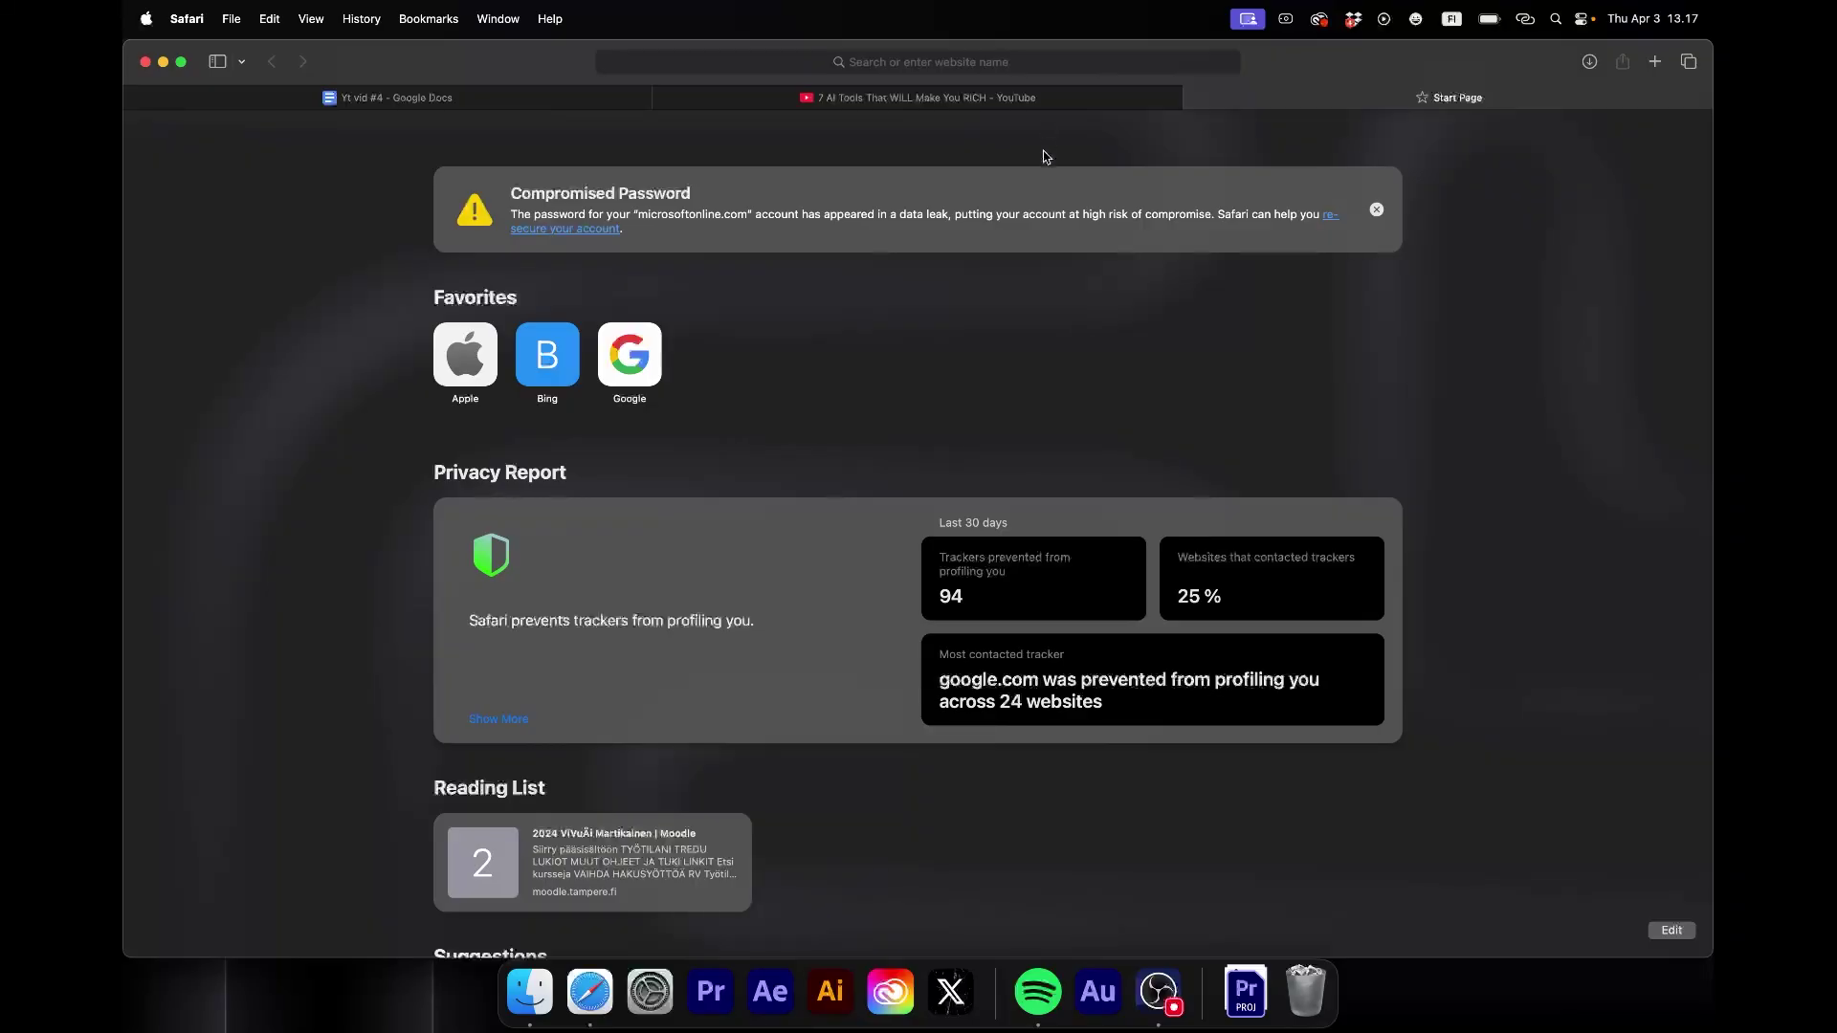
- Play a few seconds of the reference animation in the "7 AI Tools That WILL Make You RICH" YouTube video and pause it
{"action": "left_click", "coordinate": [957, 100]}
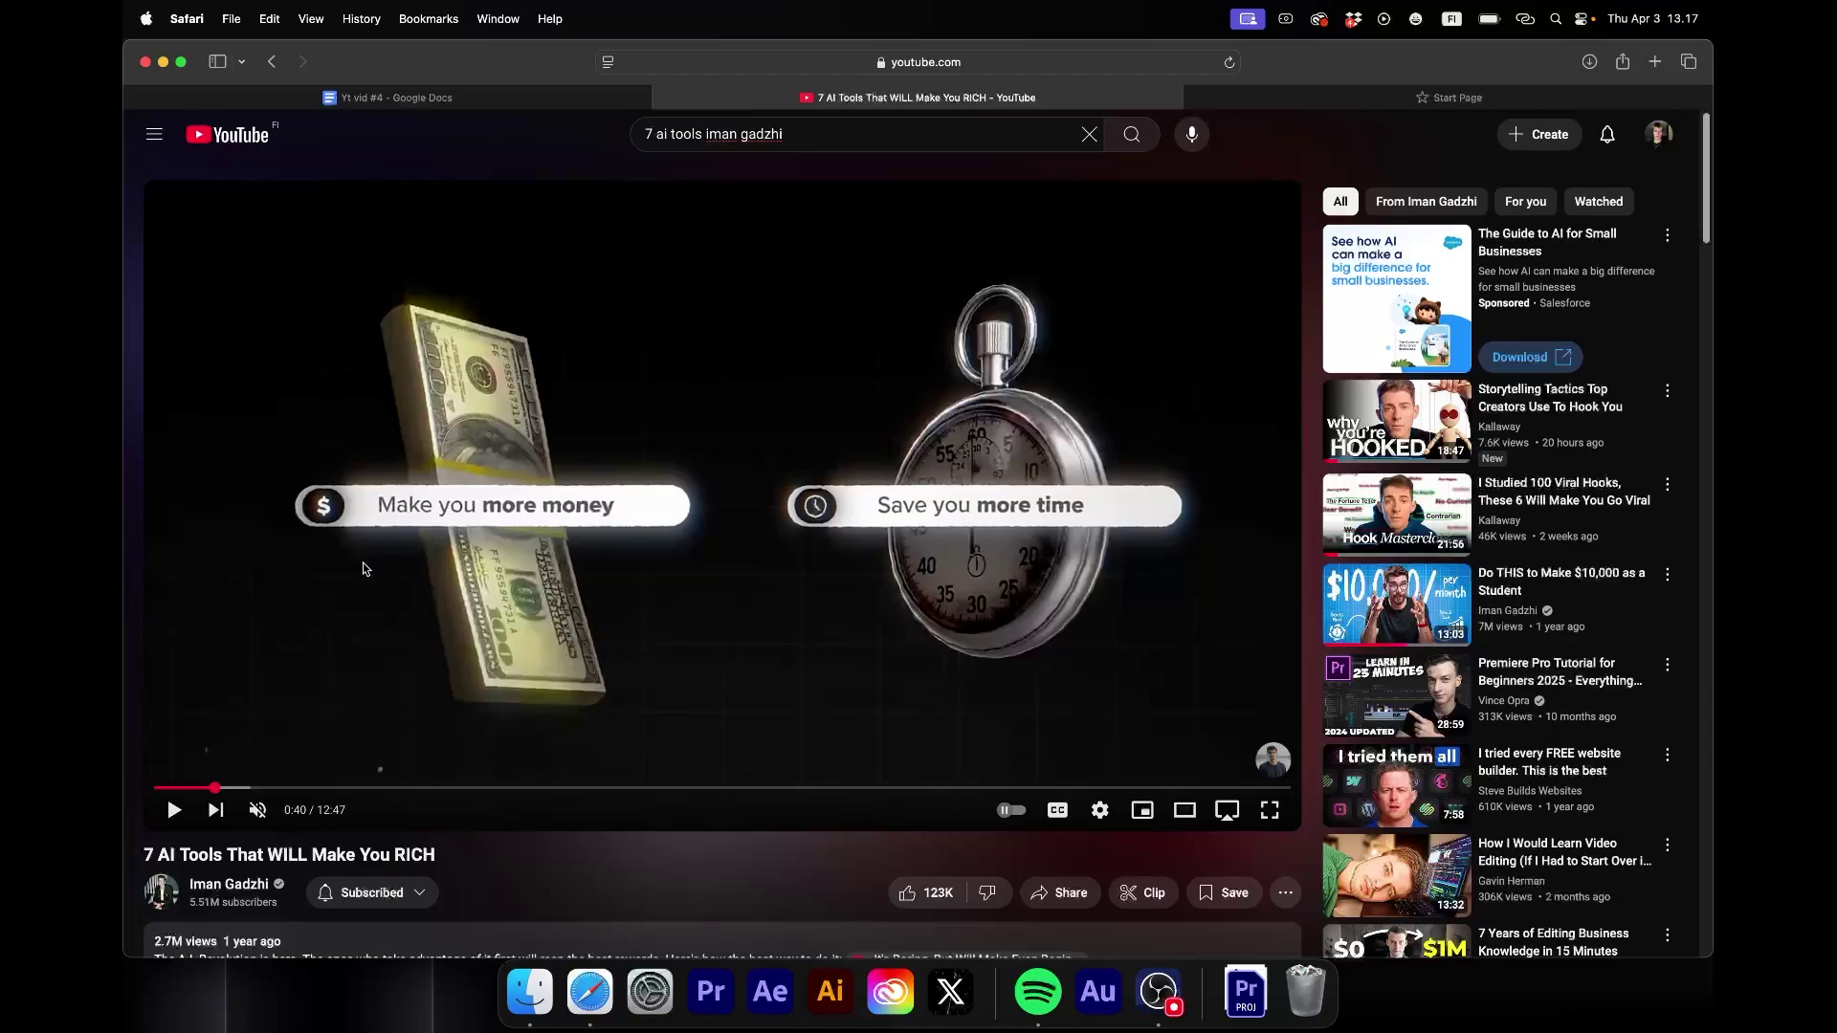
{"action": "key", "text": "space"}
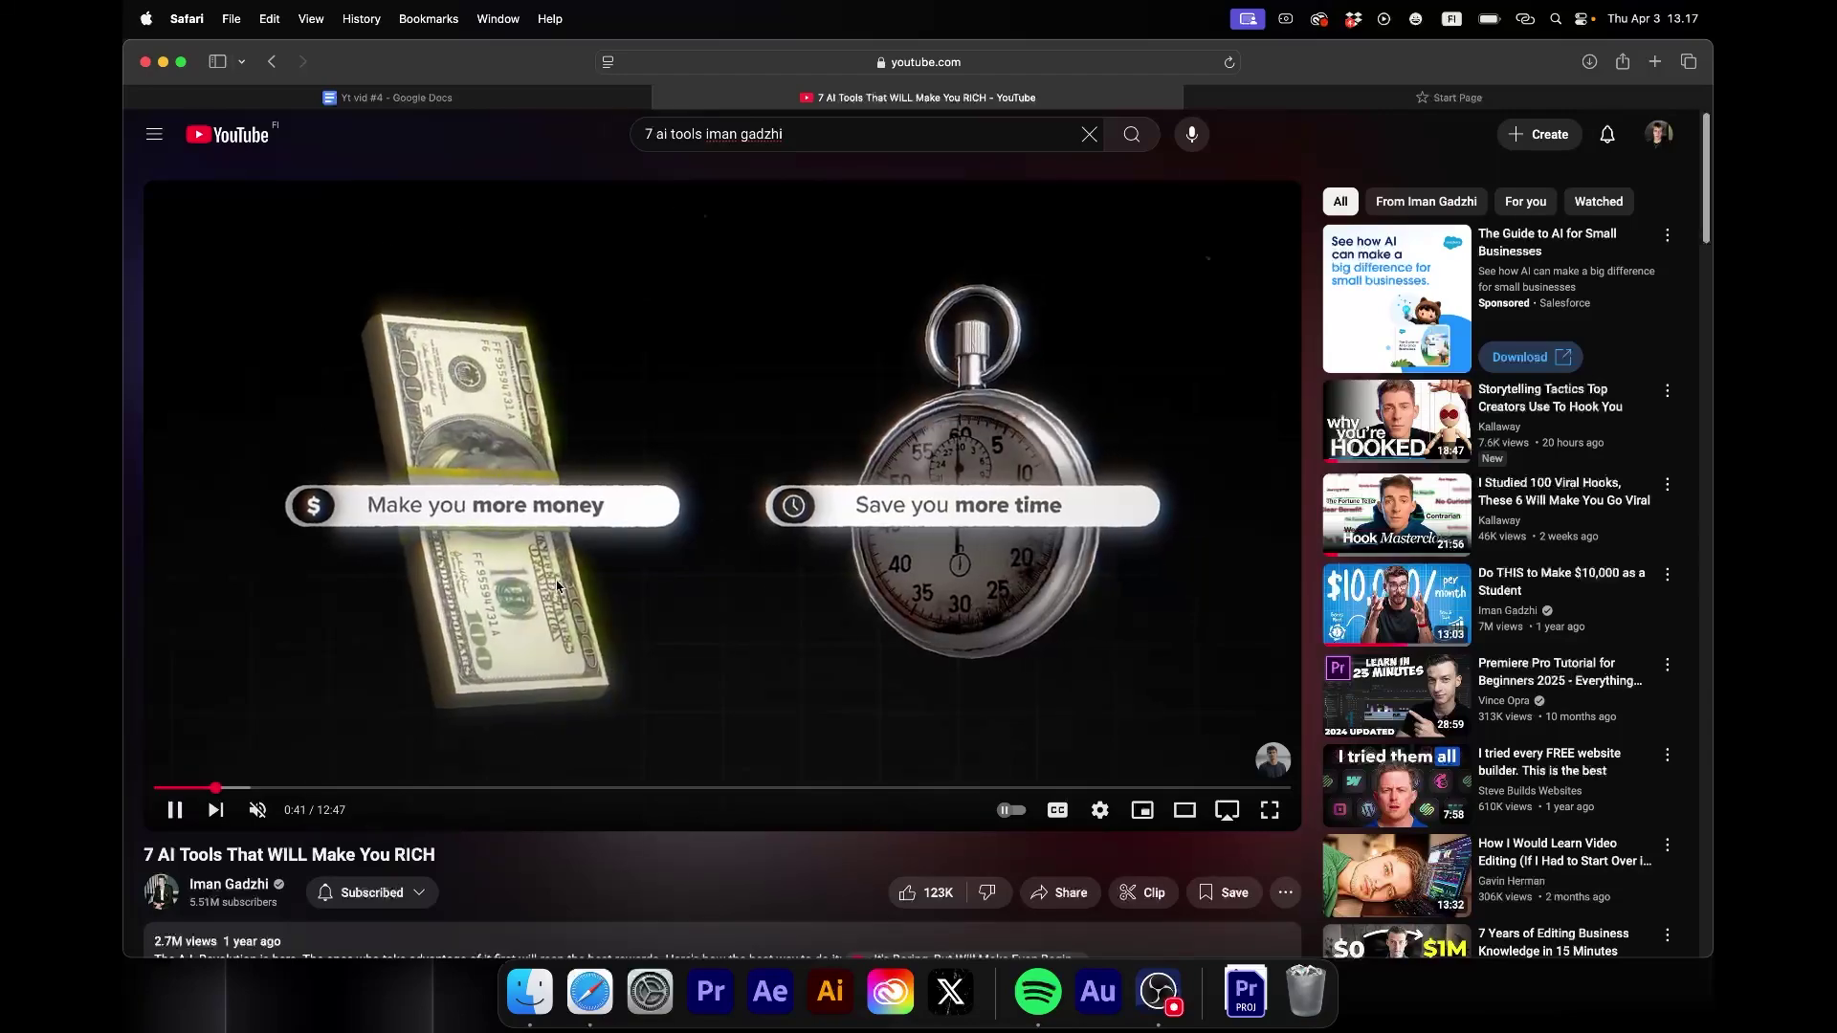
{"action": "key", "text": "space"}
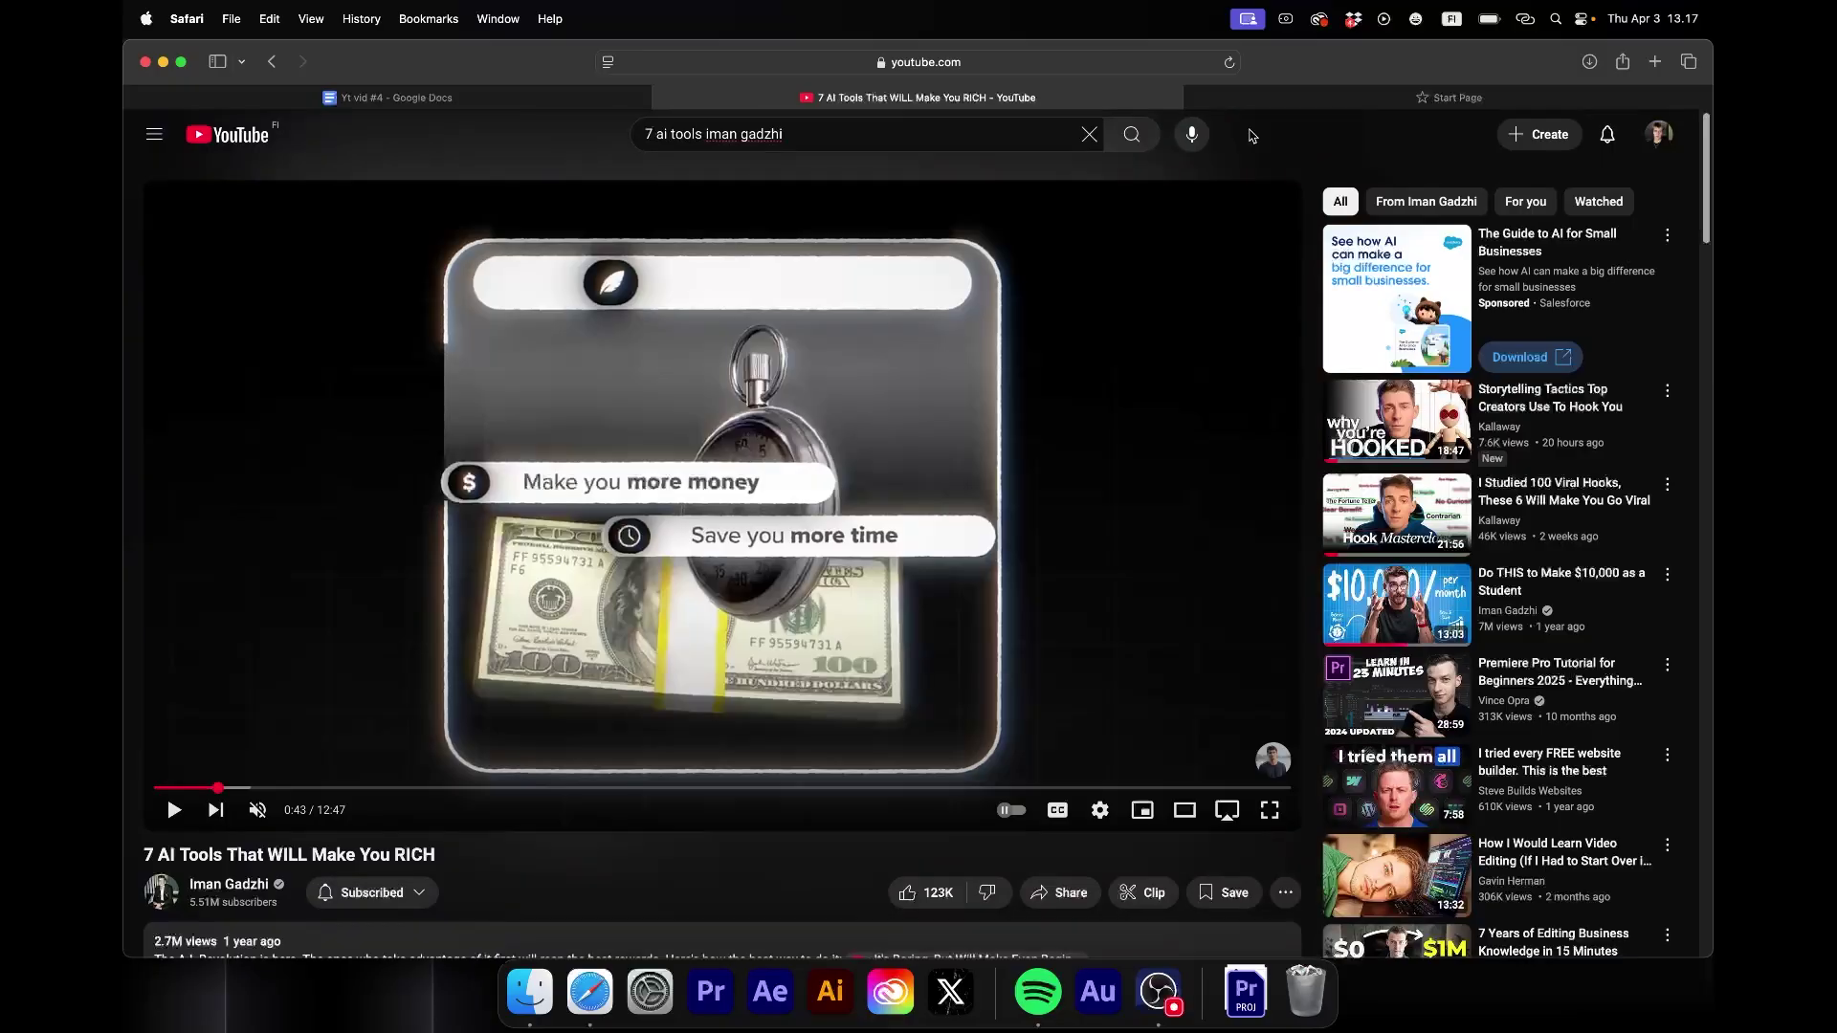
- Open sketchfab.com in the browser's empty start page
{"action": "left_click", "coordinate": [1322, 100]}
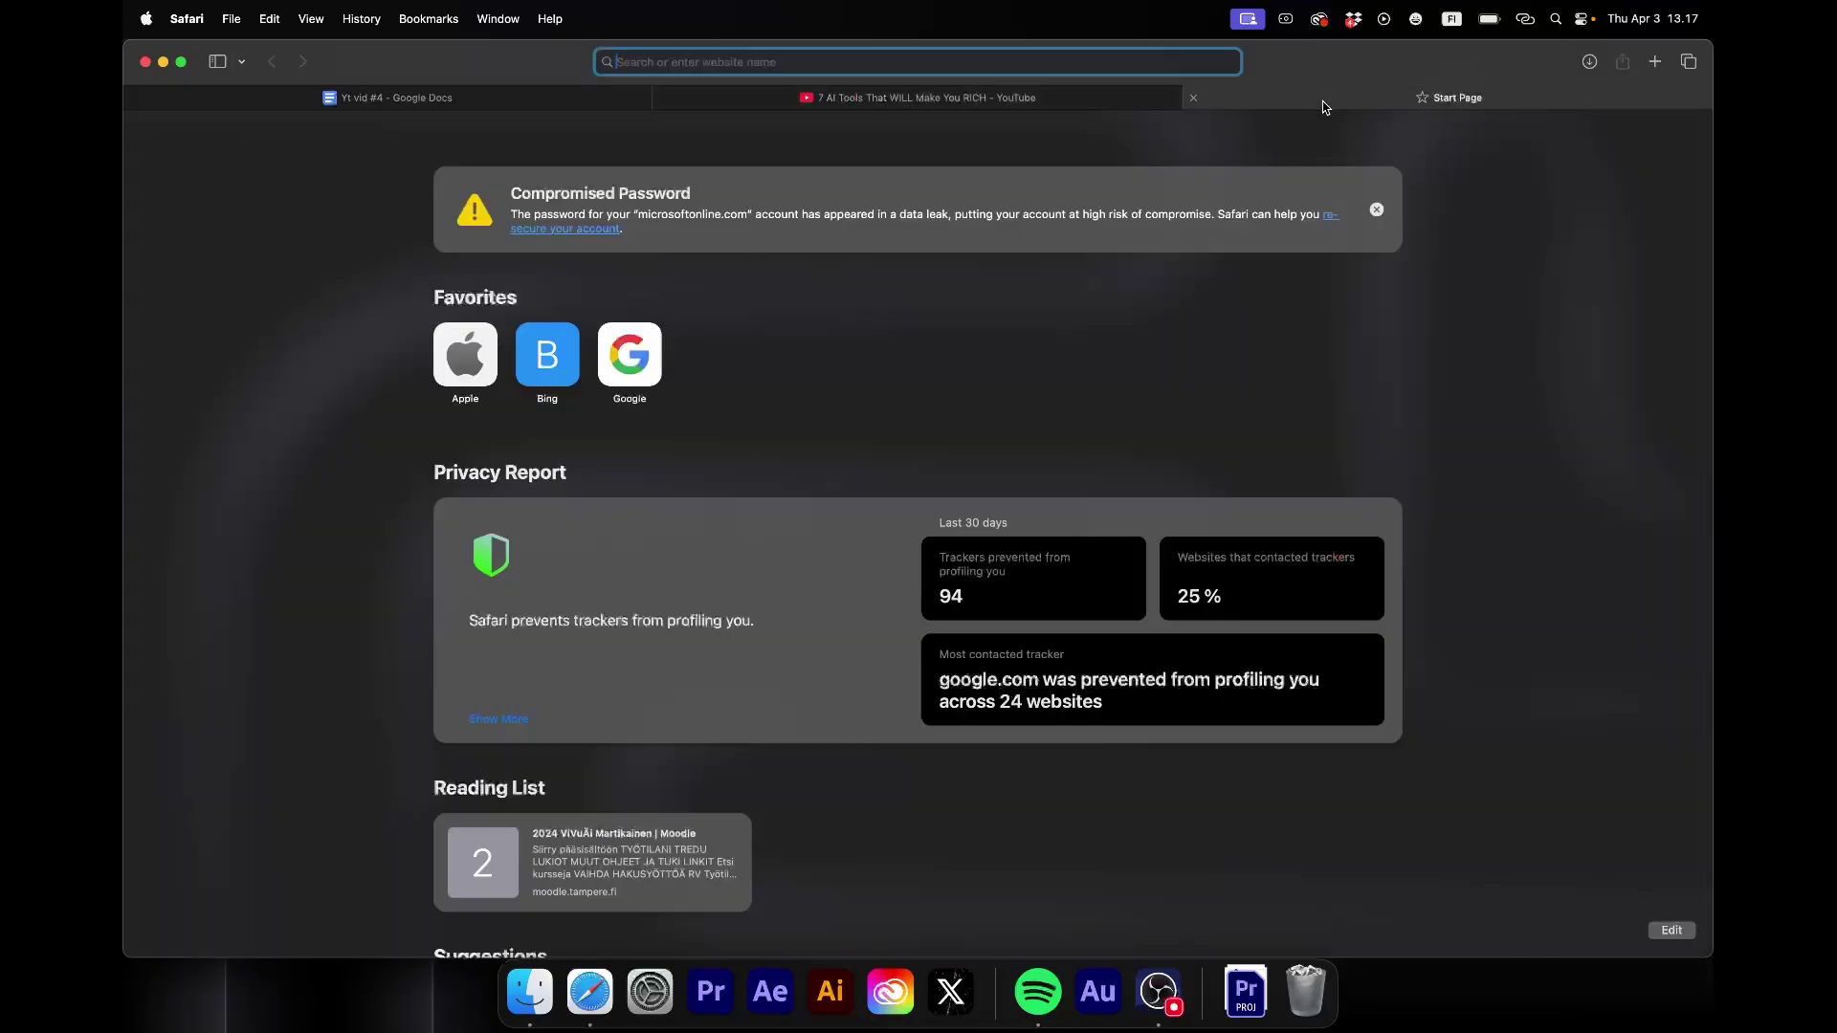
{"action": "type", "text": "s"}
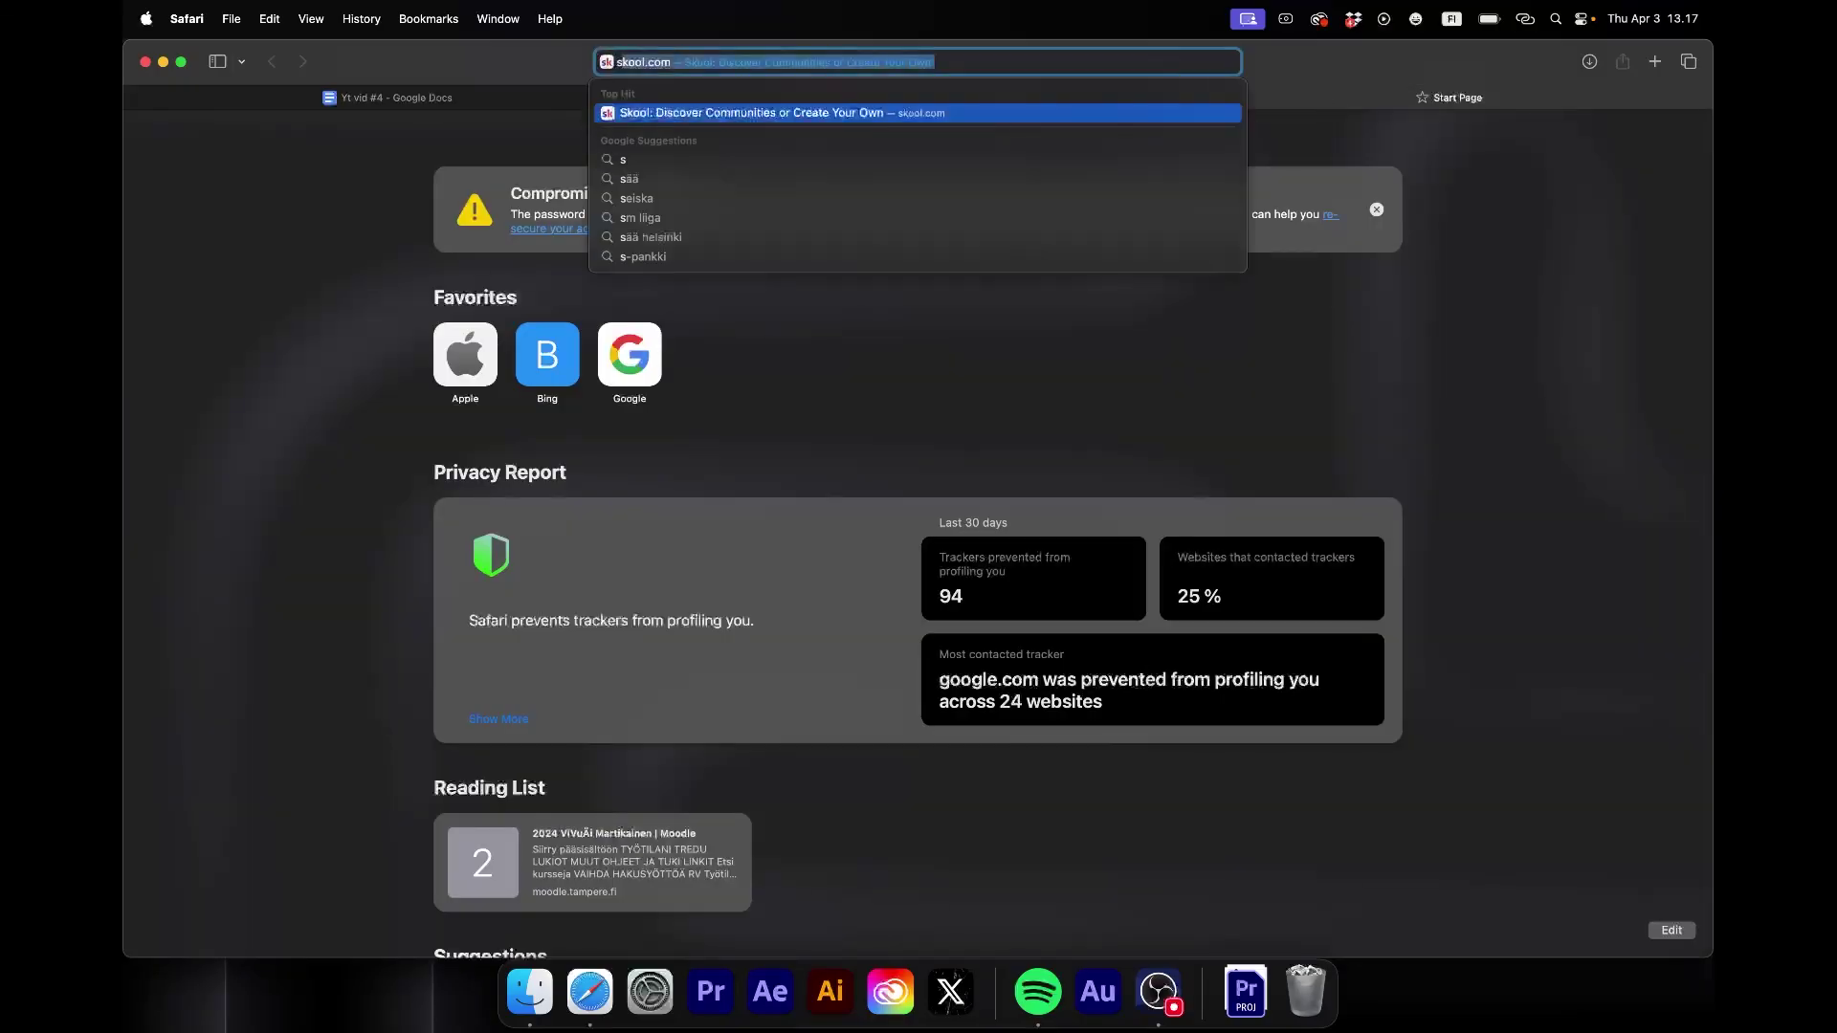
{"action": "type", "text": "ketchfab.com"}
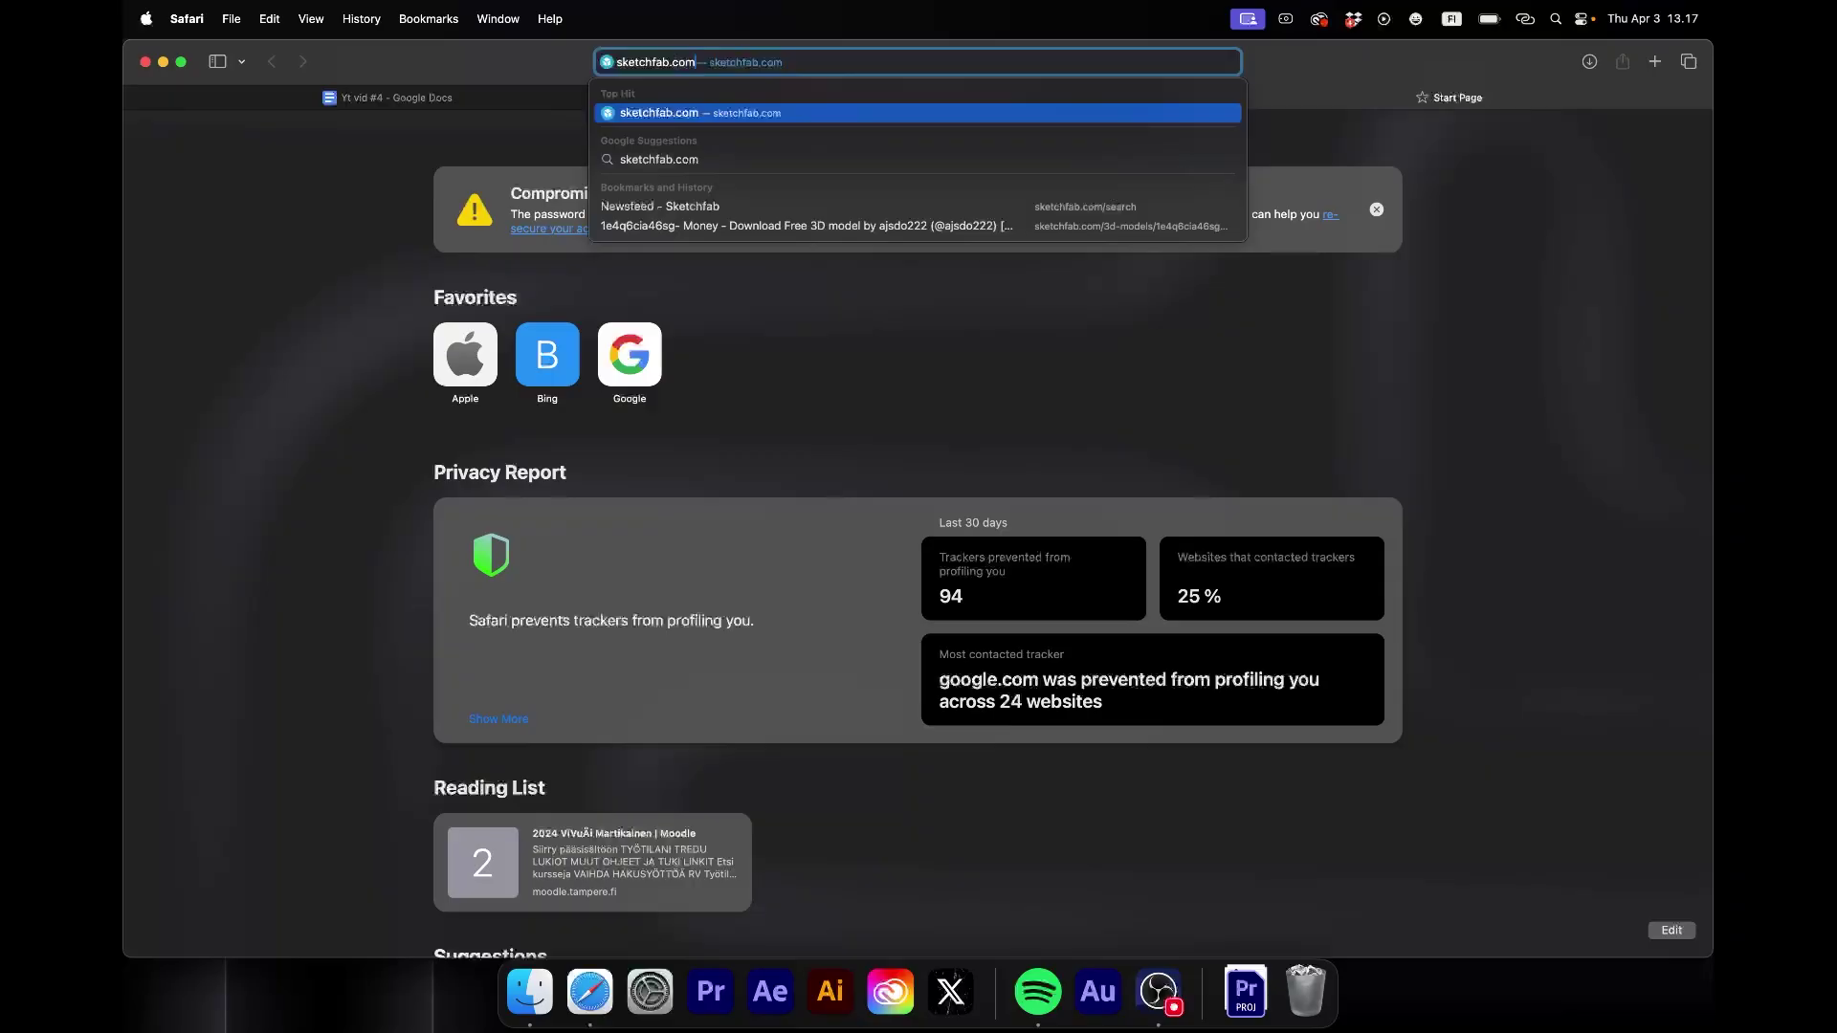
{"action": "key", "text": "Return"}
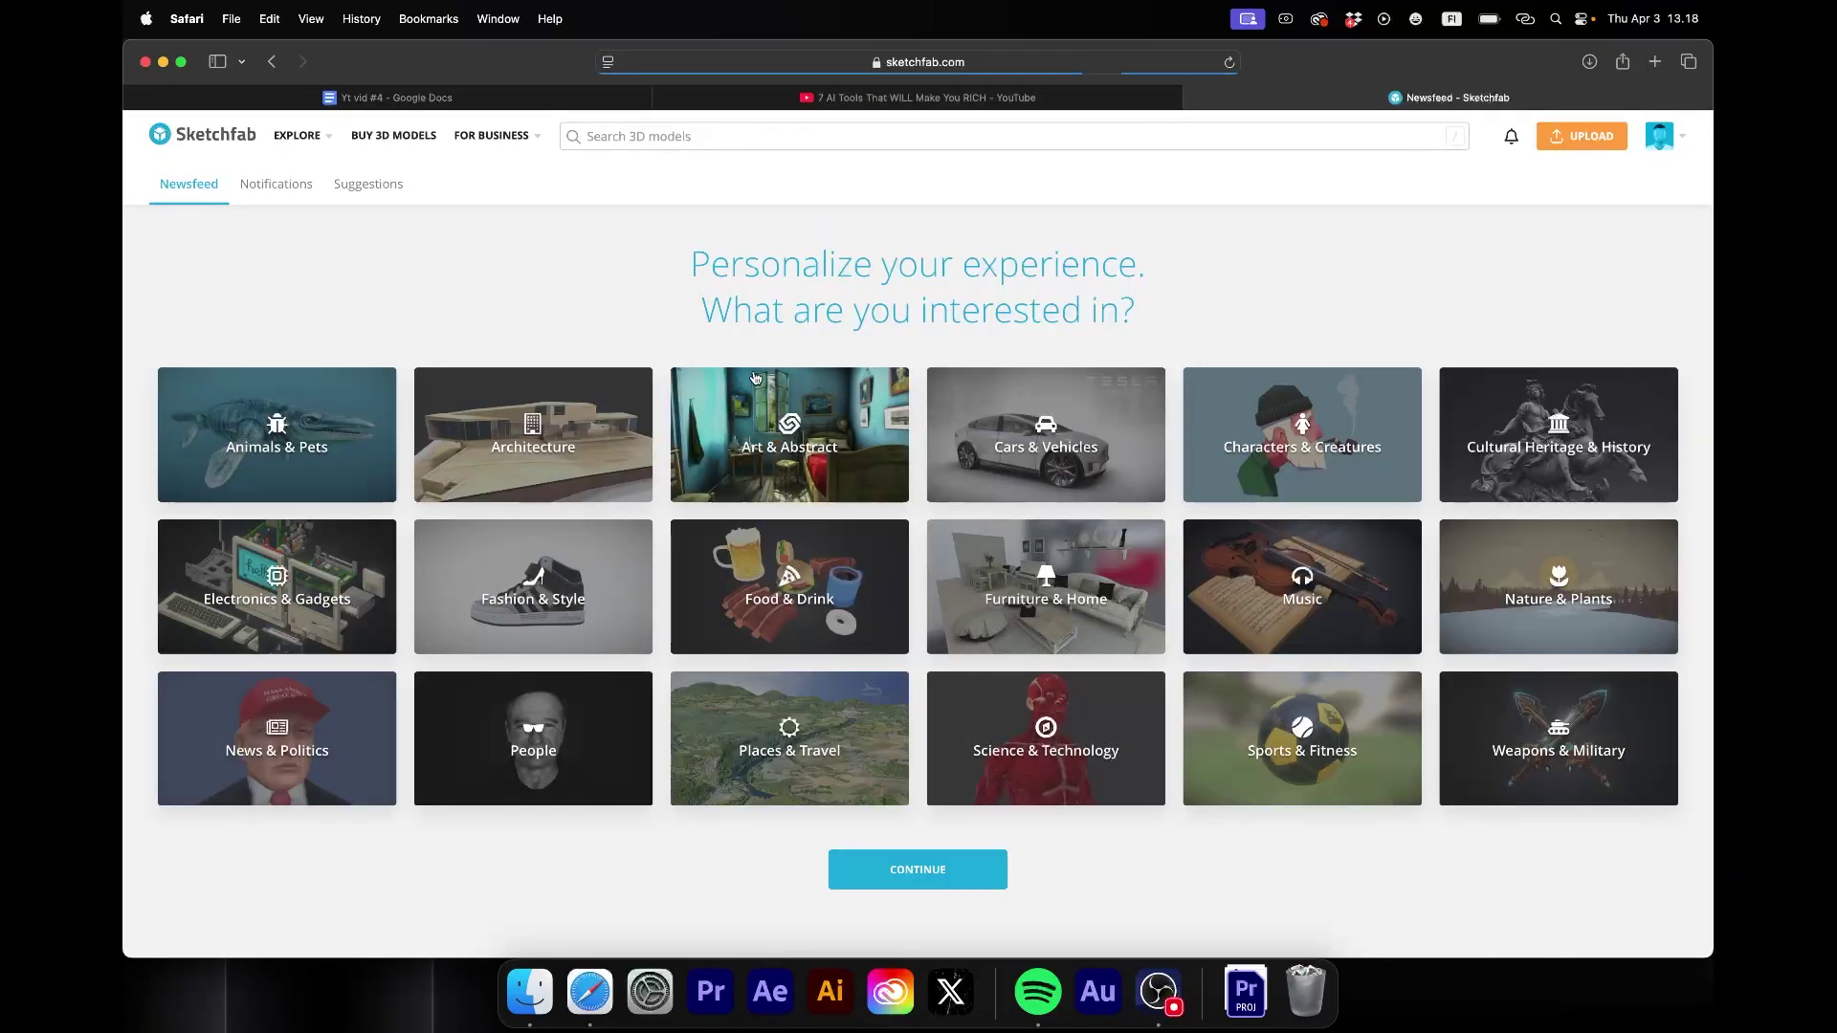
- Search Sketchfab for "money stack" and browse the resulting 3D models
{"action": "left_click", "coordinate": [629, 135]}
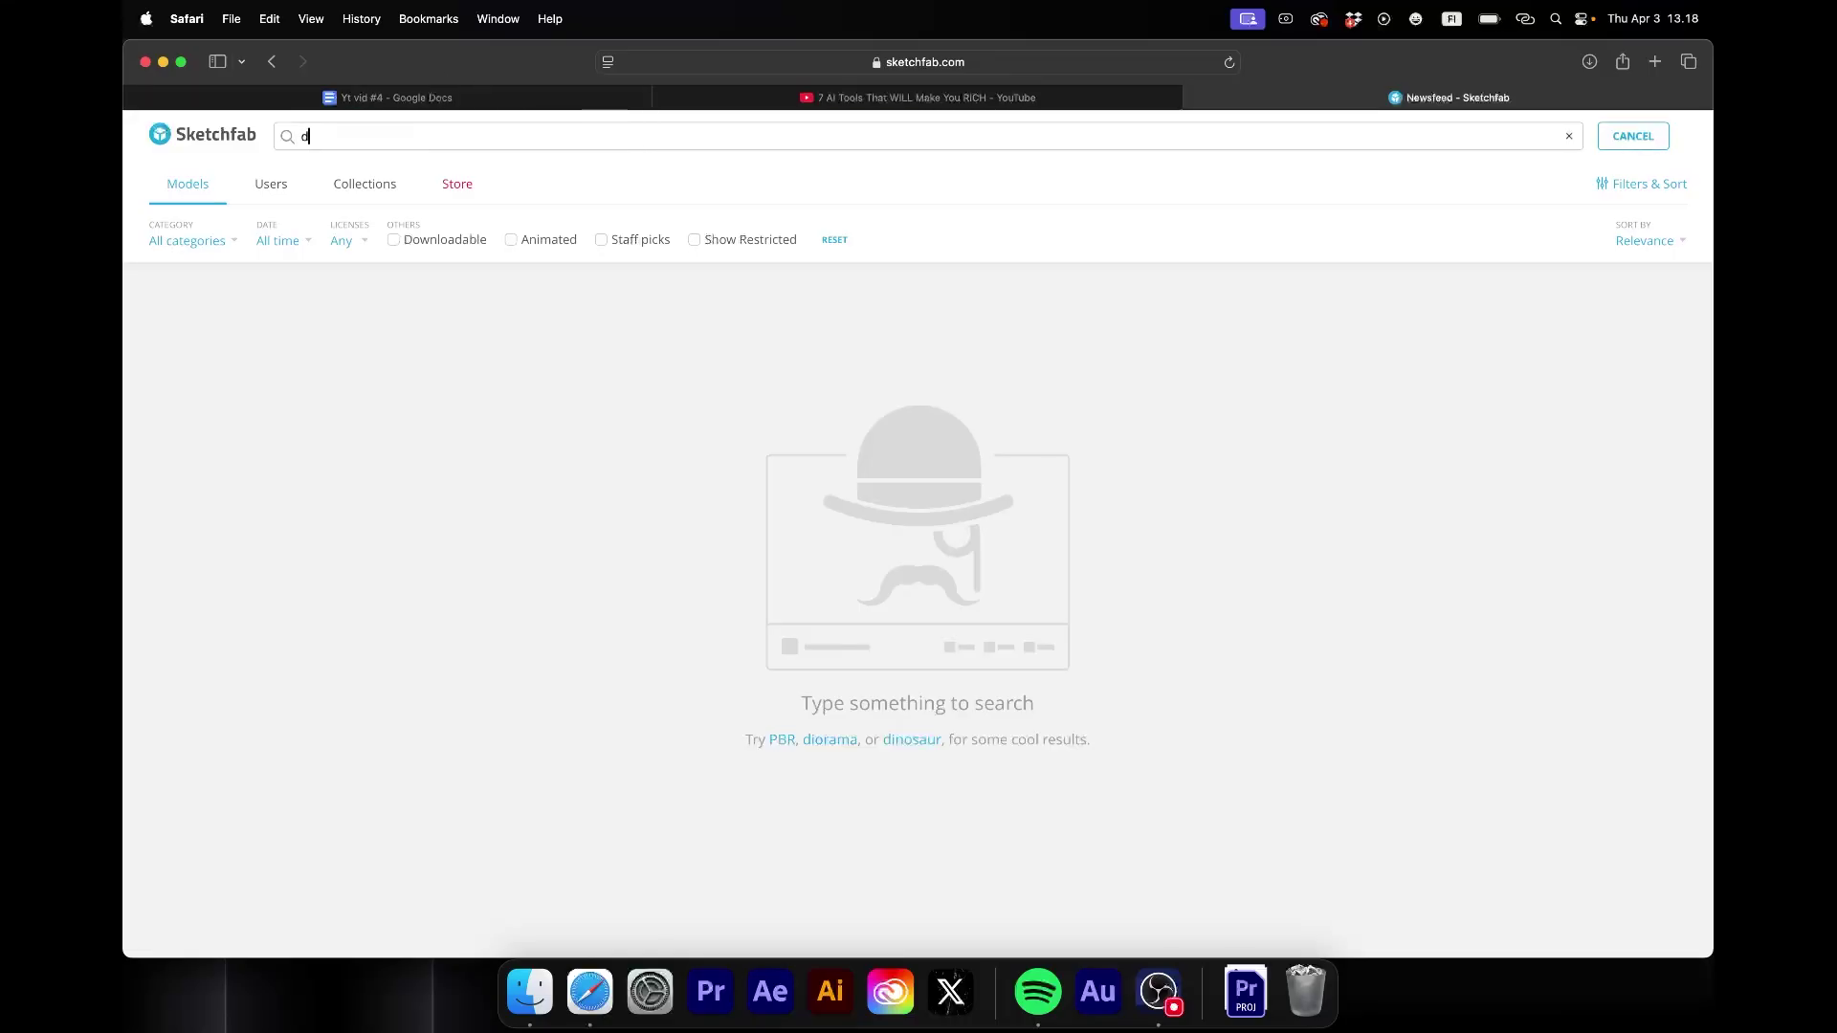
{"action": "key", "text": "BackSpace"}
{"action": "type", "text": "money"}
{"action": "type", "text": " stack"}
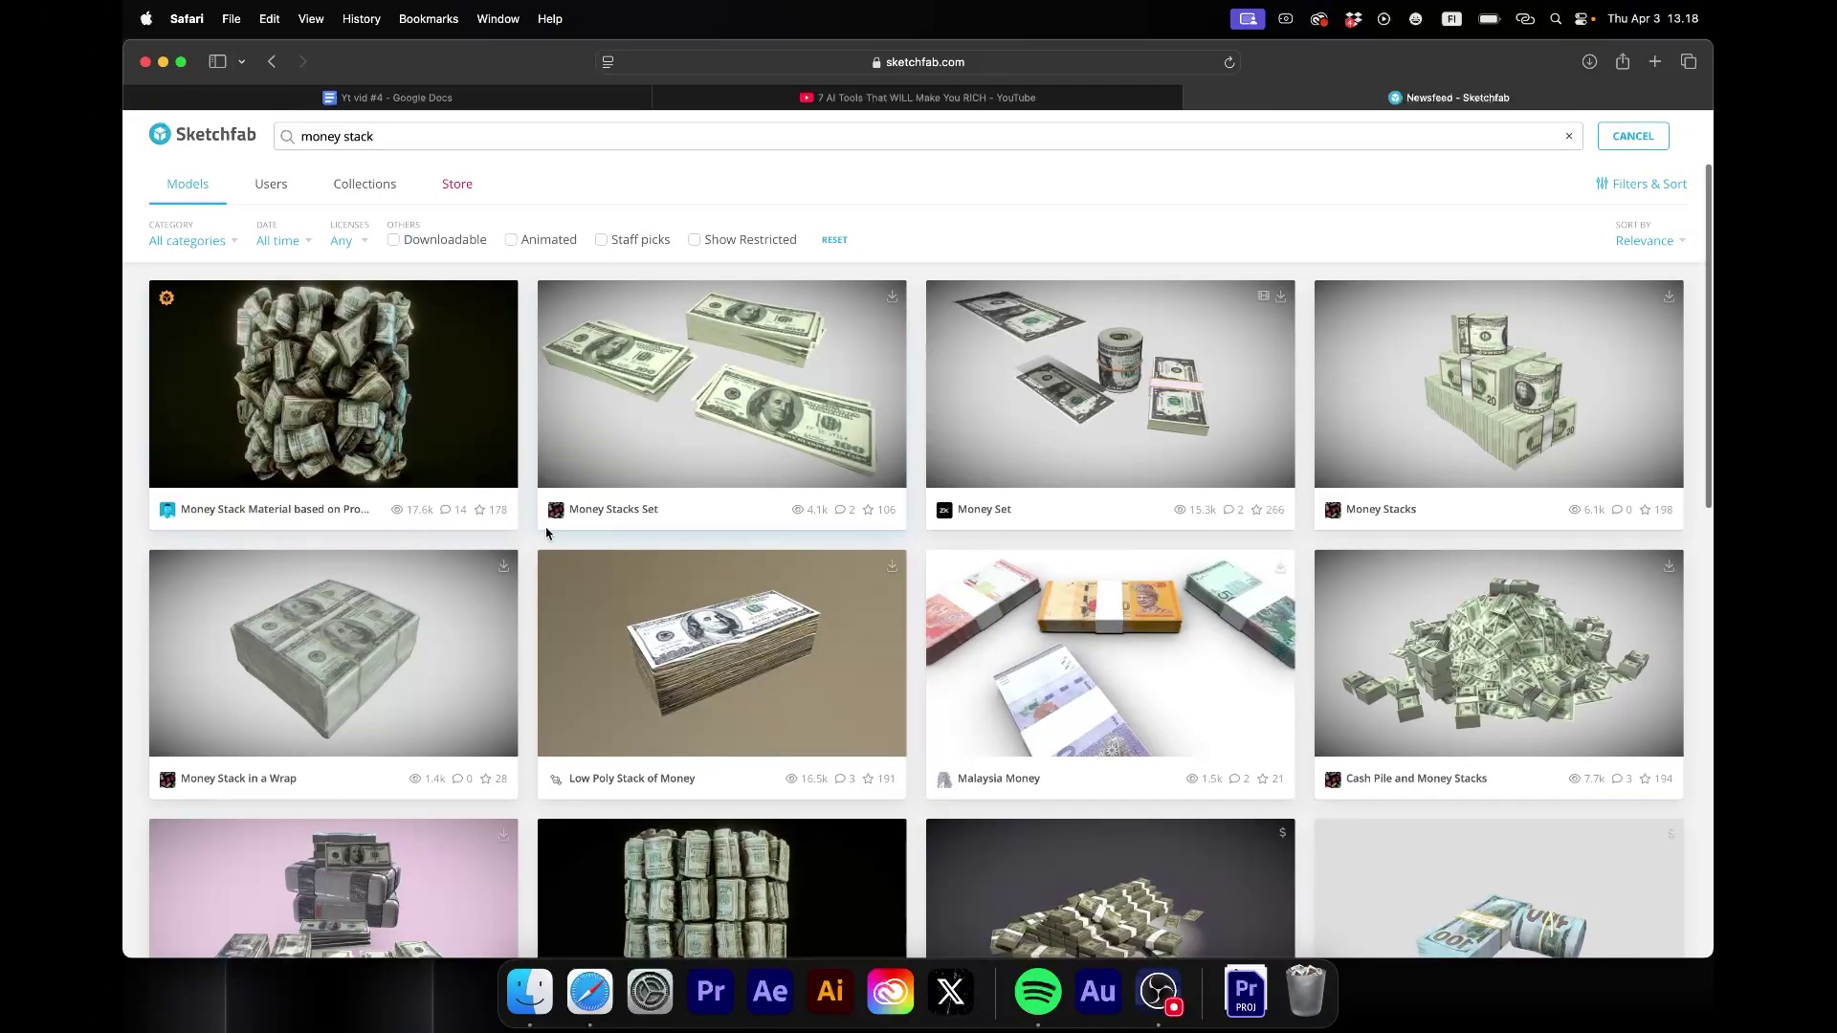
{"action": "scroll", "coordinate": [864, 592], "scroll_direction": "down", "scroll_amount": 5}
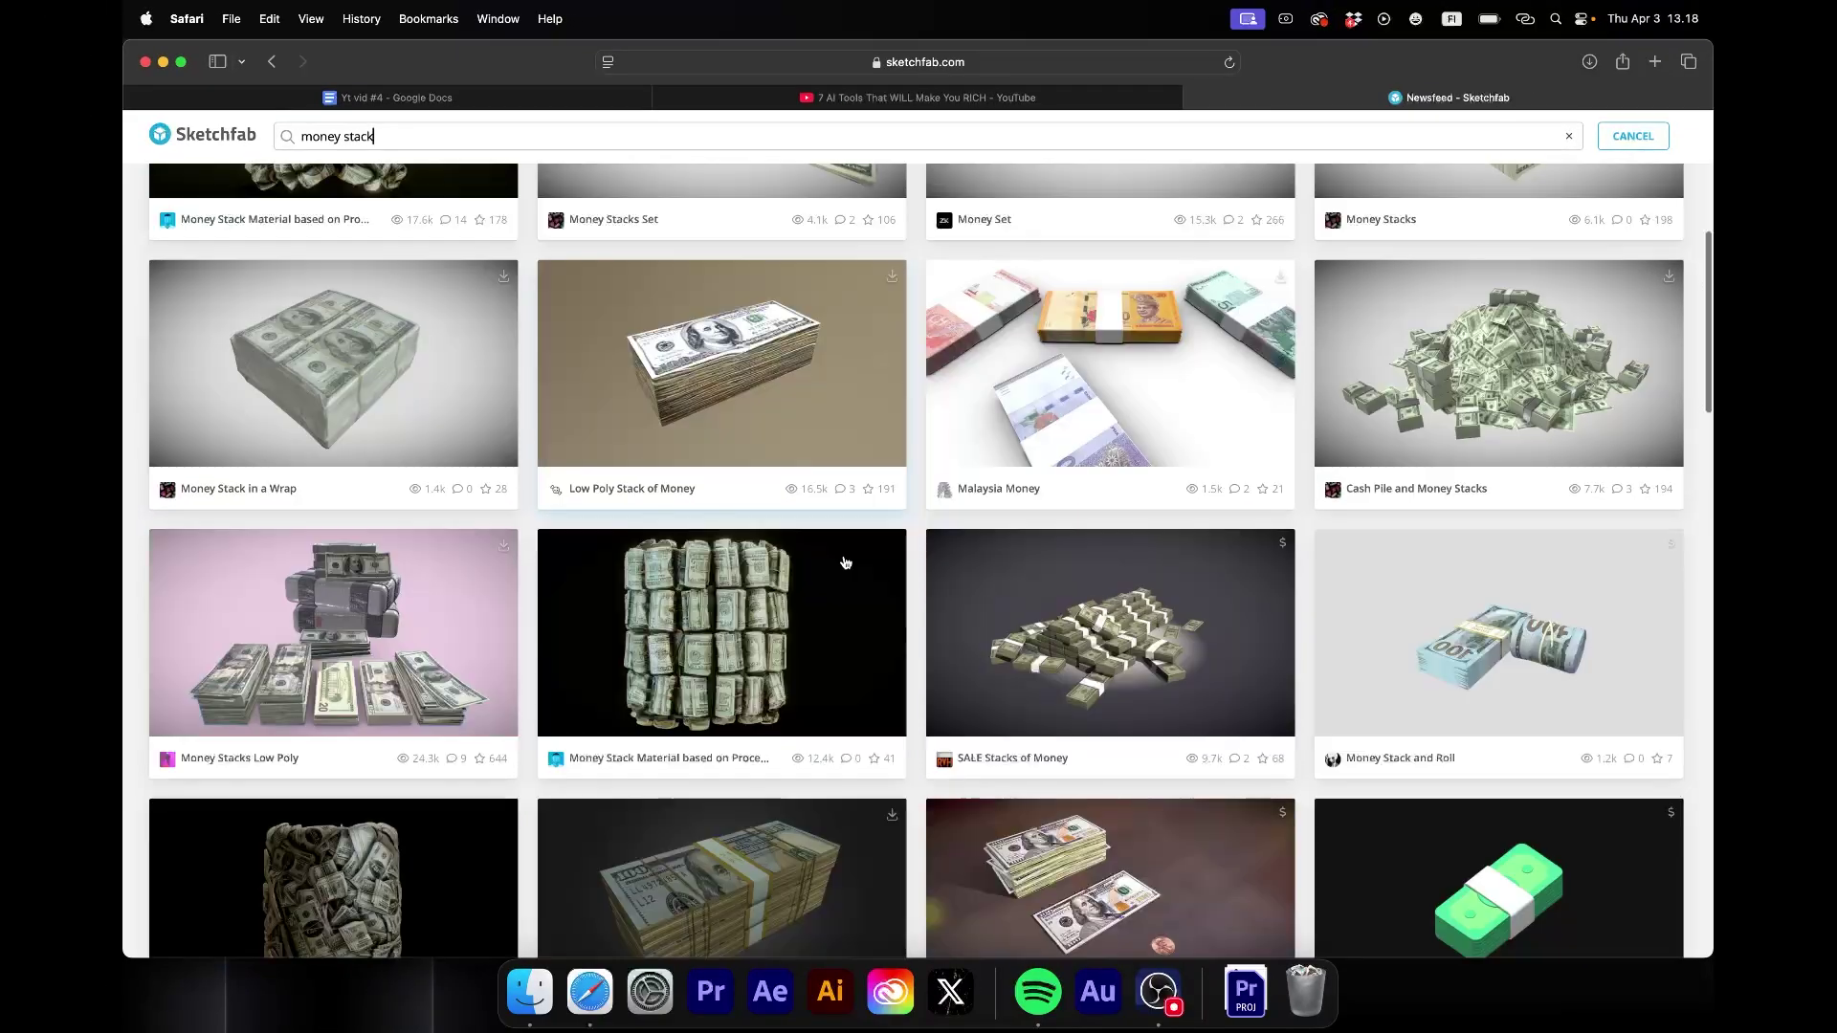
{"action": "scroll", "coordinate": [846, 562], "scroll_direction": "down", "scroll_amount": 5}
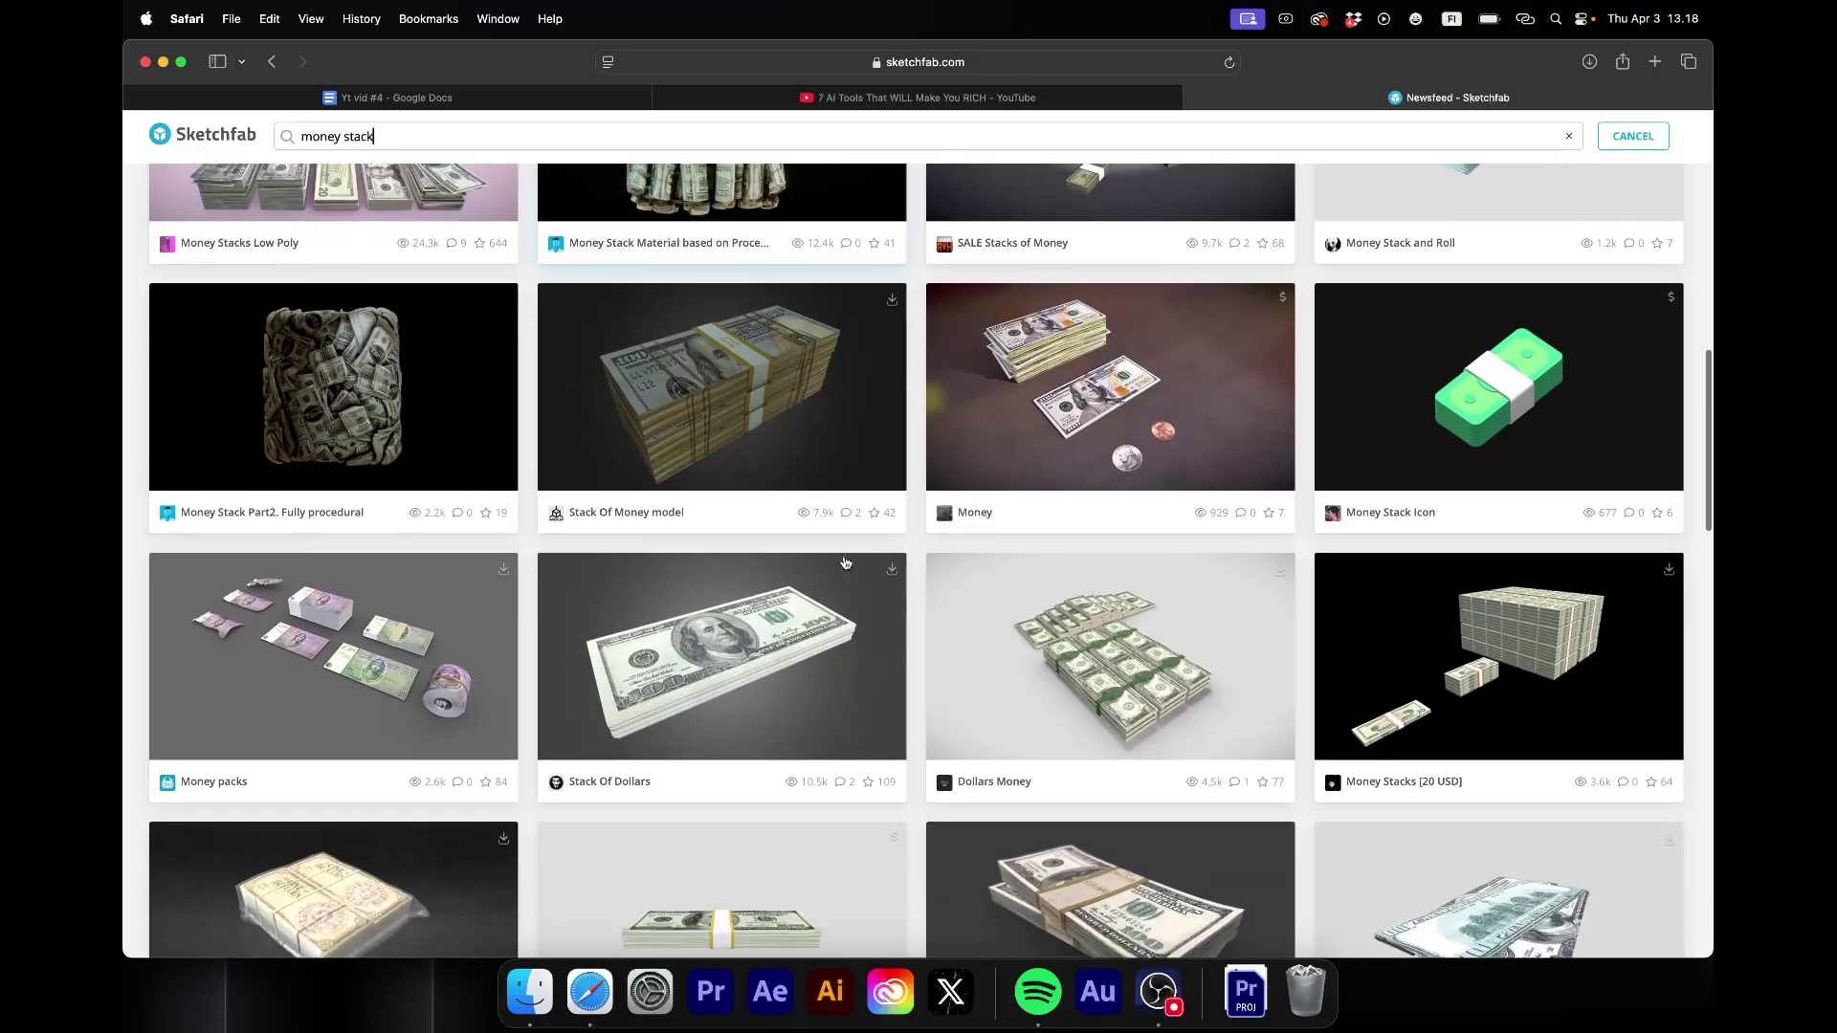
{"action": "scroll", "coordinate": [846, 562], "scroll_direction": "down", "scroll_amount": 15}
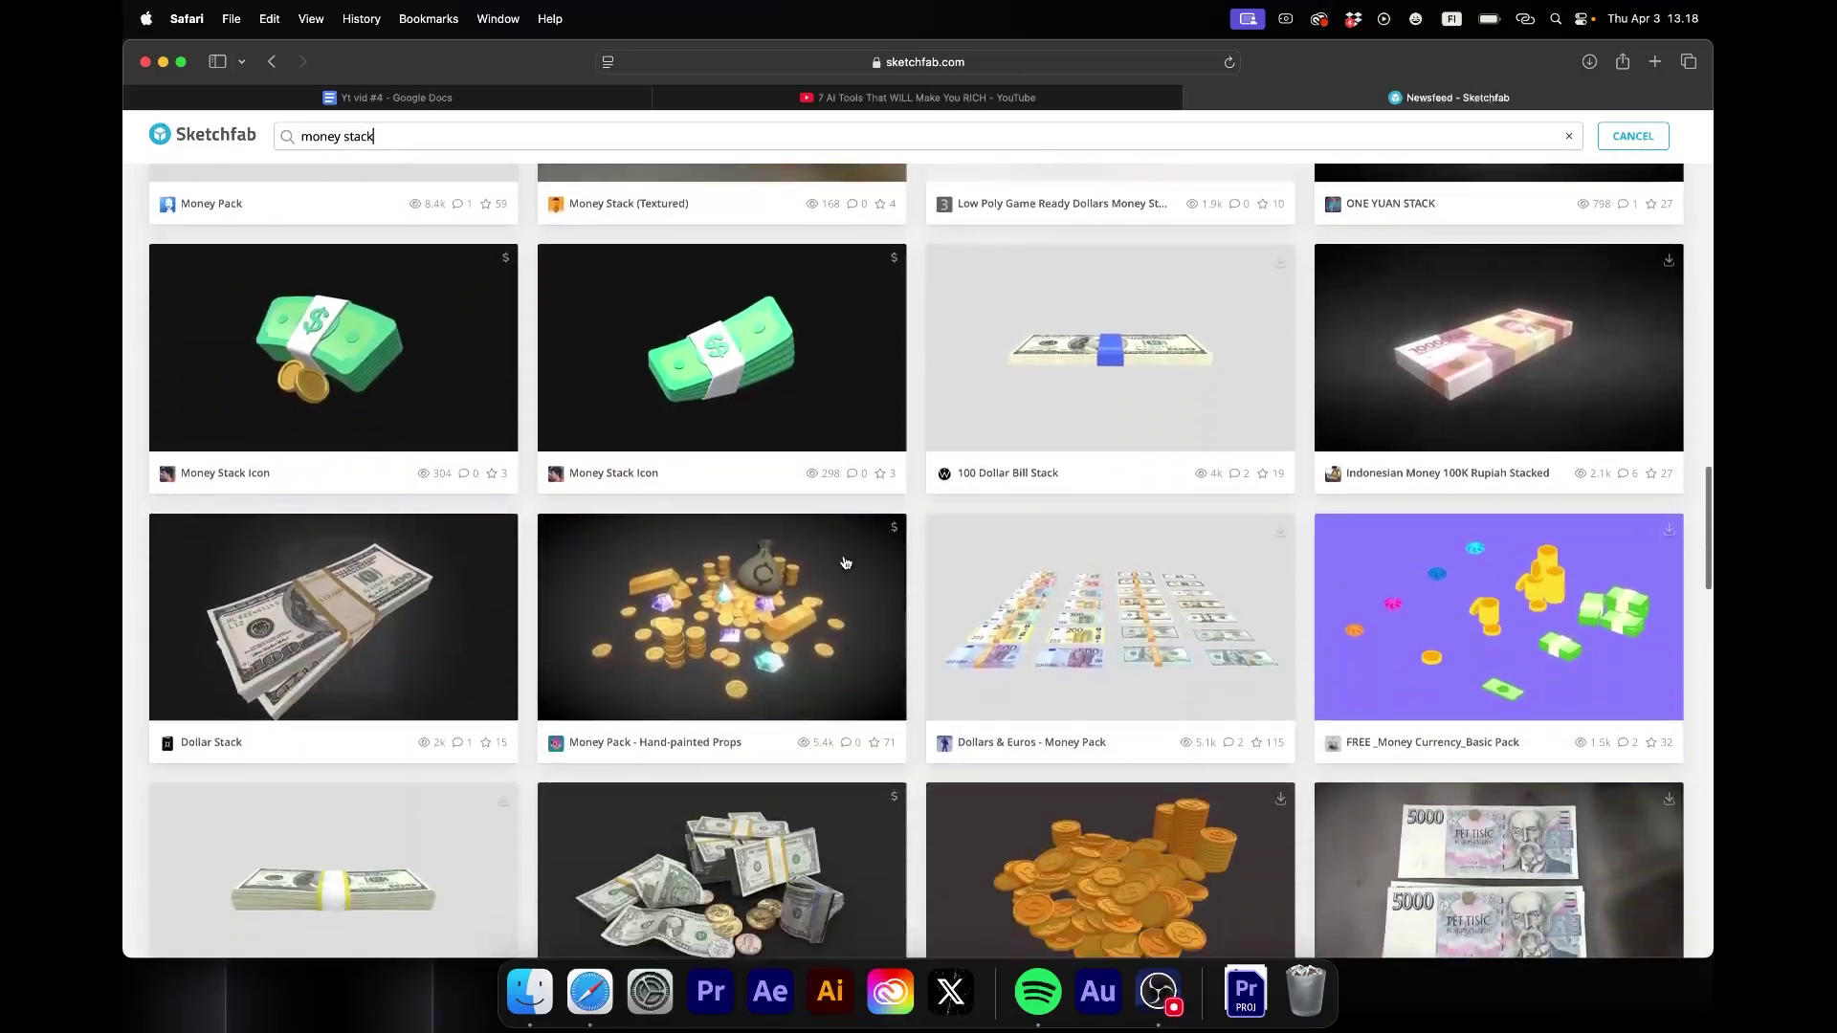
{"action": "scroll", "coordinate": [845, 562], "scroll_direction": "down", "scroll_amount": 7}
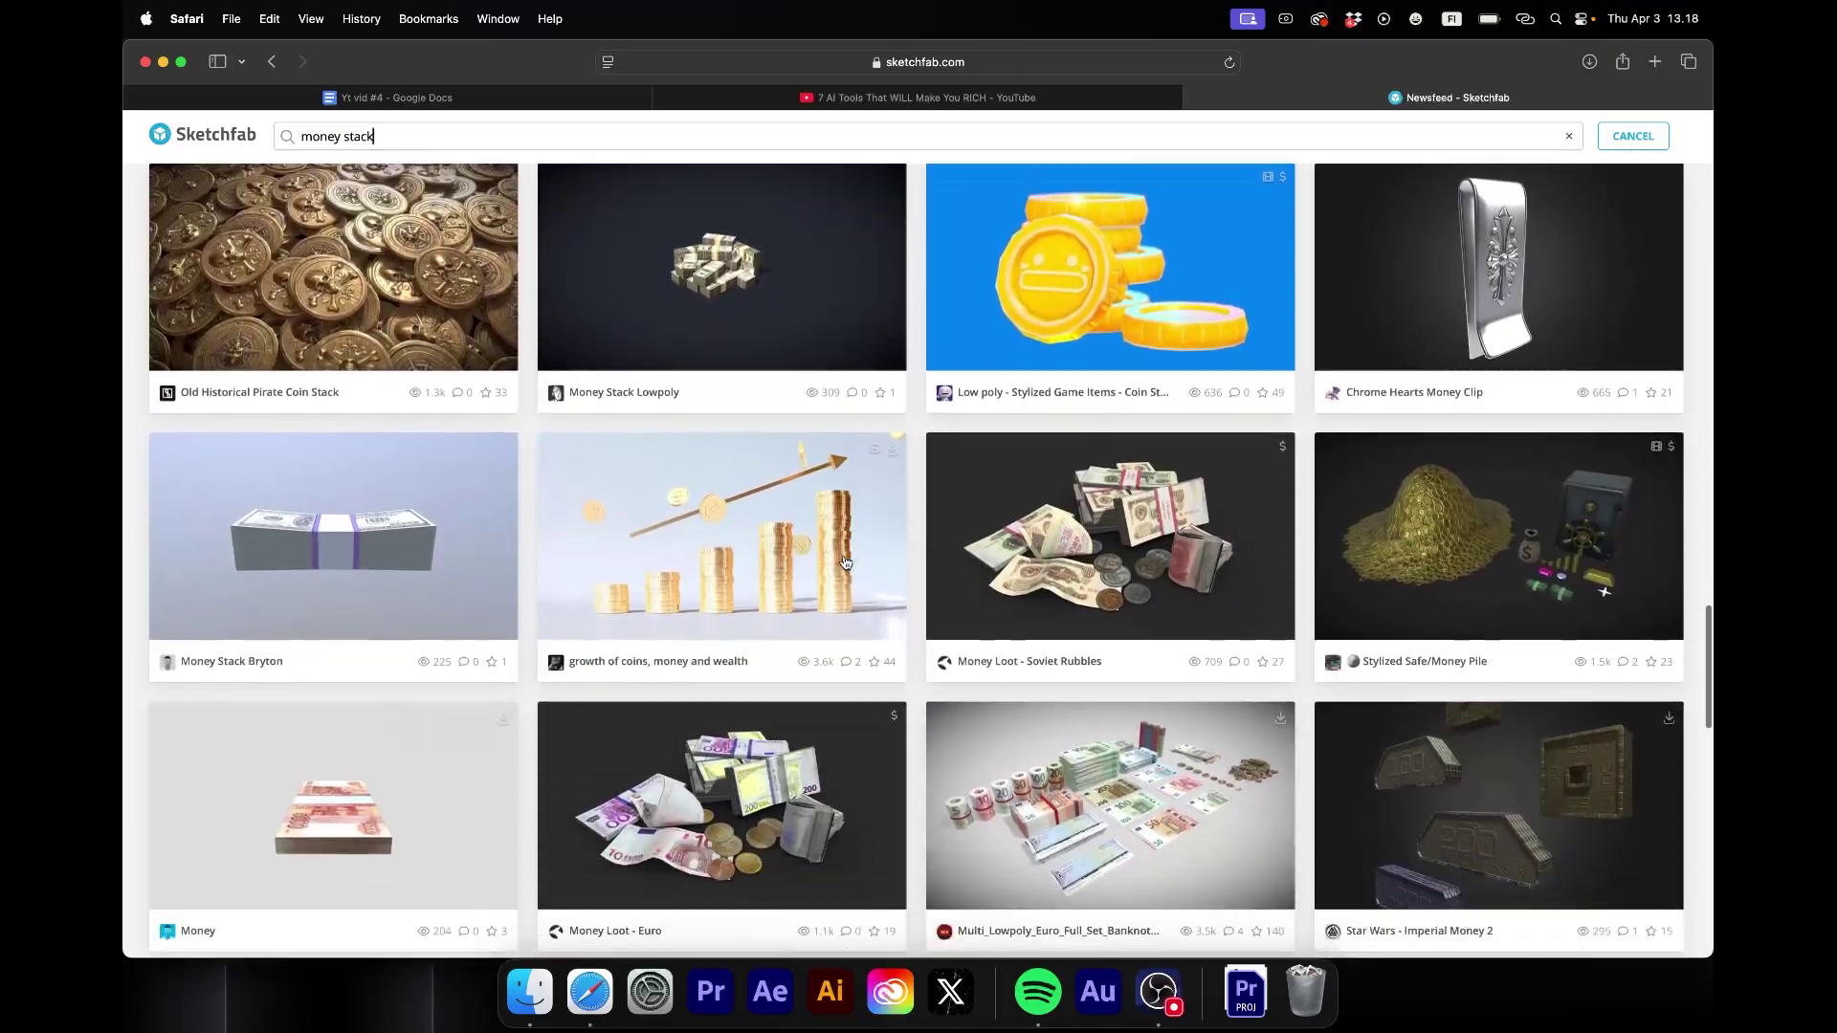
{"action": "scroll", "coordinate": [845, 563], "scroll_direction": "down", "scroll_amount": 6}
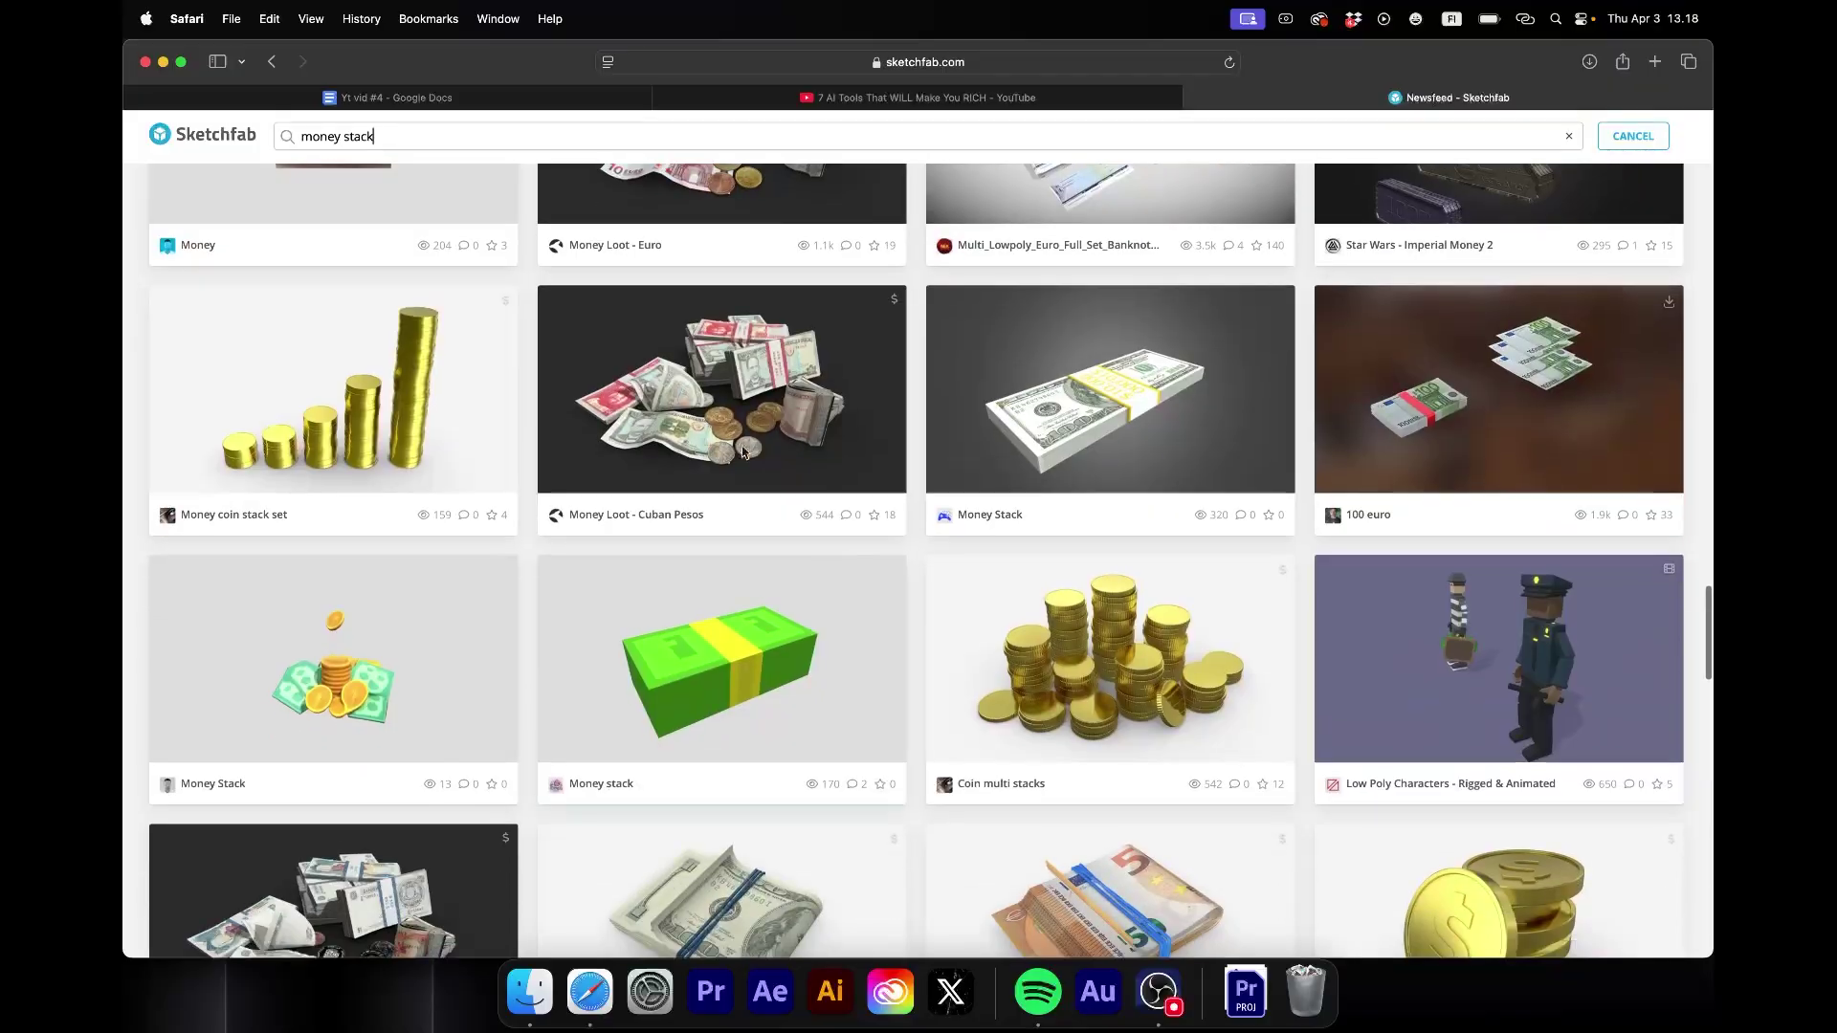
- Compare the search results with the reference video's money stack and open the "1e4q6cia46sg- Money" model page
{"action": "left_click", "coordinate": [814, 100]}
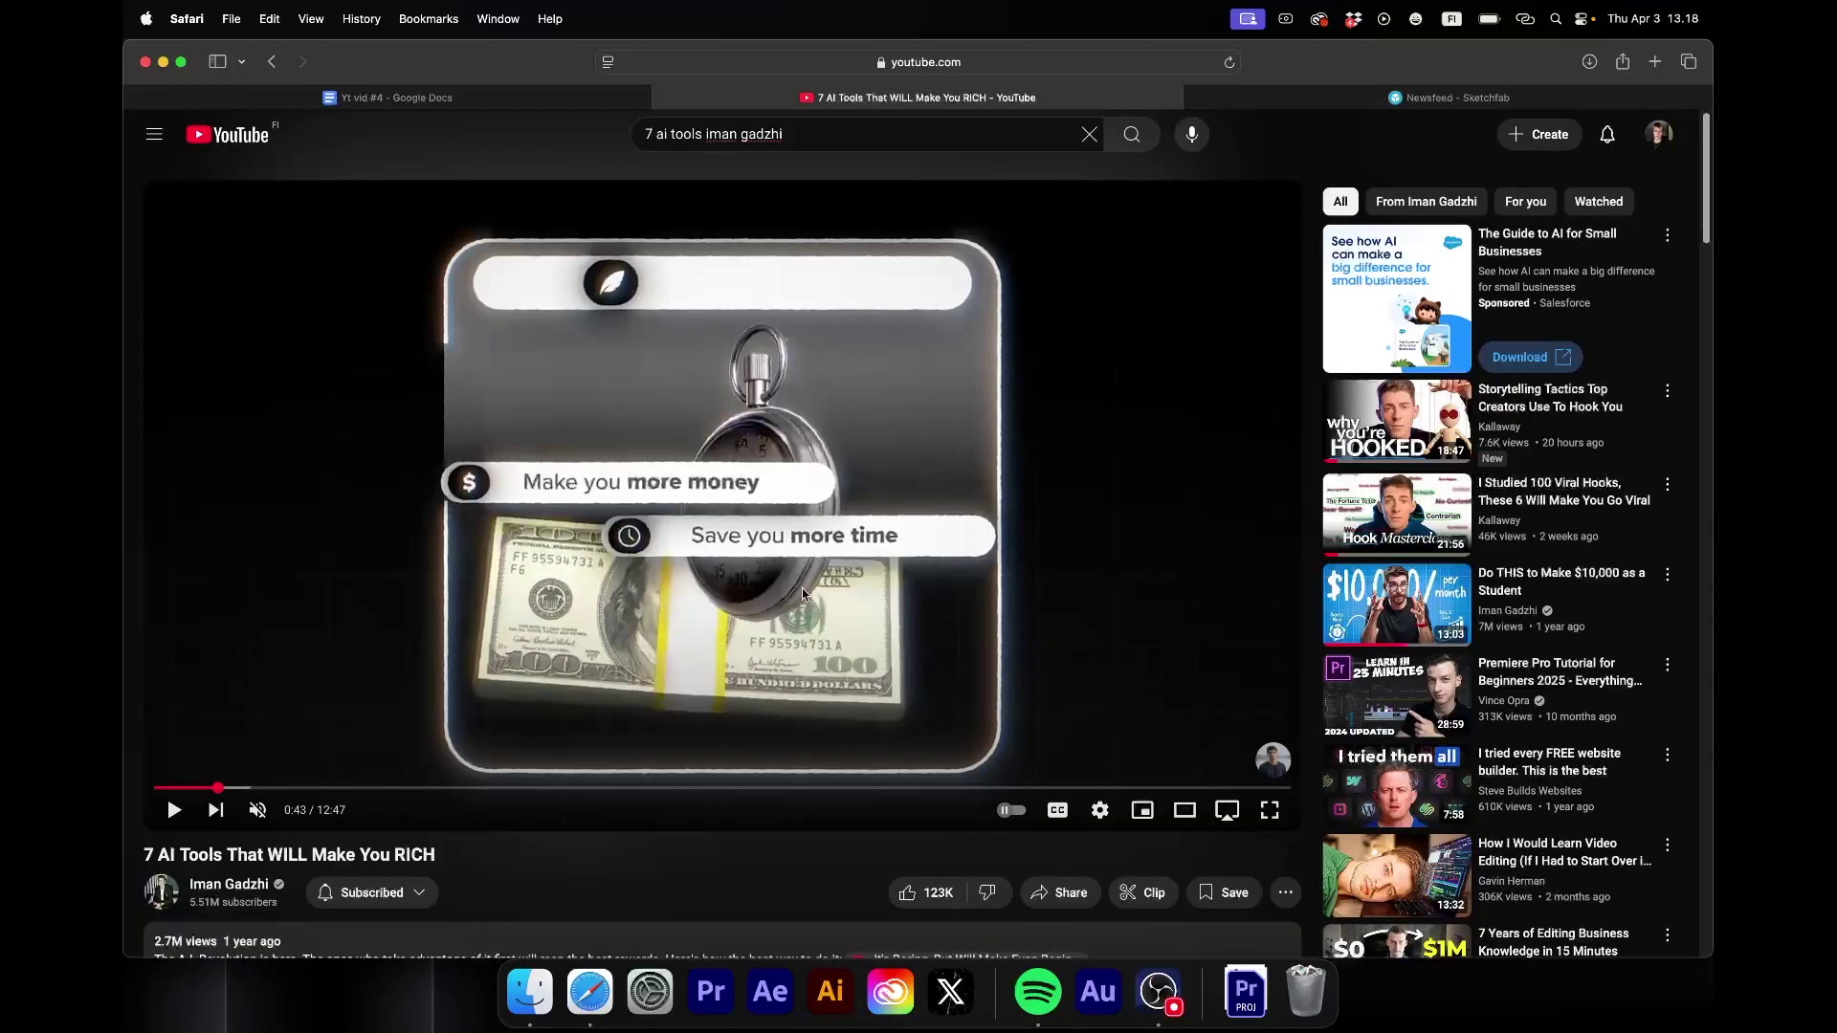
{"action": "left_click", "coordinate": [1457, 97]}
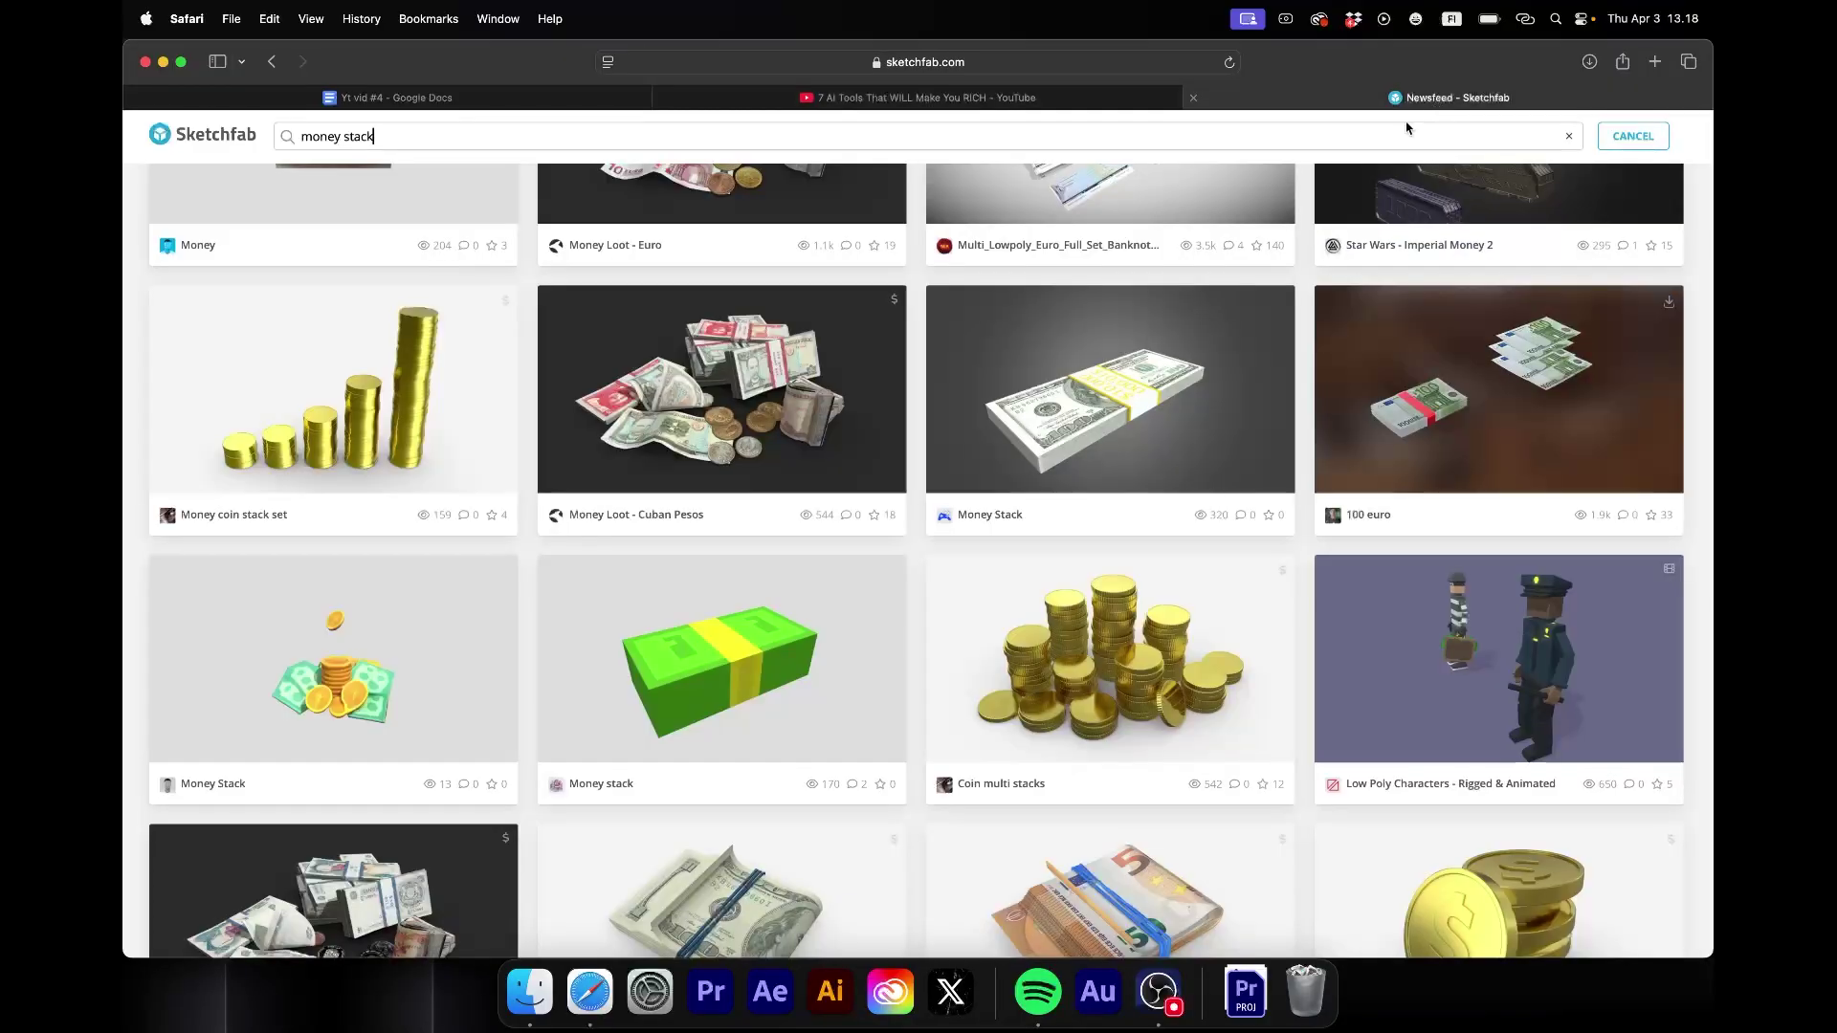
{"action": "left_click", "coordinate": [1101, 402]}
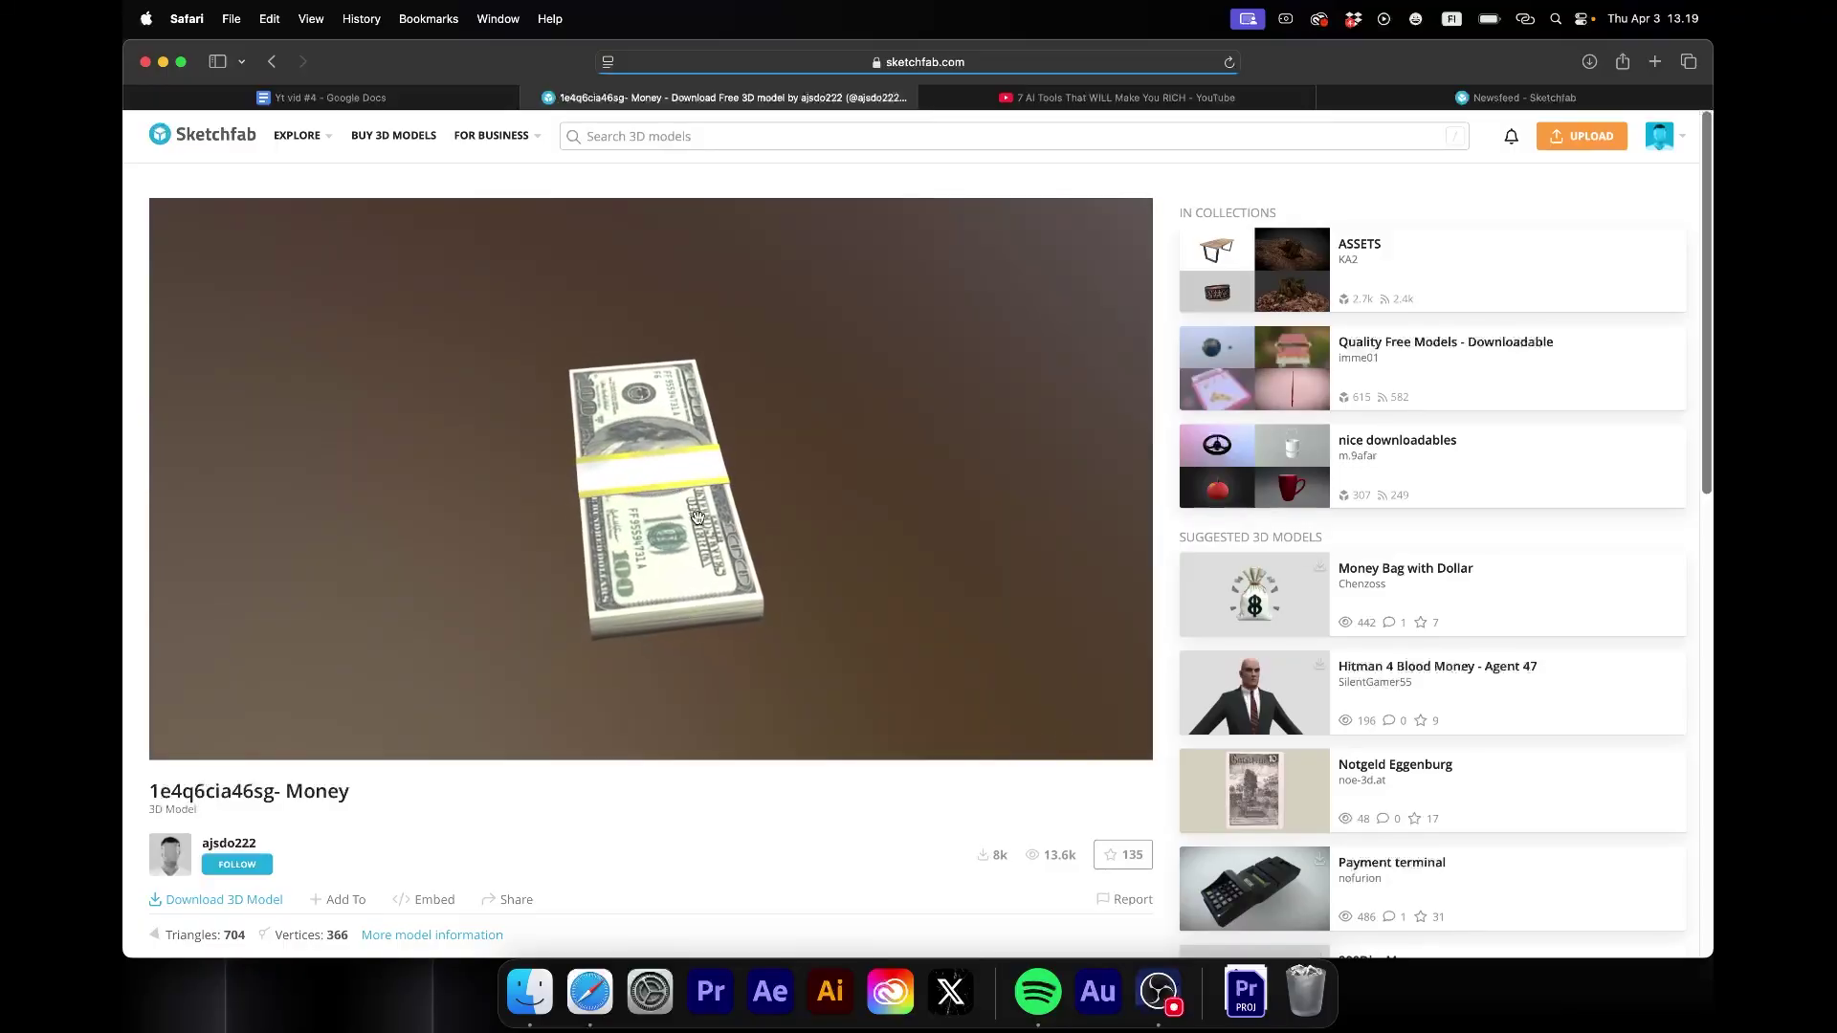
{"action": "scroll", "coordinate": [691, 782], "scroll_direction": "down", "scroll_amount": 3}
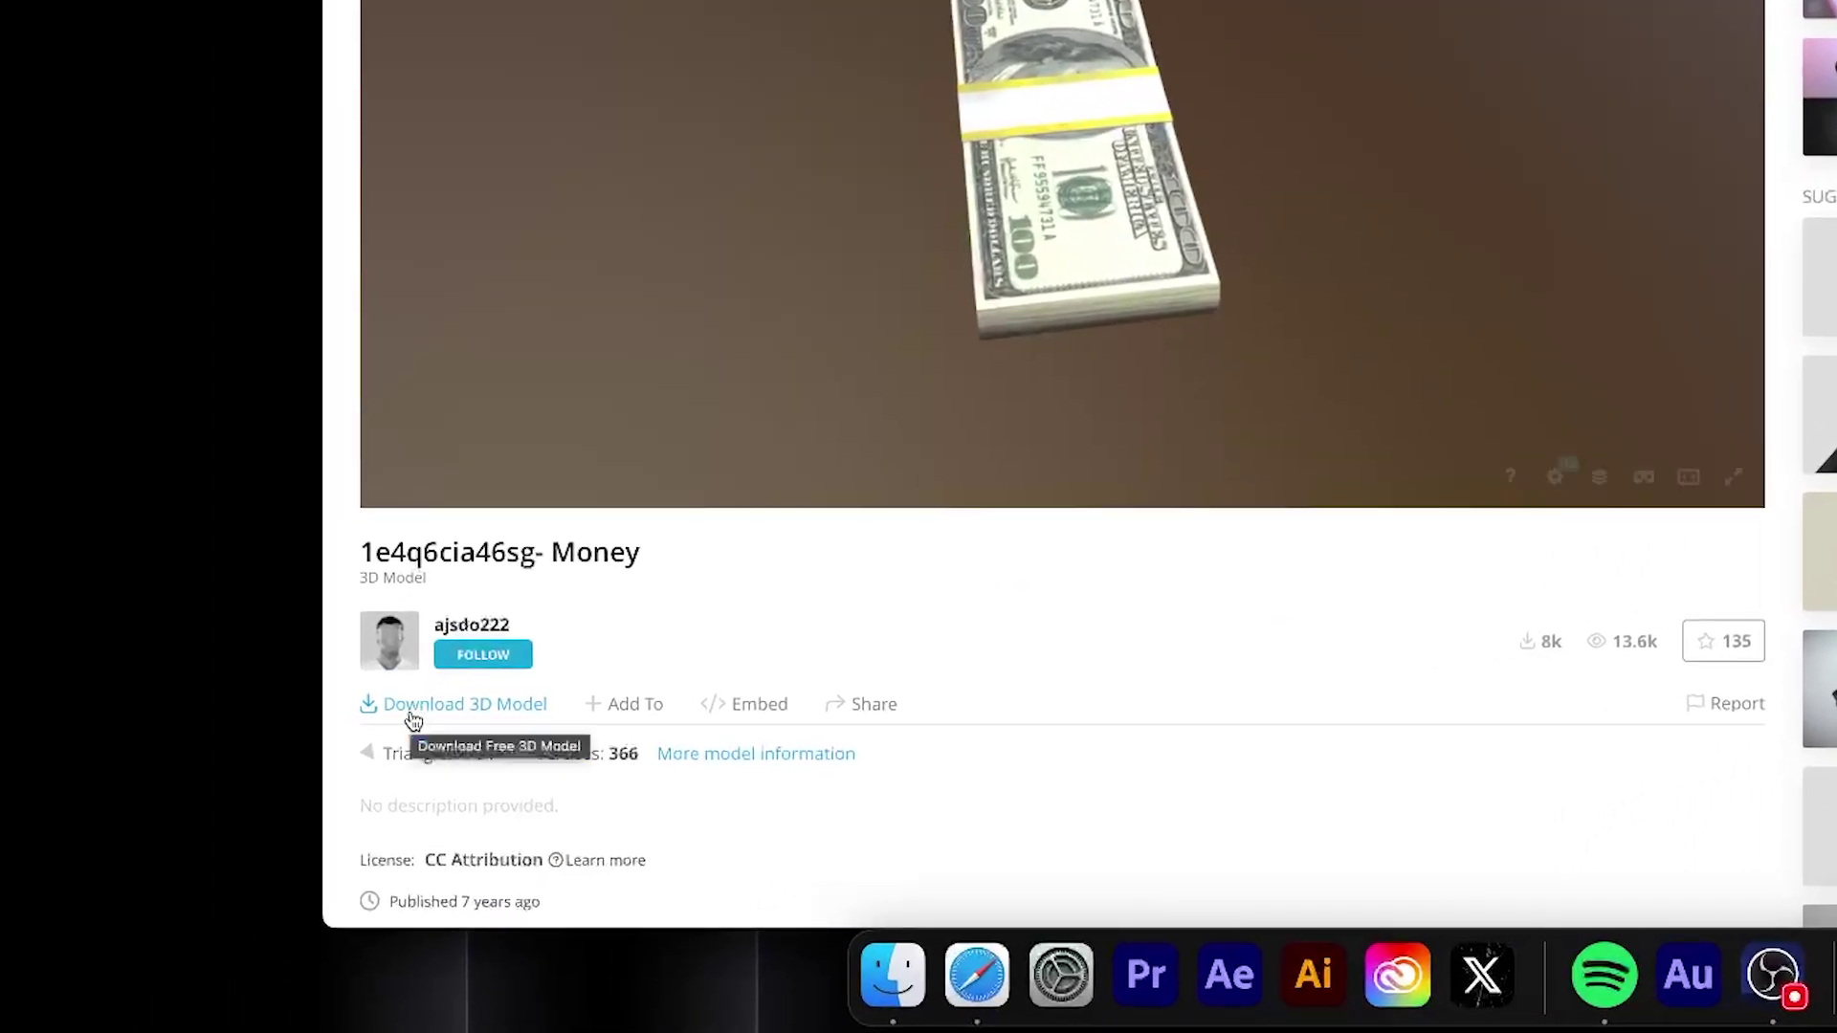
- Check the GLB options among the Money model's available downloads and close the download dialog
{"action": "left_click", "coordinate": [413, 721]}
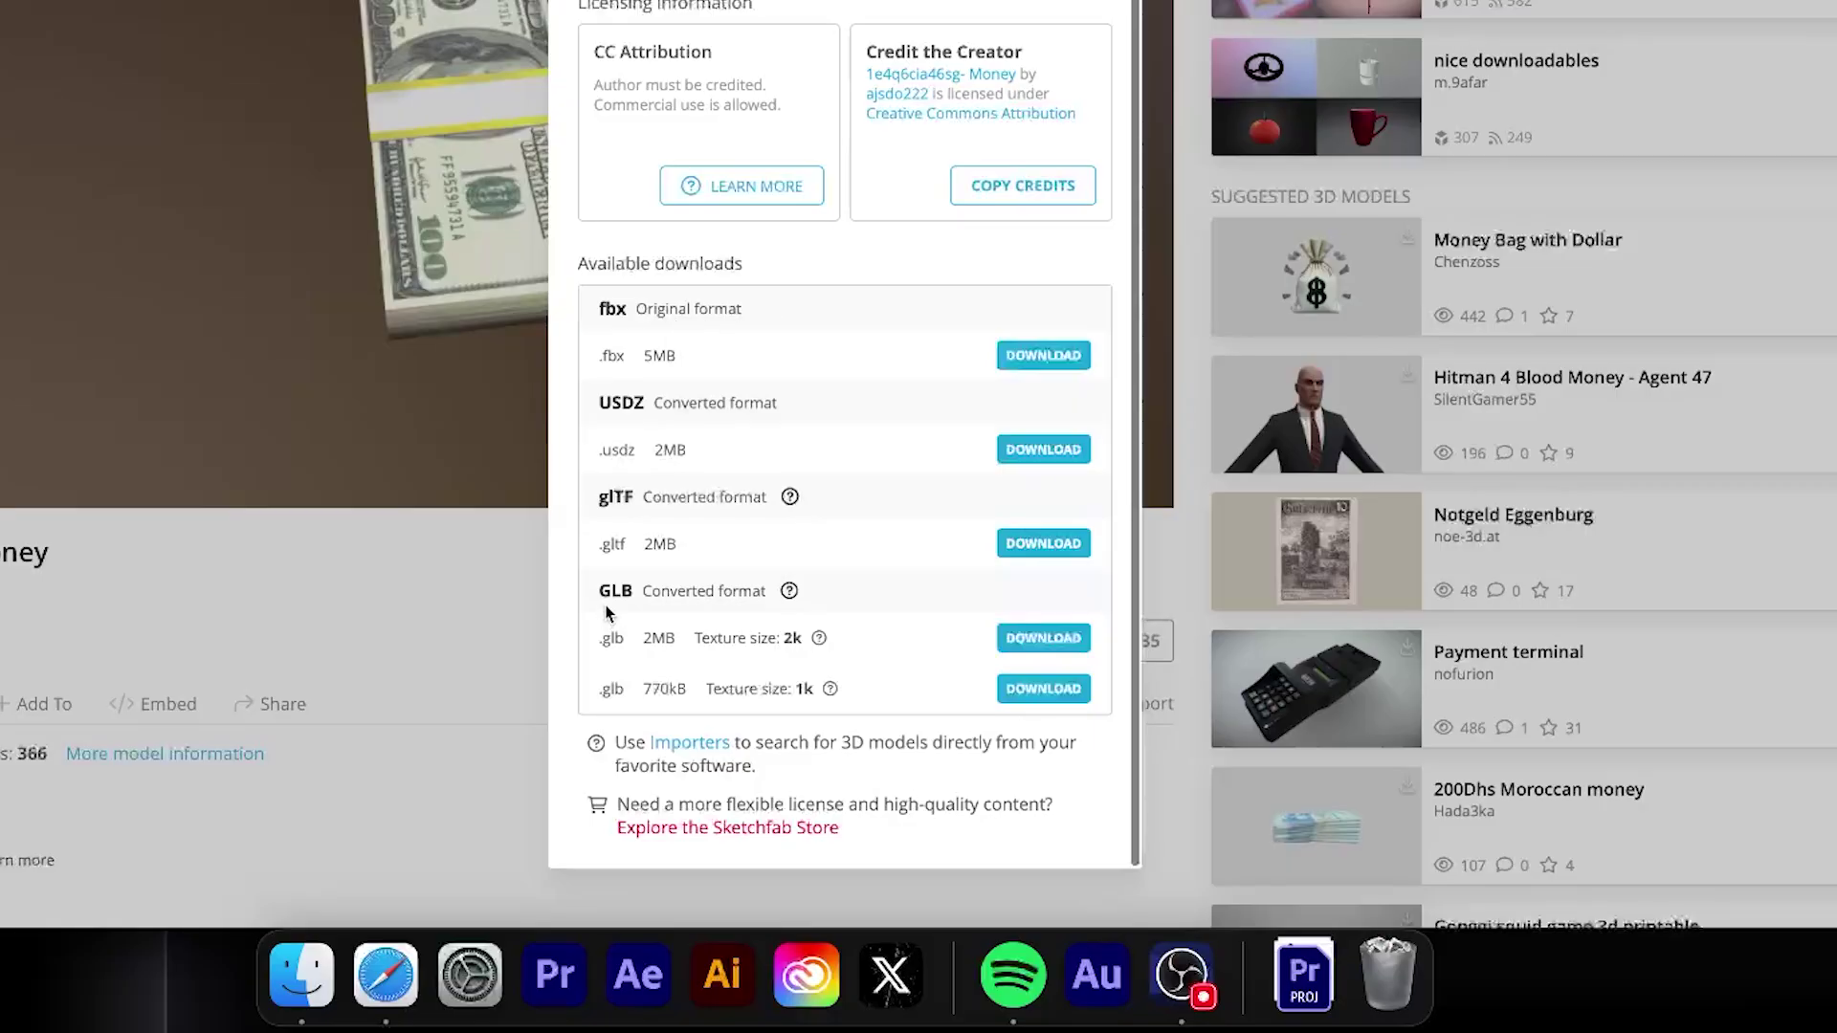
{"action": "mouse_move", "coordinate": [595, 590]}
{"action": "left_mouse_down"}
{"action": "mouse_move", "coordinate": [617, 593]}
{"action": "mouse_move", "coordinate": [614, 565]}
{"action": "left_mouse_up"}
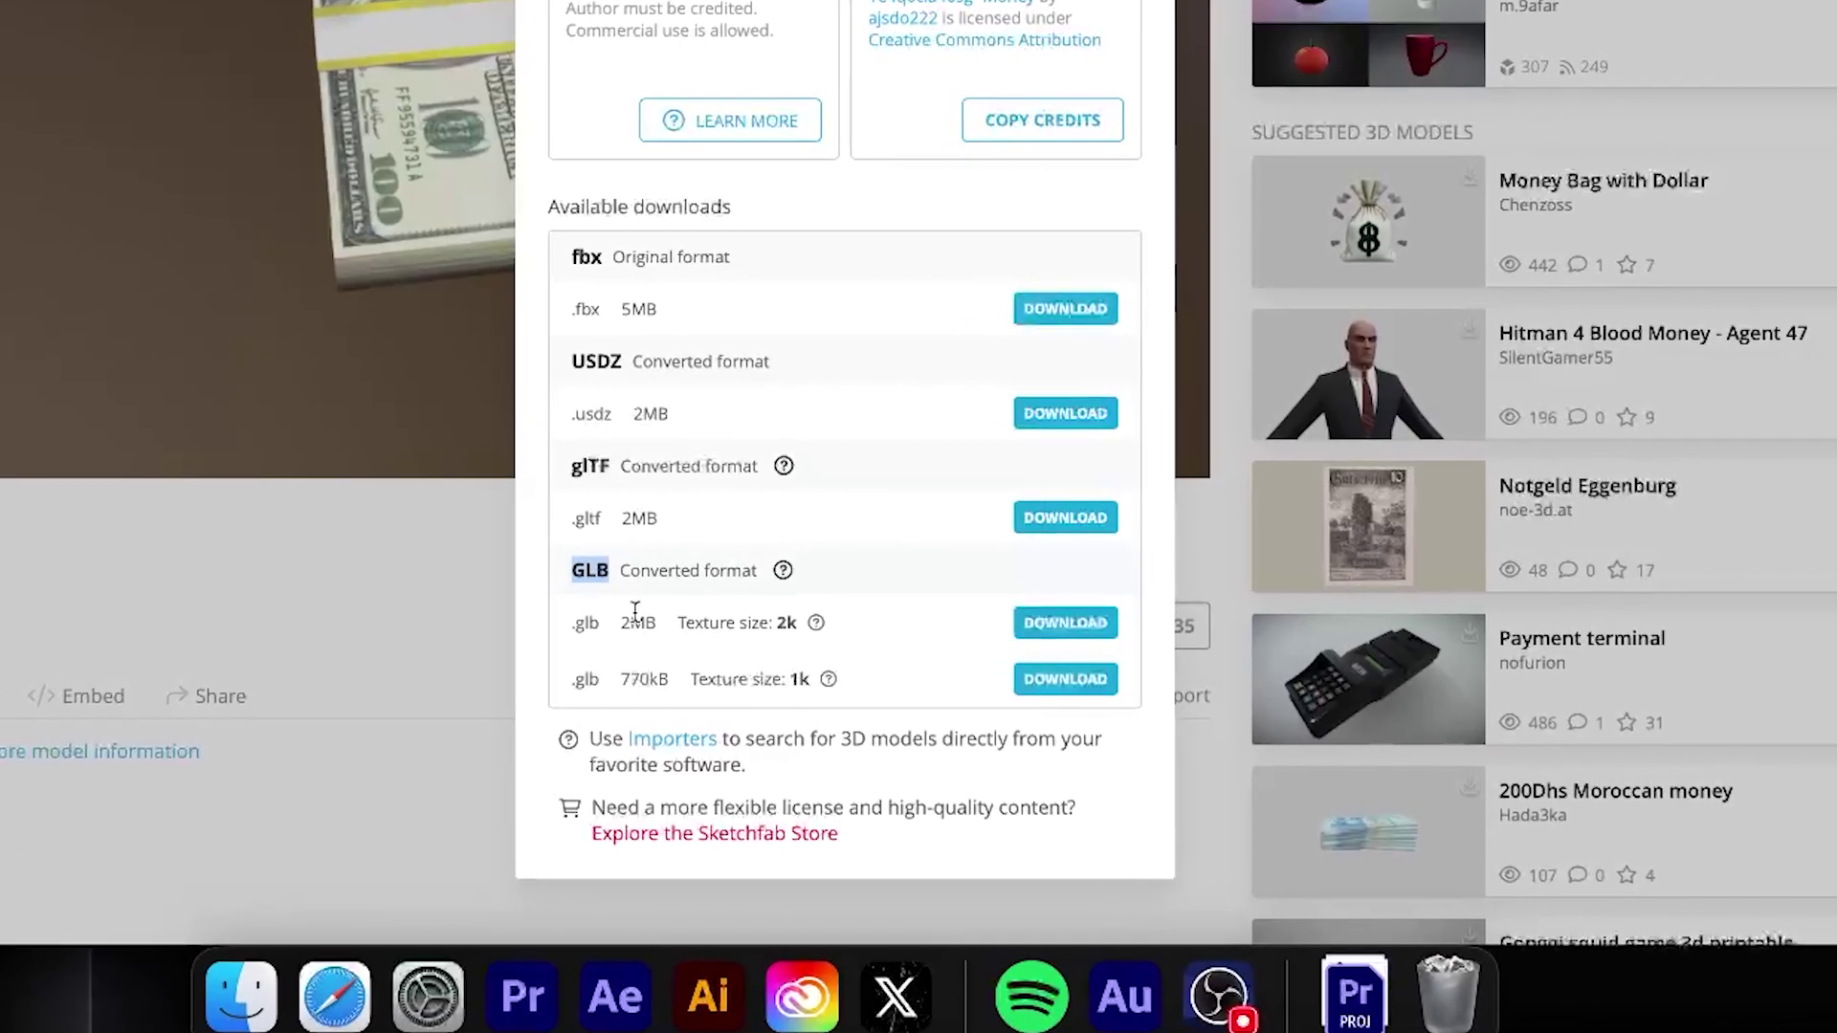
{"action": "left_click", "coordinate": [624, 624]}
{"action": "double_click", "coordinate": [622, 629]}
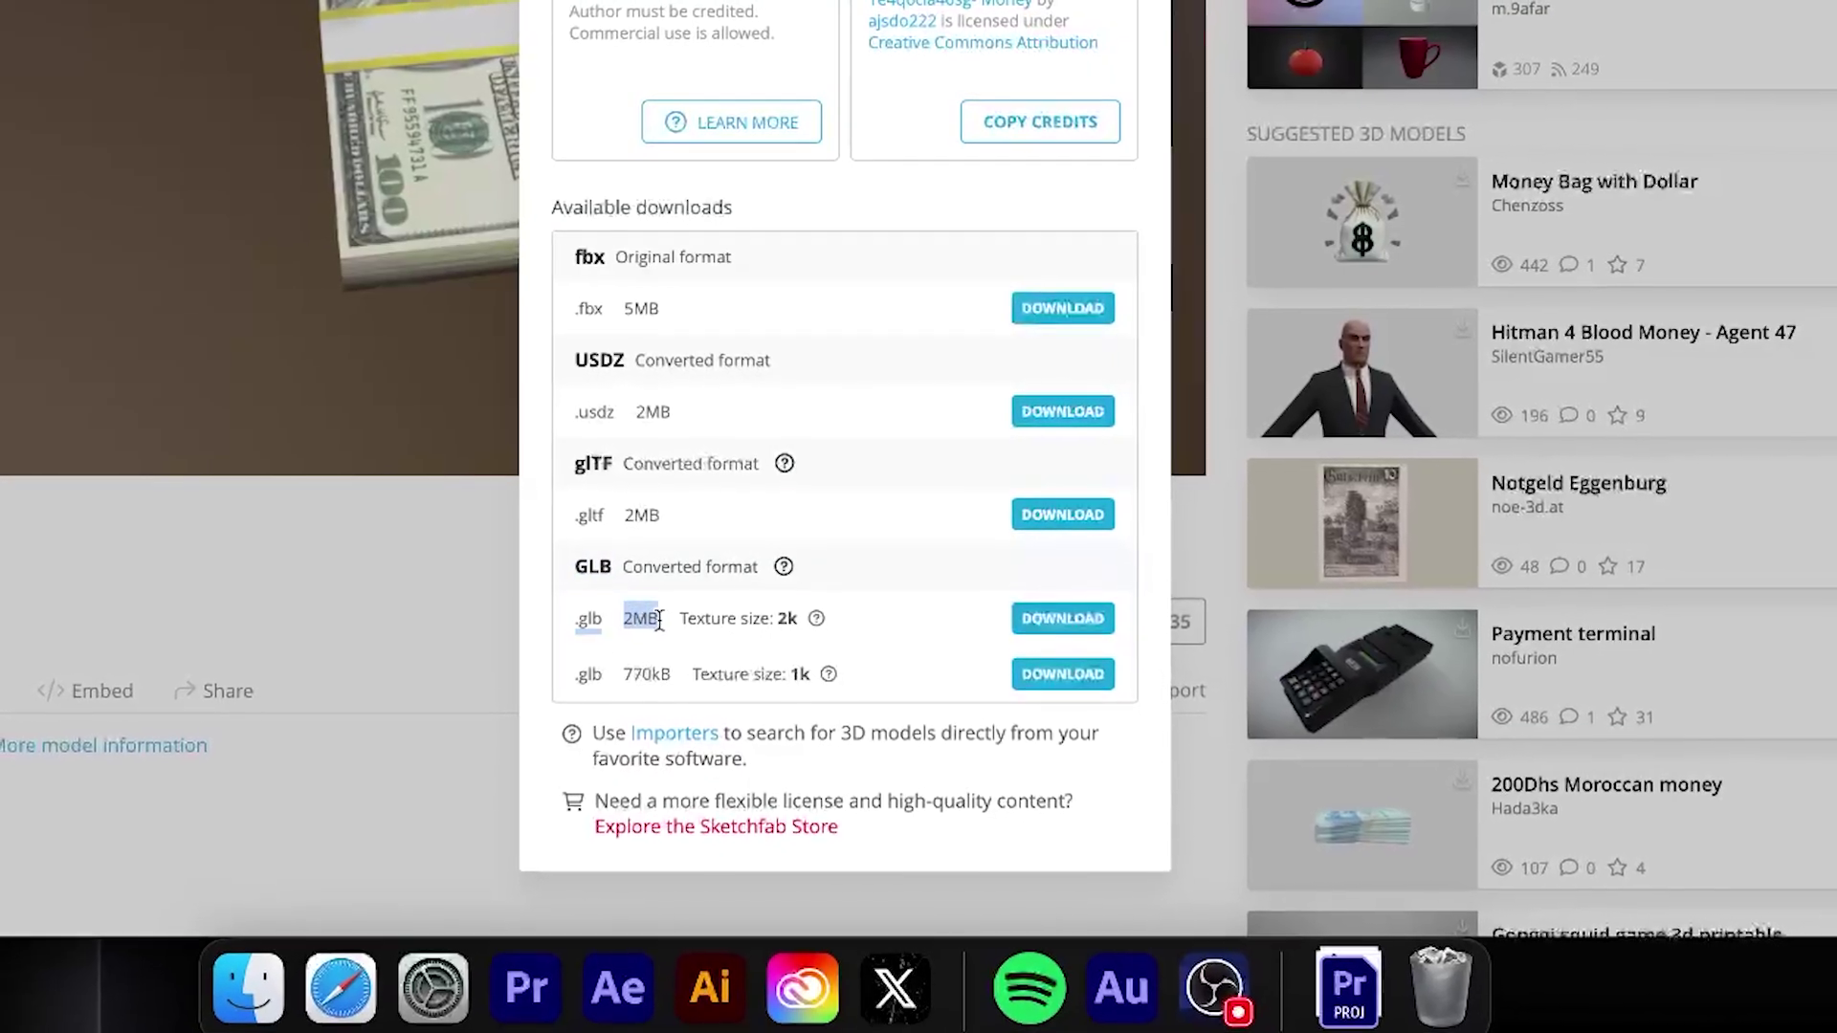
{"action": "left_click", "coordinate": [618, 624]}
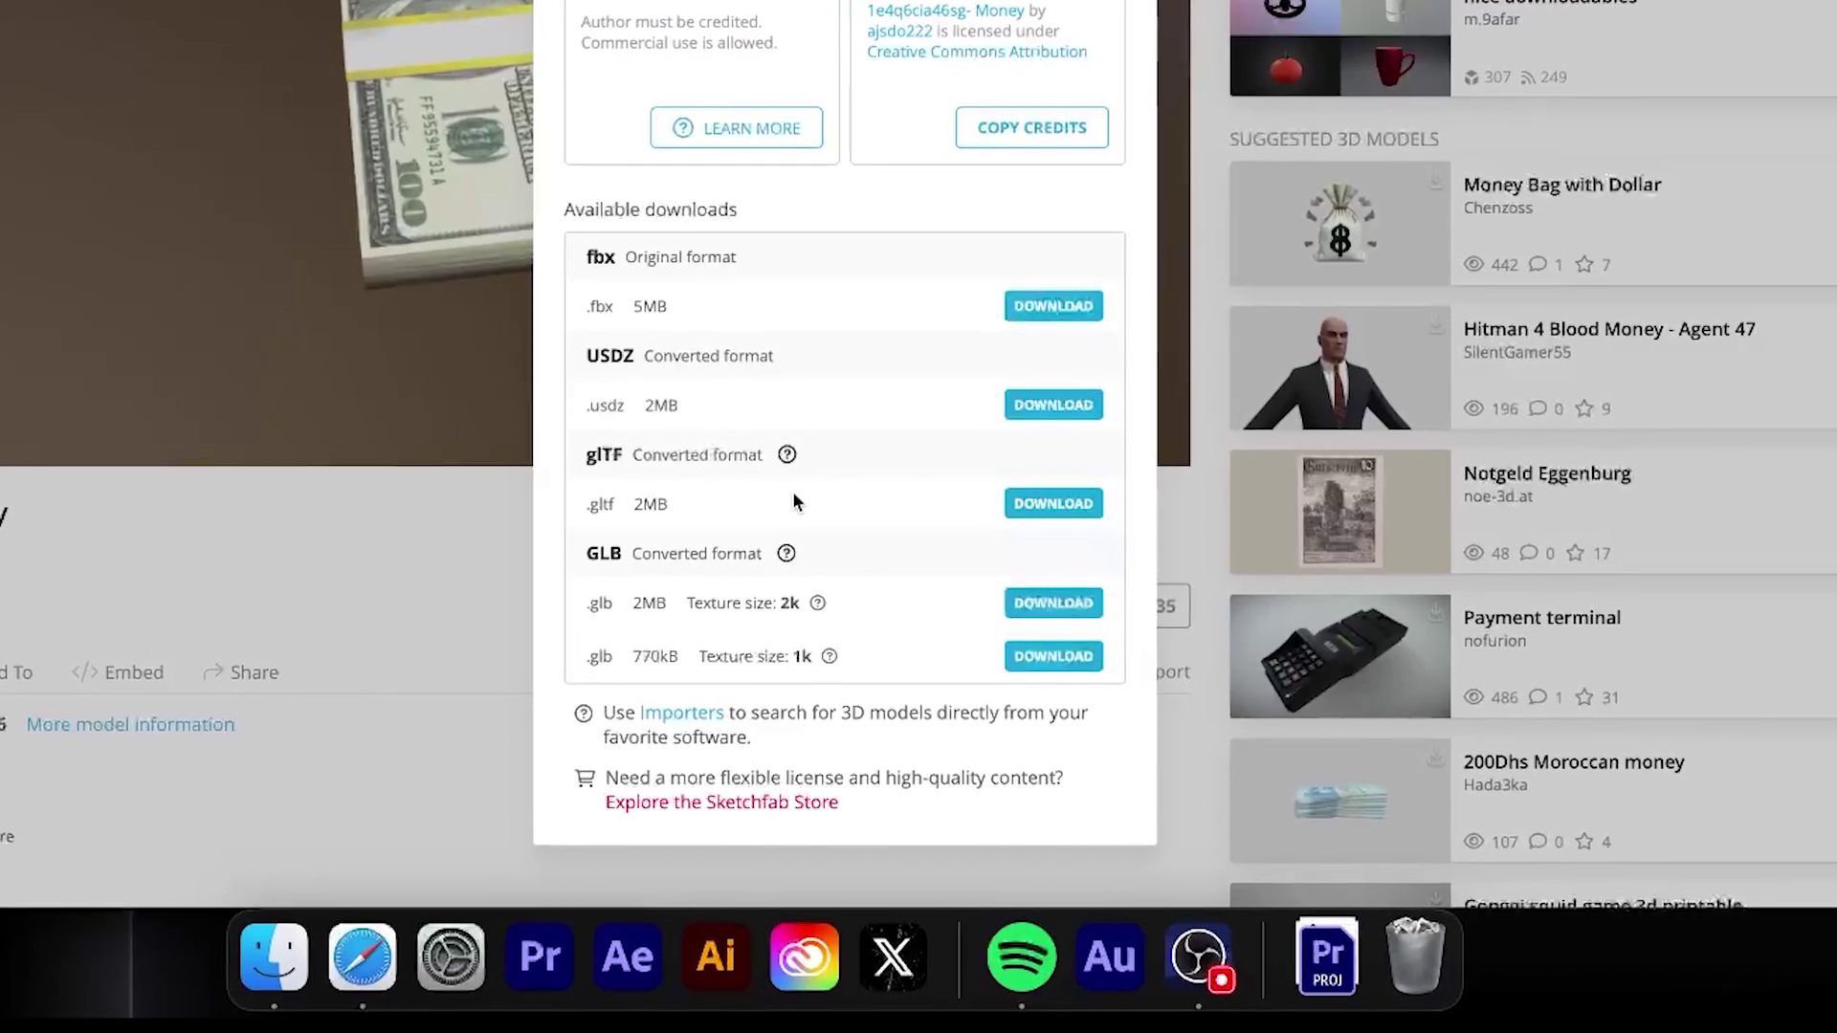
{"action": "key", "text": "Escape"}
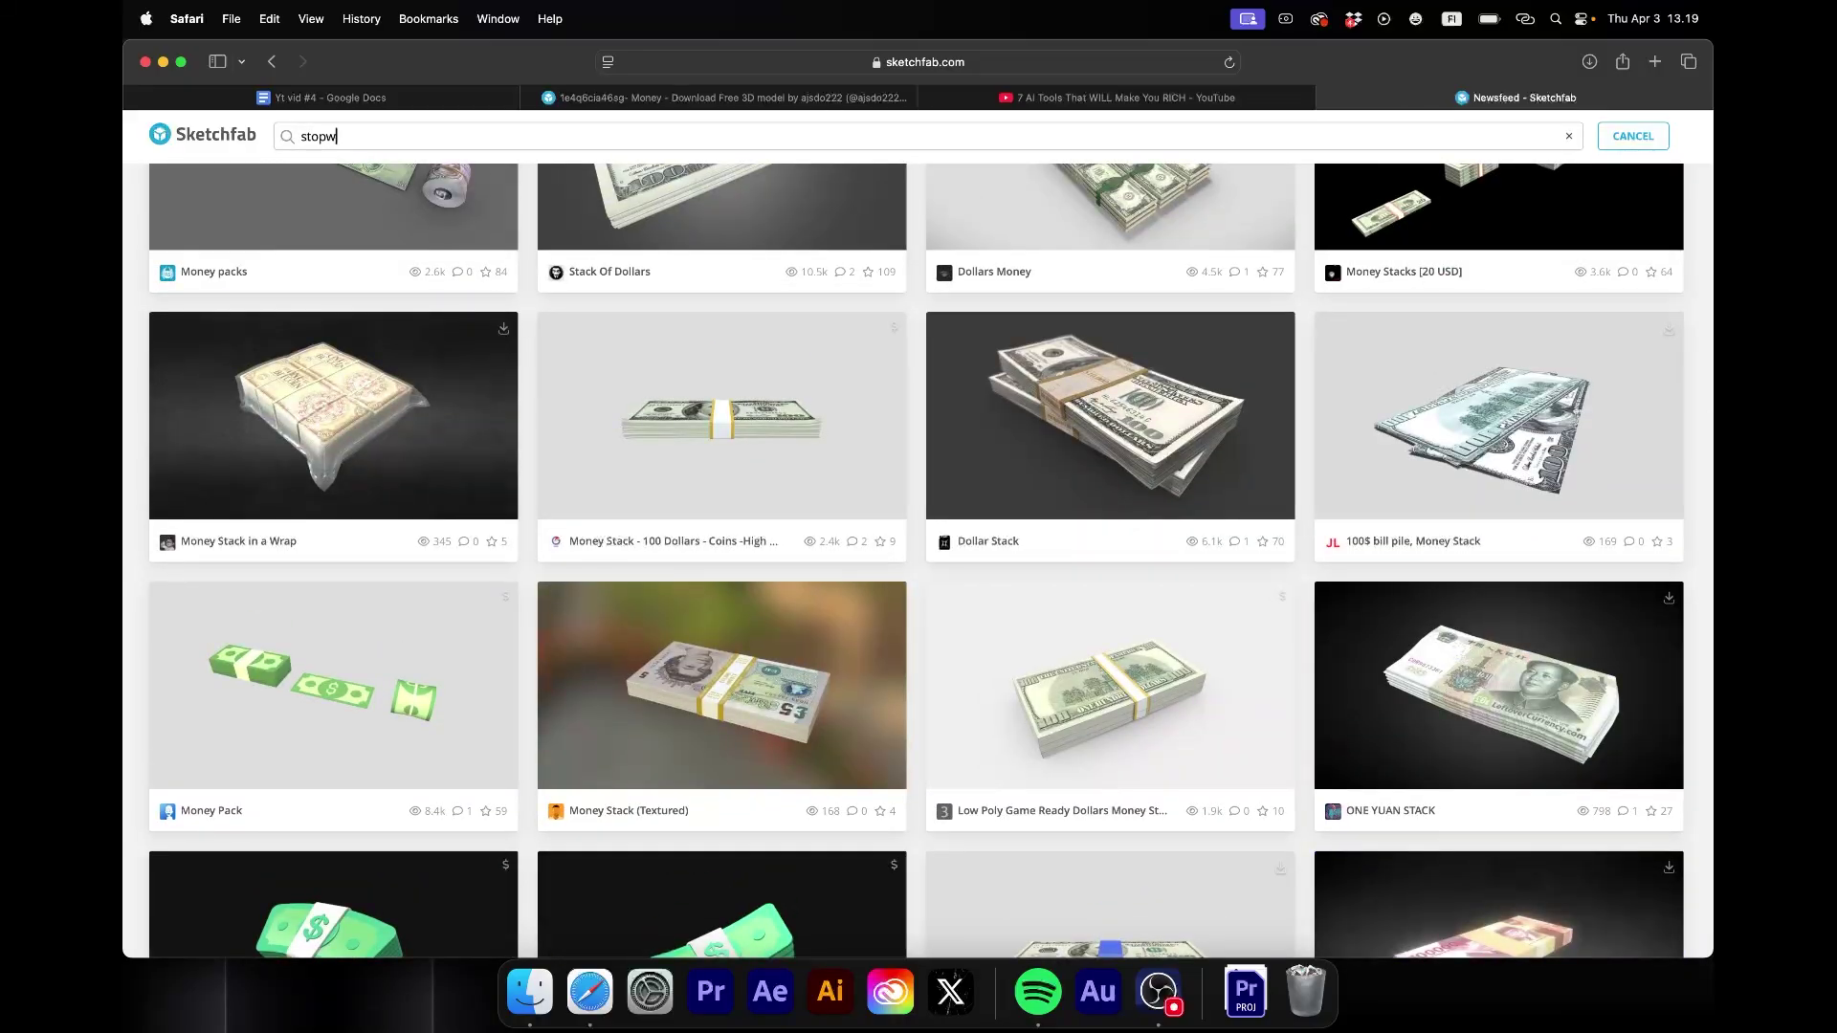
- Search Sketchfab for "stopwatch" and look through the models
{"action": "type", "text": "atch"}
{"action": "scroll", "coordinate": [390, 302], "scroll_direction": "down", "scroll_amount": 5}
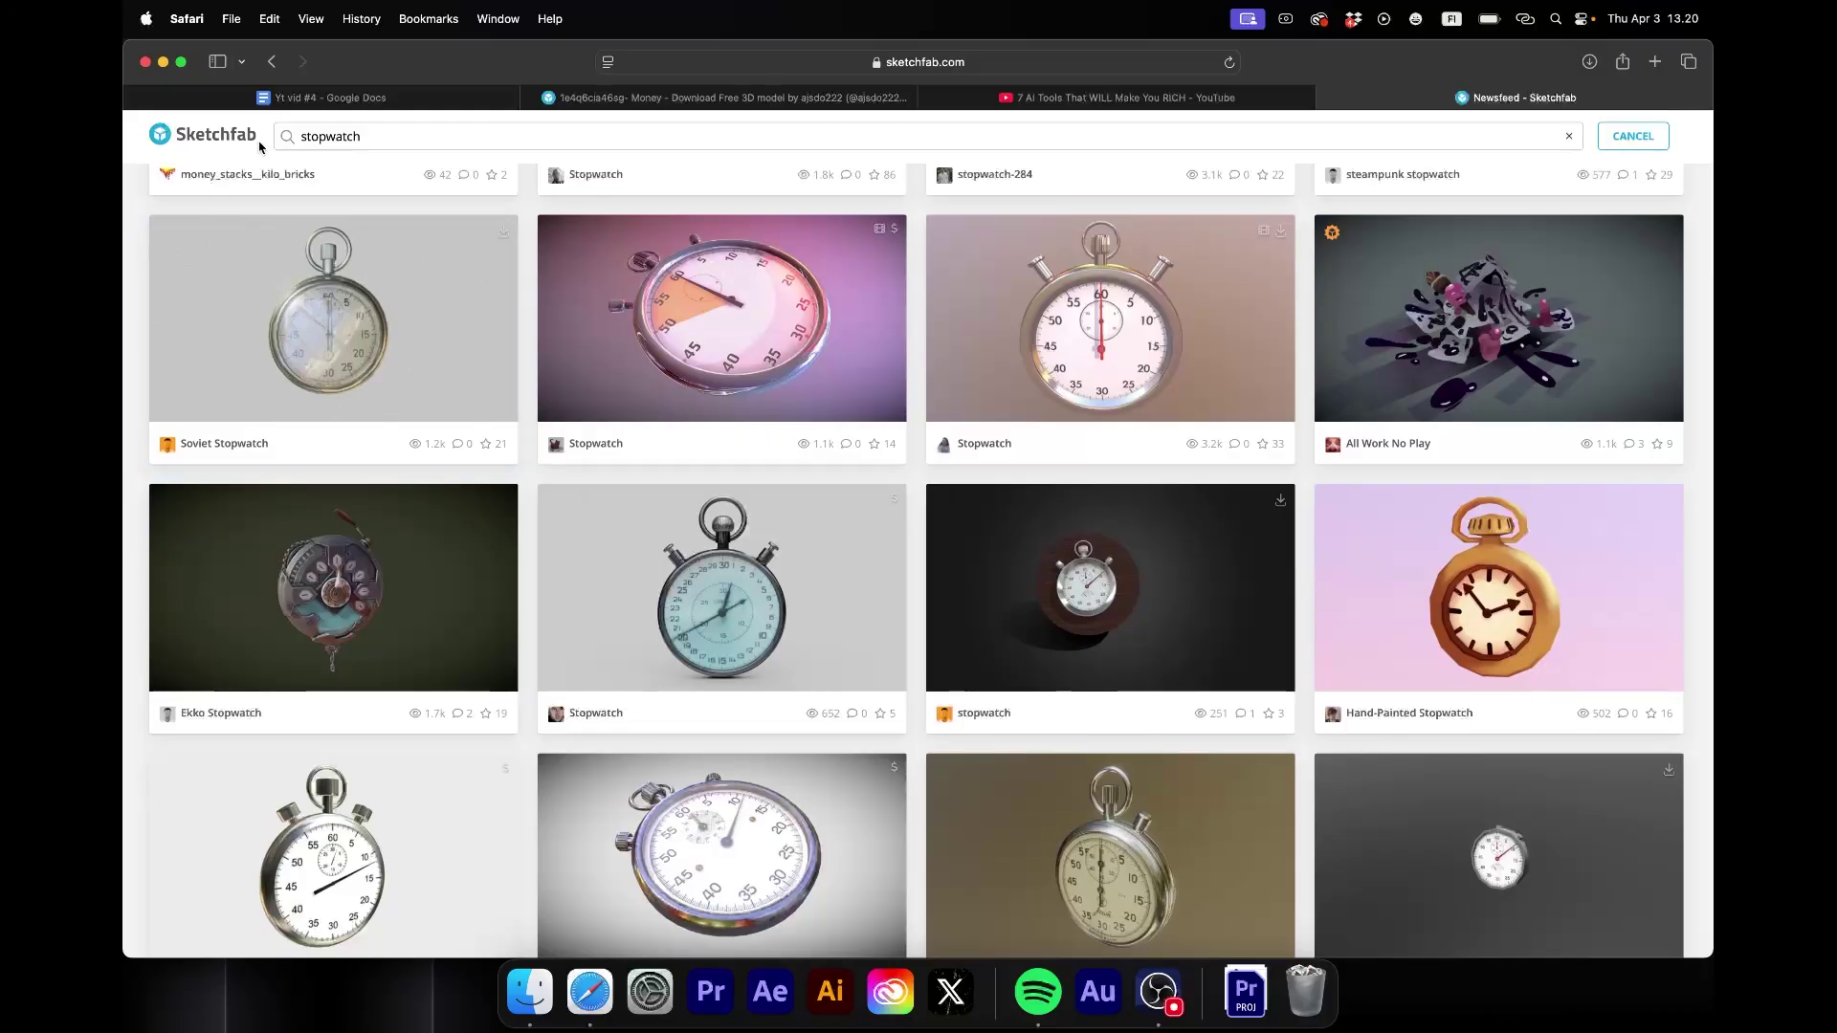
- Open polyhaven.com in a new browser tab
{"action": "key", "text": "super+t"}
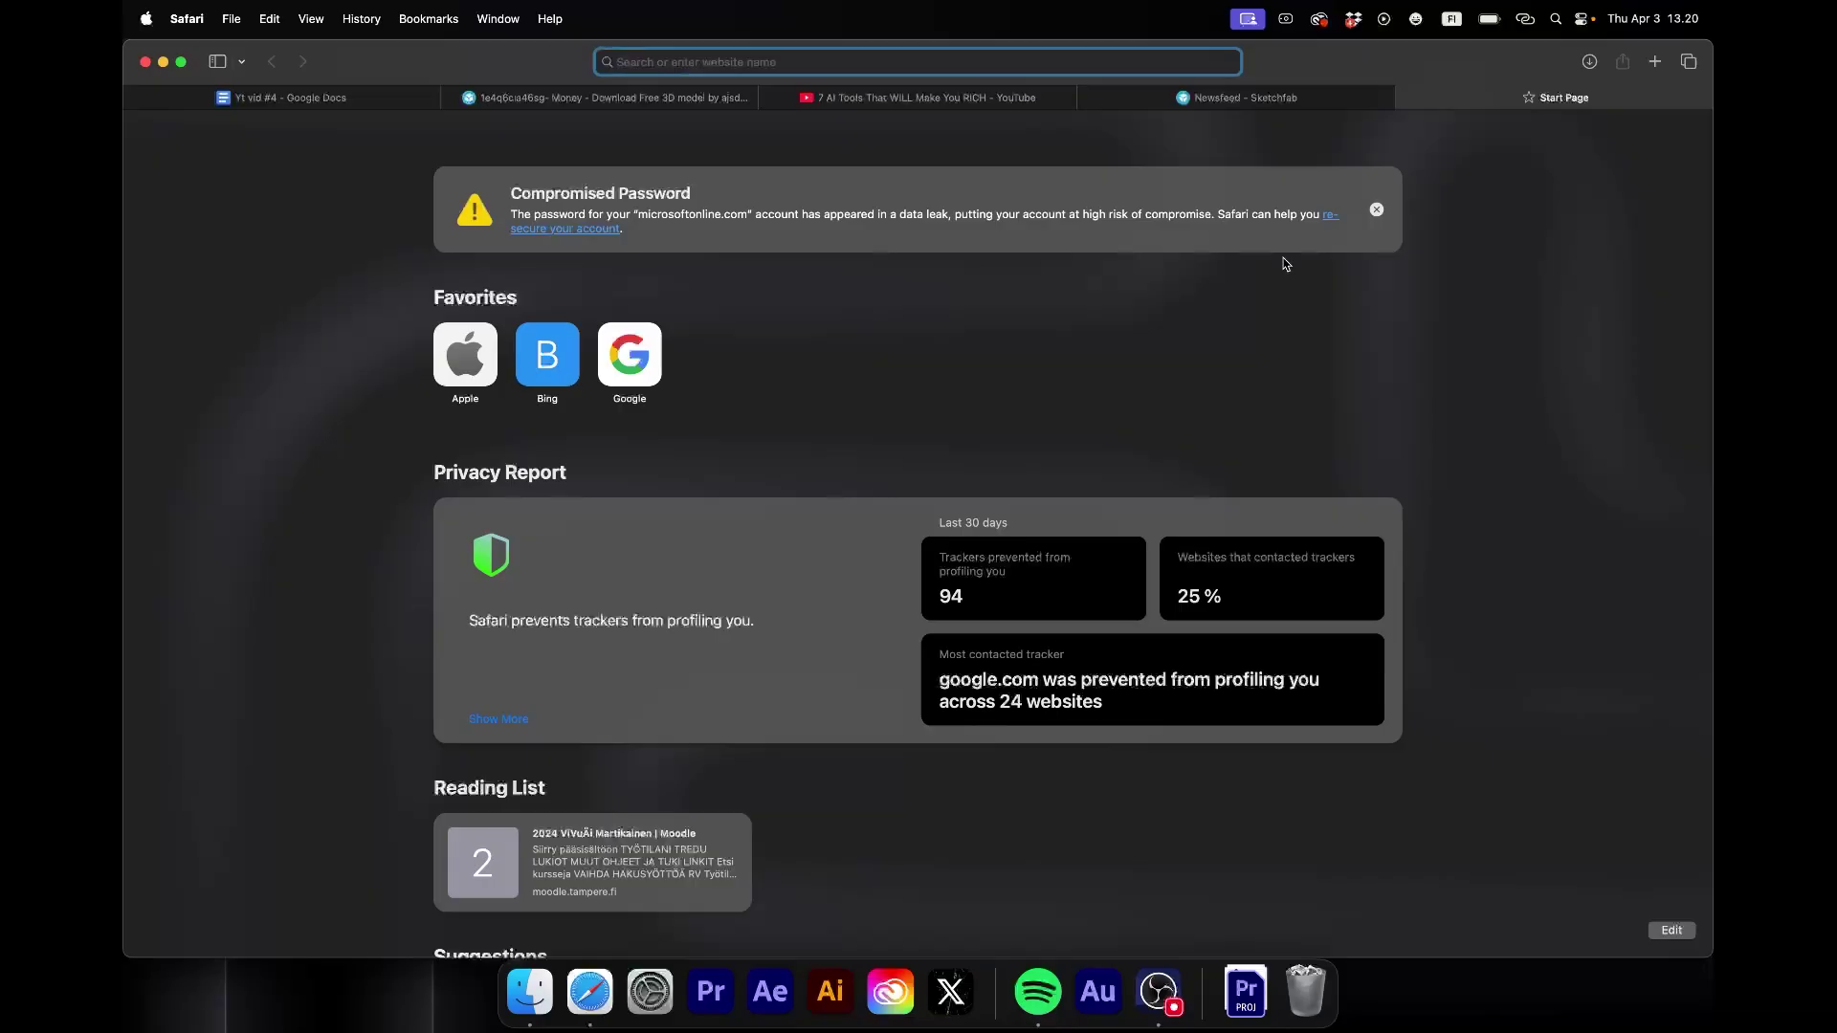
{"action": "type", "text": "pol"}
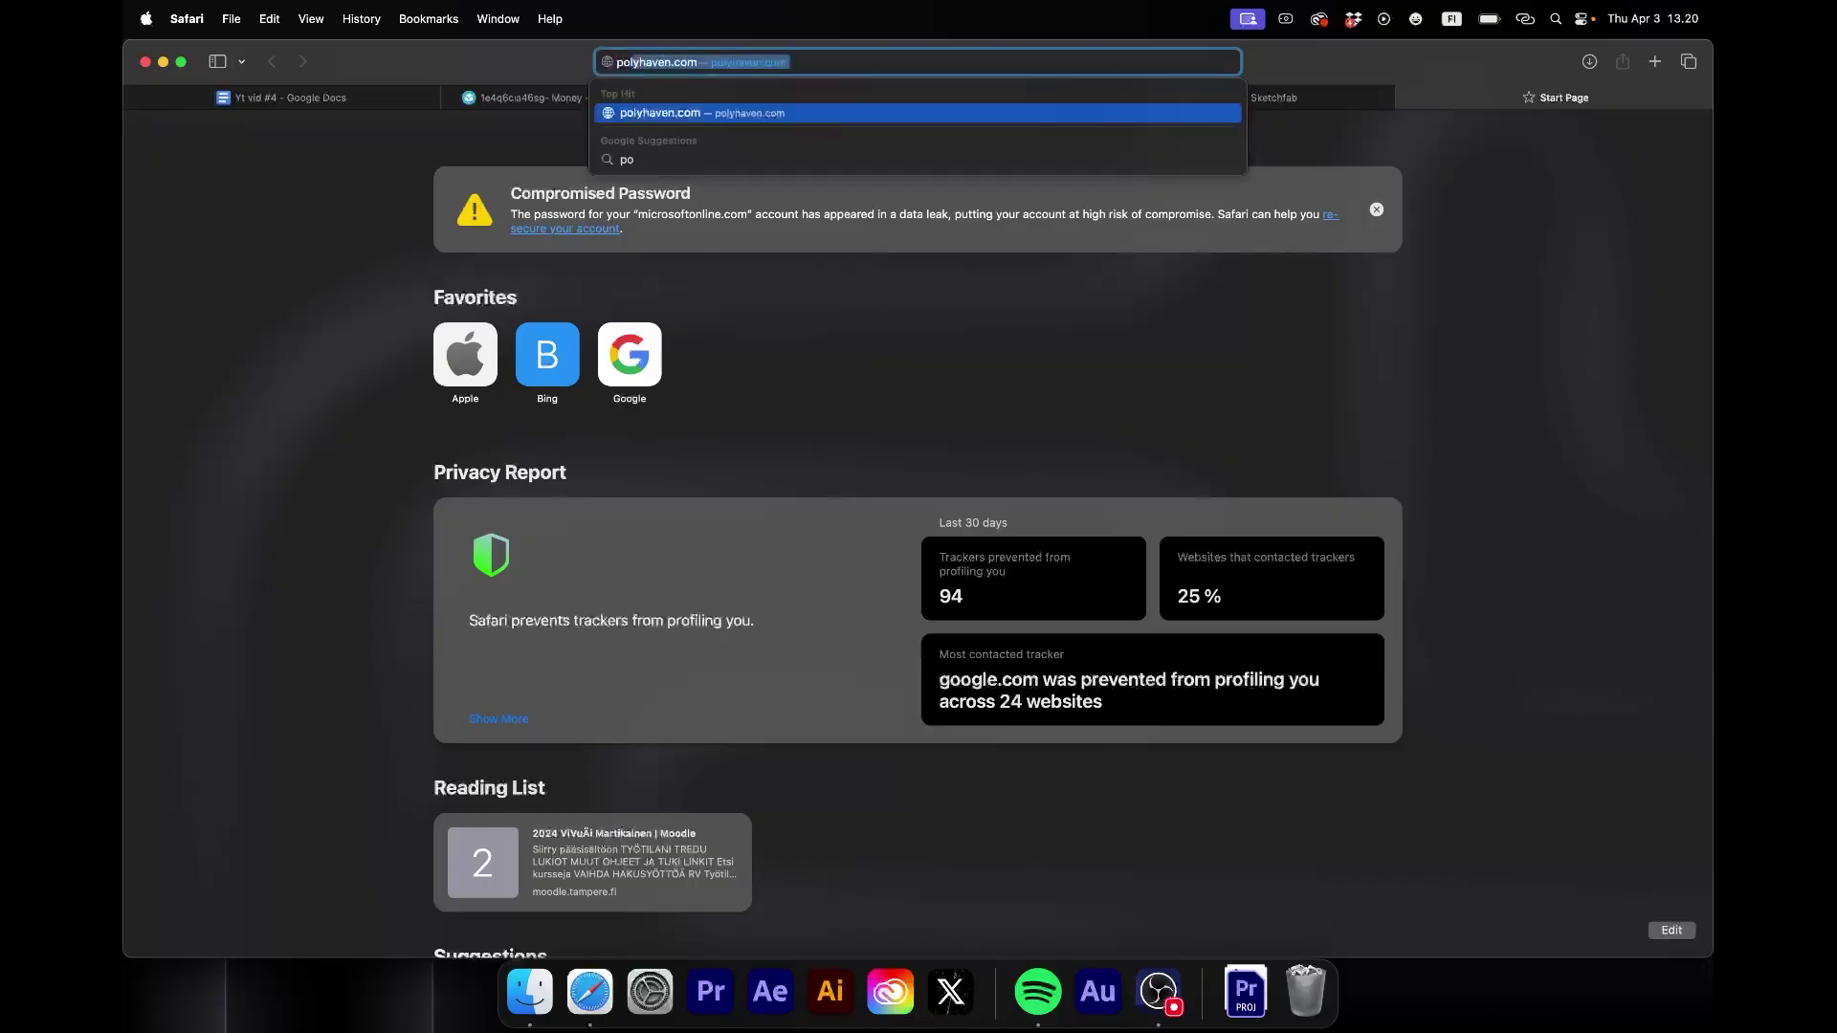
{"action": "type", "text": "yhaven.com"}
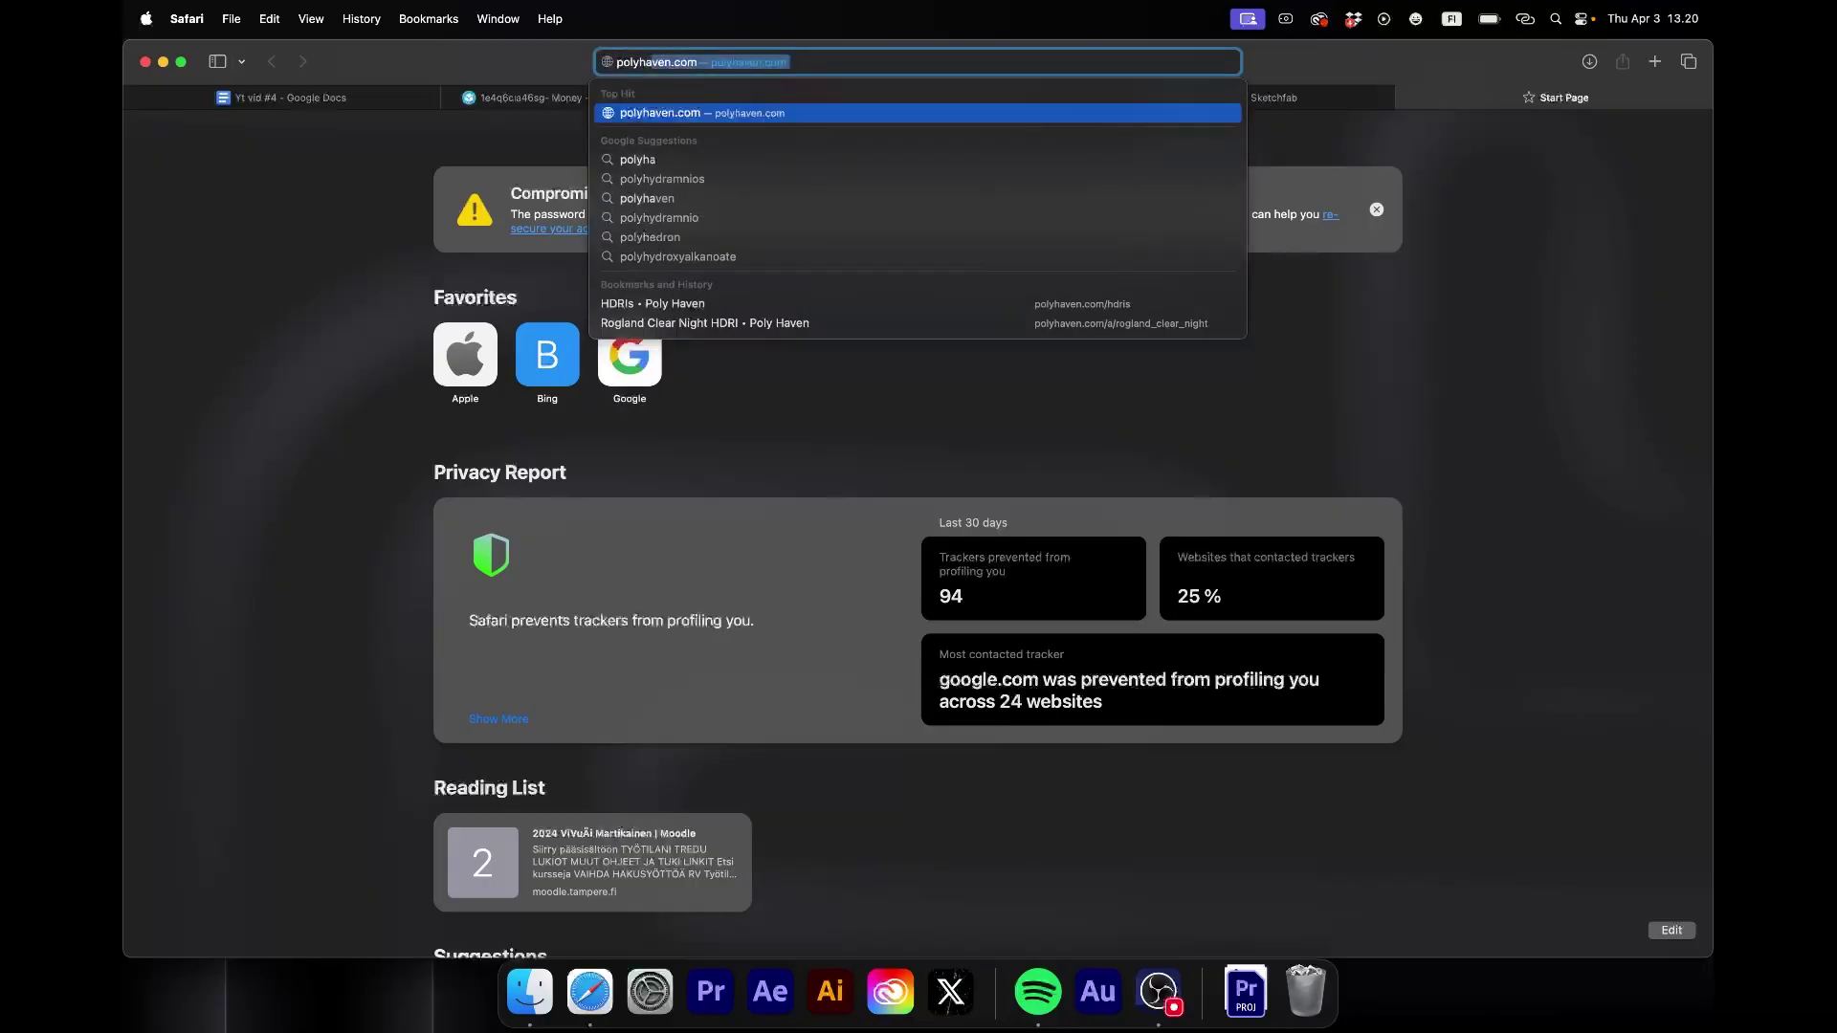
{"action": "key", "text": "Return"}
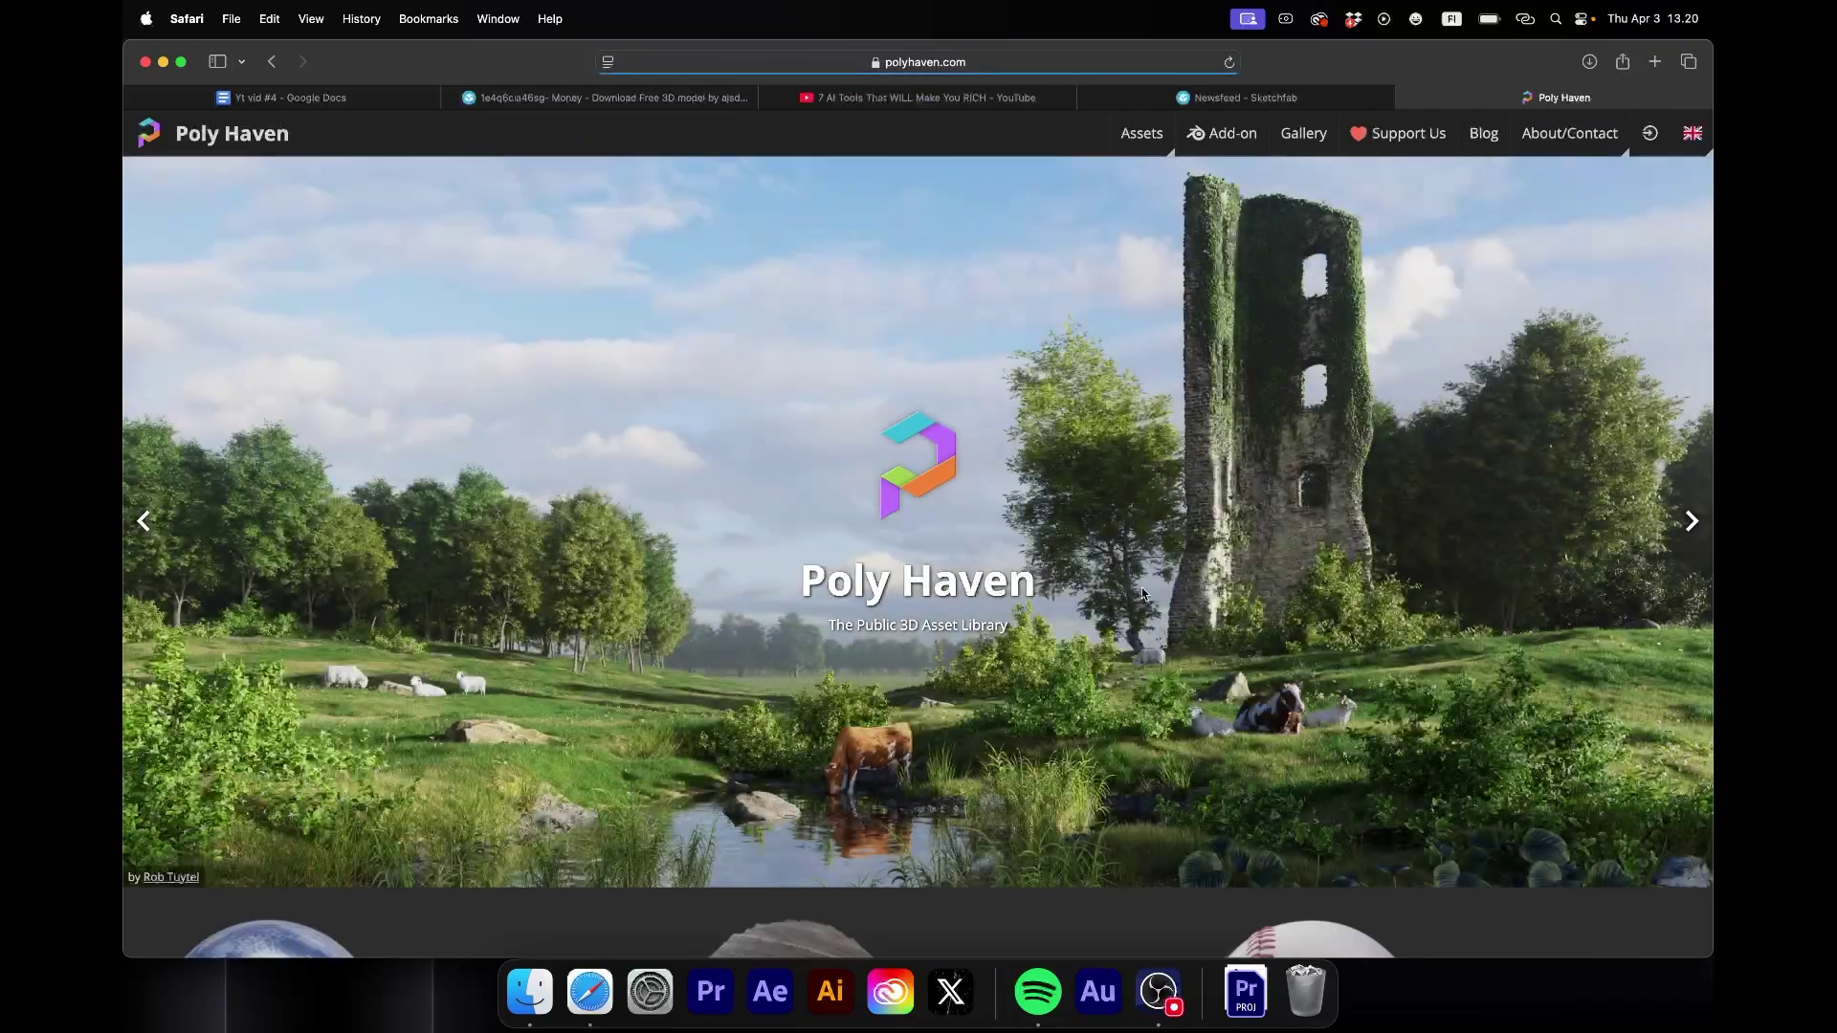
- Browse Poly Haven's HDRIs and check the file format options for the Rogland Clear Night HDRI
{"action": "scroll", "coordinate": [438, 322], "scroll_direction": "down", "scroll_amount": 10}
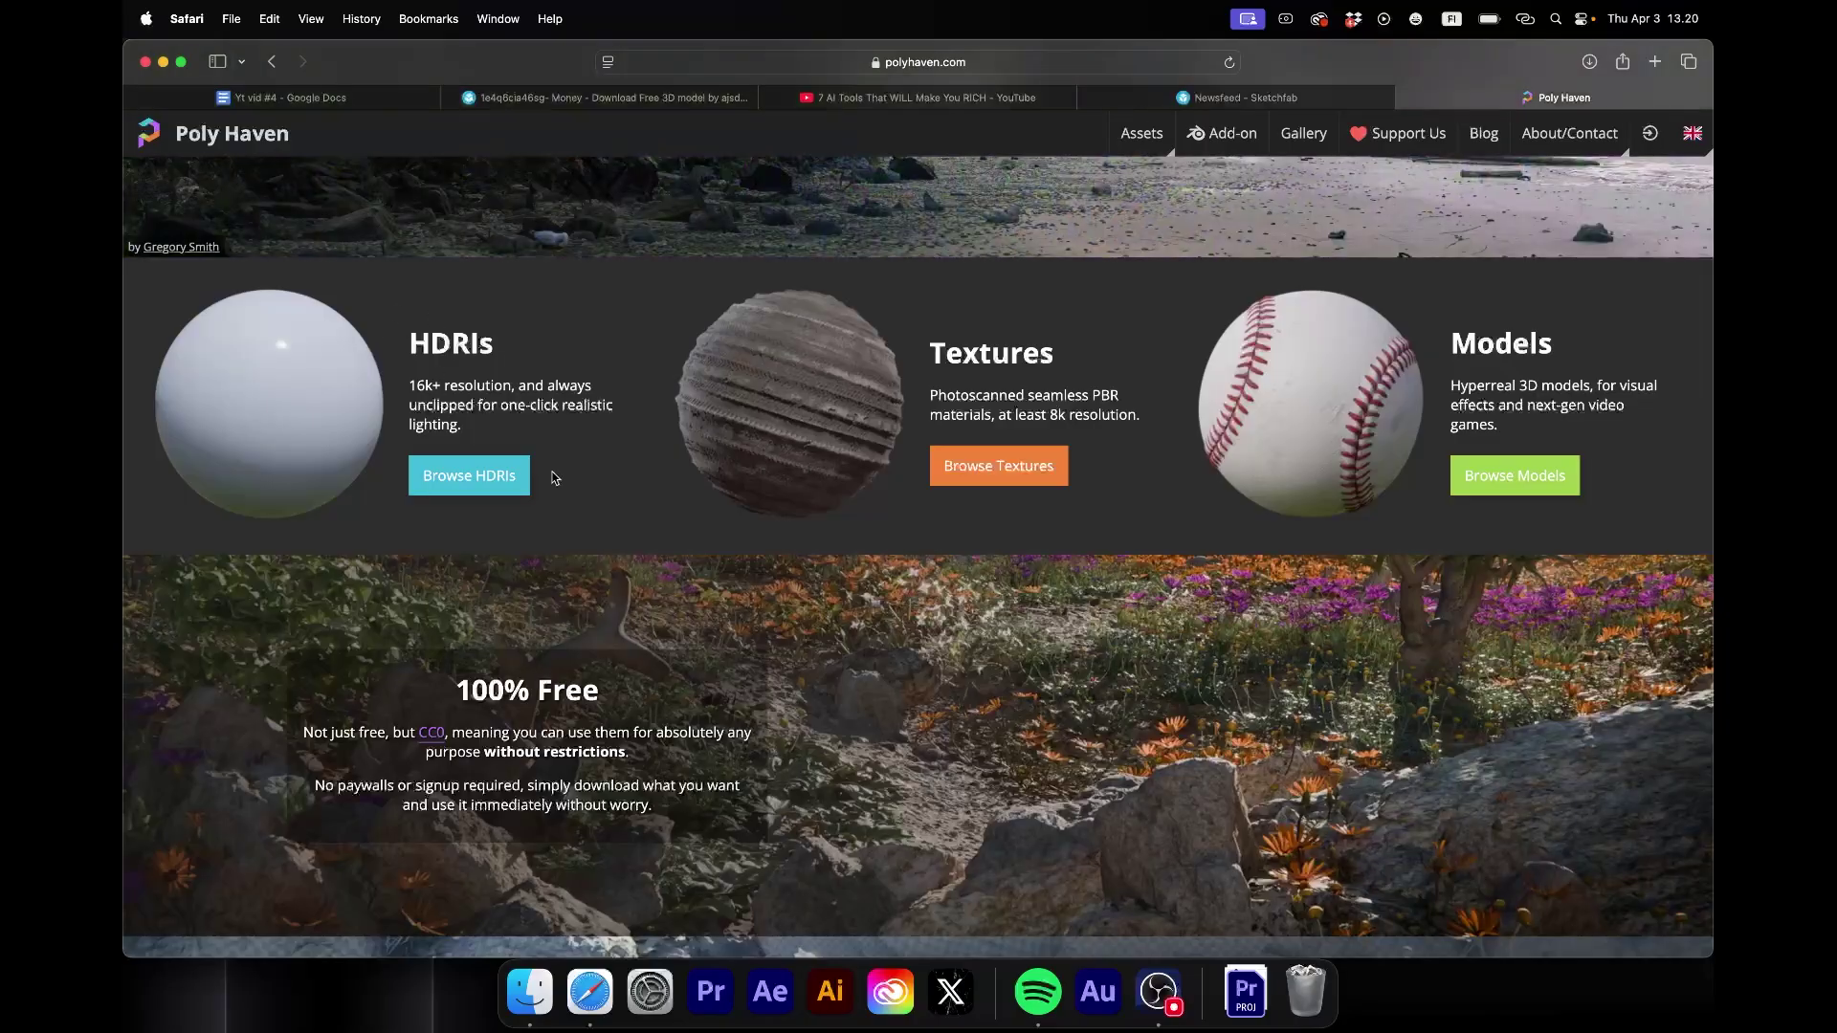
{"action": "left_click", "coordinate": [483, 496]}
{"action": "scroll", "coordinate": [888, 583], "scroll_direction": "down", "scroll_amount": 2}
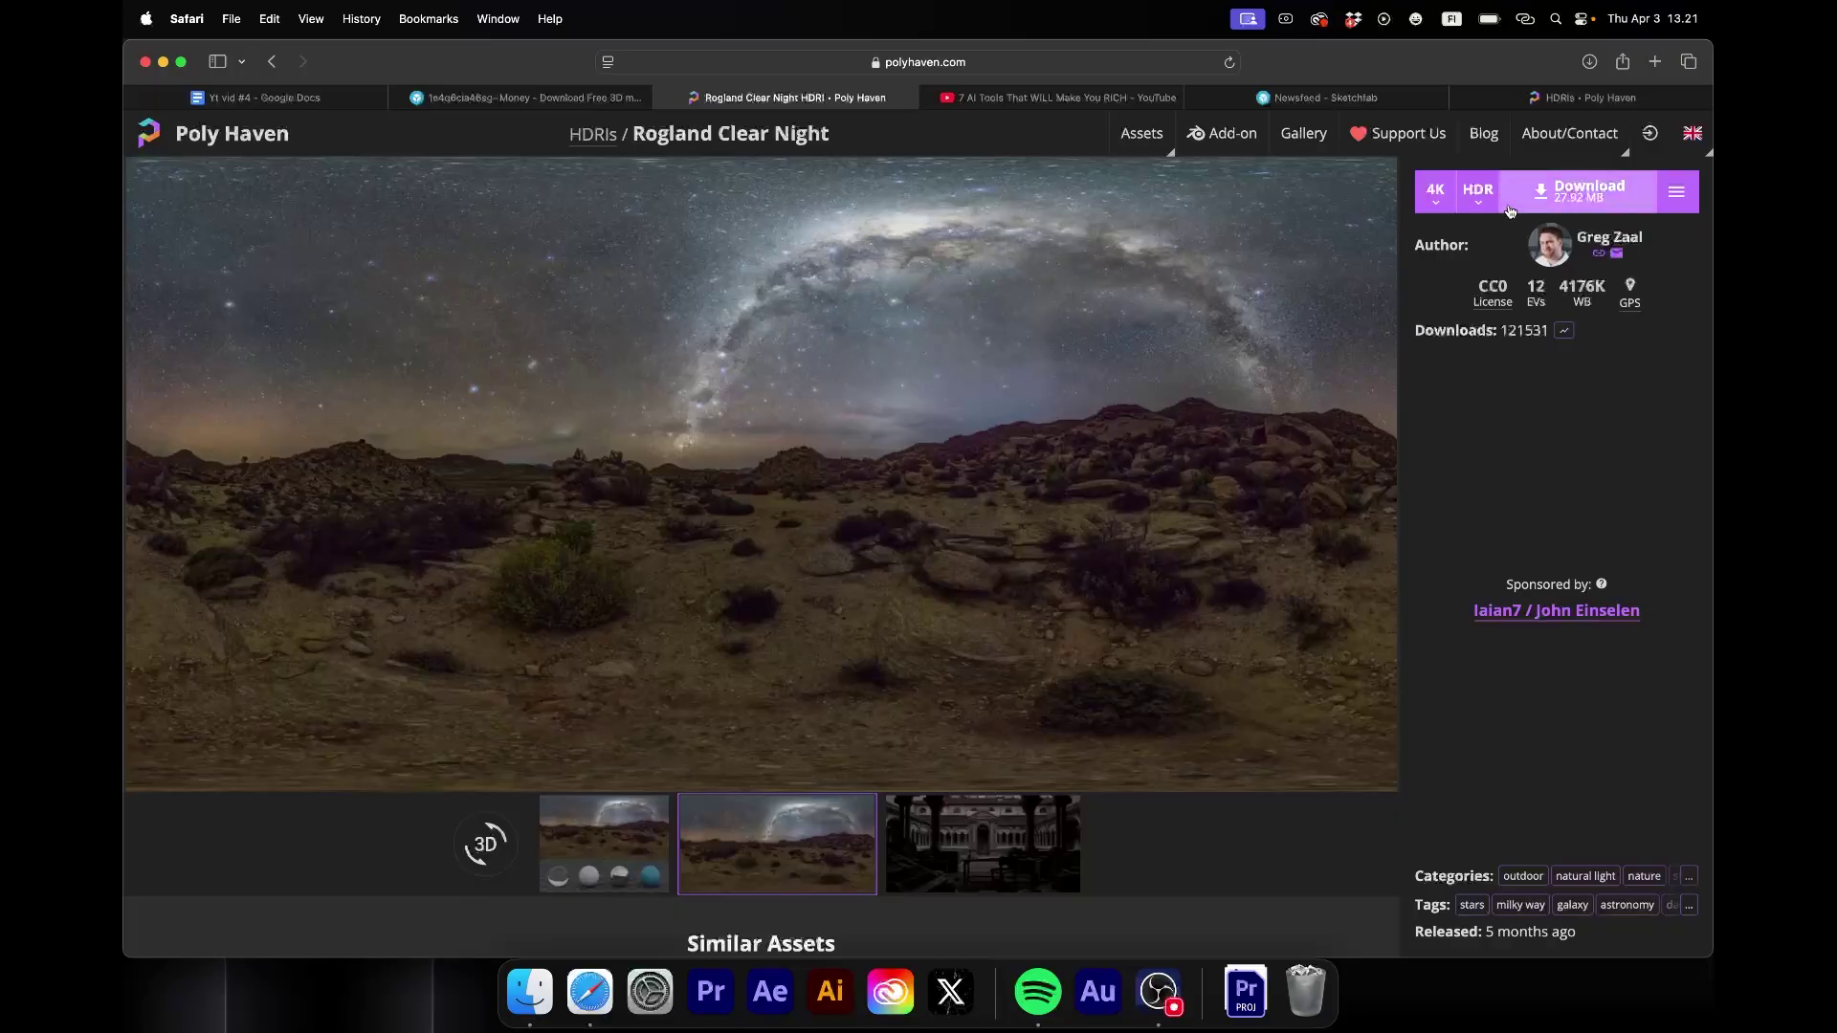
{"action": "left_click", "coordinate": [1482, 196]}
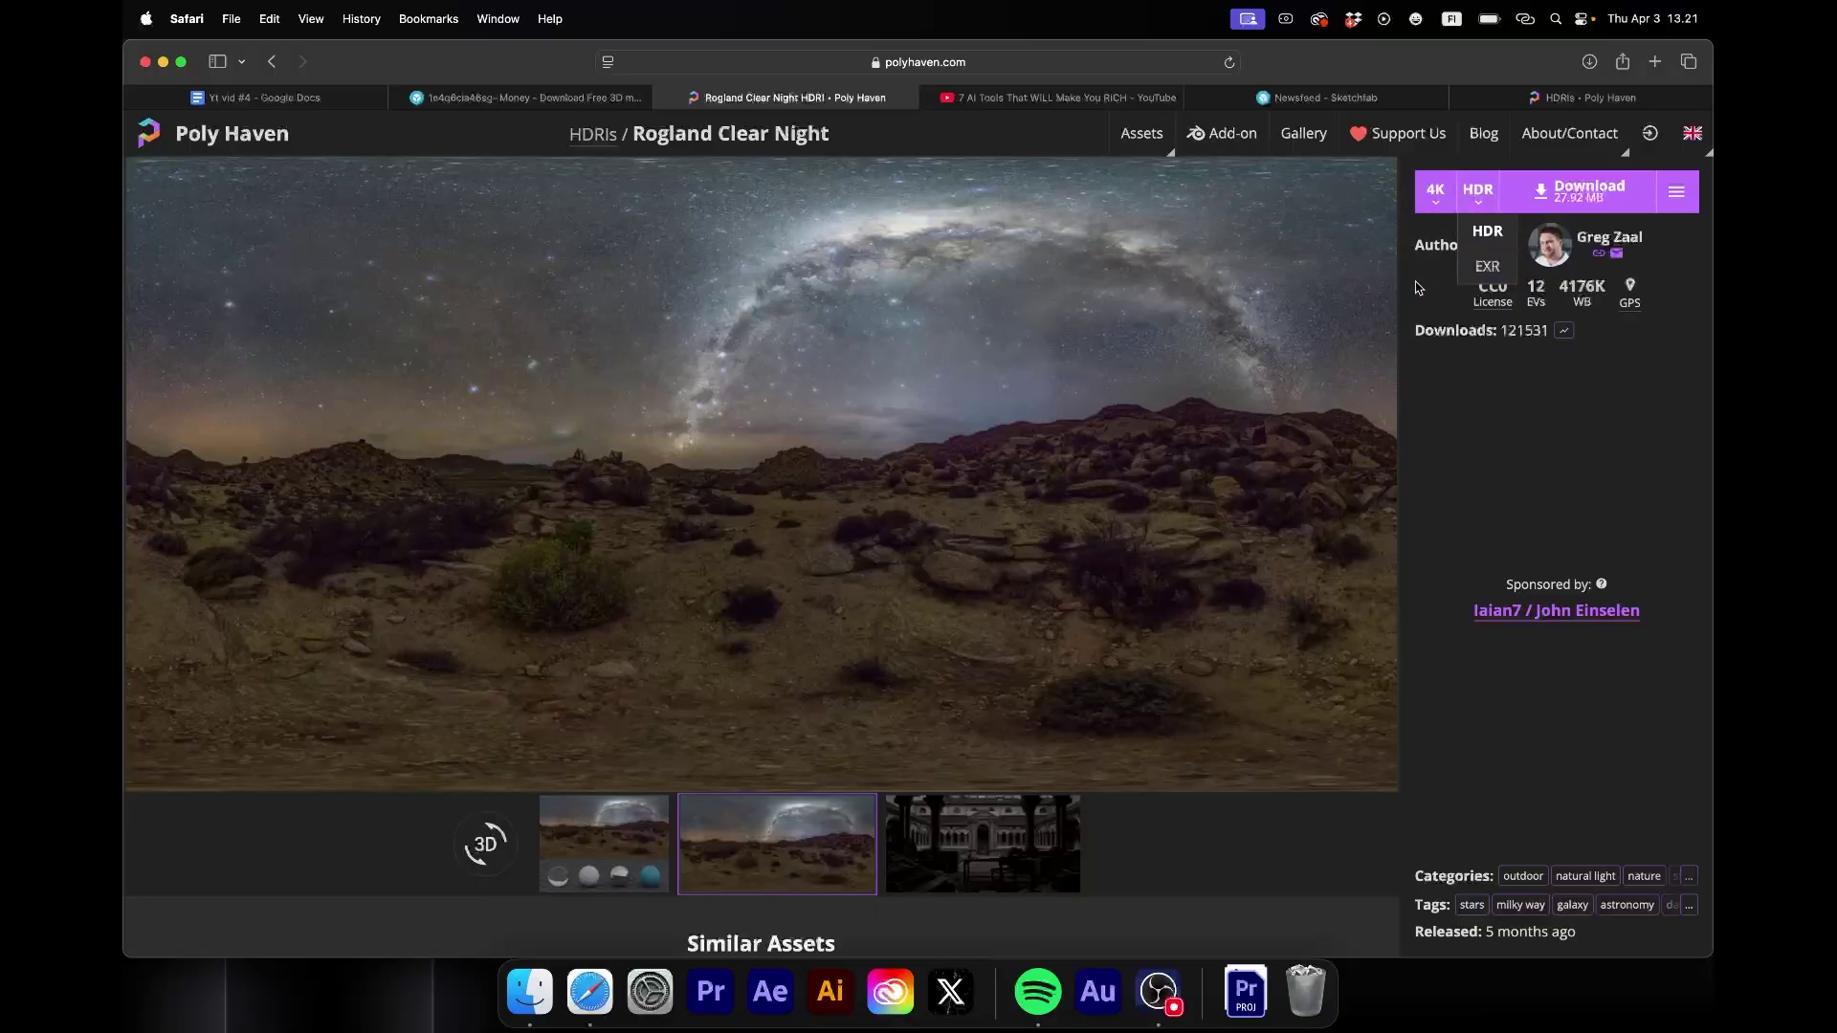
{"action": "key", "text": "ctrl+shift+Tab"}
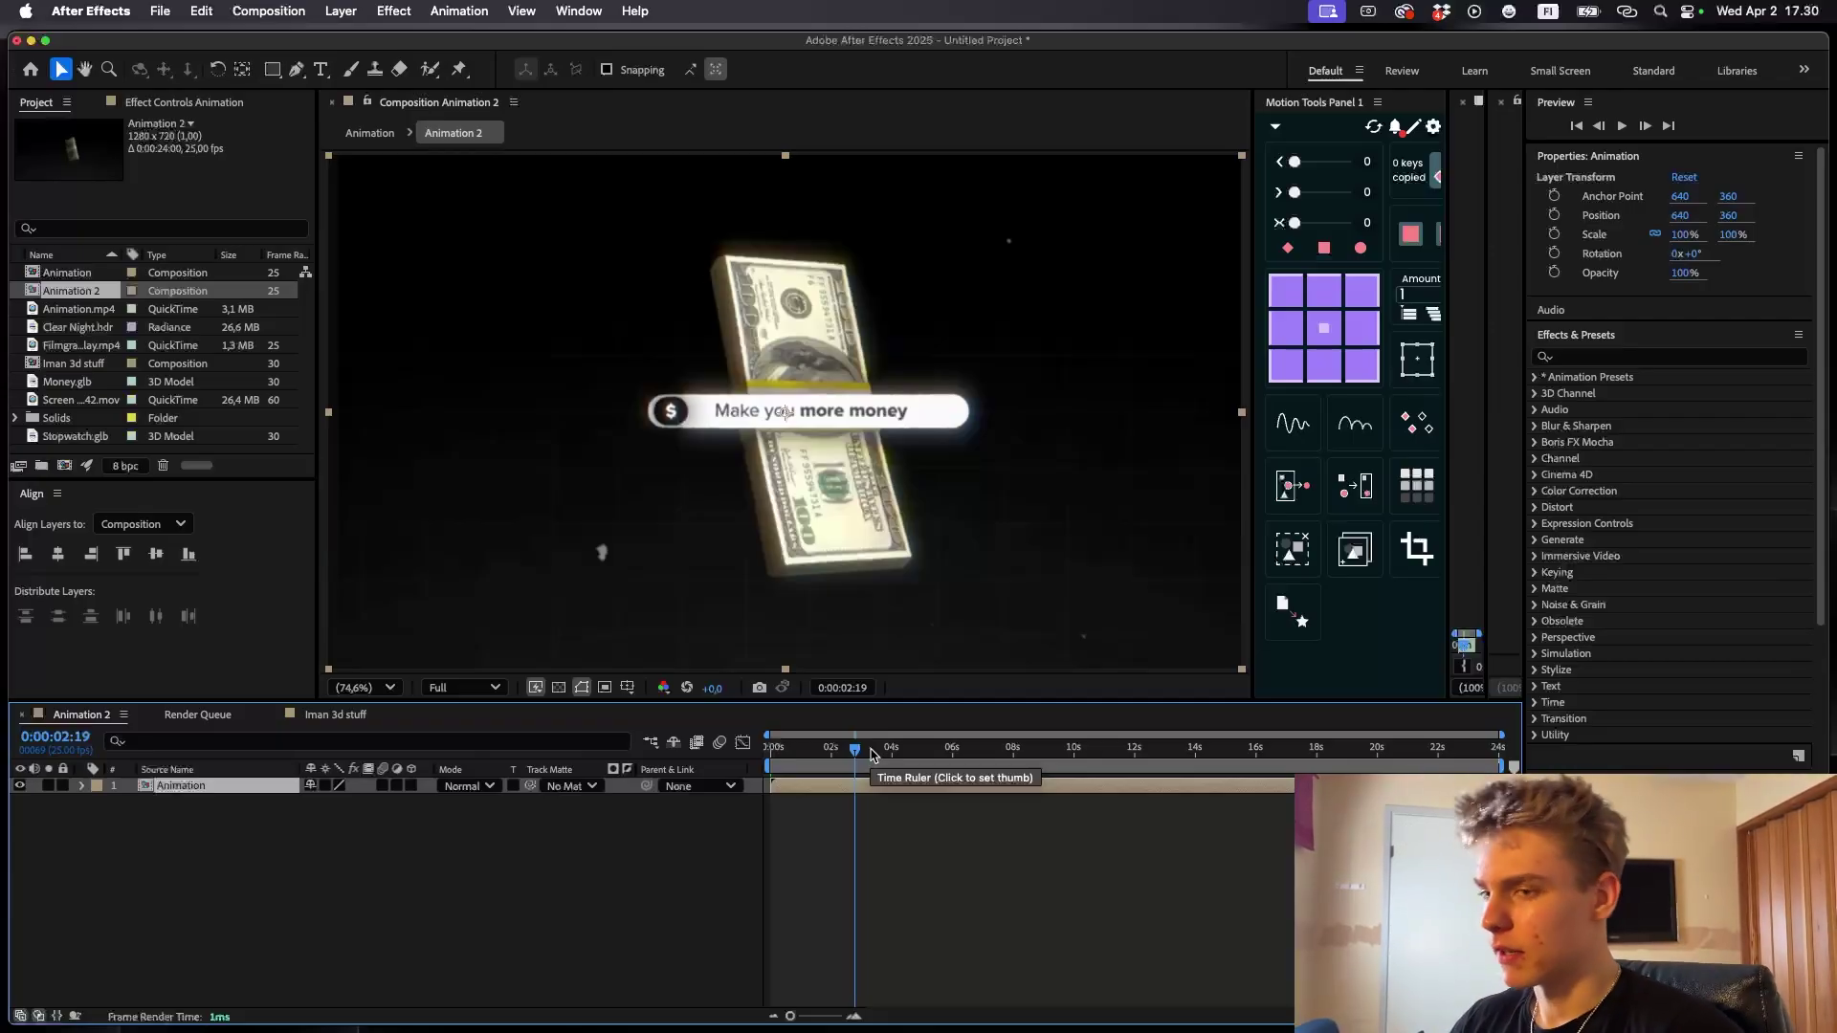
- Create a black 1920 x 1080 px solid in the Iman 3d stuff composition
{"action": "left_click_drag", "start_coordinate": [871, 751], "coordinate": [970, 749]}
{"action": "left_click", "coordinate": [331, 714]}
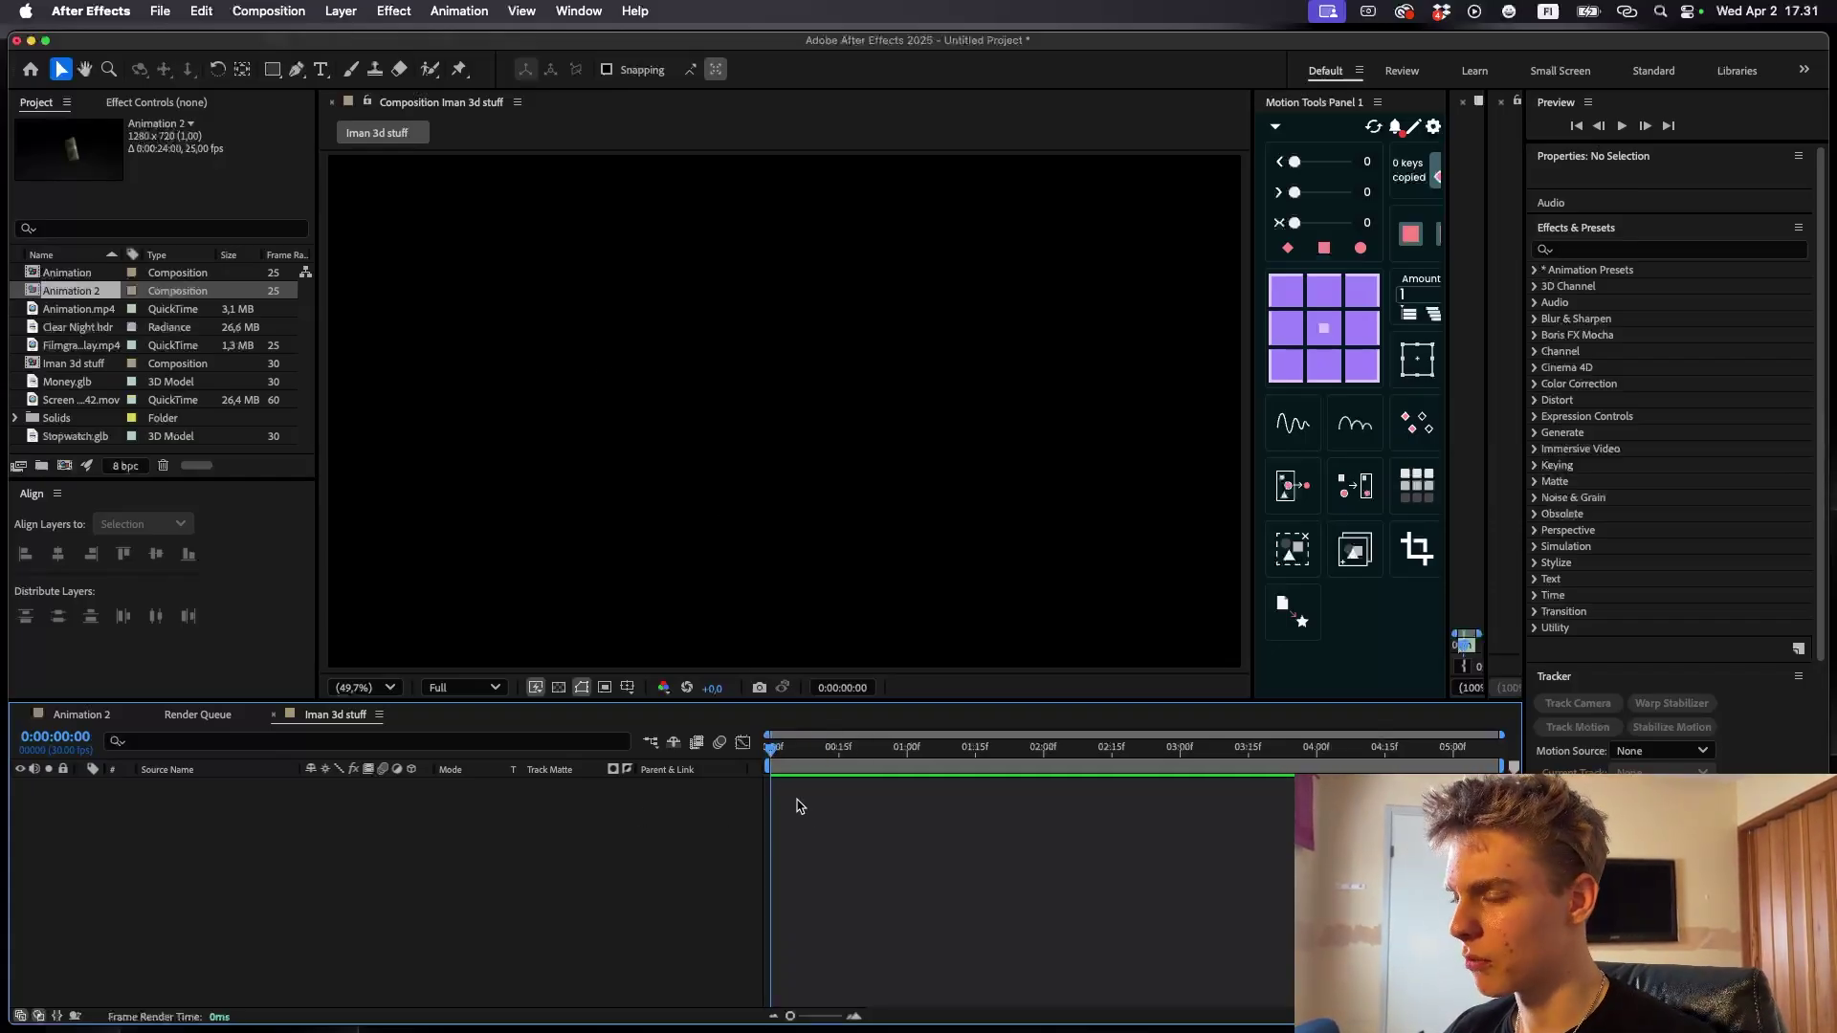
{"action": "right_click", "coordinate": [800, 807]}
{"action": "mouse_move", "coordinate": [836, 791]}
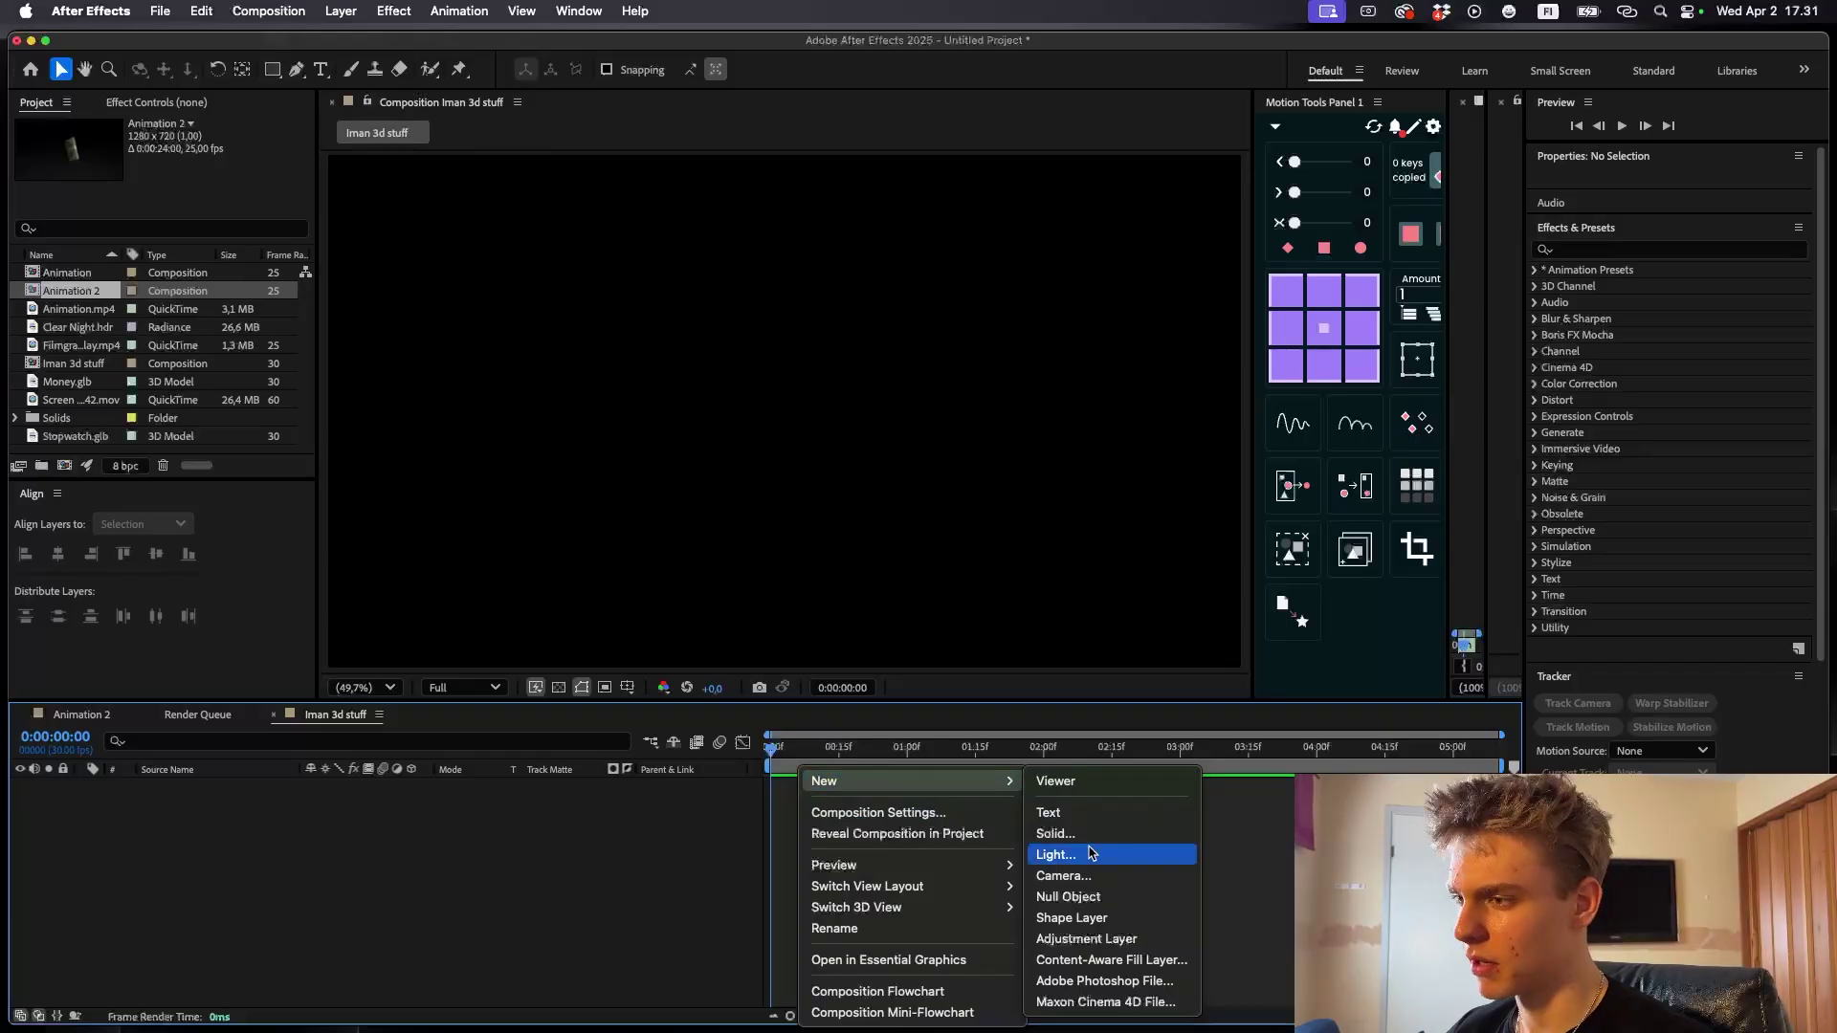
{"action": "left_click", "coordinate": [1100, 833]}
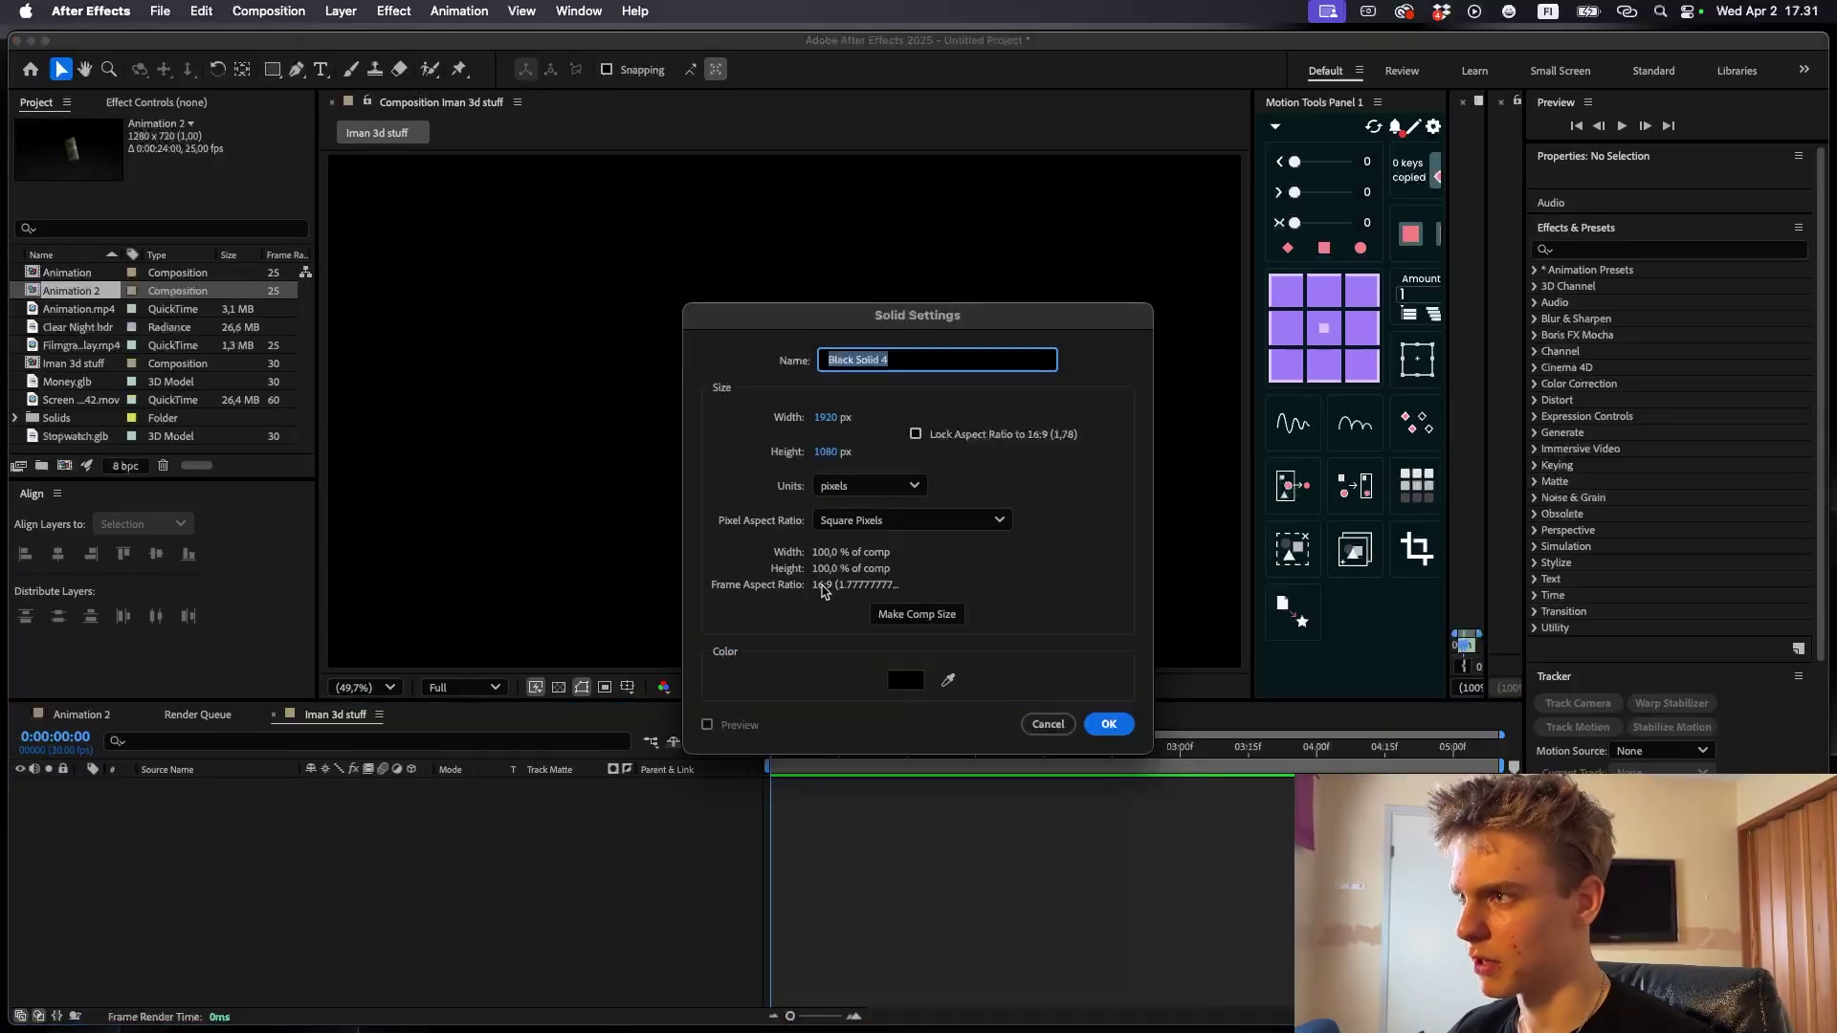
{"action": "left_click", "coordinate": [1110, 725]}
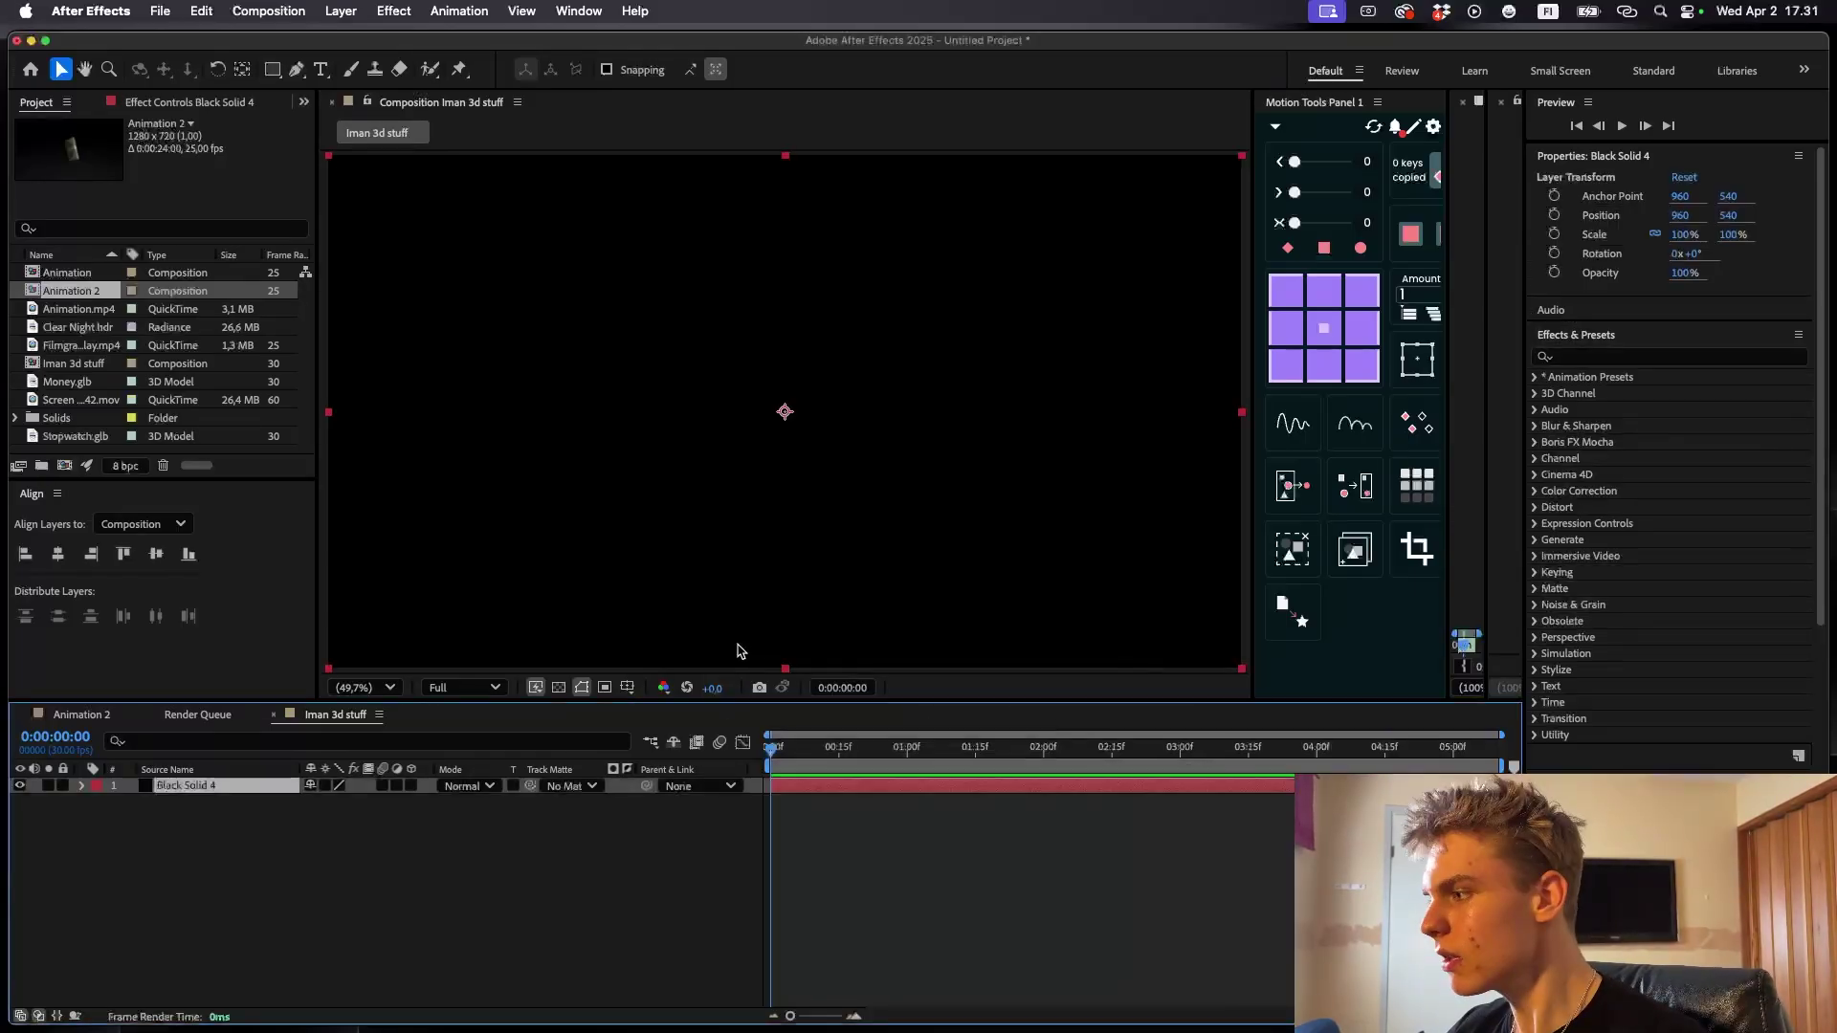
- Apply the Grid effect to the new black solid and set its border to 3
{"action": "key", "text": "ctrl+space"}
{"action": "type", "text": "g"}
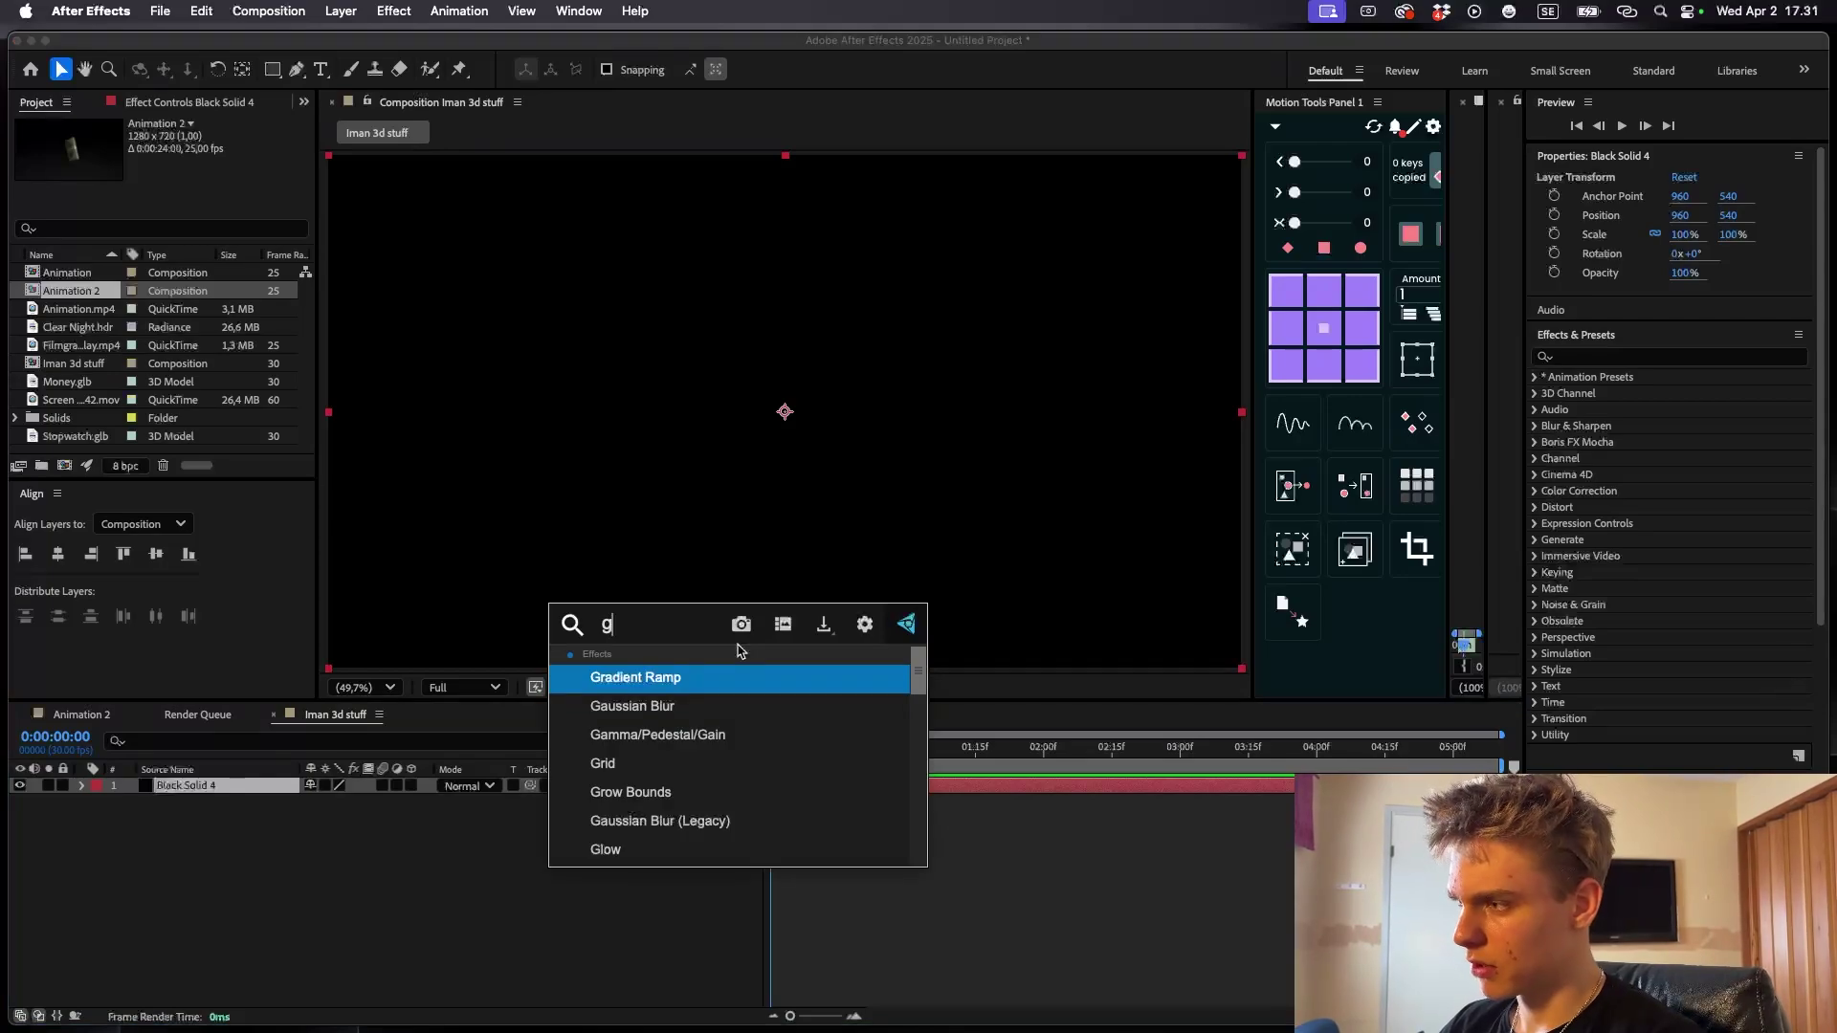
{"action": "type", "text": "ri"}
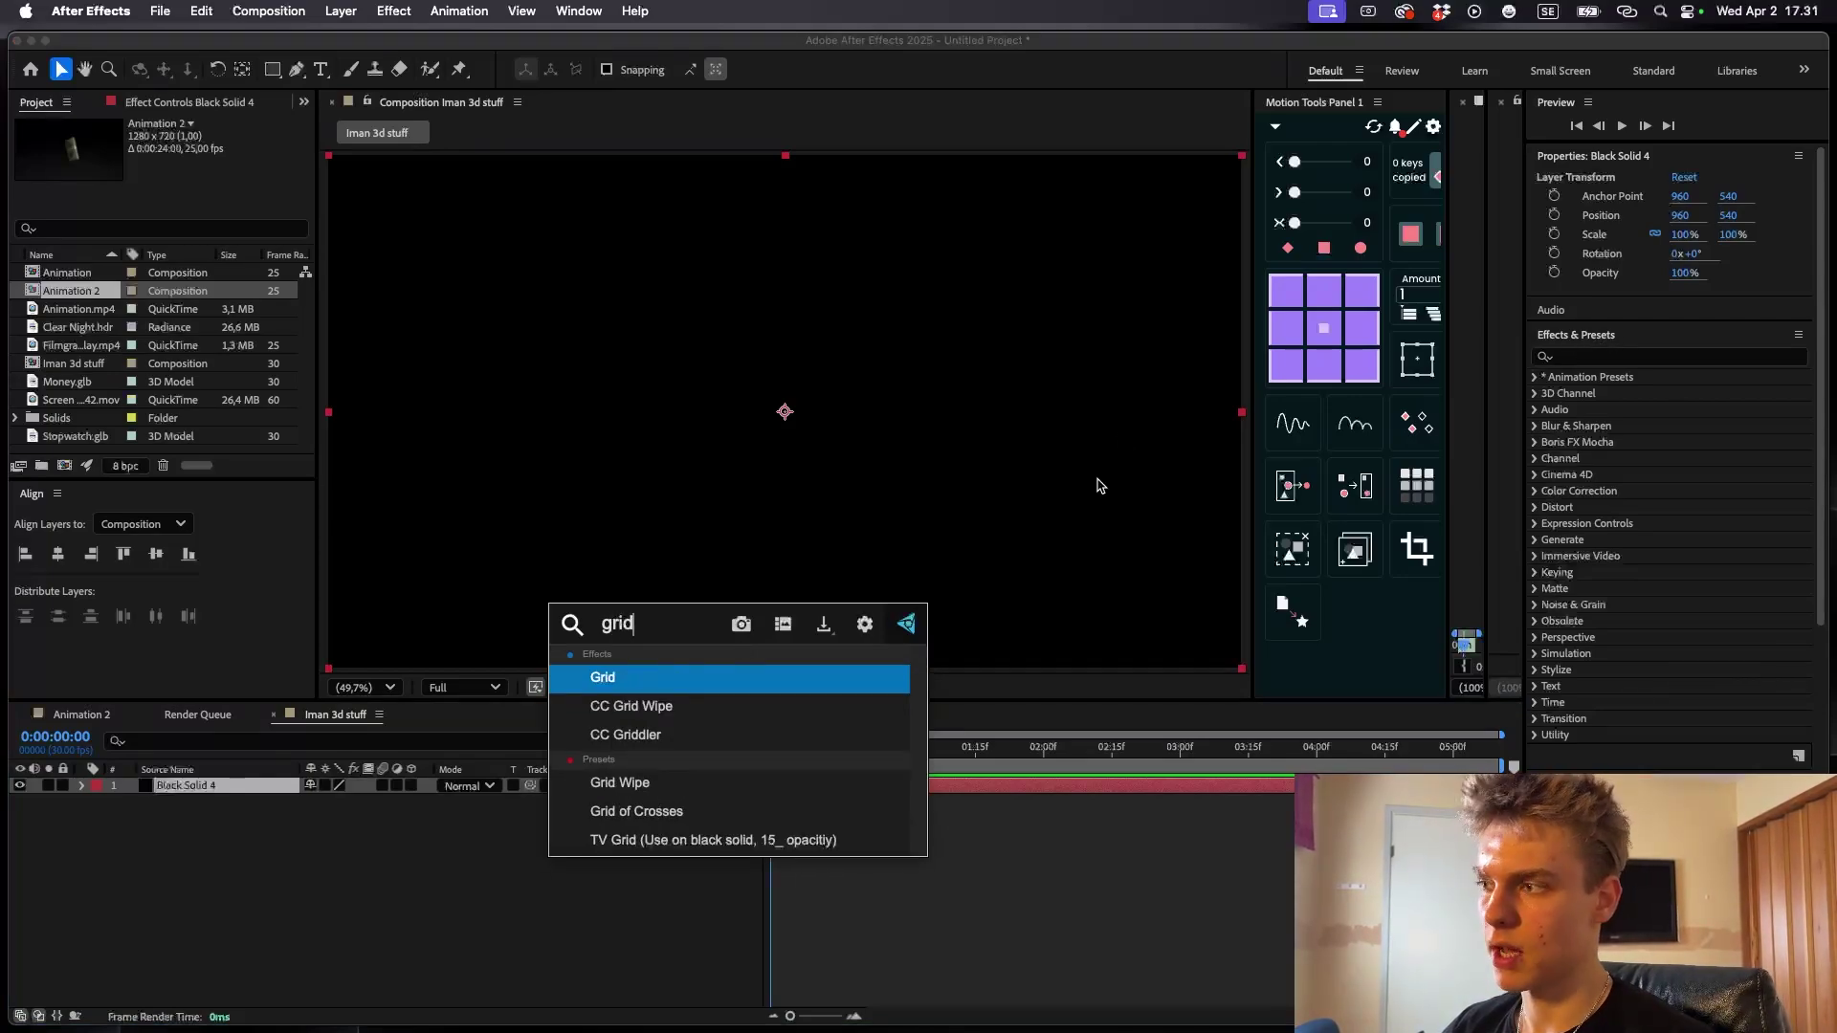
{"action": "type", "text": "d"}
{"action": "key", "text": "Return"}
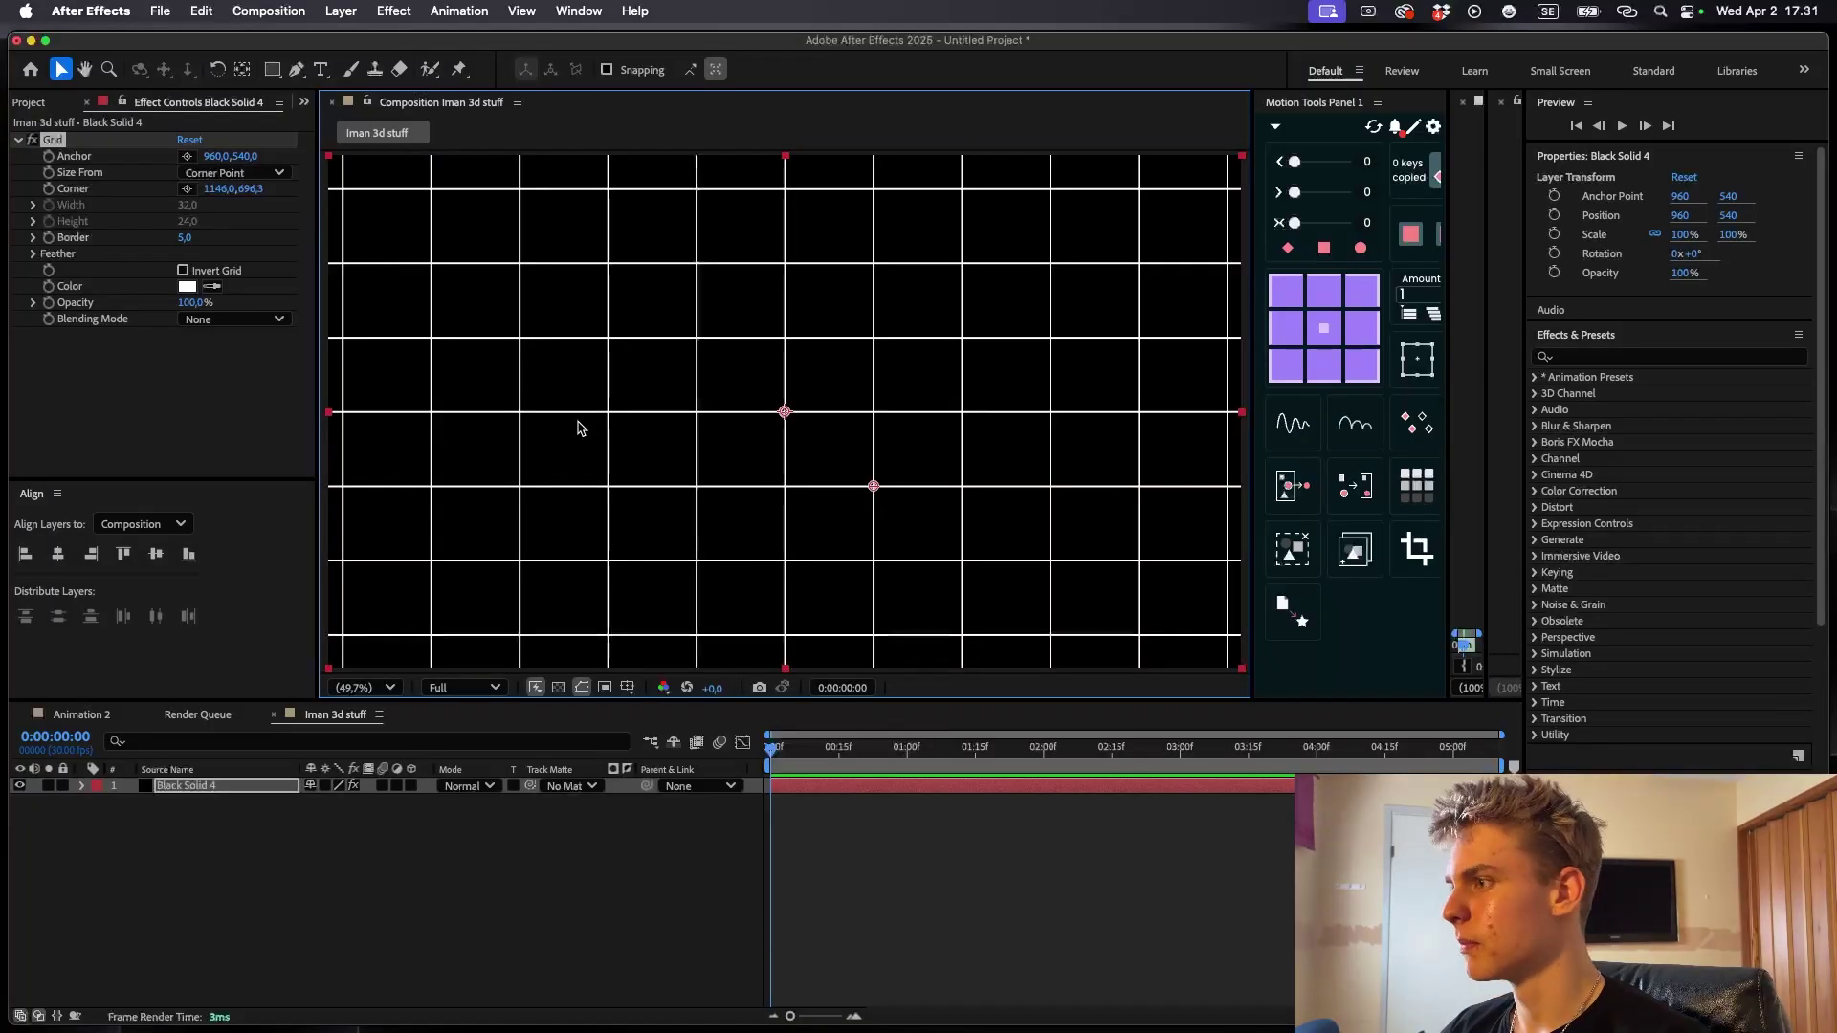
{"action": "left_click", "coordinate": [186, 237]}
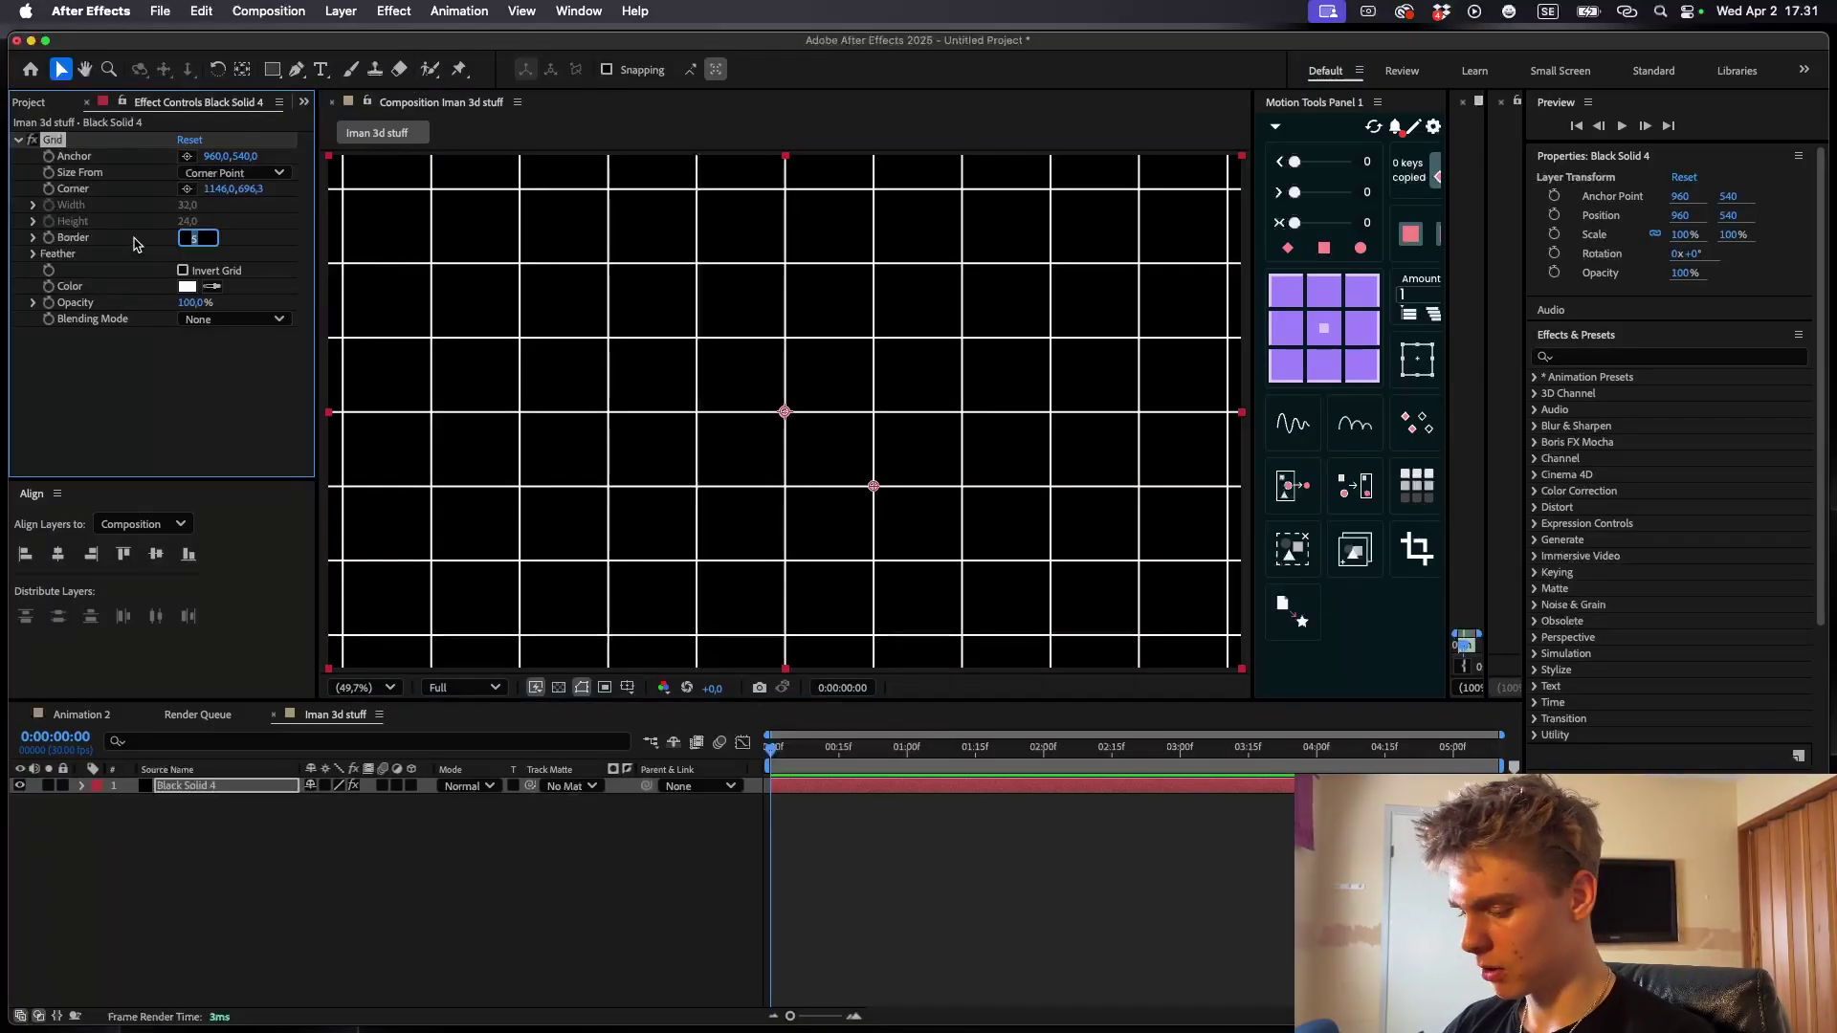
{"action": "type", "text": "3"}
{"action": "key", "text": "Return"}
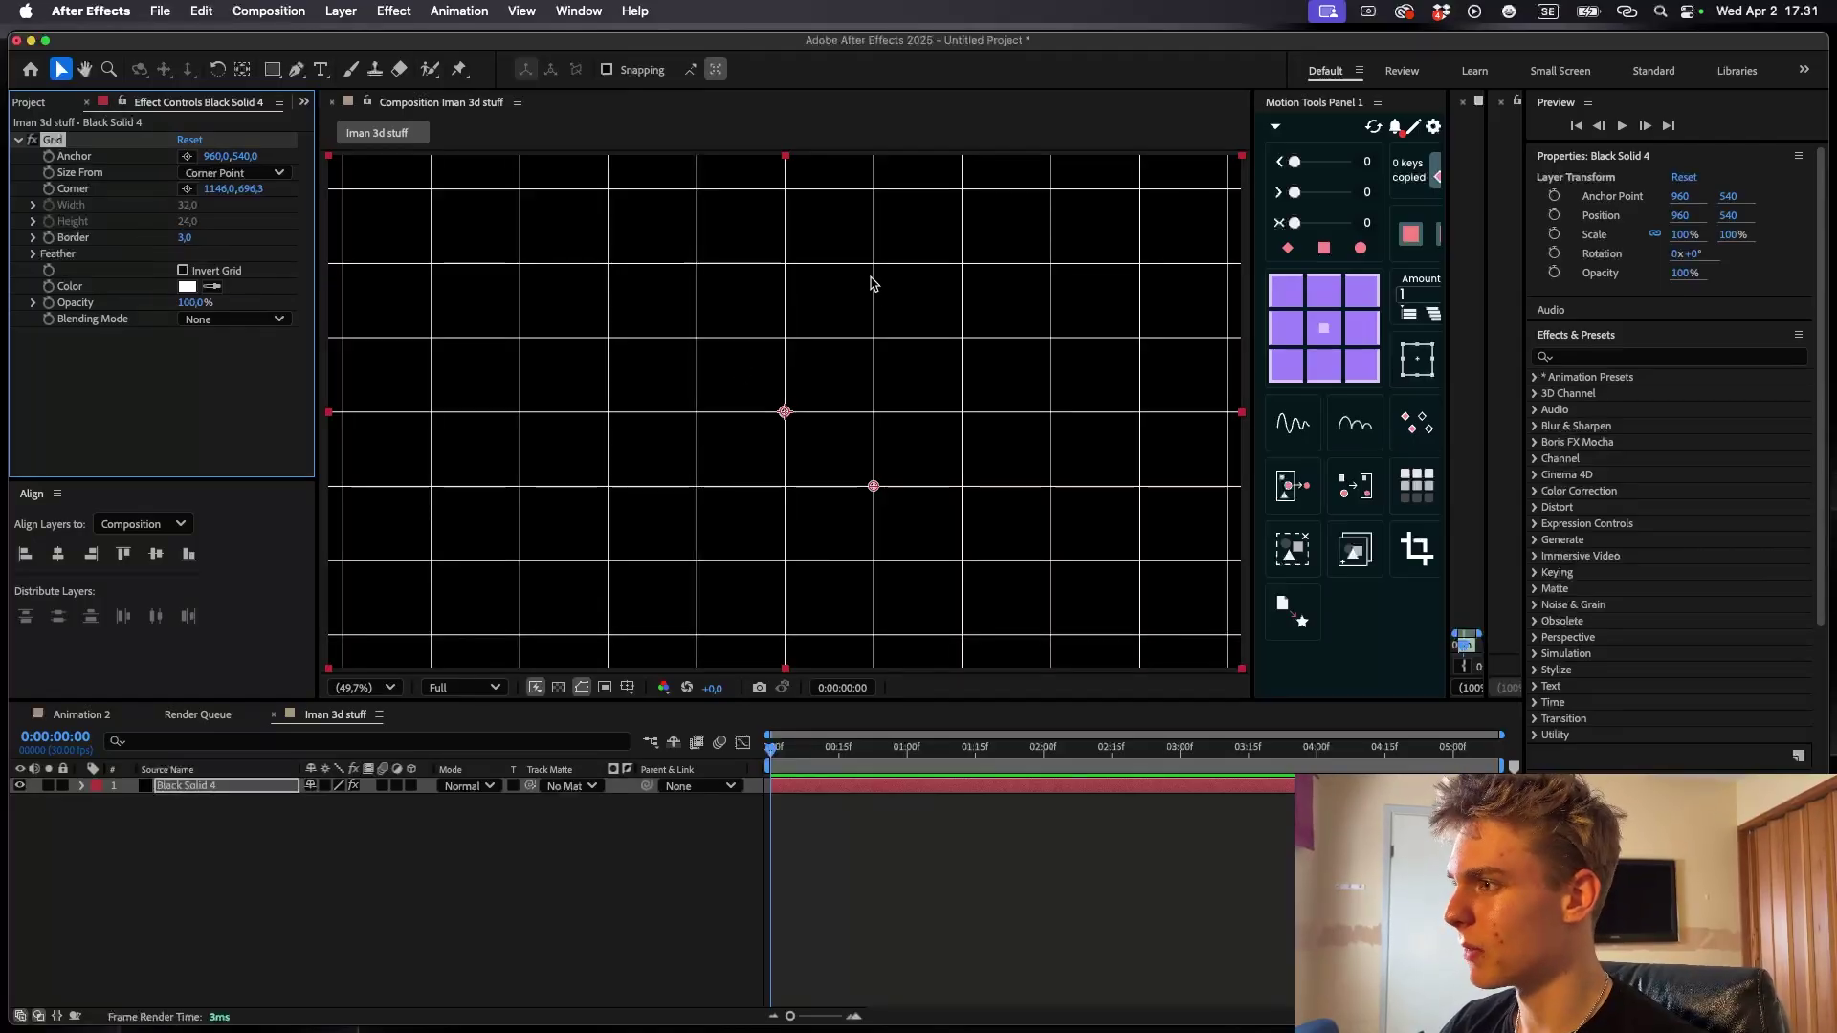
- Make the grid cells smaller by moving the corner point to about 1116, 698, and lower the grid's opacity to 86%
{"action": "mouse_move", "coordinate": [872, 489]}
{"action": "left_mouse_down"}
{"action": "mouse_move", "coordinate": [836, 464]}
{"action": "mouse_move", "coordinate": [852, 488]}
{"action": "left_mouse_up"}
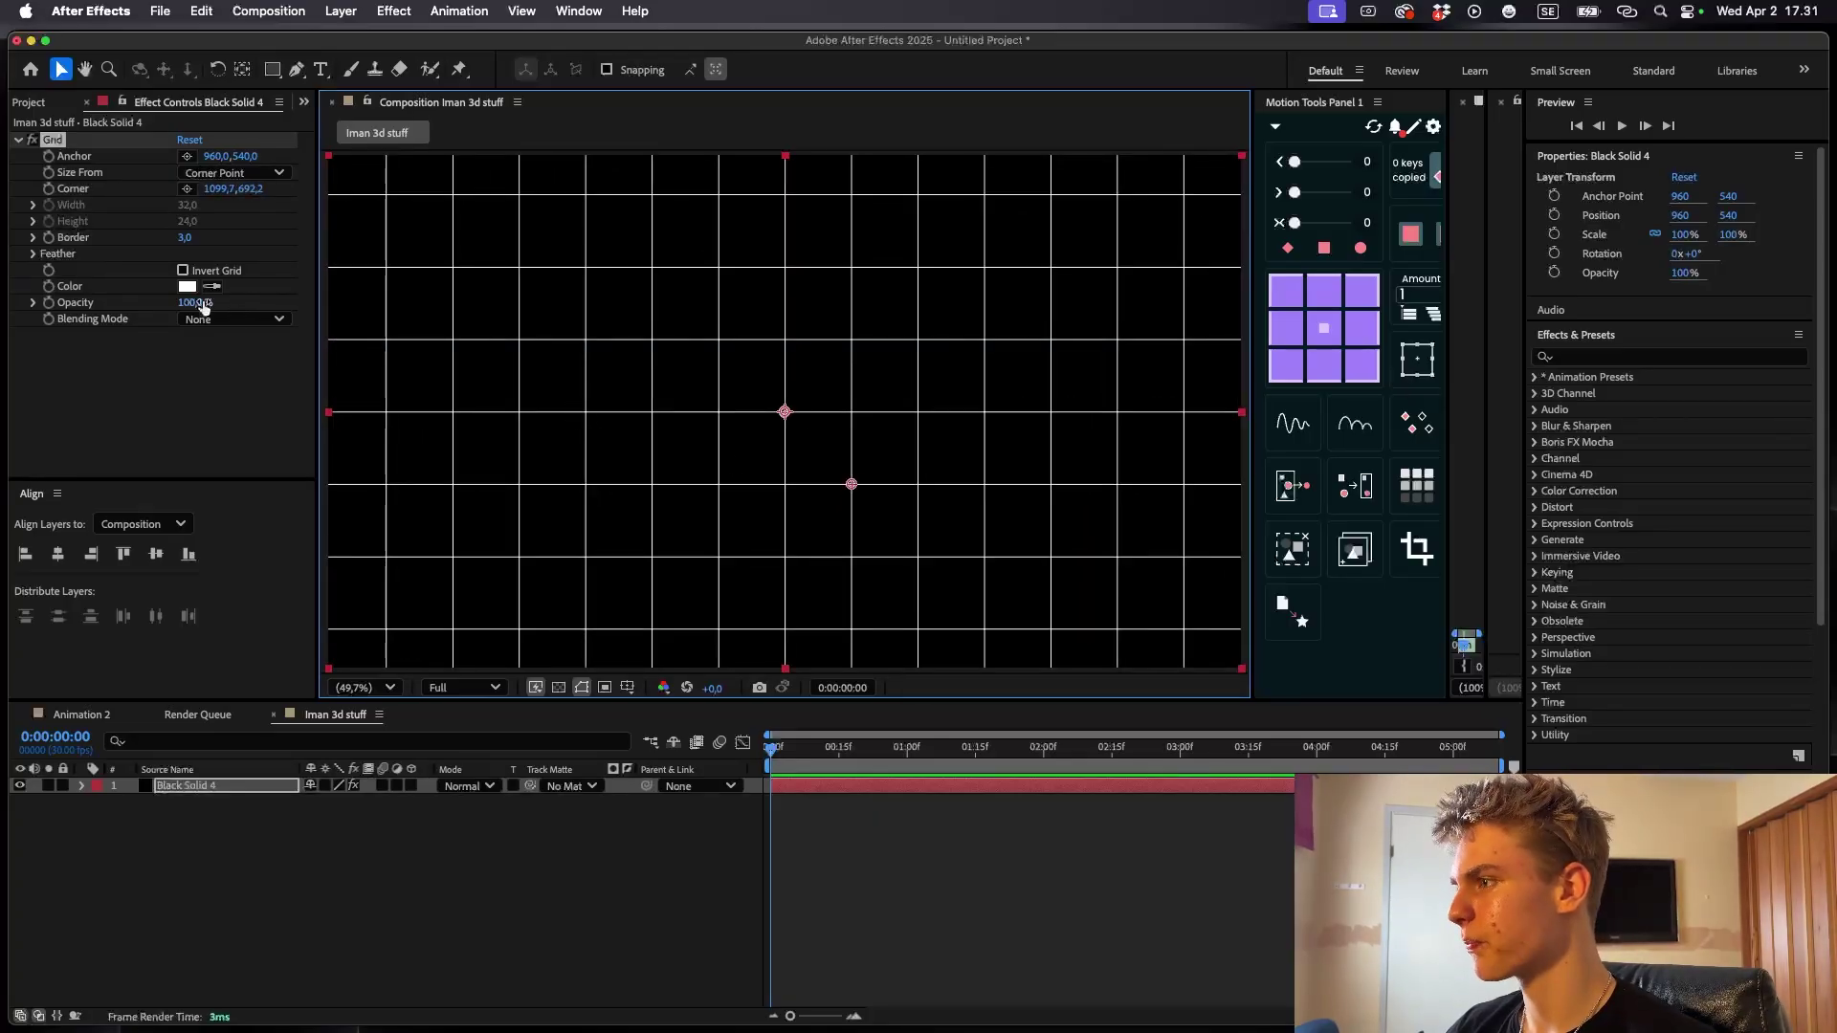
{"action": "left_click_drag", "start_coordinate": [195, 302], "coordinate": [189, 301]}
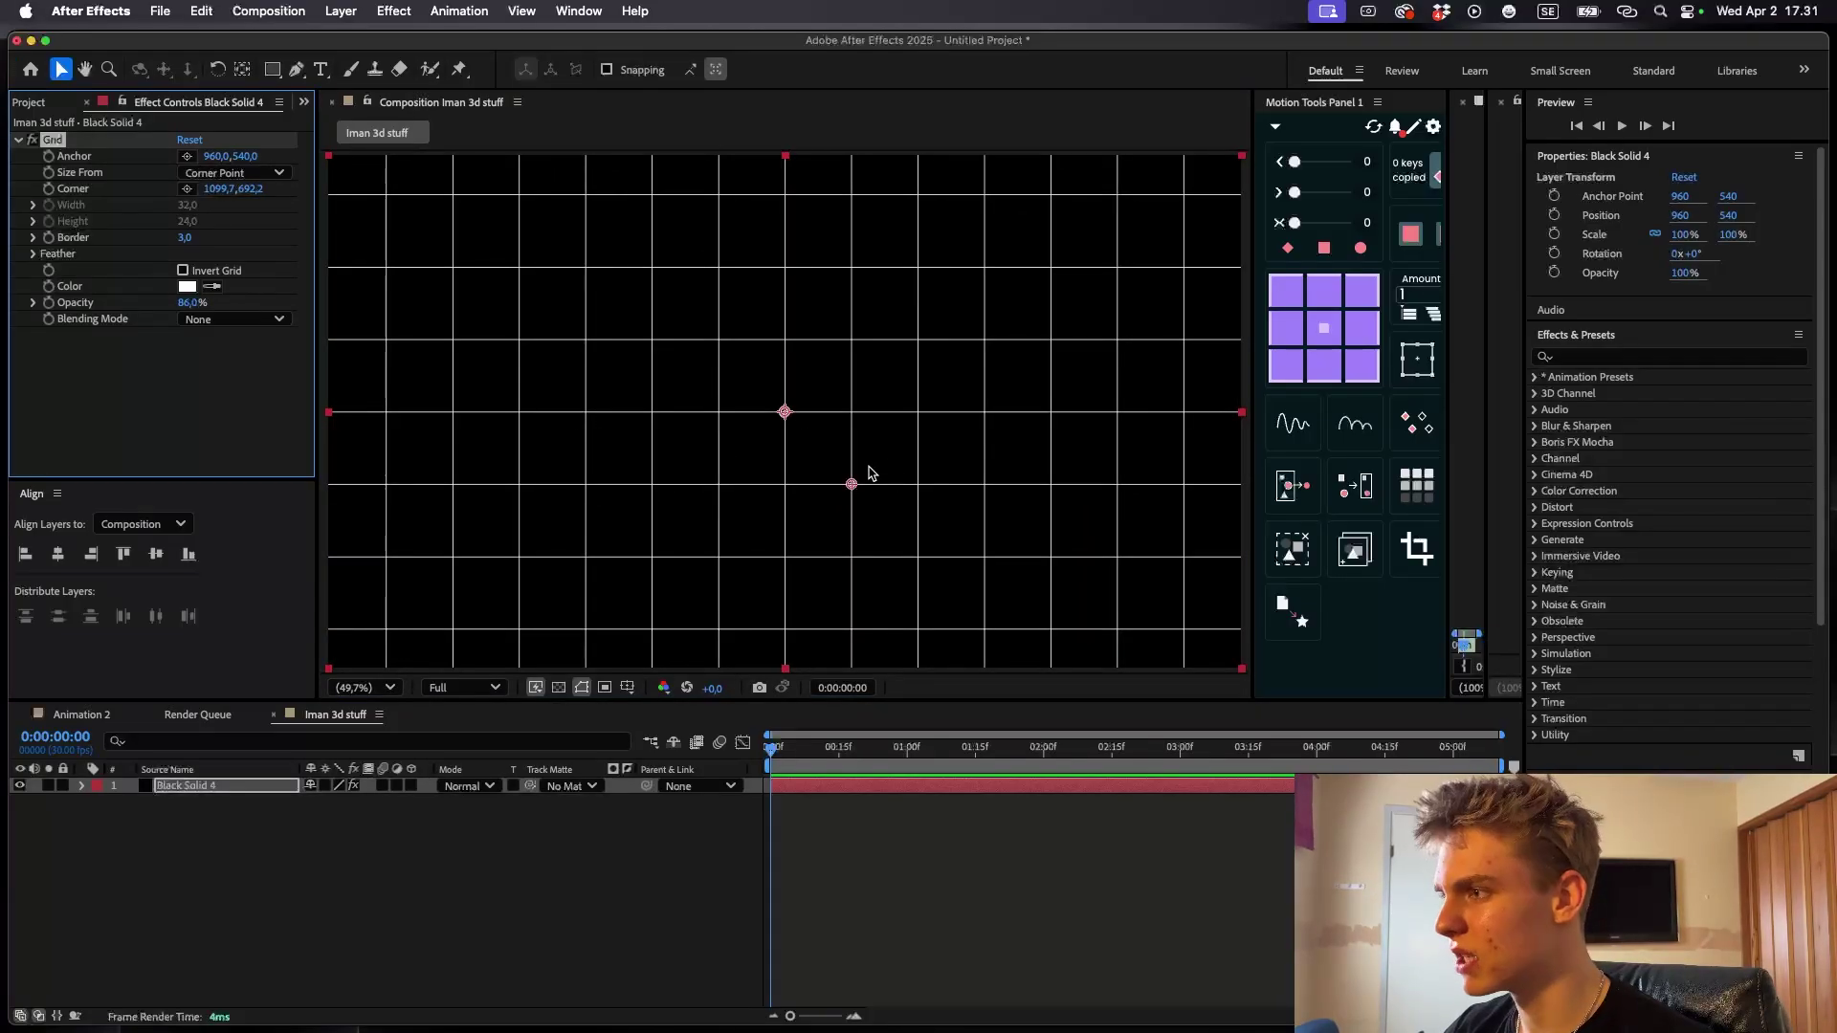
{"action": "left_click_drag", "start_coordinate": [852, 485], "coordinate": [859, 487]}
- Set the Grid effect's blending mode to Normal, its opacity to 90% and its line color to grey 787878
{"action": "left_click", "coordinate": [234, 318]}
{"action": "left_click", "coordinate": [216, 360]}
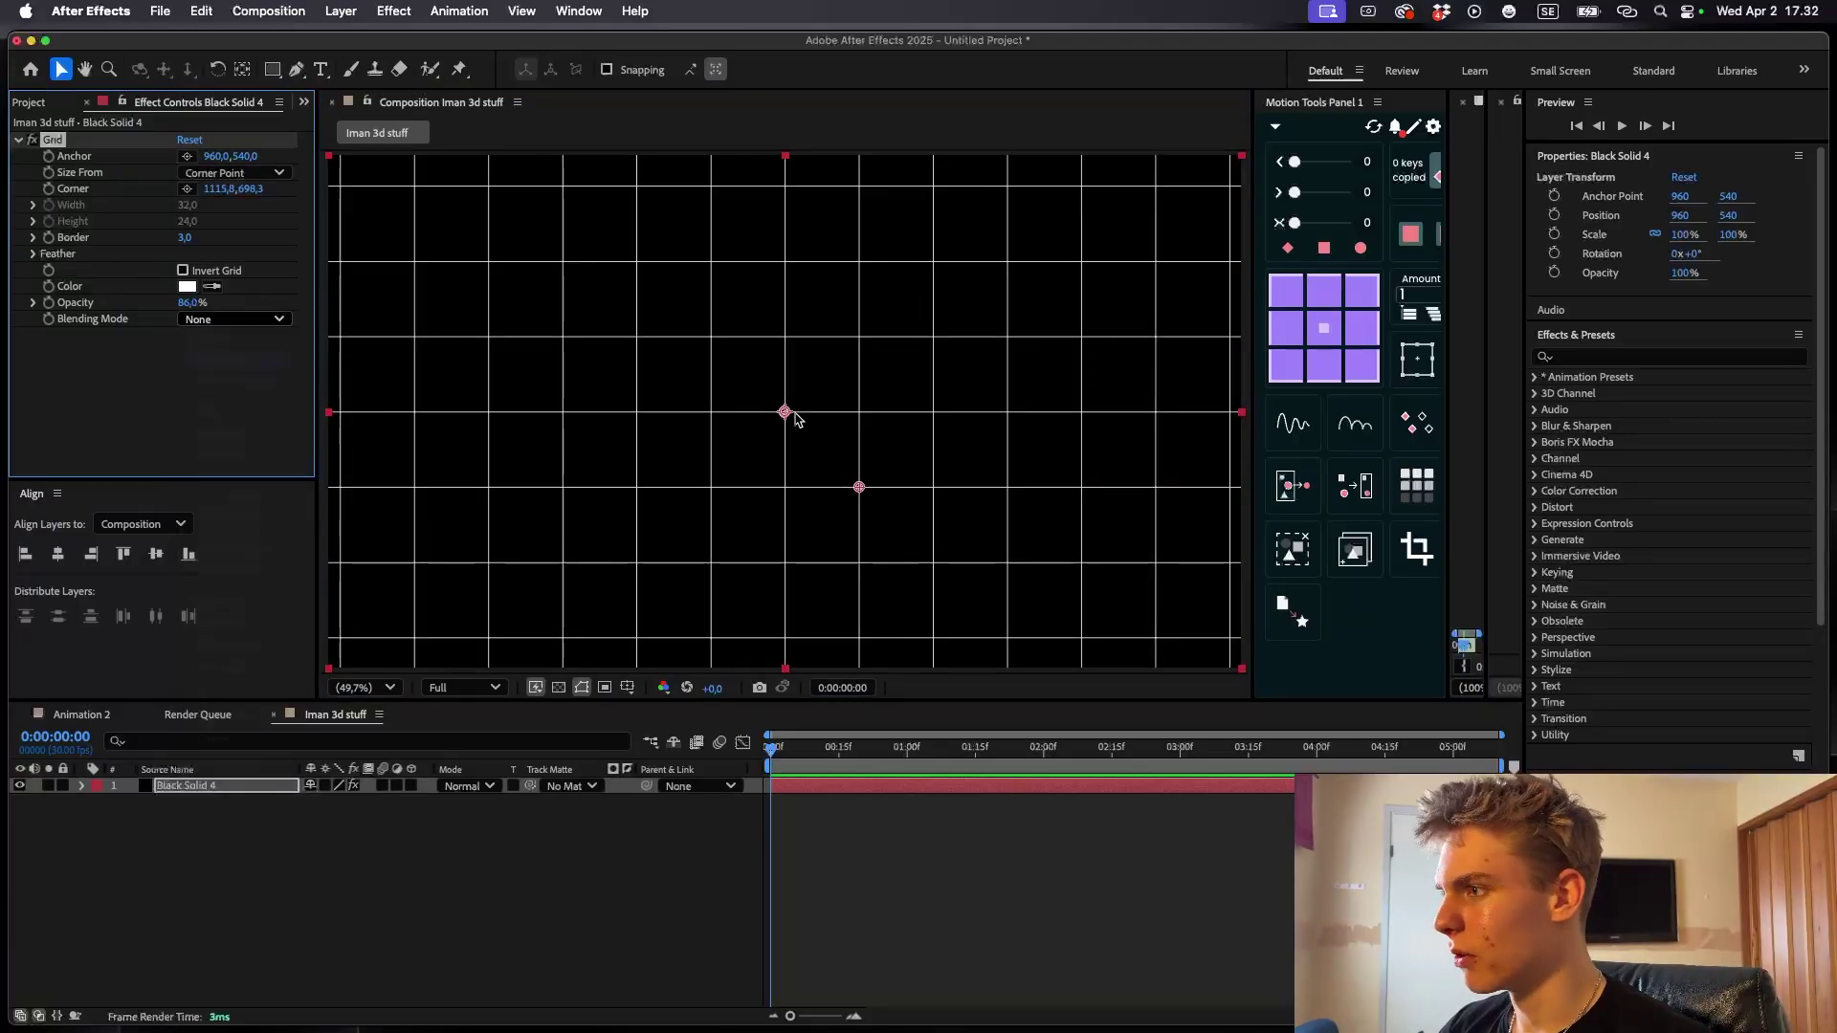
{"action": "left_click", "coordinate": [187, 287]}
{"action": "mouse_move", "coordinate": [752, 443]}
{"action": "left_mouse_down"}
{"action": "mouse_move", "coordinate": [644, 525]}
{"action": "mouse_move", "coordinate": [639, 589]}
{"action": "mouse_move", "coordinate": [681, 551]}
{"action": "left_mouse_up"}
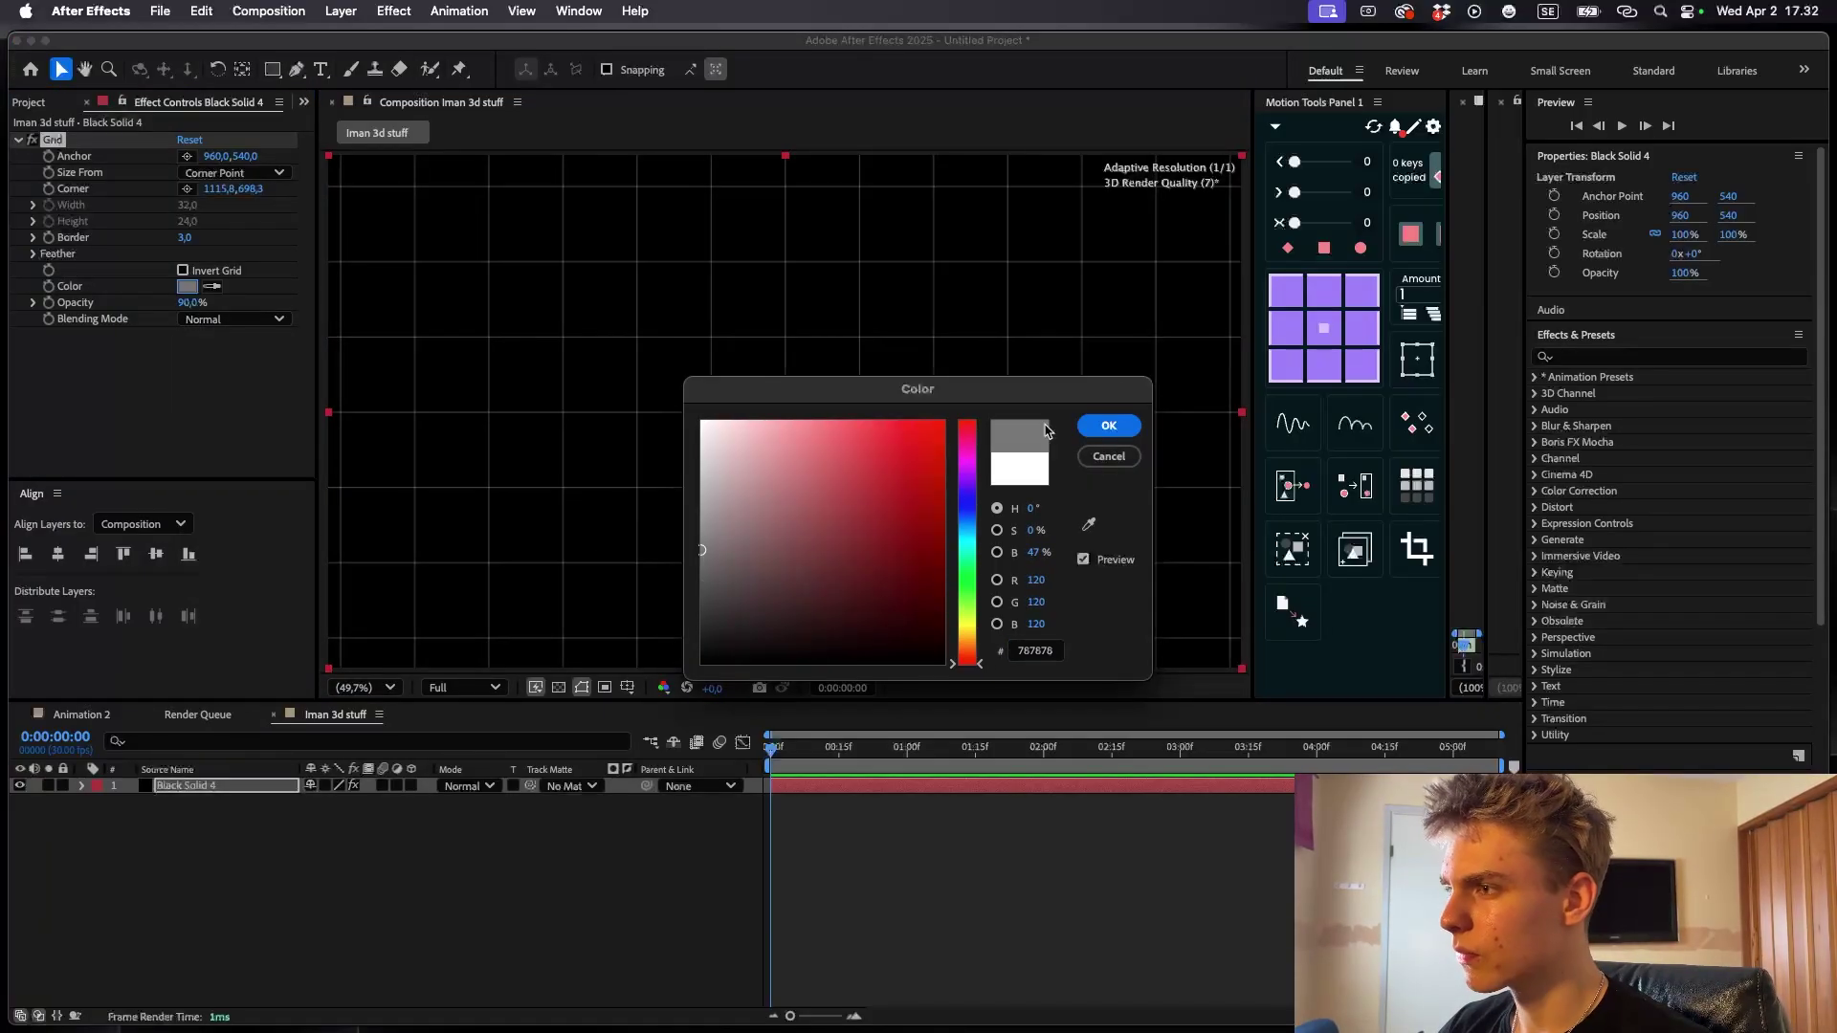
{"action": "left_click", "coordinate": [1126, 426]}
- Add a second black solid above the grid layer and apply the Gradient Ramp effect to it
{"action": "left_click", "coordinate": [816, 813]}
{"action": "right_click", "coordinate": [816, 813]}
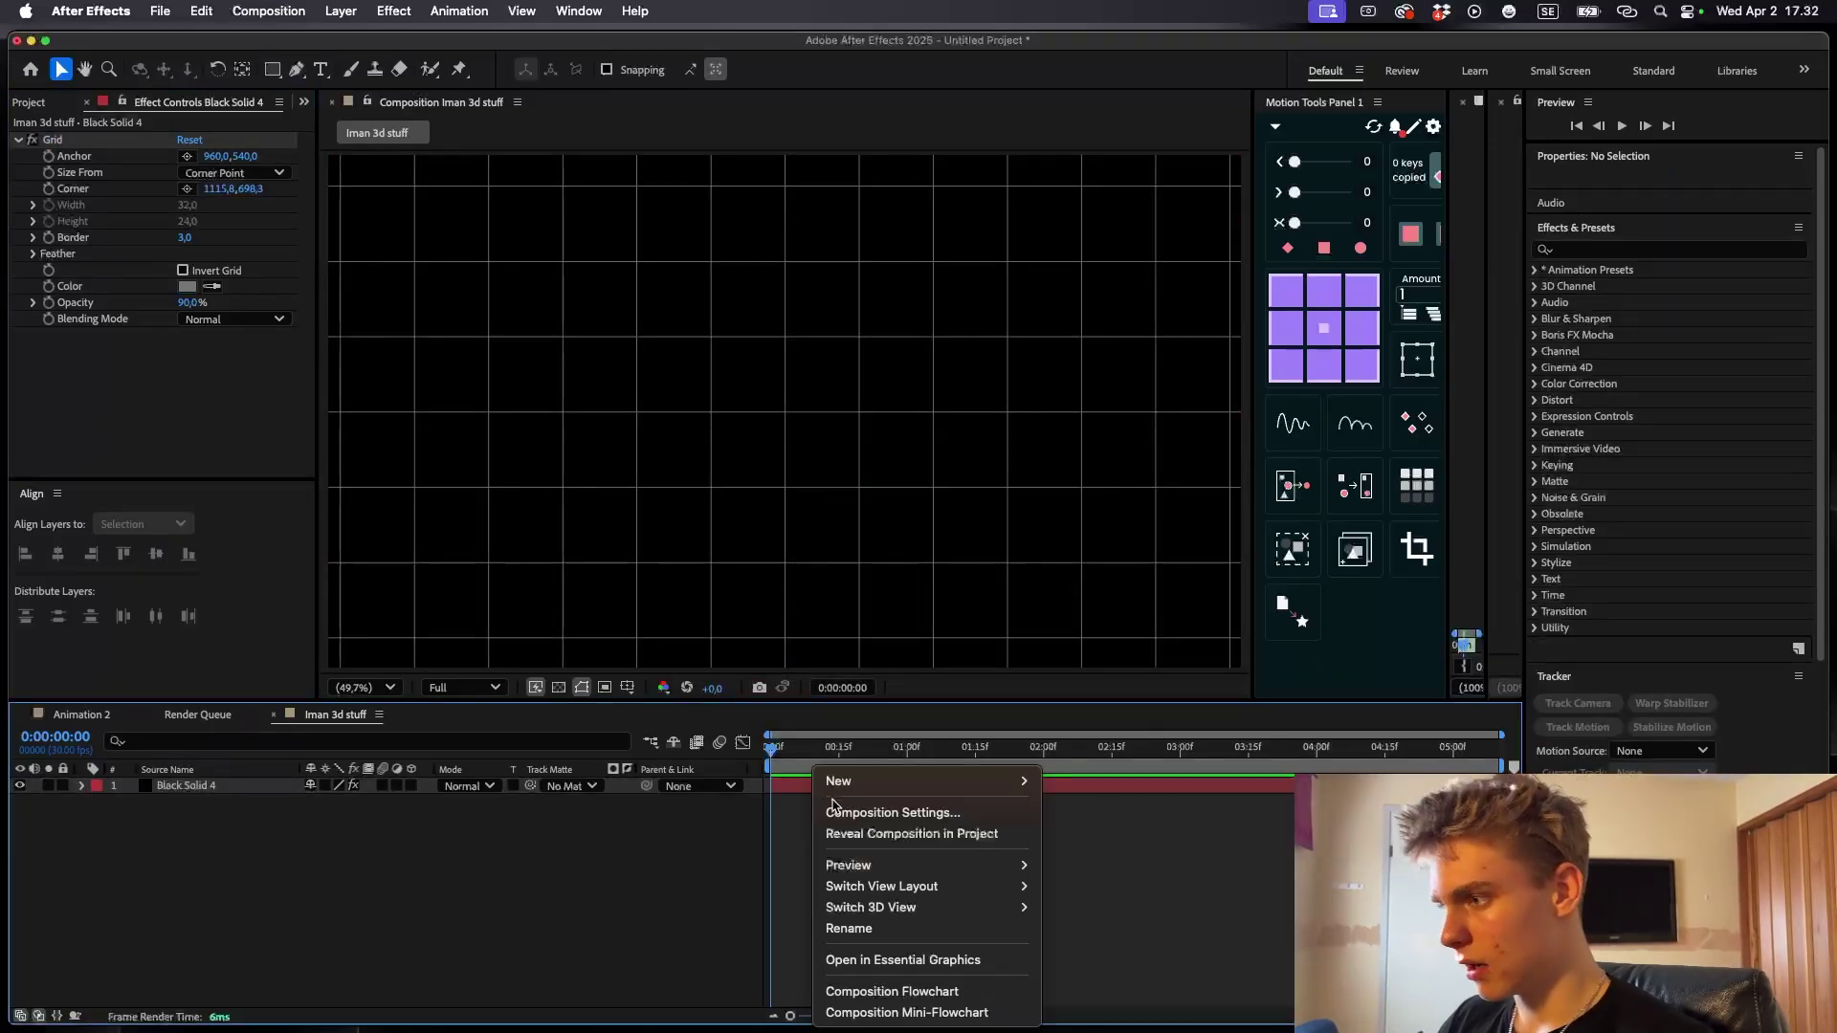
{"action": "mouse_move", "coordinate": [856, 793]}
{"action": "left_click", "coordinate": [1109, 834]}
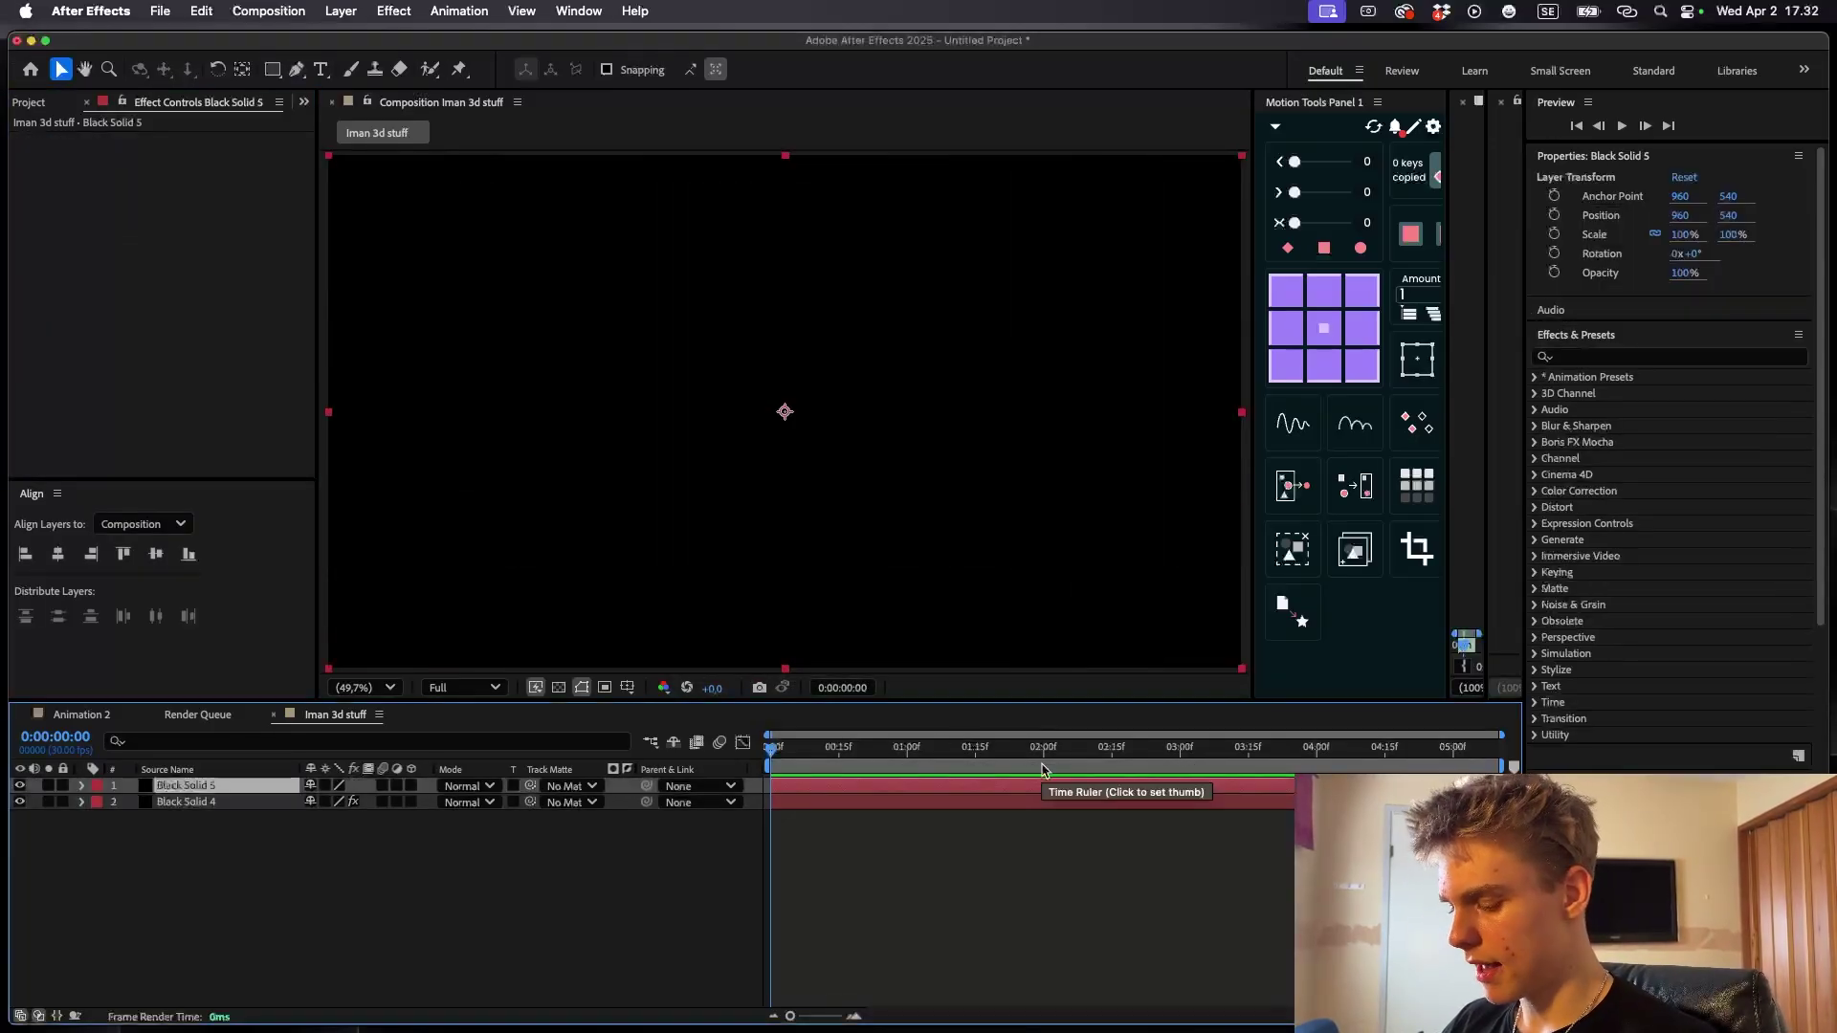
{"action": "key", "text": "ctrl+space"}
{"action": "type", "text": "gradien"}
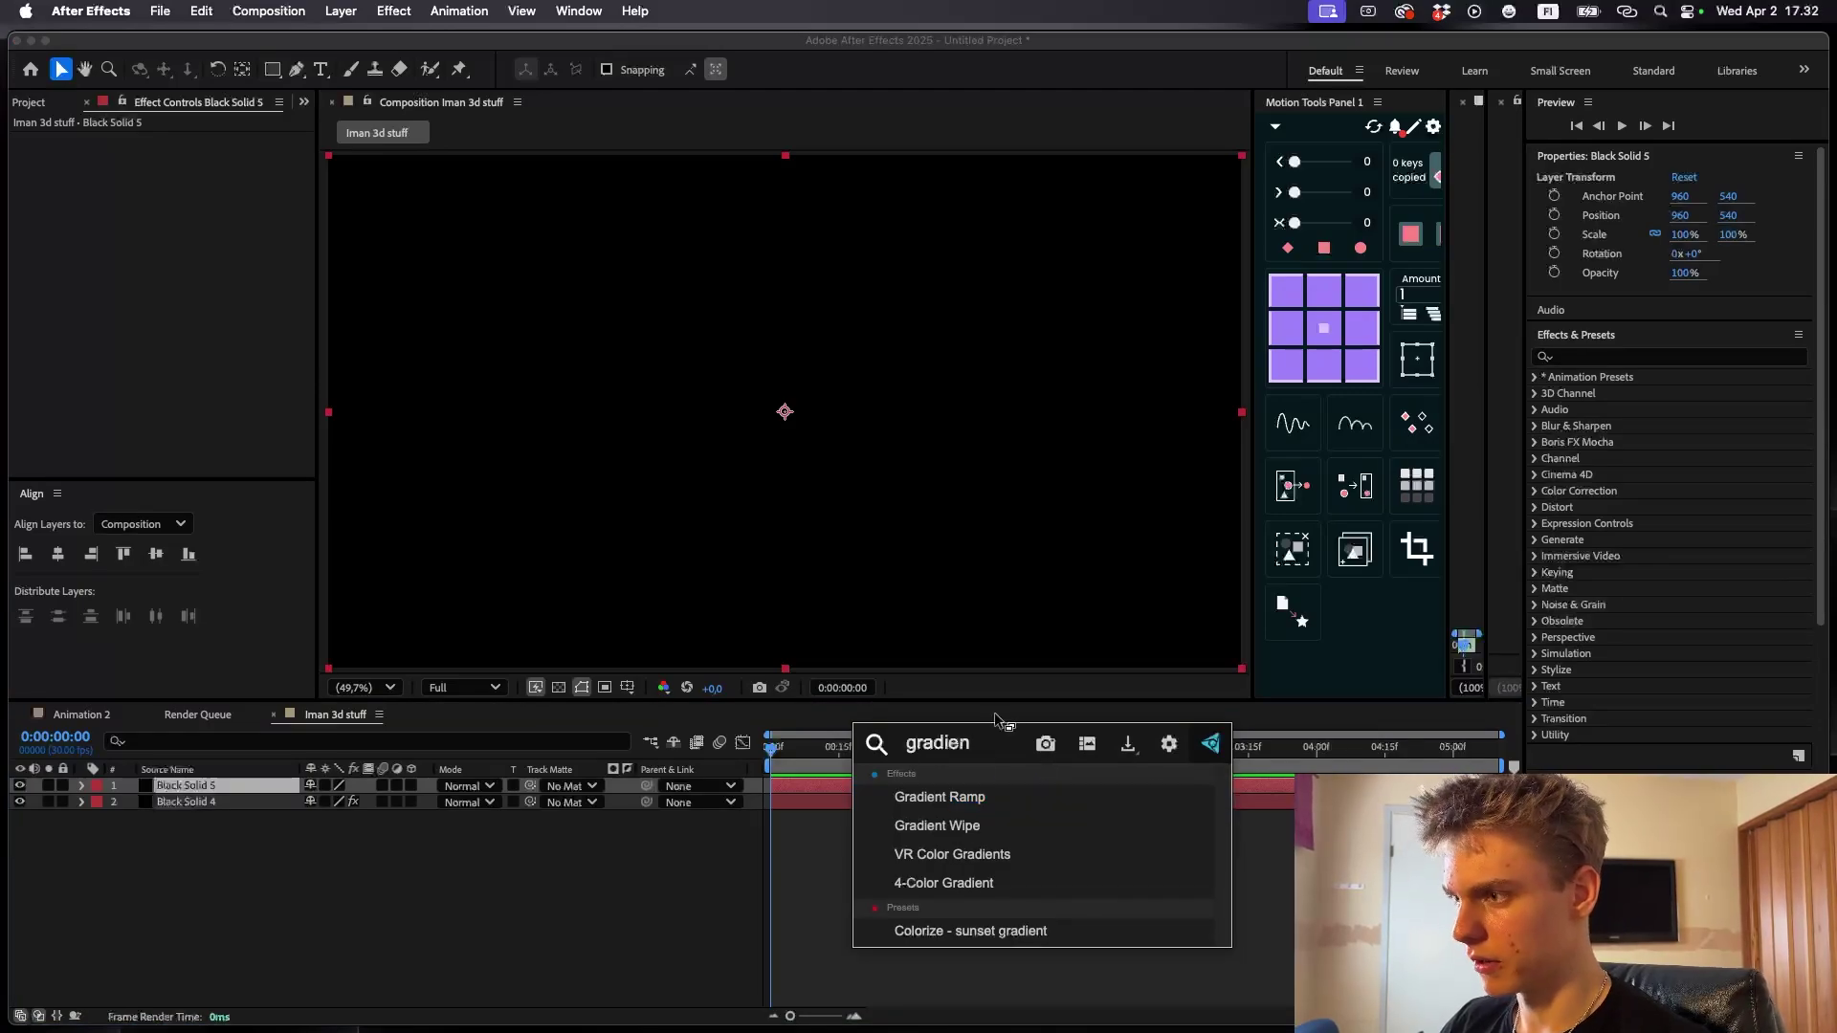
{"action": "left_click", "coordinate": [935, 798]}
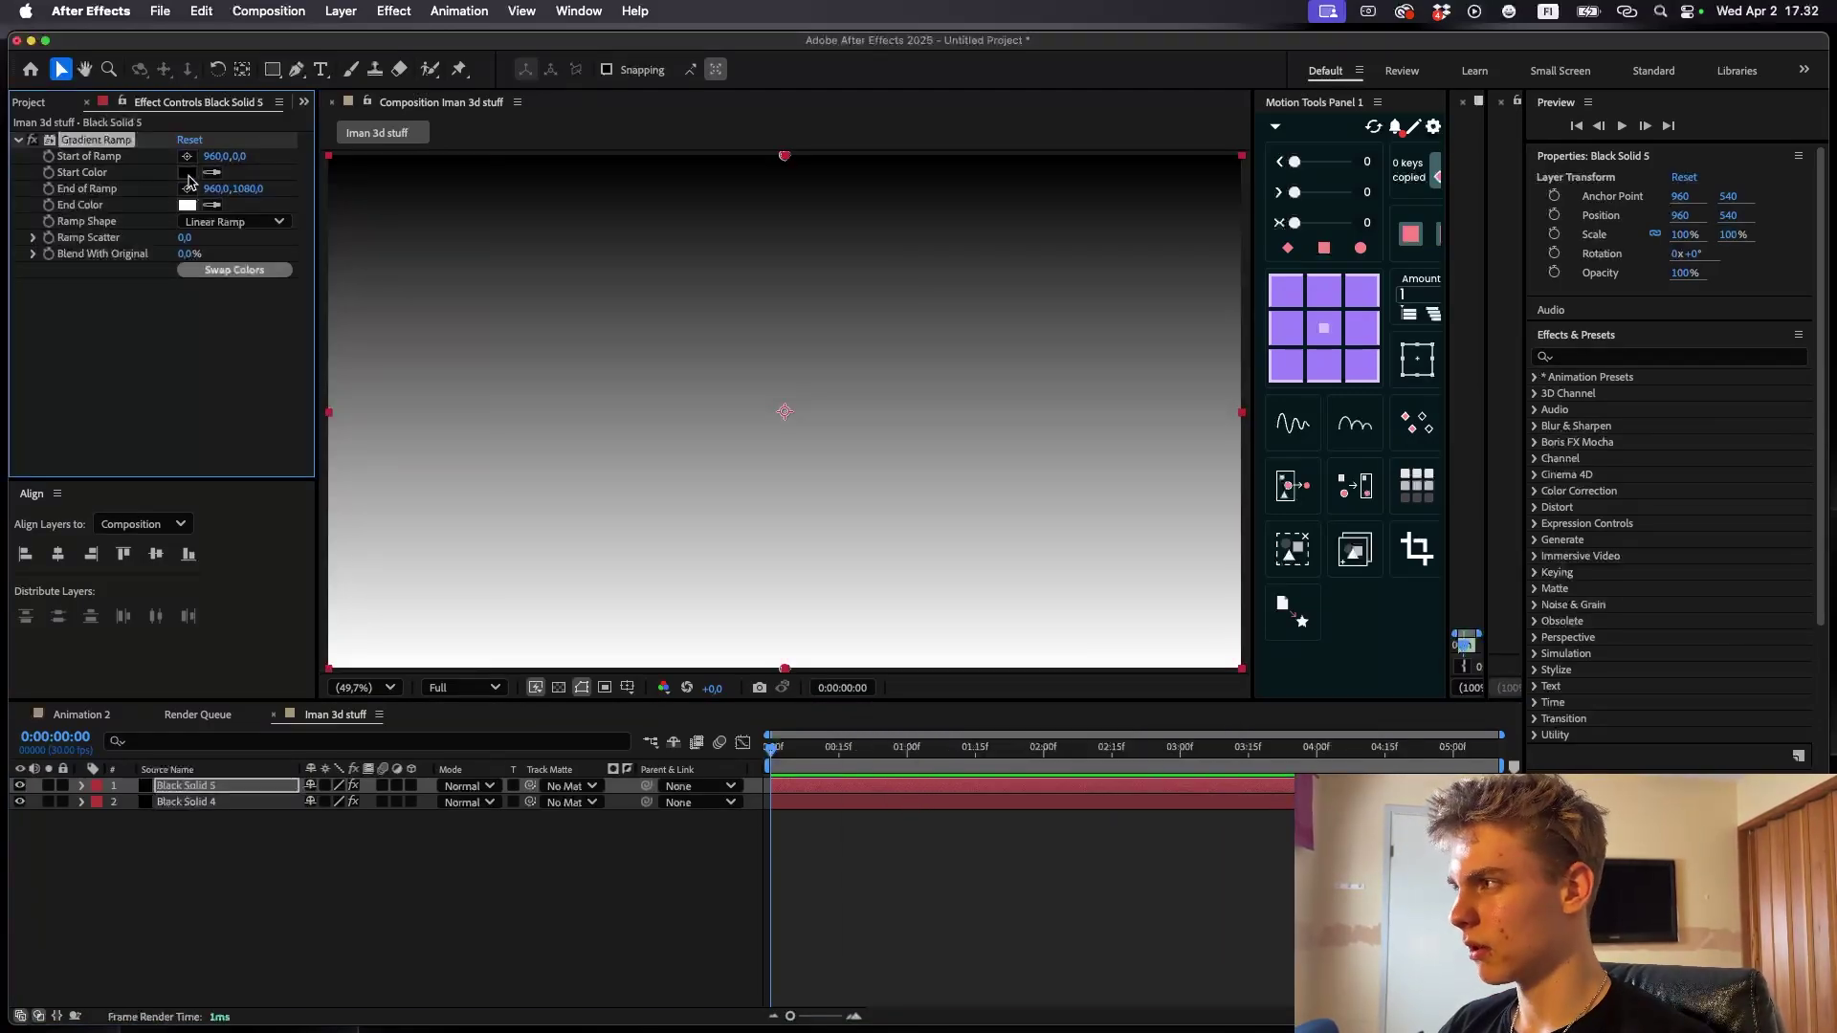
- Set the ramp's end color to dark grey 353535 and its Blend With Original to 31%
{"action": "left_click", "coordinate": [187, 204]}
{"action": "left_click_drag", "start_coordinate": [734, 530], "coordinate": [657, 613]}
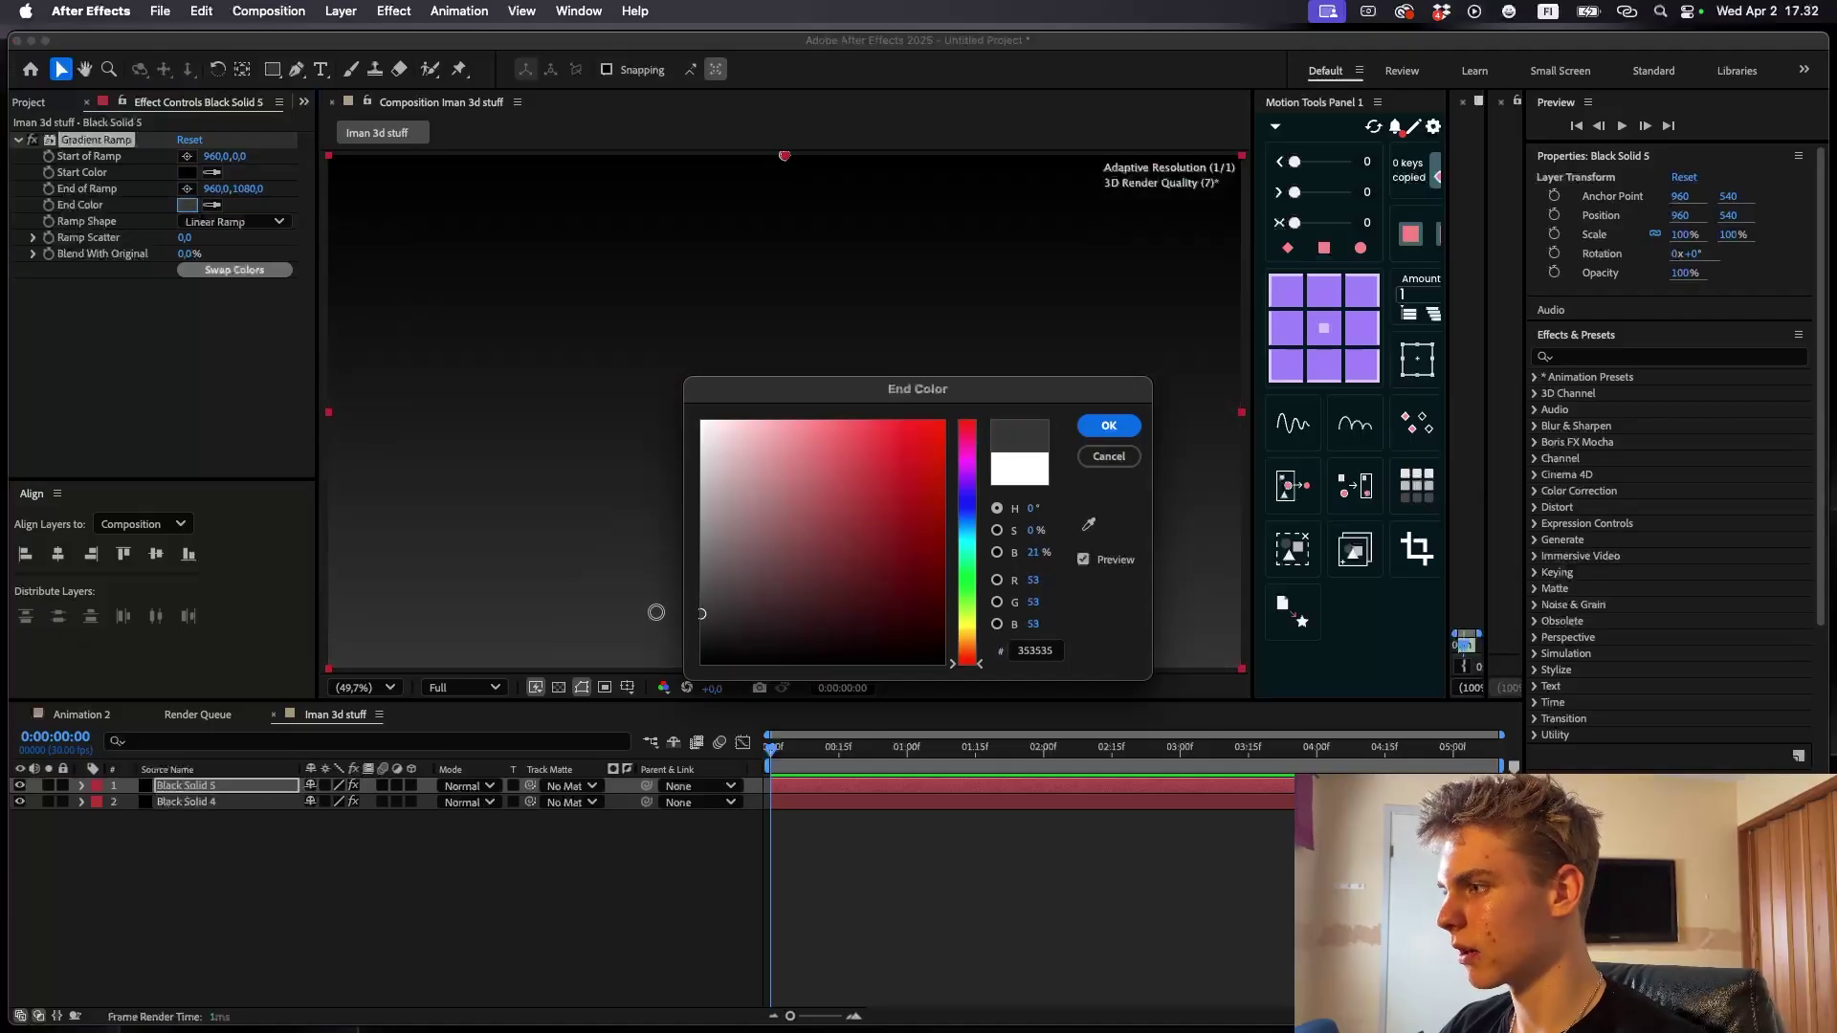
{"action": "left_click", "coordinate": [1102, 426]}
{"action": "left_click_drag", "start_coordinate": [188, 257], "coordinate": [225, 253]}
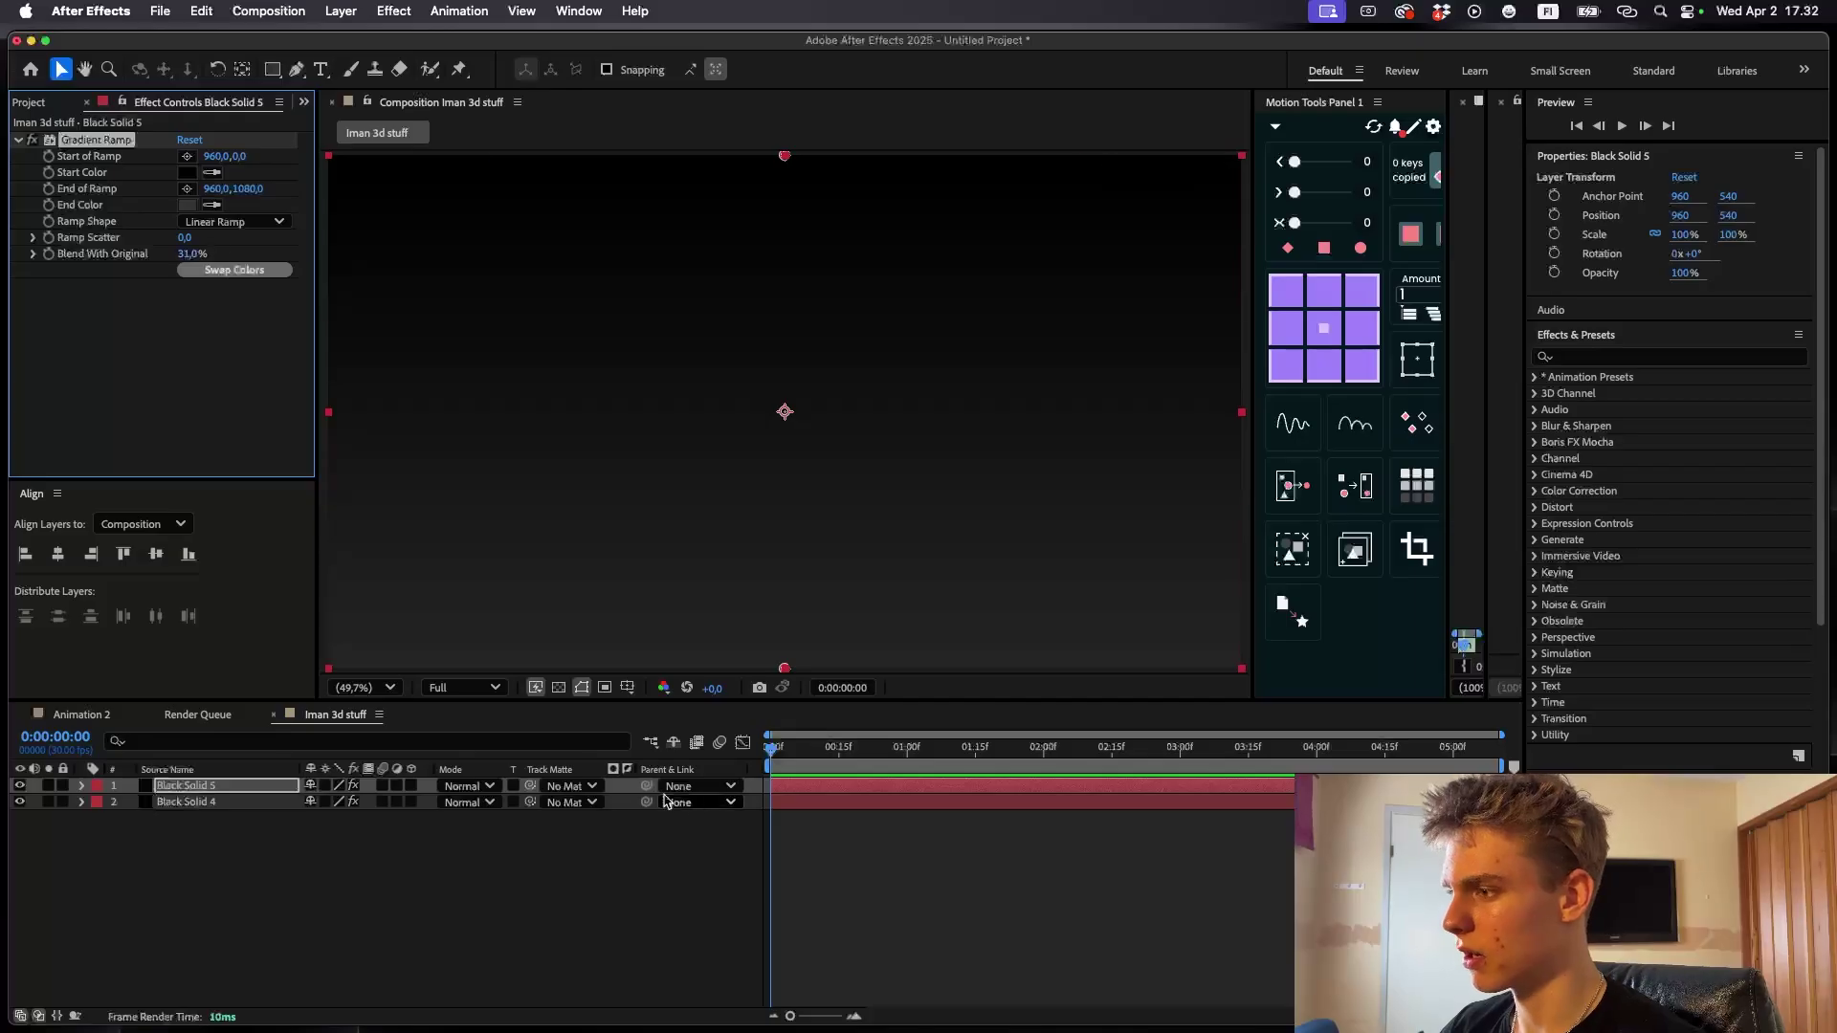
- Lower the gradient solid's layer opacity to 66% so the grid shows through
{"action": "left_click", "coordinate": [882, 861]}
{"action": "left_click", "coordinate": [792, 788]}
{"action": "key", "text": "t"}
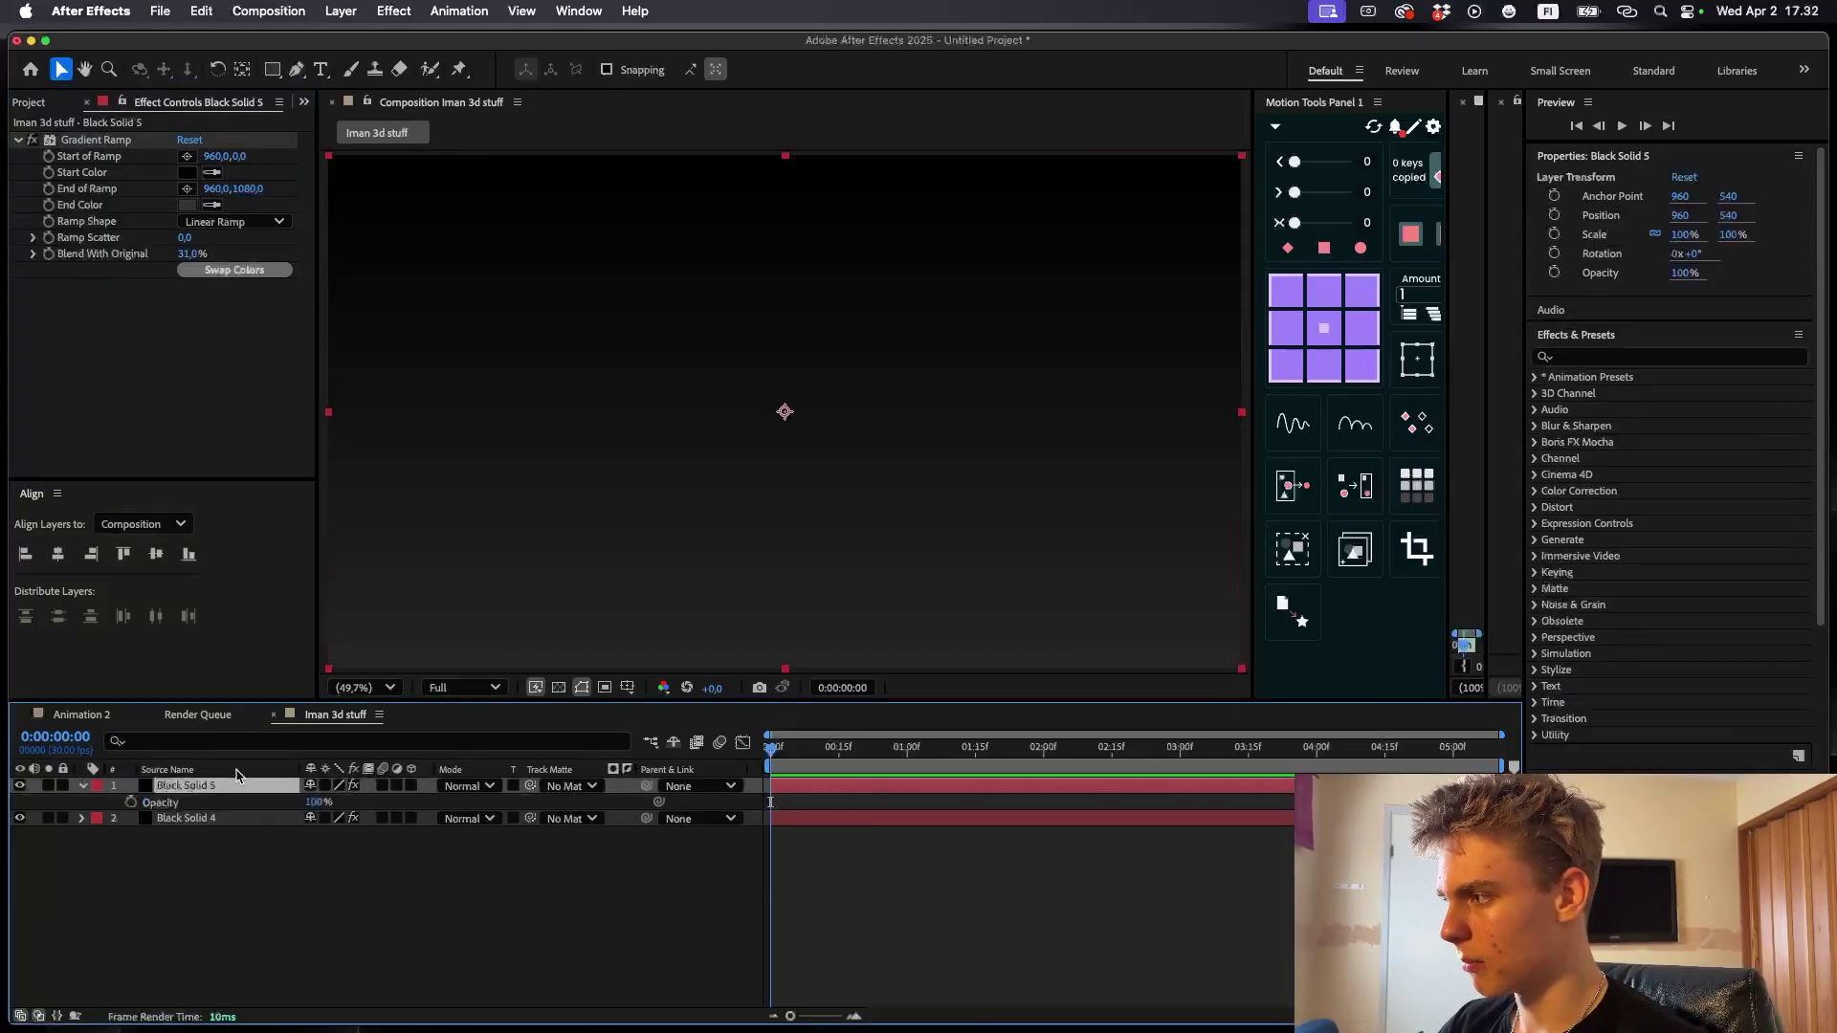
{"action": "left_click_drag", "start_coordinate": [314, 802], "coordinate": [281, 802]}
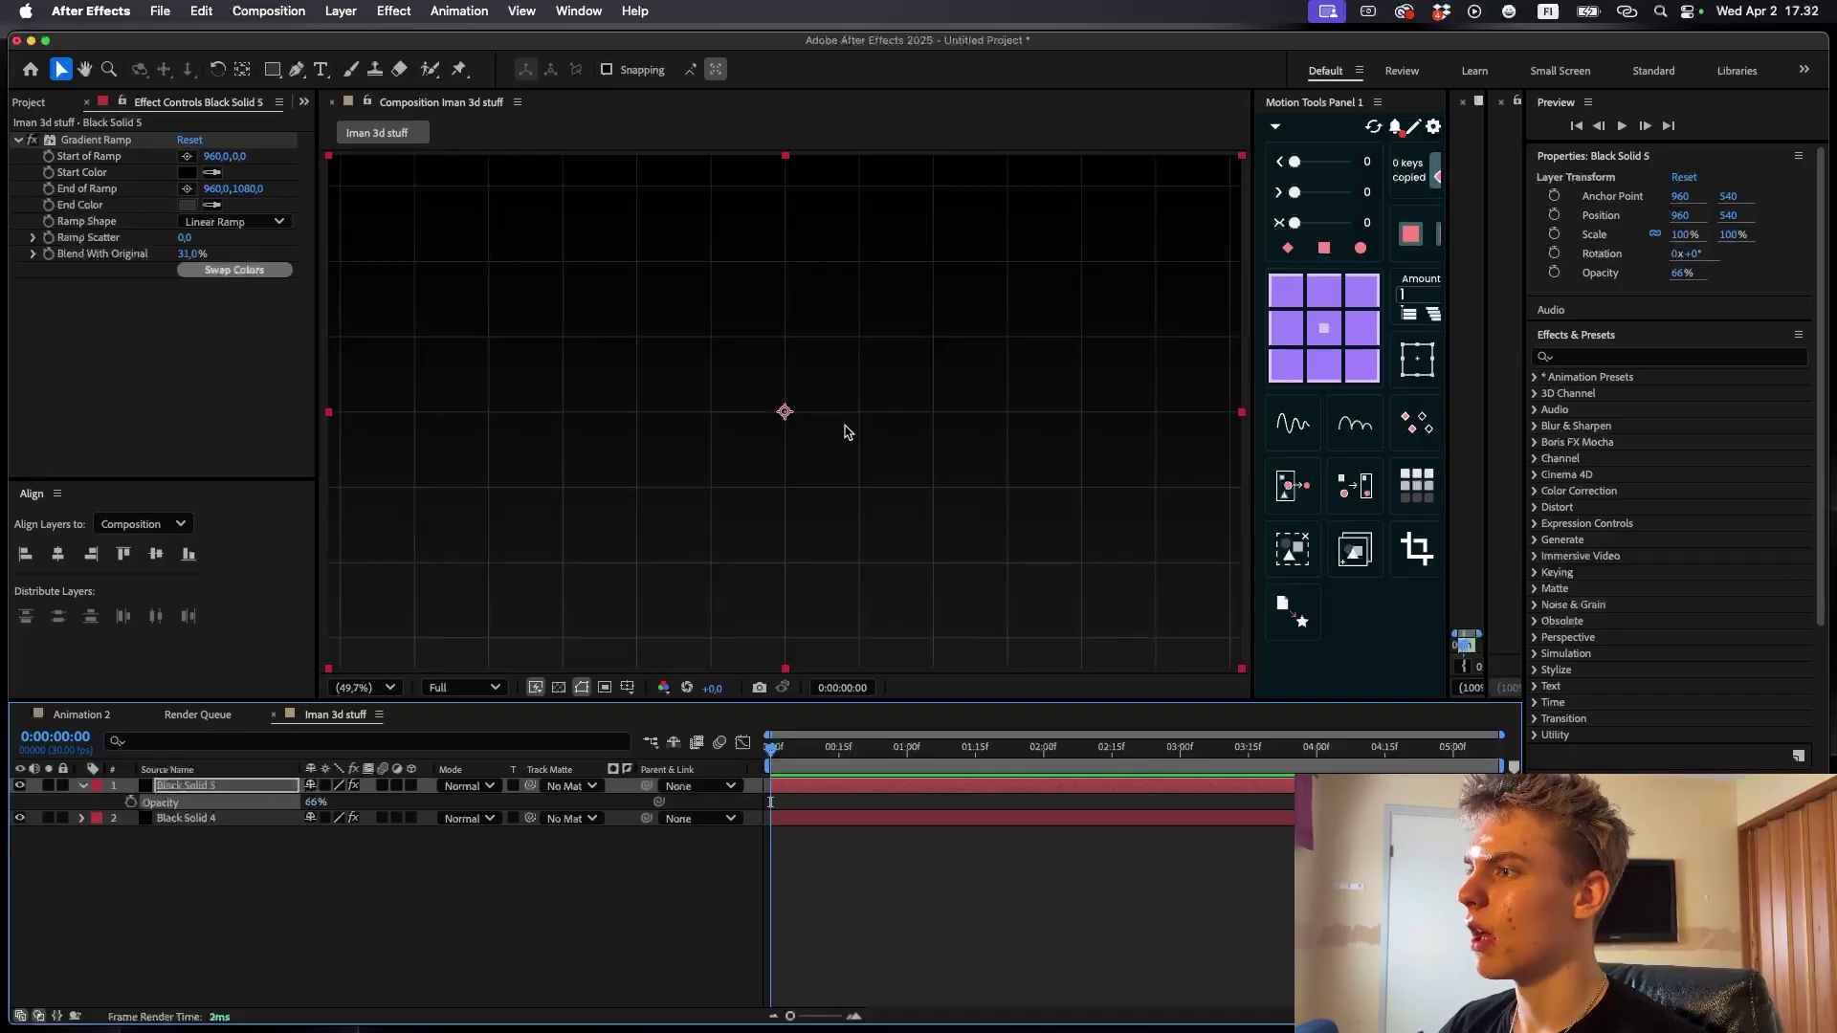
{"action": "left_click", "coordinate": [285, 852]}
{"action": "left_click", "coordinate": [319, 803]}
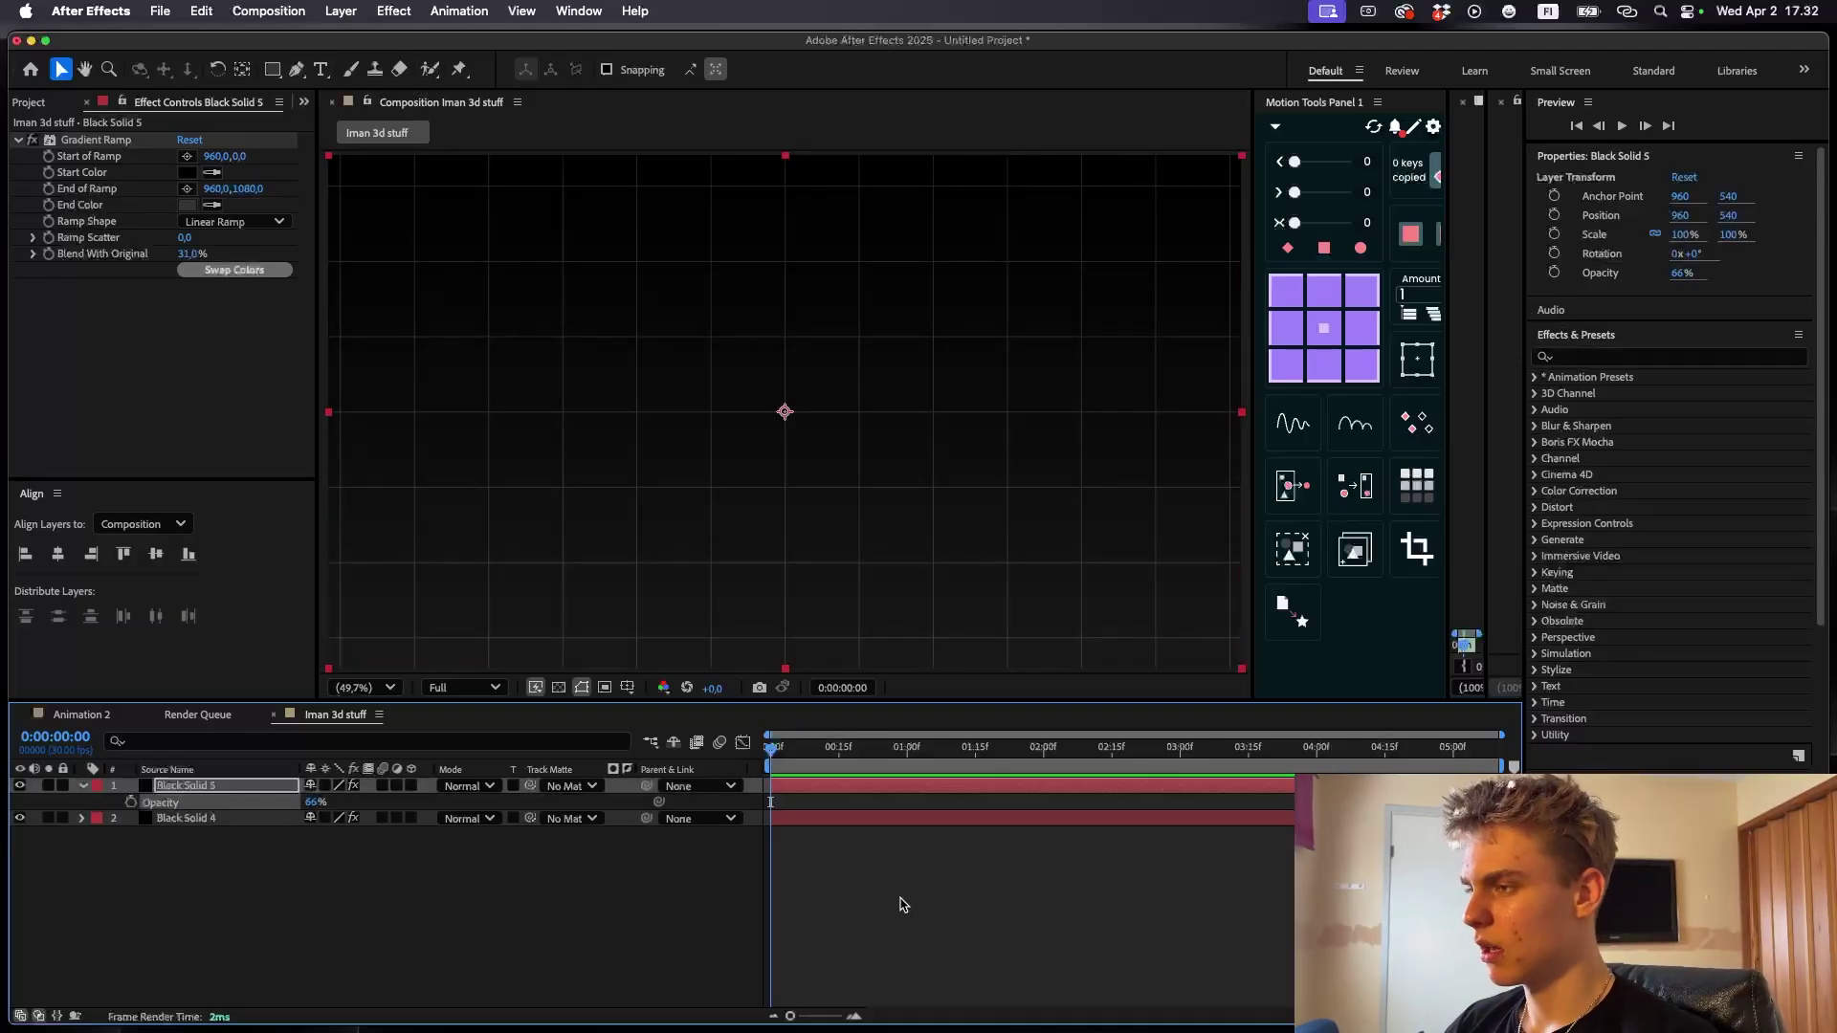
- Apply the CC Vignette effect to the gradient solid and set its amount to 194
{"action": "key", "text": "super+shift+5"}
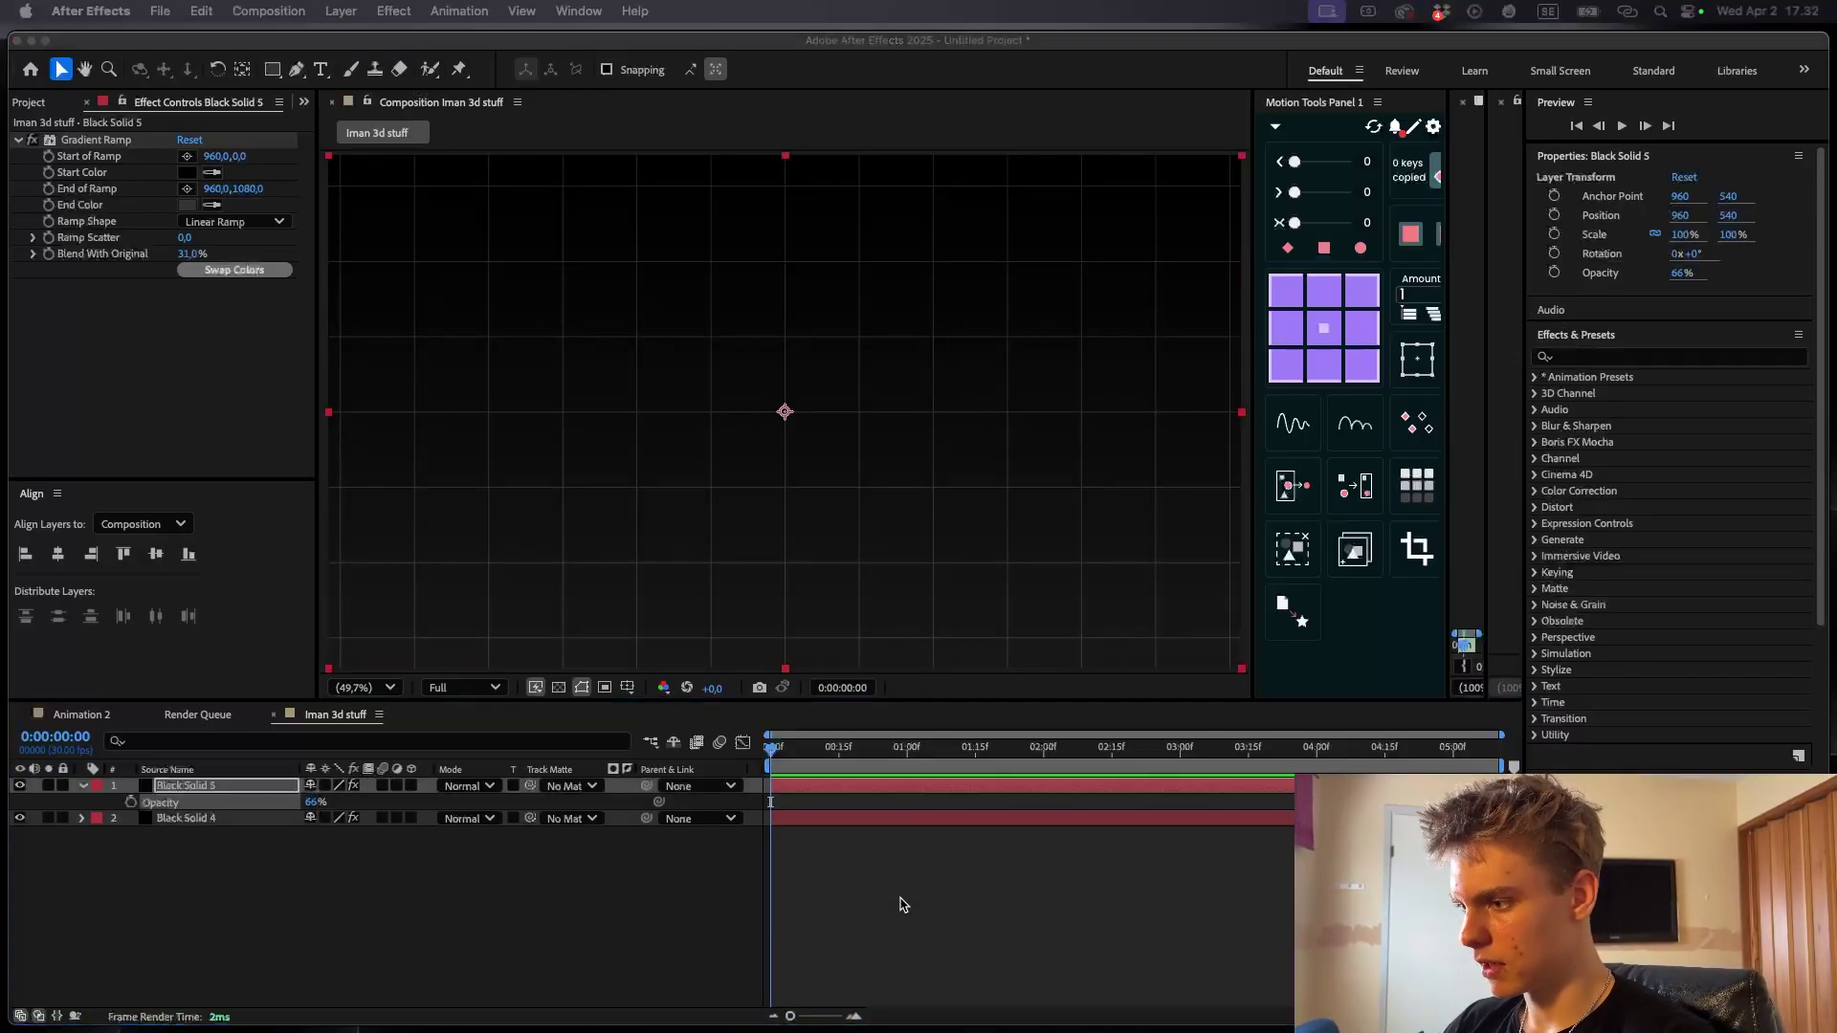
{"action": "key", "text": "Return"}
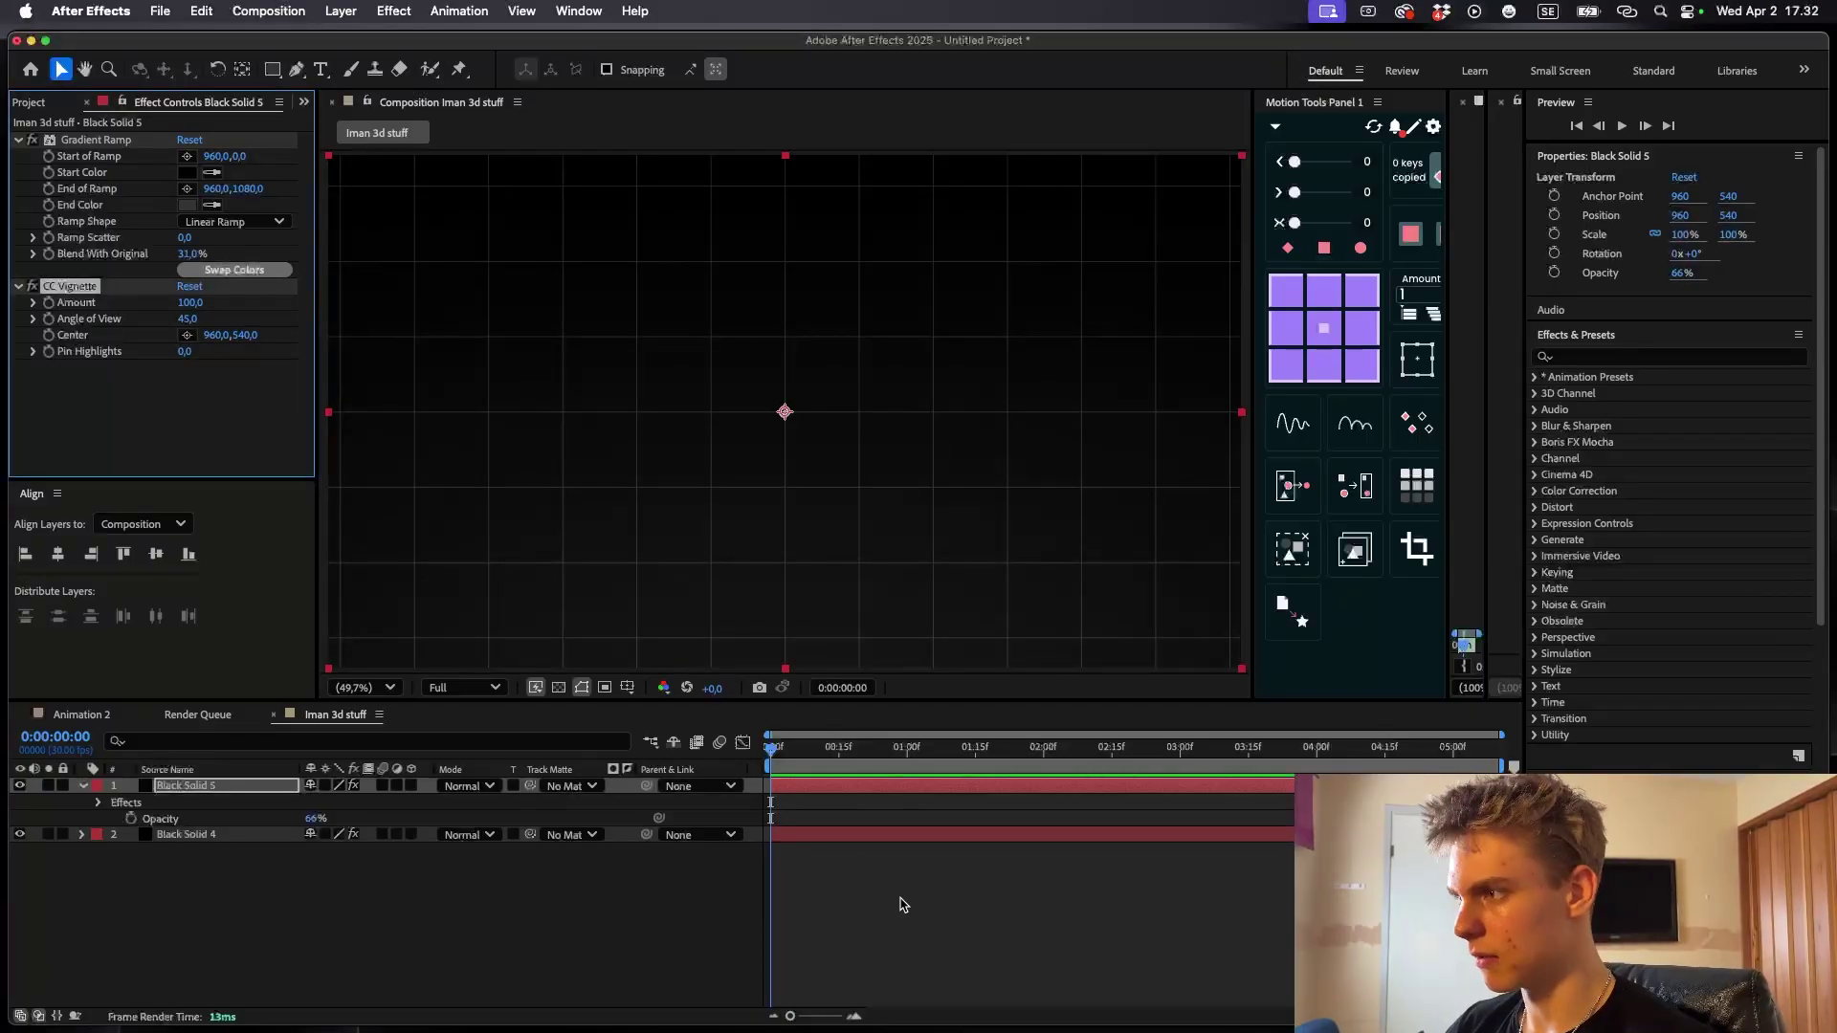
{"action": "left_click_drag", "start_coordinate": [191, 307], "coordinate": [258, 301]}
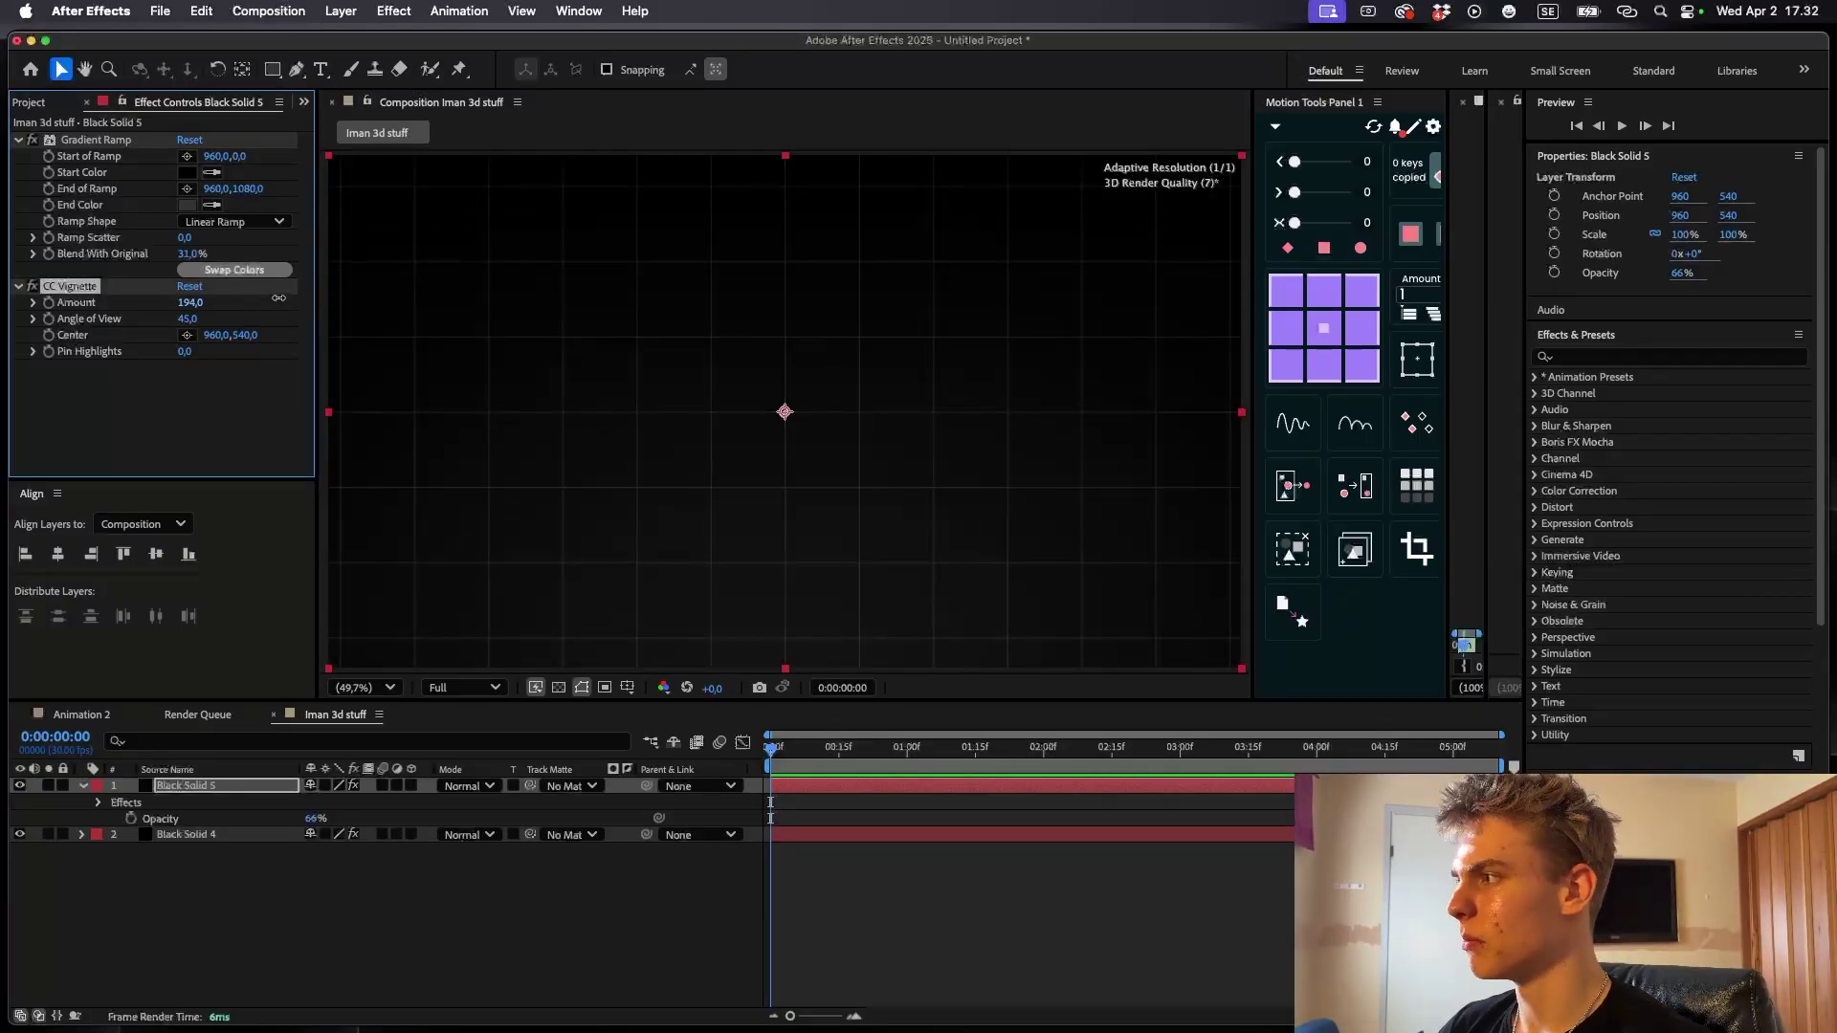
- Set the vignette's center to about 965, 869, angle of view to 48.7 and amount to 270, the ramp blend to 34% and layer opacity to 78%
{"action": "left_click", "coordinate": [187, 336]}
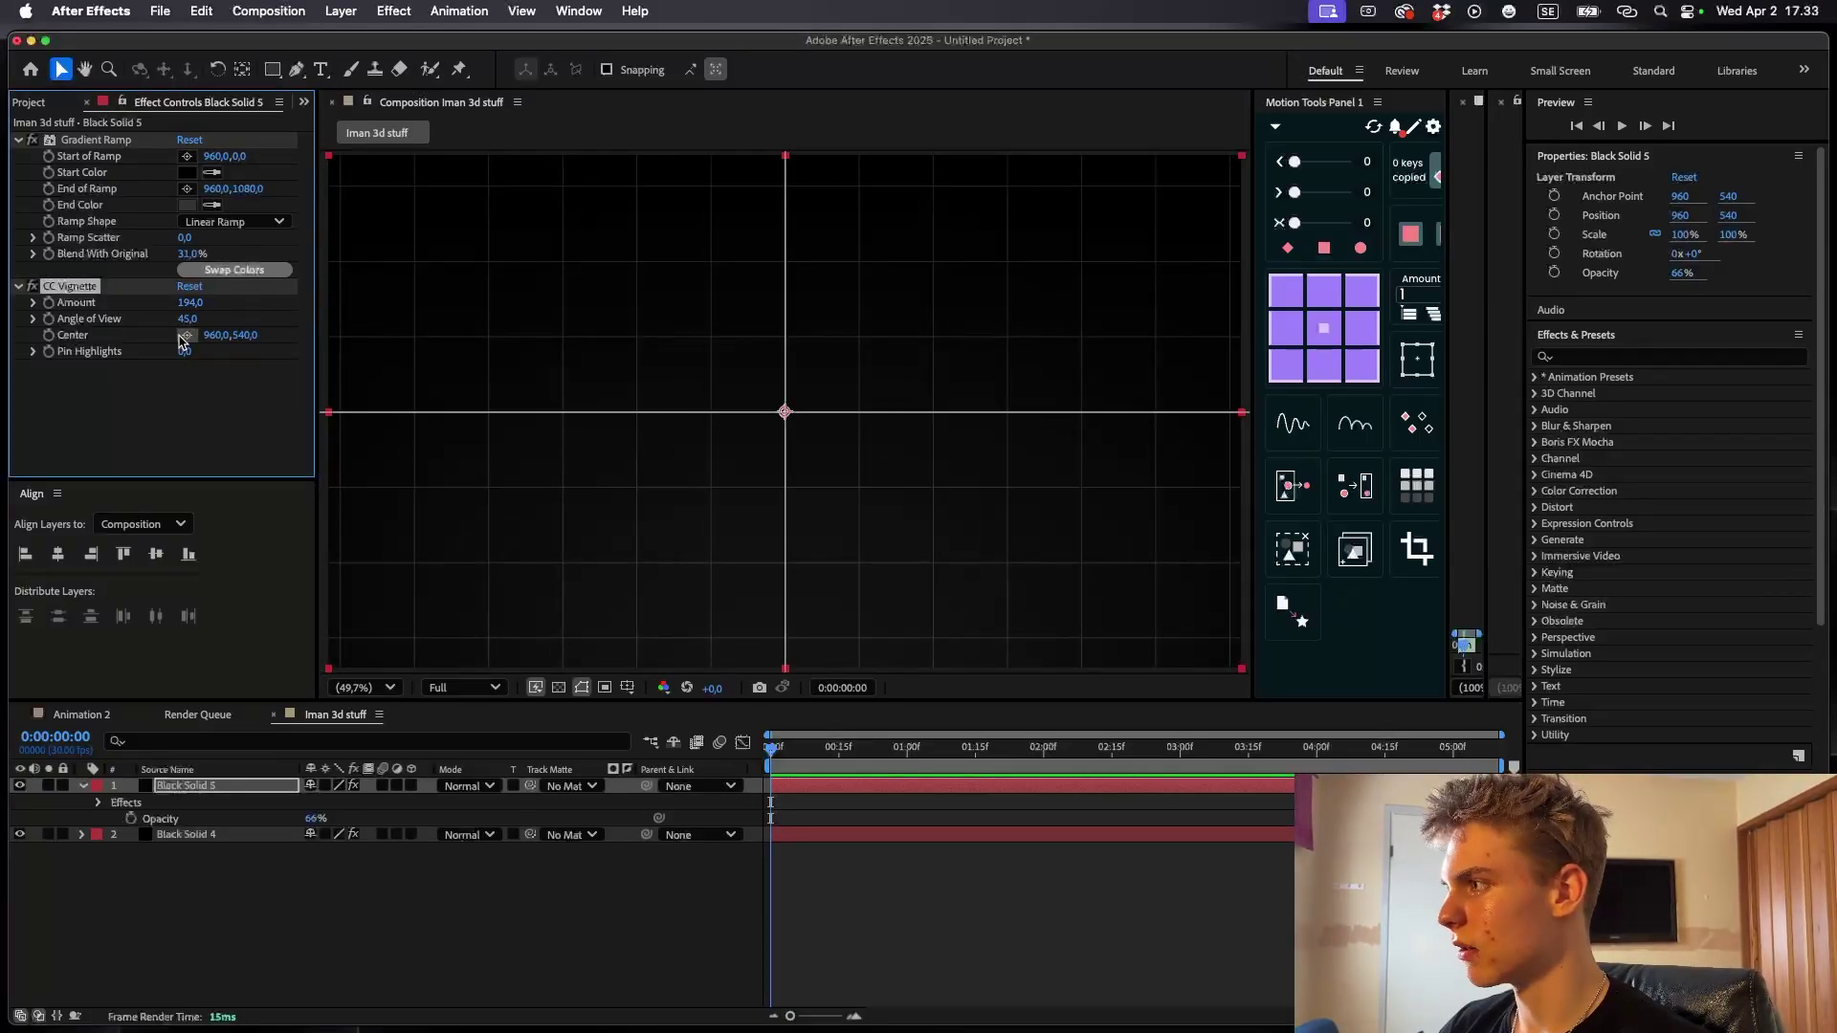
{"action": "left_click", "coordinate": [787, 565]}
{"action": "left_click_drag", "start_coordinate": [788, 565], "coordinate": [787, 579]}
{"action": "mouse_move", "coordinate": [189, 320]}
{"action": "left_mouse_down"}
{"action": "mouse_move", "coordinate": [210, 318]}
{"action": "mouse_move", "coordinate": [210, 298]}
{"action": "left_mouse_up"}
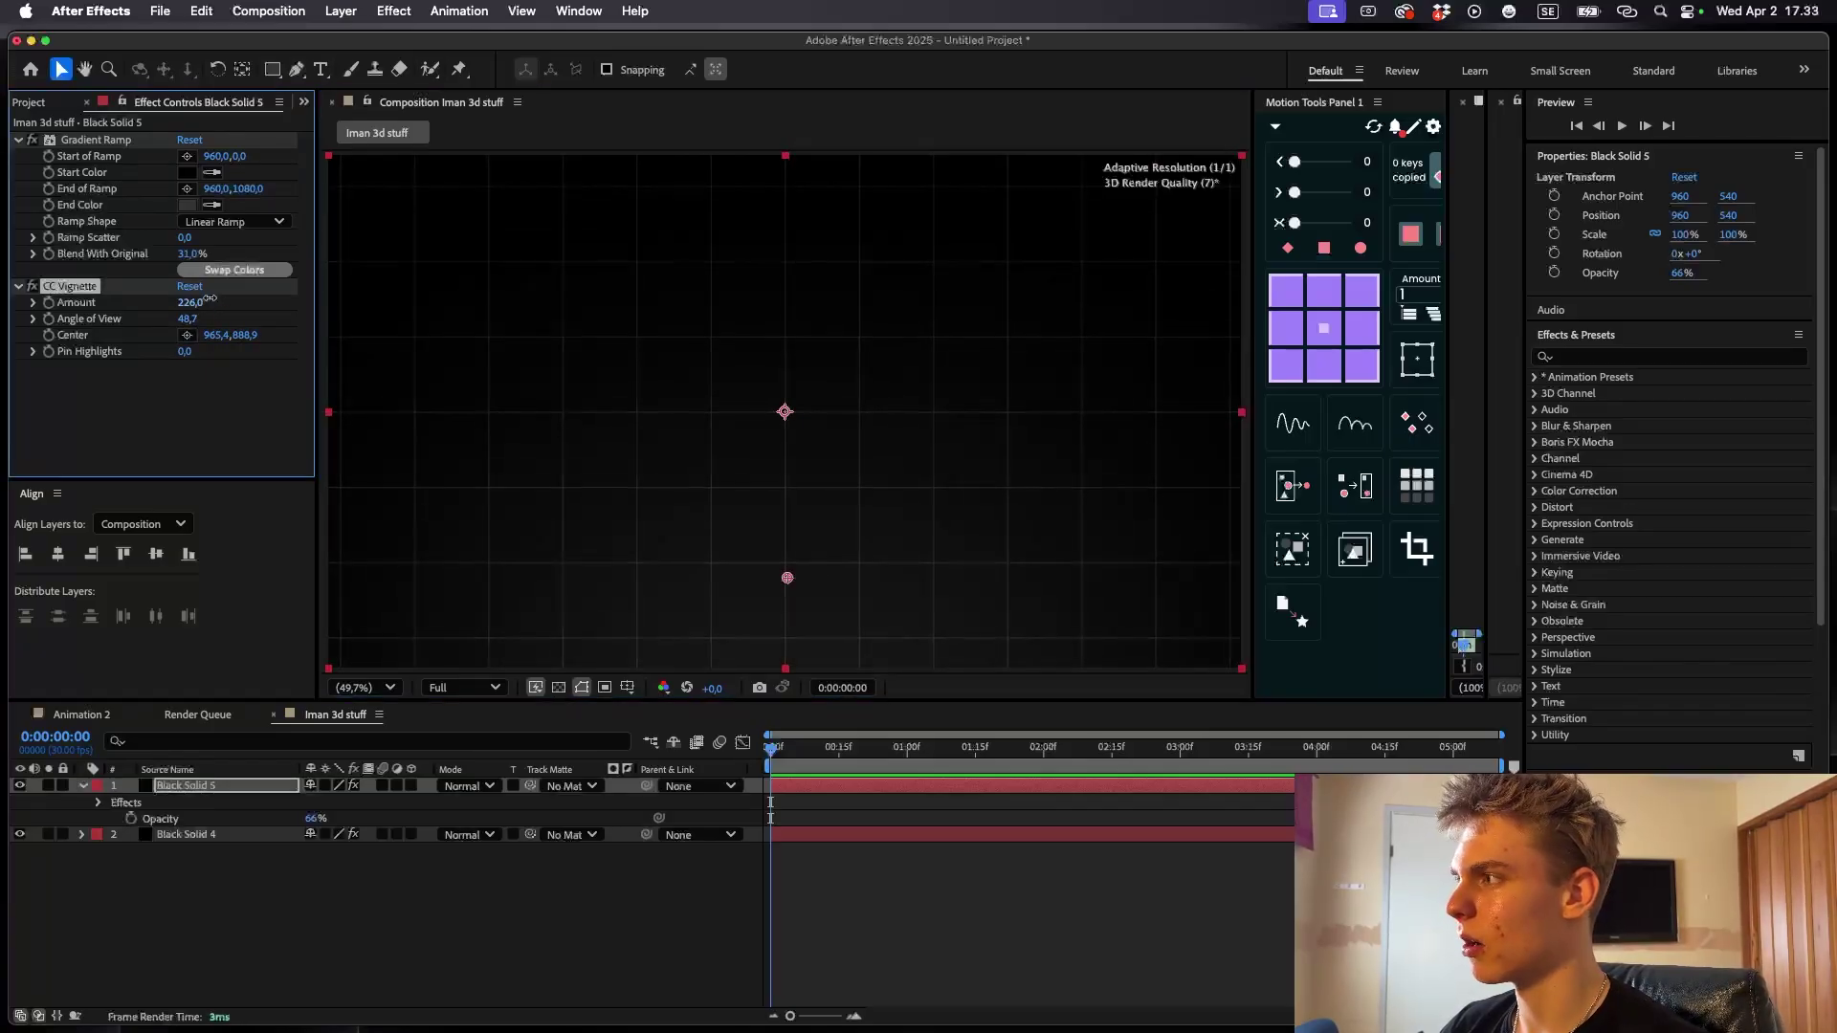
{"action": "left_click", "coordinate": [944, 917]}
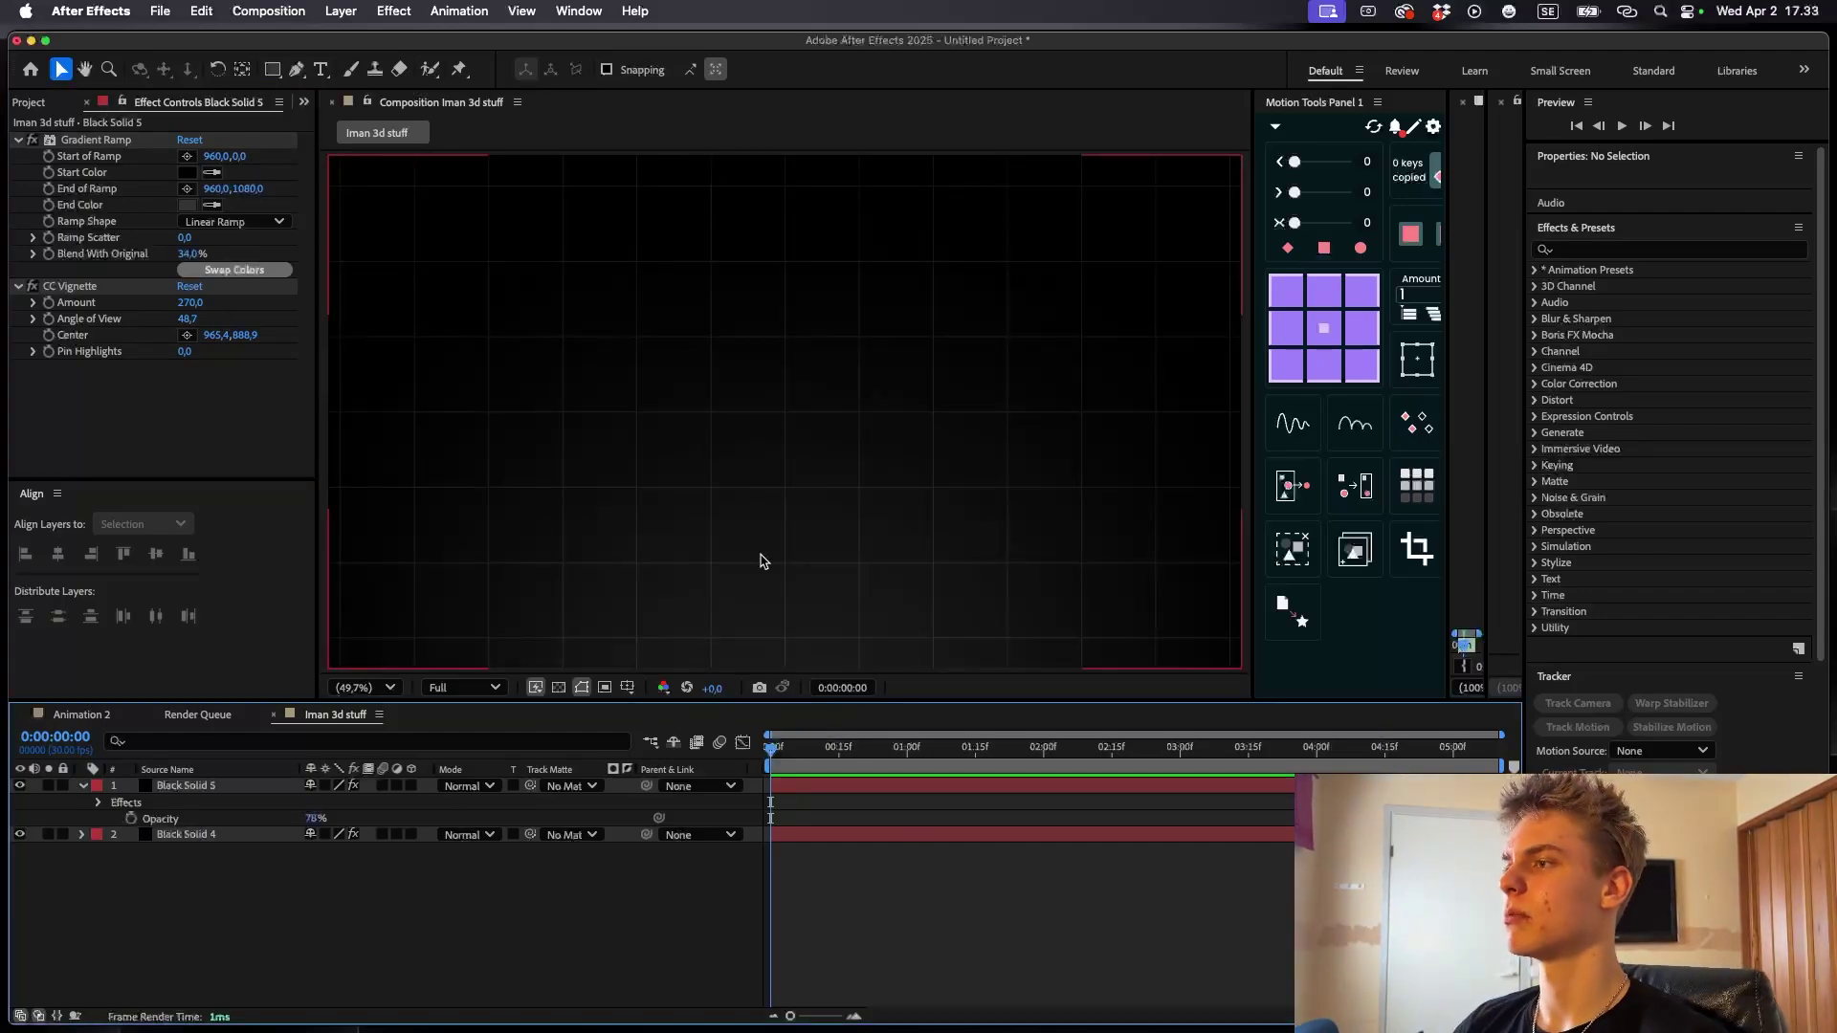
- Add the Money.glb model from the project to the composition as the uppermost layer
{"action": "left_click", "coordinate": [36, 102]}
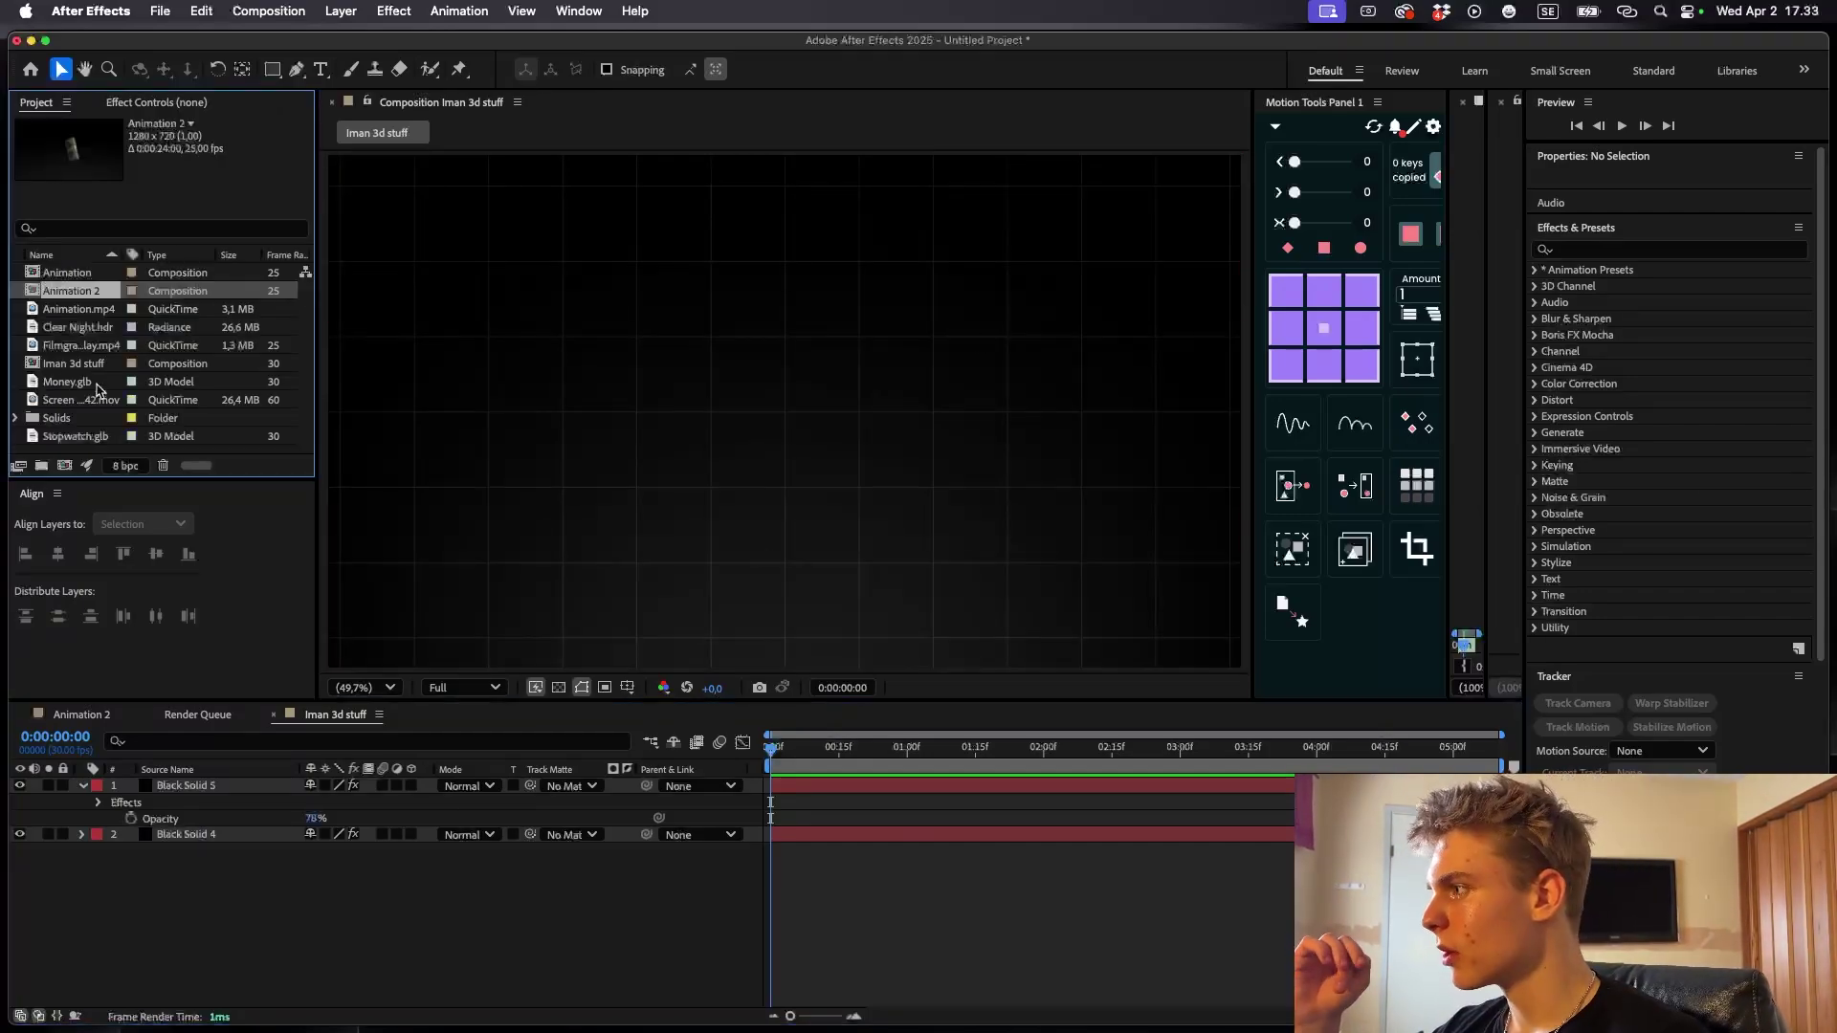
{"action": "left_click", "coordinate": [115, 382]}
{"action": "left_click_drag", "start_coordinate": [165, 413], "coordinate": [783, 786]}
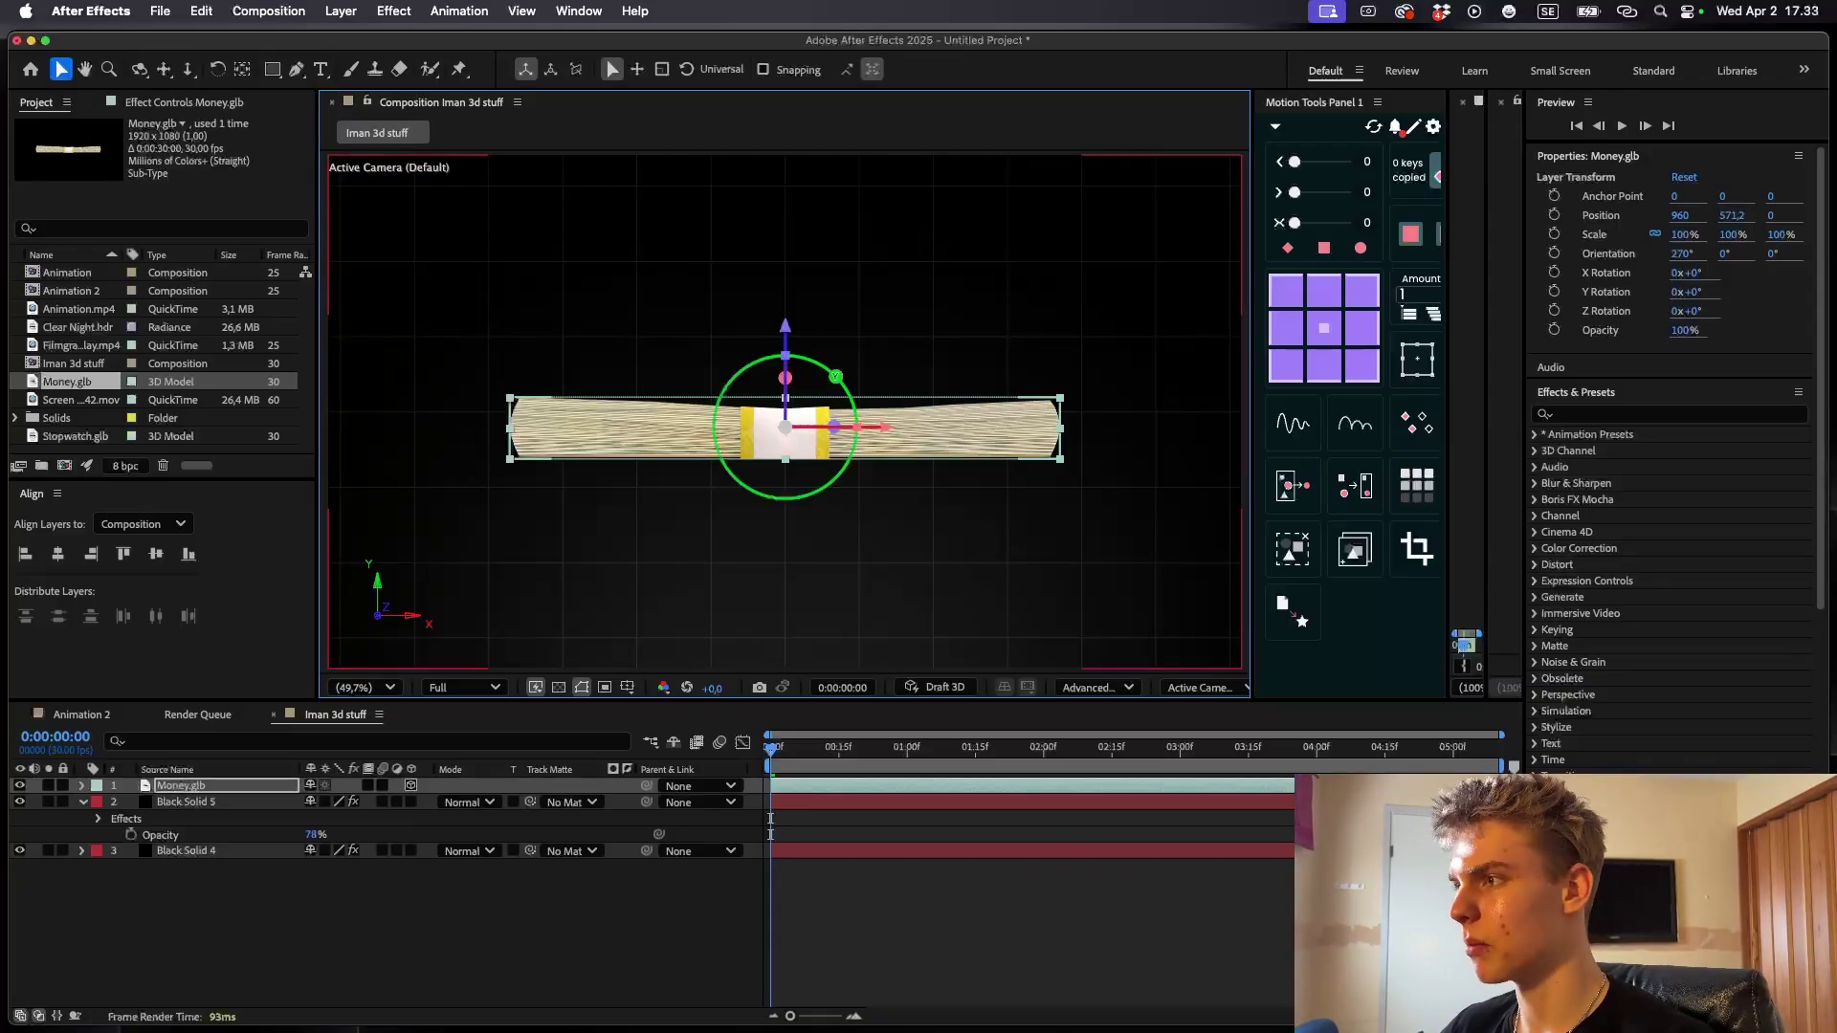
- Rotate the money stack upright to an orientation of about 355.4°, 345.6°, 85.7° and scale it to 68%
{"action": "left_click_drag", "start_coordinate": [843, 386], "coordinate": [817, 447]}
{"action": "key", "text": "s"}
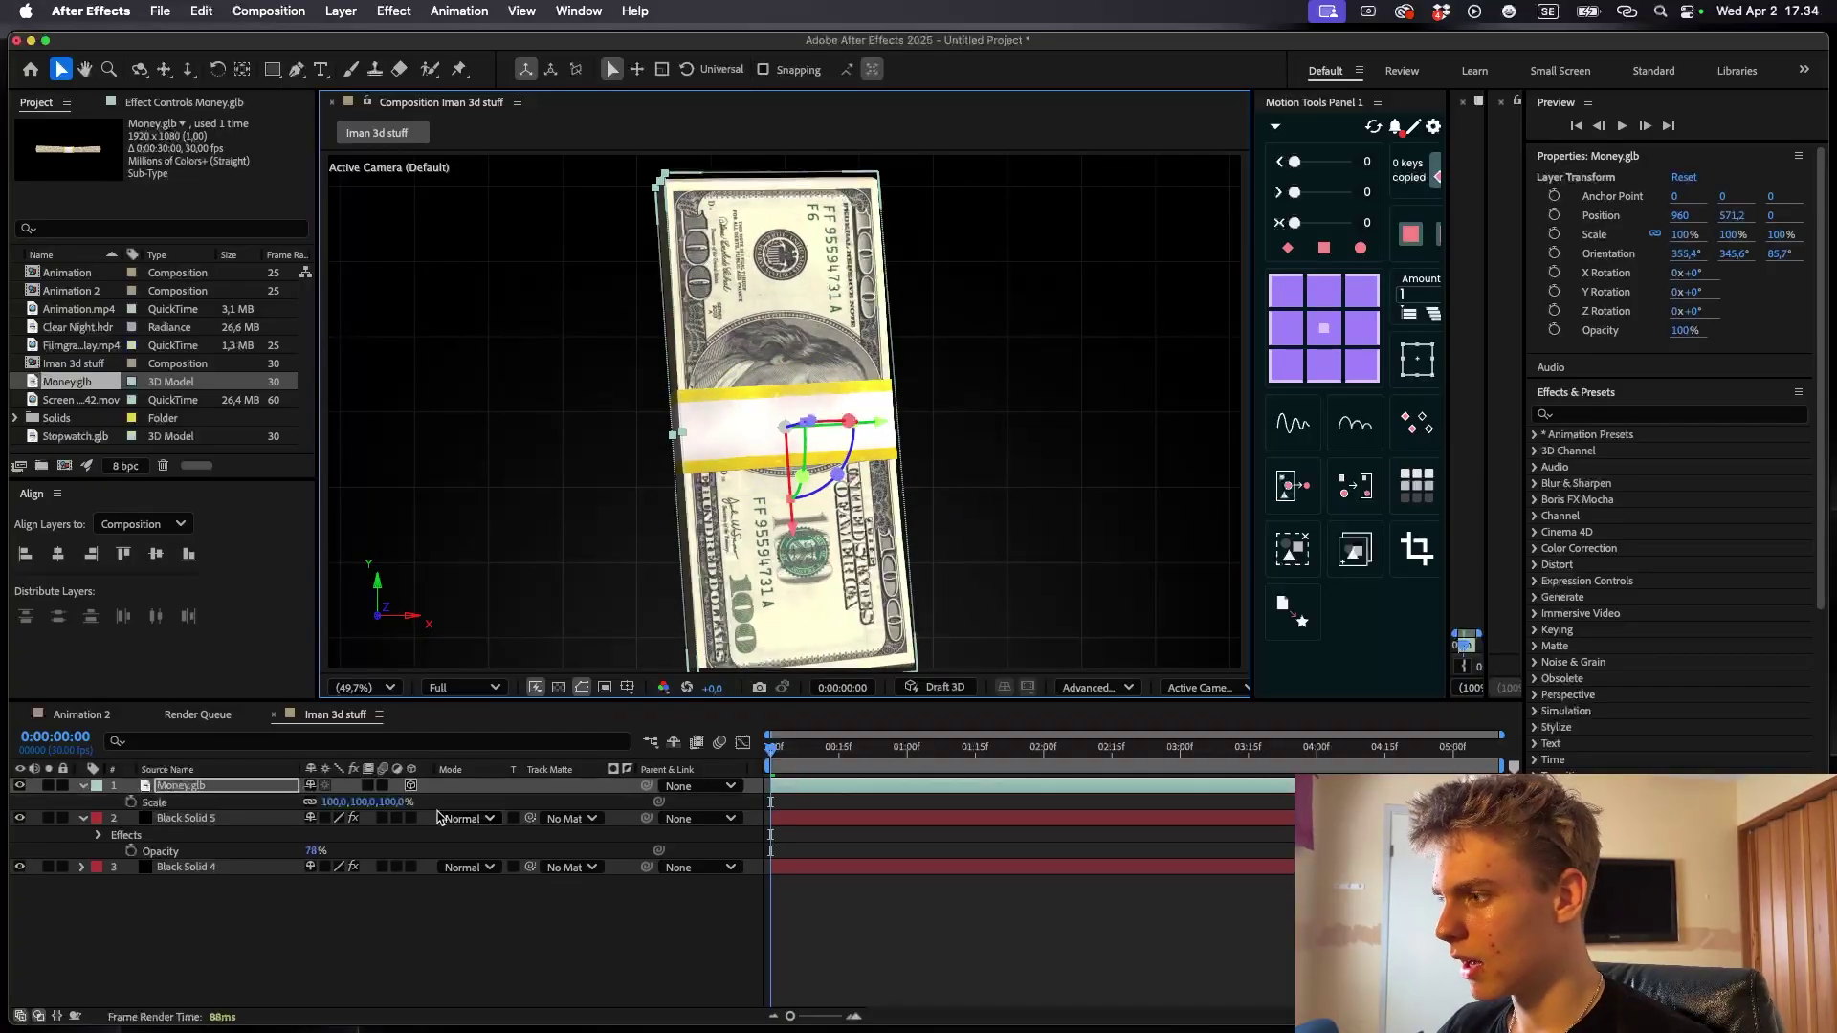
{"action": "left_click_drag", "start_coordinate": [364, 808], "coordinate": [332, 802]}
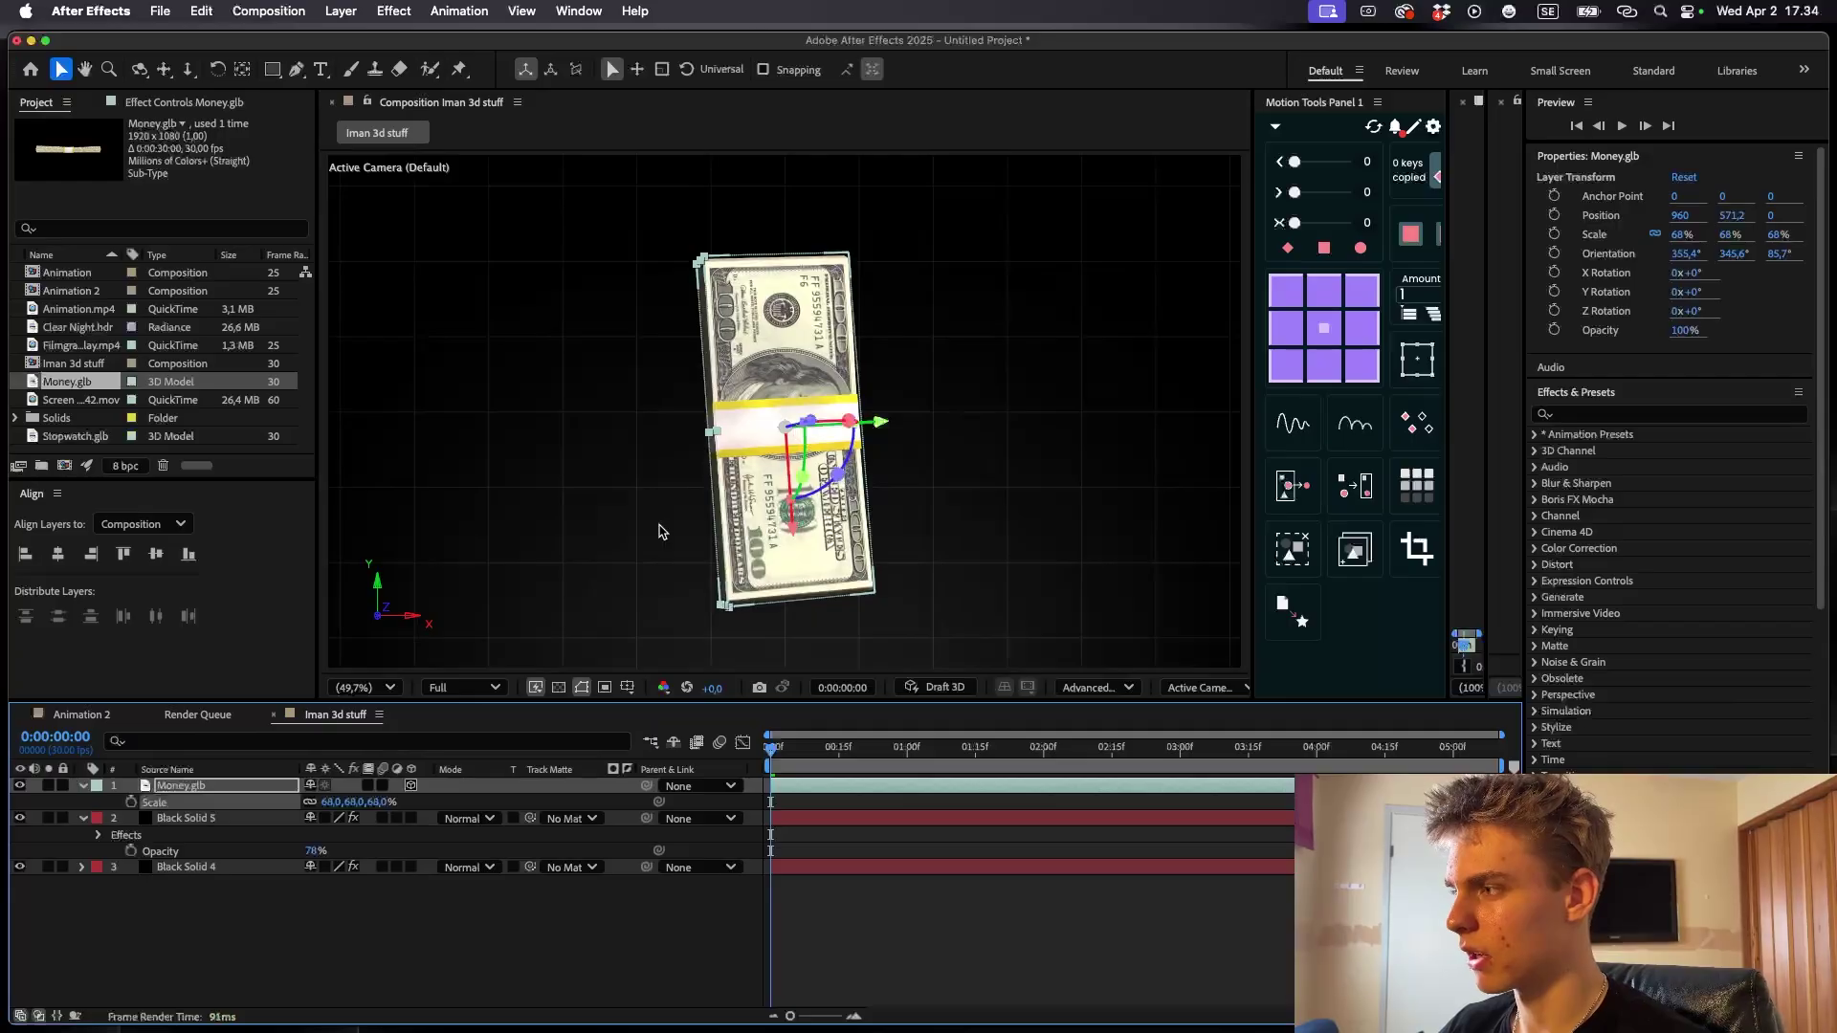
- Angle the money stack to an orientation of about 338.5°, 317°, 74.7° and shift its position to about 983.8, 567.3
{"action": "mouse_move", "coordinate": [849, 421]}
{"action": "left_mouse_down"}
{"action": "mouse_move", "coordinate": [845, 463]}
{"action": "mouse_move", "coordinate": [864, 409]}
{"action": "left_mouse_up"}
{"action": "left_click_drag", "start_coordinate": [822, 472], "coordinate": [834, 470]}
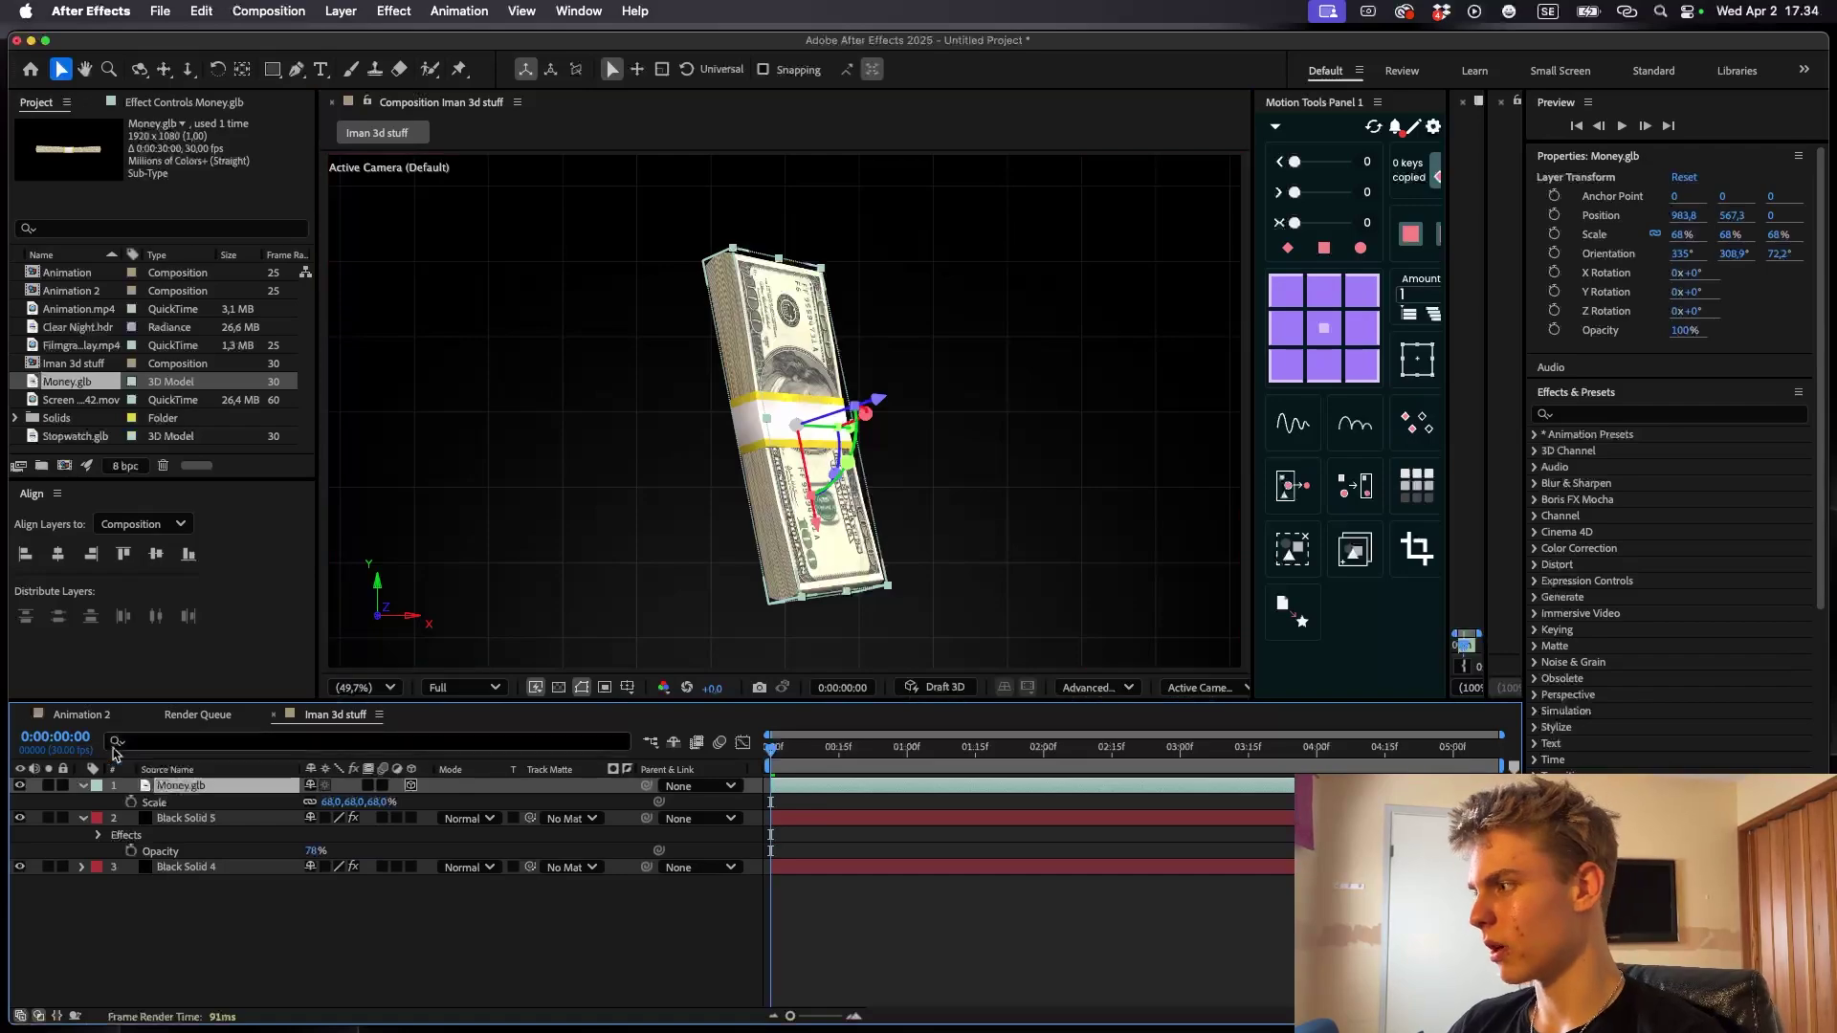
{"action": "left_click_drag", "start_coordinate": [865, 413], "coordinate": [872, 408]}
- Scale the Money.glb layer down to 56% on all axes
{"action": "key", "text": "s"}
{"action": "key", "text": "s"}
{"action": "key", "text": "s"}
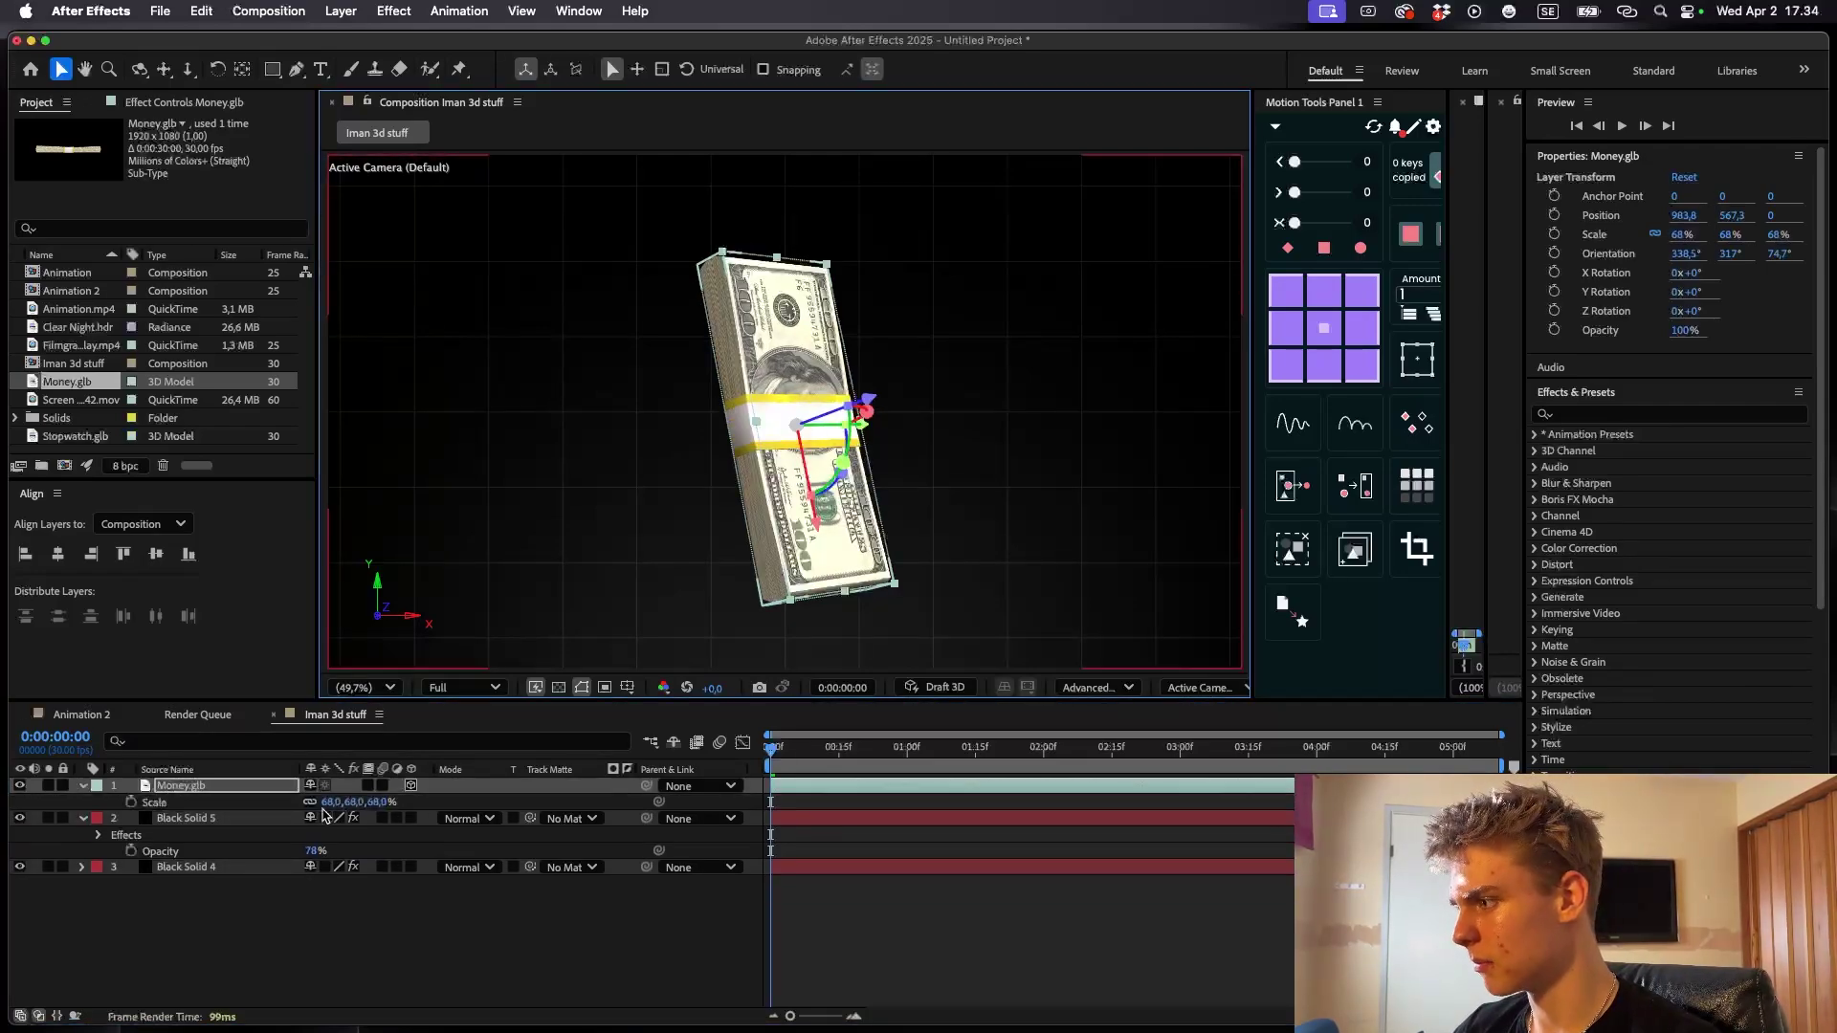
{"action": "left_click_drag", "start_coordinate": [327, 802], "coordinate": [308, 802]}
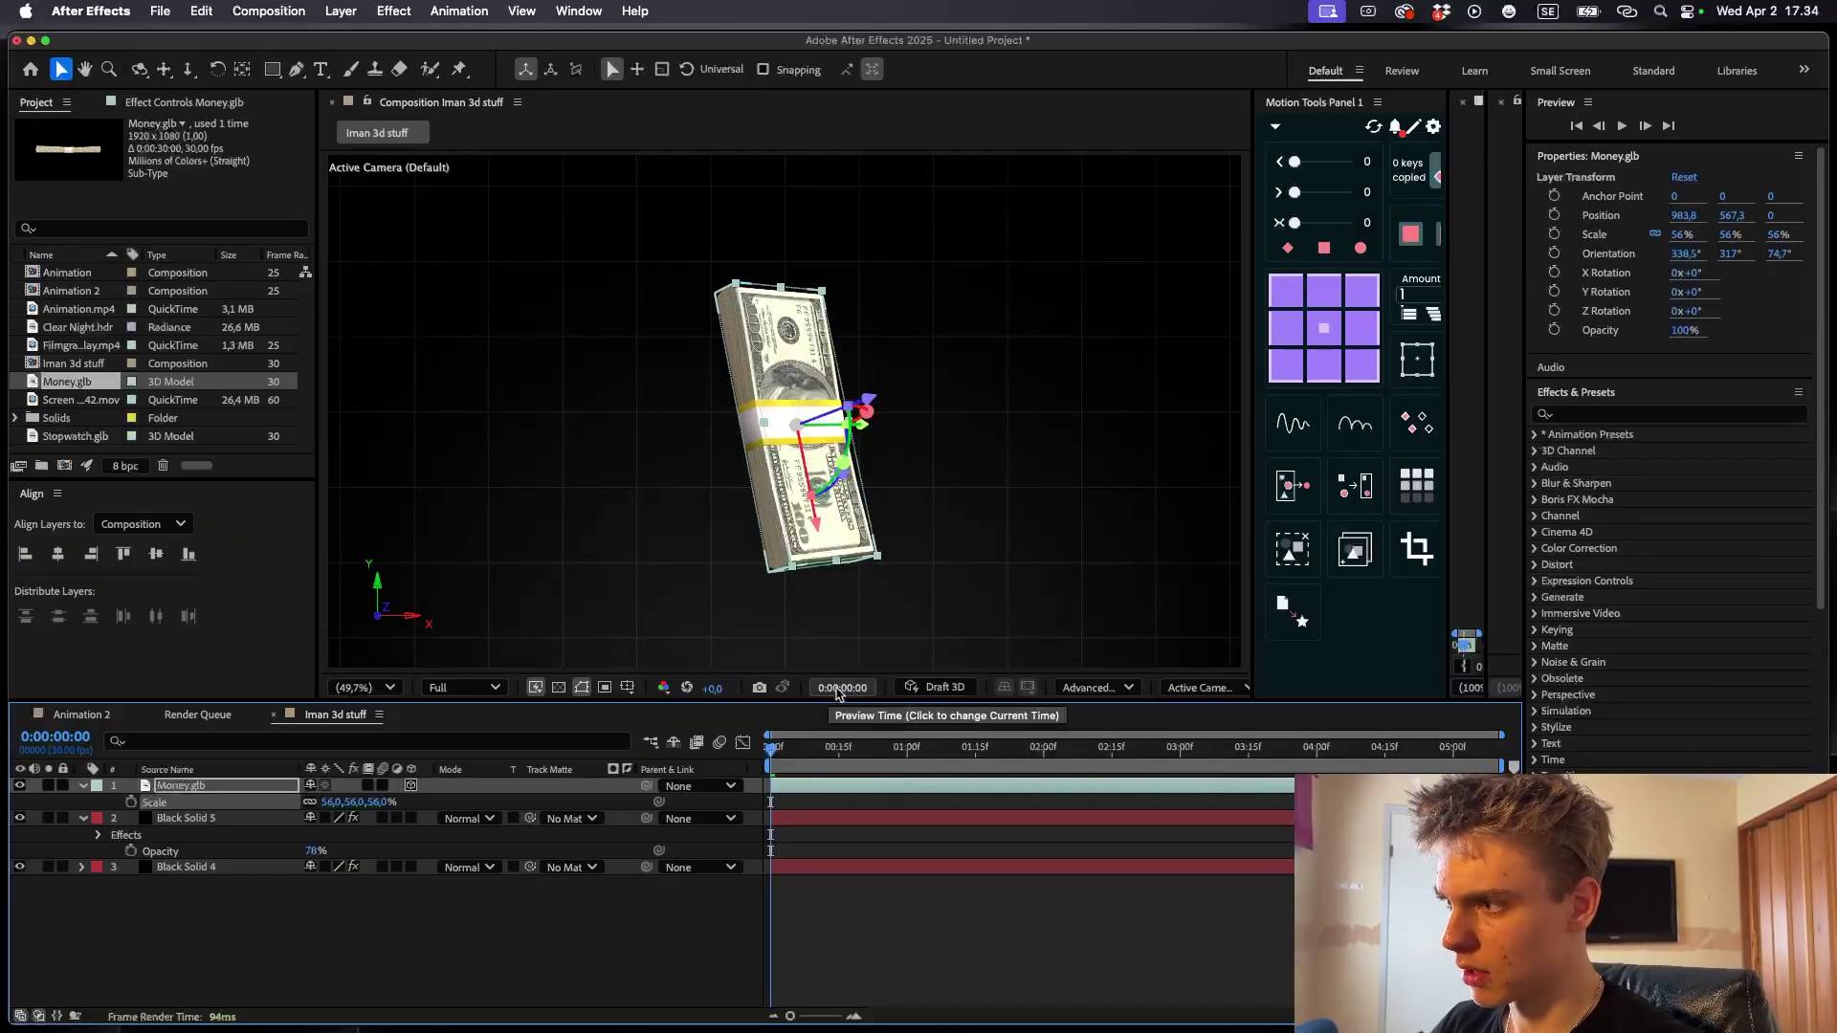
- Set Position and Orientation keyframes for the money stack at 0:00:02:11 and show only its keyframed properties
{"action": "left_click_drag", "start_coordinate": [771, 747], "coordinate": [1095, 747]}
{"action": "key", "text": "p"}
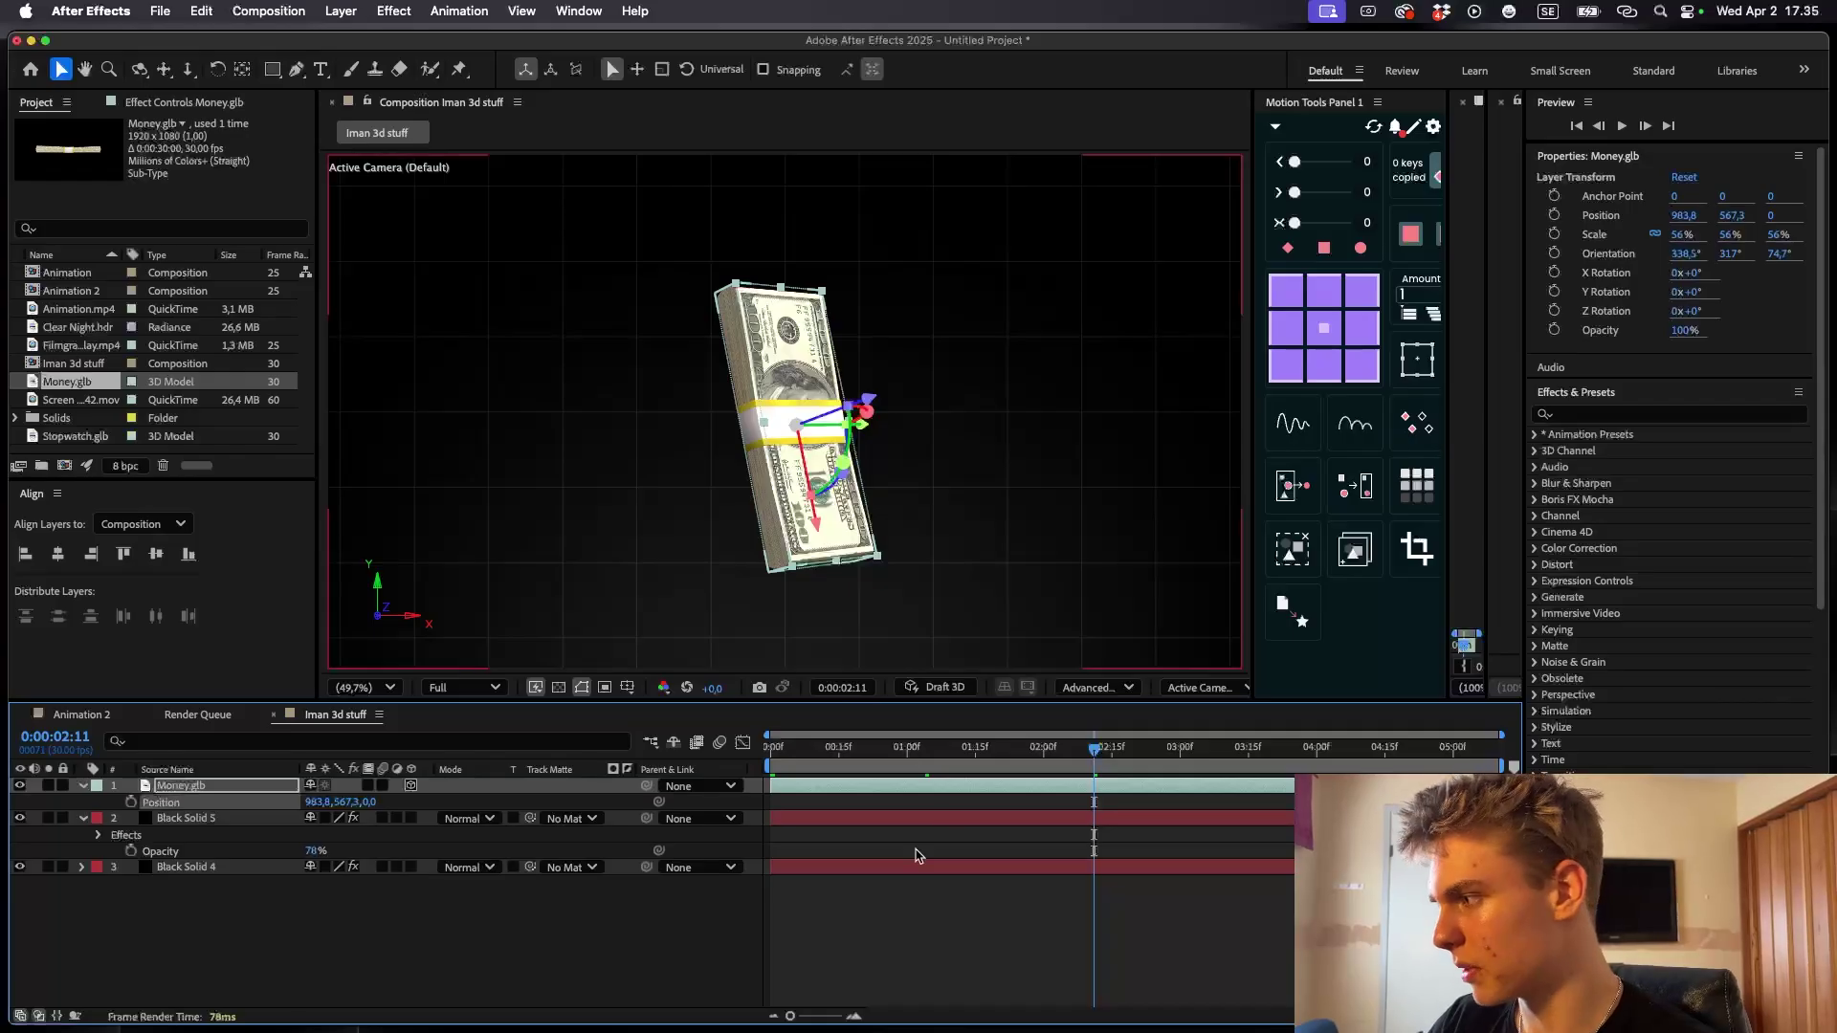
{"action": "key", "text": "p"}
{"action": "key", "text": "p"}
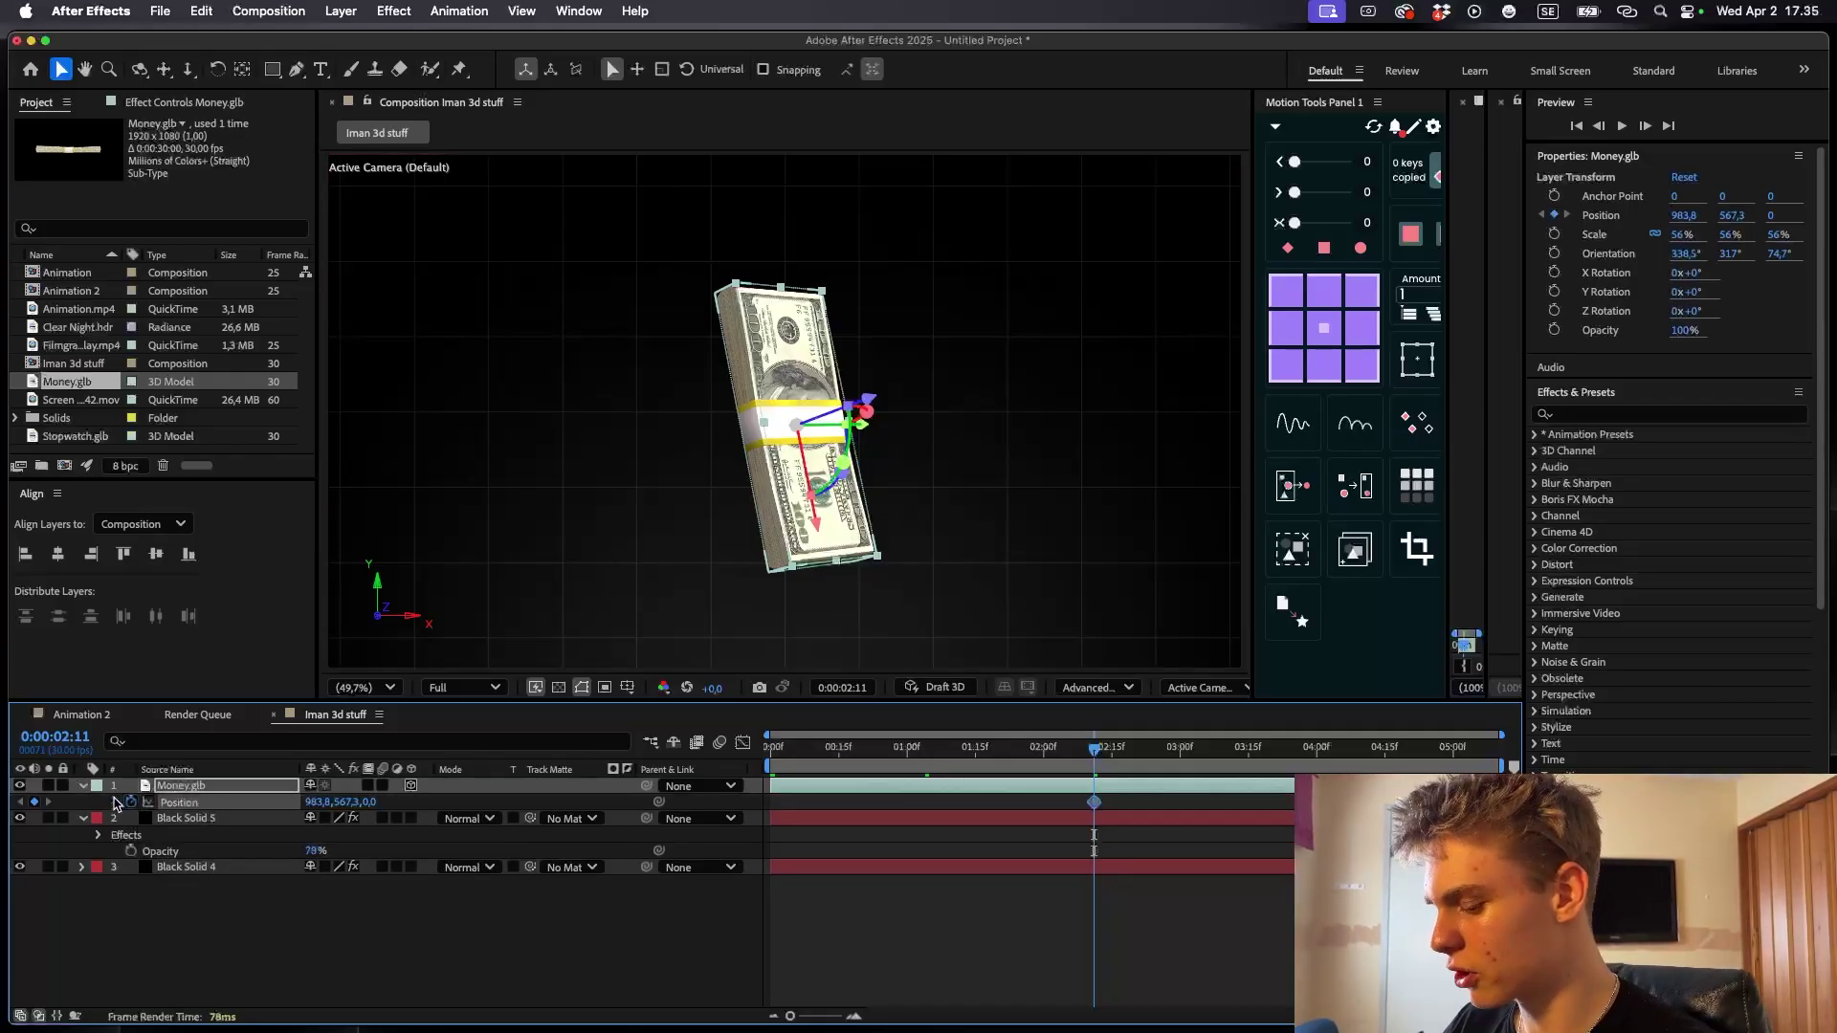
{"action": "key", "text": "r"}
{"action": "left_click", "coordinate": [131, 802]}
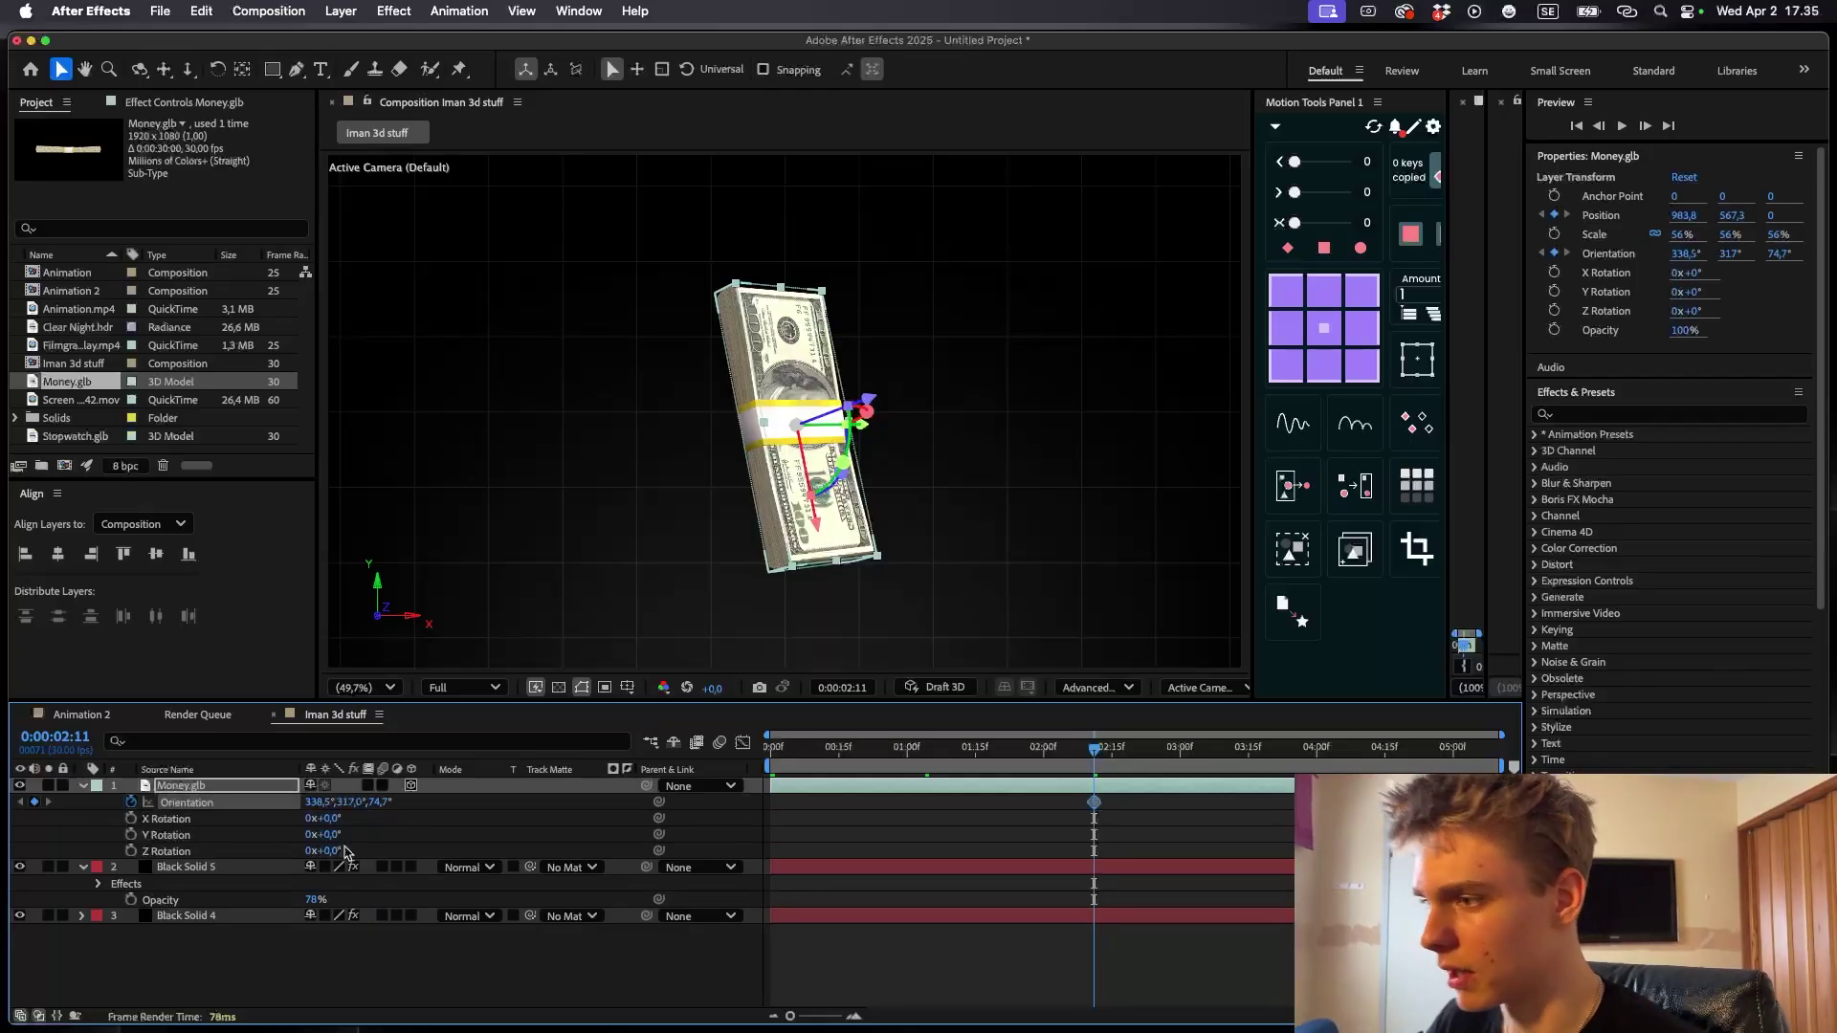
{"action": "key", "text": "u"}
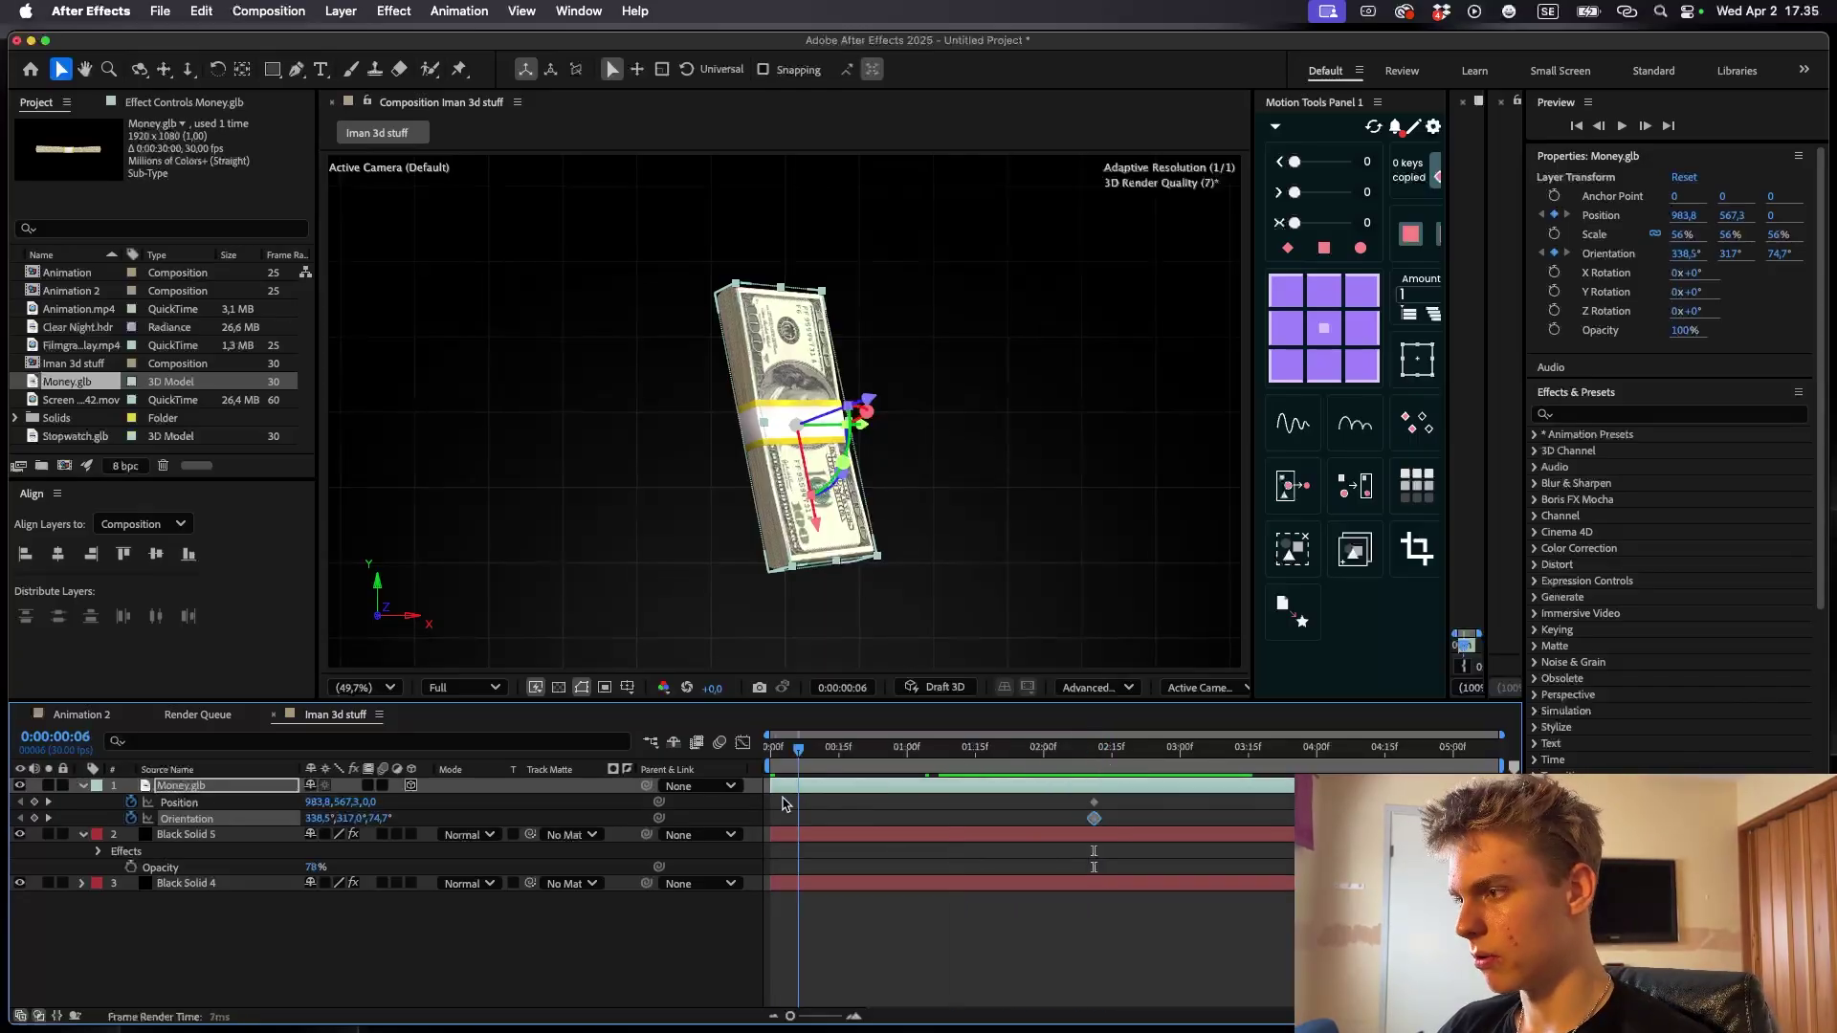
- At the first frame, push the money stack back to a Z position of about 1671
{"action": "key", "text": "Home"}
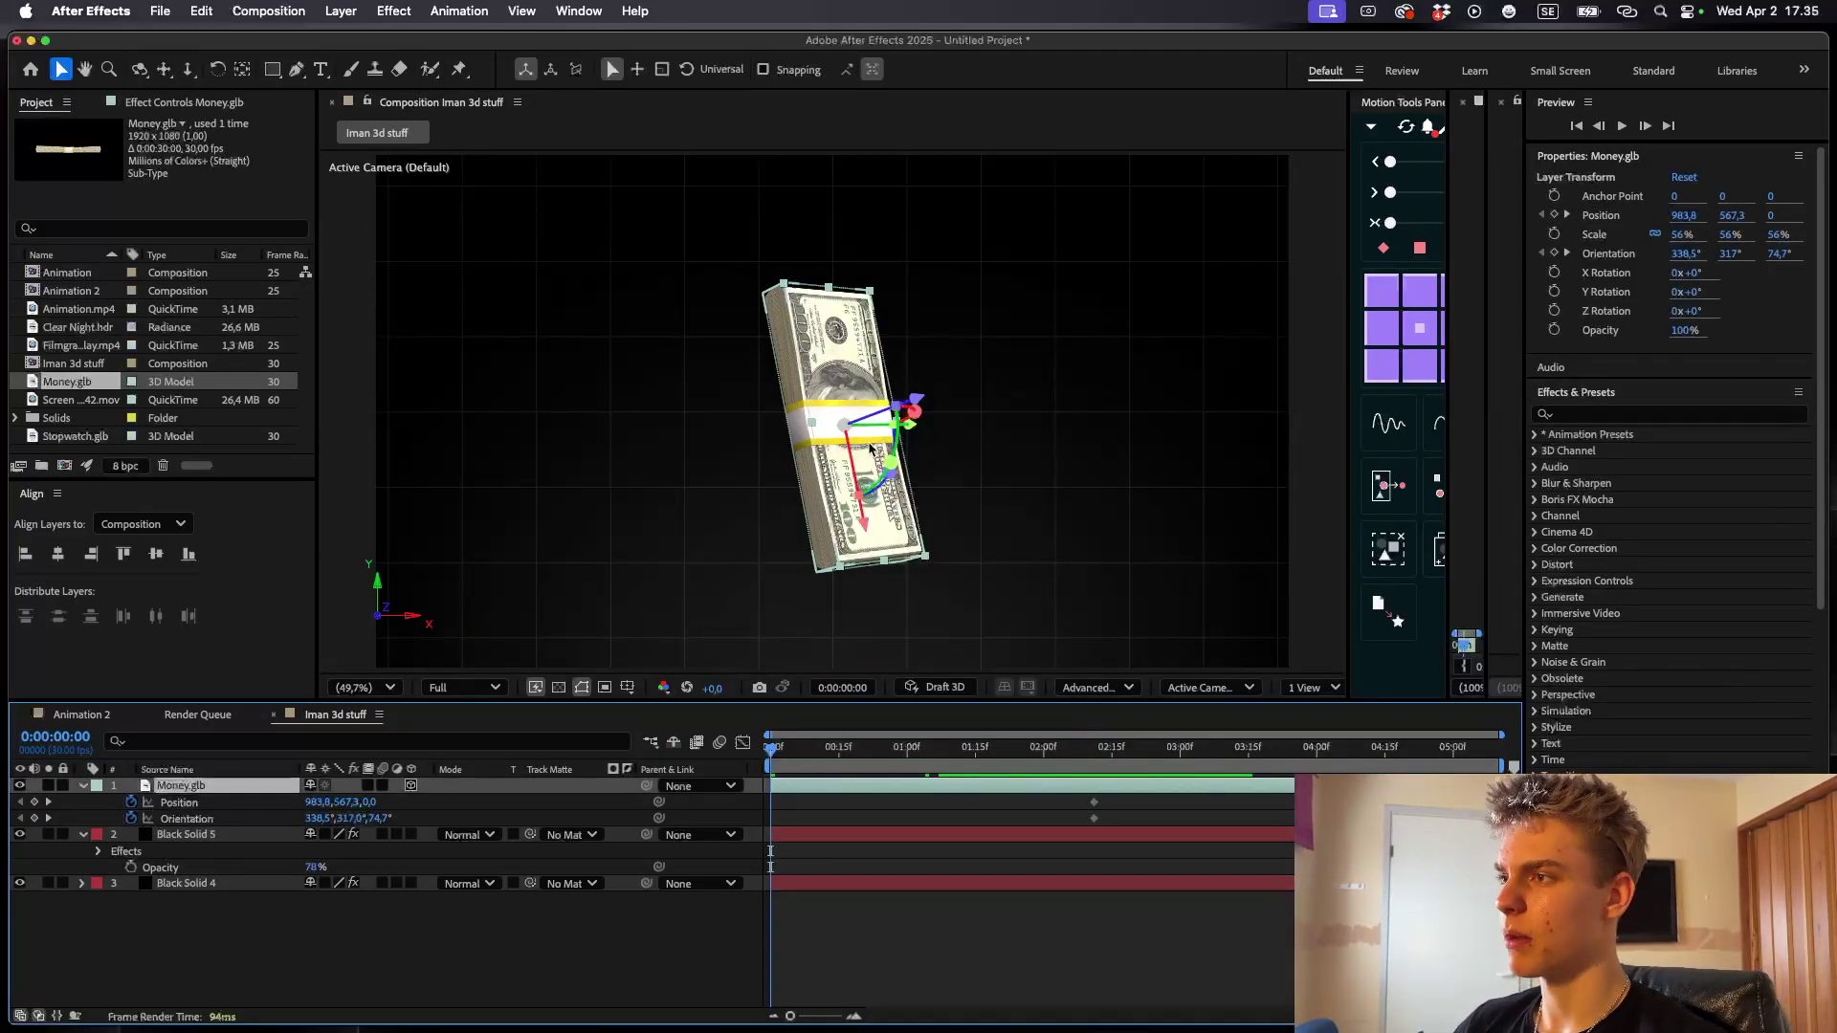
{"action": "left_click_drag", "start_coordinate": [916, 410], "coordinate": [985, 794]}
{"action": "key", "text": "super+z"}
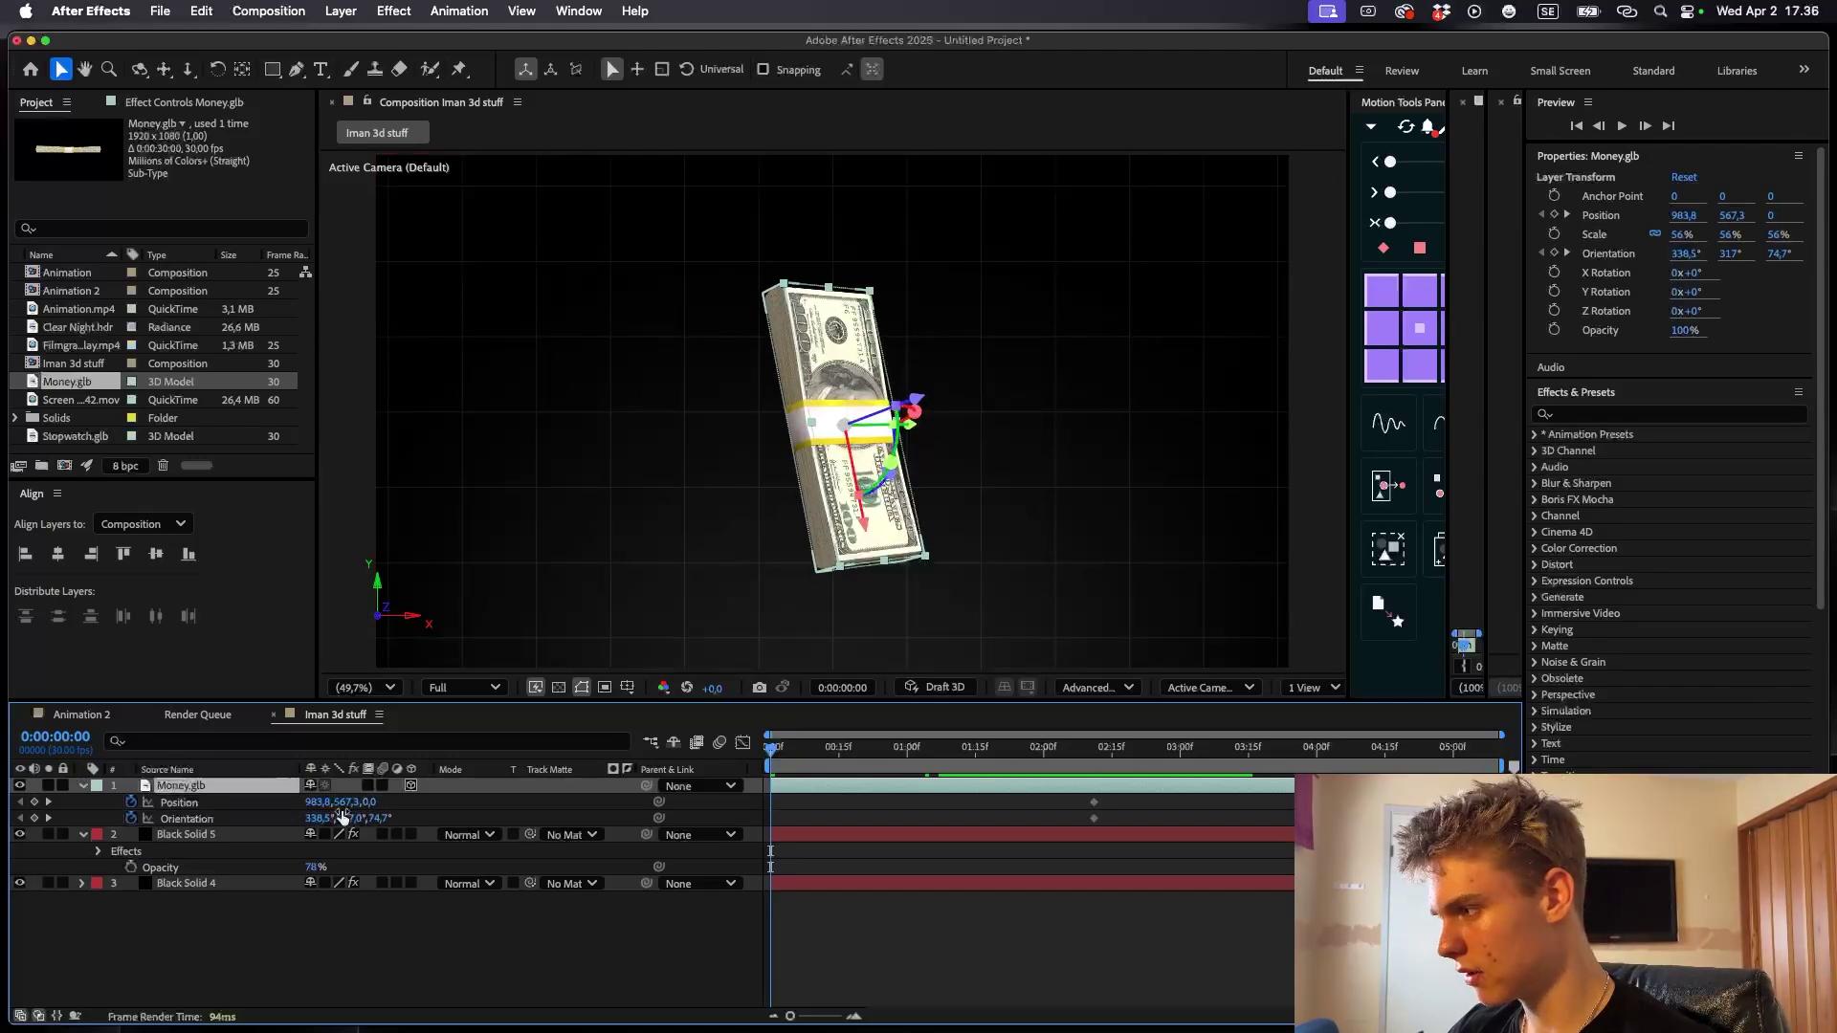
{"action": "left_click_drag", "start_coordinate": [366, 802], "coordinate": [518, 784]}
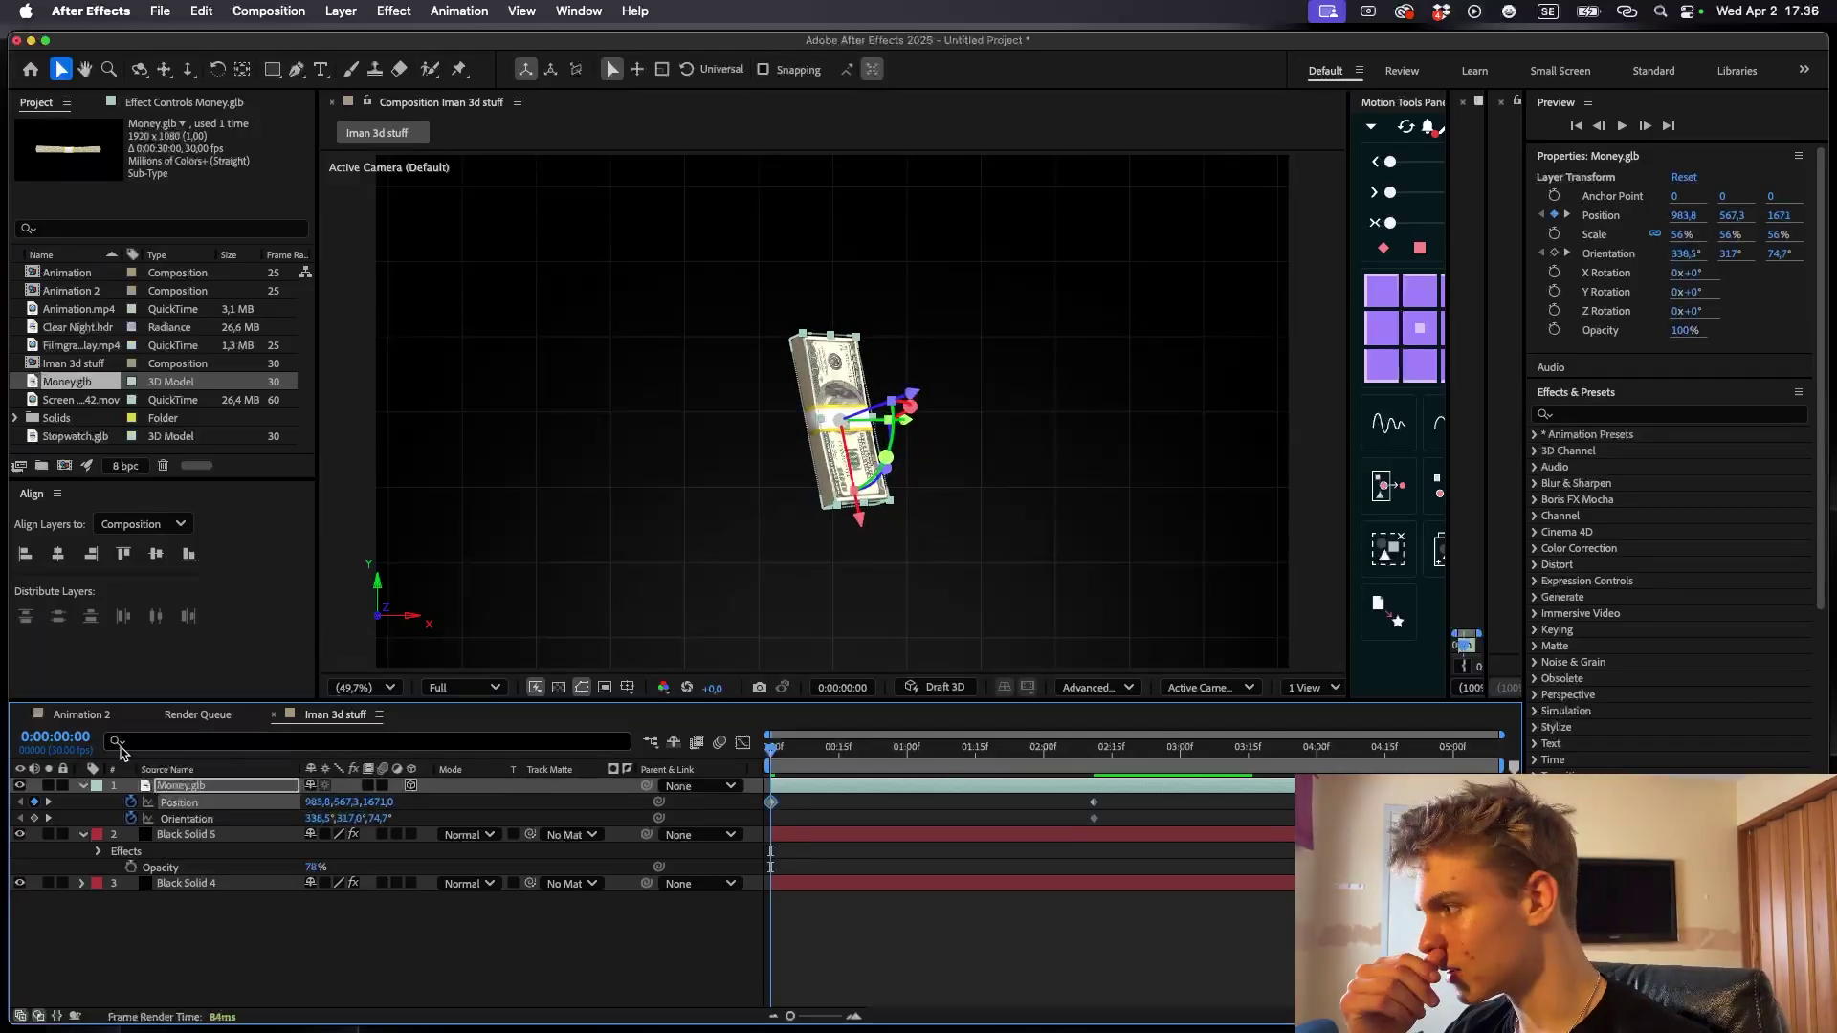
- Turn the money stack to an orientation of about 338.5°, 177°, 100.7° at the first frame and preview the spin
{"action": "left_click", "coordinate": [220, 785]}
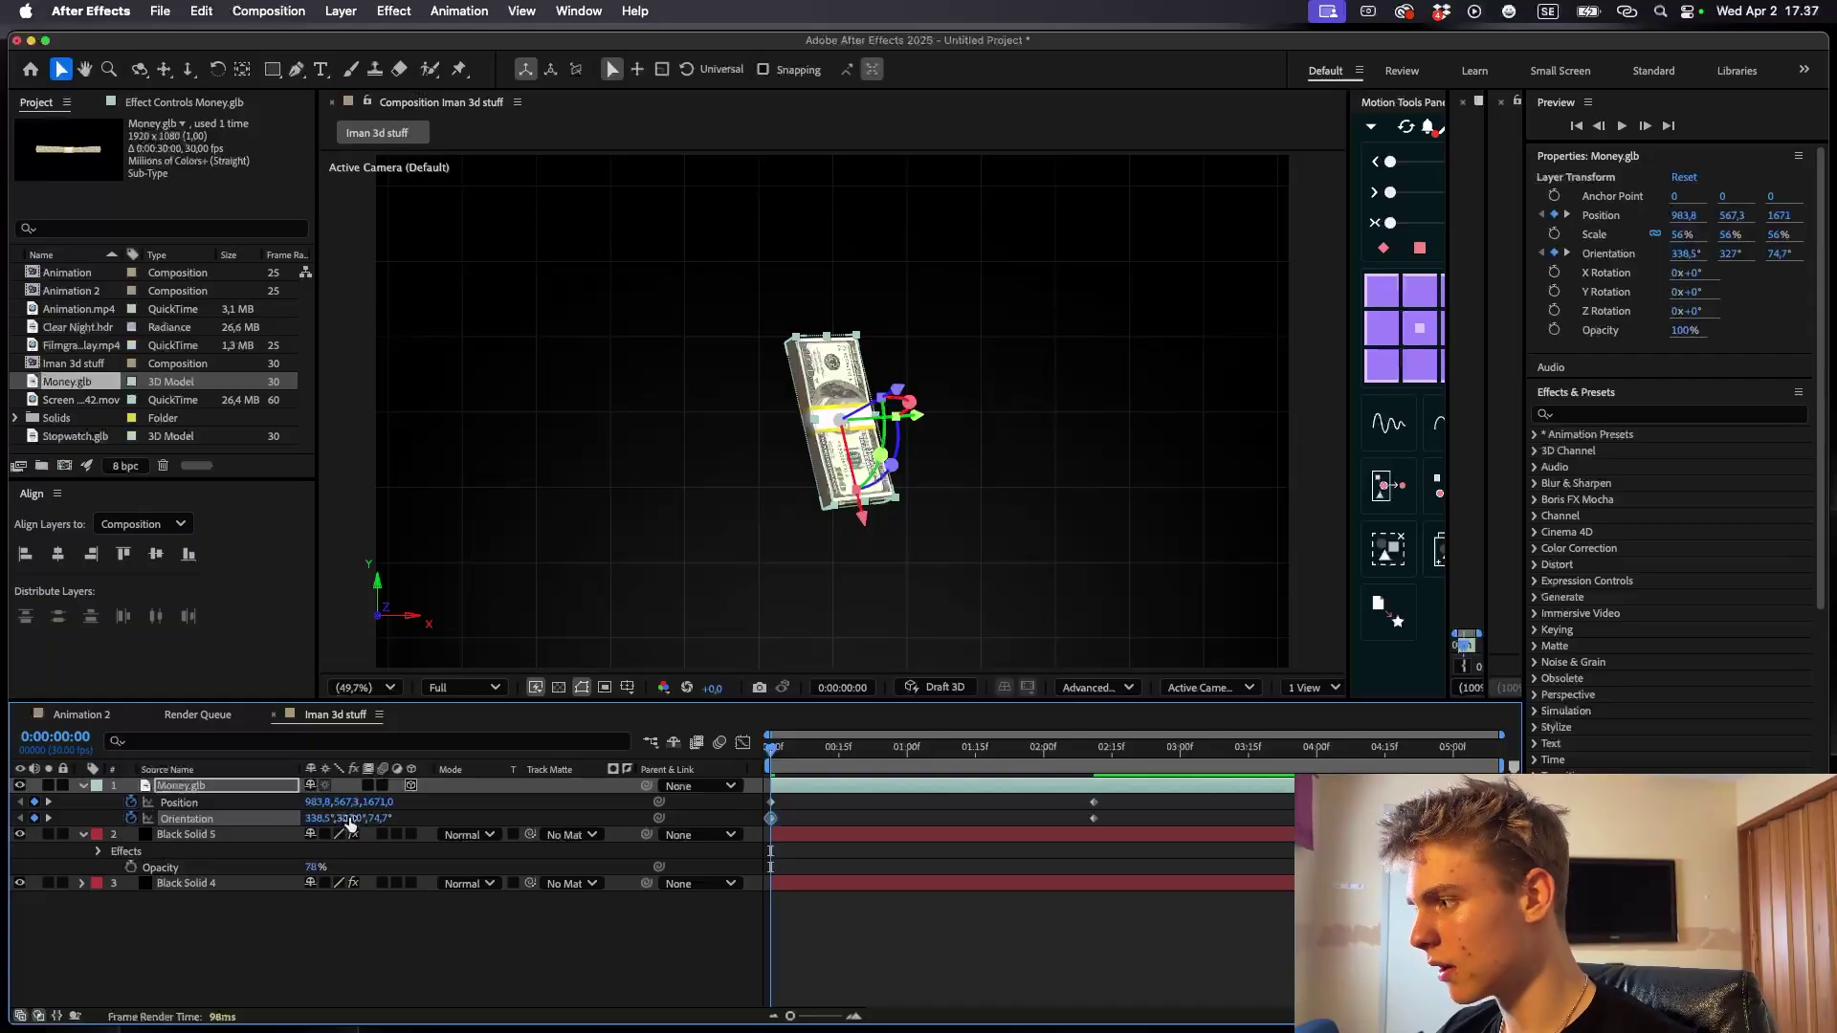
{"action": "left_click_drag", "start_coordinate": [346, 817], "coordinate": [209, 816]}
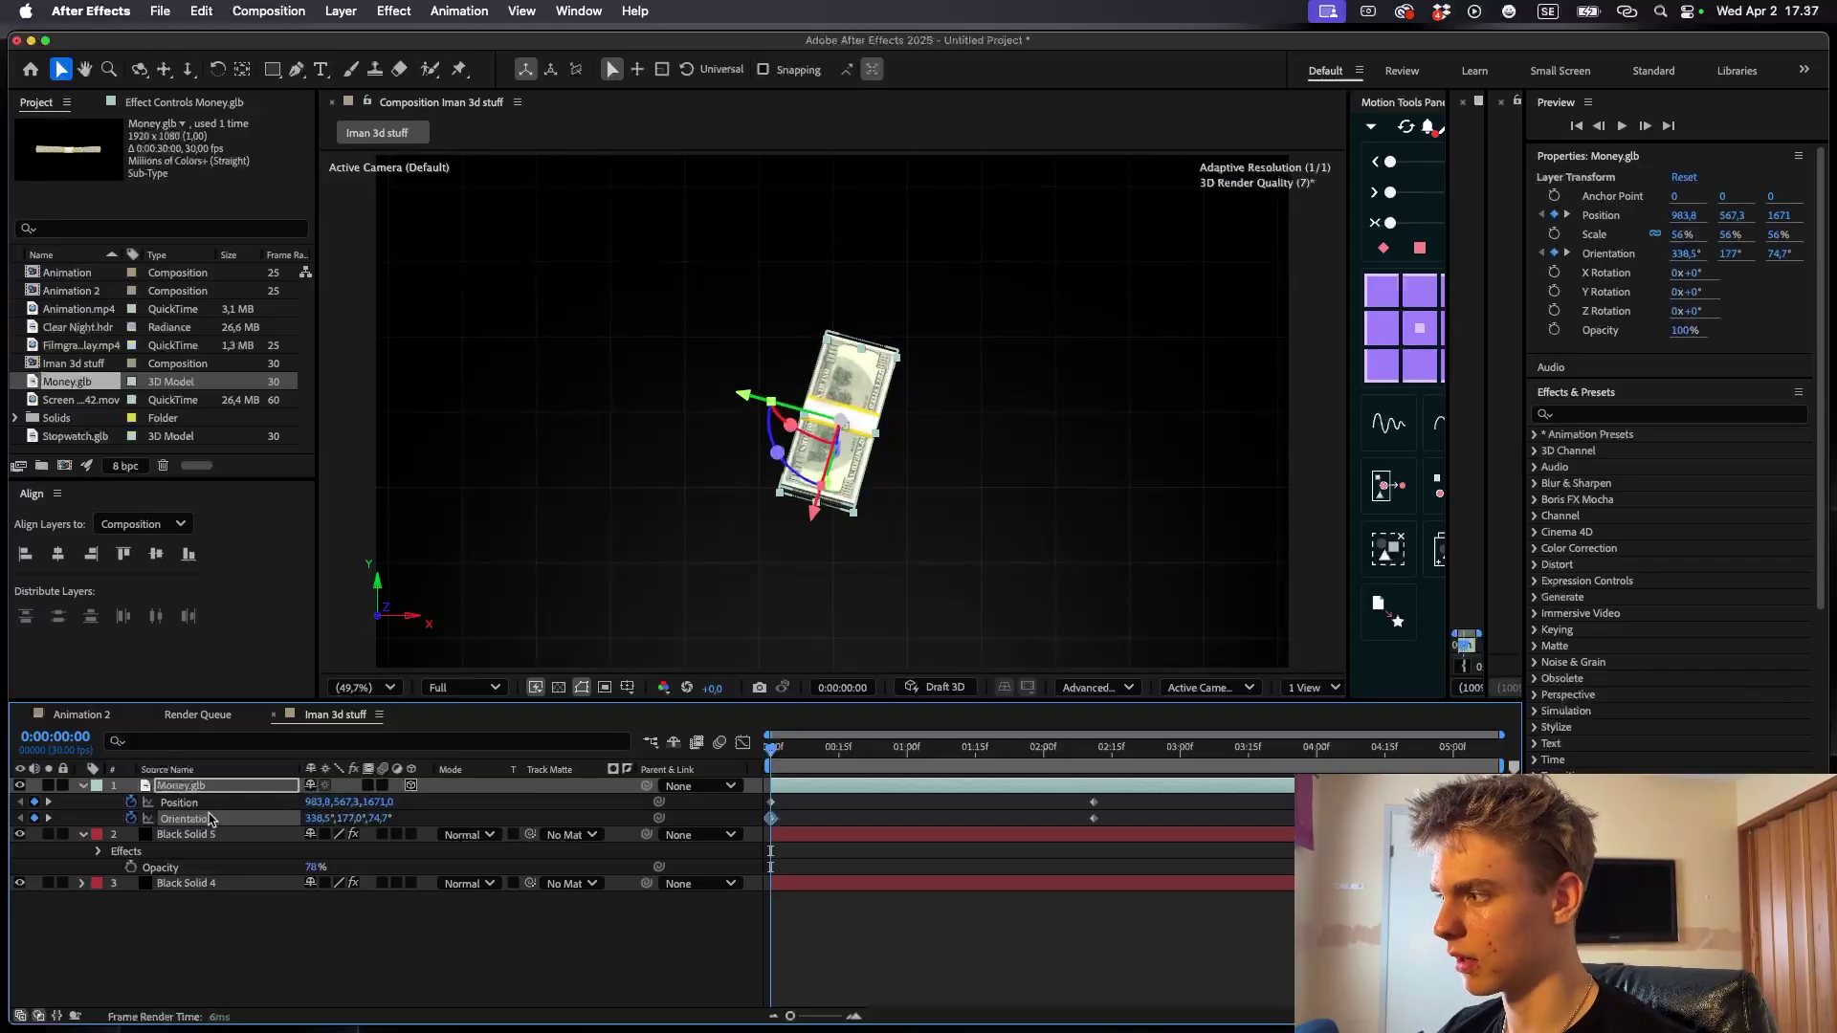
{"action": "left_click_drag", "start_coordinate": [378, 818], "coordinate": [408, 812]}
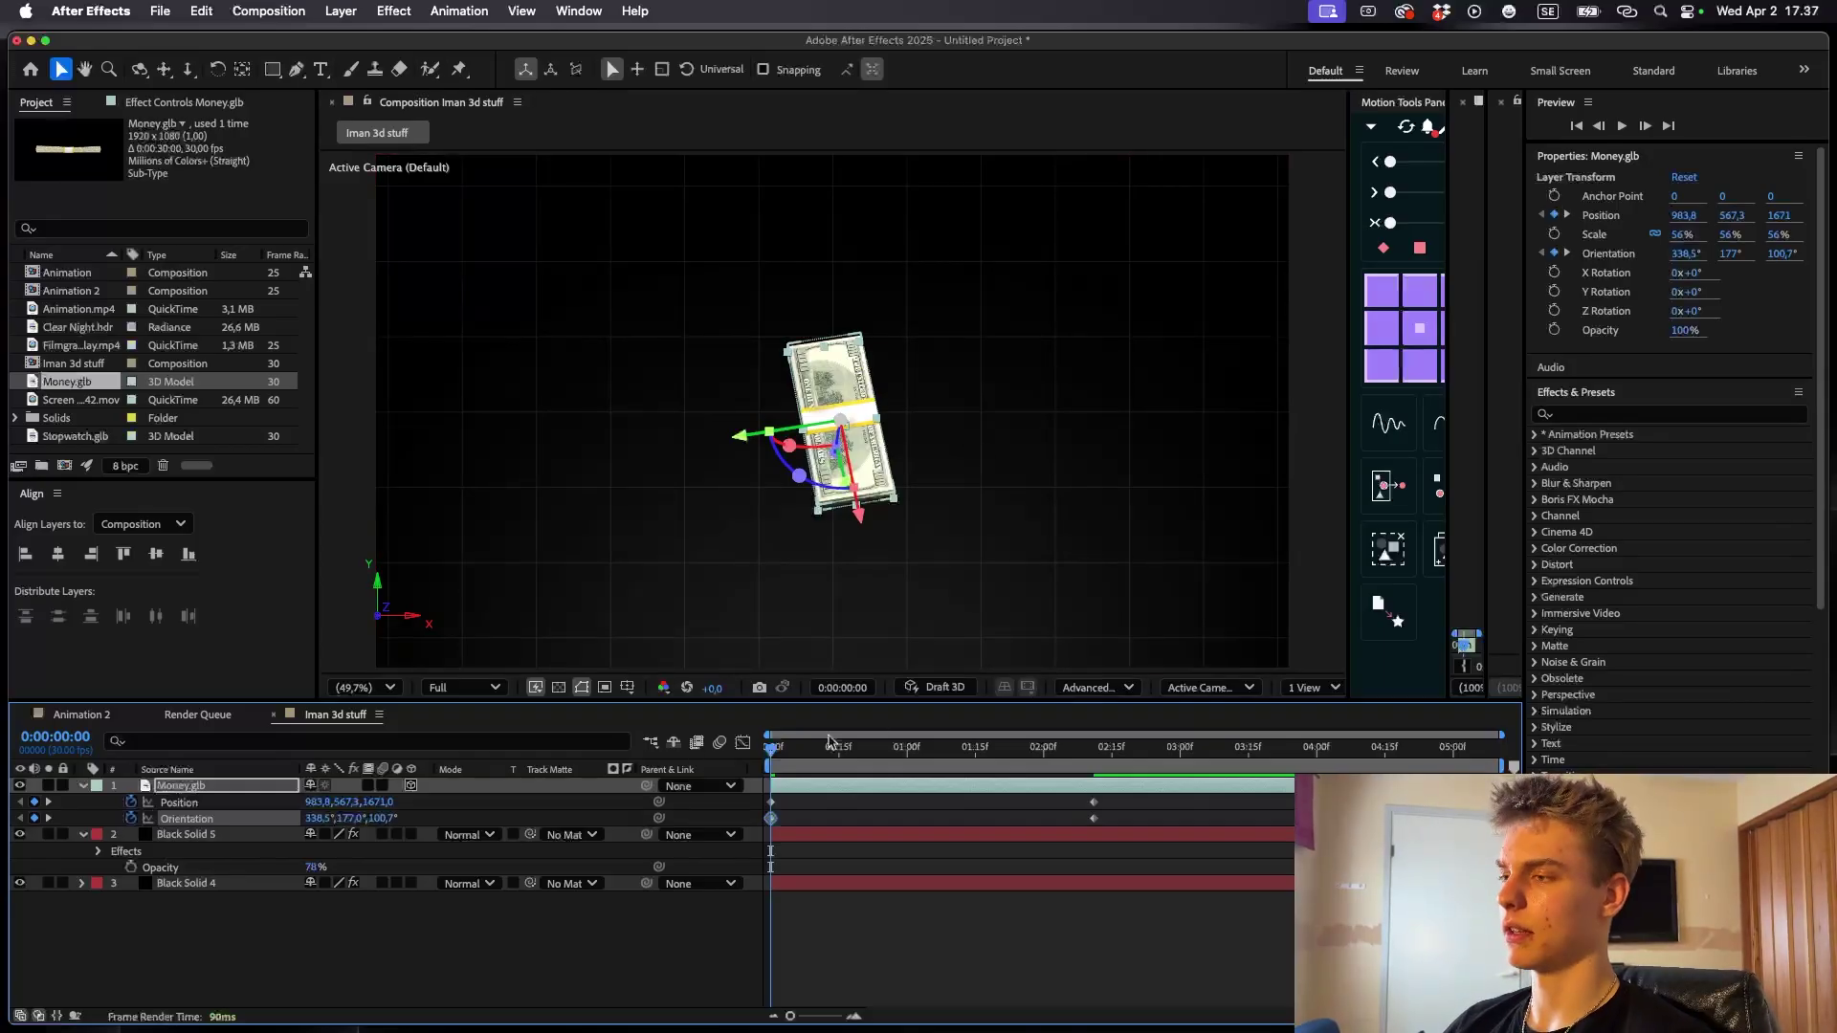
{"action": "key", "text": "space"}
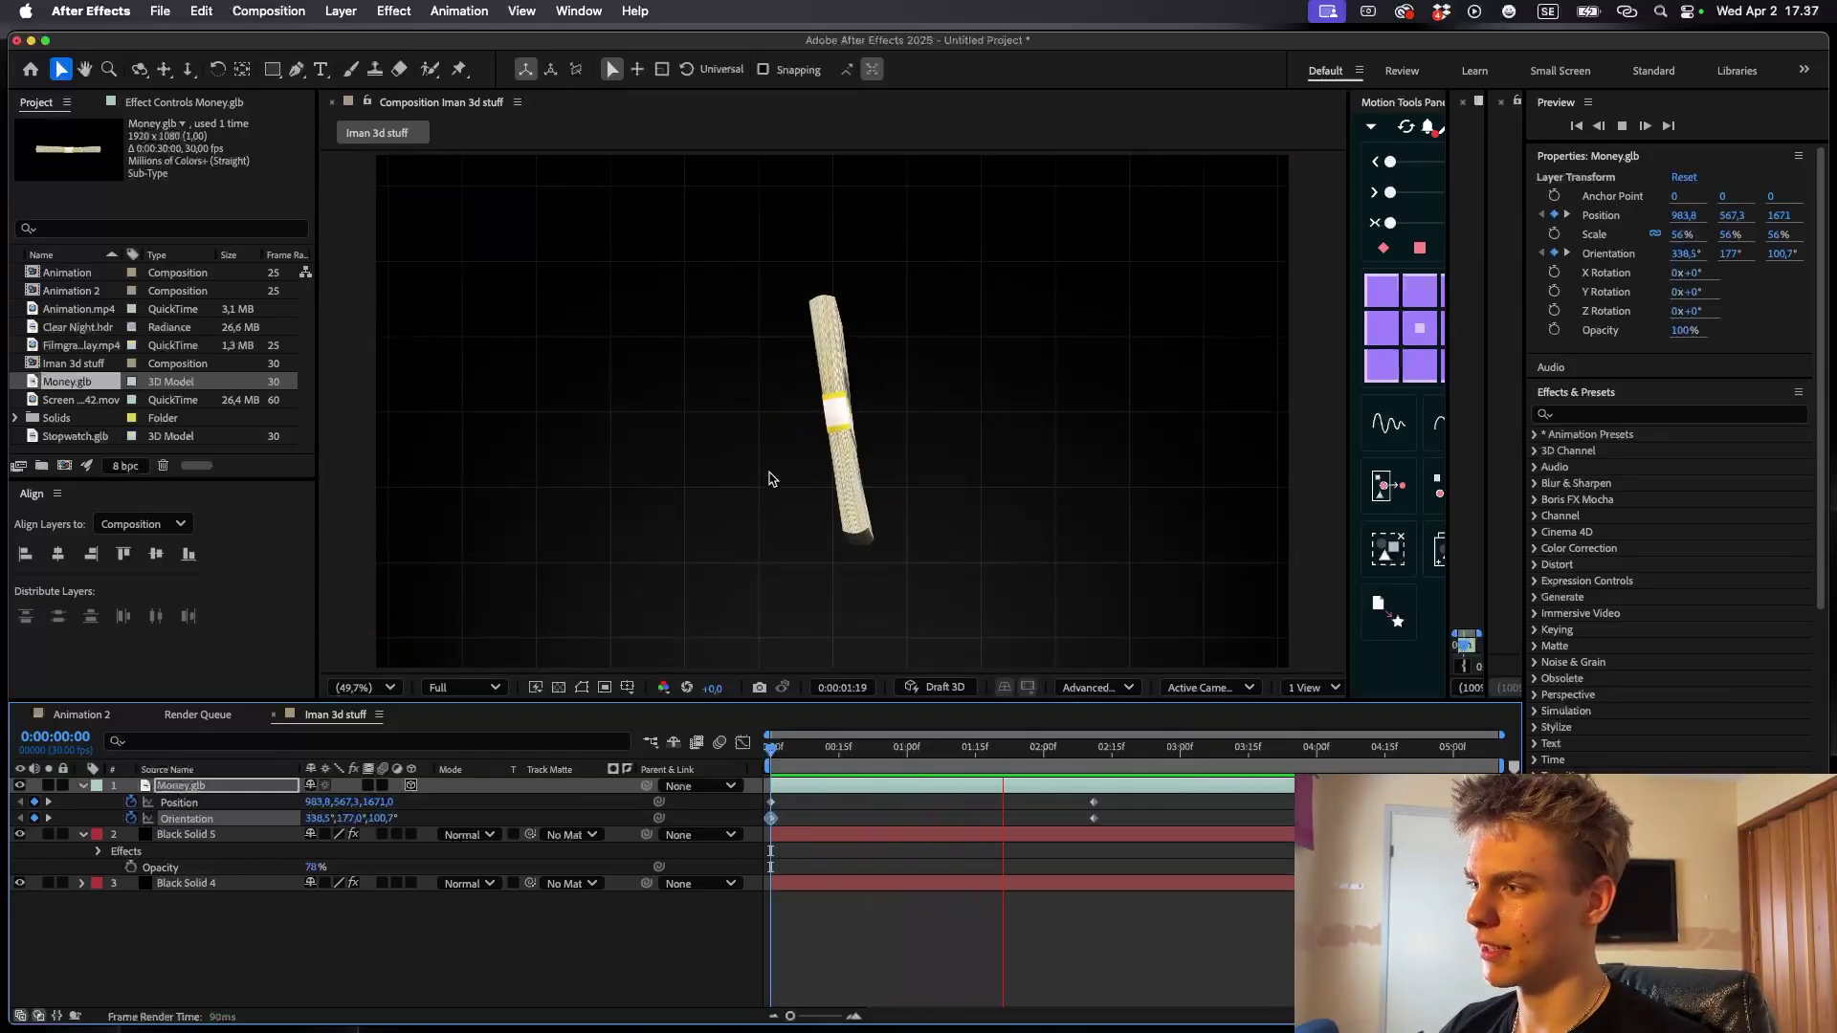
{"action": "key", "text": "space"}
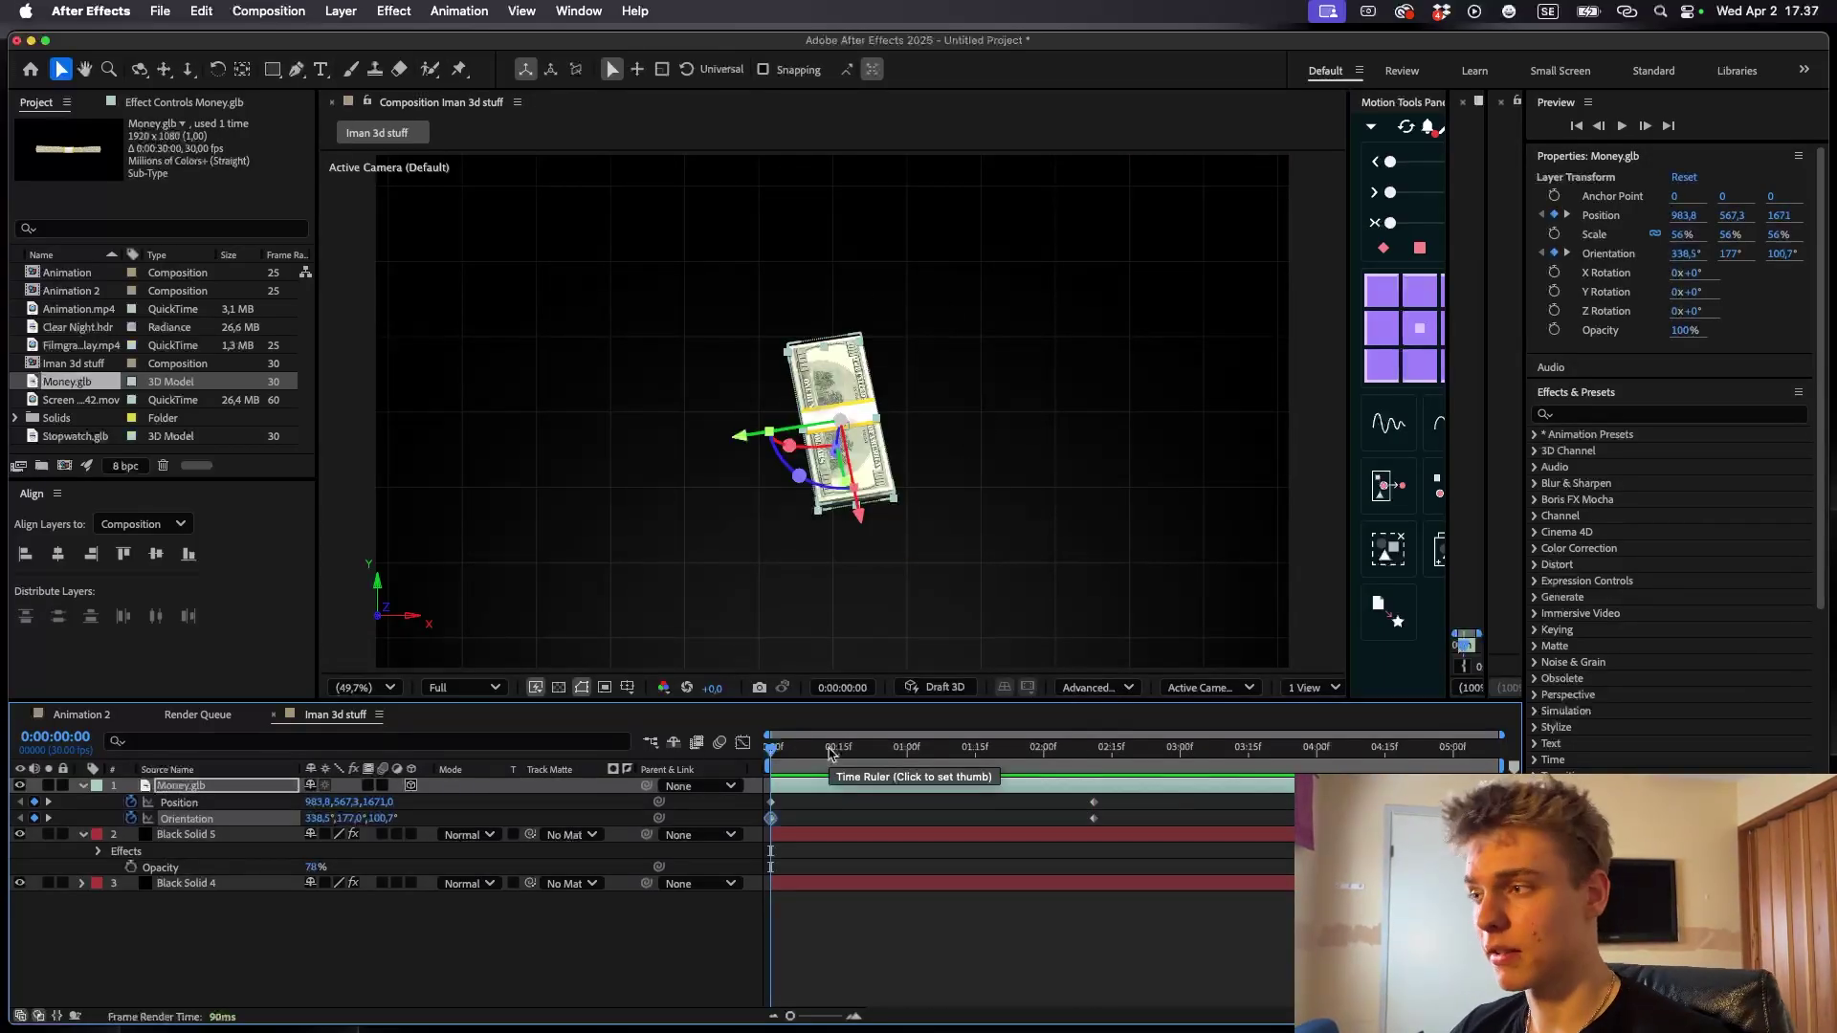
- Easy-ease all Position and Orientation keyframes of the money stack, shape their speed curve into a steep central peak, and preview it
{"action": "left_click_drag", "start_coordinate": [1127, 827], "coordinate": [749, 801]}
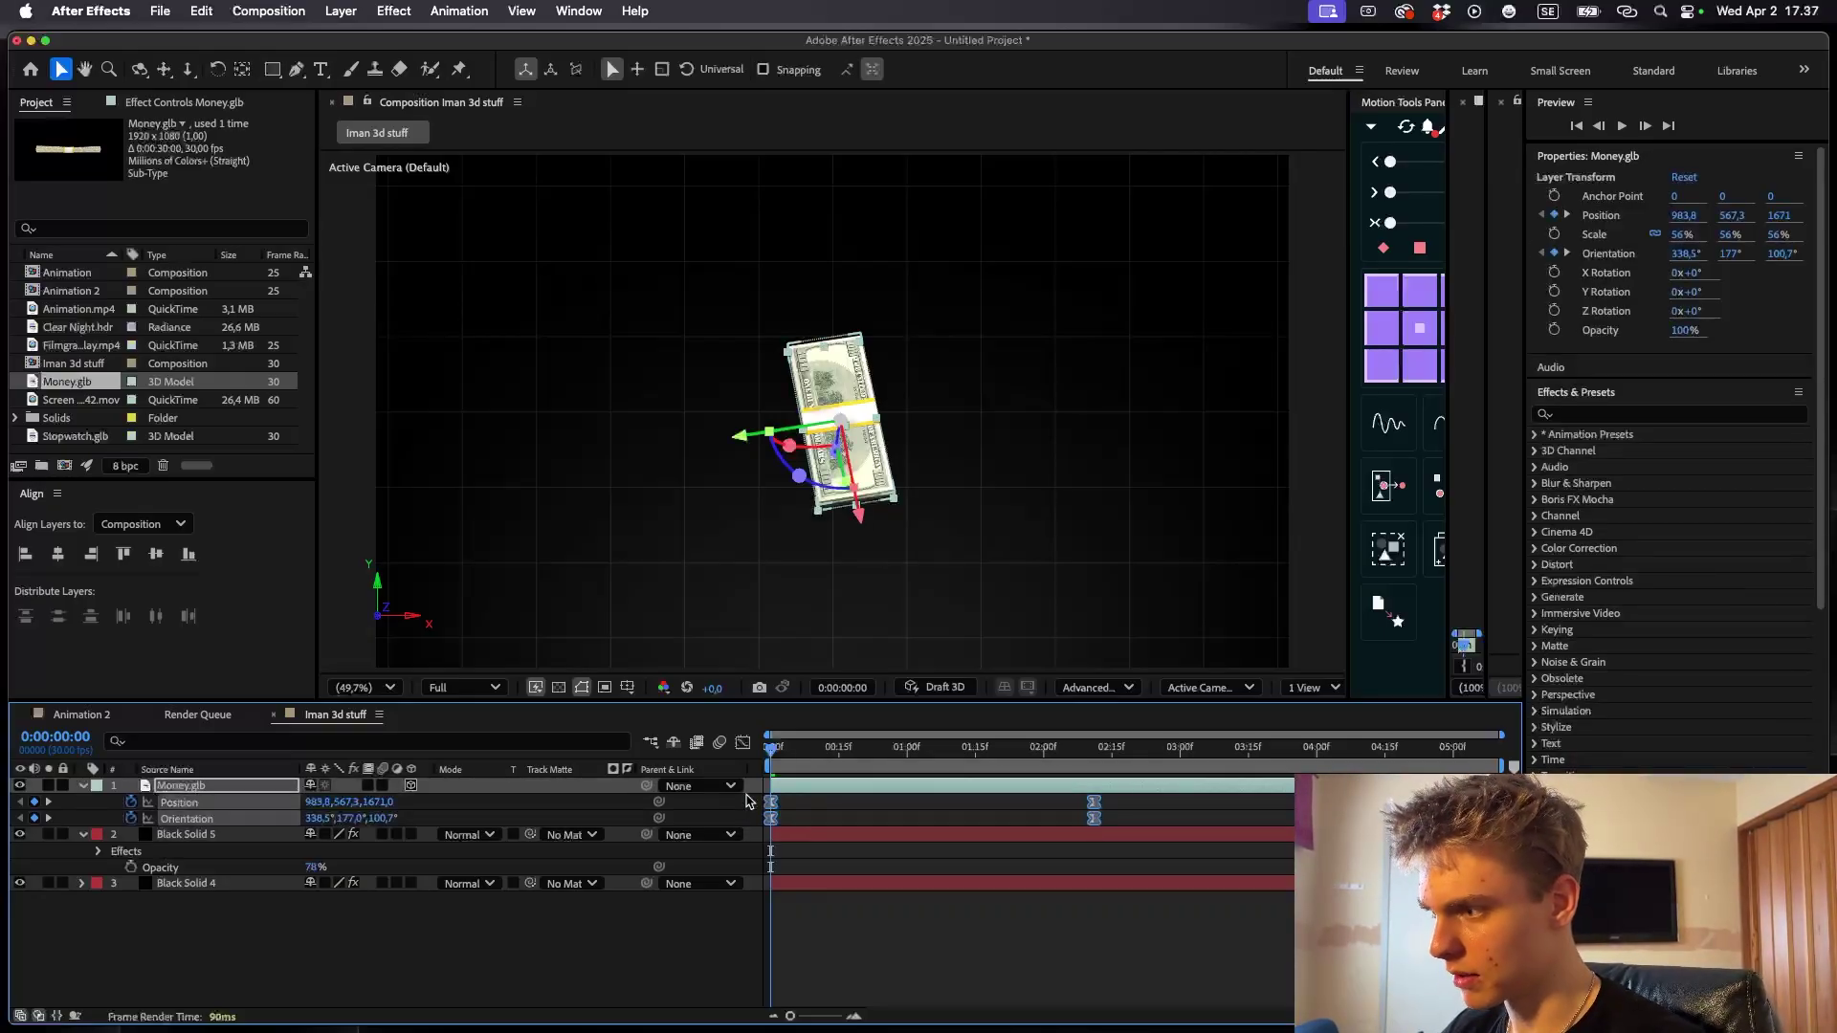
{"action": "left_click", "coordinate": [743, 742]}
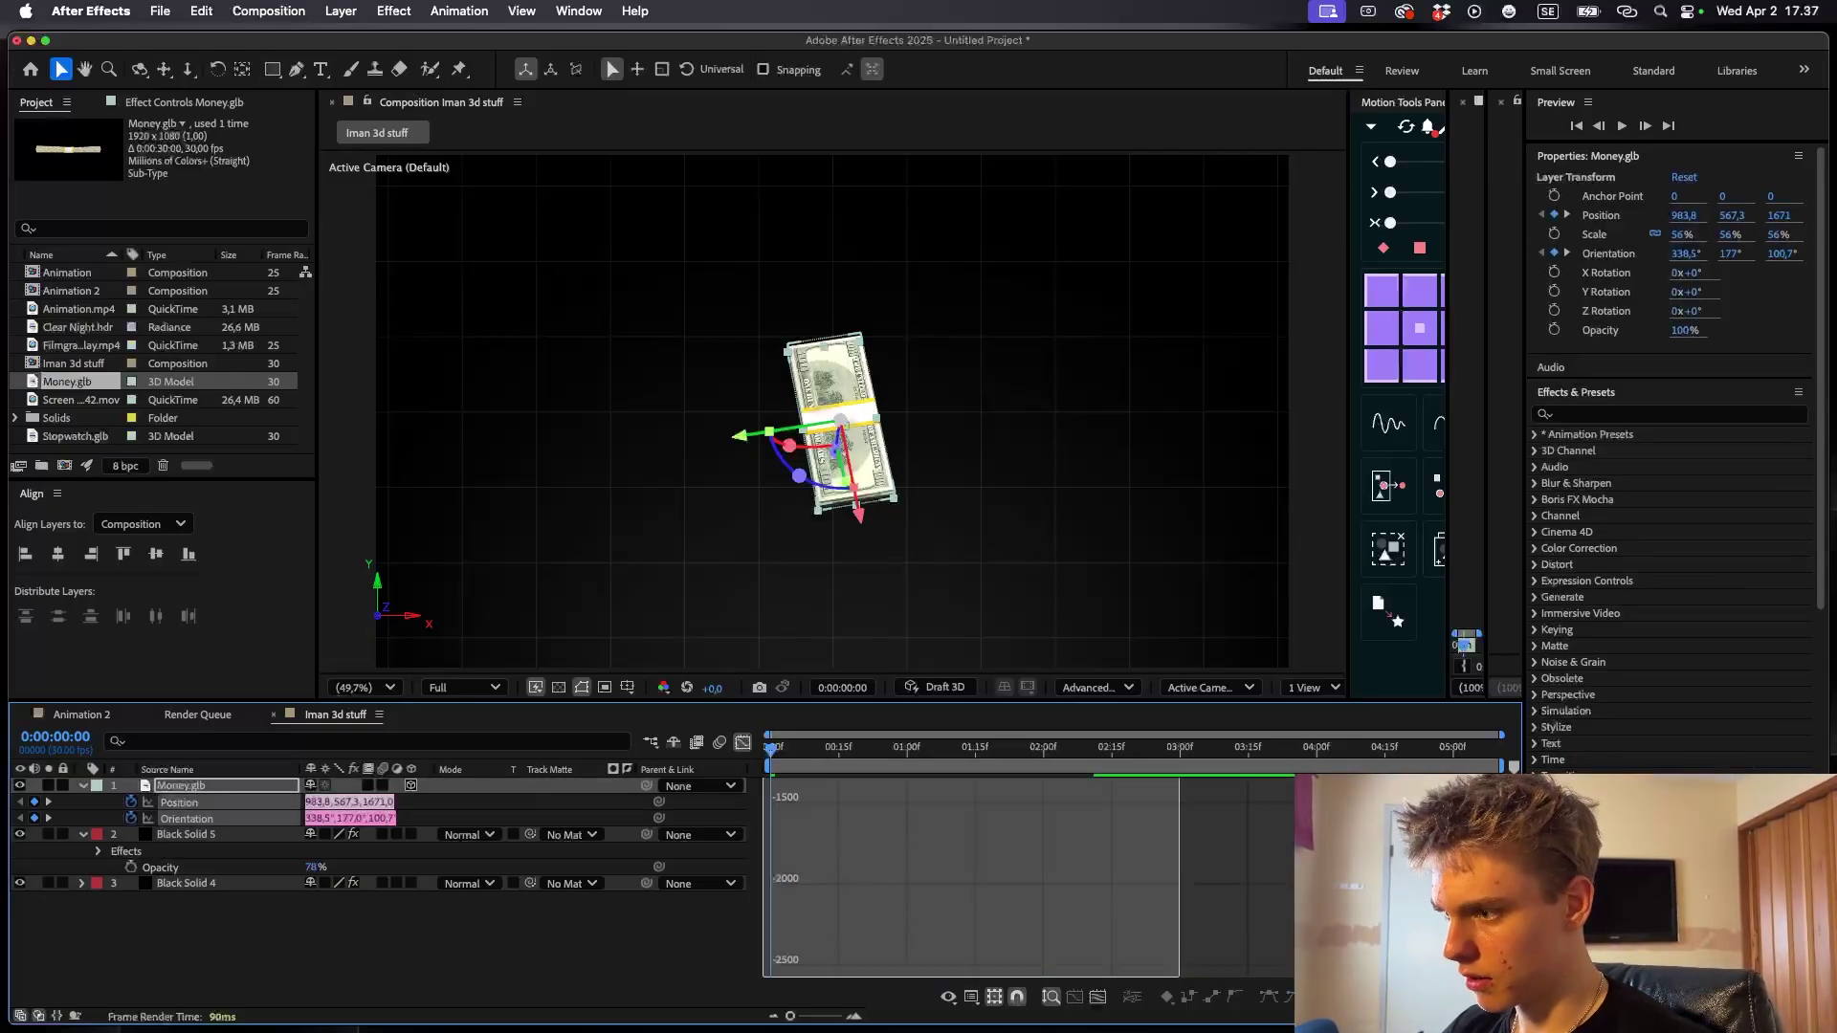
{"action": "left_click", "coordinate": [839, 960]}
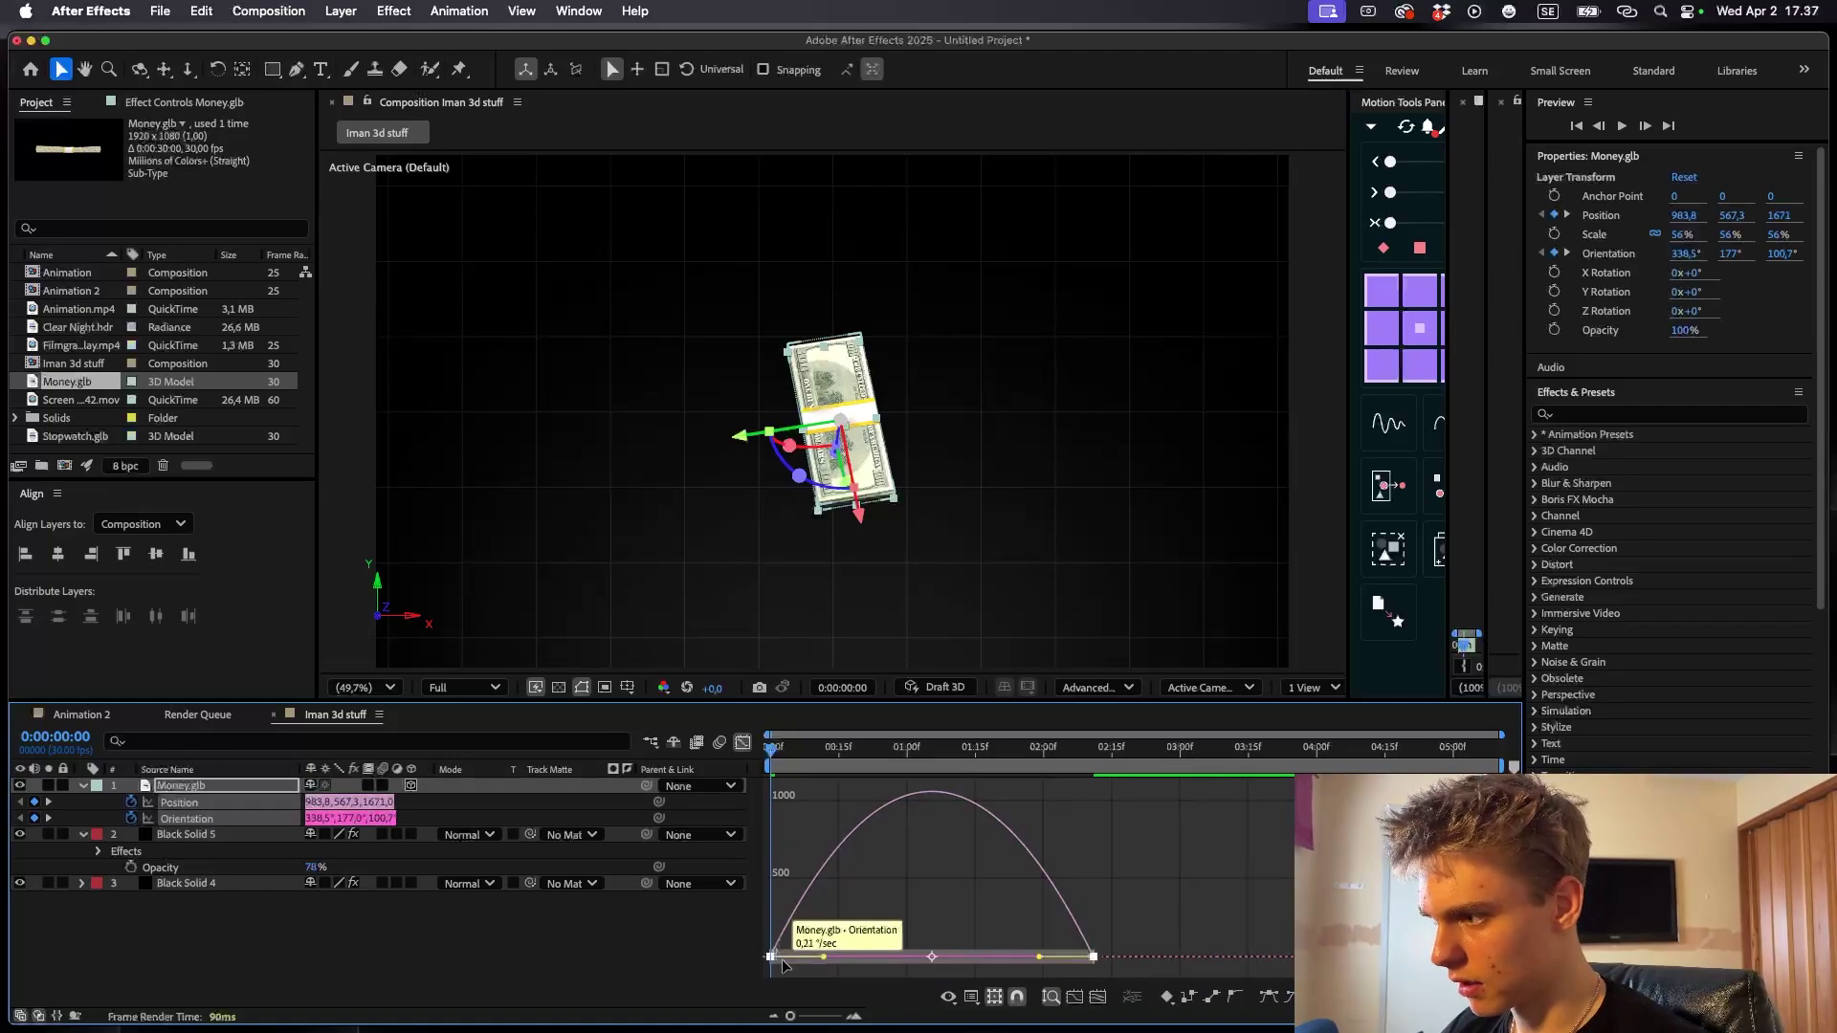
{"action": "left_click_drag", "start_coordinate": [824, 957], "coordinate": [907, 957]}
{"action": "left_click_drag", "start_coordinate": [1039, 957], "coordinate": [961, 960]}
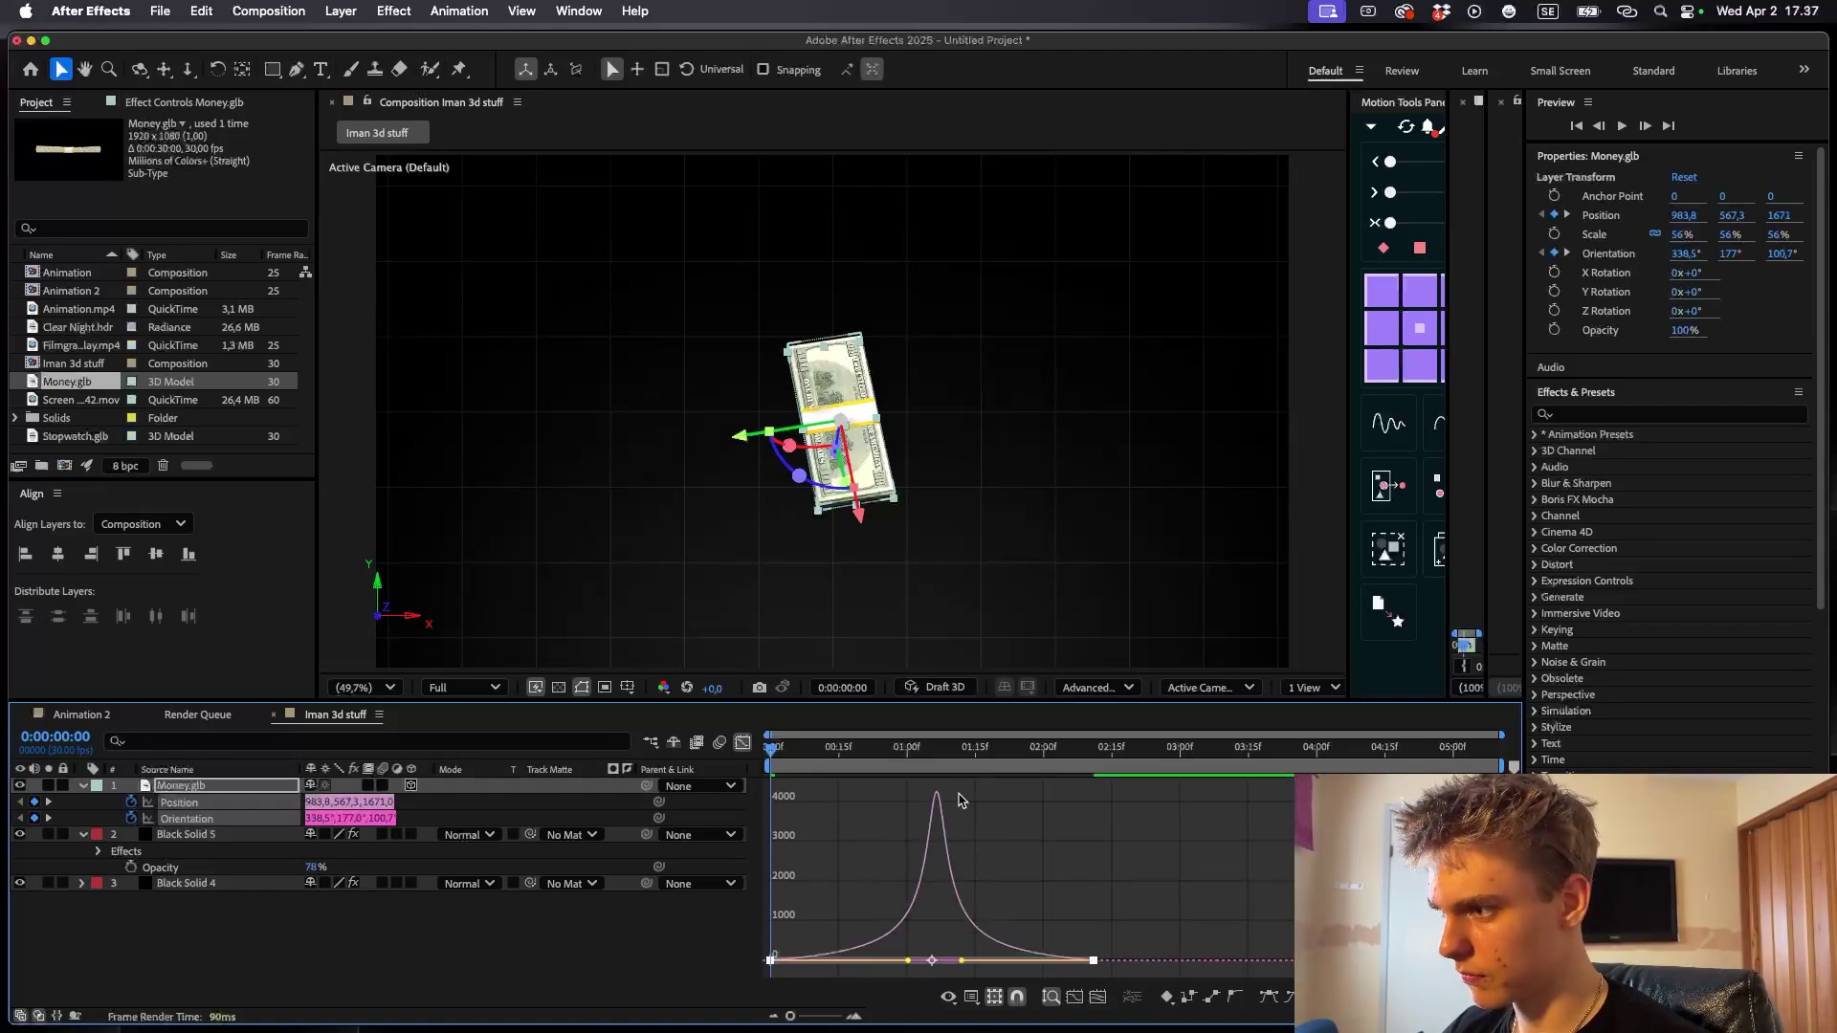
{"action": "left_click", "coordinate": [742, 743]}
{"action": "key", "text": "space"}
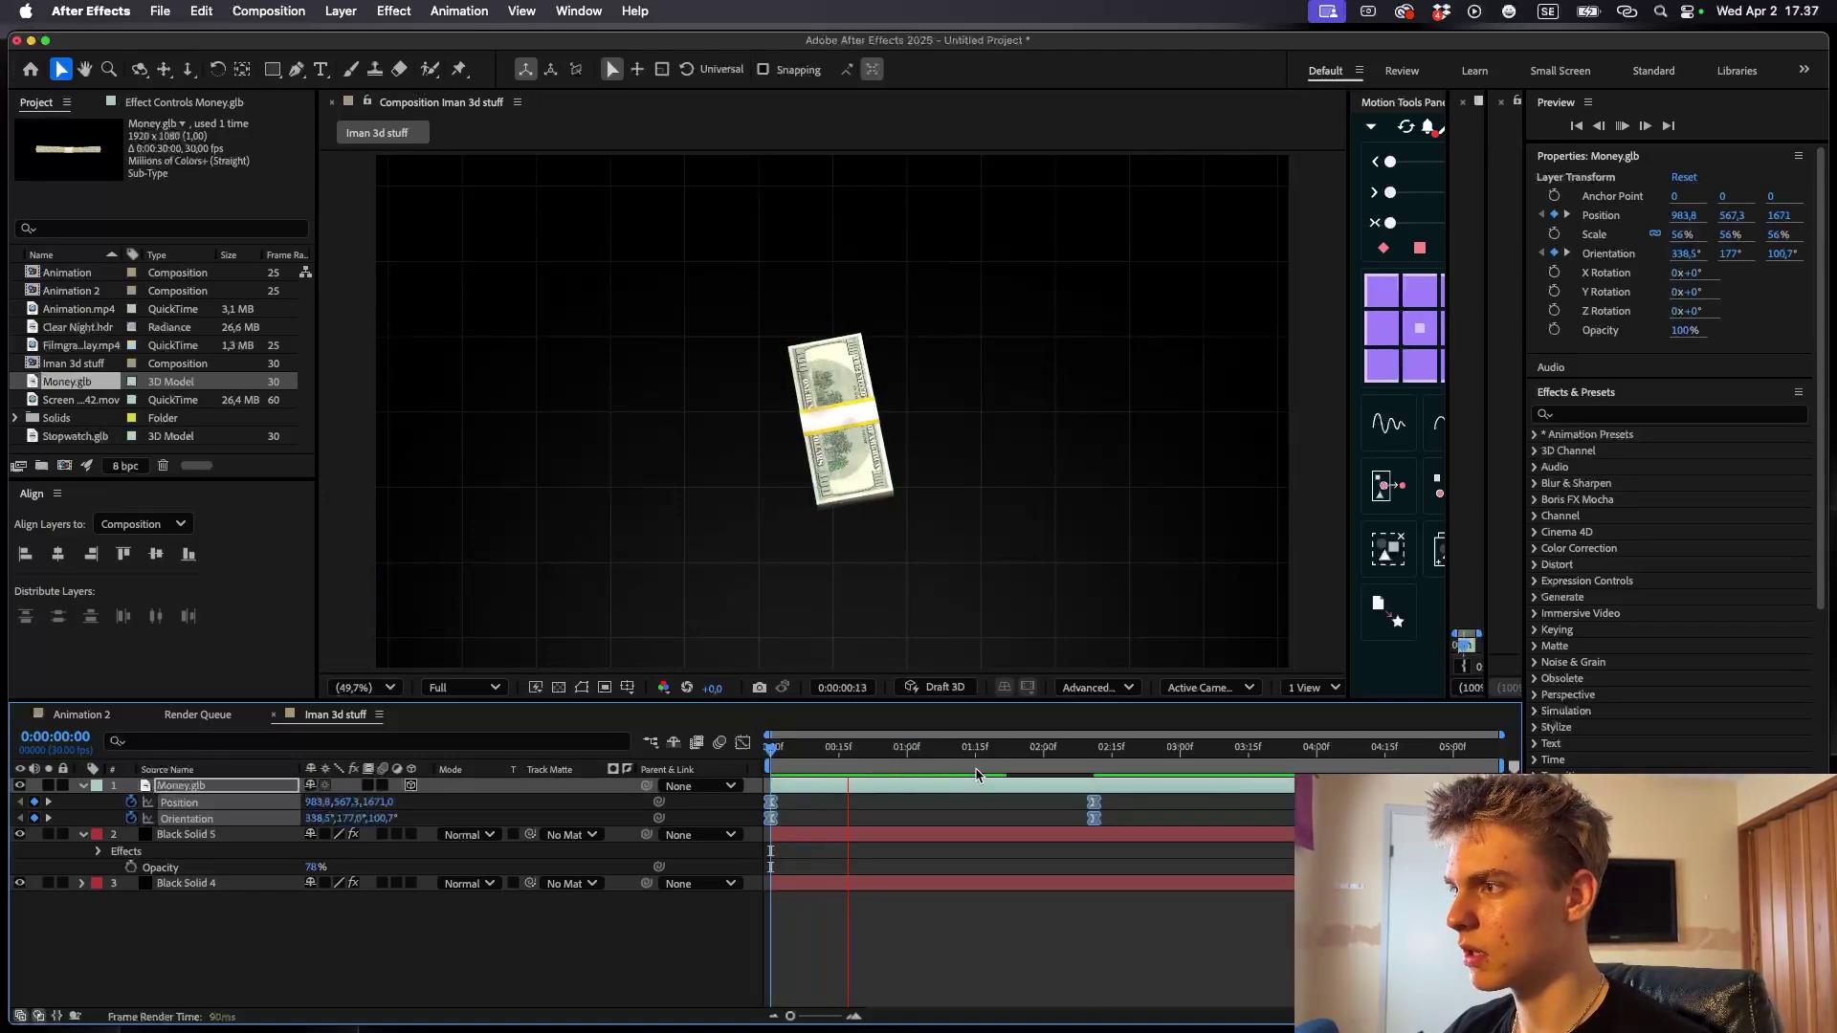
{"action": "key", "text": "space"}
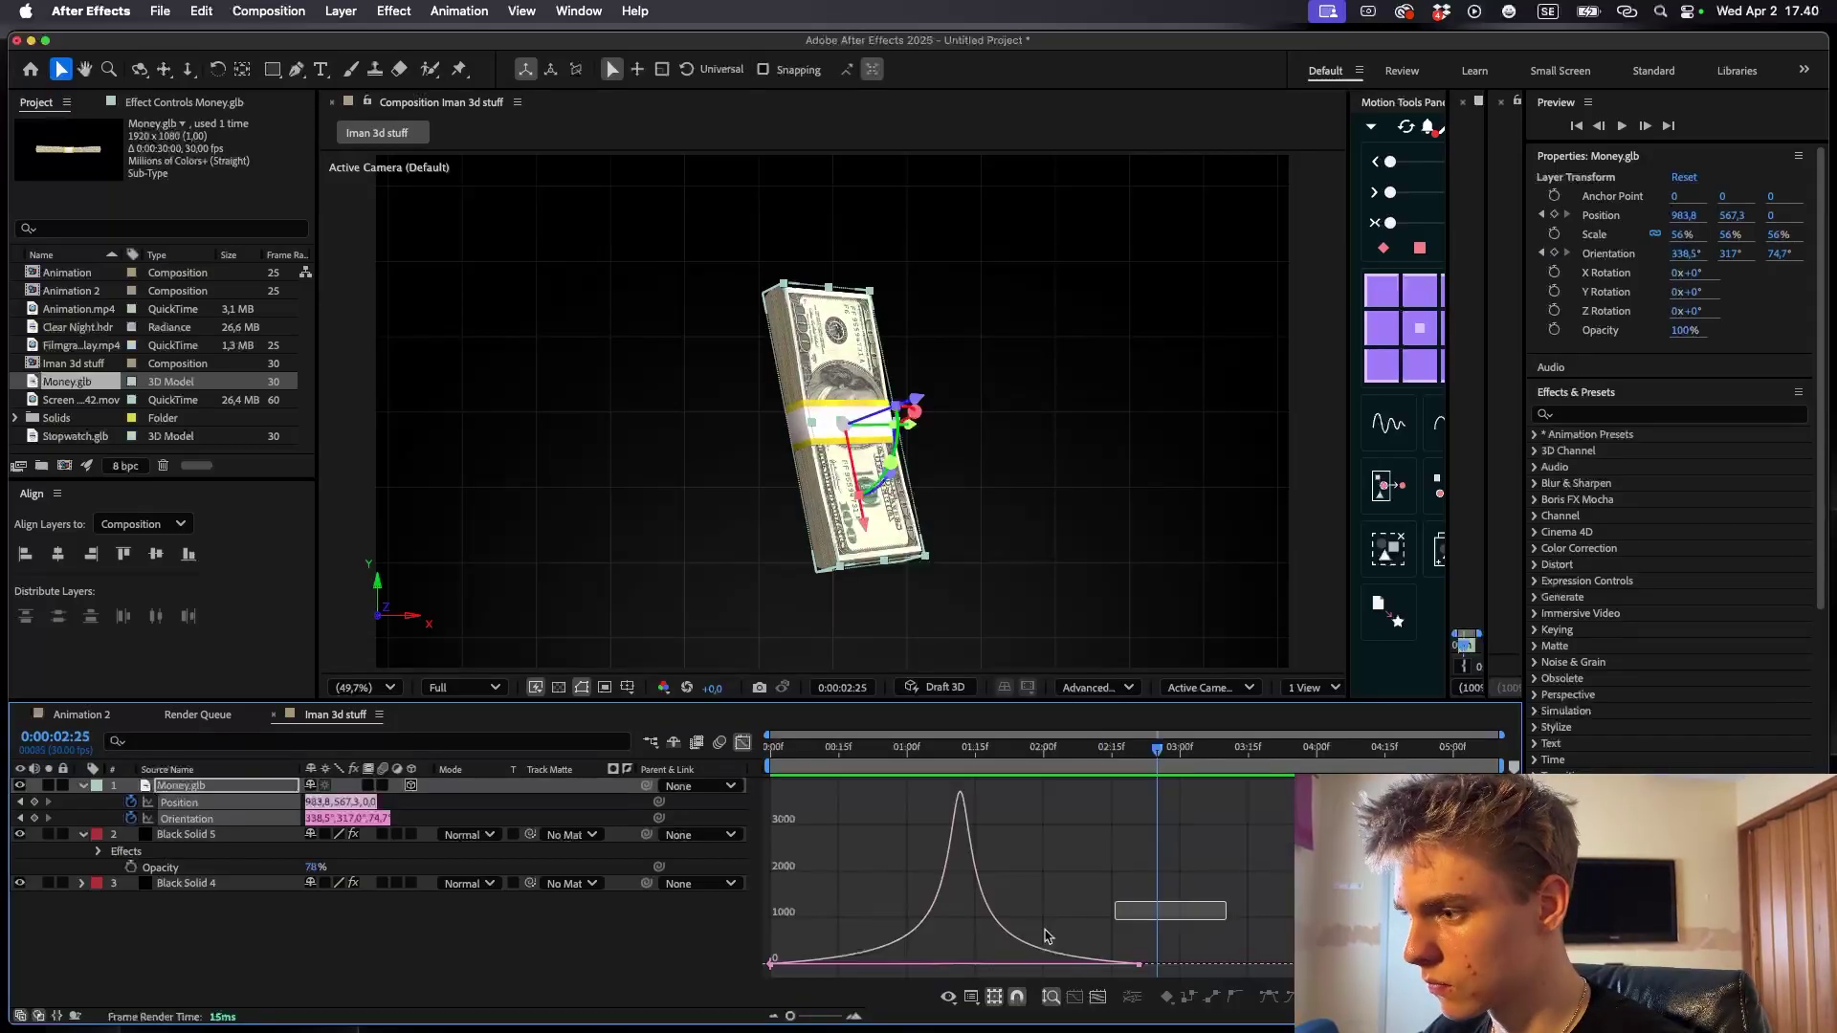
- Sharpen the central peak of the money stack's speed curve by extending the keyframe handles further inward, and preview the motion
{"action": "left_click", "coordinate": [1030, 935]}
{"action": "left_click_drag", "start_coordinate": [925, 958], "coordinate": [937, 960]}
{"action": "left_click", "coordinate": [742, 744]}
{"action": "key", "text": "Home"}
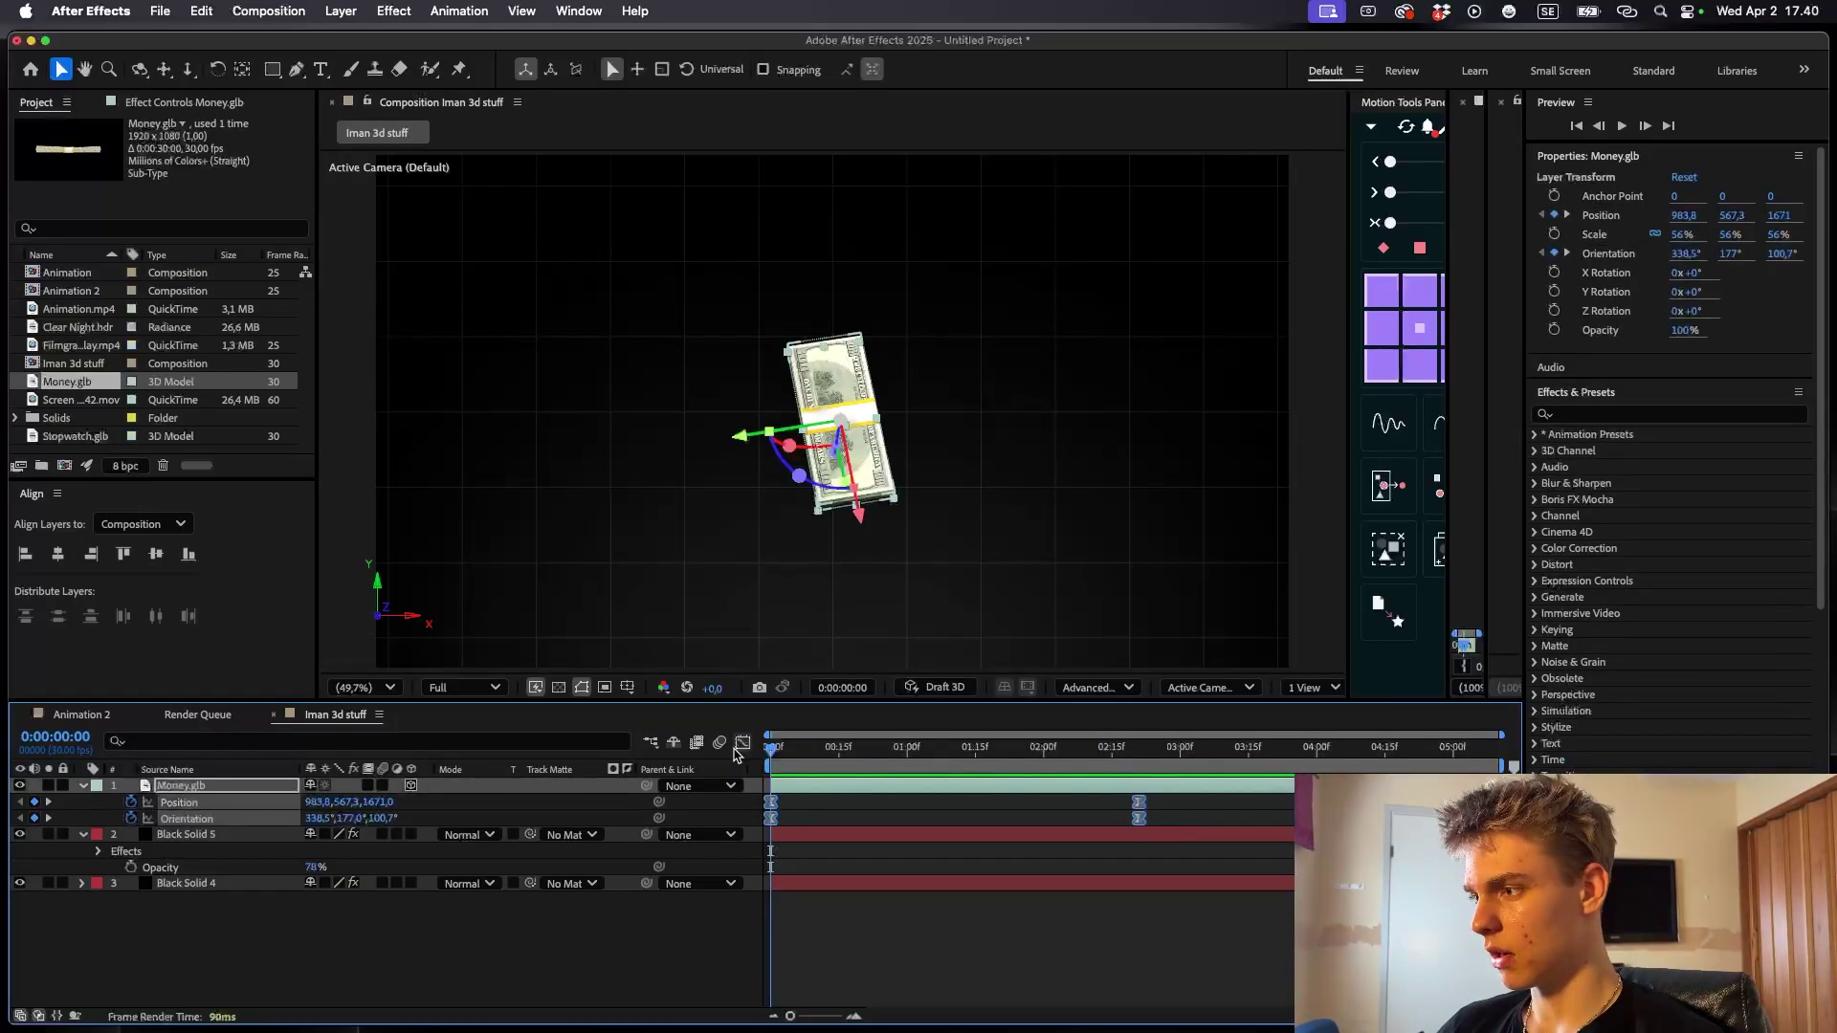
{"action": "left_click", "coordinate": [743, 743]}
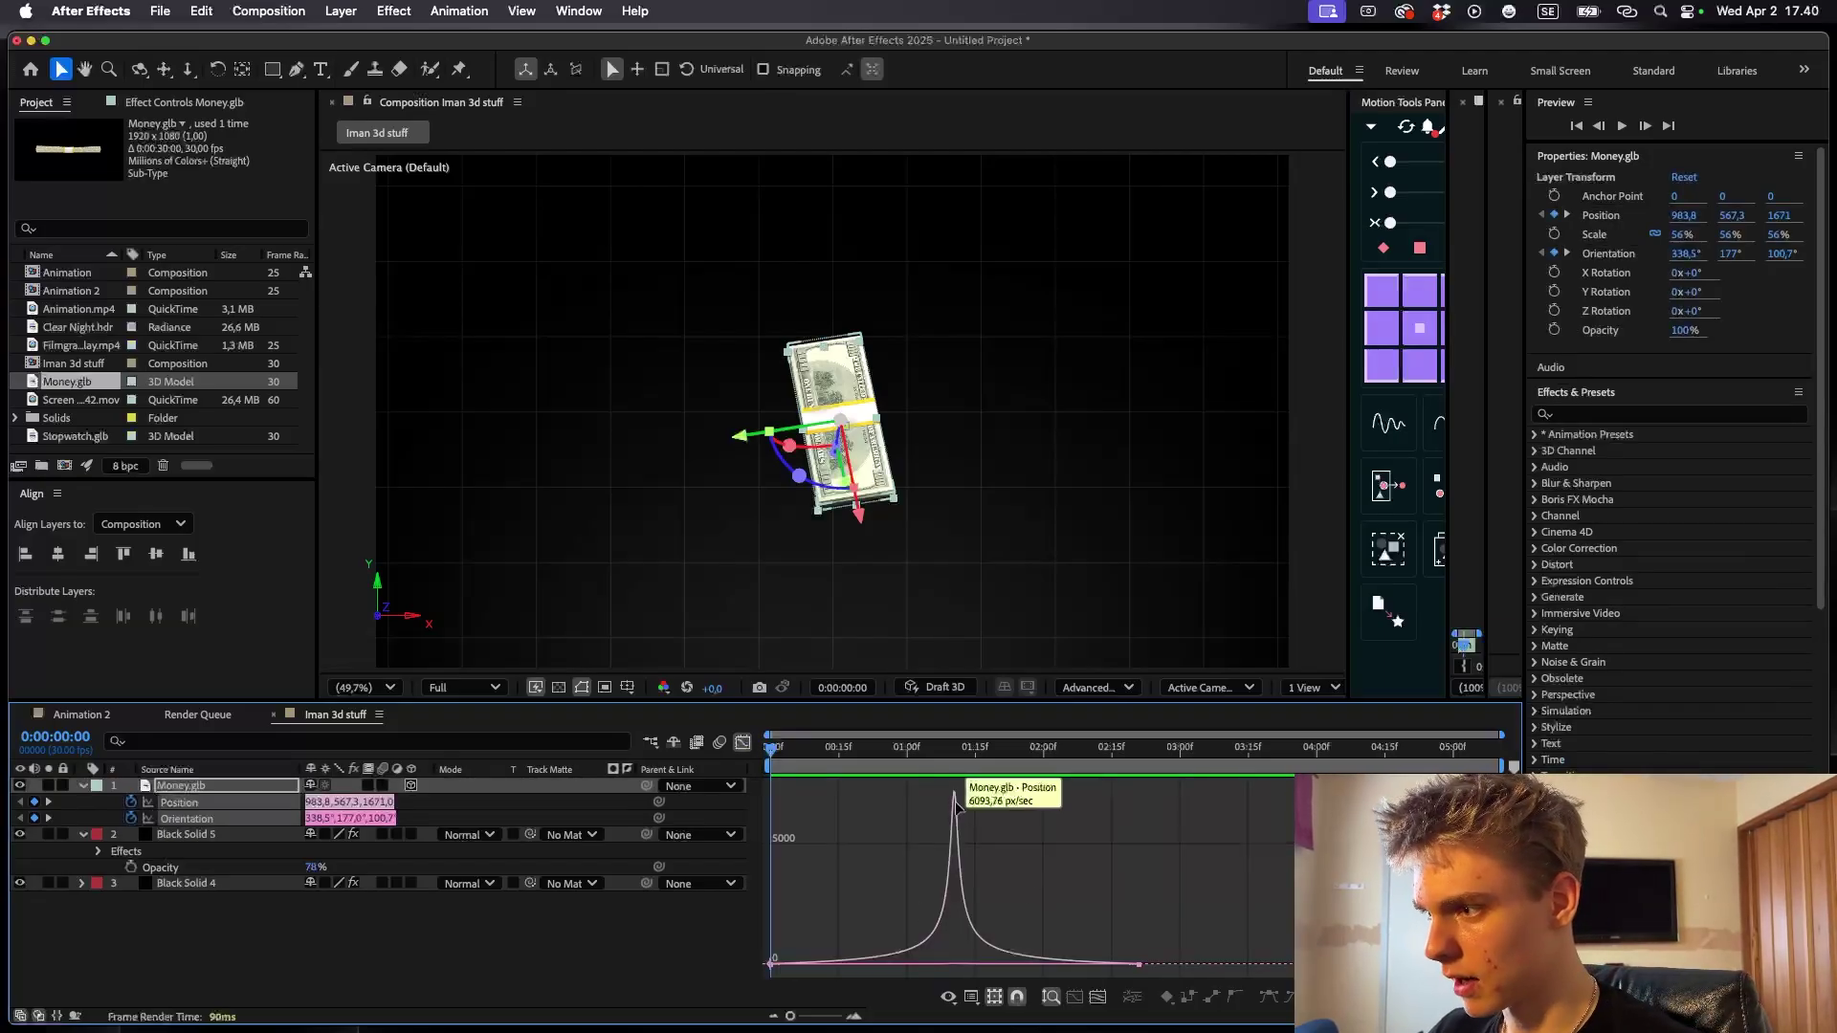
{"action": "left_click", "coordinate": [976, 959]}
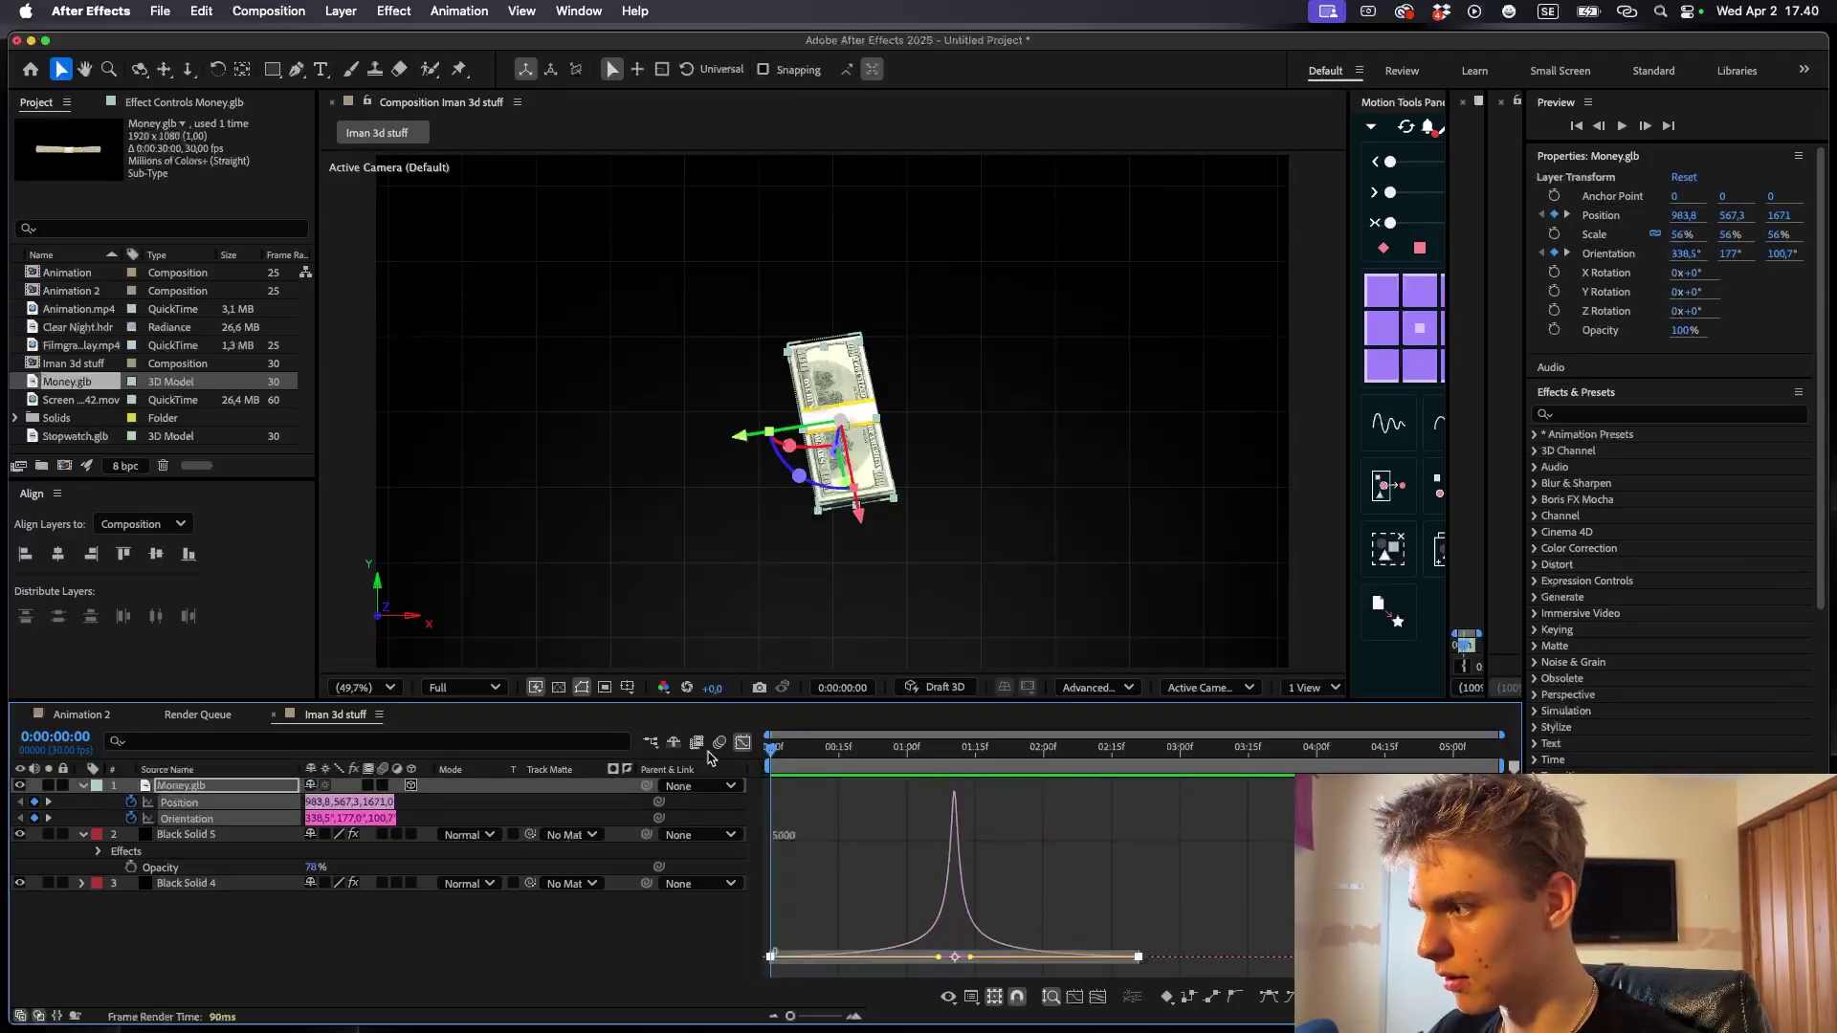
{"action": "left_click", "coordinate": [743, 744]}
{"action": "key", "text": "space"}
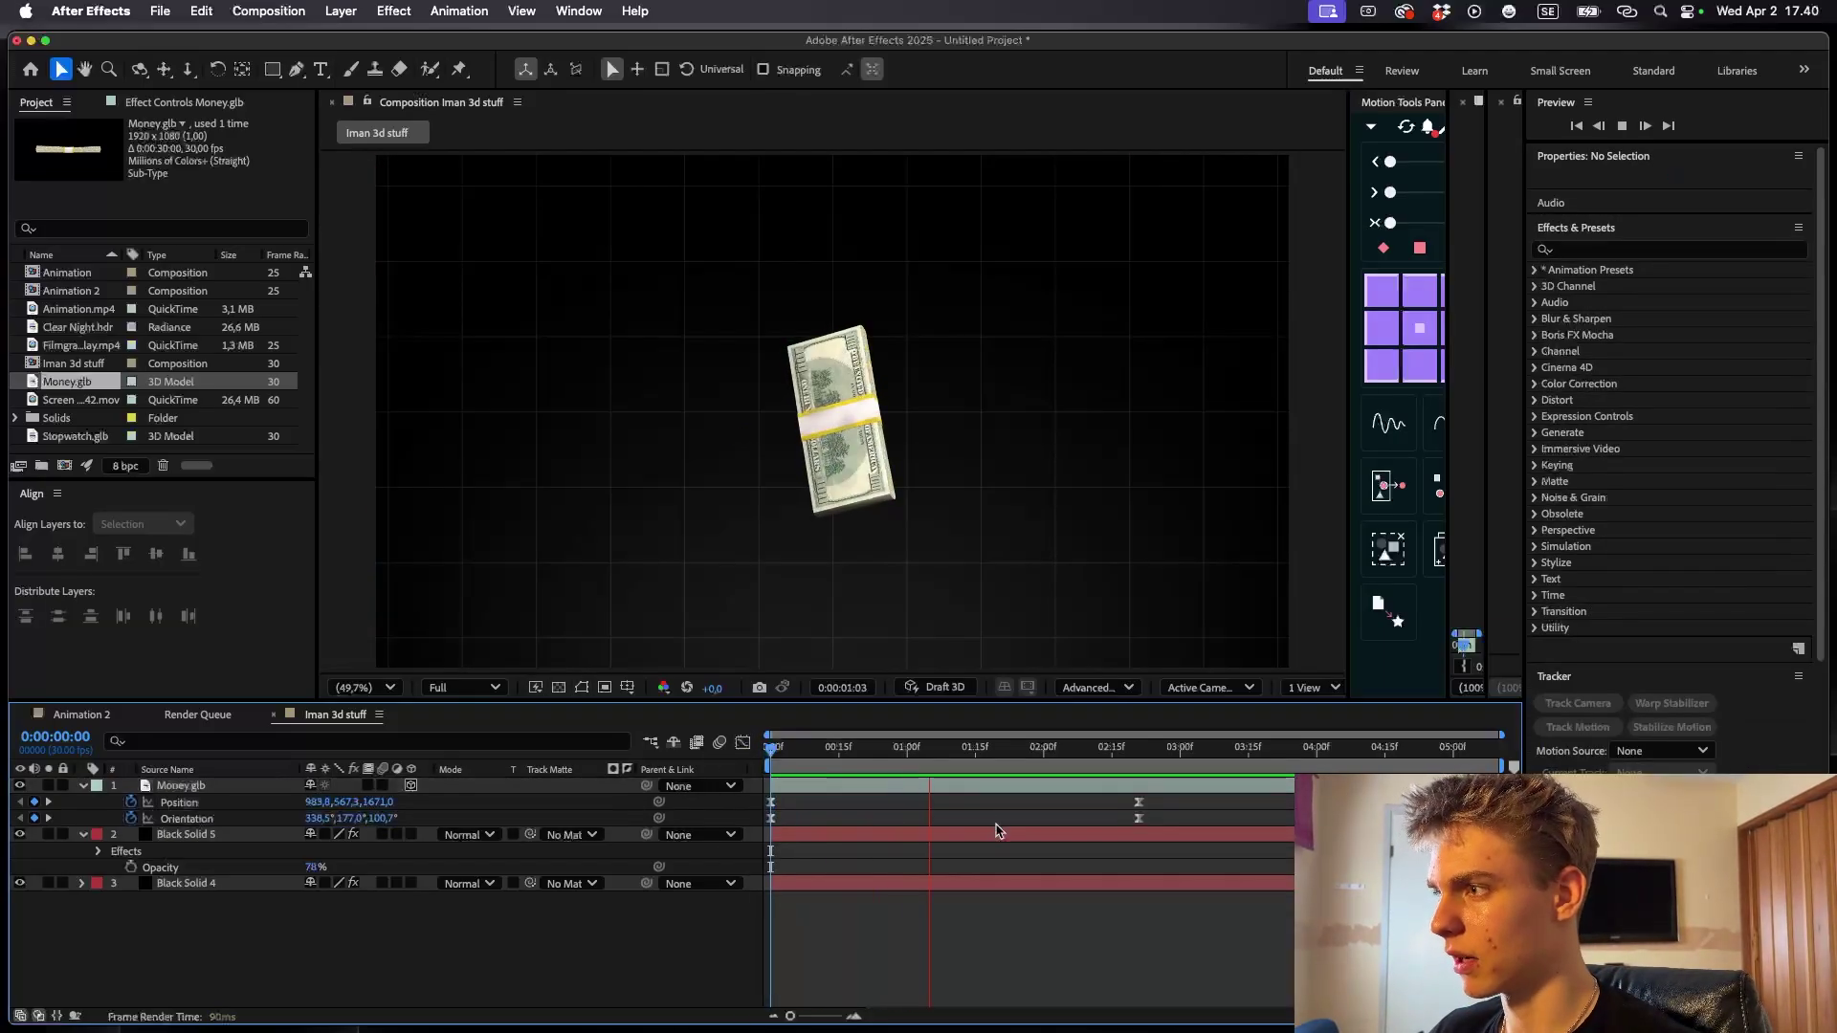
{"action": "key", "text": "space"}
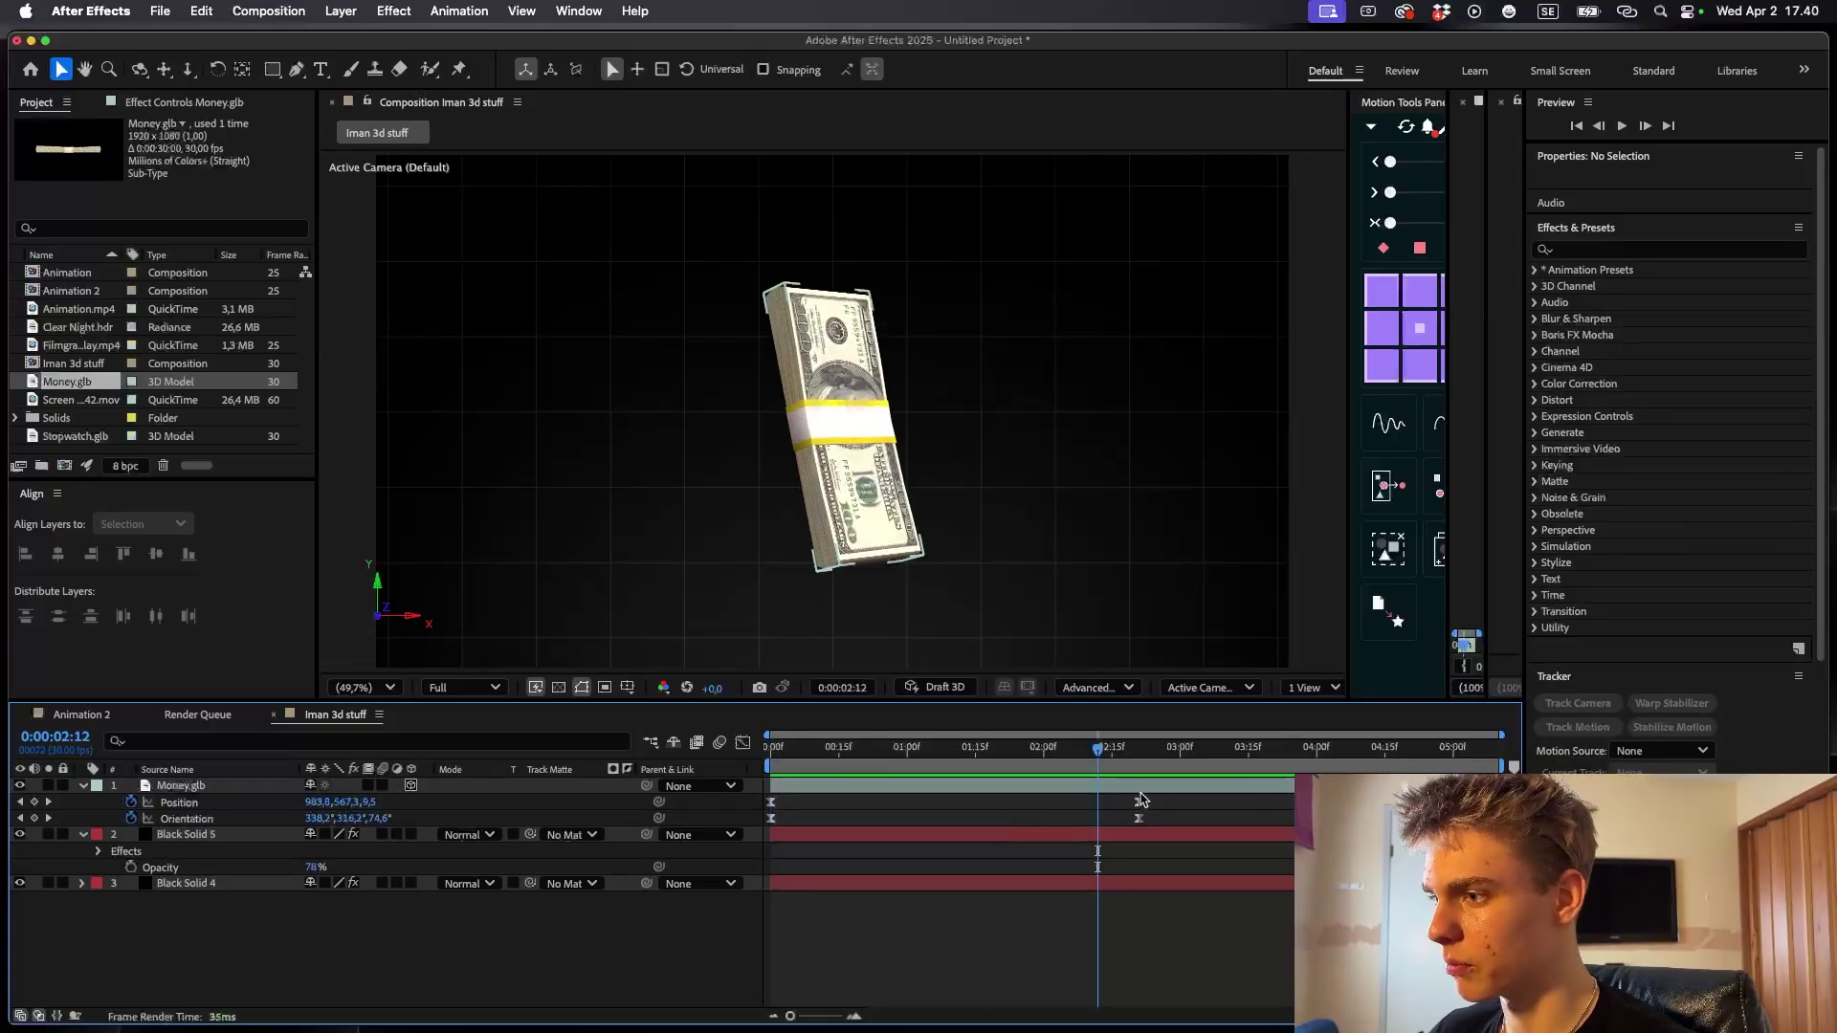
- Change the money stack's Y orientation to about 339° at the ending keyframe and play the animation from the start
{"action": "key", "text": "k"}
{"action": "left_click_drag", "start_coordinate": [349, 819], "coordinate": [360, 819]}
{"action": "left_click", "coordinate": [693, 815]}
{"action": "key", "text": "j"}
{"action": "key", "text": "space"}
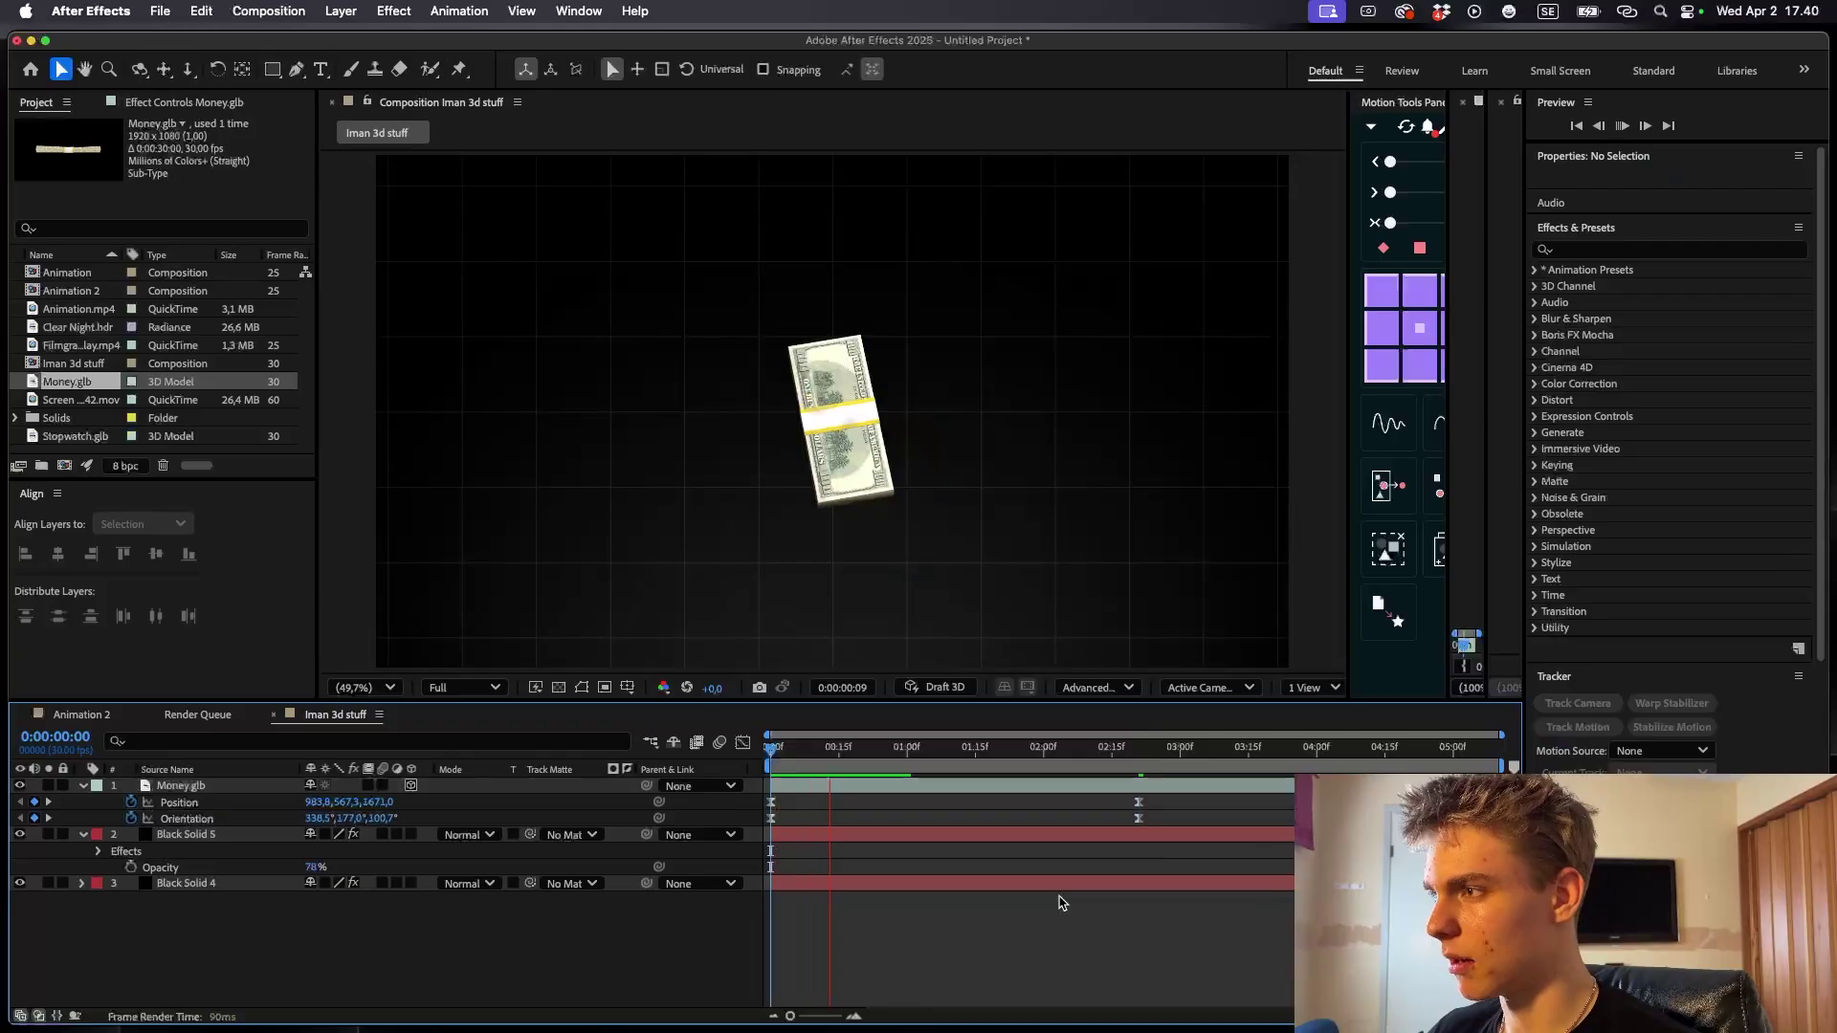
{"action": "key", "text": "space"}
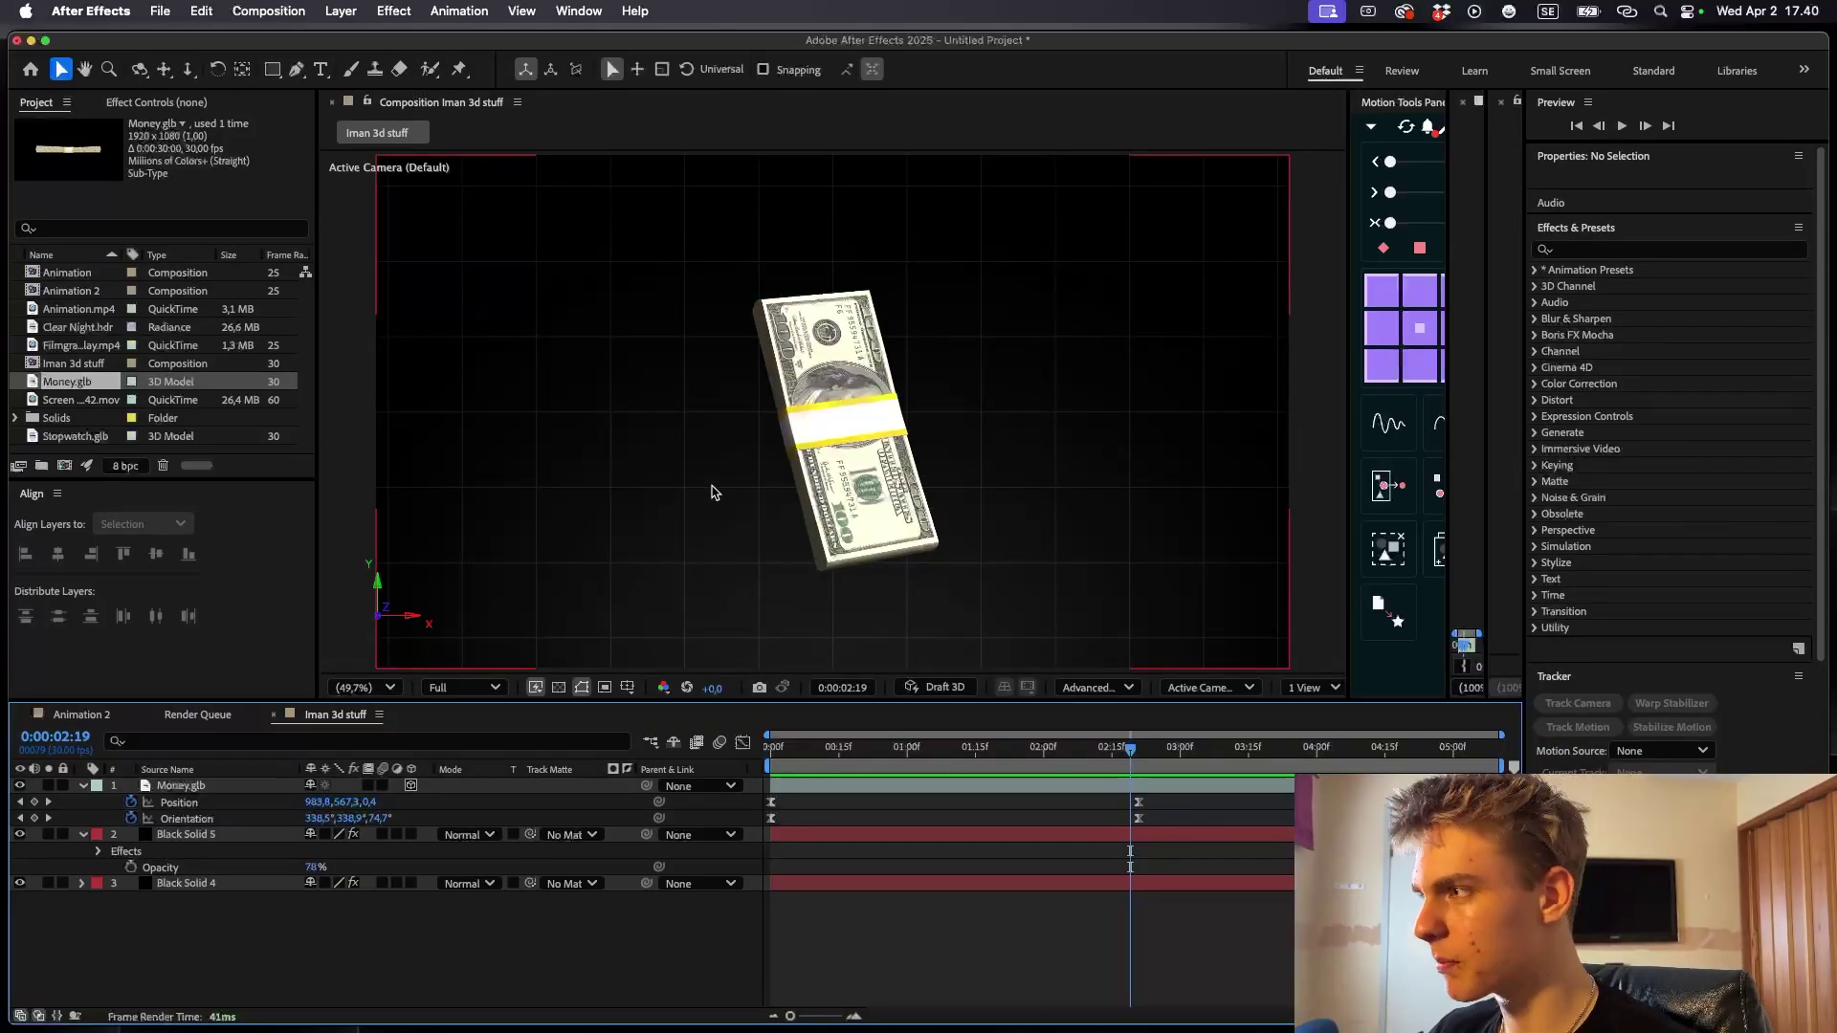
- Draw a rounded rectangle bar of about 866 × 81 across the money stack with a white FFFFFF fill and no stroke
{"action": "left_click", "coordinate": [272, 68]}
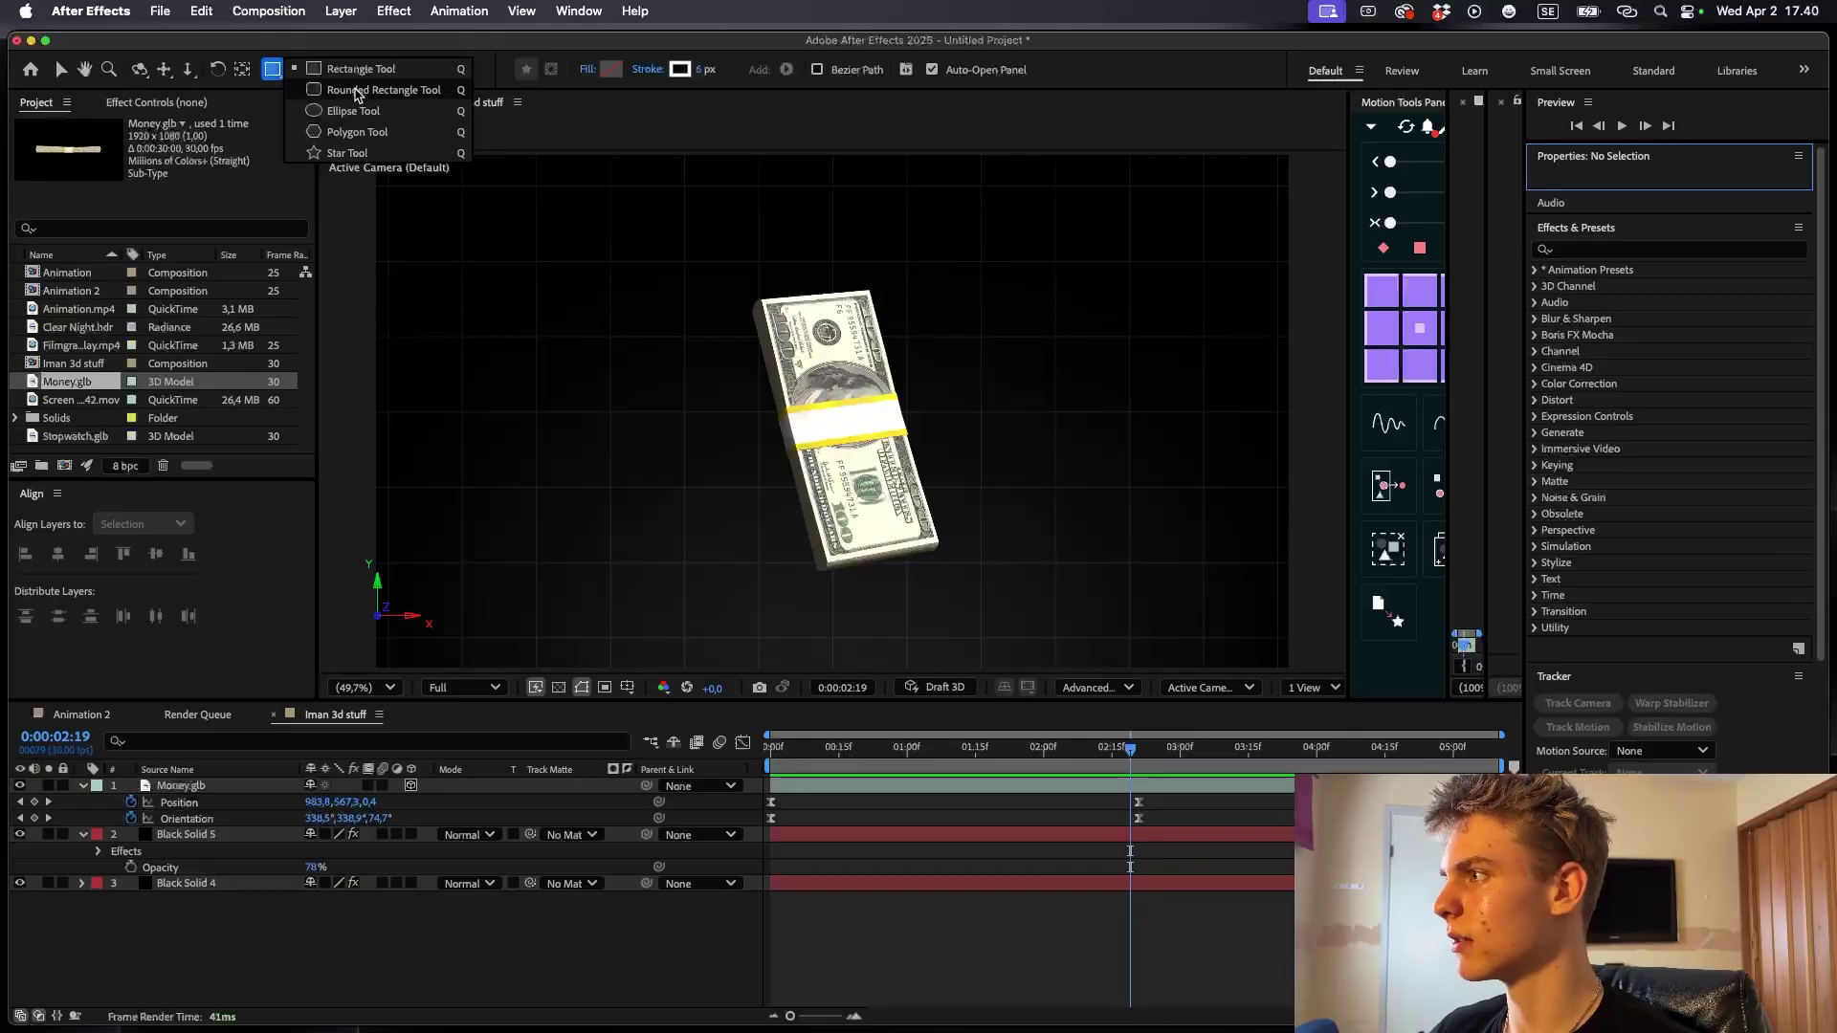
{"action": "left_click", "coordinate": [409, 90]}
{"action": "left_click_drag", "start_coordinate": [606, 418], "coordinate": [1017, 456]}
{"action": "left_click", "coordinate": [609, 69]}
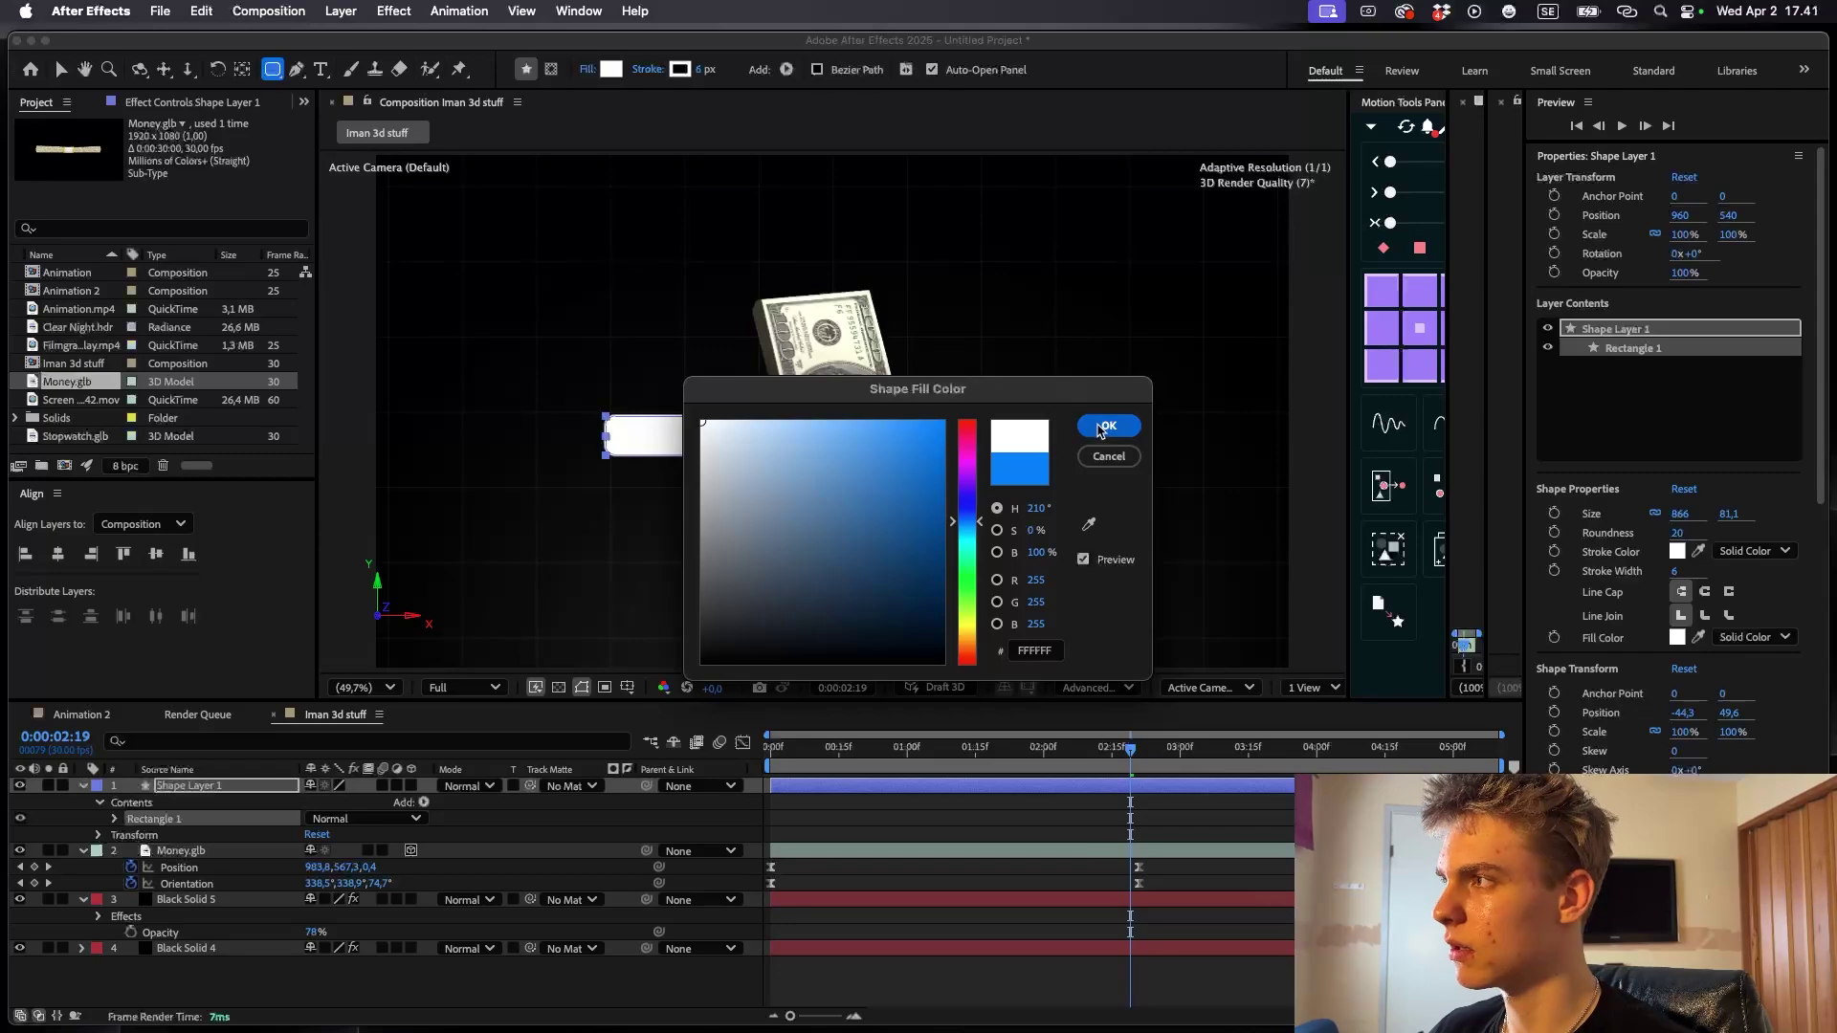
{"action": "left_click", "coordinate": [1103, 426]}
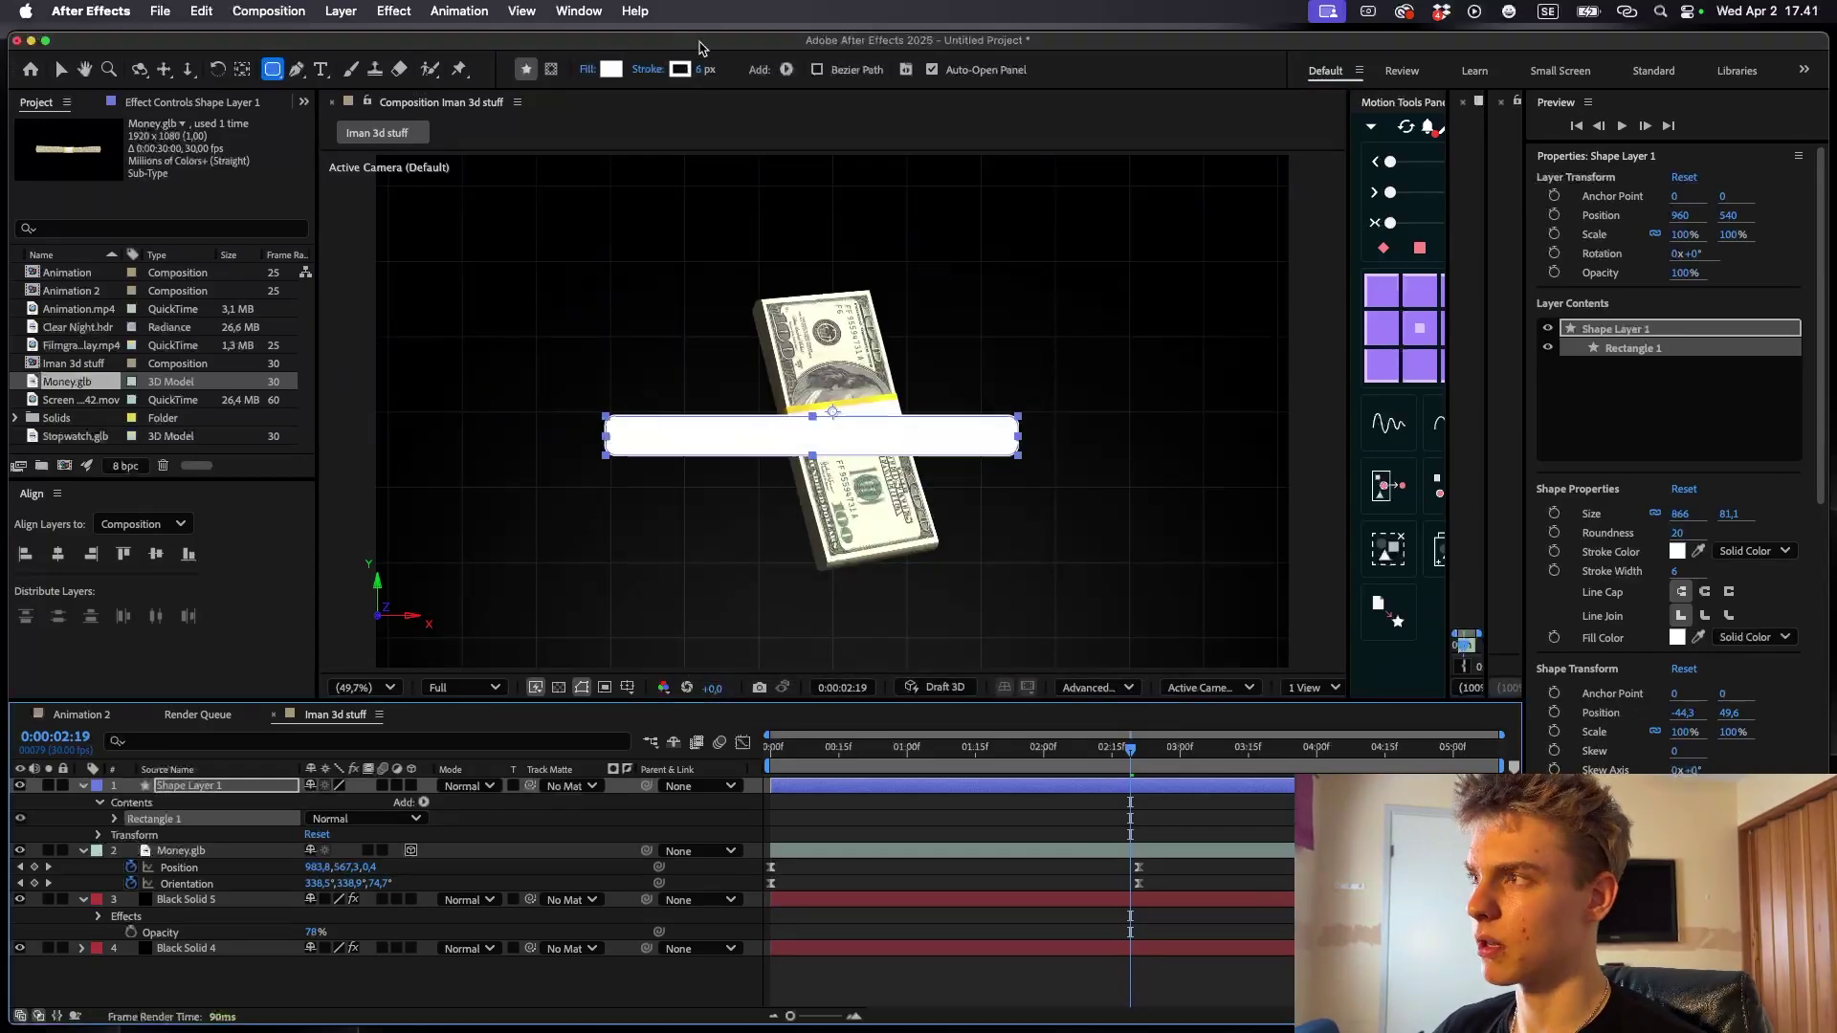
{"action": "left_click", "coordinate": [681, 73], "text": "alt"}
{"action": "left_click", "coordinate": [680, 73], "text": "alt"}
{"action": "left_click", "coordinate": [680, 72], "text": "alt"}
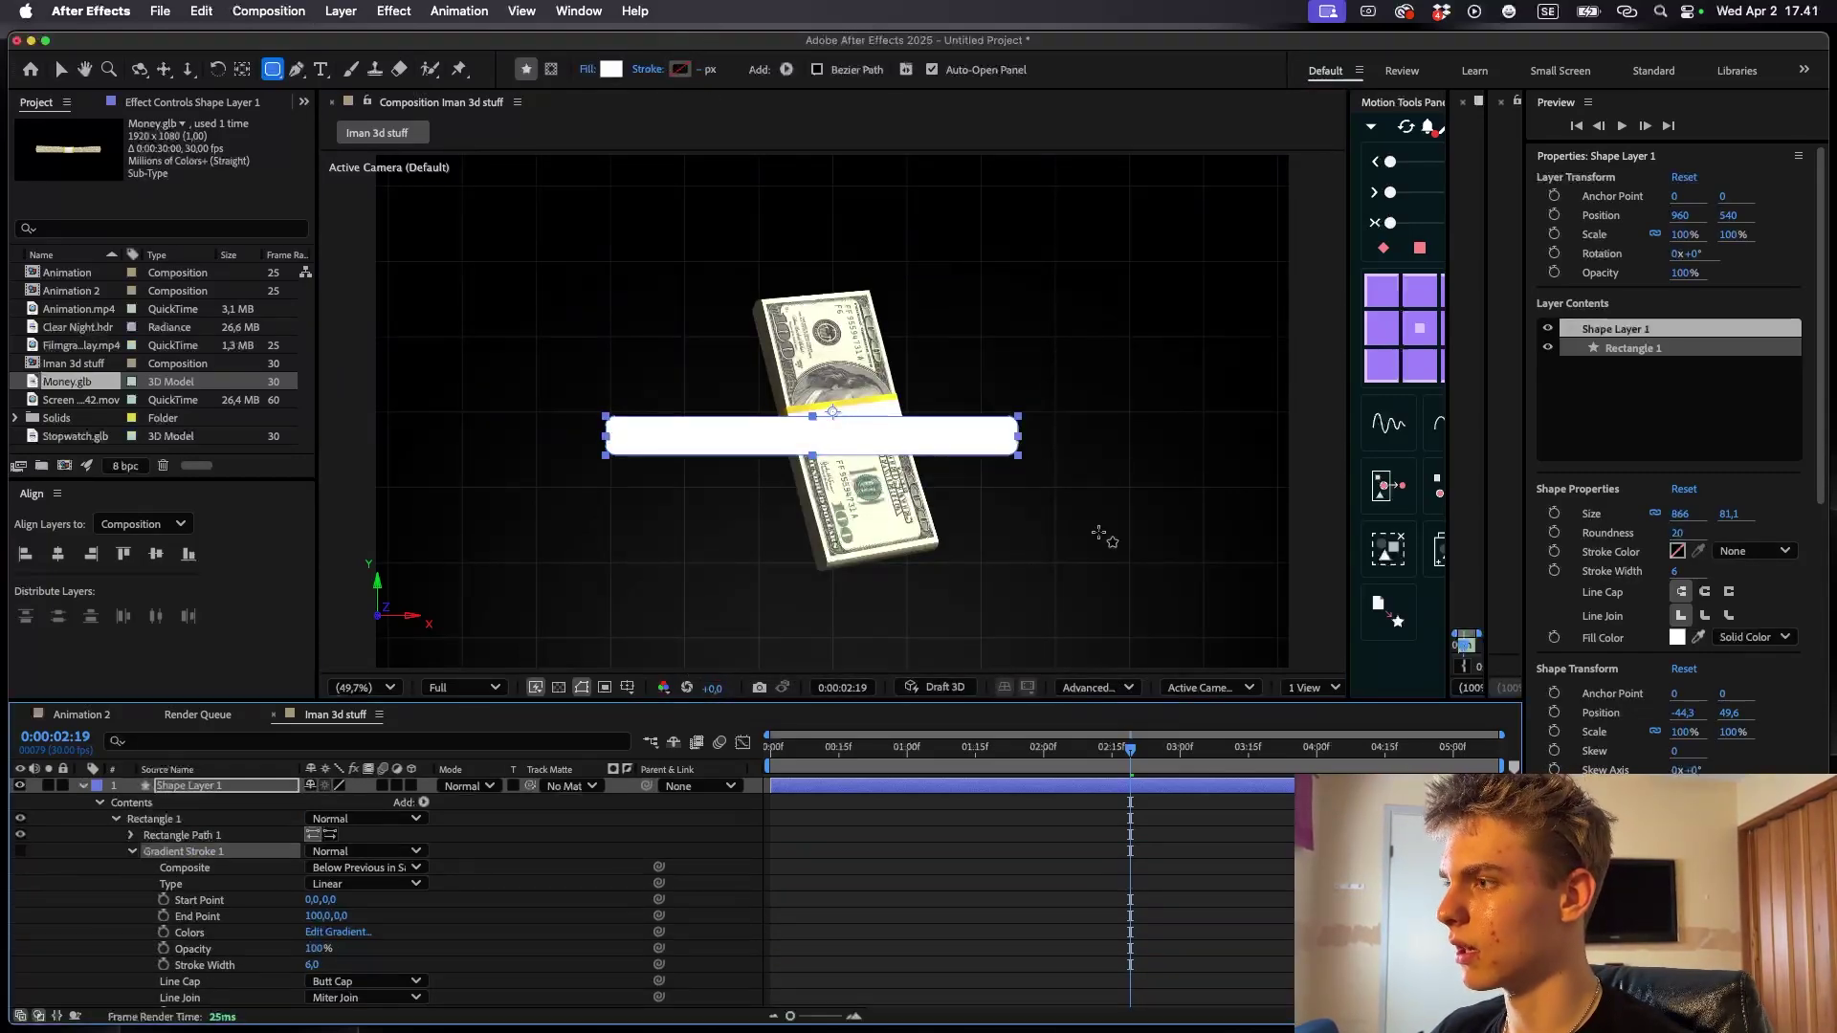
- Centre the white bar horizontally and vertically in the composition and shorten it evenly at both ends
{"action": "key", "text": "v"}
{"action": "left_click_drag", "start_coordinate": [899, 444], "coordinate": [915, 445]}
{"action": "left_click", "coordinate": [59, 552]}
{"action": "left_click", "coordinate": [156, 554]}
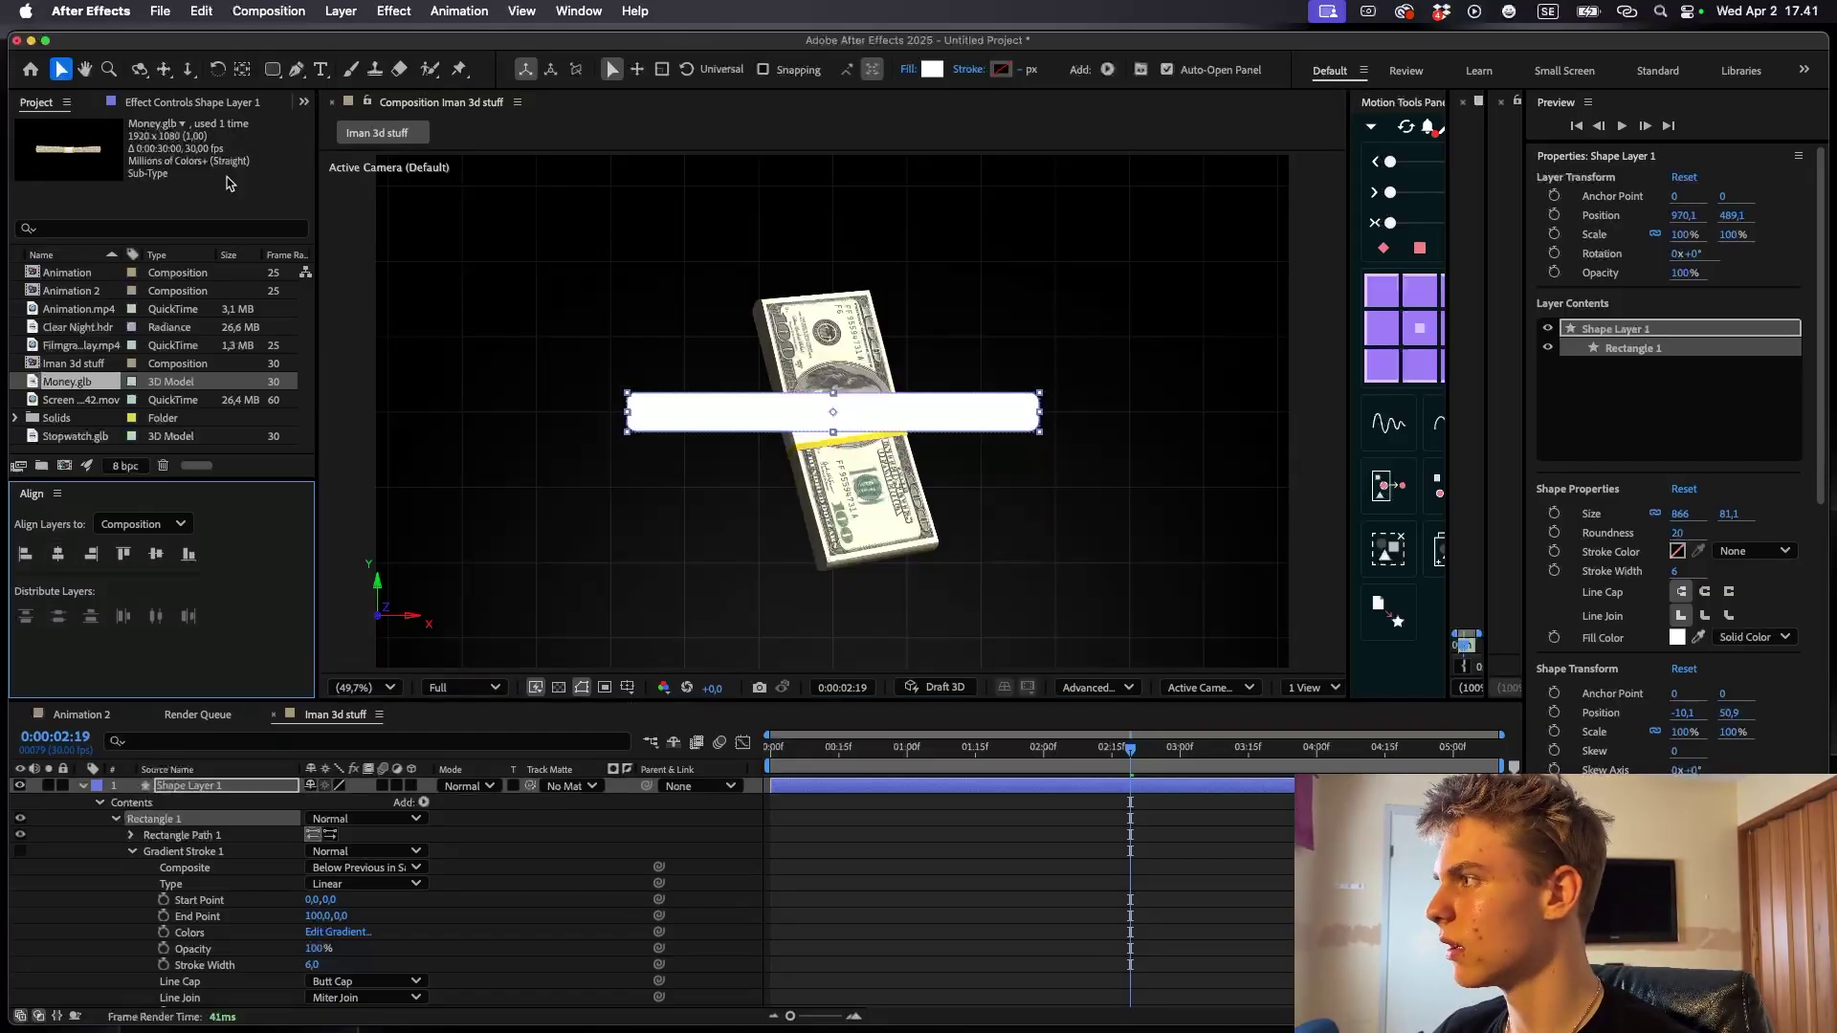
{"action": "left_click", "coordinate": [1093, 825]}
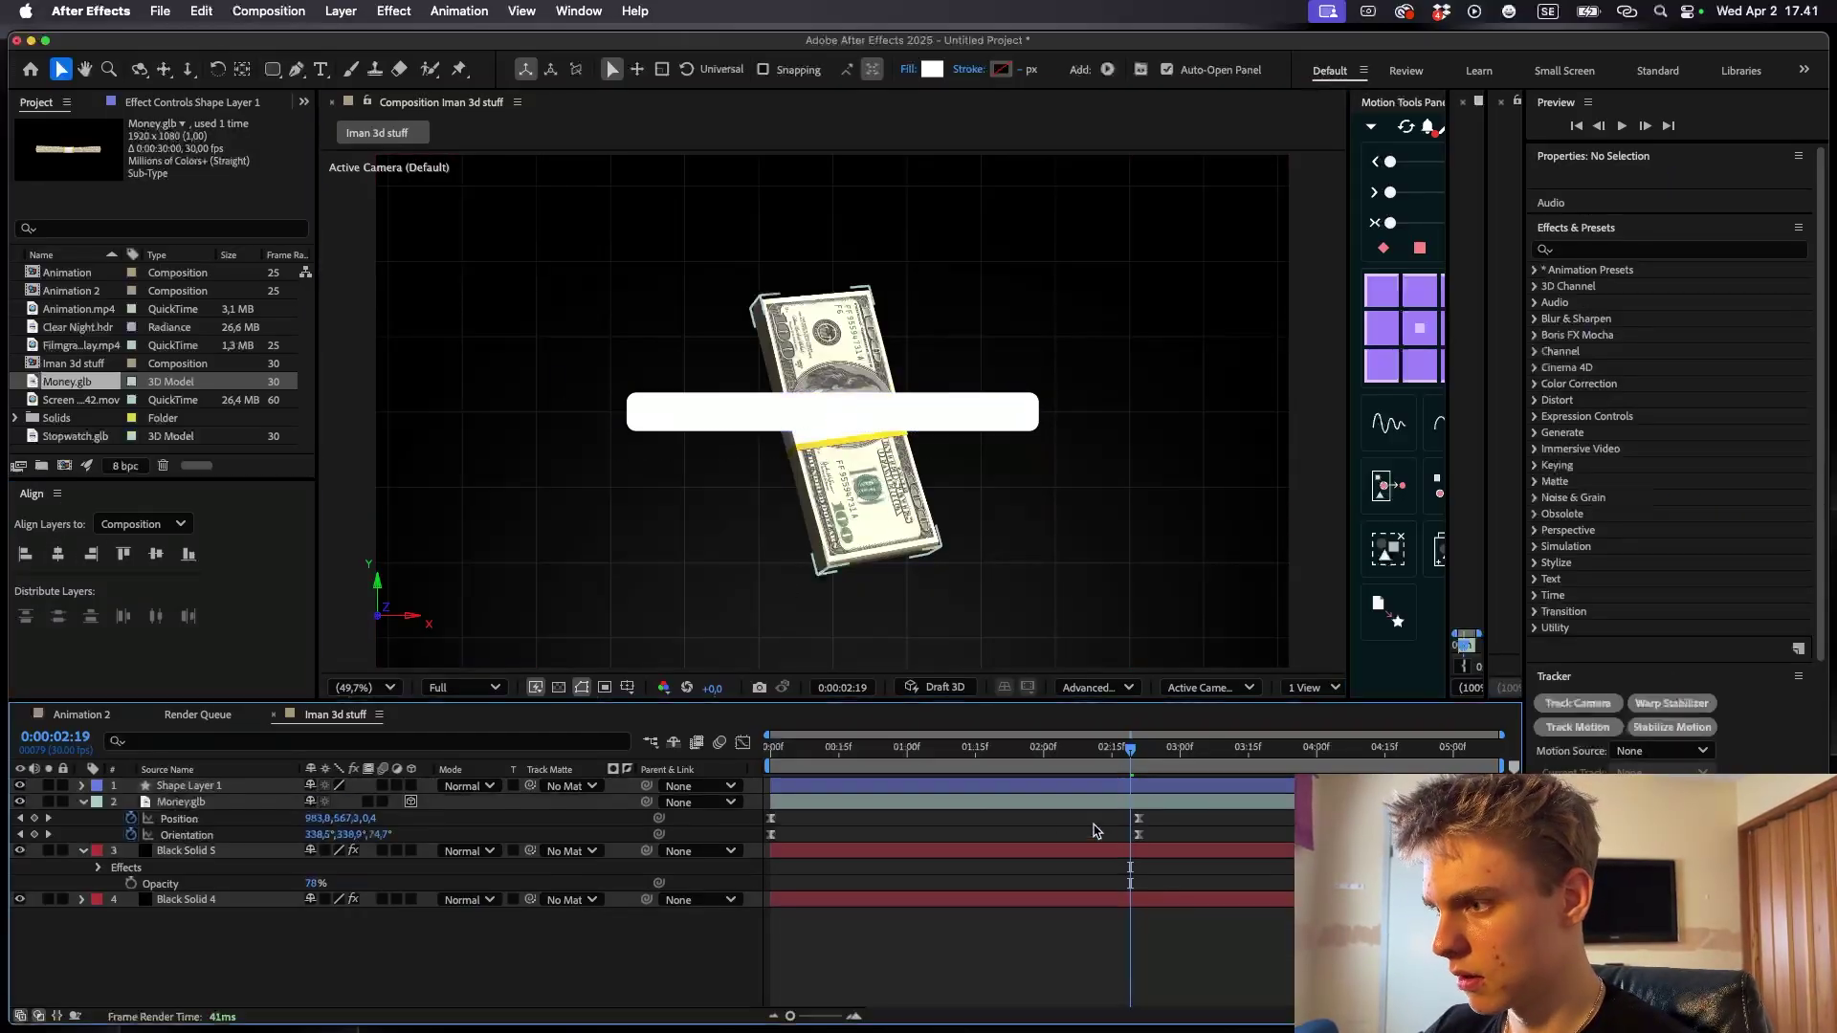
{"action": "left_click_drag", "start_coordinate": [1039, 412], "coordinate": [995, 413]}
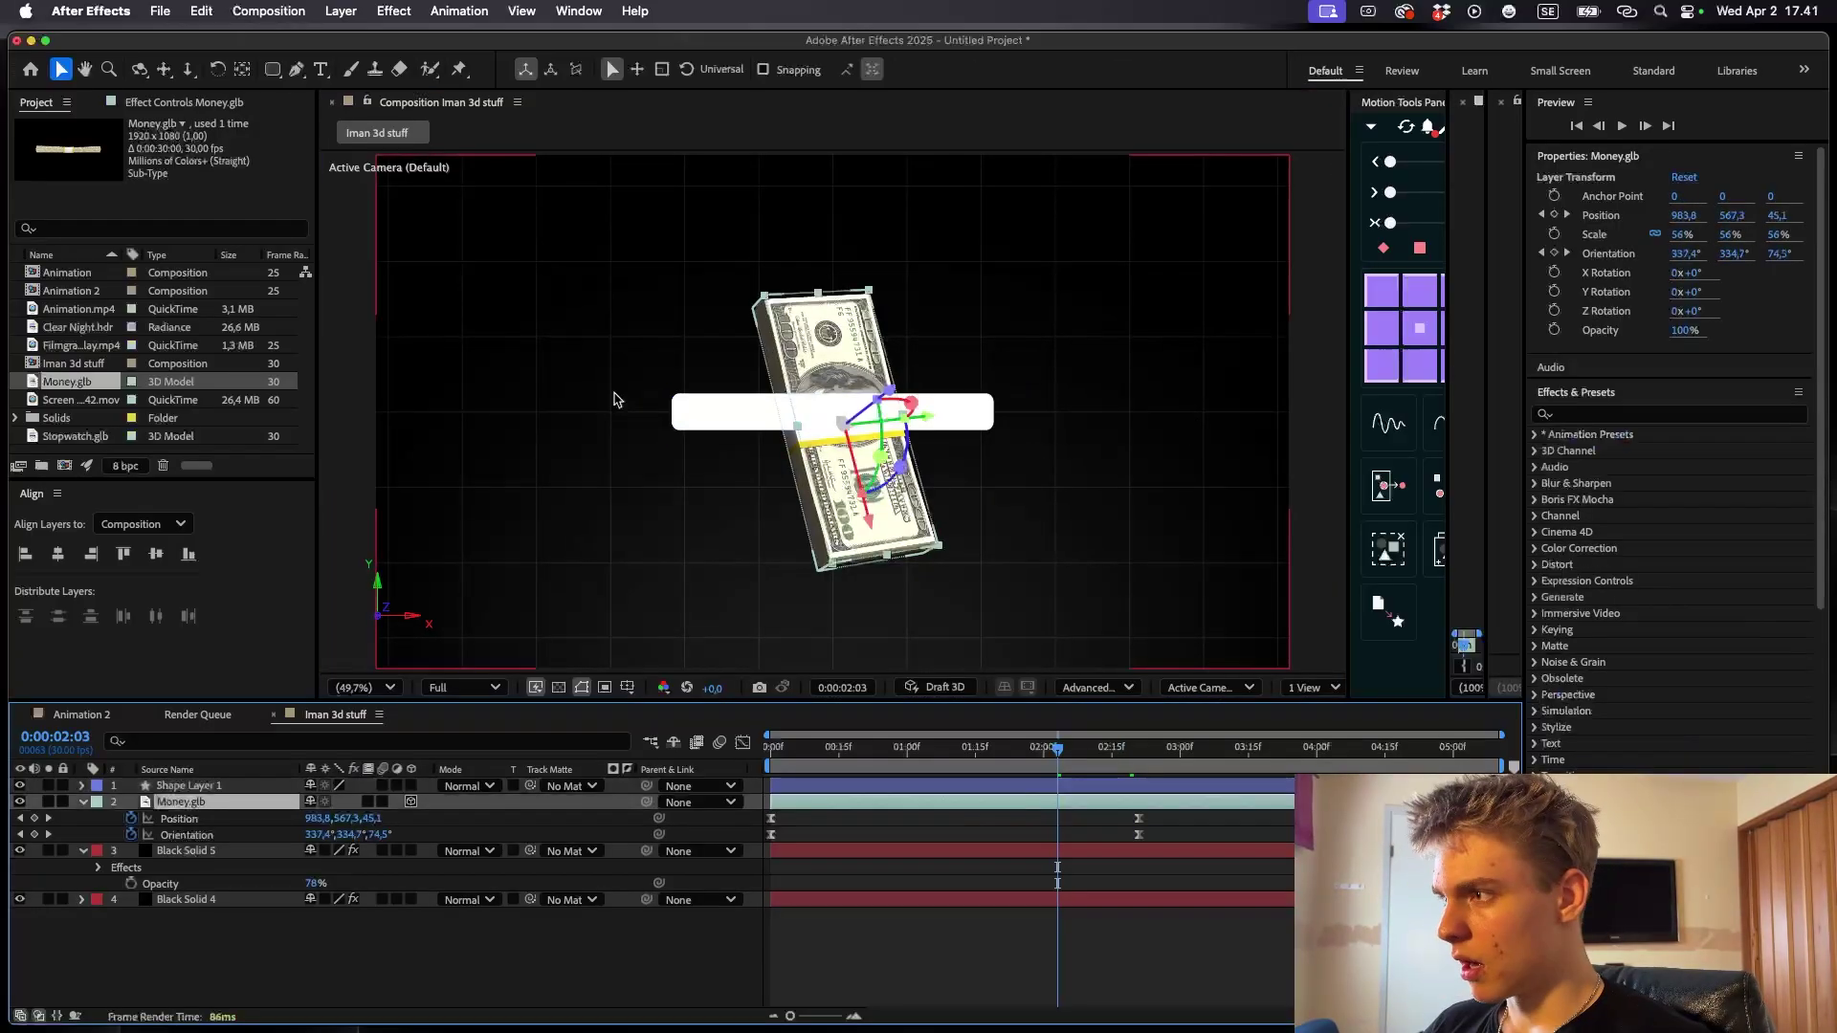
- Draw a small rounded rectangle of about 80 × 45 inside the left end of the white bar as a new shape layer
{"action": "left_click_drag", "start_coordinate": [696, 419], "coordinate": [1030, 502]}
{"action": "scroll", "coordinate": [1060, 507], "scroll_direction": "up", "scroll_amount": 1}
{"action": "mouse_move", "coordinate": [1210, 615]}
{"action": "left_mouse_down"}
{"action": "mouse_move", "coordinate": [800, 492]}
{"action": "mouse_move", "coordinate": [863, 482]}
{"action": "left_mouse_up"}
{"action": "left_click", "coordinate": [802, 494]}
{"action": "scroll", "coordinate": [779, 454], "scroll_direction": "up", "scroll_amount": 1}
{"action": "scroll", "coordinate": [779, 455], "scroll_direction": "down", "scroll_amount": 1}
{"action": "key", "text": "q"}
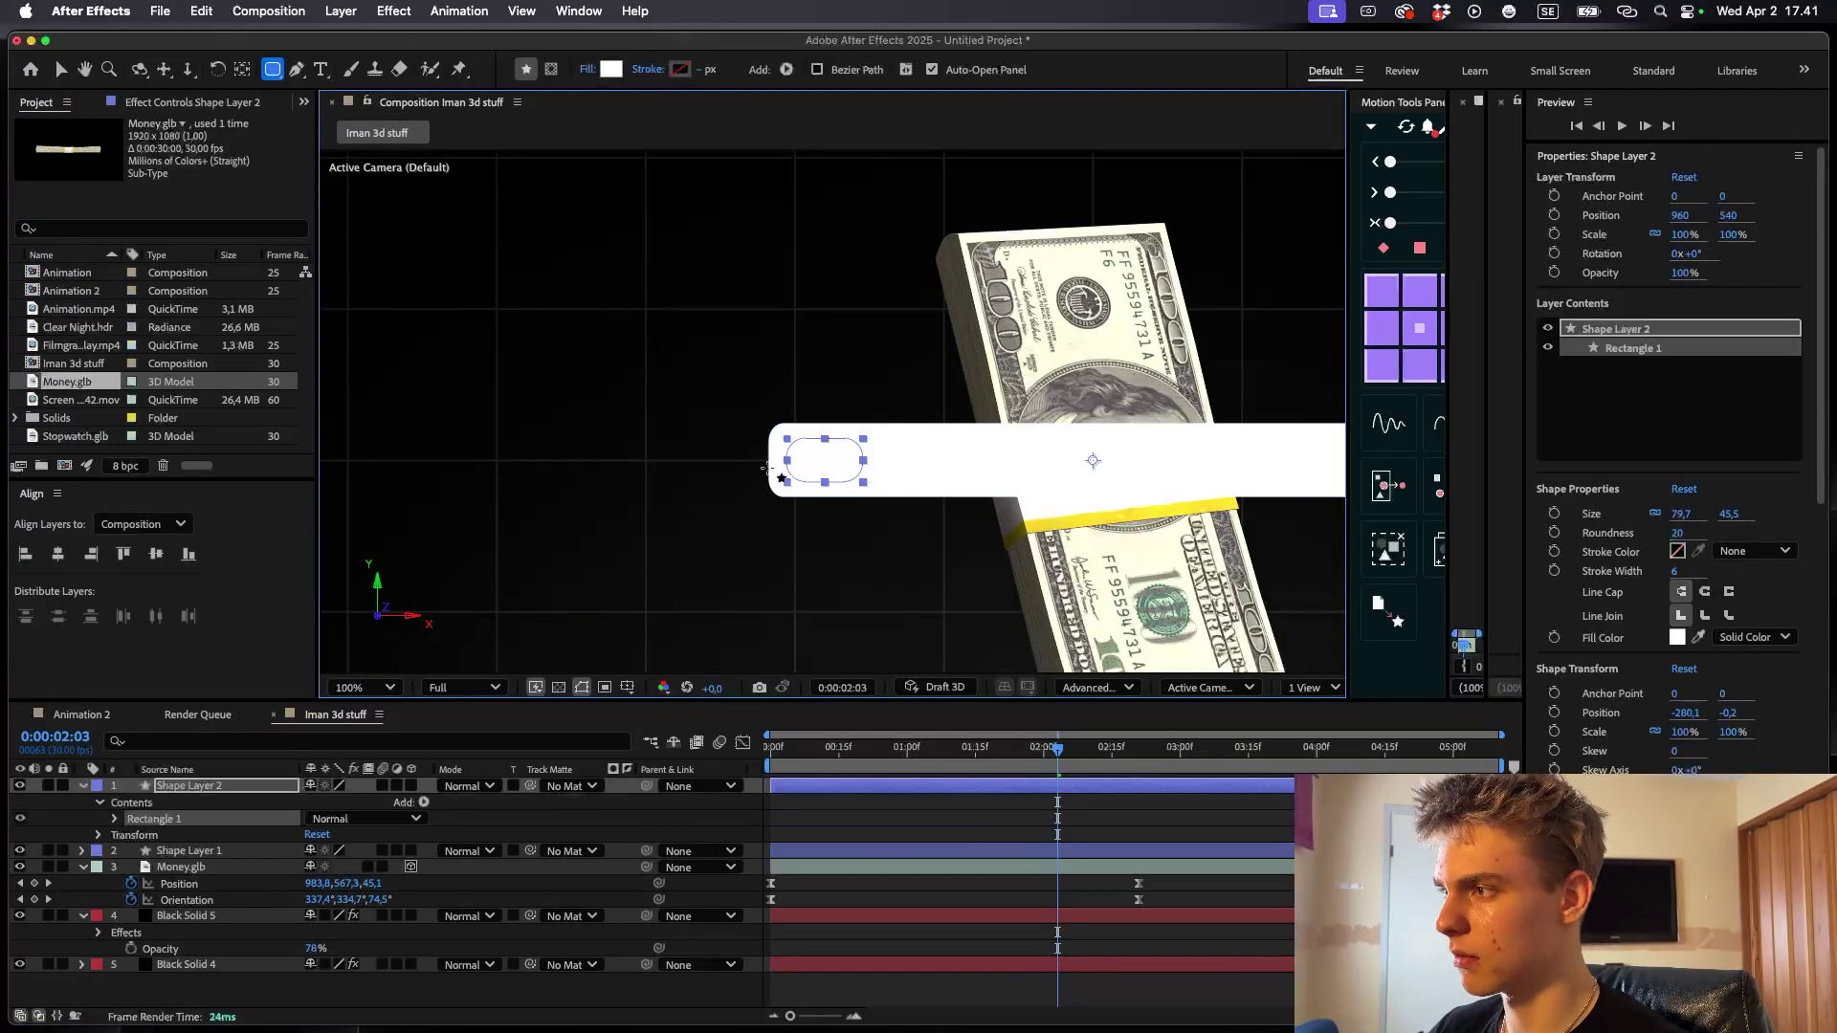
- Change the small rounded rectangle's fill to solid black 000000
{"action": "left_click", "coordinate": [587, 69]}
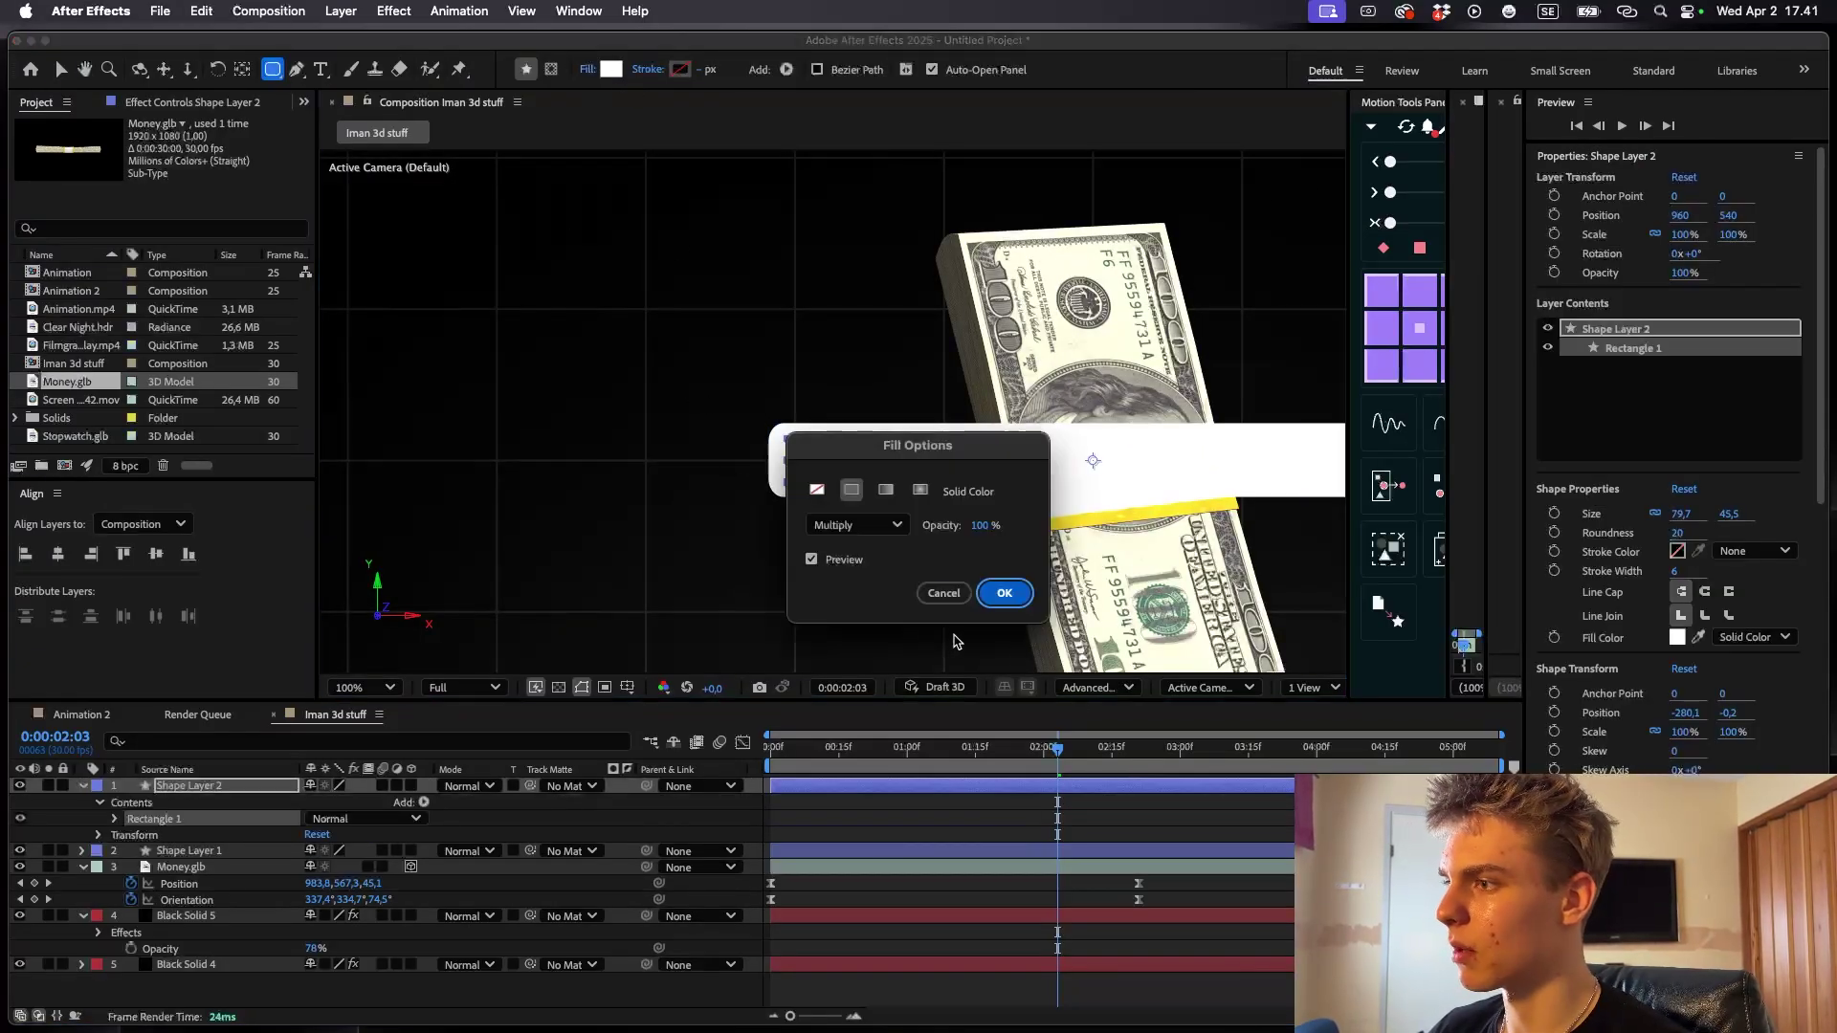
{"action": "left_click", "coordinate": [1004, 594]}
{"action": "left_click", "coordinate": [611, 68]}
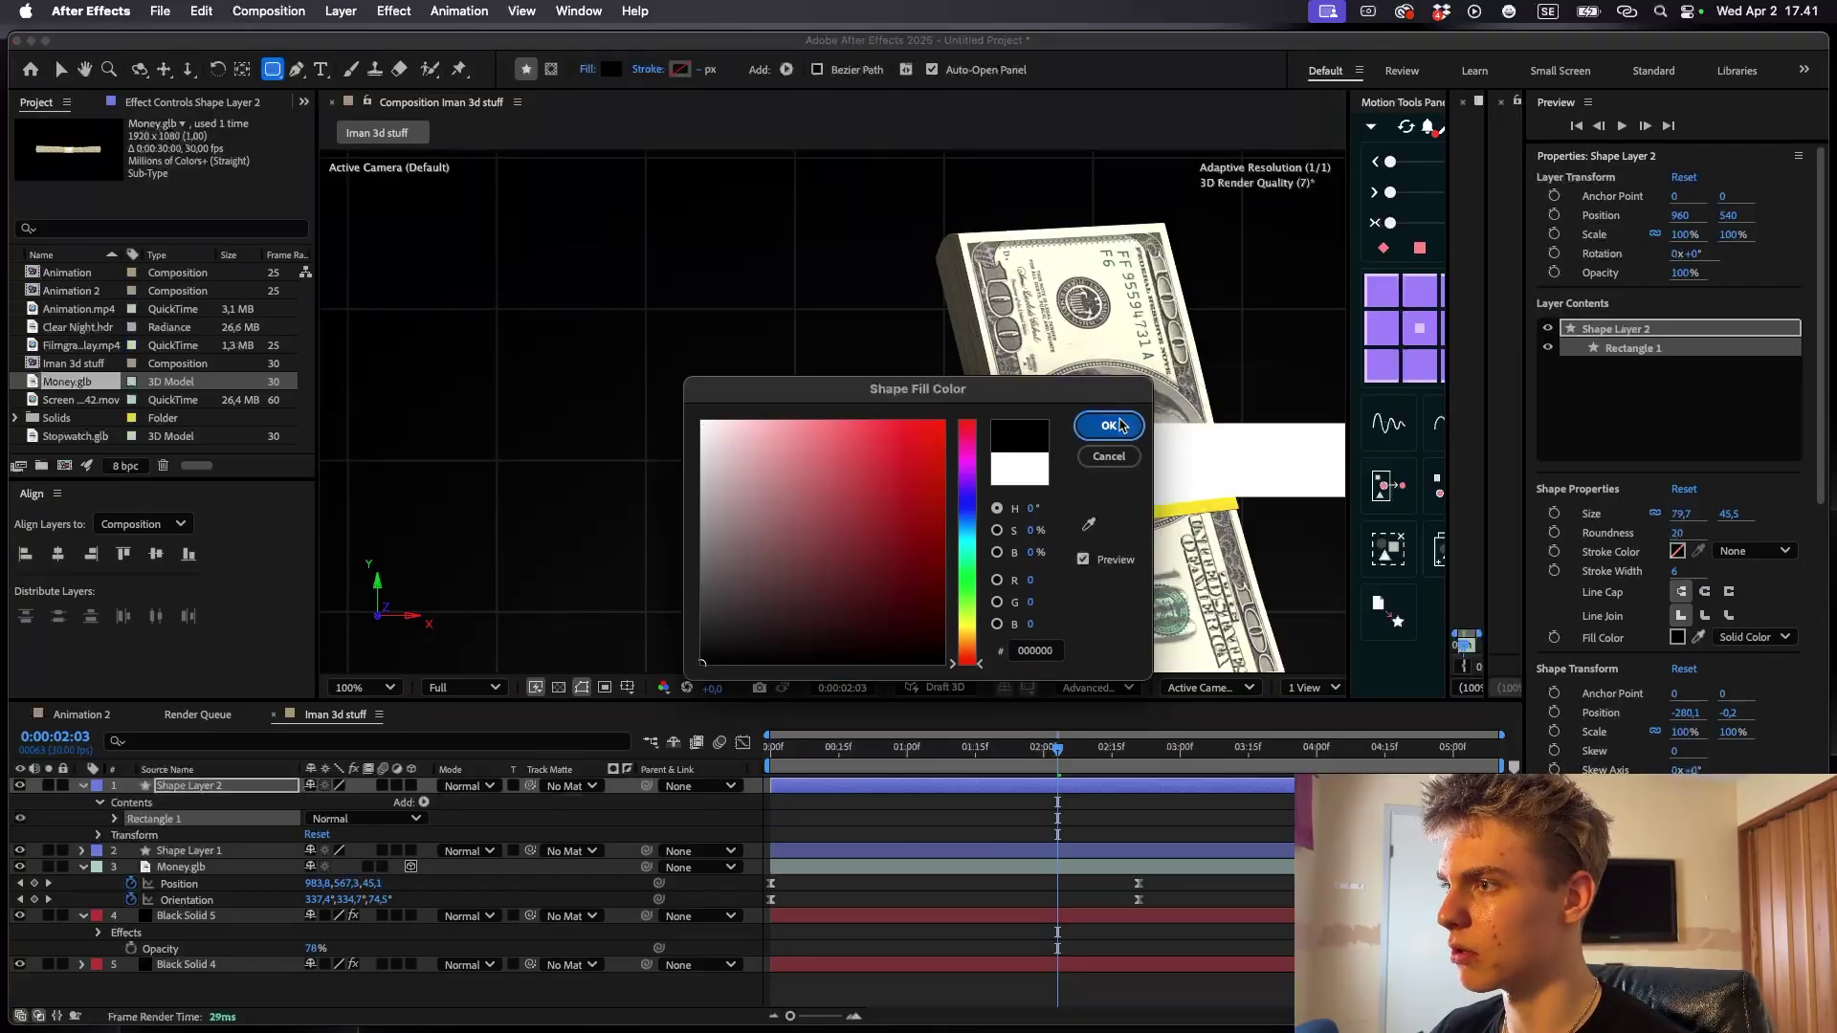
{"action": "left_click", "coordinate": [1108, 425]}
- Centre the anchor point of the small black shape and enlarge it proportionally to 108%
{"action": "key", "text": "v"}
{"action": "key", "text": "super+alt+Home"}
{"action": "left_click_drag", "start_coordinate": [864, 482], "coordinate": [872, 462]}
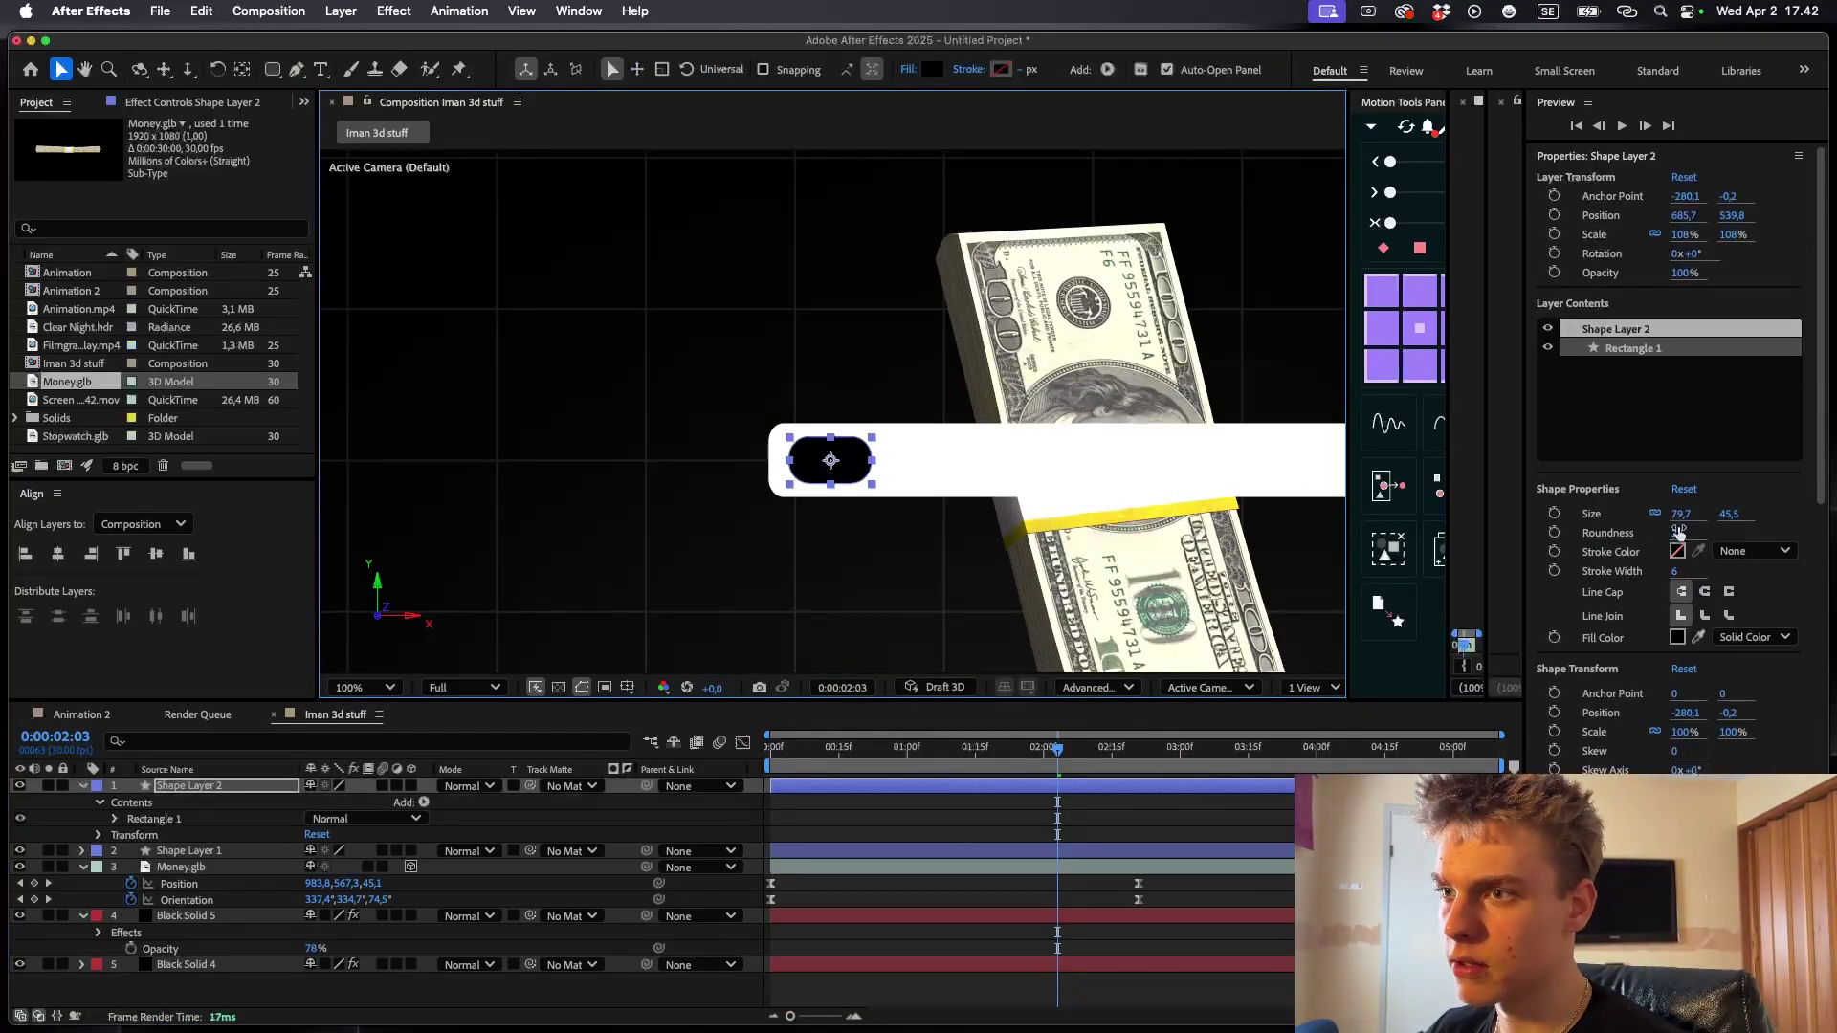
- Raise the small black shape's roundness to 54 and narrow its width to about 55.7
{"action": "left_click_drag", "start_coordinate": [1679, 533], "coordinate": [1638, 553]}
{"action": "key", "text": "super+z"}
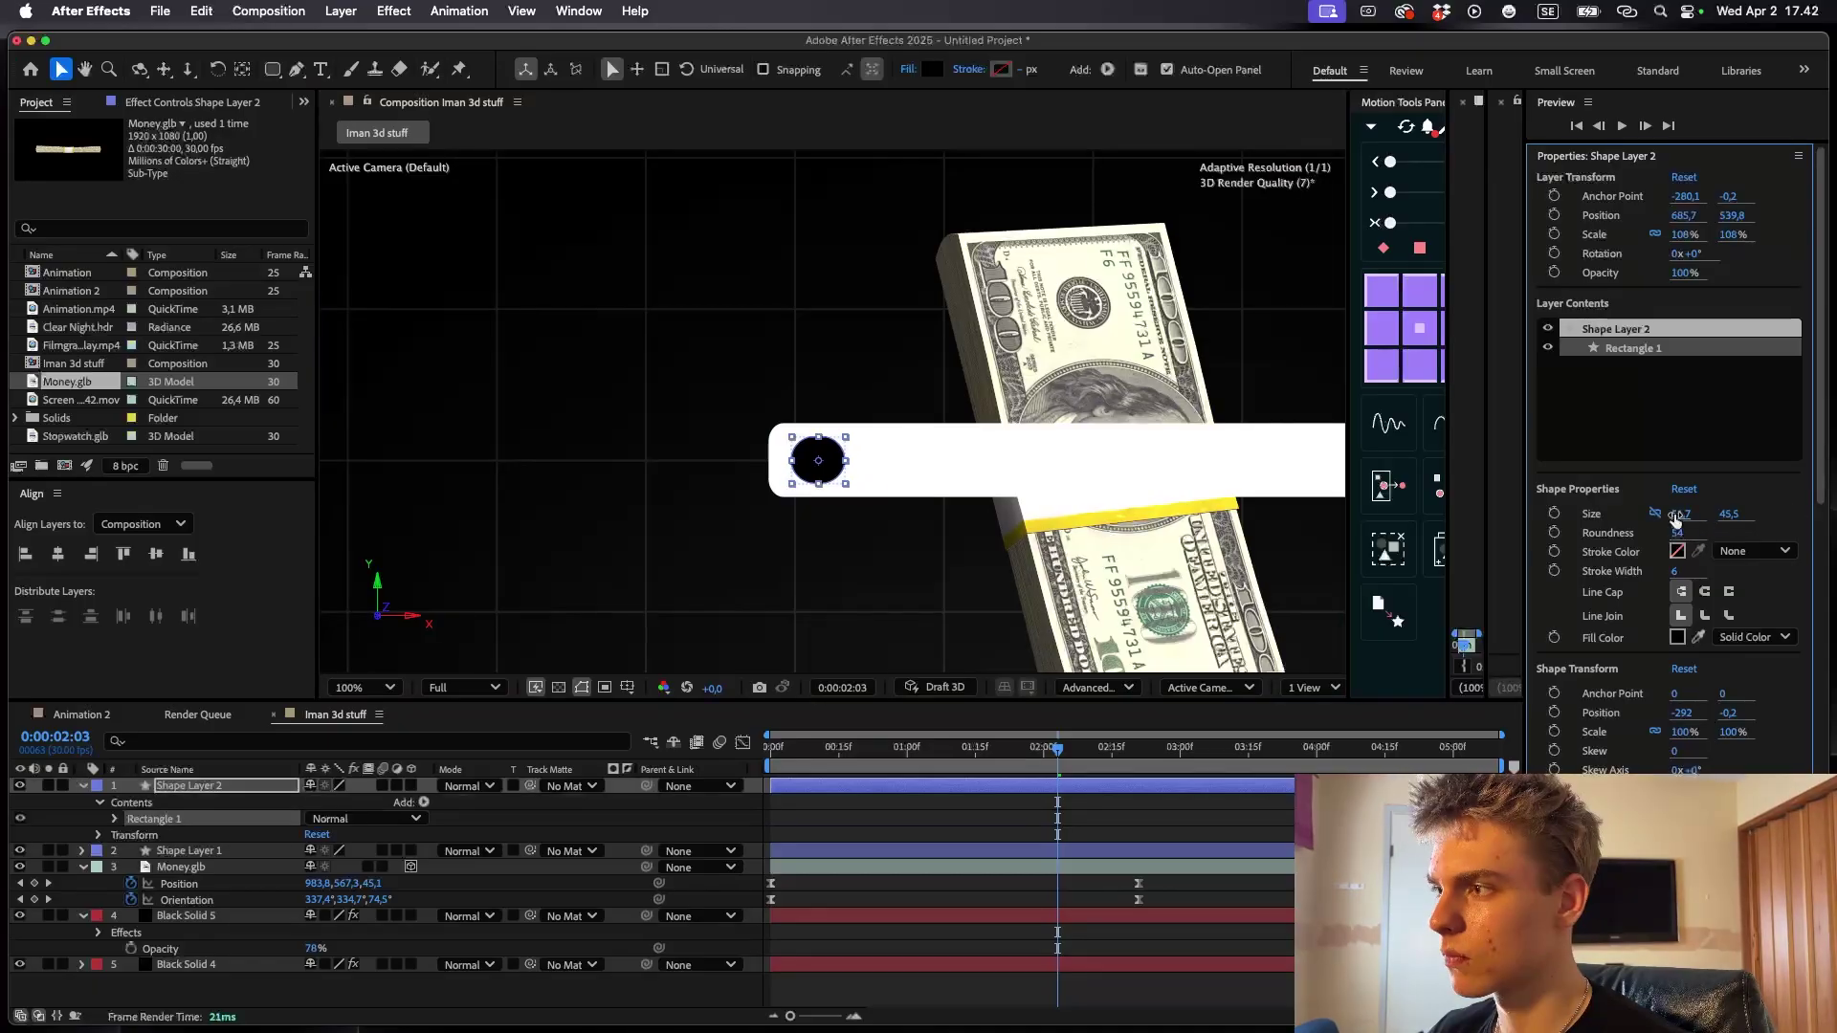
{"action": "left_click", "coordinate": [848, 528]}
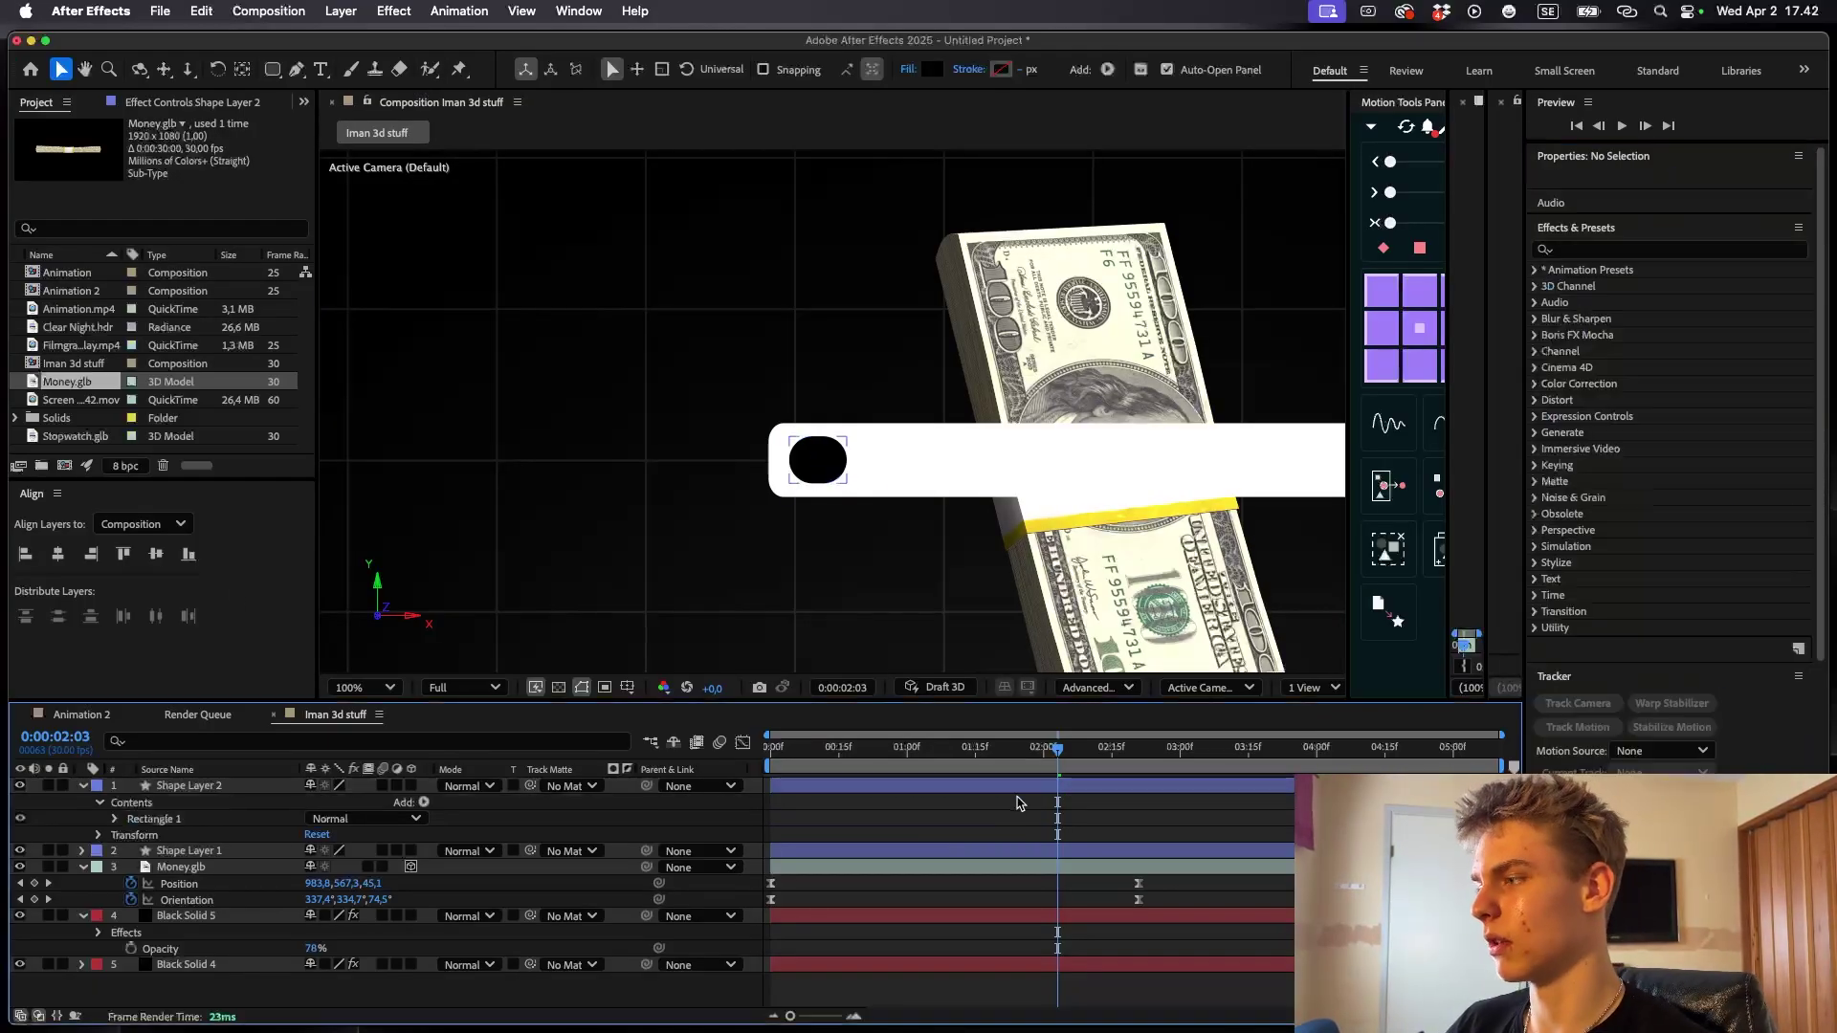
- Add a text layer reading "$" over the small black badge
{"action": "scroll", "coordinate": [990, 519], "scroll_direction": "up", "scroll_amount": 2}
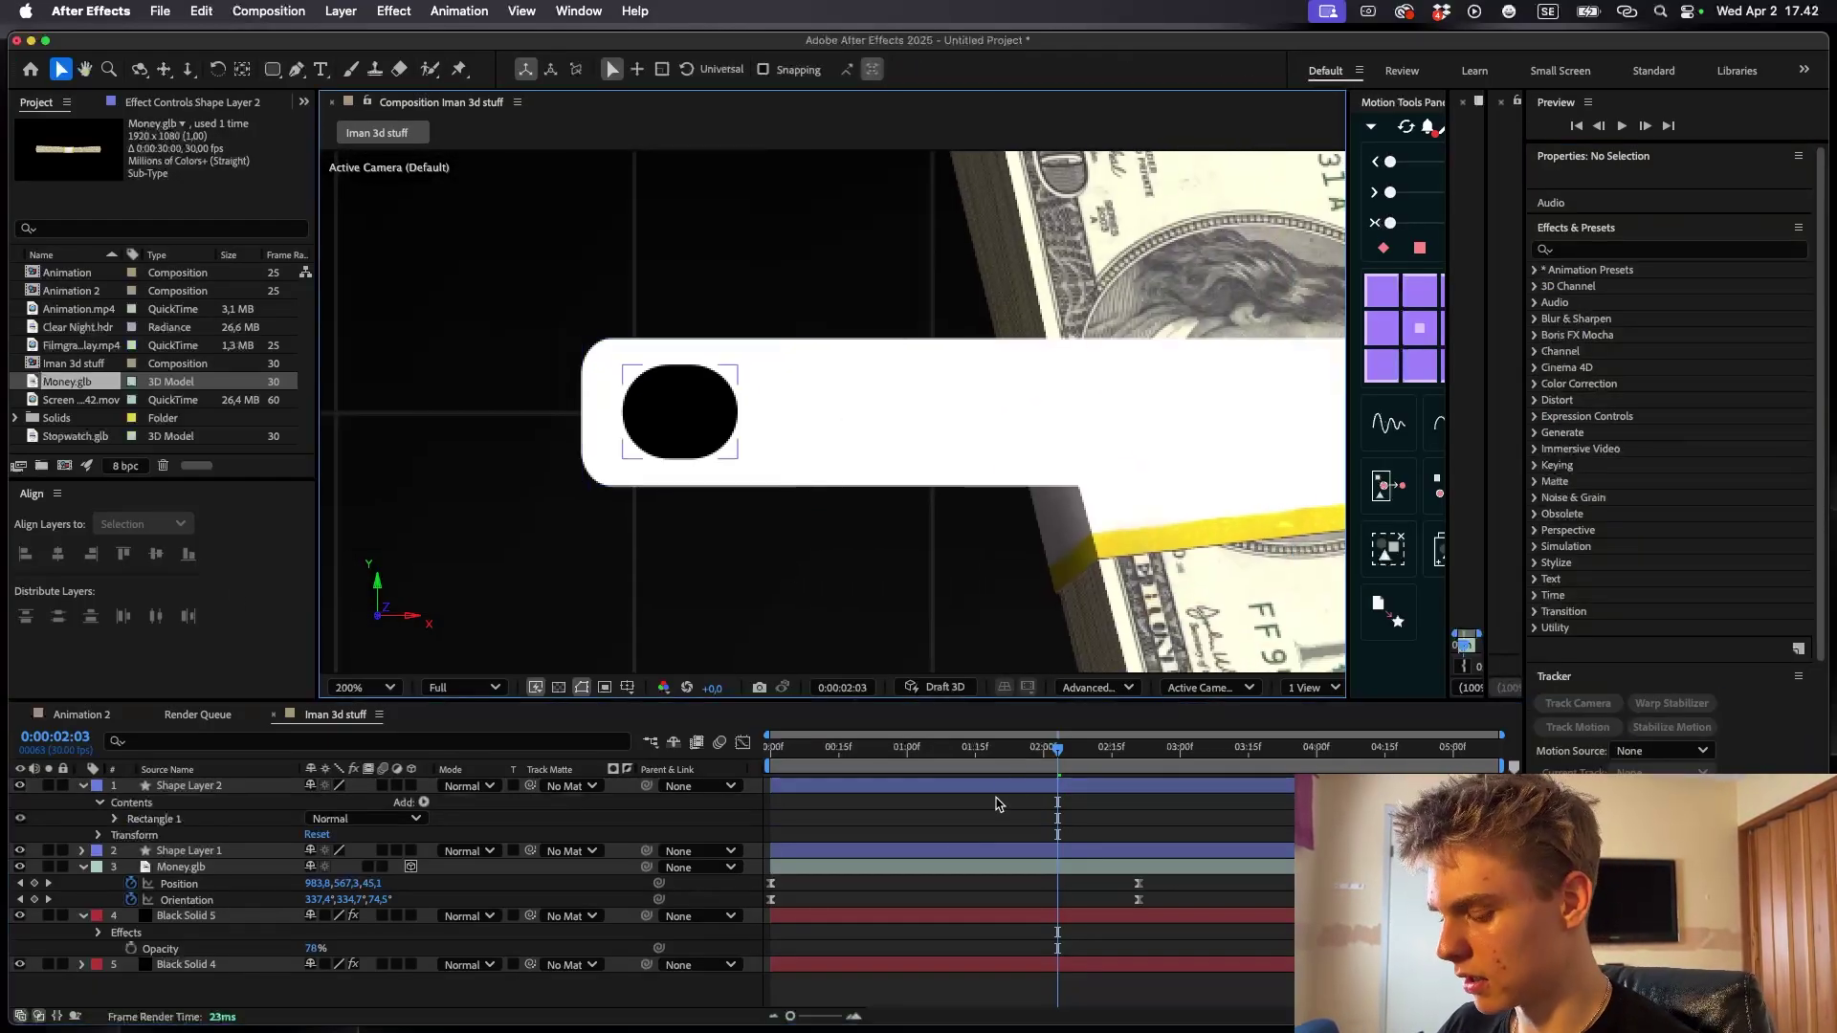
{"action": "key", "text": "super+t"}
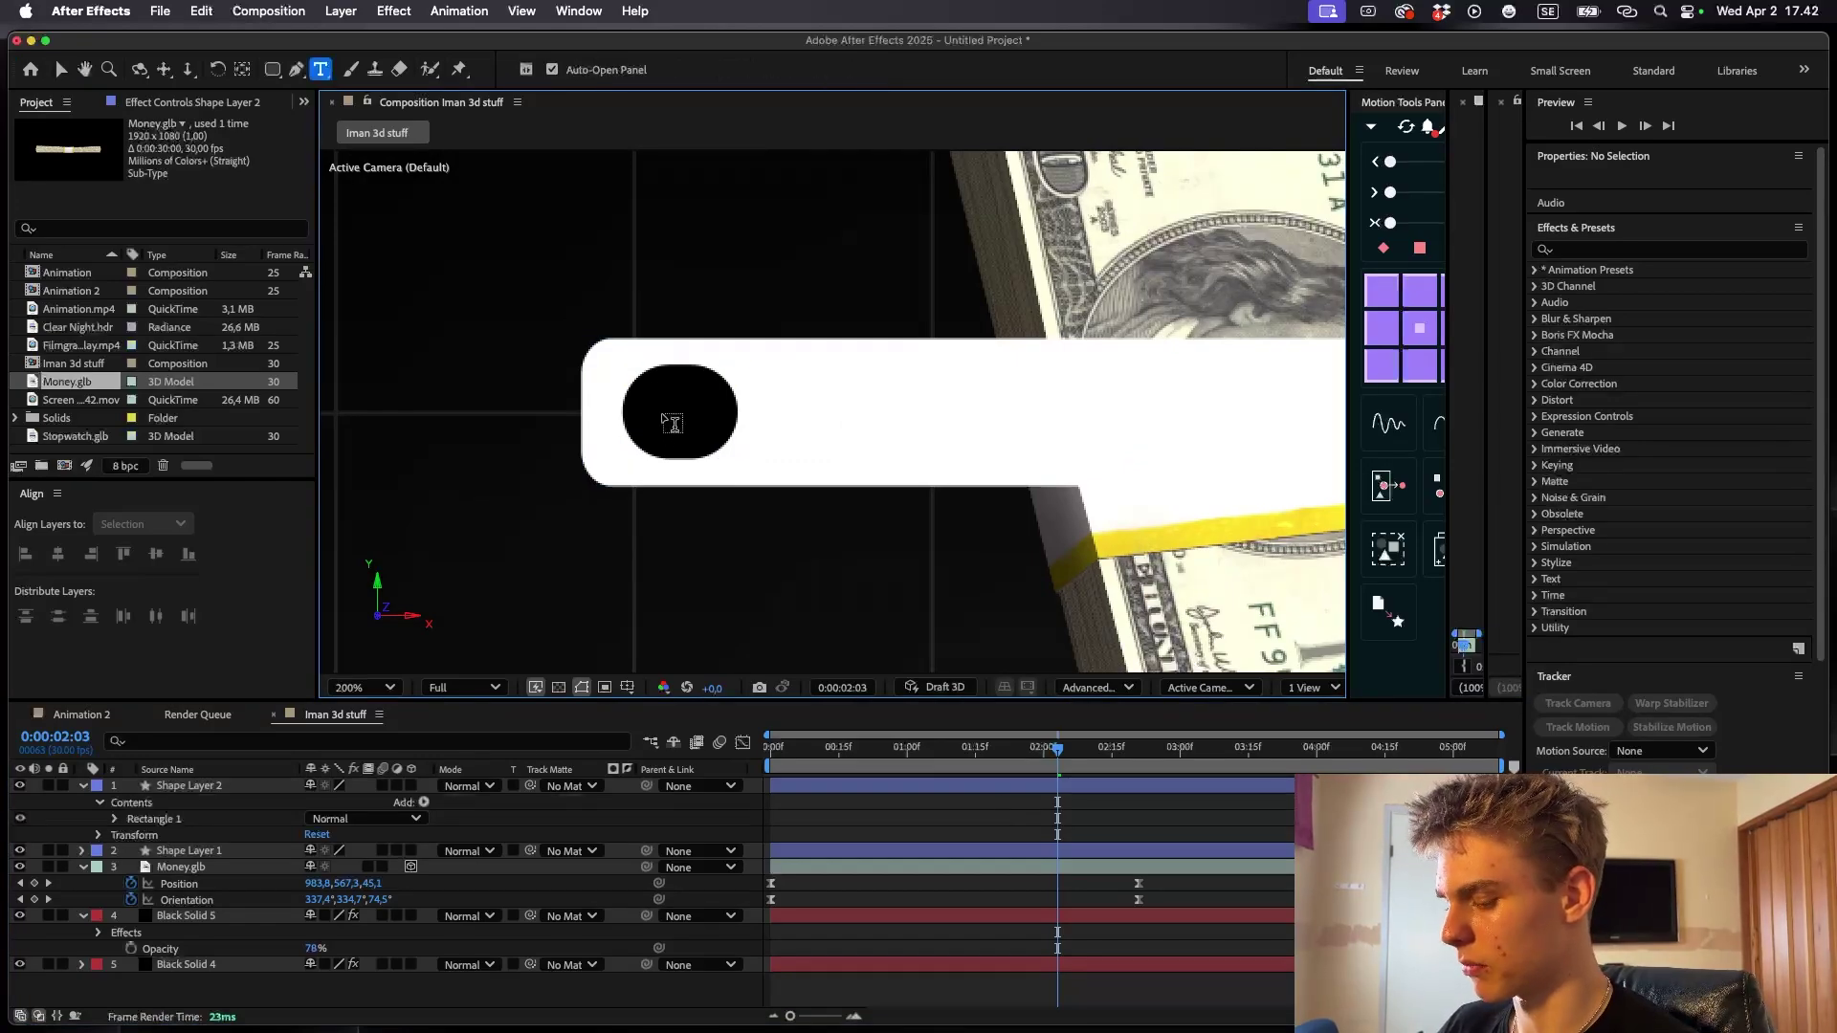
{"action": "left_click", "coordinate": [658, 412]}
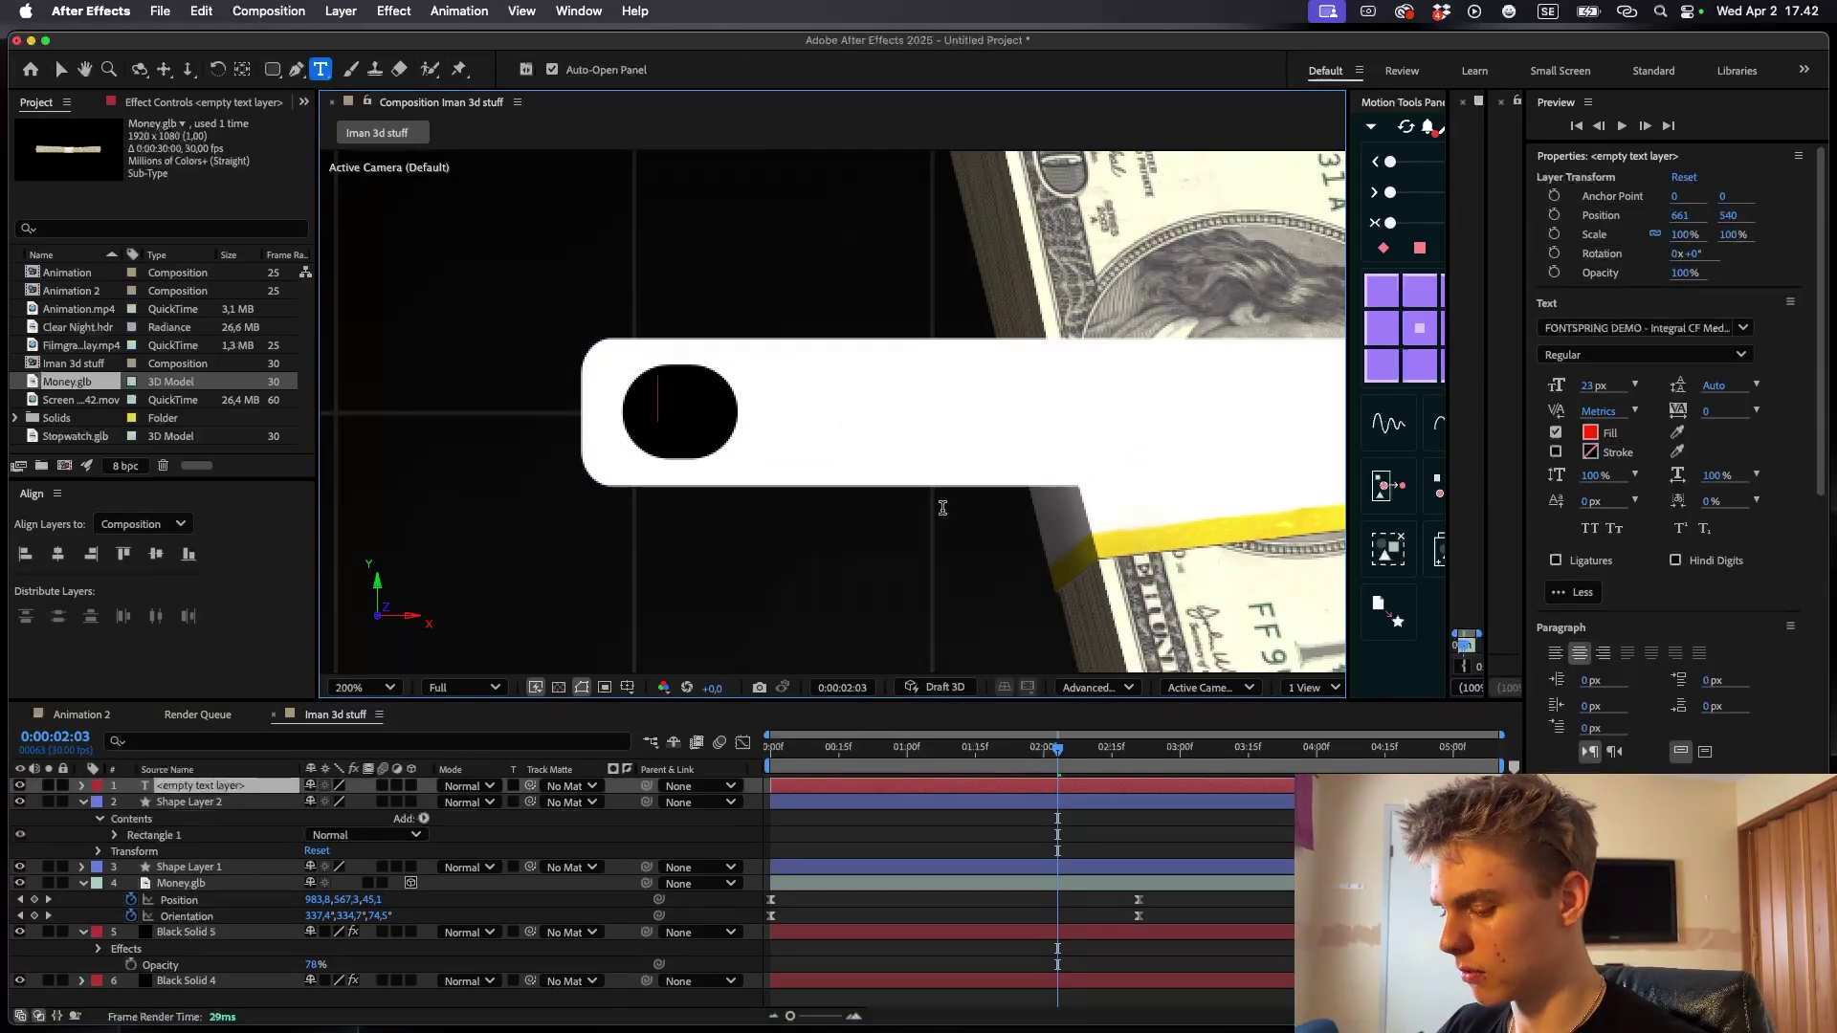
{"action": "type", "text": "£"}
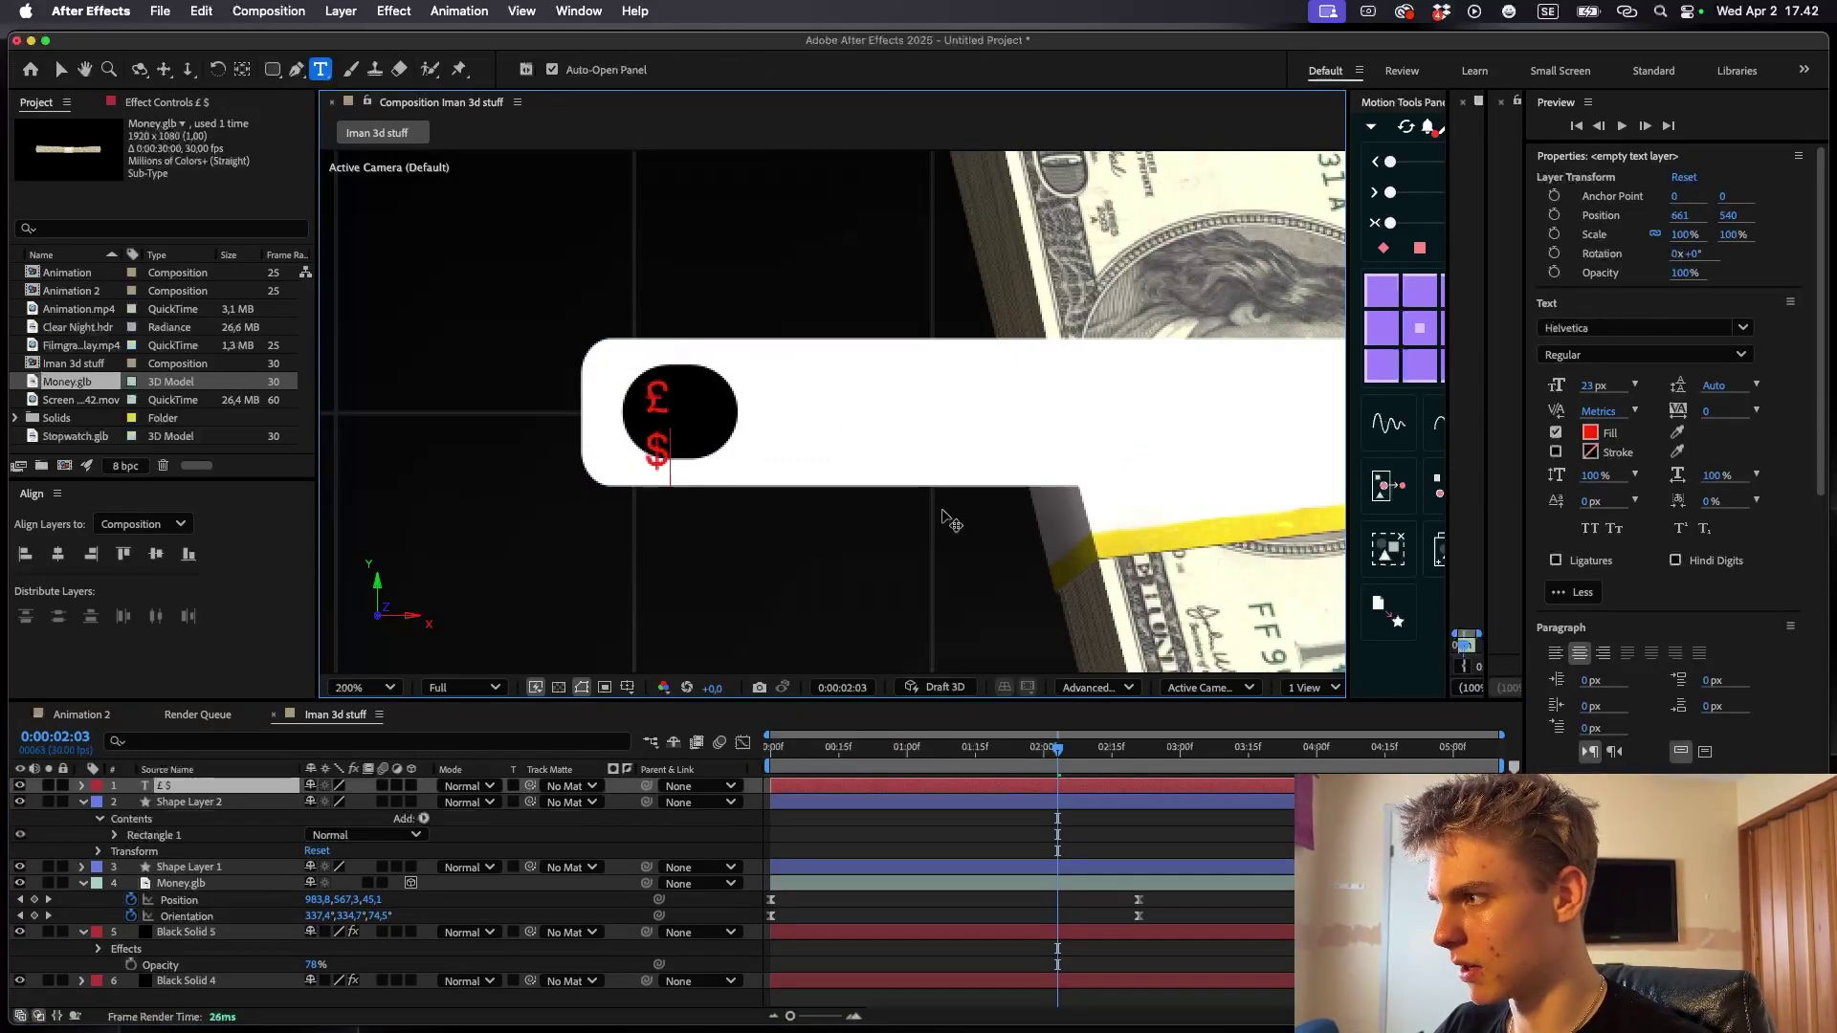
{"action": "key", "text": "Up"}
{"action": "key", "text": "BackSpace"}
{"action": "key", "text": "Delete"}
- Format the dollar sign with a white fill and the Montserrat ExtraBold font
{"action": "key", "text": "super+a"}
{"action": "left_click", "coordinate": [1590, 433]}
{"action": "left_click", "coordinate": [1108, 424]}
{"action": "left_click", "coordinate": [1586, 328]}
{"action": "type", "text": "mont"}
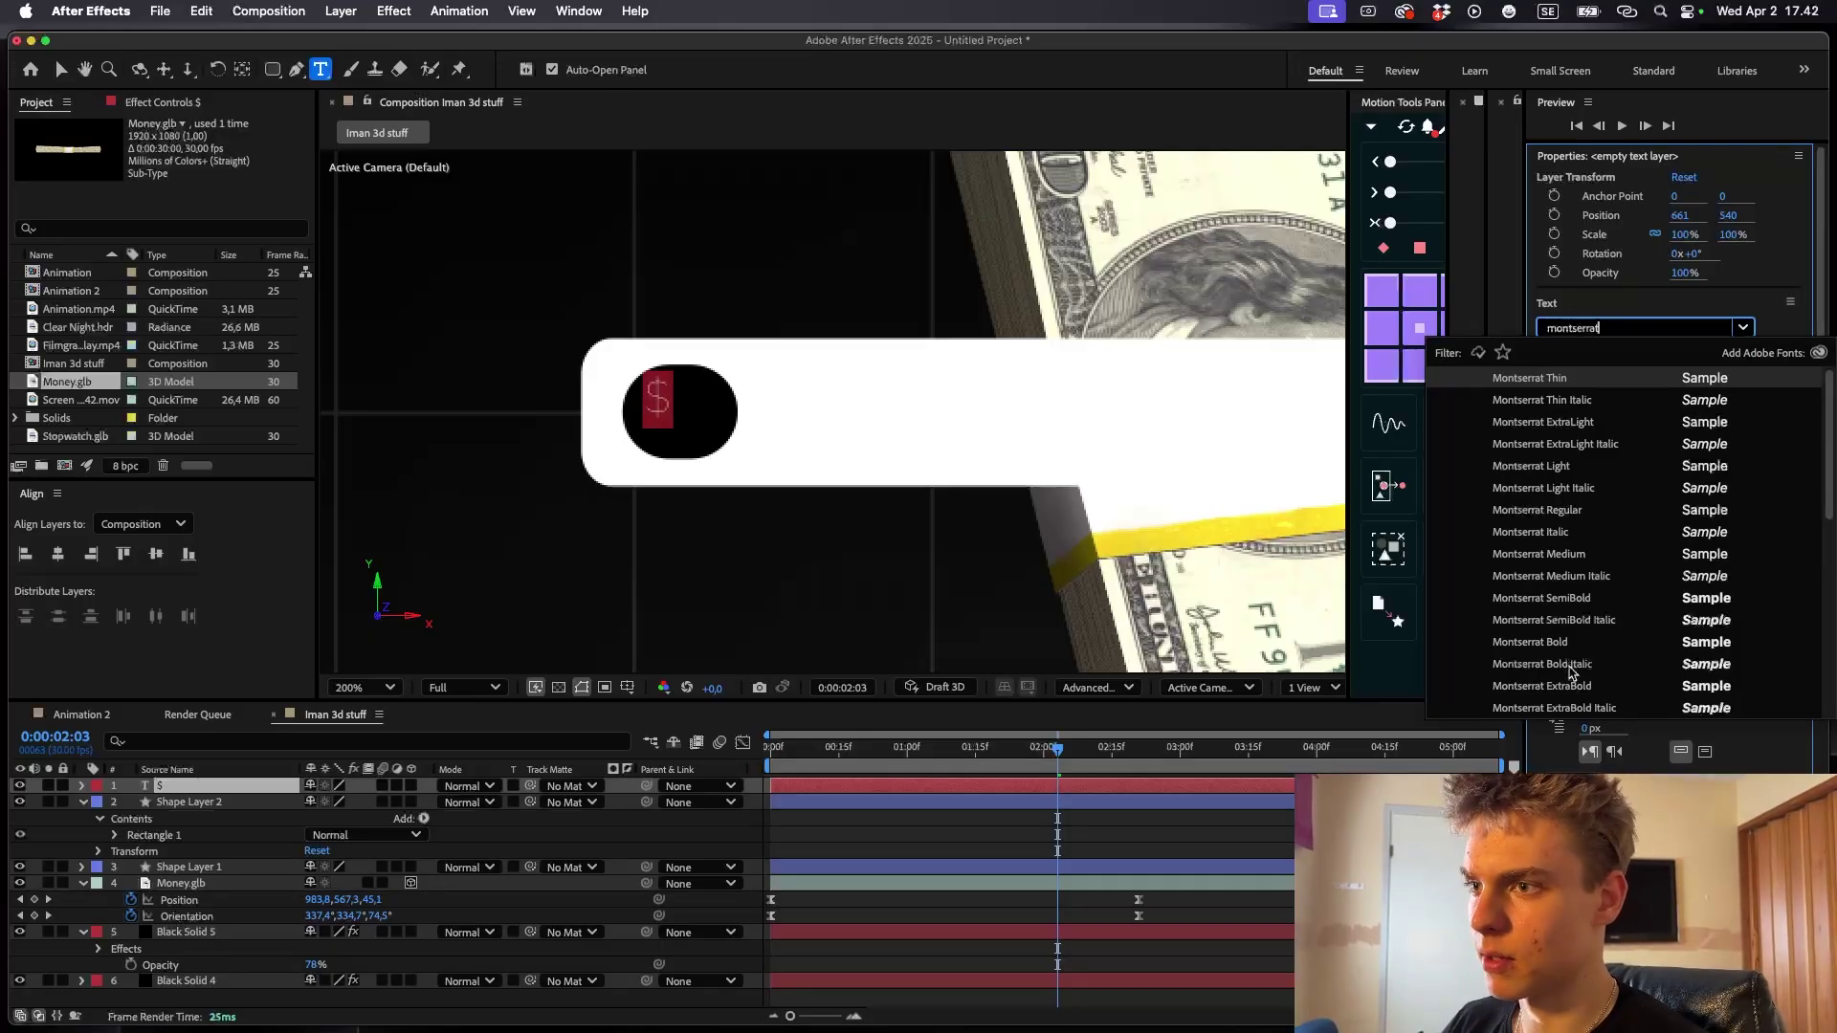
{"action": "left_click", "coordinate": [1561, 687]}
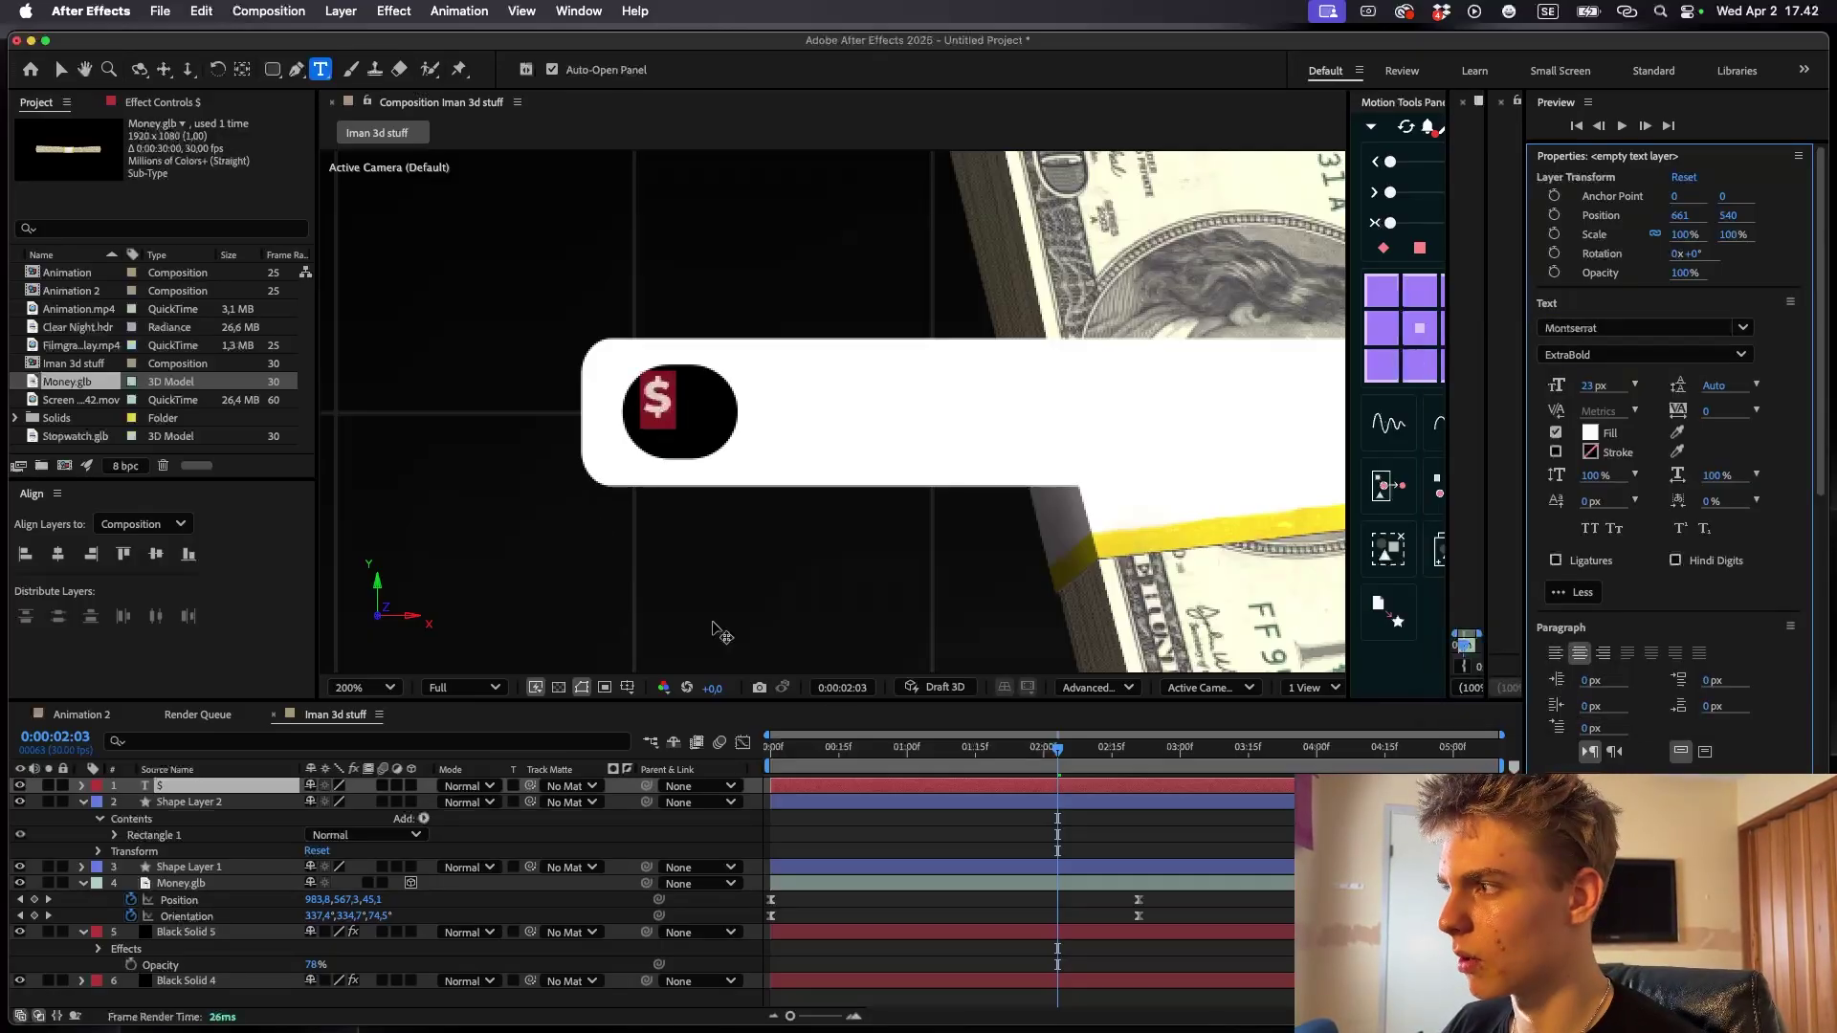
- Position the dollar sign in the middle of the black badge and enlarge its font to 27 px
{"action": "key", "text": "v"}
{"action": "left_click", "coordinate": [679, 409]}
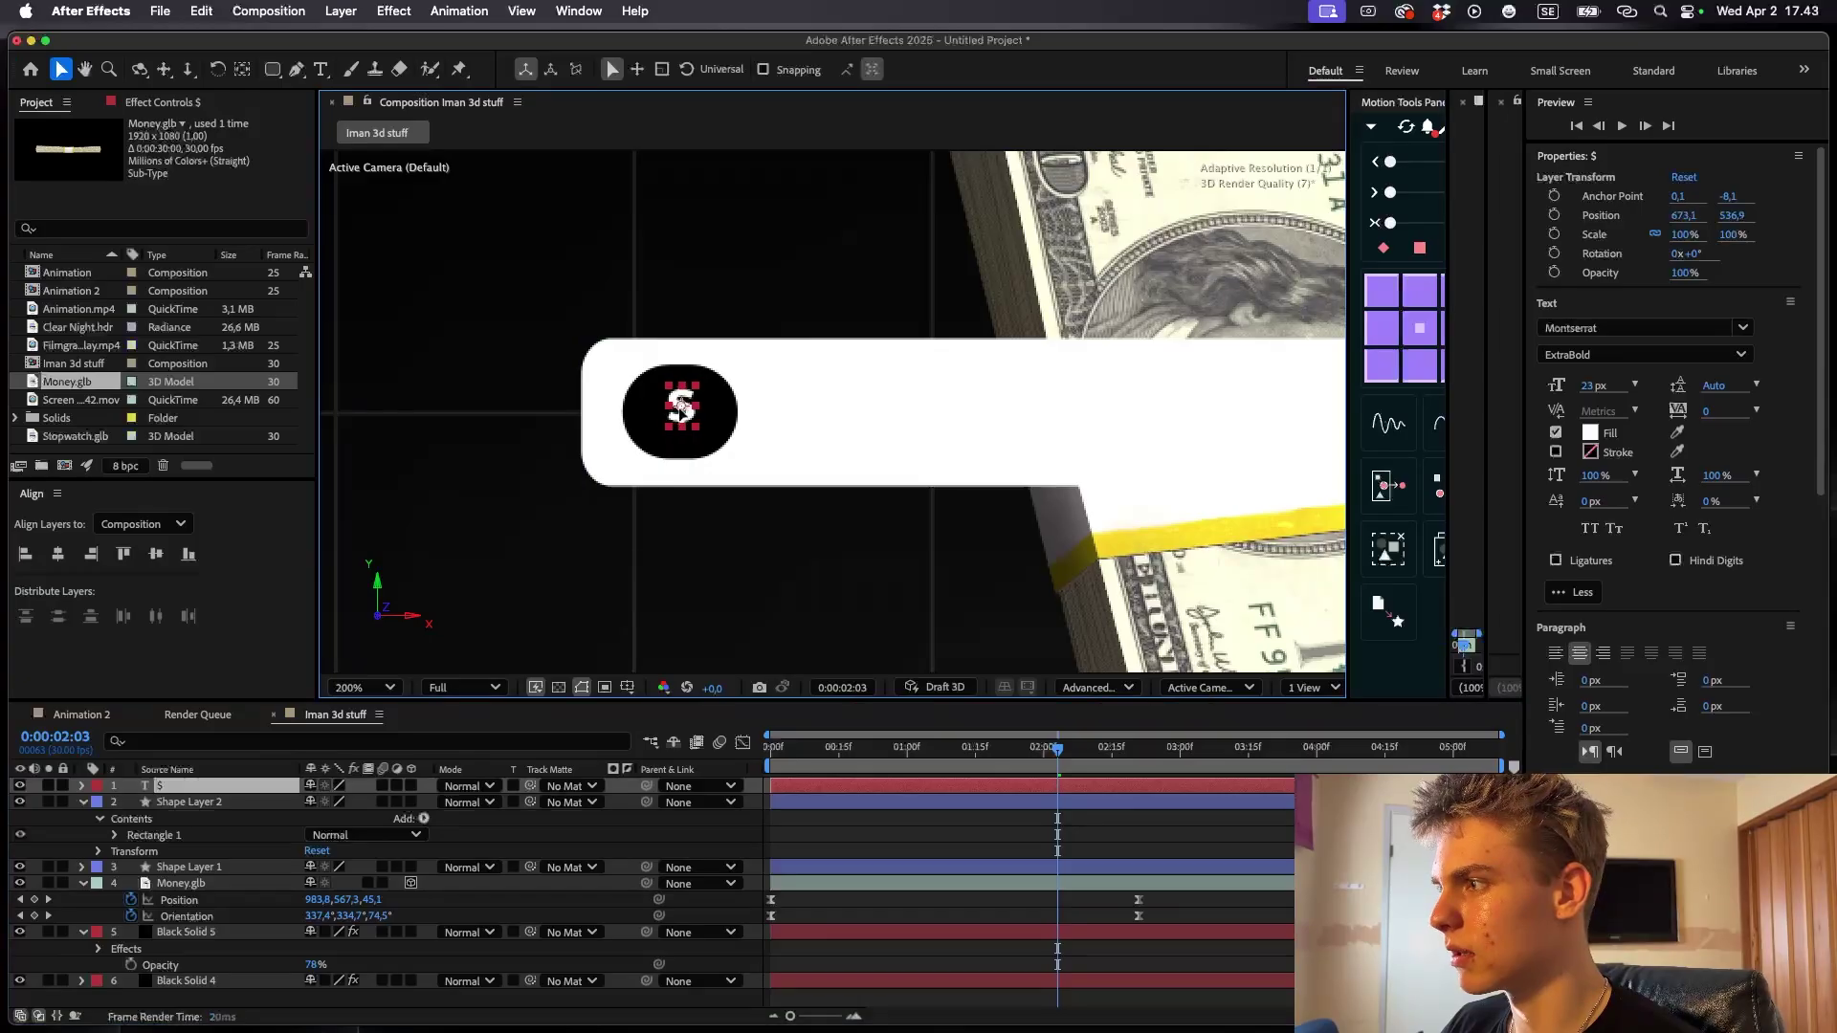
{"action": "left_click_drag", "start_coordinate": [1588, 386], "coordinate": [1596, 385]}
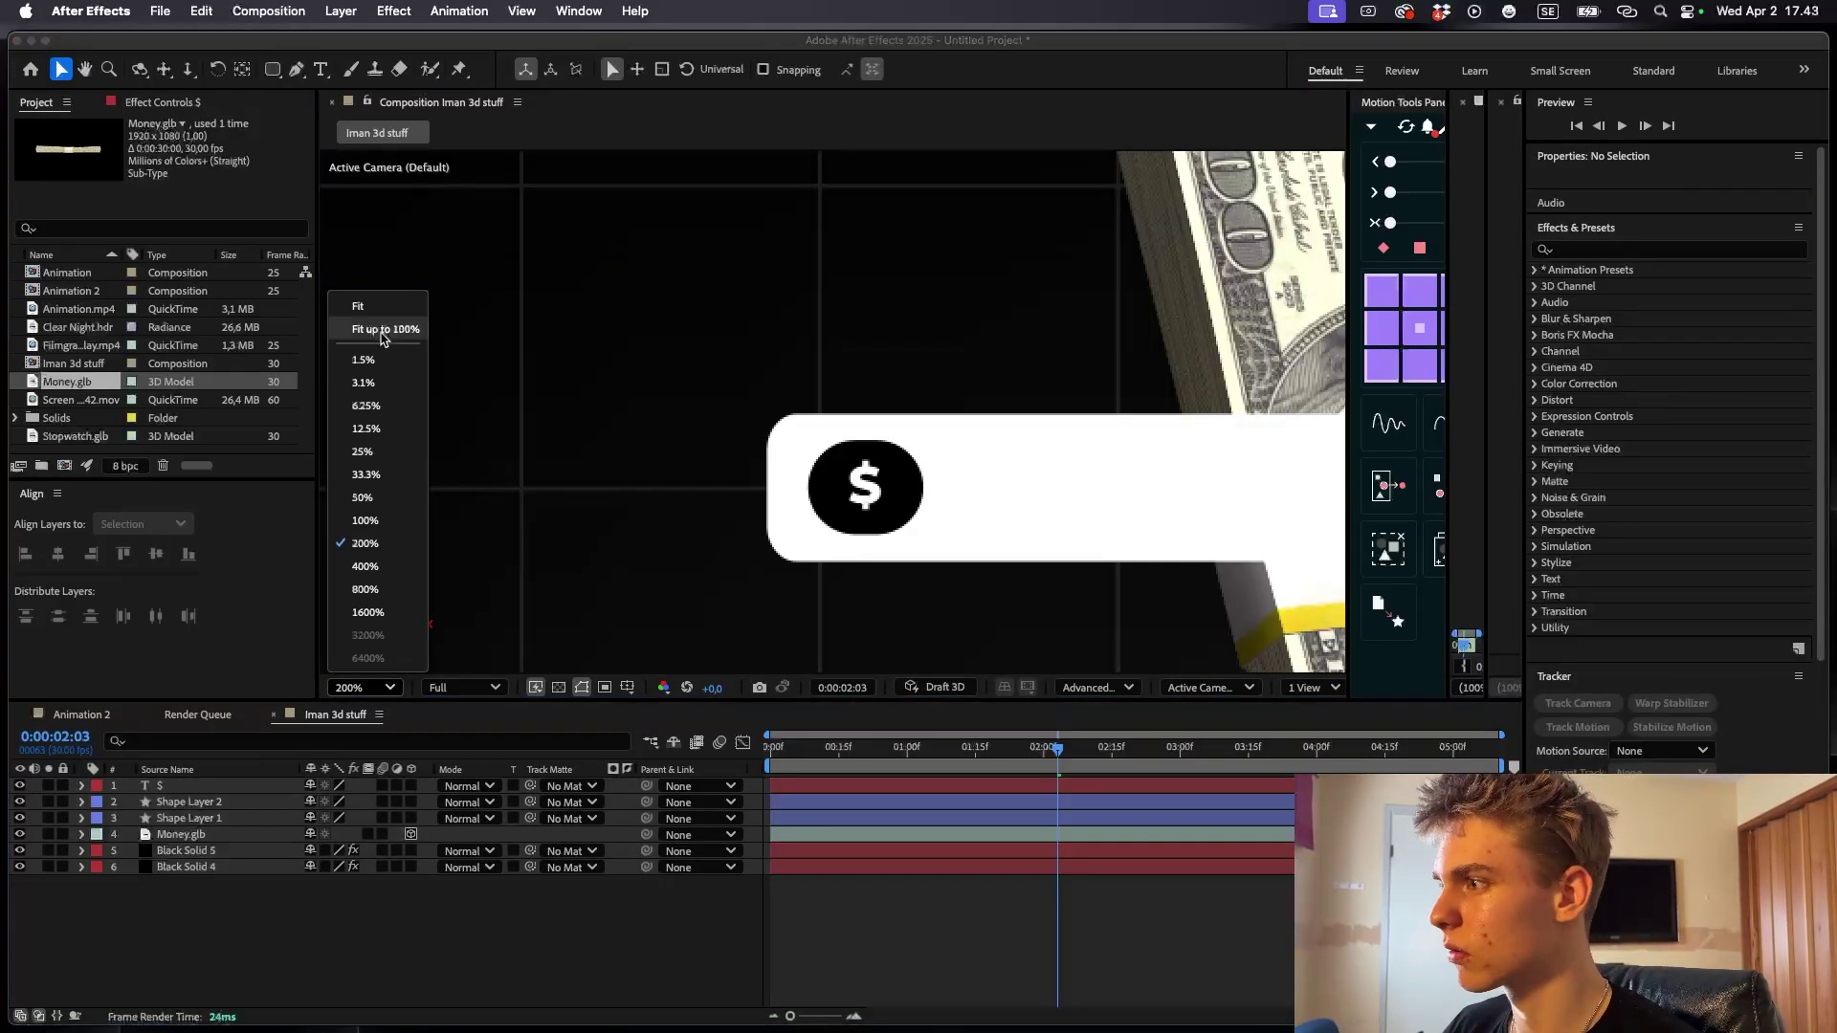
- Increase the white bar's roundness to 62 so its ends become fully rounded
{"action": "left_click", "coordinate": [380, 328]}
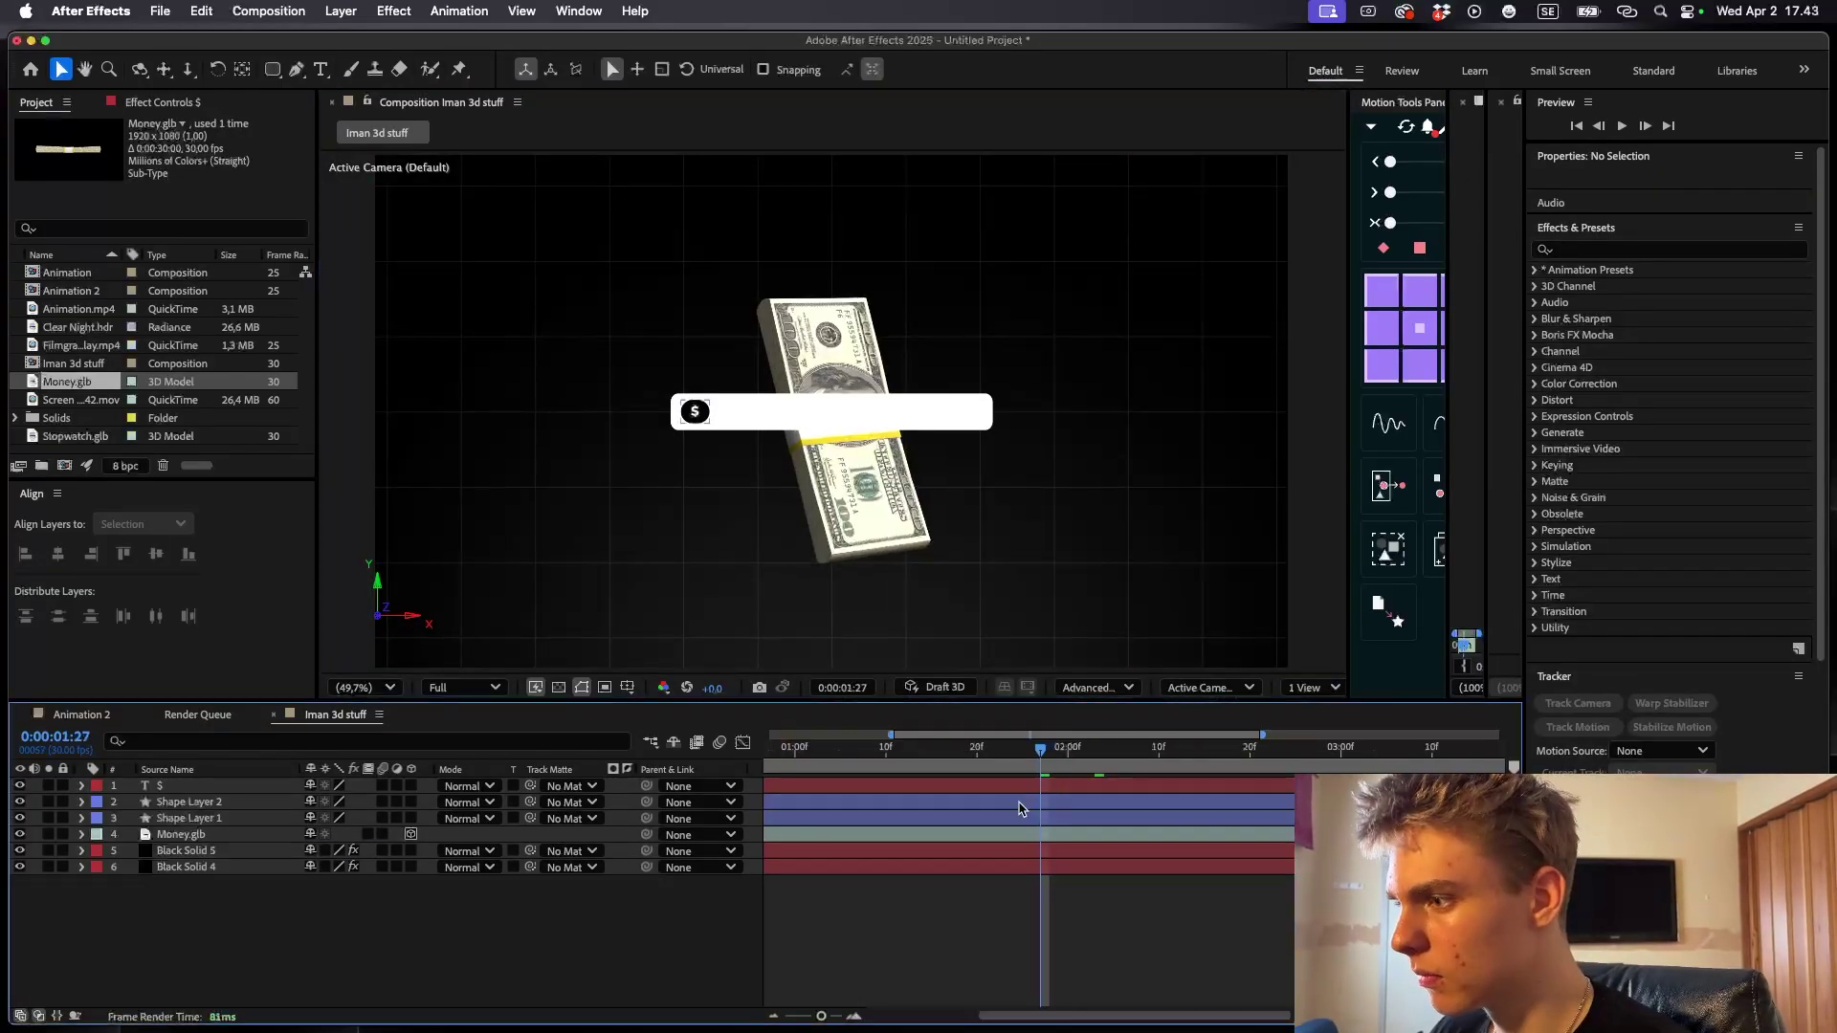
{"action": "scroll", "coordinate": [1022, 813], "scroll_direction": "down", "scroll_amount": 5}
{"action": "left_click", "coordinate": [1030, 806]}
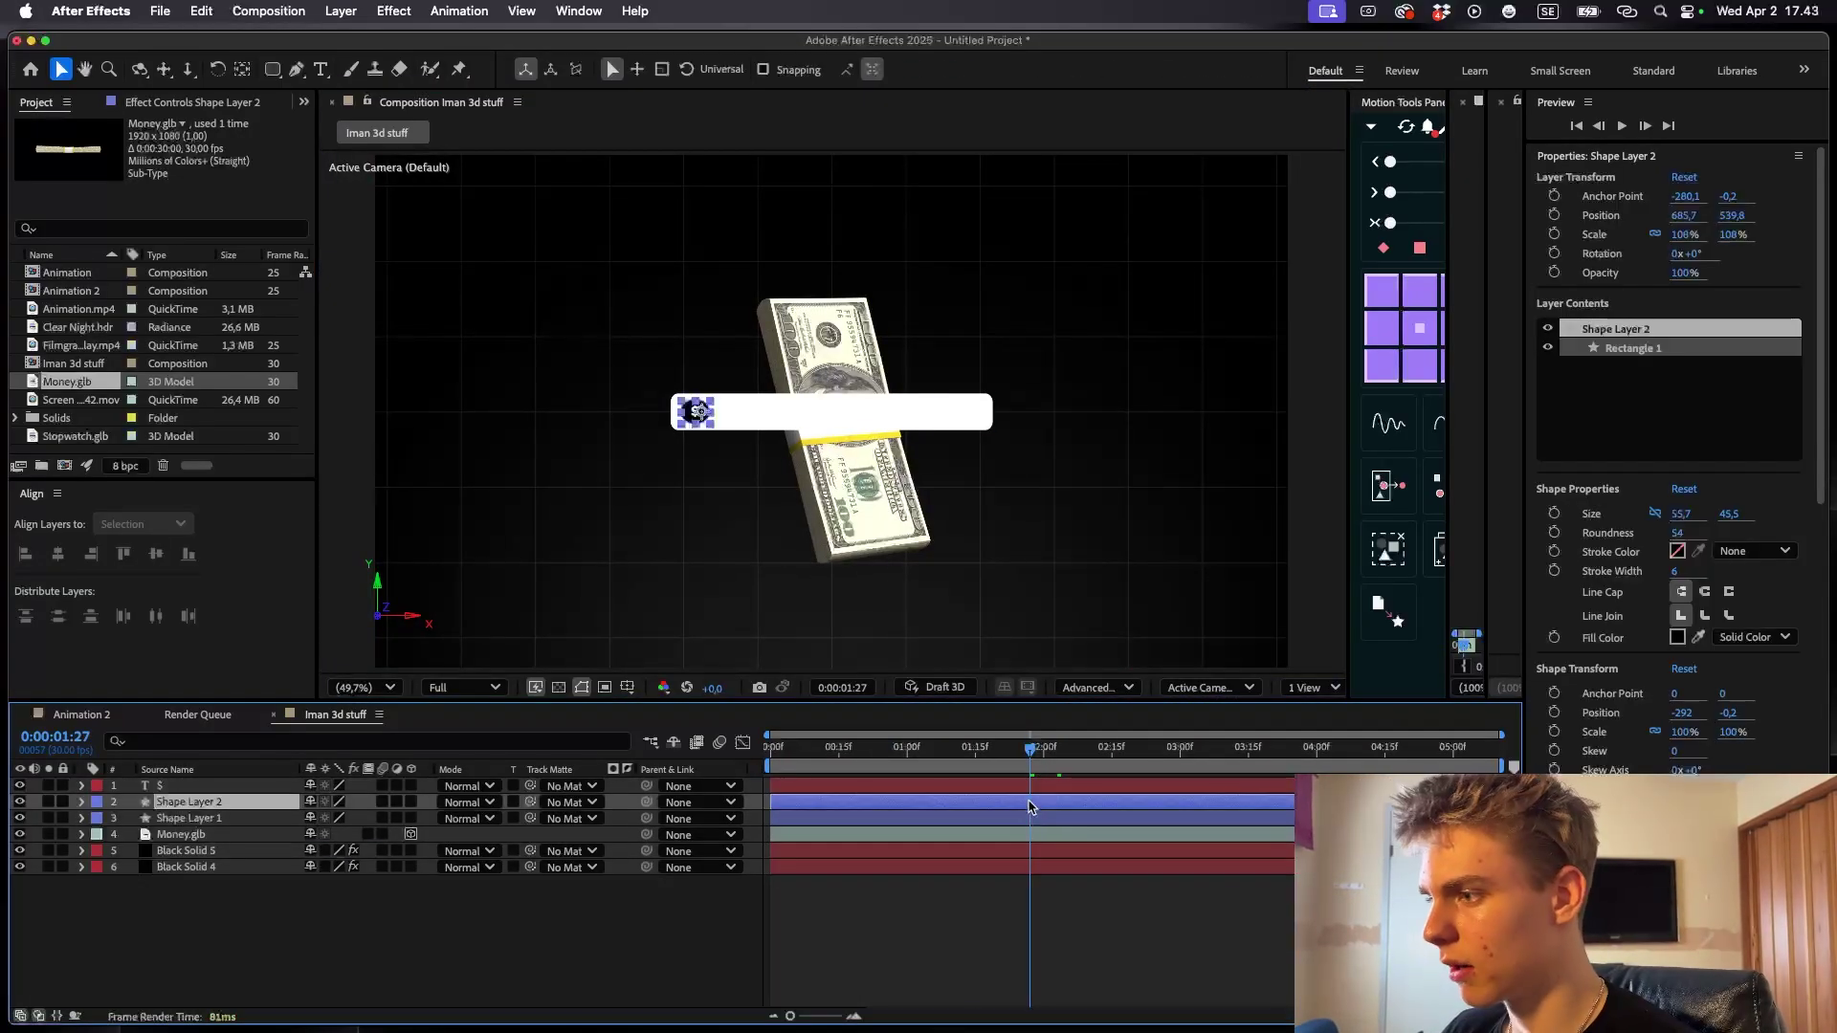
{"action": "left_click", "coordinate": [1003, 820]}
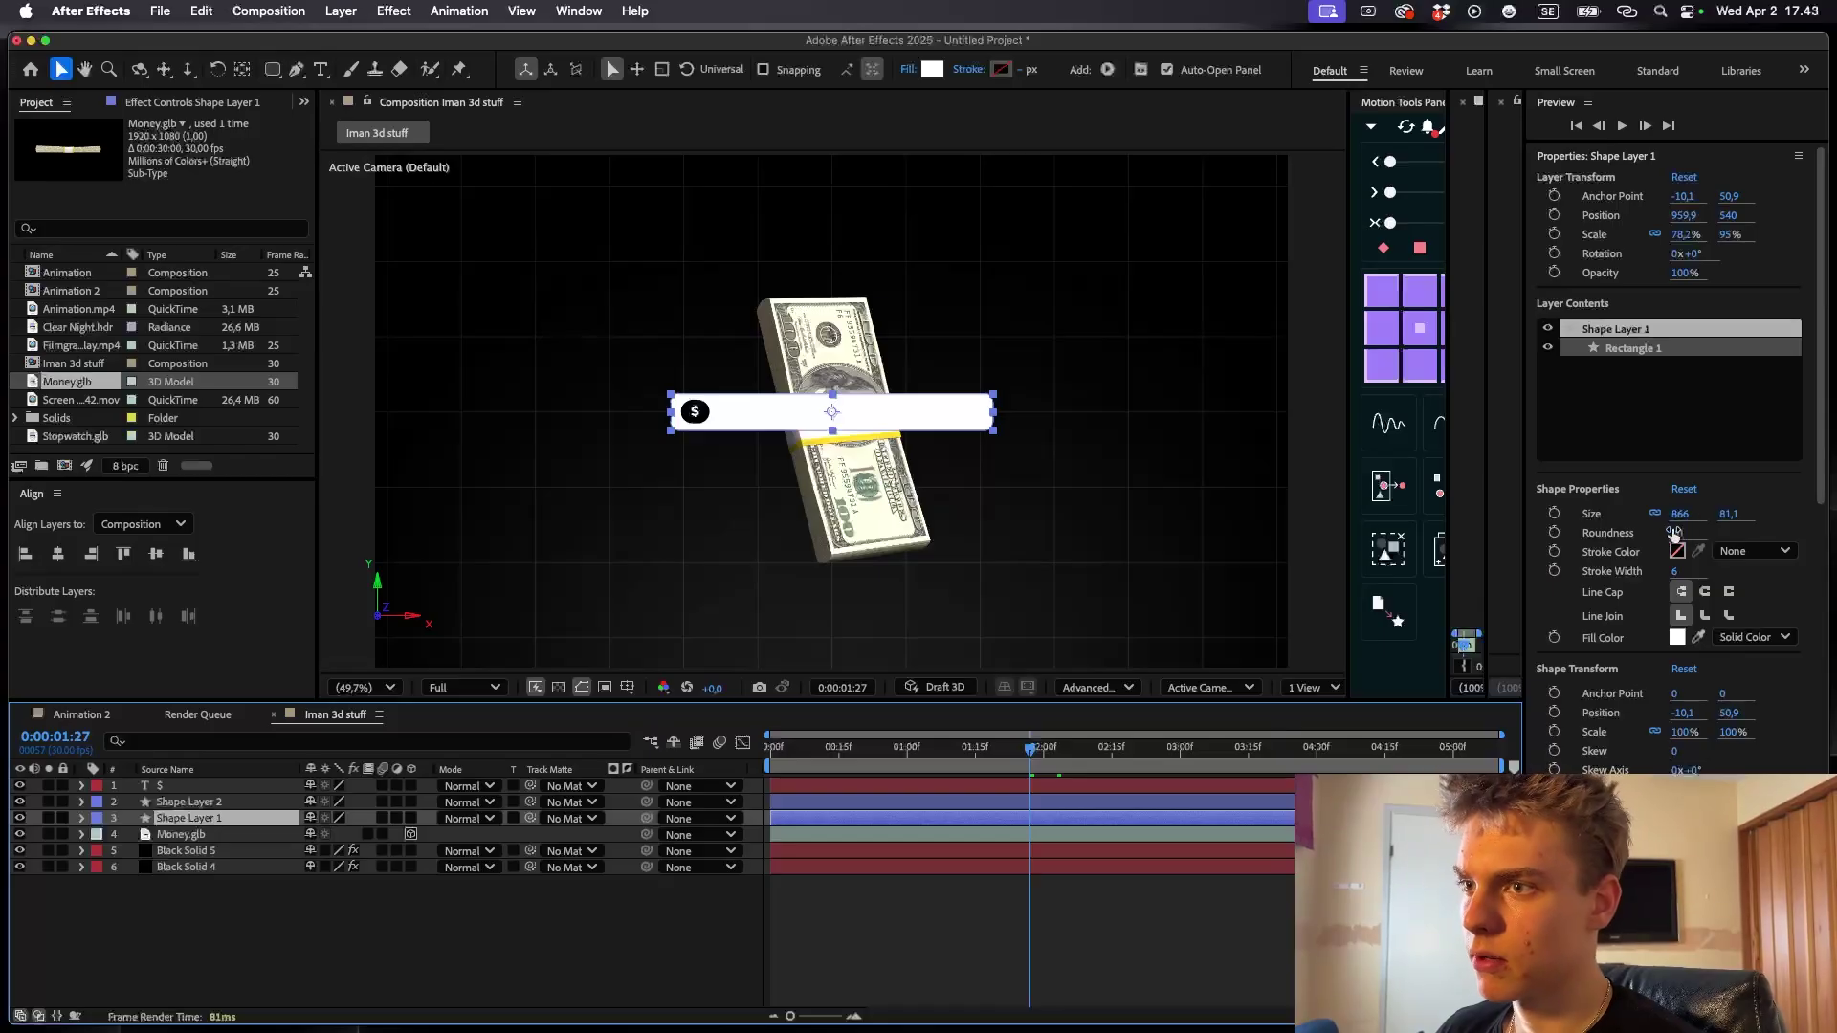
{"action": "left_click_drag", "start_coordinate": [1673, 533], "coordinate": [1715, 530]}
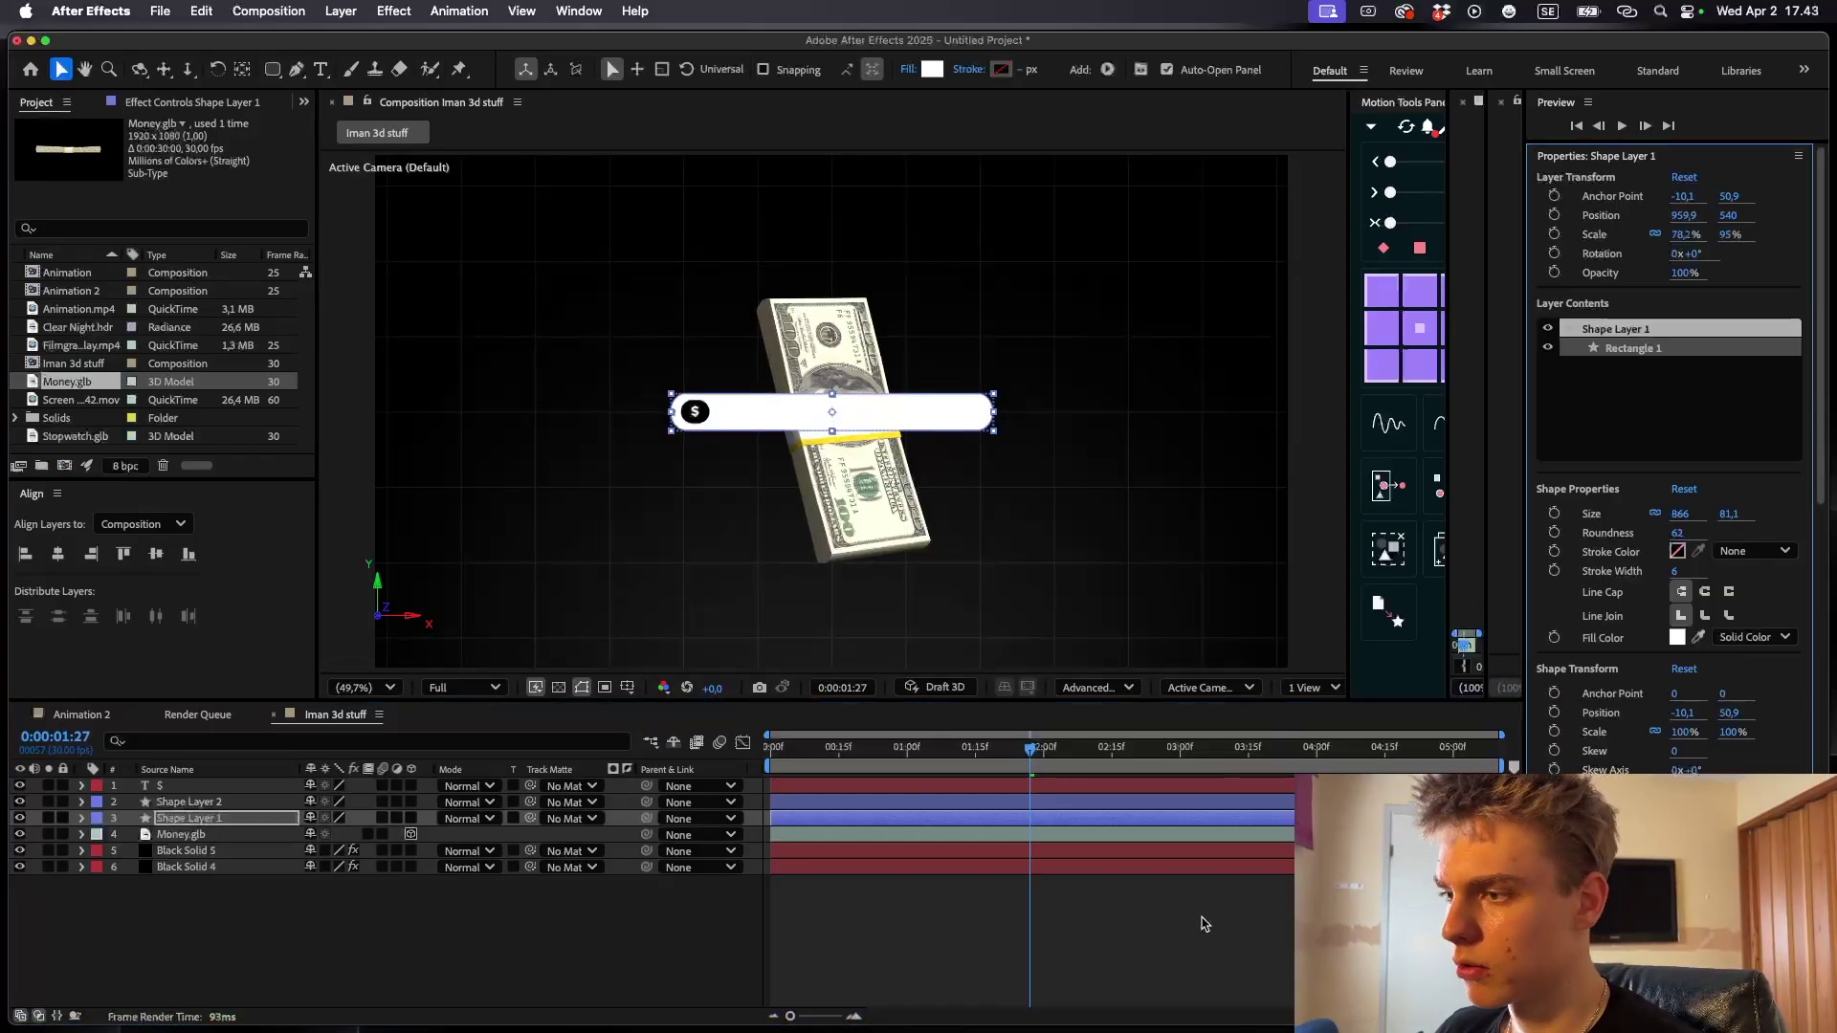
{"action": "left_click", "coordinate": [1003, 603]}
- Add a text layer reading "Make you more money" on the white bar with a black fill
{"action": "scroll", "coordinate": [1002, 603], "scroll_direction": "up", "scroll_amount": 1}
{"action": "key", "text": "super+t"}
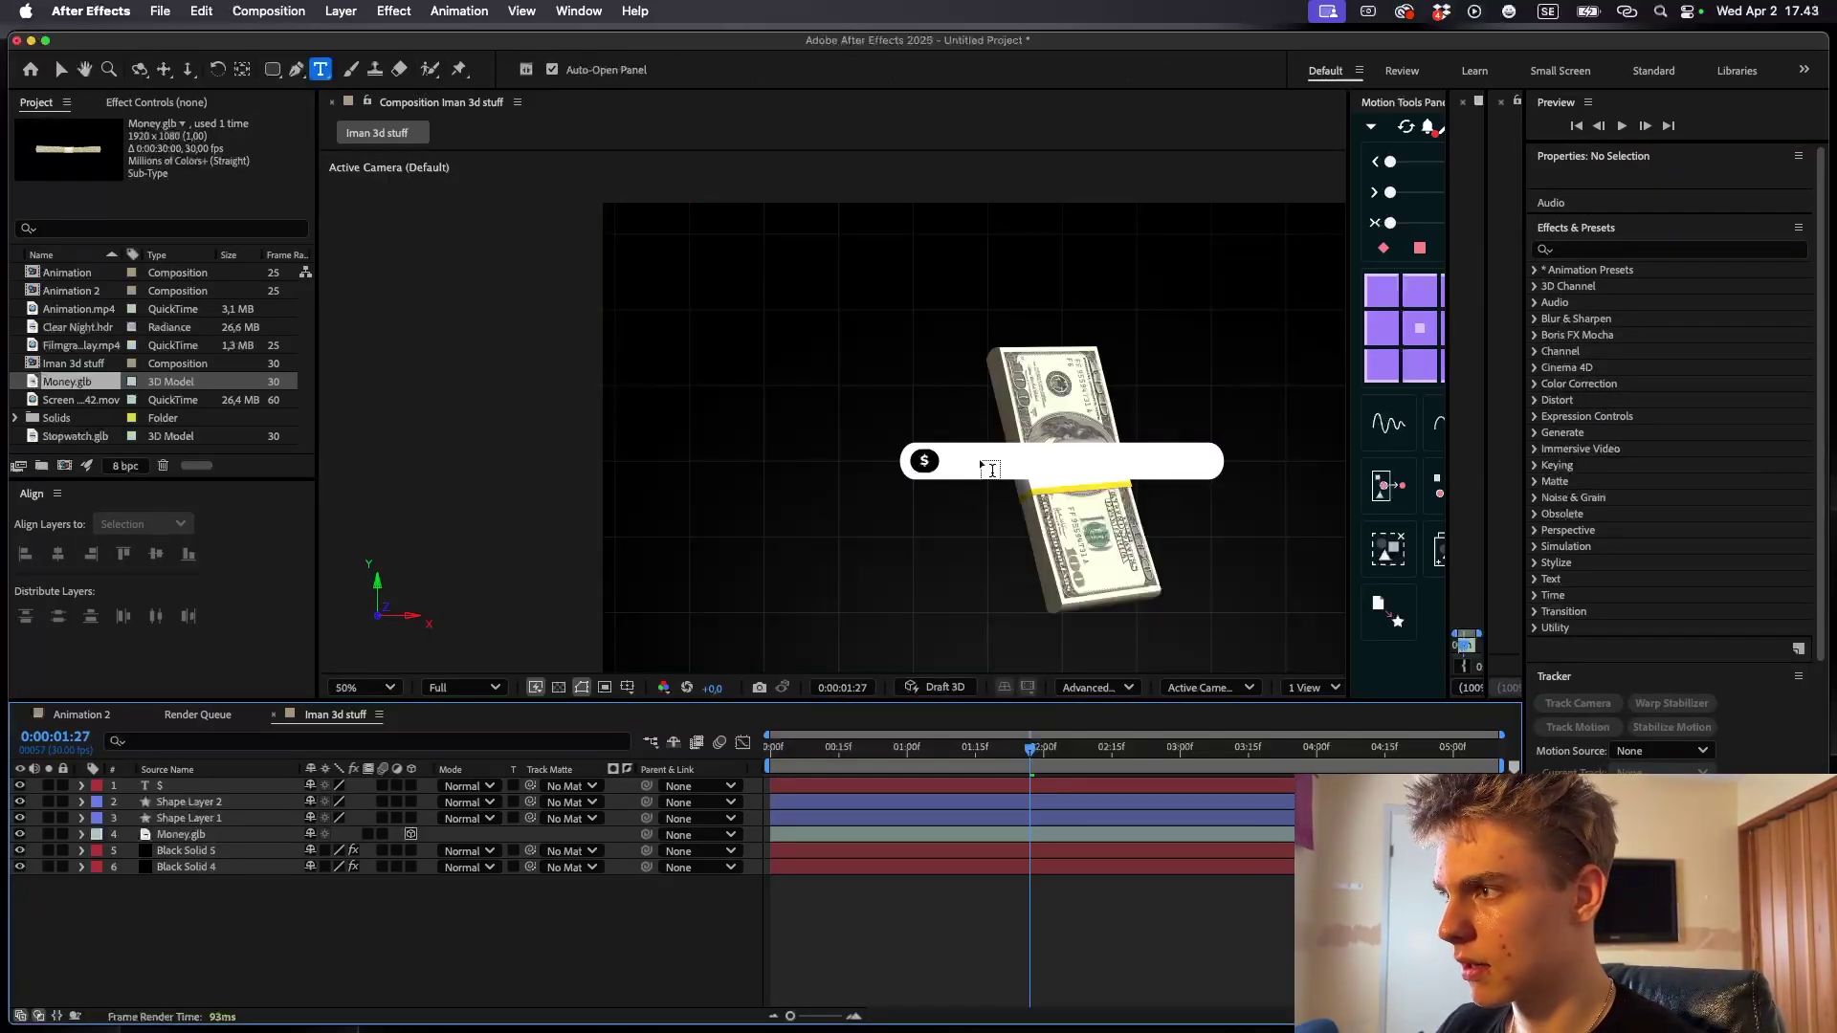
{"action": "left_click", "coordinate": [979, 458]}
{"action": "type", "text": "Make you more money"}
{"action": "left_click", "coordinate": [1590, 433]}
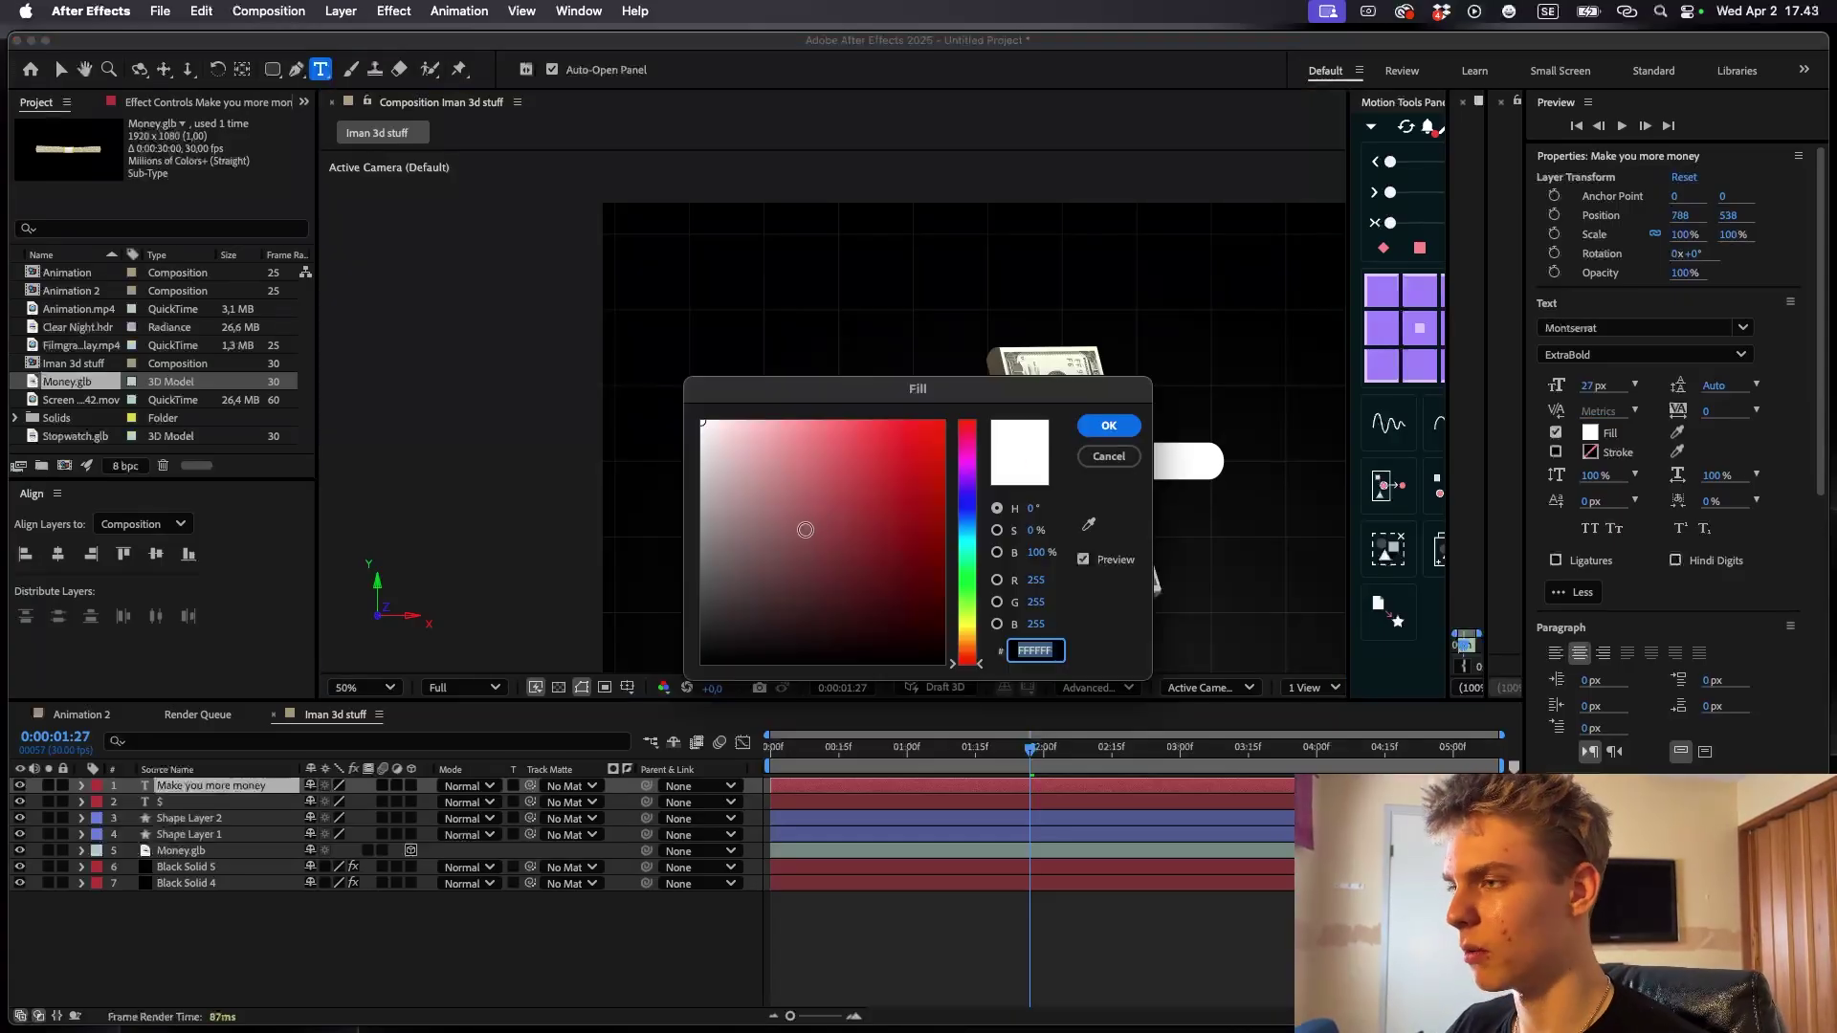
{"action": "left_click_drag", "start_coordinate": [749, 626], "coordinate": [734, 706]}
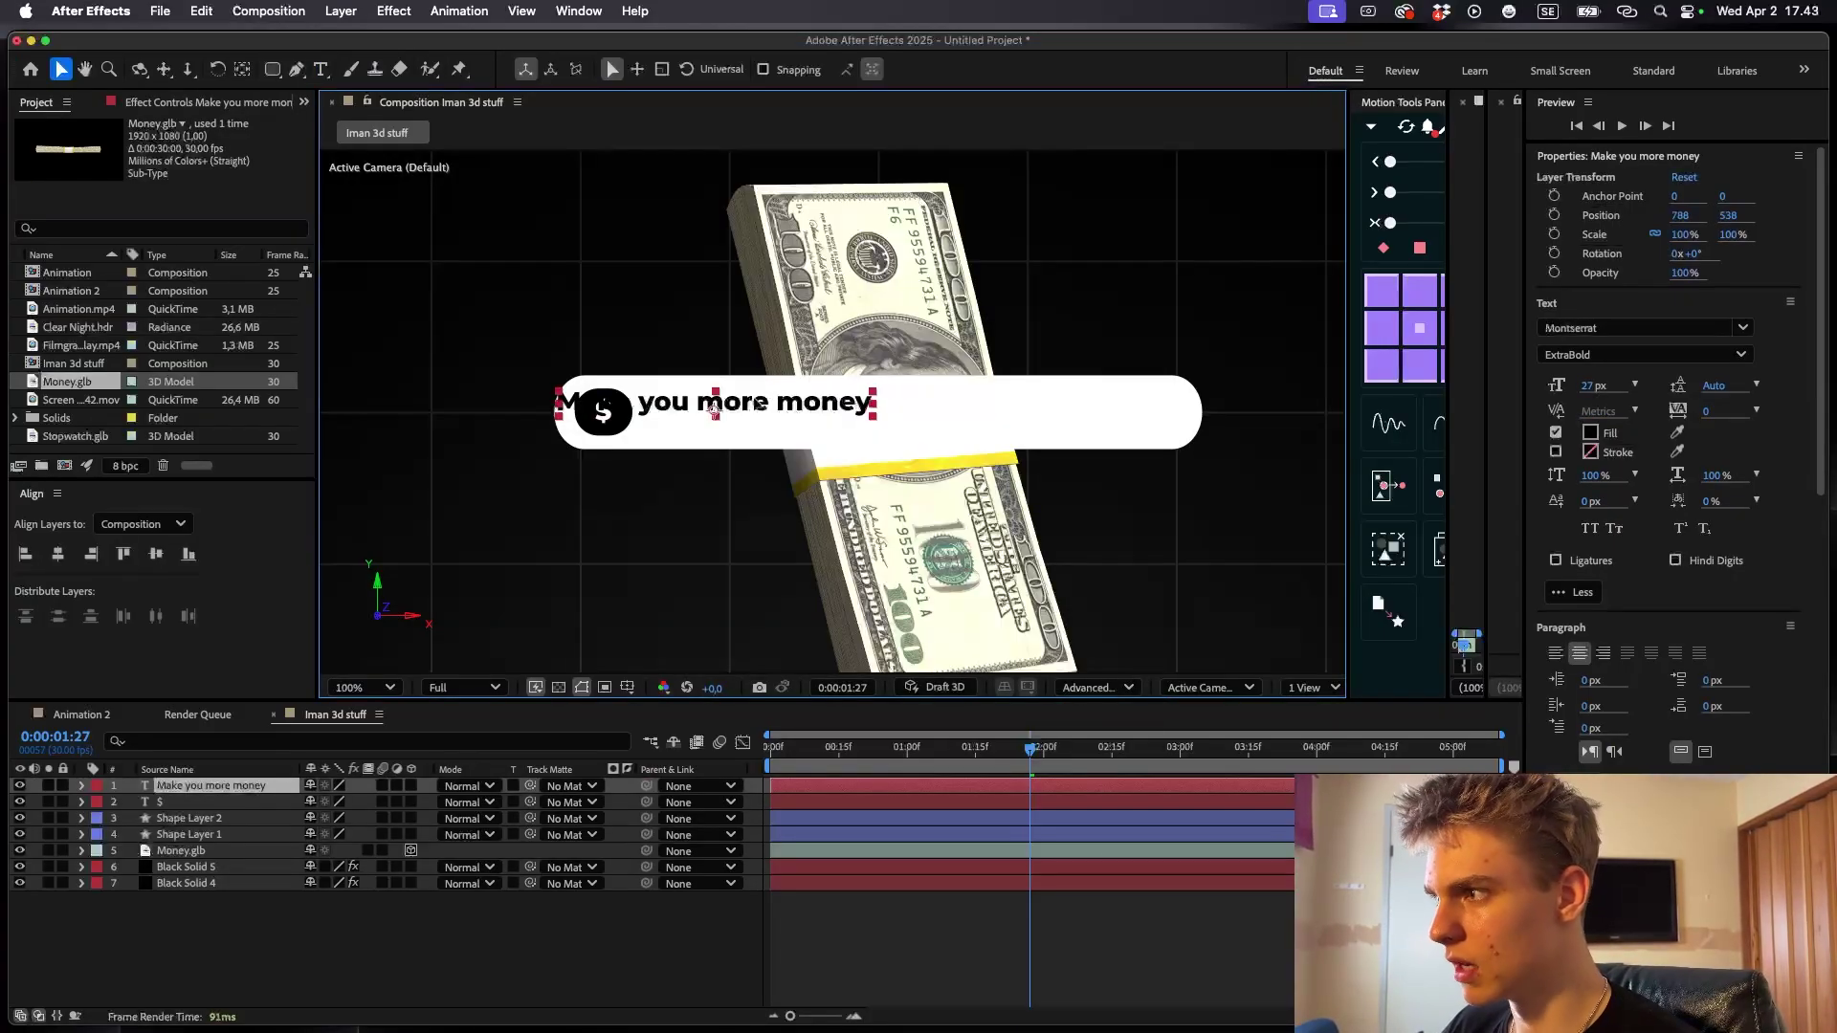
- Move the "Make you more money" text to the middle of the white bar, clear of the badge
{"action": "key", "text": "ctrl+super+space"}
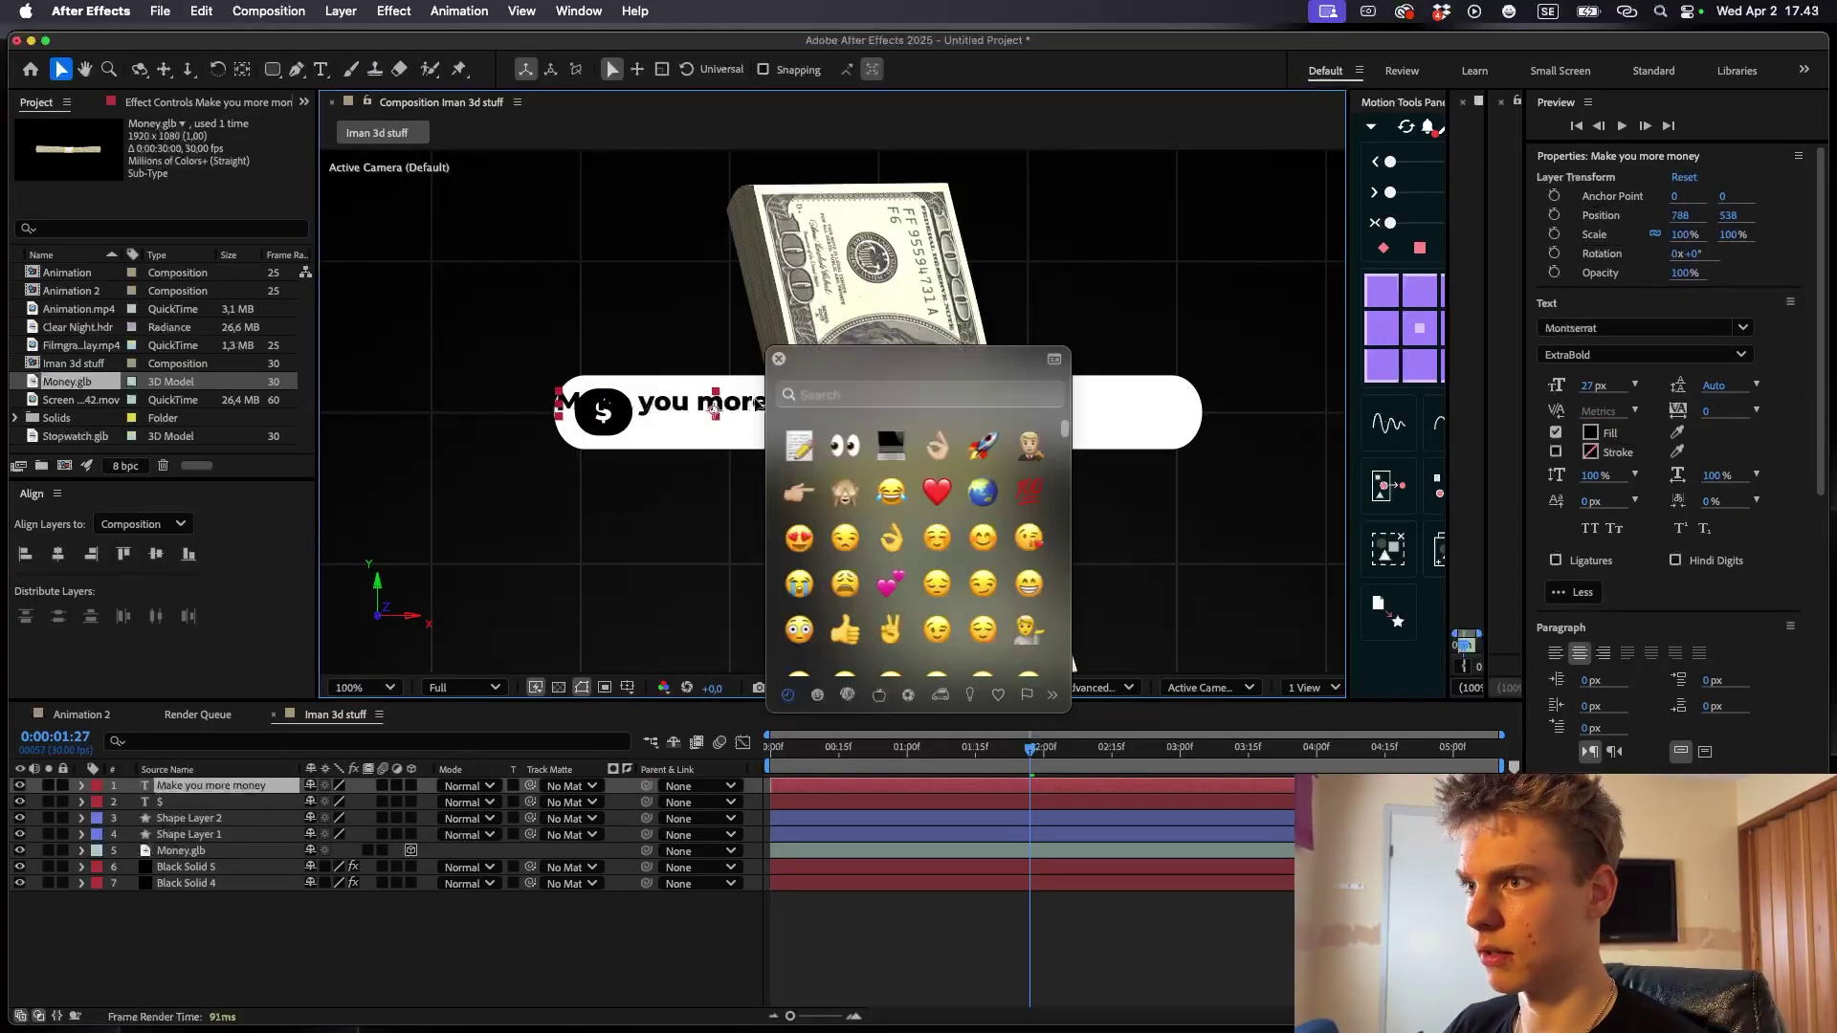
{"action": "left_click", "coordinate": [750, 409]}
{"action": "left_click_drag", "start_coordinate": [762, 409], "coordinate": [920, 407]}
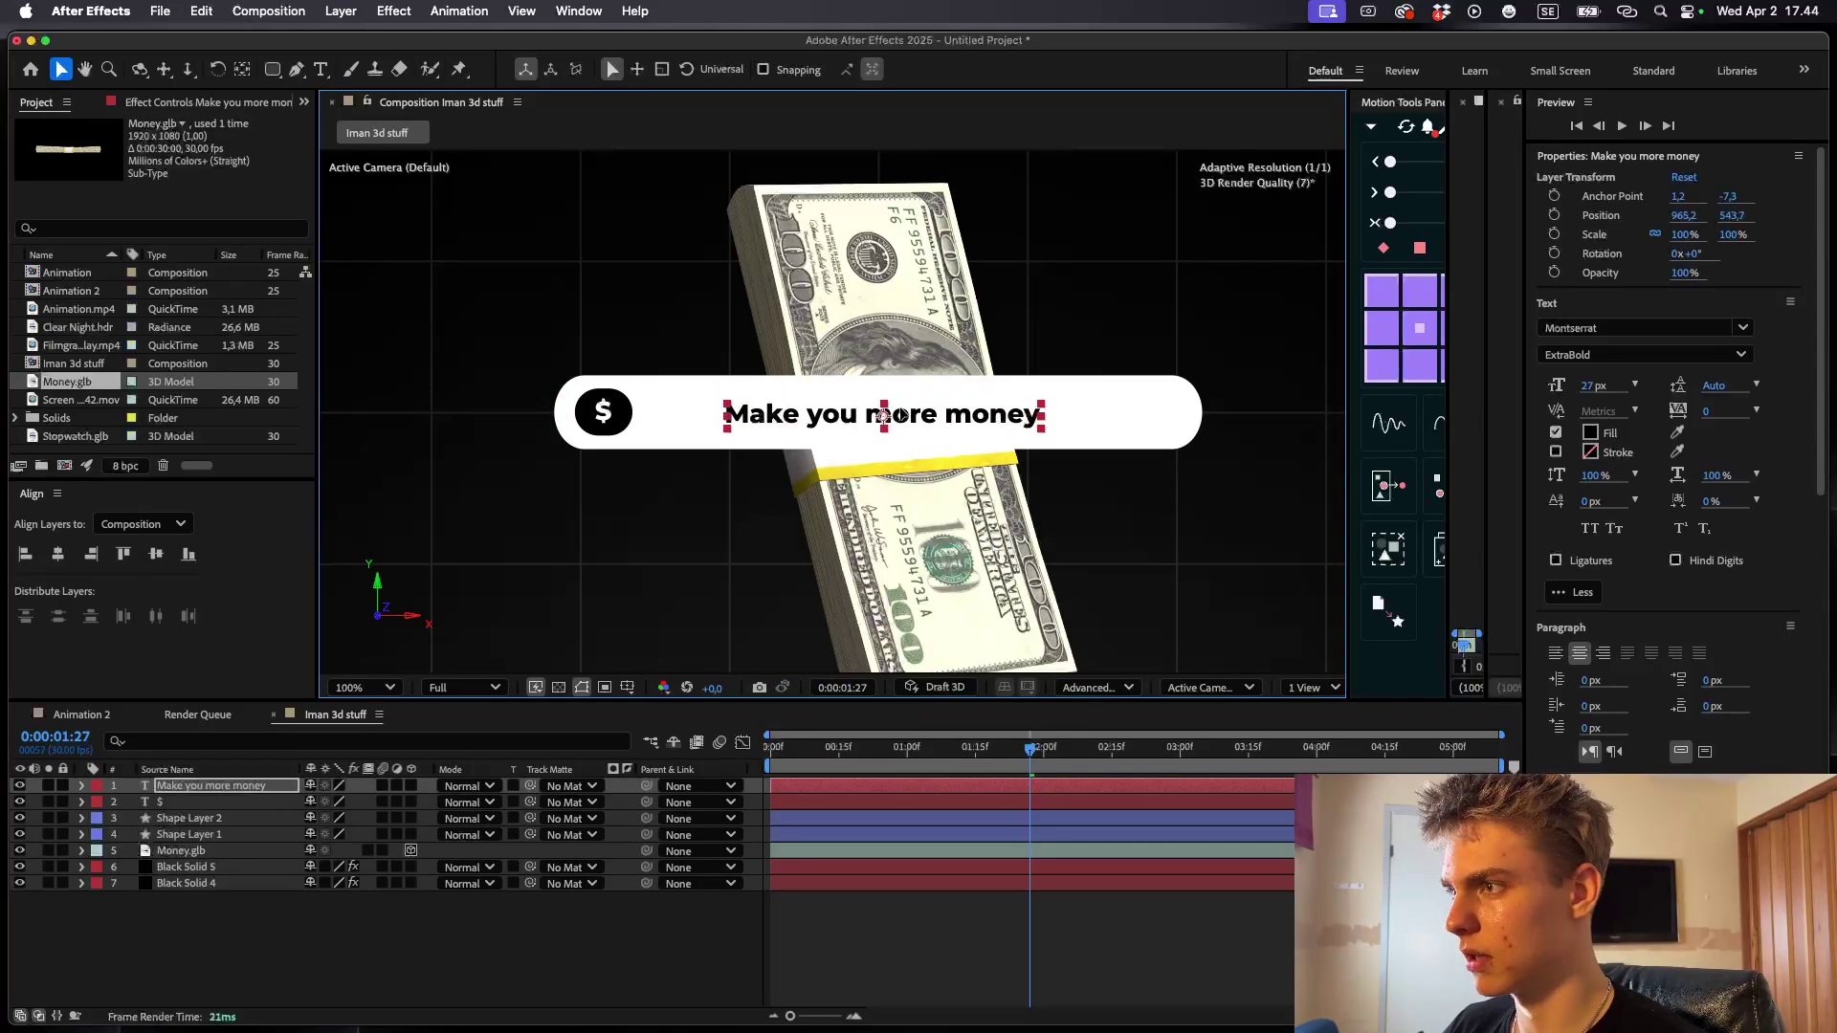
{"action": "scroll", "coordinate": [809, 470], "scroll_direction": "up", "scroll_amount": 2}
{"action": "left_click_drag", "start_coordinate": [809, 470], "coordinate": [819, 472]}
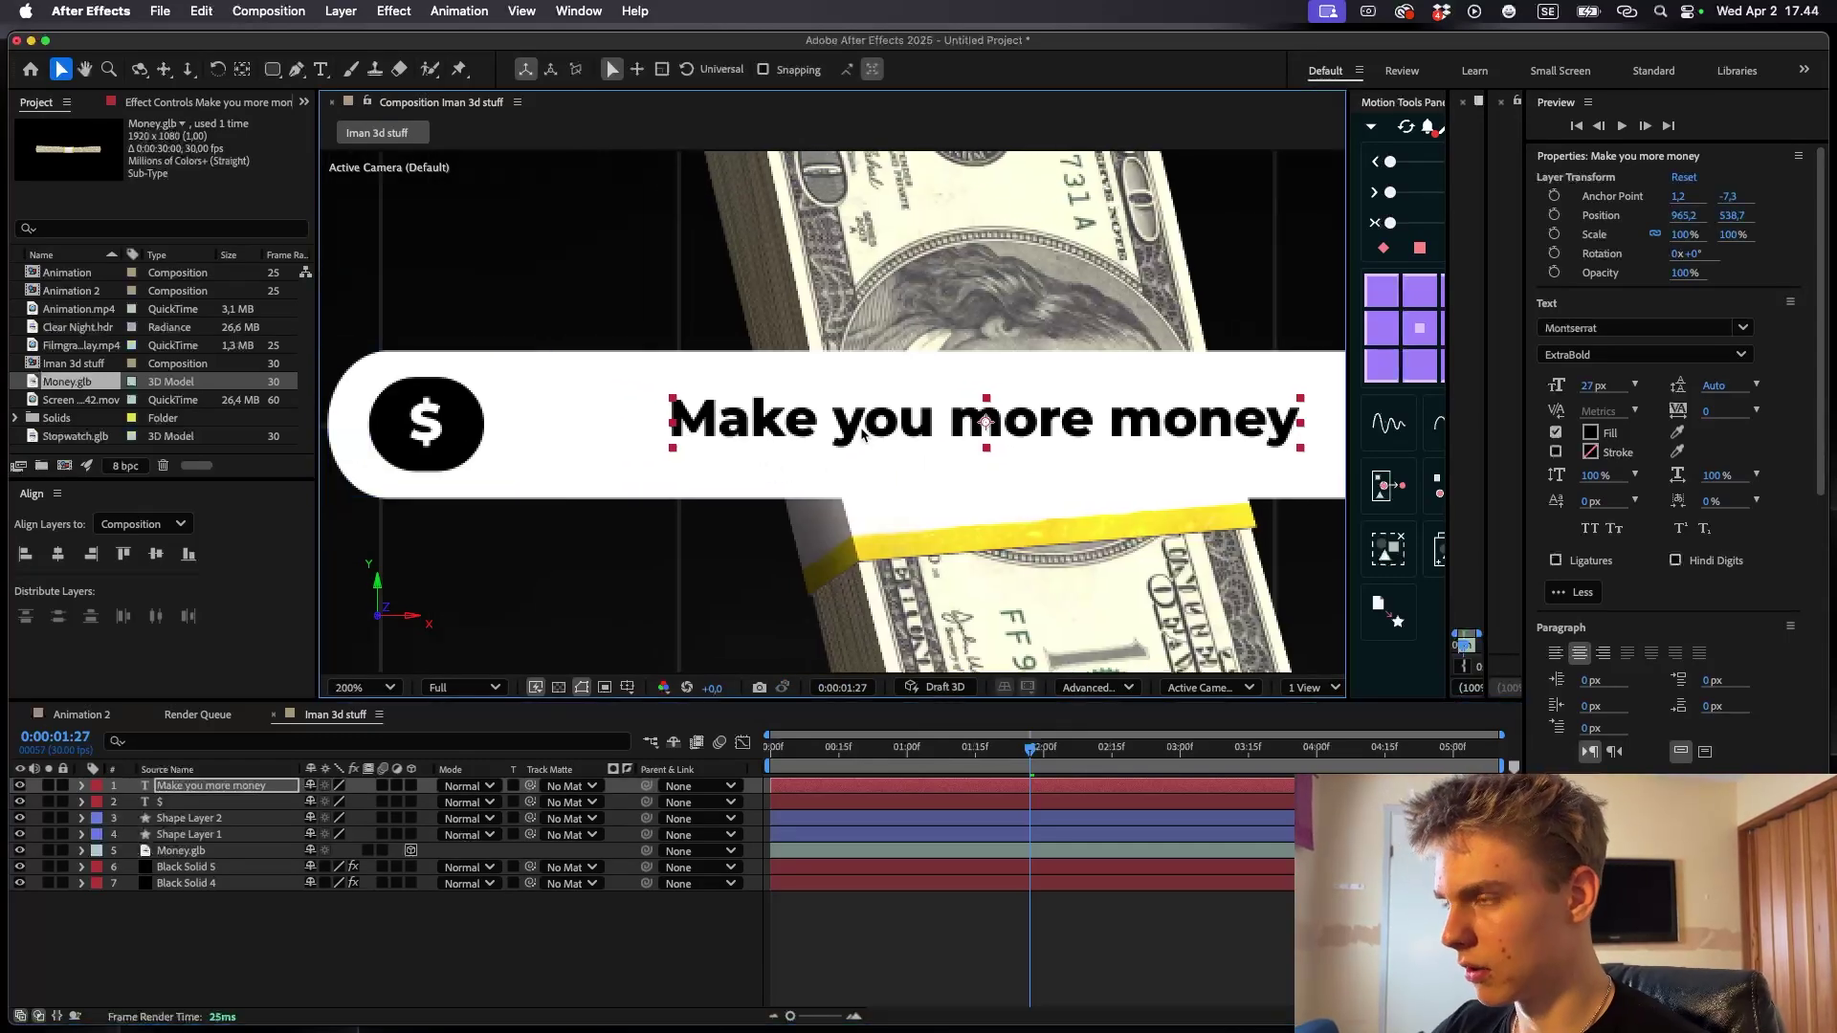
- Set the words "Make you" to the Regular weight, keeping "more money" in ExtraBold
{"action": "key", "text": "super+t"}
{"action": "left_click_drag", "start_coordinate": [935, 422], "coordinate": [668, 421]}
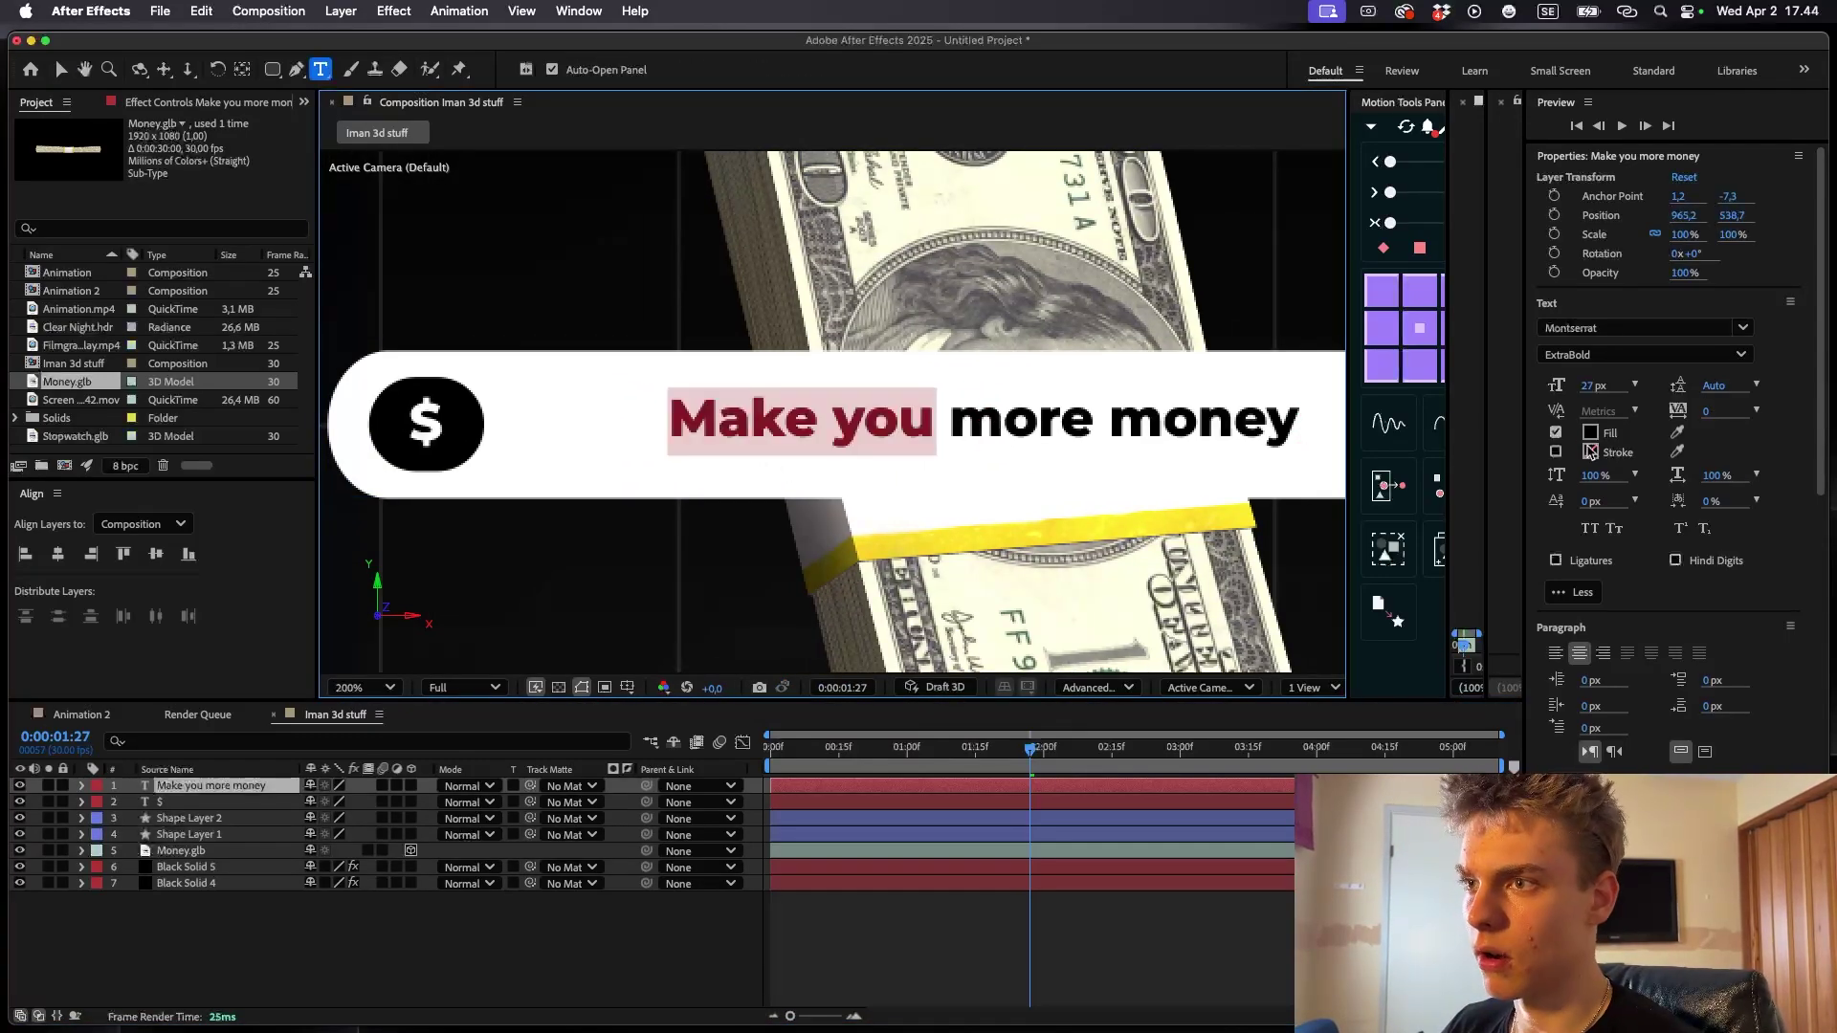
{"action": "left_click", "coordinate": [1593, 358]}
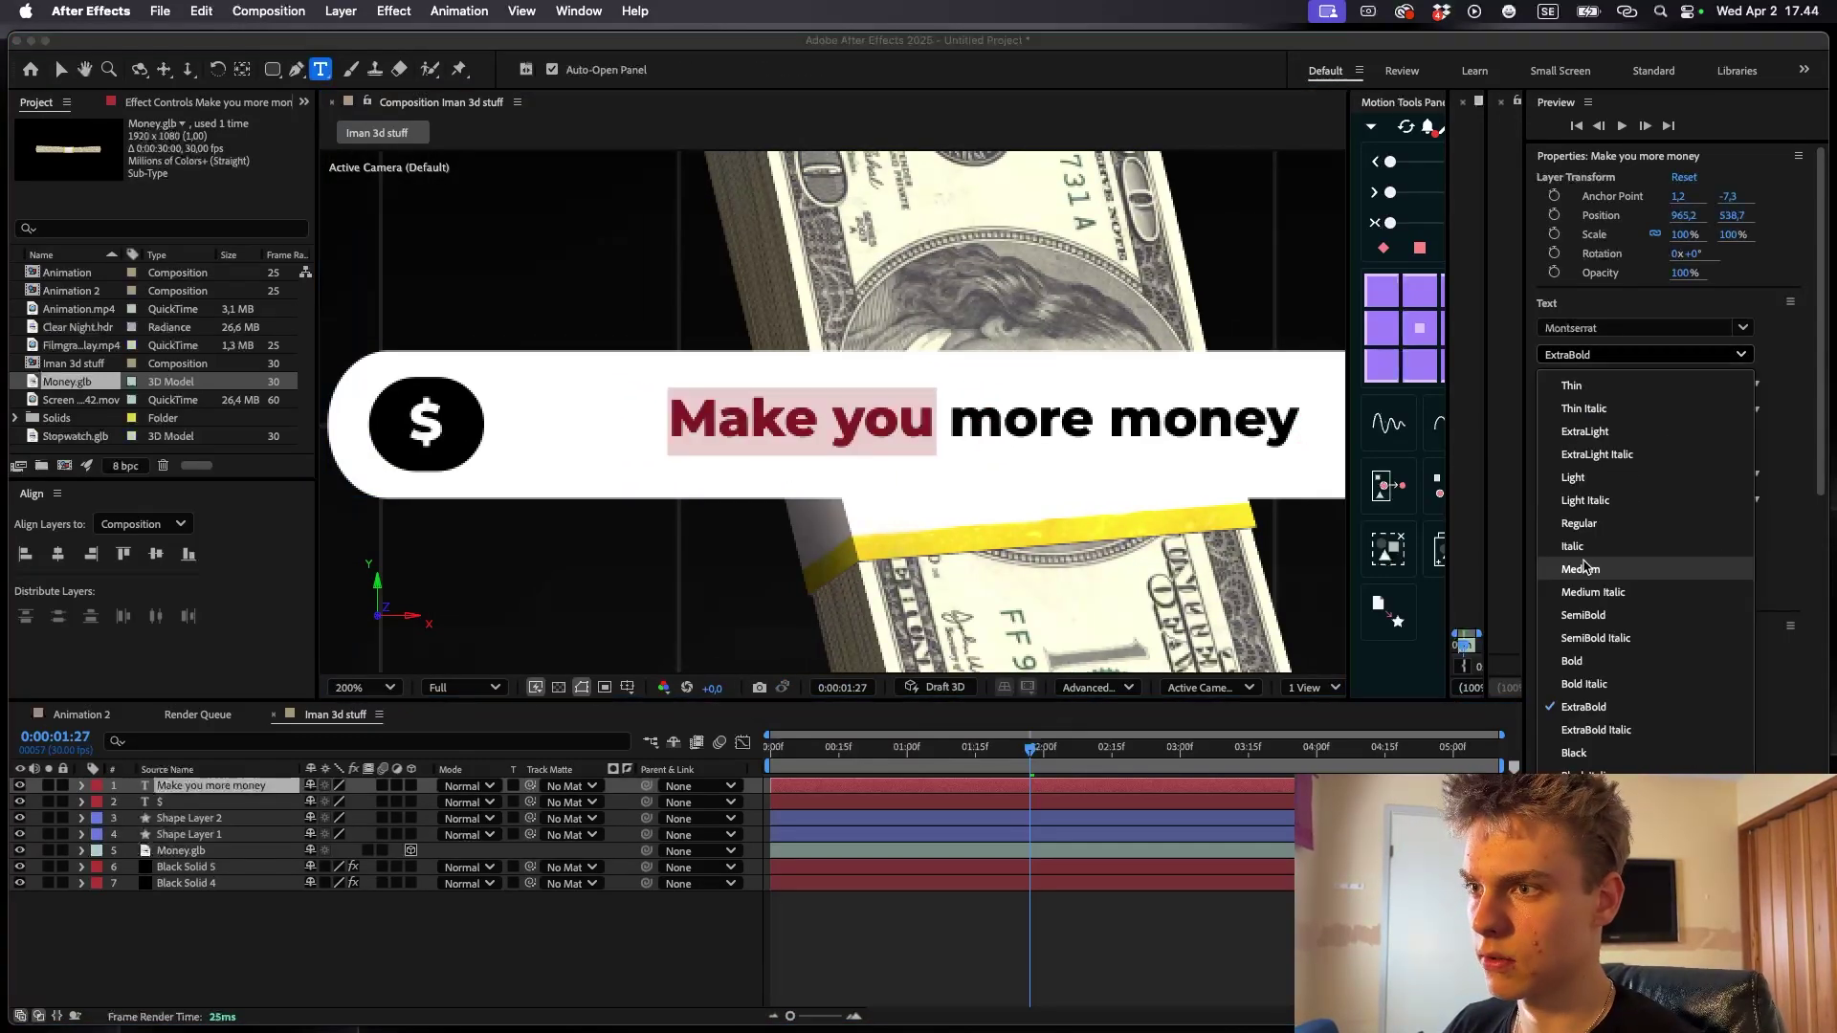
{"action": "left_click", "coordinate": [1593, 524]}
{"action": "left_click", "coordinate": [1094, 978]}
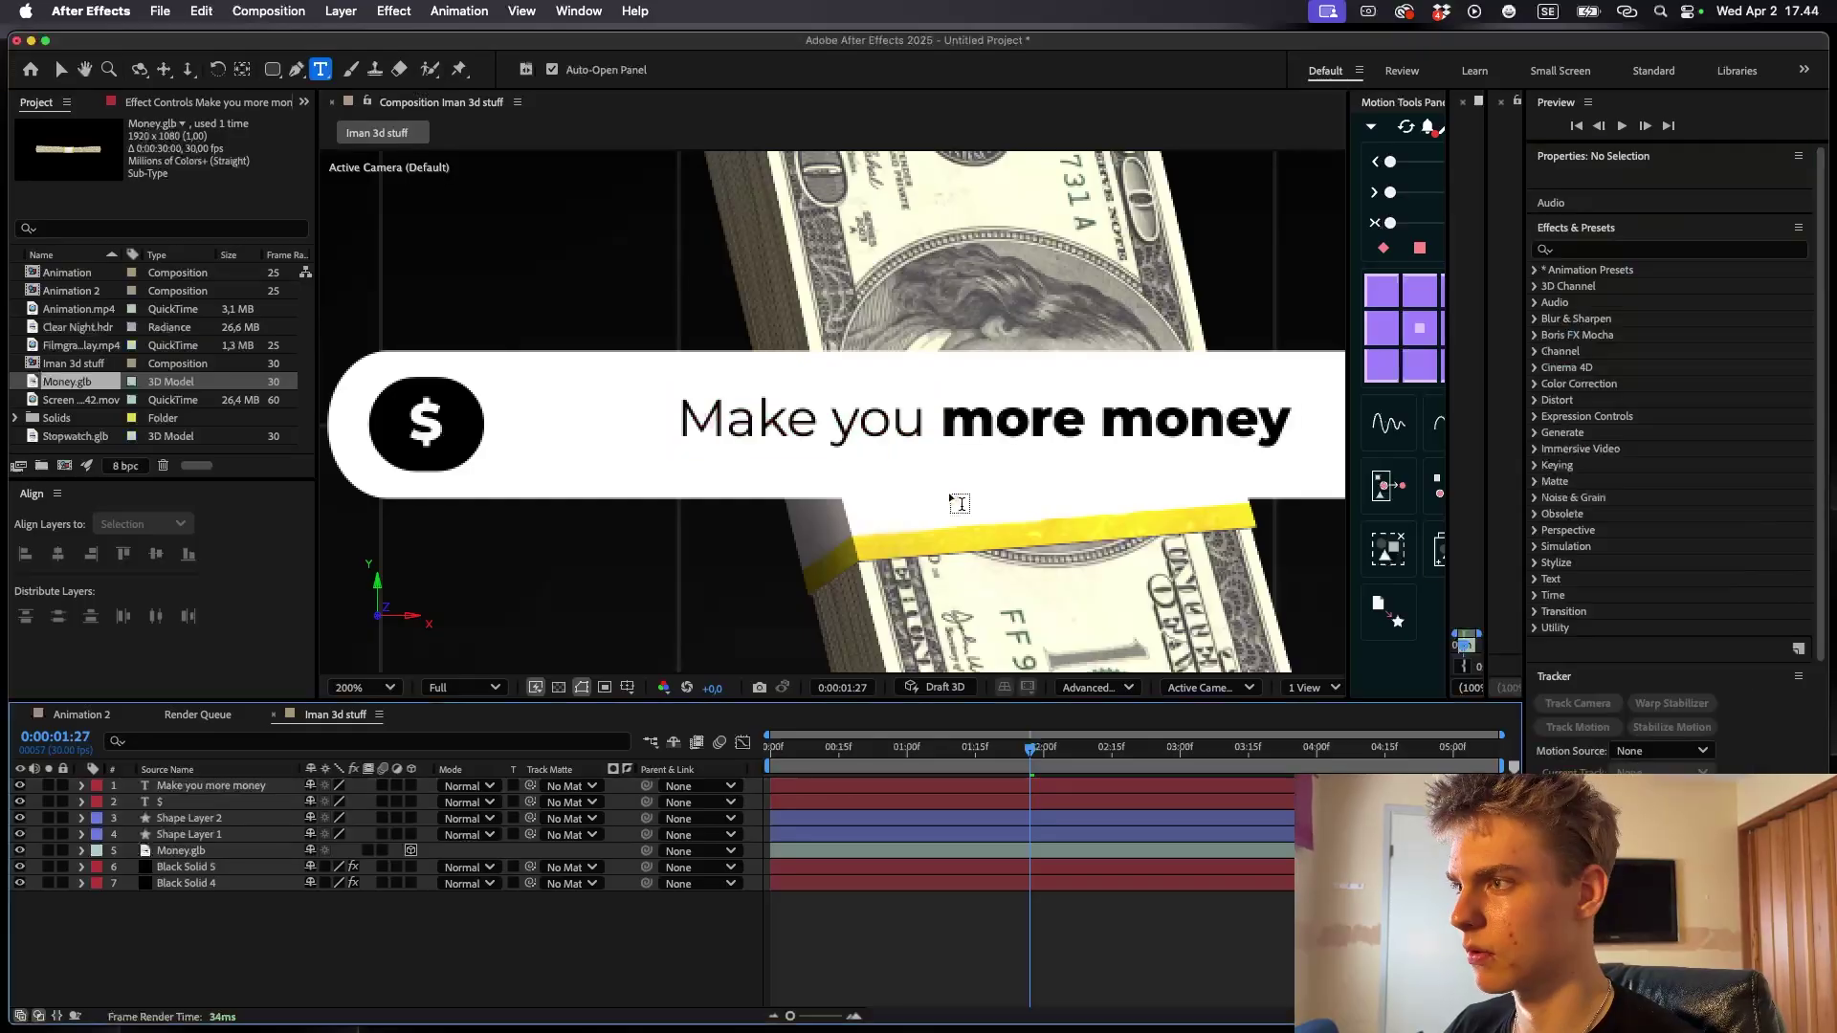
{"action": "key", "text": "v"}
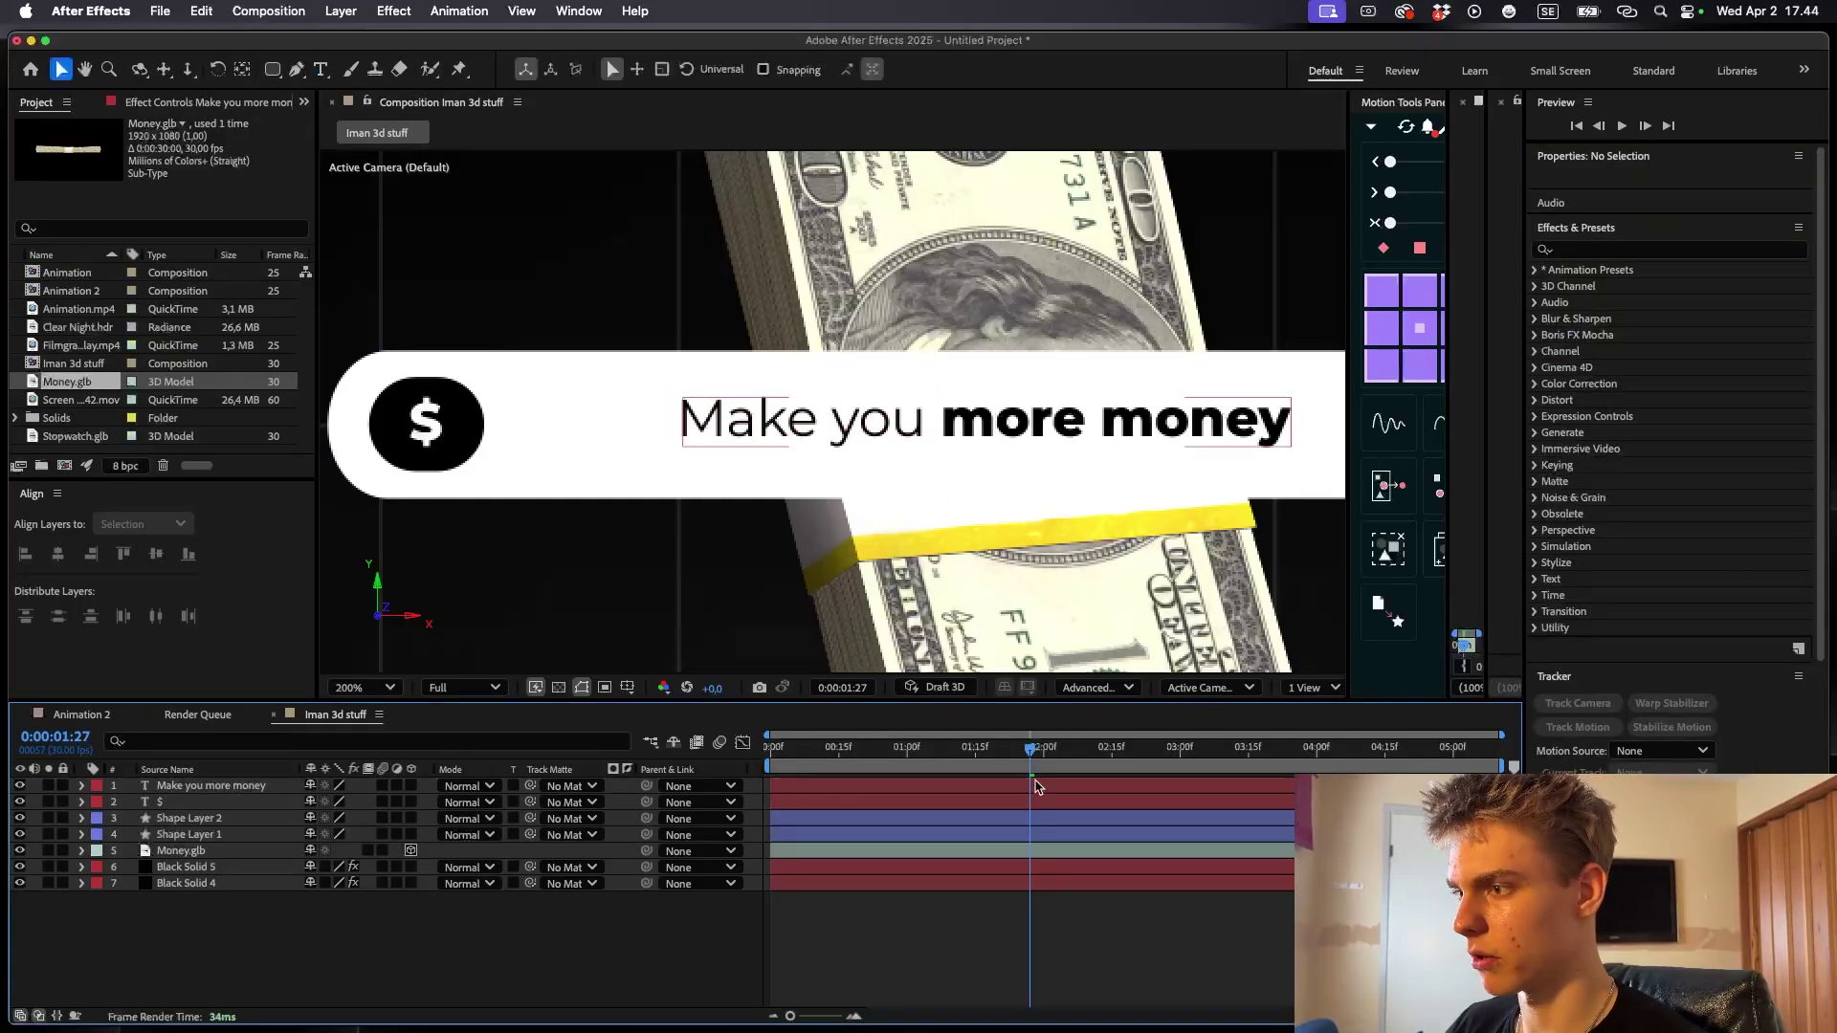
- Move the black badge together with its dollar sign closer to the start of the text
{"action": "scroll", "coordinate": [895, 475], "scroll_direction": "down", "scroll_amount": 2}
{"action": "left_click", "coordinate": [666, 457]}
{"action": "left_click", "coordinate": [674, 461], "text": "shift"}
{"action": "left_click_drag", "start_coordinate": [674, 462], "coordinate": [754, 461]}
- Shrink the white bar proportionally to a height of 70.3, and narrow its width alone to 622
{"action": "left_click", "coordinate": [948, 453]}
{"action": "left_click", "coordinate": [967, 479]}
{"action": "left_click_drag", "start_coordinate": [1467, 529], "coordinate": [1579, 528]}
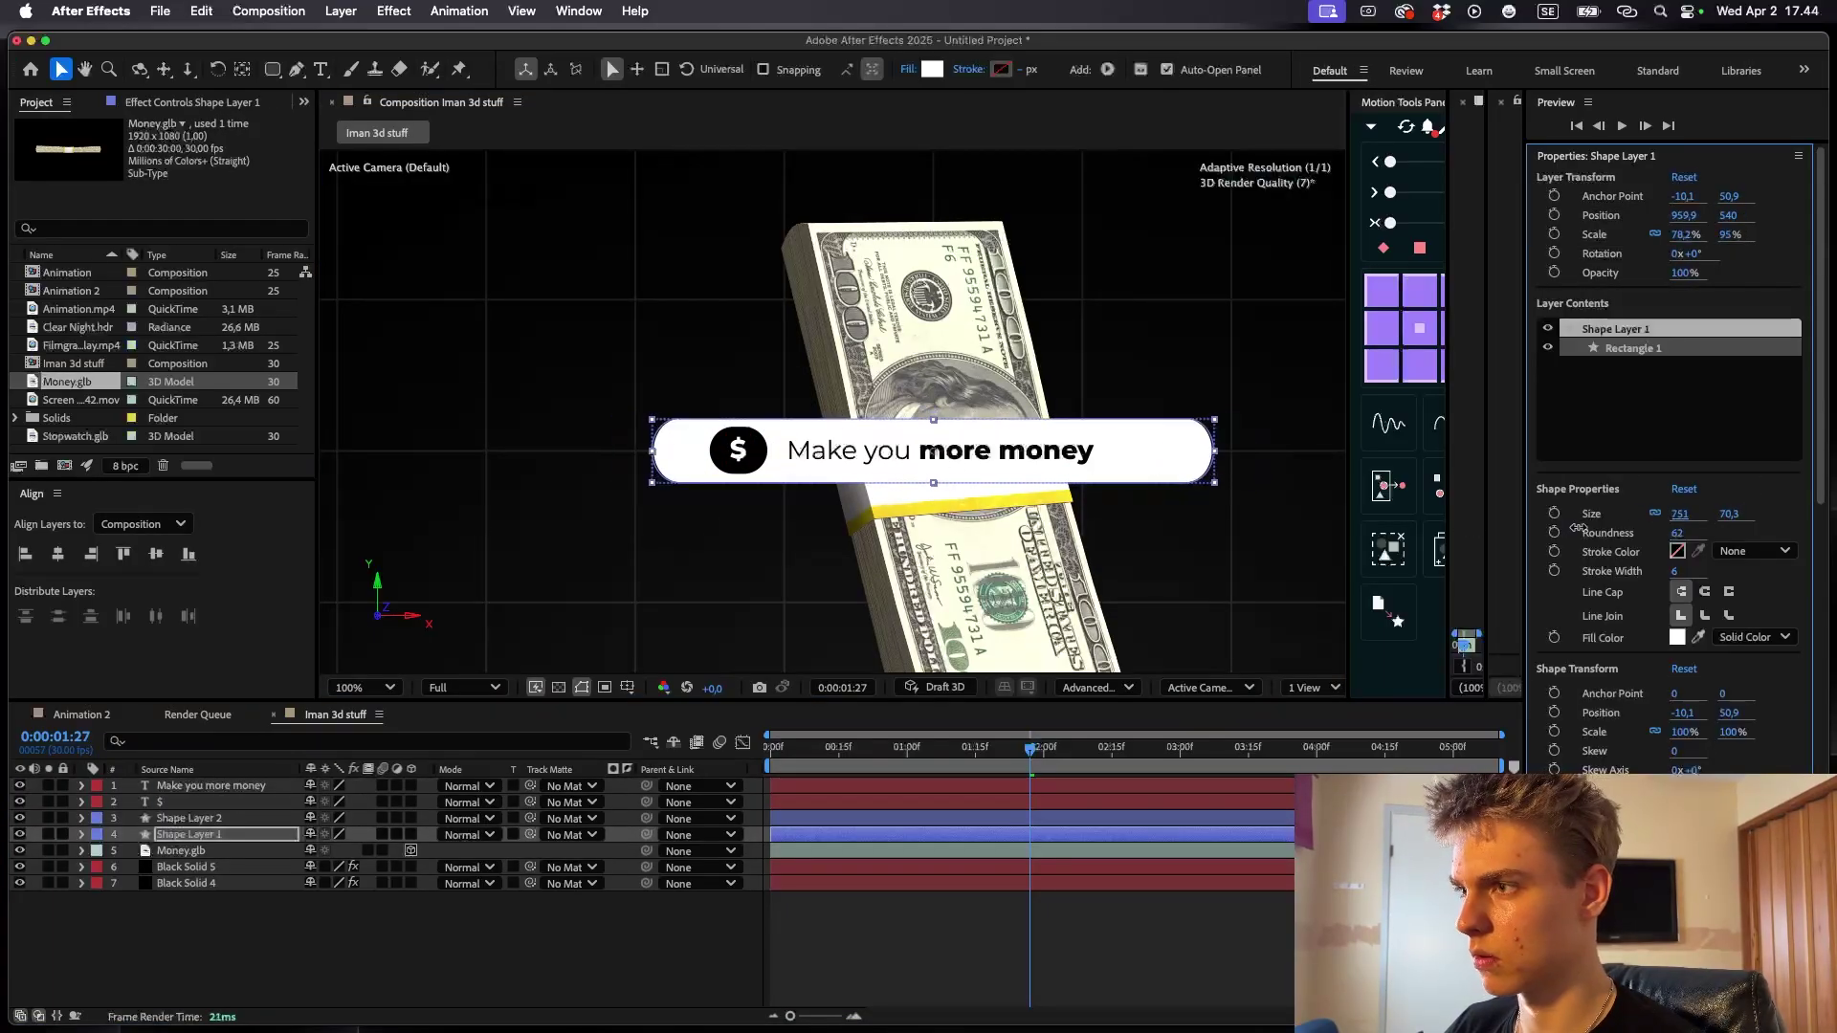
{"action": "left_click_drag", "start_coordinate": [1137, 470], "coordinate": [1121, 471]}
{"action": "left_click", "coordinate": [1655, 514]}
{"action": "left_click_drag", "start_coordinate": [1677, 514], "coordinate": [1554, 510]}
{"action": "left_click_drag", "start_coordinate": [1114, 450], "coordinate": [1104, 451]}
- Reduce the white bar's height to about 58.3
{"action": "scroll", "coordinate": [824, 455], "scroll_direction": "down", "scroll_amount": 2}
{"action": "scroll", "coordinate": [825, 454], "scroll_direction": "up", "scroll_amount": 2}
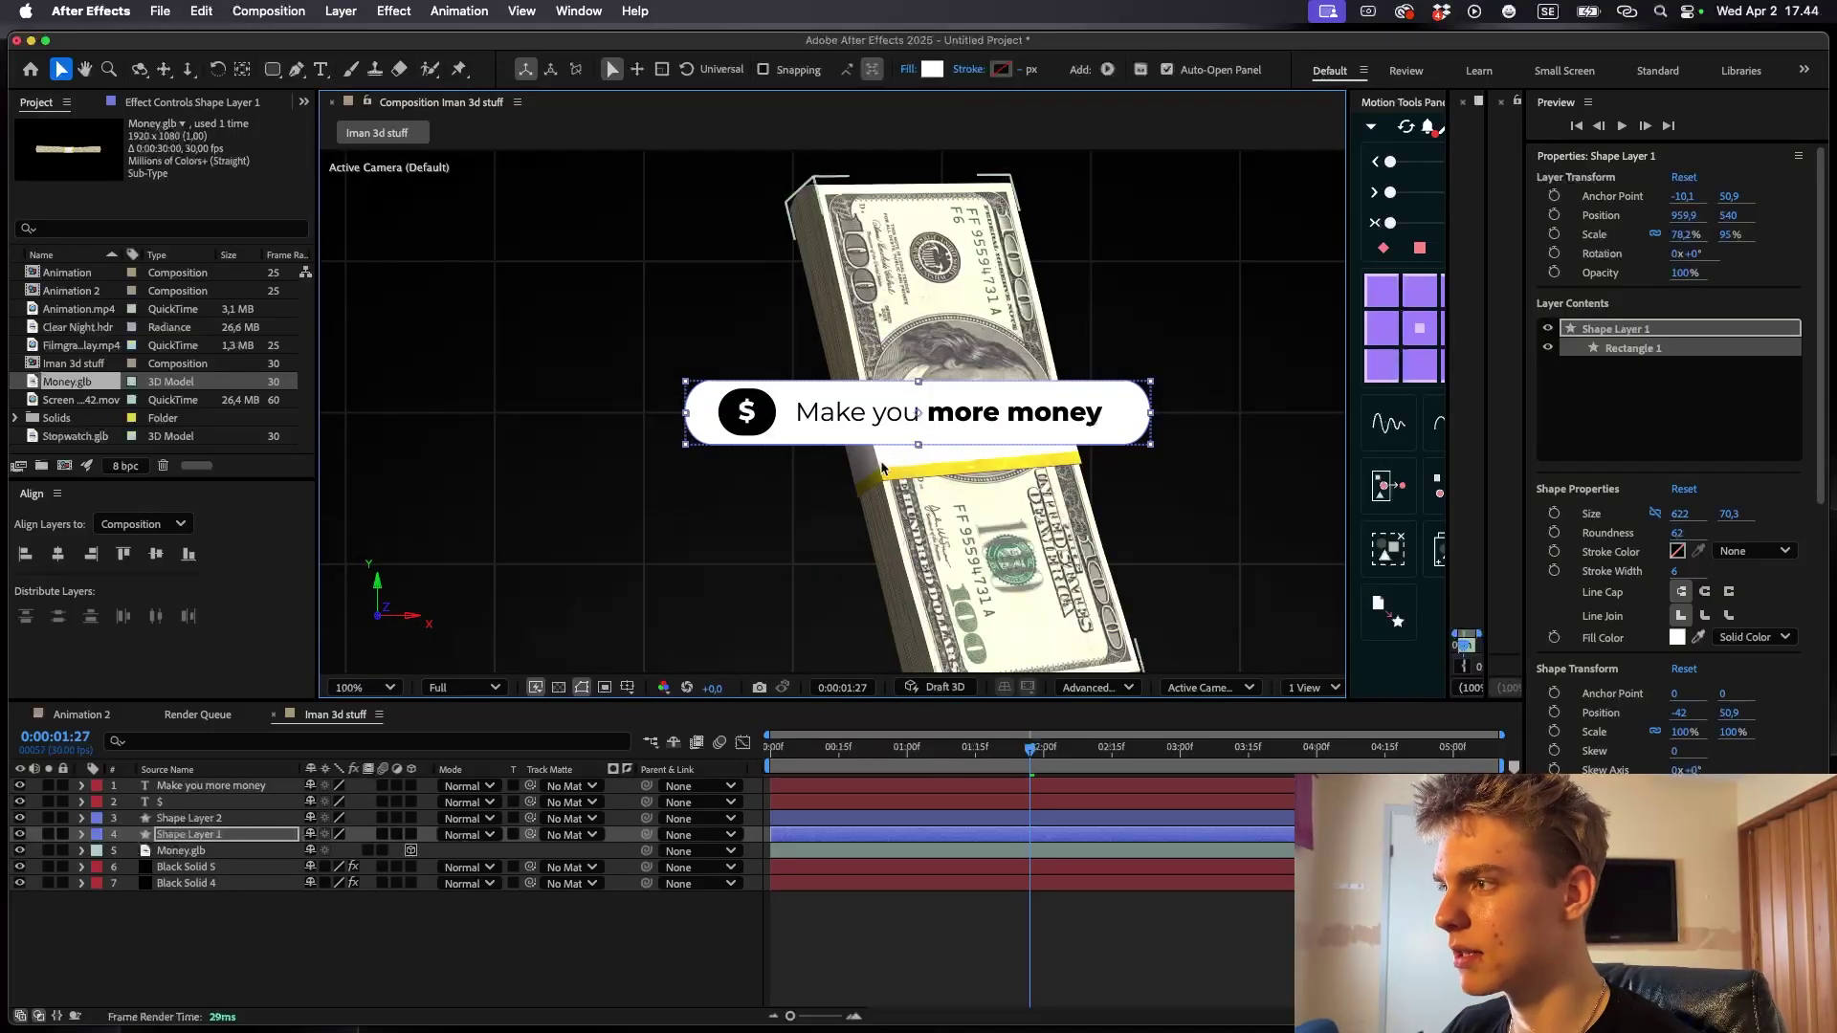
{"action": "left_click", "coordinate": [1009, 832]}
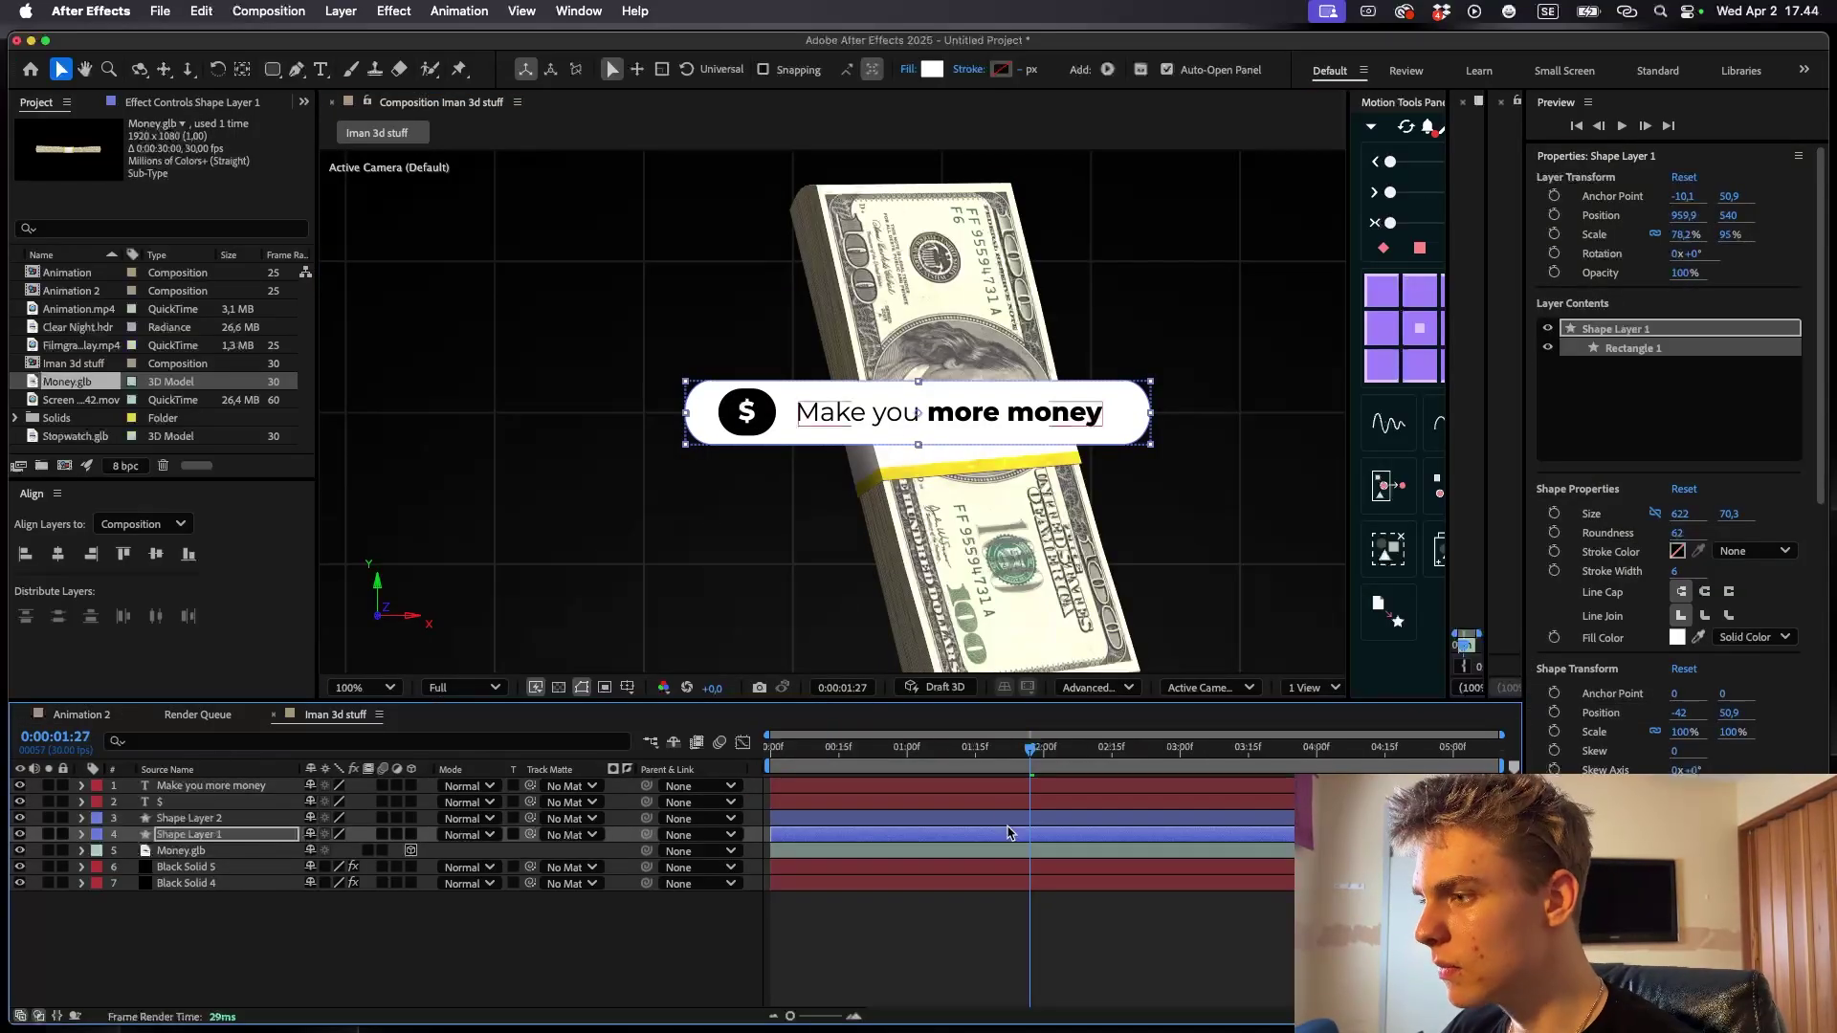
{"action": "left_click_drag", "start_coordinate": [1735, 518], "coordinate": [1736, 518]}
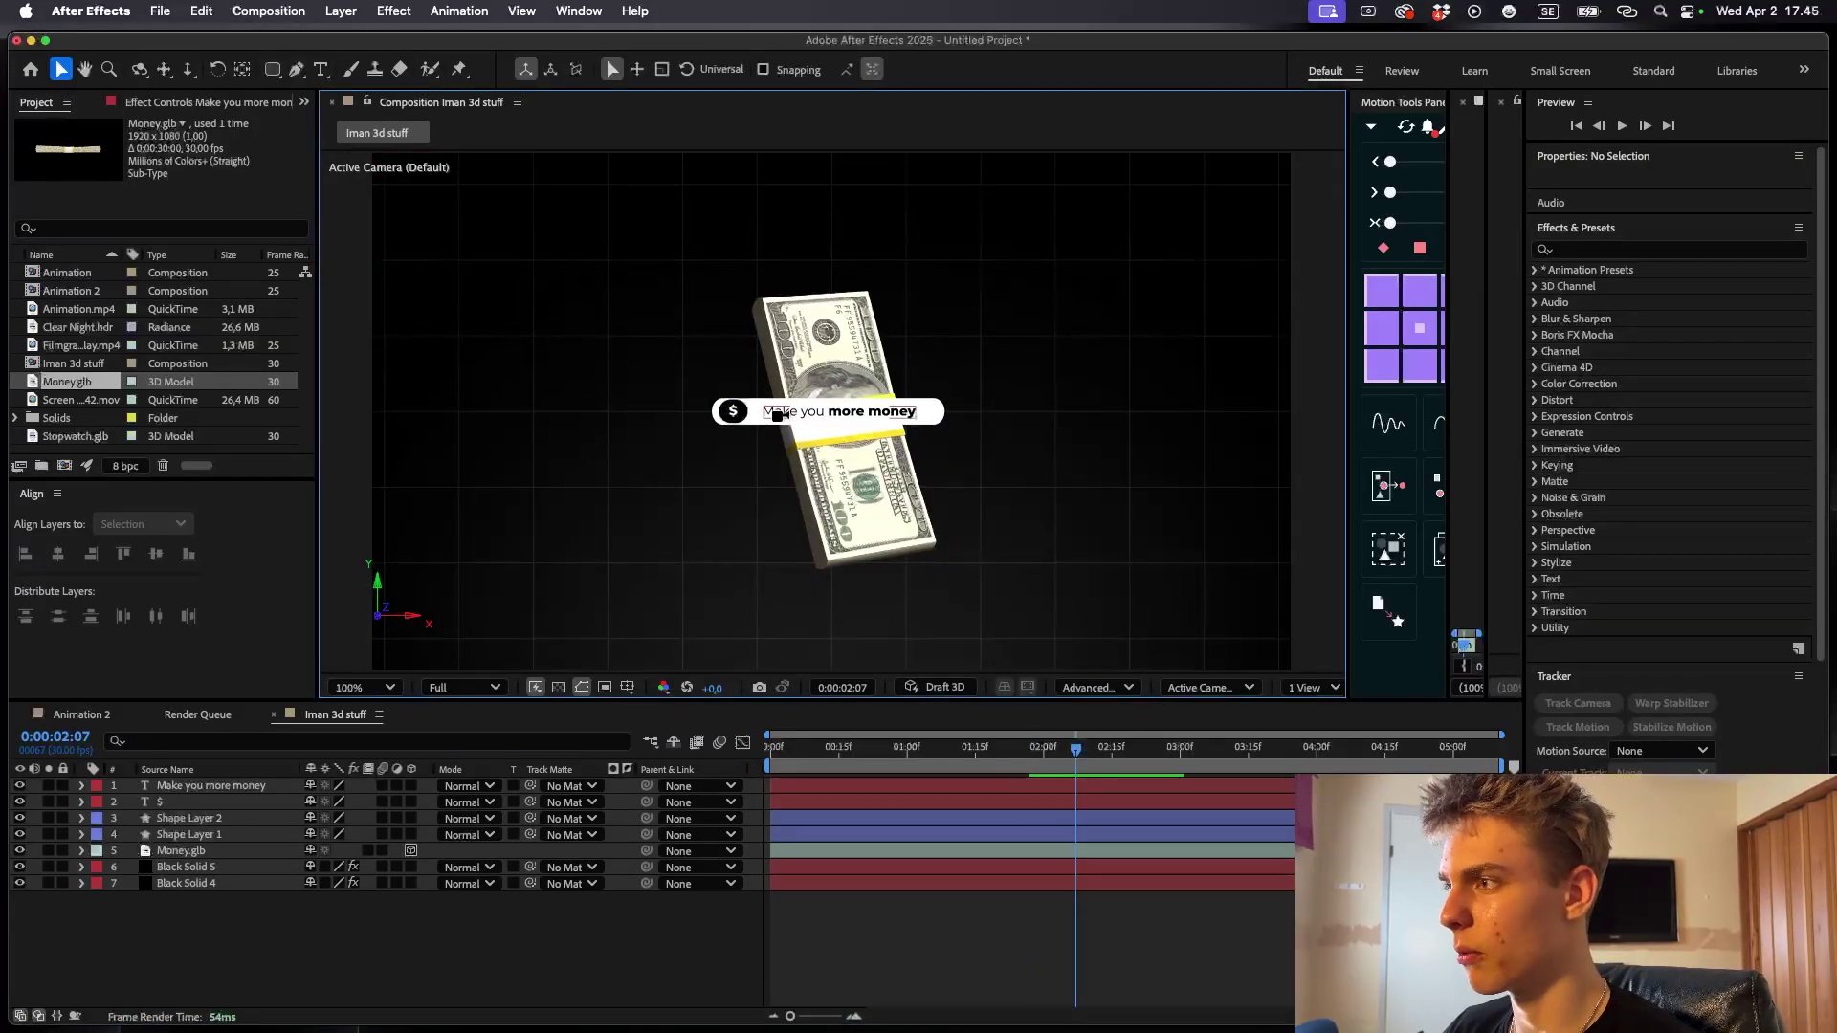
- Keyframe the white bar's size of 622 by 58.3 at 0:00:01:26
{"action": "scroll", "coordinate": [779, 421], "scroll_direction": "up", "scroll_amount": 2}
{"action": "scroll", "coordinate": [845, 422], "scroll_direction": "down", "scroll_amount": 2}
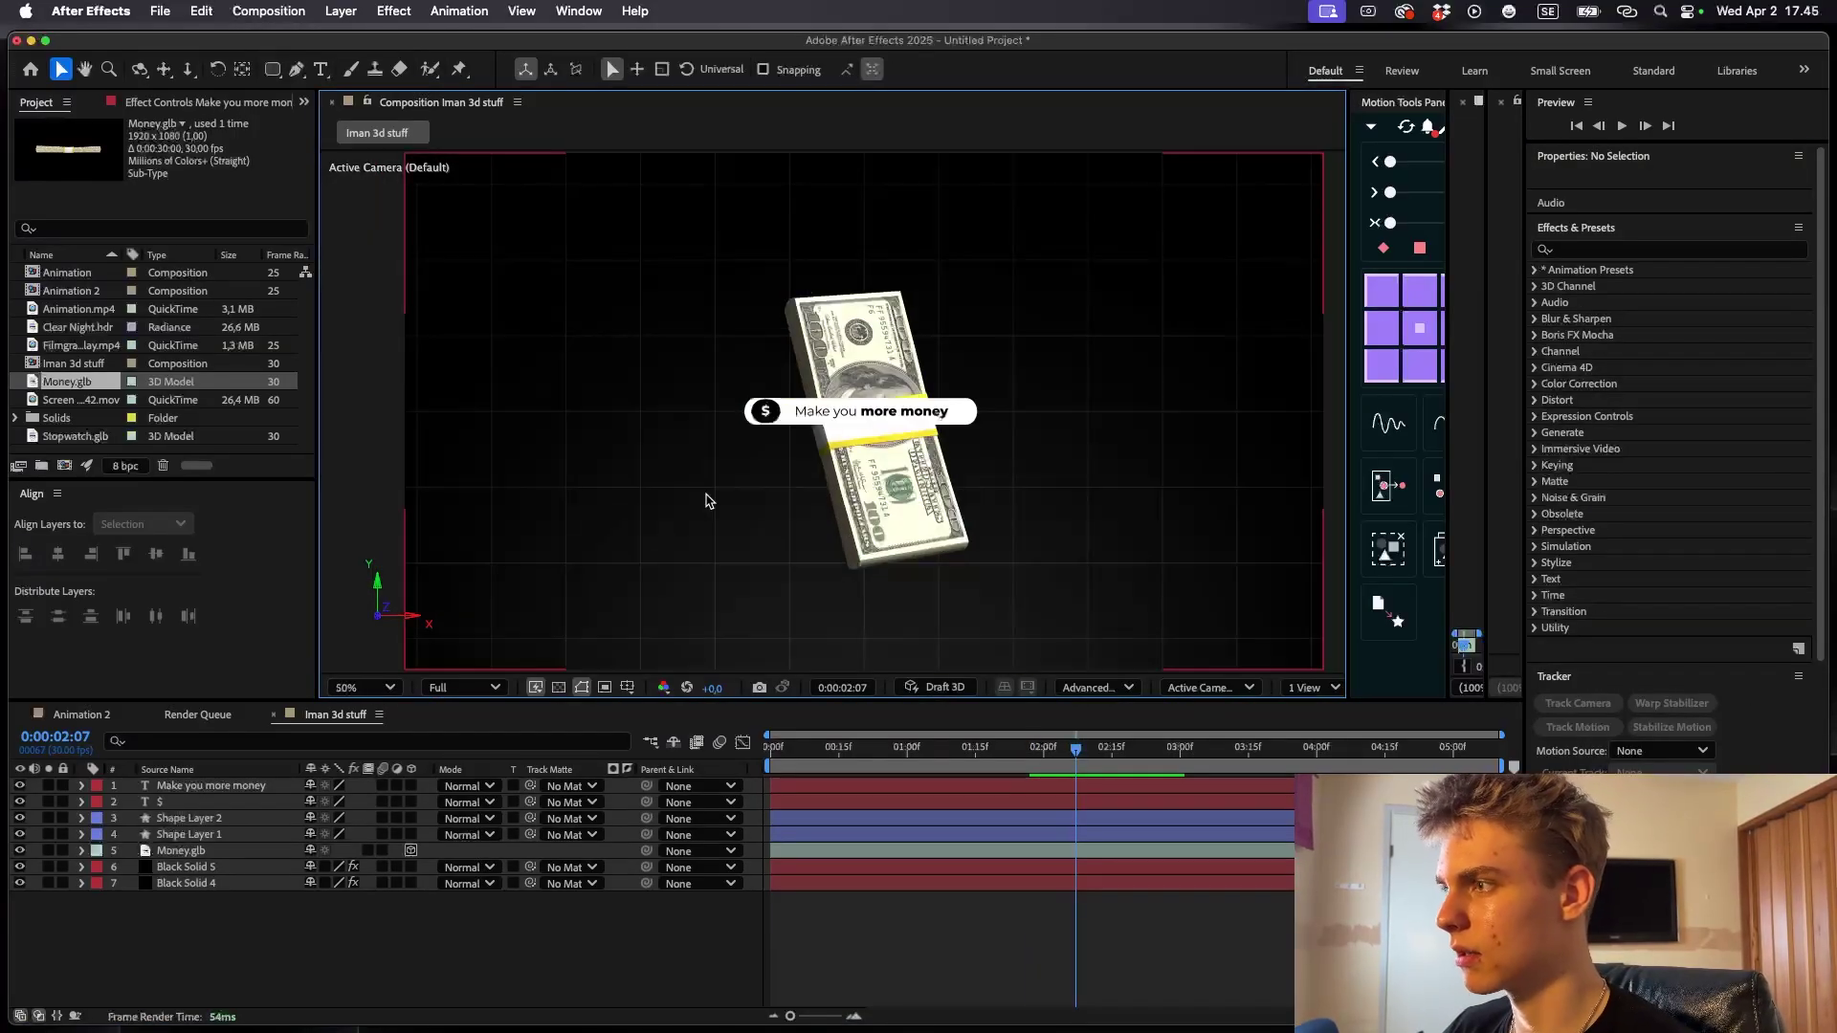
{"action": "left_click_drag", "start_coordinate": [1079, 748], "coordinate": [1026, 744]}
{"action": "scroll", "coordinate": [820, 428], "scroll_direction": "up", "scroll_amount": 2}
{"action": "left_click", "coordinate": [1110, 394]}
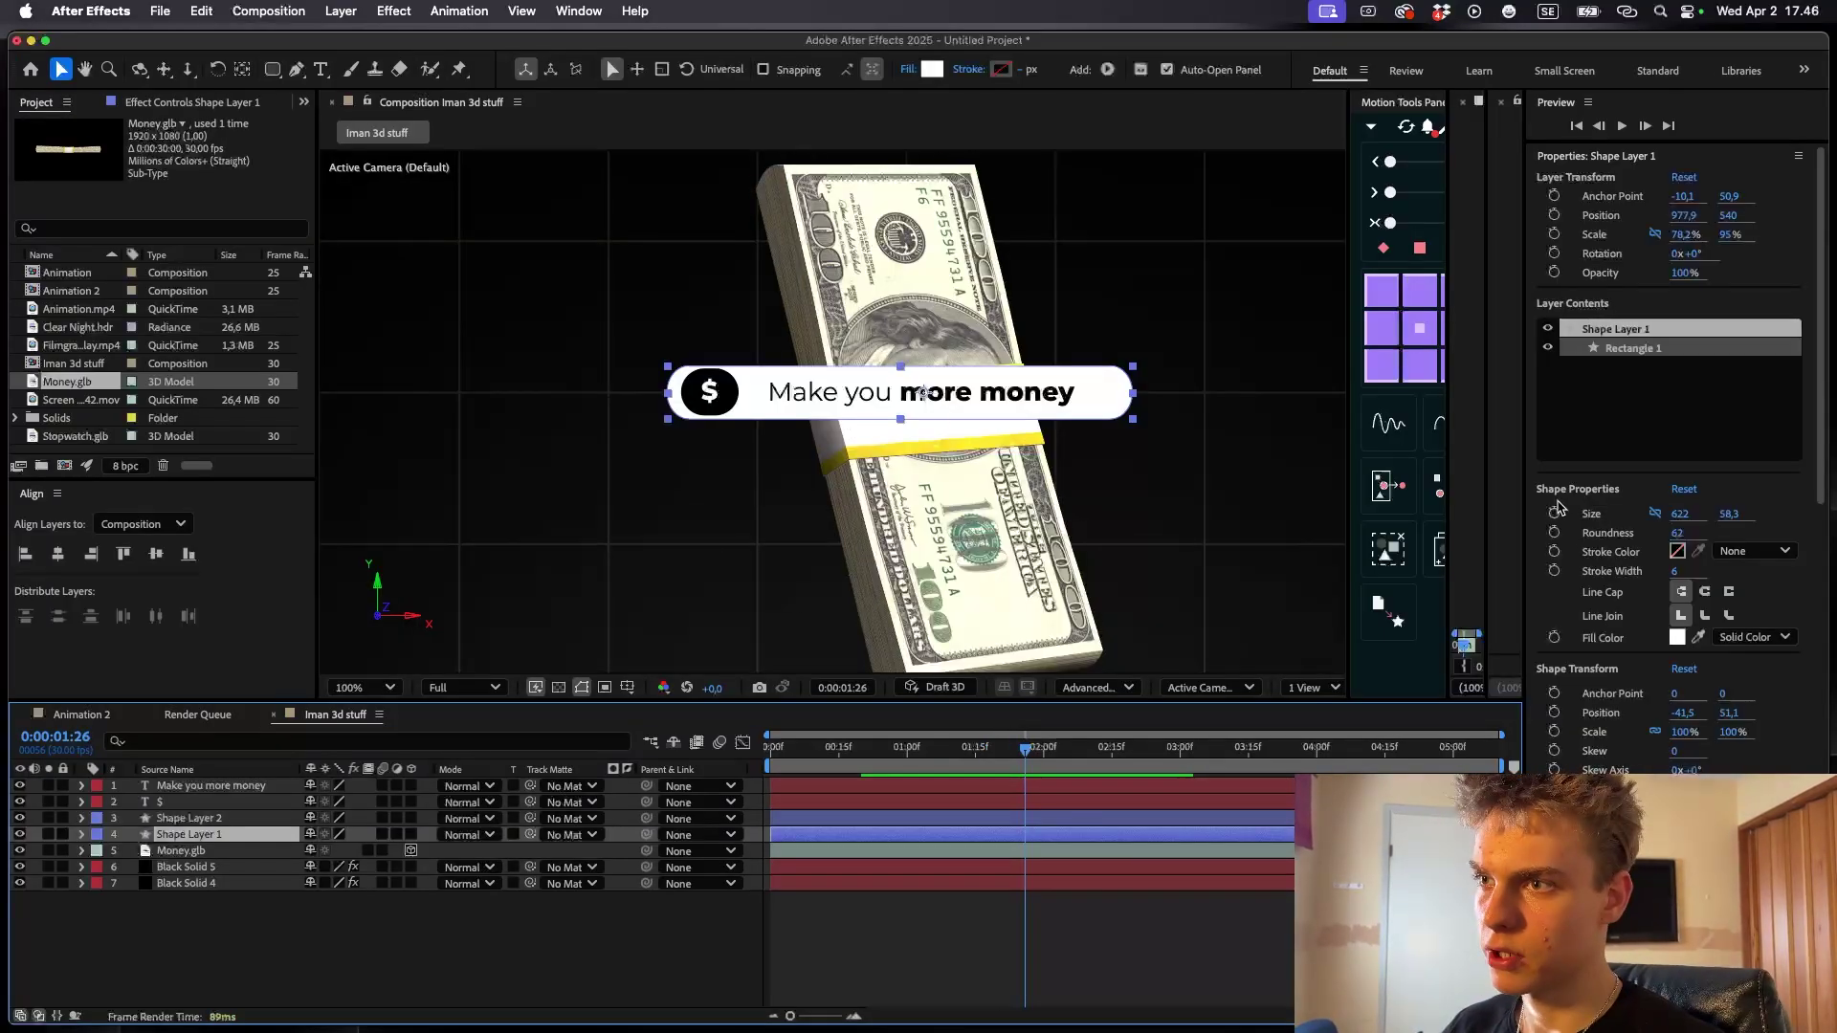
{"action": "key", "text": "s"}
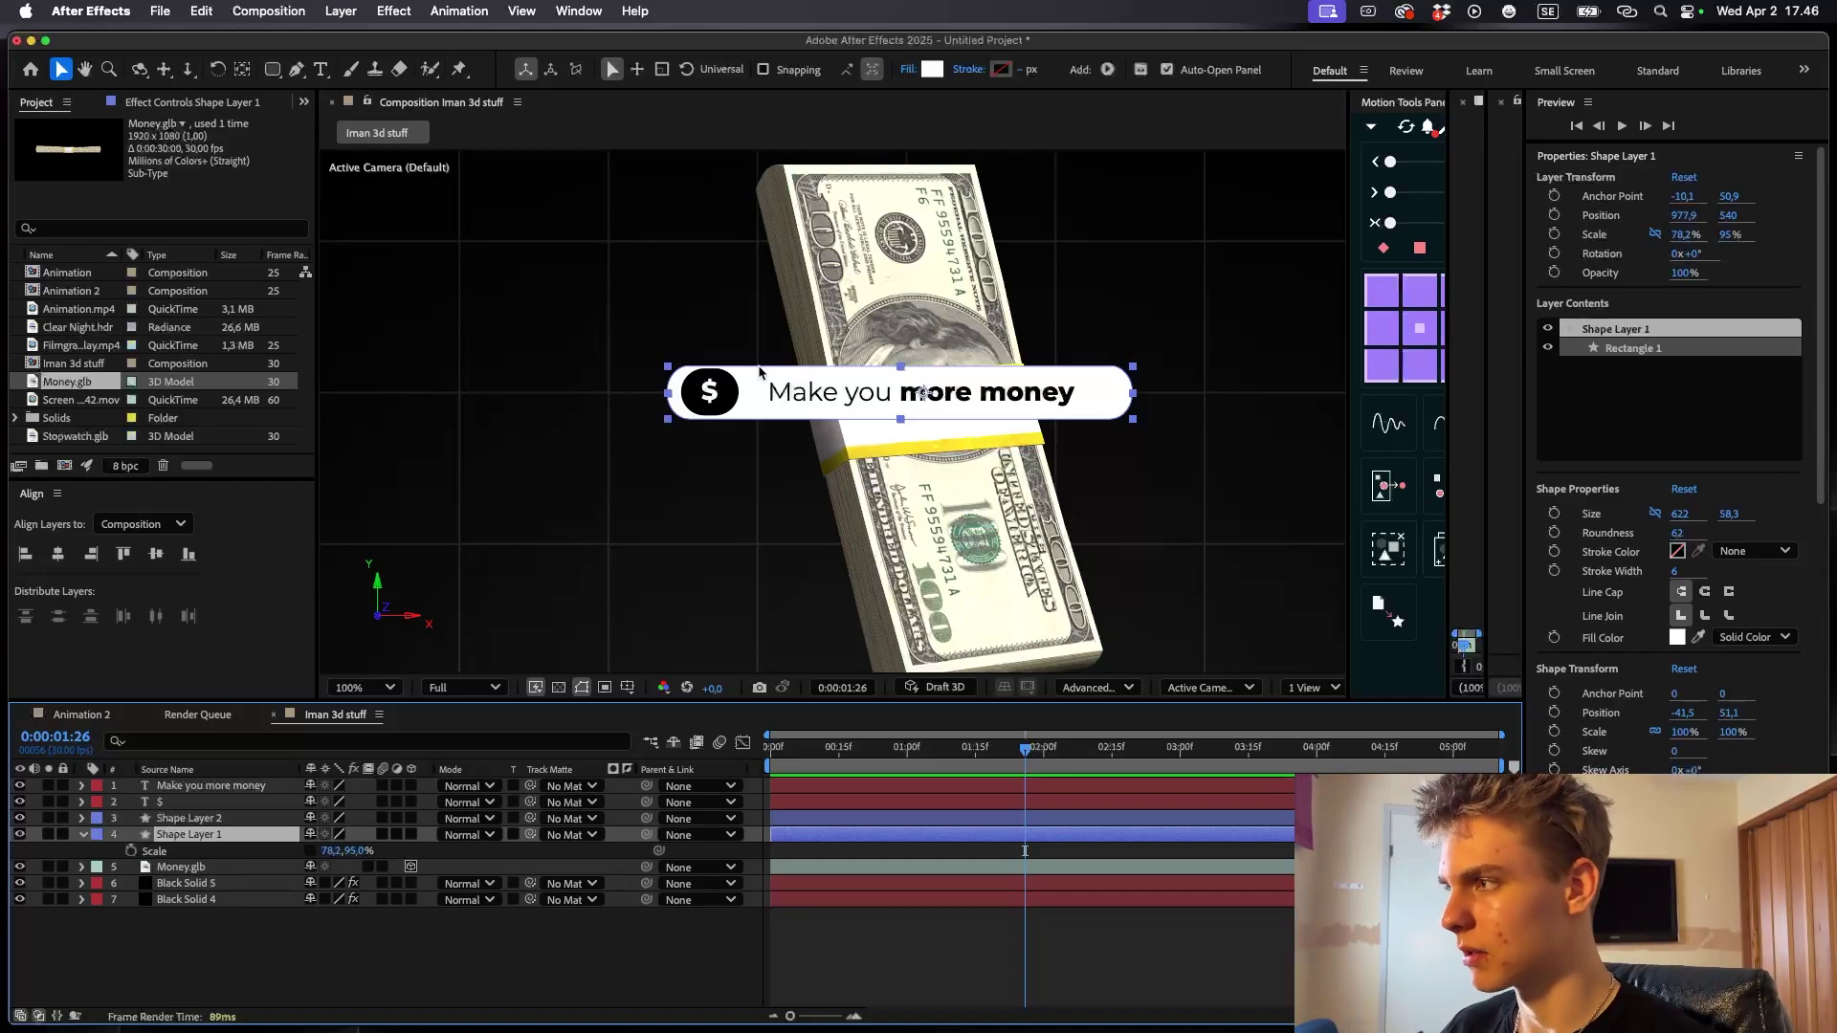
{"action": "key", "text": "s"}
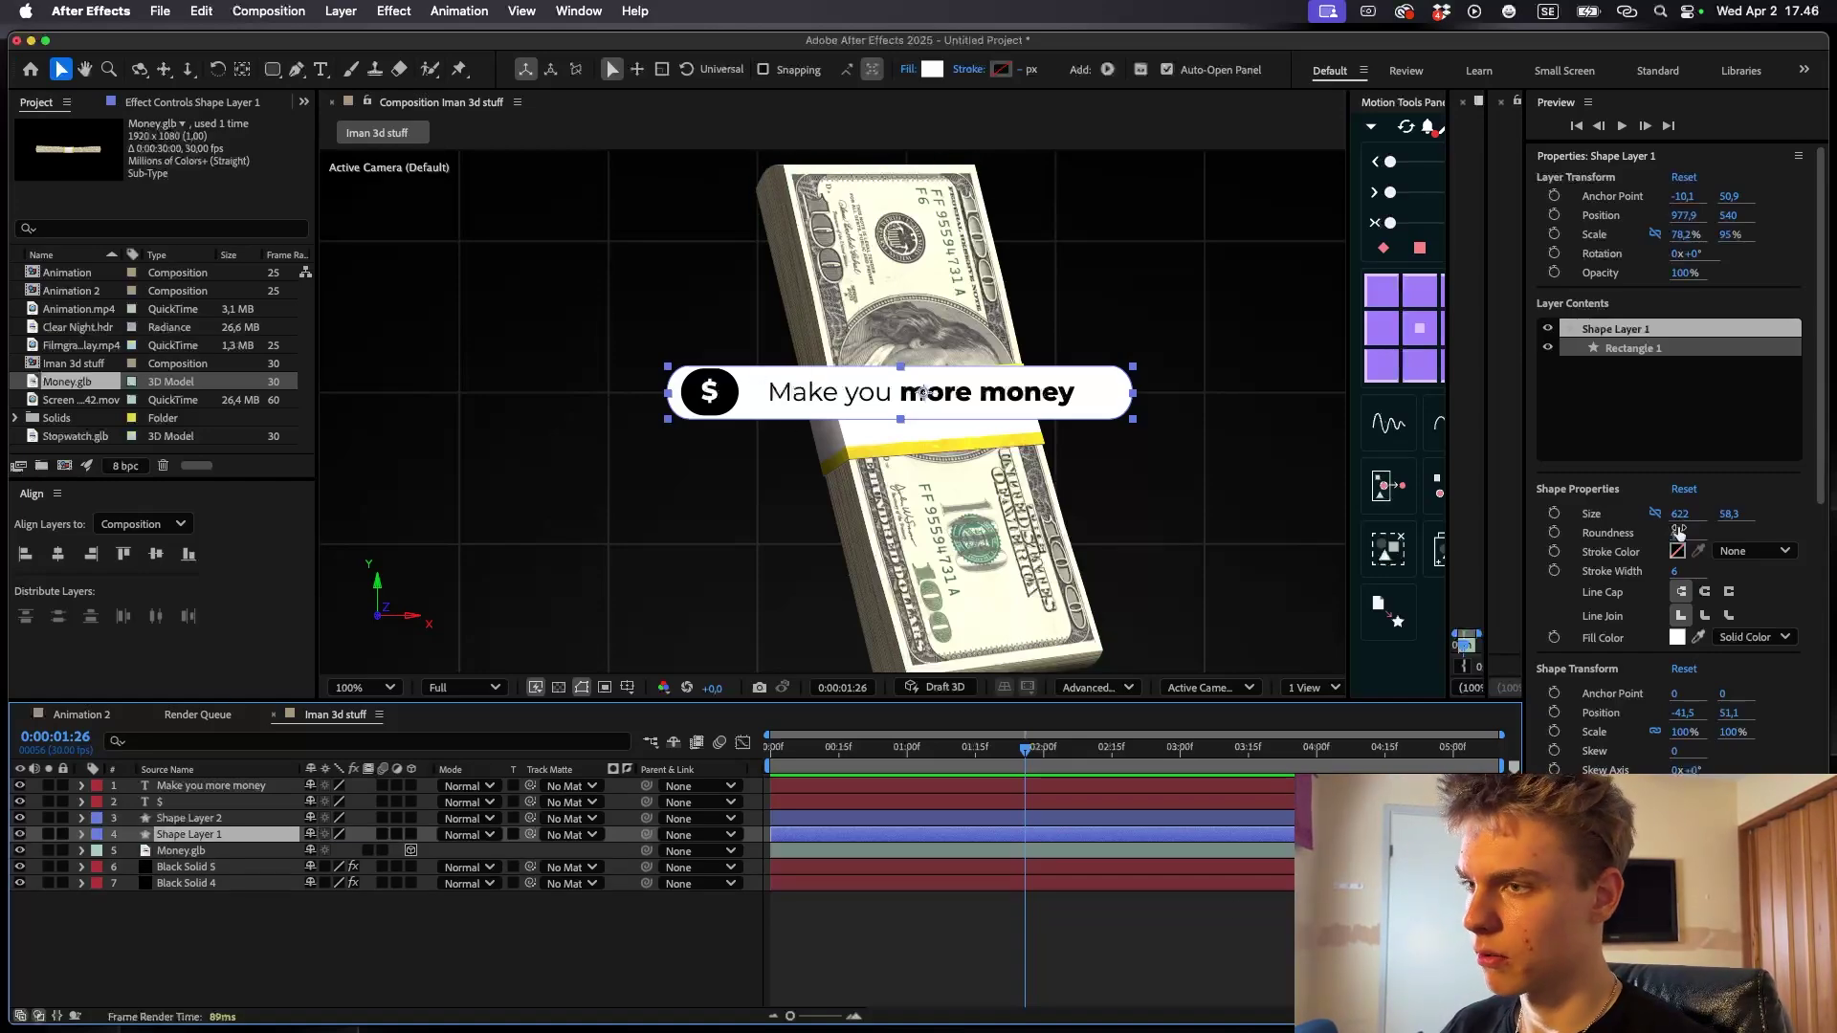
{"action": "left_click", "coordinate": [1555, 515]}
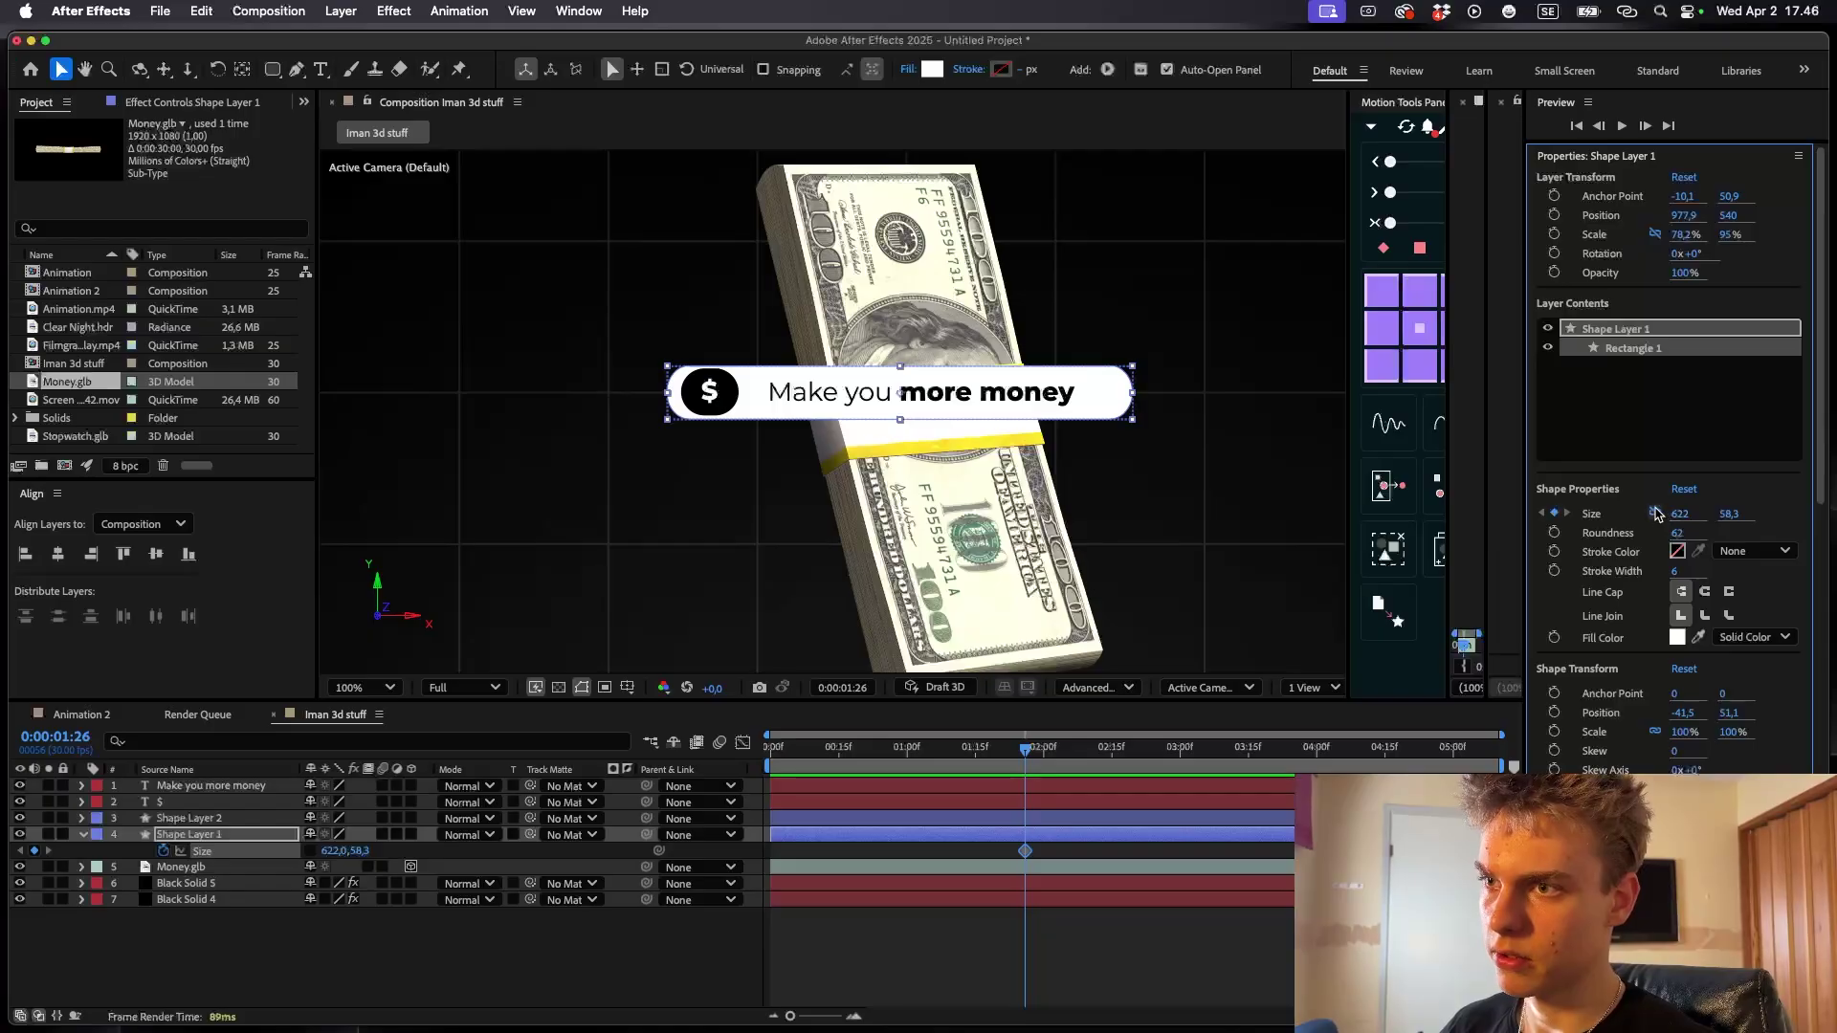
- Set the white bar's width alone to 0 at 0:00:00:22 and preview how it expands
{"action": "left_click_drag", "start_coordinate": [1027, 765], "coordinate": [870, 748]}
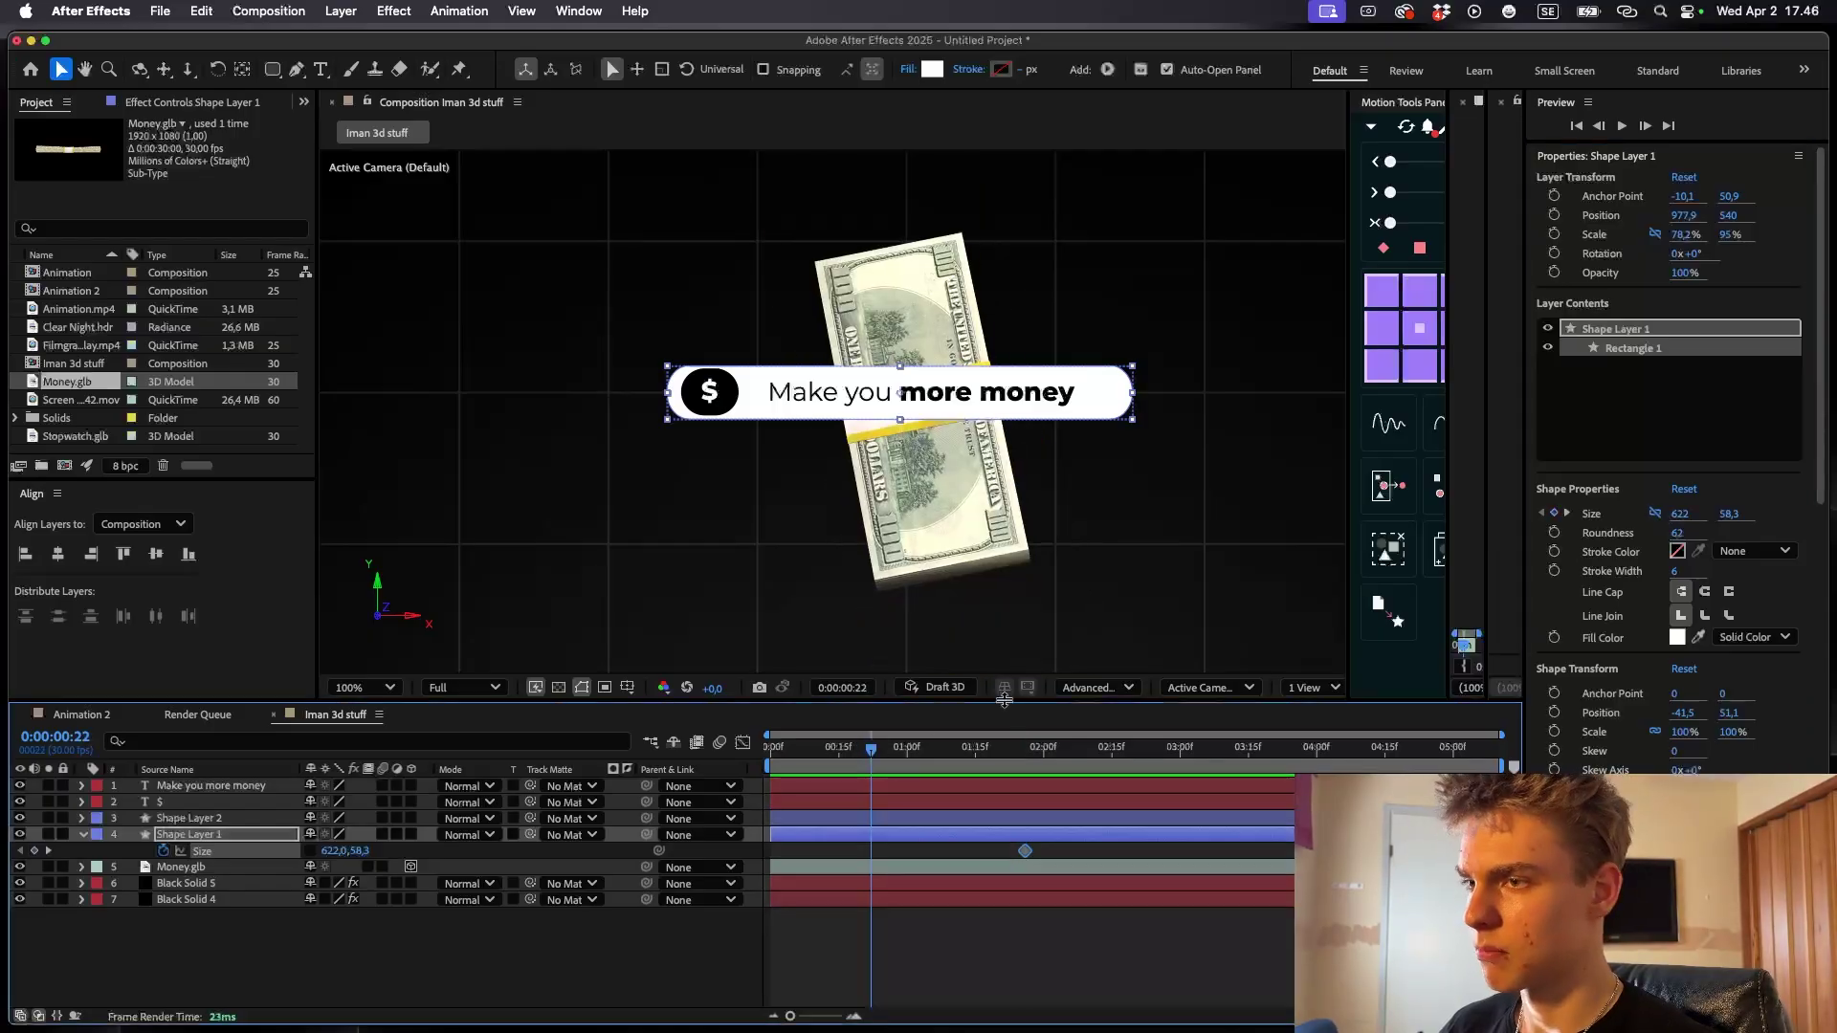
{"action": "left_click_drag", "start_coordinate": [1679, 514], "coordinate": [1100, 547]}
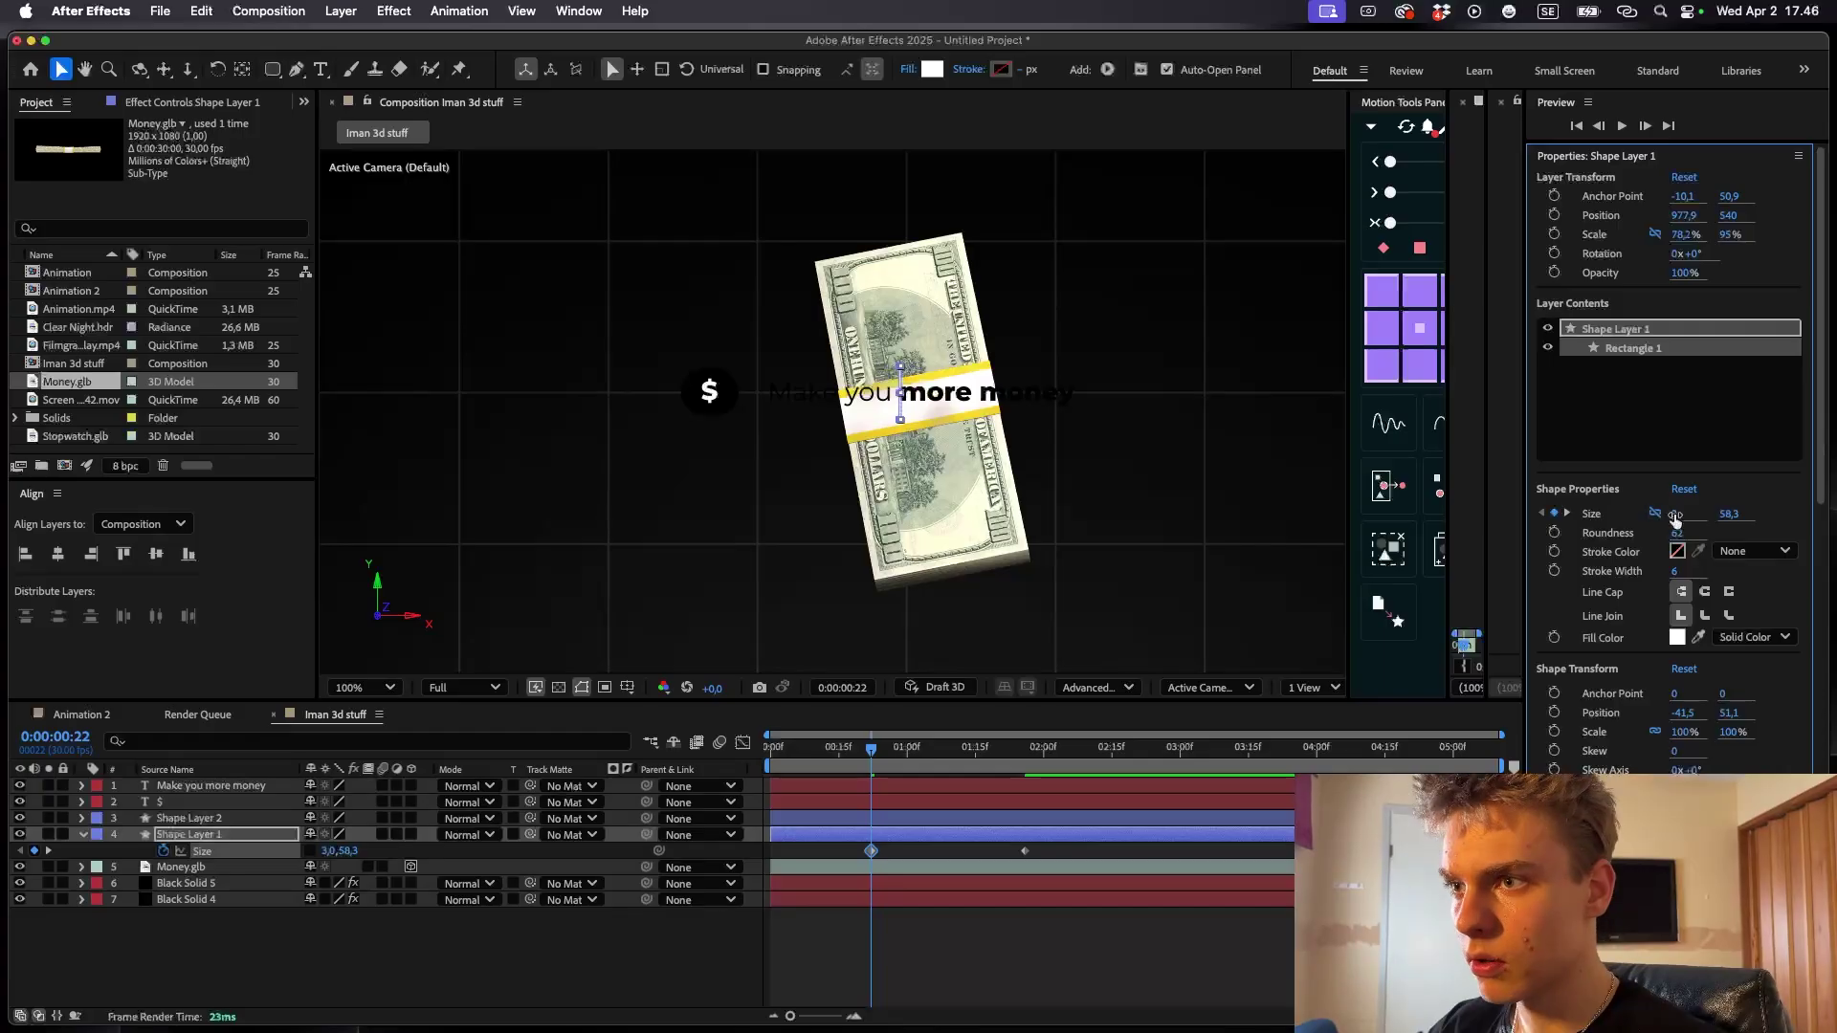
{"action": "key", "text": "space"}
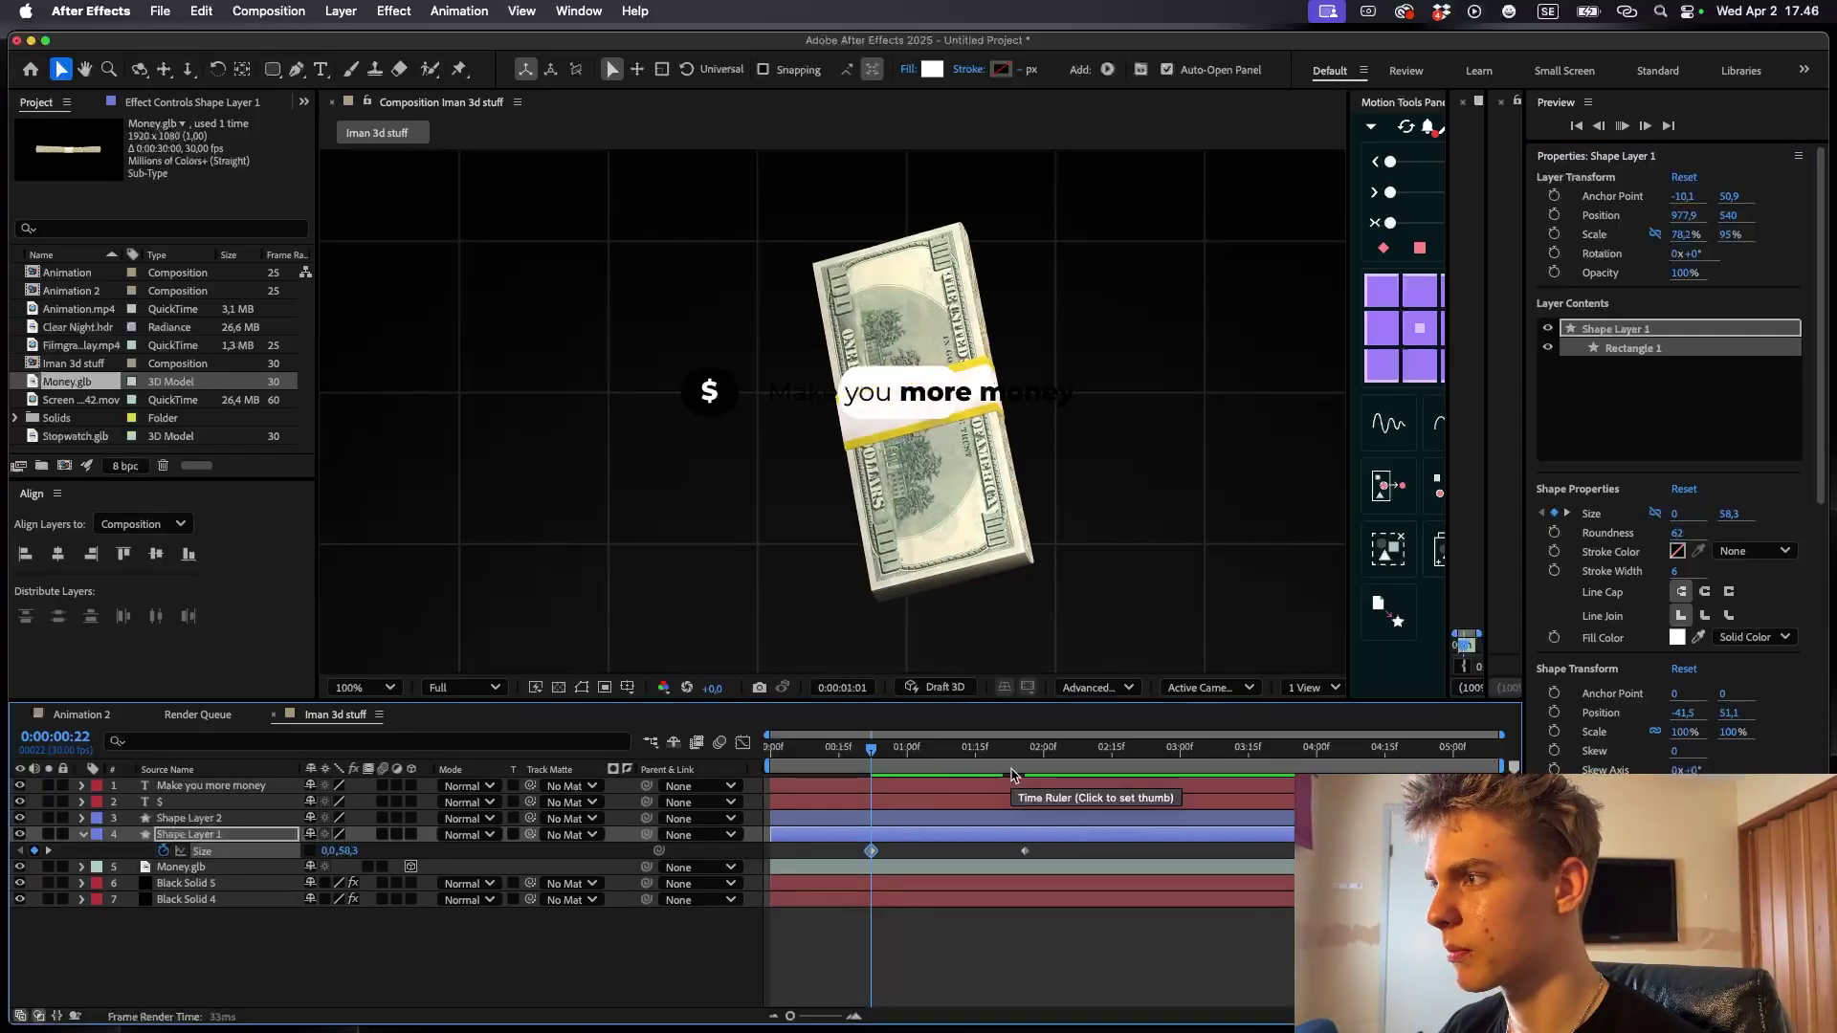
- Easy-ease the white bar's size keyframes, shape the speed curve to peak early and slow down gradually, and preview it
{"action": "left_click_drag", "start_coordinate": [1047, 852], "coordinate": [833, 873]}
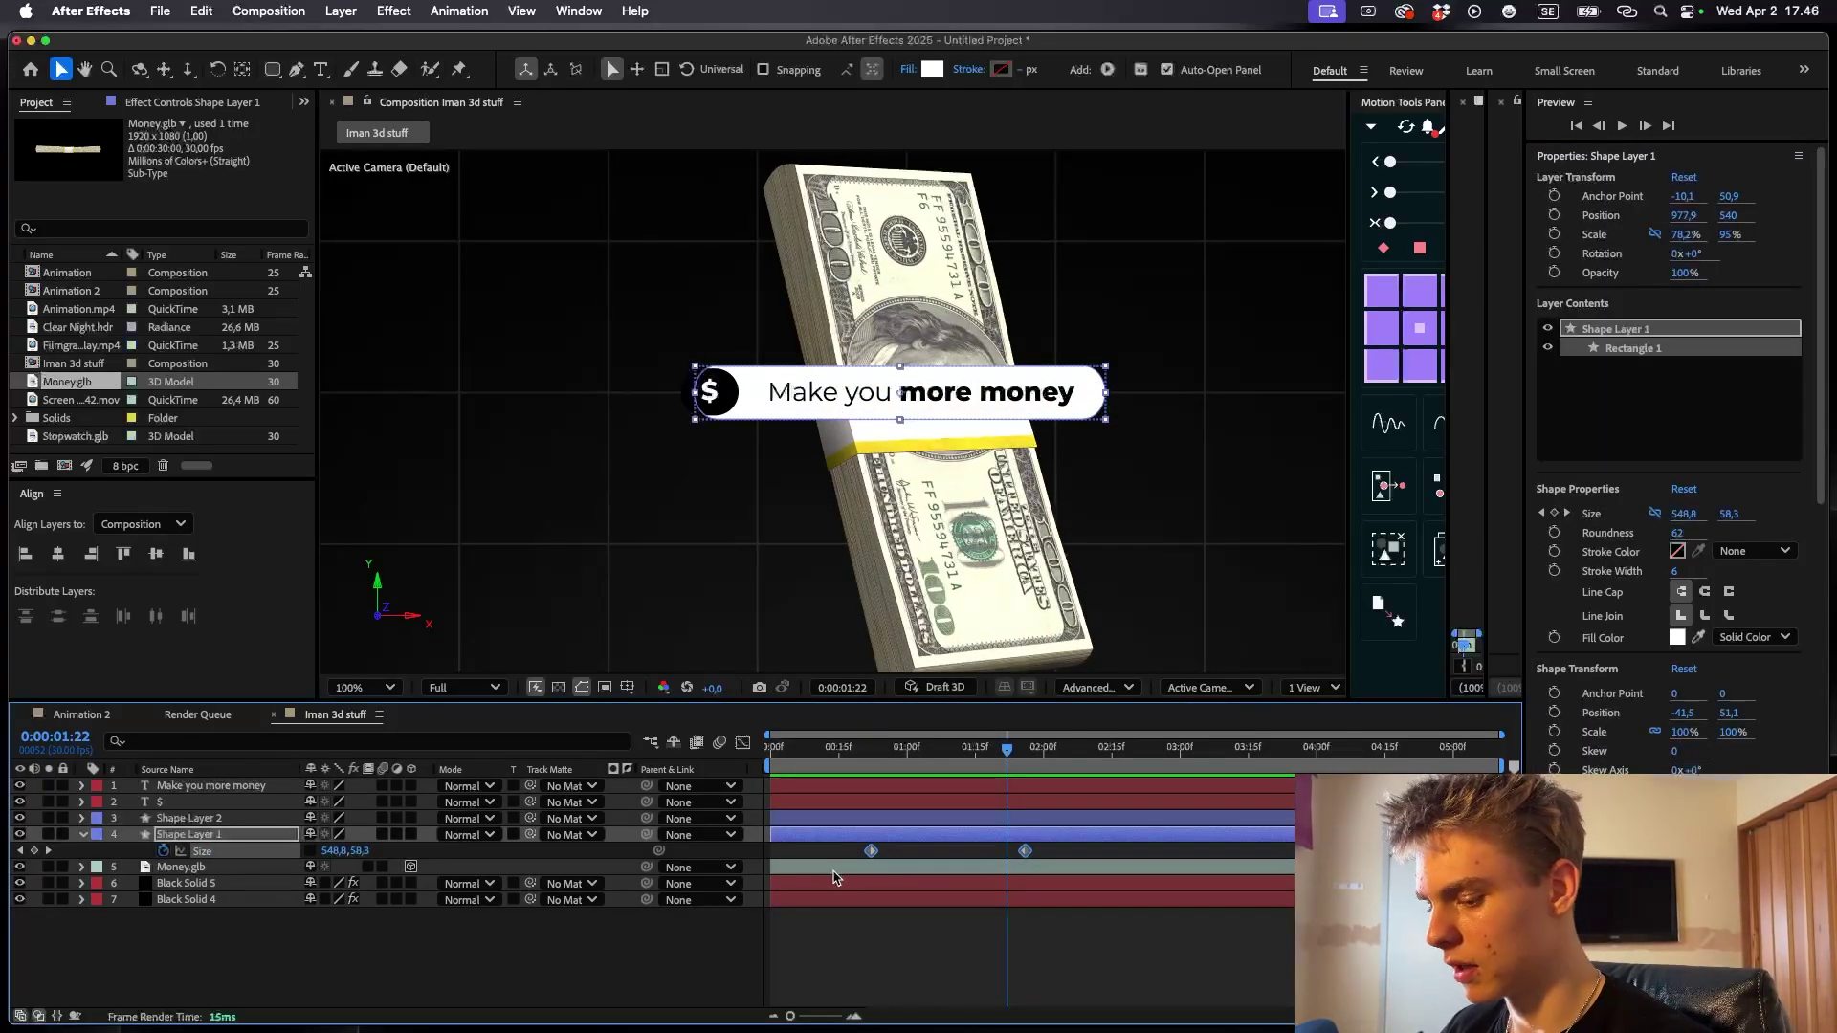
{"action": "key", "text": "F9"}
{"action": "left_click", "coordinate": [743, 742]}
{"action": "left_click_drag", "start_coordinate": [1136, 882], "coordinate": [960, 943]}
{"action": "left_click", "coordinate": [742, 742]}
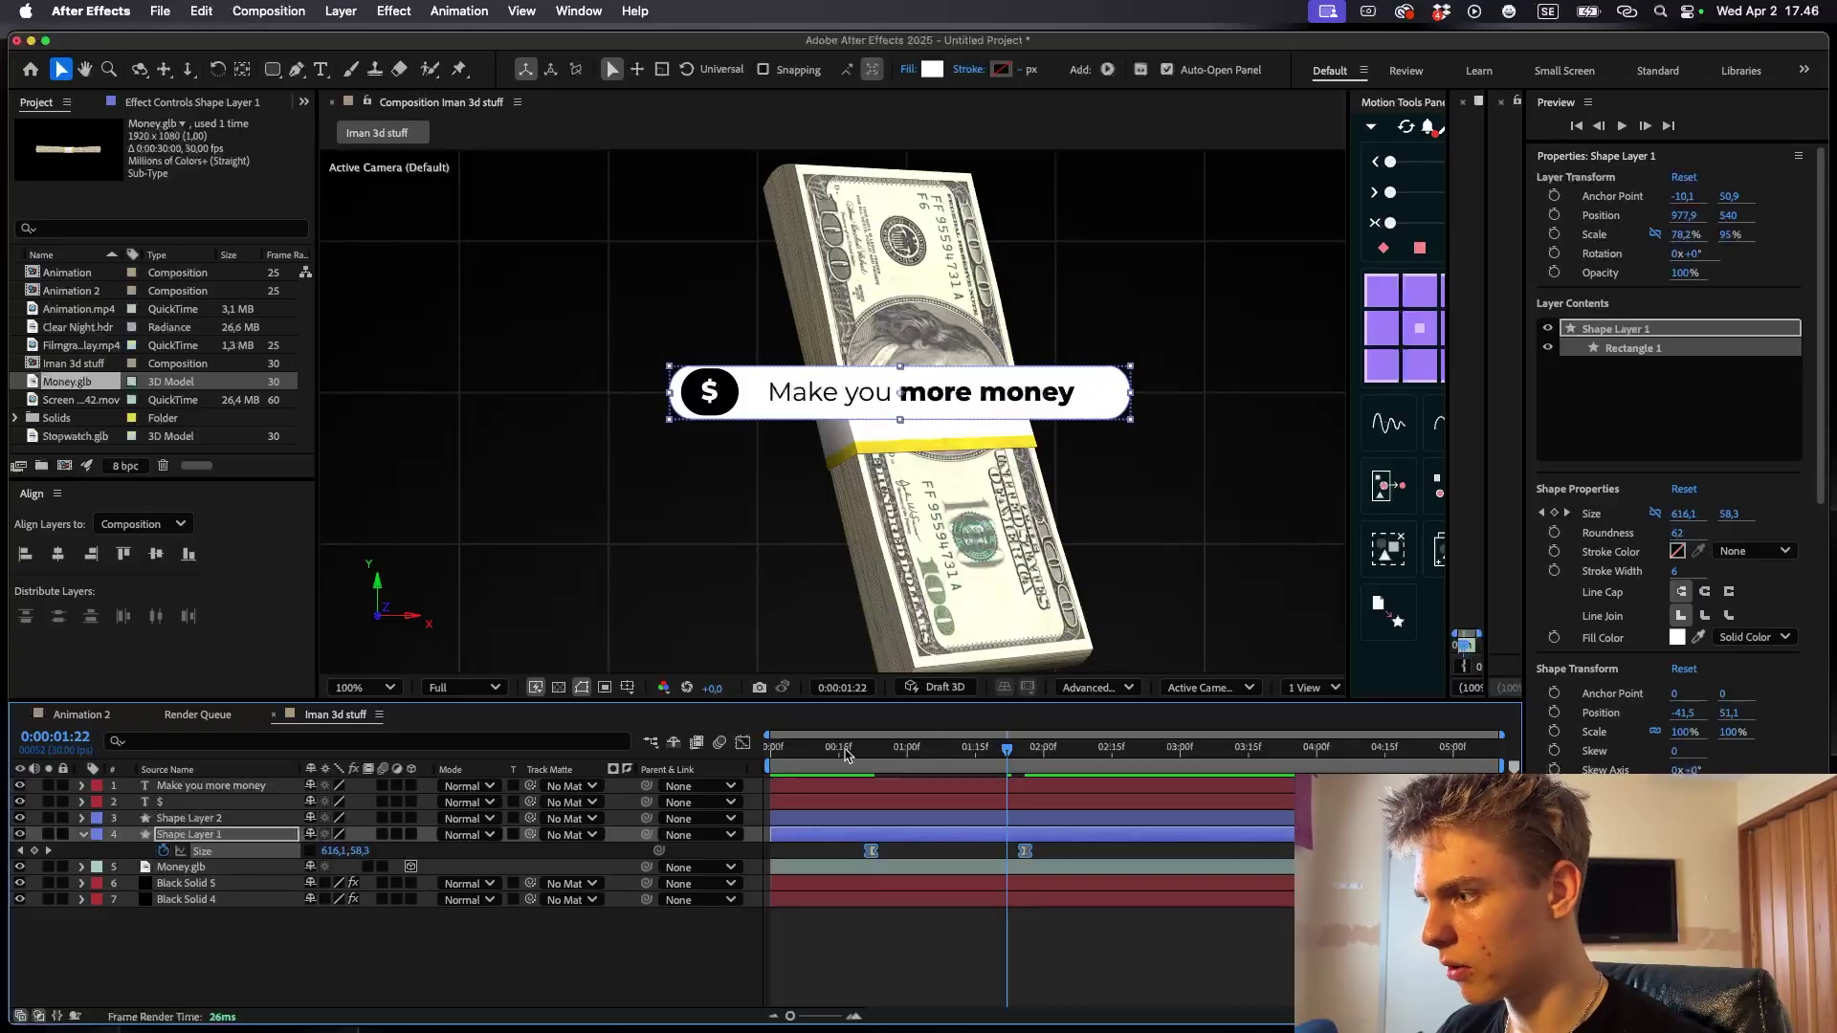
{"action": "key", "text": "space"}
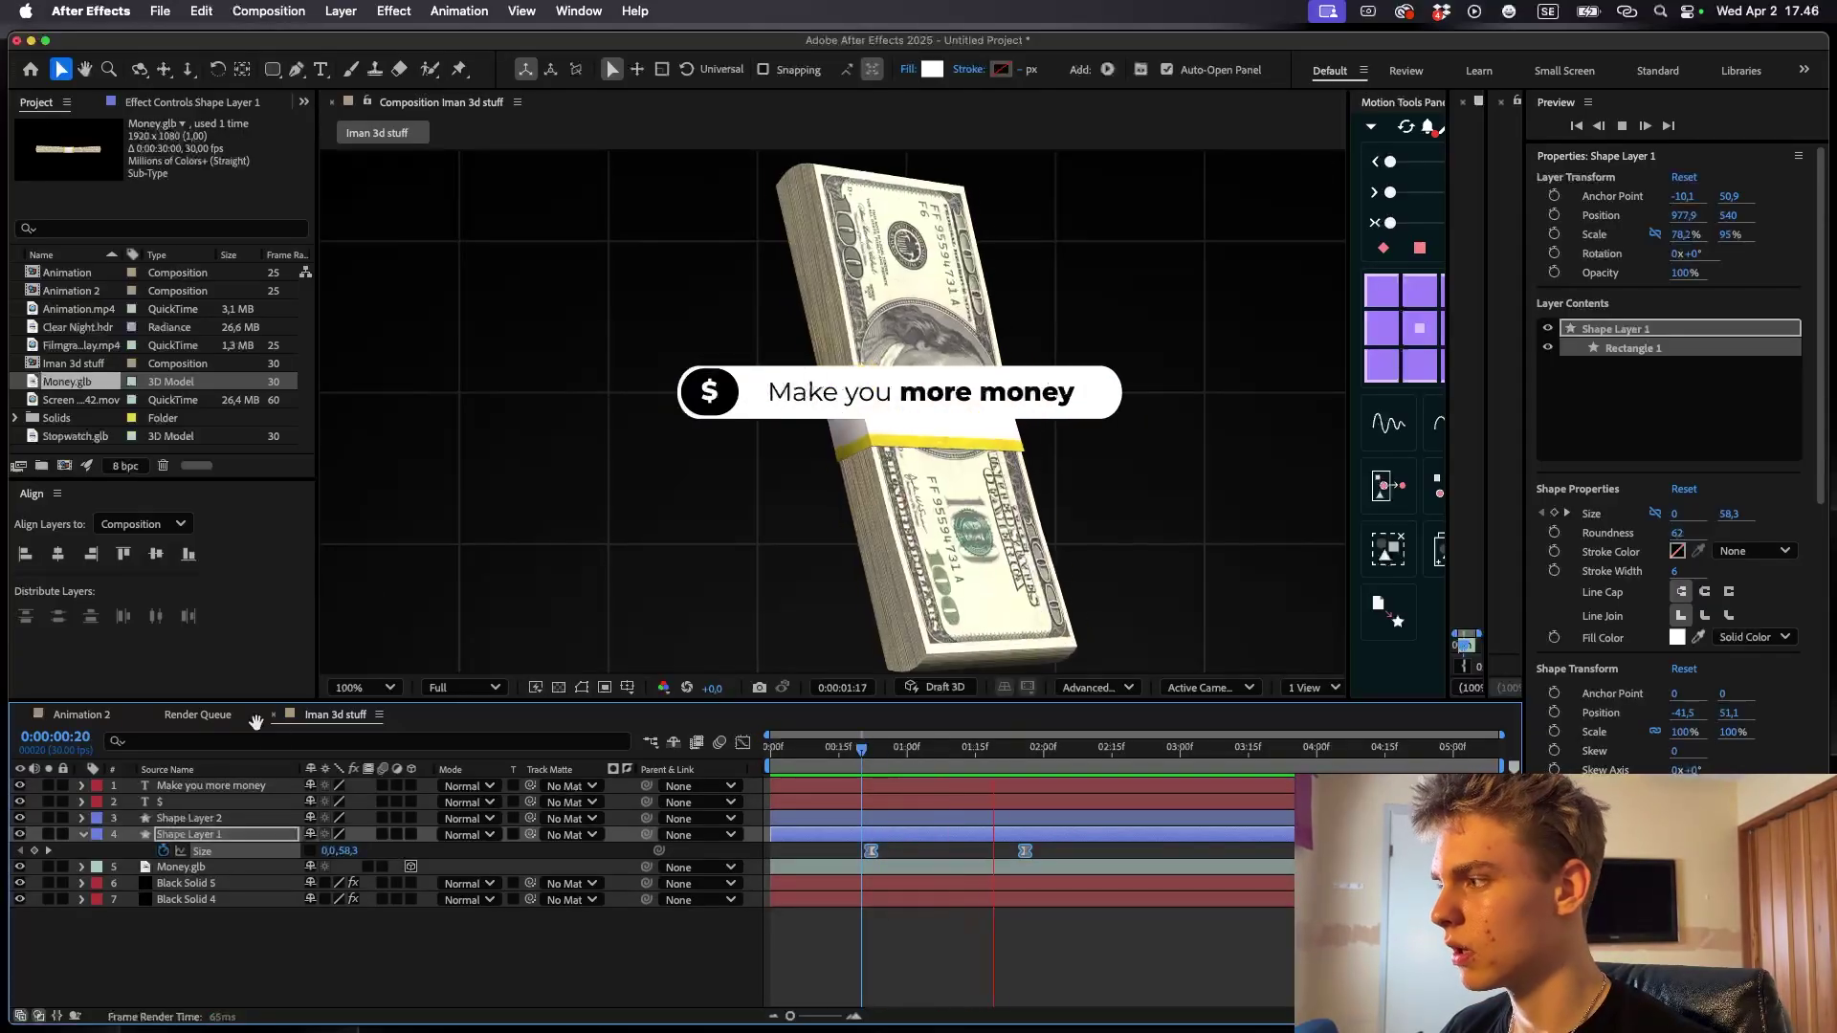
{"action": "key", "text": "space"}
- Shorten the ease at the start of the white bar's speed curve and preview the quicker expansion
{"action": "left_click", "coordinate": [743, 743]}
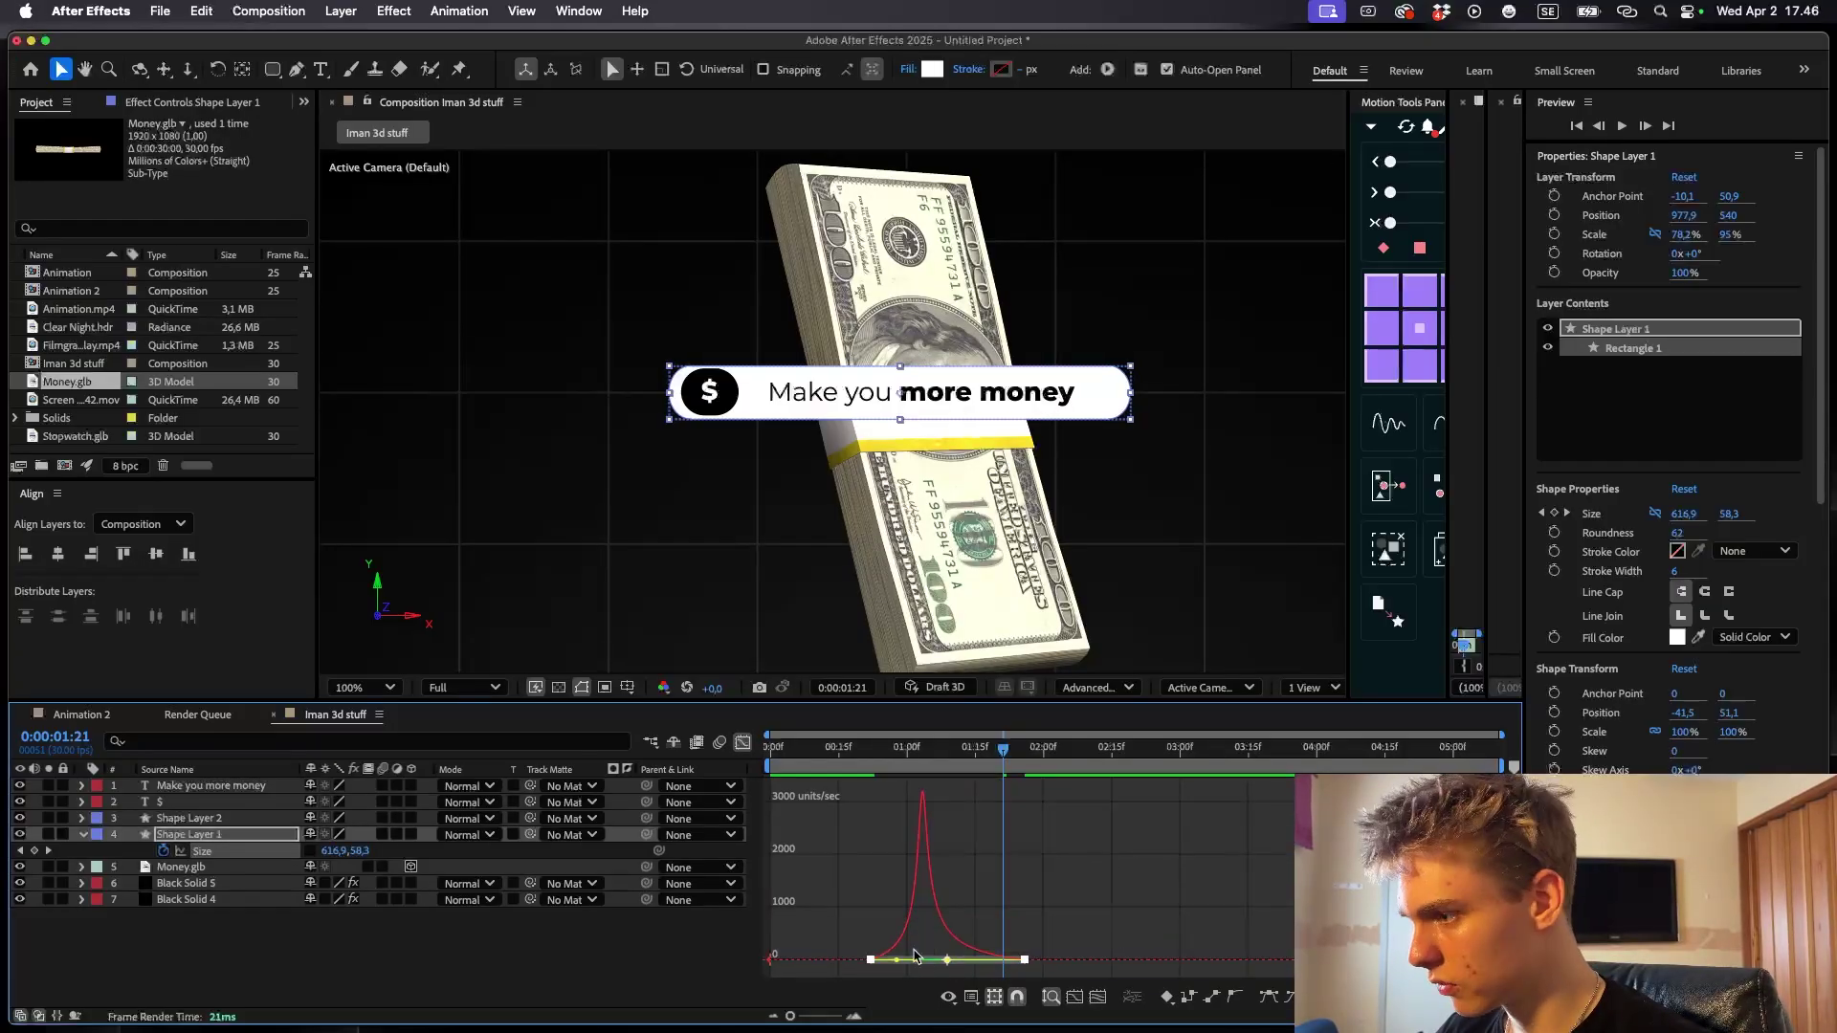
{"action": "left_click_drag", "start_coordinate": [920, 966], "coordinate": [886, 972]}
{"action": "left_click", "coordinate": [884, 972]}
{"action": "key", "text": "space"}
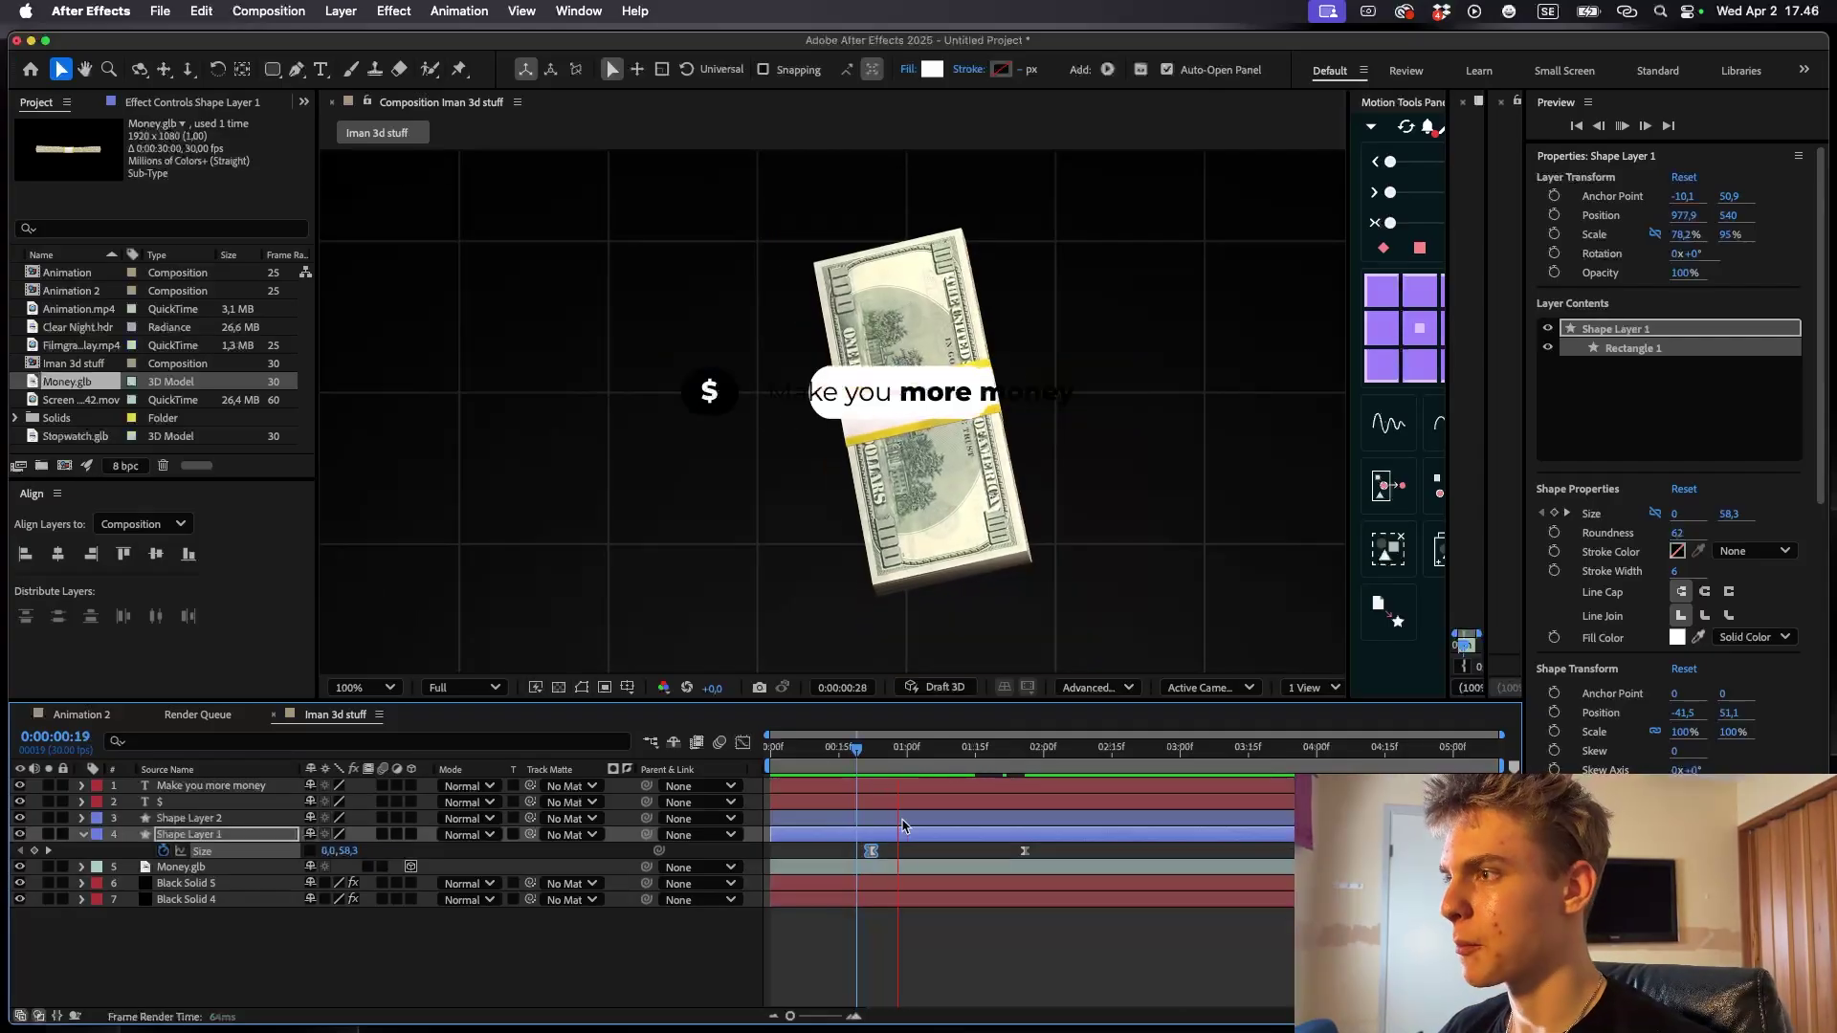
{"action": "key", "text": "space"}
- Tighten the white bar's size keyframes and shift them to about 0:00:01:13 and 0:00:02:09, previewing the new timing
{"action": "left_click", "coordinate": [954, 852]}
{"action": "left_click_drag", "start_coordinate": [1027, 852], "coordinate": [989, 852]}
{"action": "key", "text": "space"}
{"action": "key", "text": "space"}
{"action": "left_click", "coordinate": [871, 852], "text": "shift"}
{"action": "left_click_drag", "start_coordinate": [871, 851], "coordinate": [967, 851]}
{"action": "key", "text": "space"}
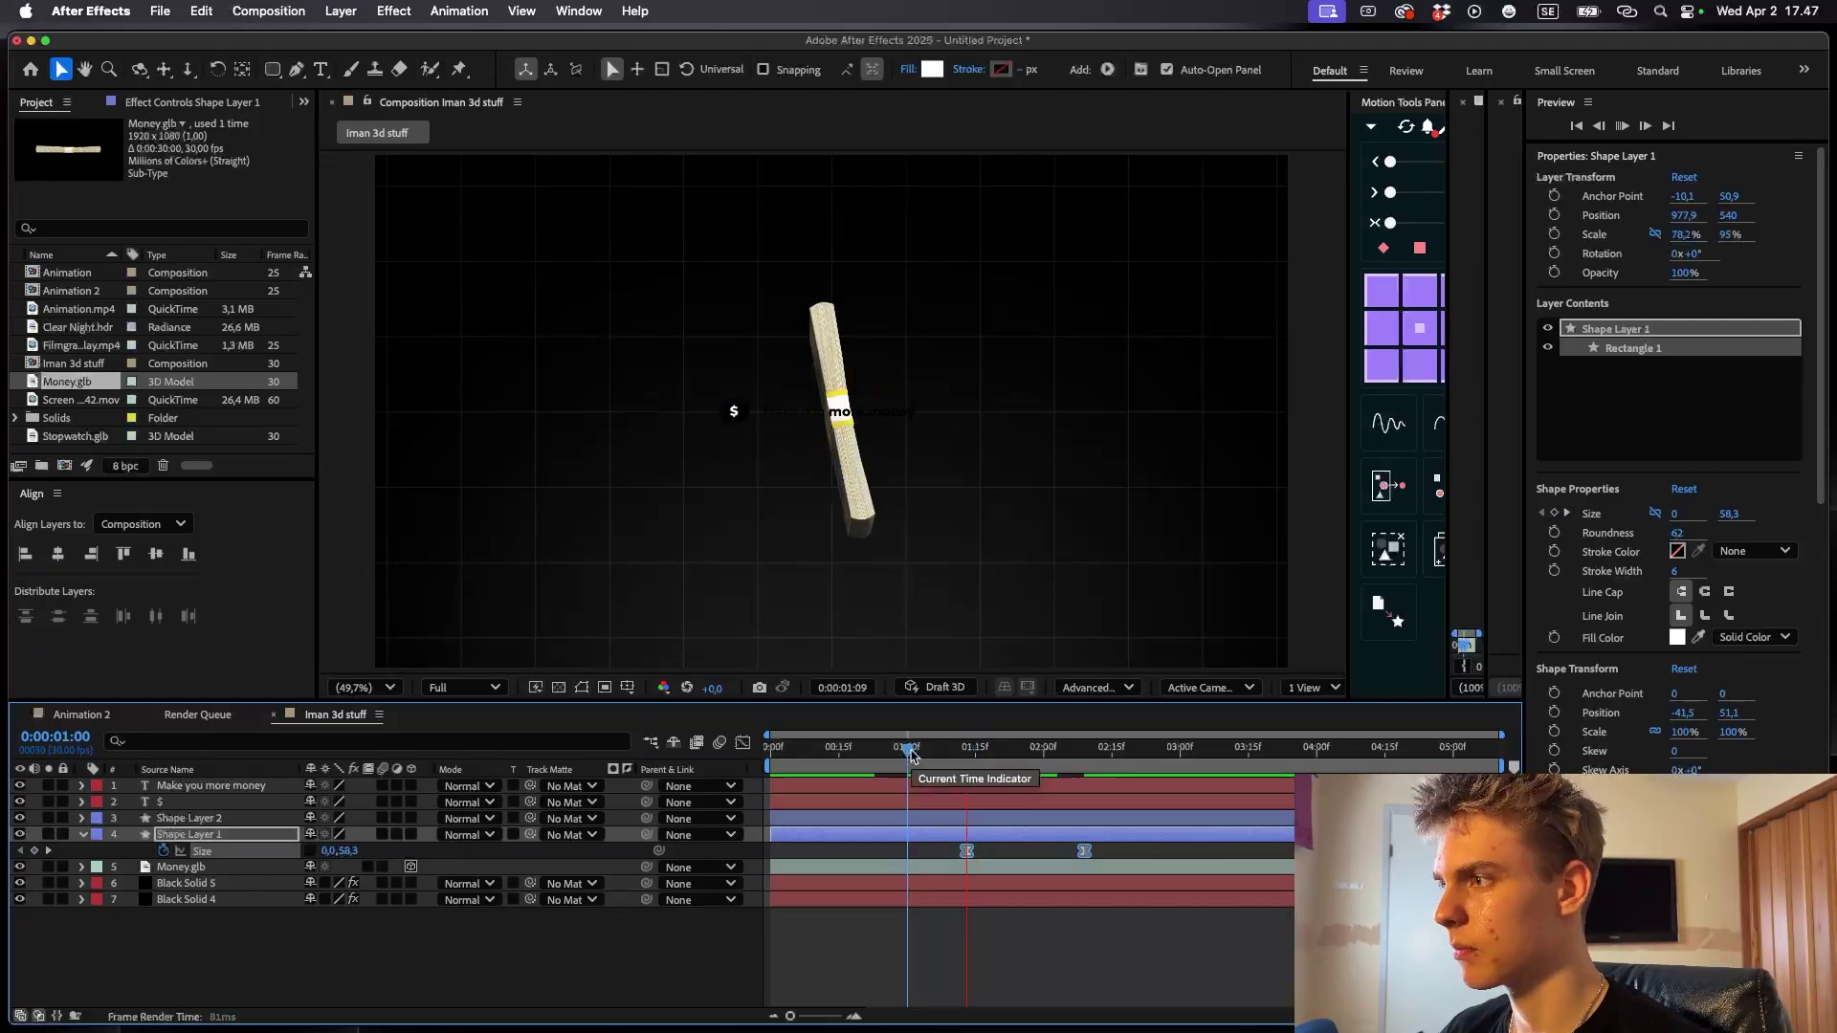
{"action": "key", "text": "space"}
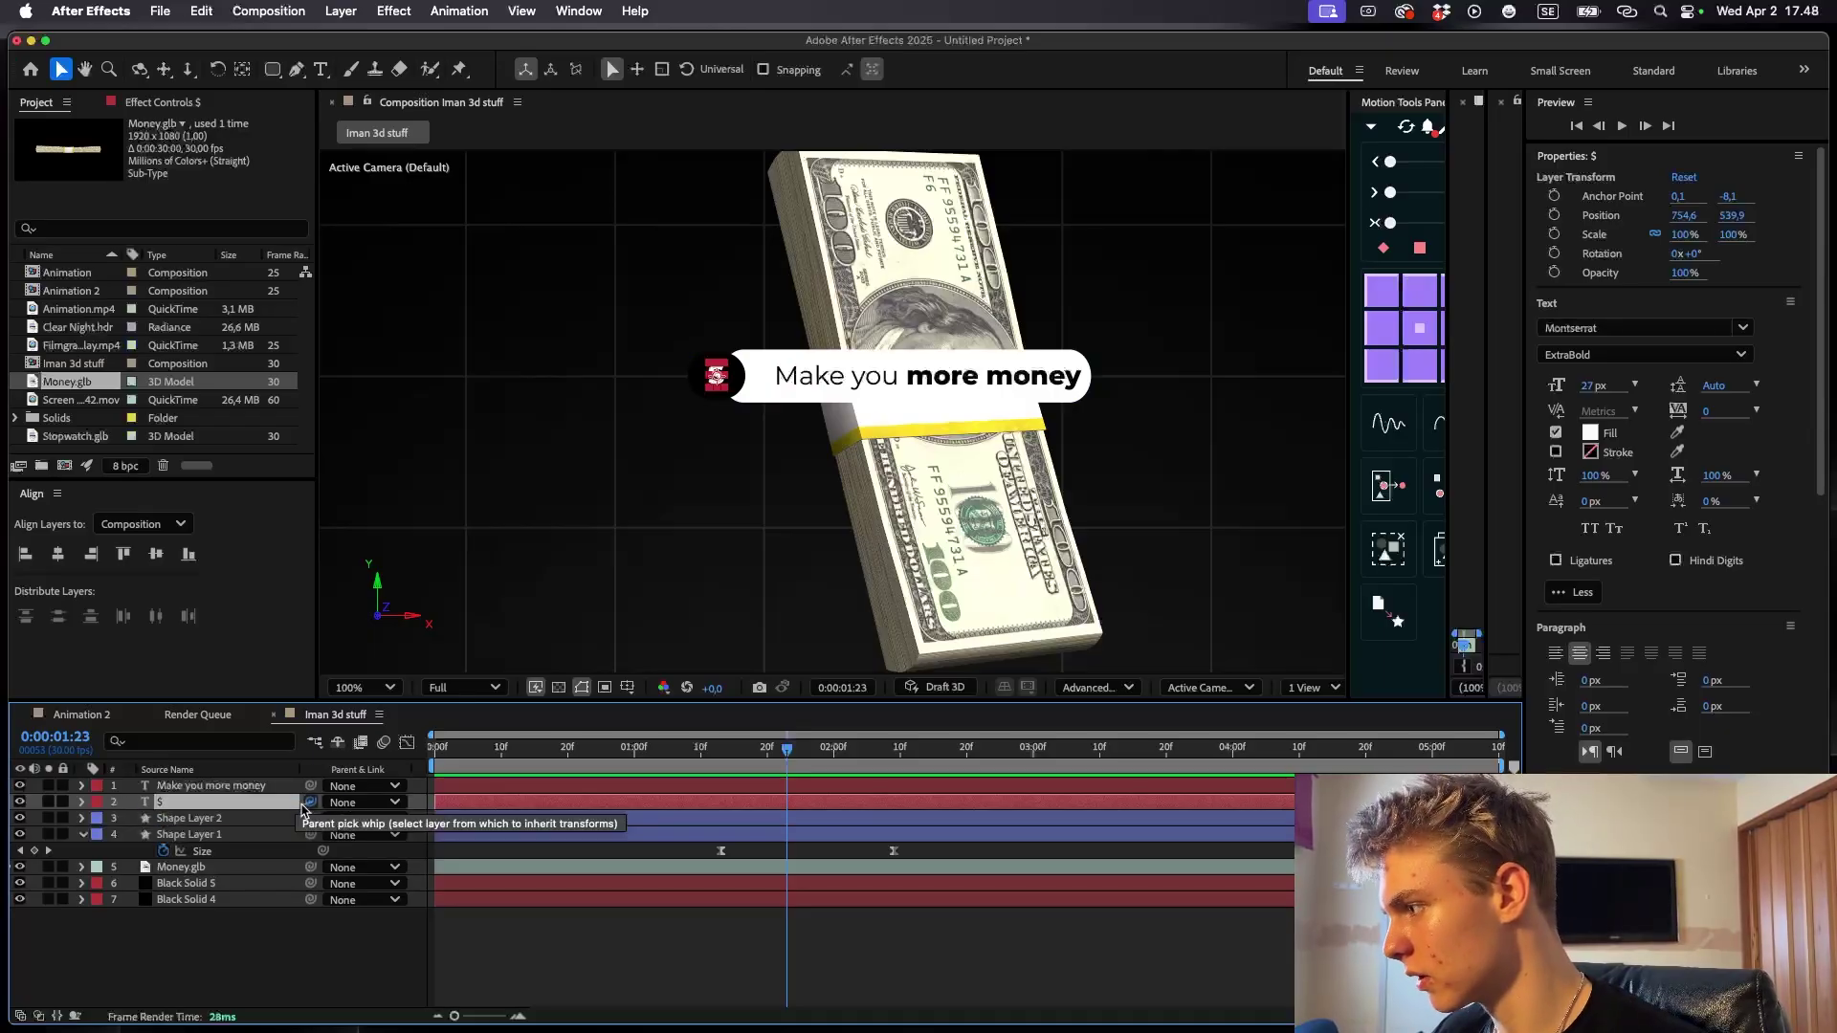
- Parent the dollar sign to the black badge, and test the link with a trial badge move that is undone
{"action": "left_click_drag", "start_coordinate": [311, 803], "coordinate": [192, 819]}
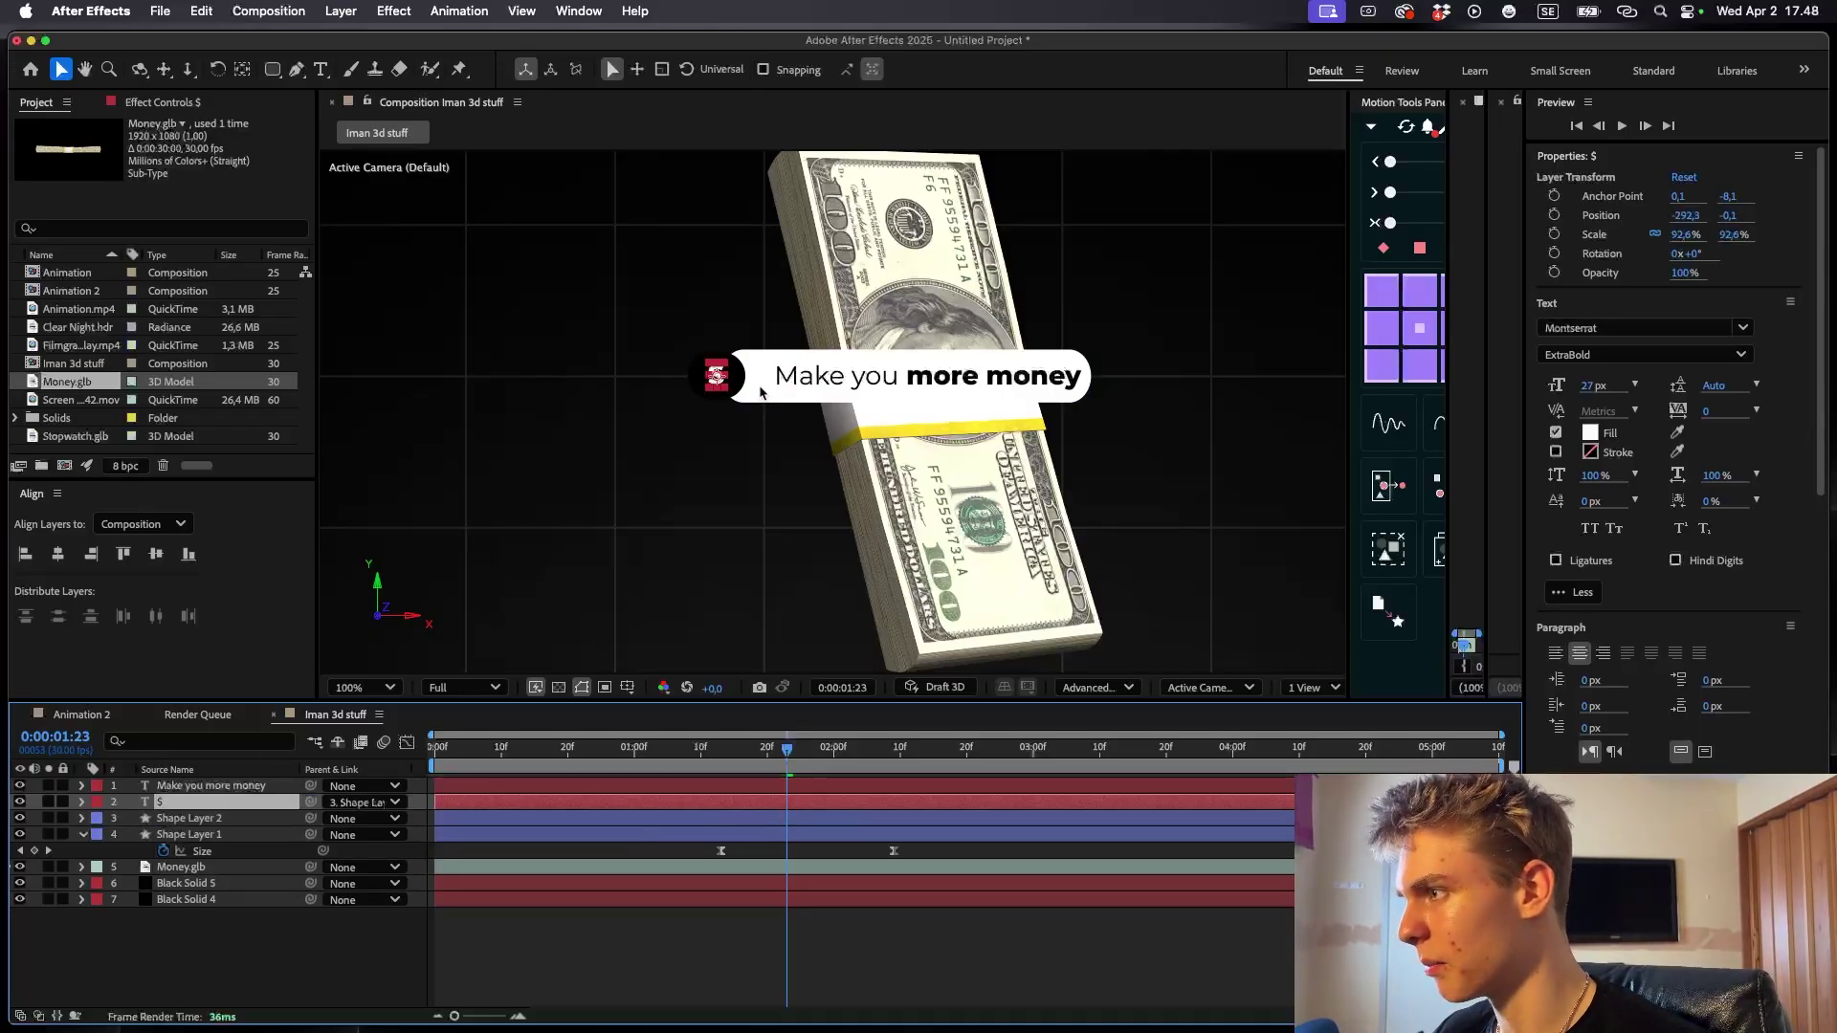
{"action": "left_click", "coordinate": [665, 821]}
{"action": "left_click_drag", "start_coordinate": [722, 378], "coordinate": [875, 377]}
{"action": "key", "text": "super+z"}
- Animate the black badge from horizontal position 995.7 and 0% opacity at 0:00:01:15 to its place at 100% opacity at 0:00:02:04
{"action": "left_click_drag", "start_coordinate": [789, 751], "coordinate": [862, 756]}
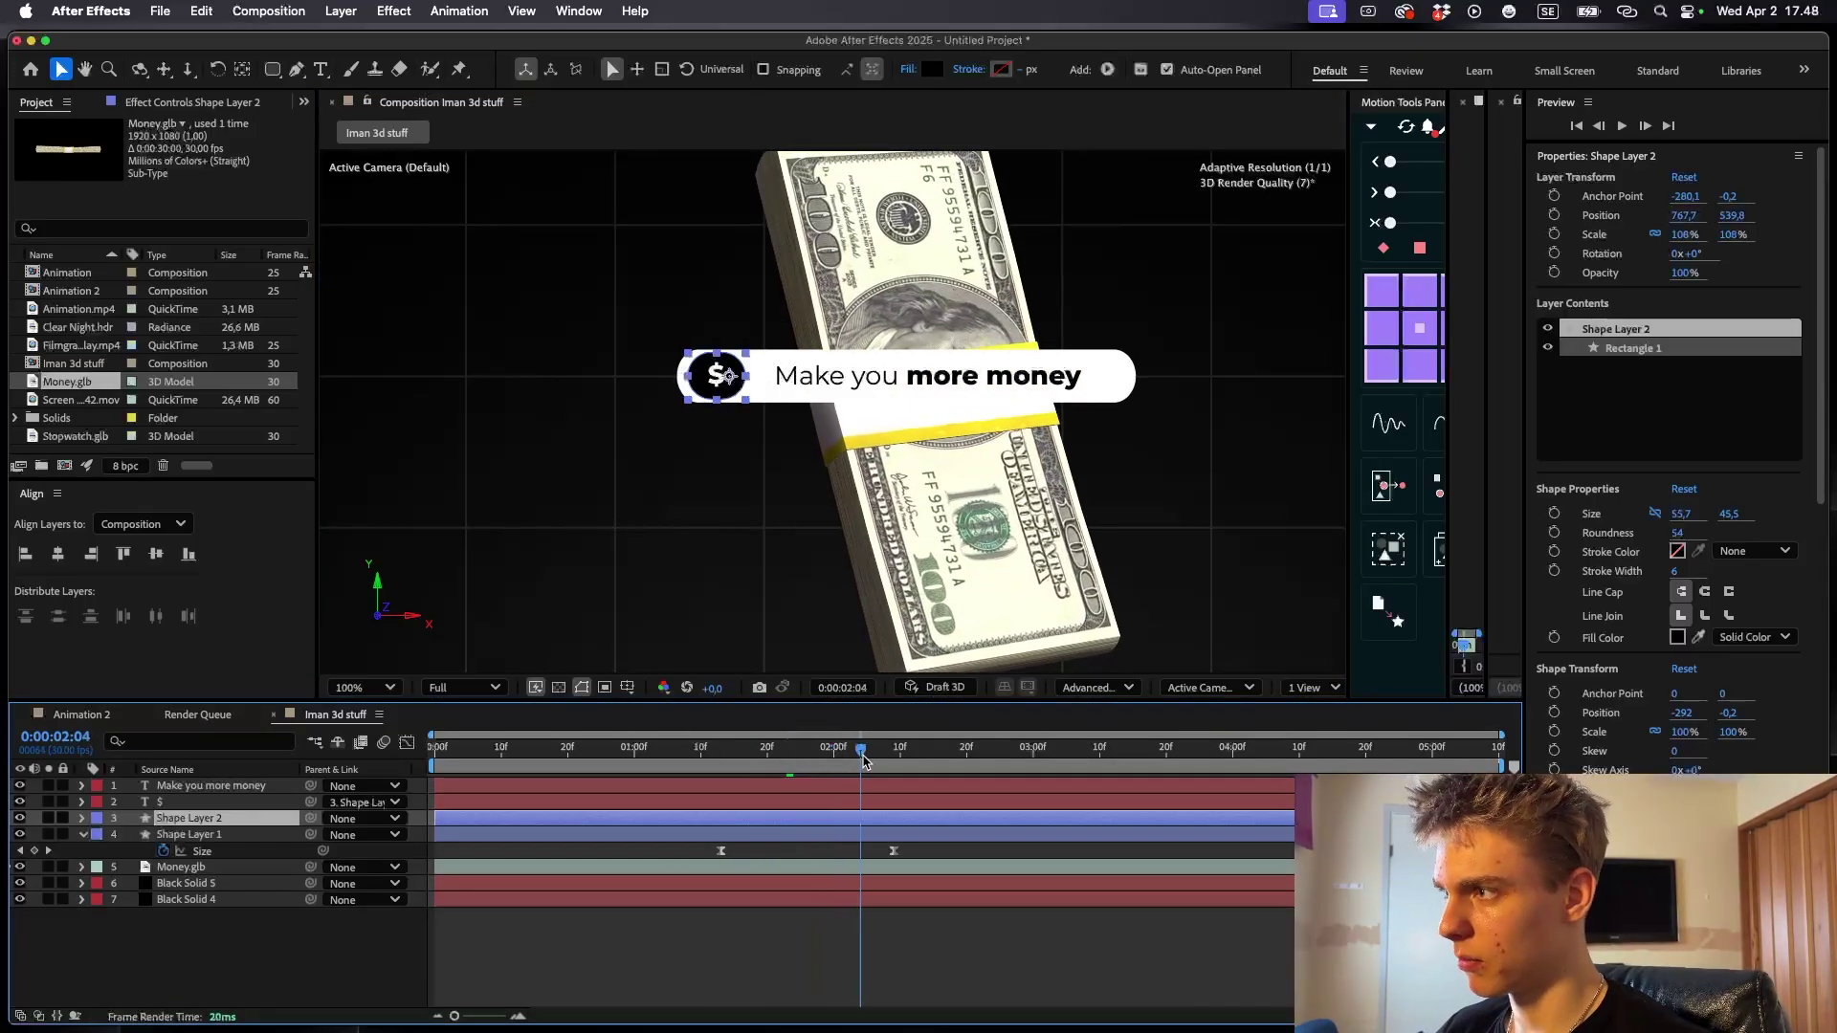
{"action": "key", "text": "p"}
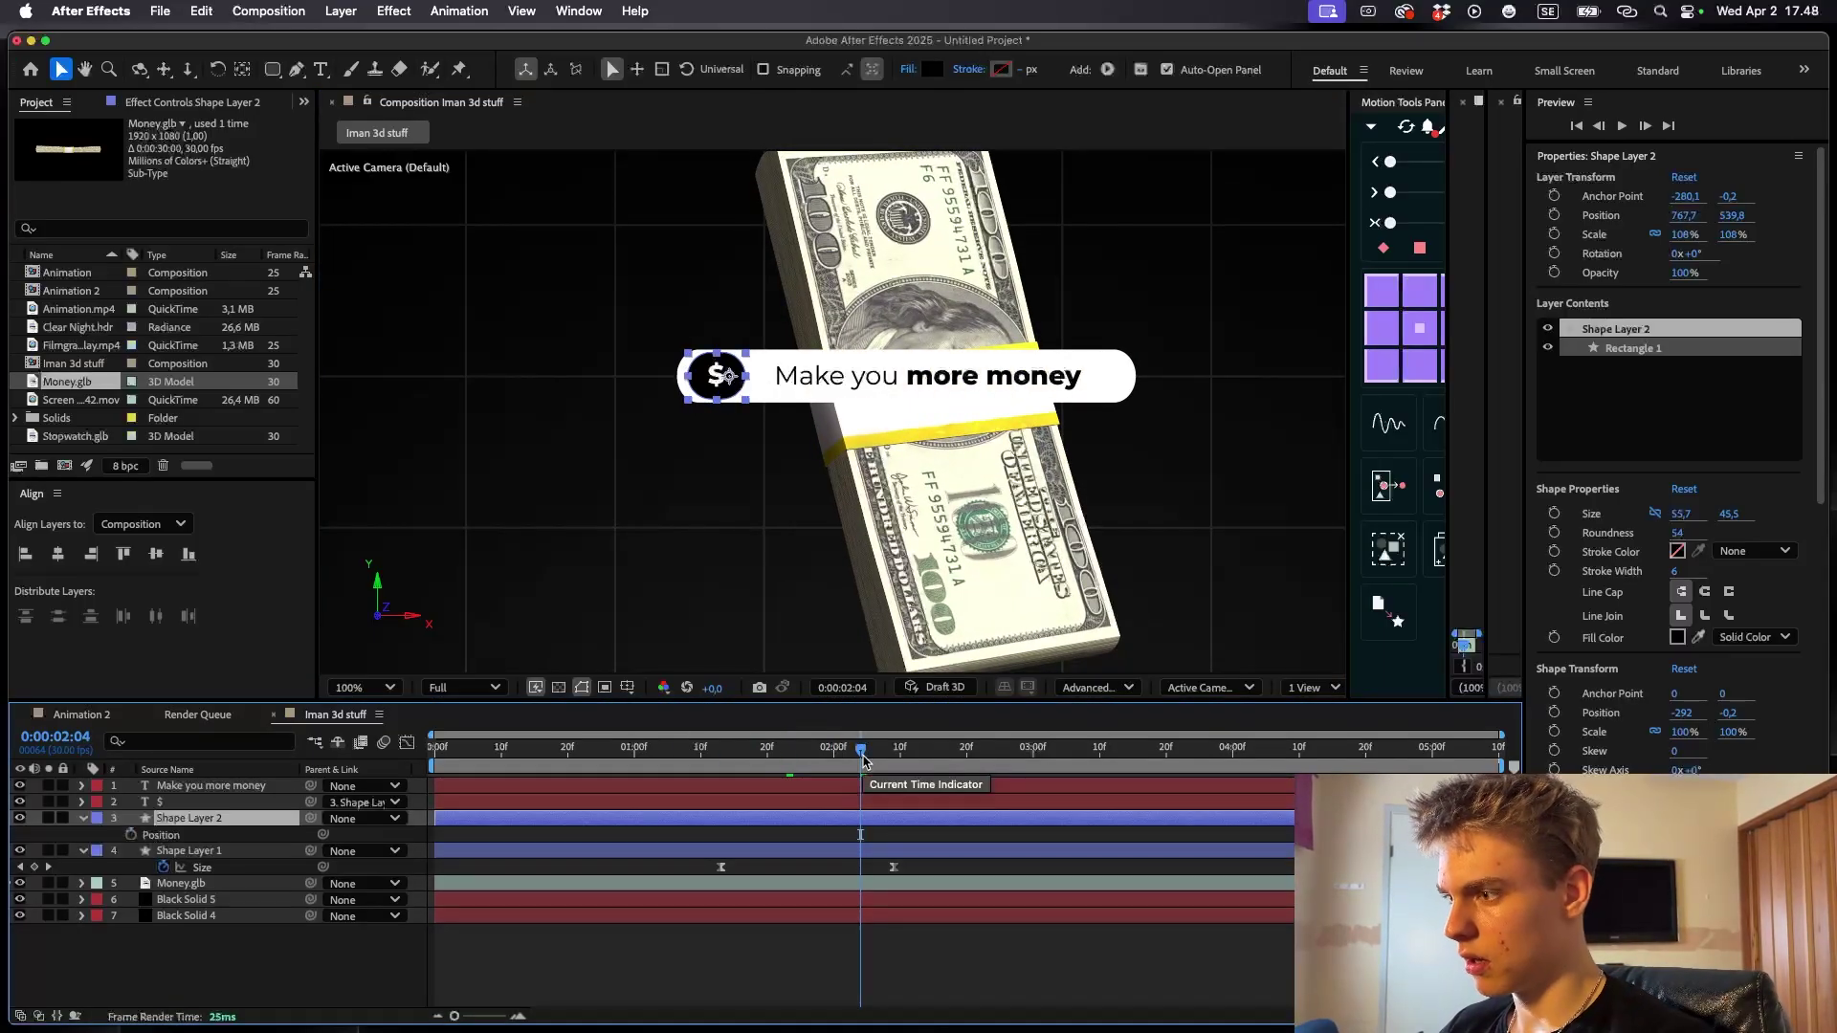
{"action": "left_click", "coordinate": [131, 836]}
{"action": "key", "text": "t"}
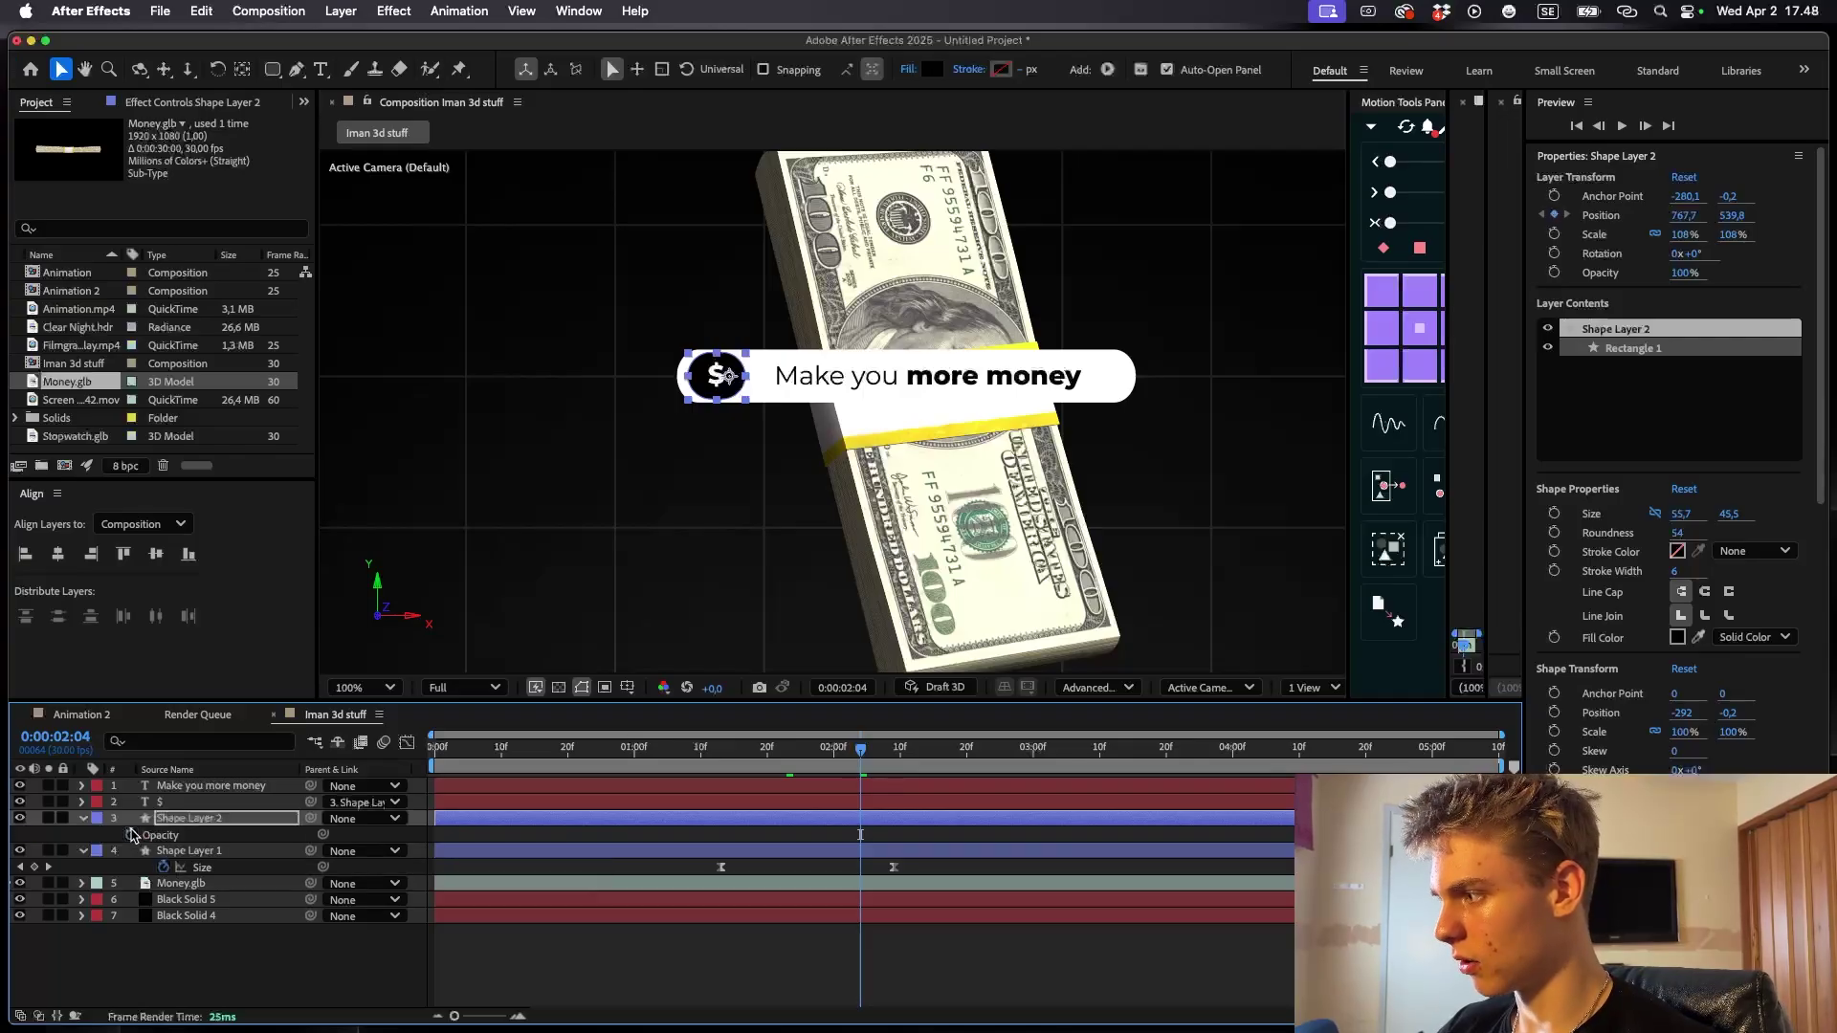
{"action": "left_click", "coordinate": [132, 834]}
{"action": "key", "text": "shift+p"}
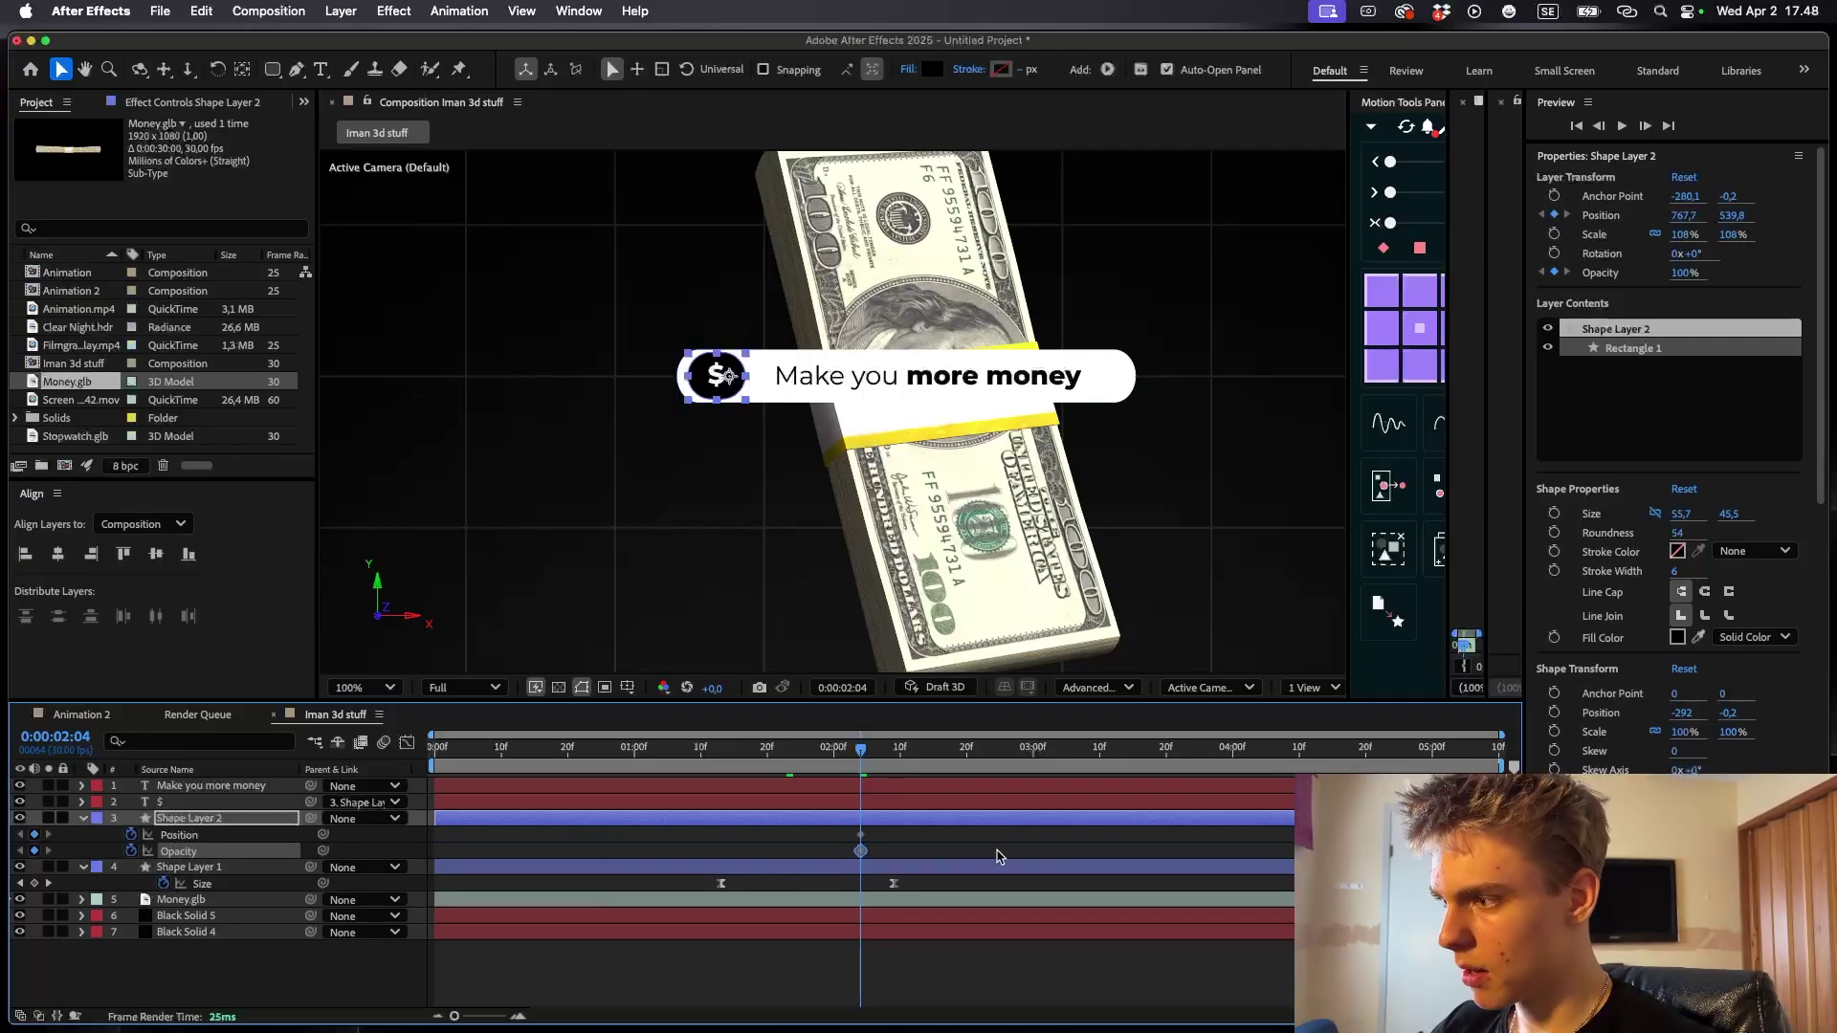
{"action": "left_click_drag", "start_coordinate": [747, 748], "coordinate": [733, 748]}
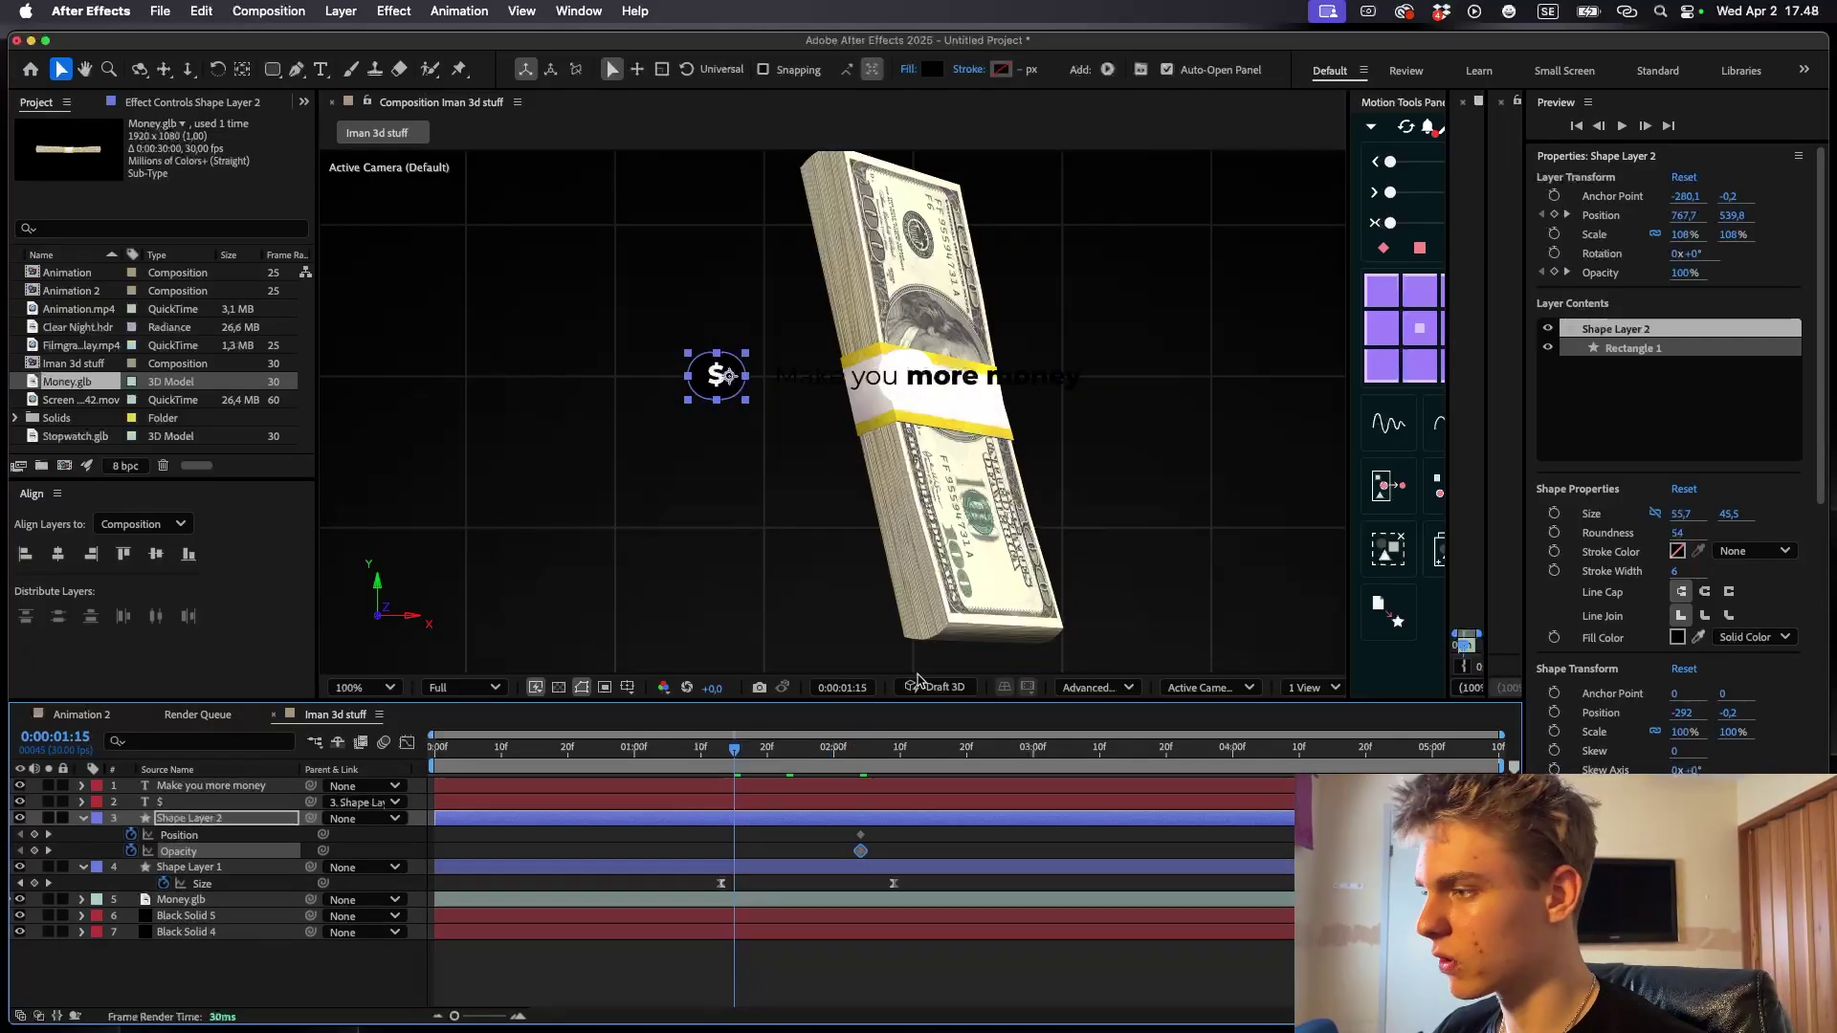
{"action": "left_click_drag", "start_coordinate": [321, 838], "coordinate": [214, 851]}
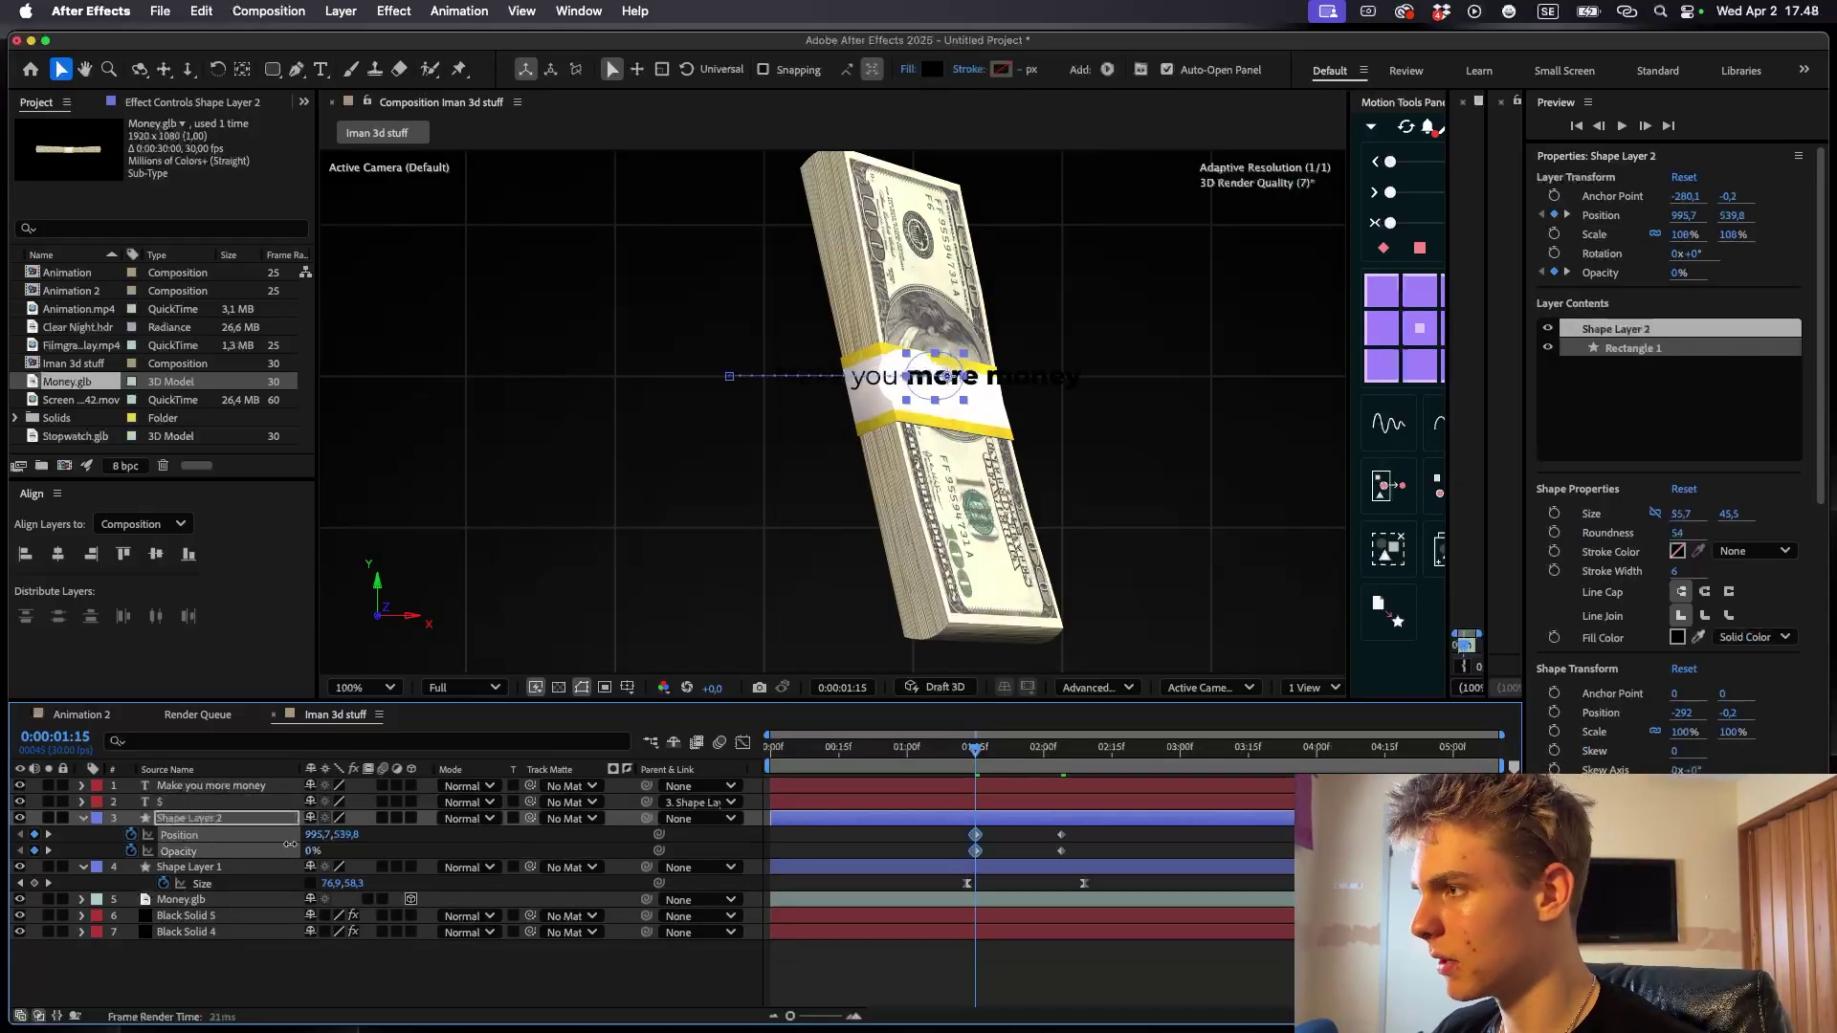
- Ease the black badge's position and opacity keyframes, with a speed curve that starts fast and slows gradually, and preview the motion
{"action": "left_click_drag", "start_coordinate": [1088, 854], "coordinate": [947, 835]}
{"action": "left_click", "coordinate": [742, 742]}
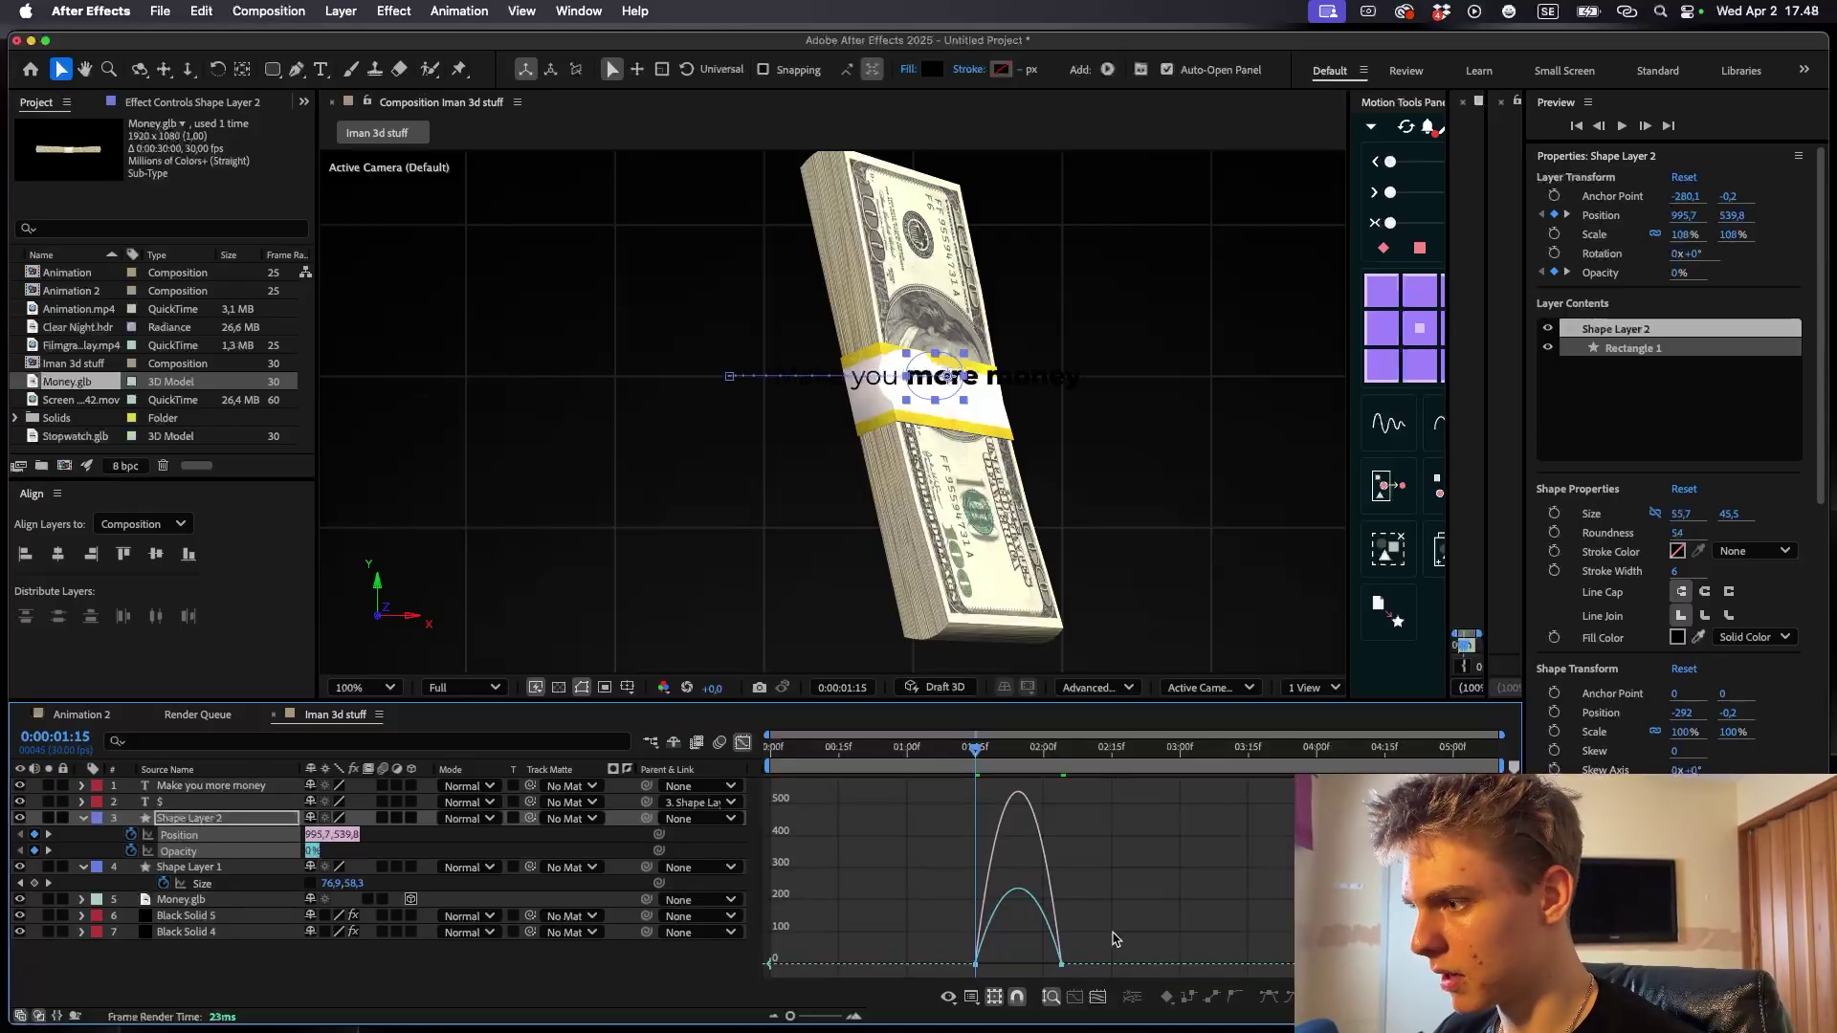
{"action": "left_click_drag", "start_coordinate": [1046, 959], "coordinate": [990, 957]}
{"action": "left_click", "coordinate": [743, 743]}
{"action": "left_click_drag", "start_coordinate": [971, 753], "coordinate": [924, 754]}
{"action": "key", "text": "space"}
{"action": "key", "text": "space"}
- Move the black badge's ending position and opacity keyframes to about 0:00:02:26 and preview the slower entrance
{"action": "left_click", "coordinate": [1070, 855]}
{"action": "left_click_drag", "start_coordinate": [1069, 856], "coordinate": [1055, 831]}
{"action": "left_click_drag", "start_coordinate": [1061, 851], "coordinate": [1163, 851]}
{"action": "left_click_drag", "start_coordinate": [1085, 752], "coordinate": [915, 752]}
{"action": "key", "text": "space"}
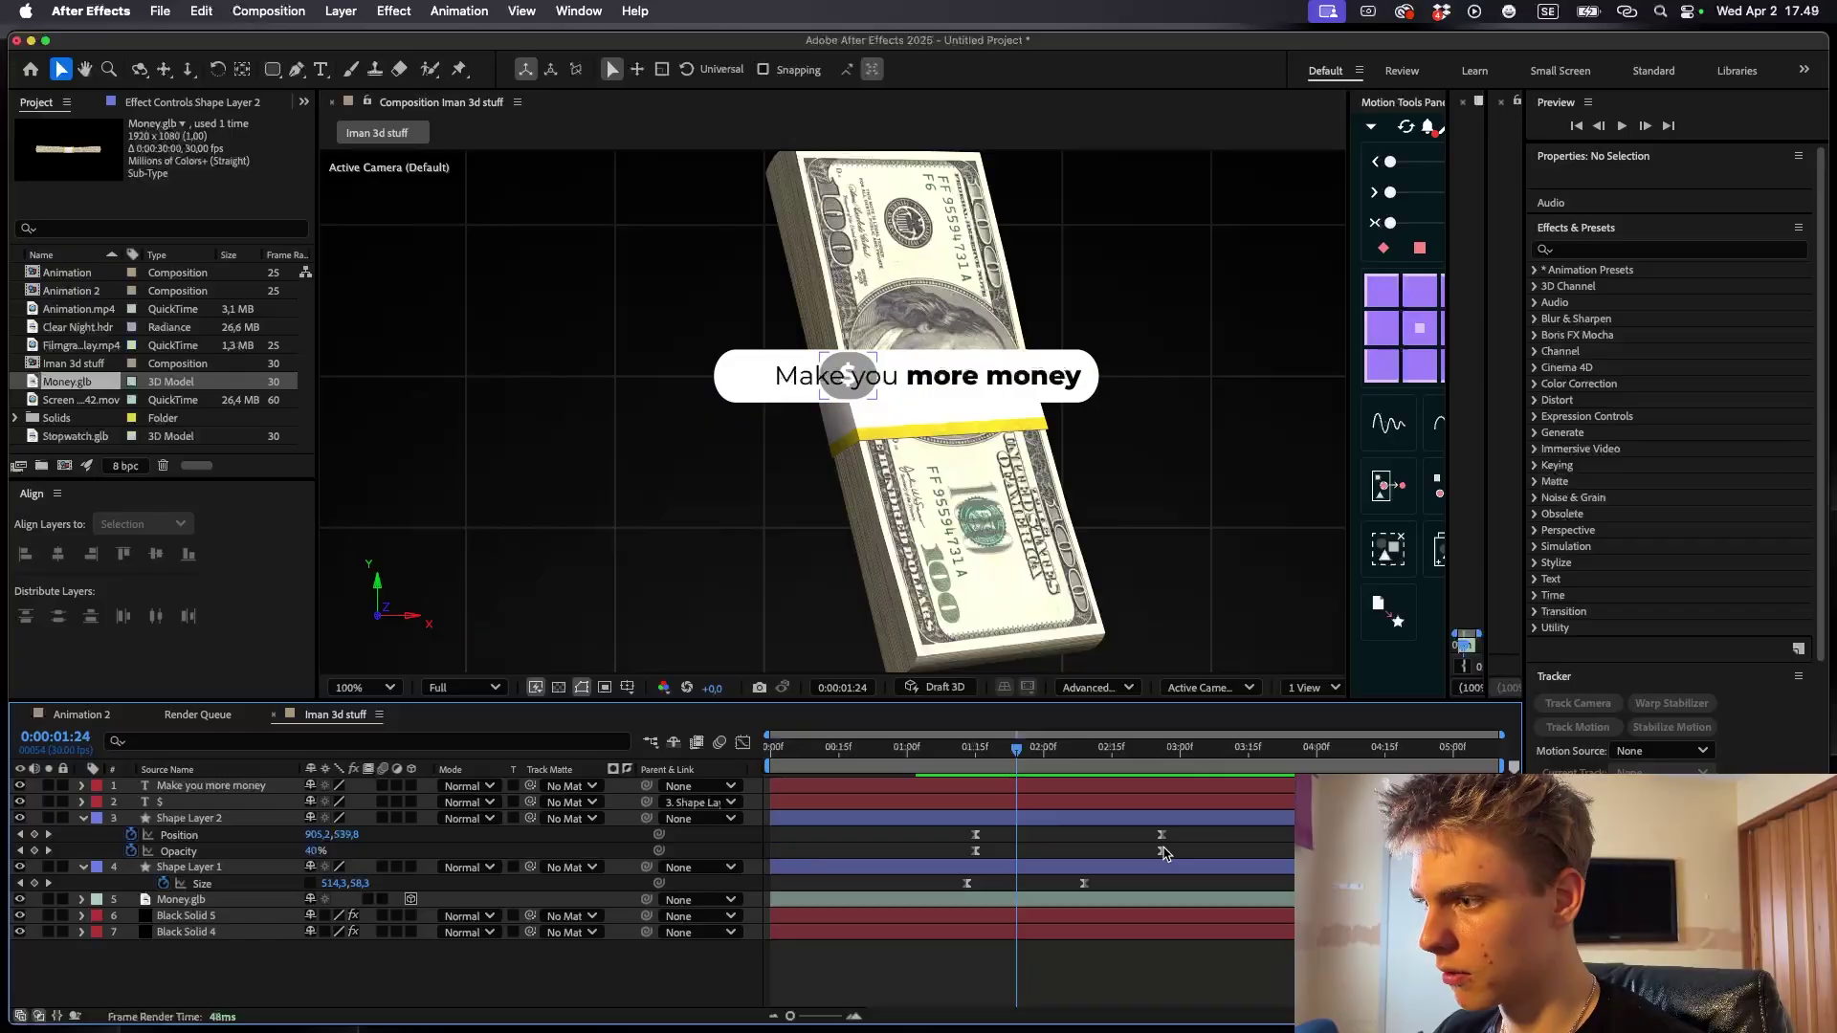
- Move only the badge's ending opacity keyframe back to about 0:00:02:00 and preview the faster fade-in
{"action": "left_click_drag", "start_coordinate": [1163, 851], "coordinate": [1043, 853]}
{"action": "key", "text": "space"}
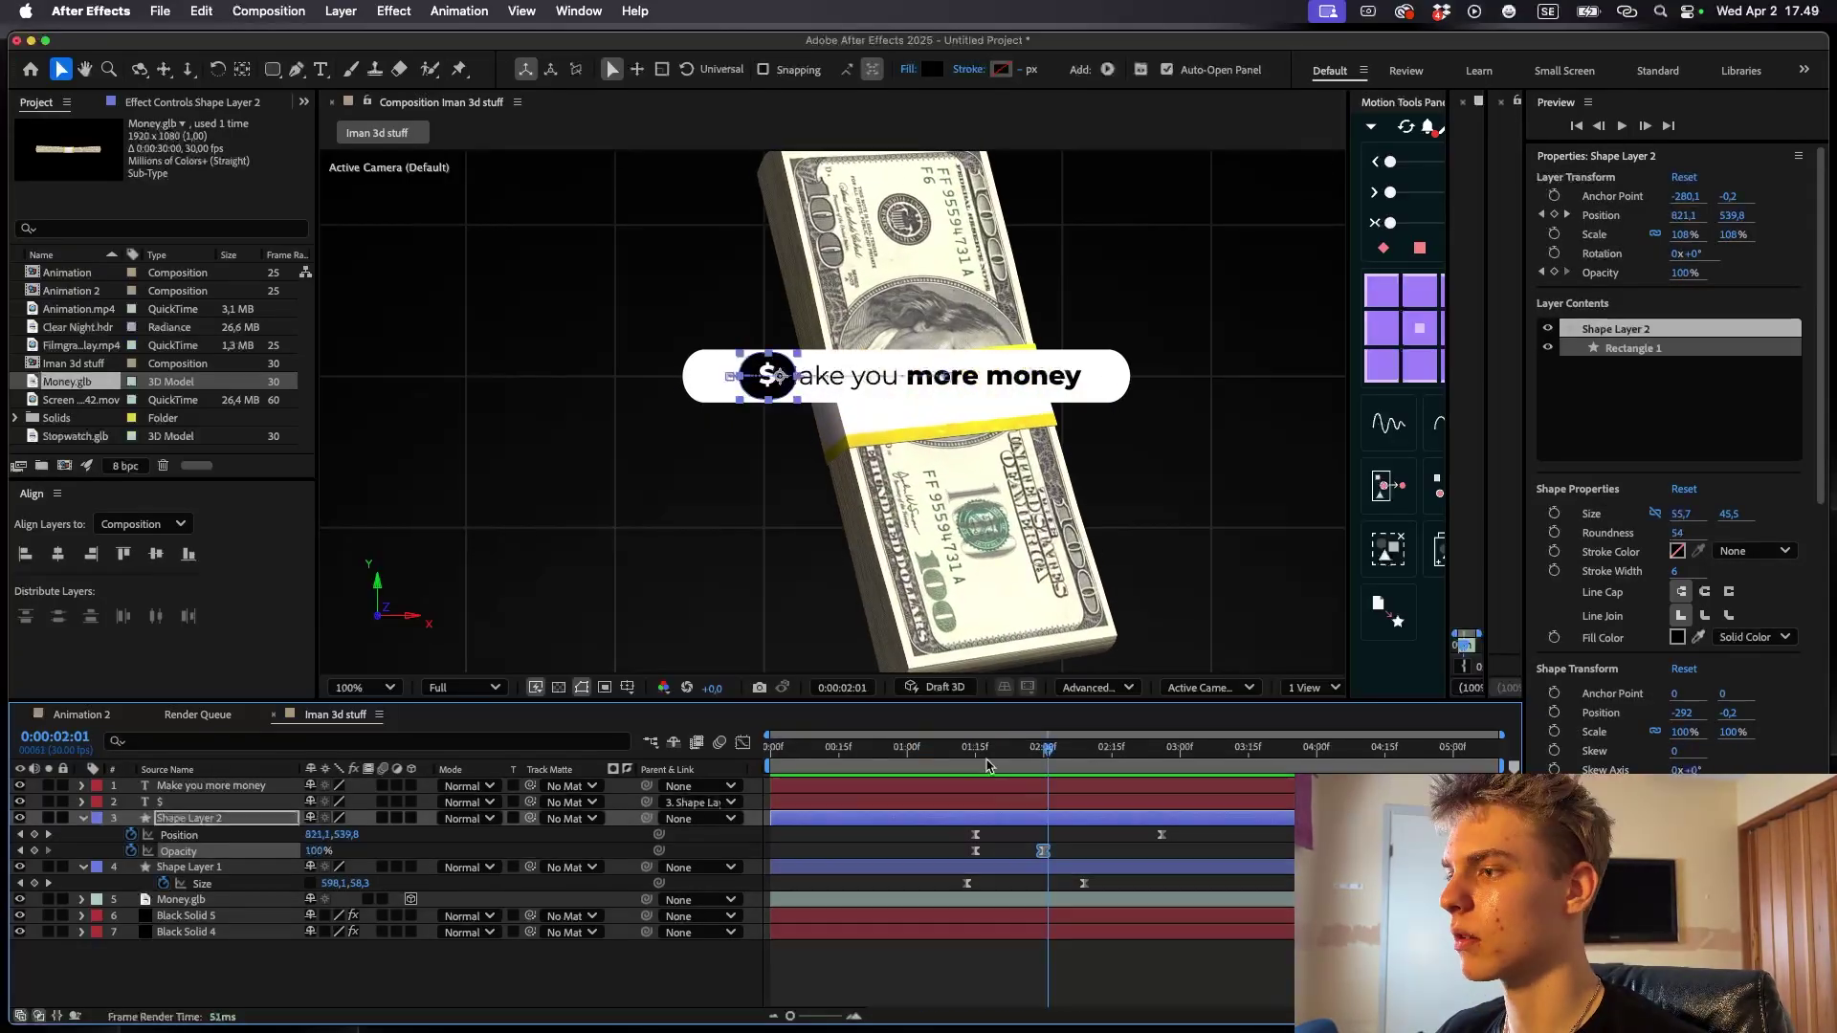
{"action": "key", "text": "space"}
- Copy the black badge's opacity keyframes to the dollar sign layer, starting at 0:00:01:15
{"action": "left_click", "coordinate": [976, 805]}
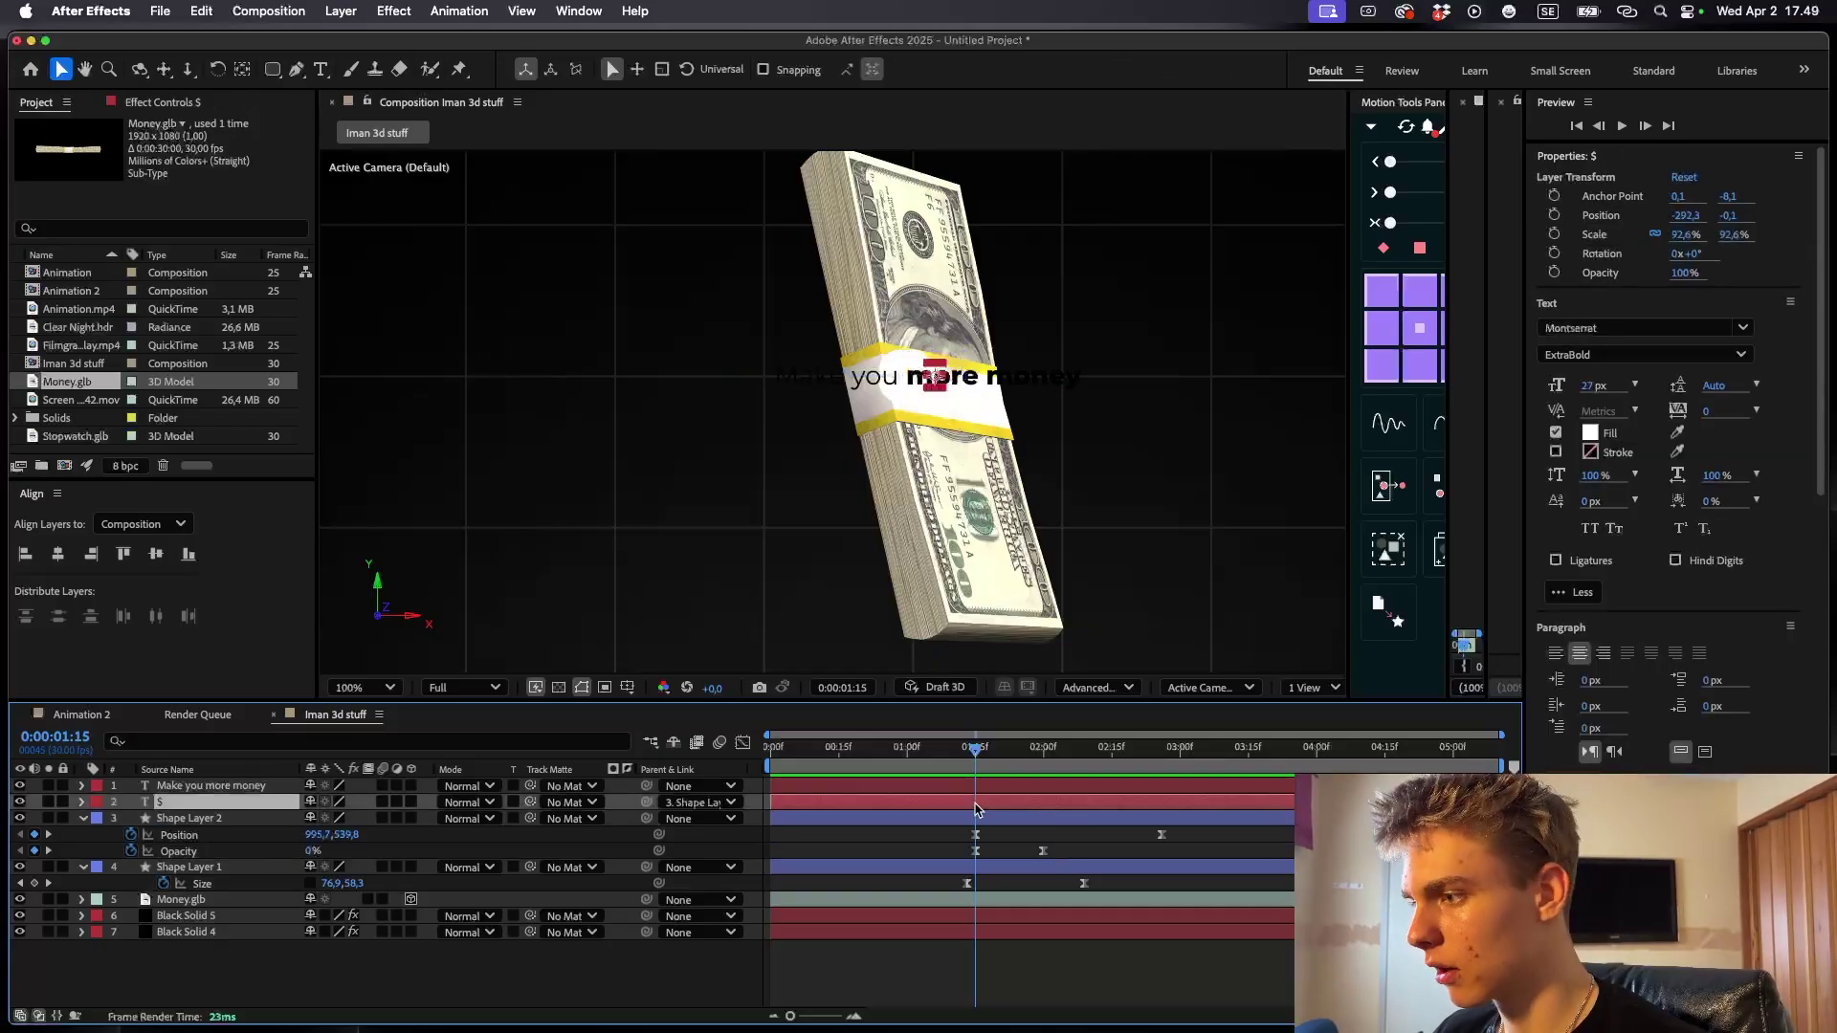
{"action": "left_click_drag", "start_coordinate": [1056, 855], "coordinate": [870, 863]}
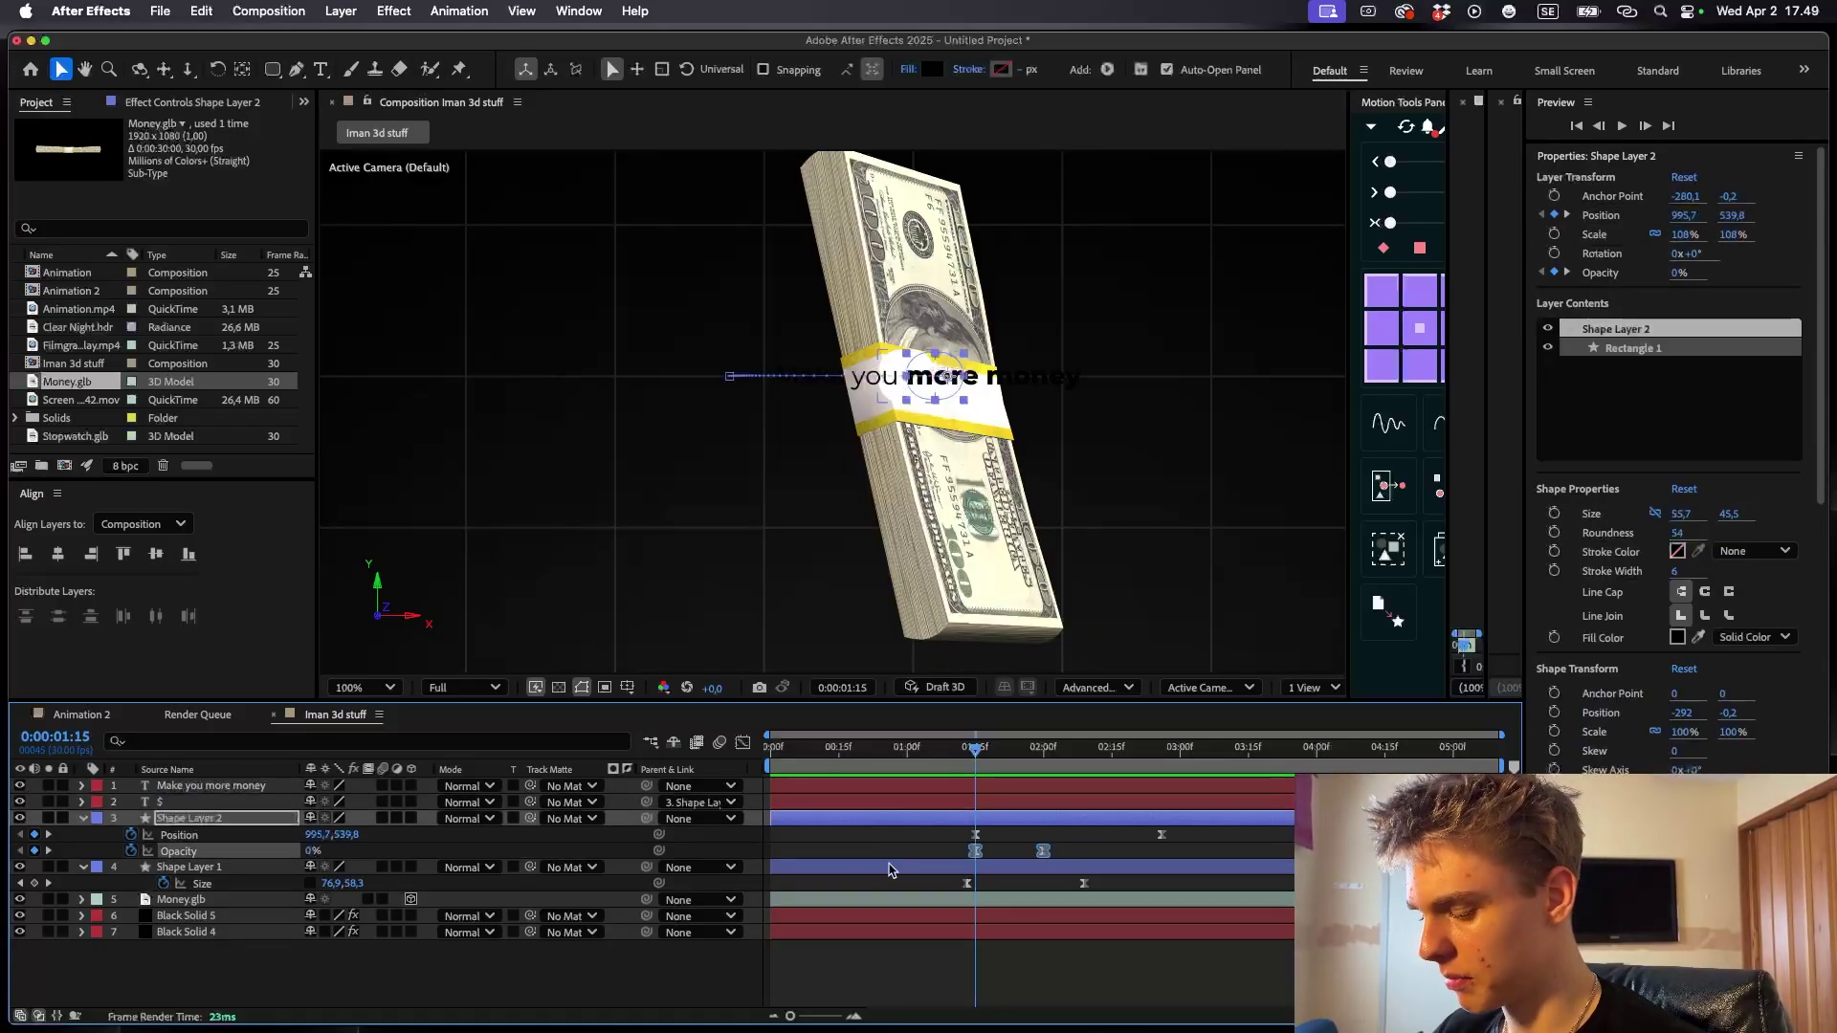
{"action": "left_click", "coordinate": [962, 802]}
{"action": "left_click_drag", "start_coordinate": [976, 752], "coordinate": [1085, 752]}
- Duplicate the white bar layer and use the copy as the track matte for the "Make you more money" text
{"action": "left_click", "coordinate": [1102, 901]}
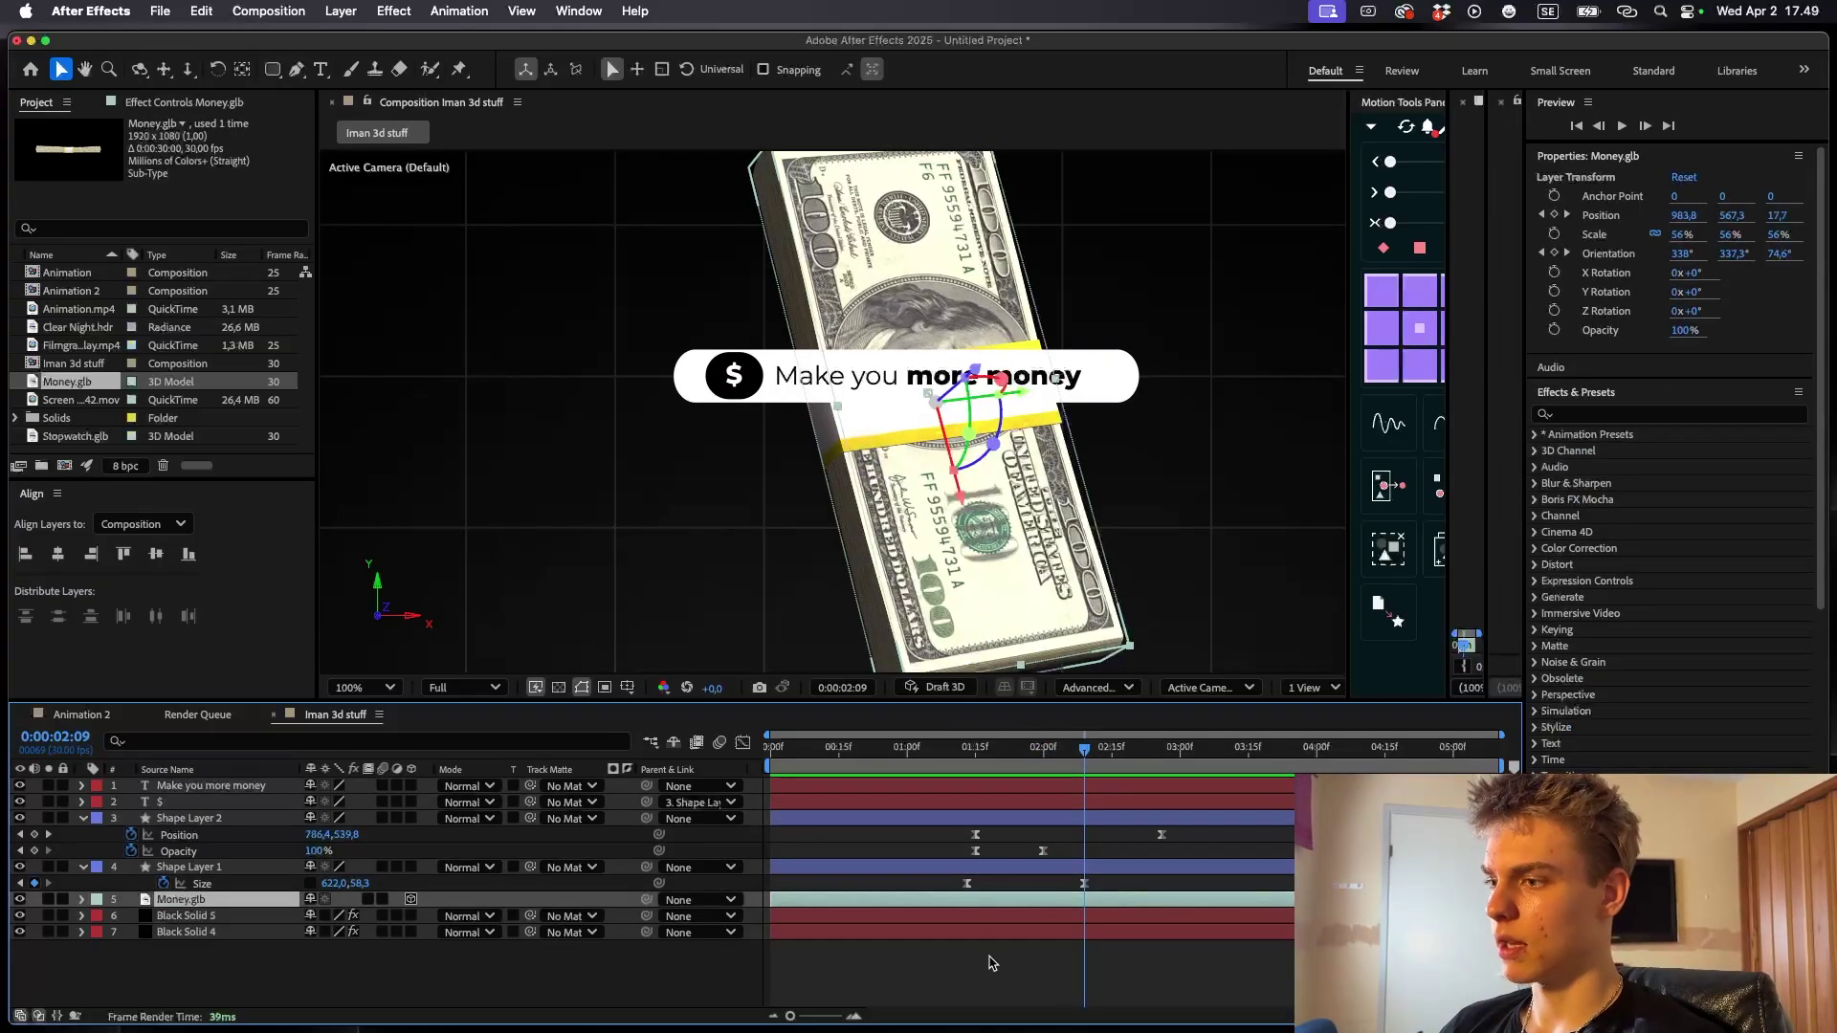
{"action": "left_click", "coordinate": [991, 962]}
{"action": "key", "text": "u"}
{"action": "key", "text": "u"}
{"action": "left_click", "coordinate": [1072, 835]}
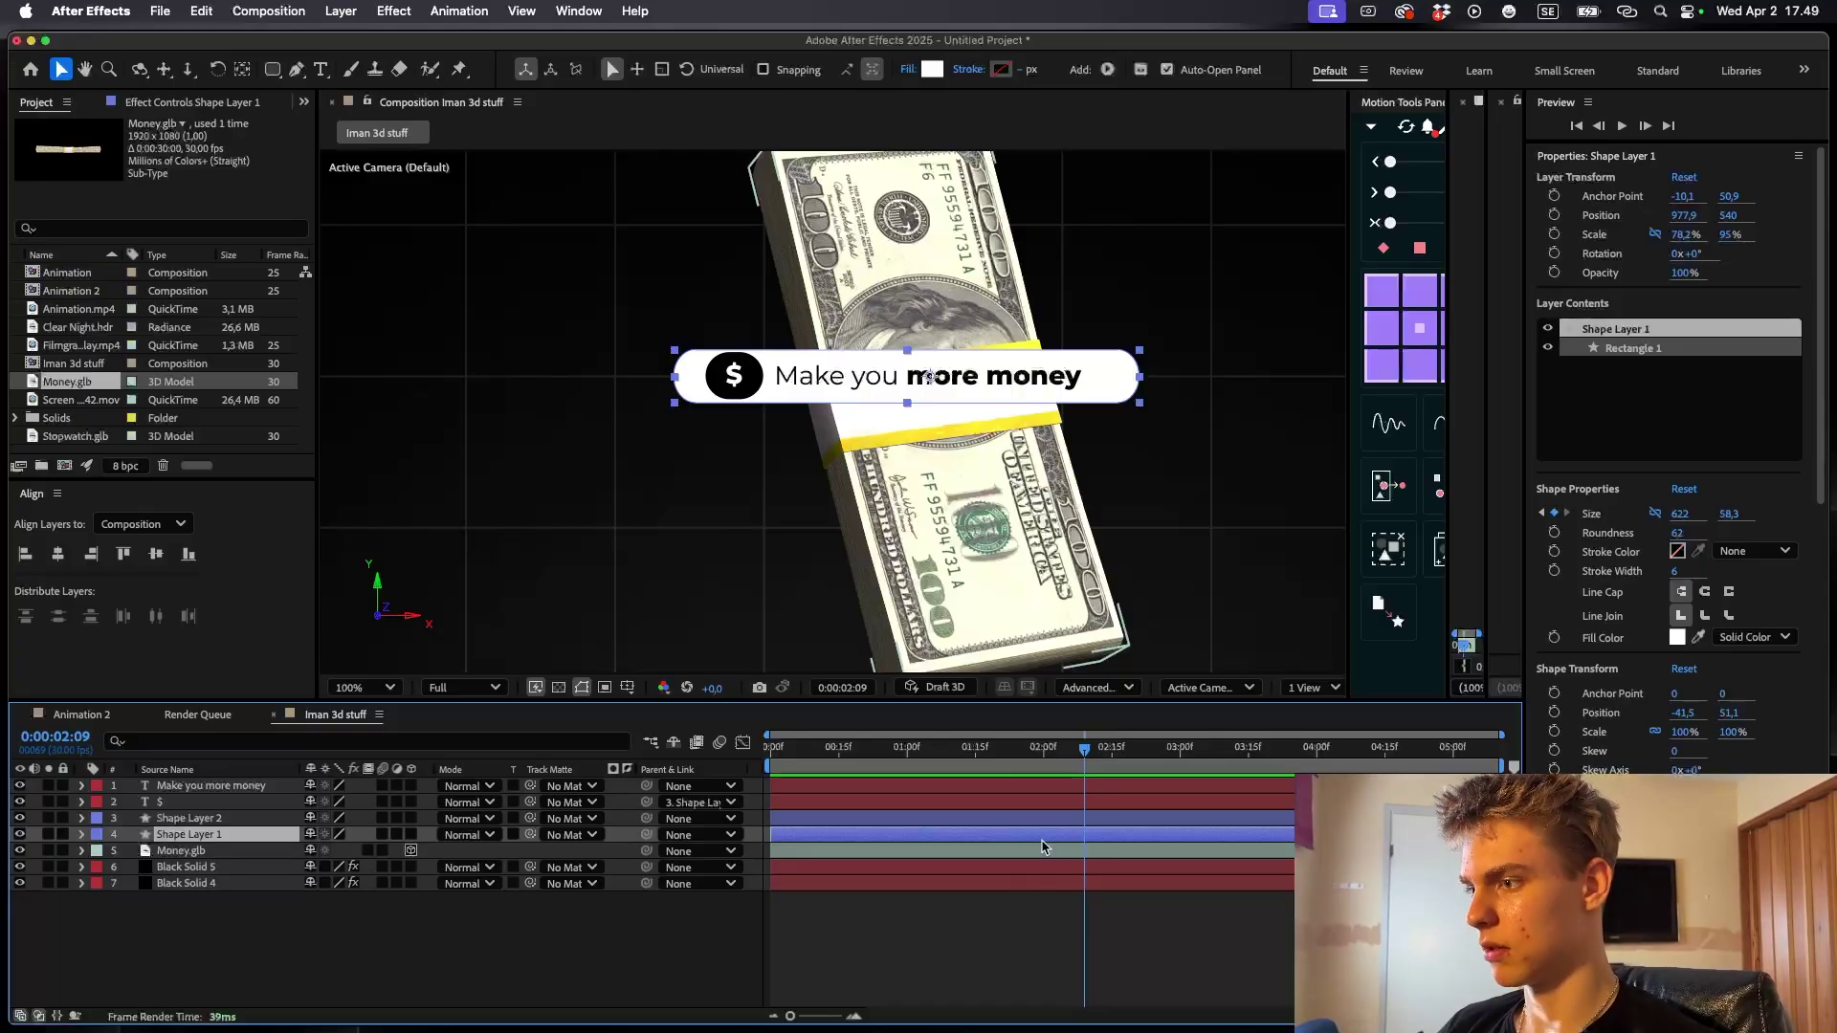
{"action": "key", "text": "super+d"}
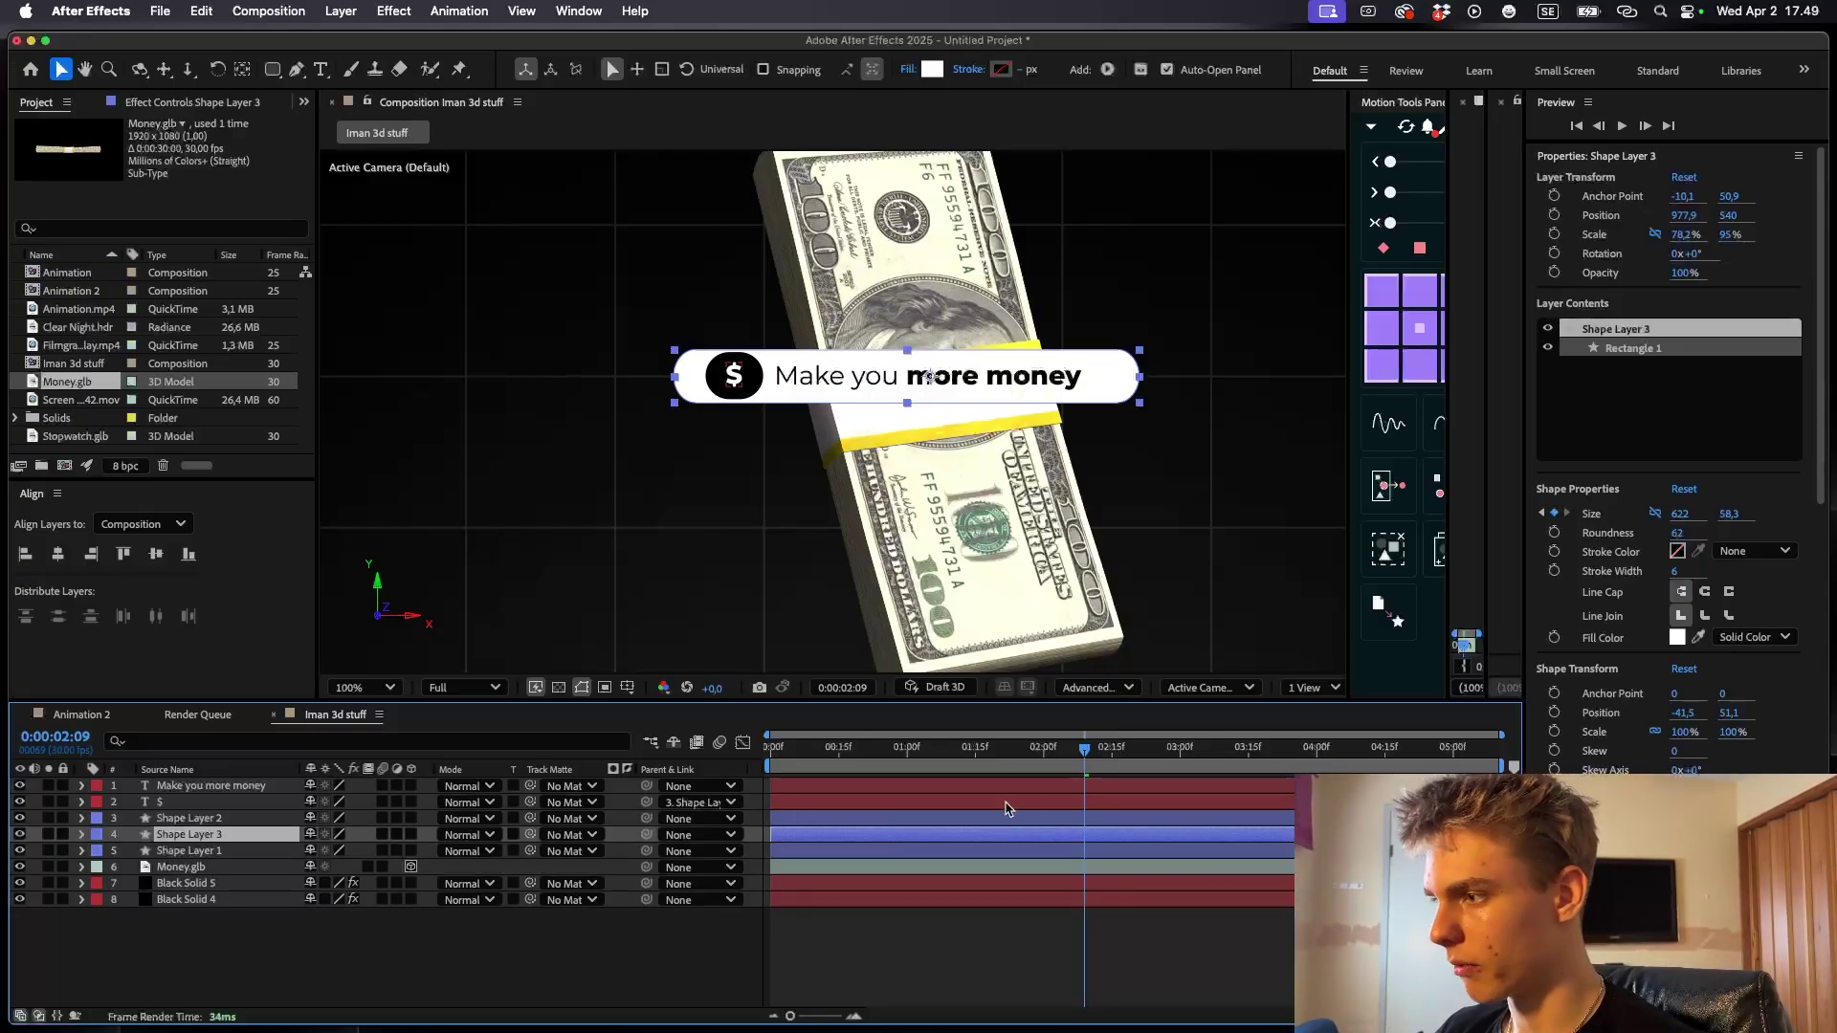
{"action": "left_click_drag", "start_coordinate": [529, 787], "coordinate": [211, 834]}
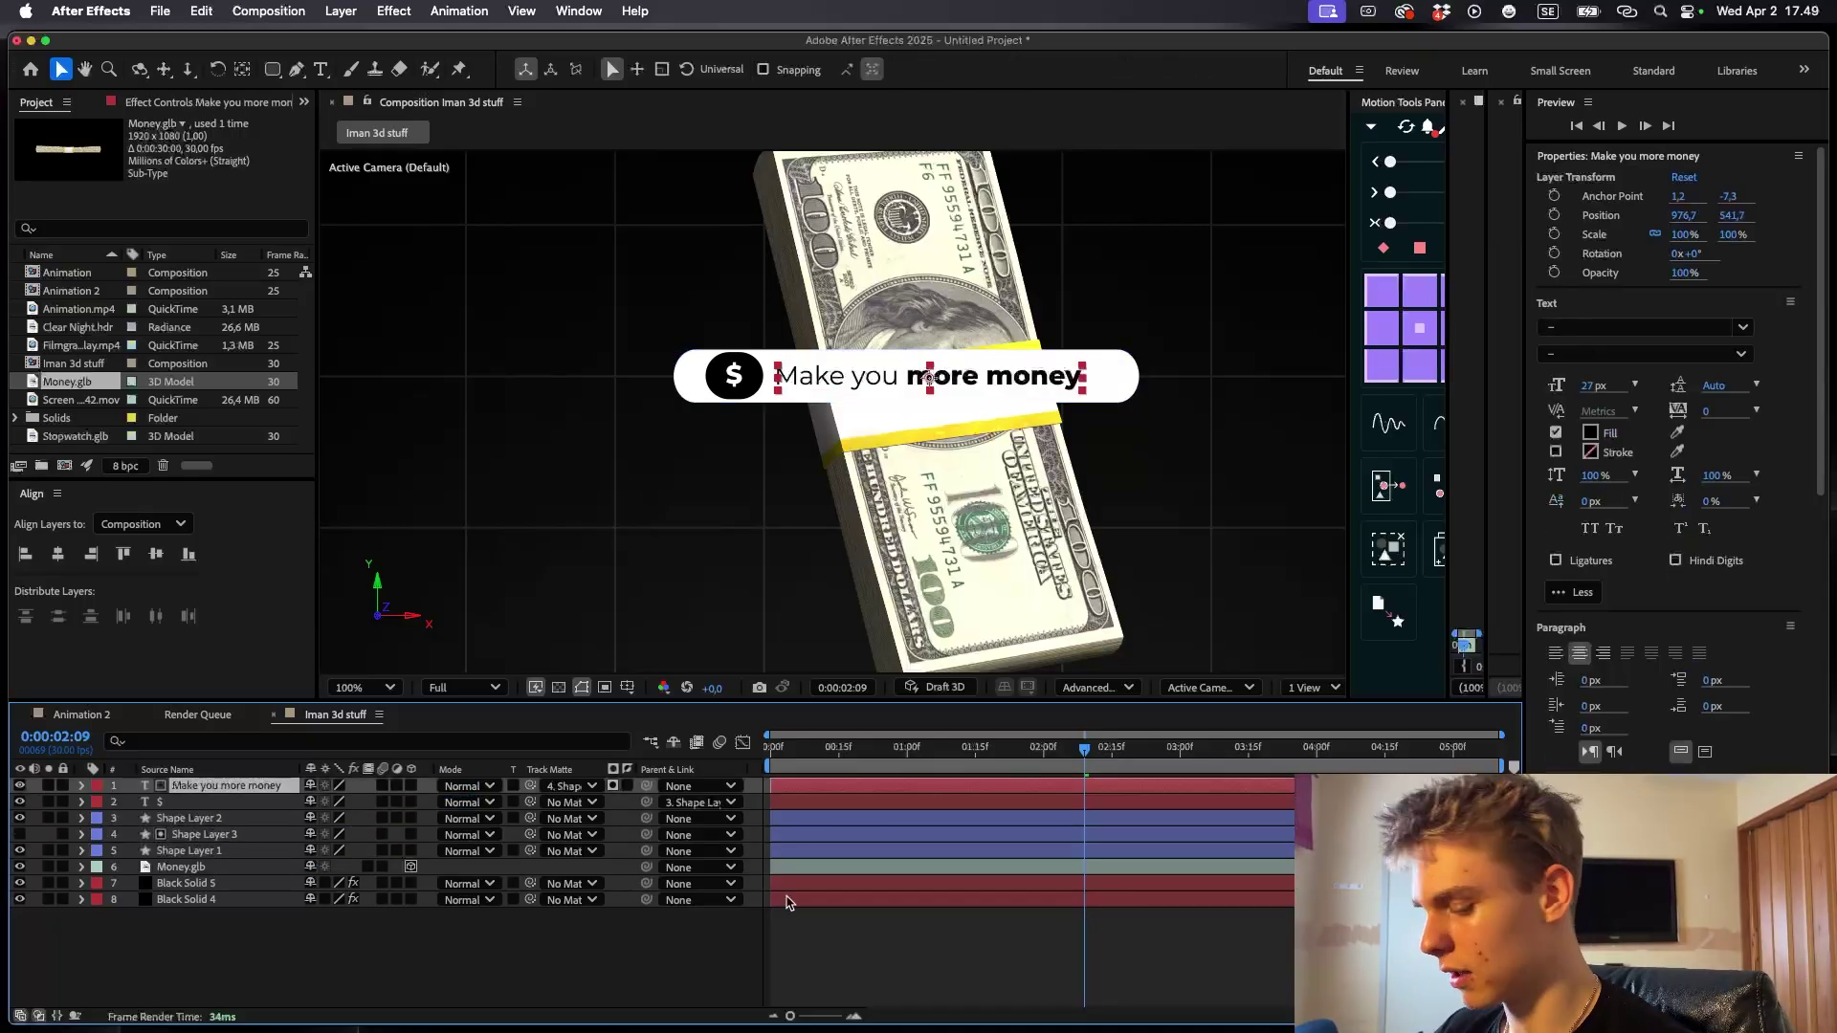
- Animate the text's vertical position from 584.7 at 0:00:02:08 up to 541.7 at about 0:00:03:05
{"action": "key", "text": "p"}
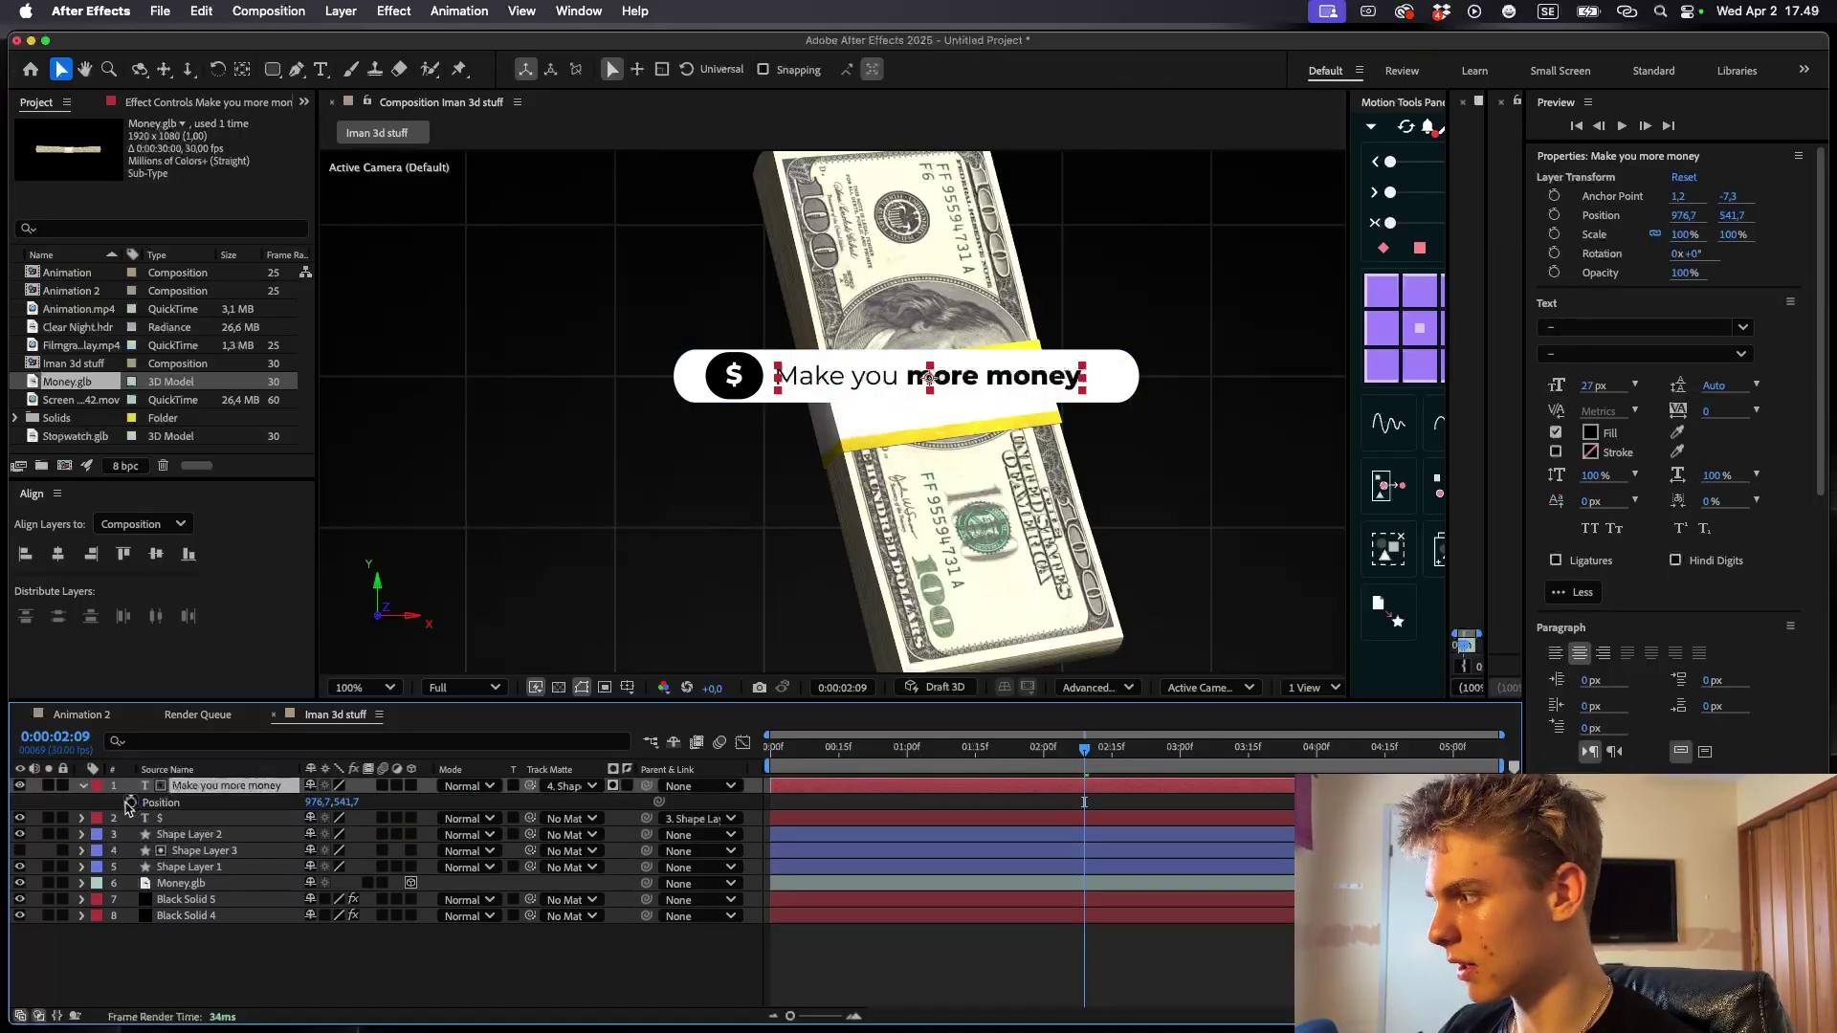
{"action": "left_click", "coordinate": [1149, 751]}
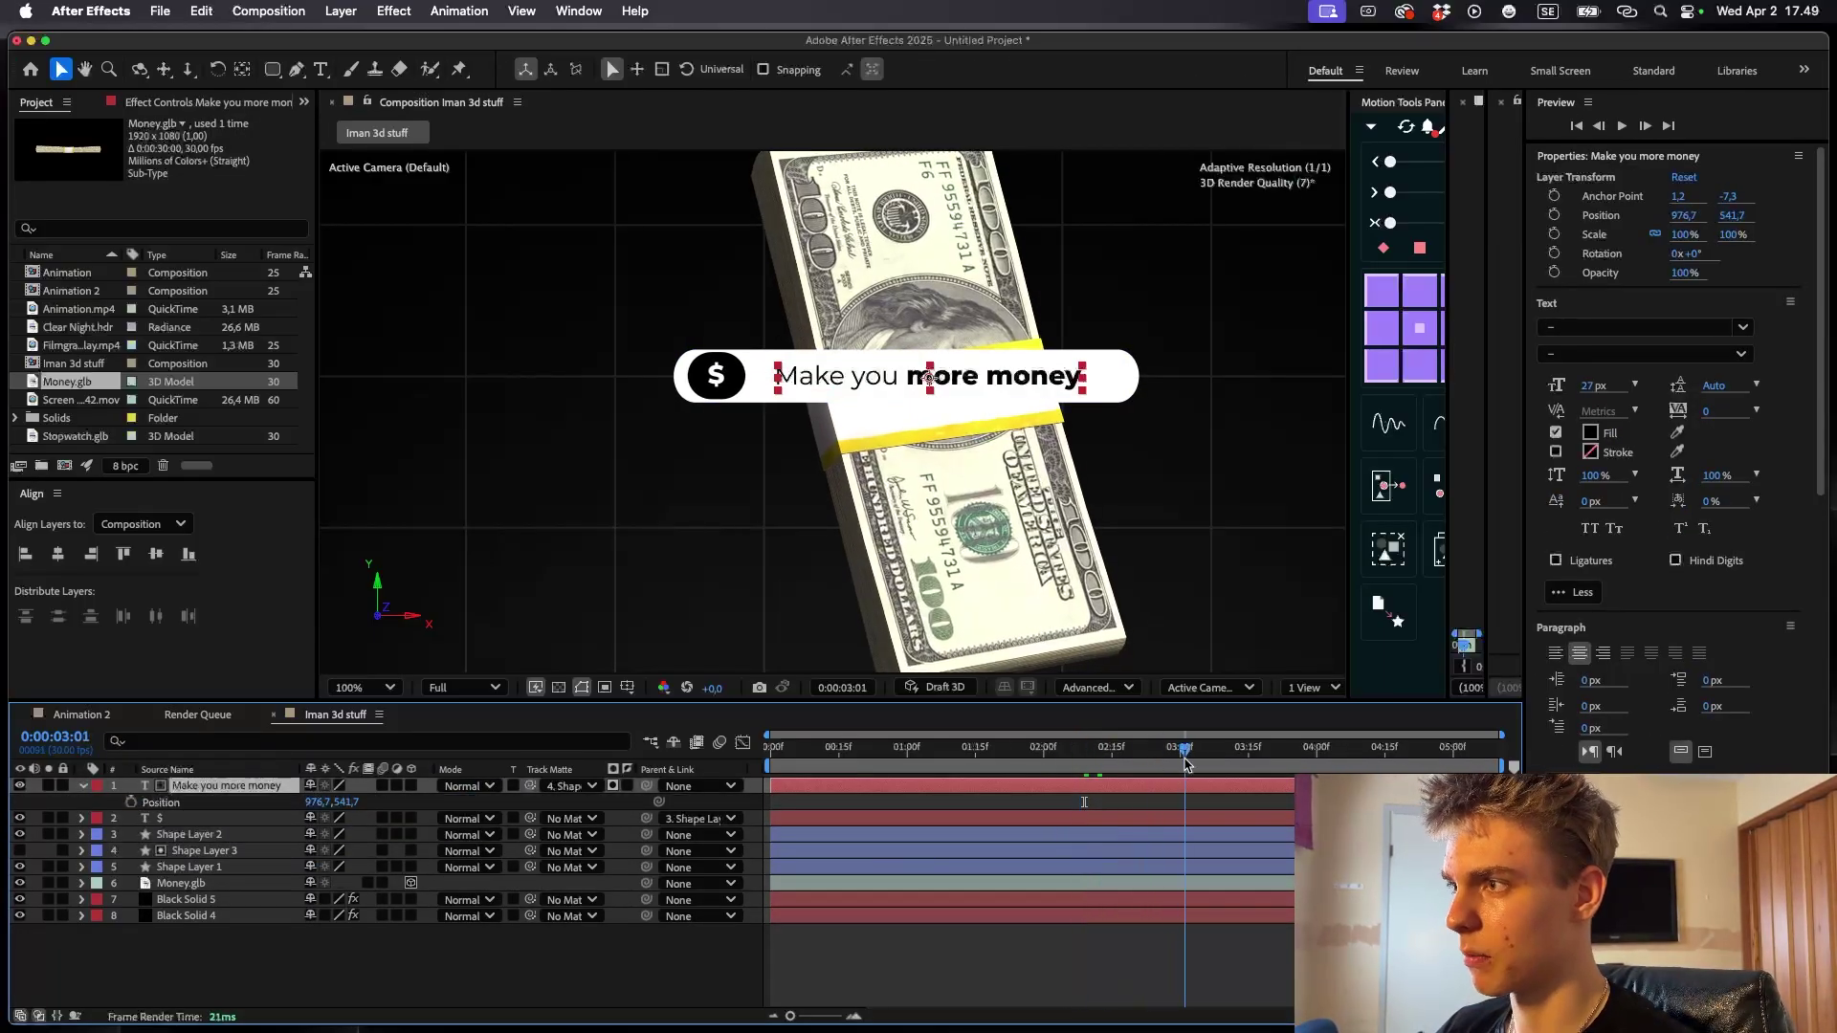
{"action": "left_click_drag", "start_coordinate": [1186, 762], "coordinate": [1203, 756]}
{"action": "left_click", "coordinate": [131, 803]}
{"action": "left_click_drag", "start_coordinate": [1052, 756], "coordinate": [1080, 758]}
{"action": "left_click_drag", "start_coordinate": [347, 802], "coordinate": [388, 803]}
- Easy-ease the text's position keyframes, shape the speed curve for a fast start and long slowdown, and preview the reveal
{"action": "key", "text": "F9"}
{"action": "left_click", "coordinate": [743, 743]}
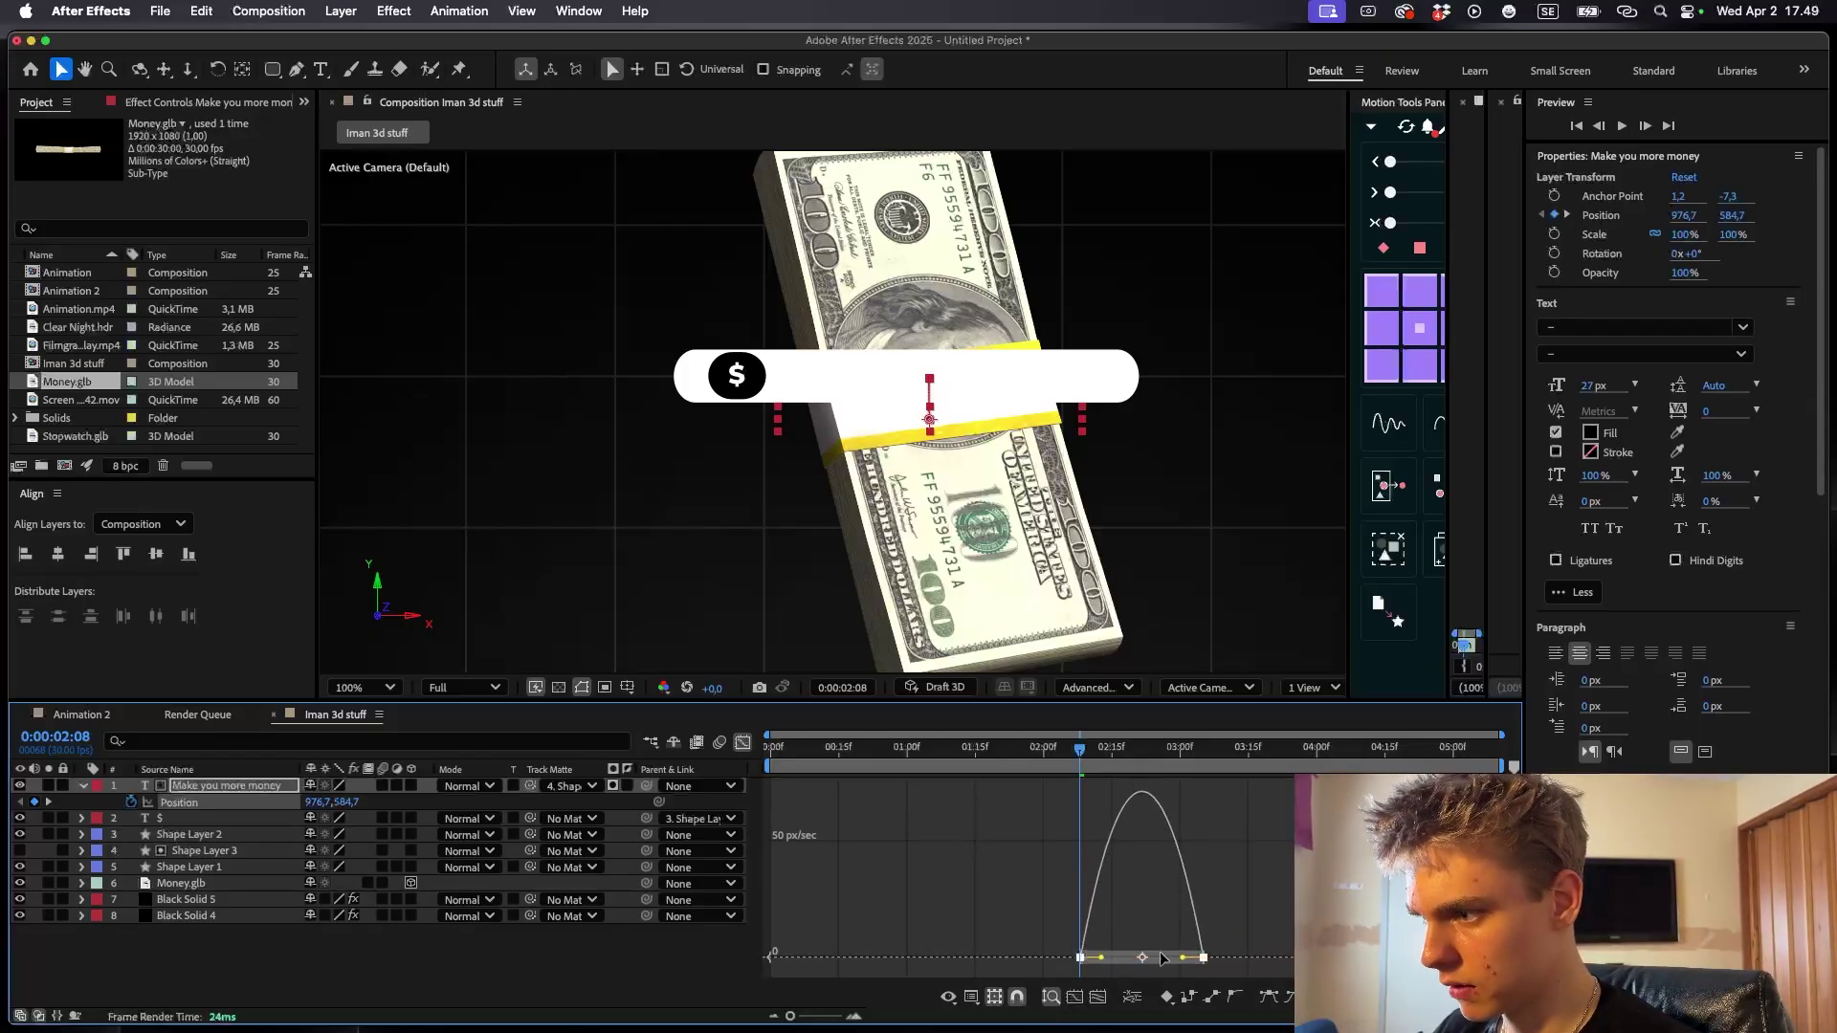
{"action": "left_click_drag", "start_coordinate": [1185, 957], "coordinate": [1110, 957]}
{"action": "key", "text": "shift+F3"}
{"action": "key", "text": "space"}
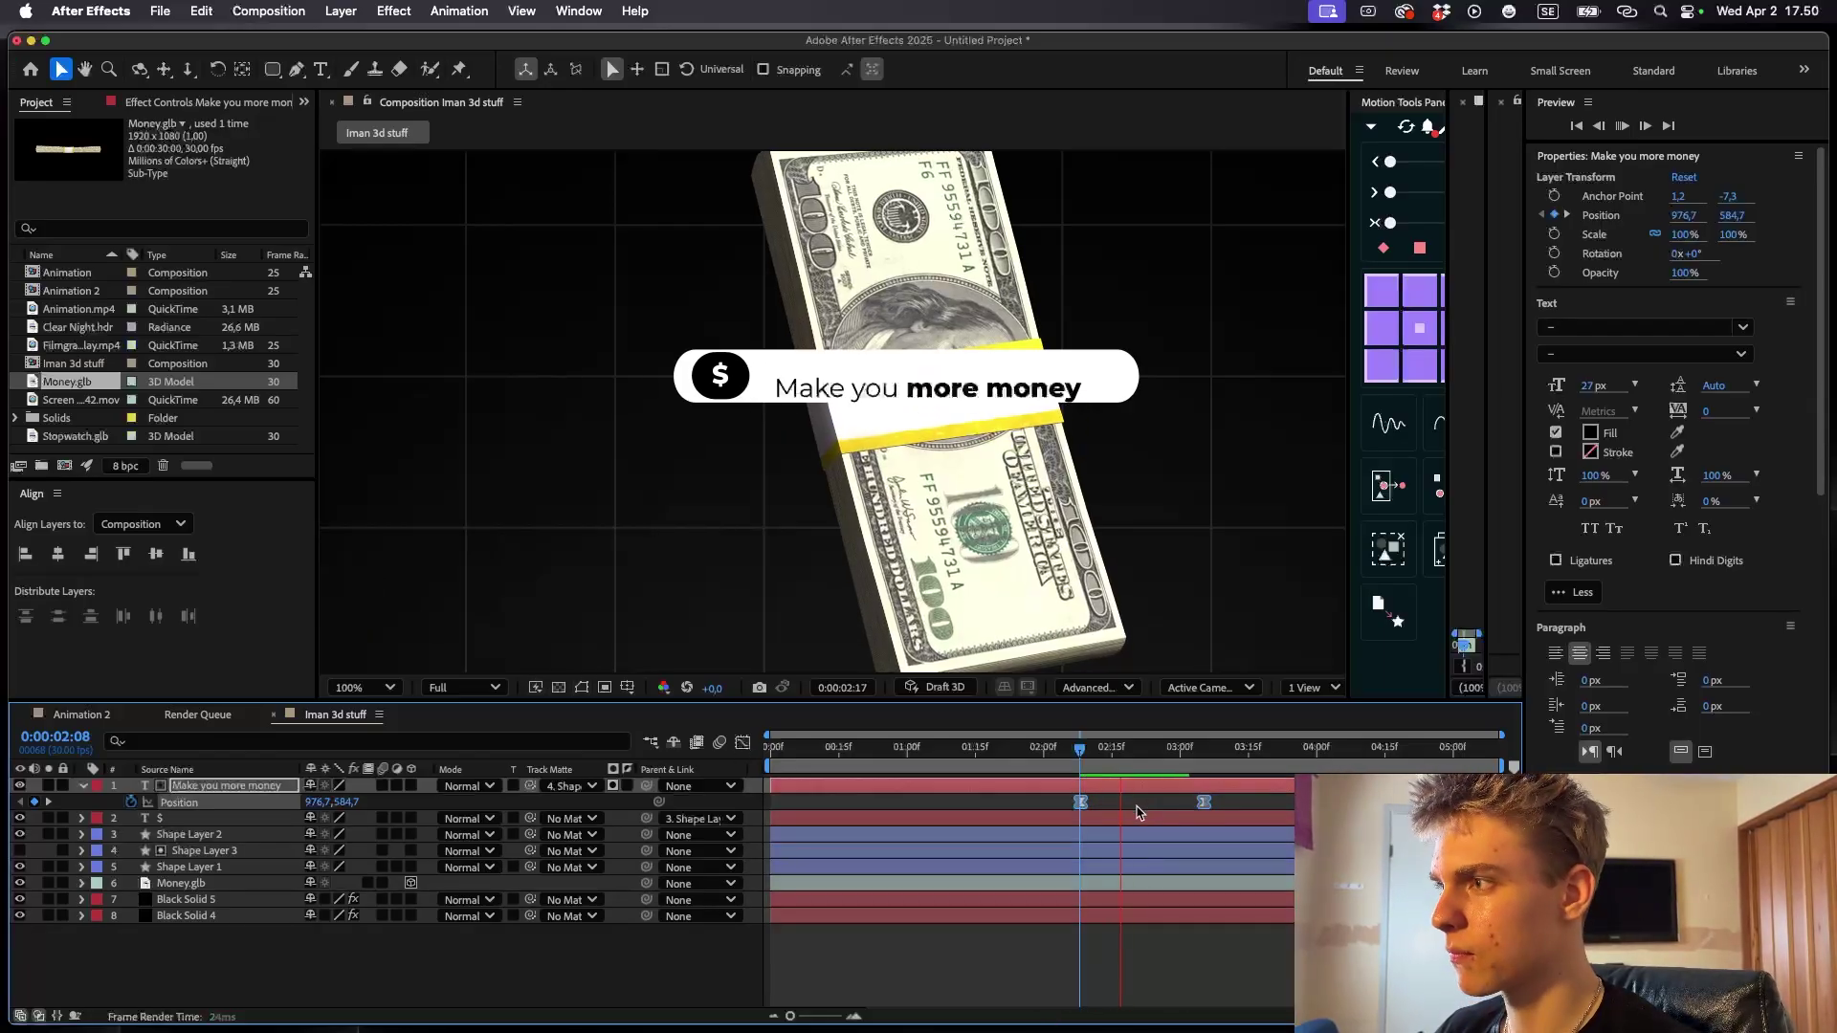
- Shift the text's position keyframes earlier, spanning about 0:00:01:28 to 0:00:02:19, and preview the reveal
{"action": "mouse_move", "coordinate": [1069, 804]}
{"action": "left_mouse_down"}
{"action": "mouse_move", "coordinate": [1078, 760]}
{"action": "mouse_move", "coordinate": [1086, 793]}
{"action": "left_mouse_up"}
{"action": "left_click_drag", "start_coordinate": [1057, 805], "coordinate": [1034, 804]}
{"action": "key", "text": "space"}
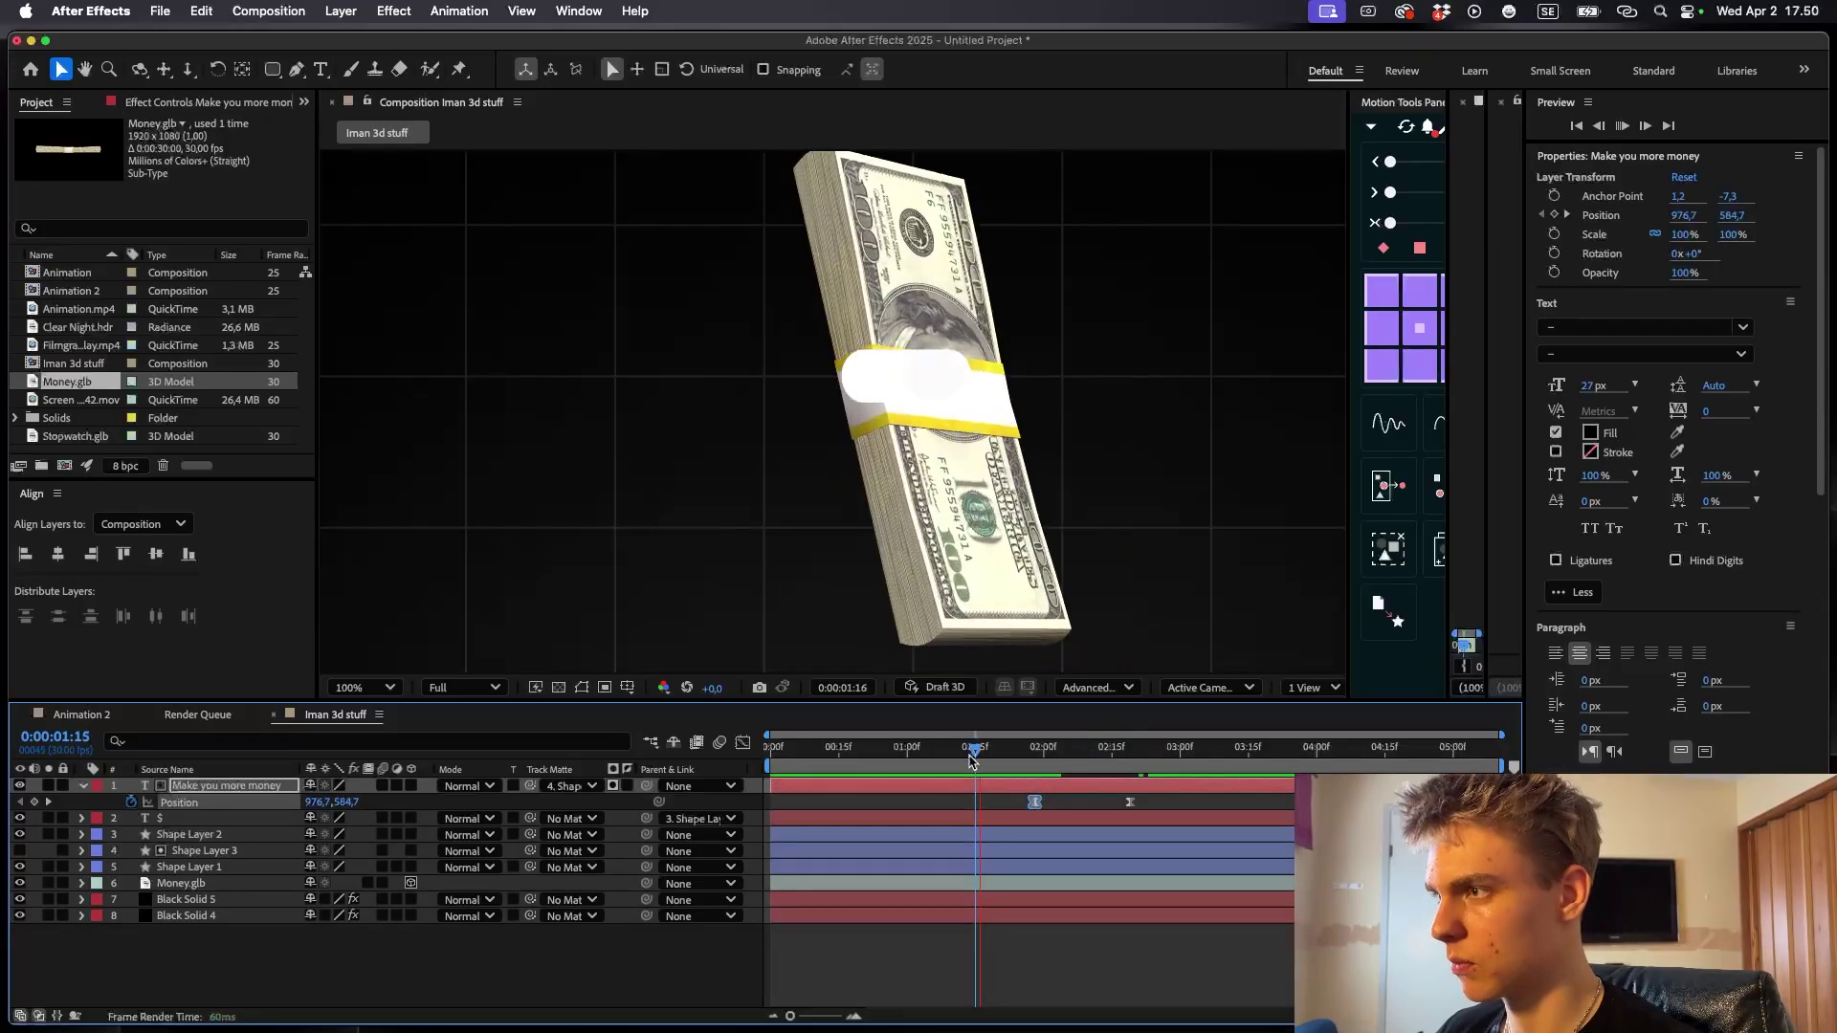
{"action": "key", "text": "space"}
- Pre-compose the text, dollar sign and three shape layers into Pre-comp 1, moving all attributes into it
{"action": "key", "text": "shift+slash"}
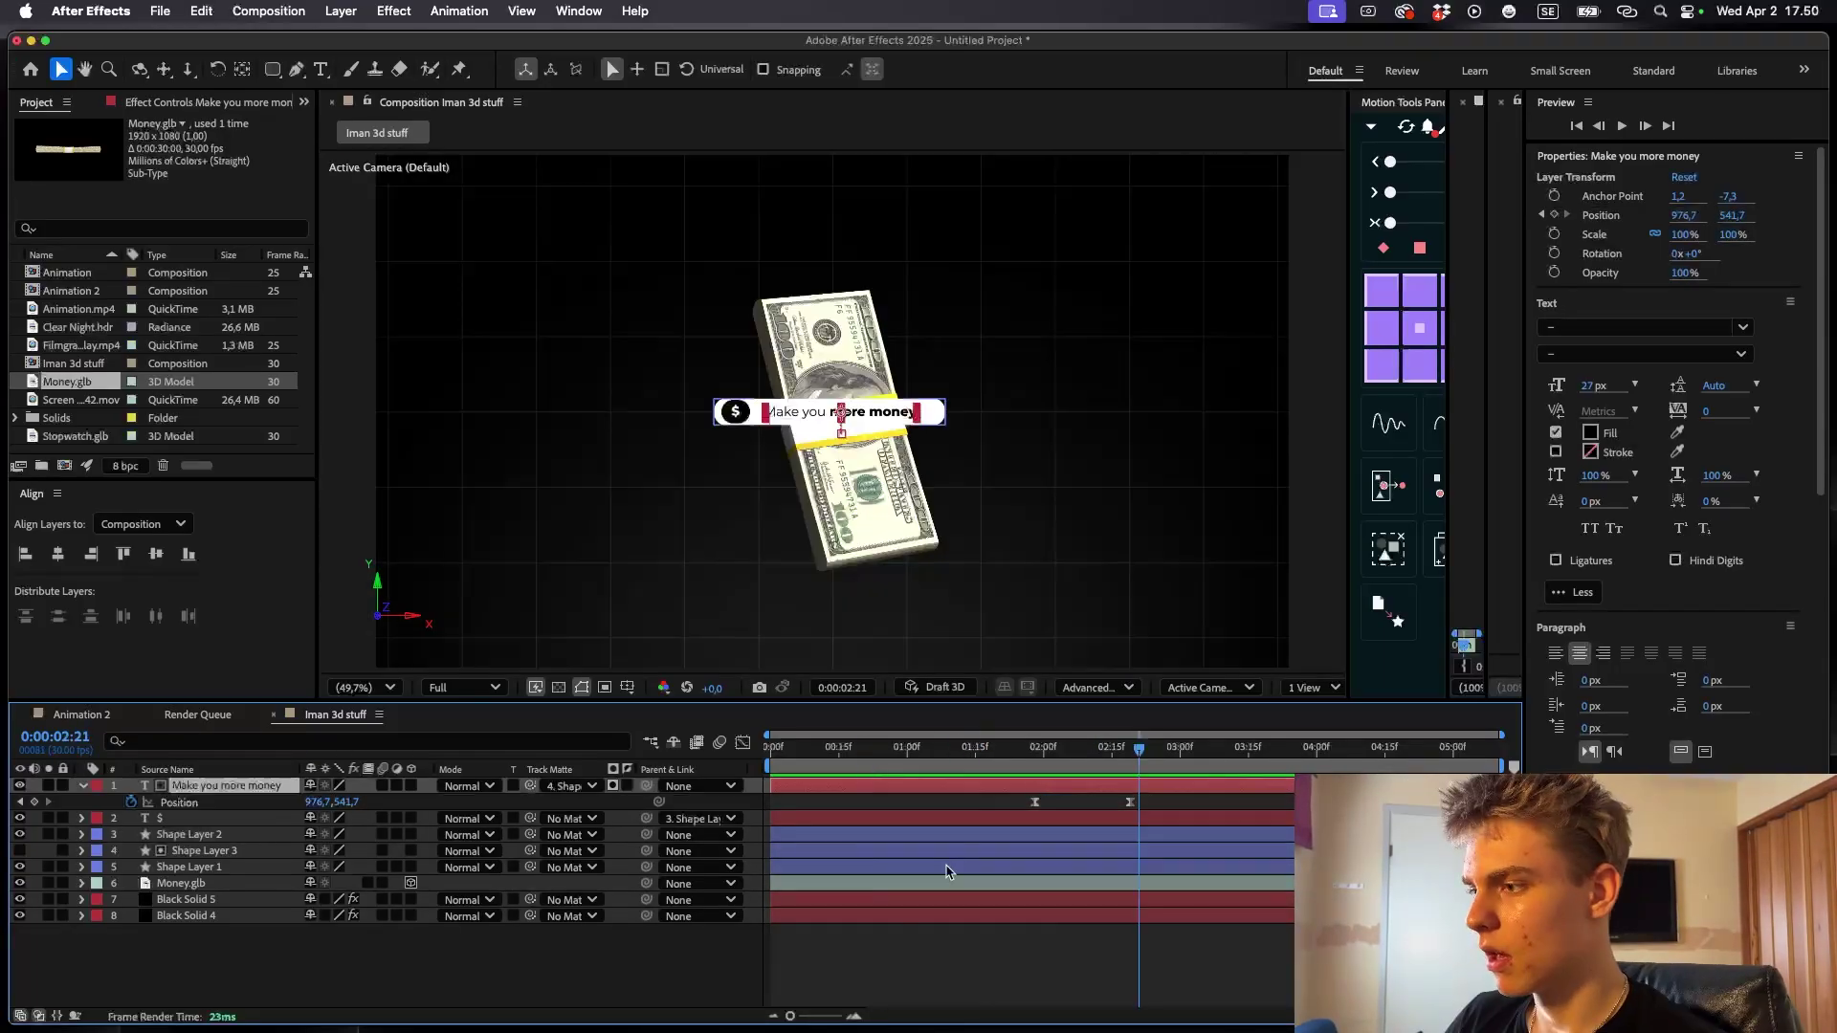
{"action": "left_click", "coordinate": [943, 867], "text": "shift"}
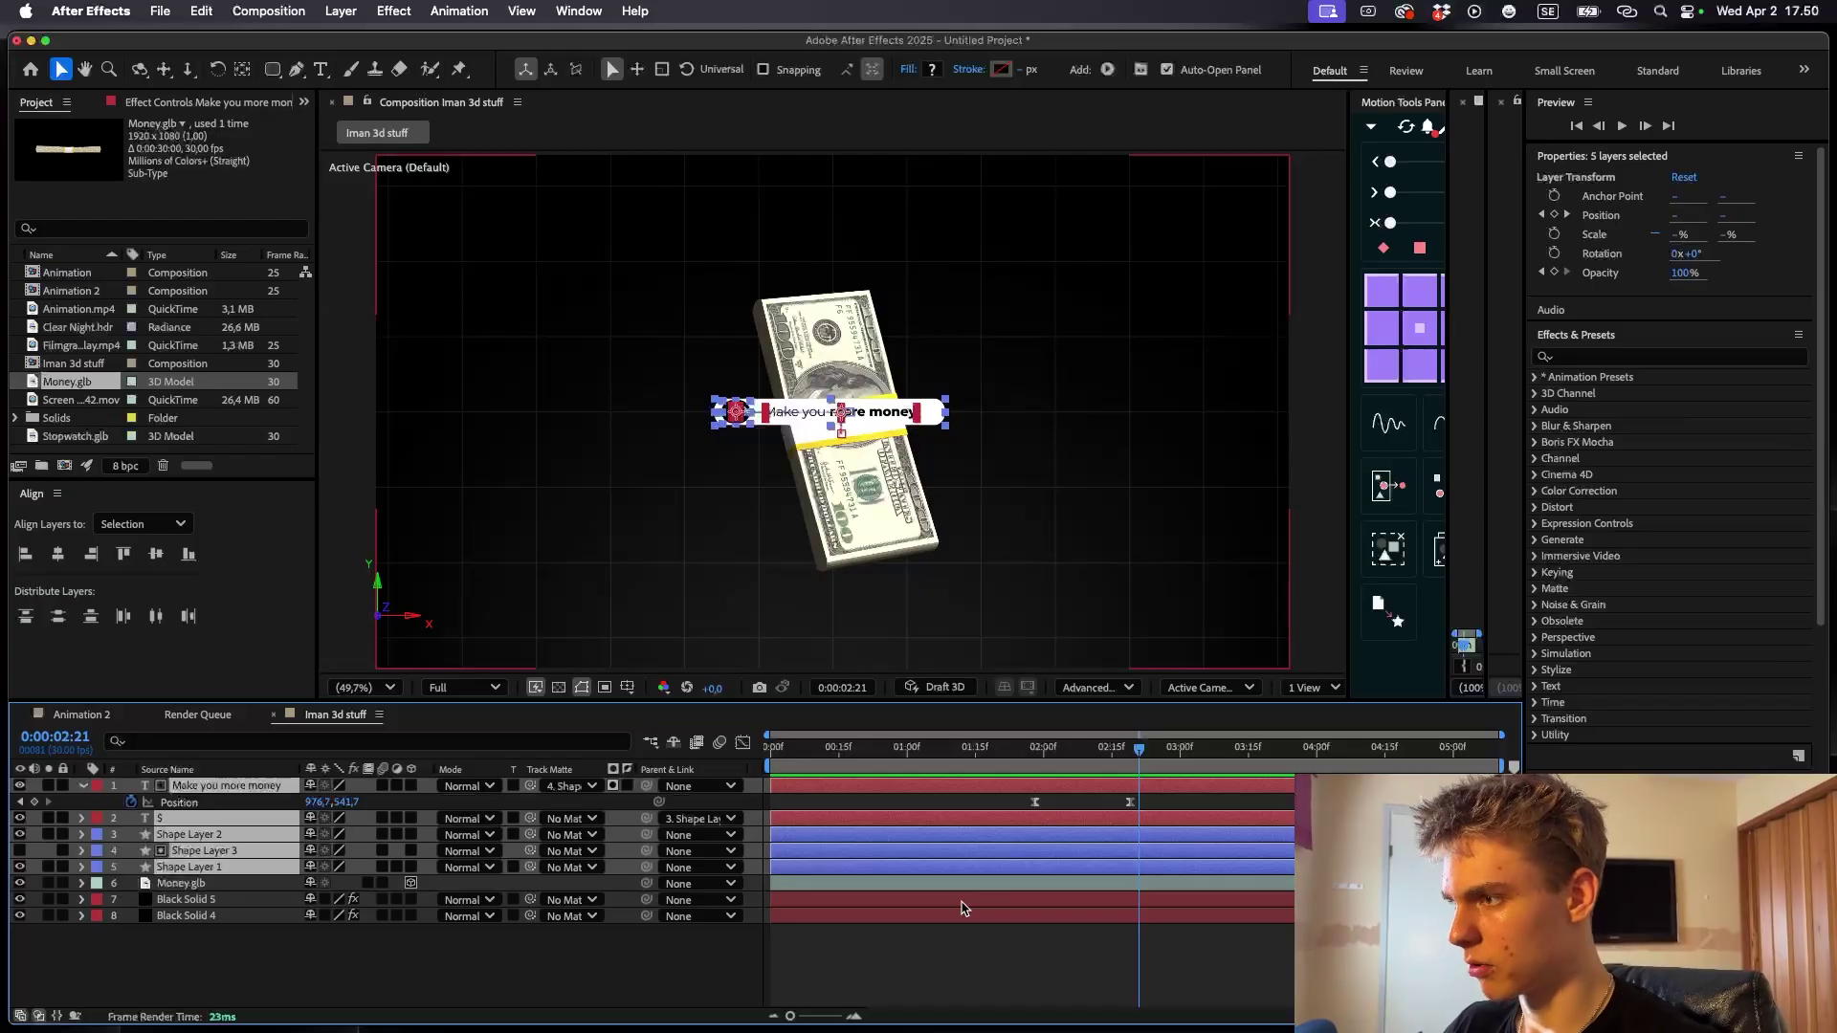
{"action": "key", "text": "super+shift+c"}
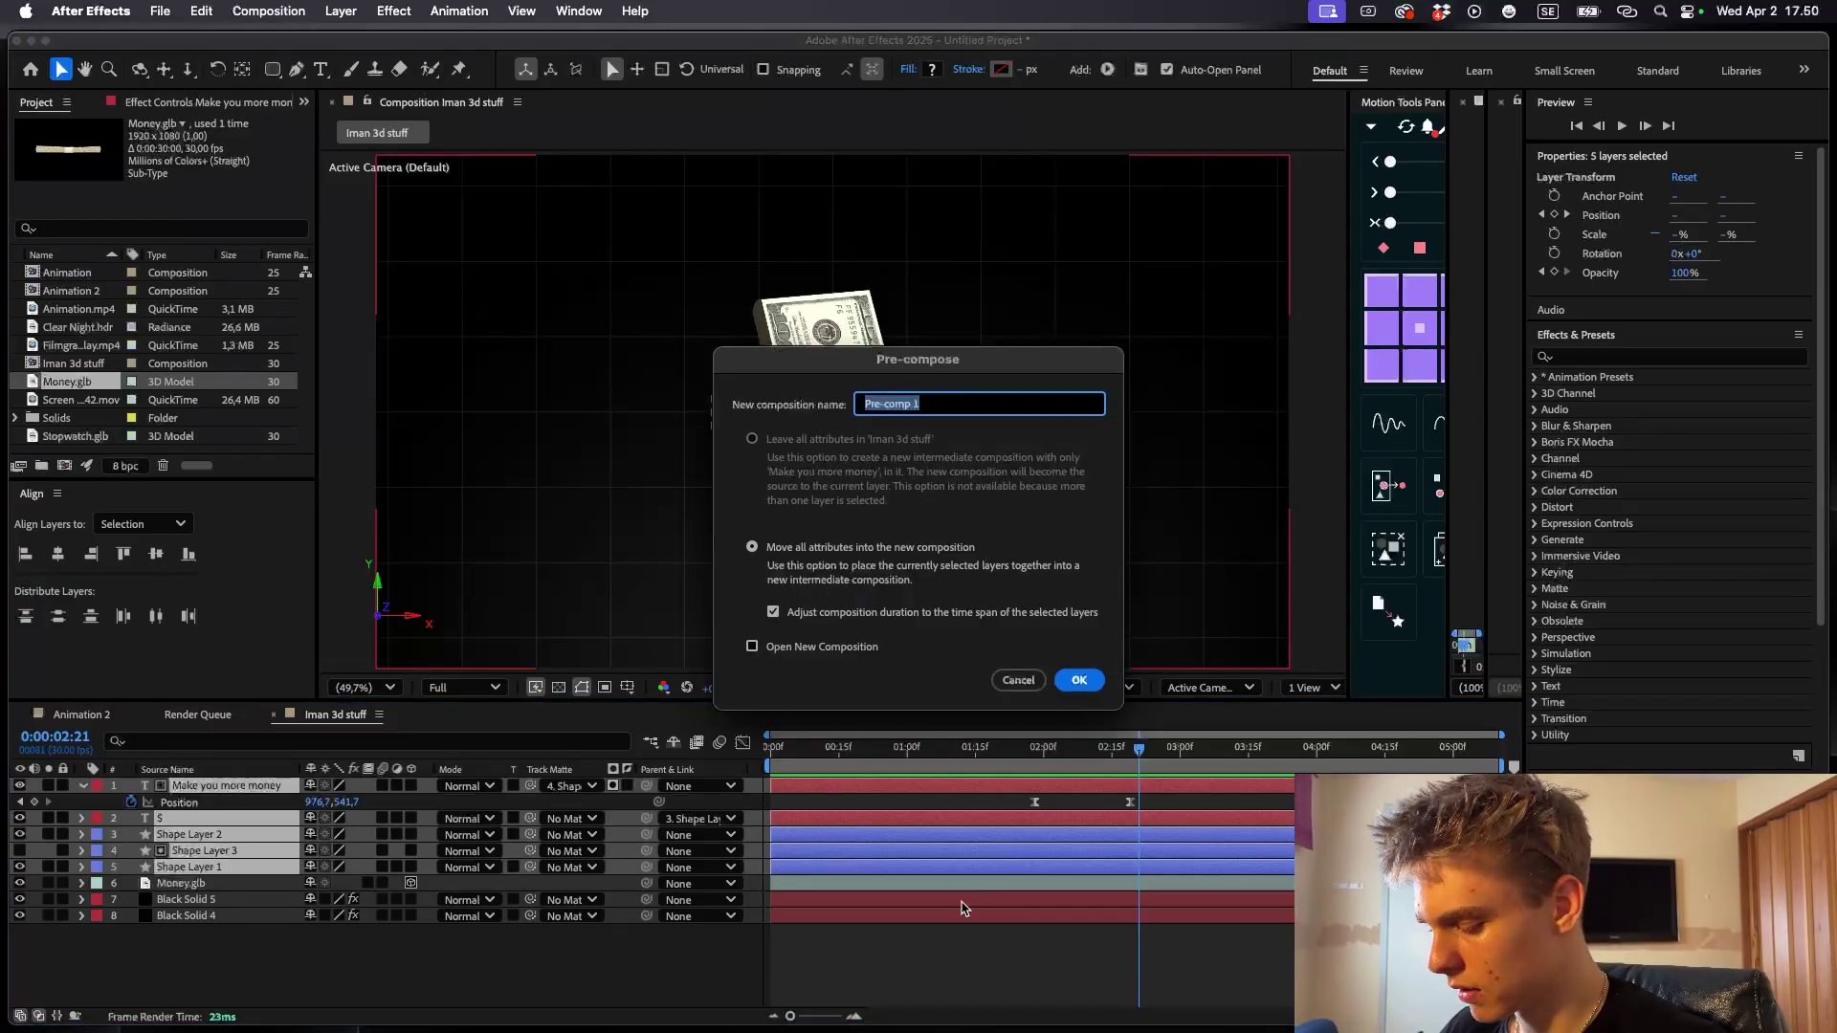
{"action": "key", "text": "Return"}
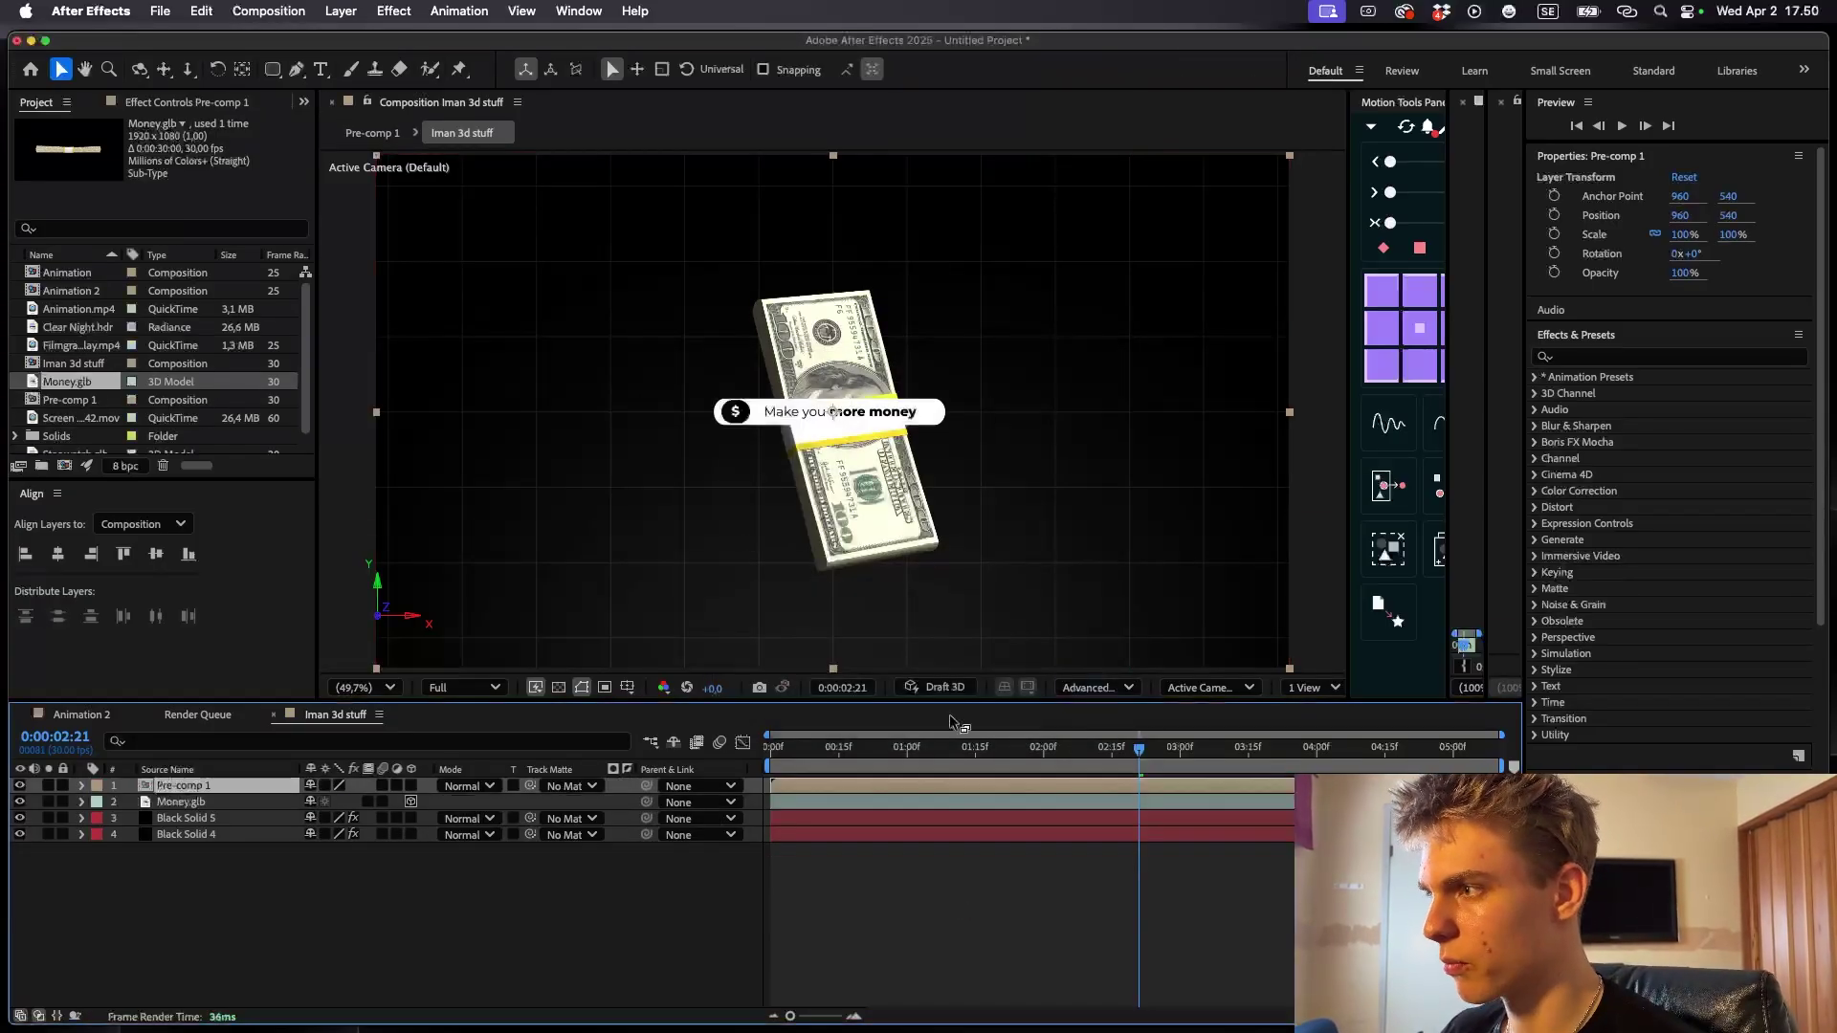
- Scale the pre-composed bar to 126%, move it to X position 1020.3, and preview it
{"action": "left_click_drag", "start_coordinate": [1067, 743], "coordinate": [1107, 744]}
{"action": "key", "text": "s"}
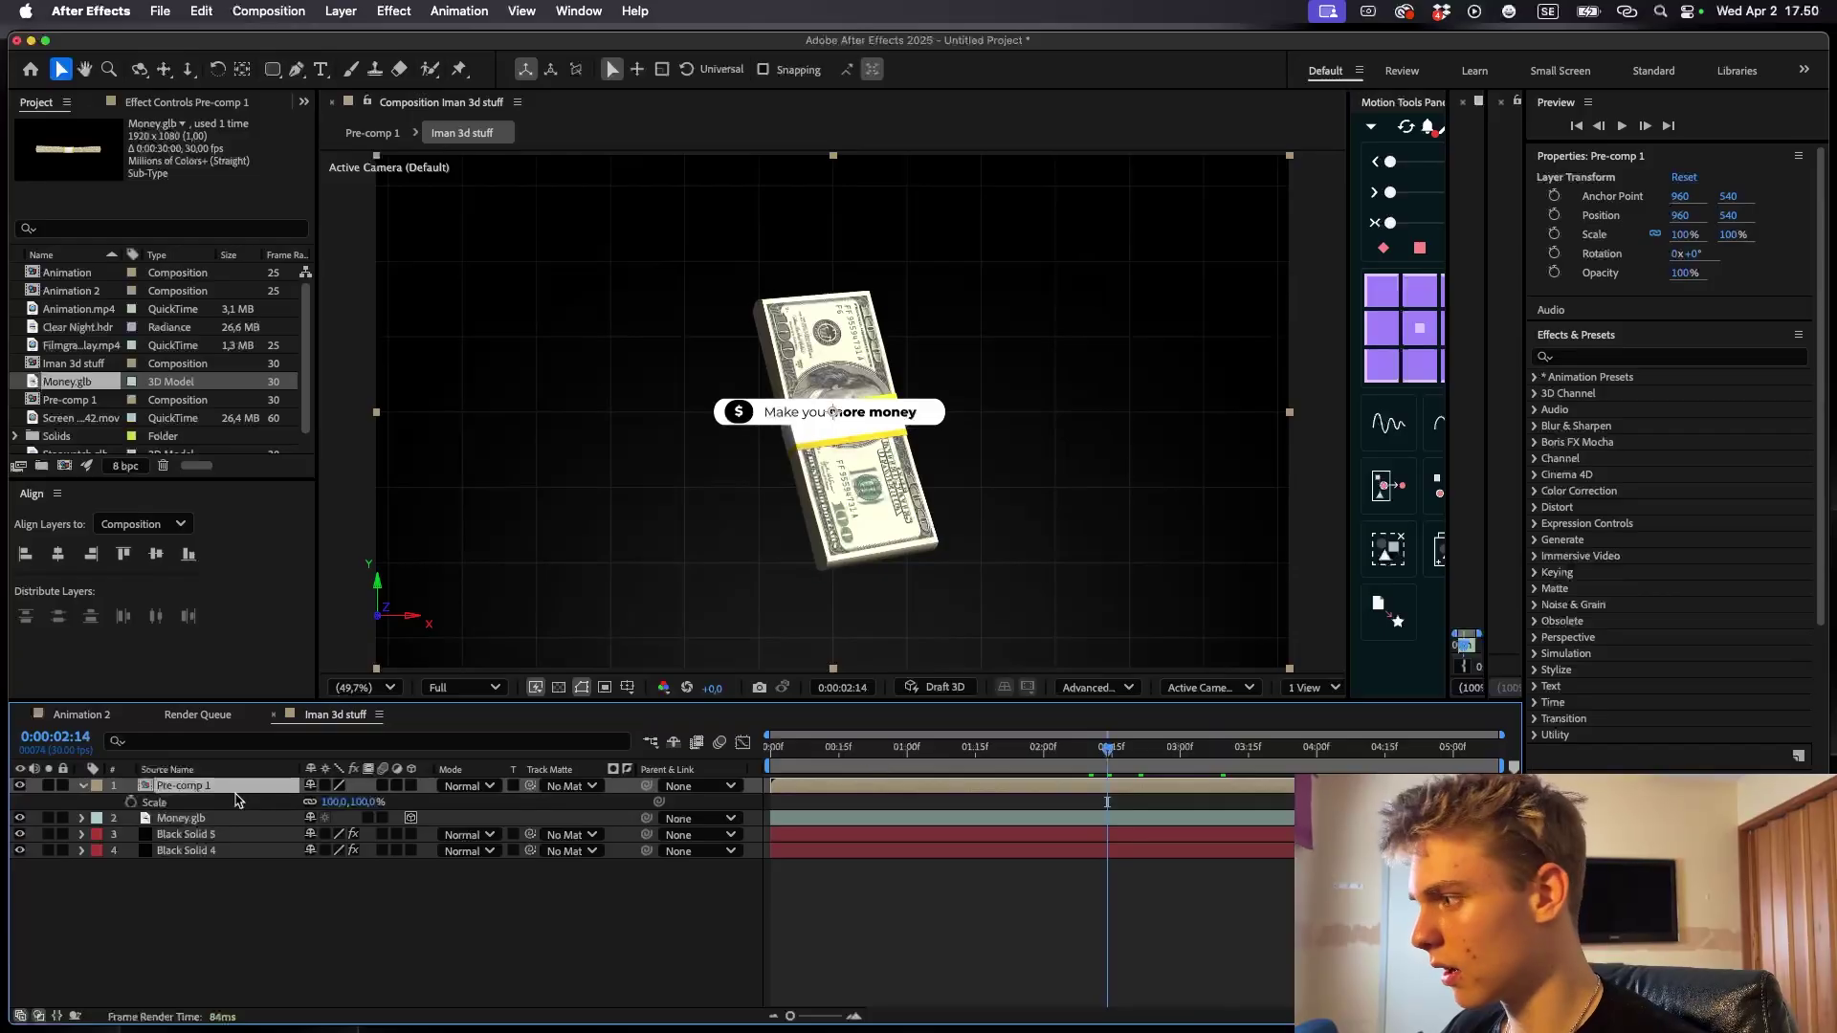
{"action": "left_click_drag", "start_coordinate": [338, 808], "coordinate": [960, 431]}
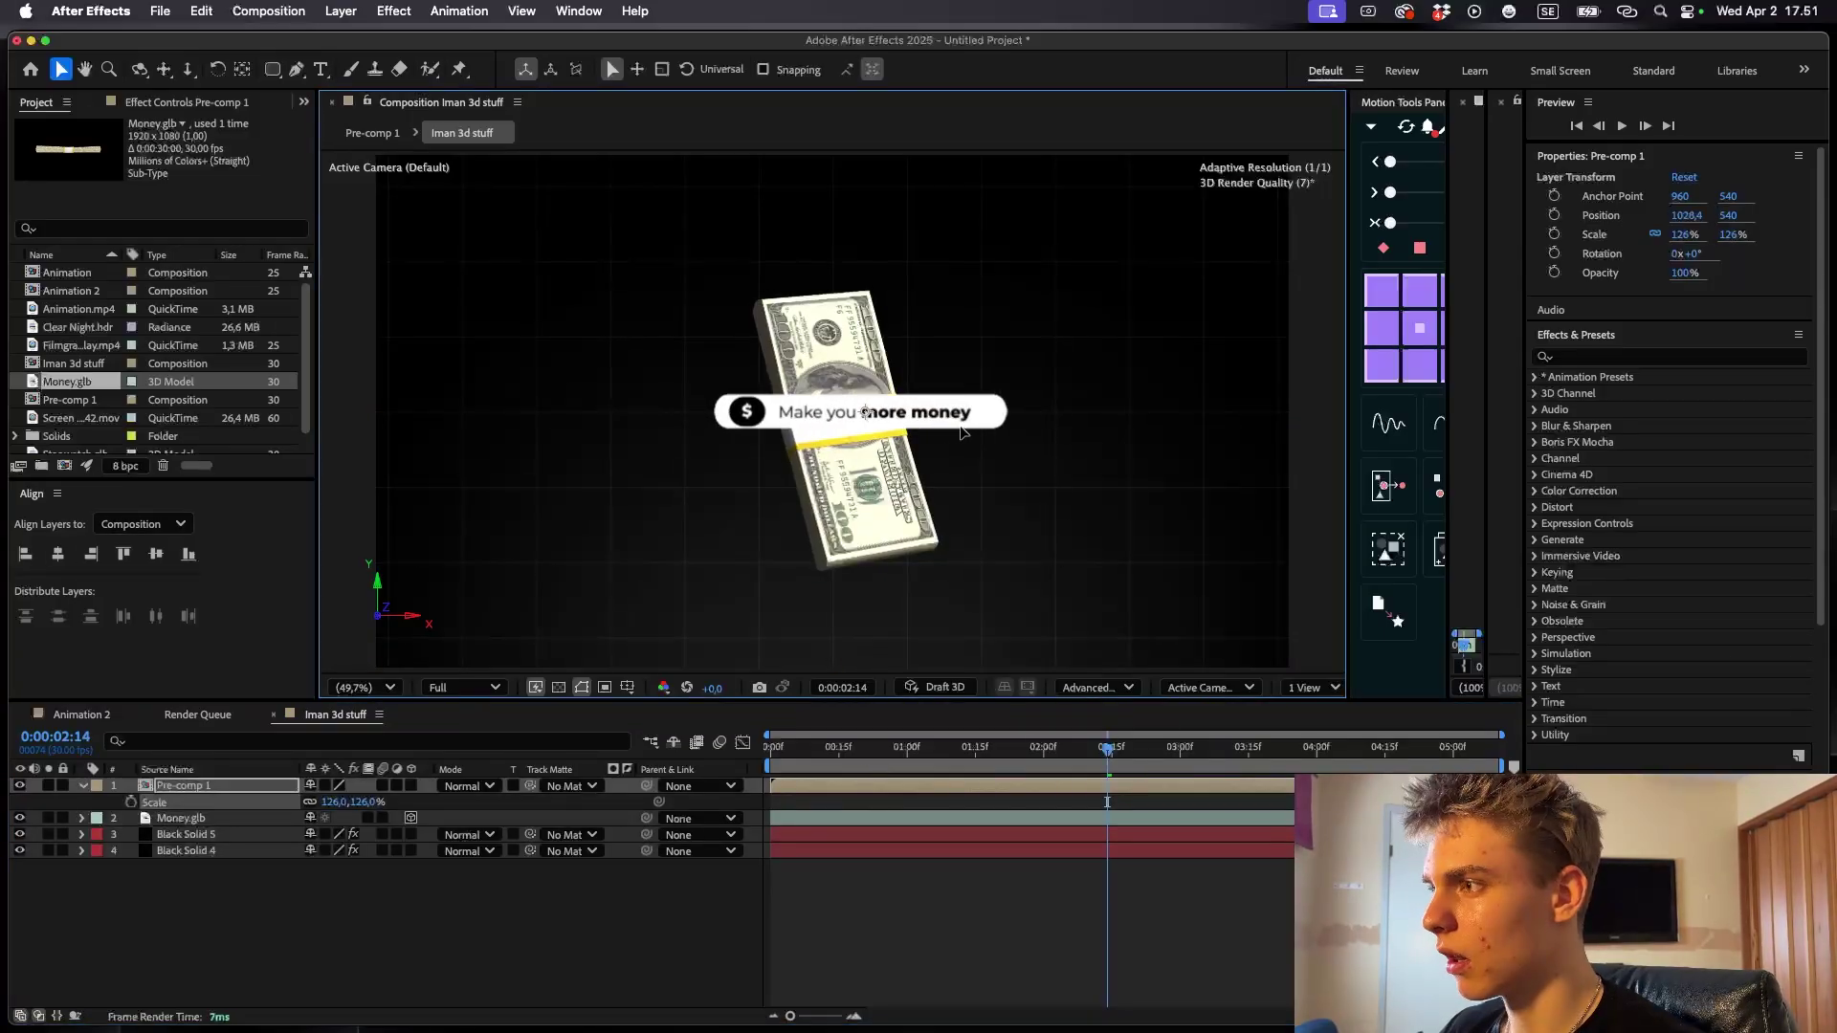
{"action": "left_click", "coordinate": [969, 748]}
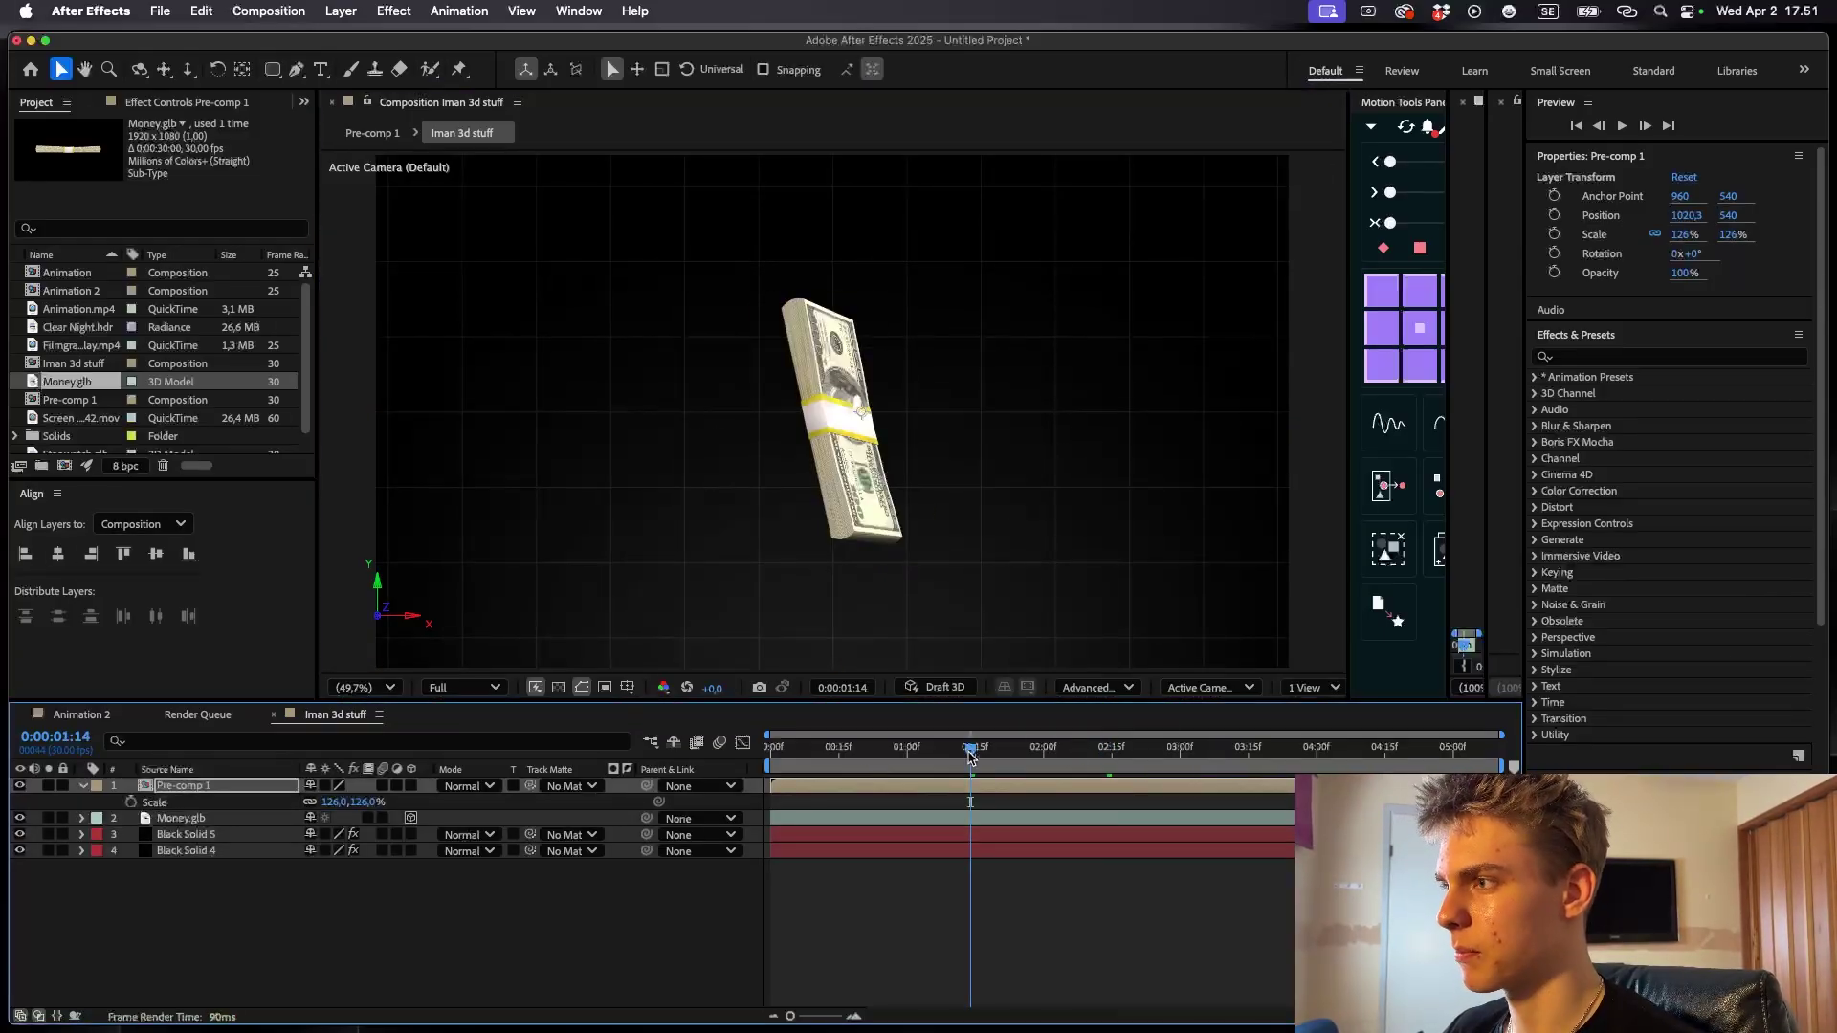
{"action": "key", "text": "space"}
{"action": "left_click", "coordinate": [821, 751]}
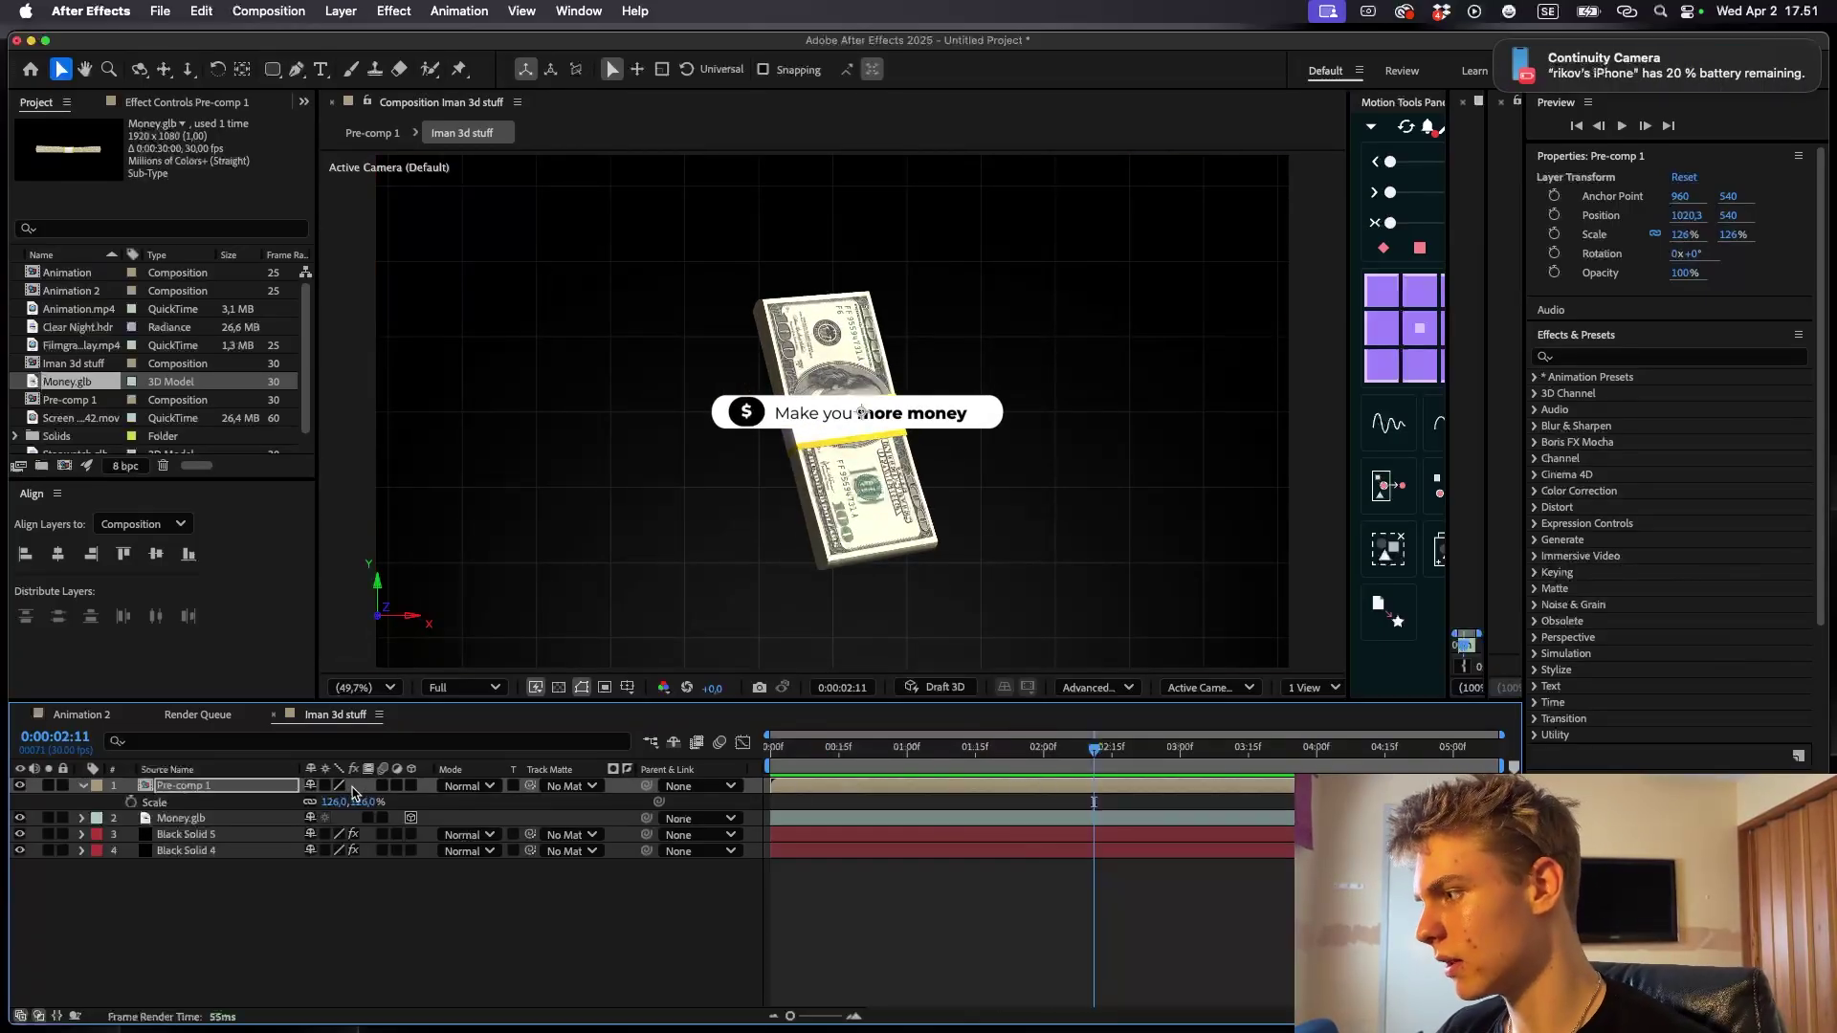
- Parent the bar's pre-comp to Money.glb and set an X Rotation keyframe of 0° on Money.glb at 0:00:02:21
{"action": "left_click_drag", "start_coordinate": [647, 787], "coordinate": [181, 819]}
{"action": "left_click", "coordinate": [1148, 765]}
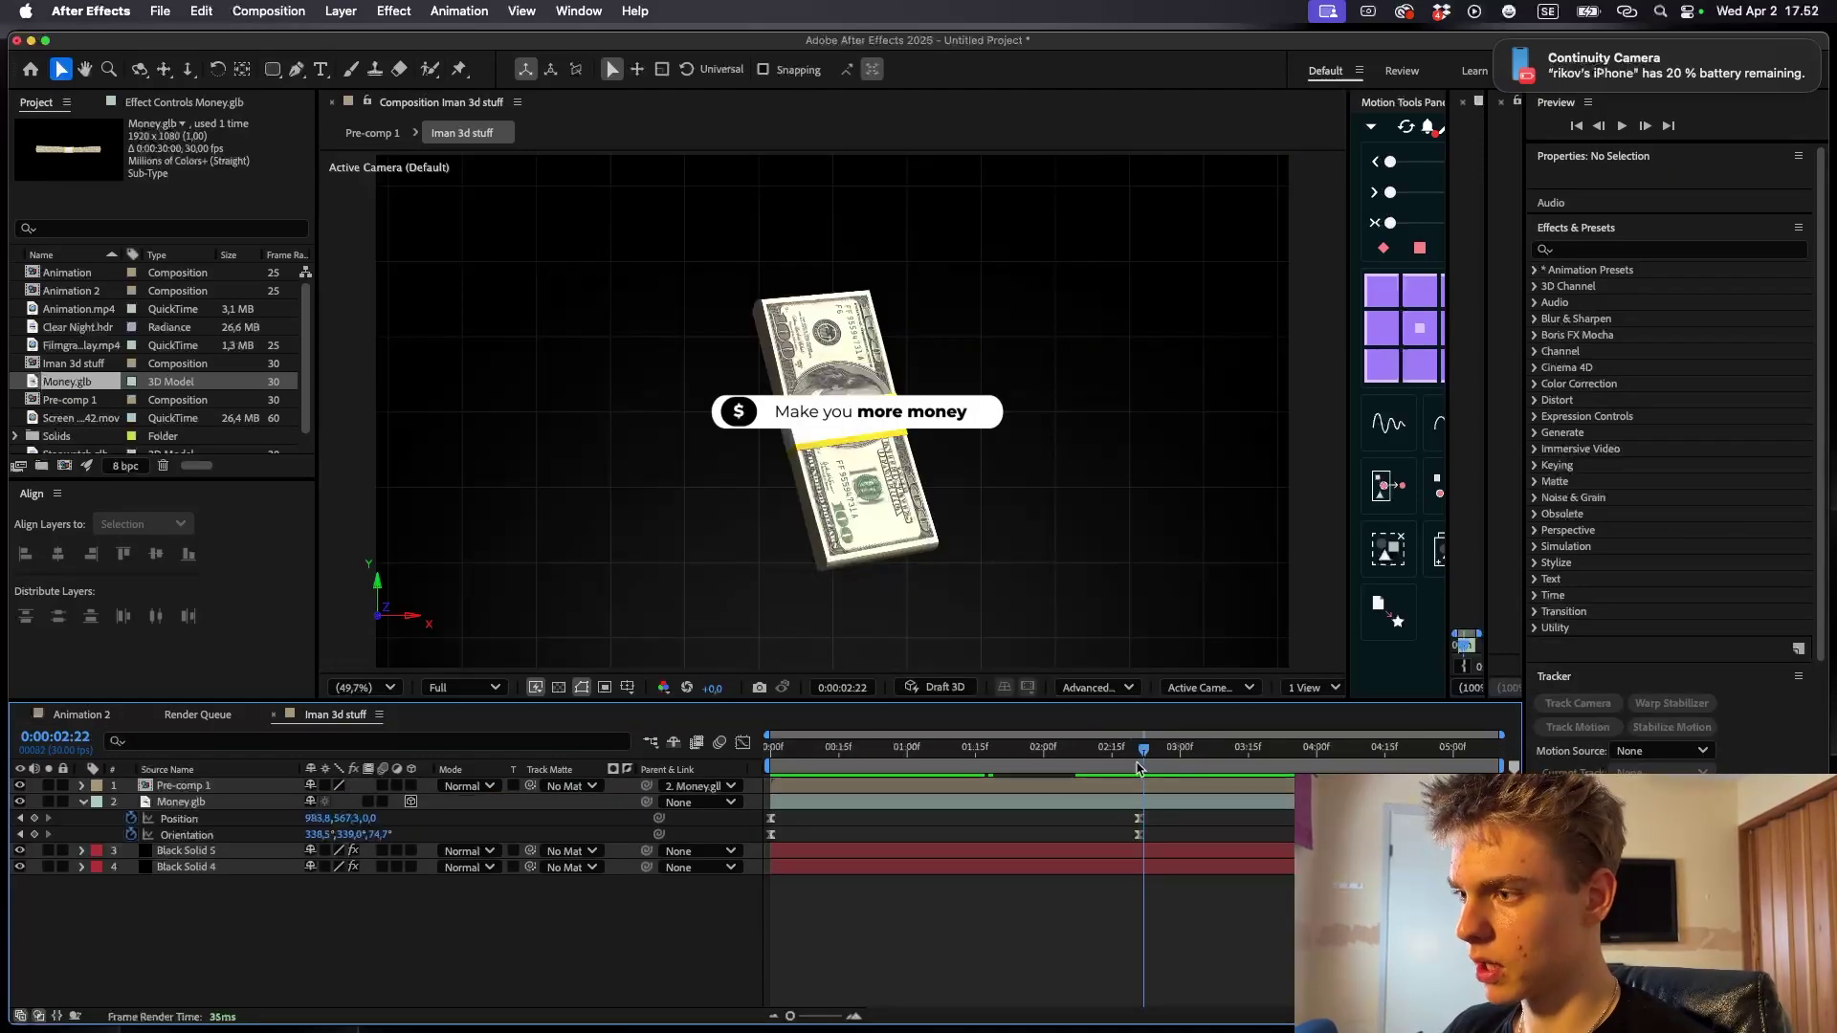
{"action": "left_click", "coordinate": [1138, 765]}
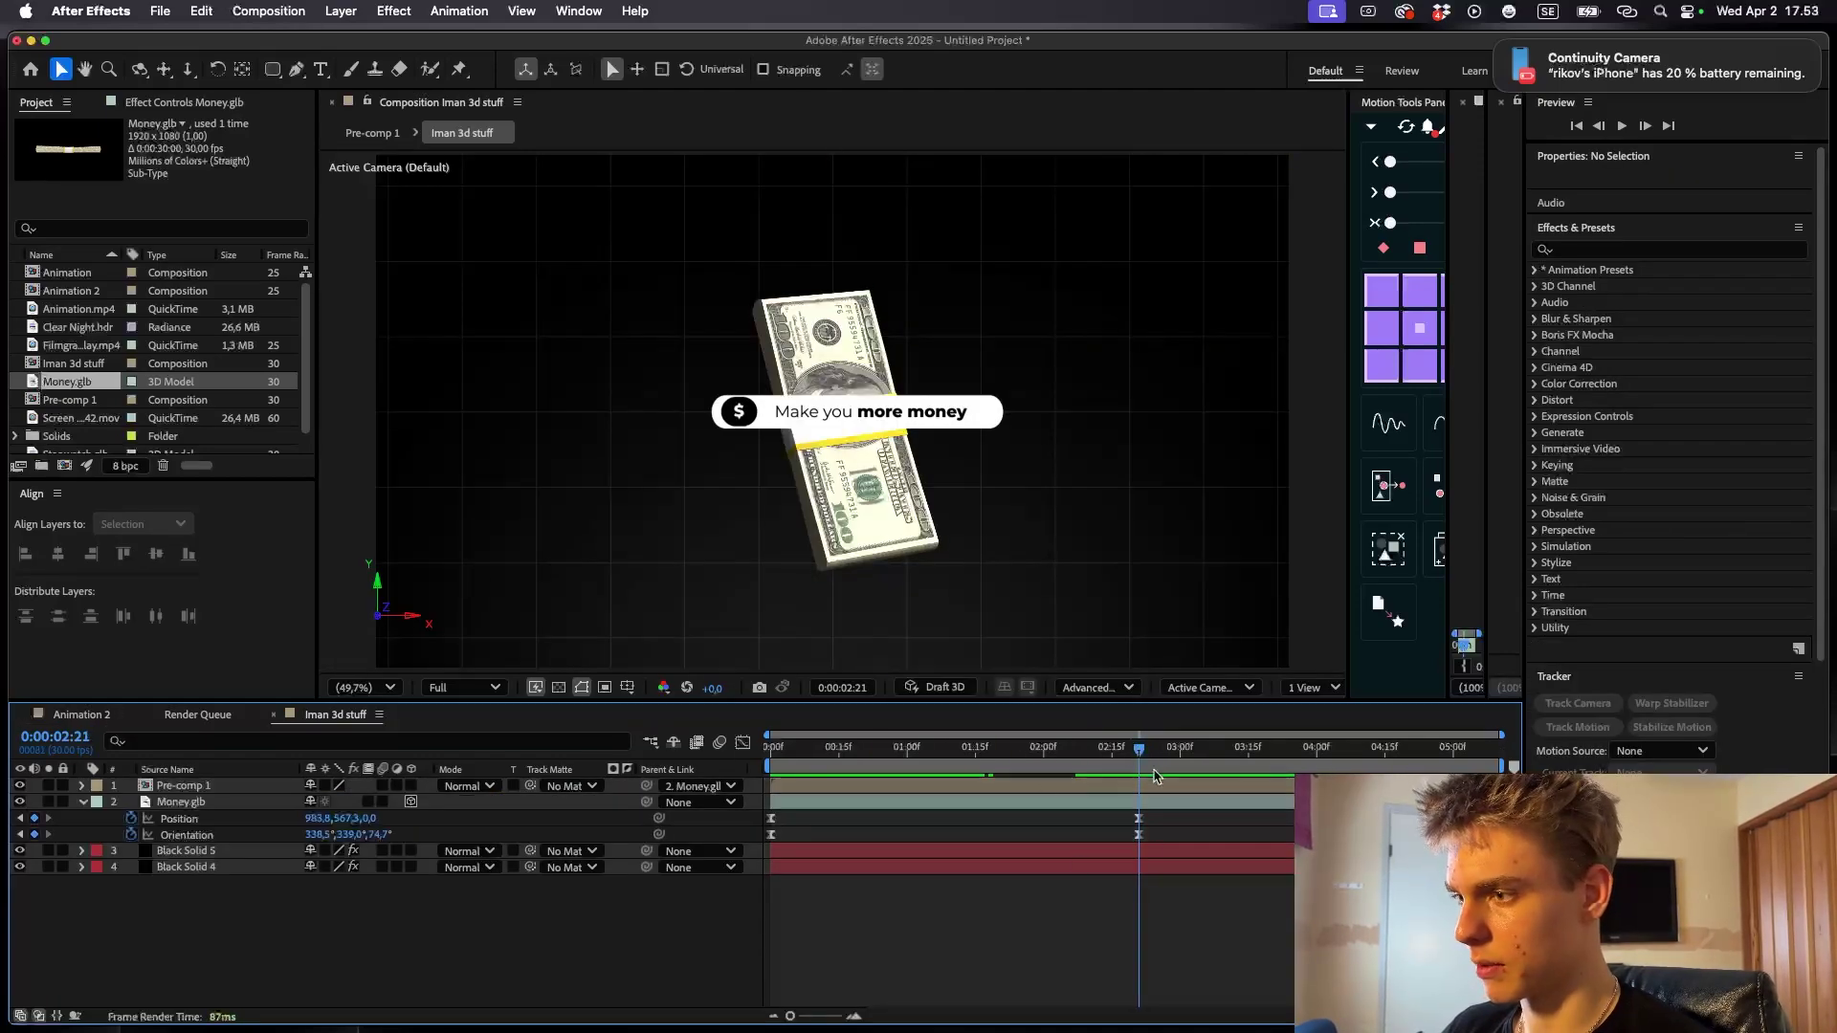
{"action": "key", "text": "r"}
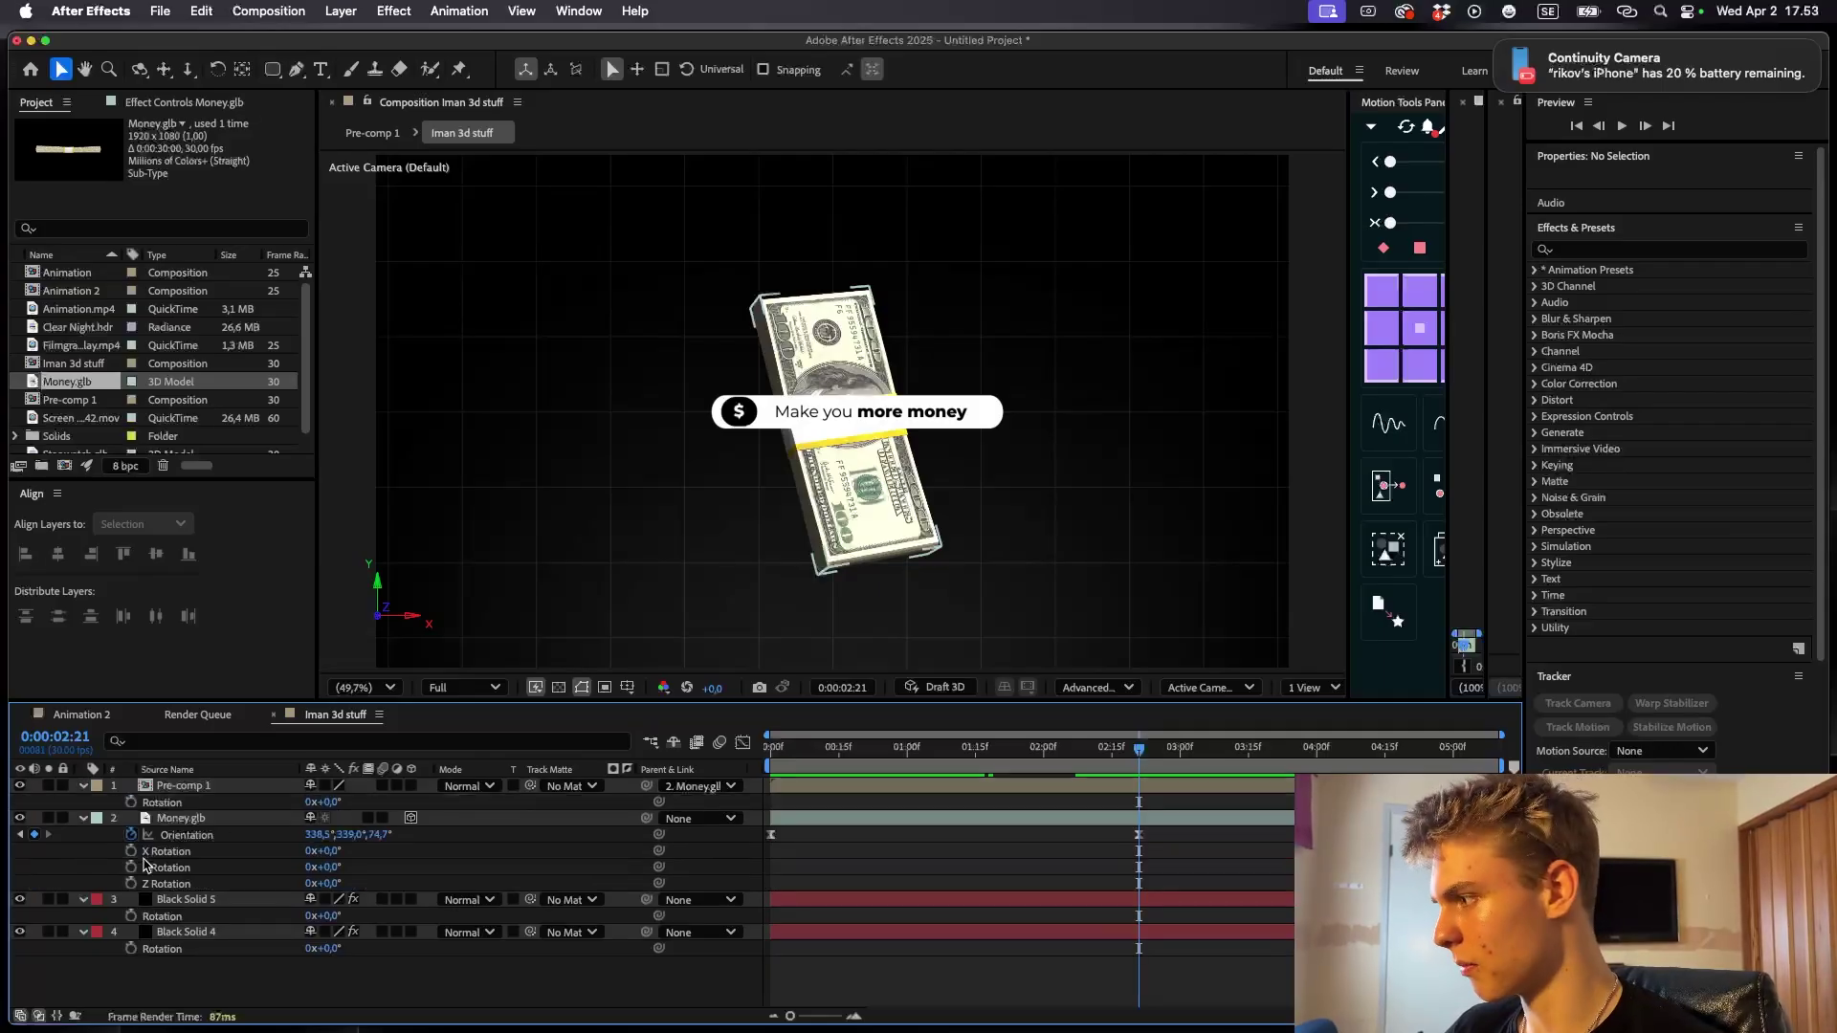
{"action": "left_click", "coordinate": [131, 850]}
{"action": "key", "text": "u"}
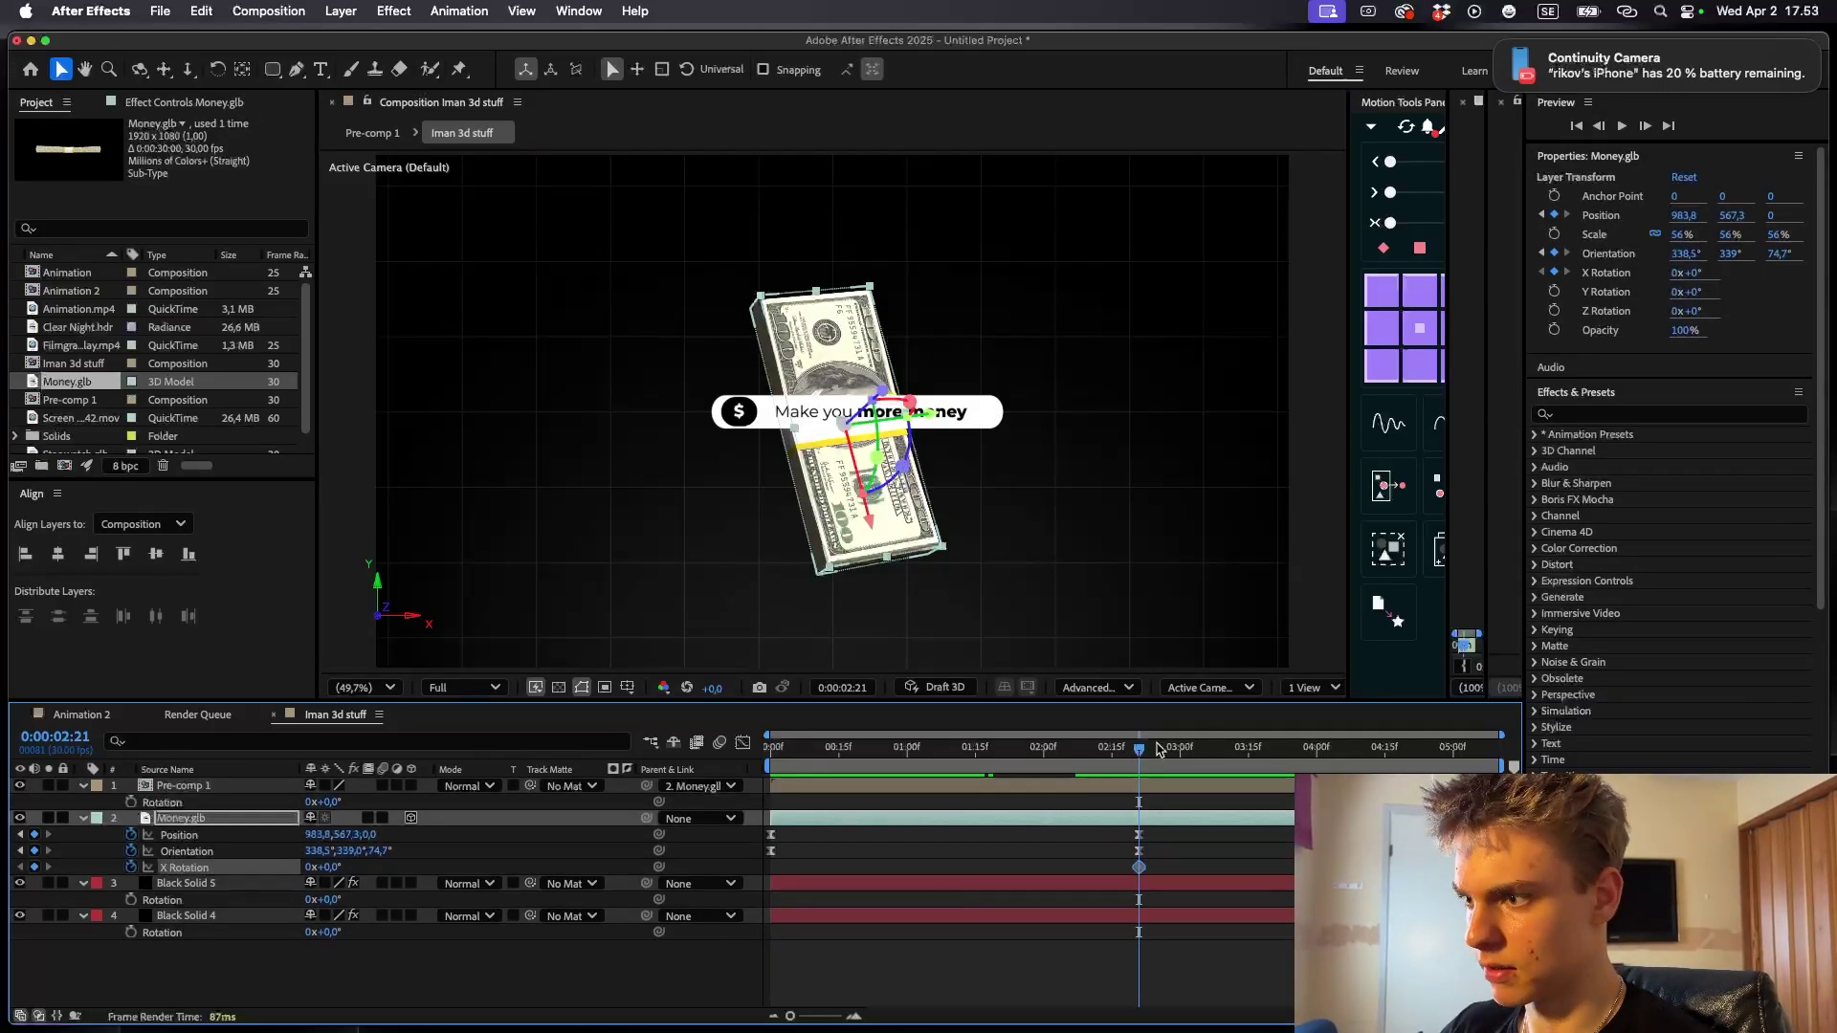
- At 0:00:03:12, set Money.glb's X position to 521.8 and X Rotation to -1x-17°, and preview the move
{"action": "left_click", "coordinate": [1193, 748]}
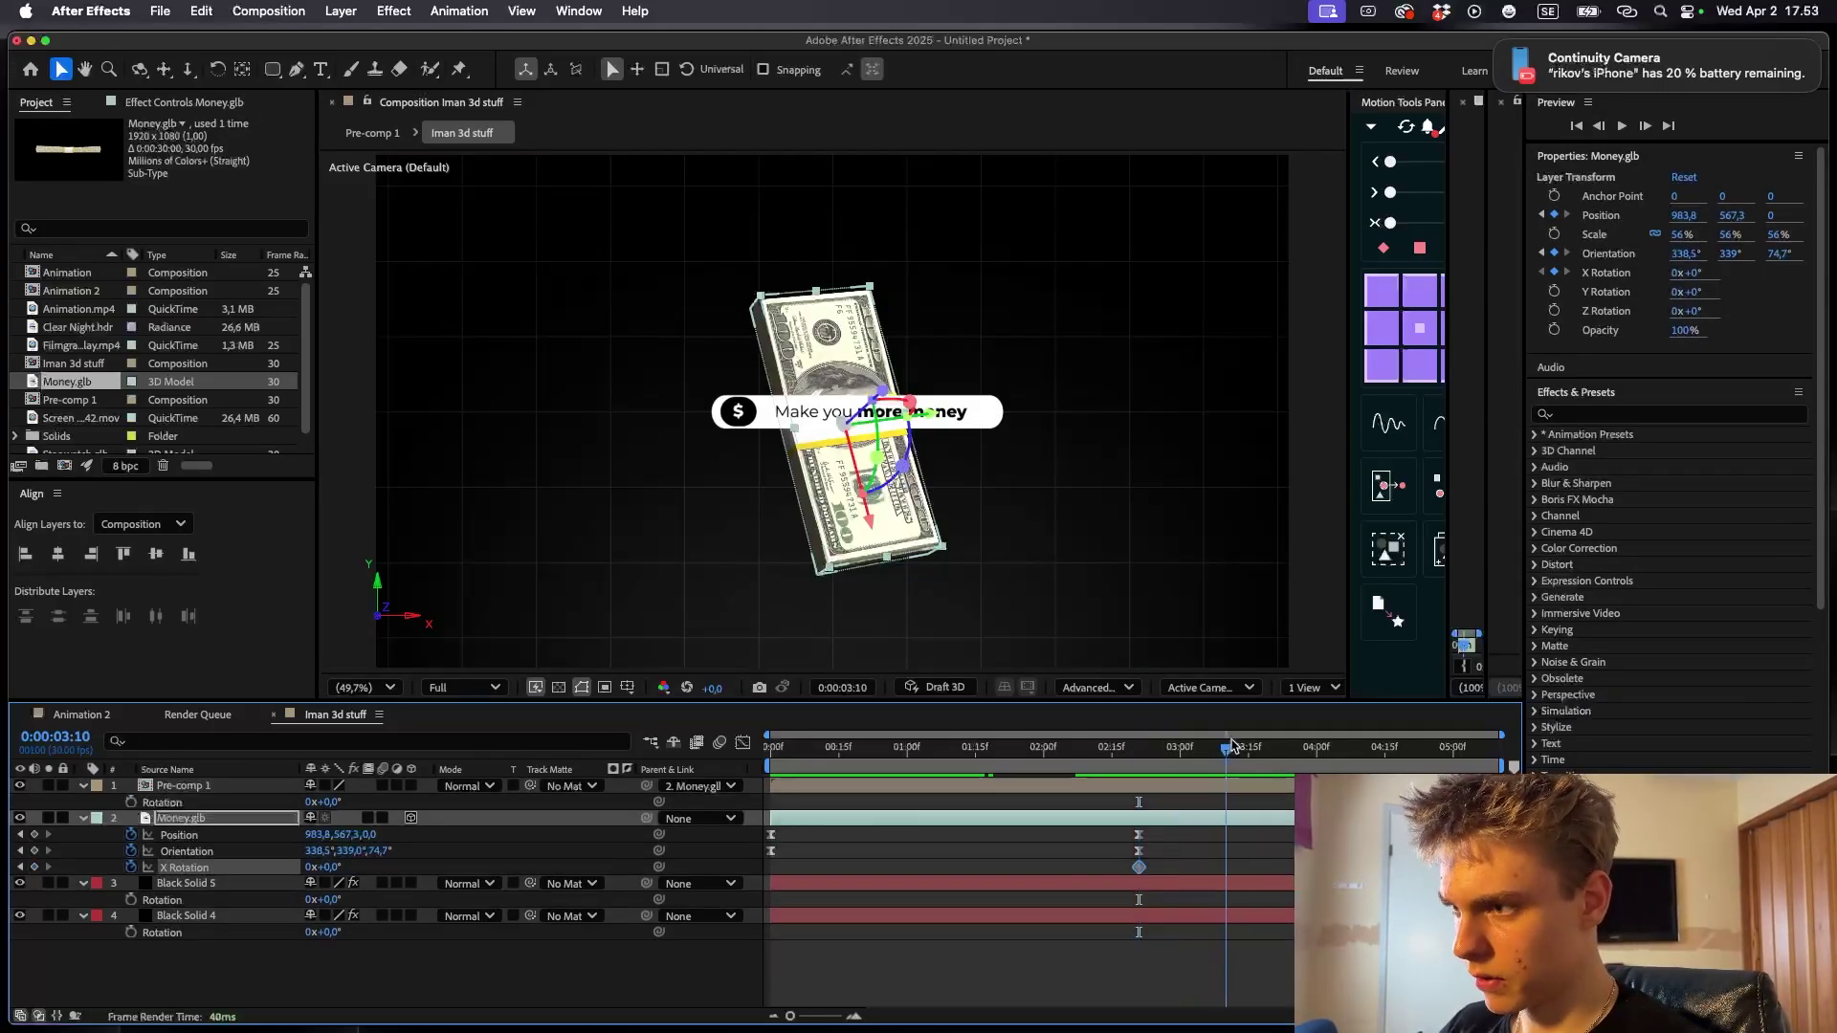
{"action": "left_click_drag", "start_coordinate": [1232, 742], "coordinate": [1236, 741]}
{"action": "left_click", "coordinate": [1193, 864]}
{"action": "left_click_drag", "start_coordinate": [320, 842], "coordinate": [105, 834]}
{"action": "left_click_drag", "start_coordinate": [322, 867], "coordinate": [5, 870]}
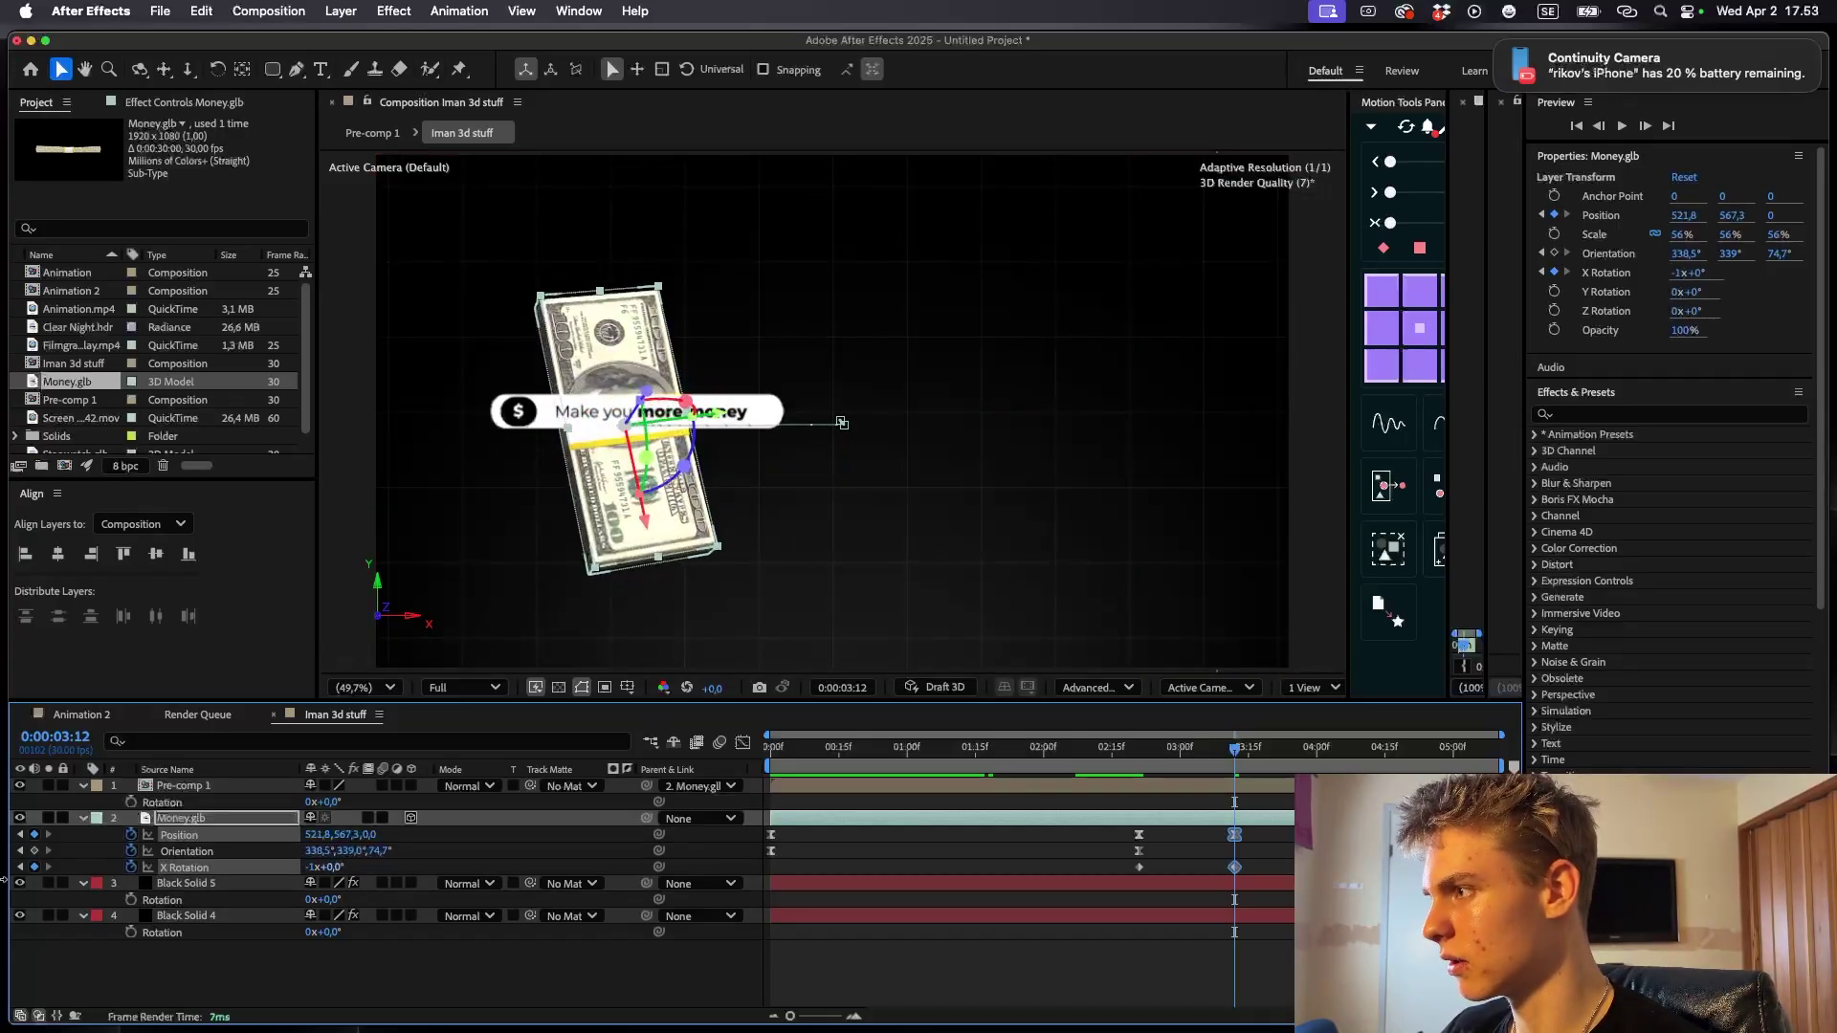
{"action": "key", "text": "space"}
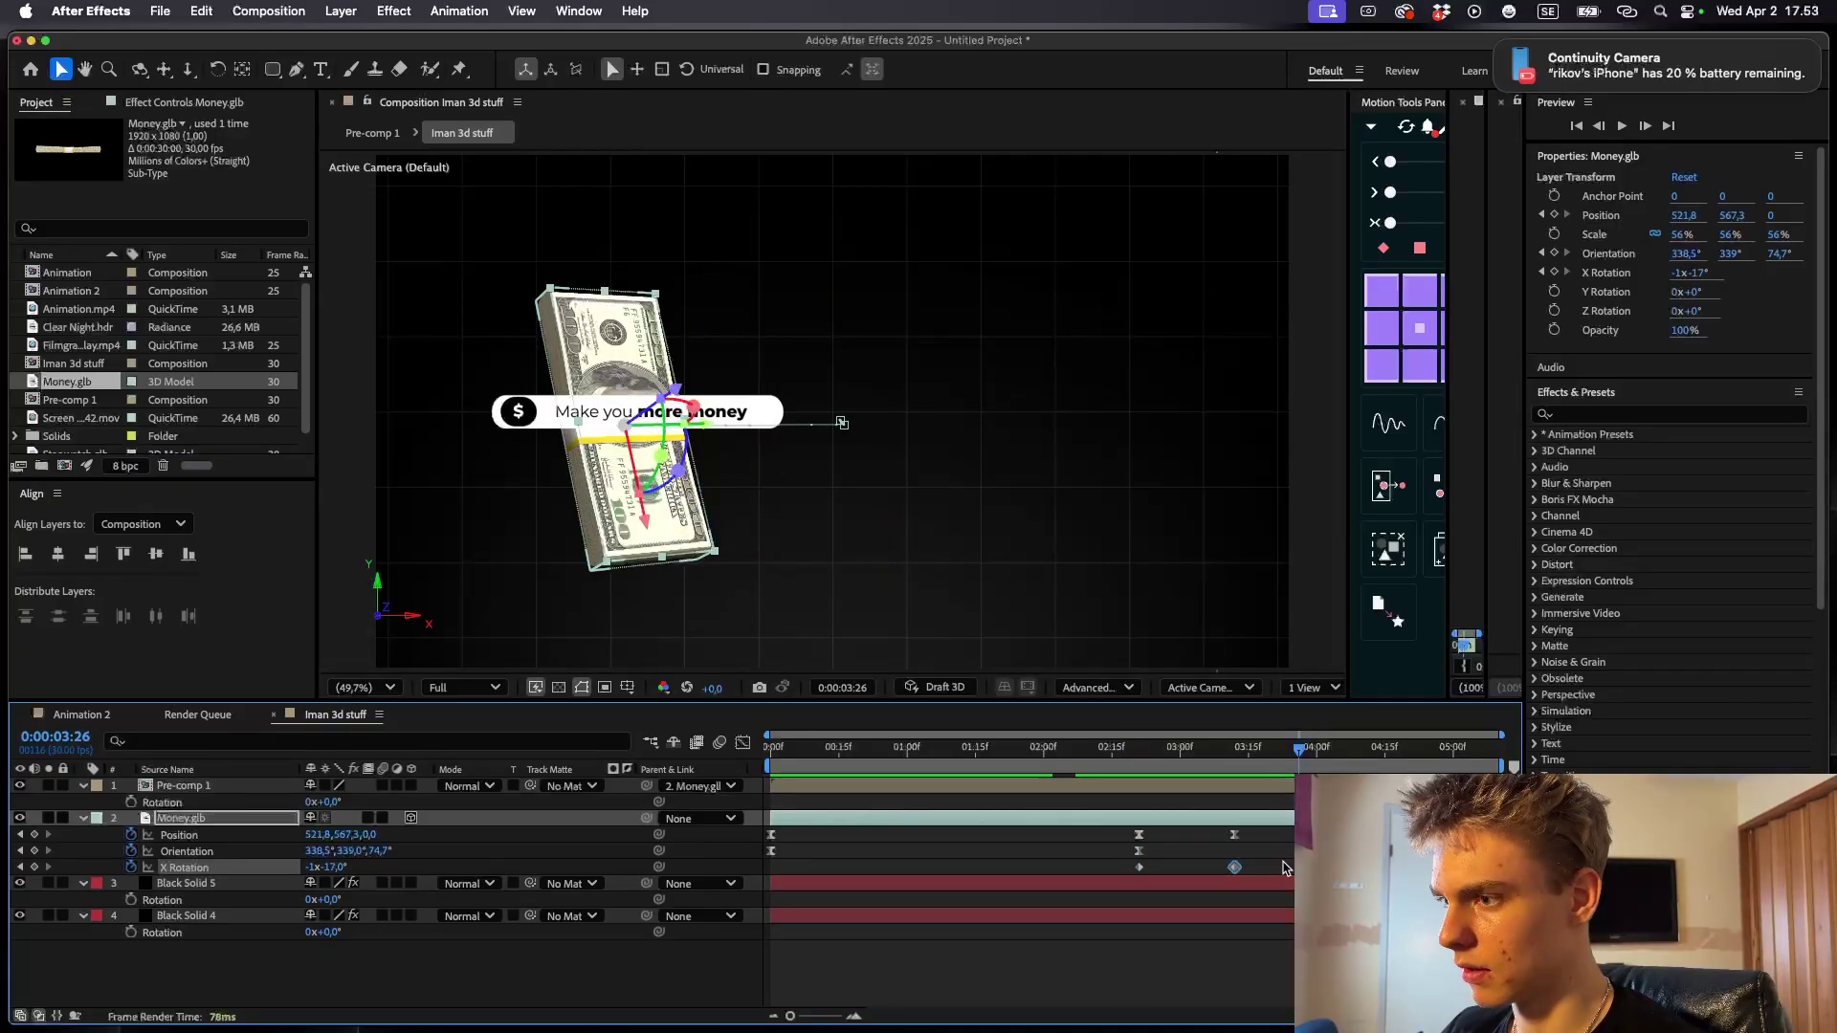
{"action": "key", "text": "space"}
- Move Money.glb's final keyframes to about 0:00:03:22, shape the speed curve in the graph editor, and preview
{"action": "left_click", "coordinate": [743, 743]}
{"action": "left_click_drag", "start_coordinate": [1280, 928], "coordinate": [1184, 943]}
{"action": "key", "text": "shift+F3"}
{"action": "key", "text": "space"}
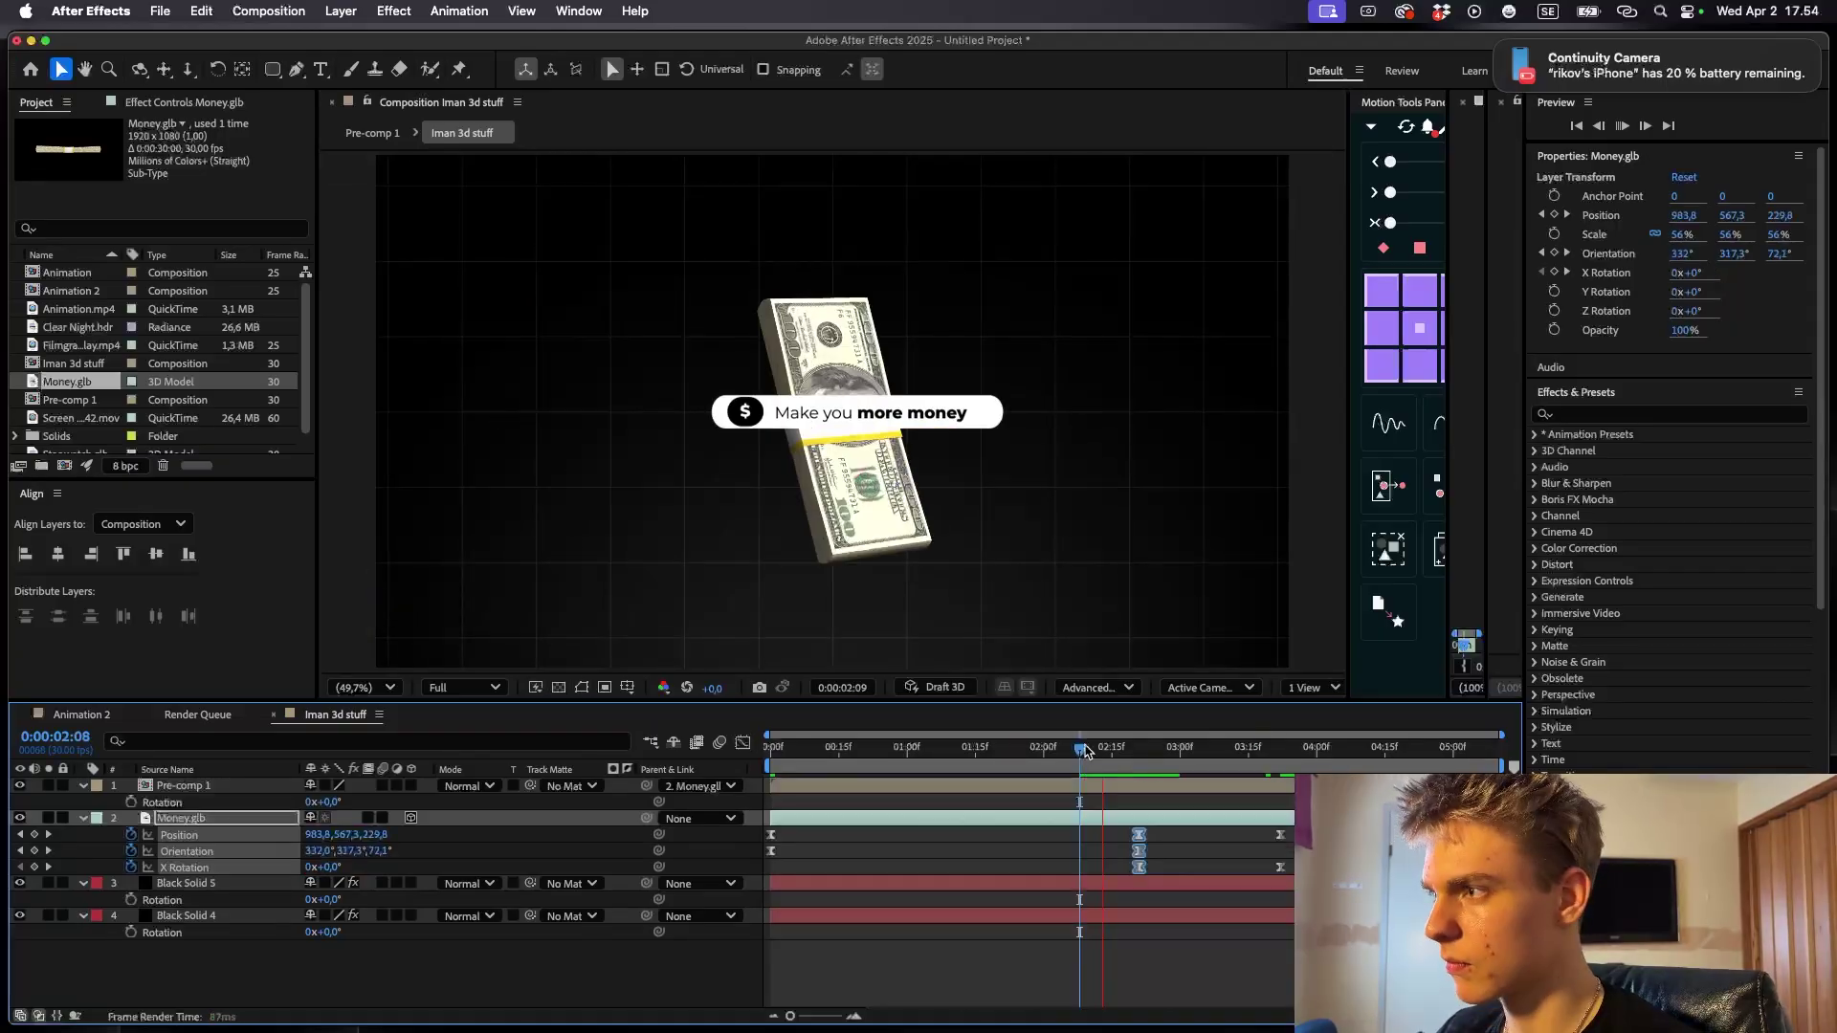
{"action": "left_click_drag", "start_coordinate": [1242, 751], "coordinate": [1280, 751]}
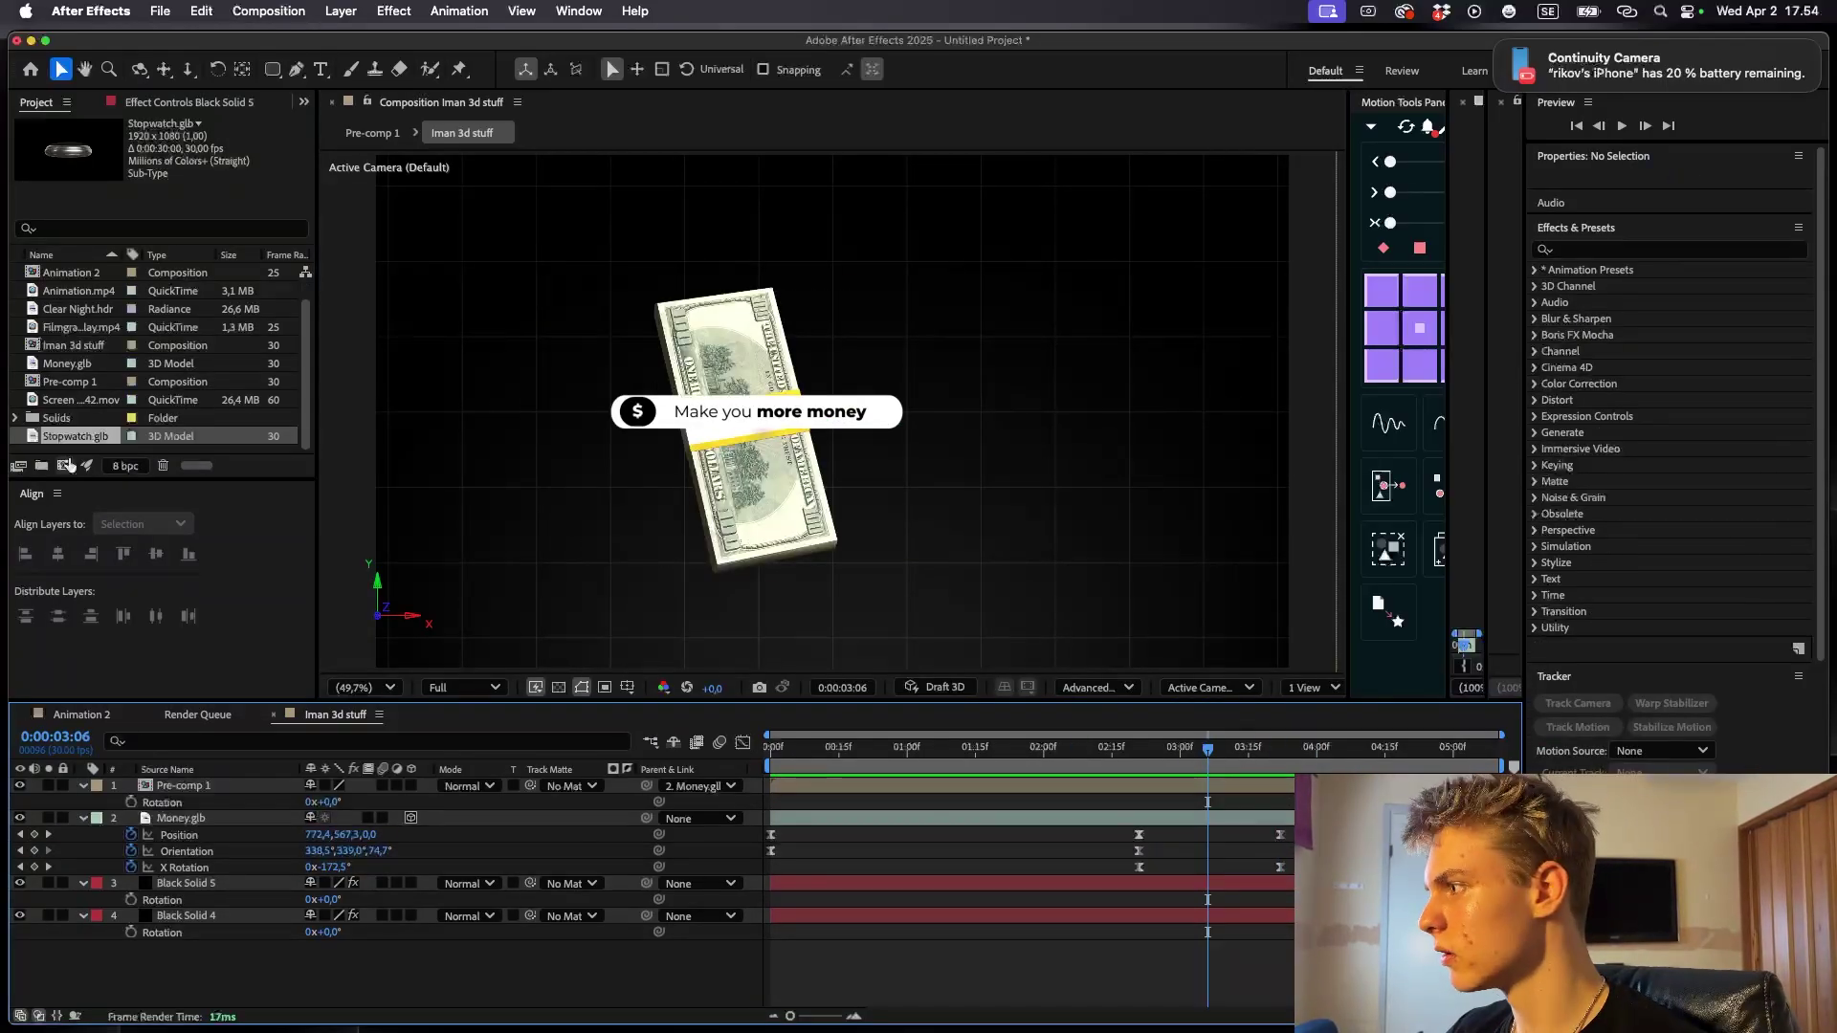
- Add Stopwatch.glb above the money layer at 0:00:03:06 and fit the model to comp size
{"action": "left_click_drag", "start_coordinate": [69, 438], "coordinate": [1139, 820]}
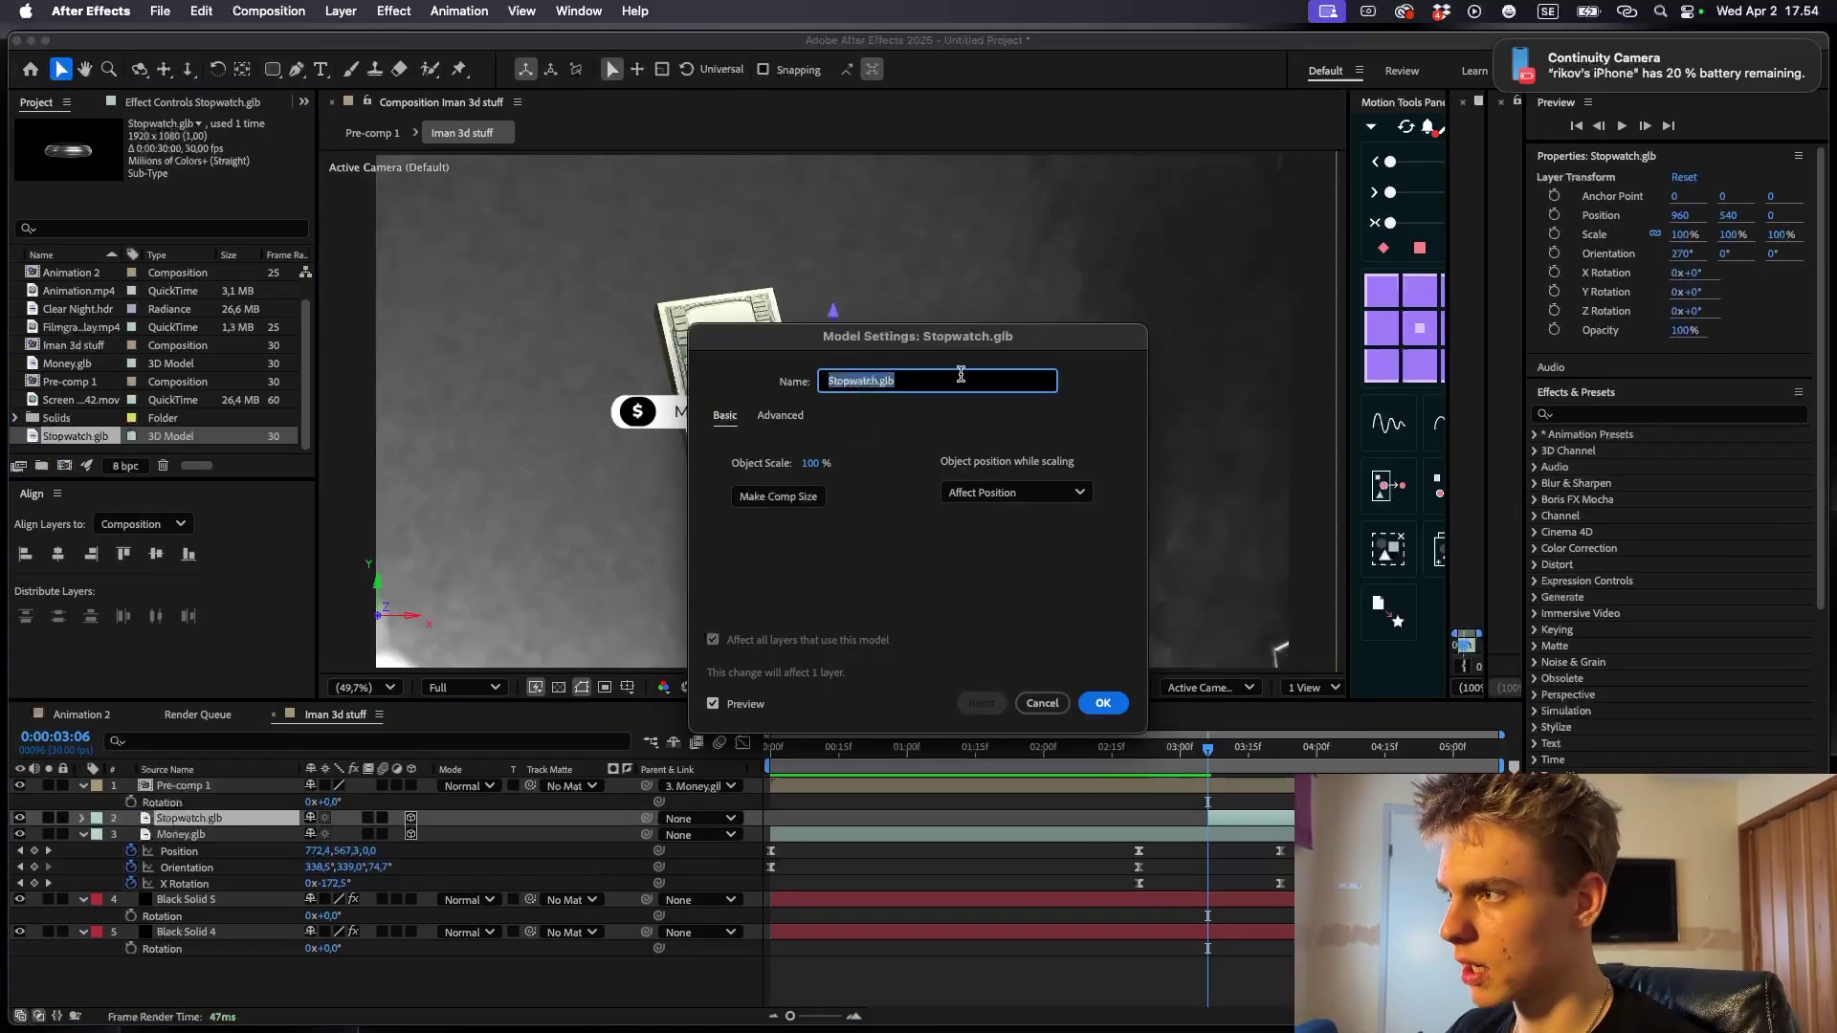
{"action": "left_click", "coordinate": [783, 494]}
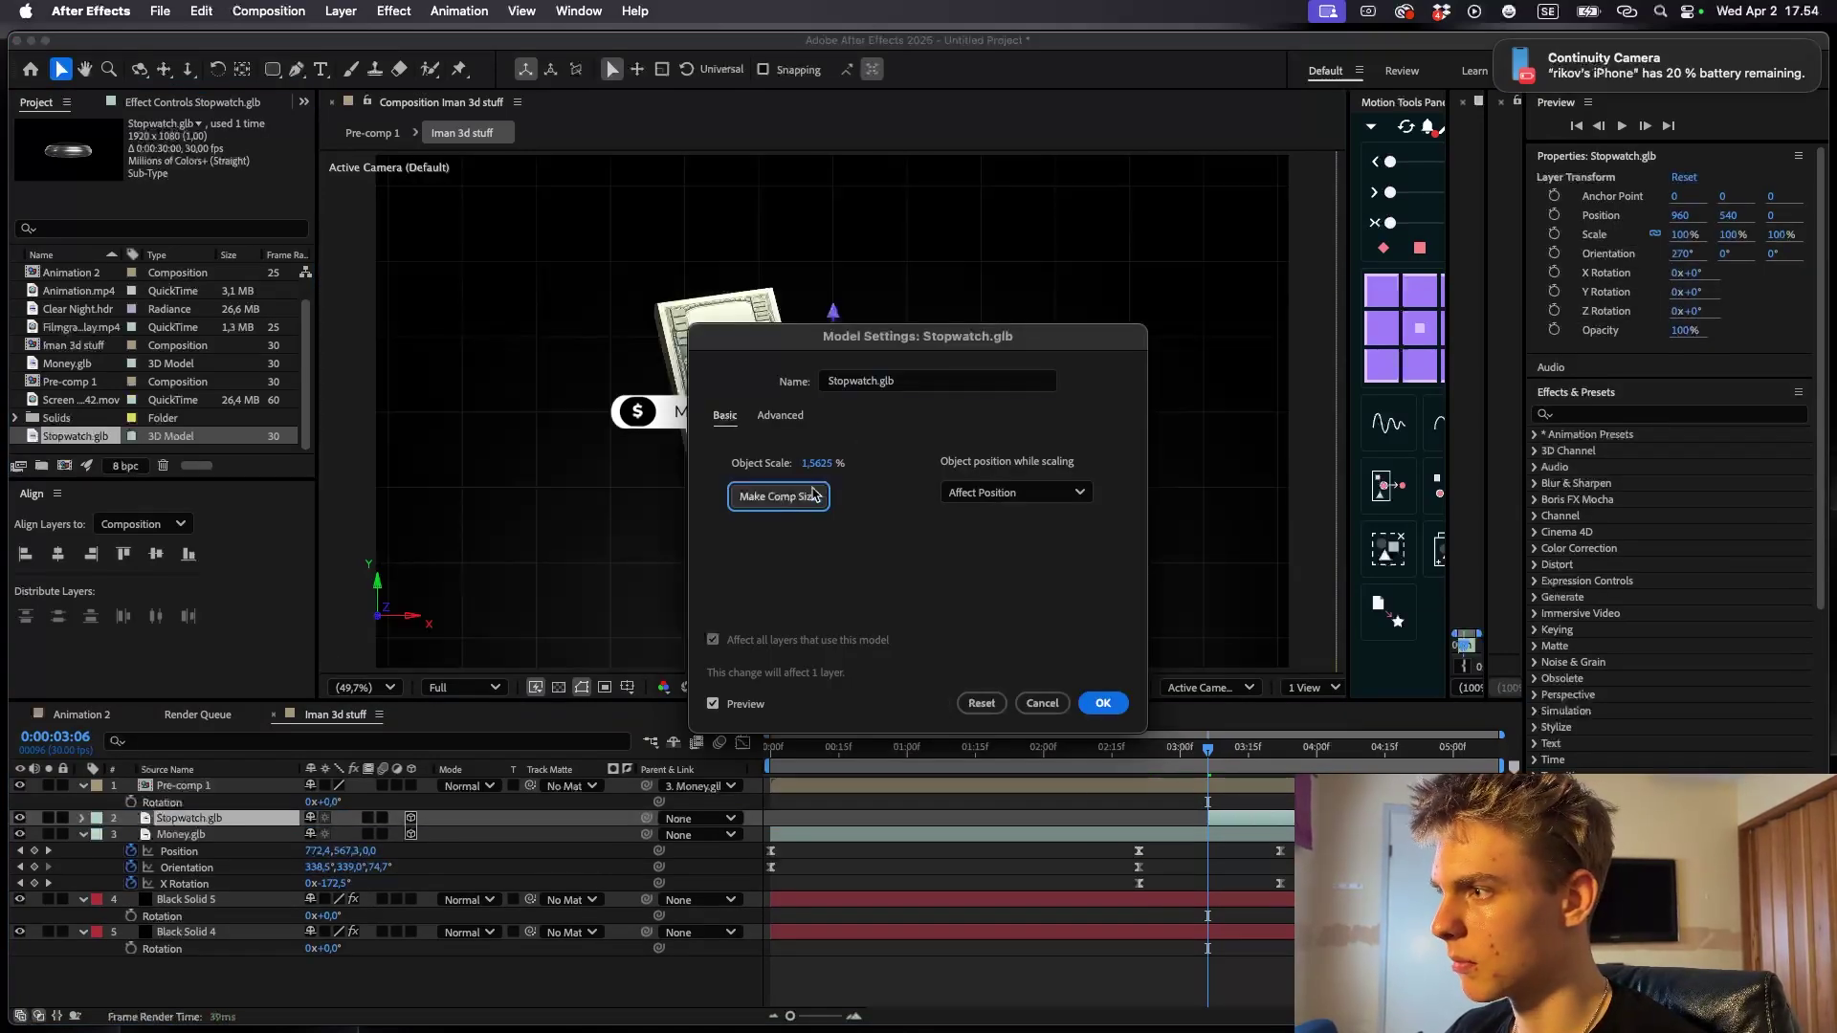
{"action": "left_click", "coordinate": [1103, 704]}
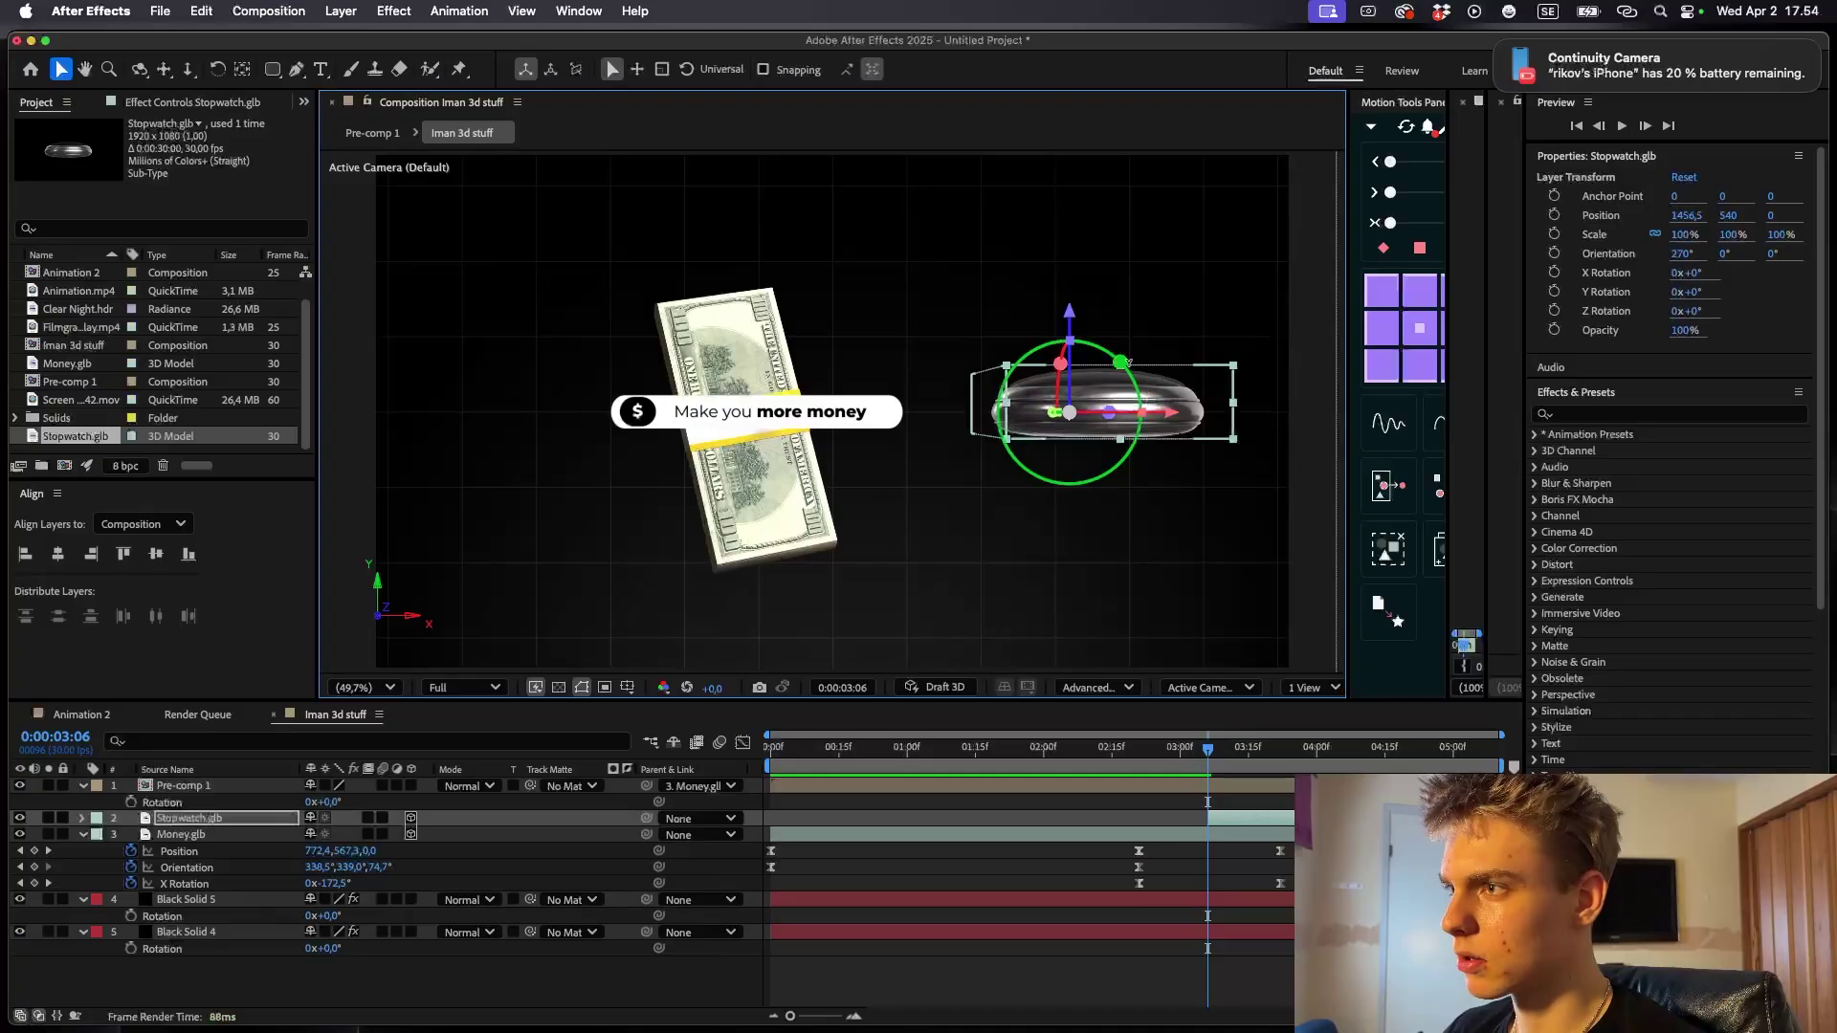
- Turn the stopwatch to orientation 355.6°, 9.7°, 0°, place it at 1464, 318.2, 0.8, and keyframe its position and X Rotation at 0:00:03:08
{"action": "left_click_drag", "start_coordinate": [1060, 362], "coordinate": [1105, 432]}
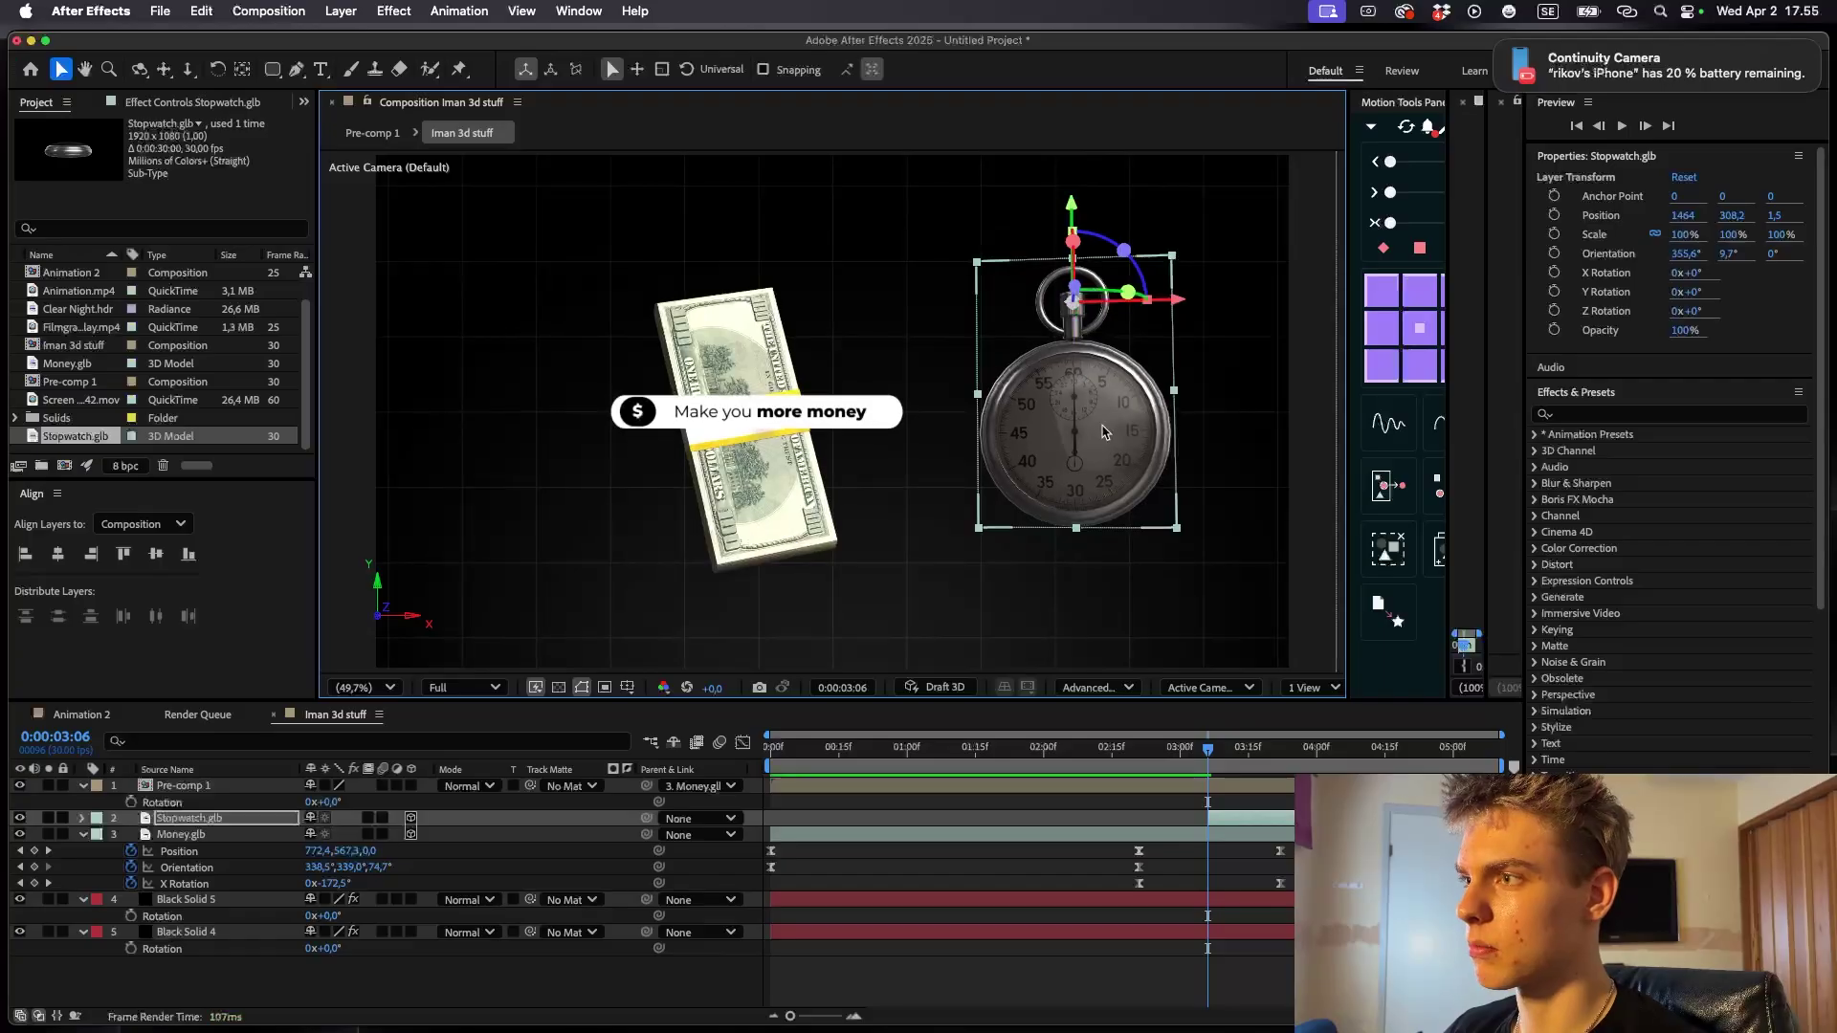
{"action": "left_click_drag", "start_coordinate": [1071, 206], "coordinate": [1072, 210]}
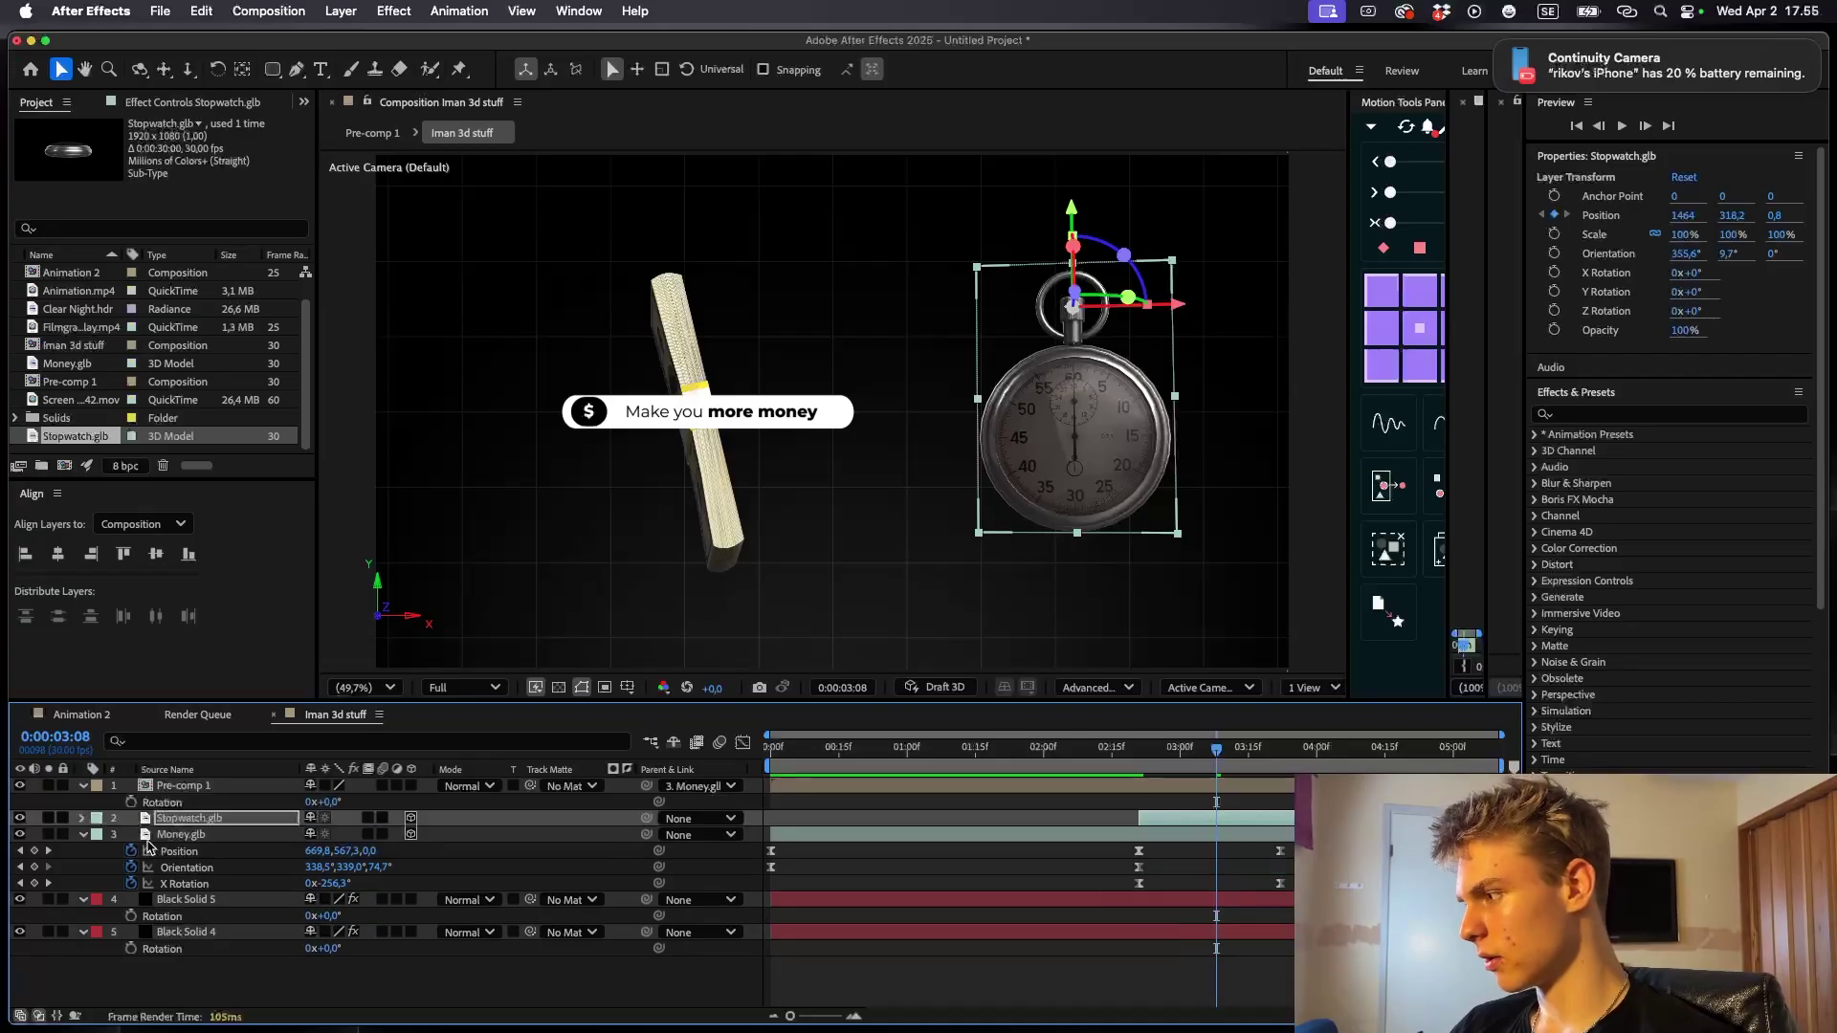
{"action": "key", "text": "r"}
{"action": "left_click", "coordinate": [131, 850]}
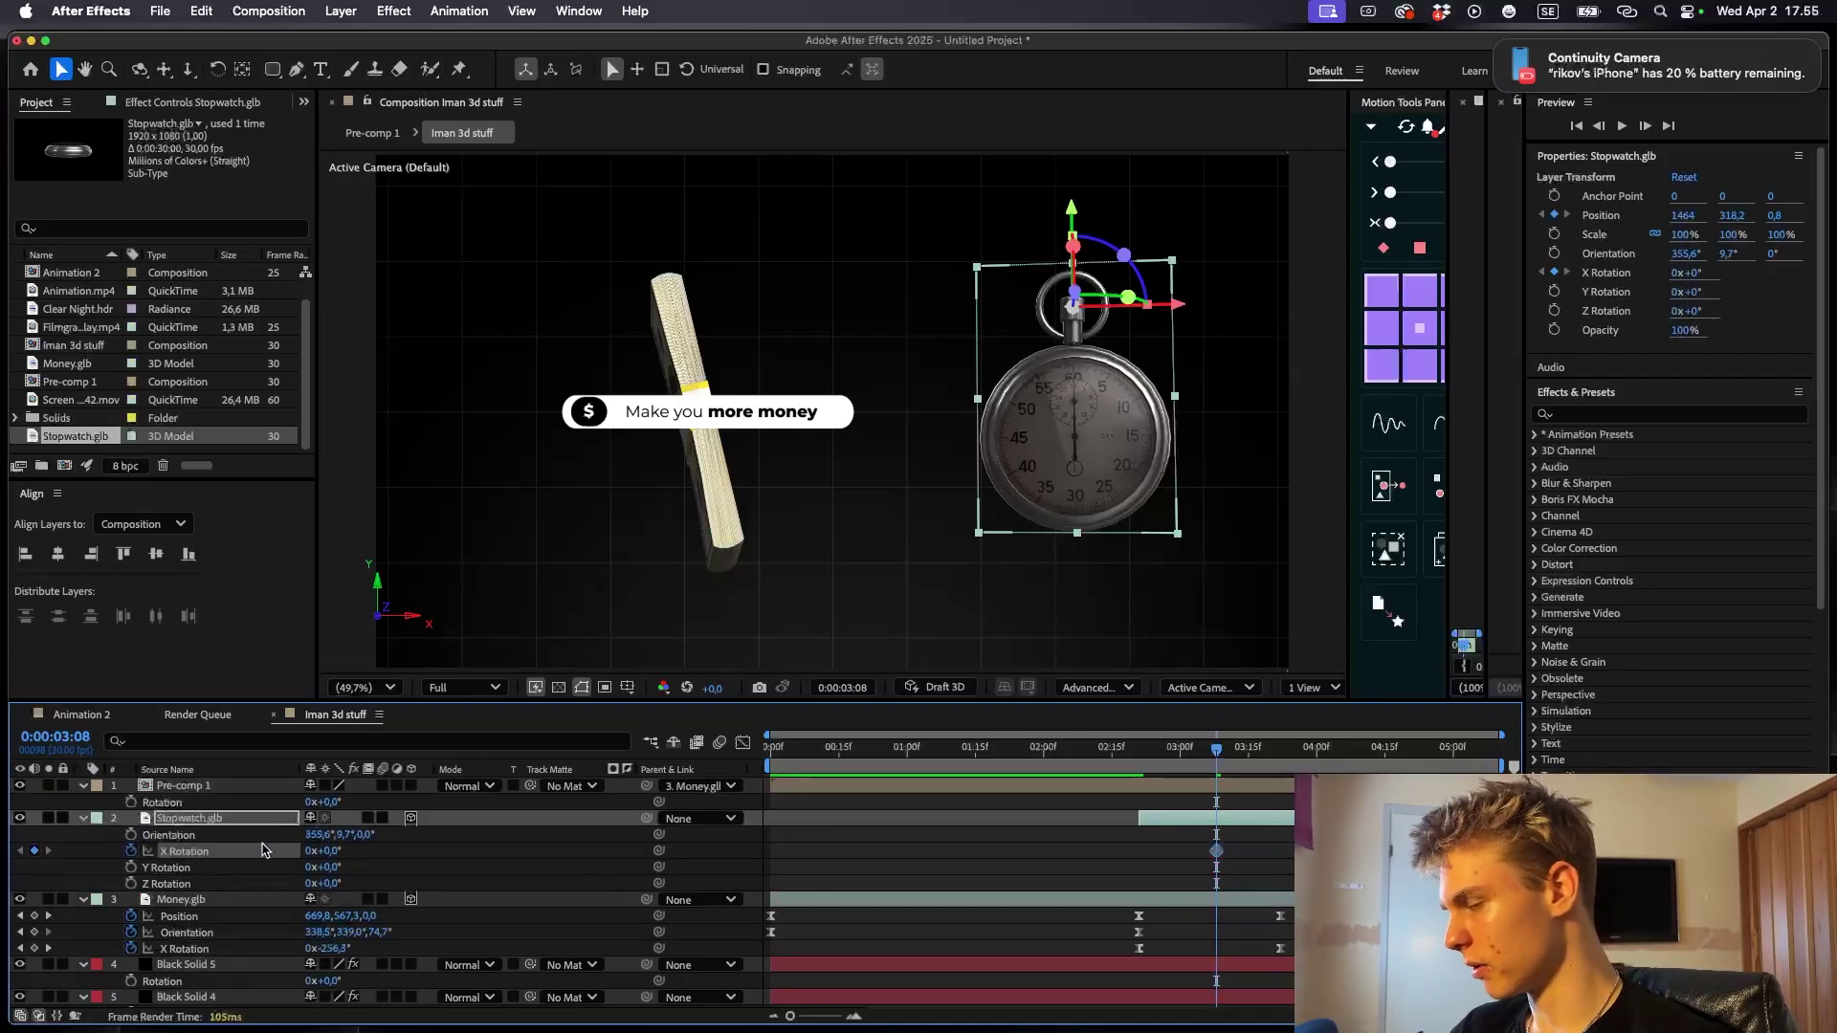
- At 0:00:02:21, move the stopwatch outside the frame to 2094.9, 309.9, -106.5, and undo the trial X Rotation change
{"action": "key", "text": "j"}
{"action": "key", "text": "u"}
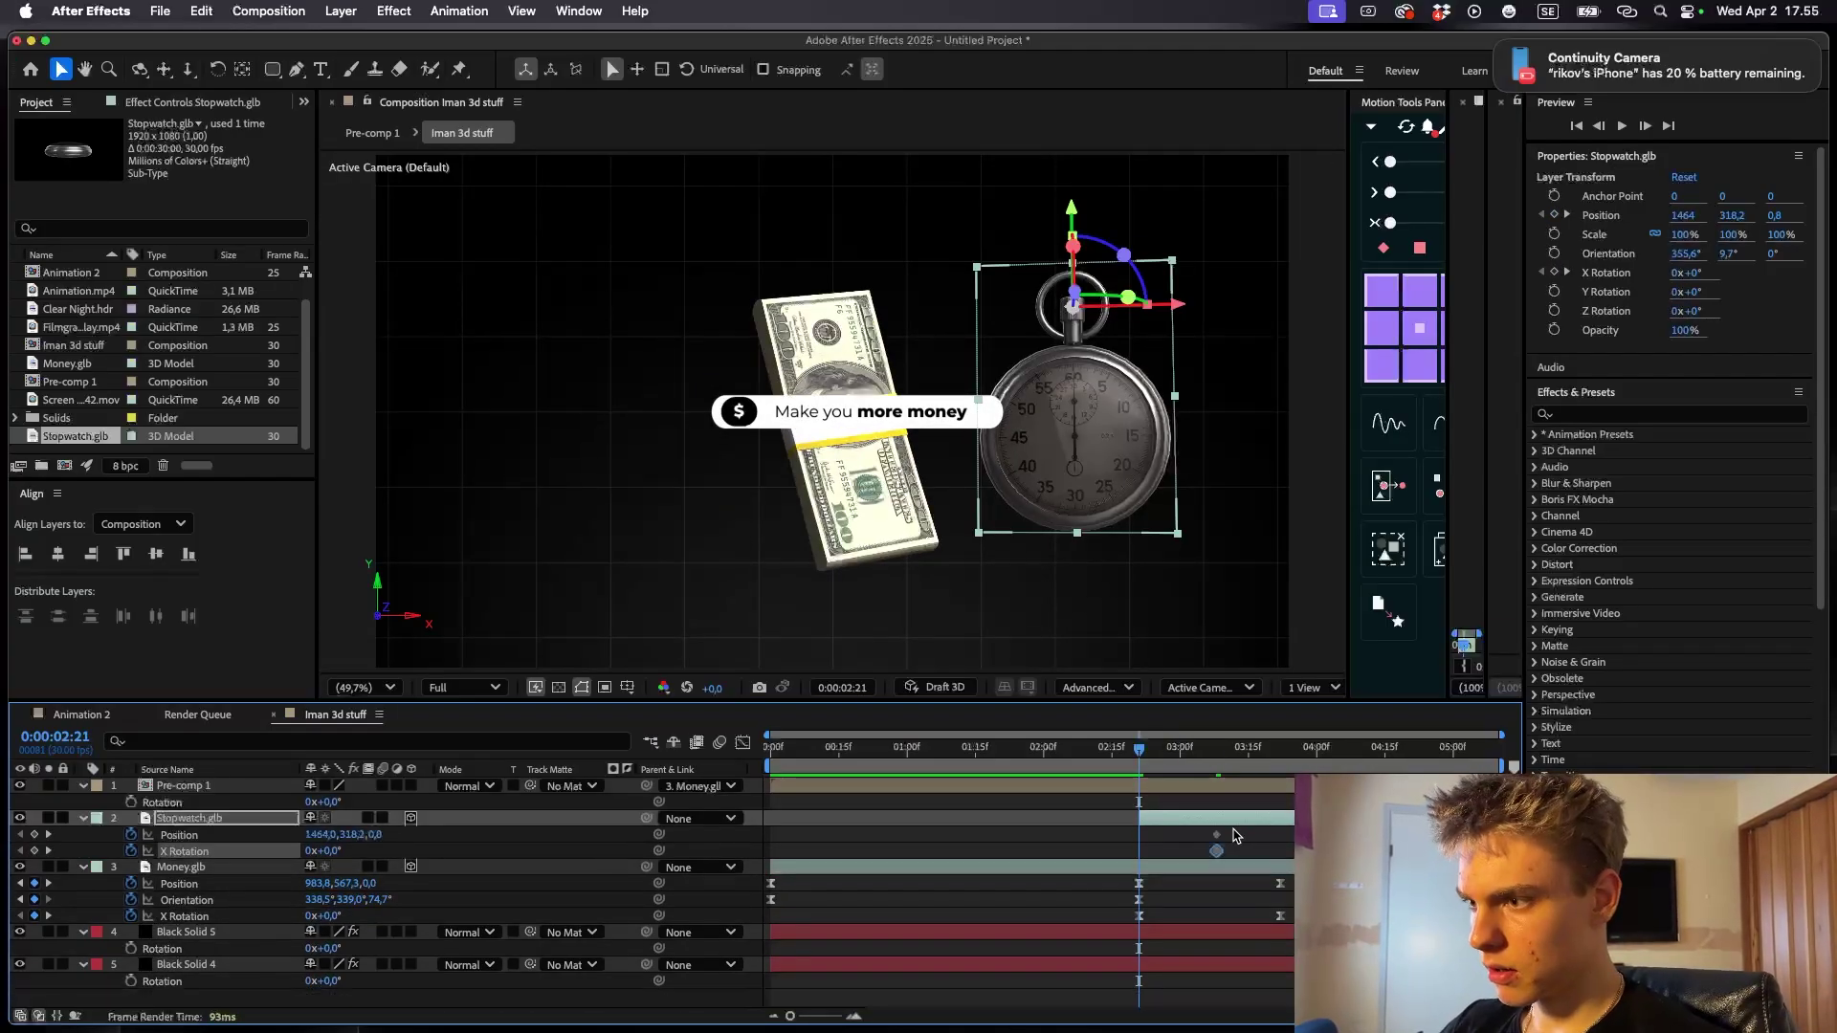
{"action": "left_click_drag", "start_coordinate": [1182, 304], "coordinate": [1234, 292]}
{"action": "left_click_drag", "start_coordinate": [337, 851], "coordinate": [400, 853]}
{"action": "key", "text": "super+z"}
{"action": "key", "text": "super+z"}
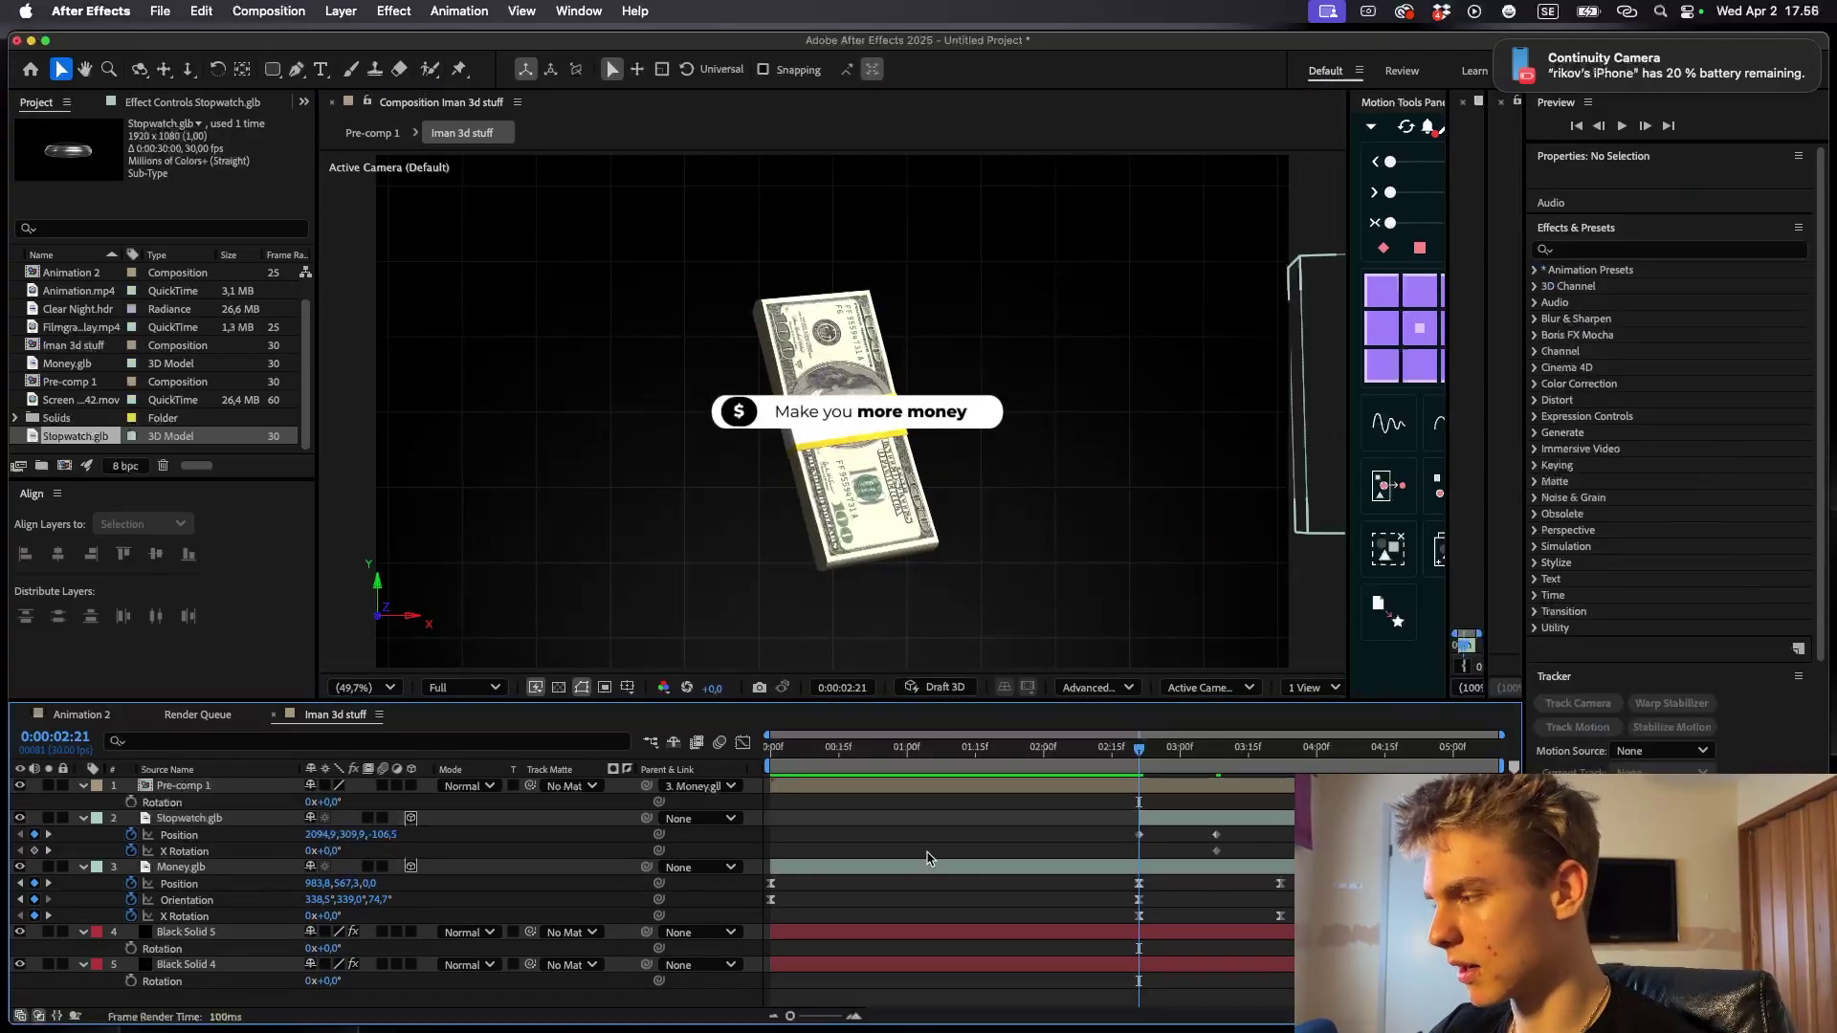
- Animate the stopwatch's Y Rotation from -1x-56° at 0:00:02:21 to 0° at 0:00:03:08
{"action": "key", "text": "u"}
{"action": "left_click", "coordinate": [1172, 805]}
{"action": "key", "text": "u"}
{"action": "key", "text": "r"}
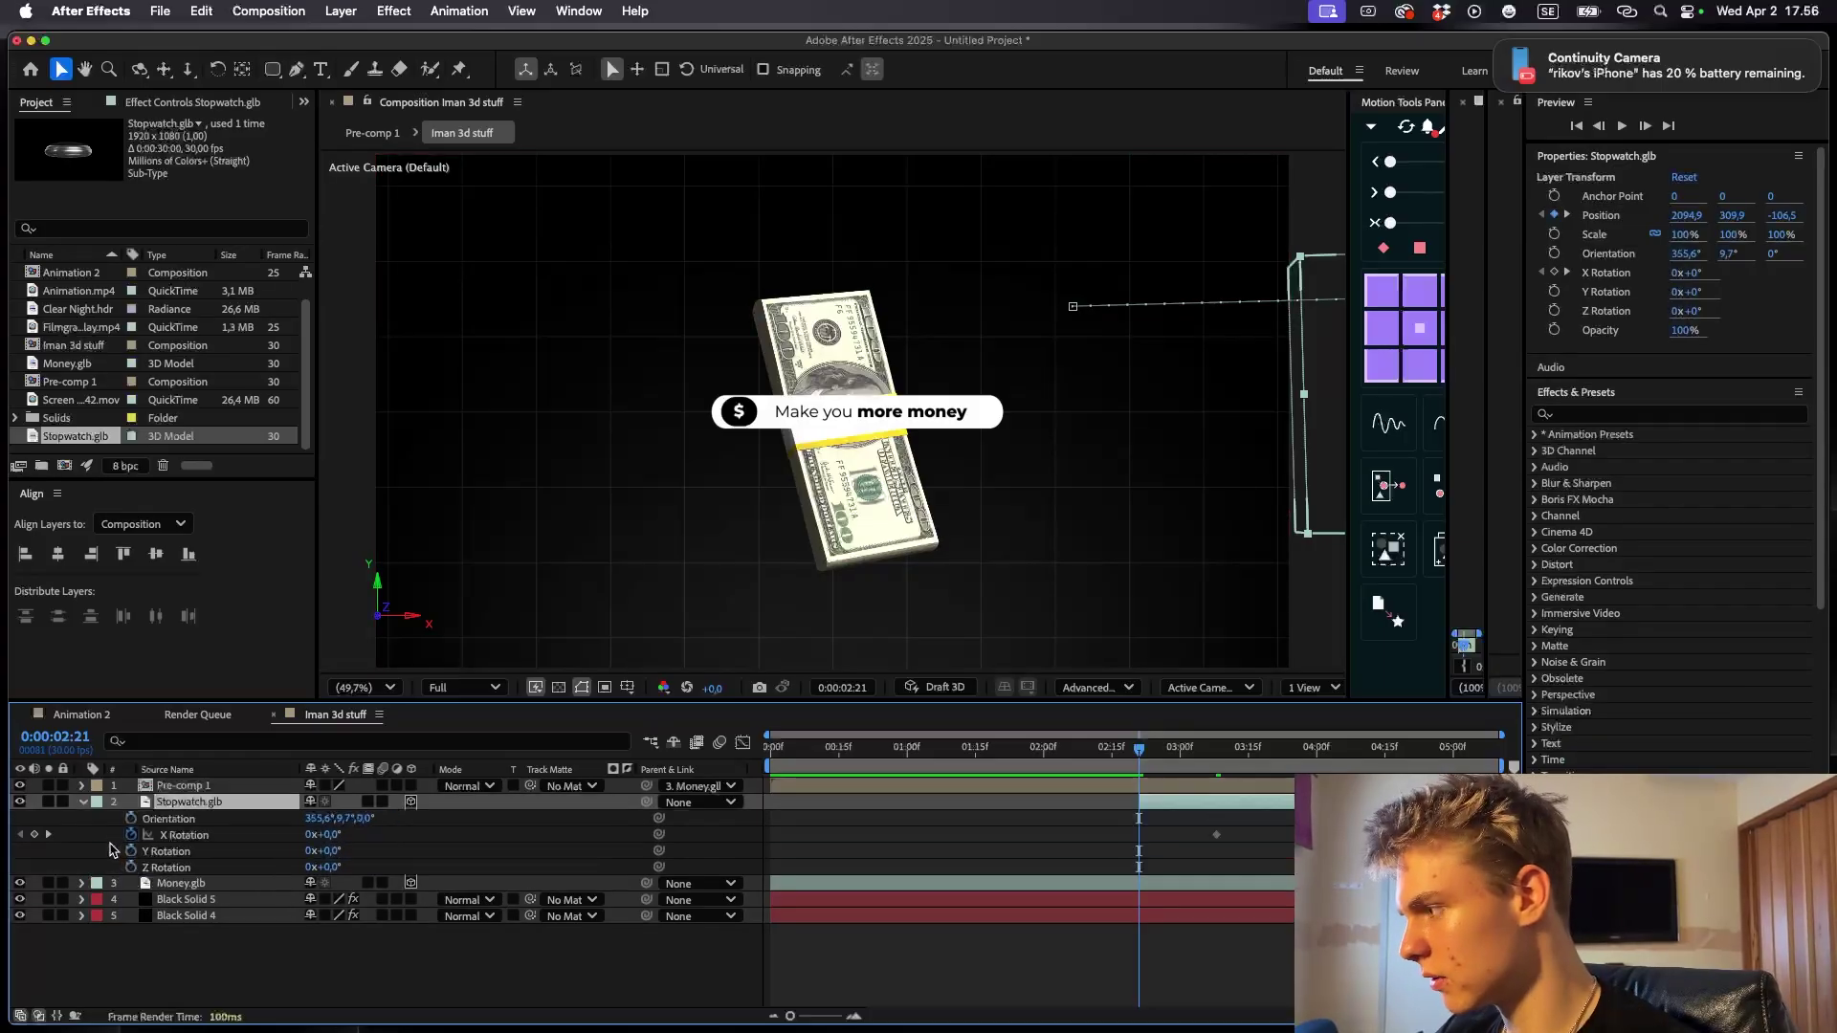
{"action": "left_click", "coordinate": [131, 851]}
{"action": "left_click", "coordinate": [1182, 804]}
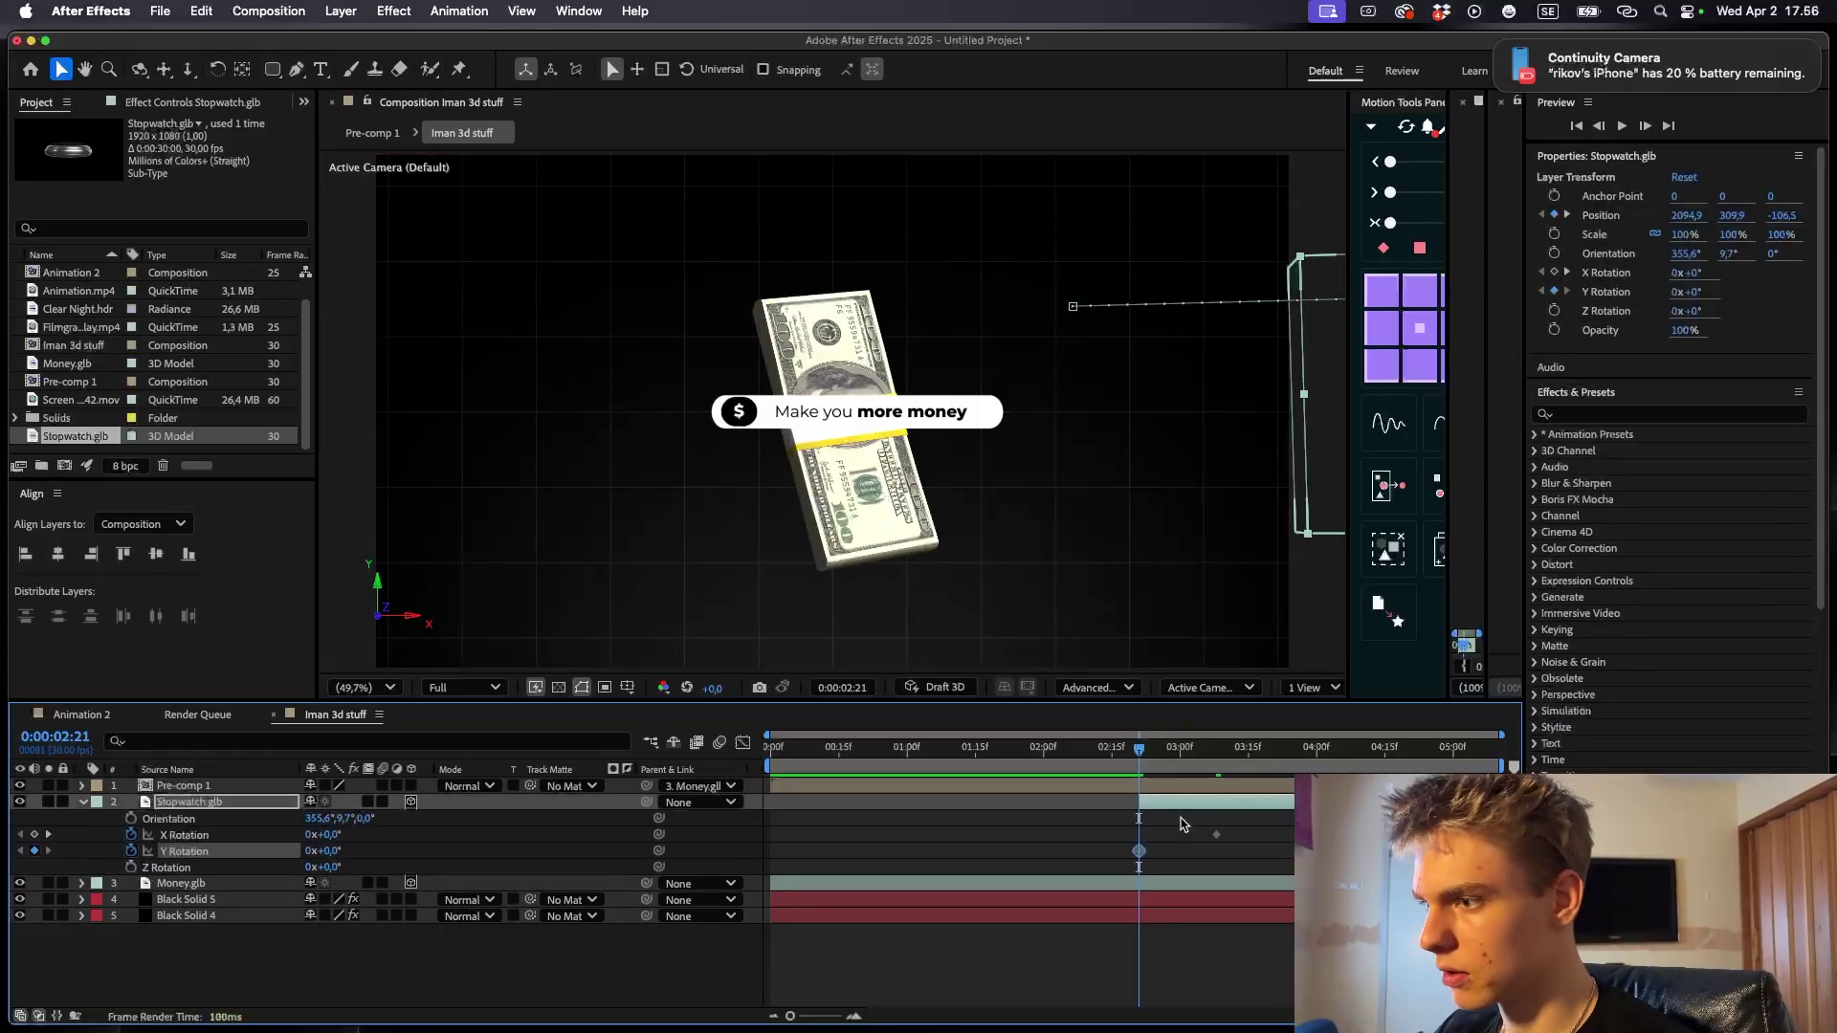
{"action": "key", "text": "u"}
{"action": "left_click_drag", "start_coordinate": [1143, 850], "coordinate": [1228, 850]}
{"action": "left_click_drag", "start_coordinate": [323, 851], "coordinate": [96, 850]}
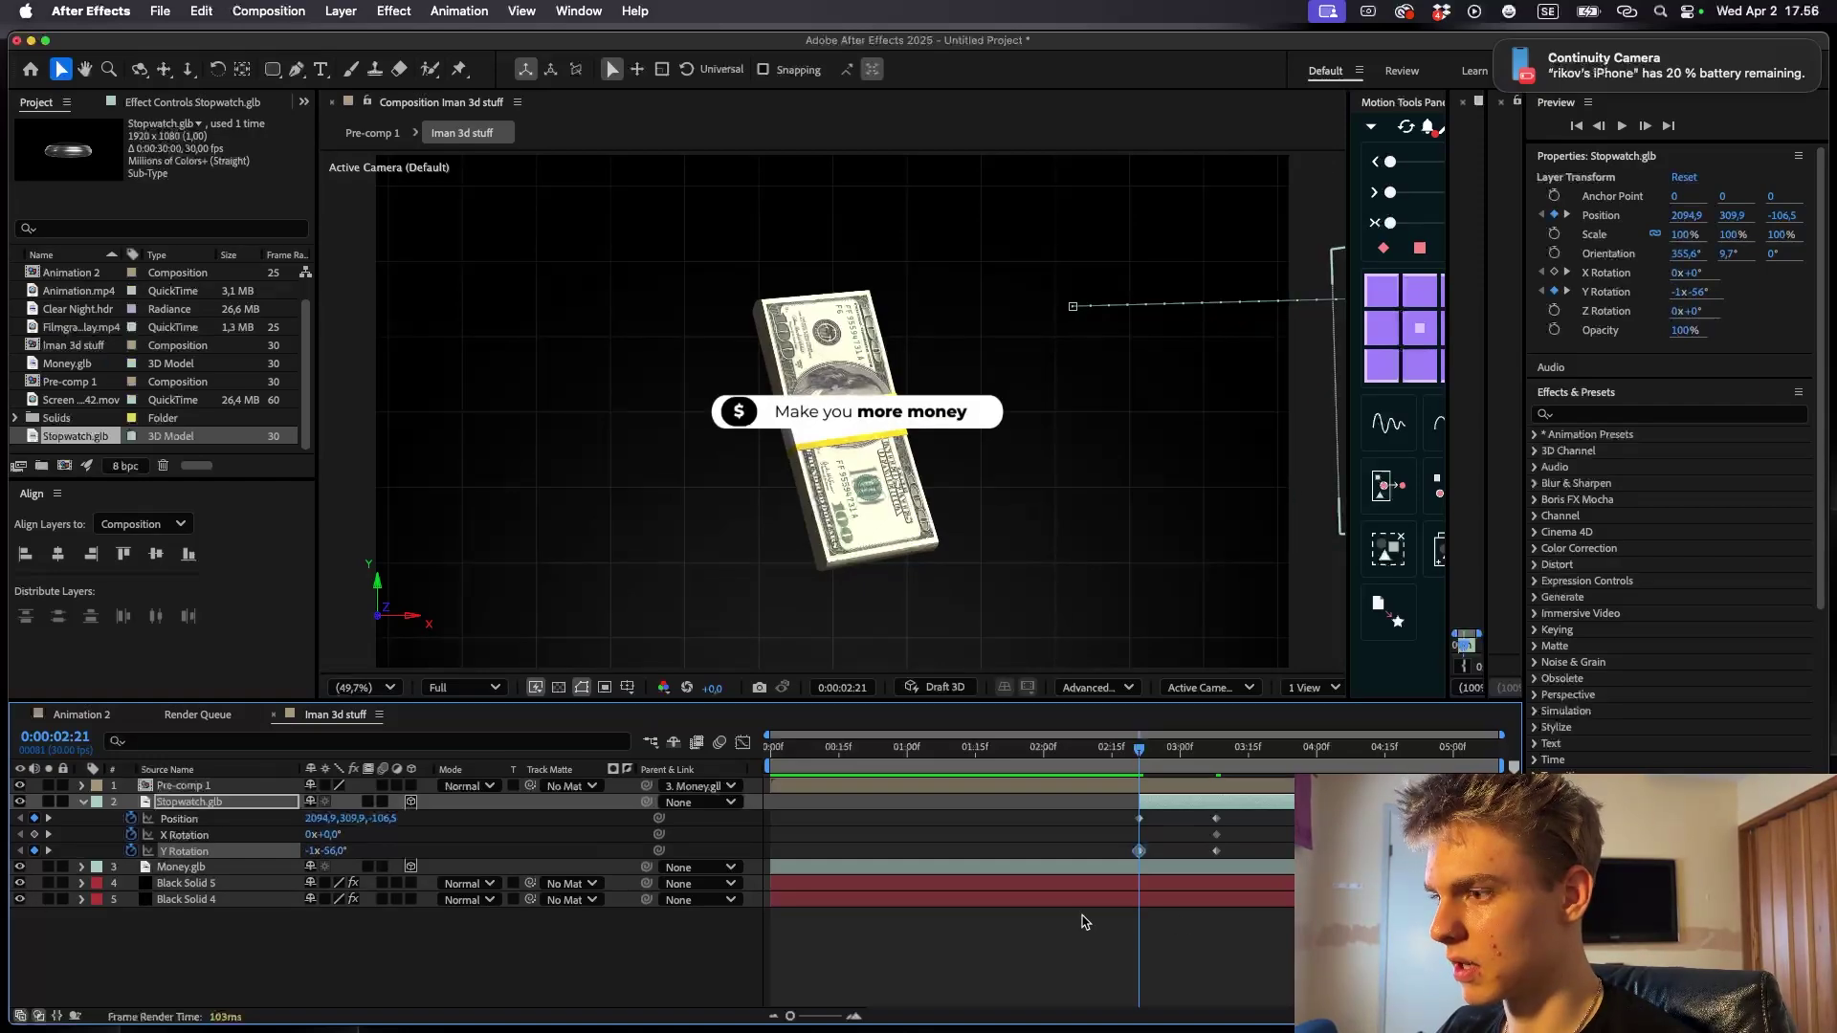
- Easy-ease the stopwatch's position and rotation keyframes, shape the speed curve to peak midway, and preview the entrance
{"action": "left_click_drag", "start_coordinate": [1227, 866], "coordinate": [1062, 815]}
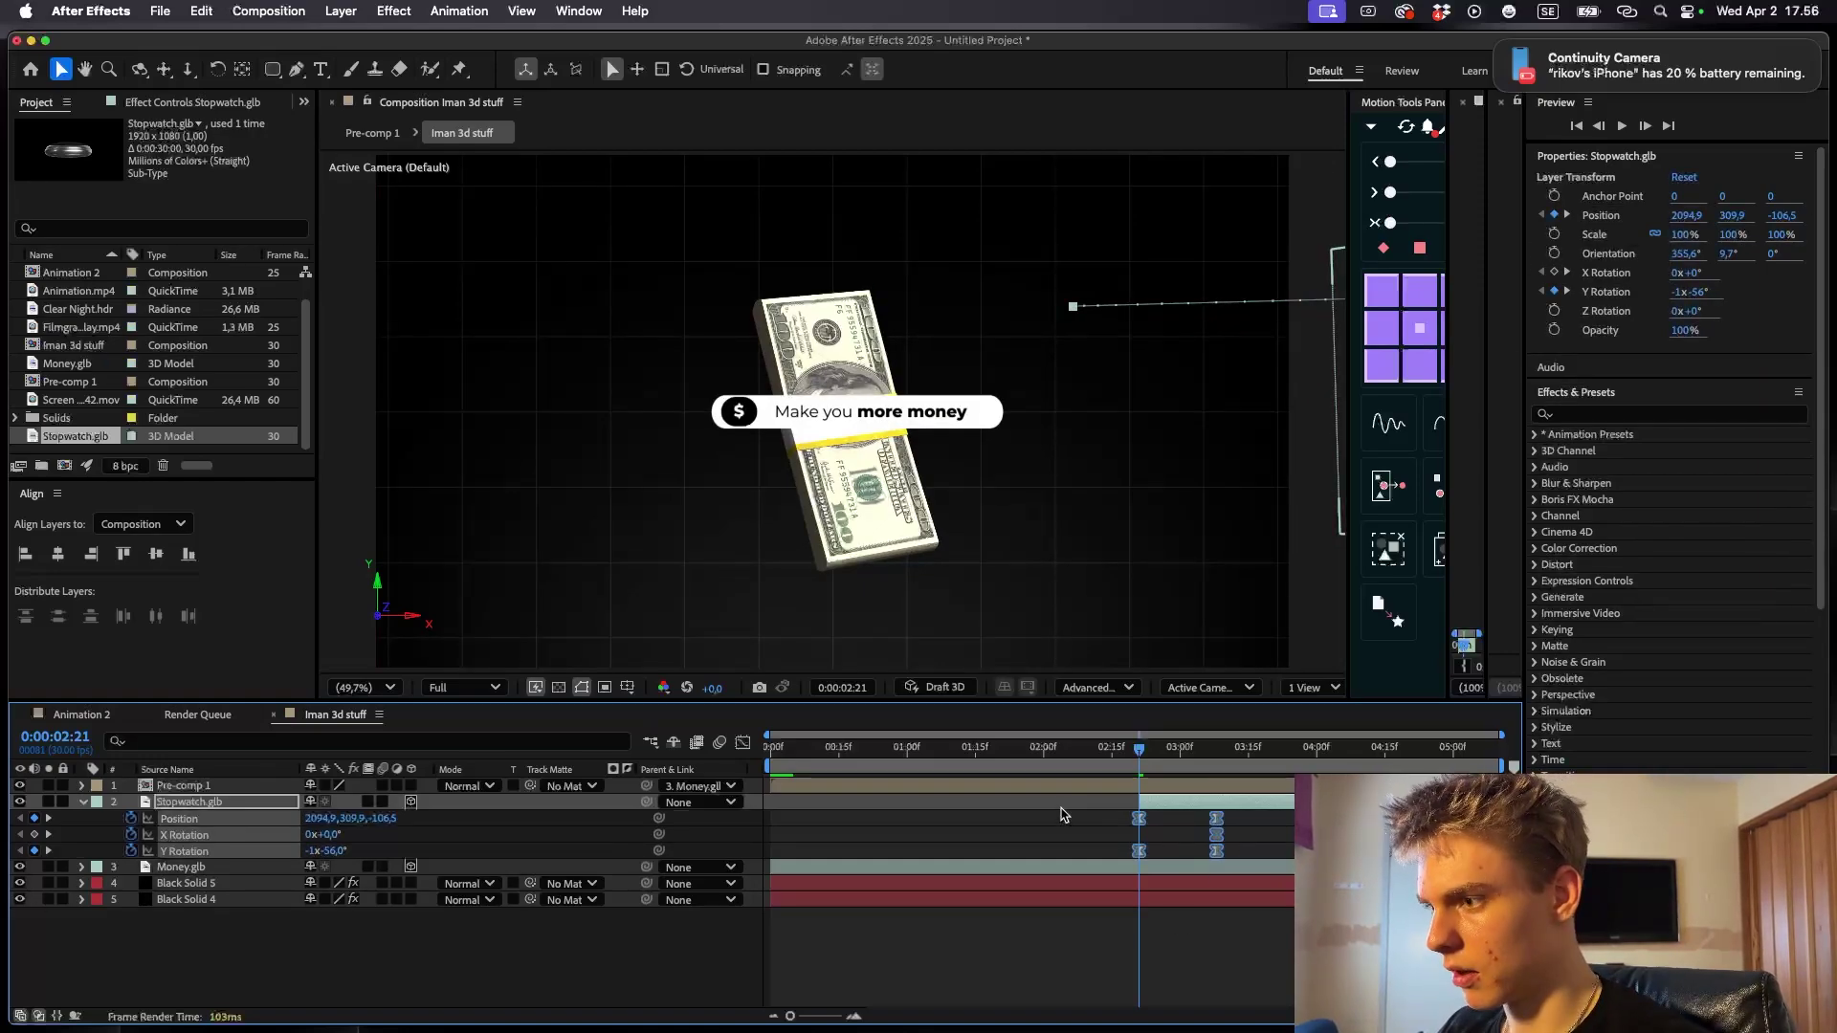
{"action": "left_click", "coordinate": [742, 743]}
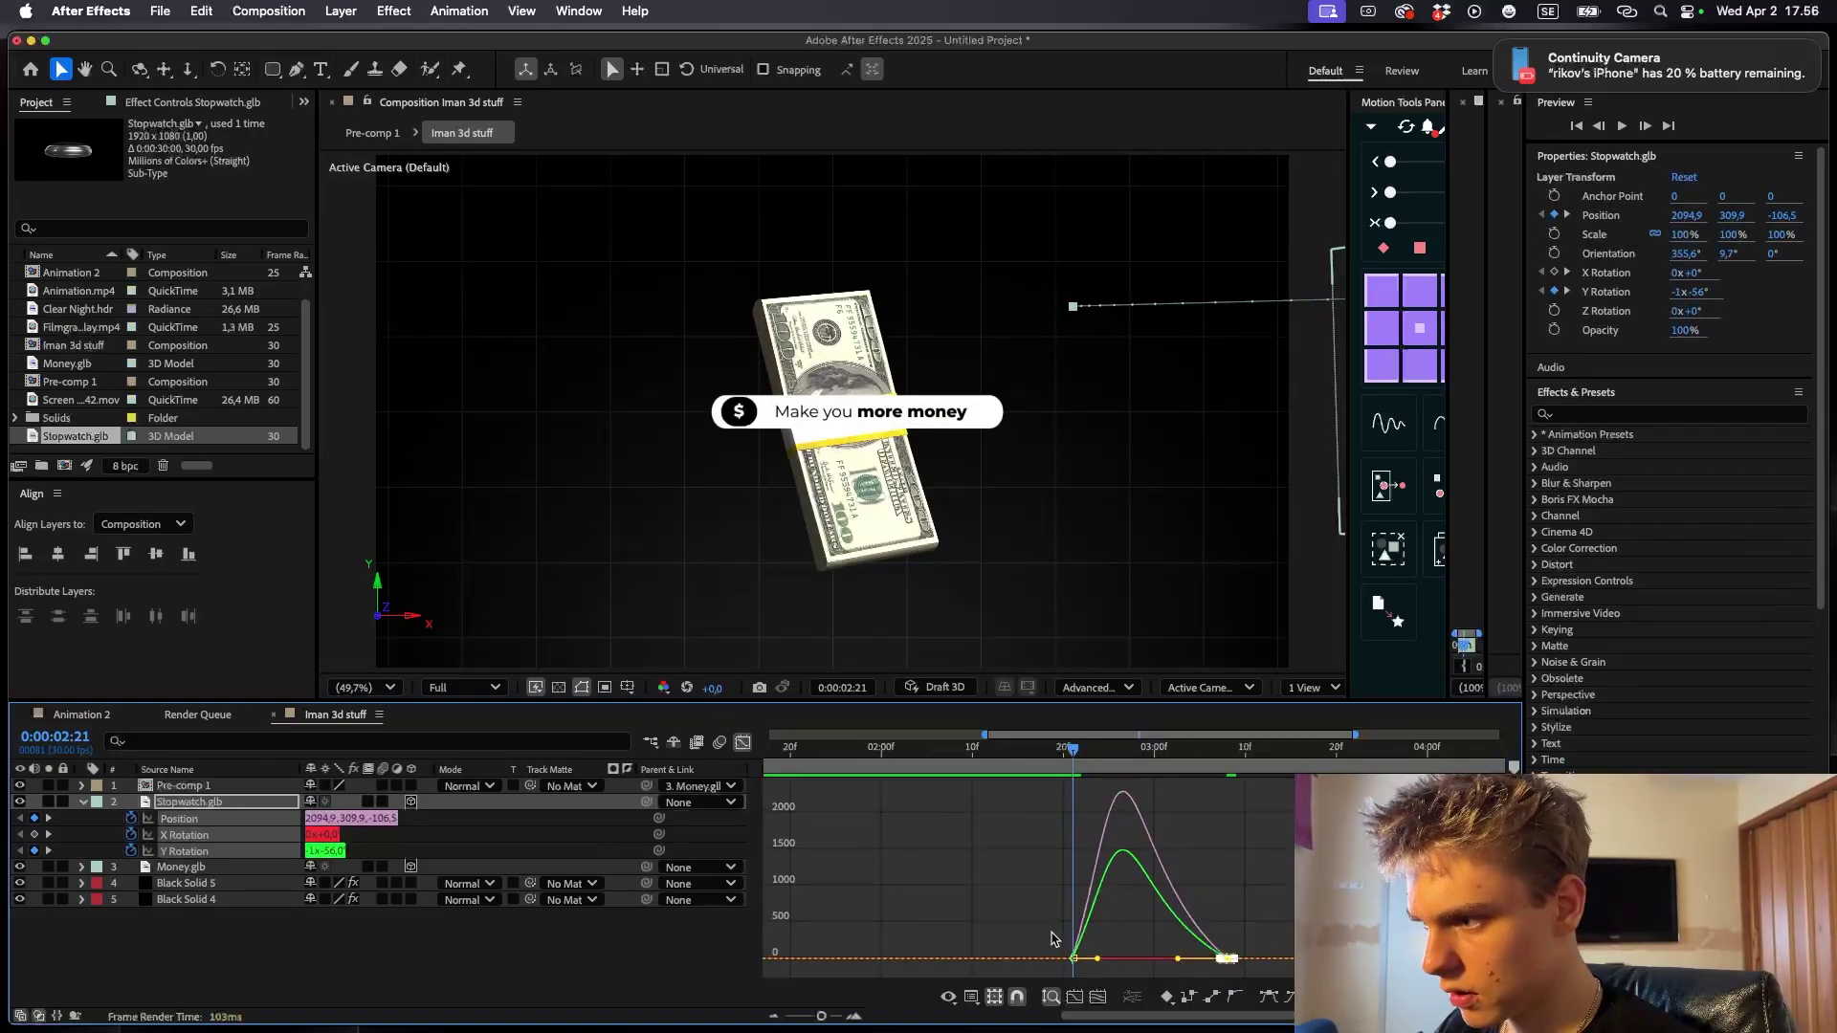
{"action": "left_click_drag", "start_coordinate": [1105, 959], "coordinate": [1183, 957]}
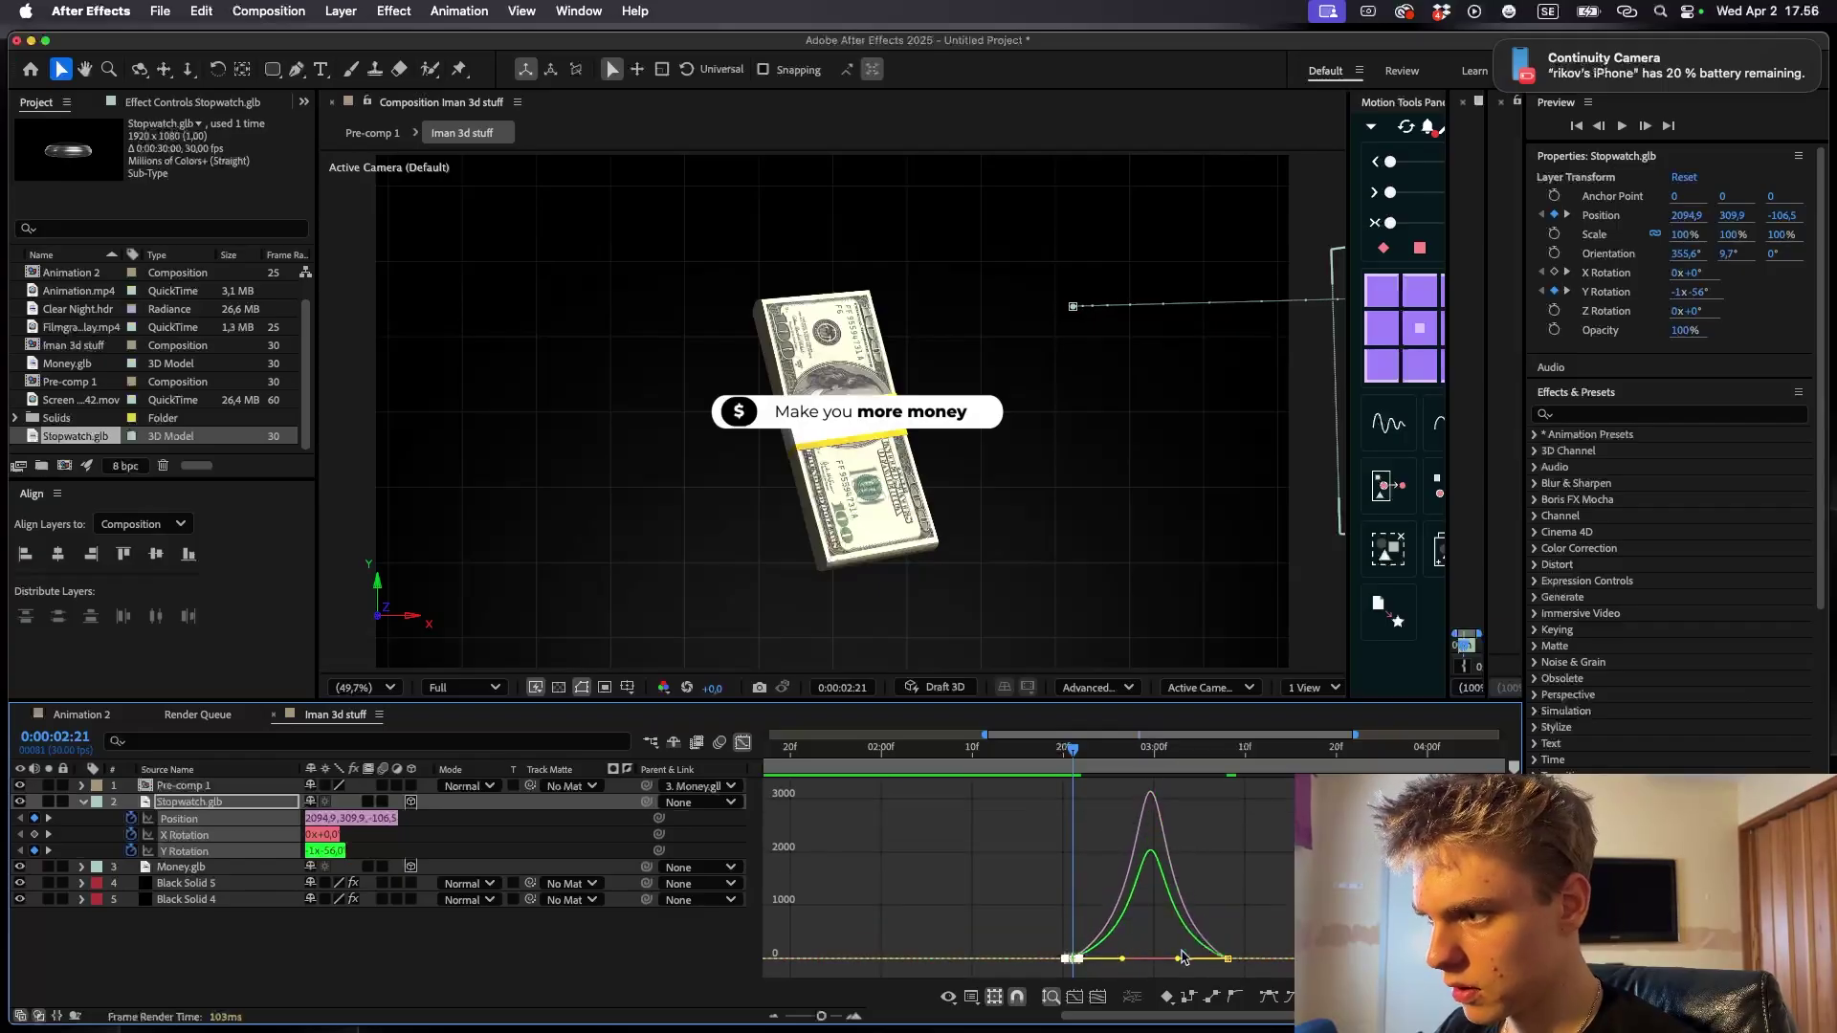
{"action": "left_click", "coordinate": [739, 743]}
{"action": "key", "text": "space"}
{"action": "key", "text": "minus"}
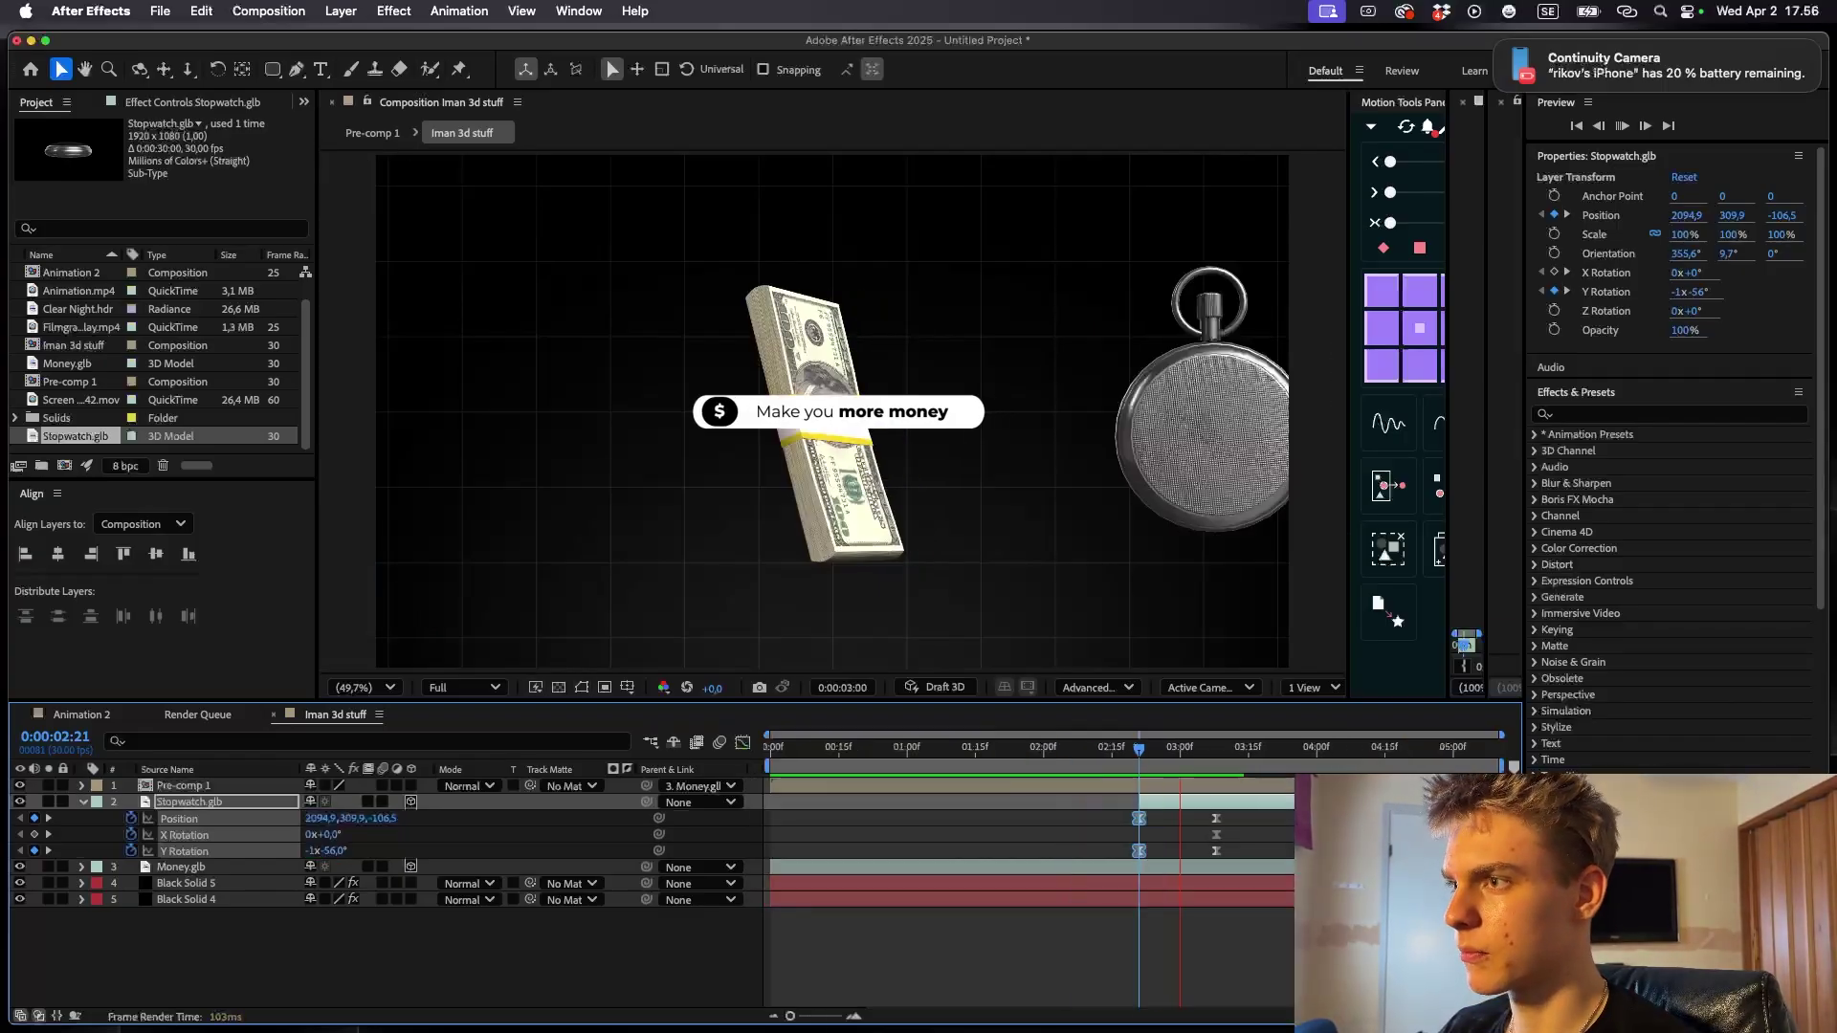
{"action": "key", "text": "space"}
- Move the stopwatch's ending keyframes later, shift its layer to start at about 0:00:02:13, and preview the timing
{"action": "left_click_drag", "start_coordinate": [1243, 848], "coordinate": [1312, 821]}
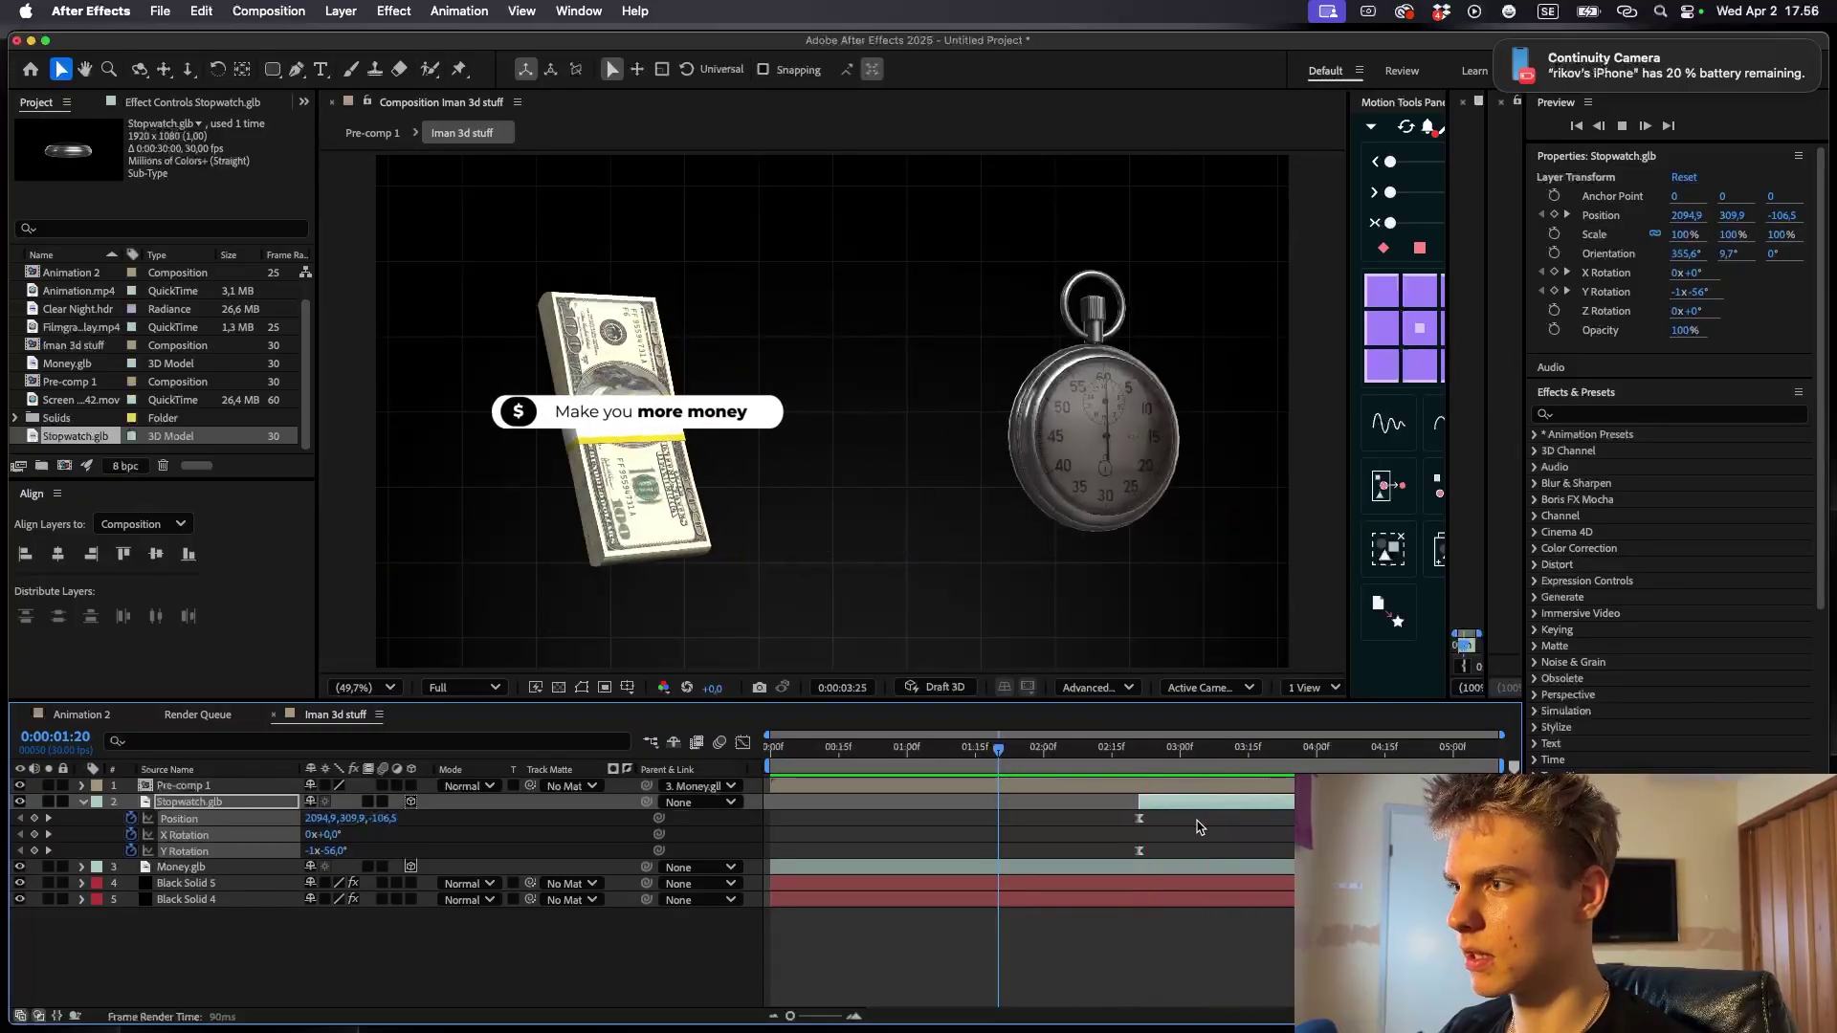
{"action": "left_click_drag", "start_coordinate": [1203, 802], "coordinate": [1167, 802]}
{"action": "left_click", "coordinate": [1036, 750]}
{"action": "key", "text": "space"}
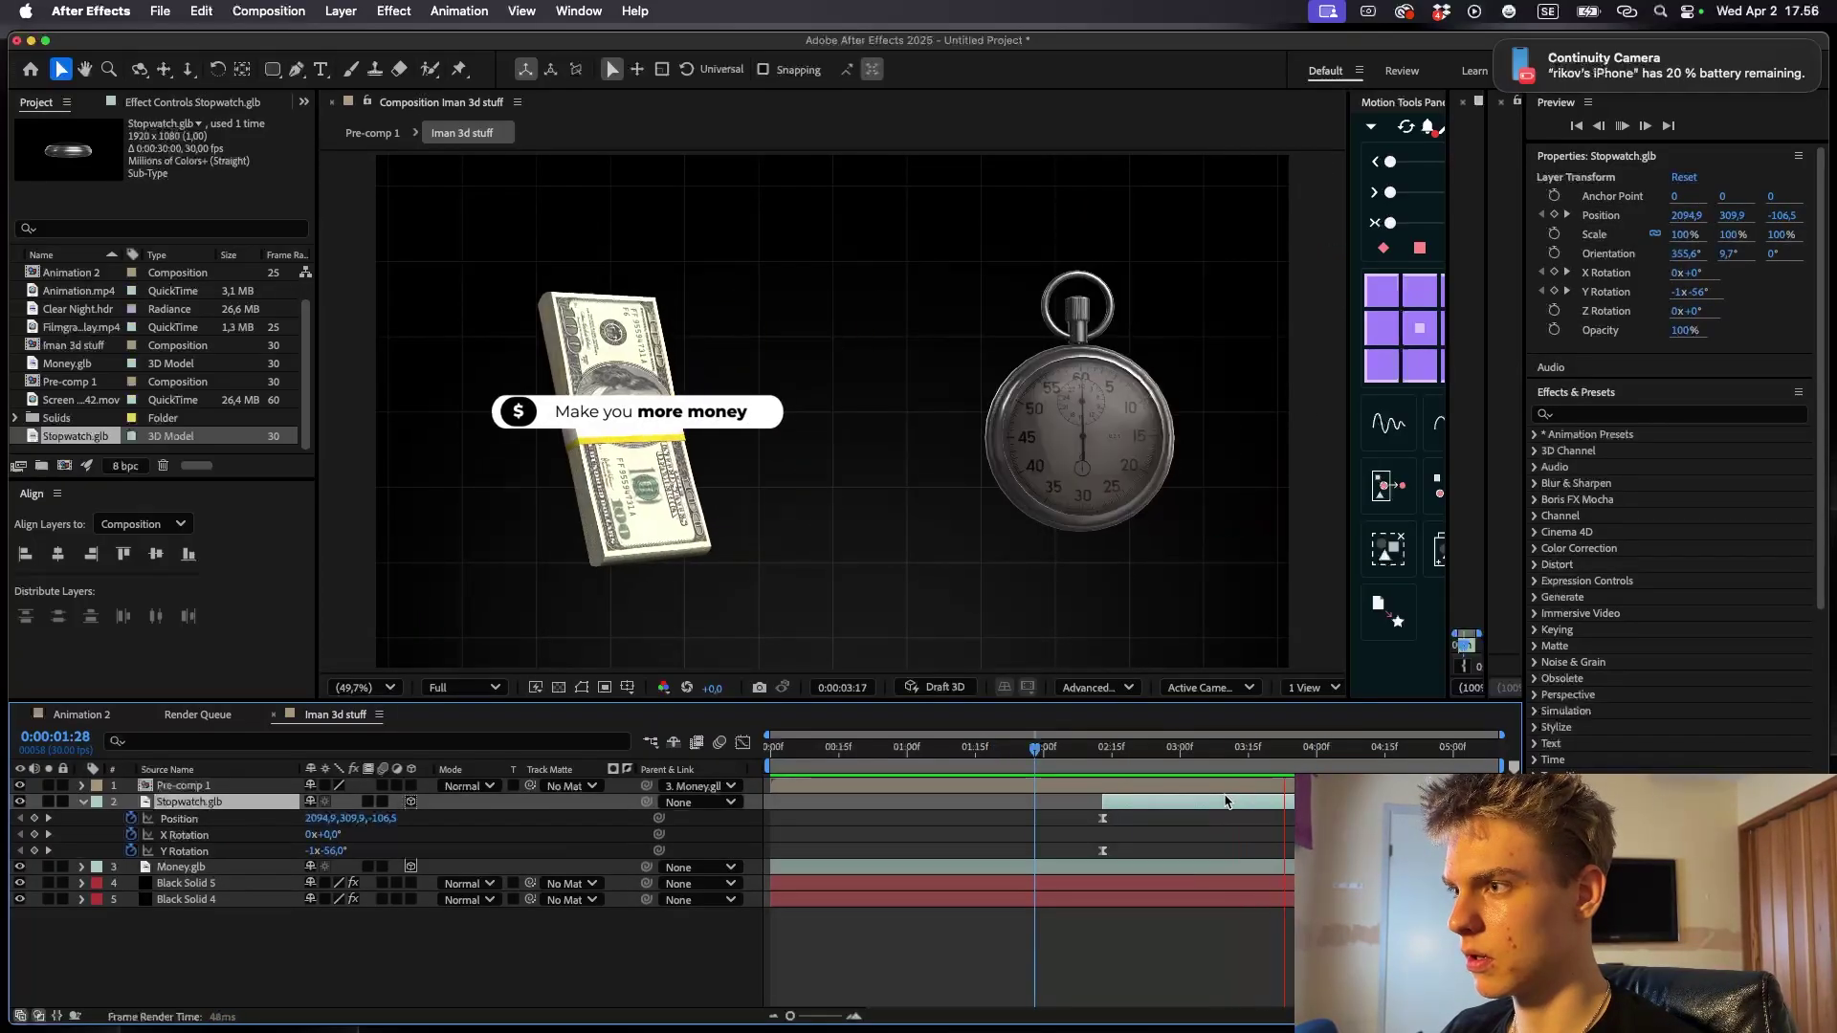
- Play back the composition from about 0:00:01:24 to check the money sliding aside and the stopwatch's entrance
{"action": "key", "text": "space"}
{"action": "left_click", "coordinate": [62, 715]}
{"action": "left_click", "coordinate": [837, 750]}
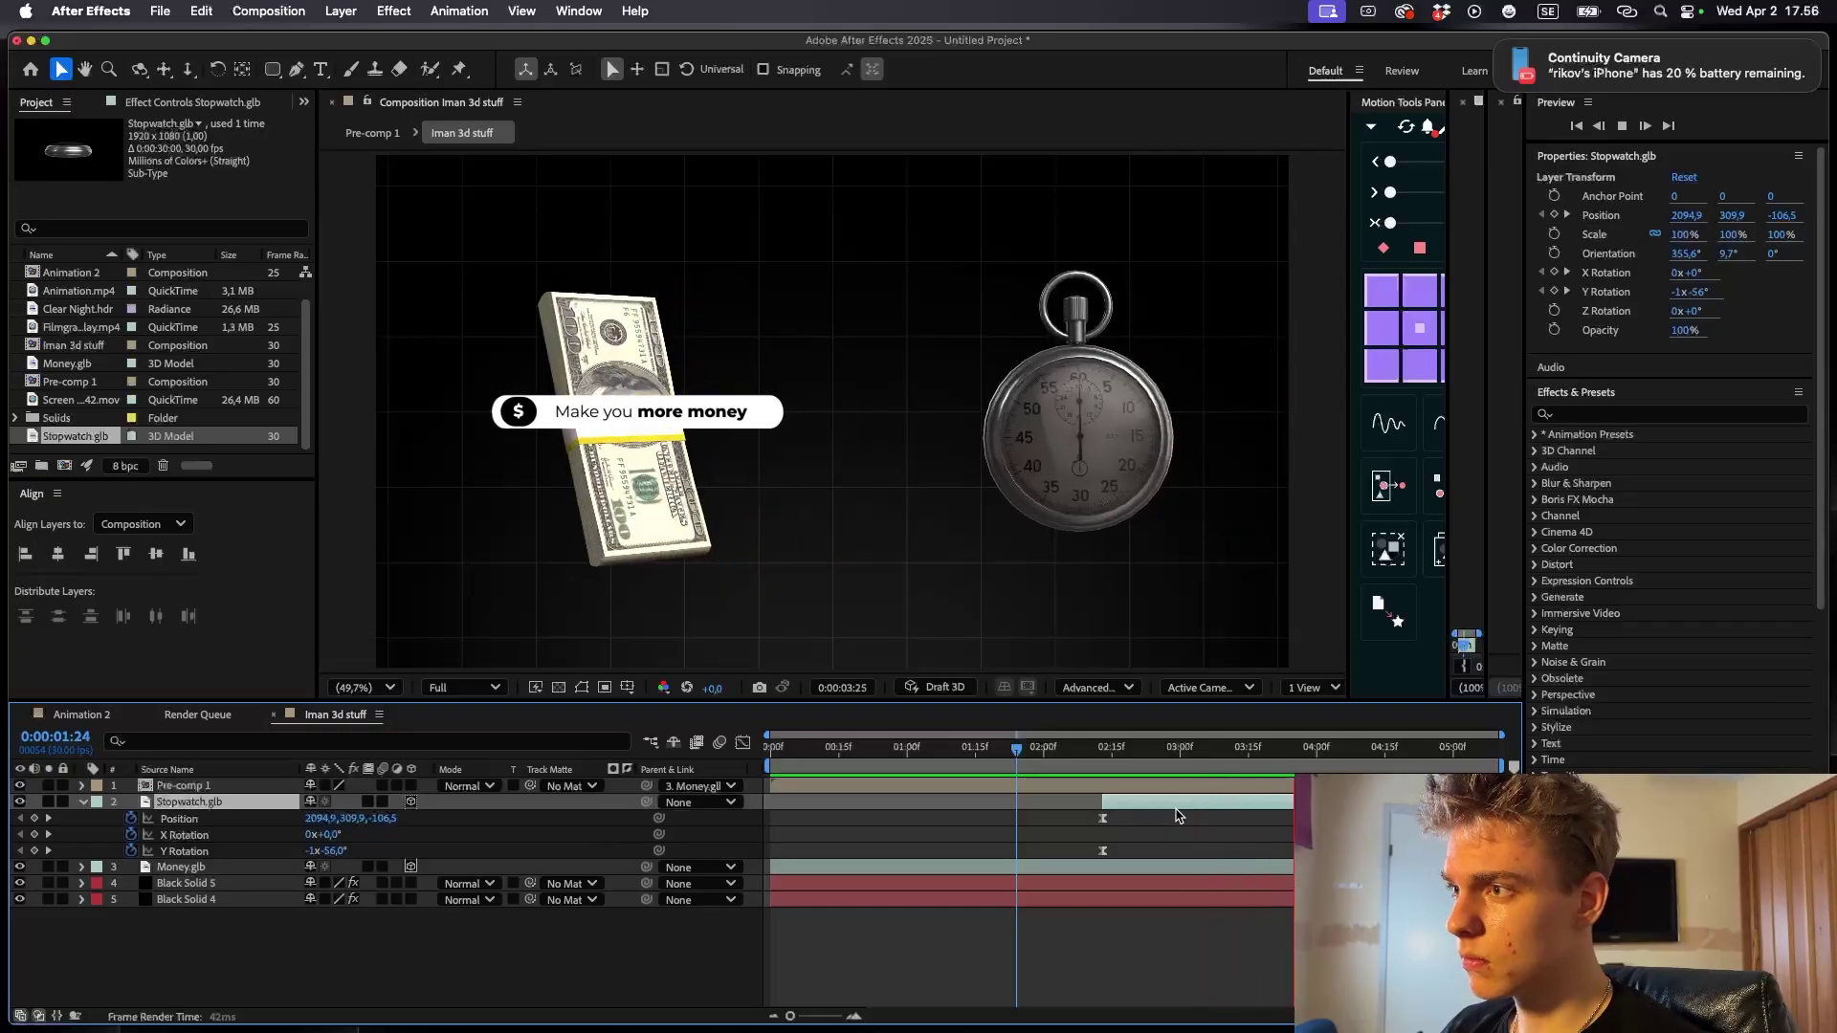
{"action": "key", "text": "space"}
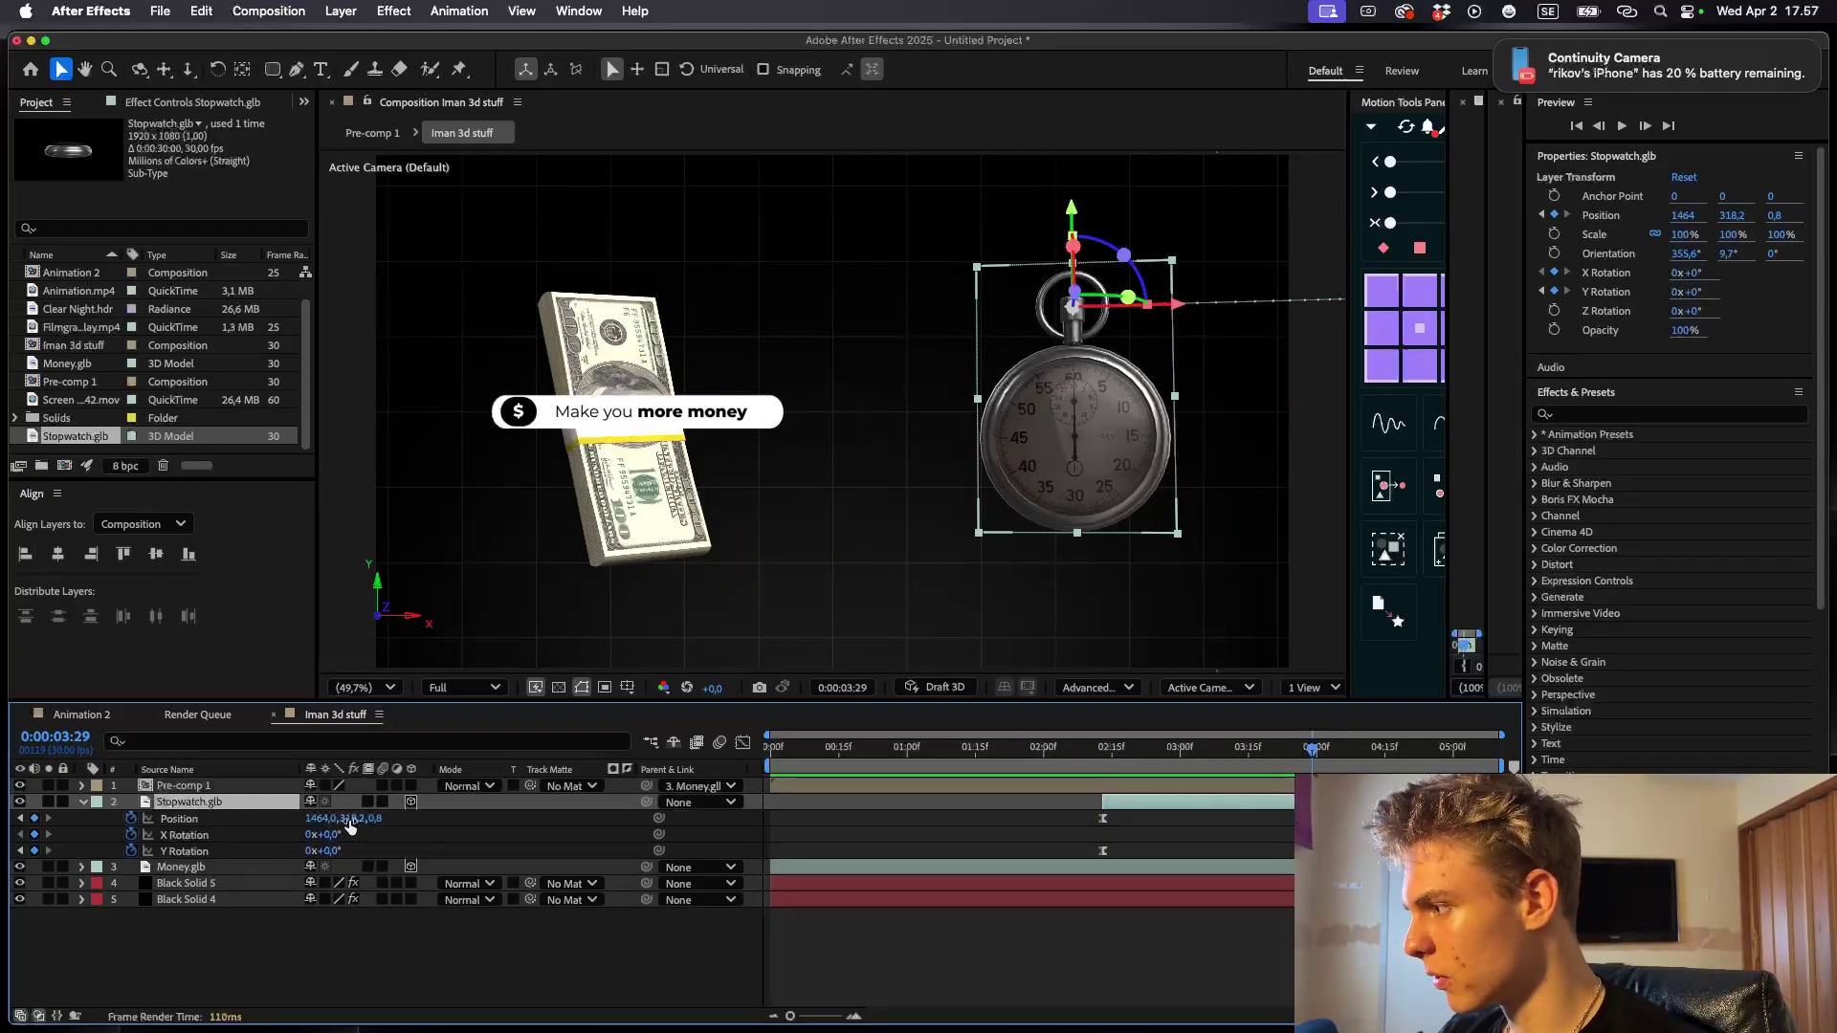
- Copy all five label layers from Pre-comp 1 into the Iman 3d stuff composition and pre-compose them as Pre-comp 2
{"action": "double_click", "coordinate": [1095, 789]}
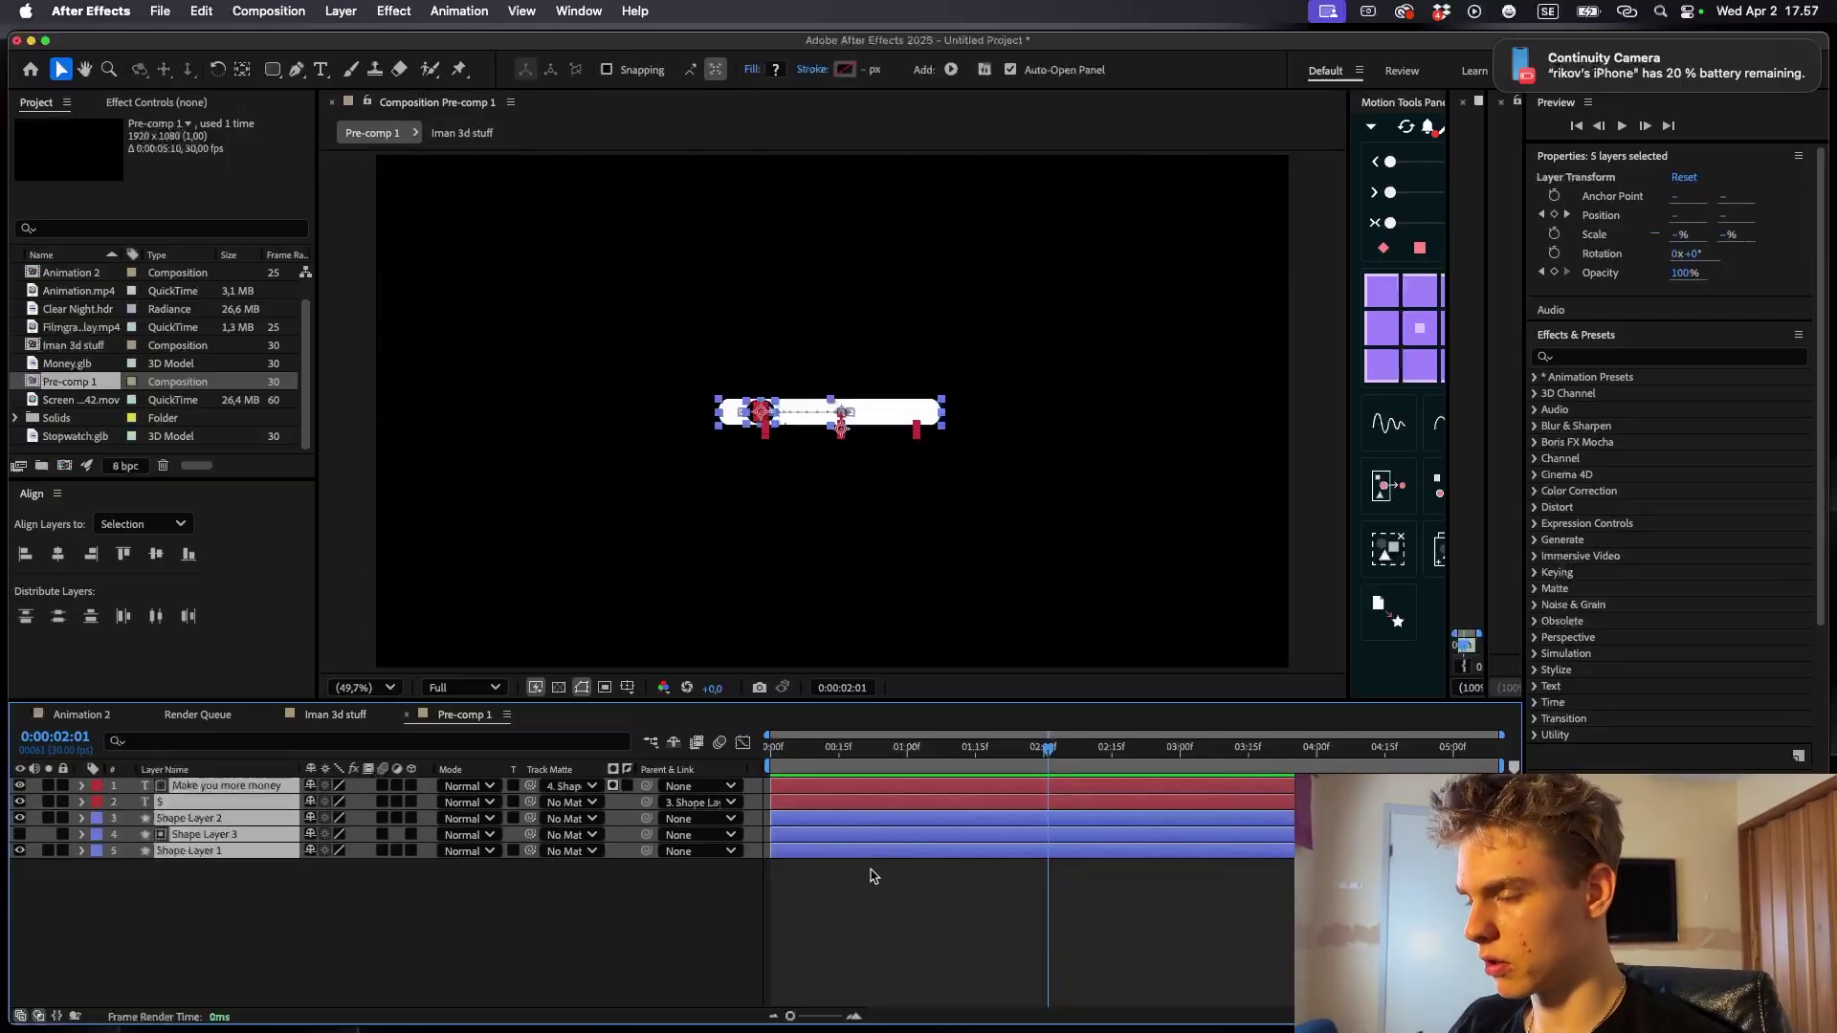
{"action": "left_click", "coordinate": [335, 714]}
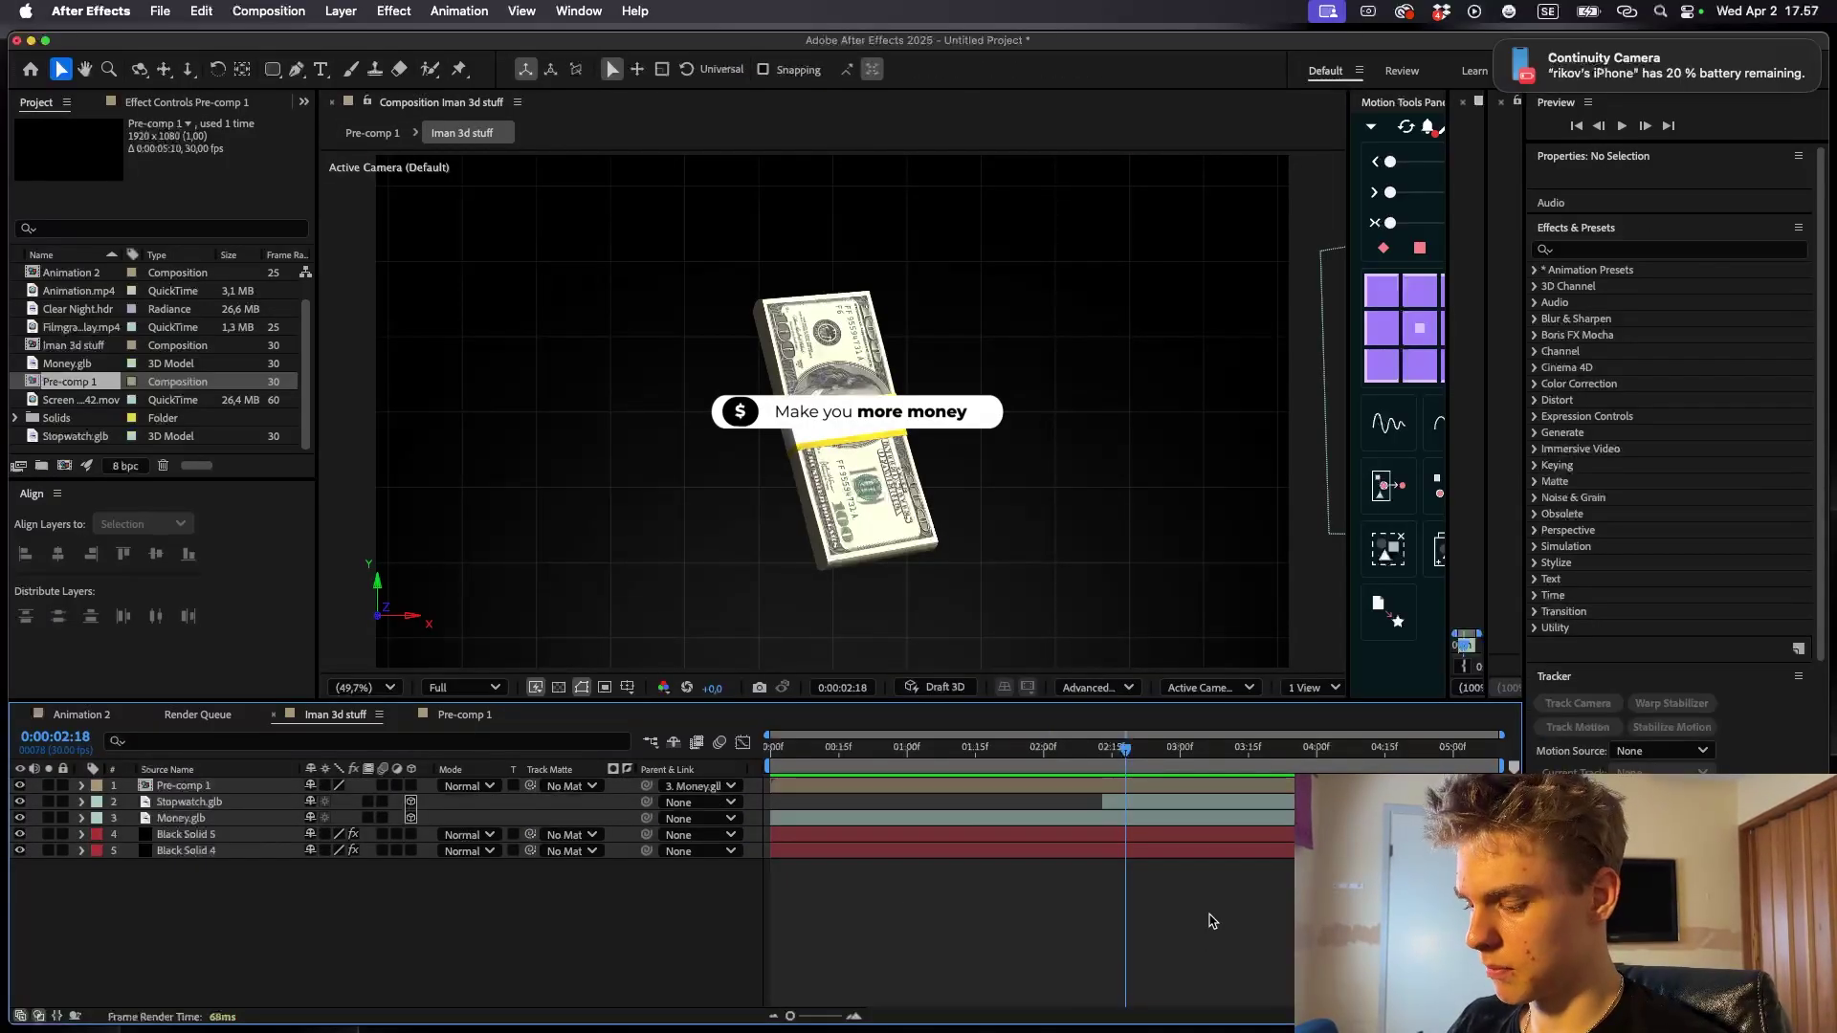
{"action": "key", "text": "super+shift+c"}
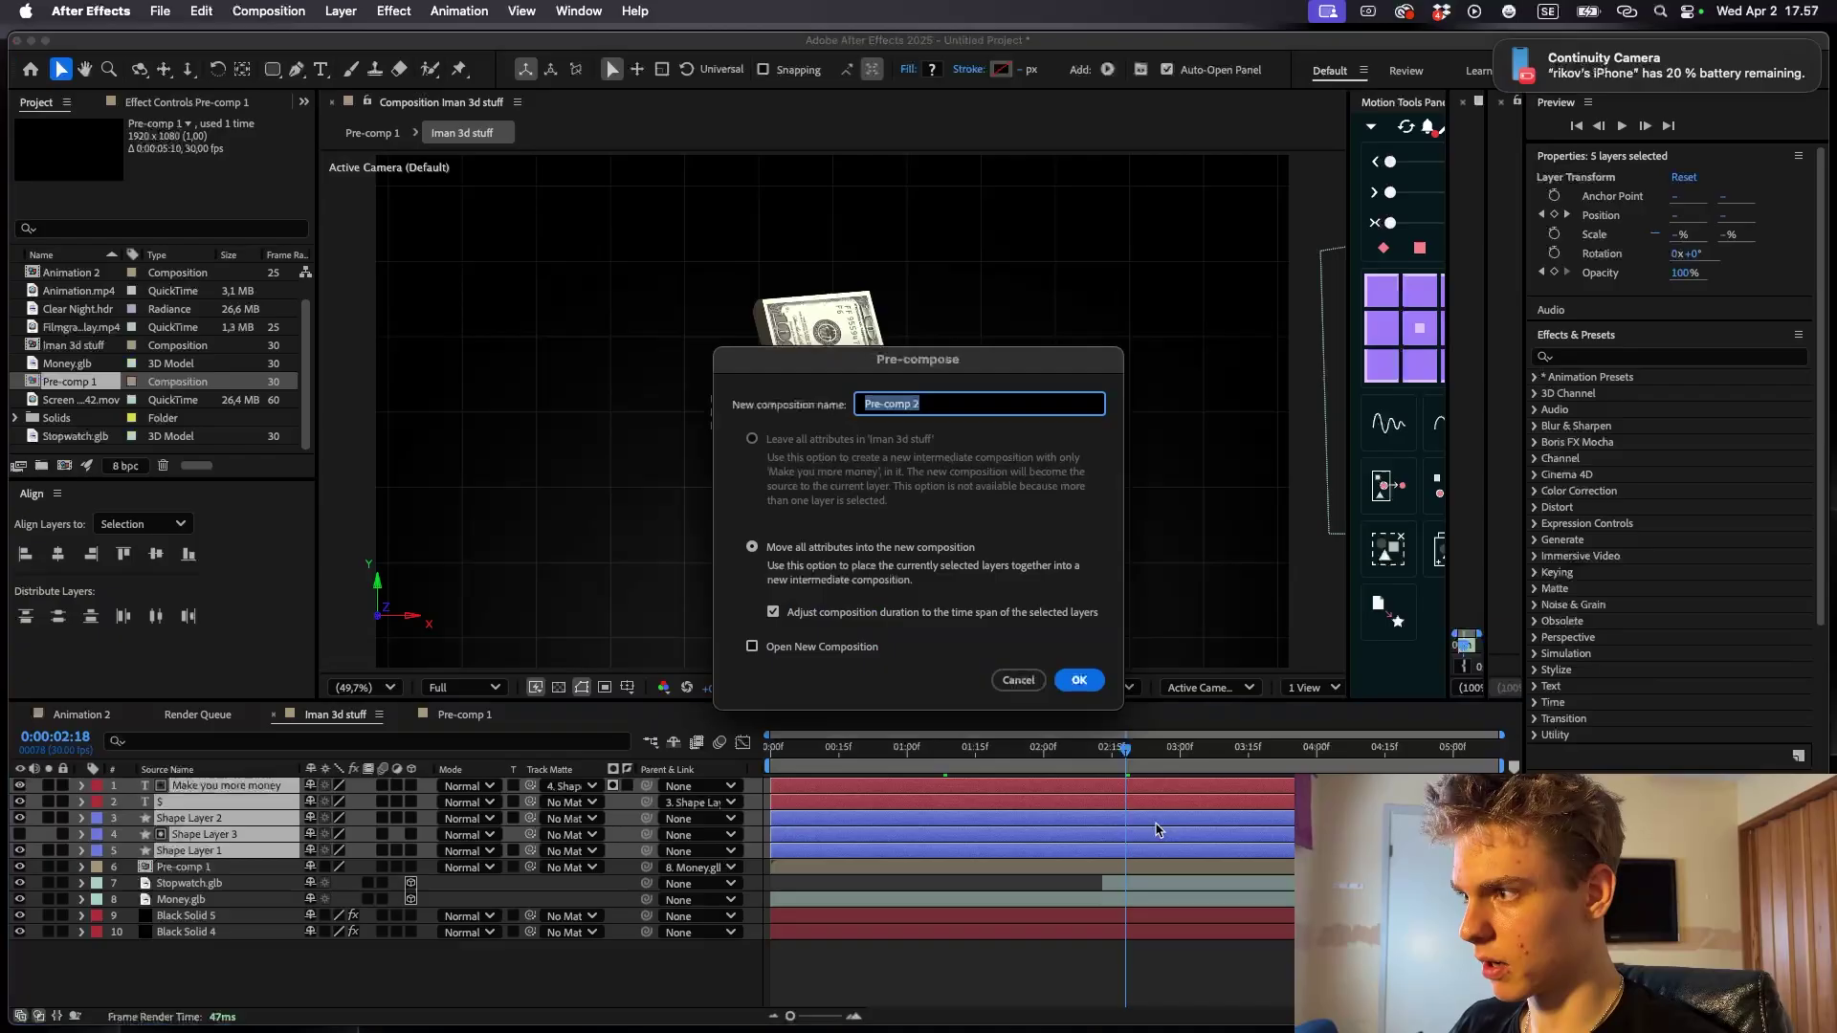
{"action": "key", "text": "Return"}
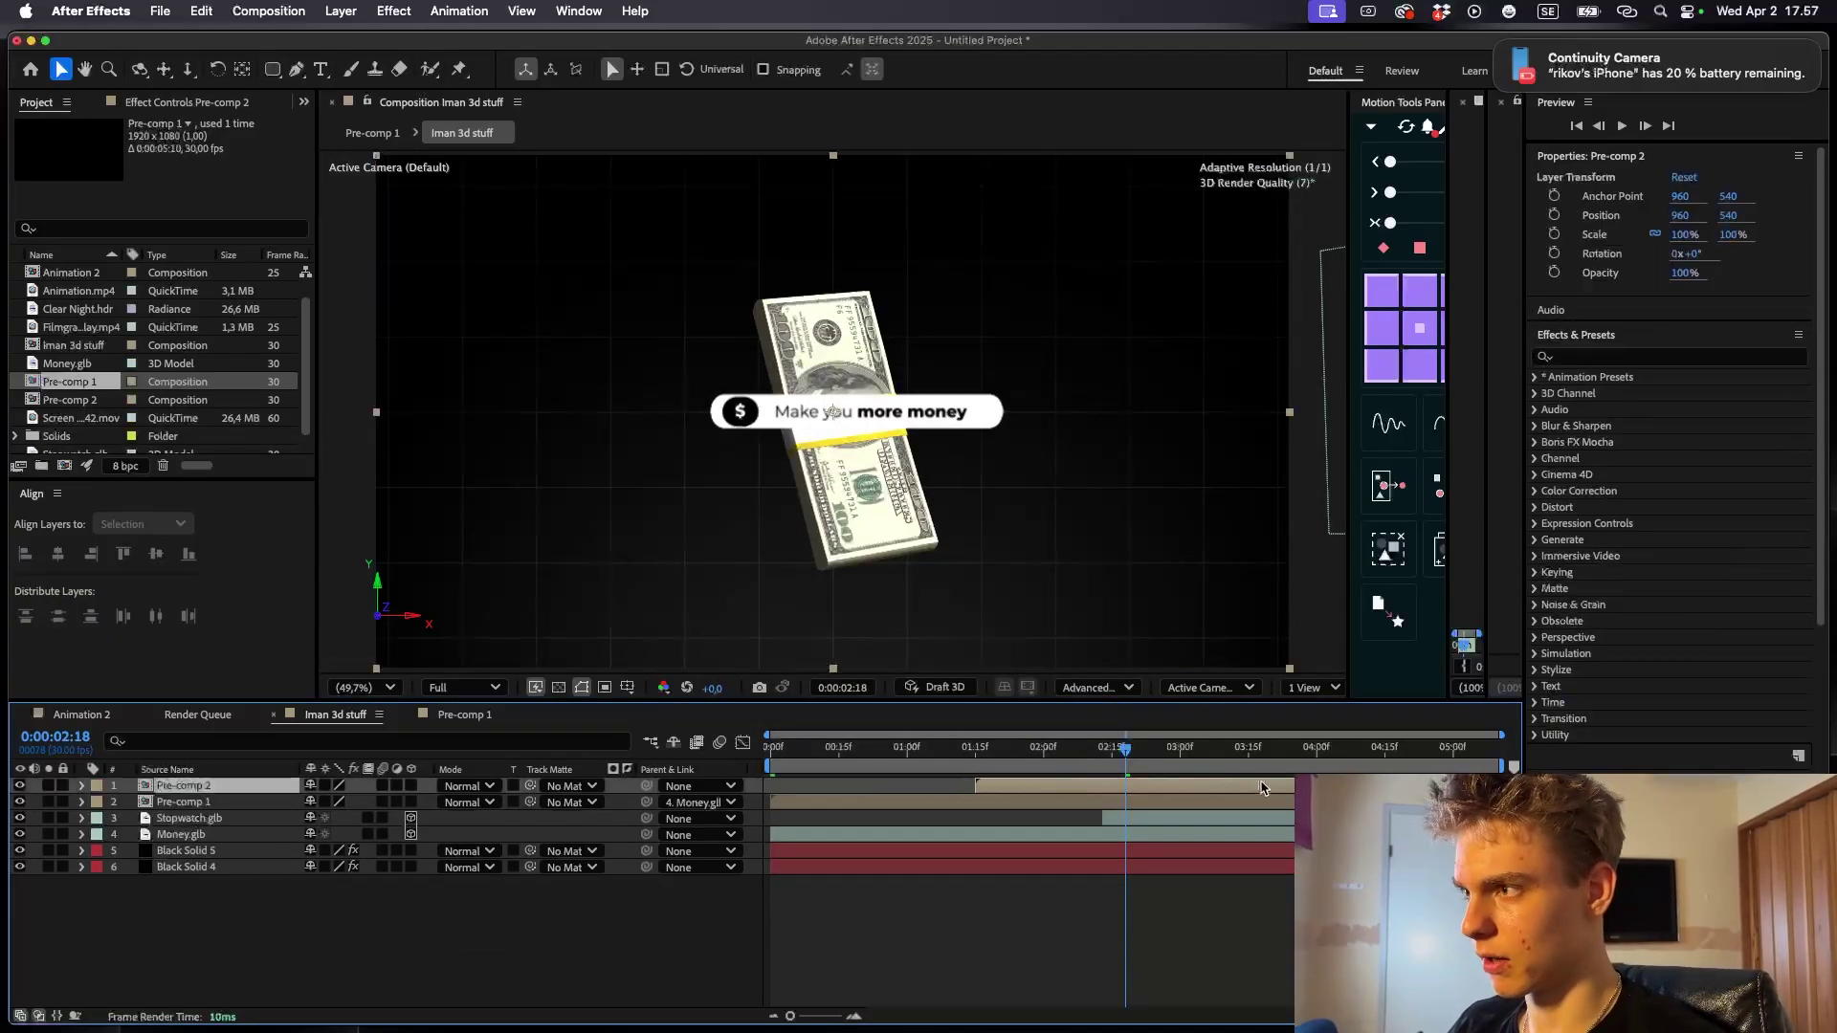
- Shift Pre-comp 2 to start at about 0:00:00:28 and move its label over to the stopwatch, at about 1549.3, 540
{"action": "left_click_drag", "start_coordinate": [1260, 790], "coordinate": [1083, 788]}
{"action": "left_click_drag", "start_coordinate": [887, 414], "coordinate": [1150, 450]}
{"action": "left_click_drag", "start_coordinate": [1145, 443], "coordinate": [1156, 436]}
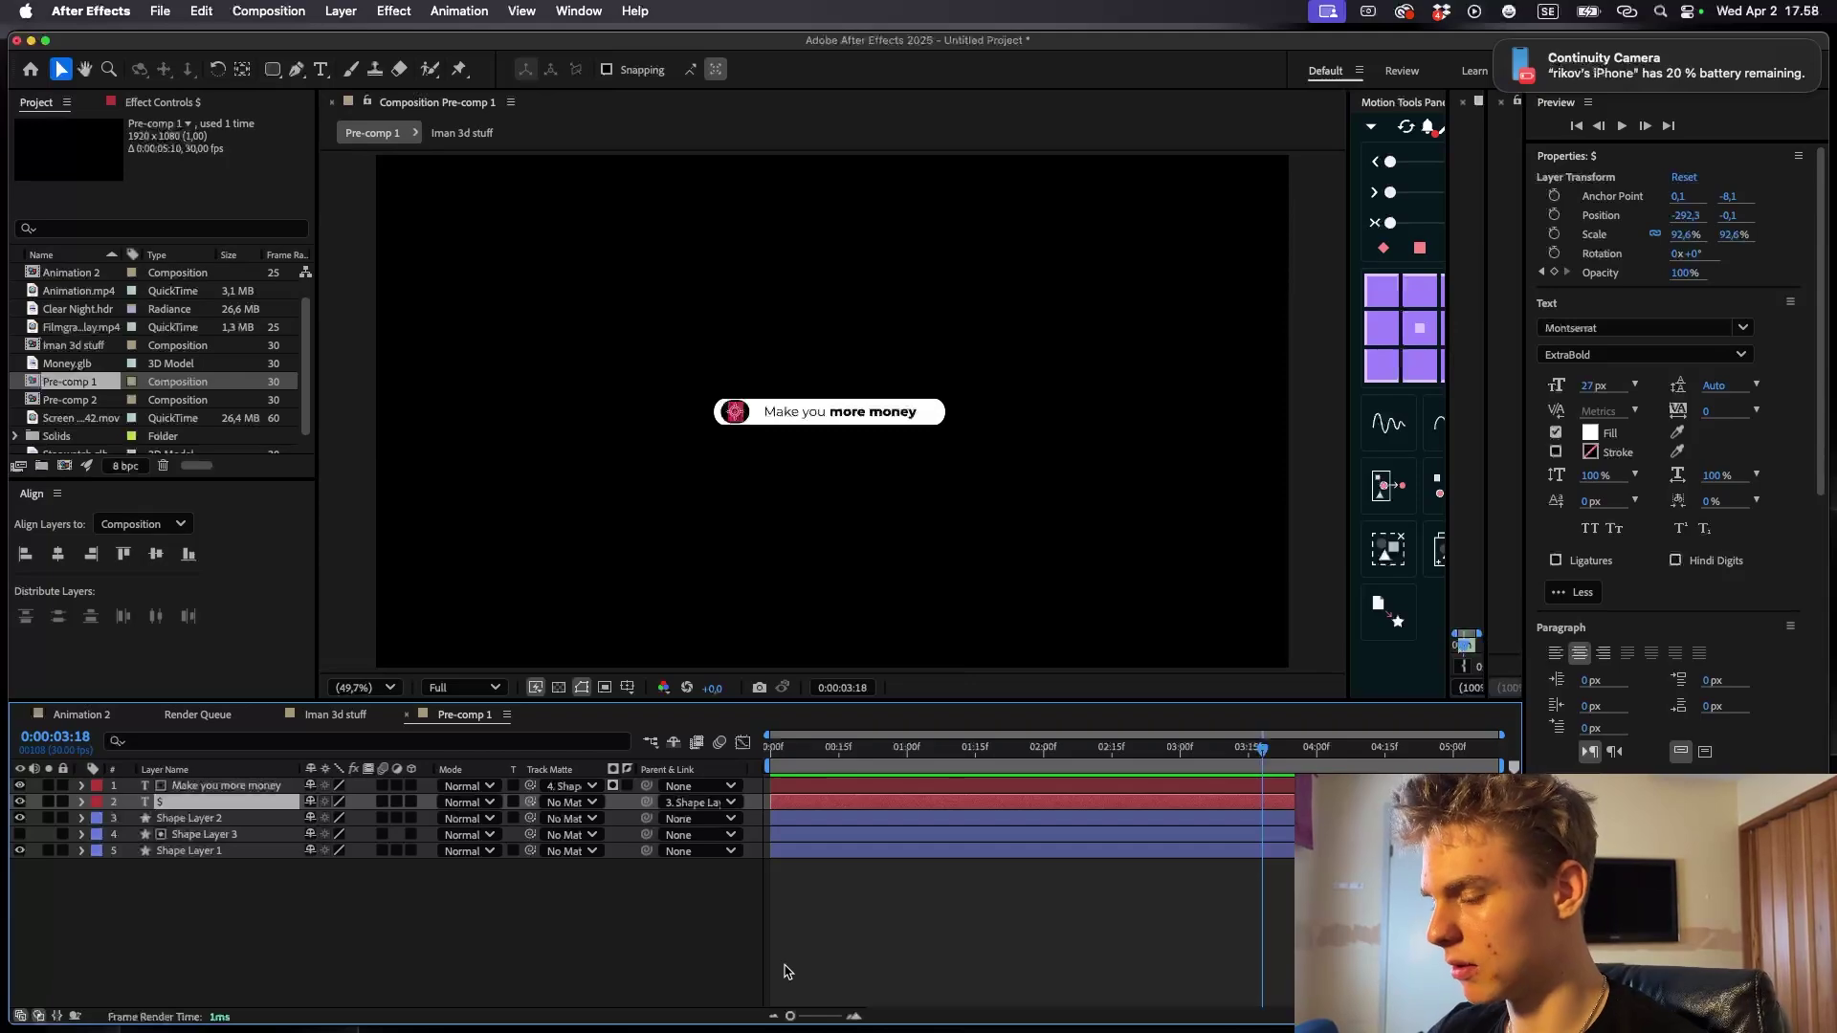
- Change the second label's text to "Save you more time" and give the words "more time" a bold font weight
{"action": "key", "text": "ctrl+t"}
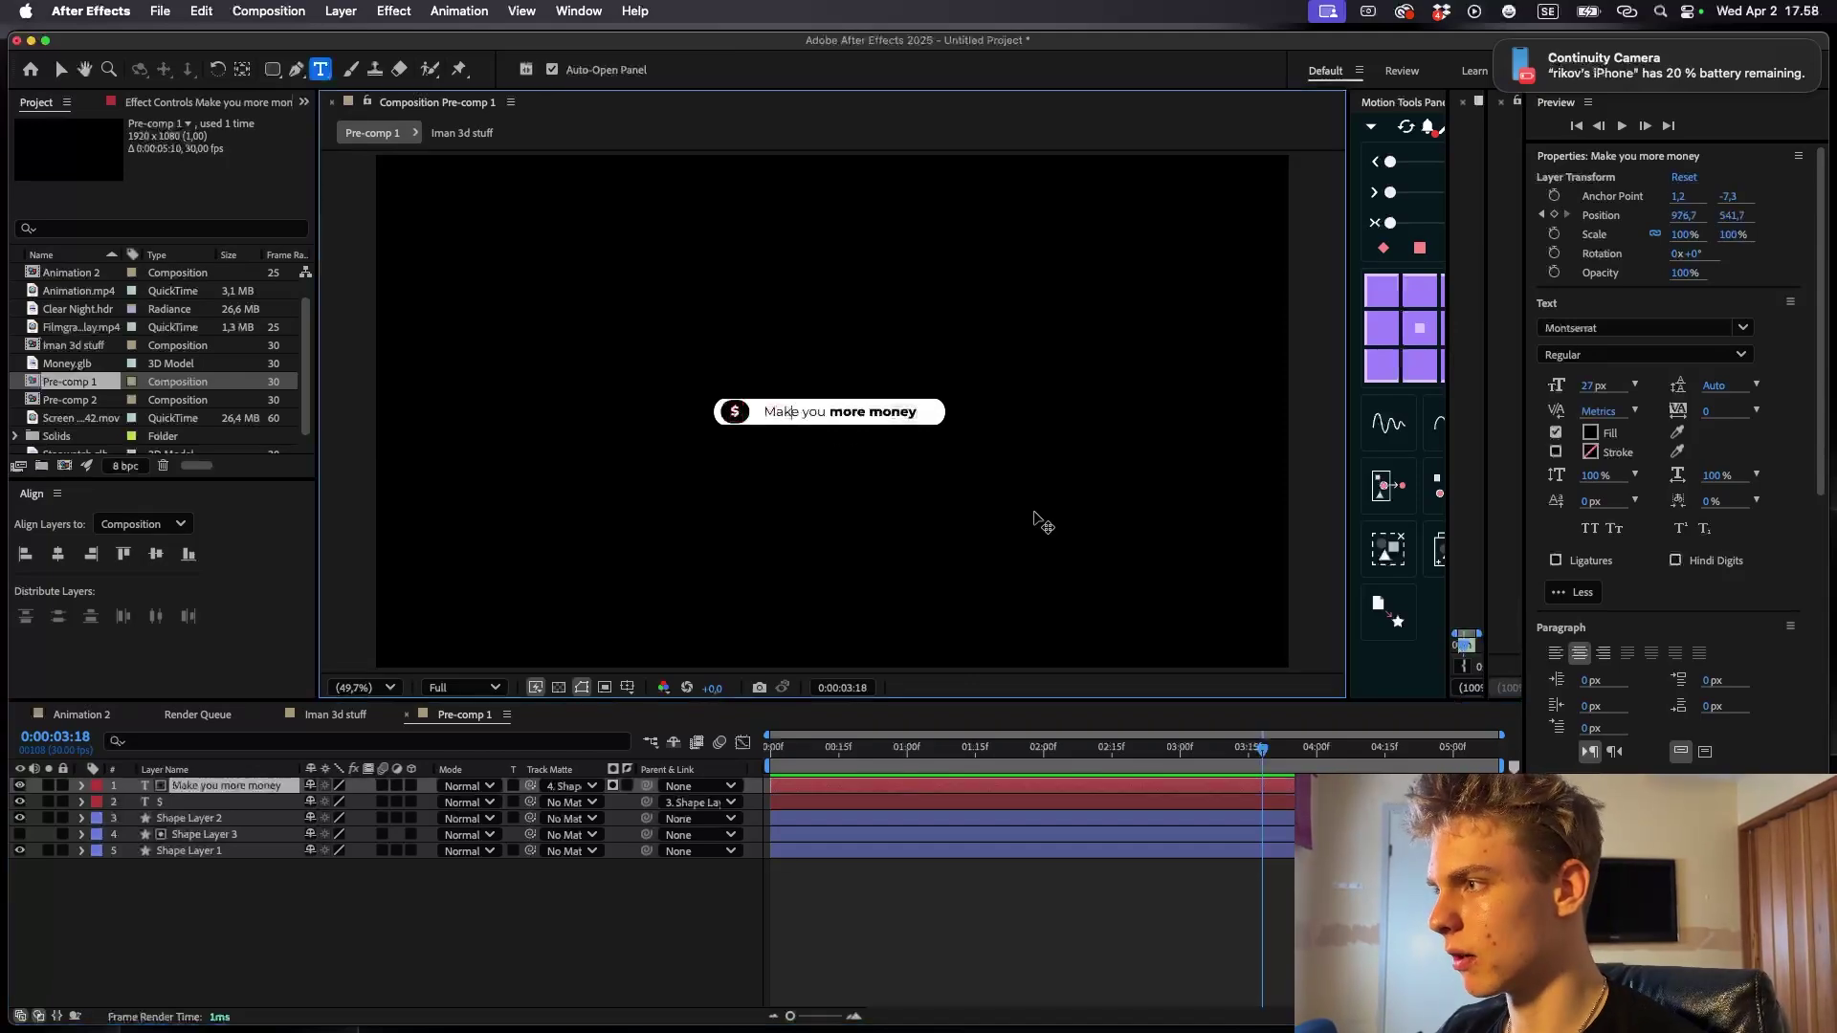
{"action": "type", "text": "time"}
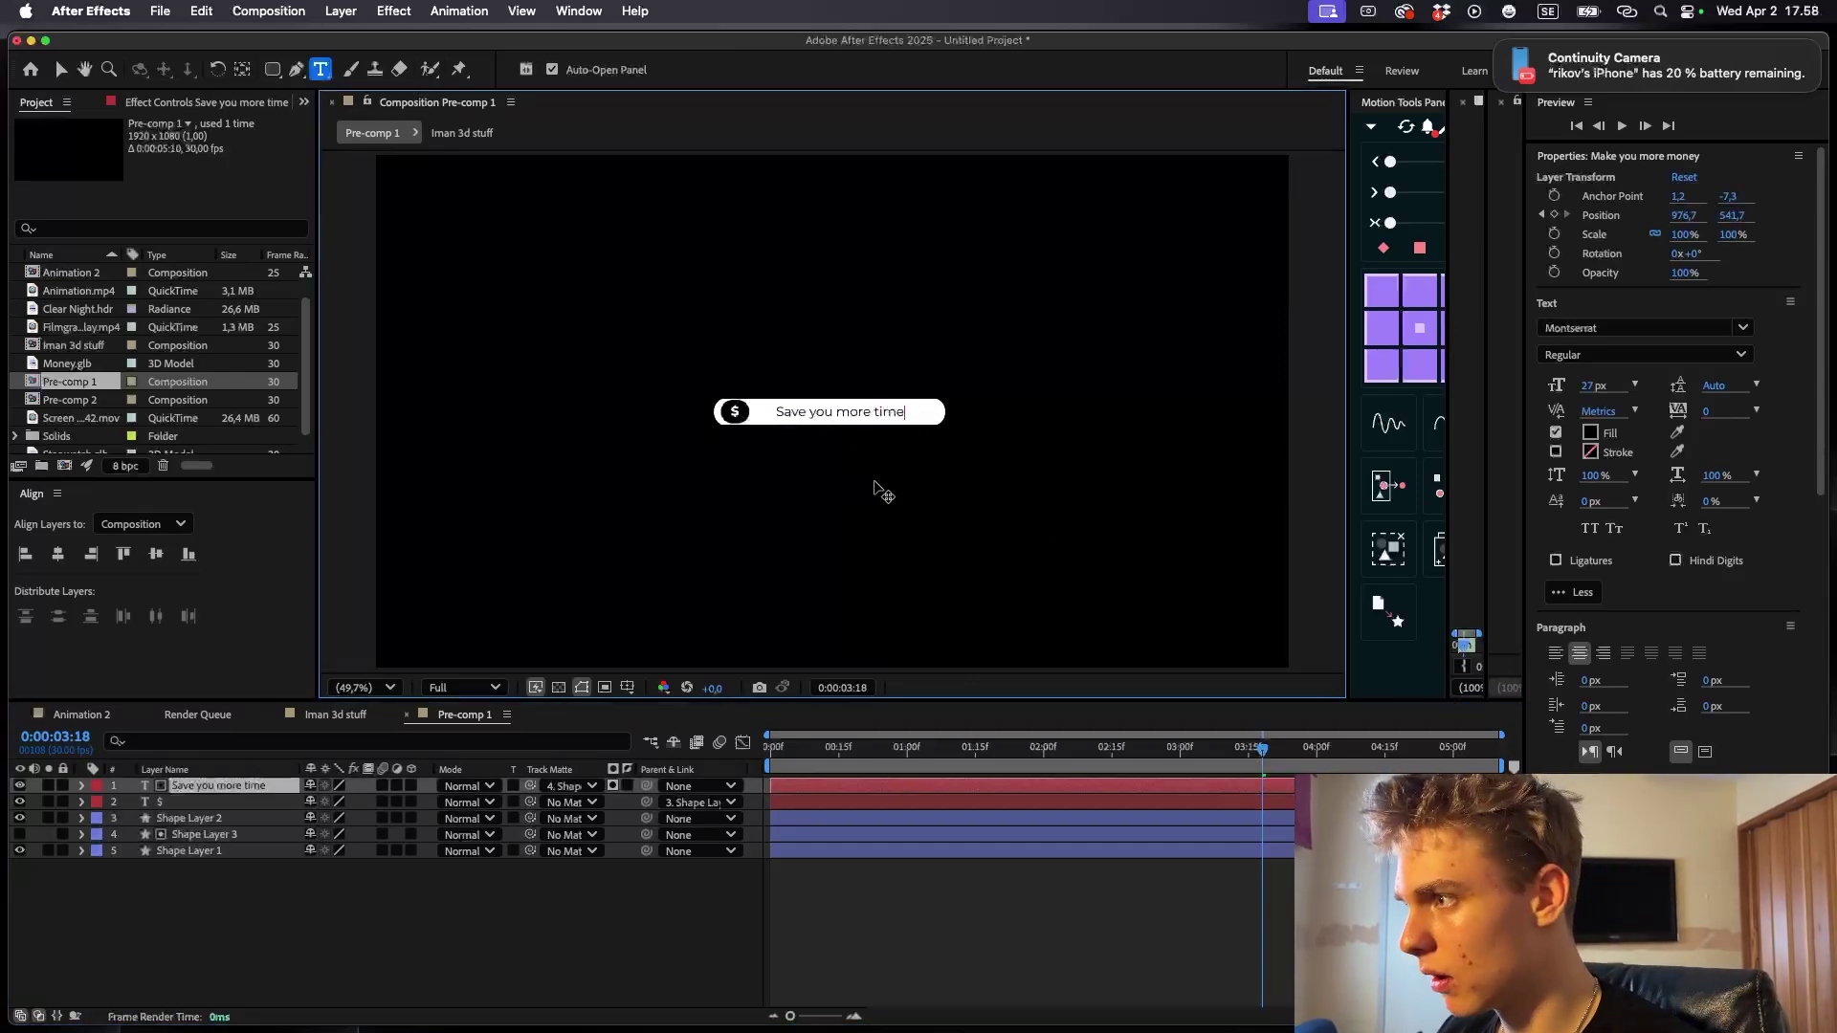
{"action": "key", "text": "alt+shift+Left"}
{"action": "key", "text": "alt+shift+Left"}
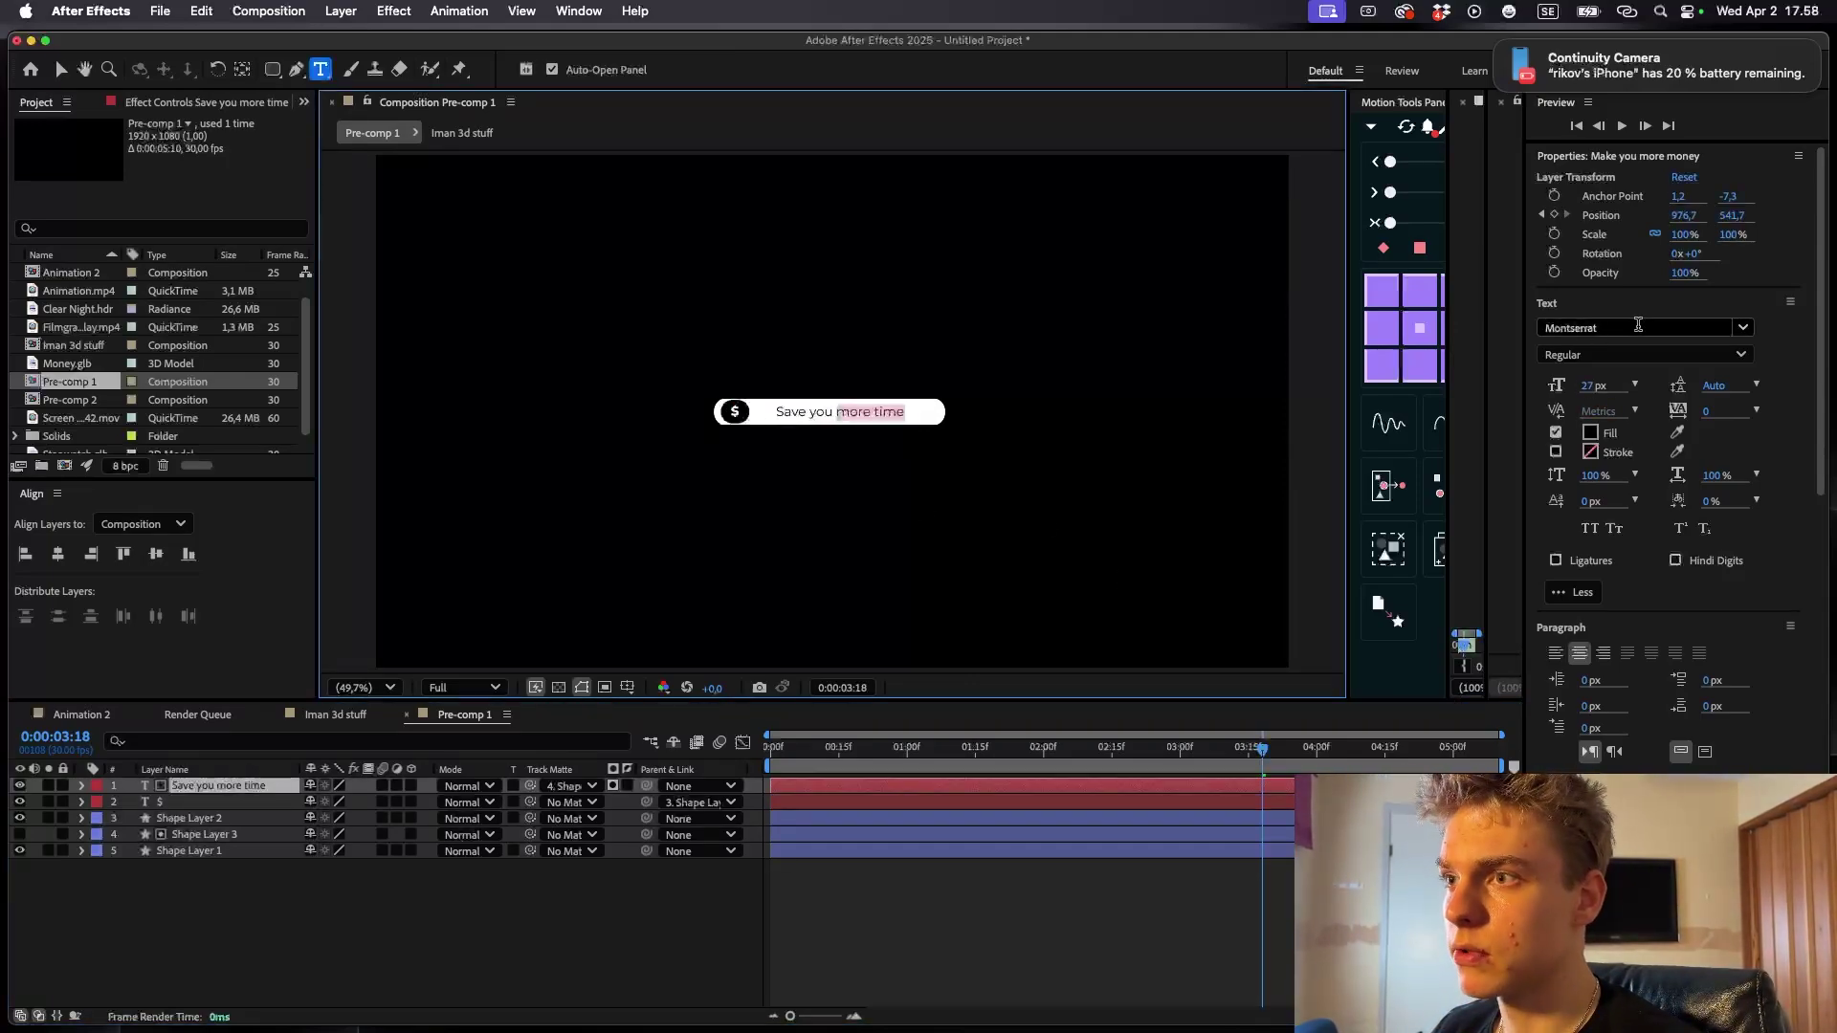
{"action": "left_click", "coordinate": [1638, 326]}
{"action": "left_click", "coordinate": [1627, 355]}
{"action": "left_click", "coordinate": [1598, 712]}
{"action": "left_click", "coordinate": [1015, 926]}
{"action": "scroll", "coordinate": [716, 424], "scroll_direction": "up", "scroll_amount": 2}
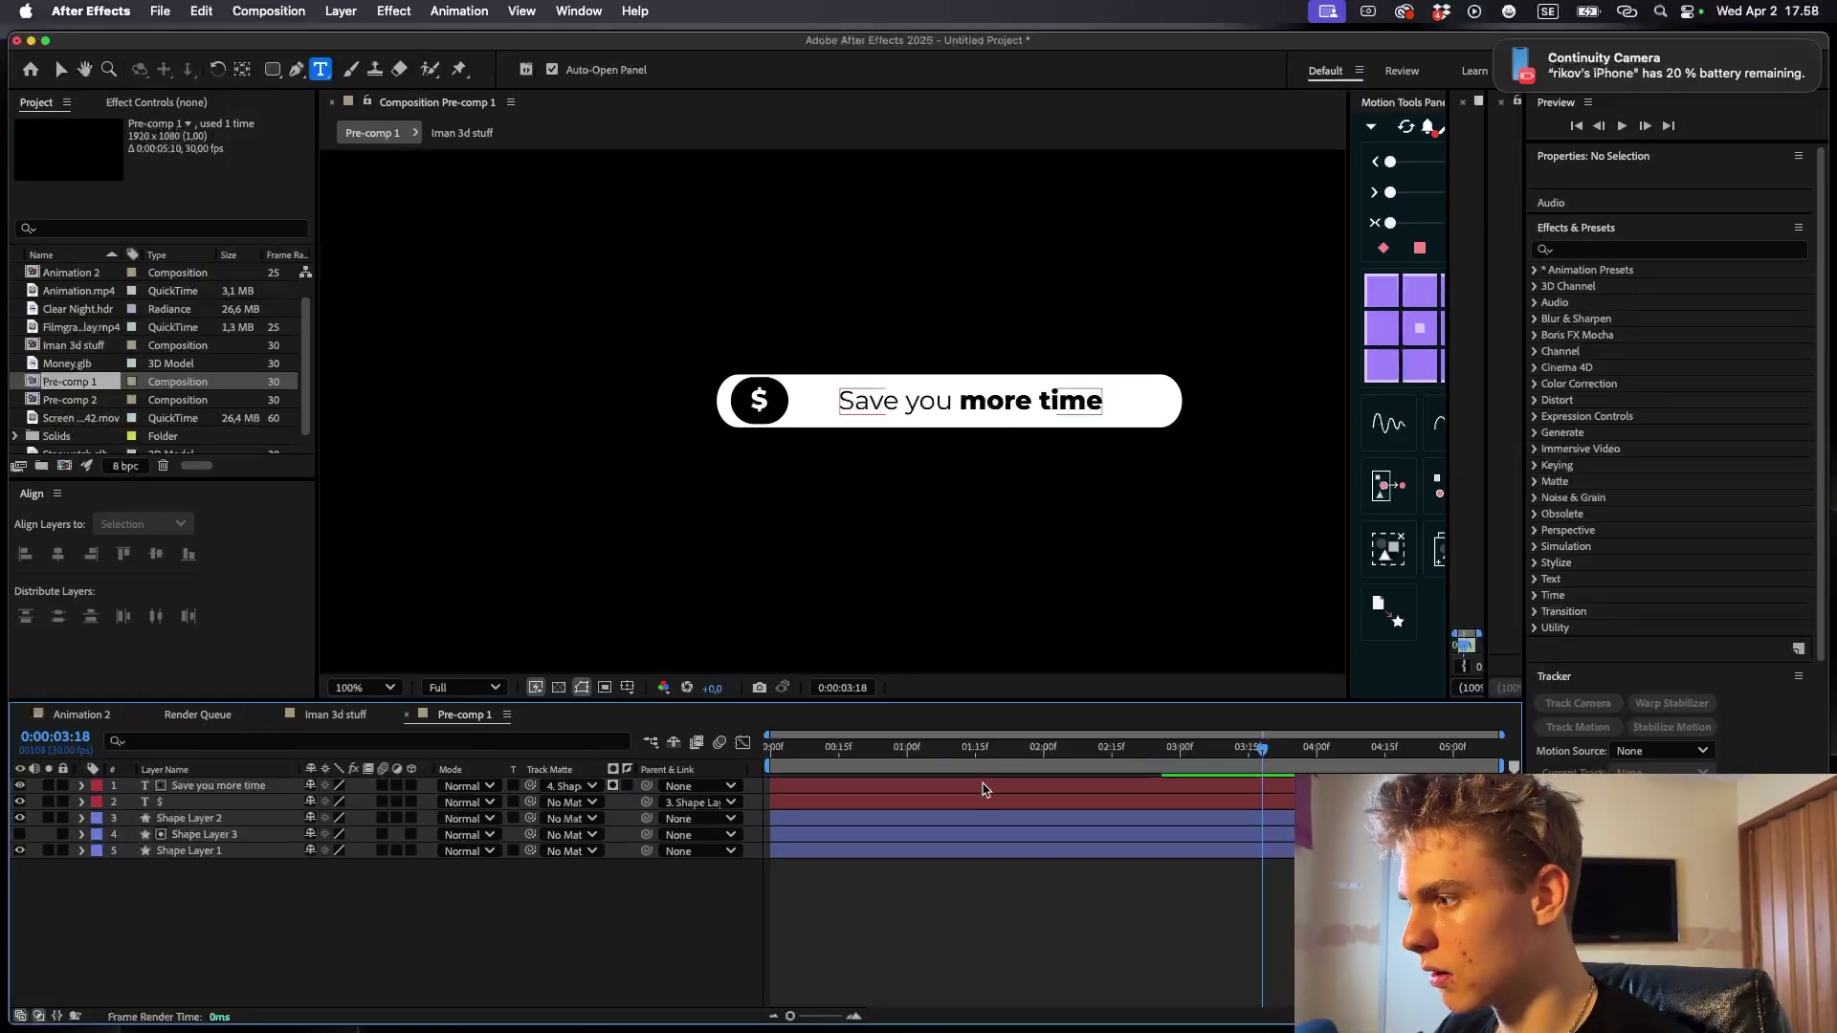
- Delete the $ text layer and draw two joined clock hands in the label's black badge with the Pen tool
{"action": "left_click", "coordinate": [986, 789]}
{"action": "left_click", "coordinate": [986, 802]}
{"action": "key", "text": "Delete"}
{"action": "scroll", "coordinate": [784, 435], "scroll_direction": "up", "scroll_amount": 4}
{"action": "key", "text": "g"}
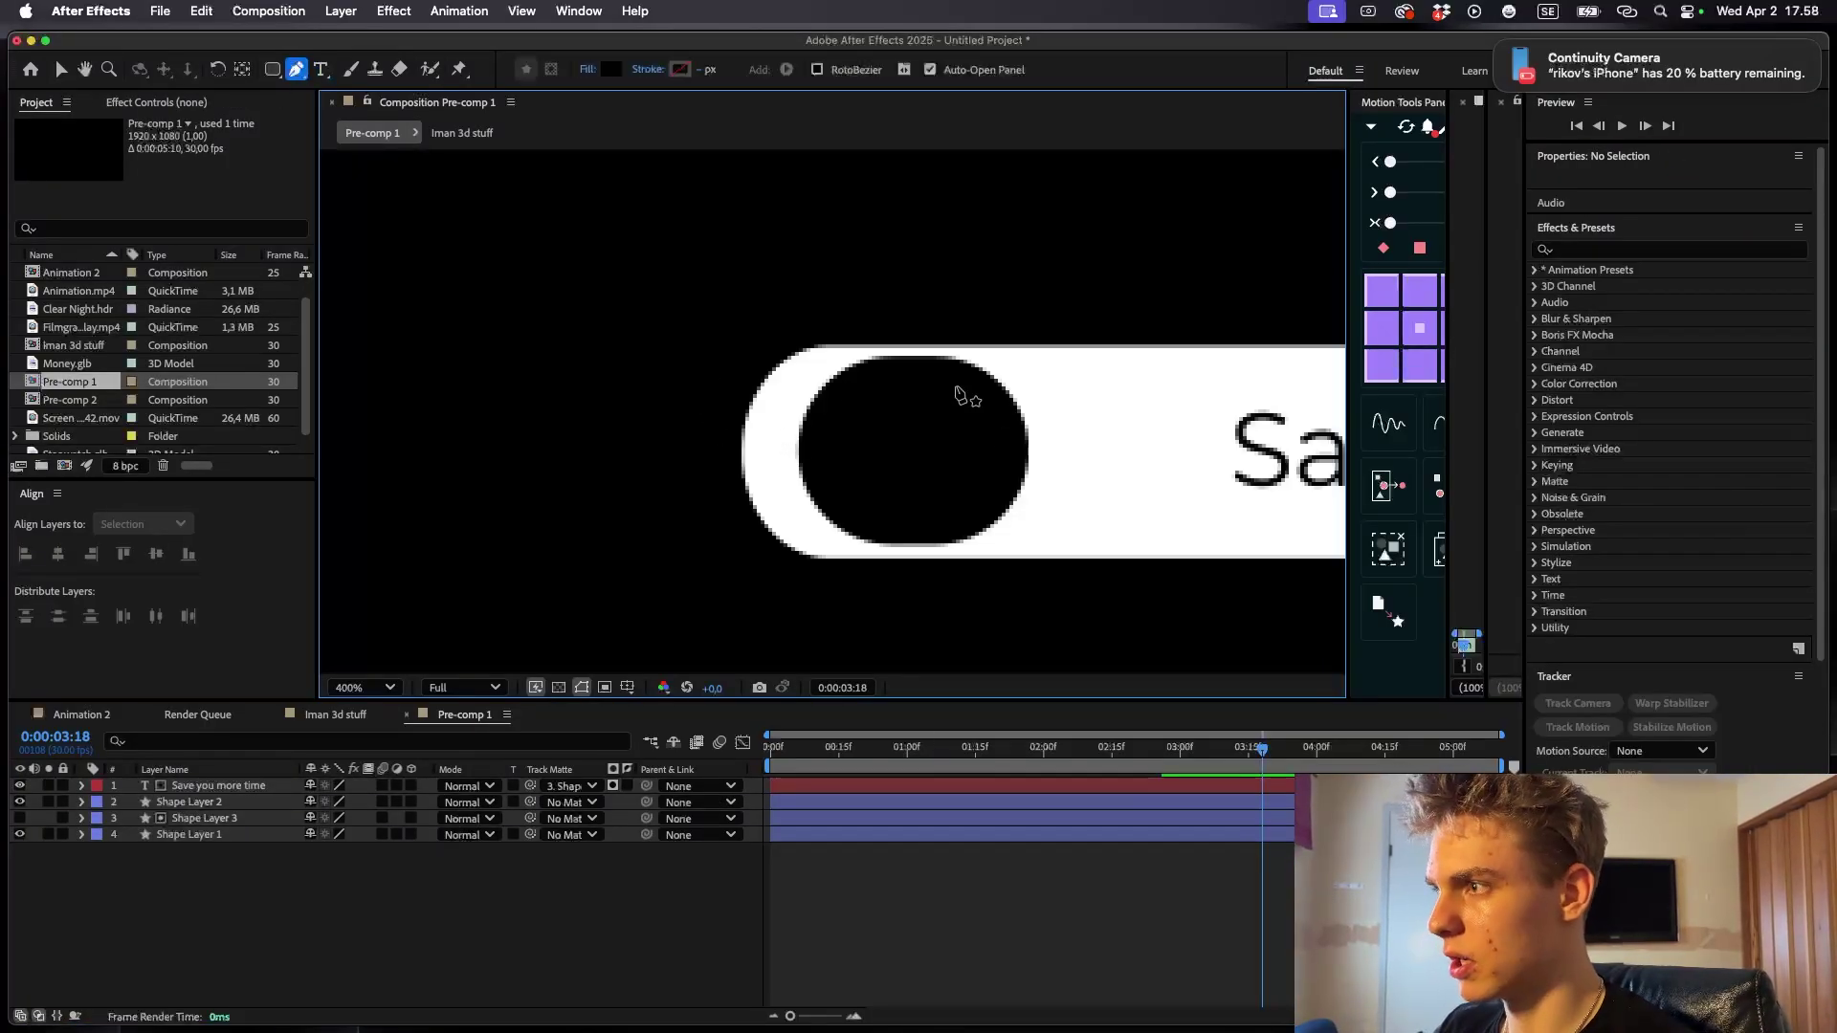
{"action": "left_click", "coordinate": [908, 397]}
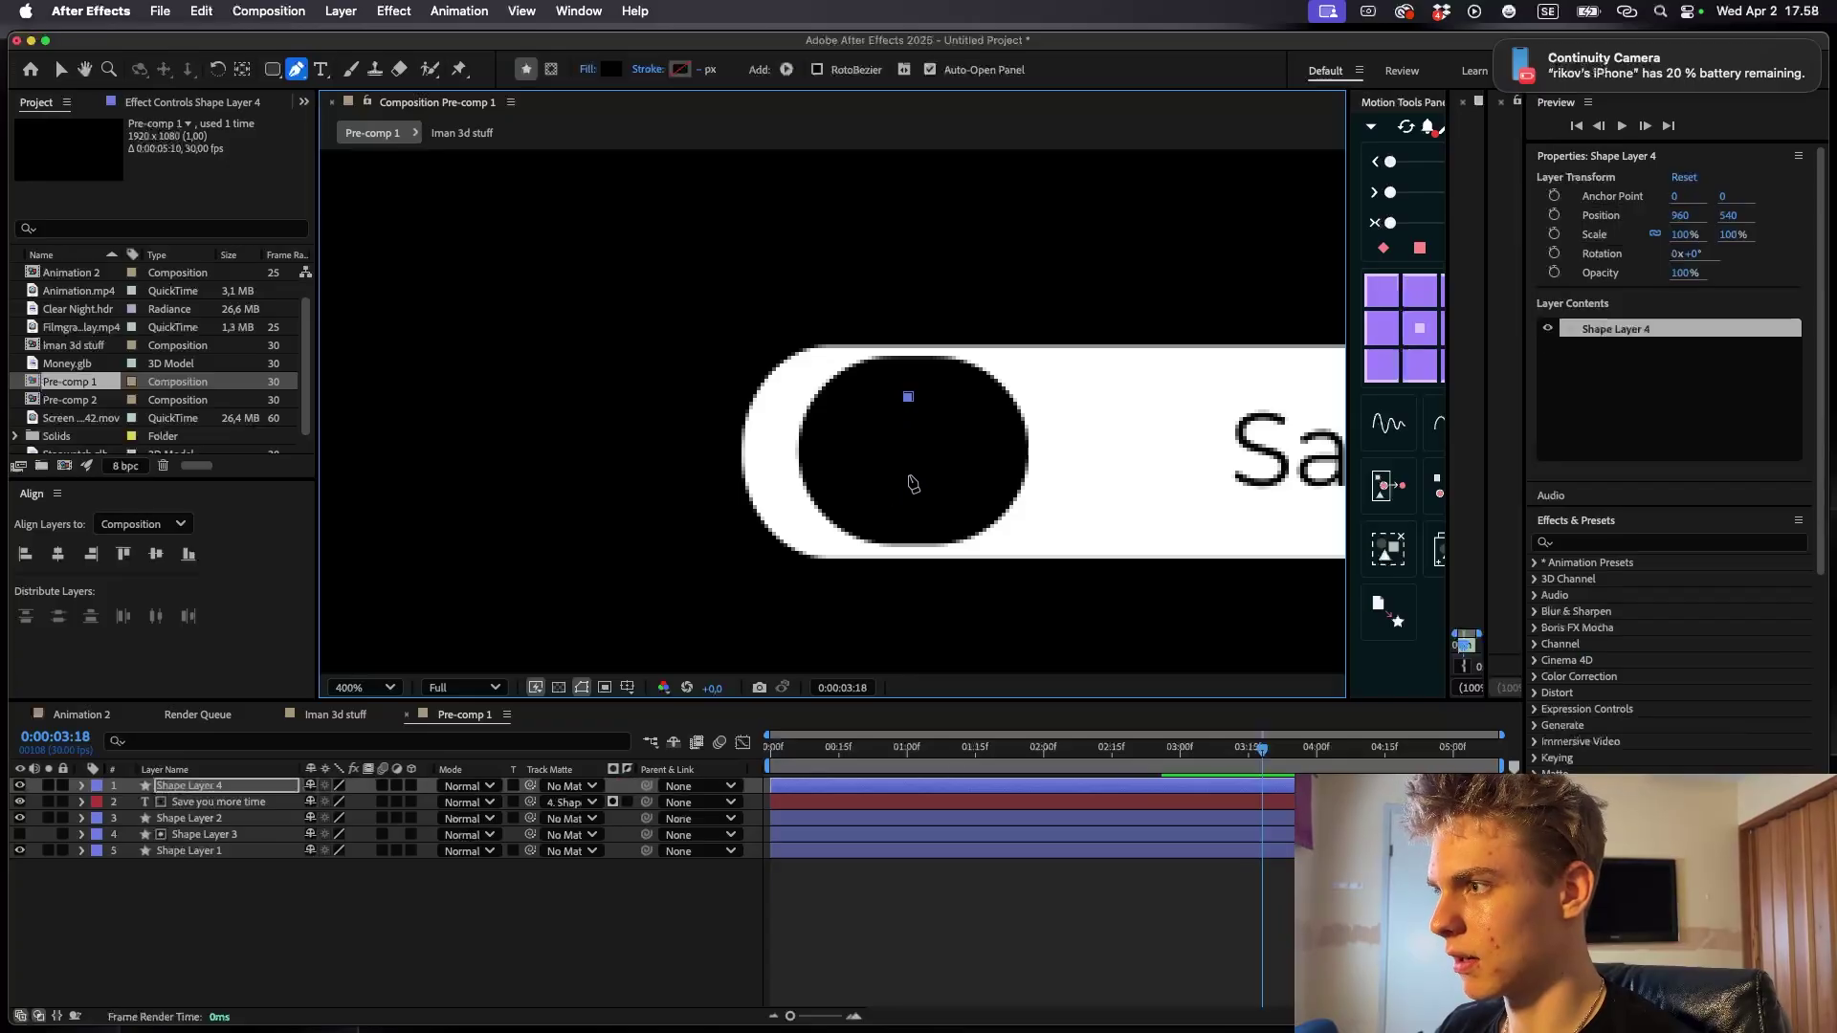
{"action": "left_click", "coordinate": [908, 464]}
{"action": "left_click", "coordinate": [953, 501]}
- Give the clock hands a white FFFFFF stroke 2 px wide and no fill
{"action": "left_click", "coordinate": [679, 70]}
{"action": "left_click", "coordinate": [1107, 424]}
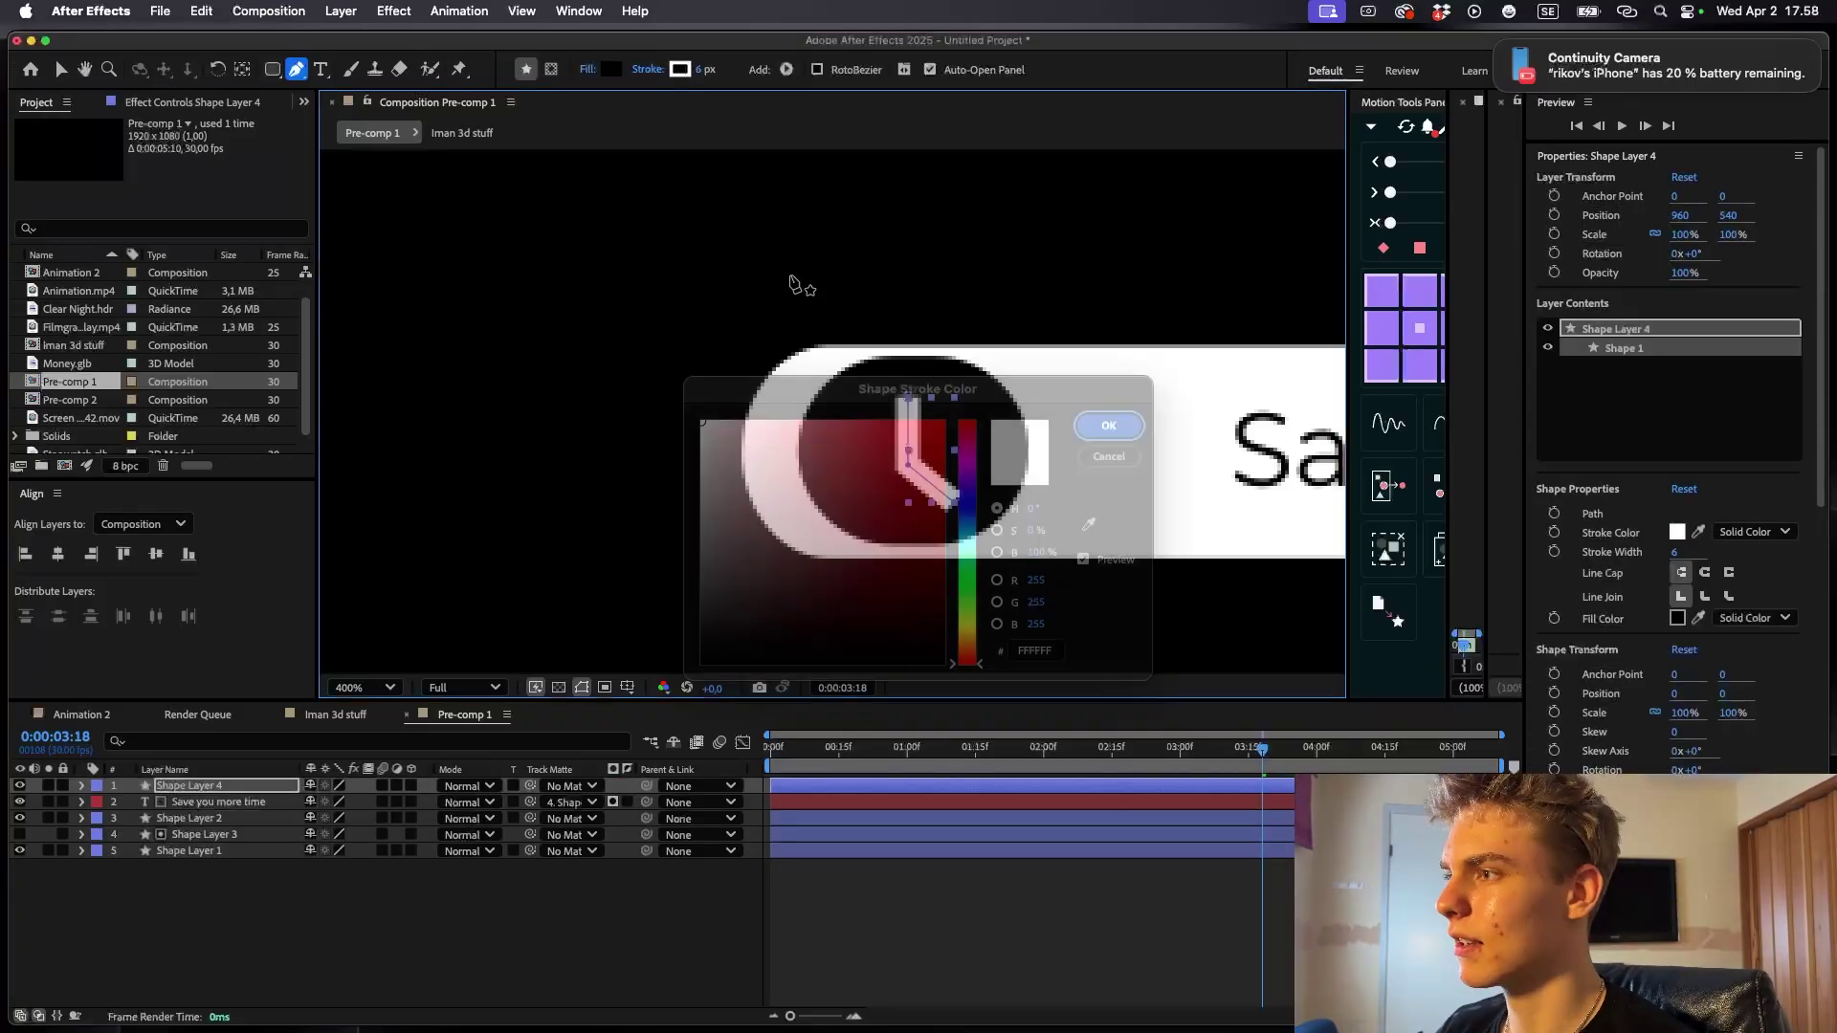
{"action": "left_click", "coordinate": [612, 71], "text": "alt"}
{"action": "left_click", "coordinate": [613, 71], "text": "alt"}
{"action": "left_click", "coordinate": [612, 71], "text": "alt"}
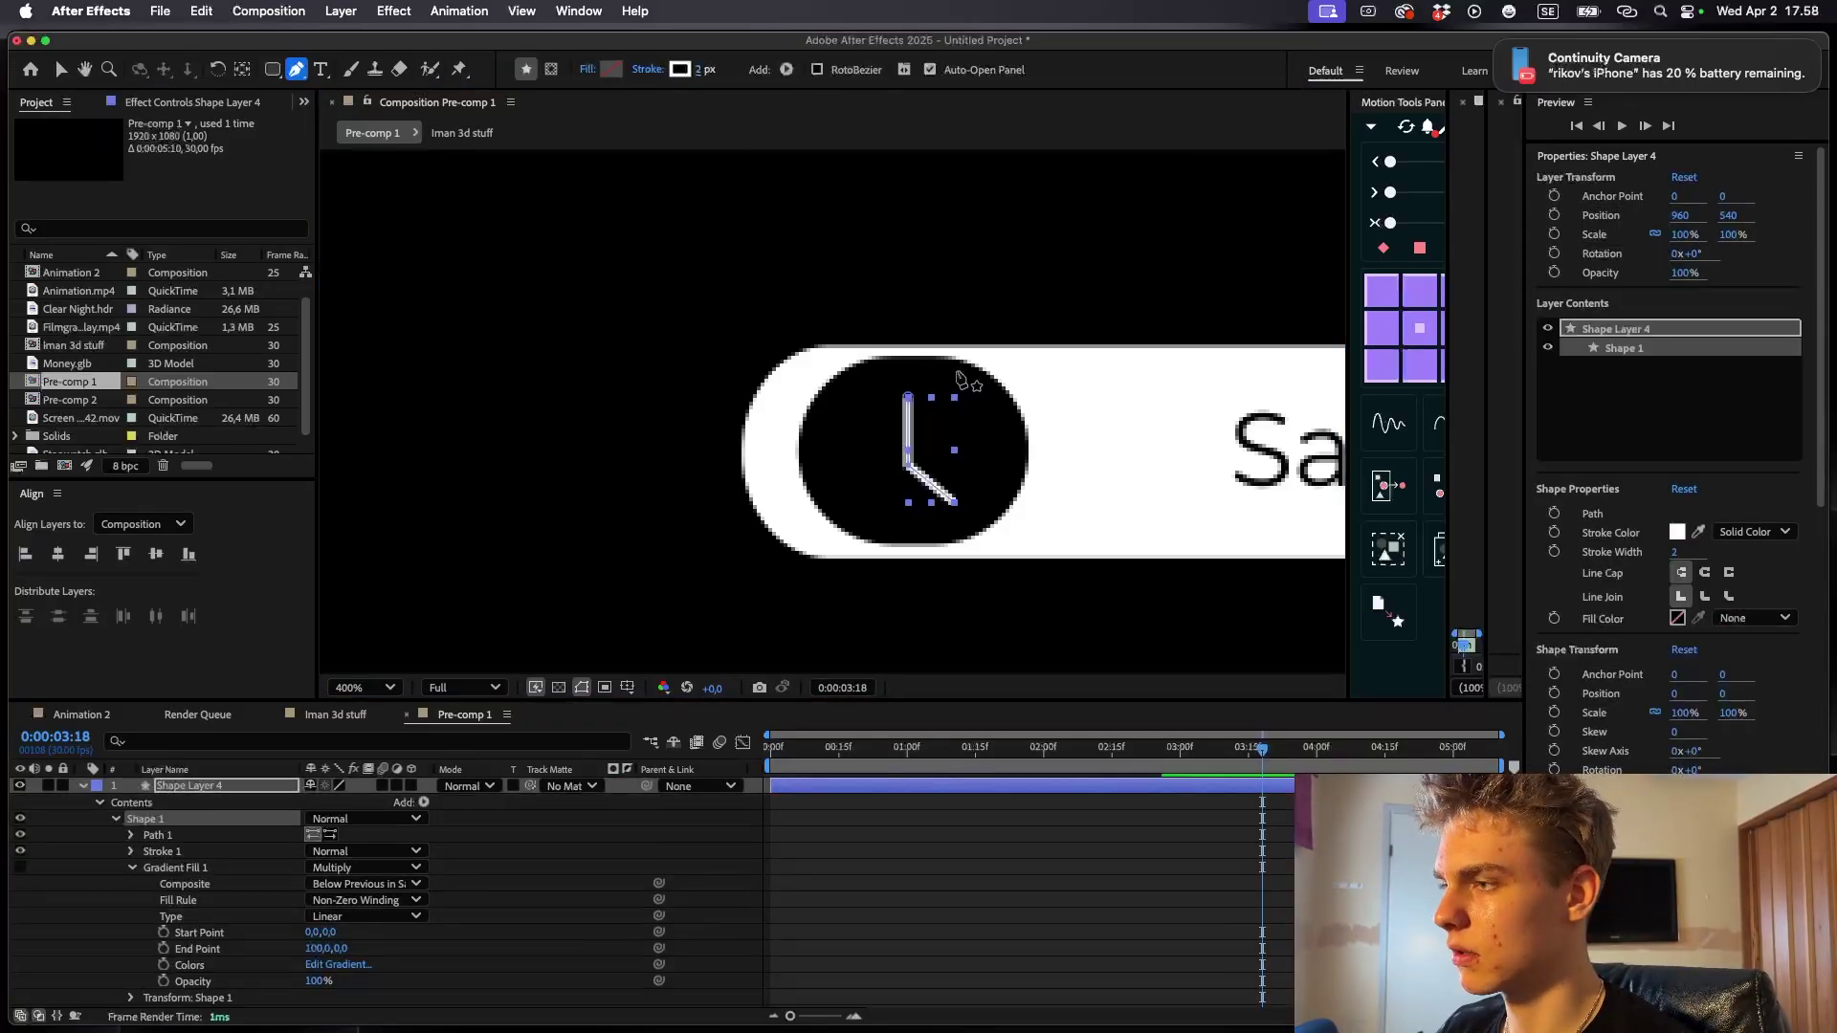
- Draw an outlined ellipse about 39 by 38 px around the clock hands, scale it to 107%, and center ring and hands in the badge
{"action": "key", "text": "F2"}
{"action": "key", "text": "q"}
{"action": "left_click_drag", "start_coordinate": [272, 70], "coordinate": [362, 113]}
{"action": "left_click_drag", "start_coordinate": [844, 383], "coordinate": [995, 527]}
{"action": "key", "text": "v"}
{"action": "left_click_drag", "start_coordinate": [976, 407], "coordinate": [975, 401]}
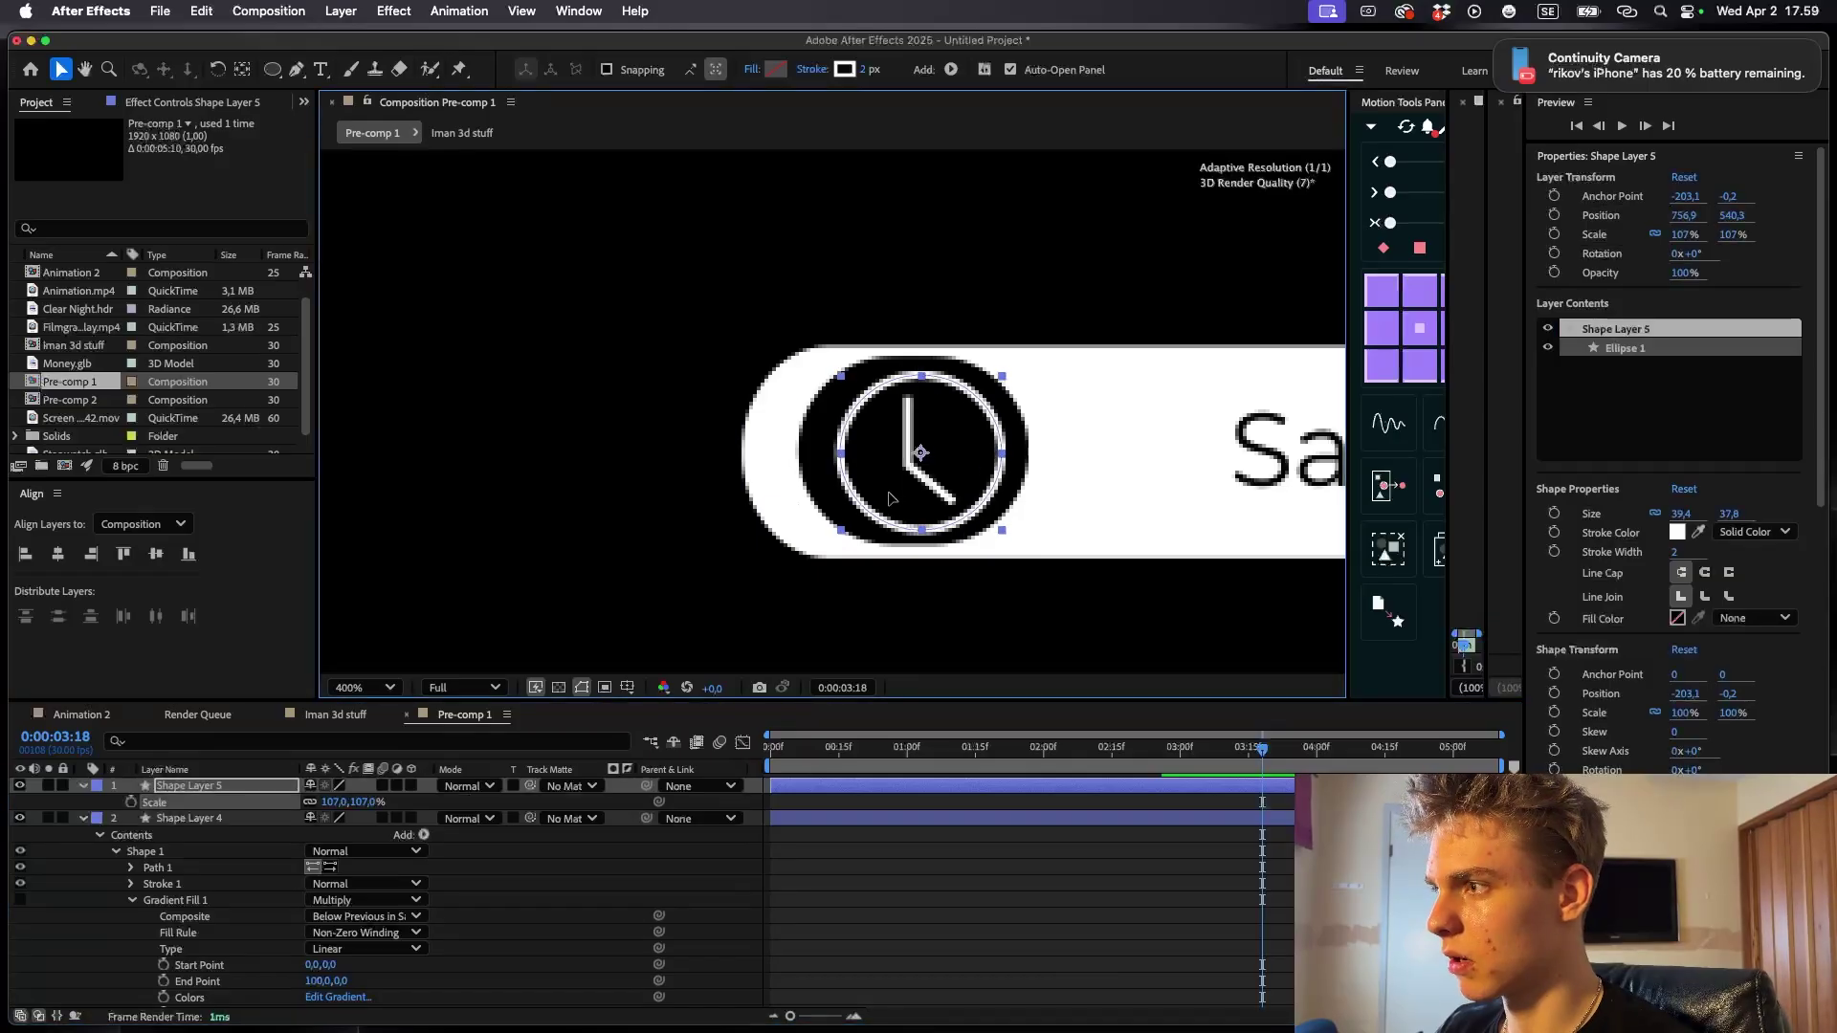
{"action": "left_click", "coordinate": [909, 448]}
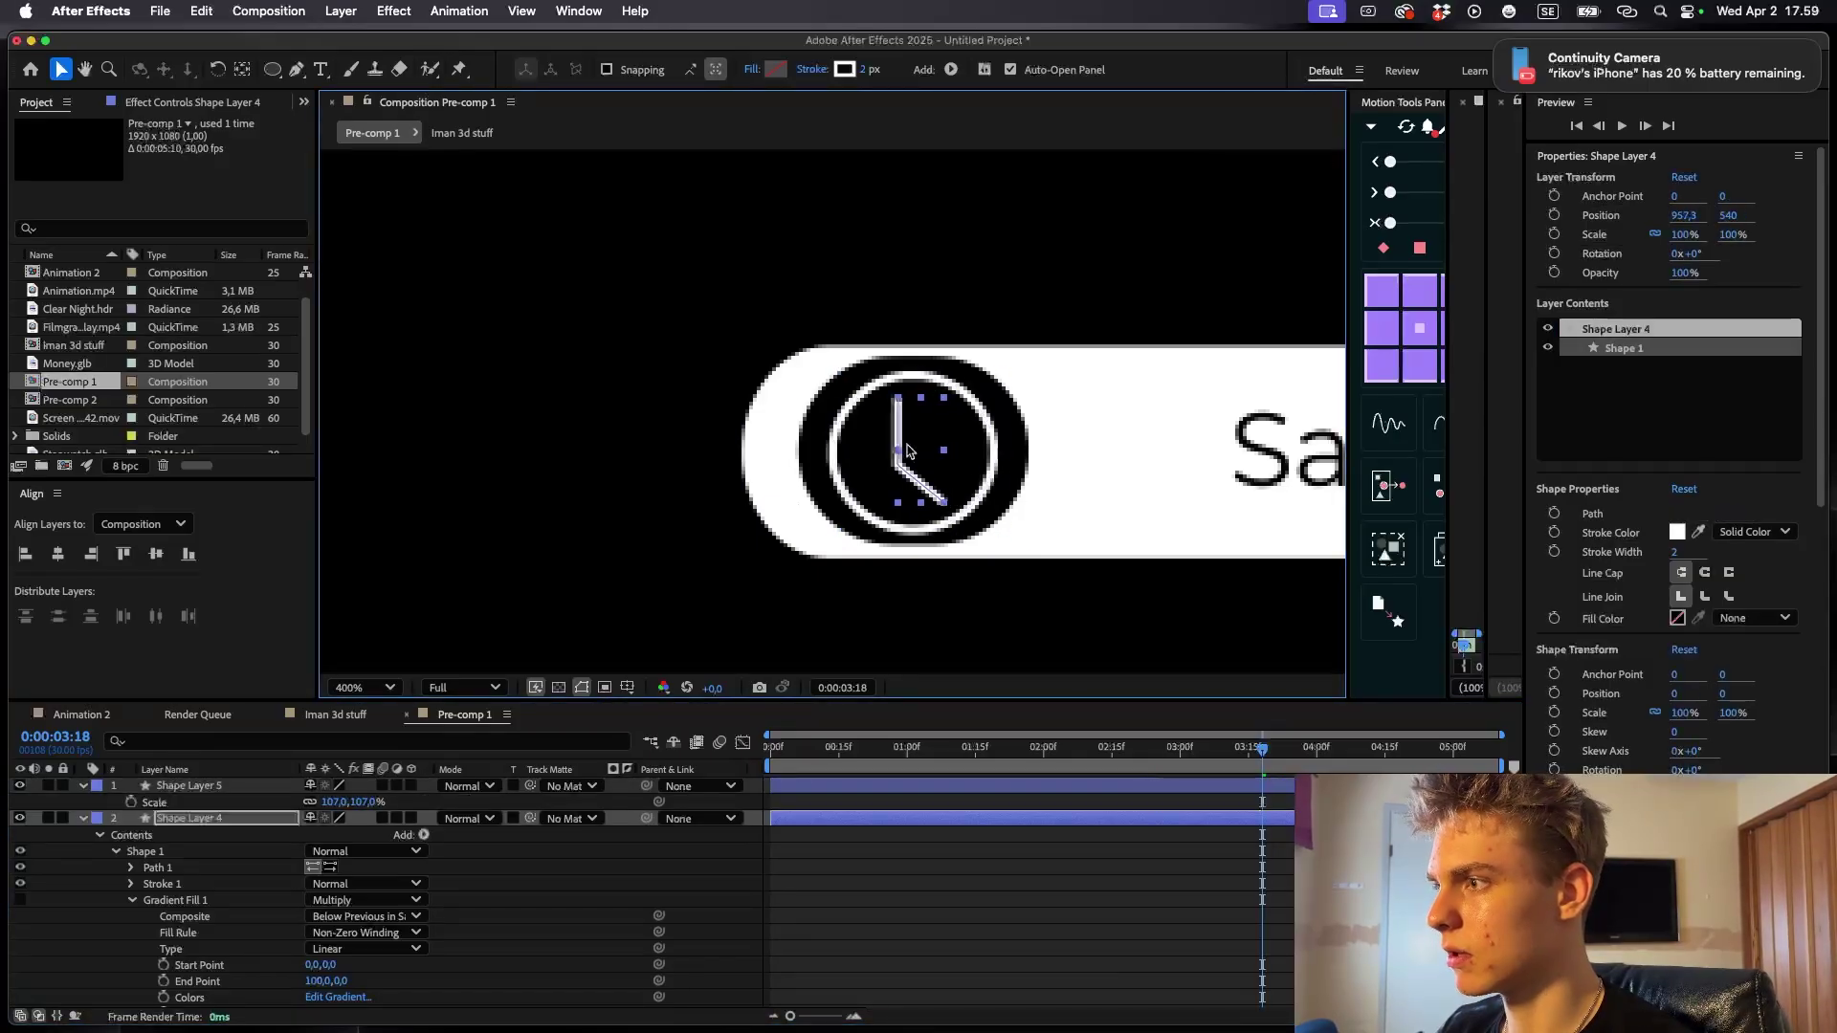
- Scale the clock's ring to 93% and its hands to 86%, and recenter both in the black badge
{"action": "left_click", "coordinate": [1045, 785]}
{"action": "left_click_drag", "start_coordinate": [871, 70], "coordinate": [859, 70]}
{"action": "left_click", "coordinate": [364, 687]}
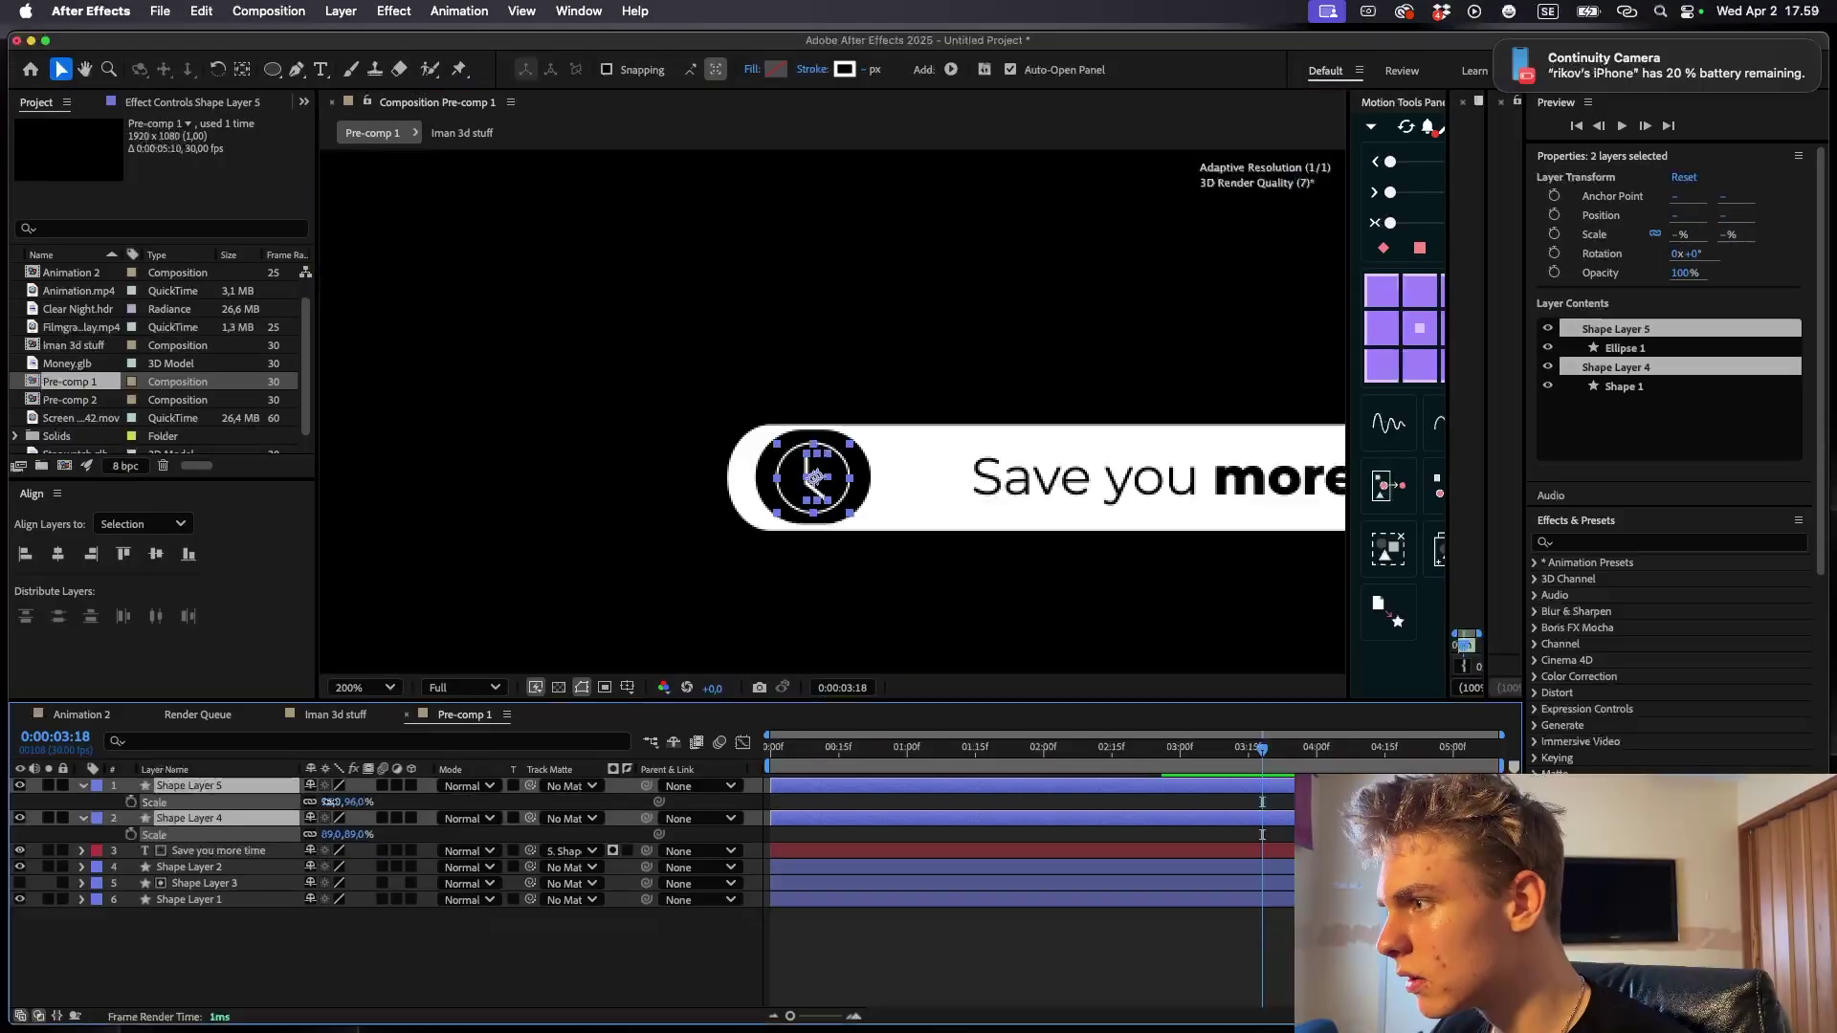
{"action": "left_click_drag", "start_coordinate": [813, 477], "coordinate": [818, 482]}
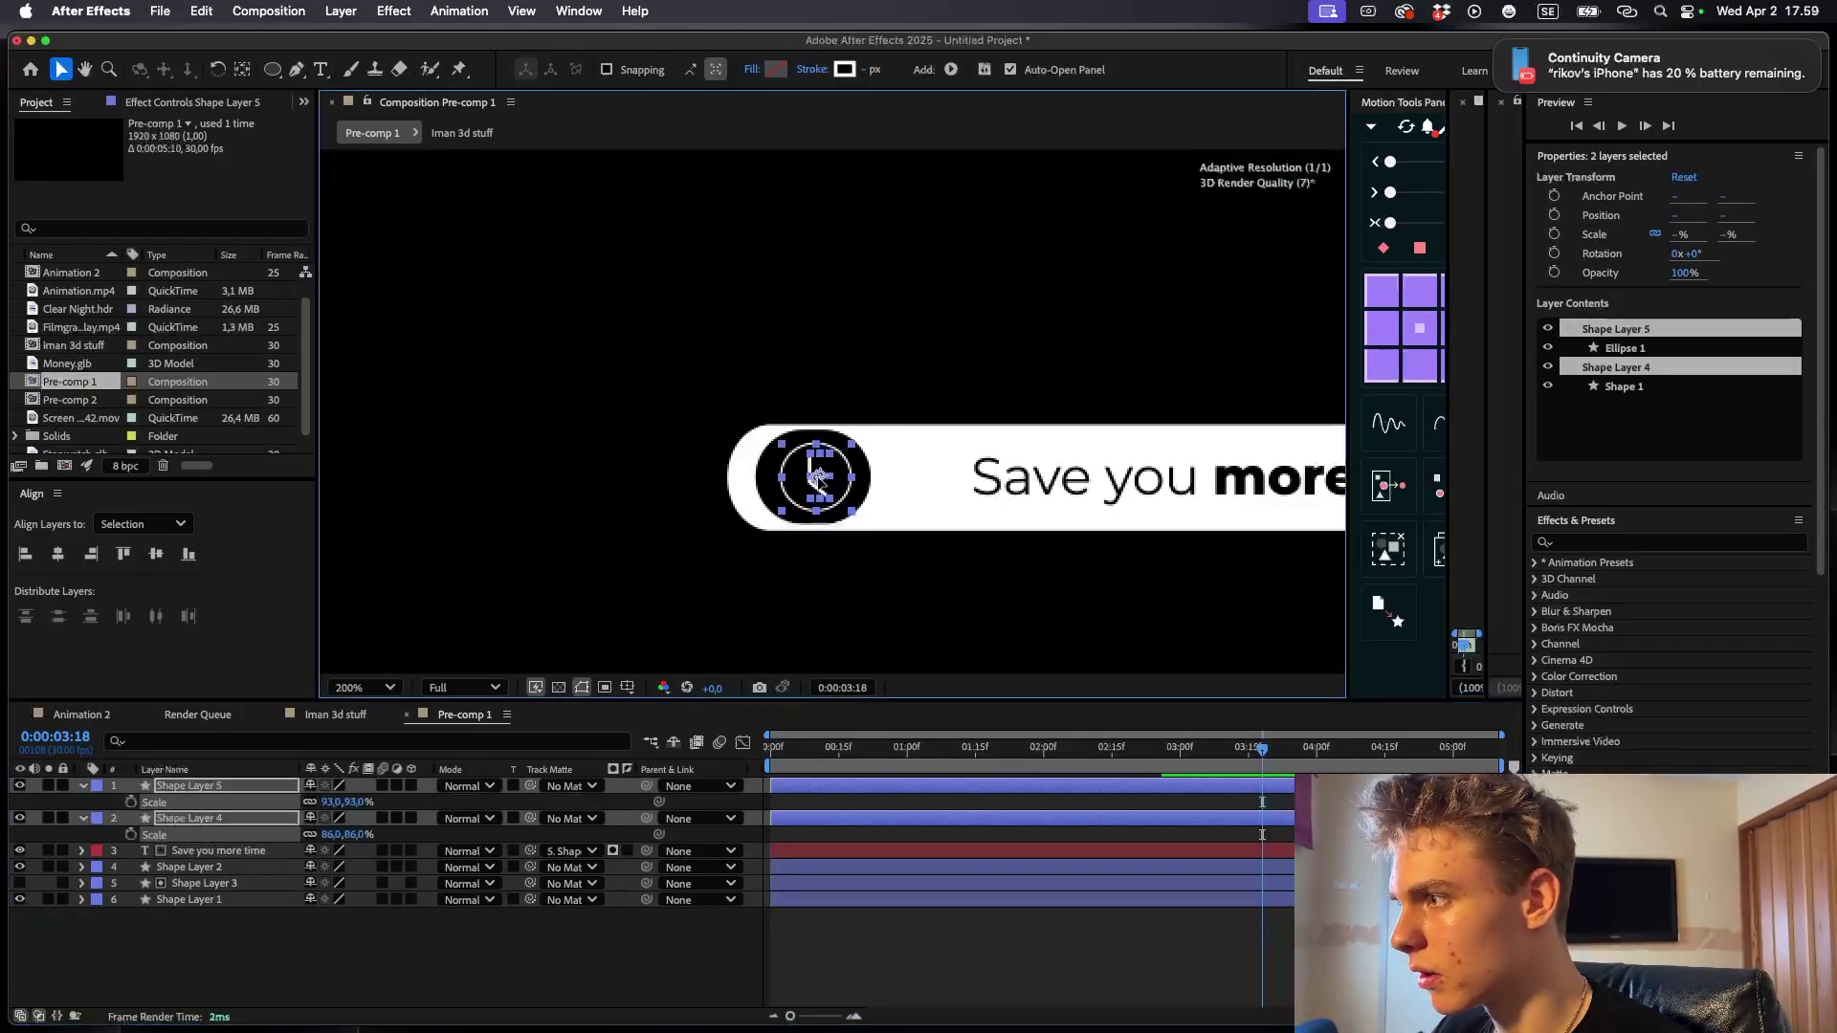
- Set the stroke width of the clock's ring and hands to 1 px
{"action": "left_click", "coordinate": [818, 482]}
{"action": "key", "text": "/"}
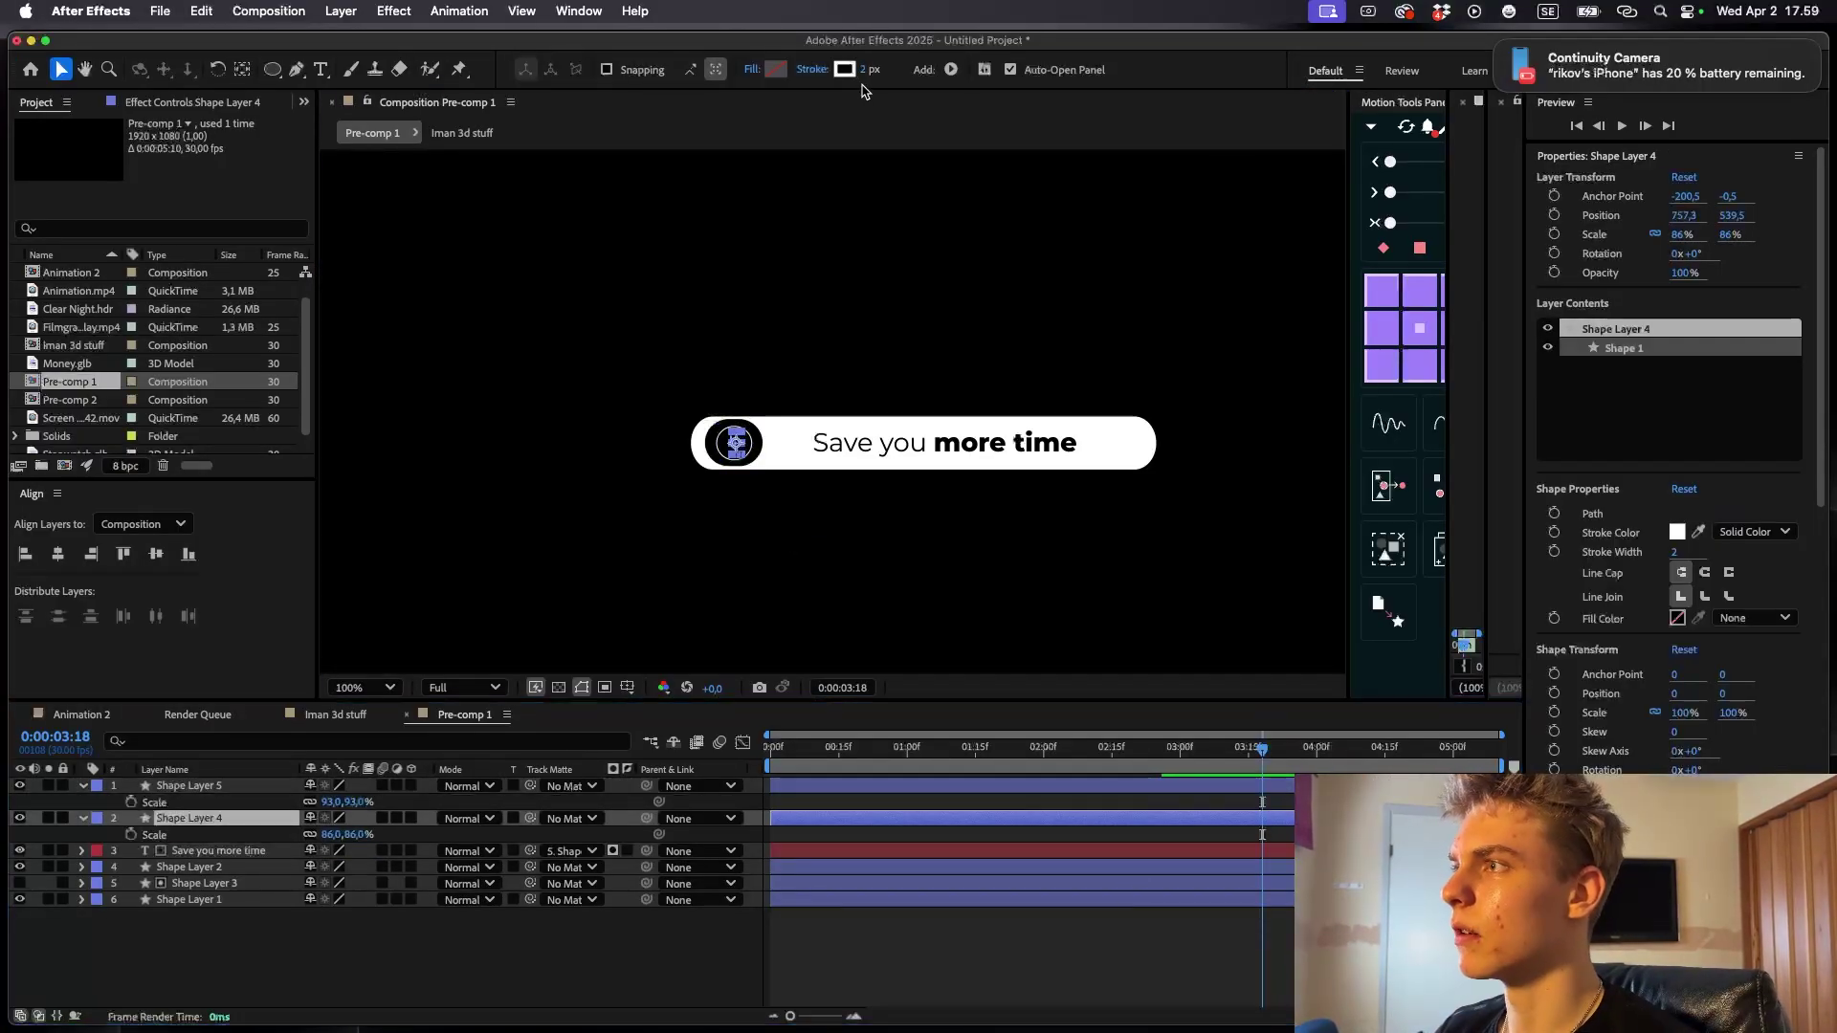
{"action": "type", "text": "1"}
{"action": "key", "text": "Return"}
{"action": "key", "text": "super+shift+Up"}
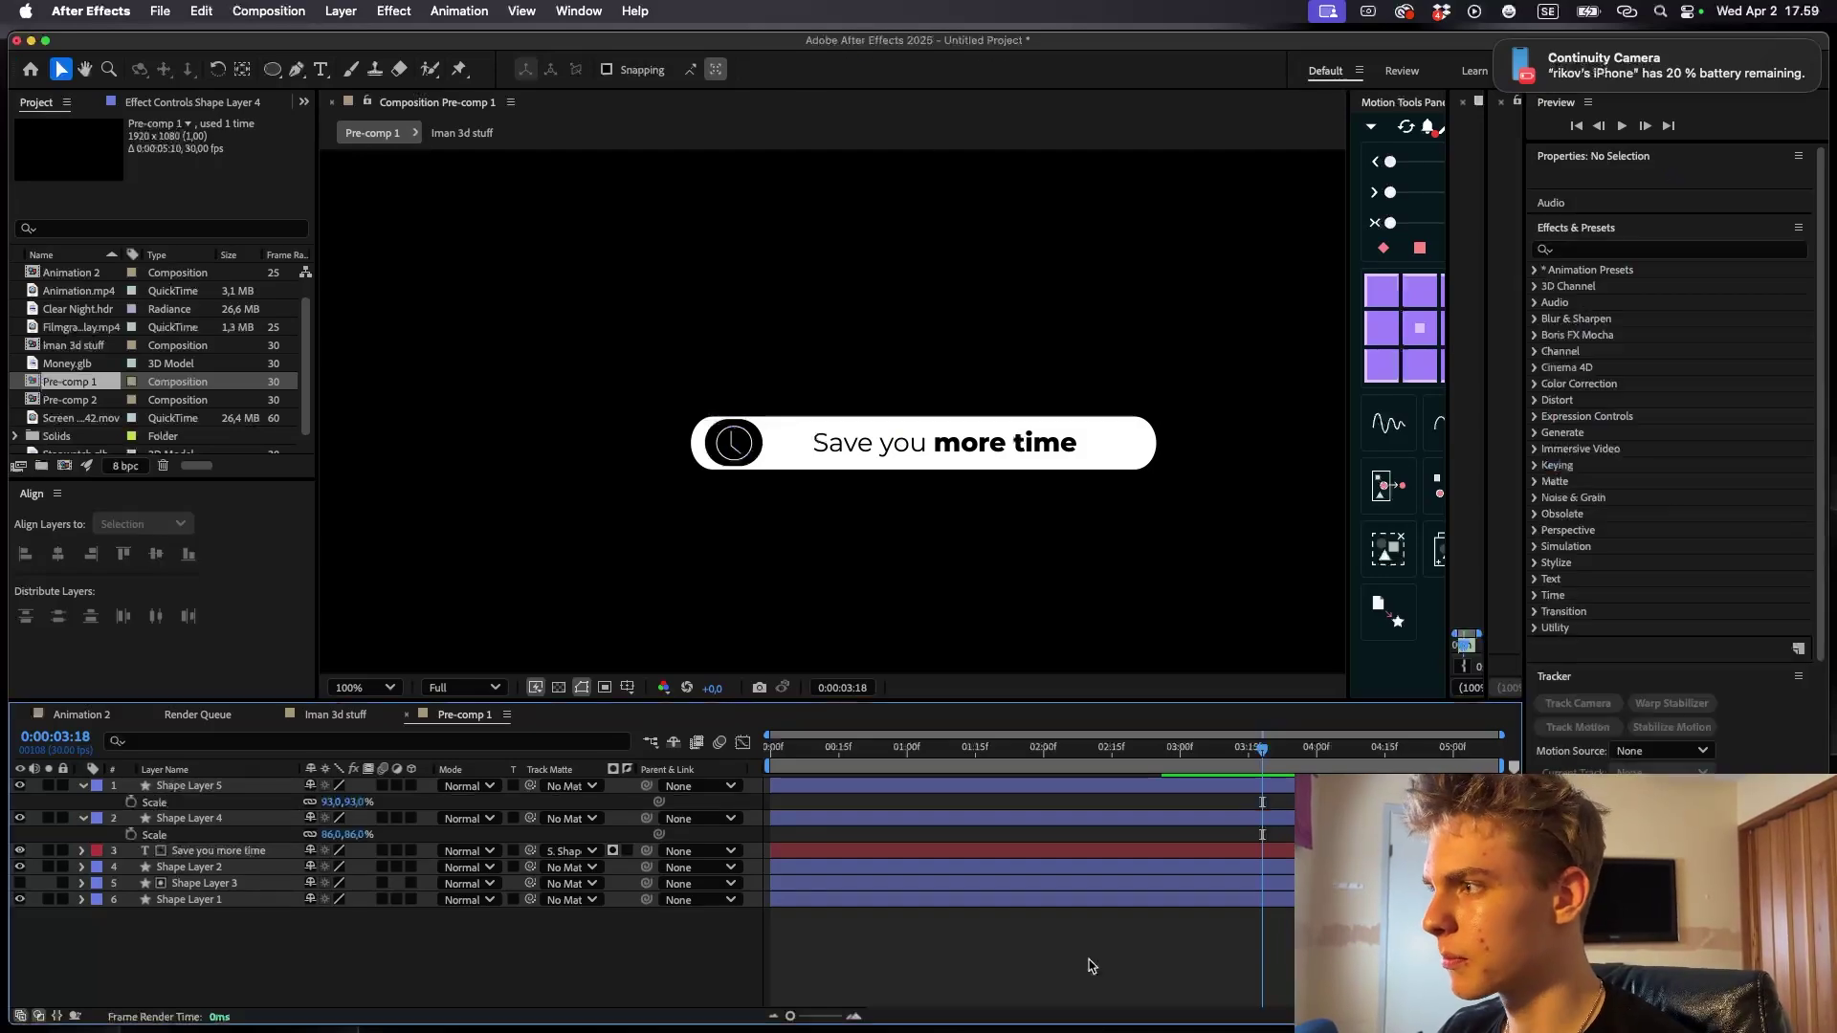
- Parent the clock's ring and hands layers to the black badge layer, Shape Layer 2
{"action": "left_click_drag", "start_coordinate": [646, 785], "coordinate": [202, 869]}
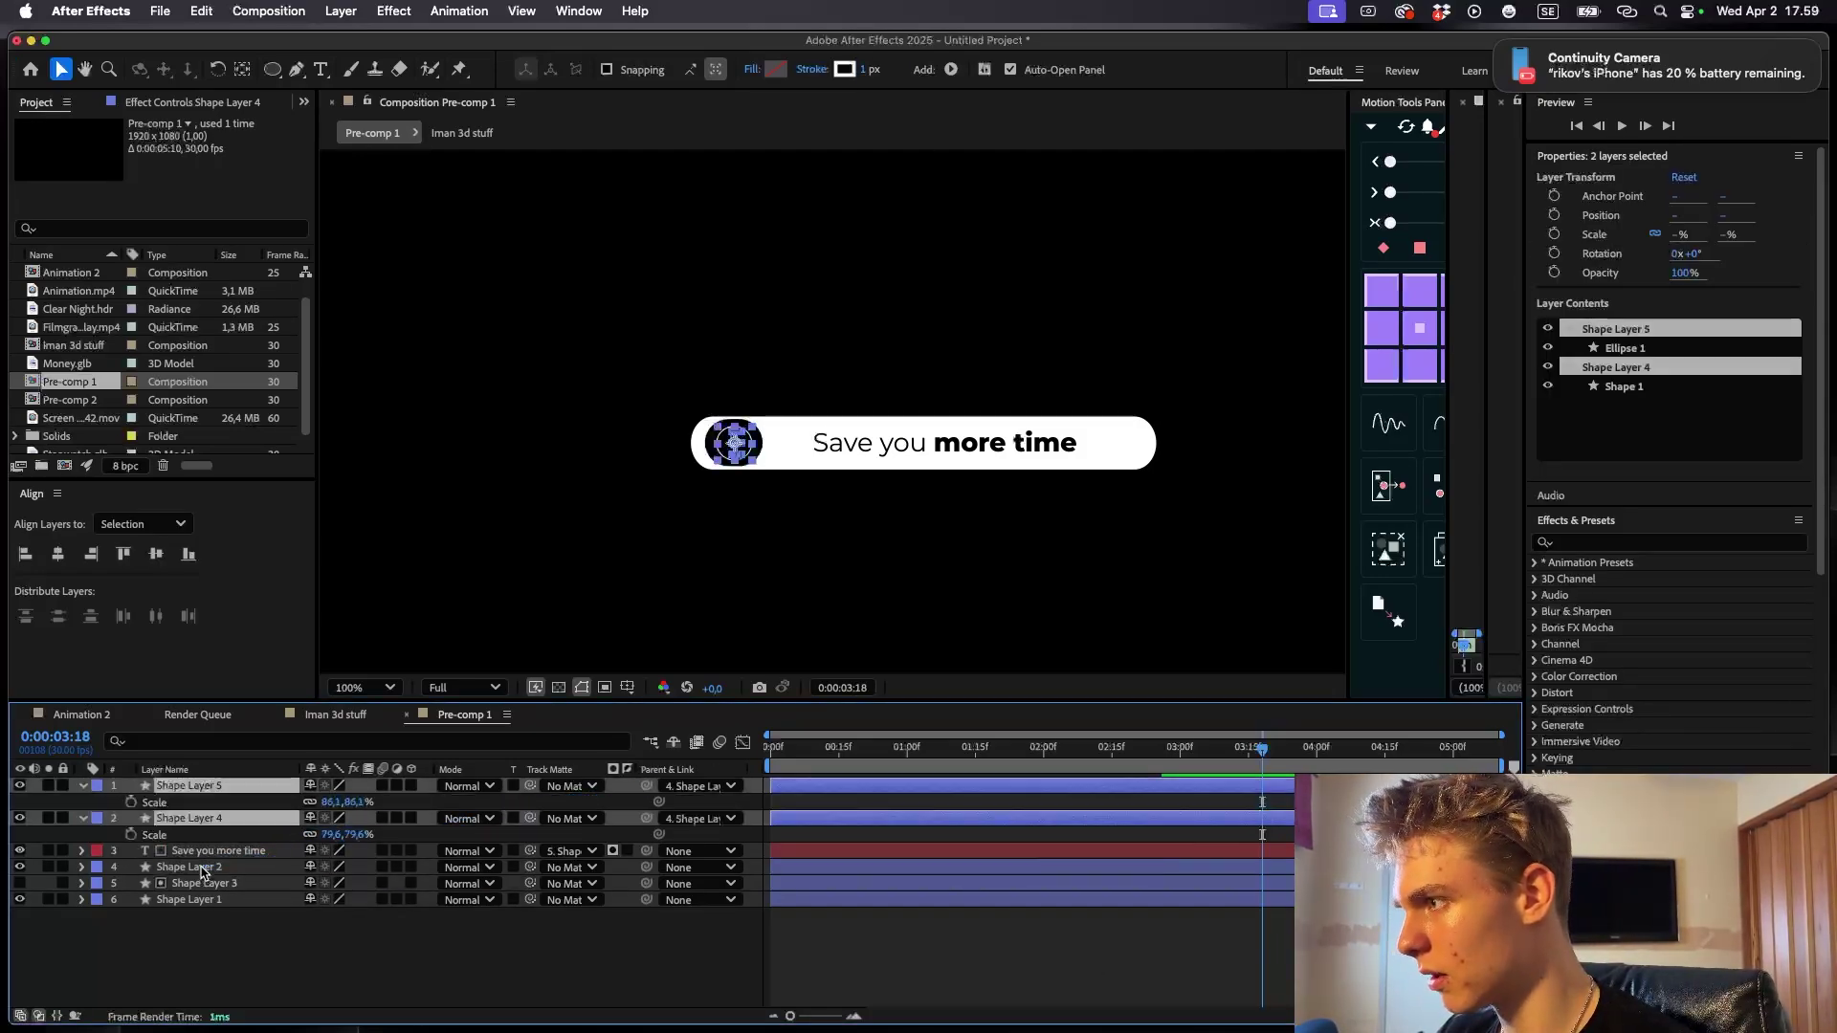
{"action": "left_click", "coordinate": [851, 884]}
{"action": "left_click", "coordinate": [854, 867]}
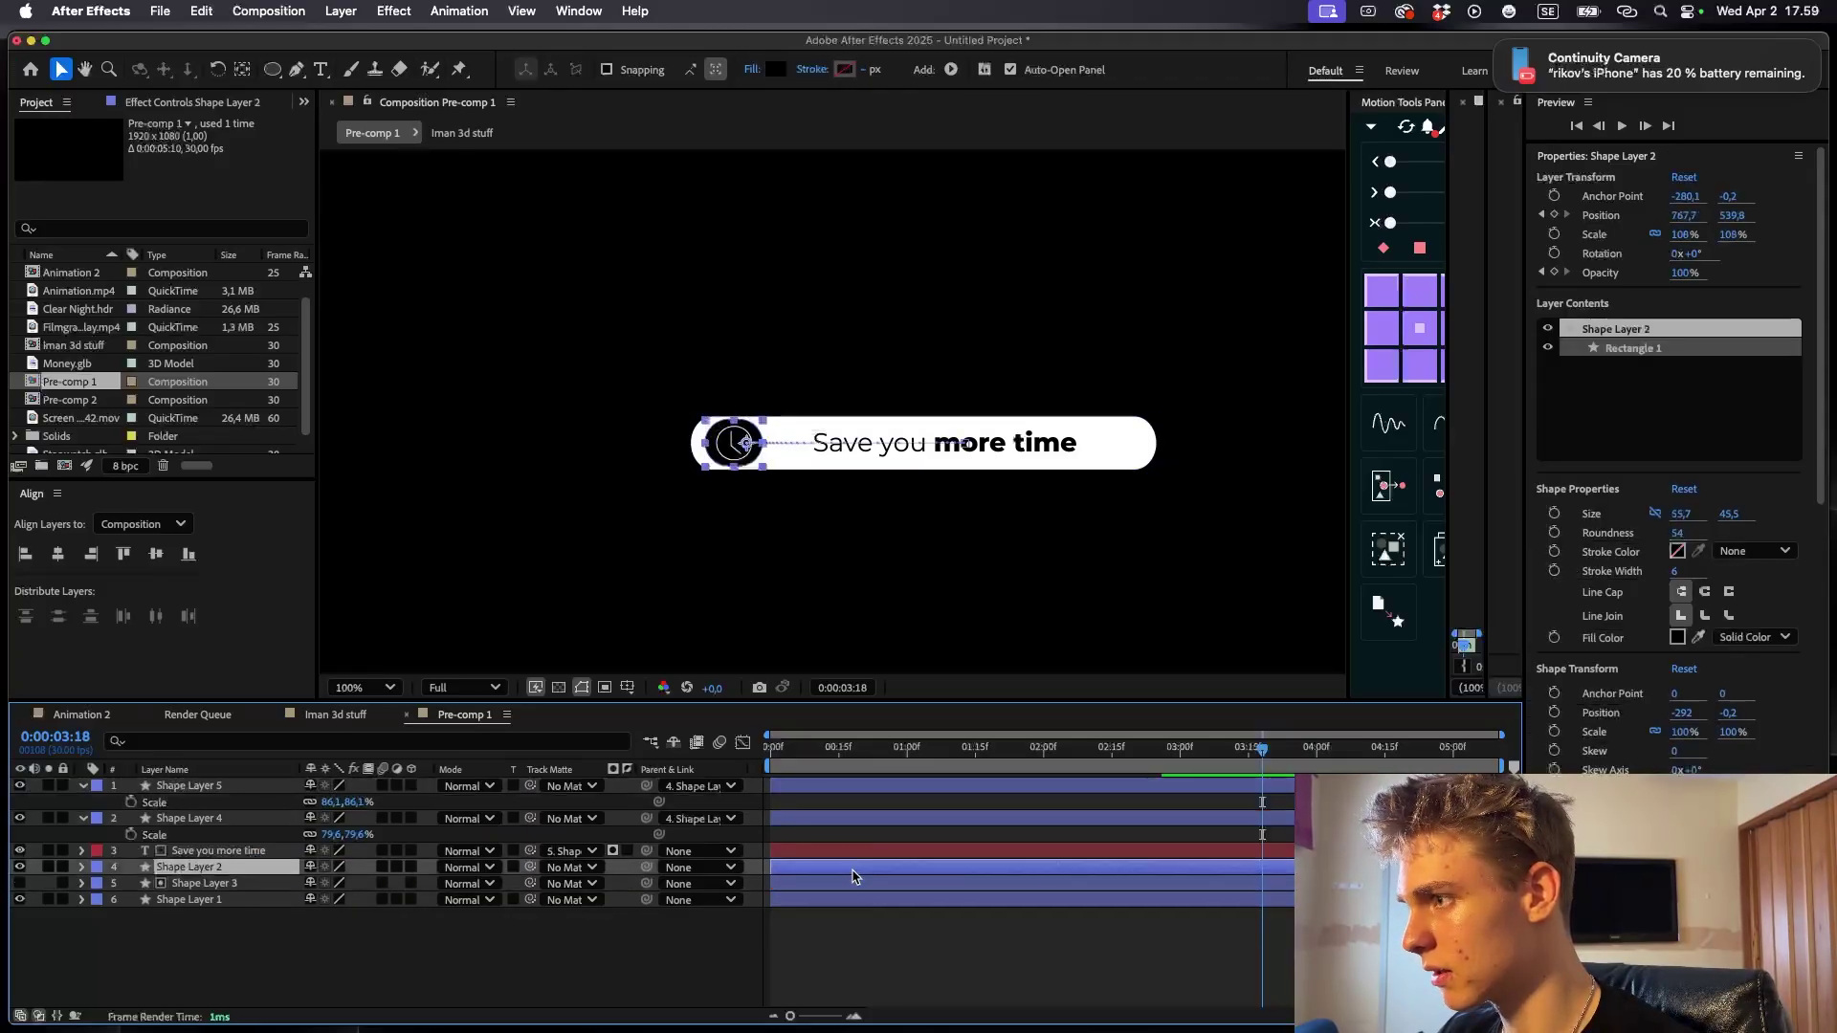
{"action": "left_click", "coordinate": [630, 920]}
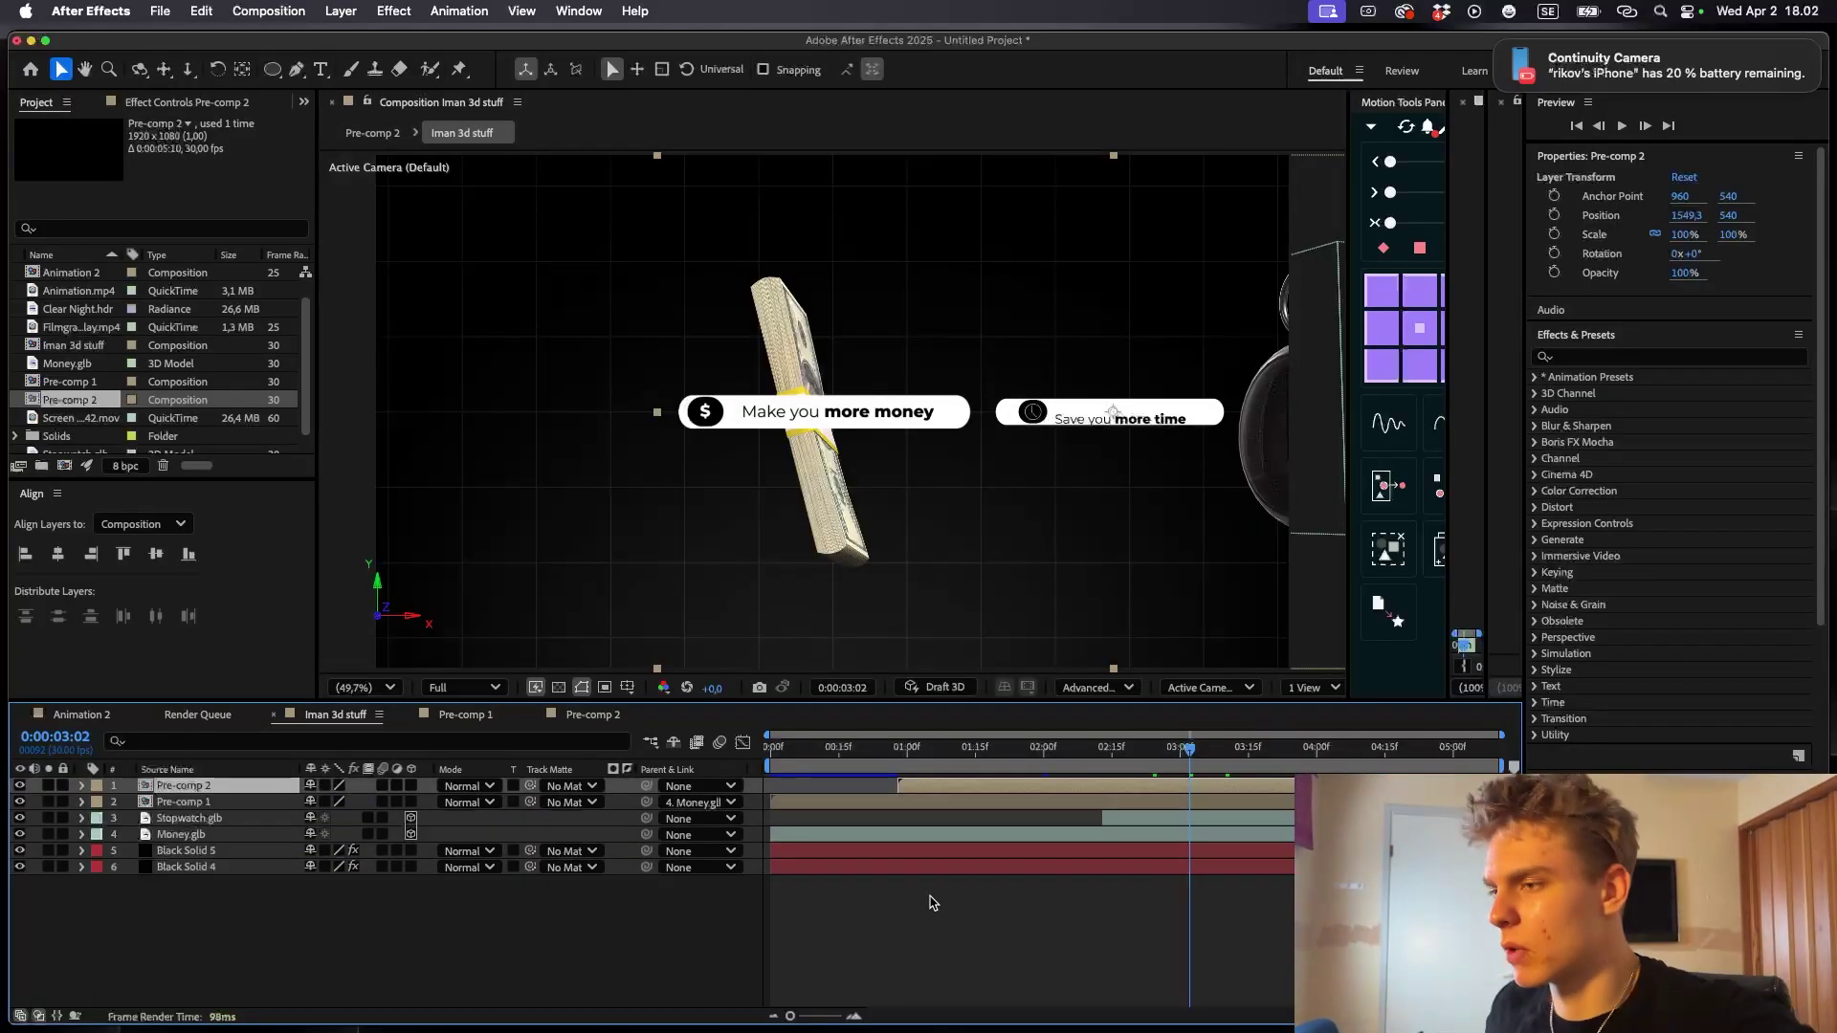
- Parent Pre-comp 2 to the Stopwatch.glb layer, position the "Save you more time" label over the stopwatch, and preview the motion
{"action": "left_click_drag", "start_coordinate": [647, 787], "coordinate": [186, 819]}
{"action": "left_click", "coordinate": [1129, 759]}
{"action": "key", "text": "space"}
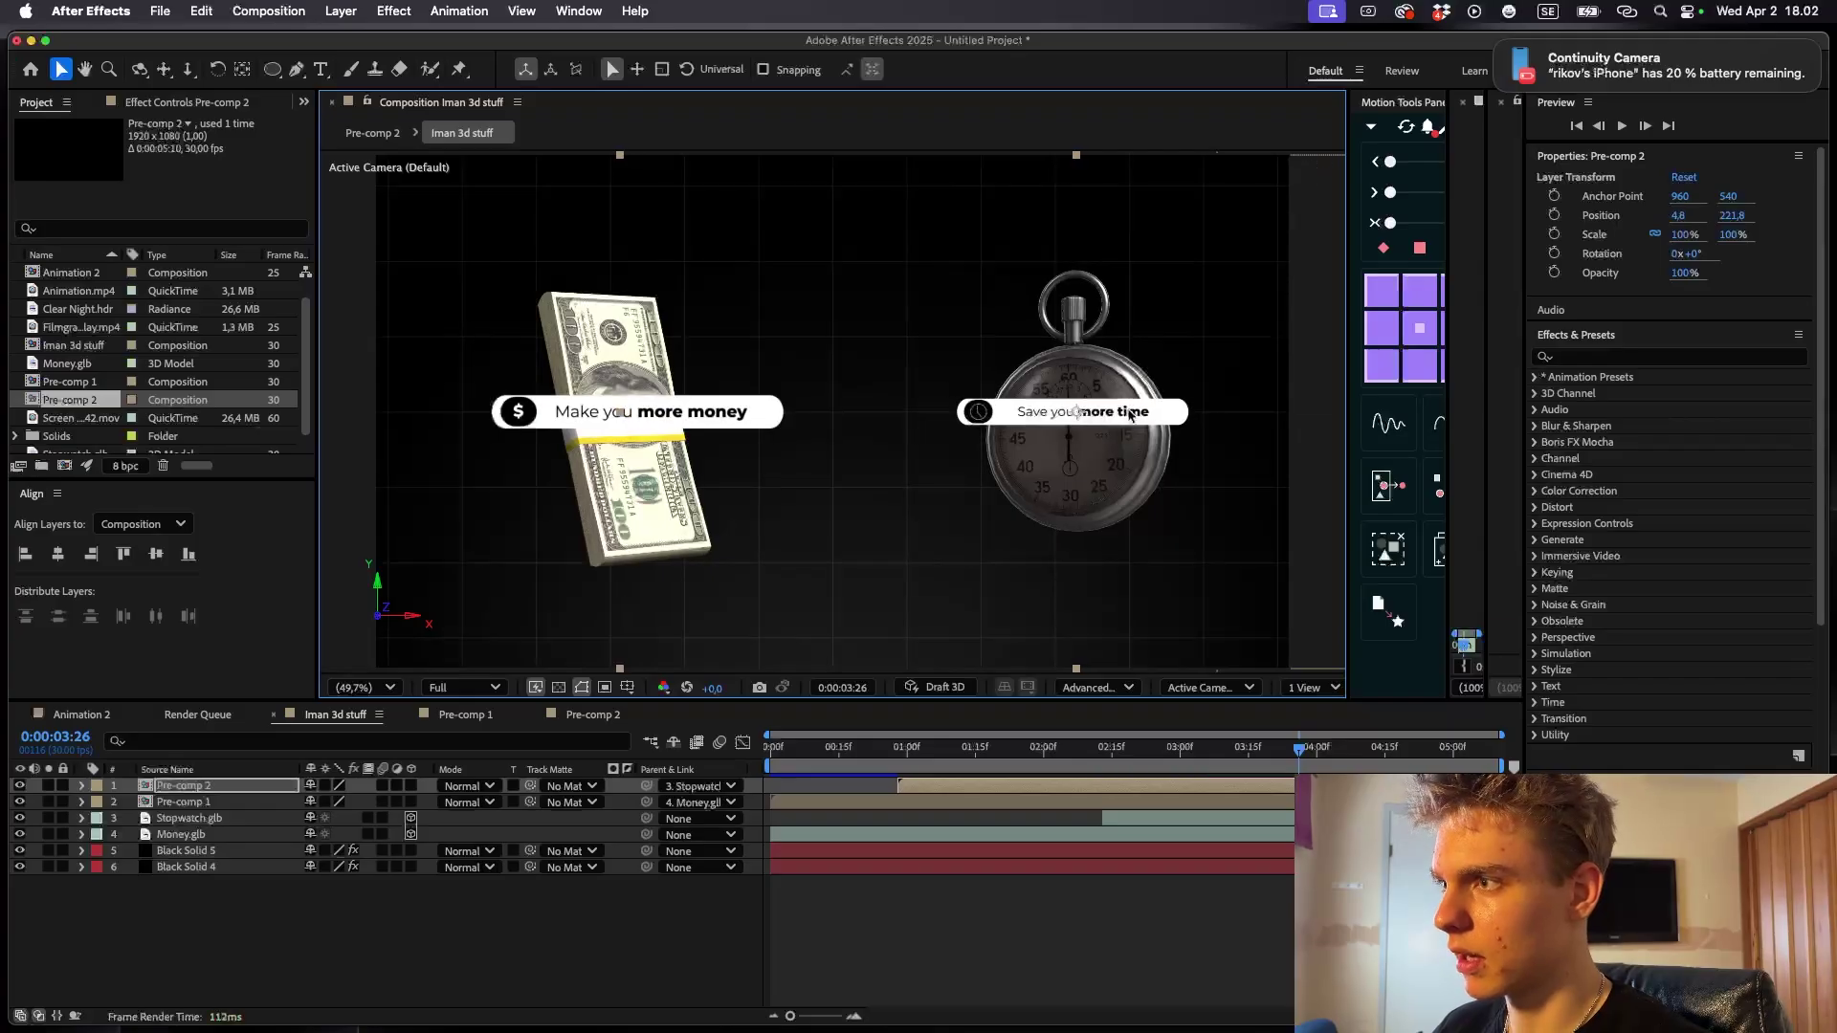
{"action": "left_click", "coordinate": [1030, 748]}
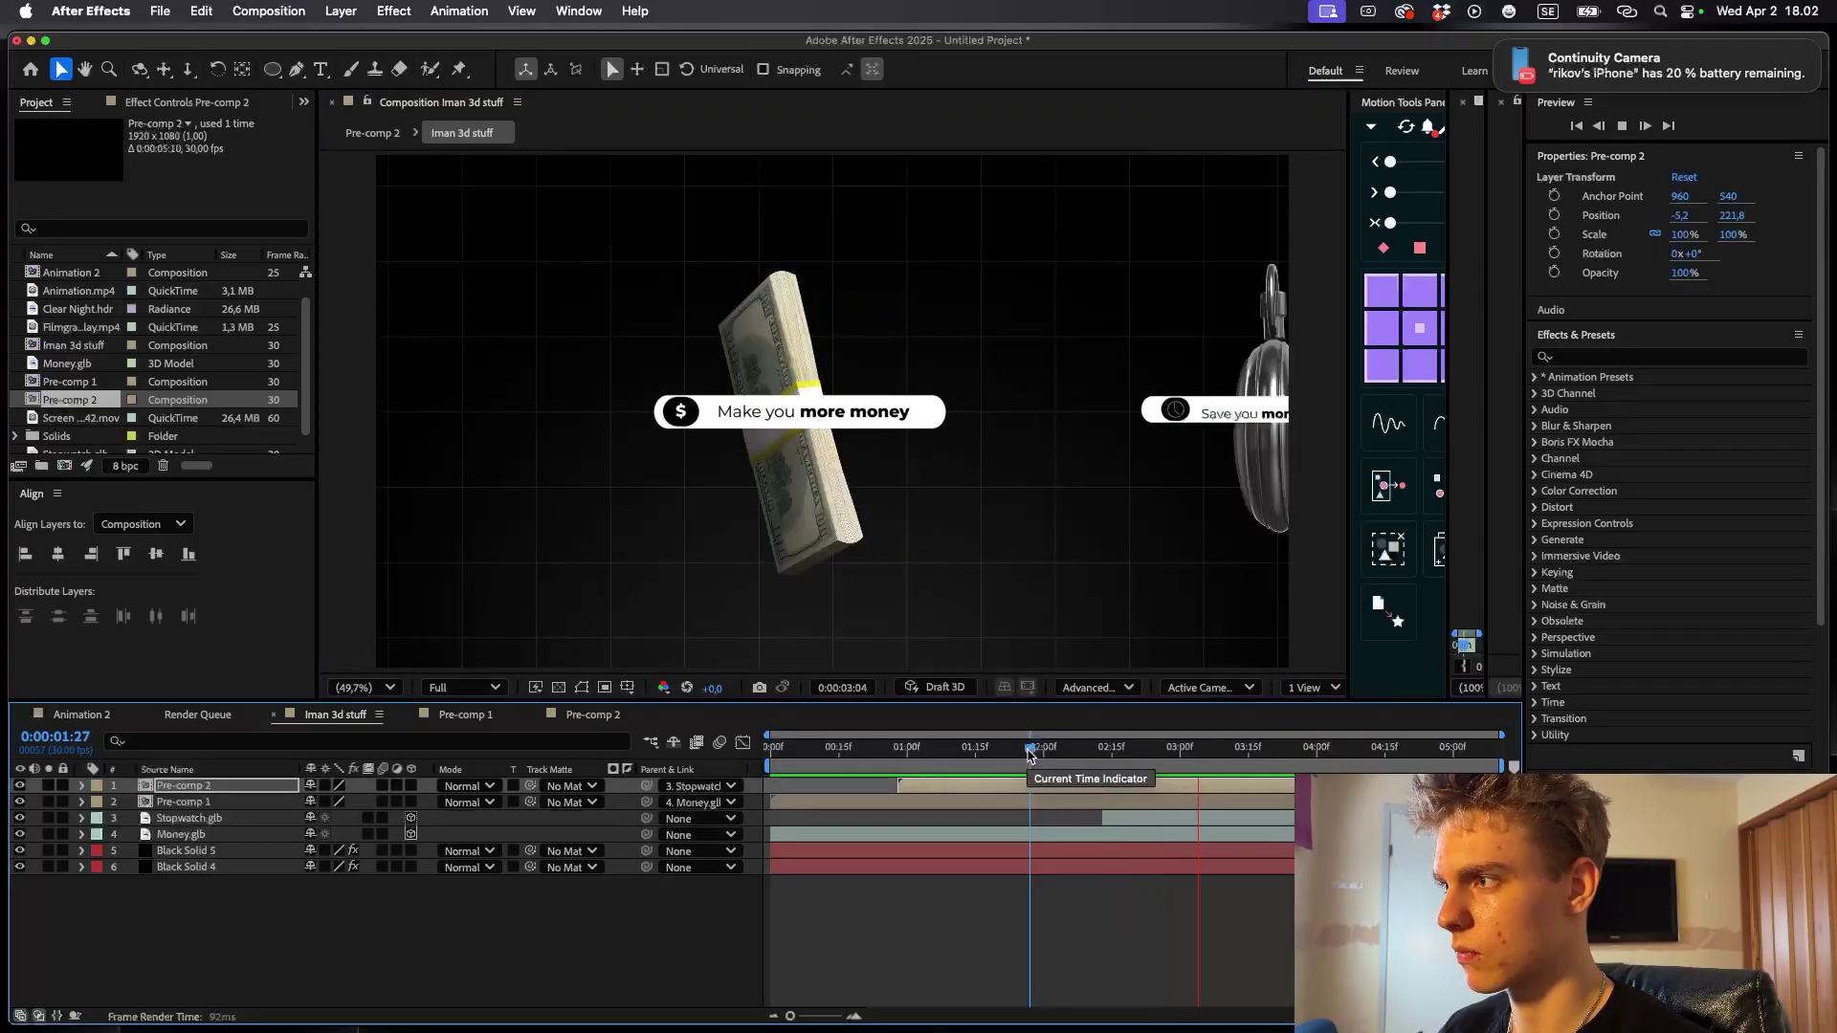
{"action": "left_click", "coordinate": [1169, 903]}
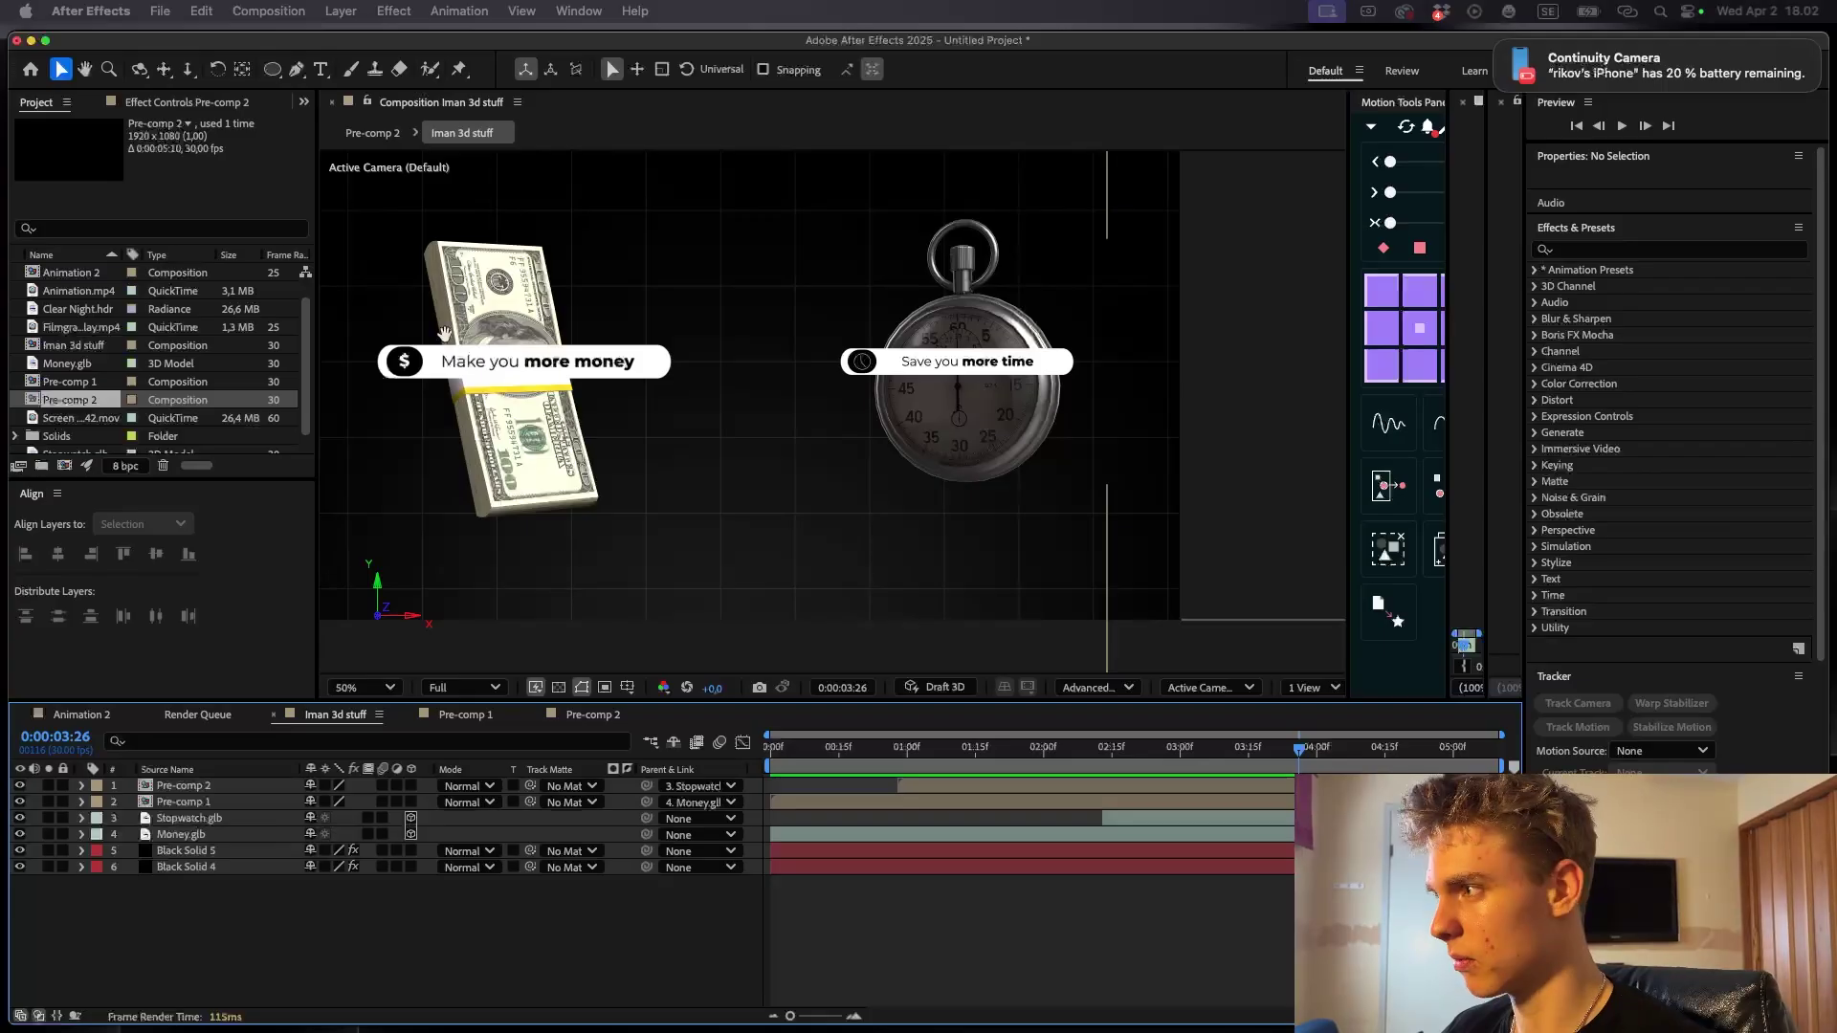
- Draw a rounded rectangle about 1444 by 967 px across the money and stopwatch as a new shape layer
{"action": "left_click", "coordinate": [273, 70]}
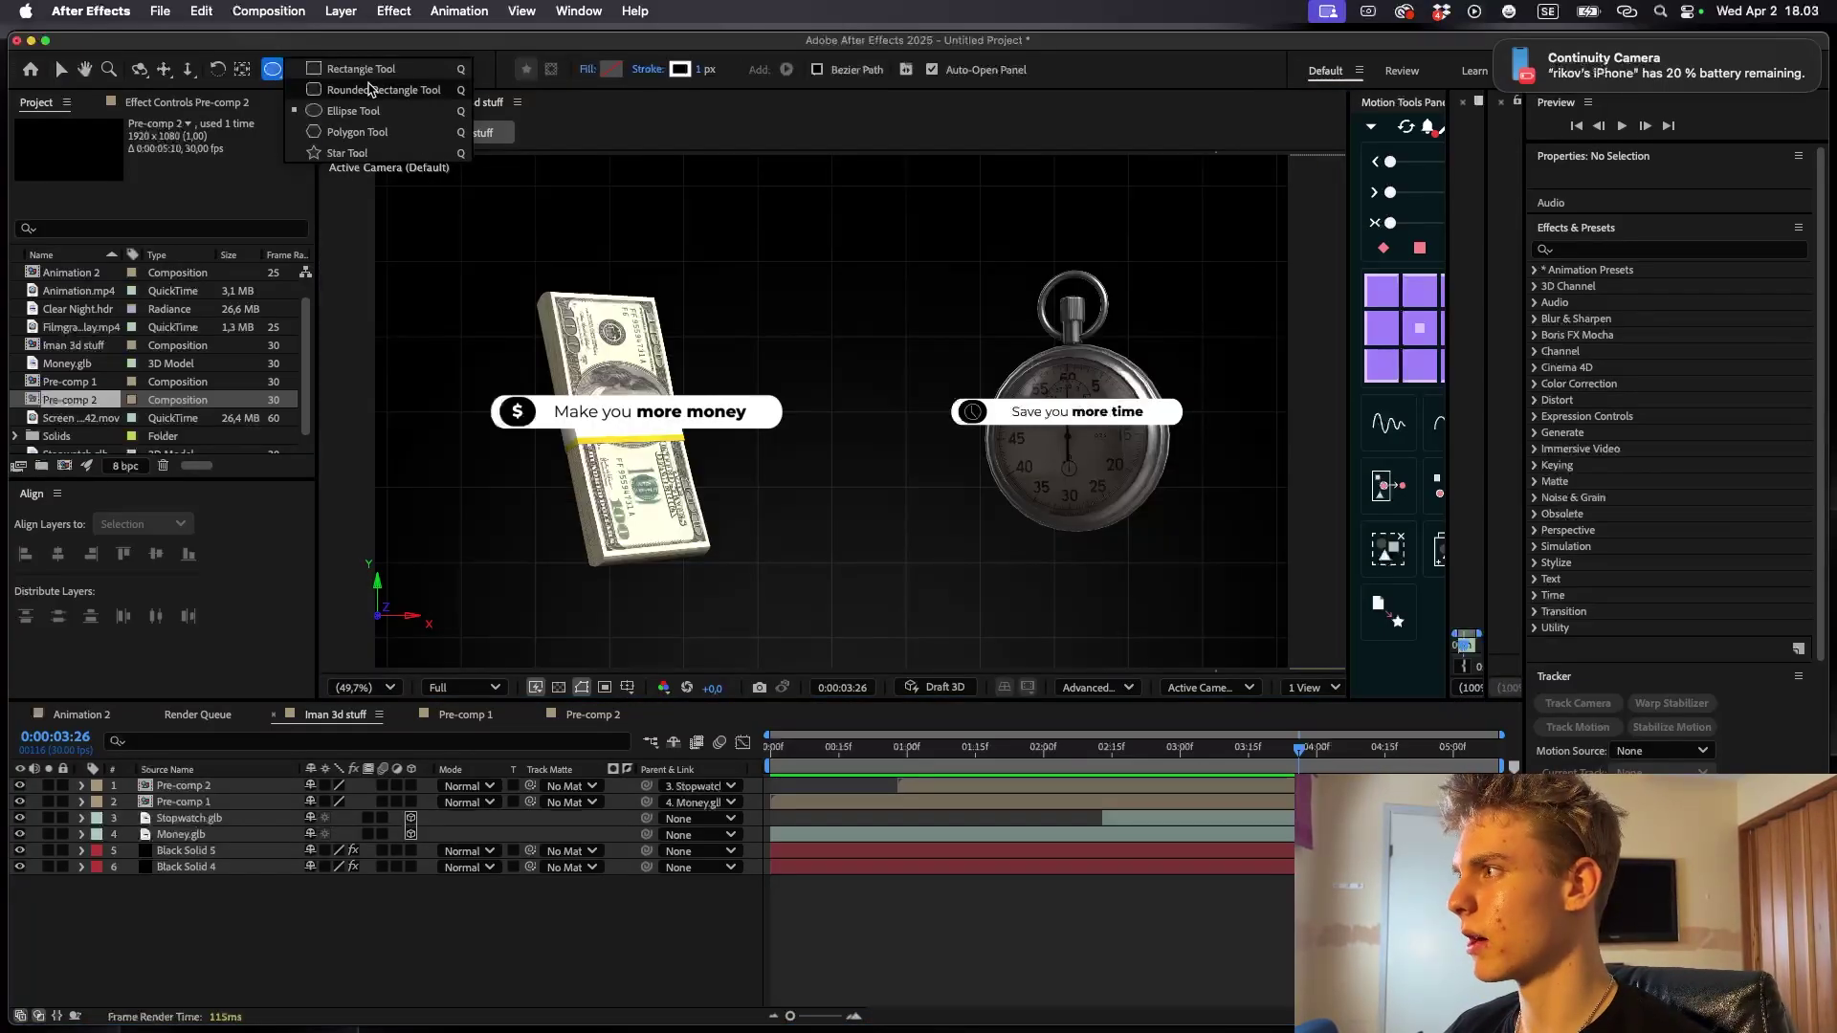
{"action": "left_click", "coordinate": [374, 89]}
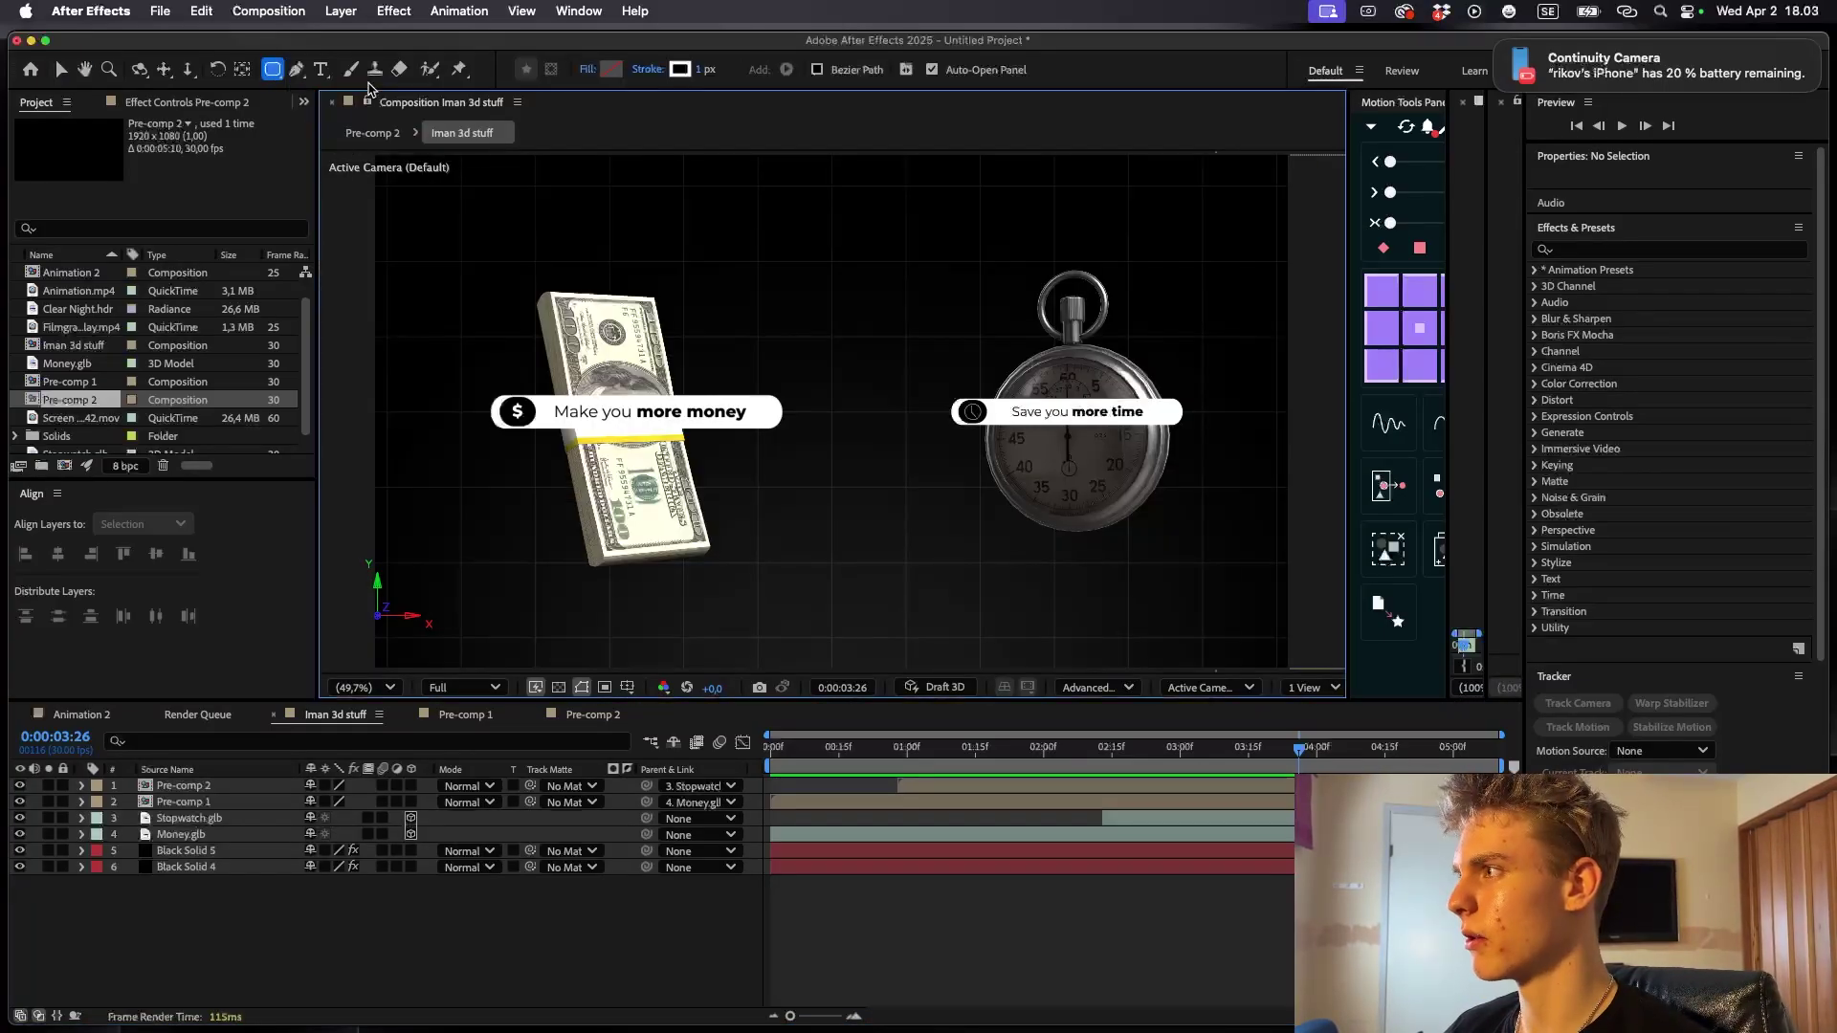
{"action": "mouse_move", "coordinate": [511, 187]}
{"action": "left_mouse_down"}
{"action": "mouse_move", "coordinate": [616, 226]}
{"action": "mouse_move", "coordinate": [1218, 628]}
{"action": "mouse_move", "coordinate": [1218, 653]}
{"action": "mouse_move", "coordinate": [1199, 647]}
{"action": "left_mouse_up"}
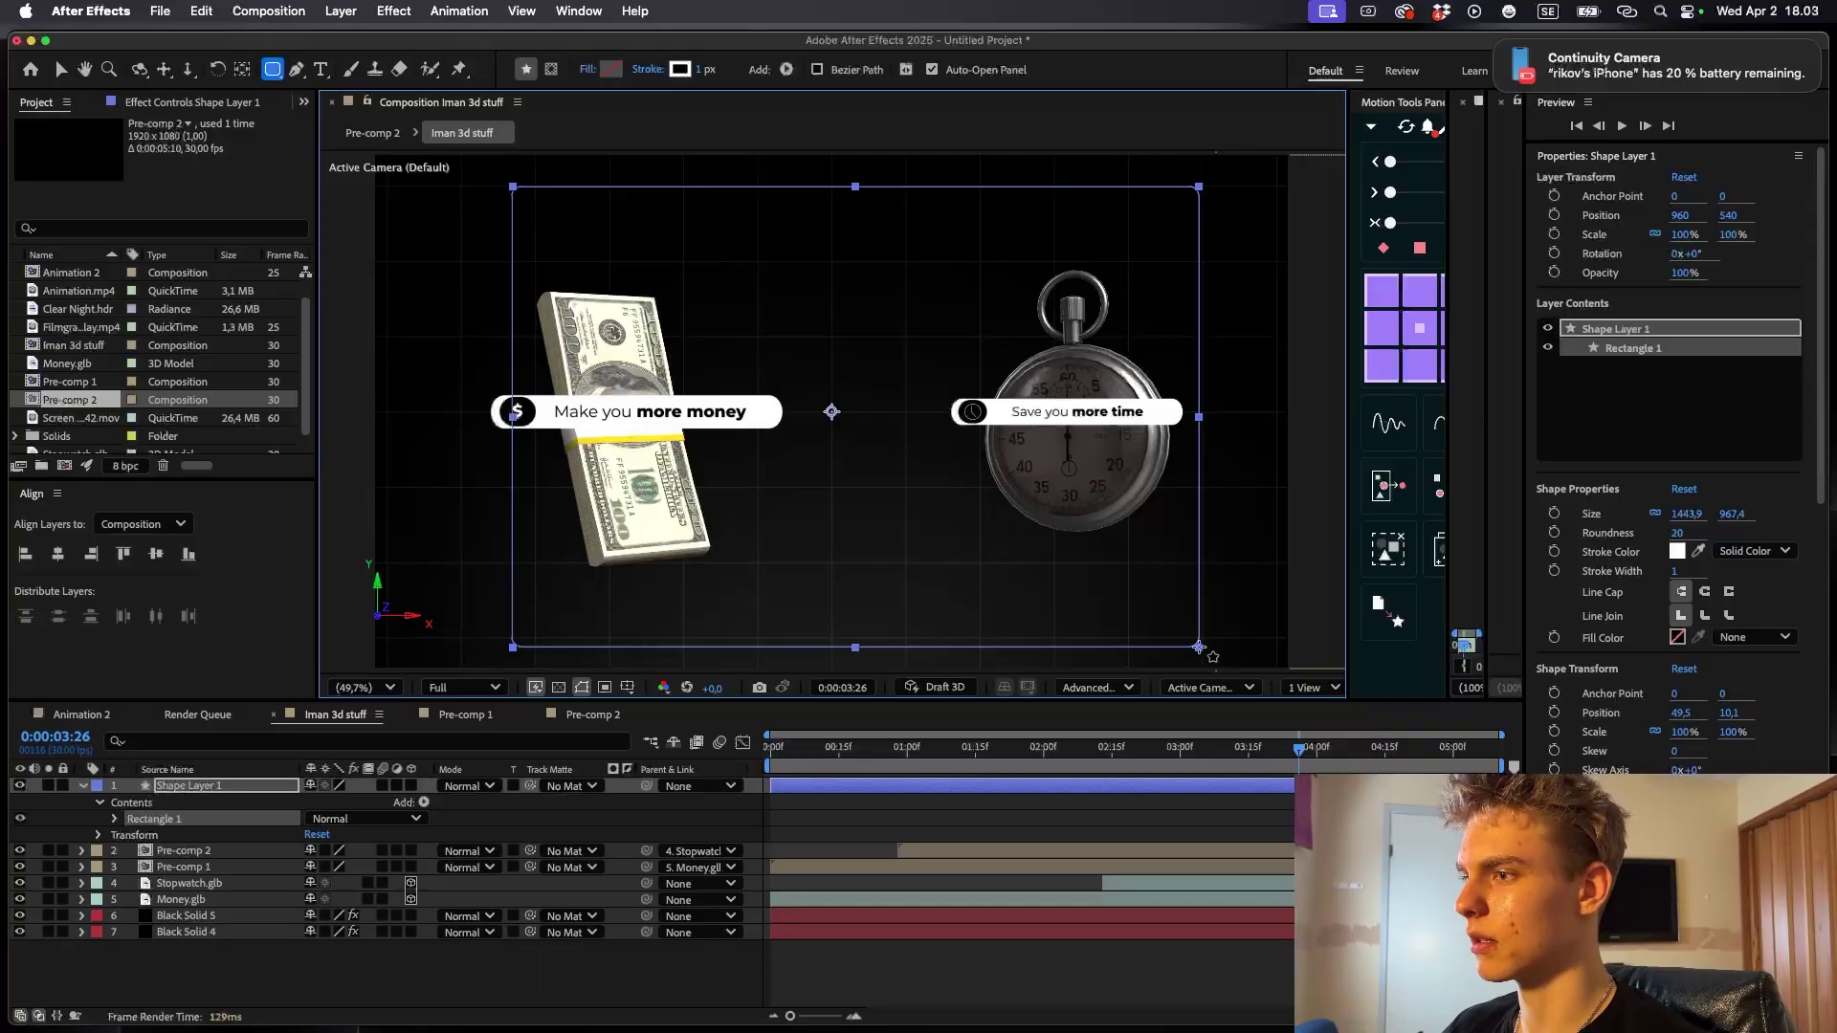
- Set the rounded rectangle's stroke width to 4 px after trying 3 px
{"action": "key", "text": "v"}
{"action": "left_click", "coordinate": [1031, 69]}
{"action": "type", "text": "3"}
{"action": "key", "text": "Return"}
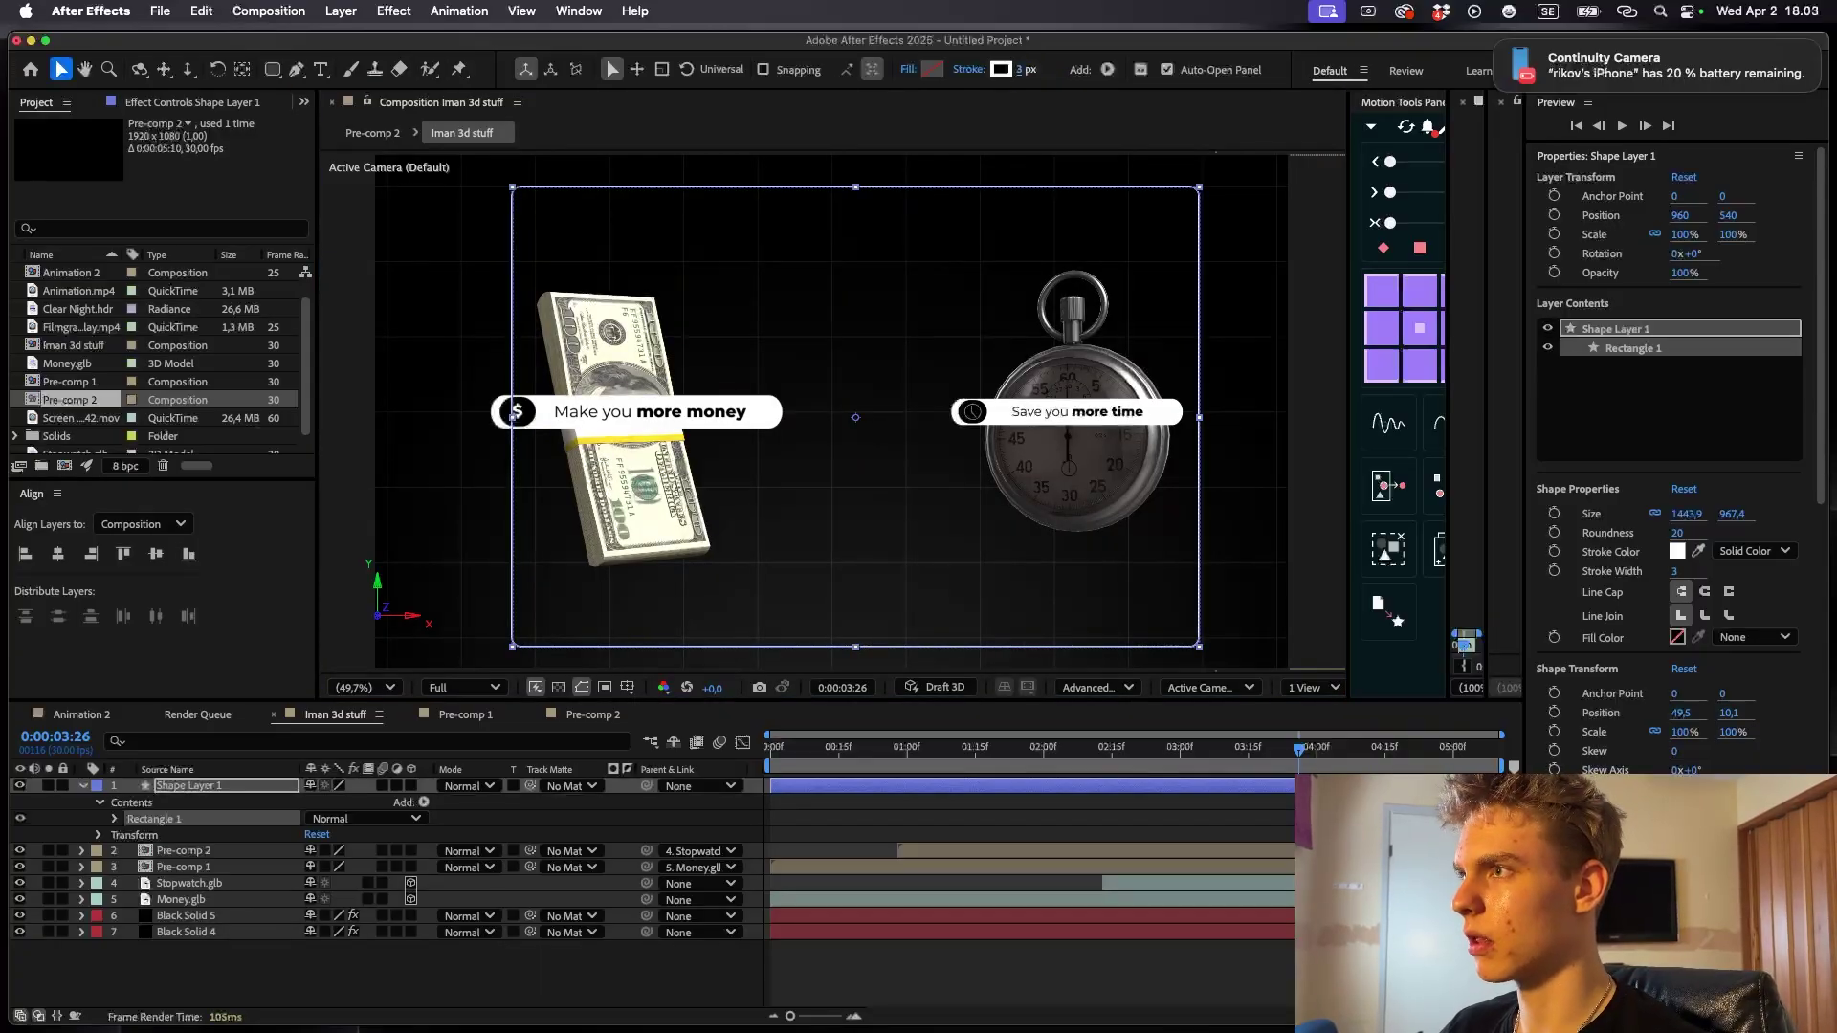
{"action": "left_click", "coordinate": [1022, 69]}
{"action": "type", "text": "4"}
{"action": "key", "text": "Return"}
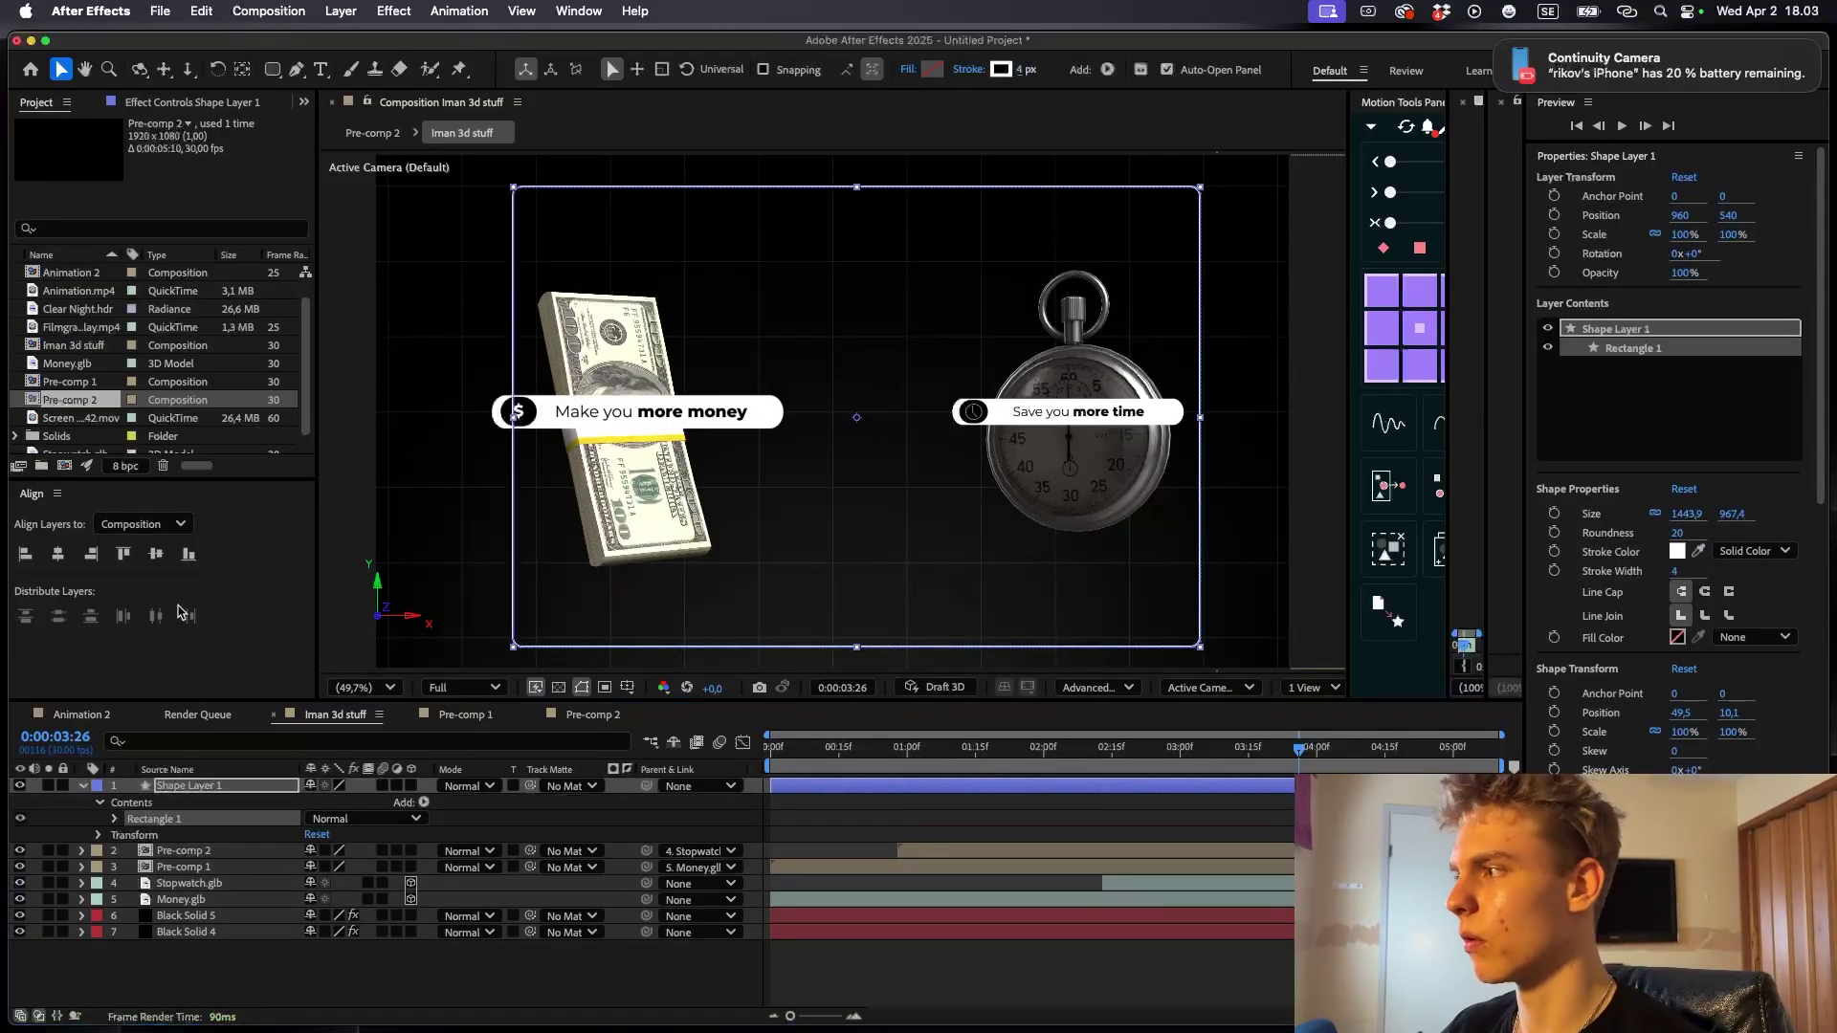
- Set the rectangle's roundness to 60 and shrink its layer to about 73.7% wide by 91% high
{"action": "left_click", "coordinate": [1679, 534]}
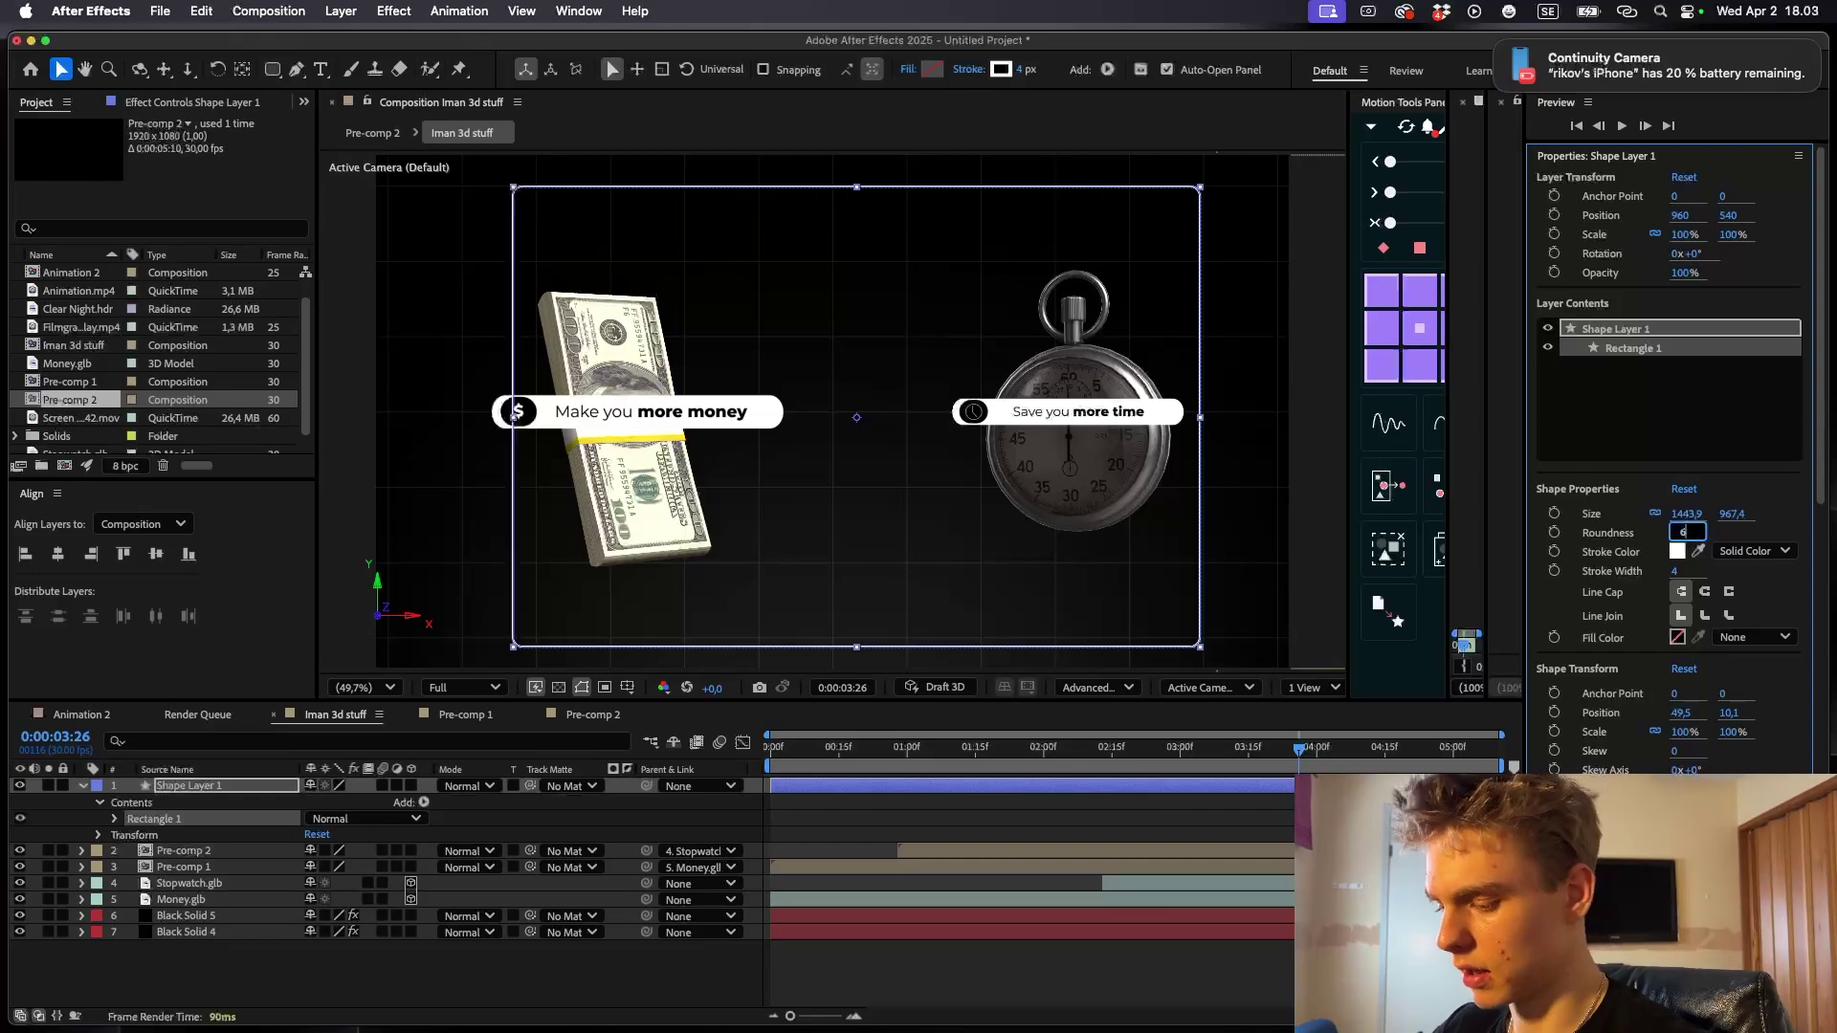
{"action": "left_click_drag", "start_coordinate": [1200, 646], "coordinate": [1134, 642]}
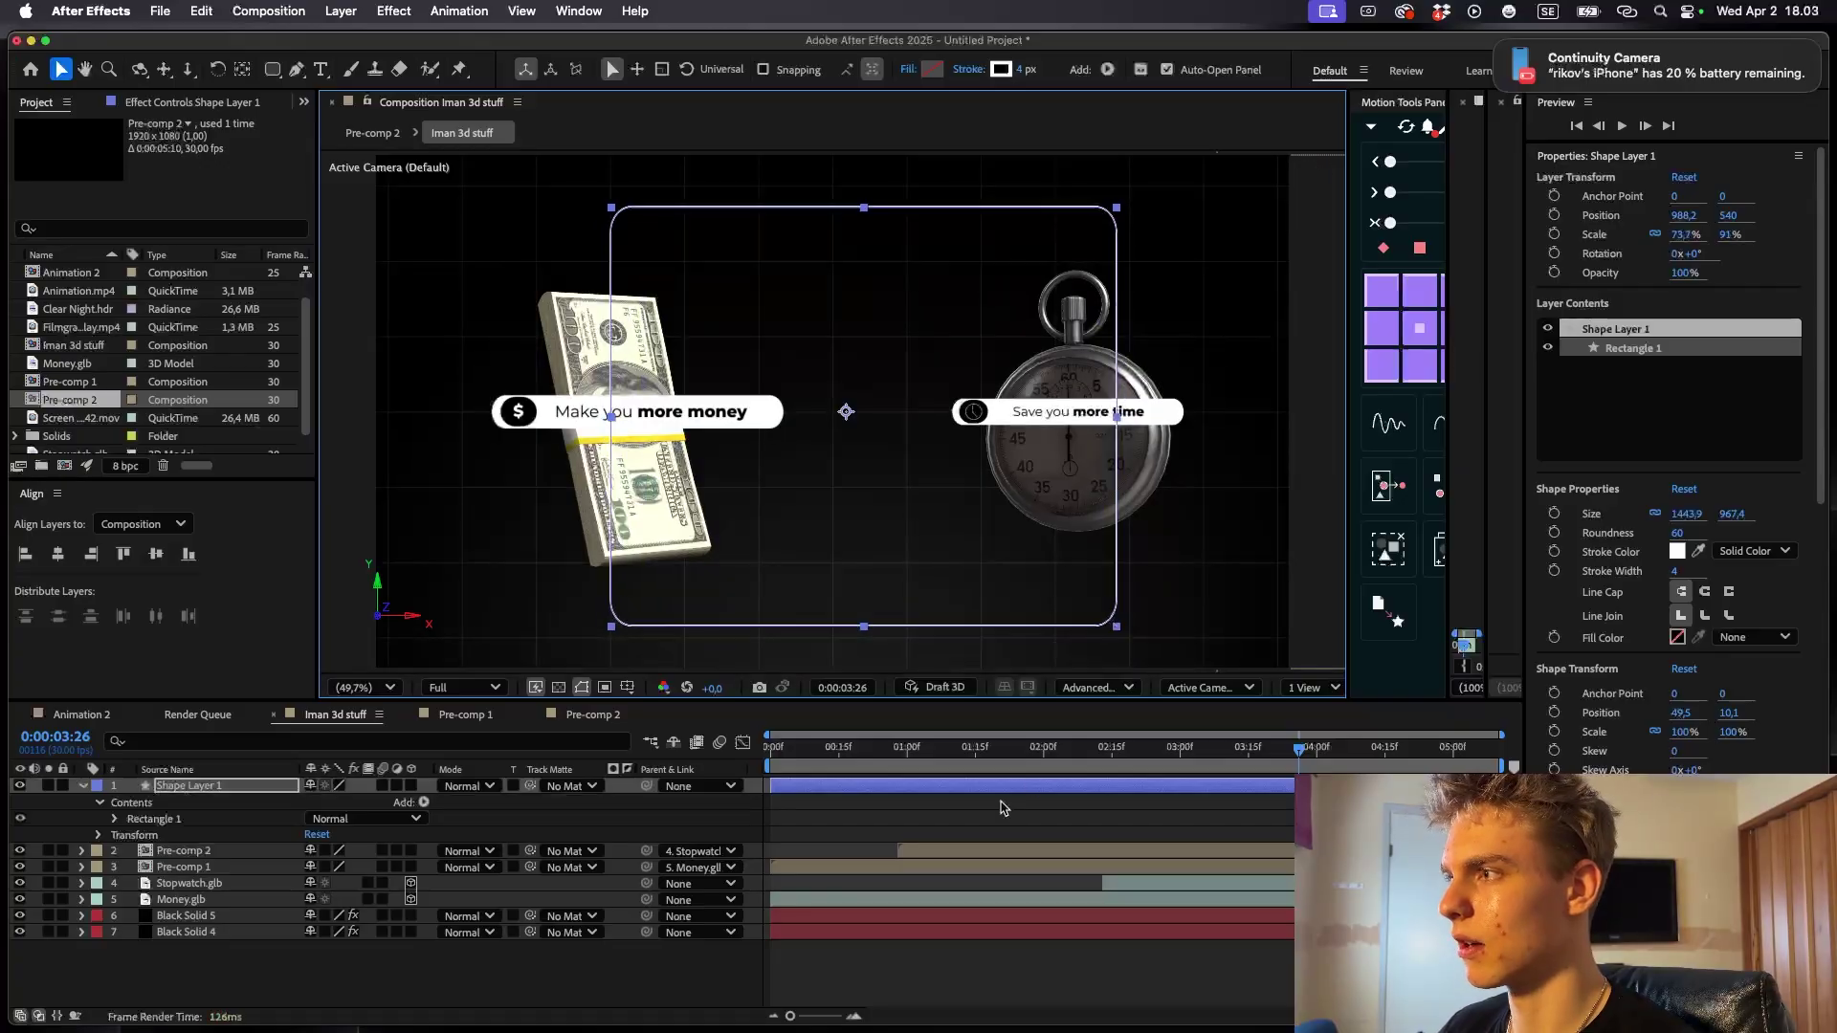
- Add Trim Paths to the rounded rectangle's shape layer with the playhead at 0:00:03:14
{"action": "left_click", "coordinate": [1266, 750]}
{"action": "left_click_drag", "start_coordinate": [1269, 762], "coordinate": [1244, 755]}
{"action": "left_click", "coordinate": [841, 410]}
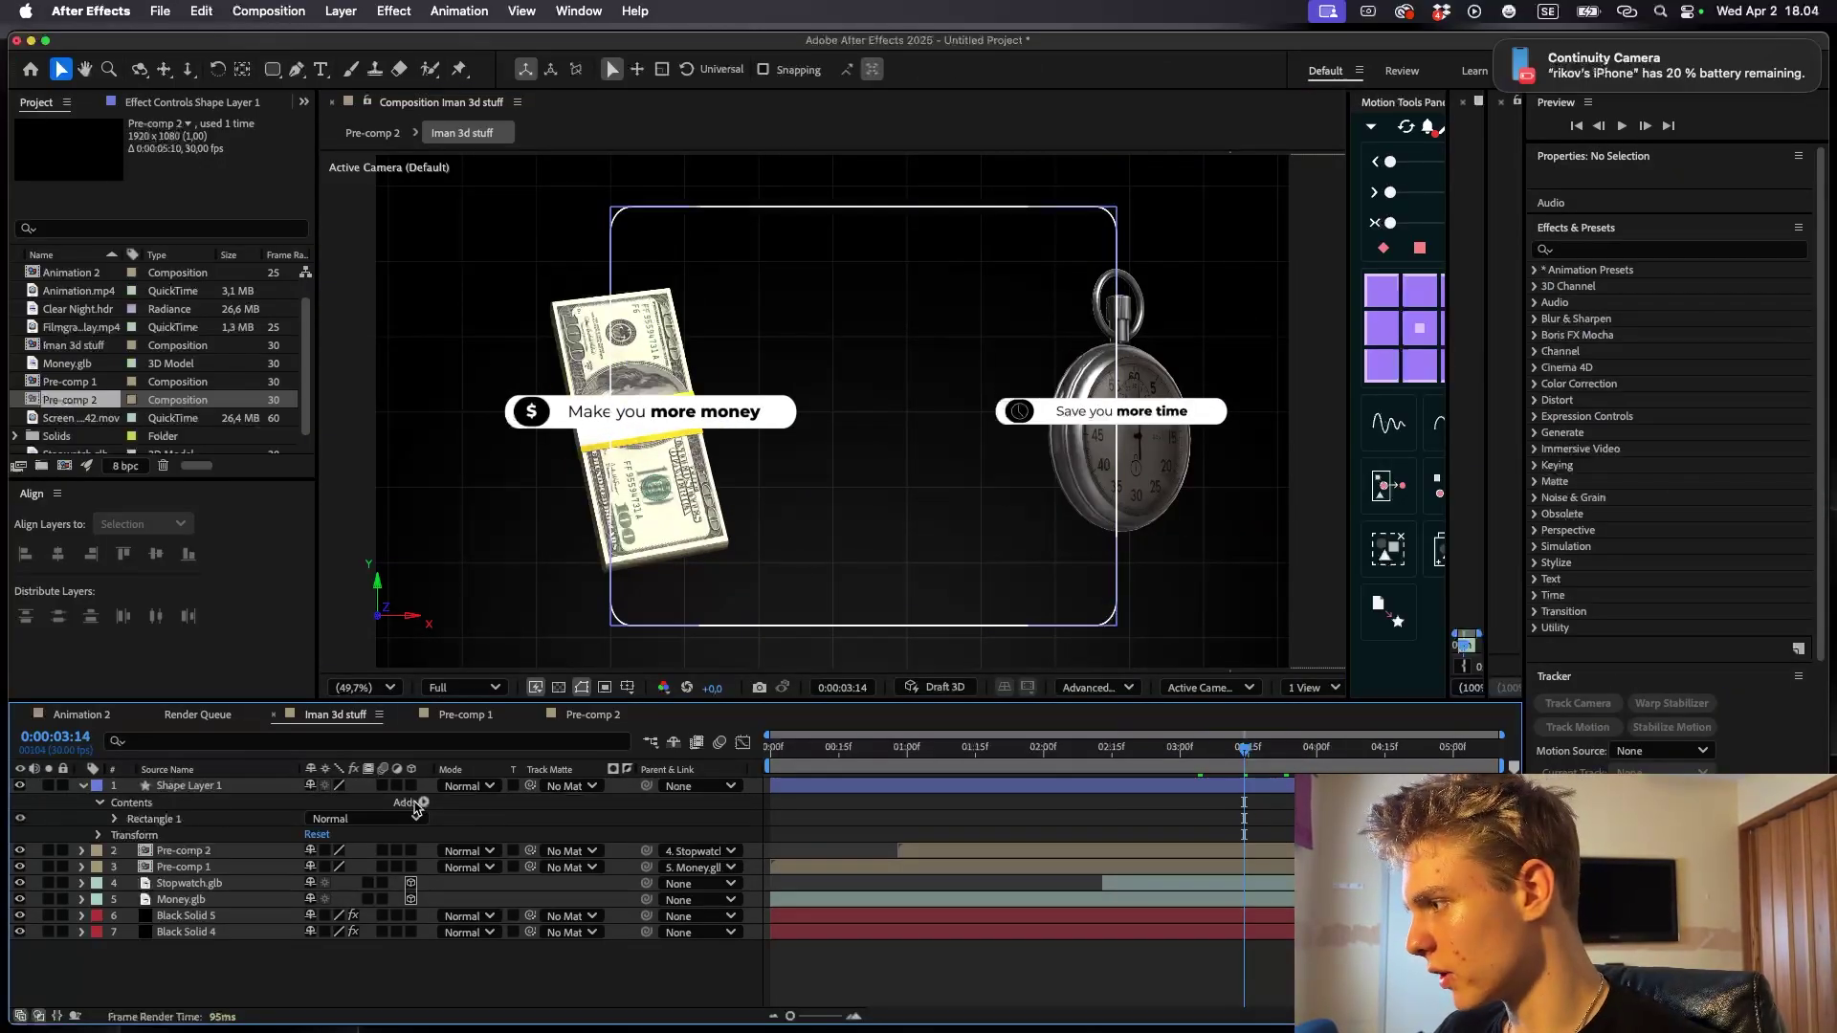
{"action": "left_click", "coordinate": [418, 805]}
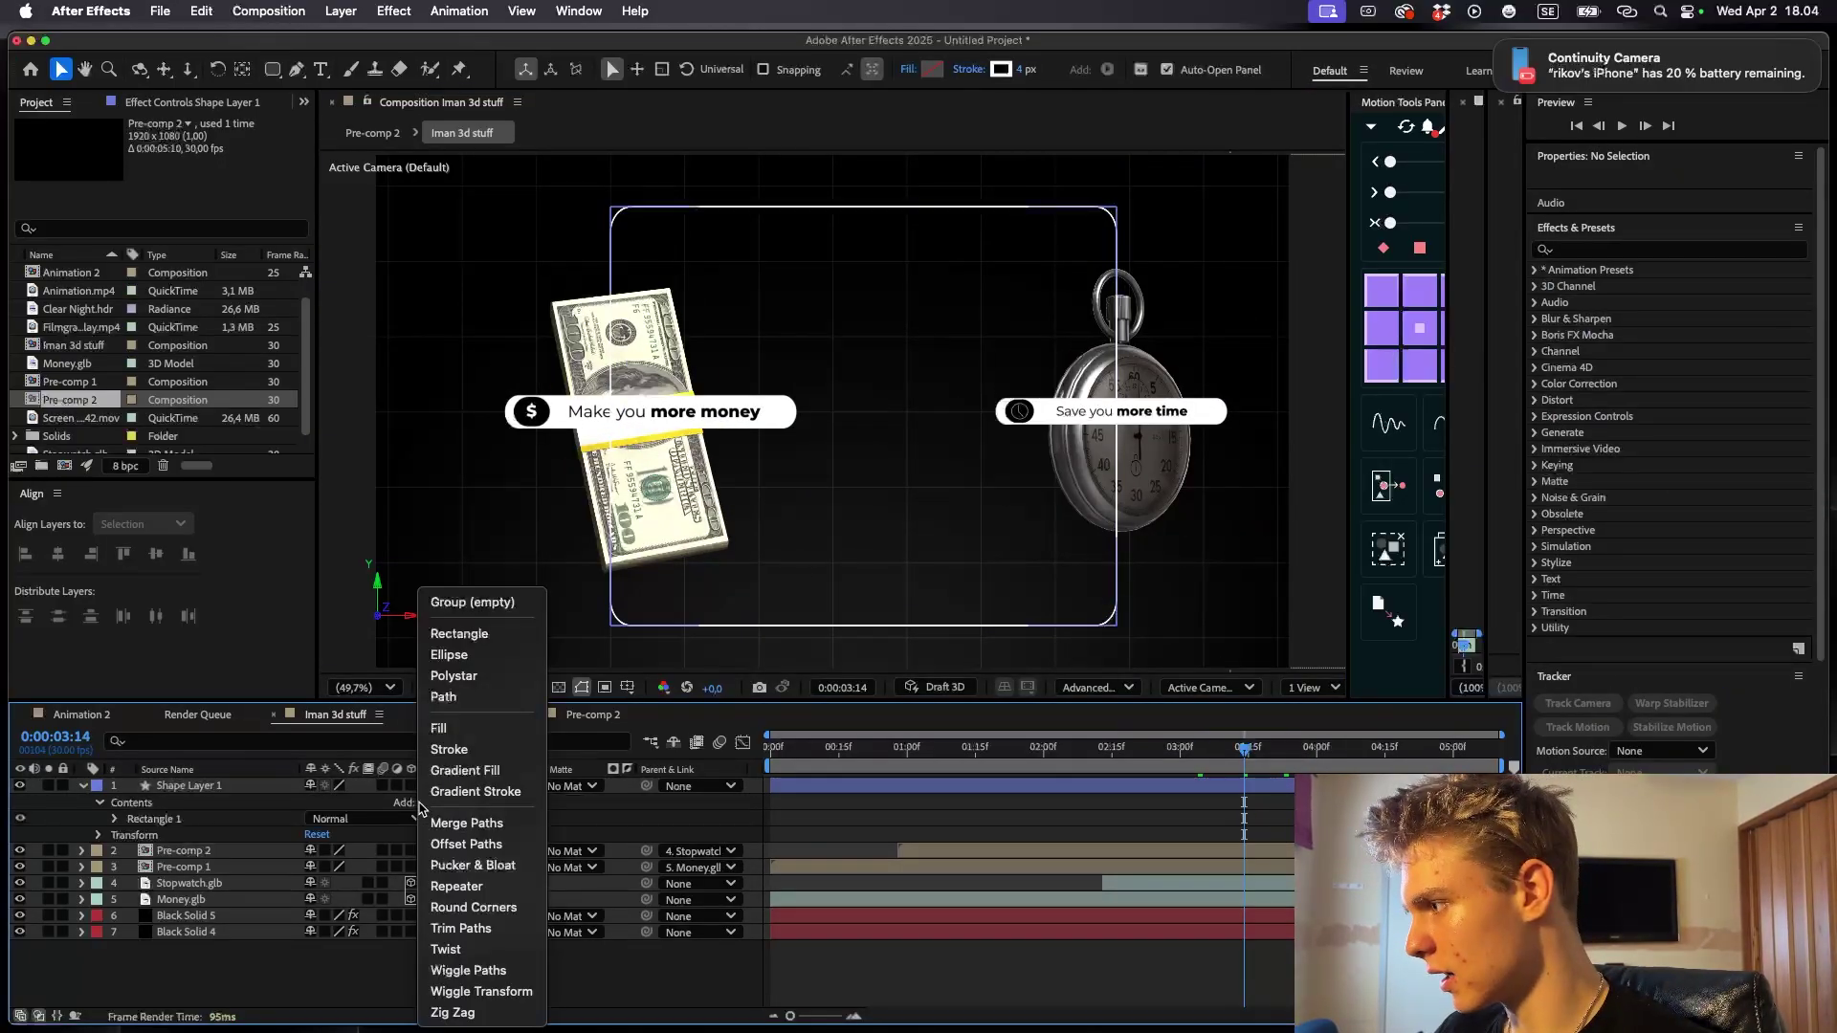
{"action": "left_click", "coordinate": [452, 932]}
- Keyframe the Trim Paths End at 0% at 0:00:03:14 and preview the outline drawing on
{"action": "left_click", "coordinate": [115, 834]}
{"action": "left_click", "coordinate": [146, 867]}
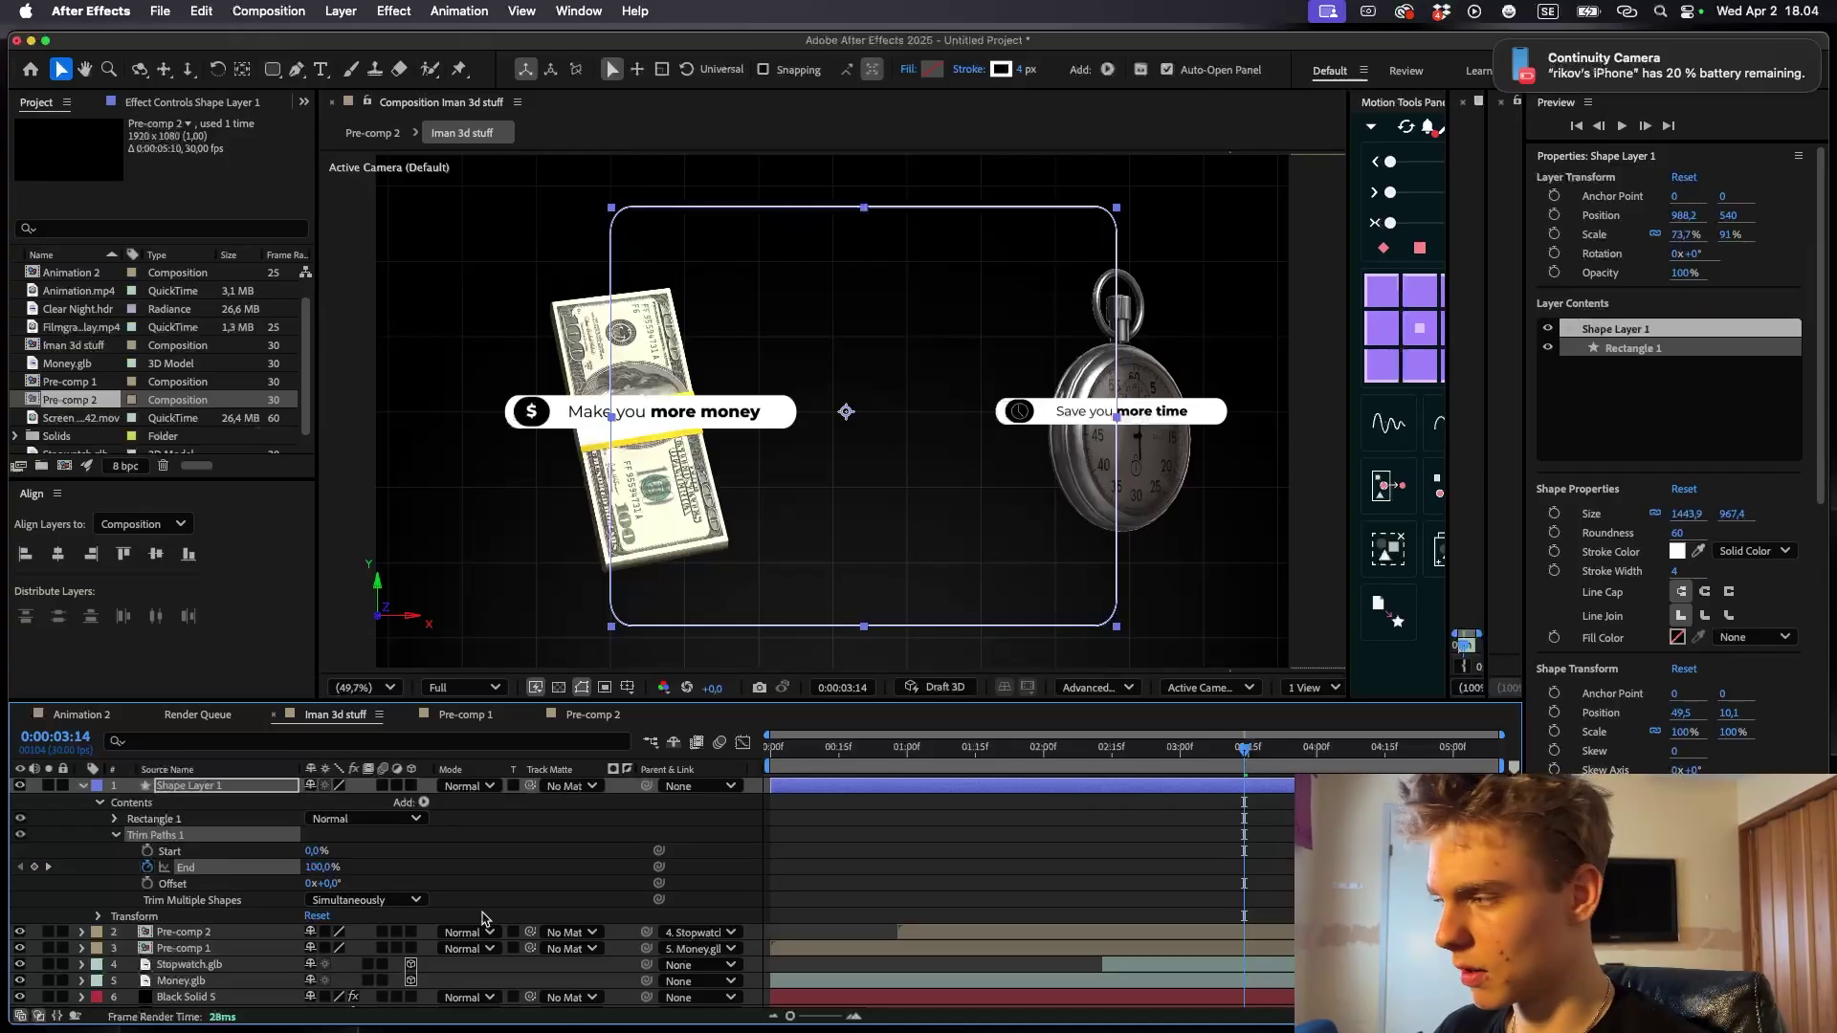
{"action": "type", "text": "0"}
{"action": "key", "text": "Return"}
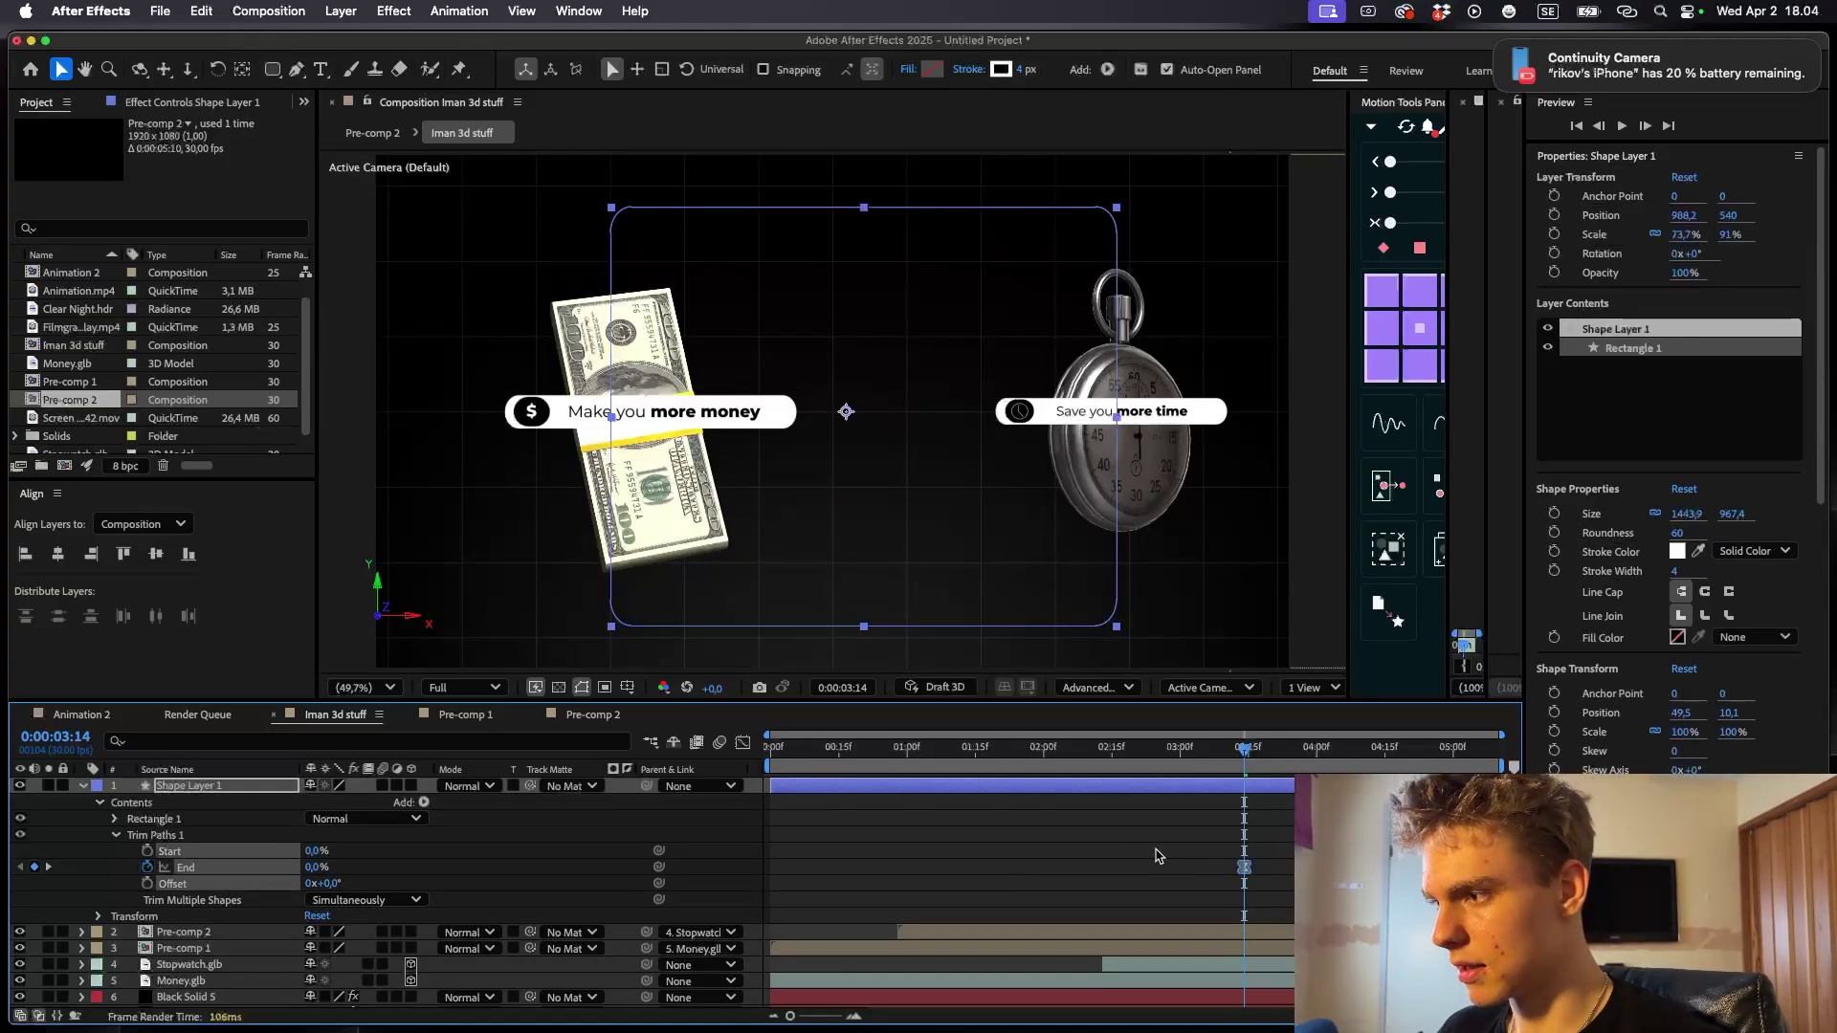
{"action": "key", "text": "space"}
{"action": "key", "text": "space"}
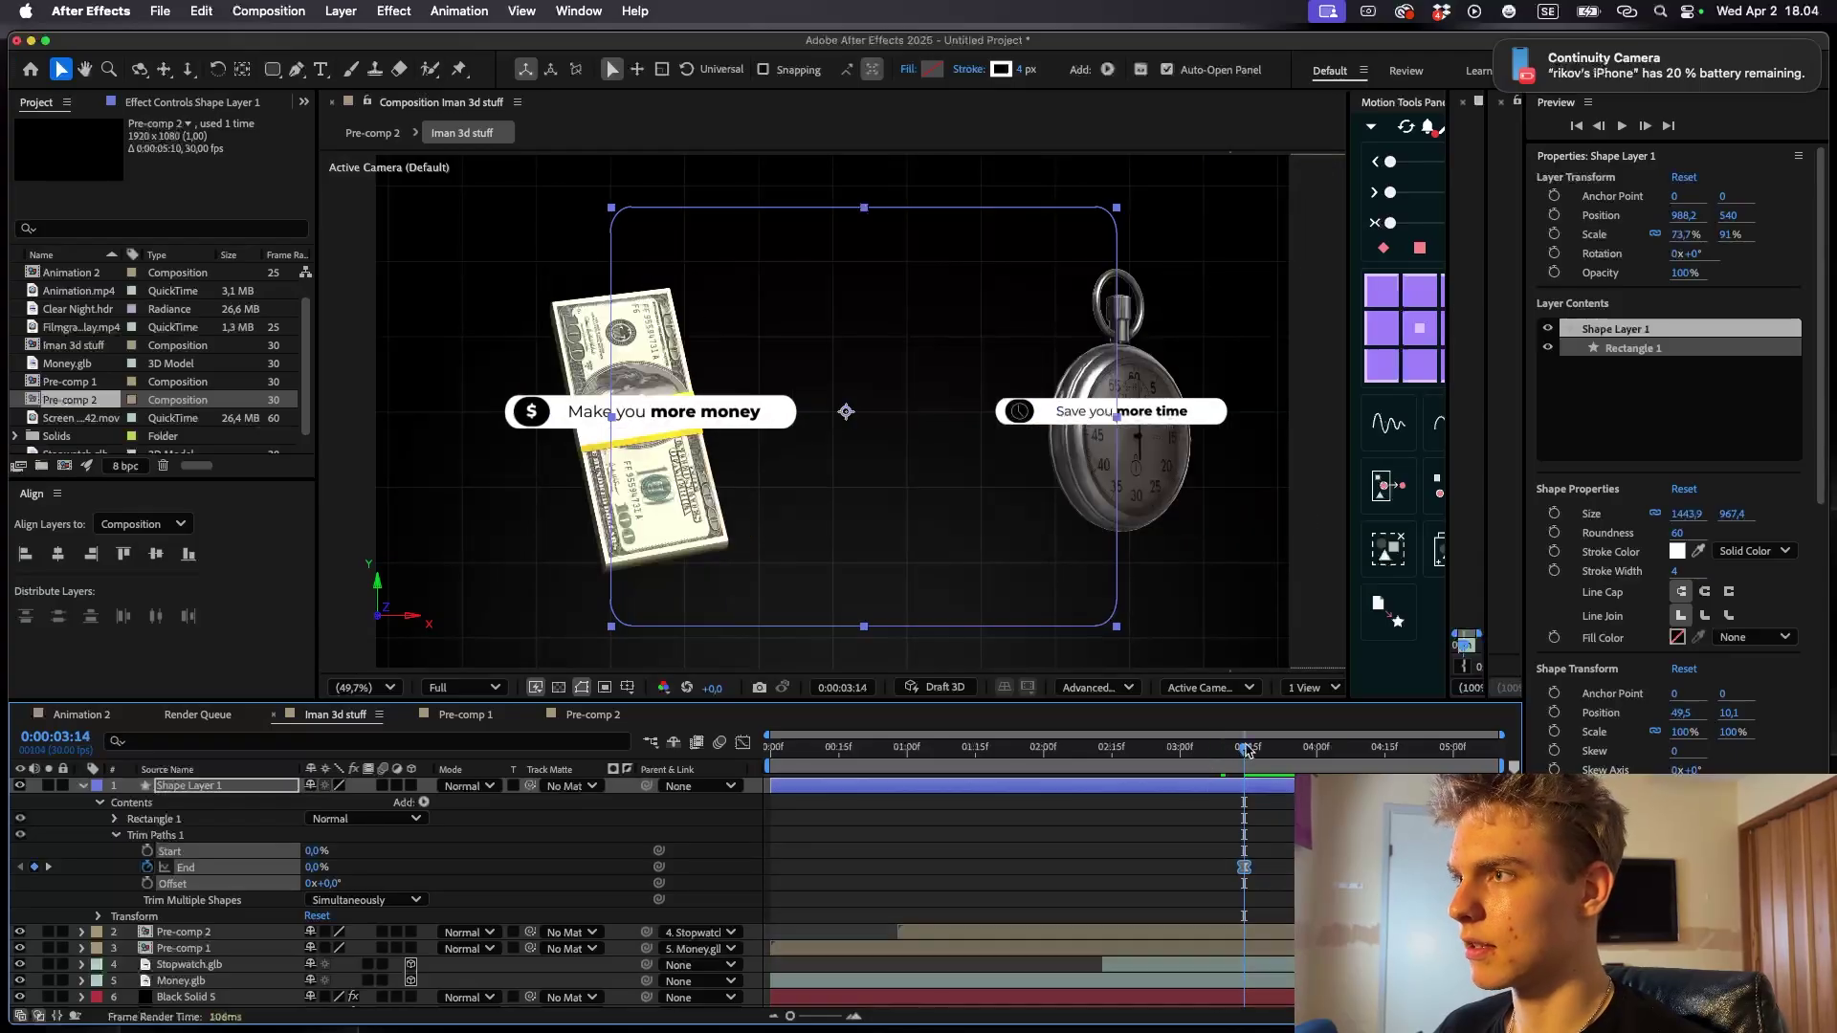
- Set the Trim Paths Offset to 234° to change where the outline starts drawing, and preview it from 0:00:03:09
{"action": "left_click_drag", "start_coordinate": [1244, 750], "coordinate": [1262, 751]}
{"action": "left_click_drag", "start_coordinate": [313, 884], "coordinate": [374, 882]}
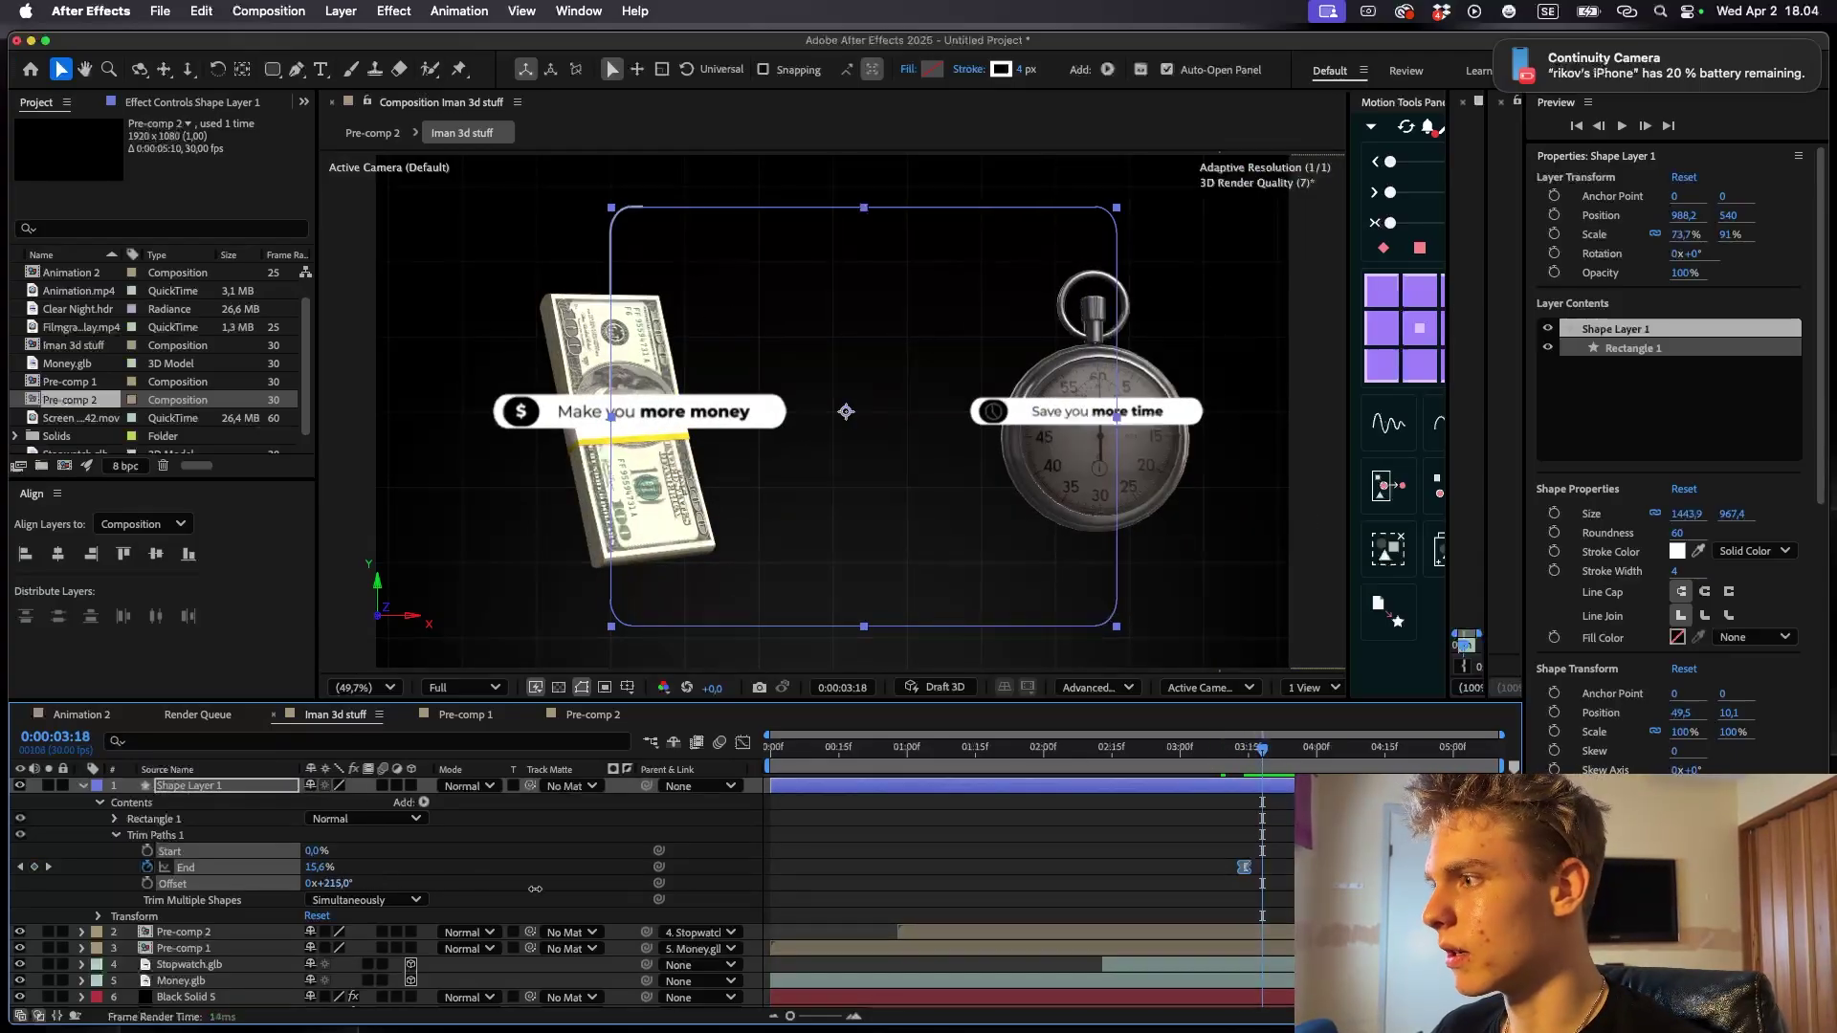
{"action": "left_click_drag", "start_coordinate": [551, 886], "coordinate": [551, 887]}
{"action": "left_click_drag", "start_coordinate": [1263, 751], "coordinate": [1221, 750]}
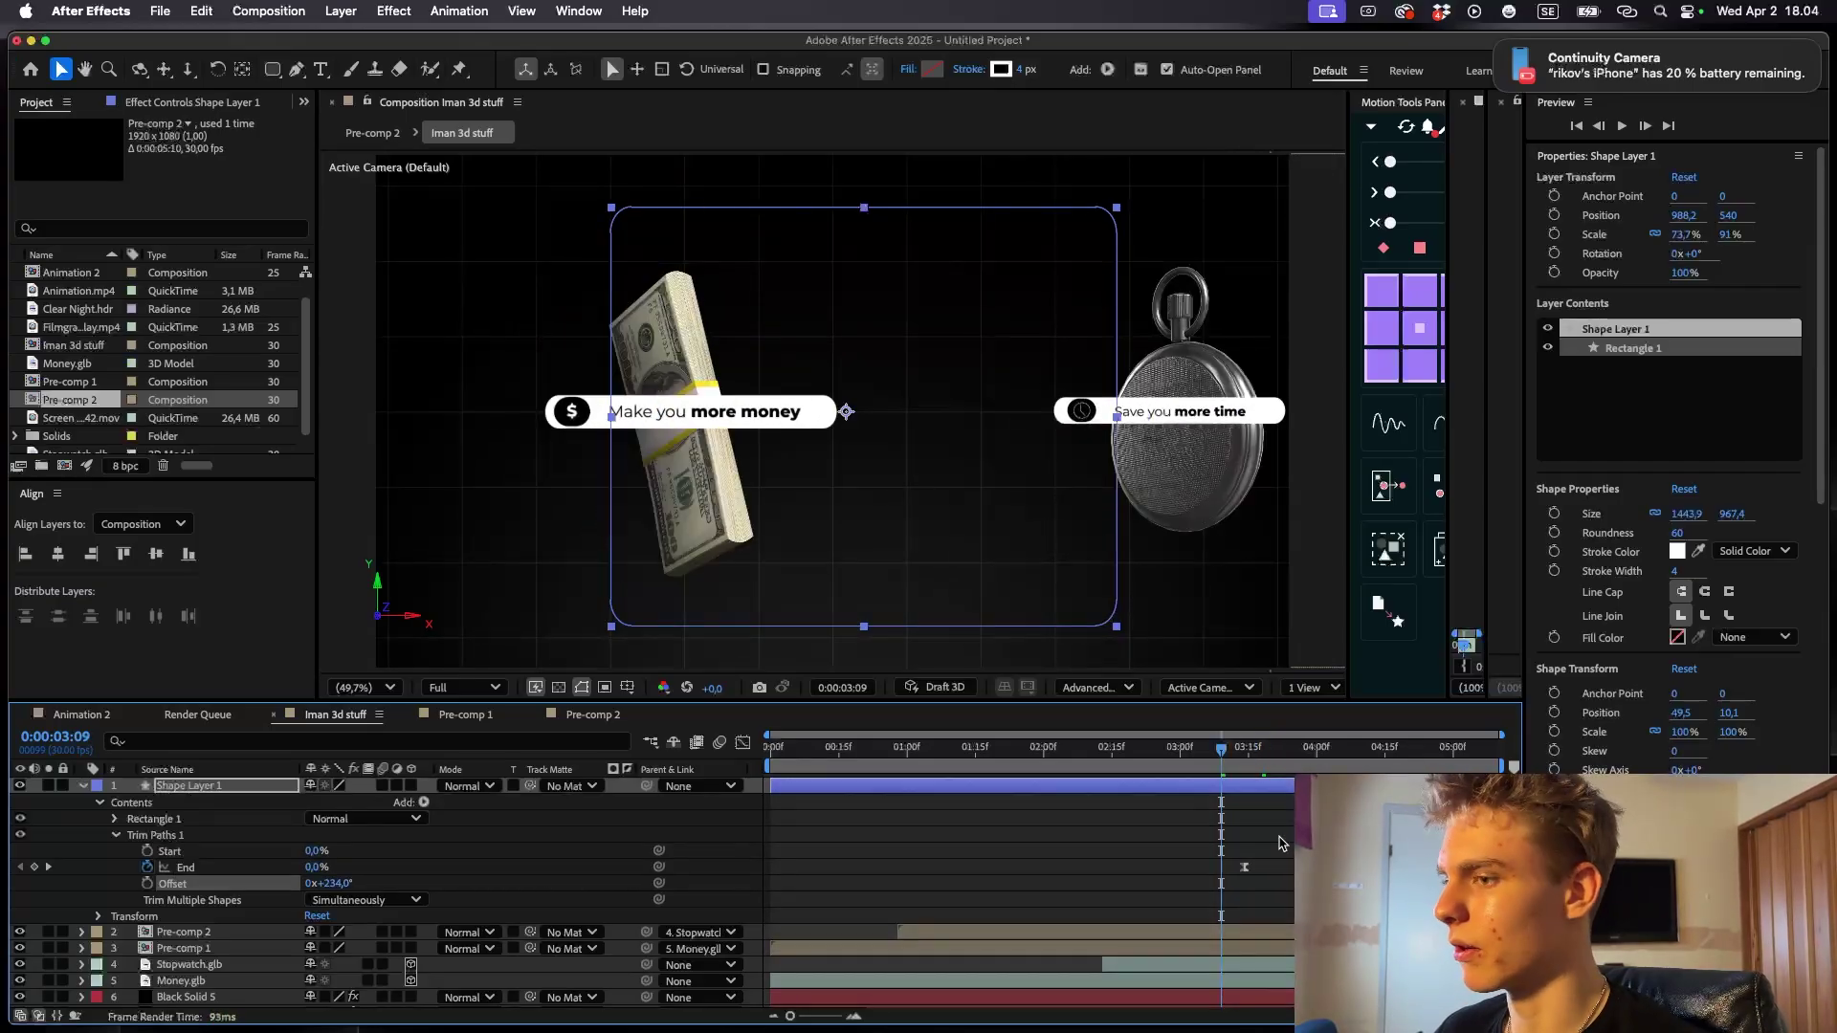
{"action": "left_click", "coordinate": [1272, 843]}
{"action": "key", "text": "space"}
{"action": "key", "text": "space"}
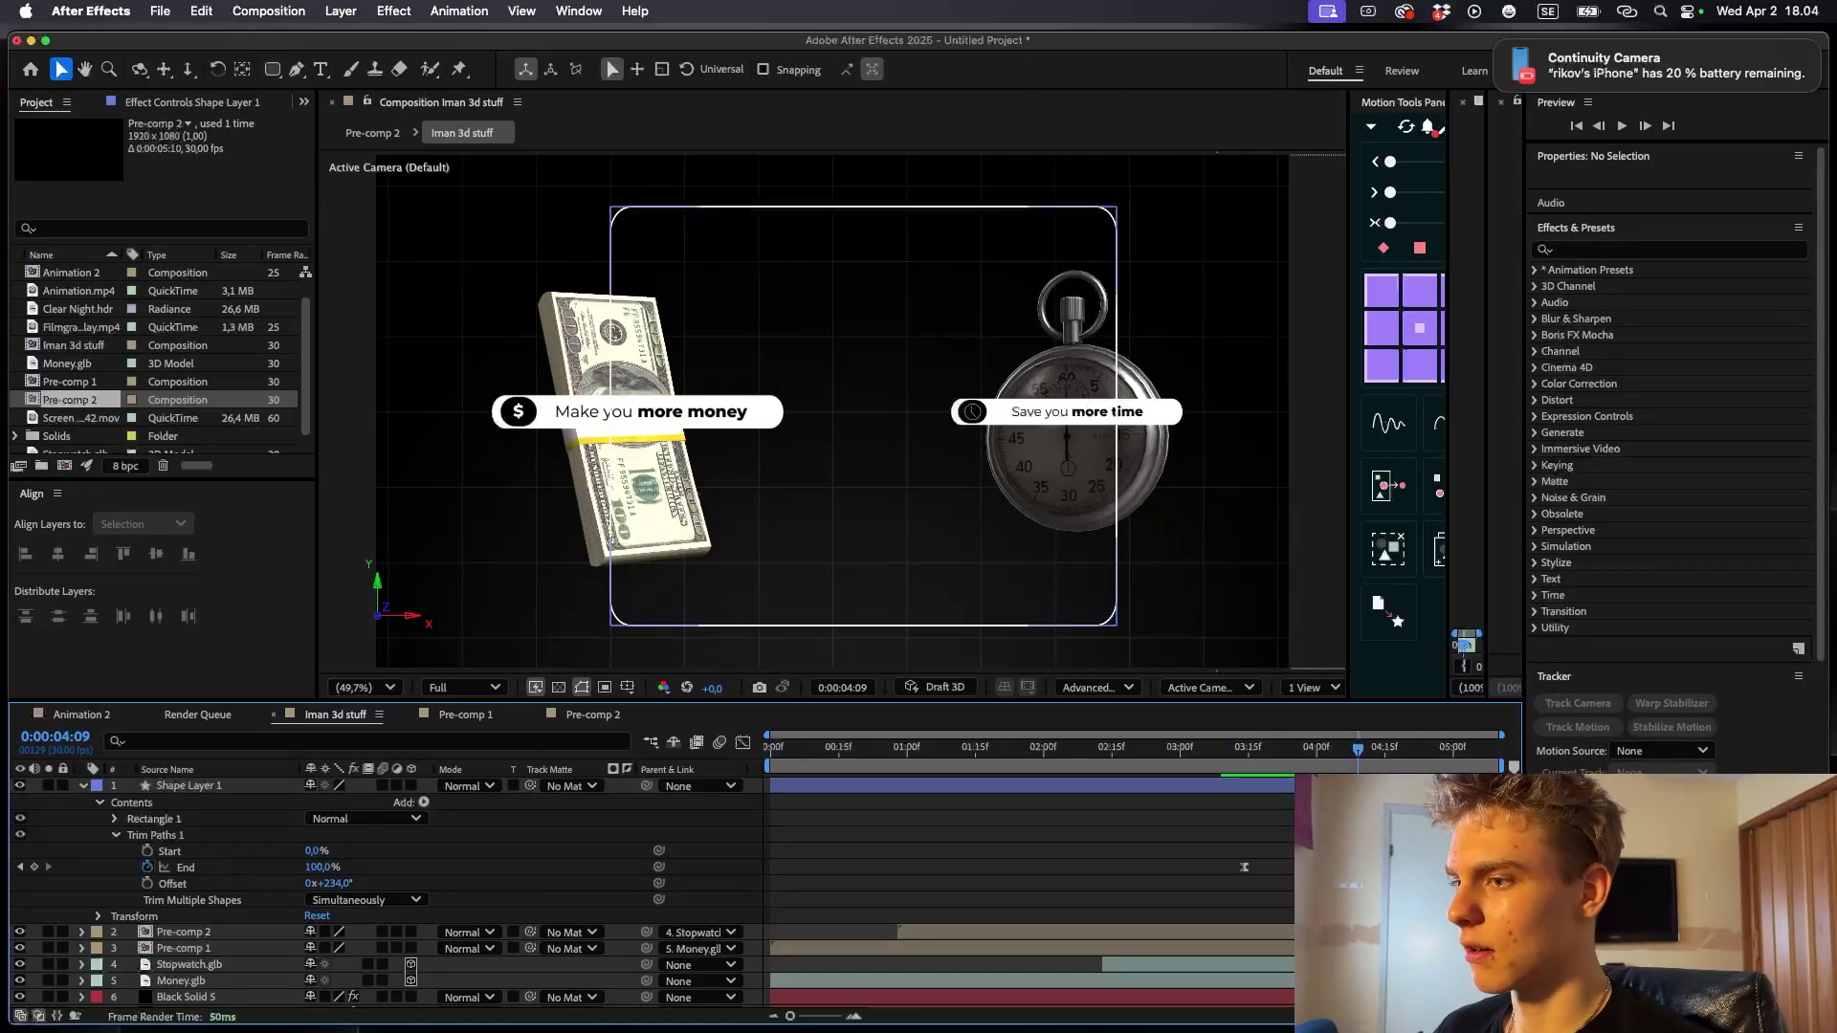
- Move the final Trim Paths End keyframe later, reshape its speed curve in the graph editor, and preview from 0:00:03:04
{"action": "left_click", "coordinate": [1316, 868]}
{"action": "left_click_drag", "start_coordinate": [1317, 868], "coordinate": [1389, 868]}
{"action": "left_click", "coordinate": [1253, 750]}
{"action": "left_click", "coordinate": [743, 742]}
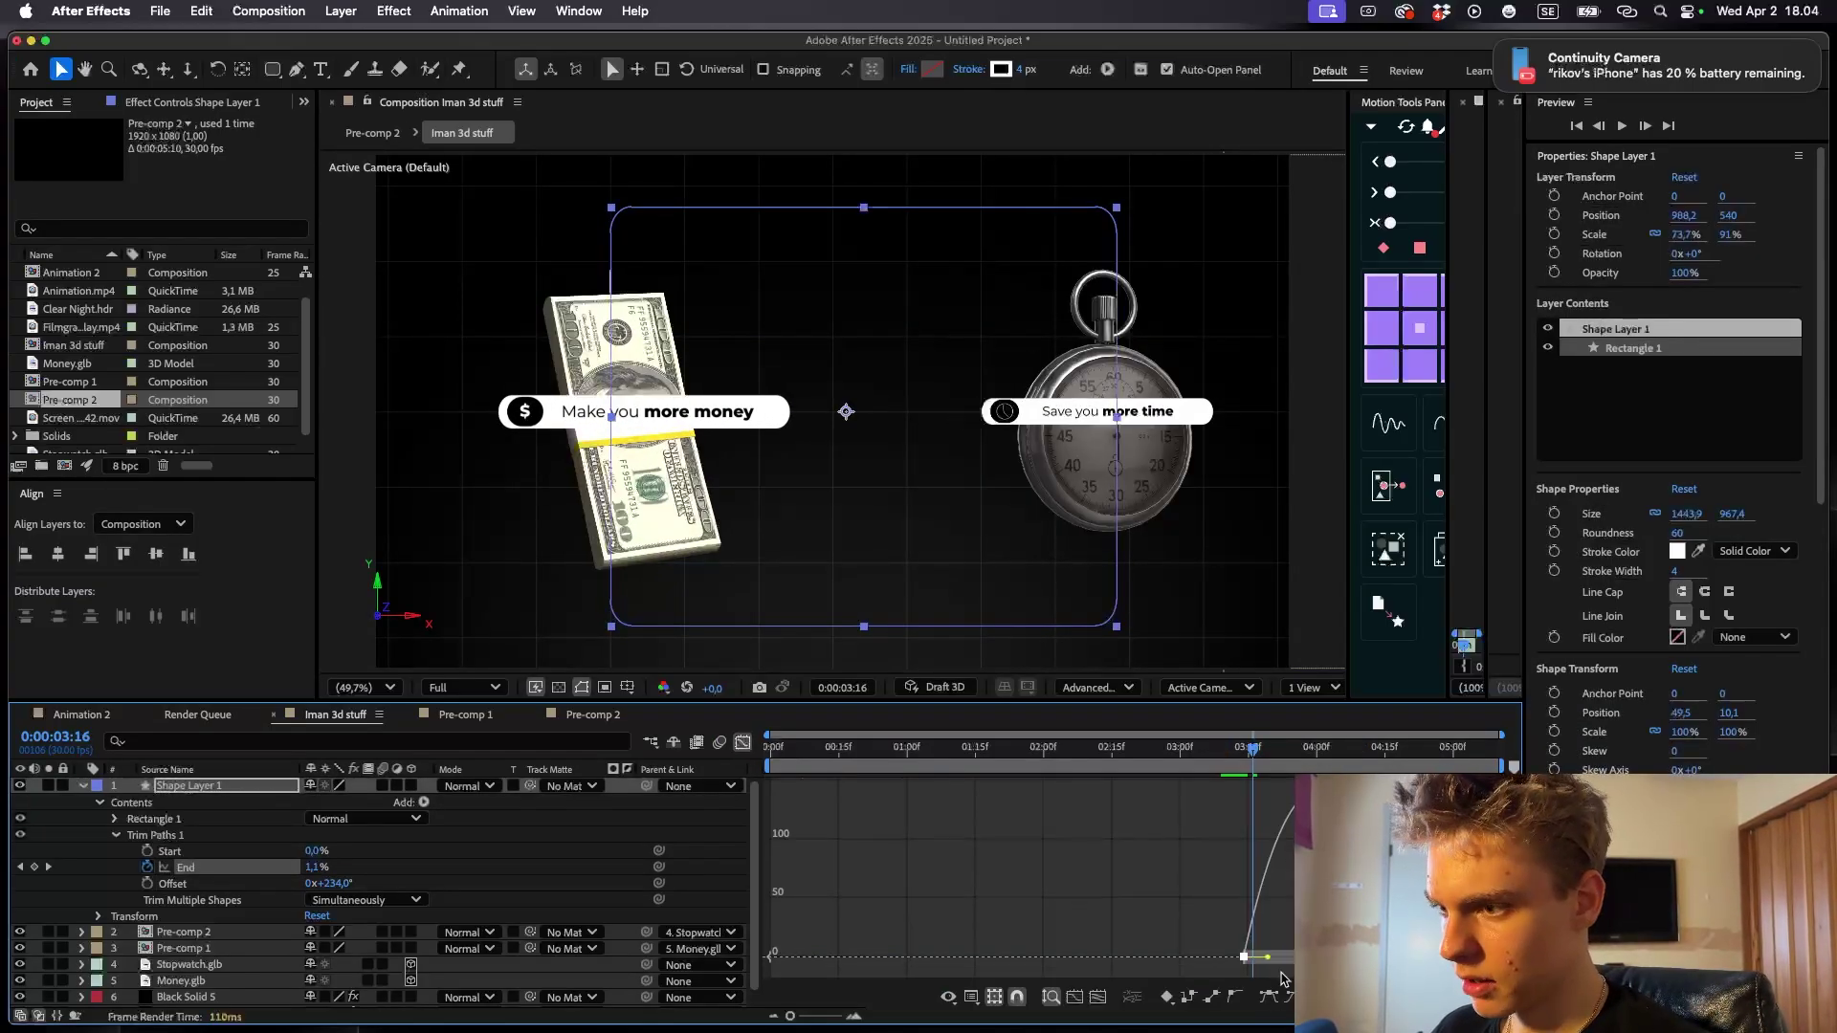
{"action": "left_click_drag", "start_coordinate": [1365, 957], "coordinate": [1244, 957]}
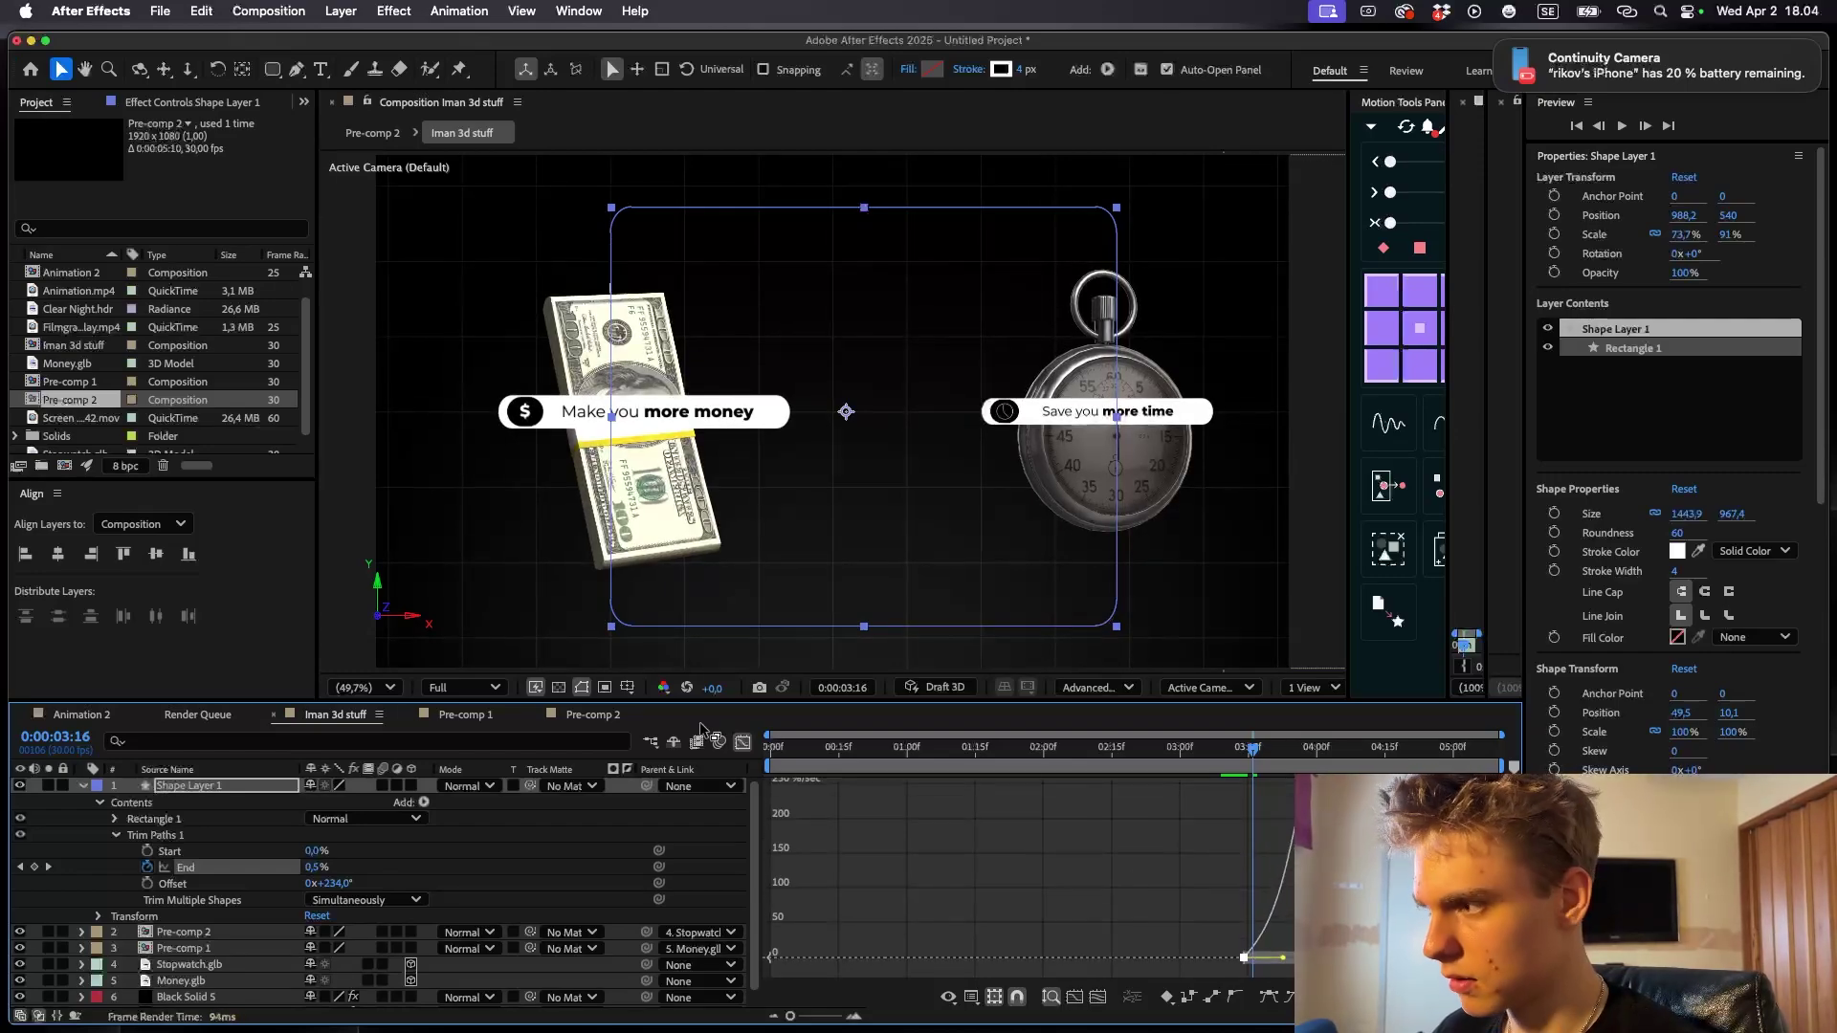
{"action": "left_click", "coordinate": [742, 743]}
{"action": "left_click", "coordinate": [1198, 750]}
{"action": "key", "text": "space"}
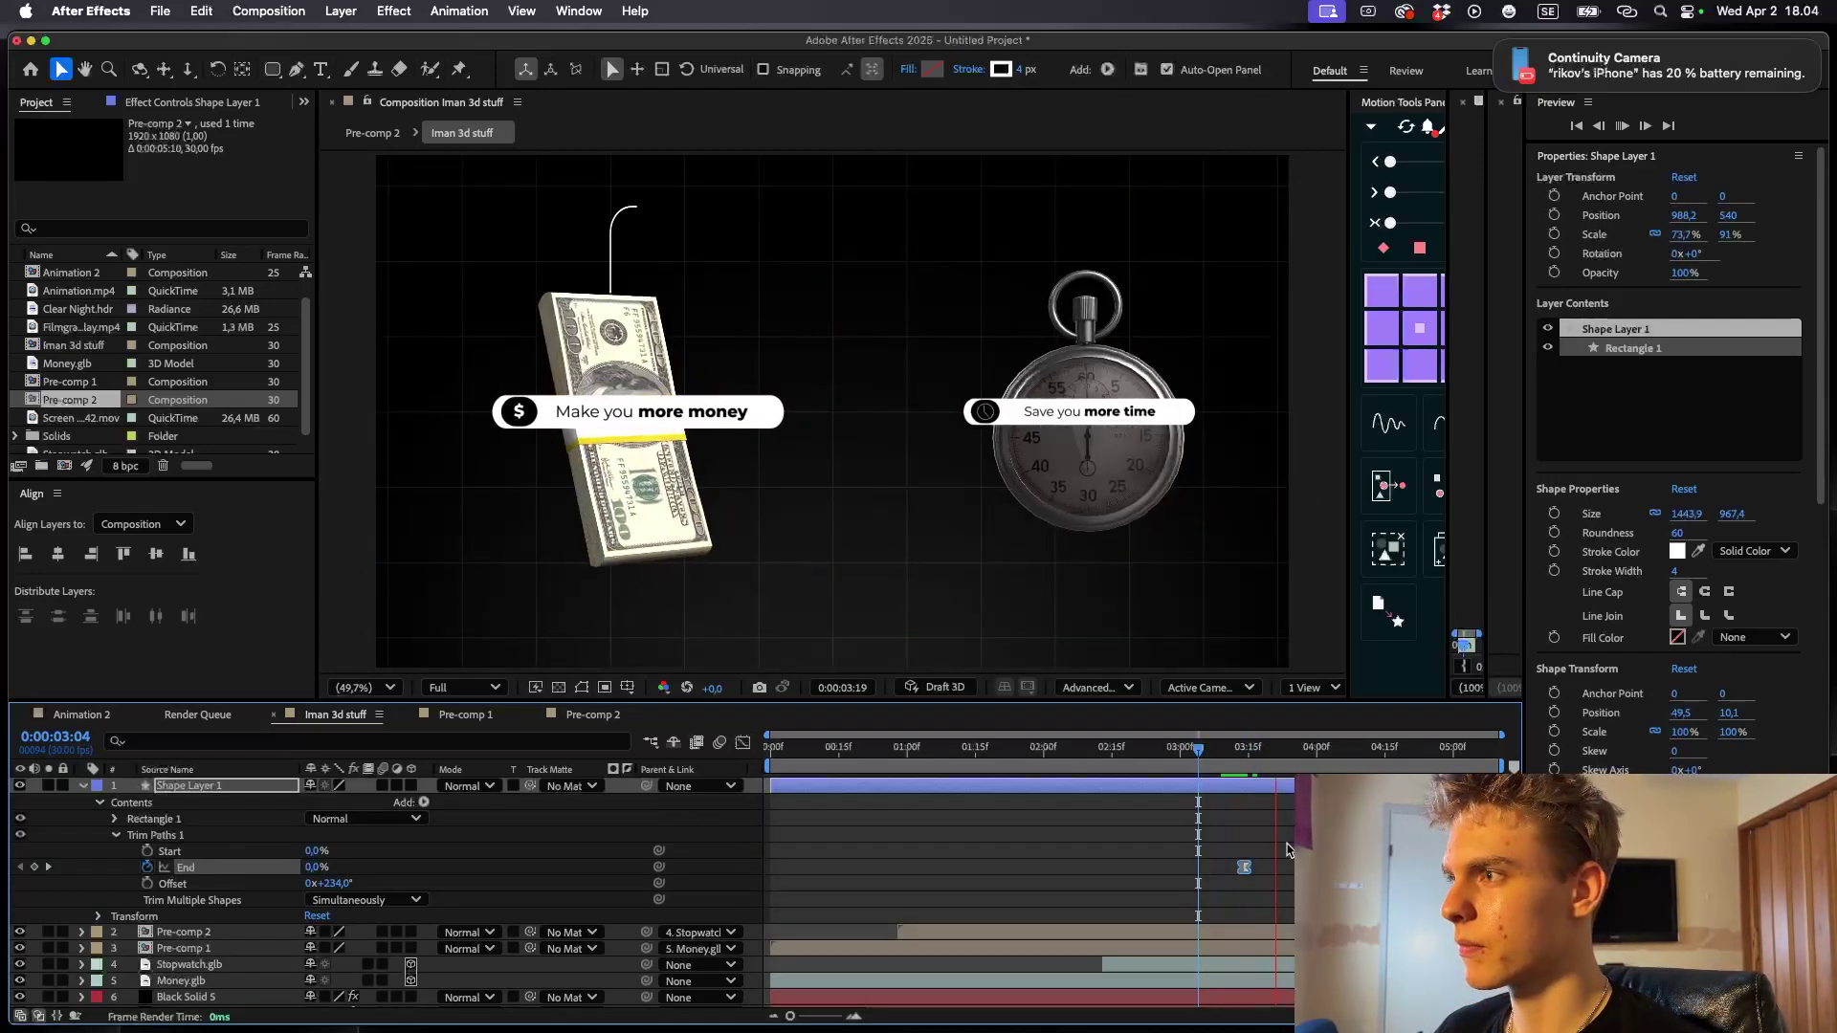
{"action": "key", "text": "space"}
- Refine the speed curve of the Trim Paths End keyframes and preview the outline from 0:00:03:09
{"action": "left_click", "coordinate": [743, 743]}
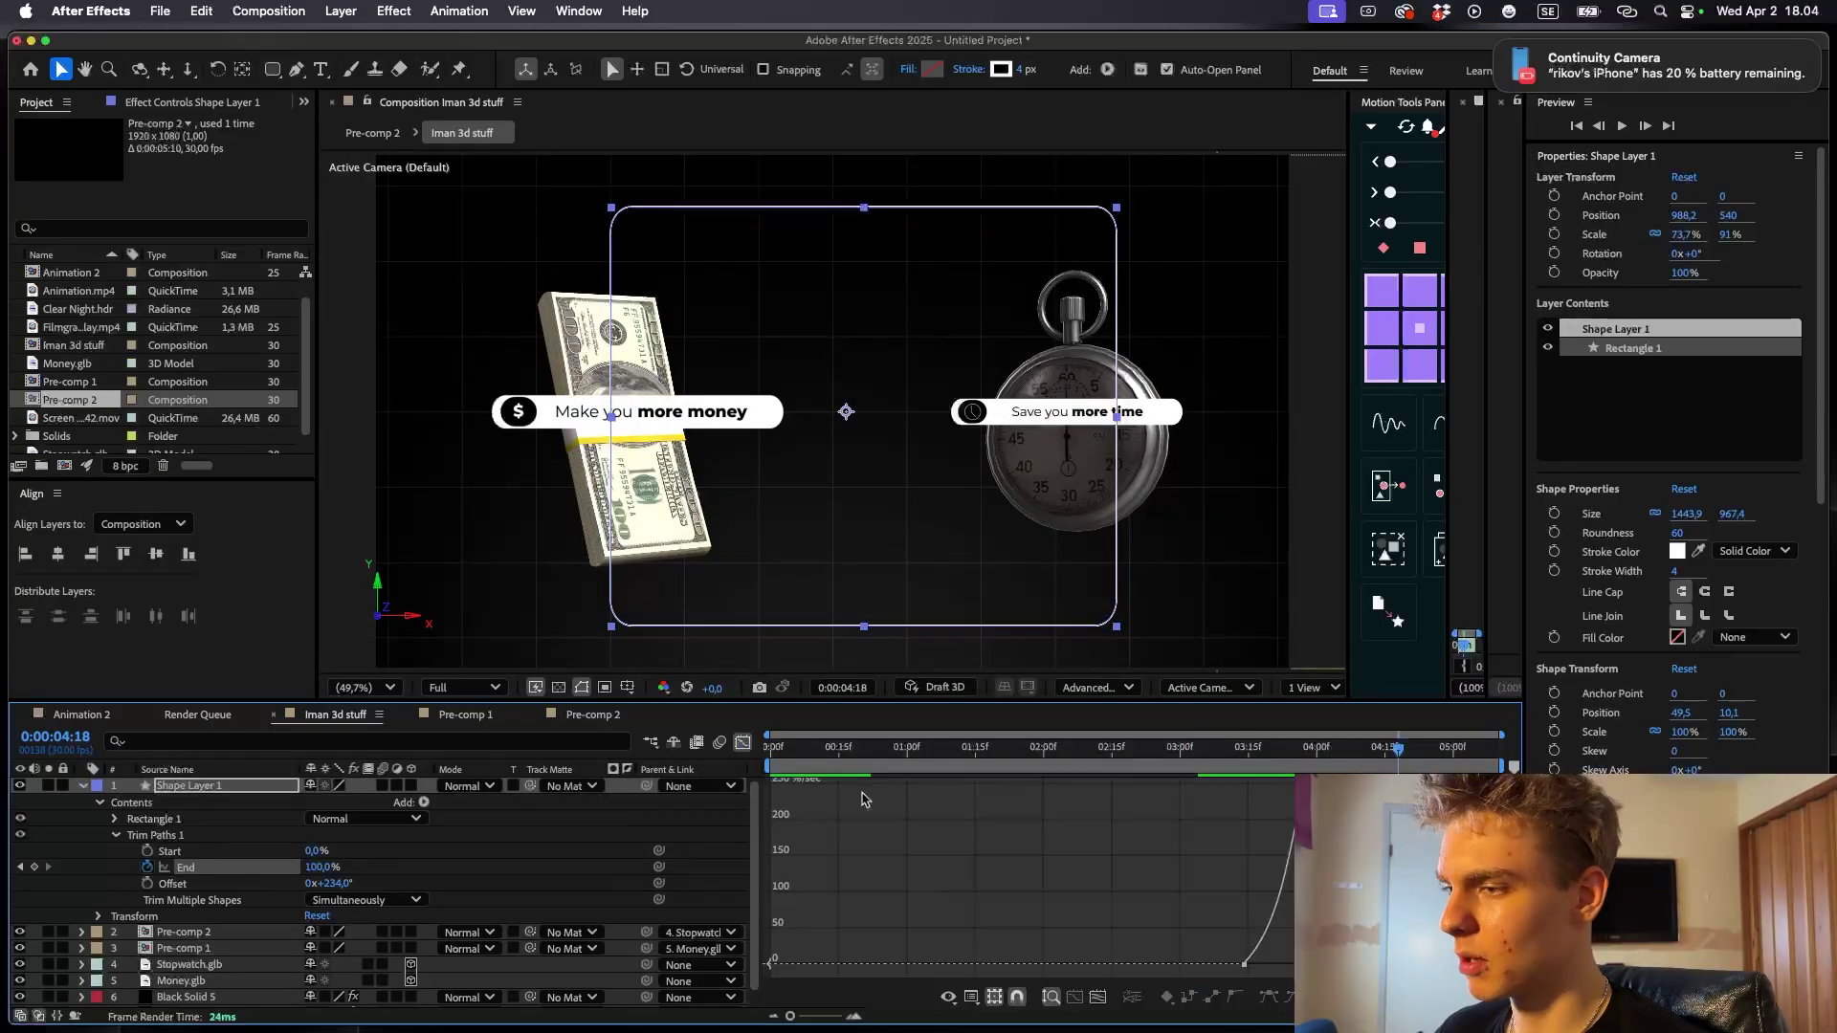
{"action": "left_click_drag", "start_coordinate": [1220, 967], "coordinate": [1289, 964]}
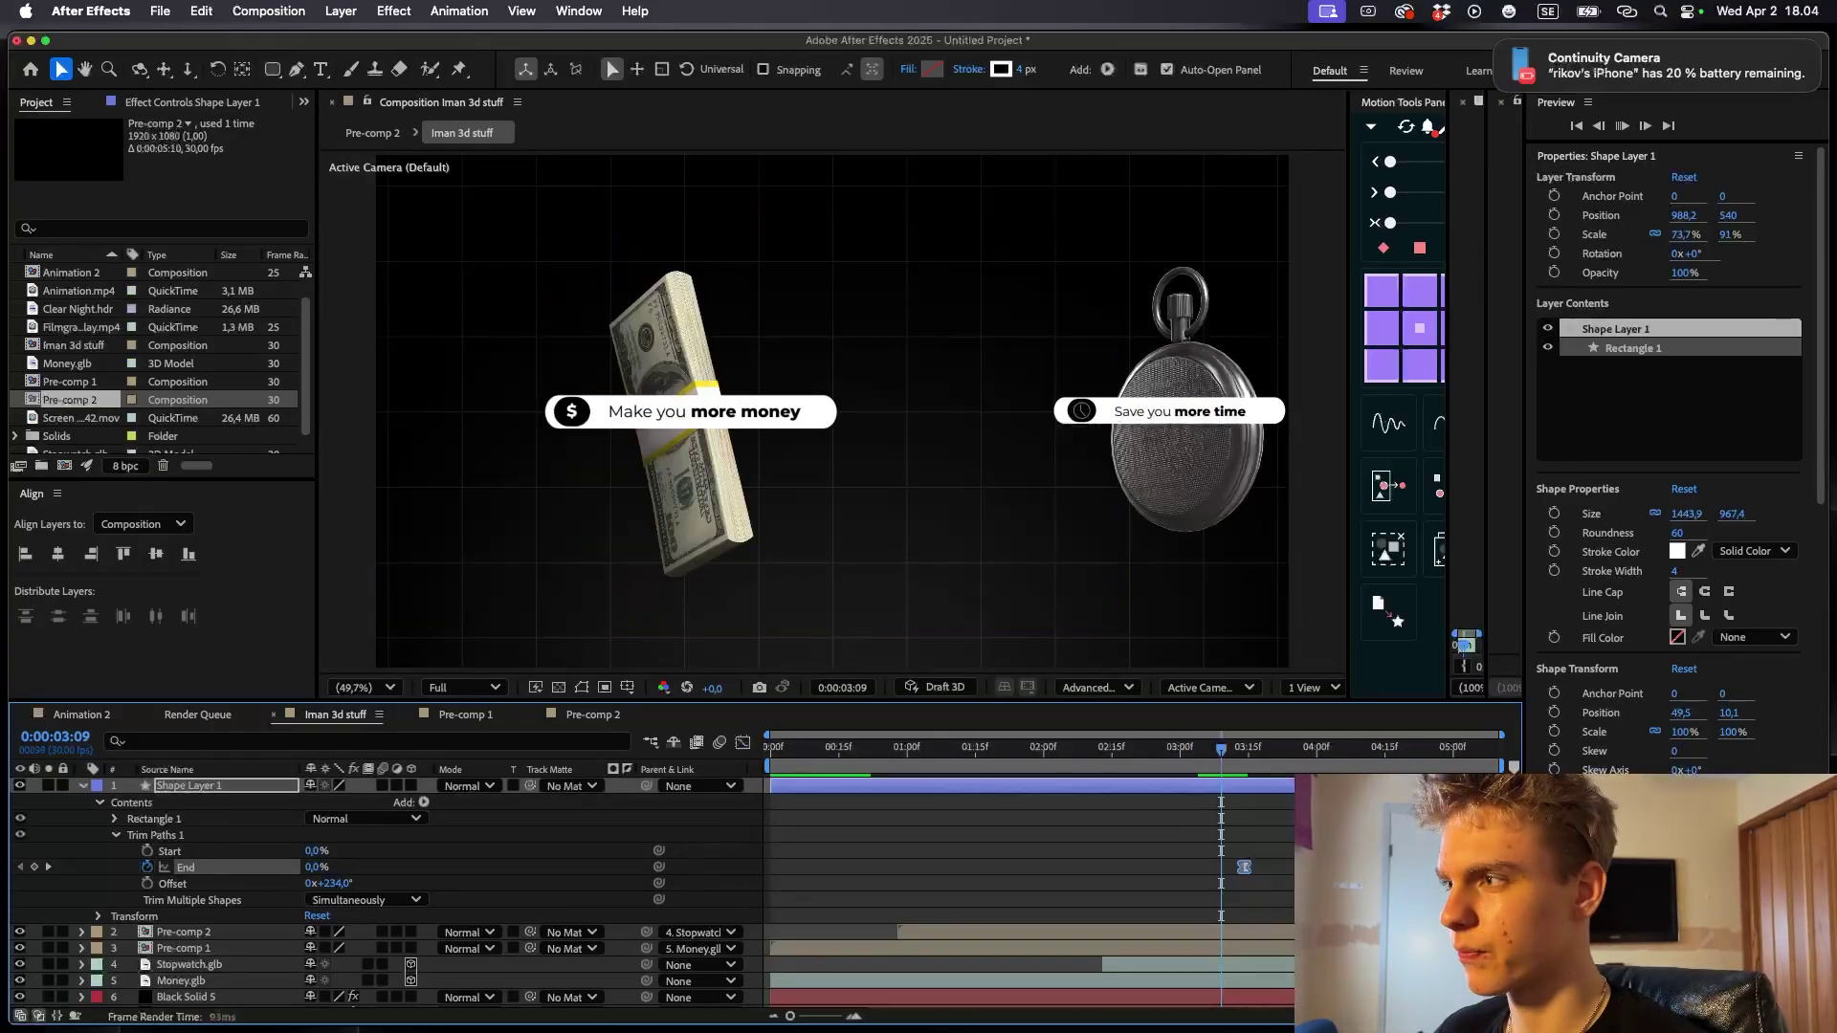
{"action": "key", "text": "space"}
- Duplicate Shape Layer 1 and give the copy no stroke and a solid black fill
{"action": "left_click", "coordinate": [93, 720]}
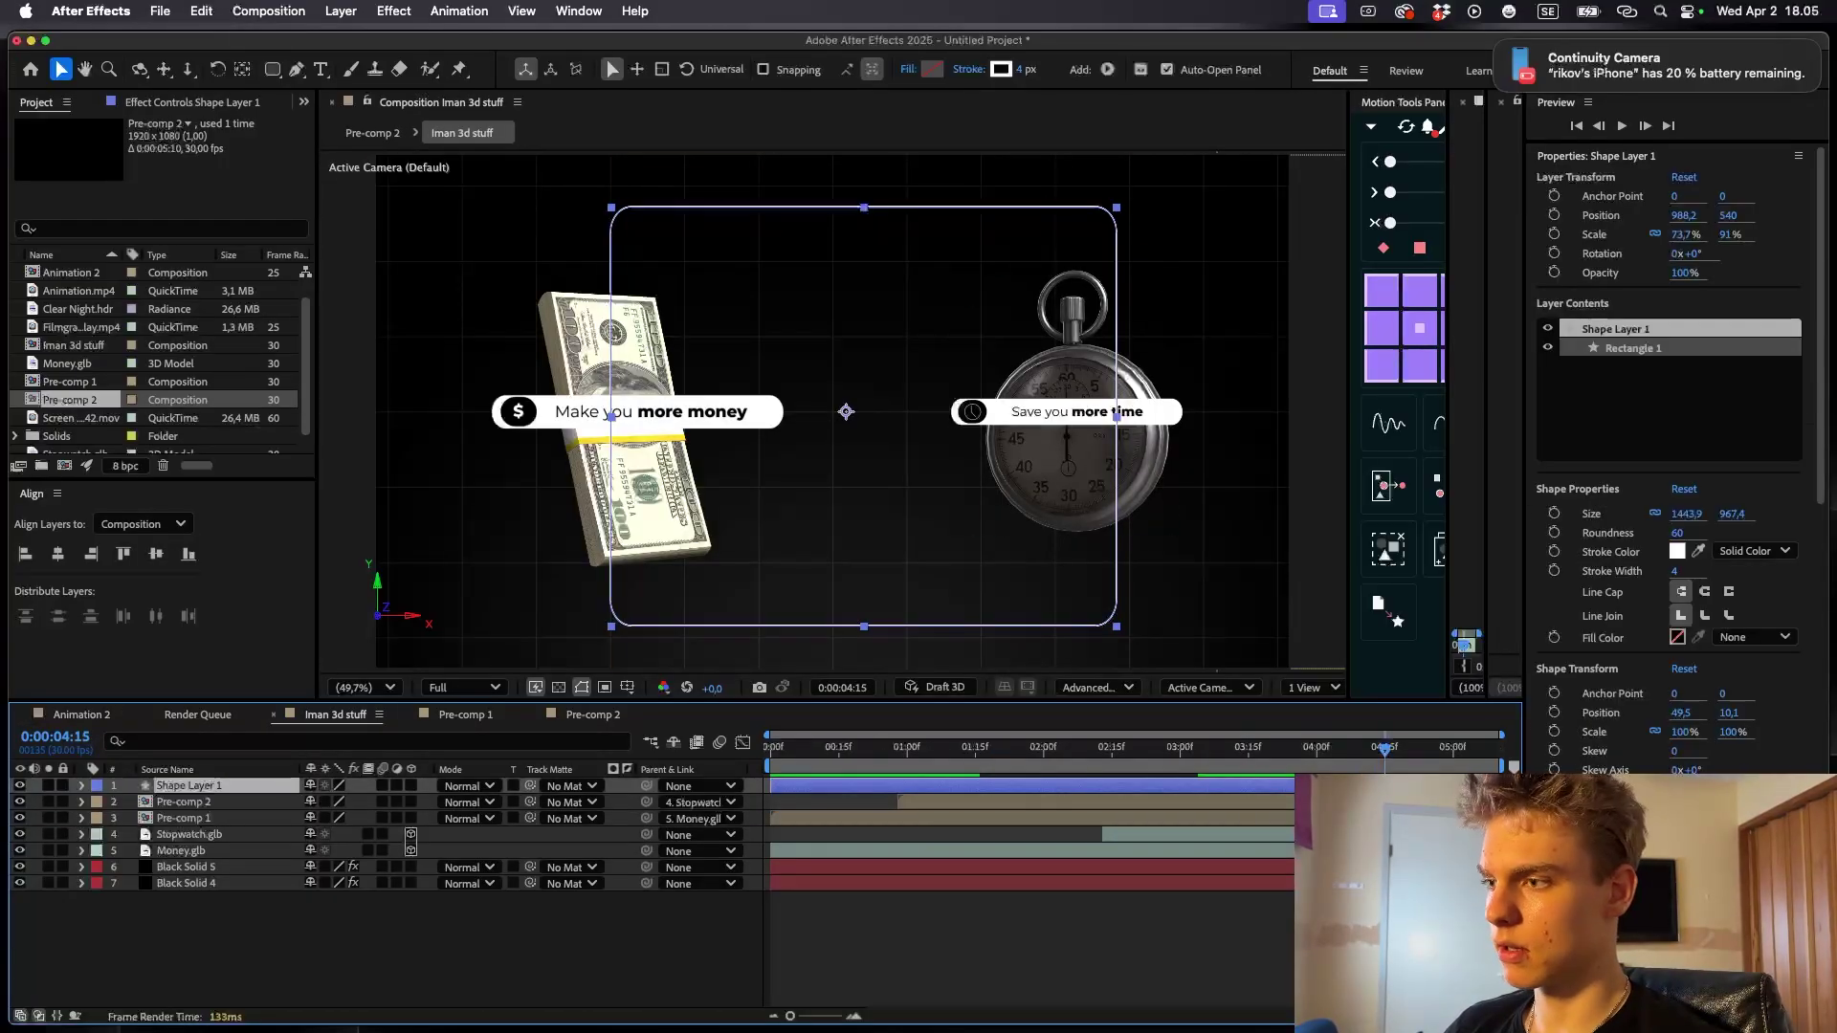
{"action": "key", "text": "super+d"}
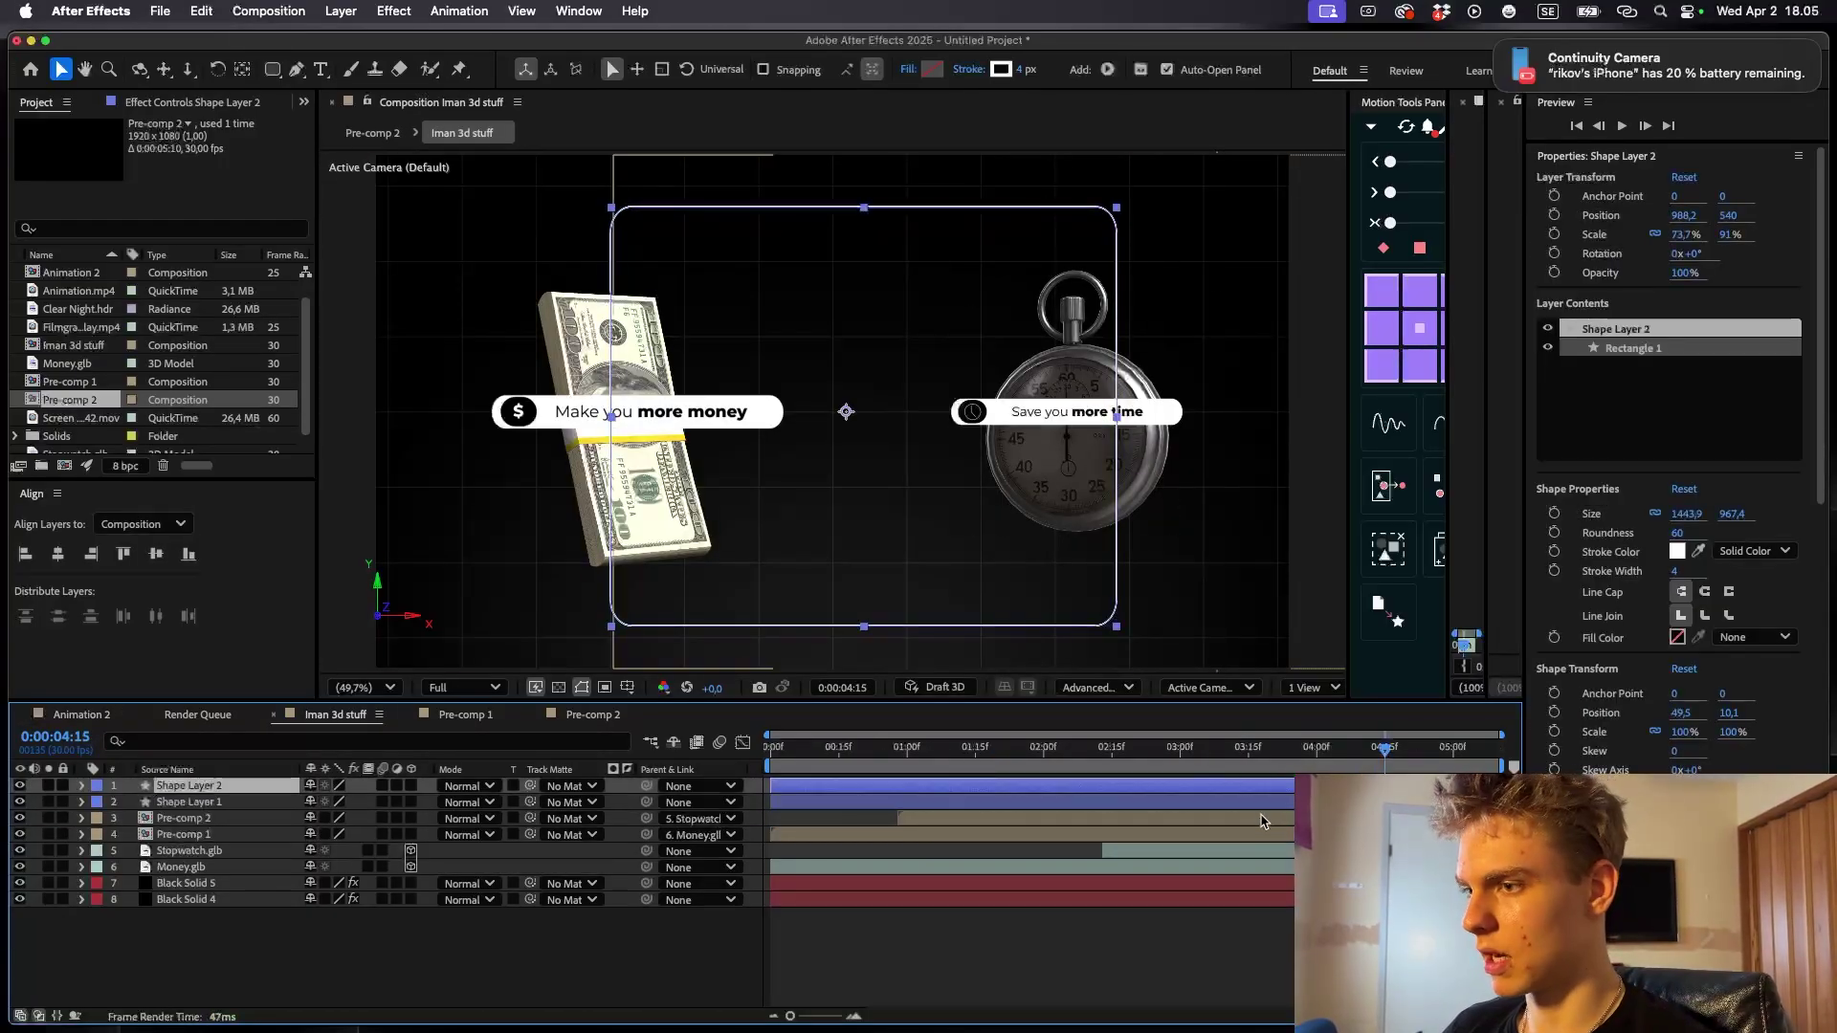
{"action": "left_click", "coordinate": [997, 71], "text": "alt"}
{"action": "left_click", "coordinate": [995, 75], "text": "alt"}
{"action": "left_click", "coordinate": [934, 73], "text": "alt"}
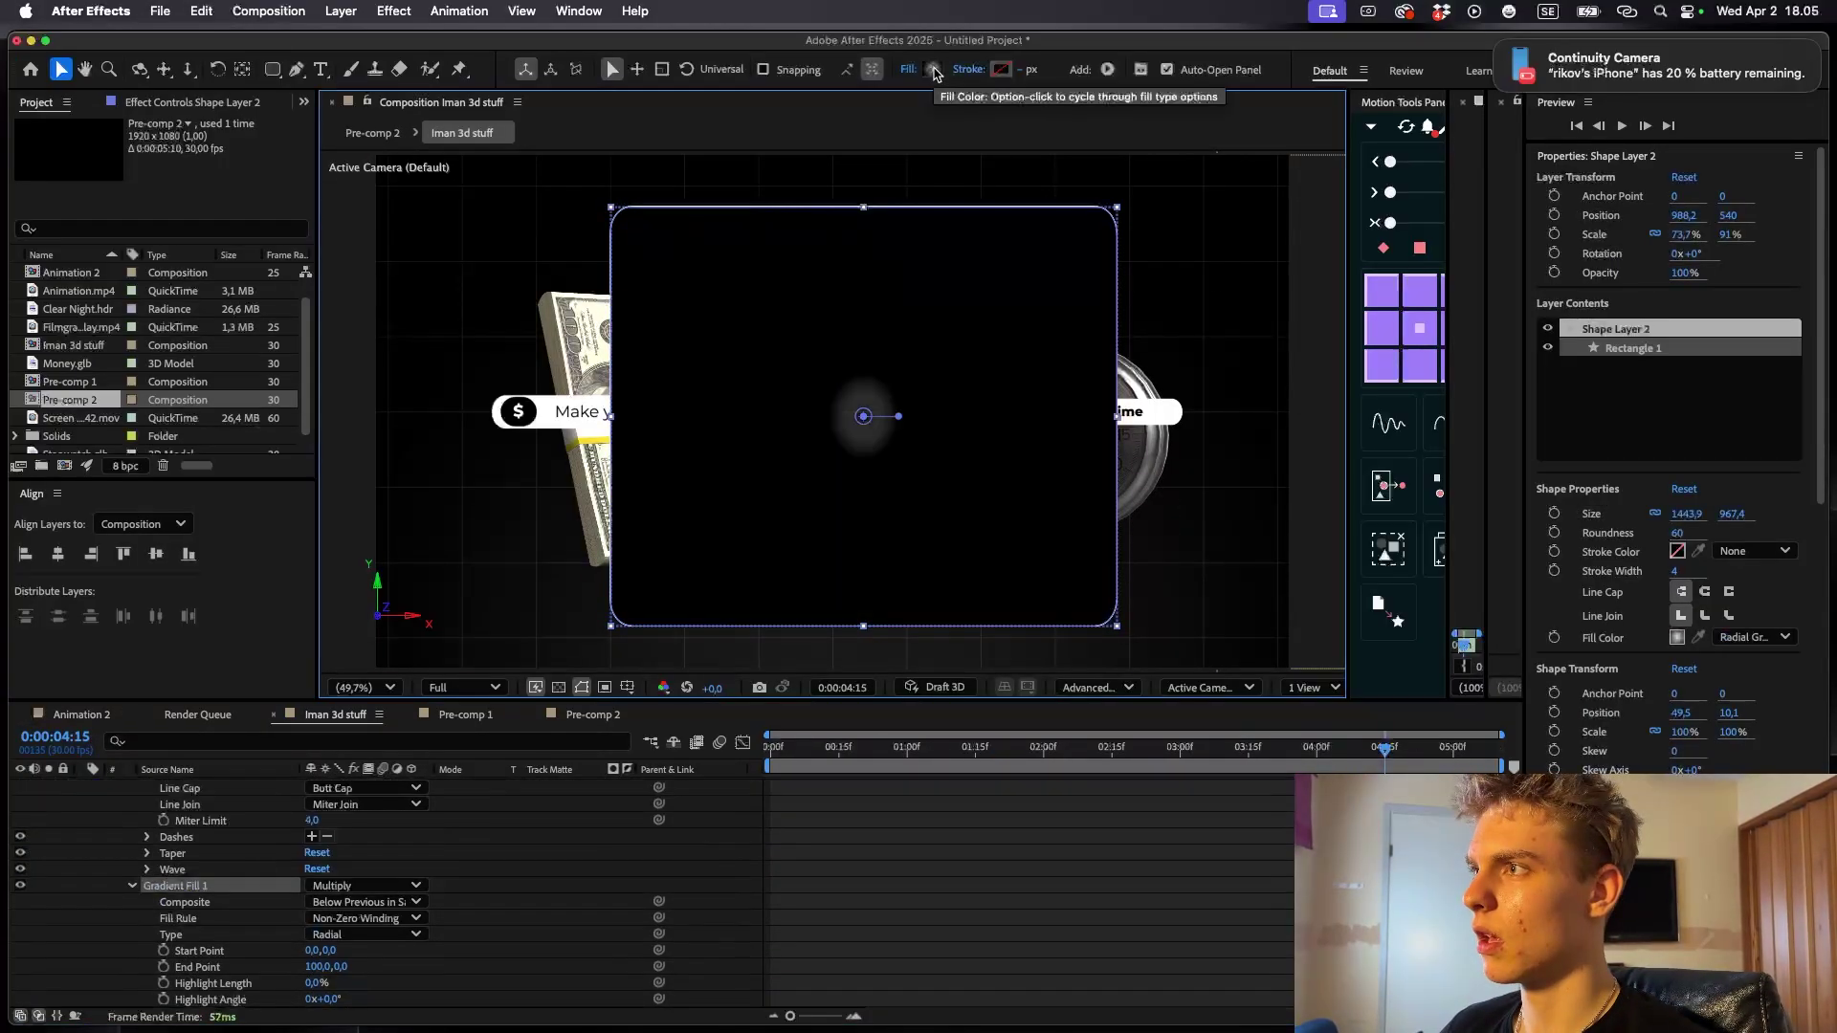
{"action": "left_click", "coordinate": [936, 72], "text": "alt"}
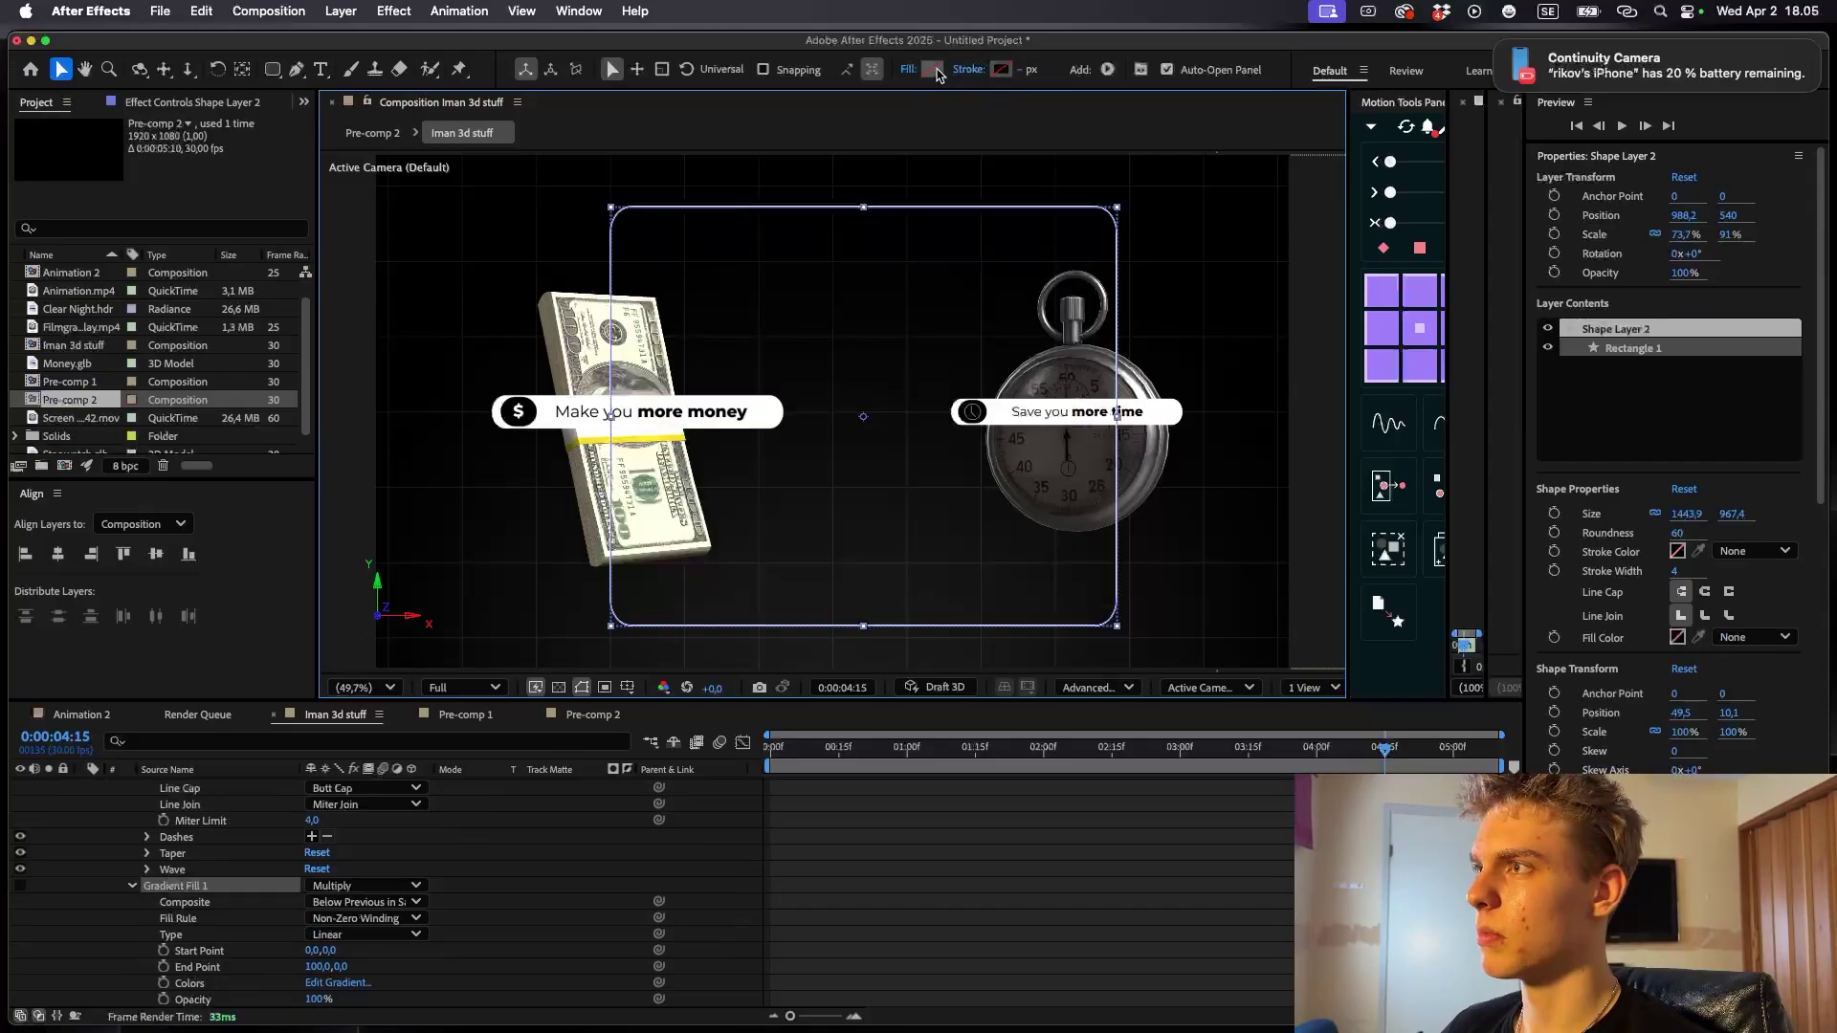
{"action": "left_click", "coordinate": [941, 73], "text": "alt"}
- Apply the Gradient Ramp effect to Shape Layer 2
{"action": "scroll", "coordinate": [1052, 861], "scroll_direction": "down", "scroll_amount": 1}
{"action": "key", "text": "ctrl+space"}
{"action": "type", "text": "rad"}
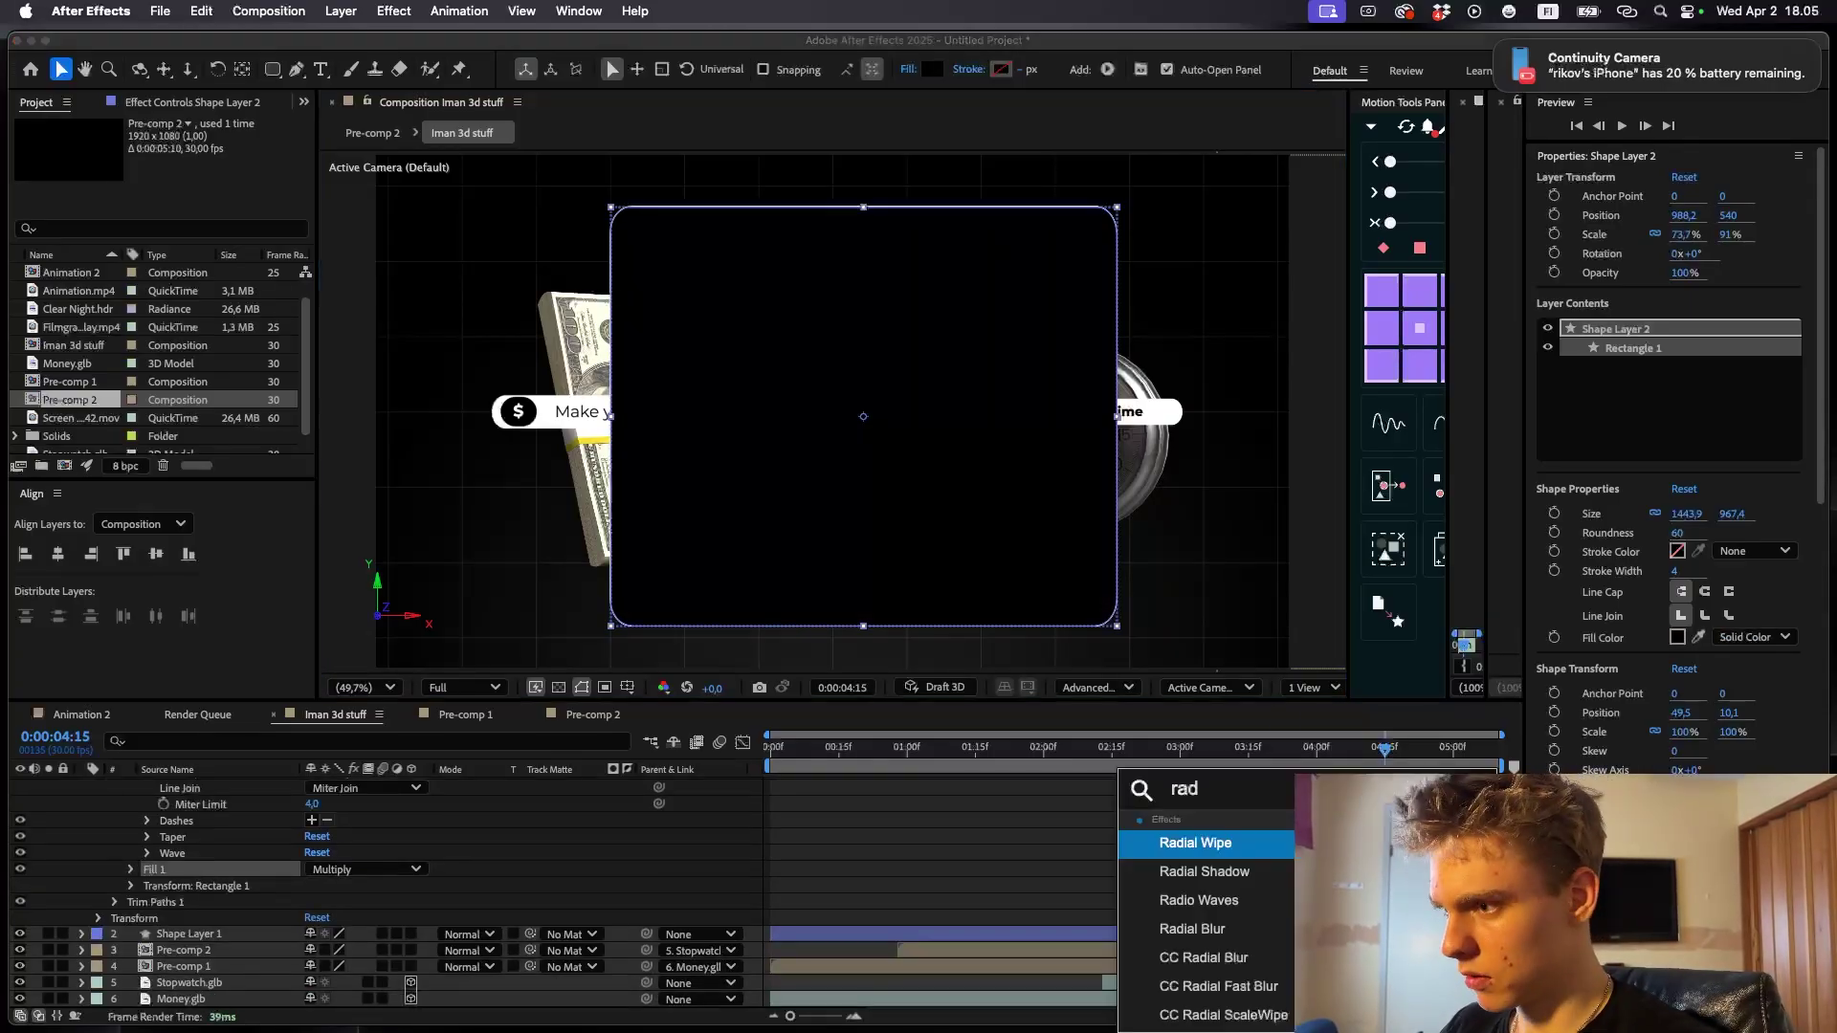
{"action": "key", "text": "BackSpace"}
{"action": "key", "text": "BackSpace"}
{"action": "type", "text": "grad"}
{"action": "key", "text": "Return"}
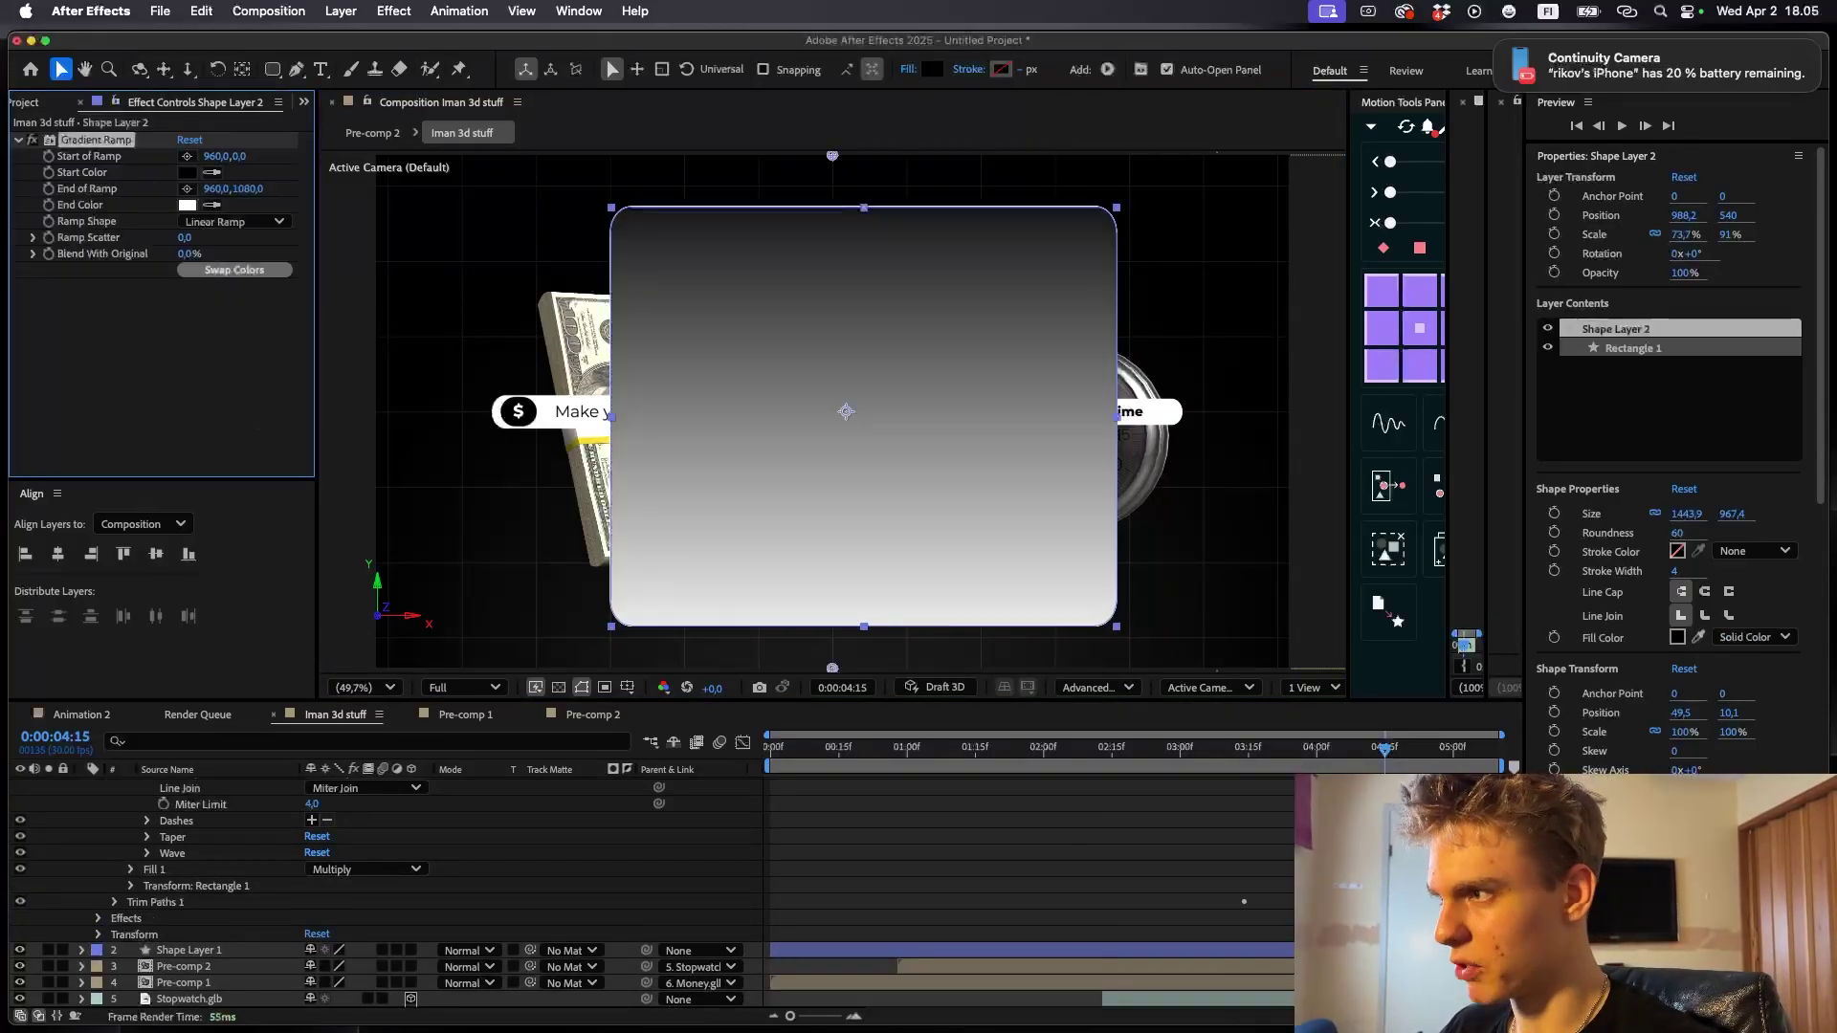
- Reposition the Gradient Ramp so it starts at 1036, 1016 and ends at 976, -520, with black at the rectangle's bottom
{"action": "scroll", "coordinate": [832, 411], "scroll_direction": "down", "scroll_amount": 2}
{"action": "mouse_move", "coordinate": [884, 233]}
{"action": "left_mouse_down"}
{"action": "mouse_move", "coordinate": [912, 499]}
{"action": "mouse_move", "coordinate": [904, 235]}
{"action": "left_mouse_up"}
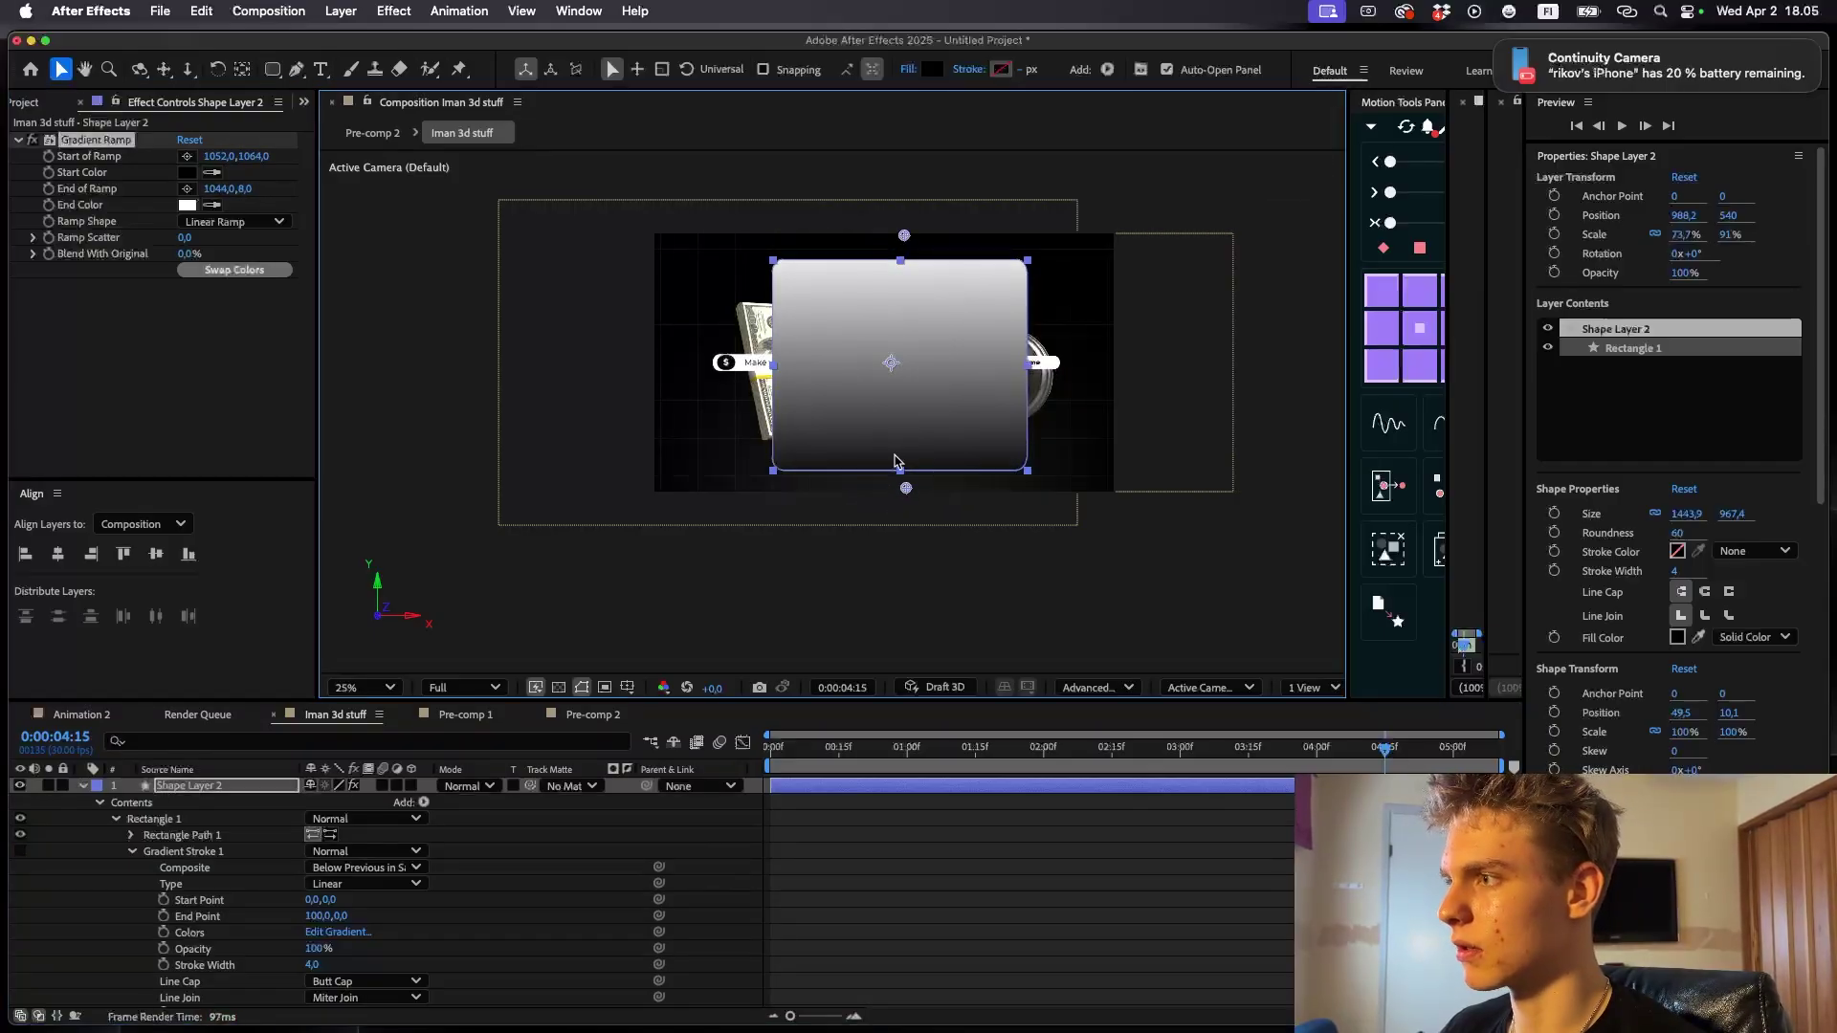
{"action": "left_click", "coordinate": [81, 714]}
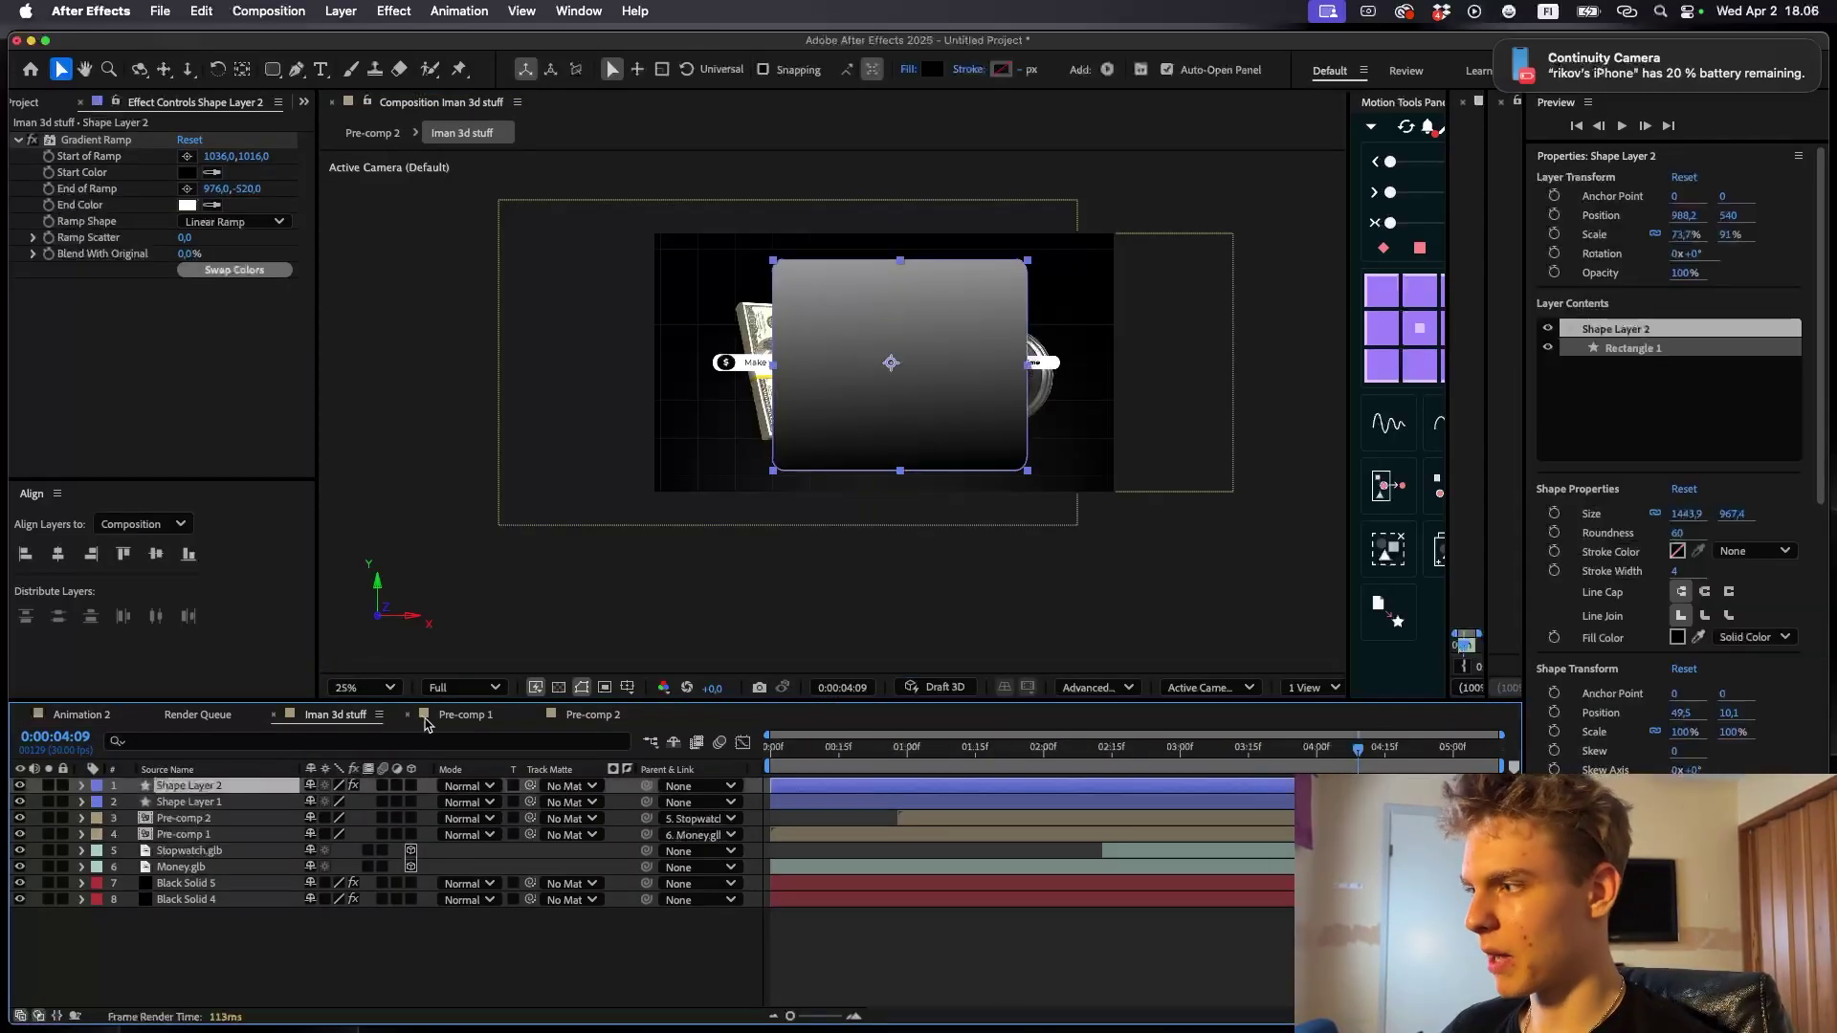
- Parent Shape Layer 2 to Shape Layer 1 and preview the filled rectangle with its outline
{"action": "left_click_drag", "start_coordinate": [230, 755], "coordinate": [191, 802]}
{"action": "left_click", "coordinate": [189, 802]}
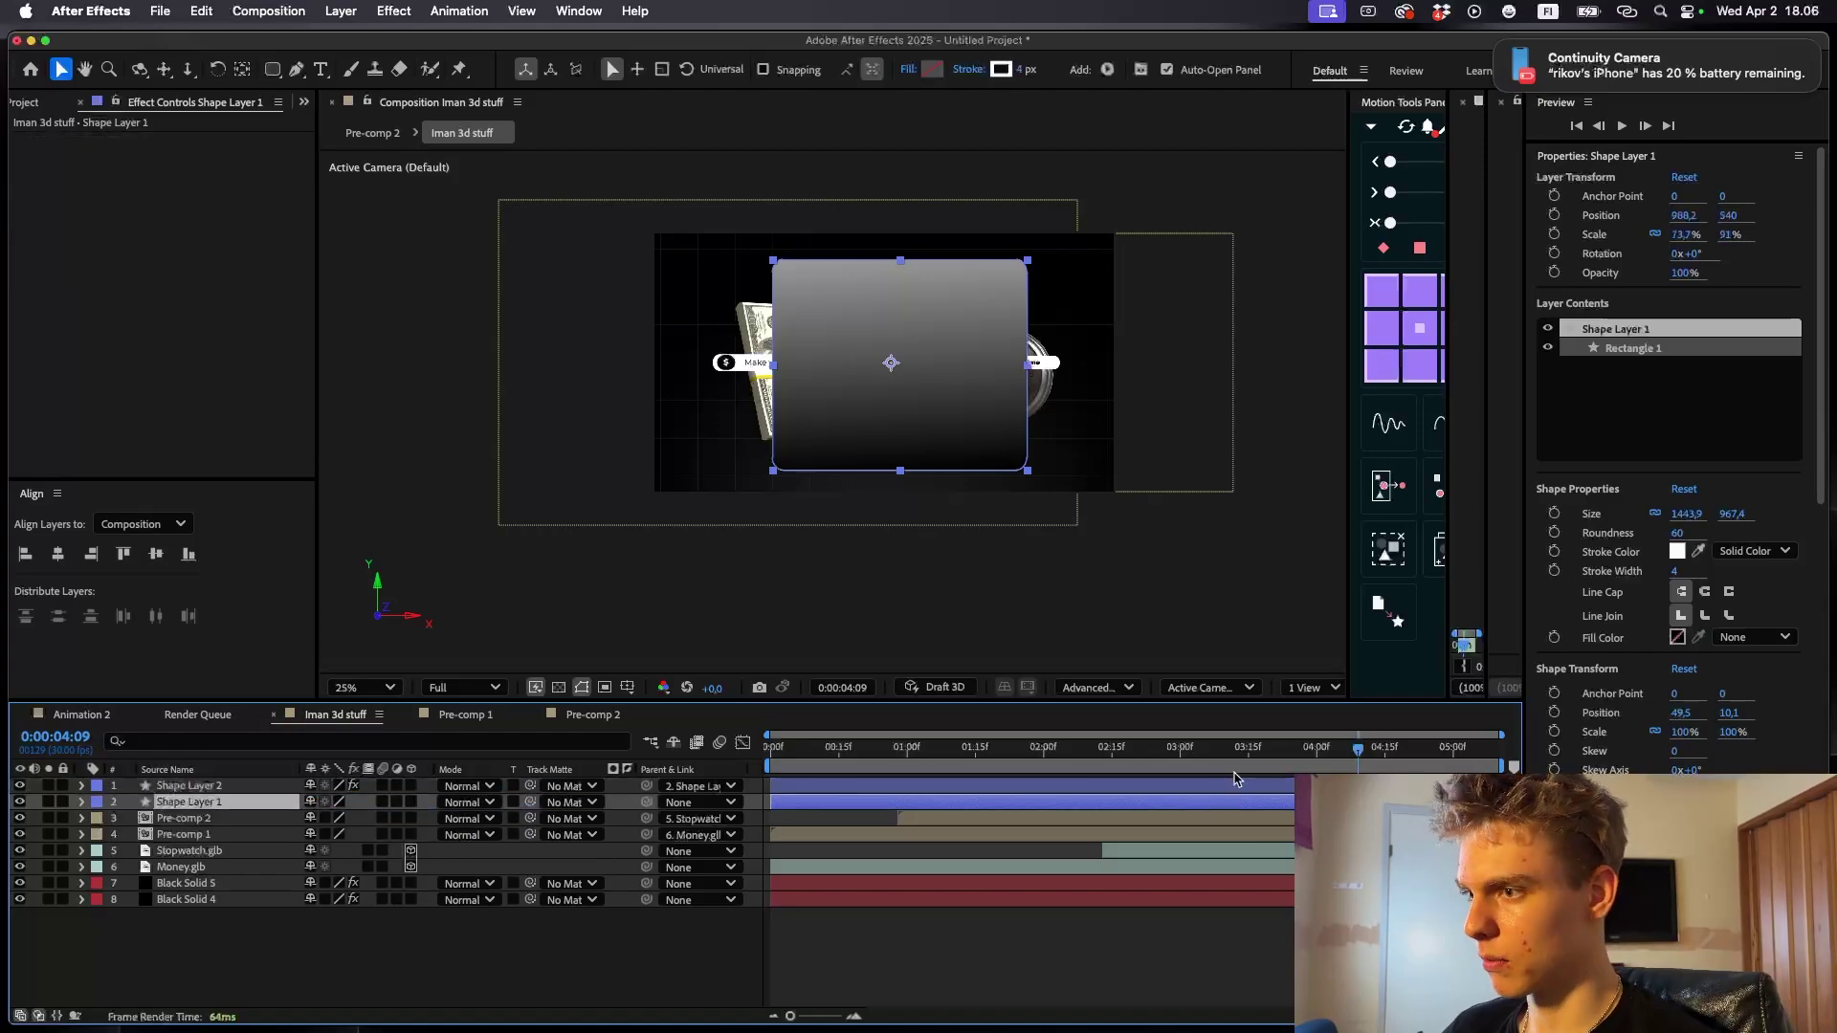
{"action": "left_click", "coordinate": [1107, 755]}
{"action": "key", "text": "space"}
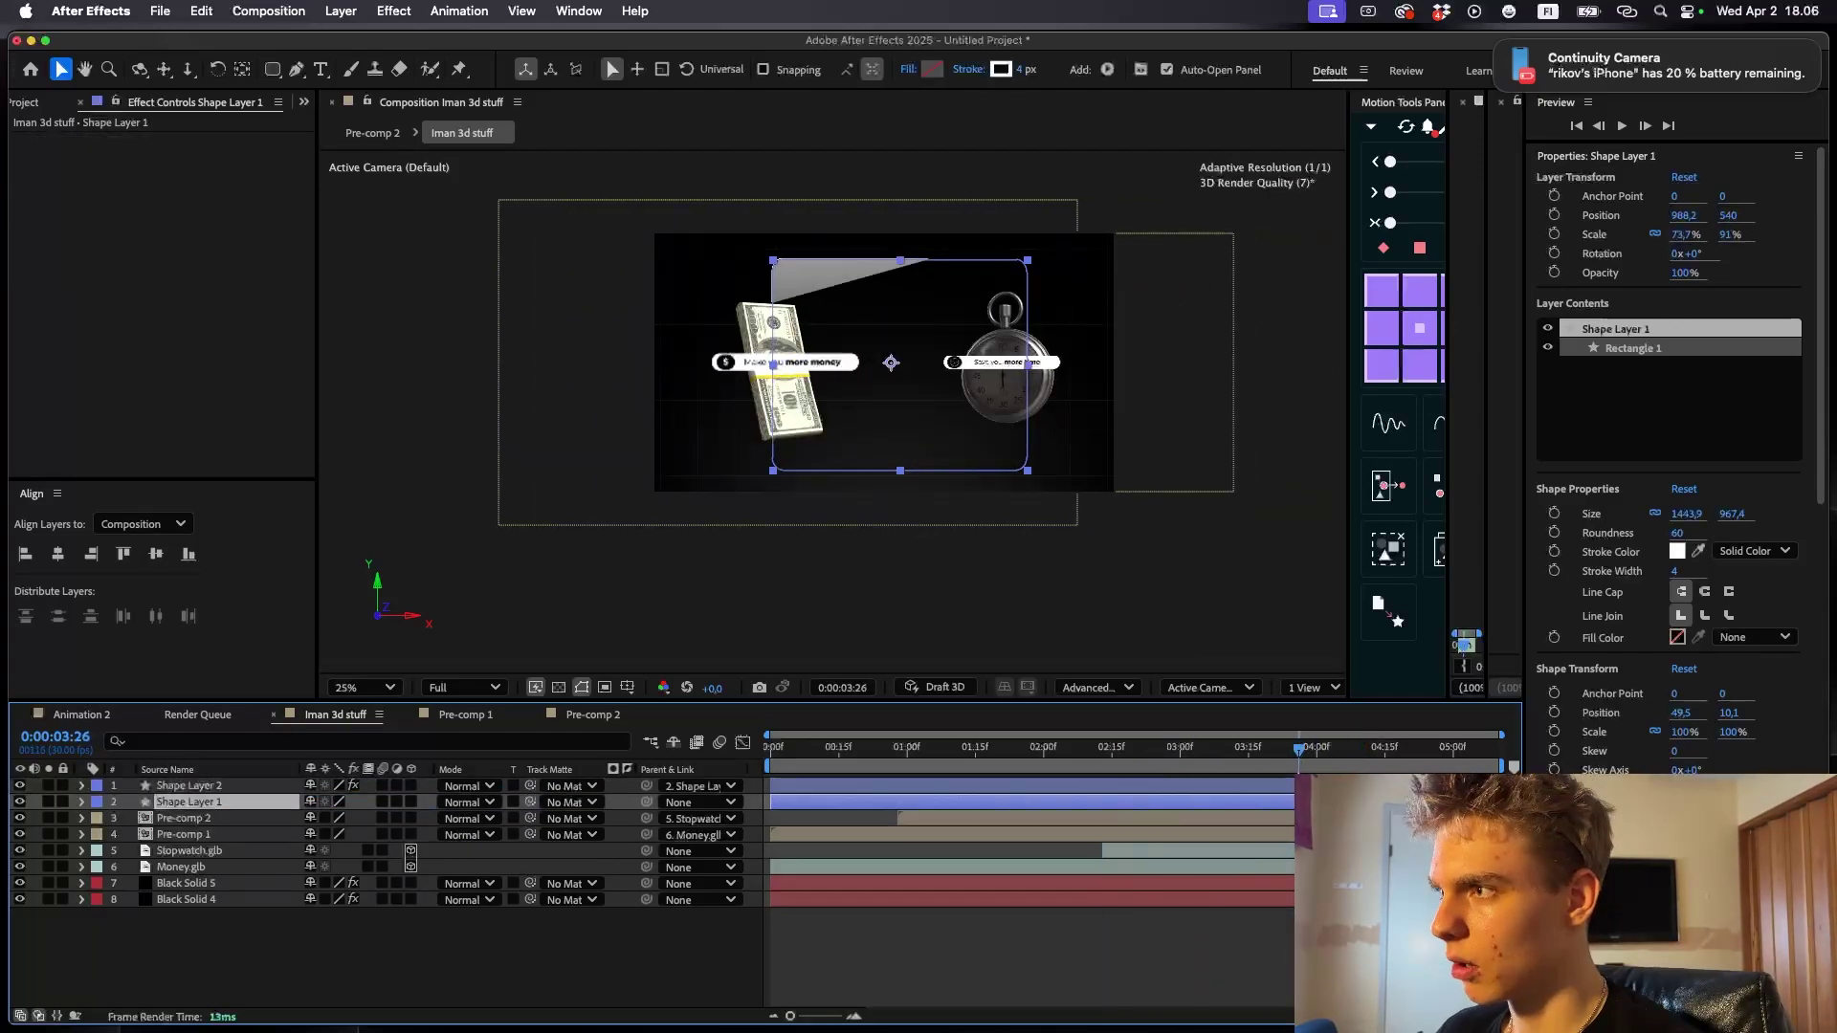
- Set Shape Layer 2's opacity to 0% and add an opacity keyframe at 0:00:04:03
{"action": "left_click", "coordinate": [1207, 785]}
{"action": "key", "text": "u"}
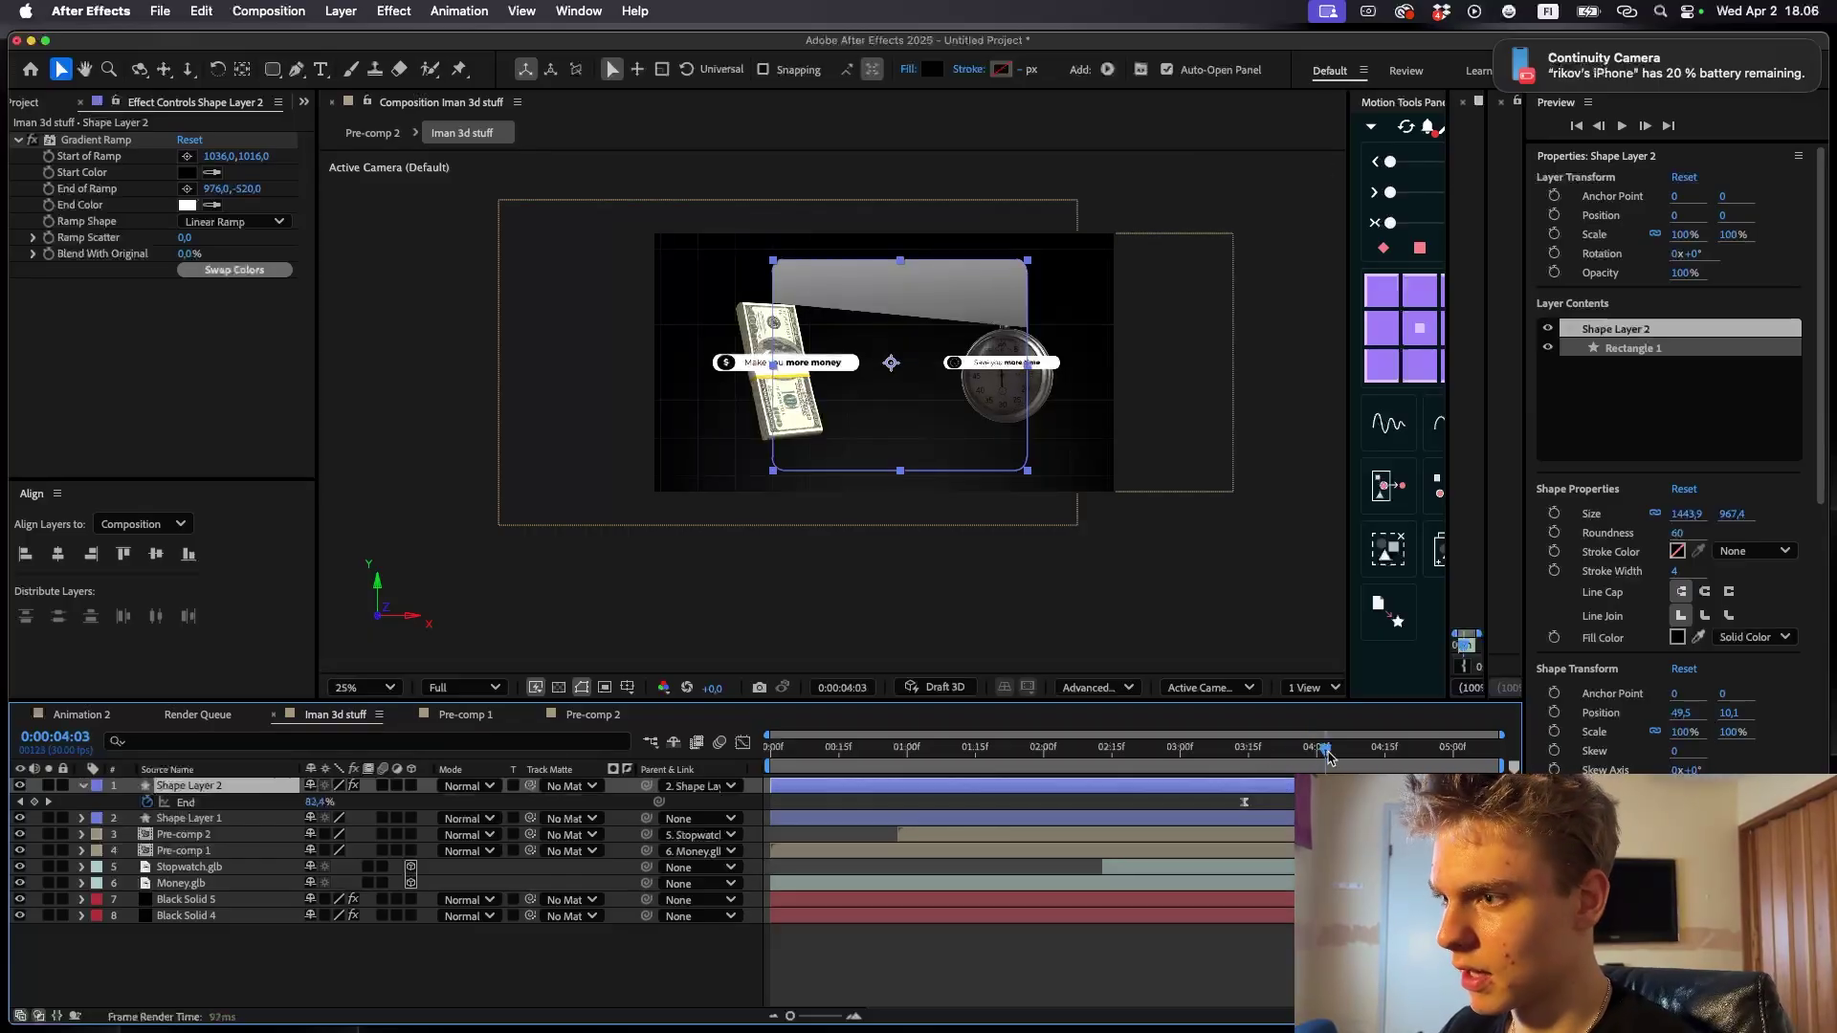
{"action": "left_click", "coordinate": [1389, 749]}
{"action": "left_click_drag", "start_coordinate": [1389, 749], "coordinate": [1312, 751]}
{"action": "scroll", "coordinate": [1204, 758], "scroll_direction": "up", "scroll_amount": 2}
{"action": "scroll", "coordinate": [1241, 771], "scroll_direction": "right", "scroll_amount": 1}
{"action": "key", "text": "t"}
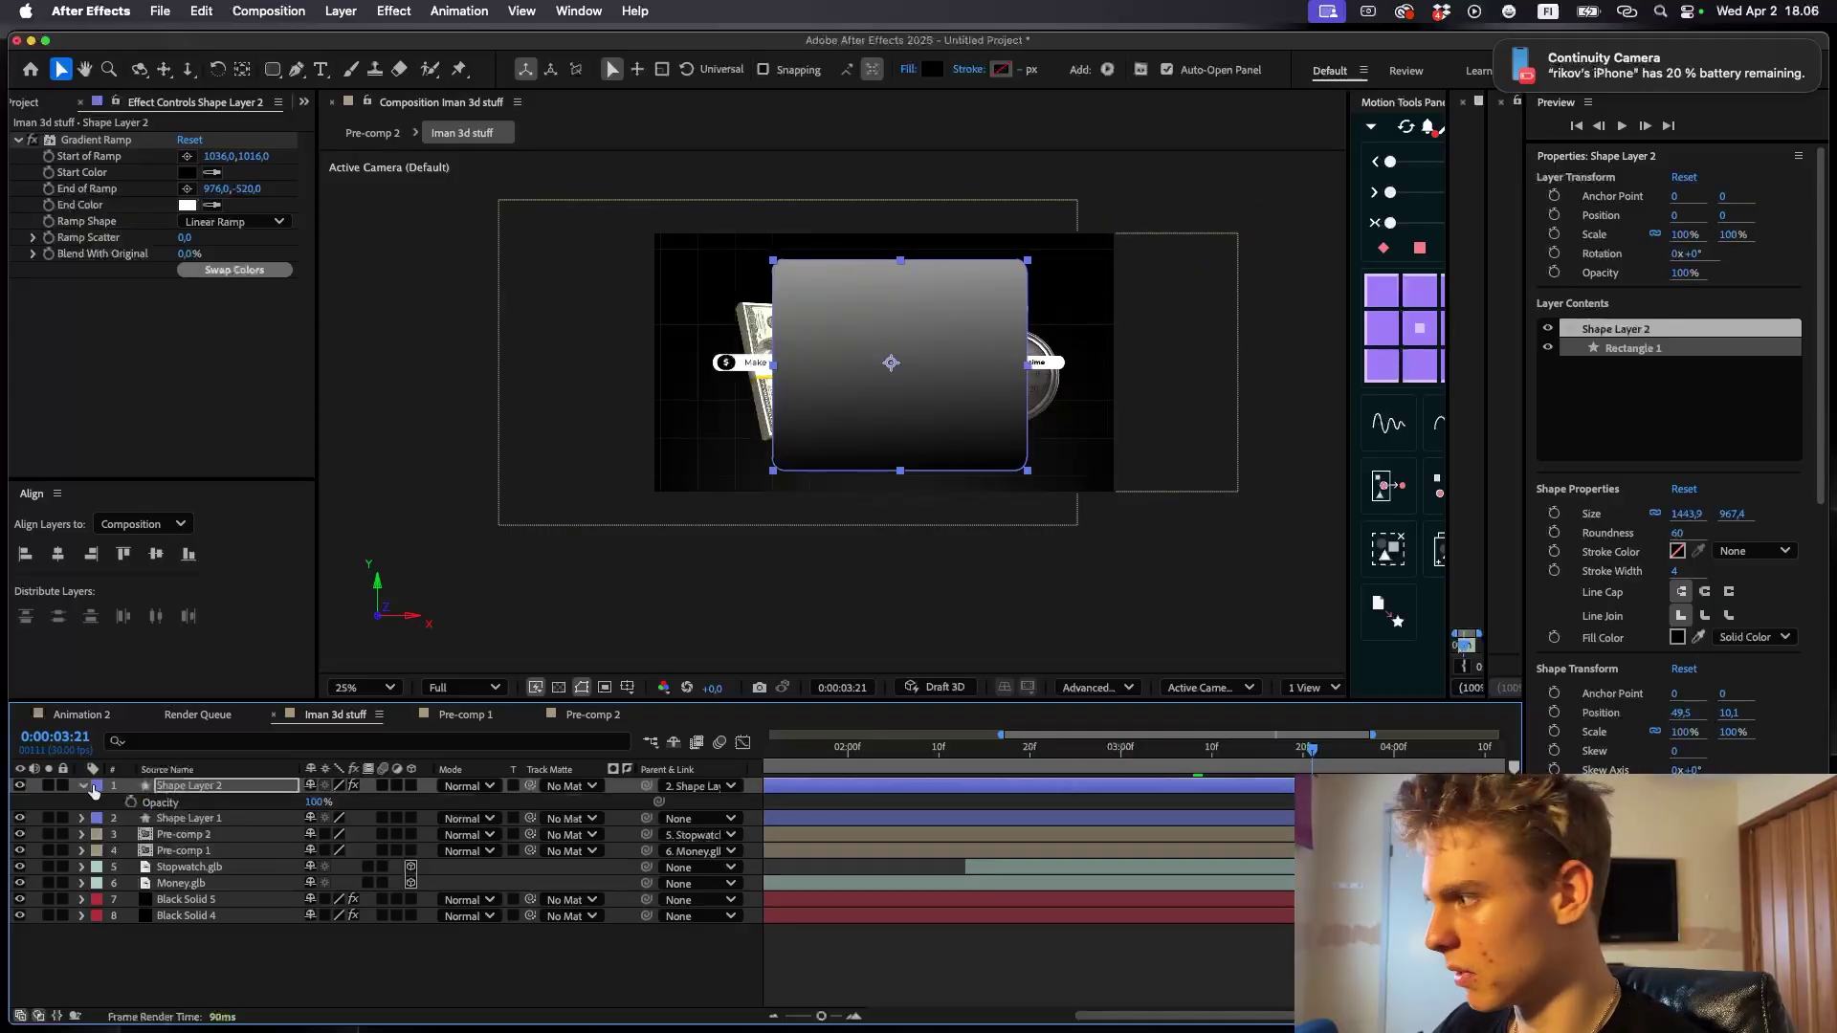
{"action": "left_click_drag", "start_coordinate": [314, 802], "coordinate": [239, 802]}
{"action": "left_click_drag", "start_coordinate": [1313, 751], "coordinate": [1420, 750]}
{"action": "left_click", "coordinate": [670, 966]}
{"action": "key", "text": "u"}
{"action": "scroll", "coordinate": [861, 908], "scroll_direction": "right", "scroll_amount": 1}
{"action": "left_click", "coordinate": [223, 787]}
{"action": "left_click", "coordinate": [131, 802]}
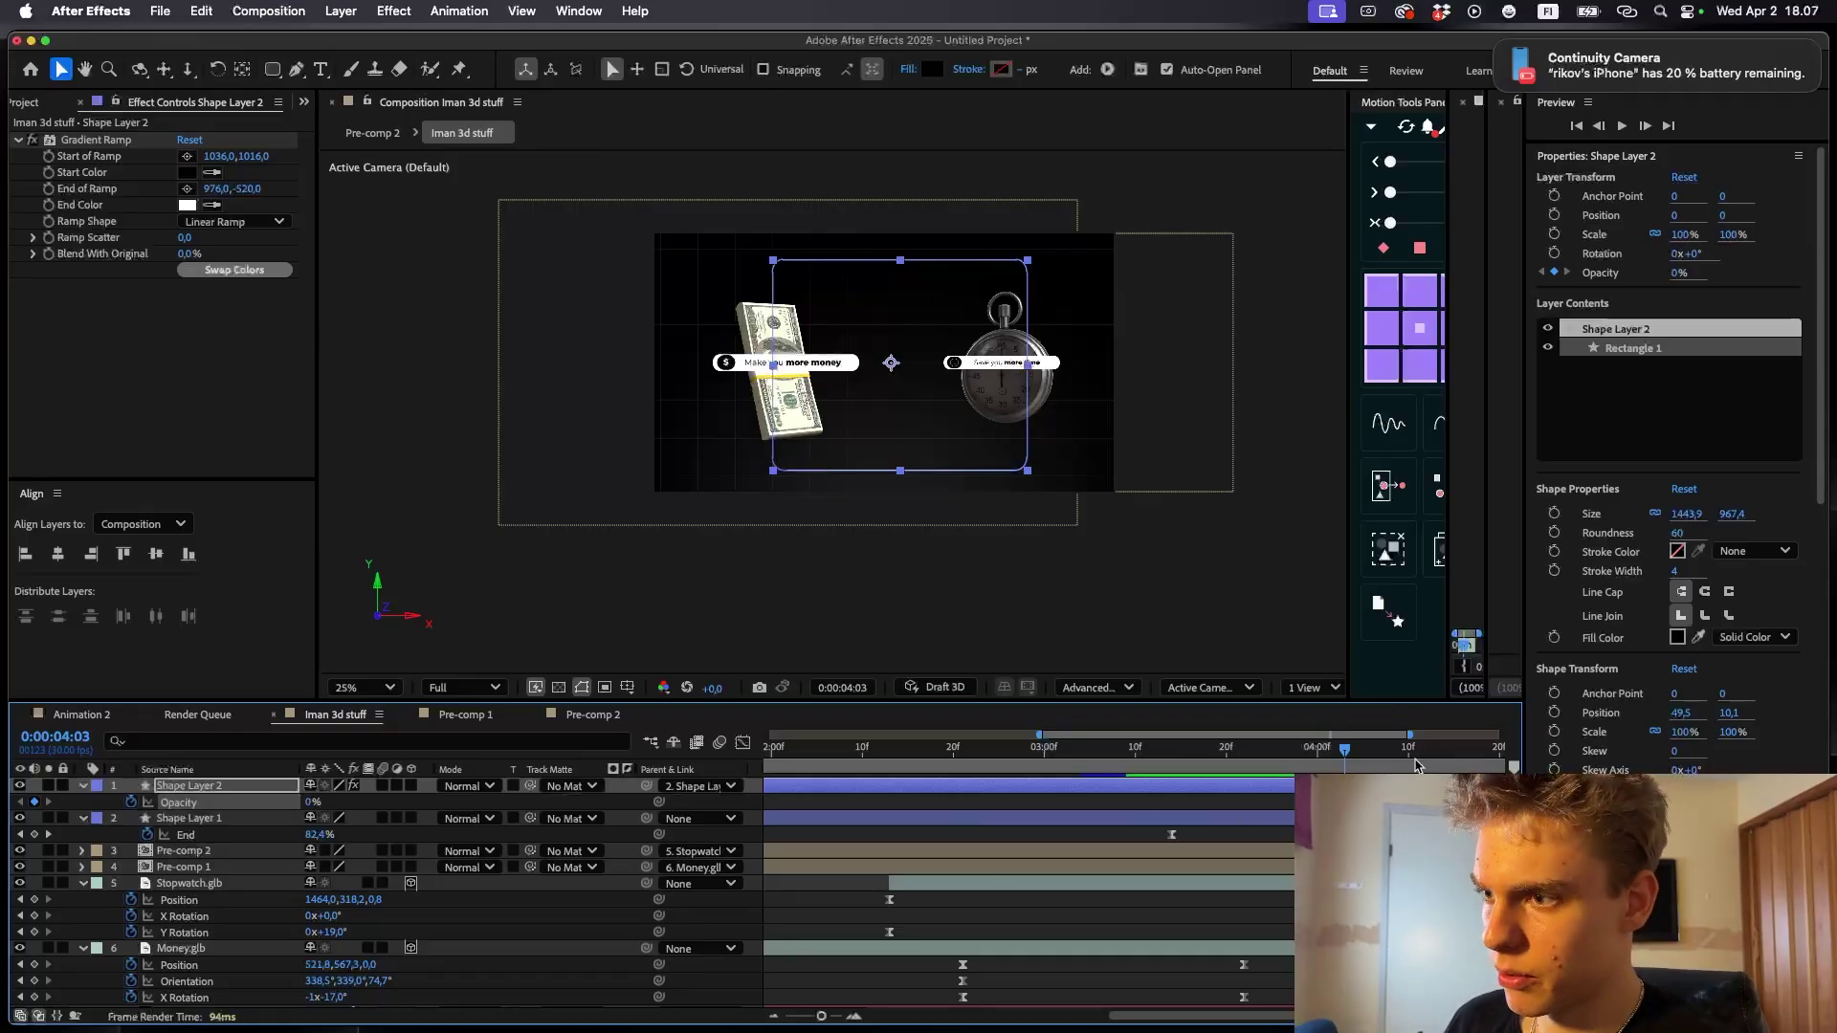
- Raise Shape Layer 2's opacity to 100% at a later time and ease its opacity keyframes
{"action": "left_click_drag", "start_coordinate": [1344, 750], "coordinate": [1471, 750]}
{"action": "left_click_drag", "start_coordinate": [313, 803], "coordinate": [1062, 837]}
{"action": "key", "text": "F10"}
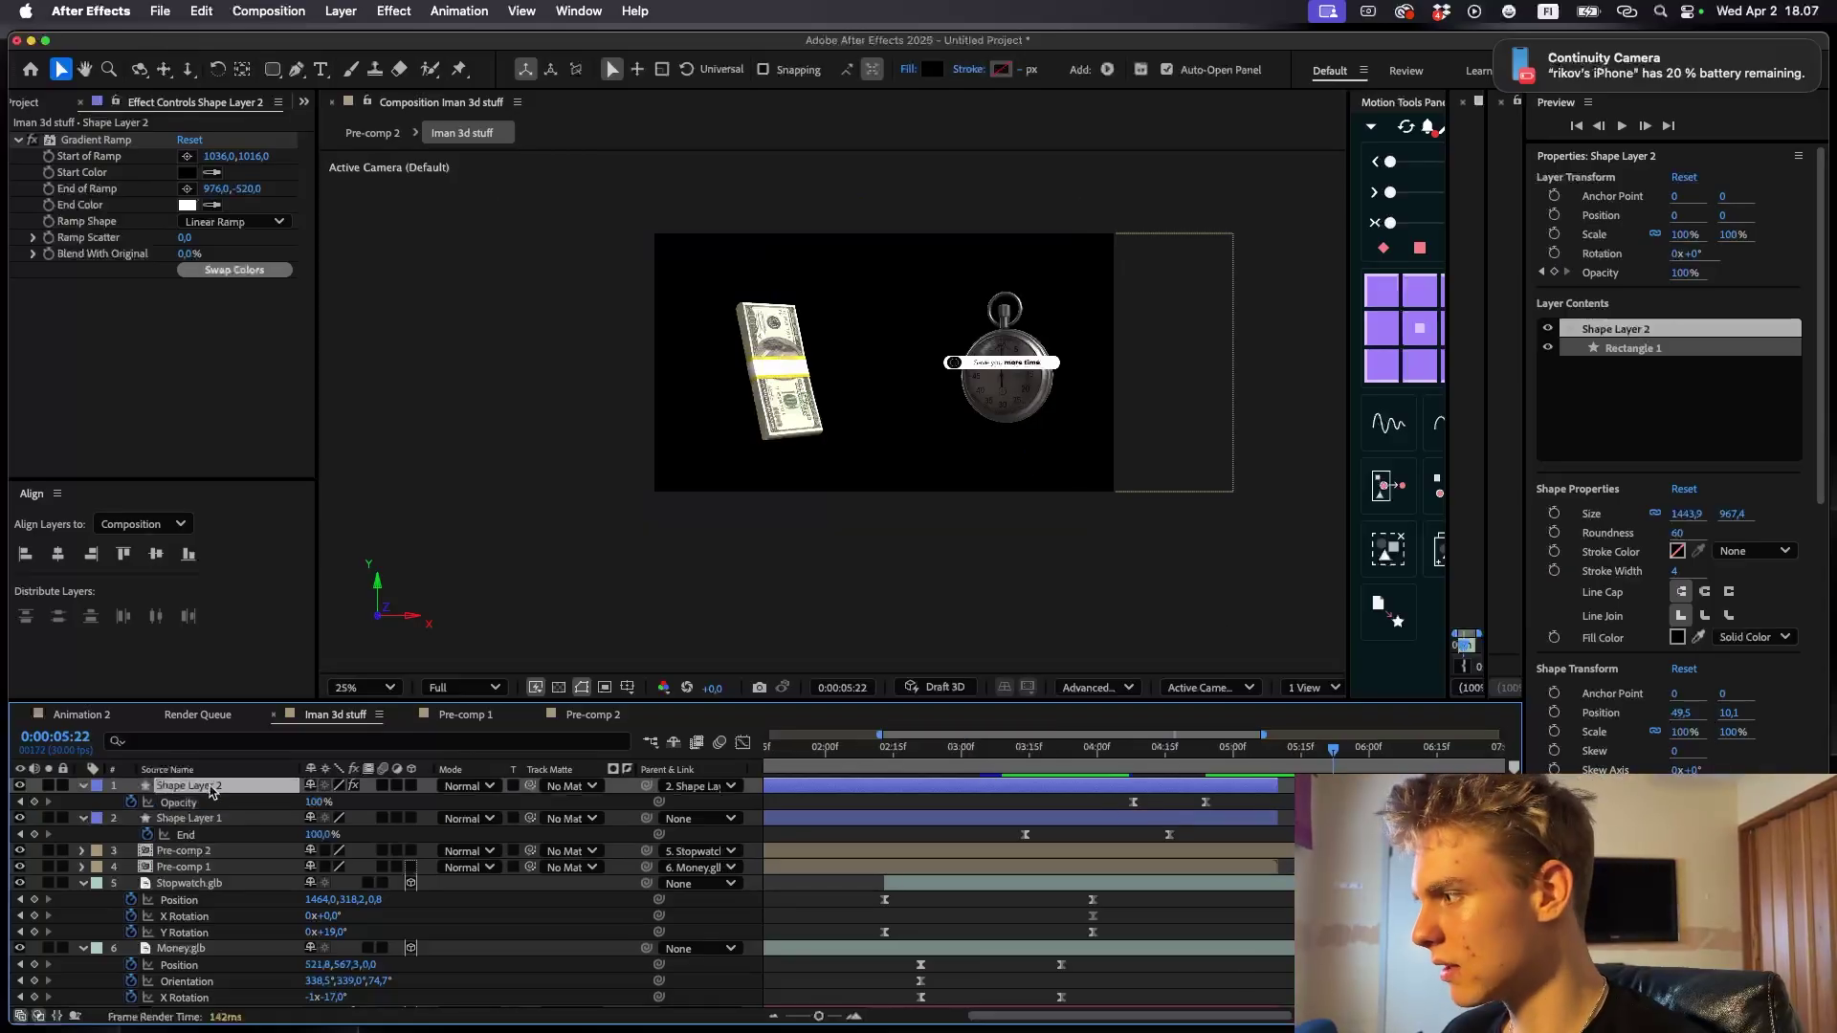
- Move Shape Layer 2 beneath Shape Layer 1 and set Shape Layer 1's stroke width to 7 px
{"action": "left_click_drag", "start_coordinate": [211, 791], "coordinate": [209, 832]}
{"action": "left_click", "coordinate": [1279, 750]}
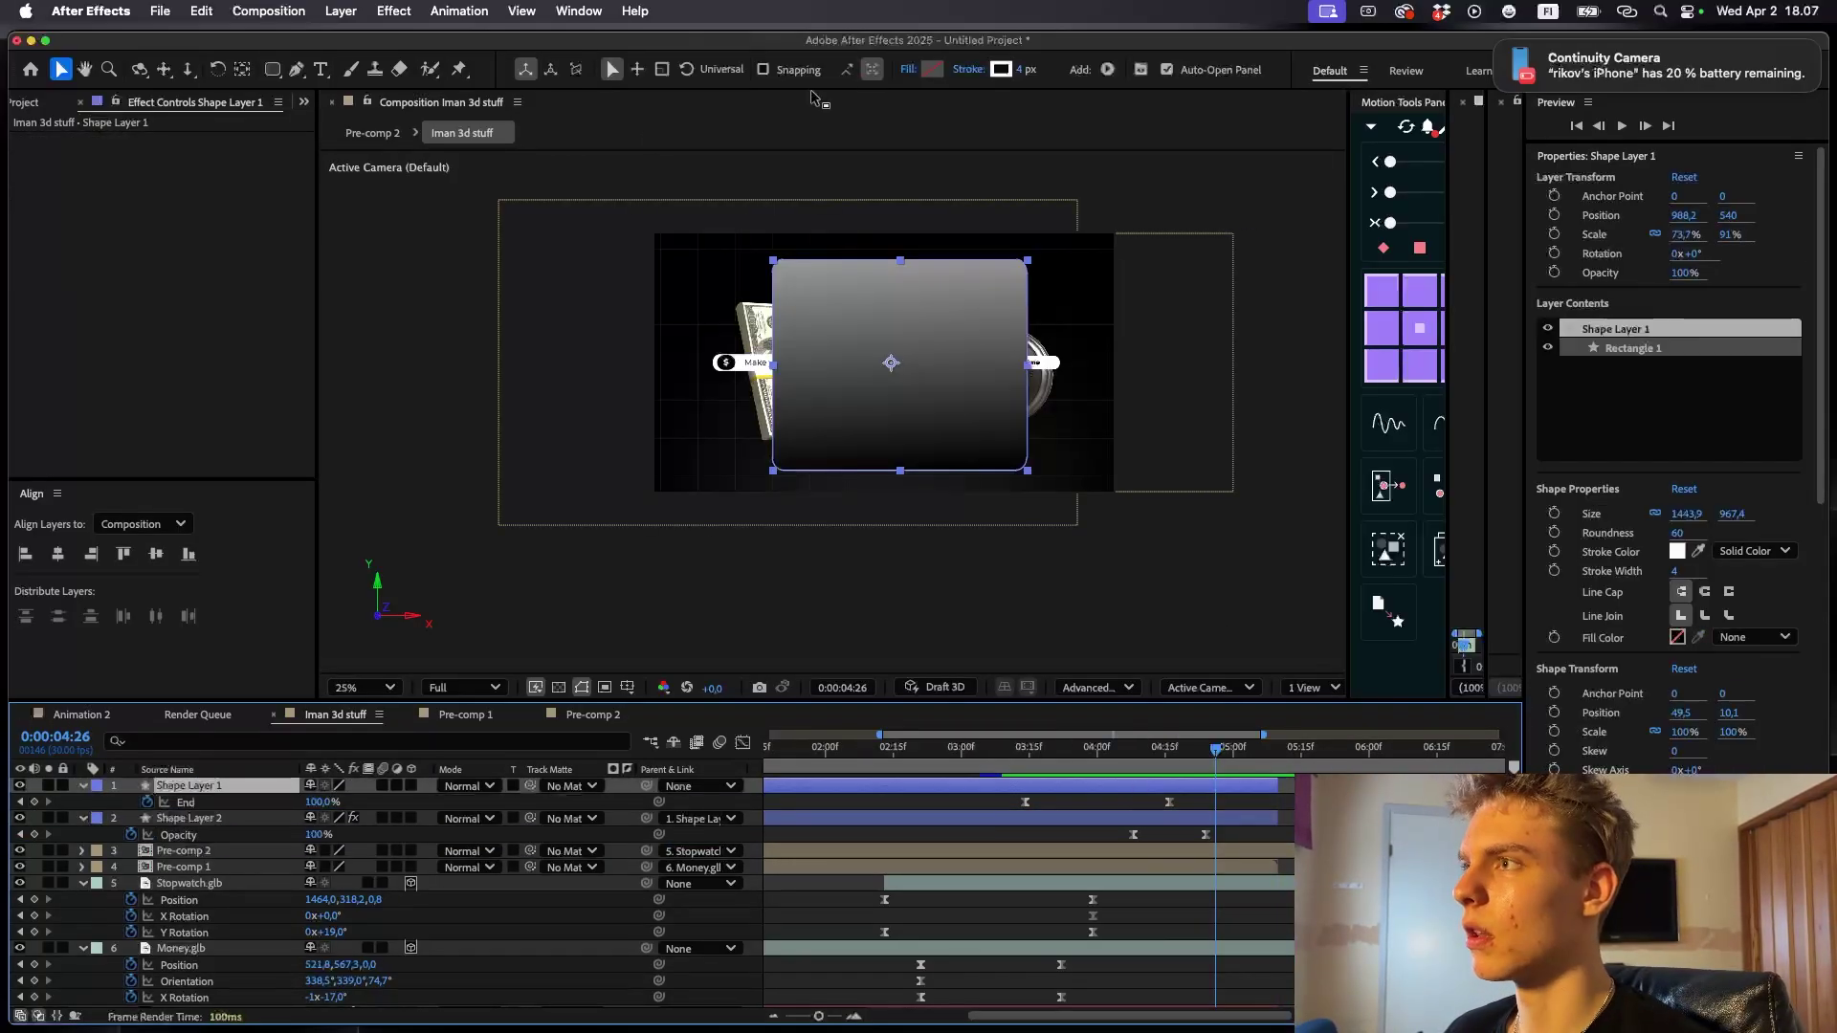
{"action": "left_click", "coordinate": [1026, 68]}
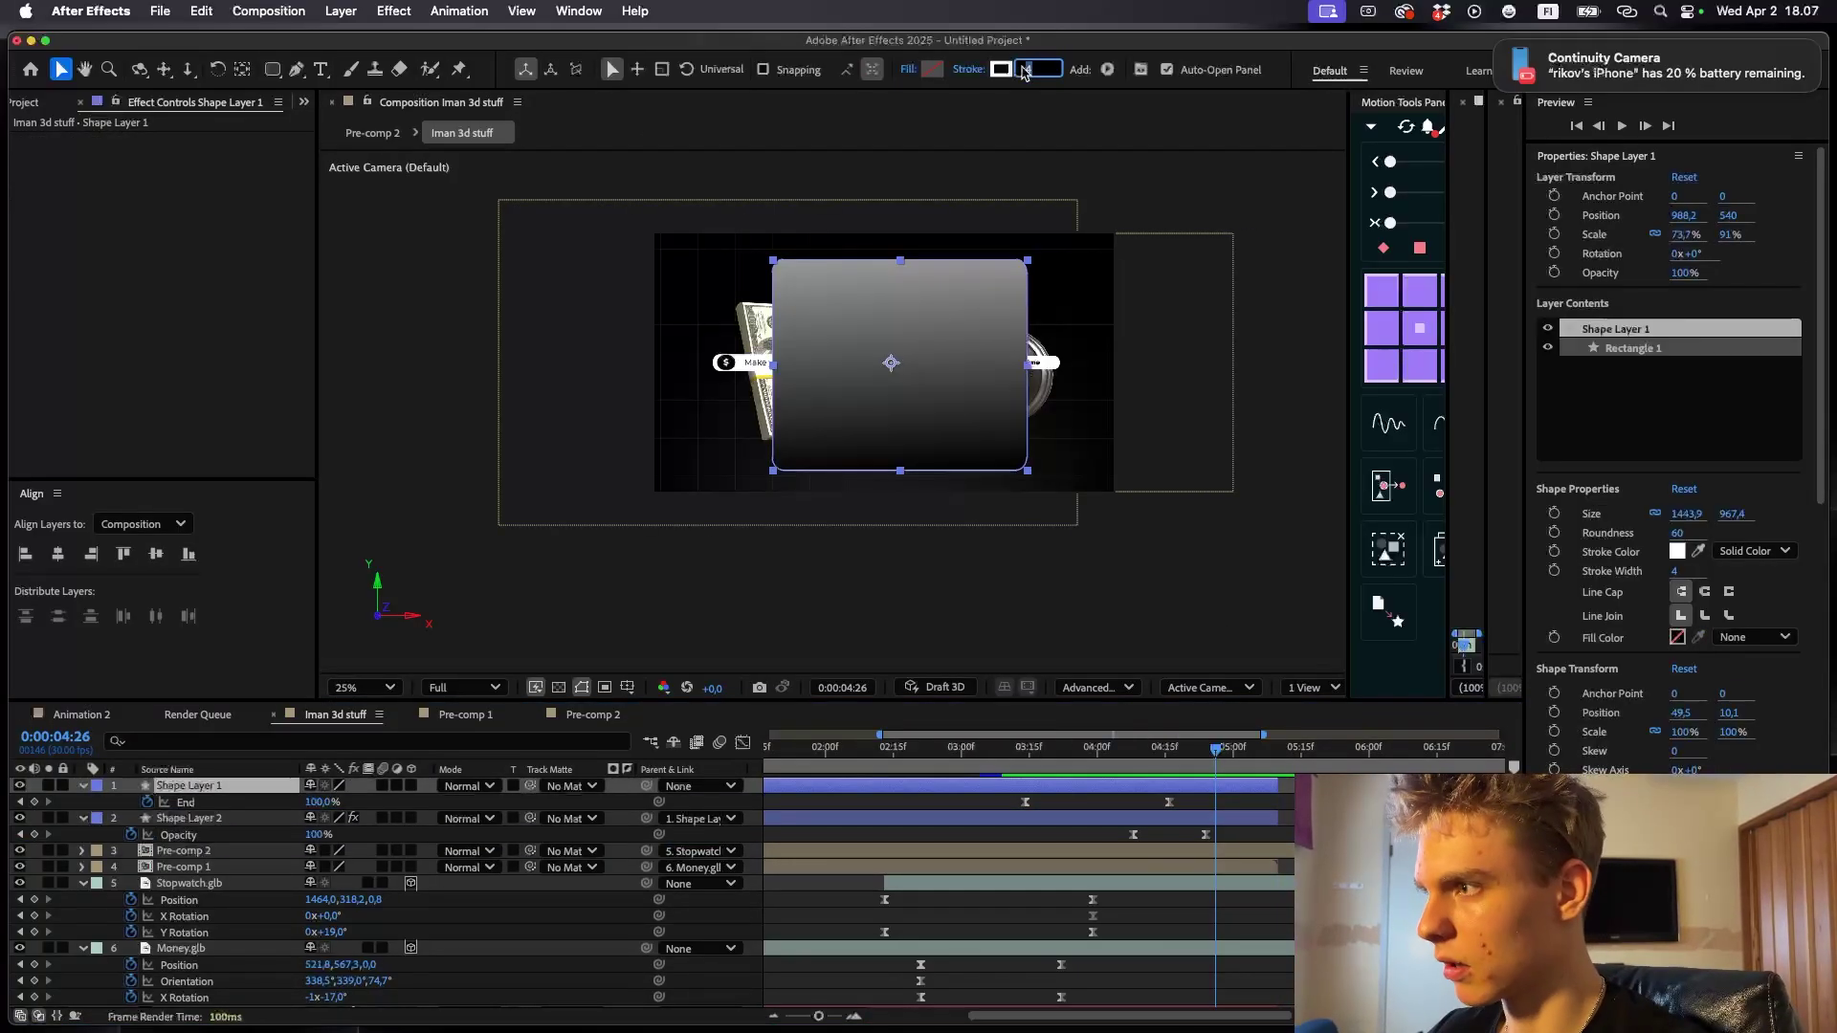
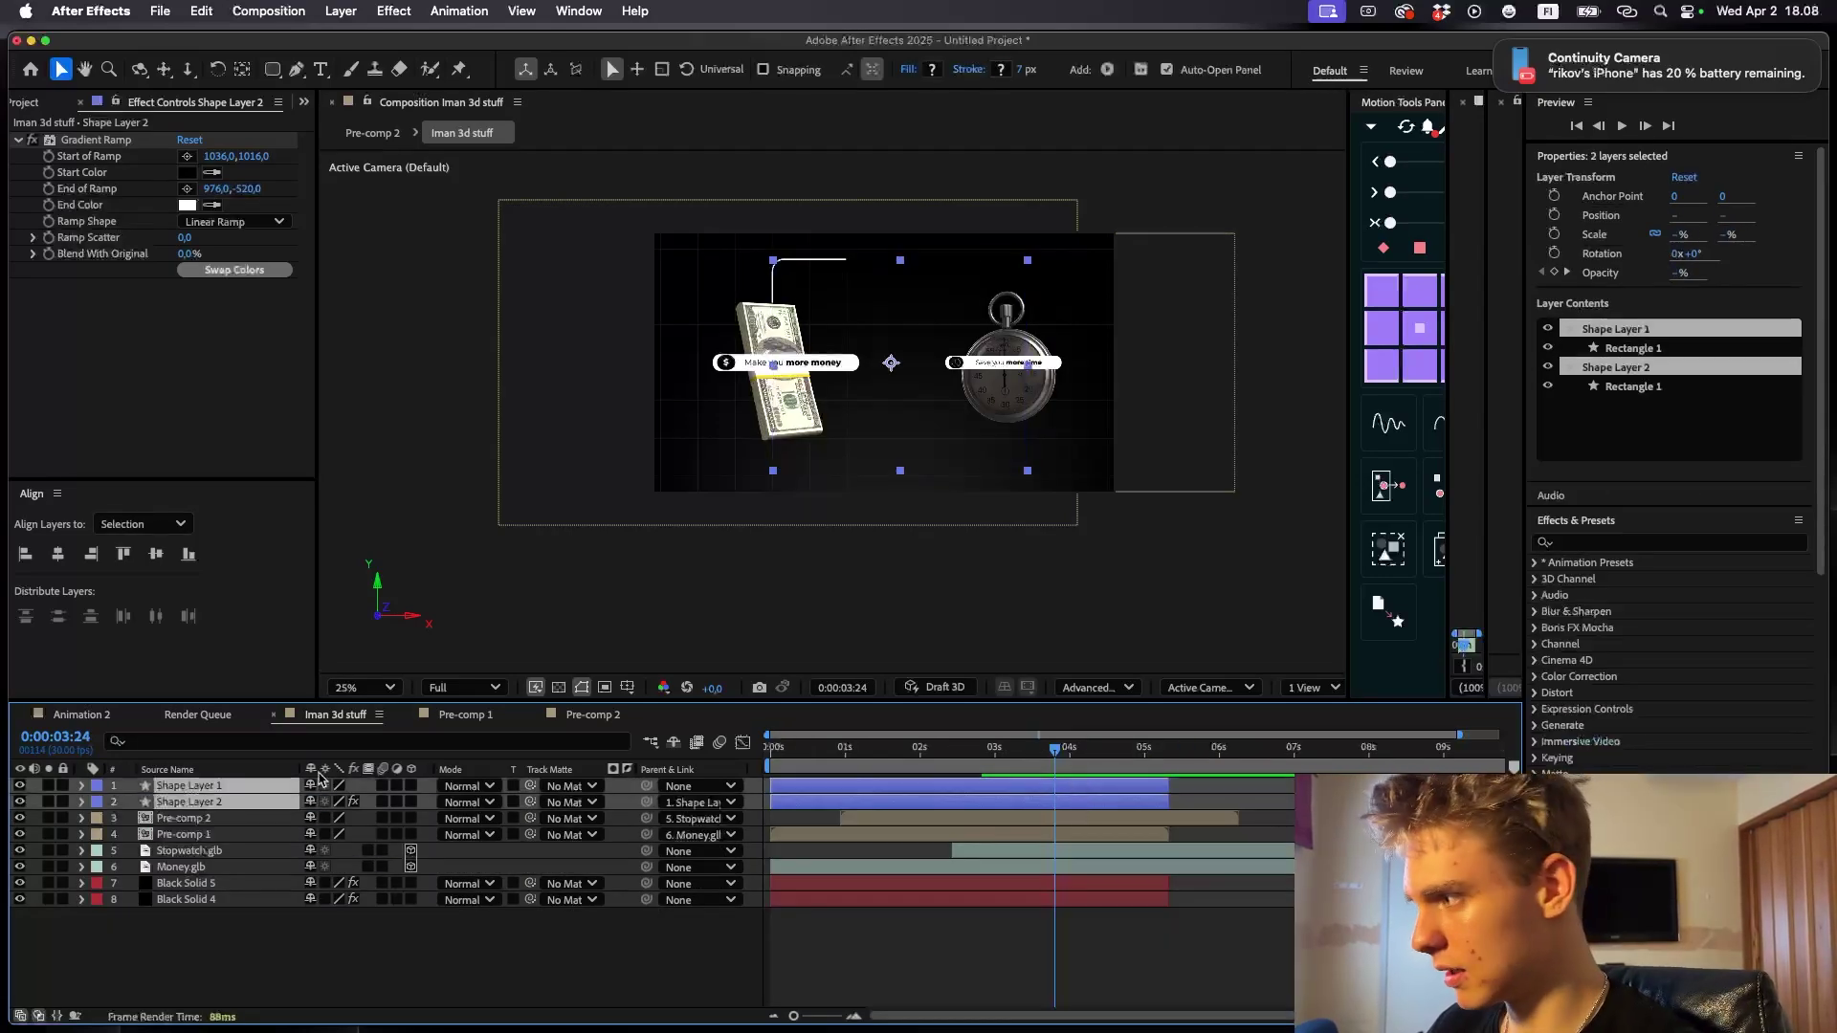
- Move both shape layers beneath Money.glb in the layer stack and preview the animation
{"action": "left_click_drag", "start_coordinate": [281, 786], "coordinate": [233, 890]}
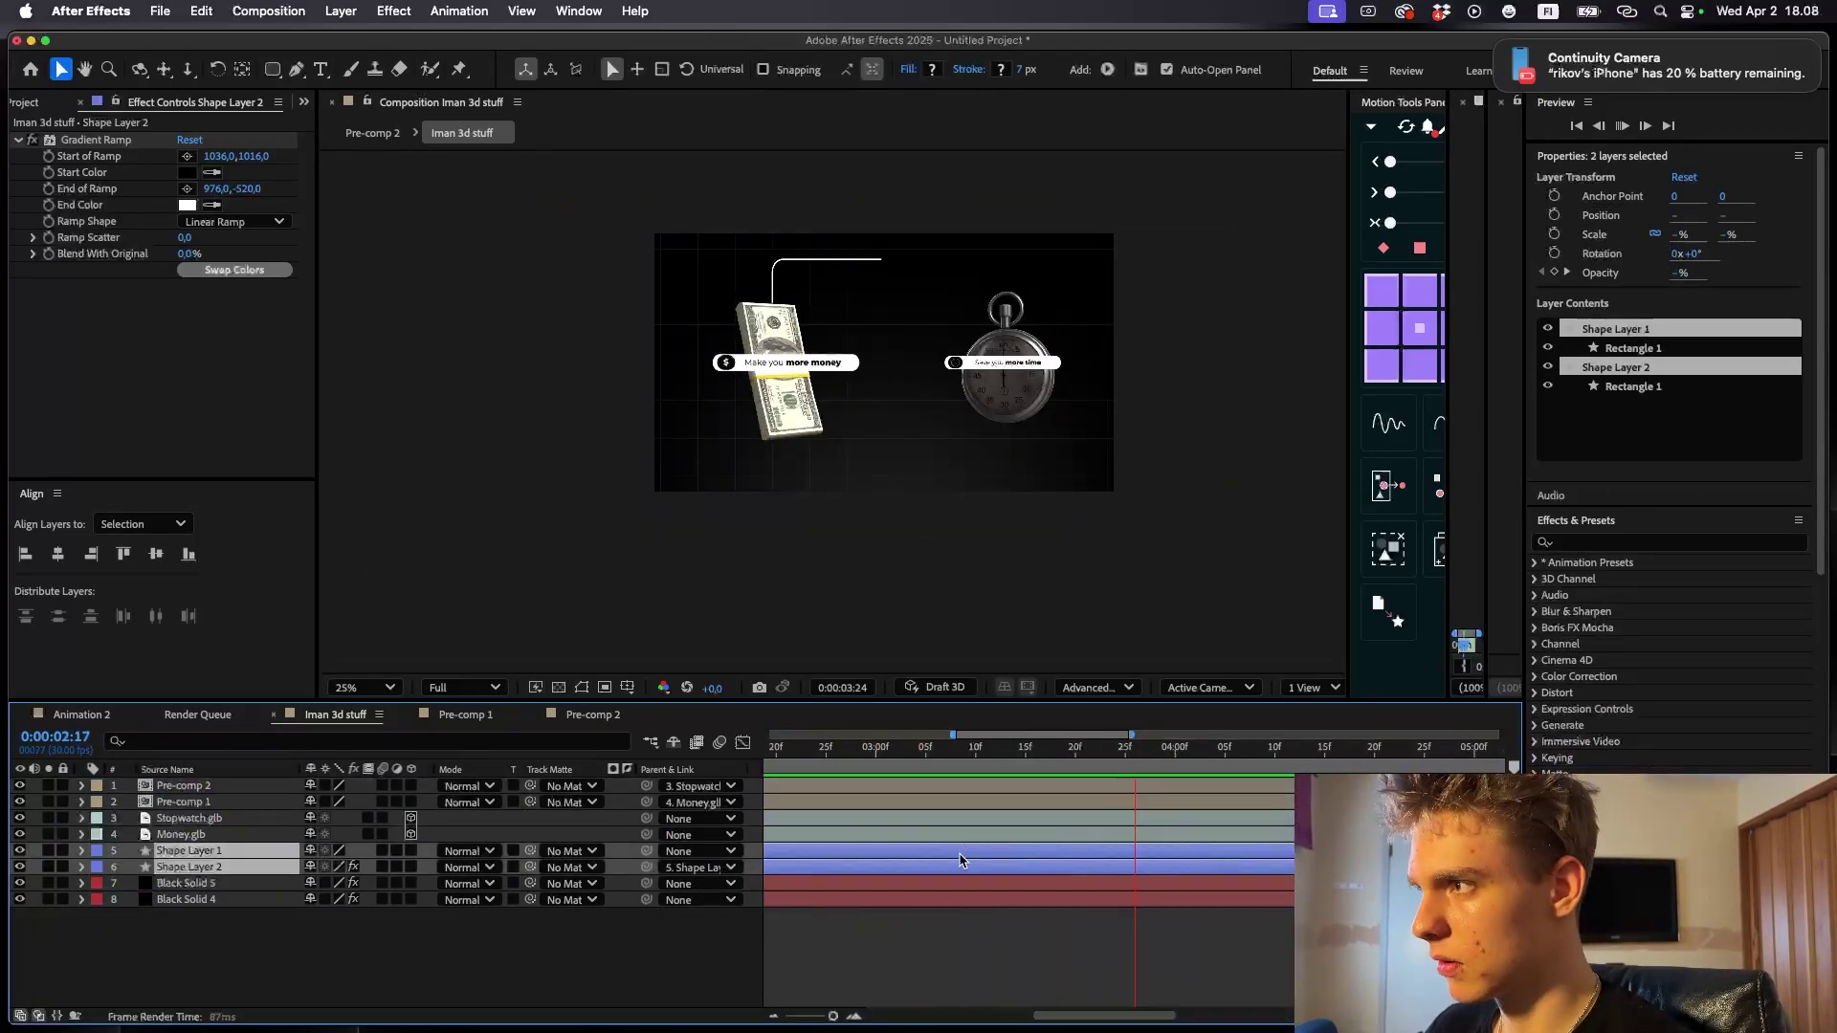
{"action": "key", "text": "space"}
{"action": "key", "text": "equal"}
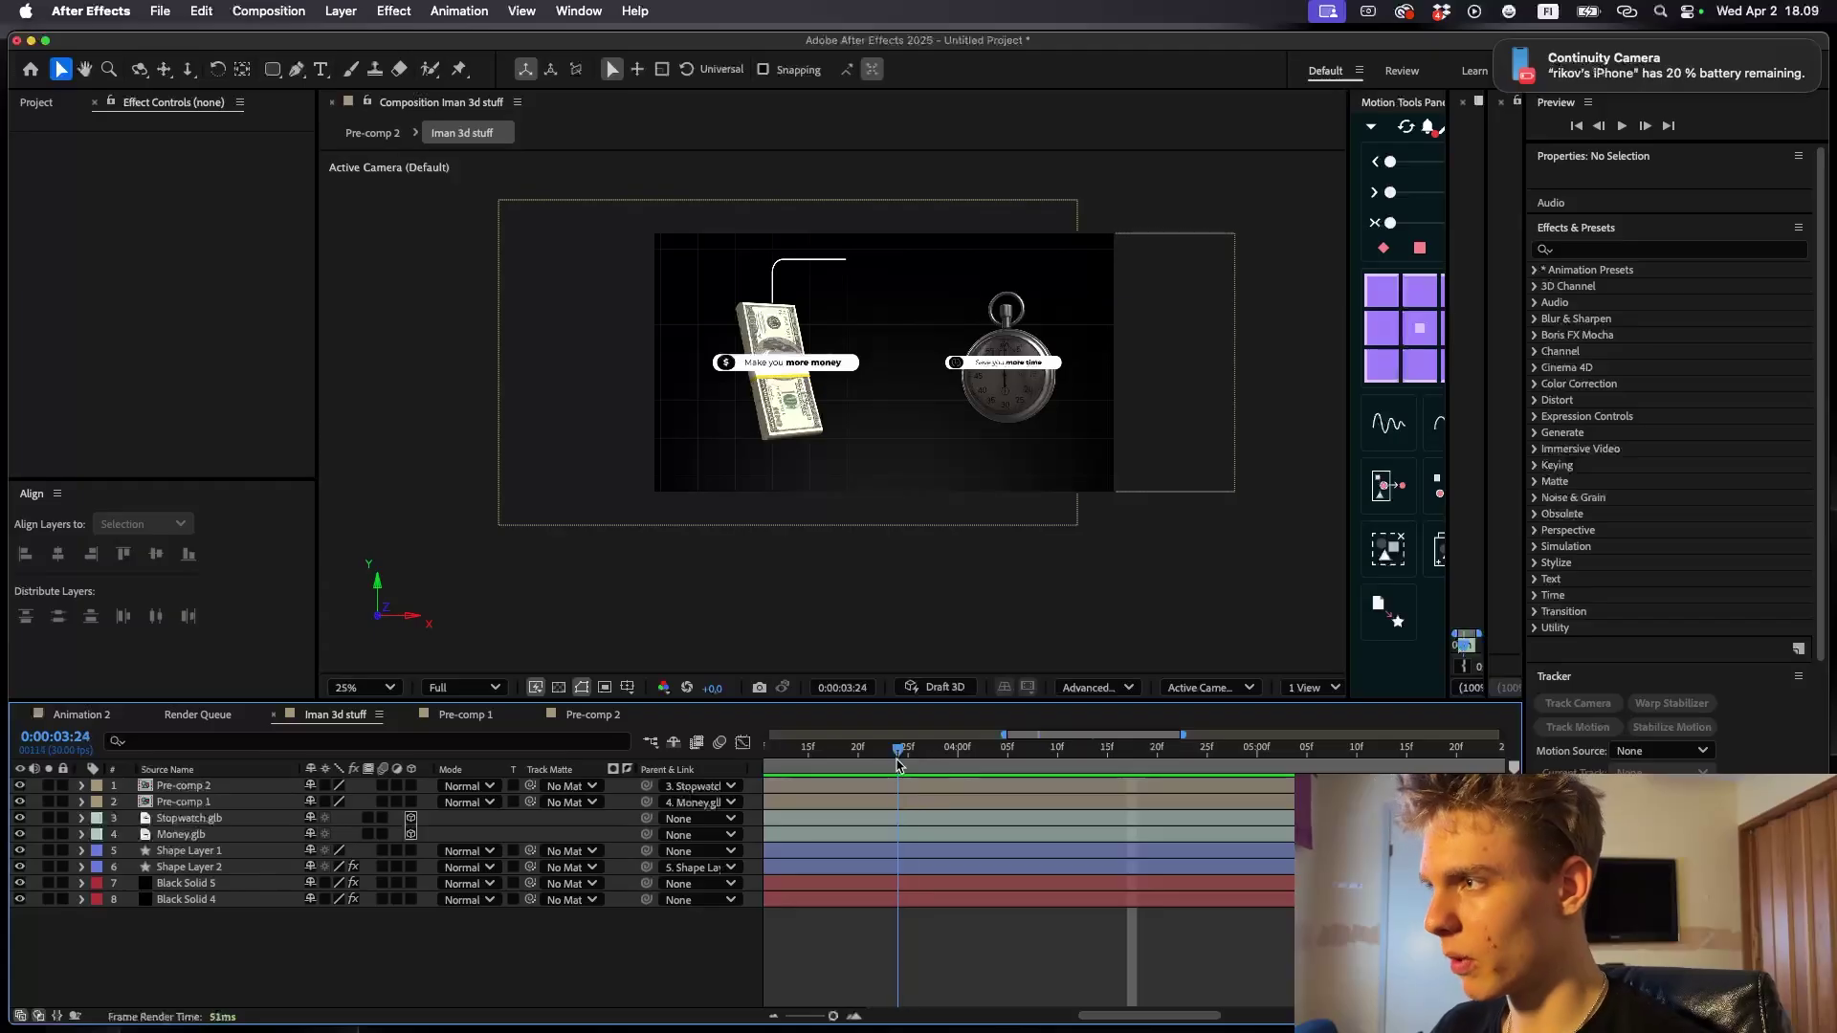
- Split Stopwatch.glb, Money.glb, Pre-comp 1 and Pre-comp 2 at 0:00:03:22
{"action": "left_click_drag", "start_coordinate": [900, 758], "coordinate": [874, 771]}
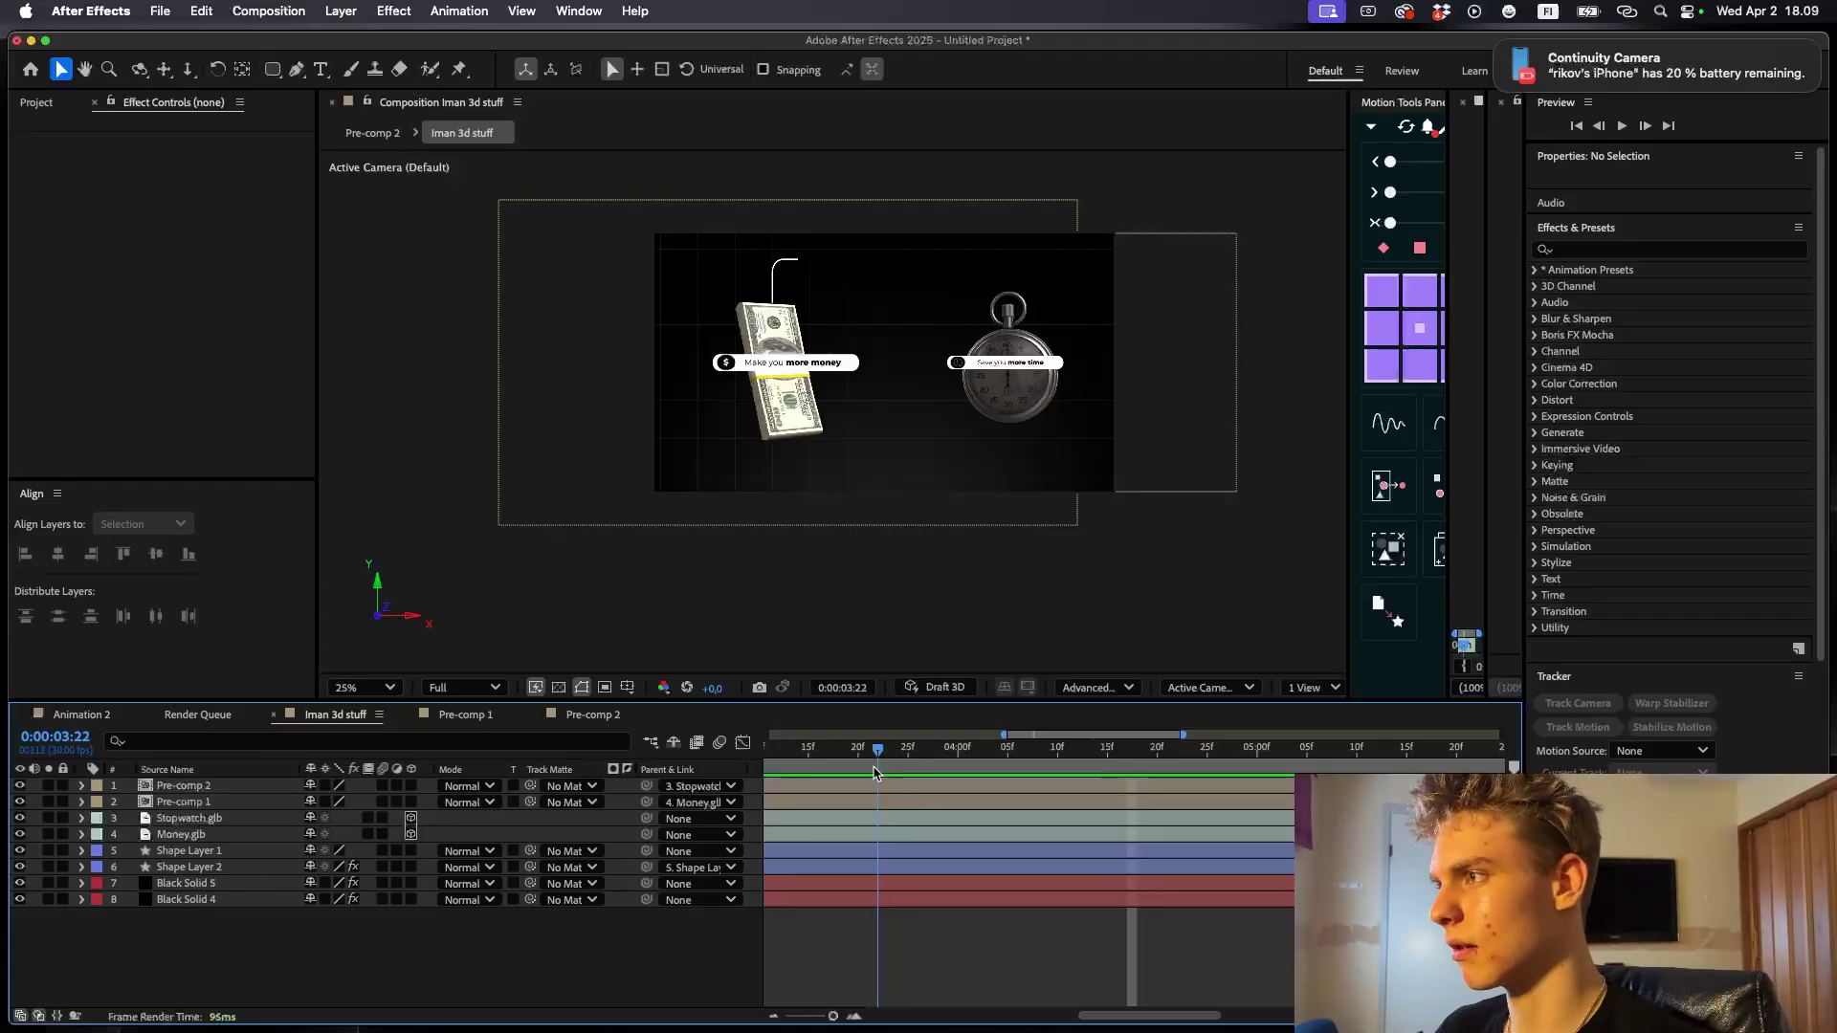
{"action": "left_click", "coordinate": [879, 851]}
{"action": "left_click", "coordinate": [878, 835]}
{"action": "left_click", "coordinate": [884, 820], "text": "shift"}
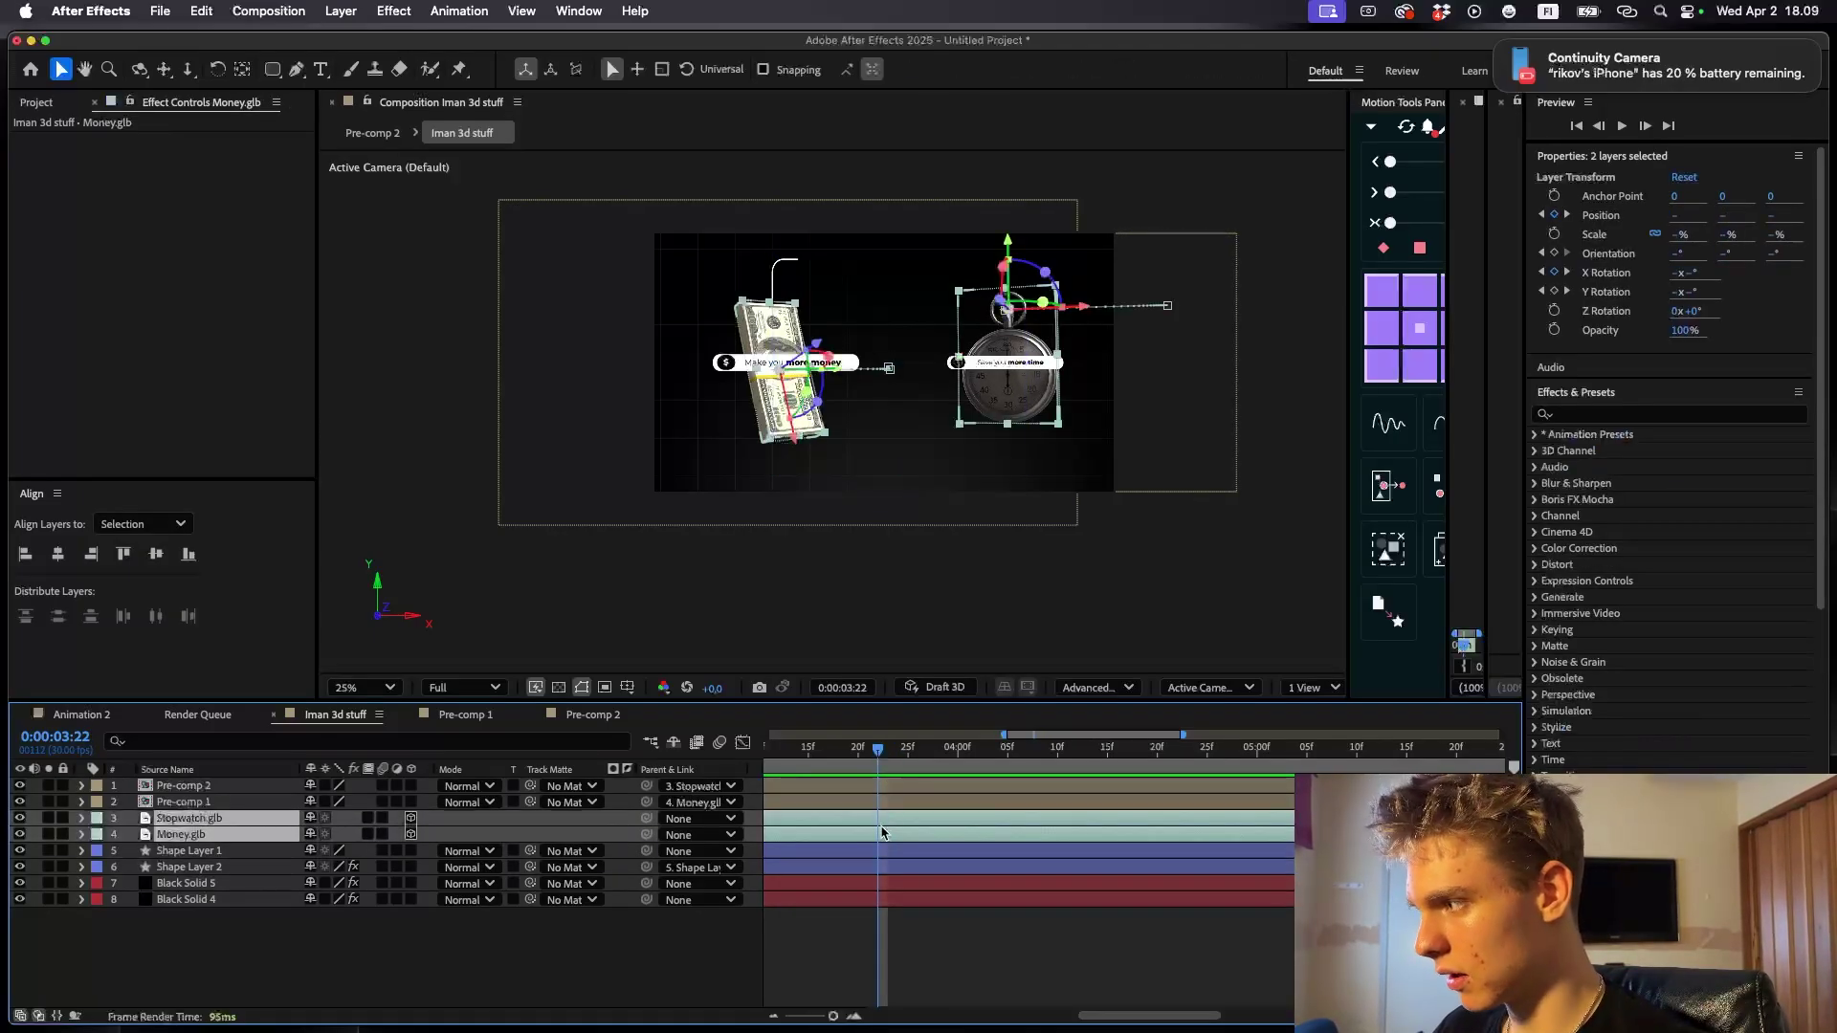
{"action": "left_click", "coordinate": [892, 788], "text": "shift"}
{"action": "key", "text": "super+shift+d"}
{"action": "left_click", "coordinate": [1044, 828]}
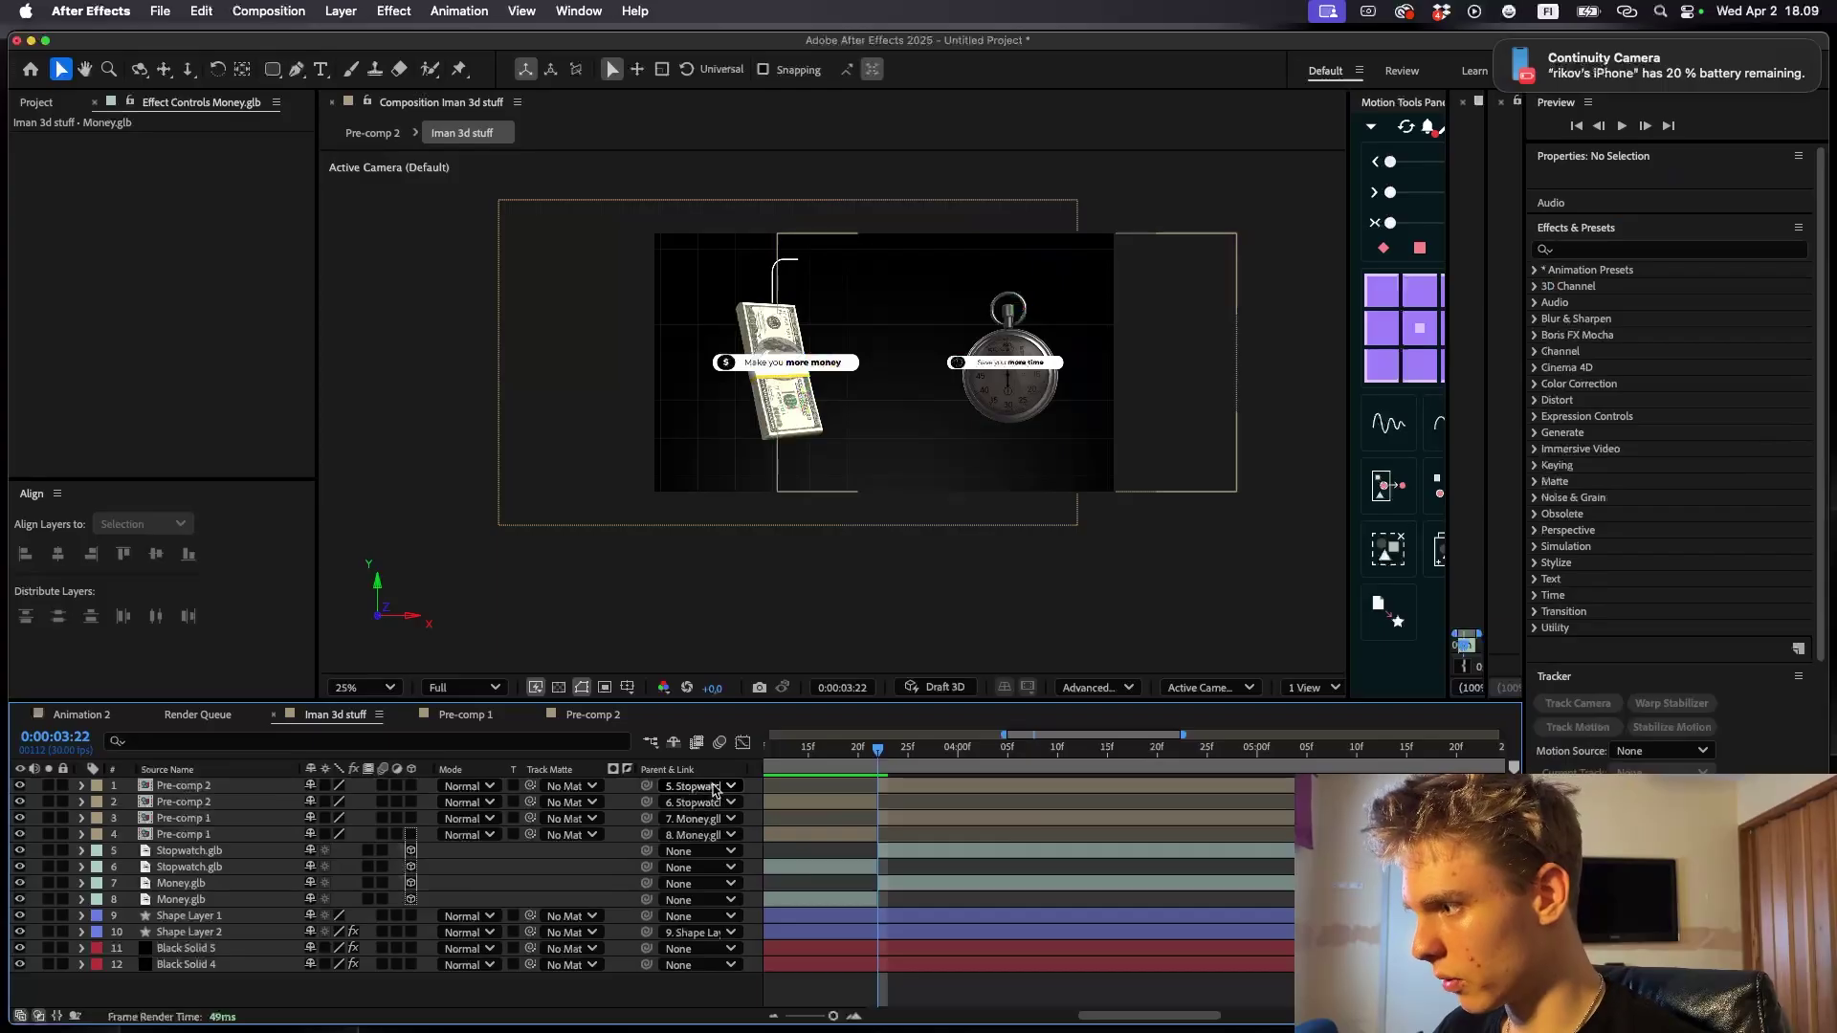
- Remove the parent links from the second halves of Pre-comp 2 and Pre-comp 1
{"action": "left_click", "coordinate": [713, 788]}
{"action": "left_click", "coordinate": [720, 751]}
{"action": "left_click", "coordinate": [705, 818]}
{"action": "left_click", "coordinate": [694, 749]}
- Add position keyframes at 0:00:03:22 to the unparented Pre-comp 2 and Pre-comp 1 layers
{"action": "left_click", "coordinate": [900, 788]}
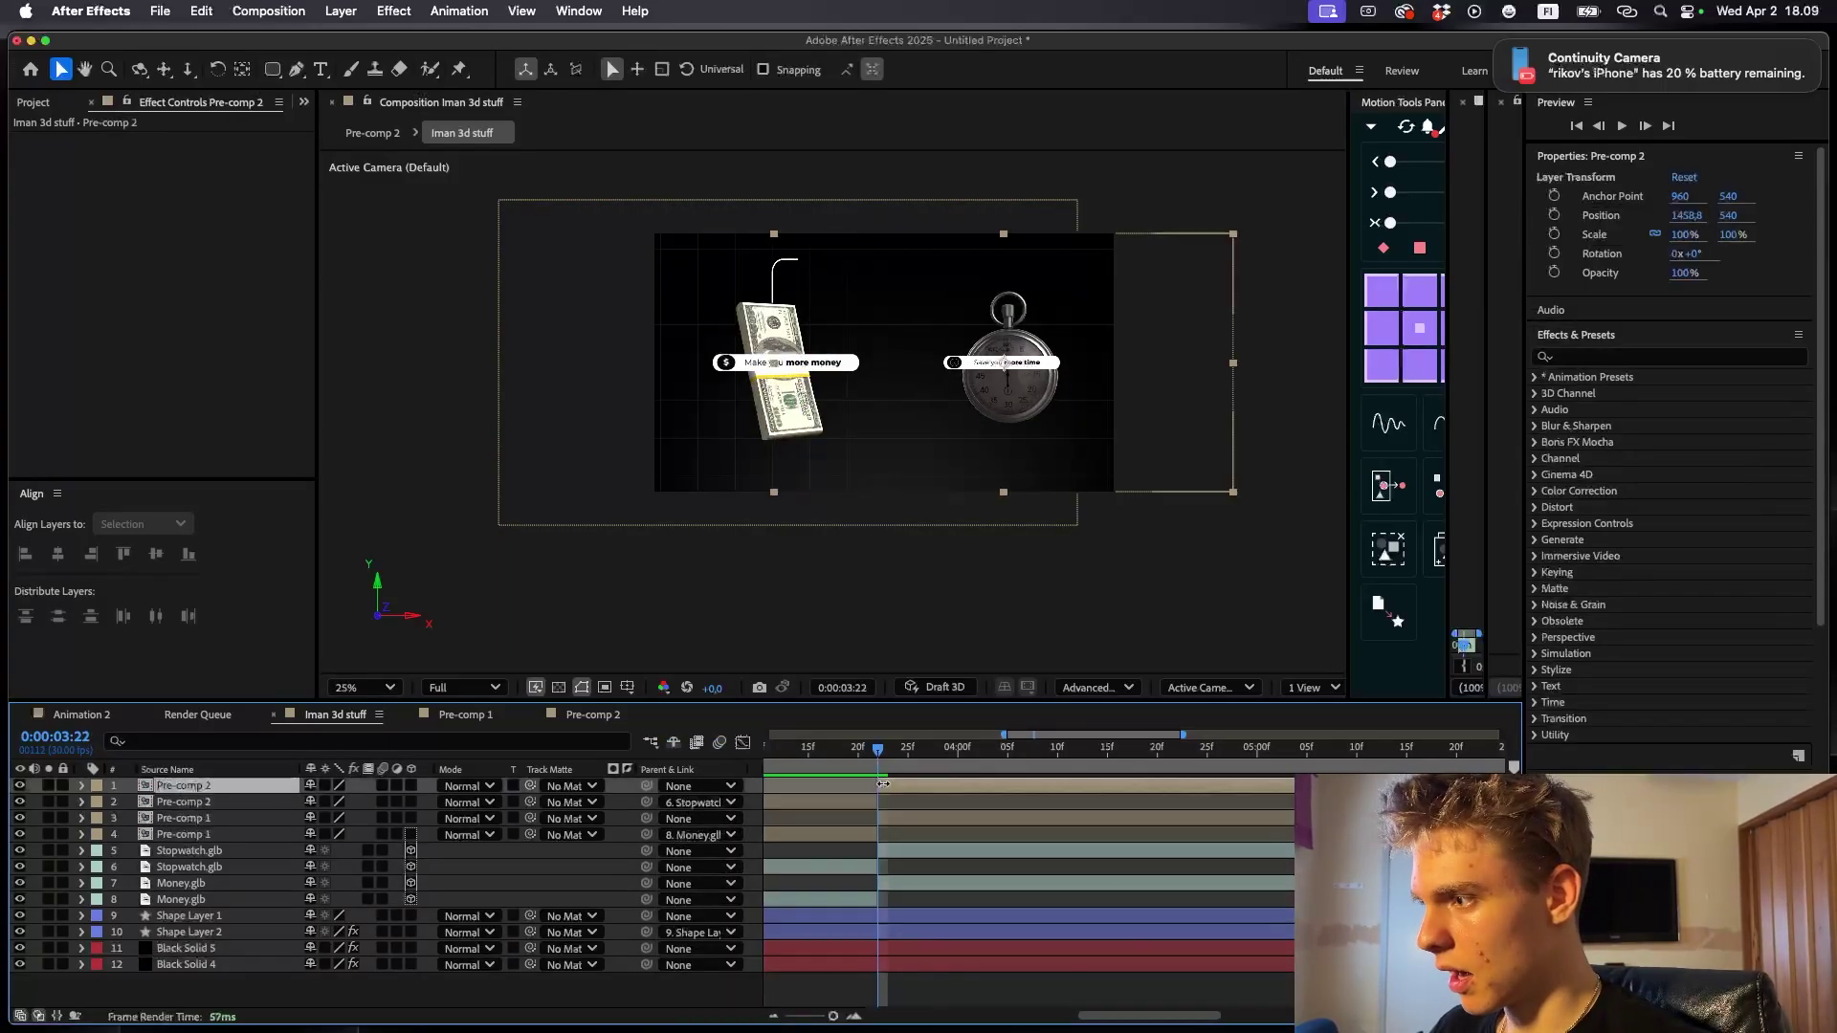
{"action": "key", "text": "p"}
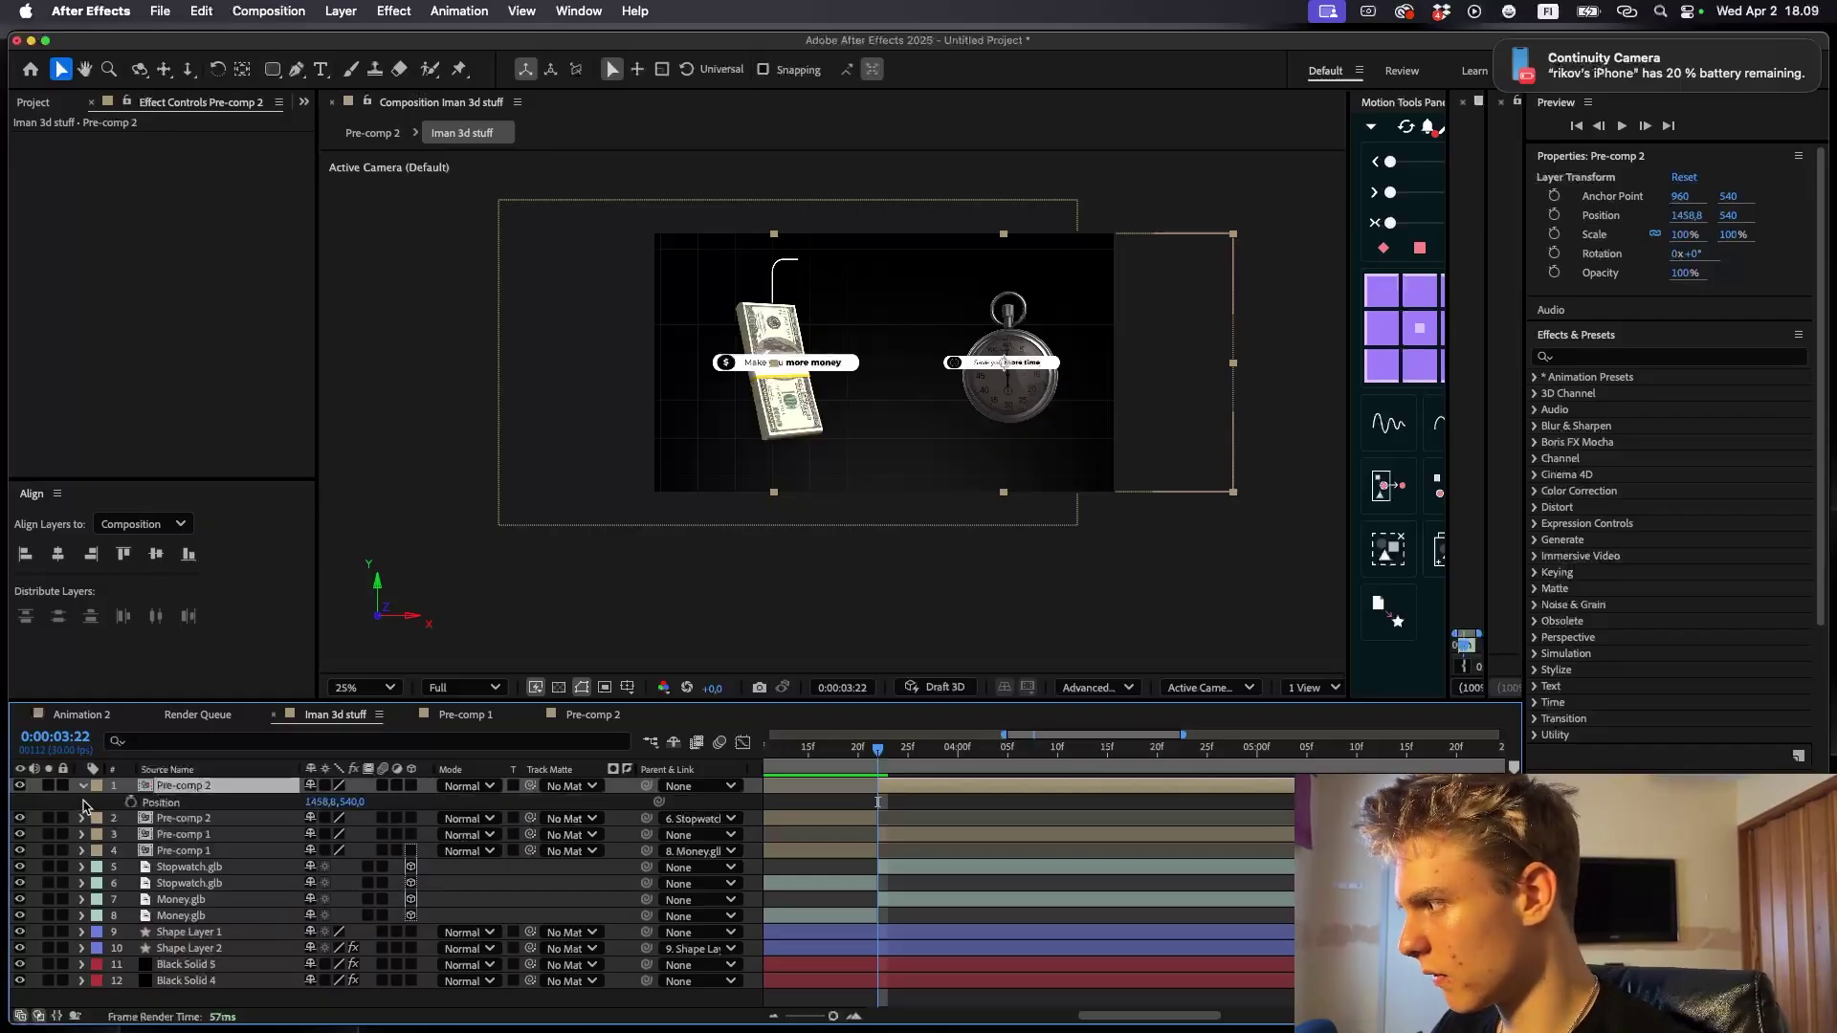
{"action": "left_click", "coordinate": [132, 803]}
{"action": "left_click", "coordinate": [908, 834]}
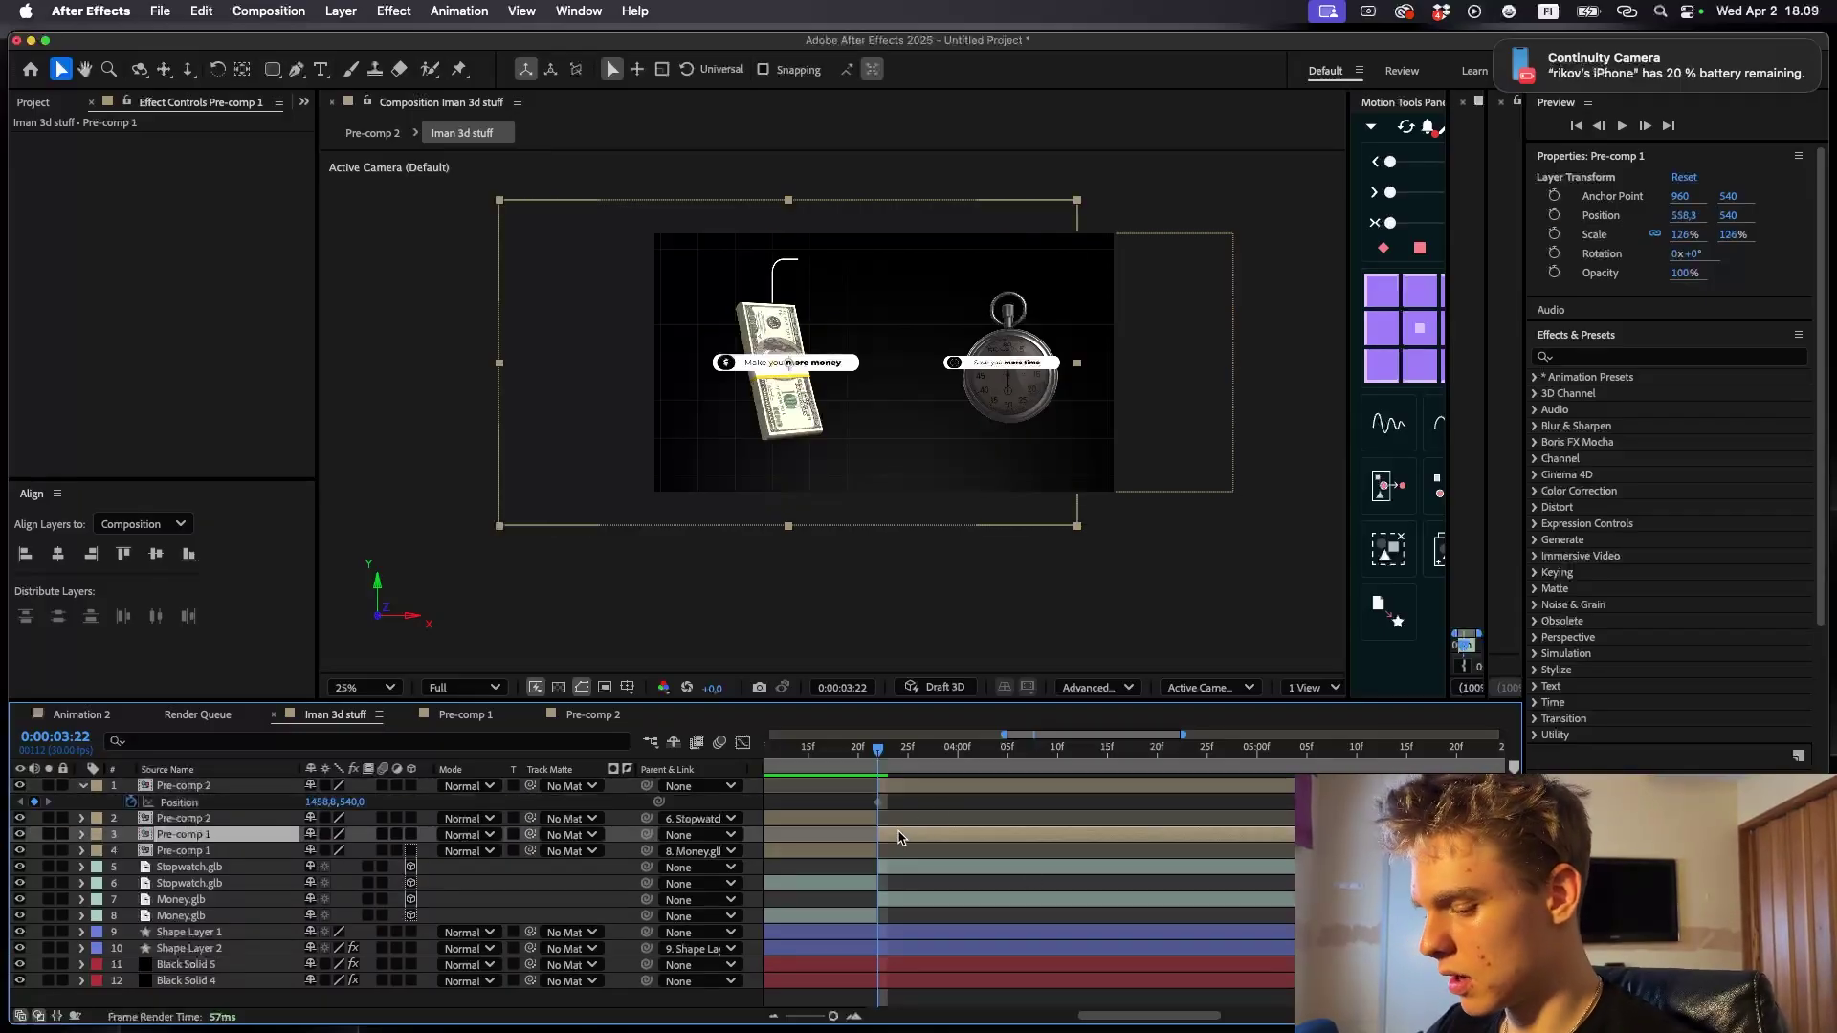
{"action": "key", "text": "p"}
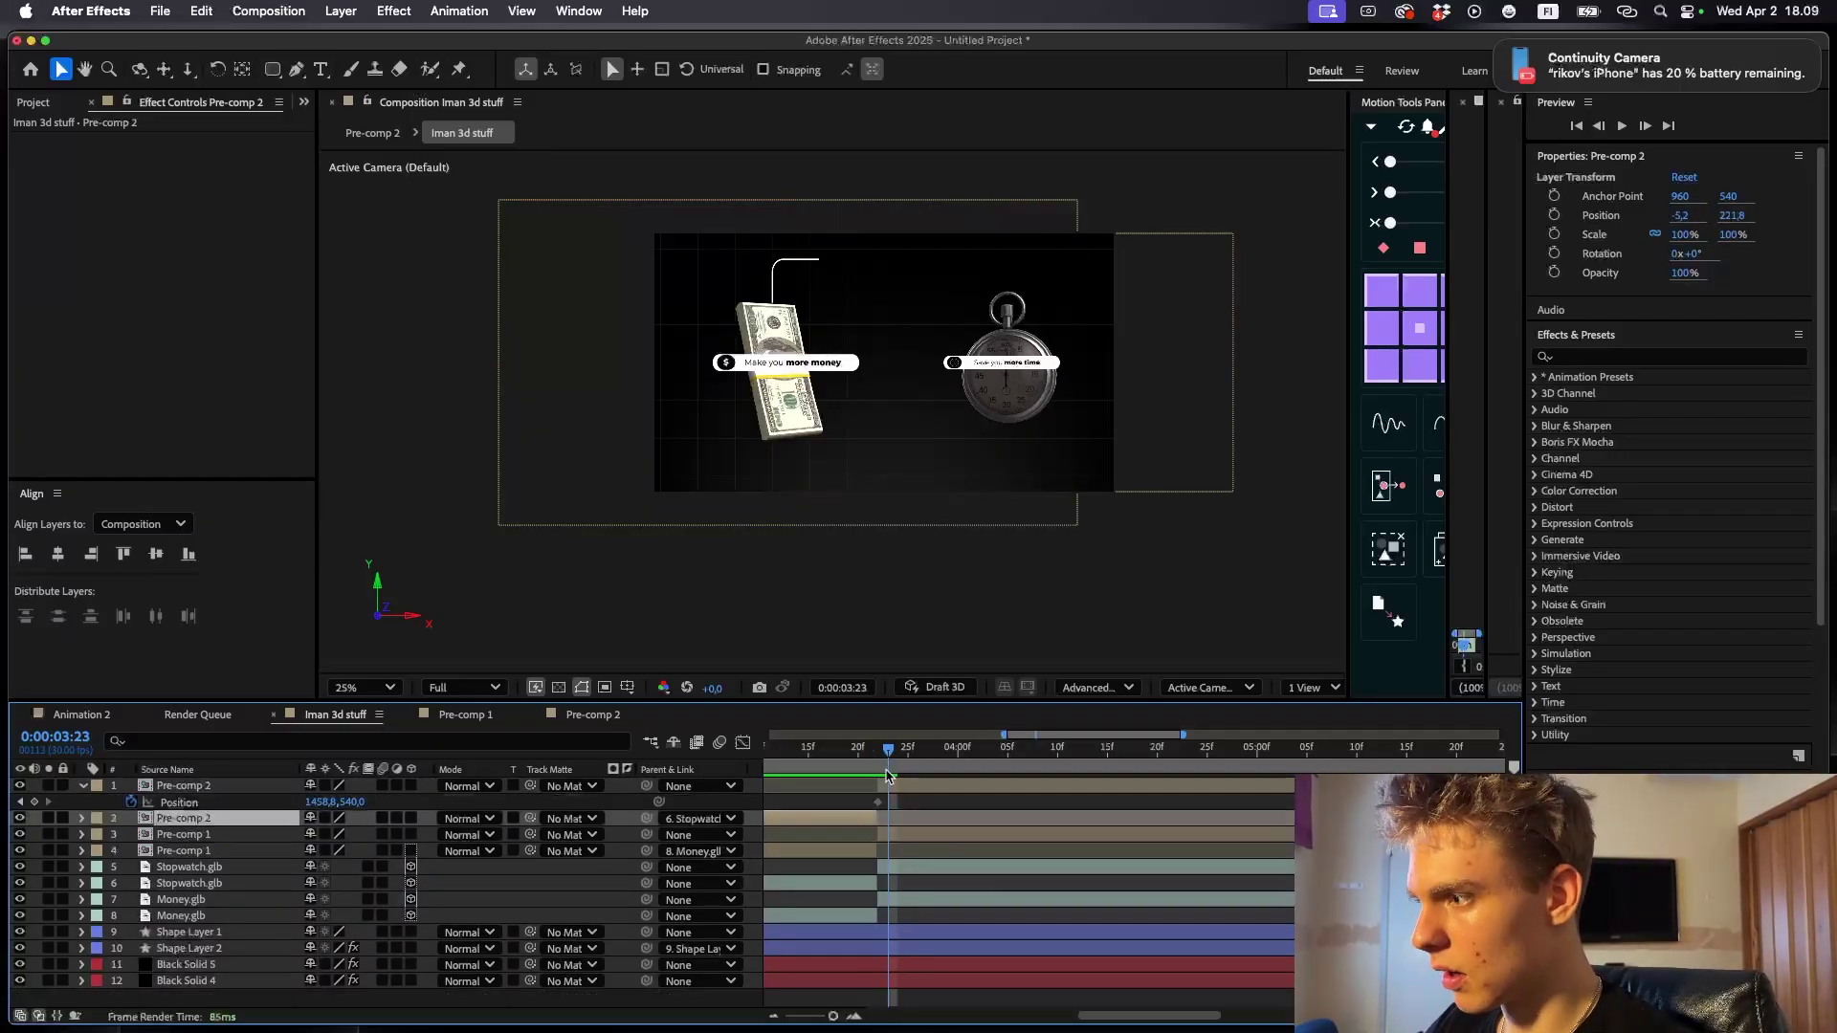
- Keyframe Pre-comp 2 down to Y 592 and Pre-comp 1 up to Y 496, with these keyframes at about 0:00:04:03
{"action": "left_click_drag", "start_coordinate": [887, 768], "coordinate": [898, 771]}
{"action": "left_click", "coordinate": [905, 799]}
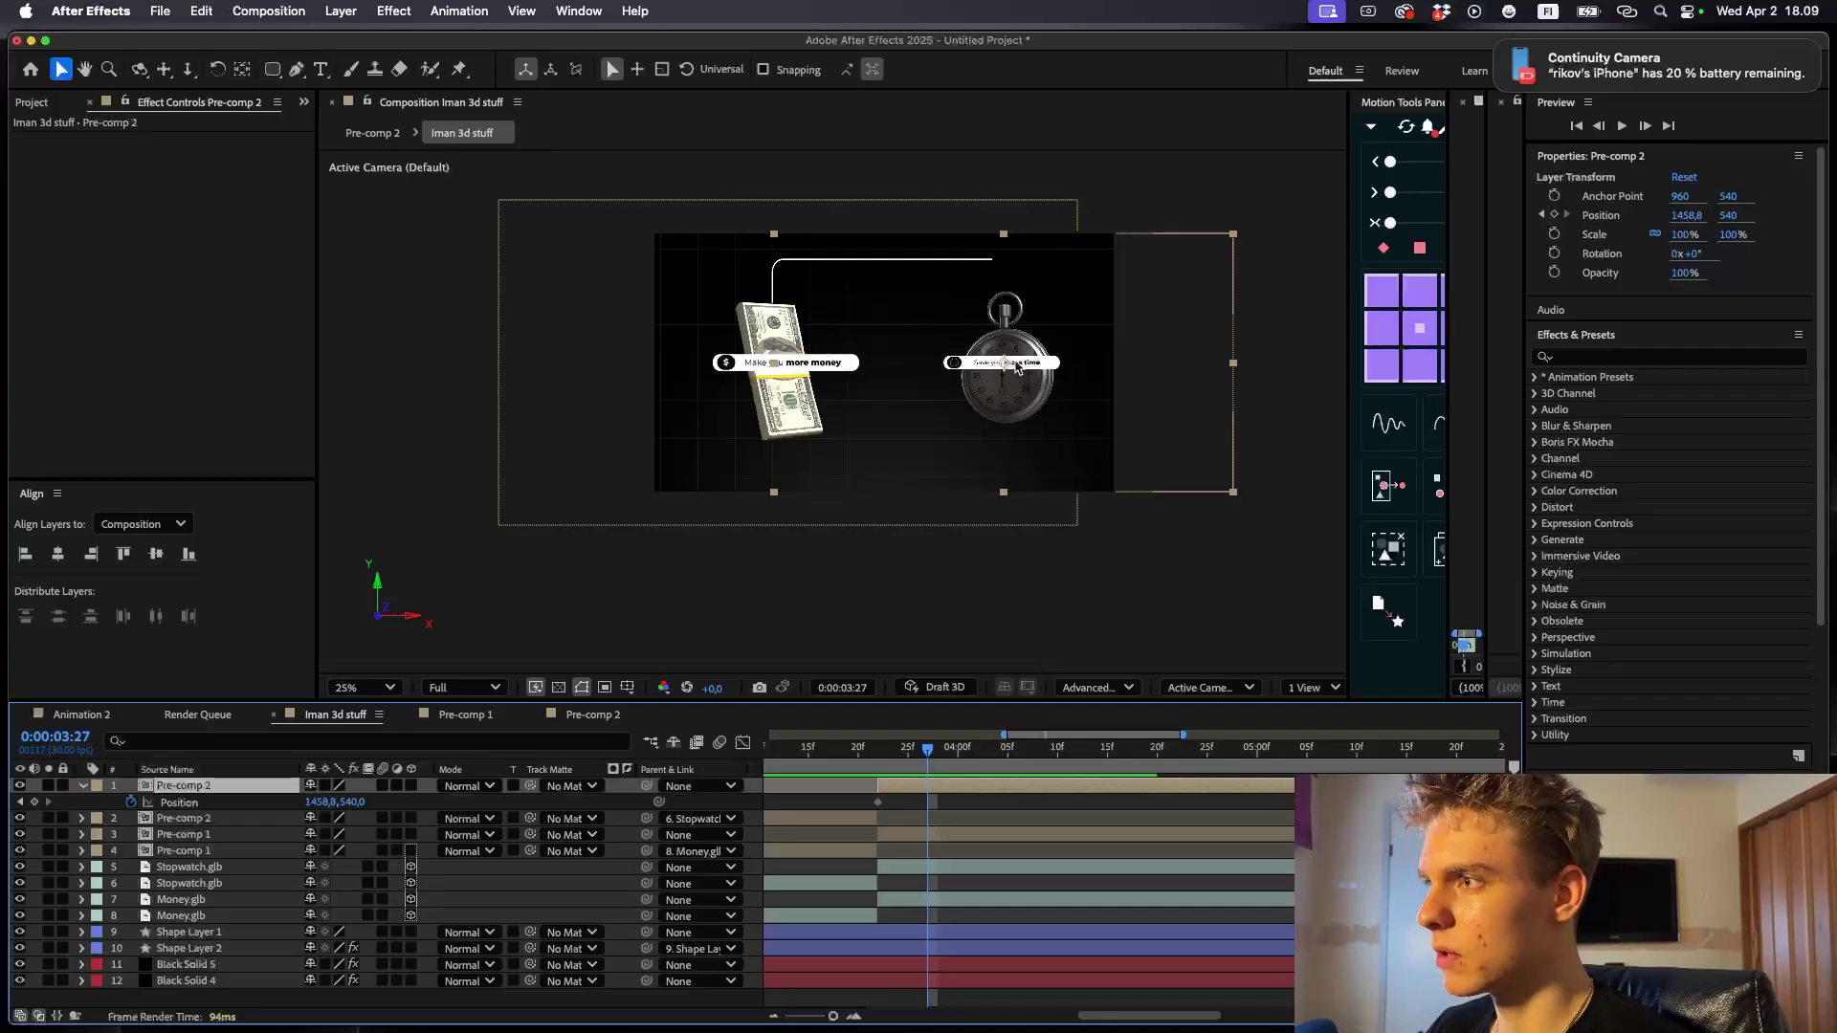
{"action": "left_click_drag", "start_coordinate": [1017, 368], "coordinate": [1017, 381]}
{"action": "left_click", "coordinate": [815, 371]}
{"action": "left_click_drag", "start_coordinate": [815, 371], "coordinate": [815, 359]}
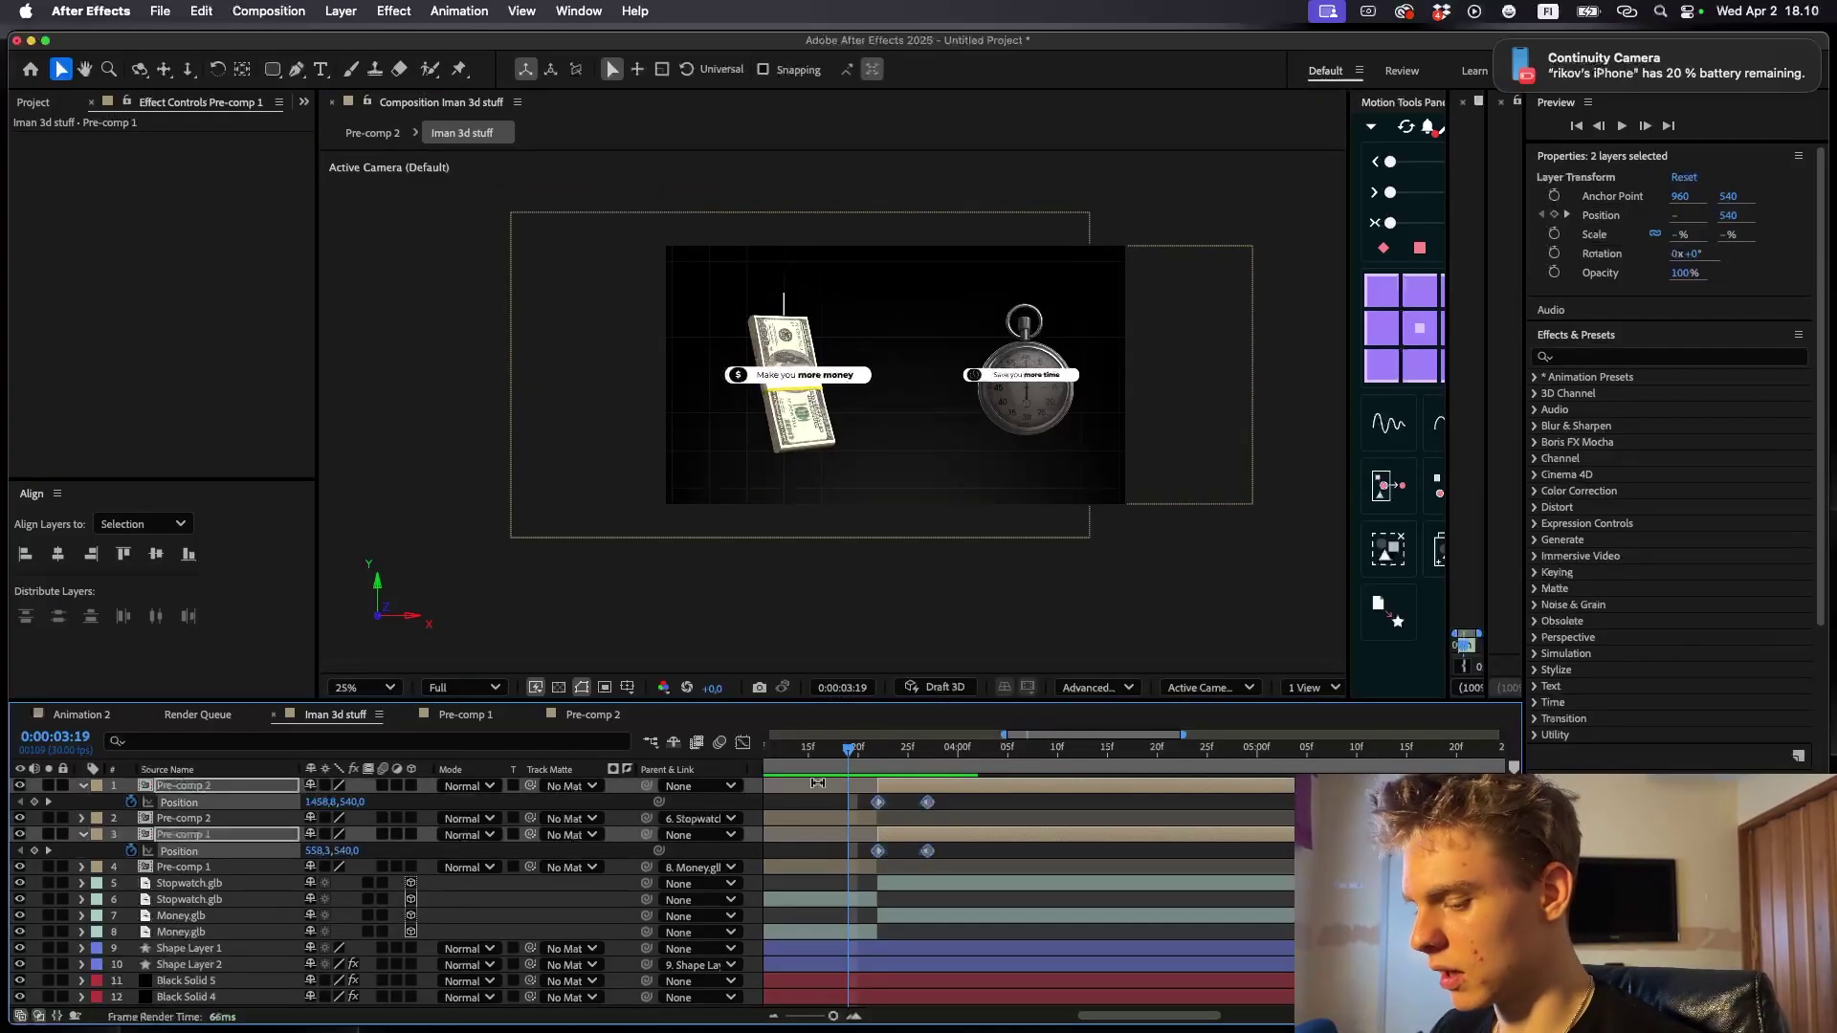
{"action": "left_click_drag", "start_coordinate": [927, 802], "coordinate": [989, 802]}
- Add holding position keyframes to both unparented pre-comps at 0:00:04:08
{"action": "left_click", "coordinate": [858, 755]}
{"action": "left_click_drag", "start_coordinate": [860, 755], "coordinate": [1038, 758]}
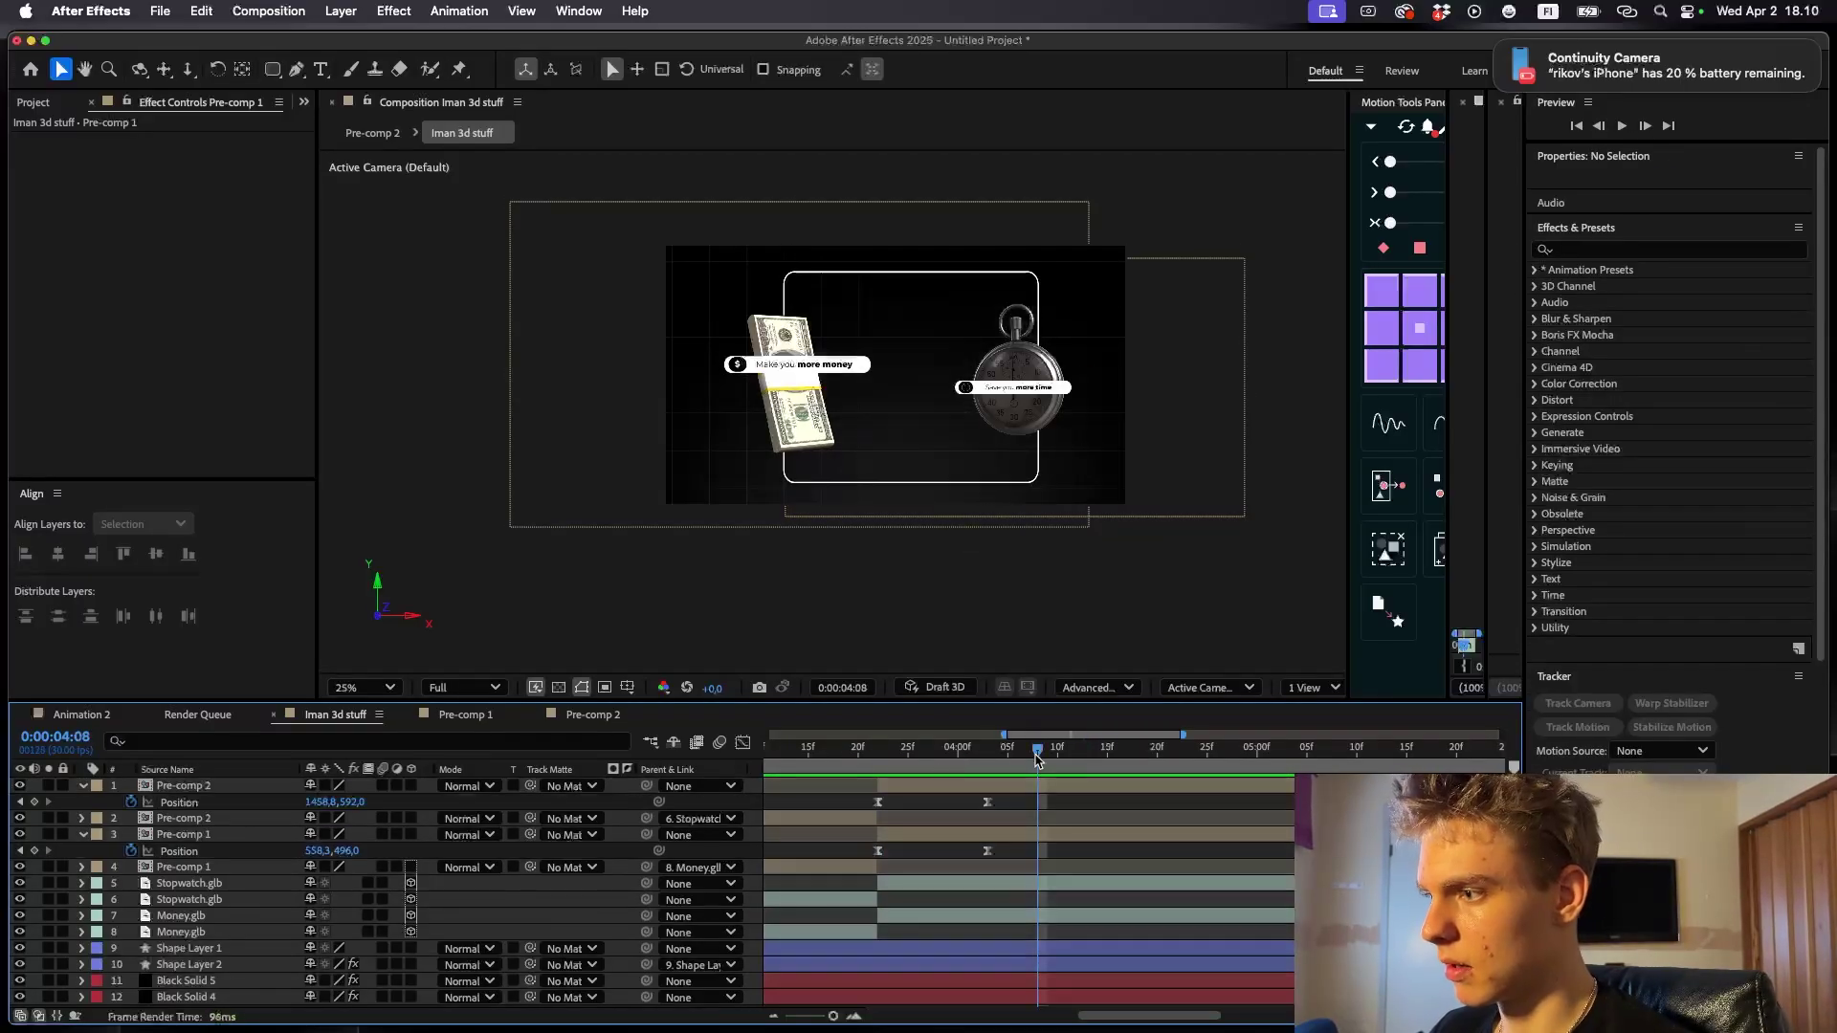
{"action": "left_click", "coordinate": [34, 802]}
{"action": "left_click", "coordinate": [34, 851]}
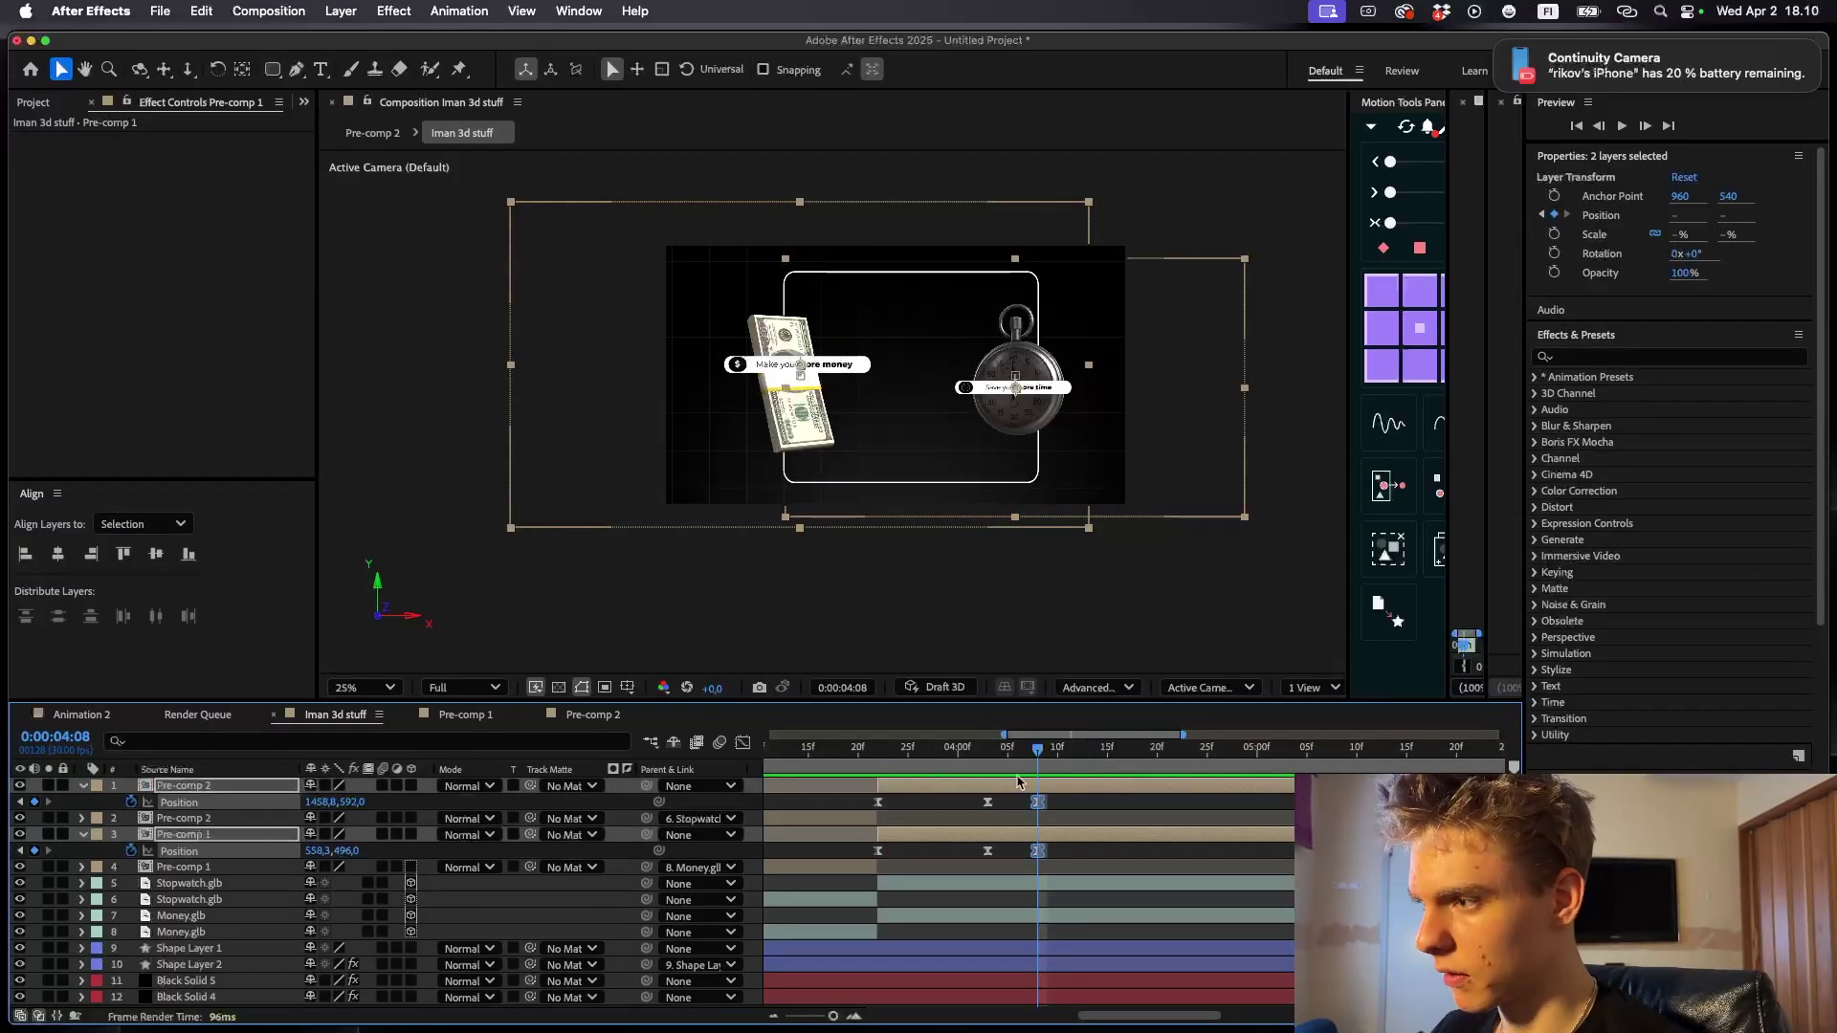
- At 0:00:04:16, move Pre-comp 2 to X 1030.6 and Pre-comp 1 to X 1043.3, stacking both labels over the card
{"action": "left_click_drag", "start_coordinate": [1037, 752], "coordinate": [1116, 752]}
{"action": "left_click_drag", "start_coordinate": [314, 803], "coordinate": [798, 868]}
{"action": "key", "text": "super+z"}
{"action": "left_click", "coordinate": [1079, 819]}
{"action": "left_click", "coordinate": [1081, 791]}
{"action": "left_click", "coordinate": [926, 820]}
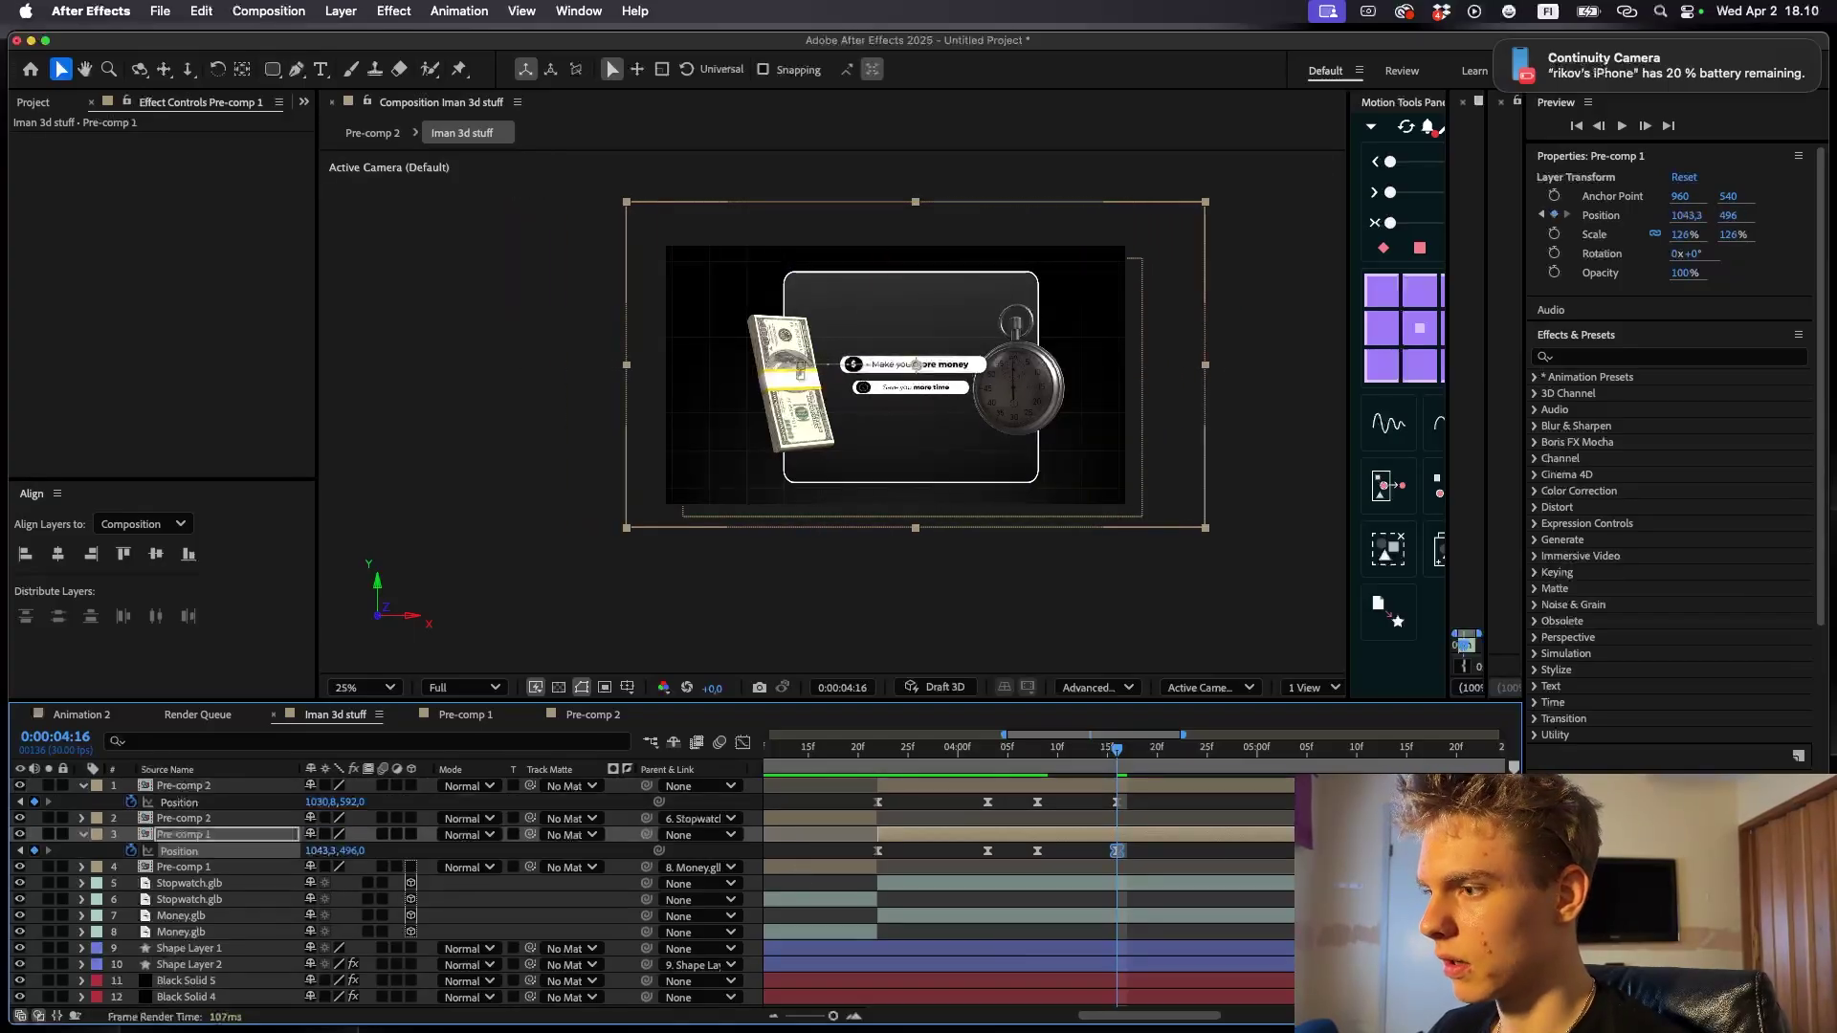
- Add a scale keyframe to Pre-comp 2 at 0:00:04:08 and show its position keyframes alongside
{"action": "key", "text": "j"}
{"action": "left_click", "coordinate": [1180, 788]}
{"action": "key", "text": "s"}
{"action": "left_click", "coordinate": [130, 803]}
{"action": "key", "text": "shift+p"}
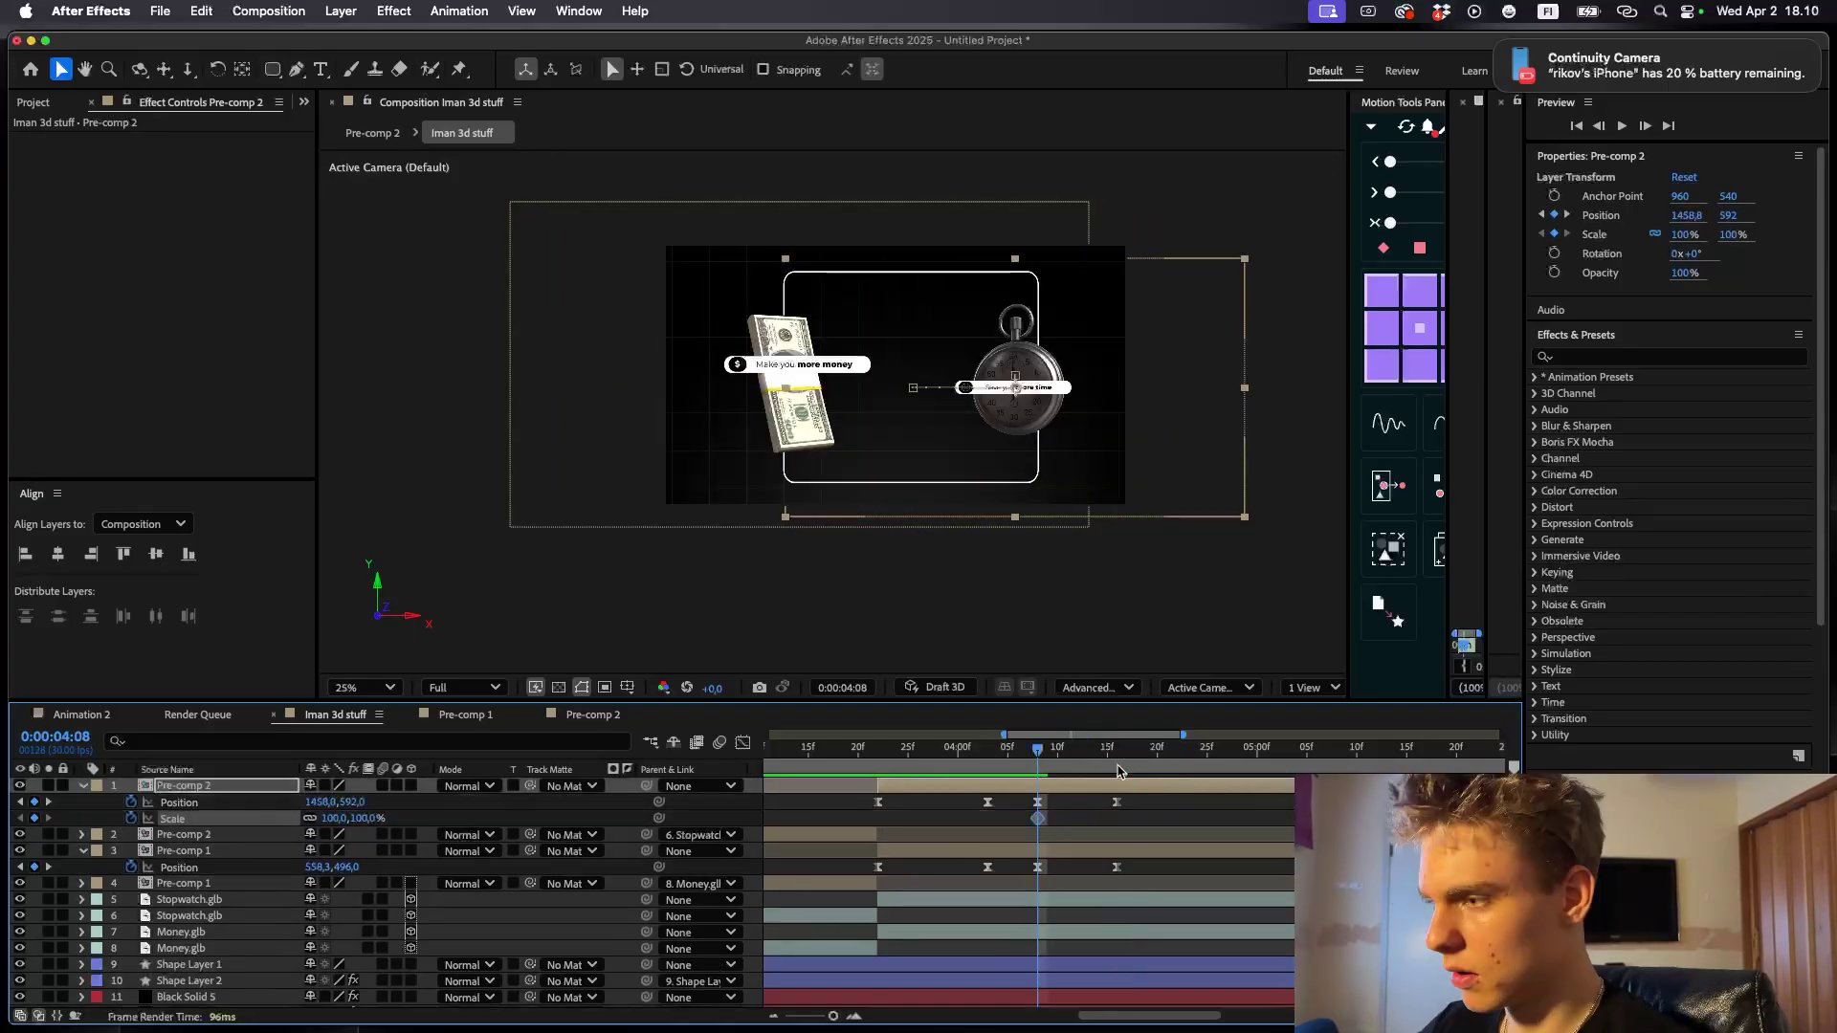
- At 0:00:04:16, scale Pre-comp 2 to 125% and align it with the other label at X 1048.8
{"action": "left_click_drag", "start_coordinate": [1037, 759], "coordinate": [1115, 757]}
{"action": "left_click_drag", "start_coordinate": [330, 818], "coordinate": [356, 815]}
{"action": "key", "text": "period"}
{"action": "left_click_drag", "start_coordinate": [1087, 364], "coordinate": [1096, 364]}
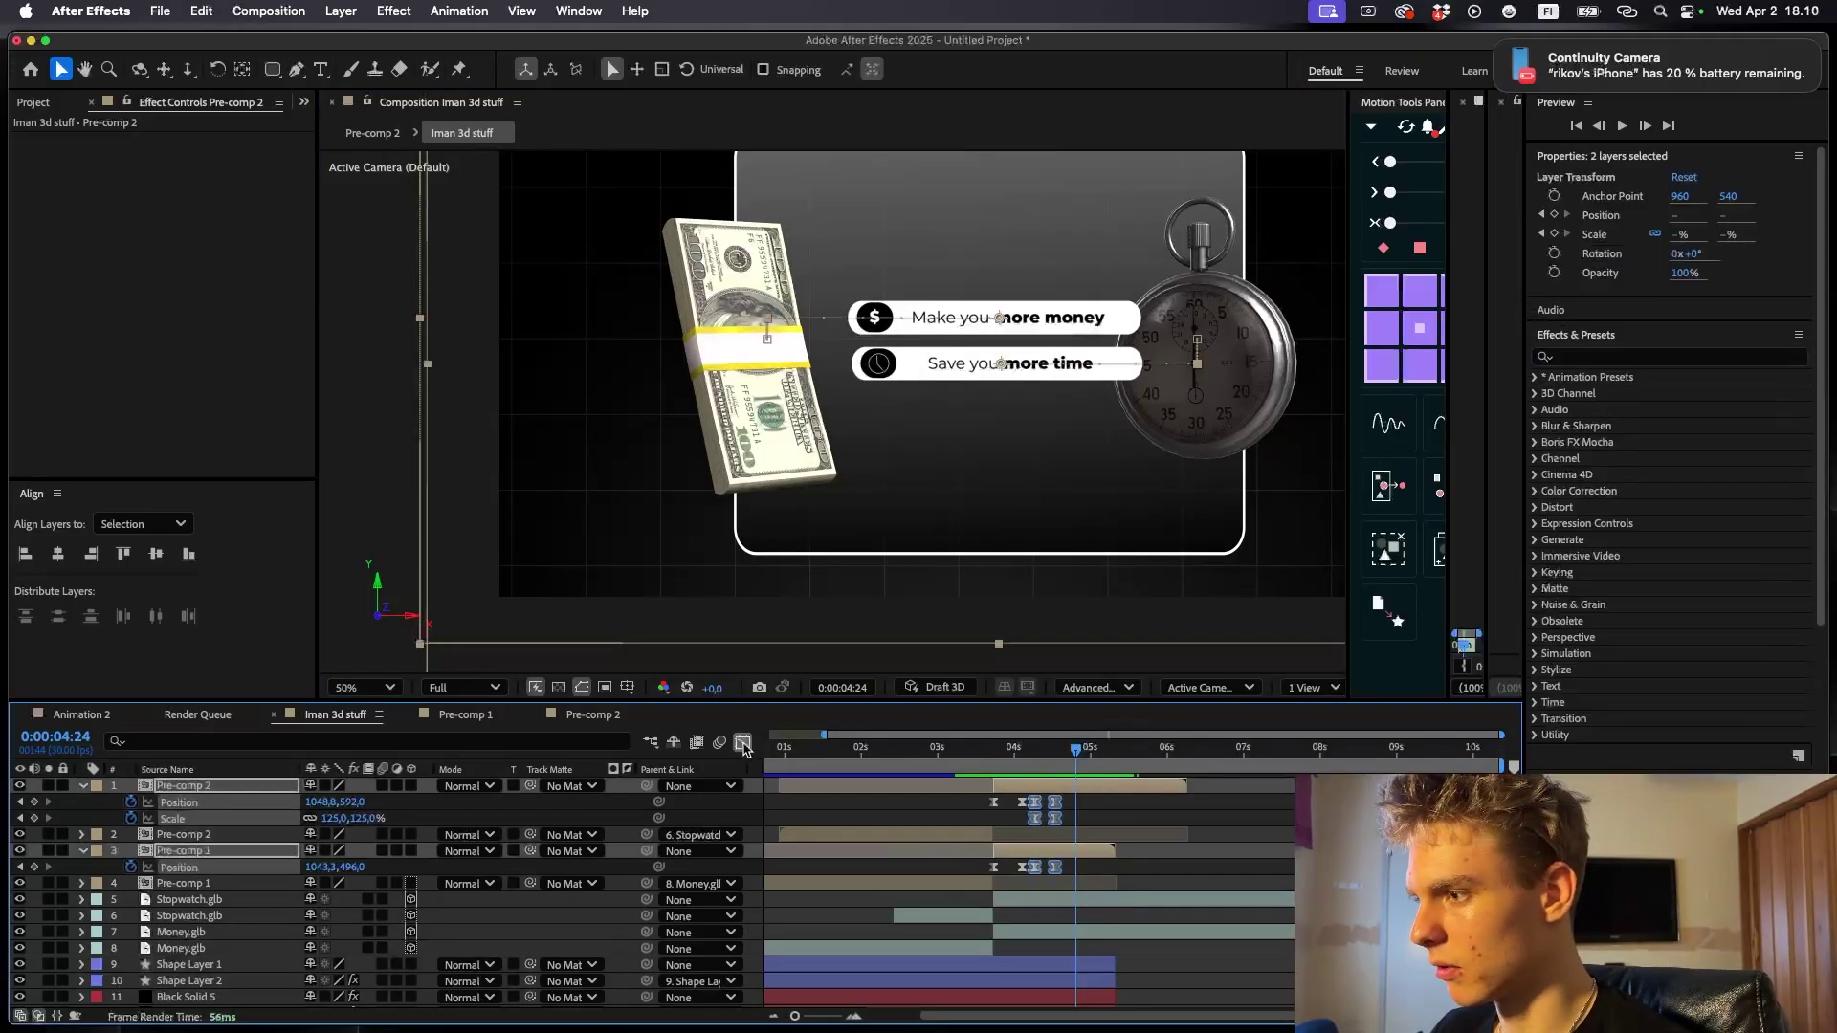
- Adjust the speed curve of both labels' final position and scale keyframes in the Graph Editor
{"action": "left_click", "coordinate": [742, 742]}
{"action": "left_click_drag", "start_coordinate": [957, 957], "coordinate": [1071, 968]}
{"action": "left_click", "coordinate": [742, 742]}
- Shift the final position and scale keyframes of both labels later and preview the slower move
{"action": "key", "text": "space"}
{"action": "key", "text": "space"}
{"action": "left_click_drag", "start_coordinate": [1153, 875], "coordinate": [971, 761]}
{"action": "key", "text": "space"}
{"action": "key", "text": "minus"}
{"action": "key", "text": "minus"}
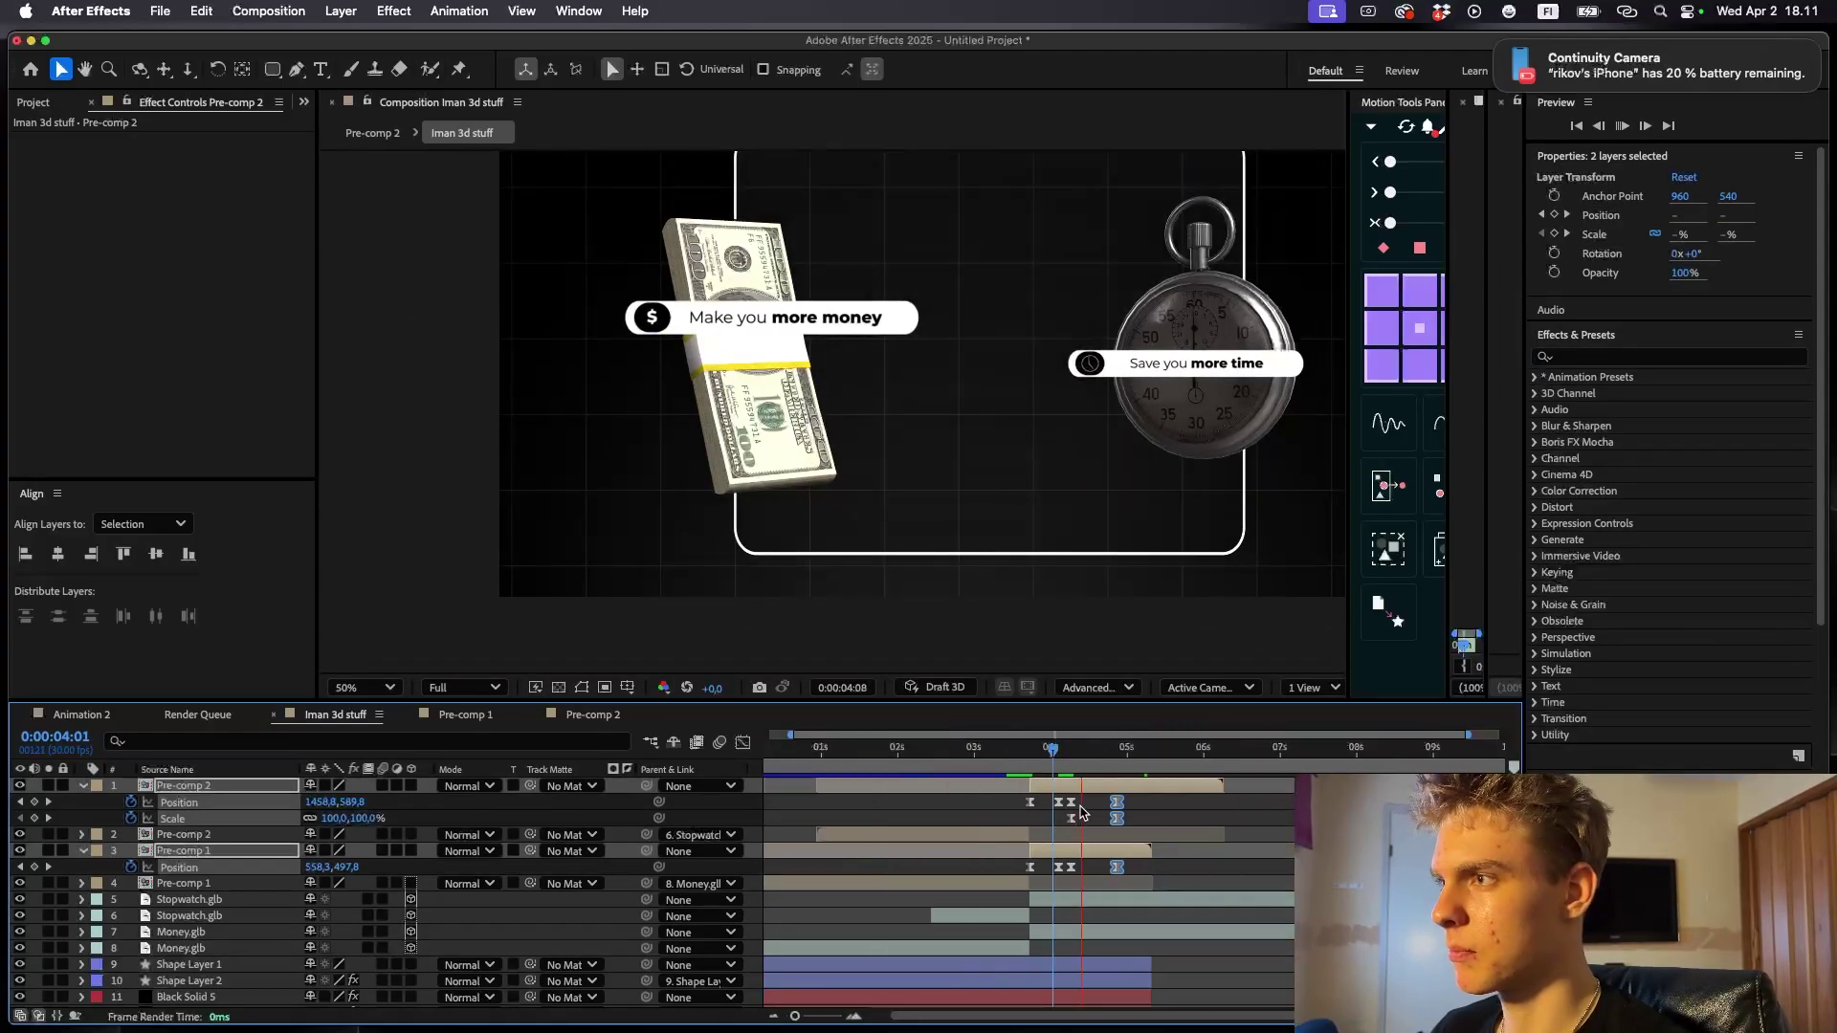
- Delay both labels' keyframes after the first ones, with the second position keyframes at about 0:00:04:08, and preview
{"action": "key", "text": "space"}
{"action": "key", "text": "equal"}
{"action": "left_click_drag", "start_coordinate": [1169, 882], "coordinate": [973, 753]}
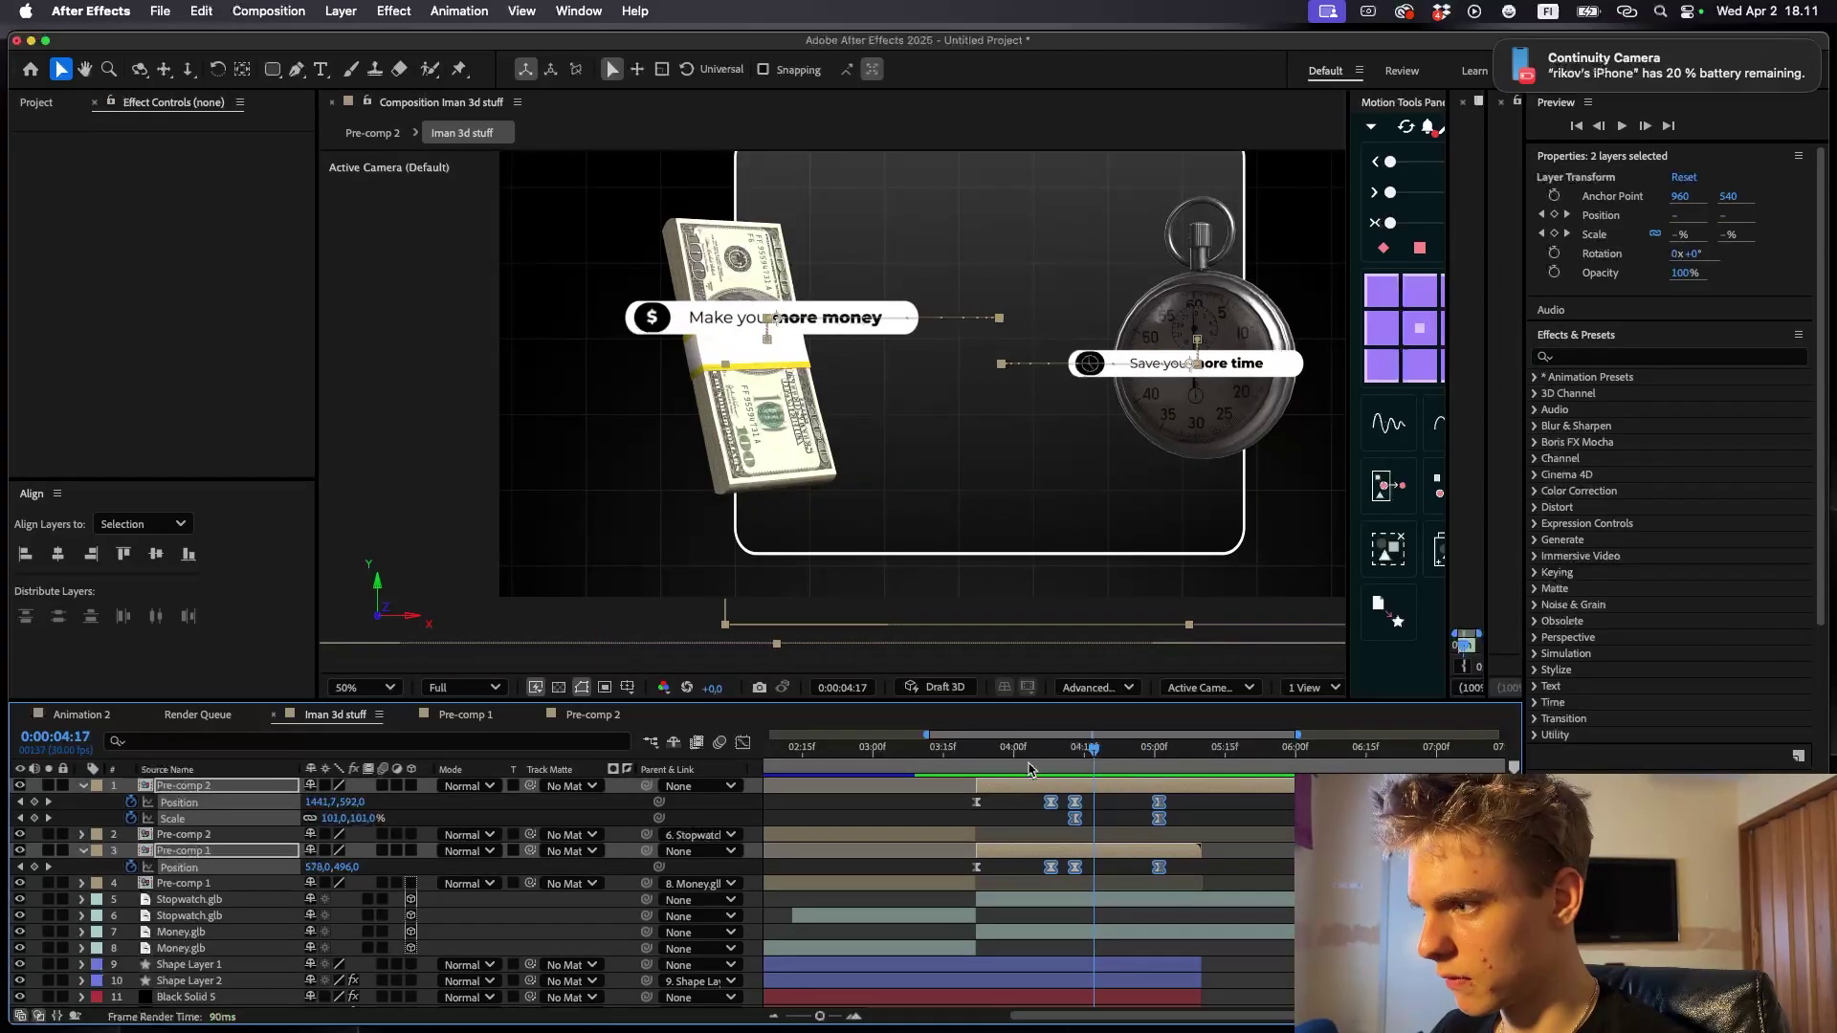
{"action": "key", "text": "space"}
- Delete both labels' third position keyframes and Pre-comp 2's first scale keyframe, and preview the result
{"action": "left_click_drag", "start_coordinate": [1112, 875], "coordinate": [1095, 801]}
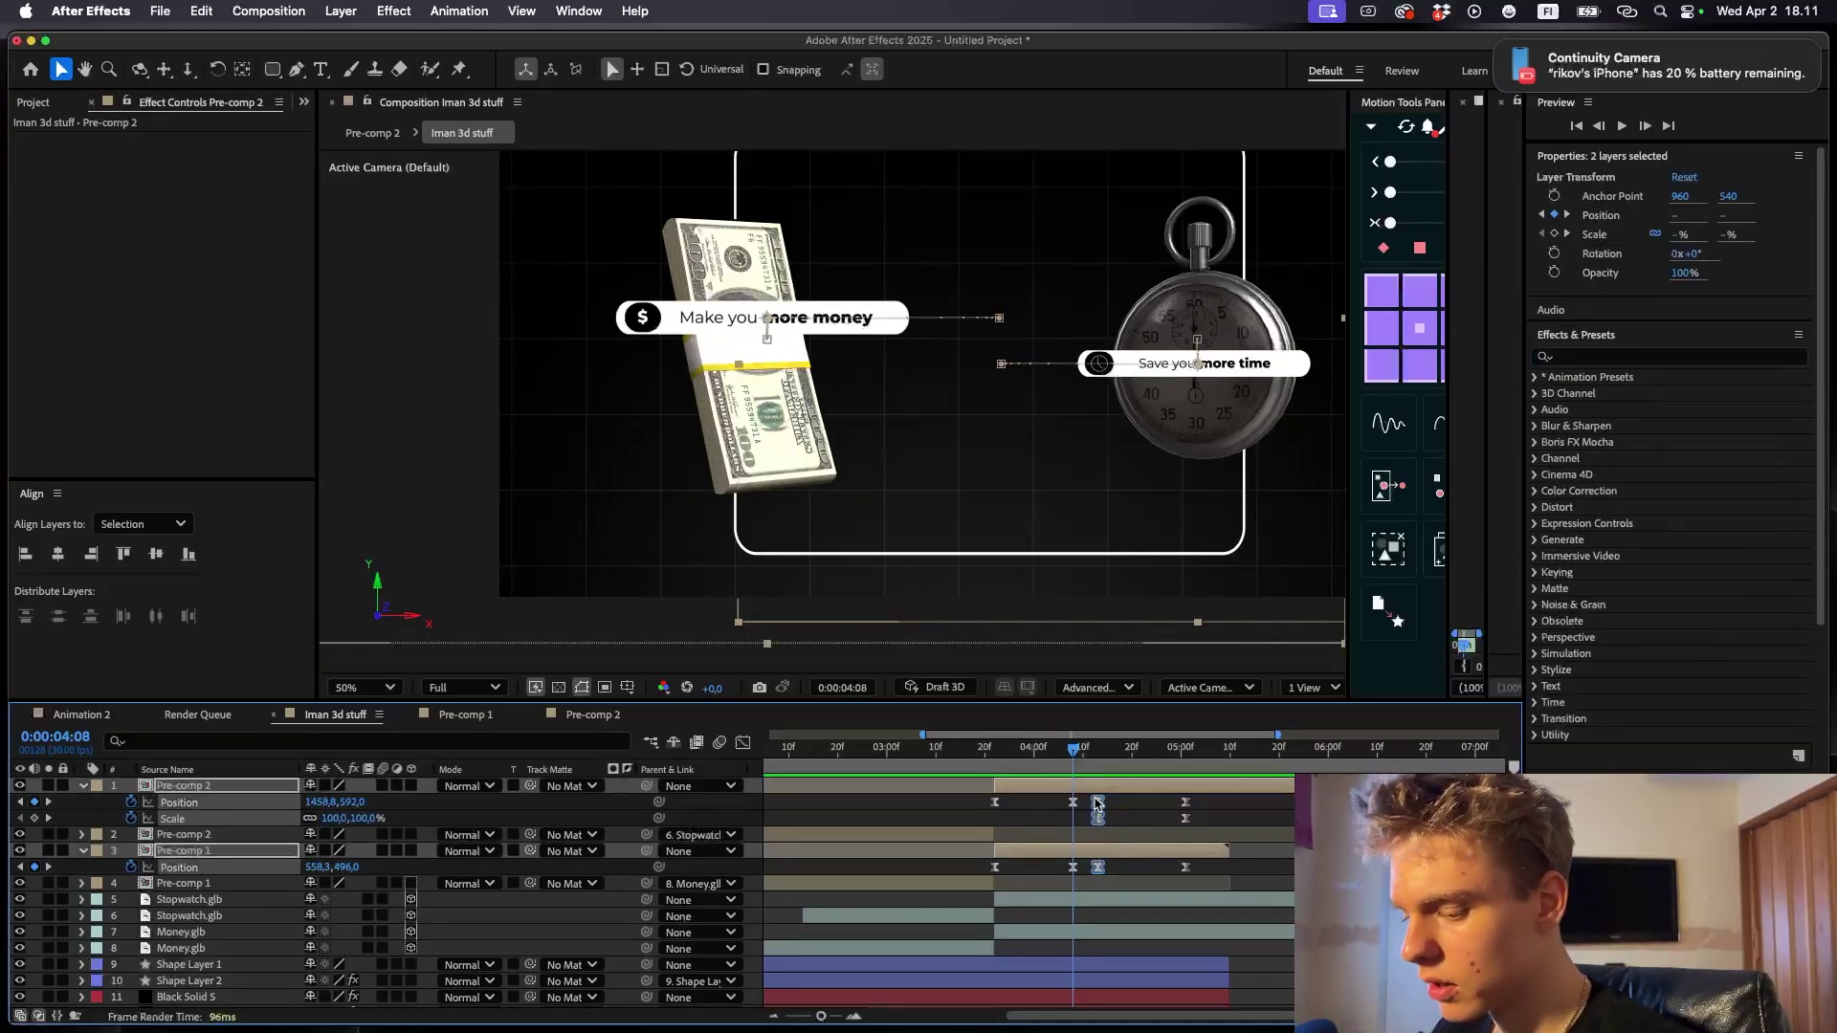
{"action": "key", "text": "Delete"}
{"action": "key", "text": "space"}
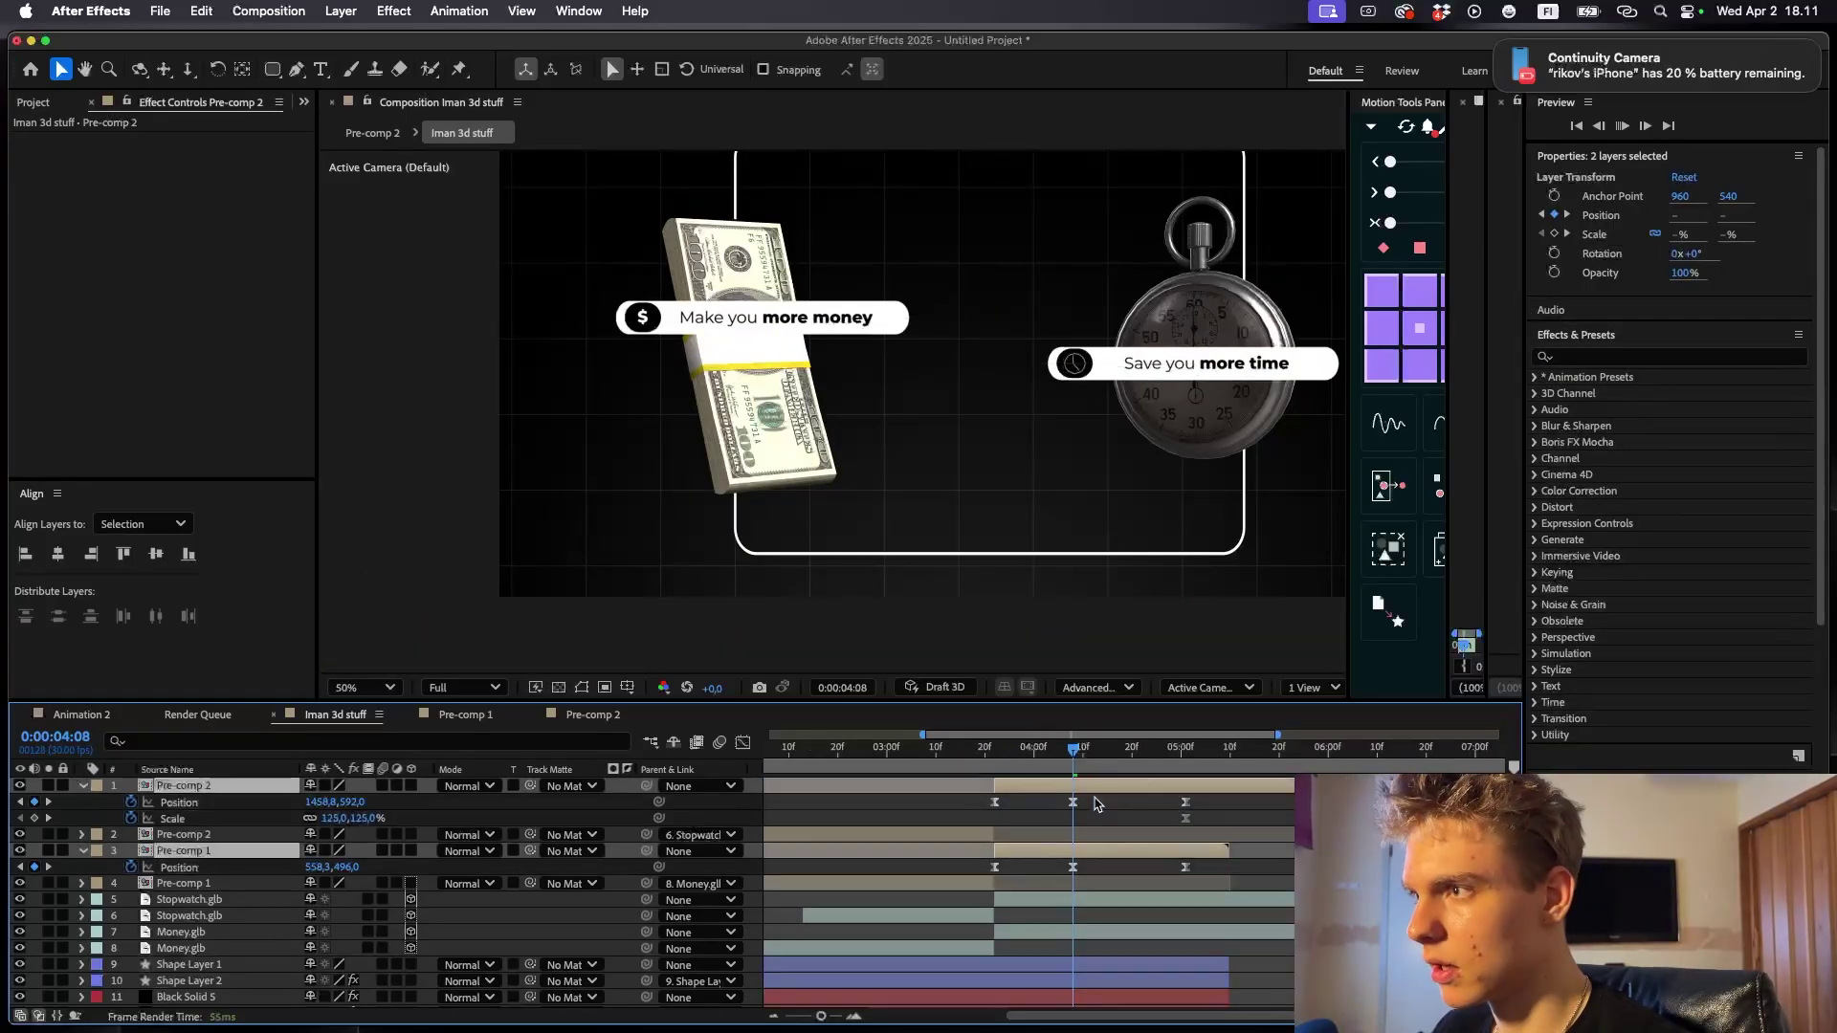
{"action": "key", "text": "minus"}
{"action": "key", "text": "space"}
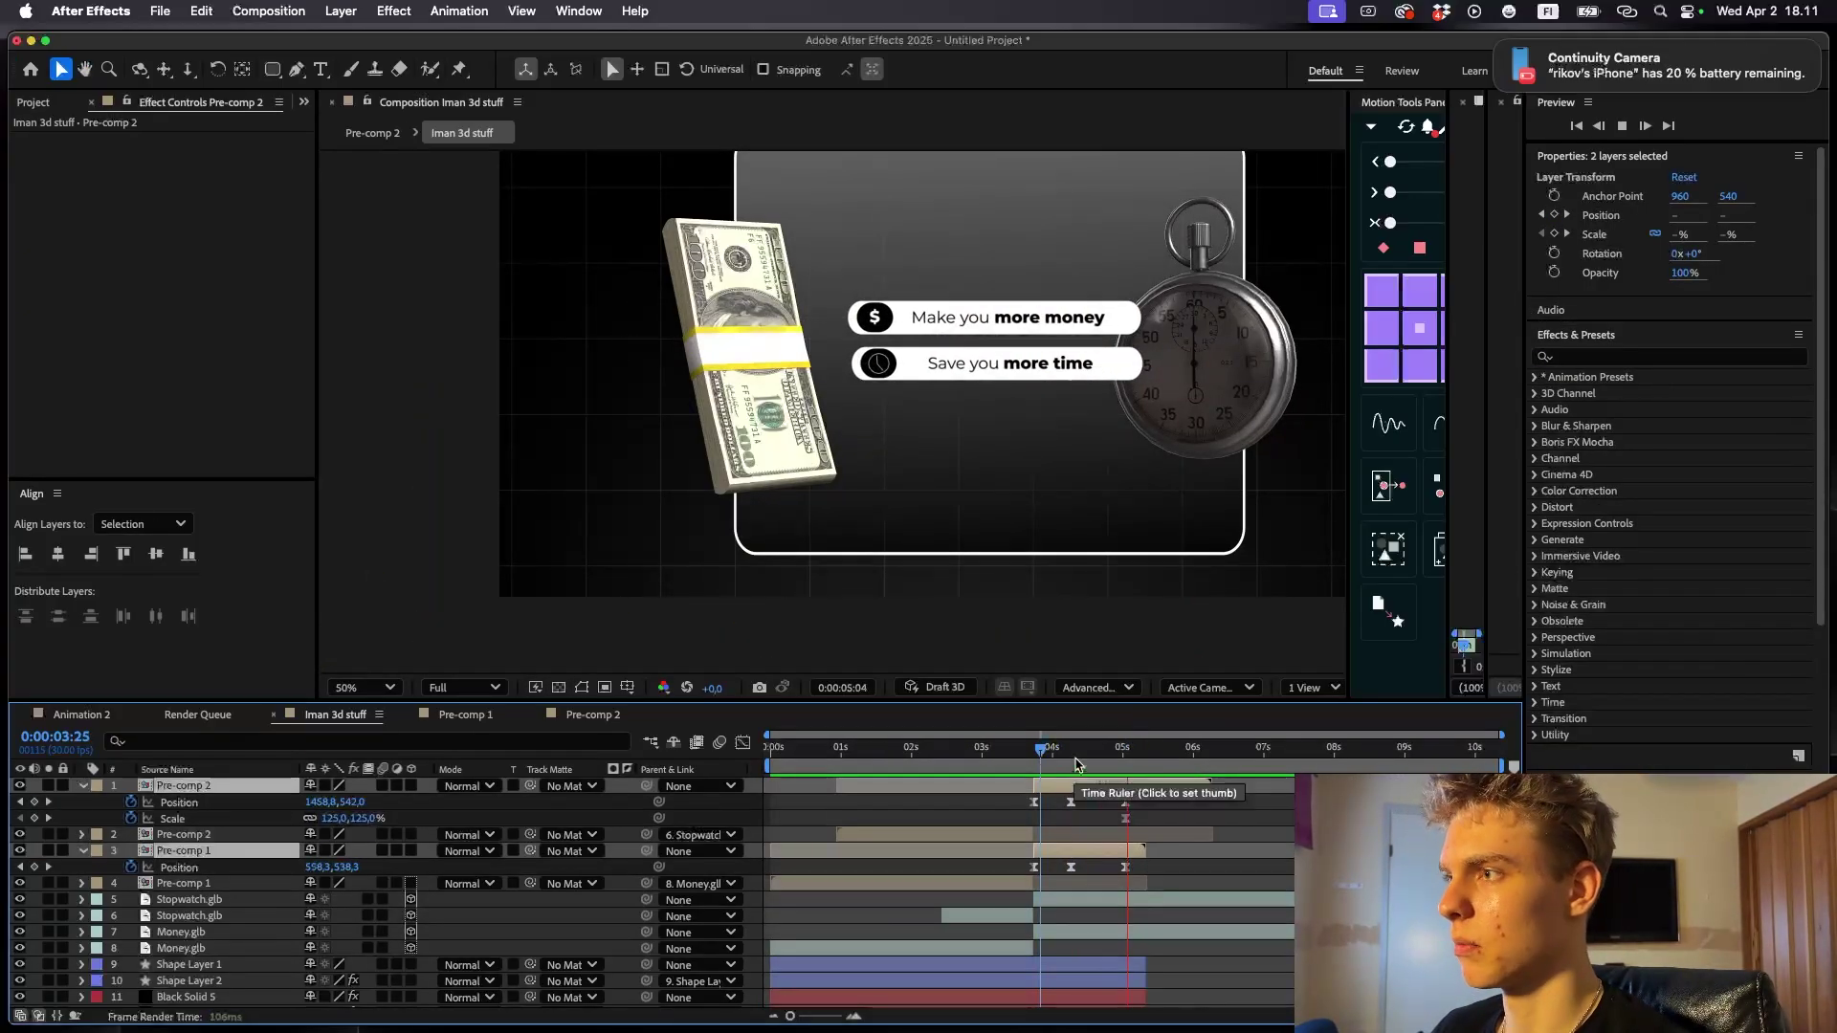
- Lengthen Pre-comp 1's duration to just over 10 seconds and extend all its layers to match
{"action": "left_click", "coordinate": [388, 683]}
{"action": "double_click", "coordinate": [1119, 851]}
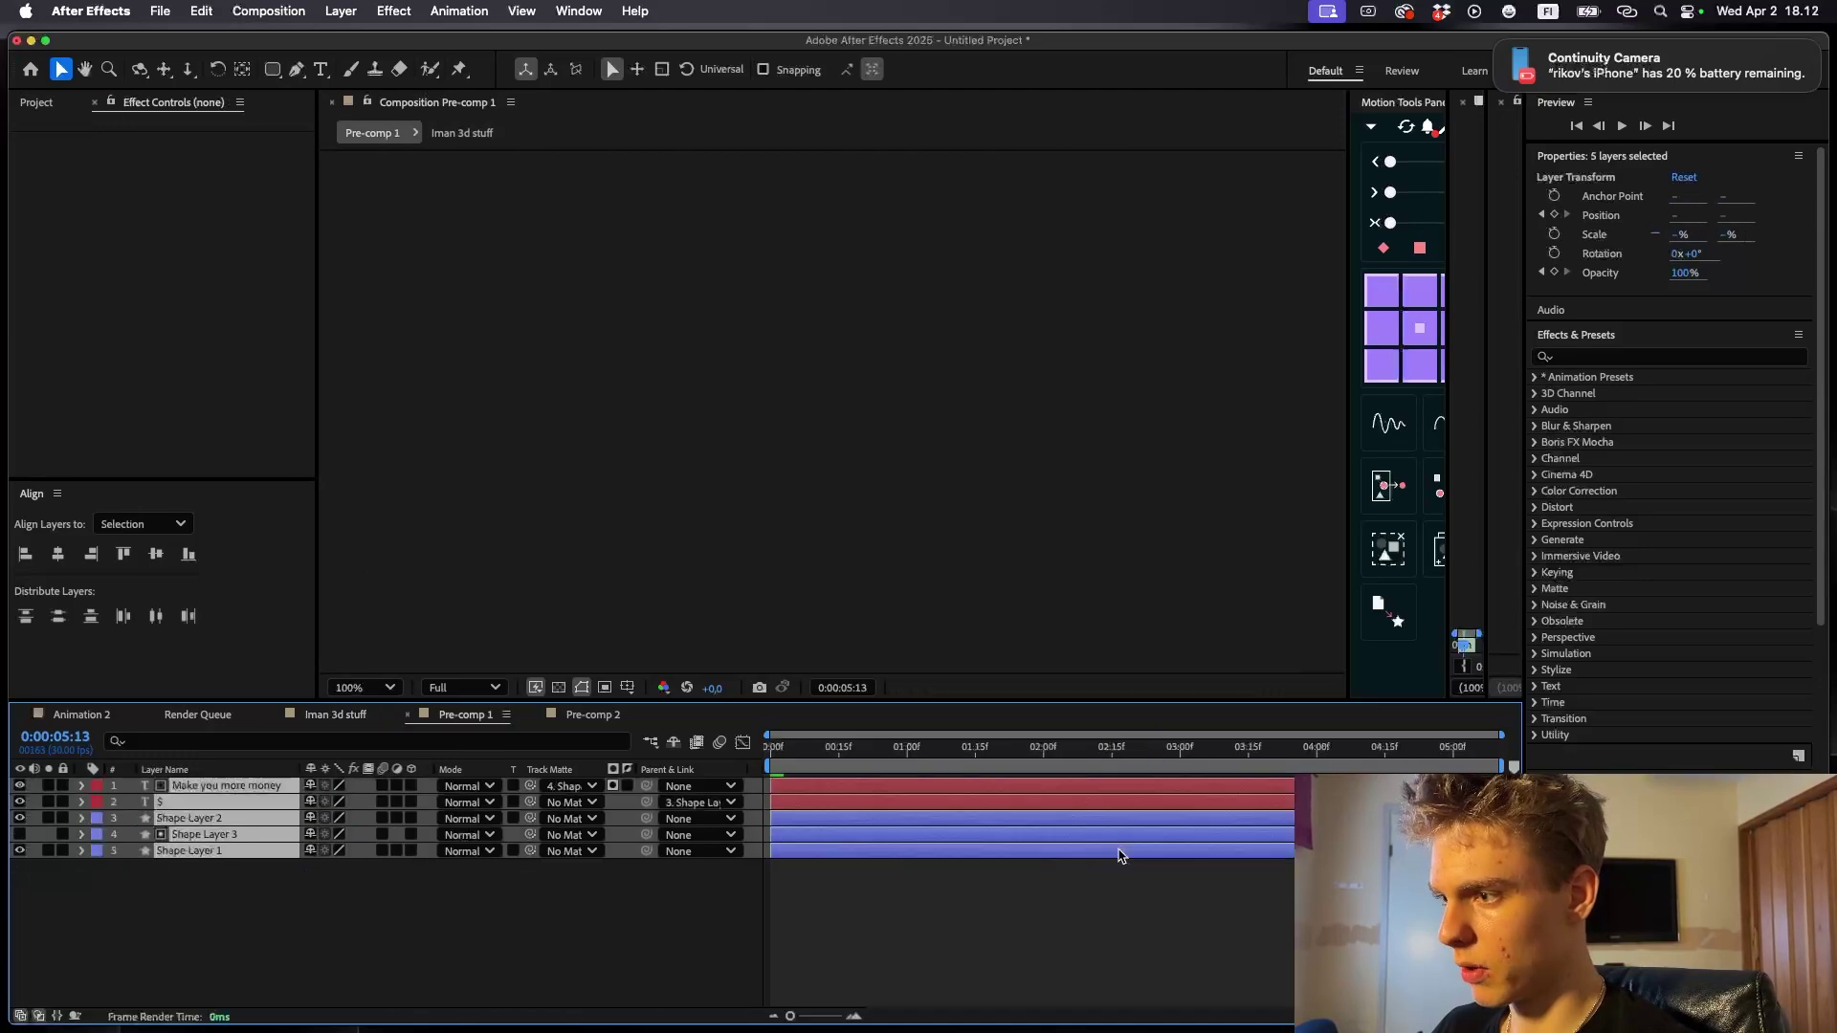
{"action": "left_click", "coordinate": [252, 11]}
{"action": "left_click", "coordinate": [287, 69]}
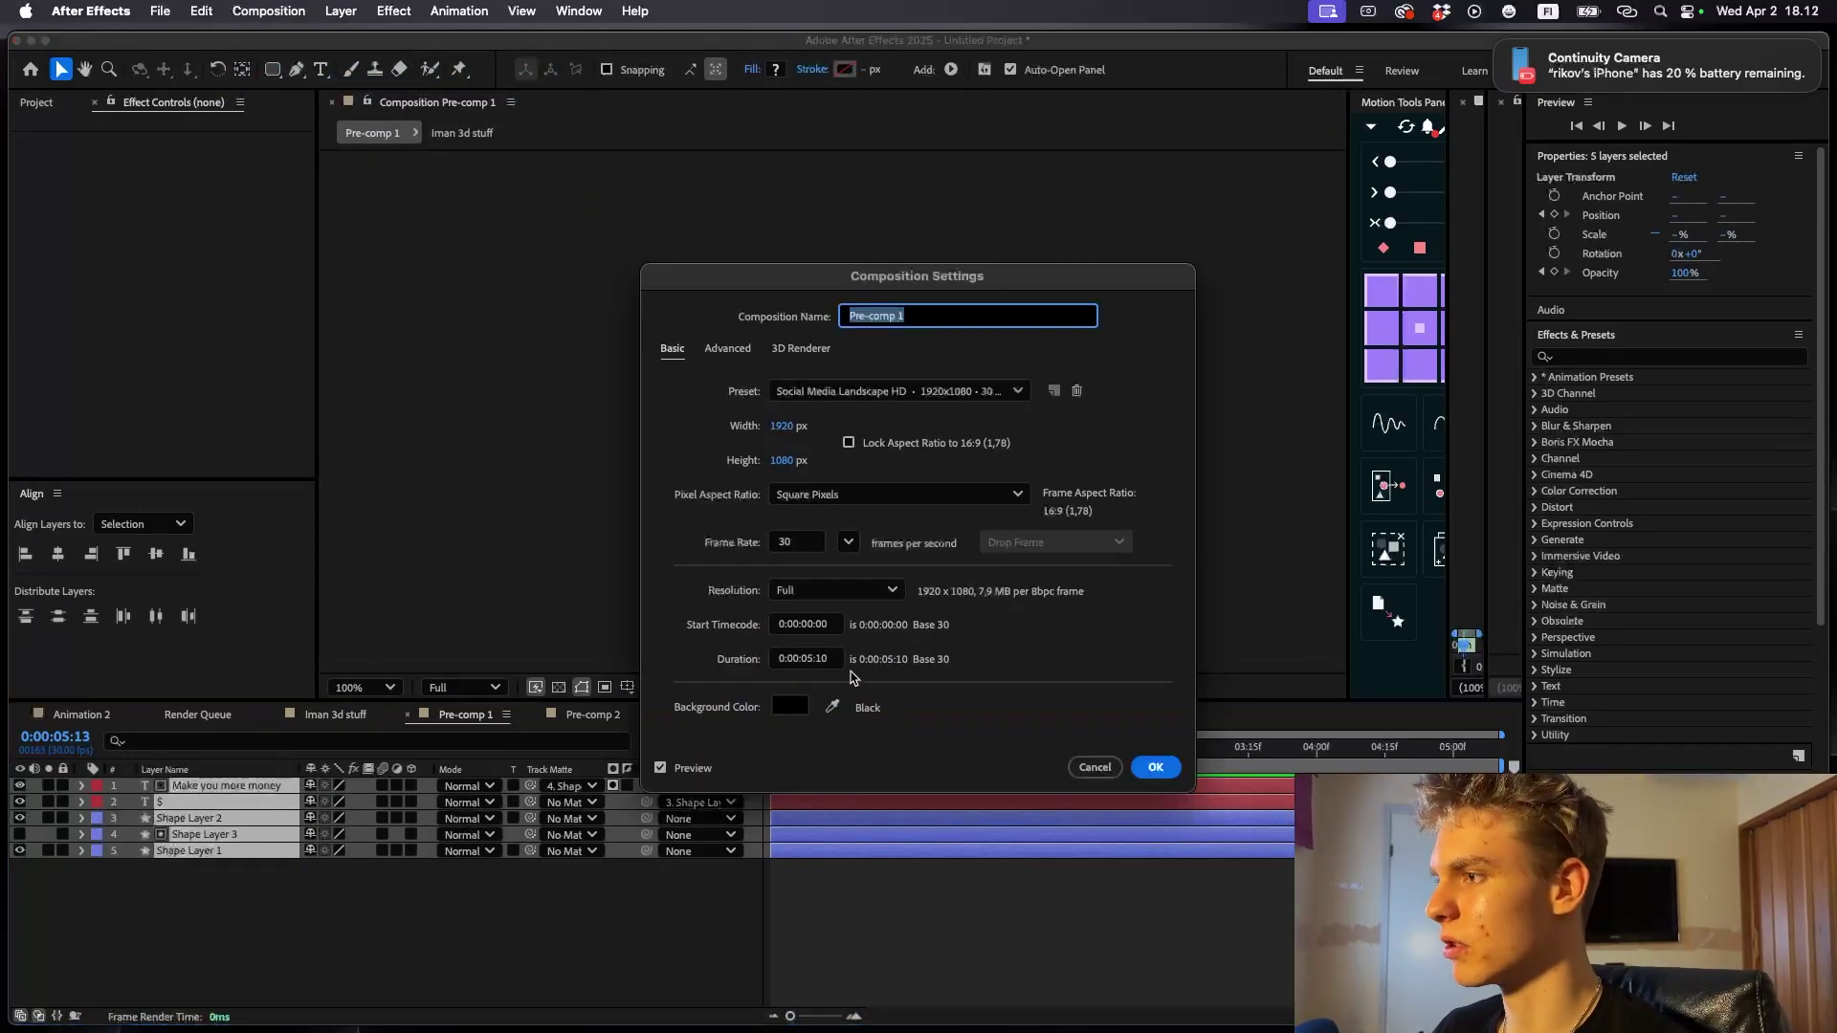
{"action": "left_click", "coordinate": [810, 659]}
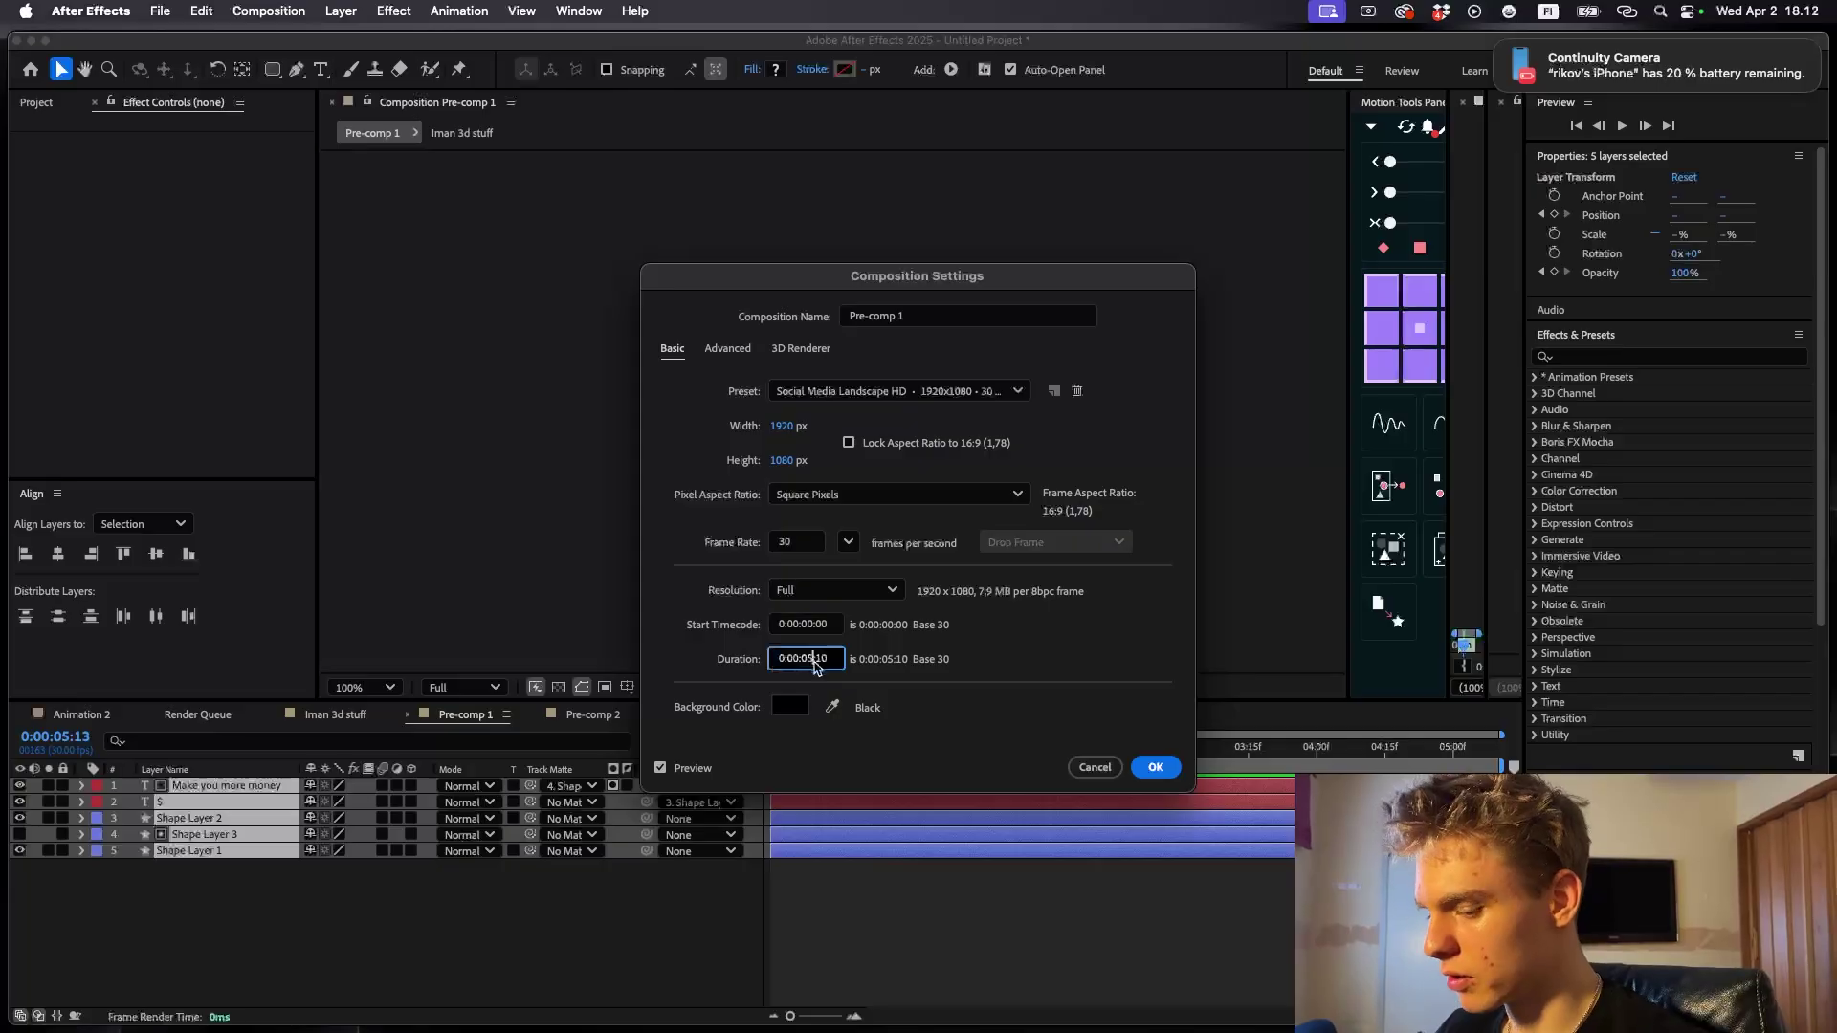
{"action": "key", "text": "minus"}
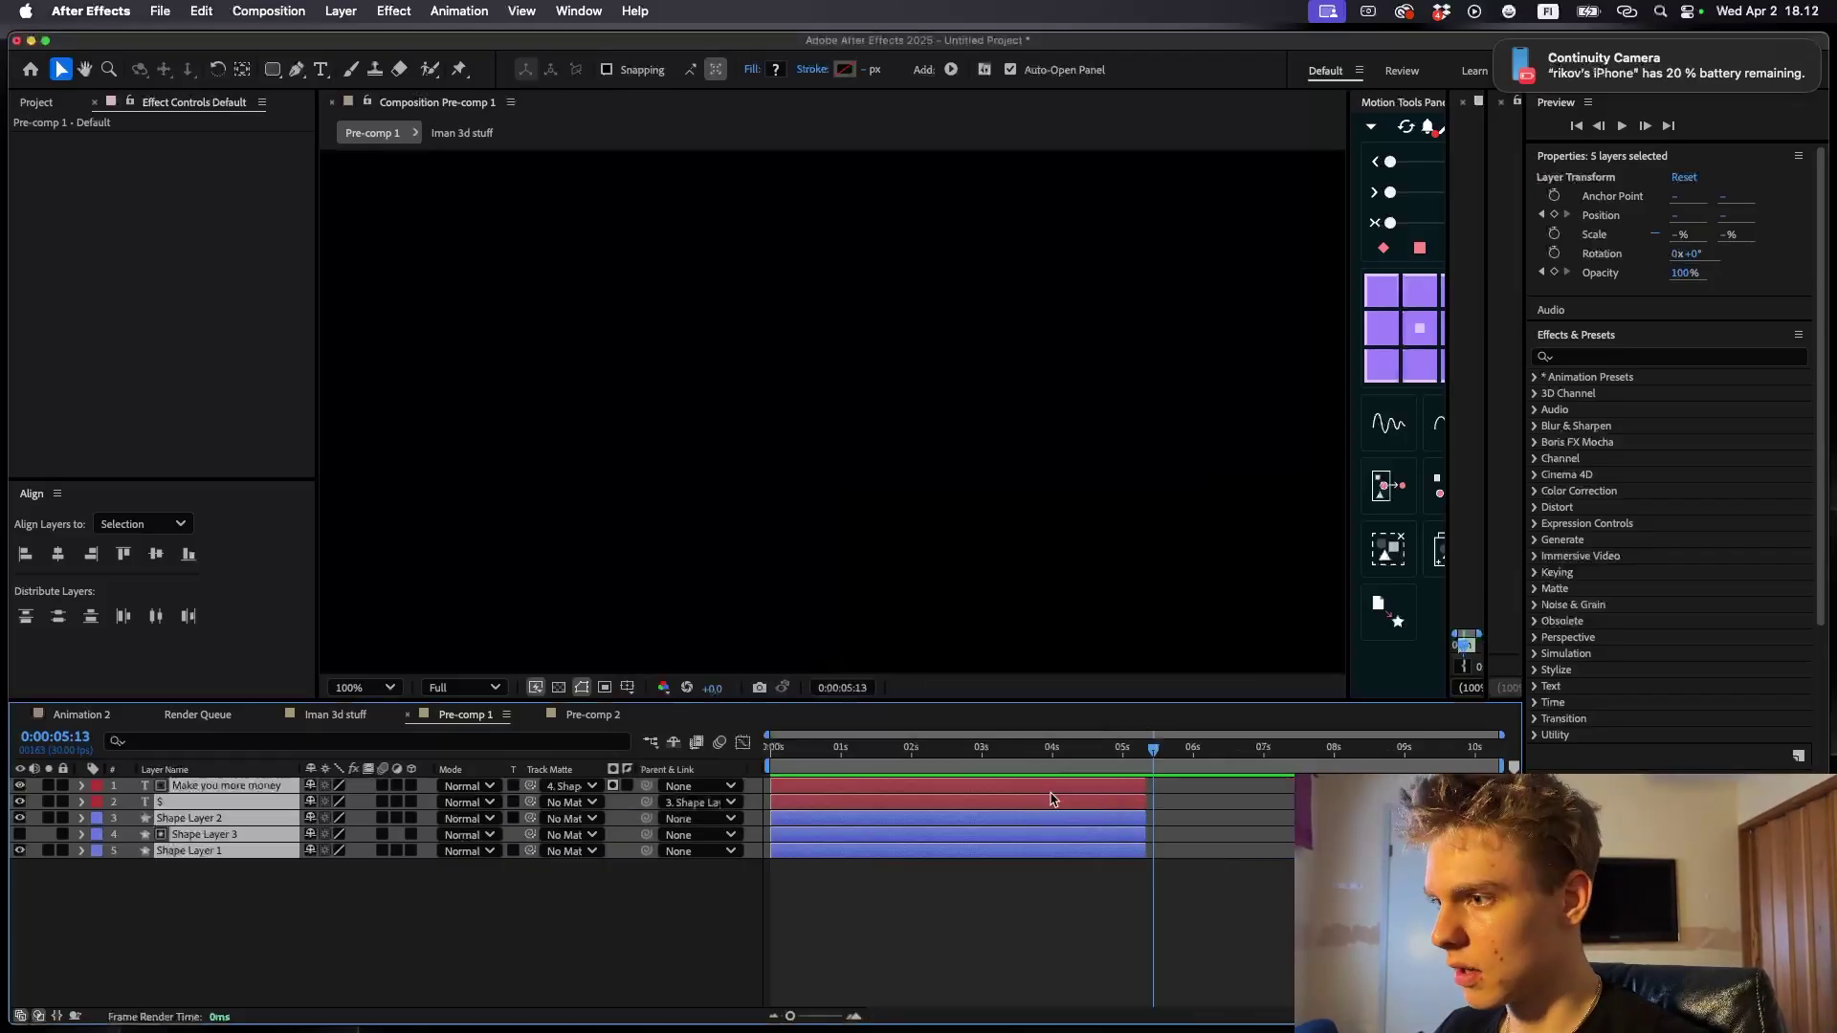
{"action": "left_click_drag", "start_coordinate": [1147, 780], "coordinate": [1296, 781]}
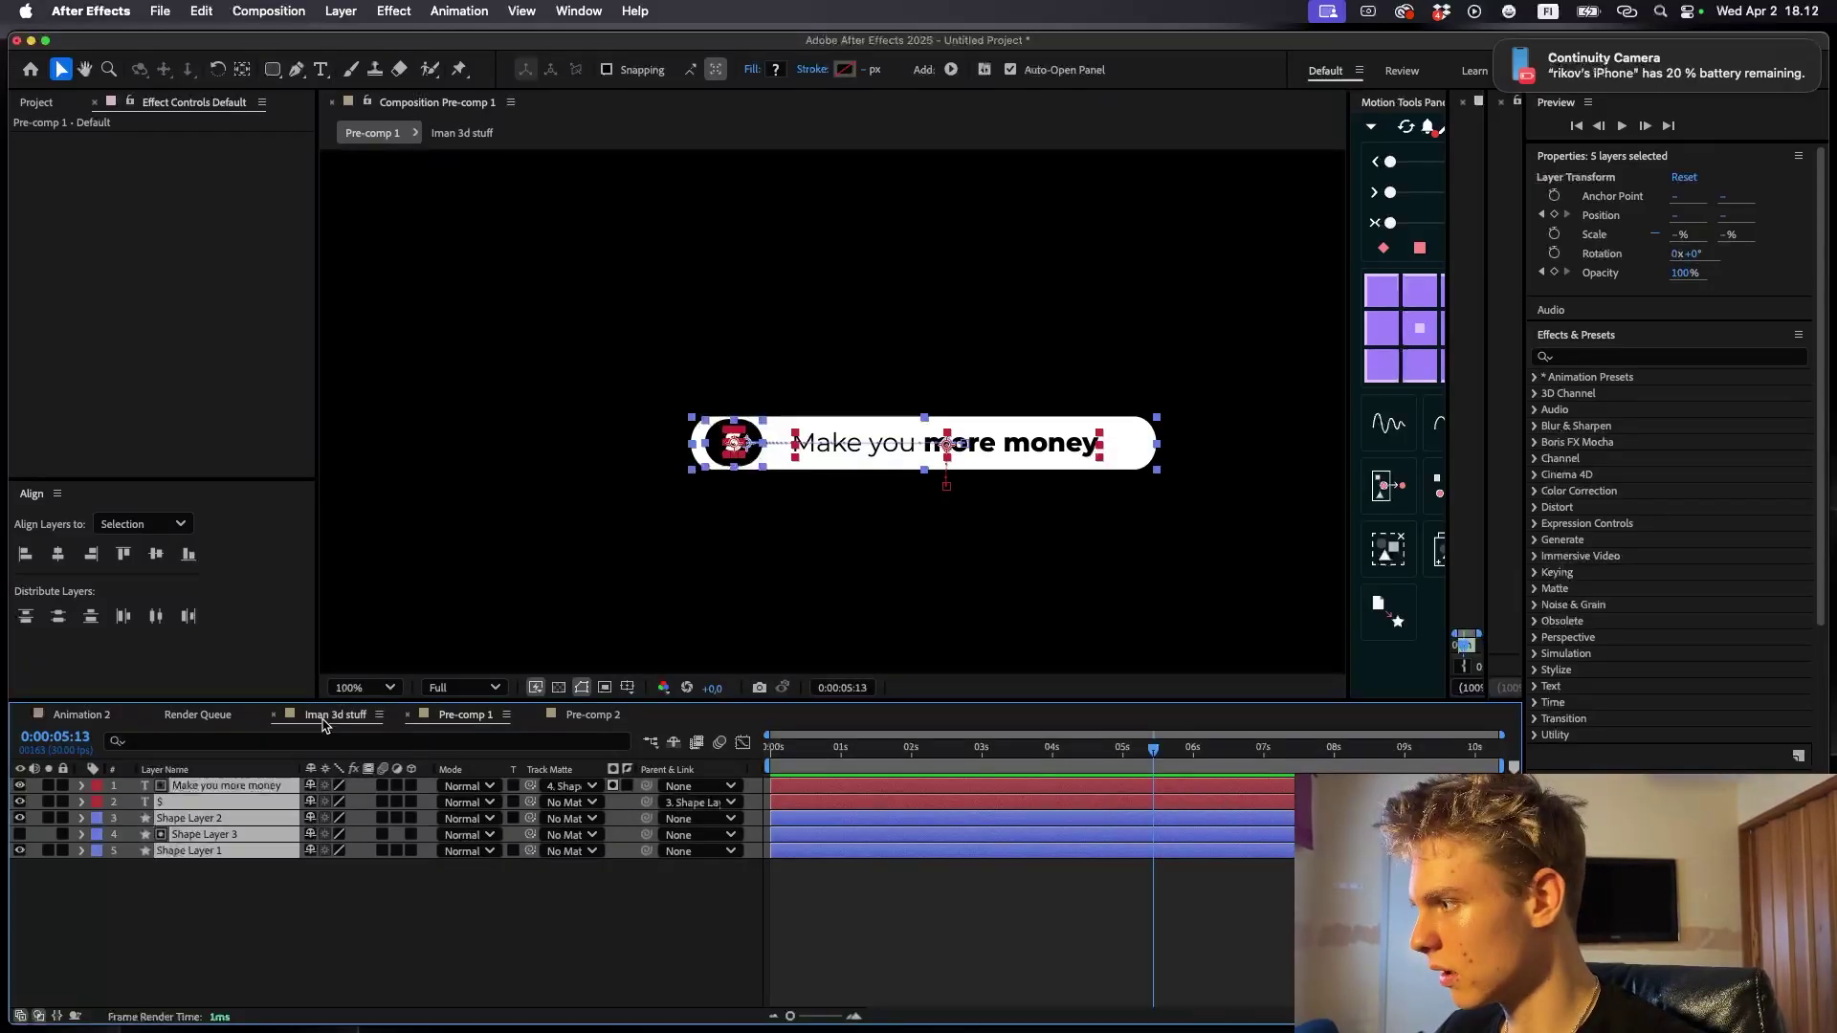
- Lengthen Pre-comp 2's duration to just over 10 seconds and extend all its layers to match
{"action": "left_click", "coordinate": [323, 718]}
{"action": "double_click", "coordinate": [1105, 788]}
{"action": "left_click", "coordinate": [269, 11]}
{"action": "left_click", "coordinate": [287, 70]}
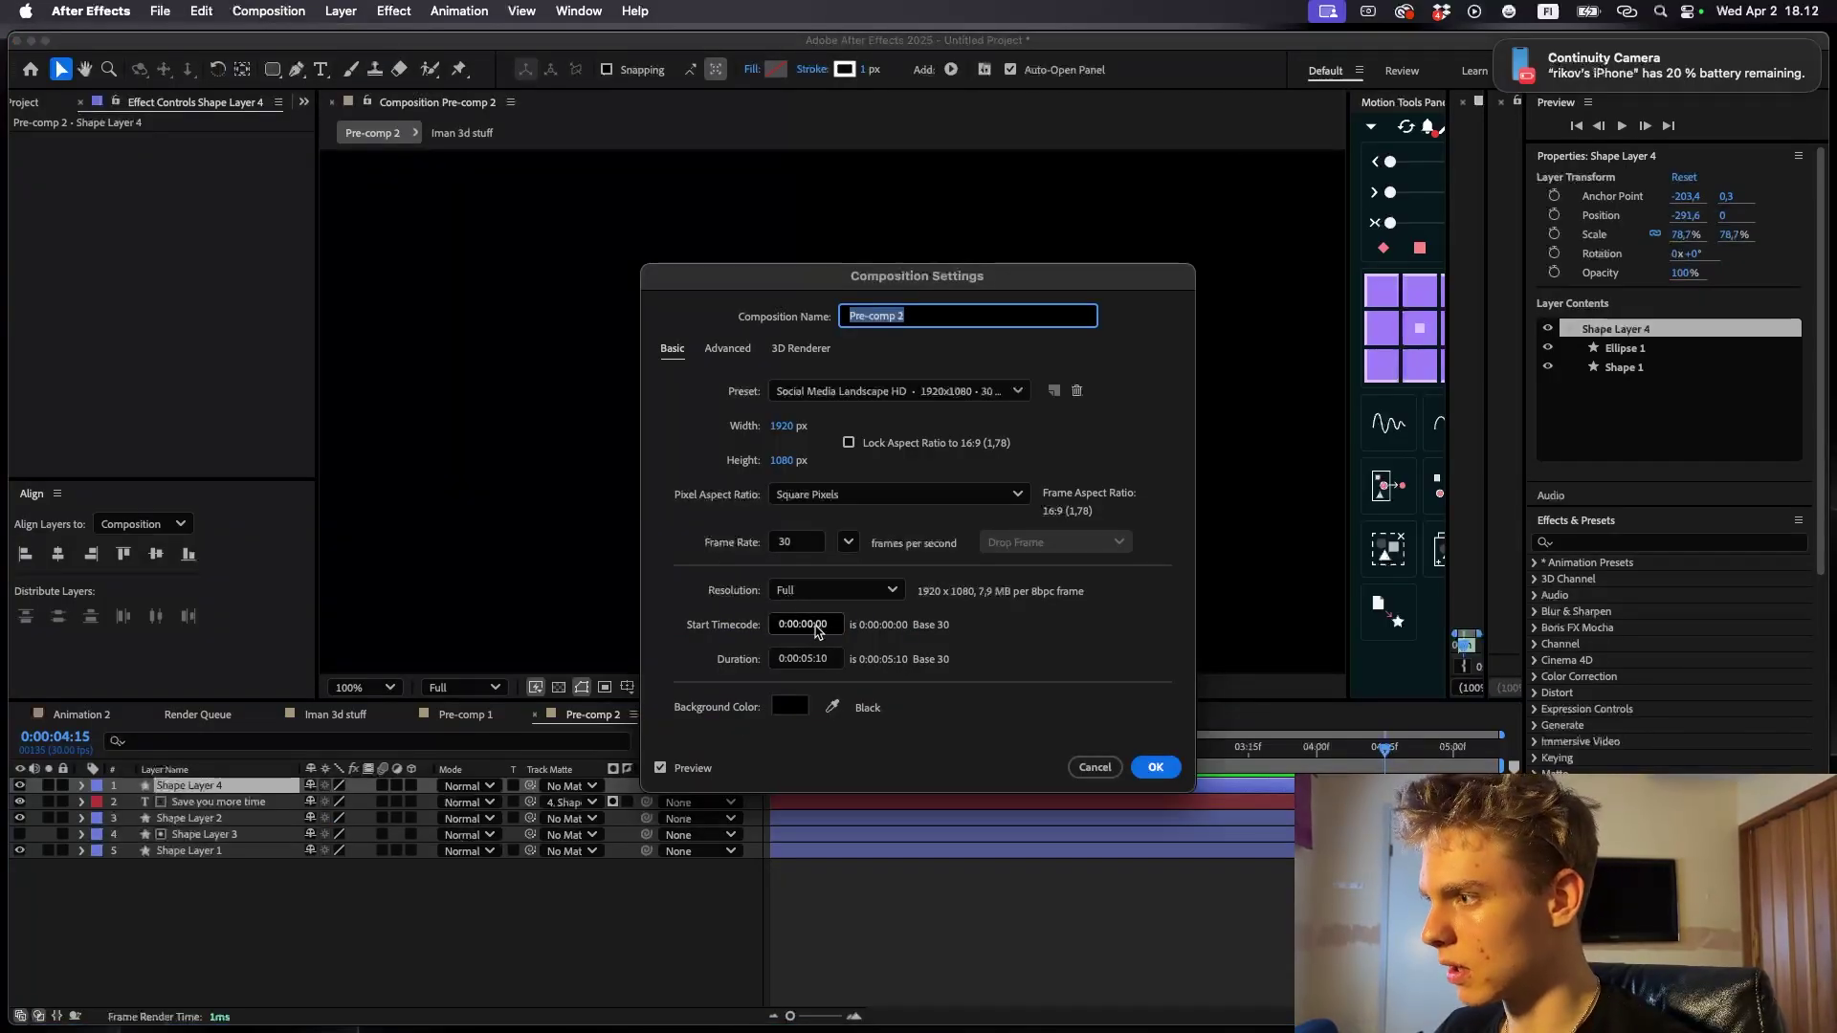
{"action": "left_click", "coordinate": [811, 659]}
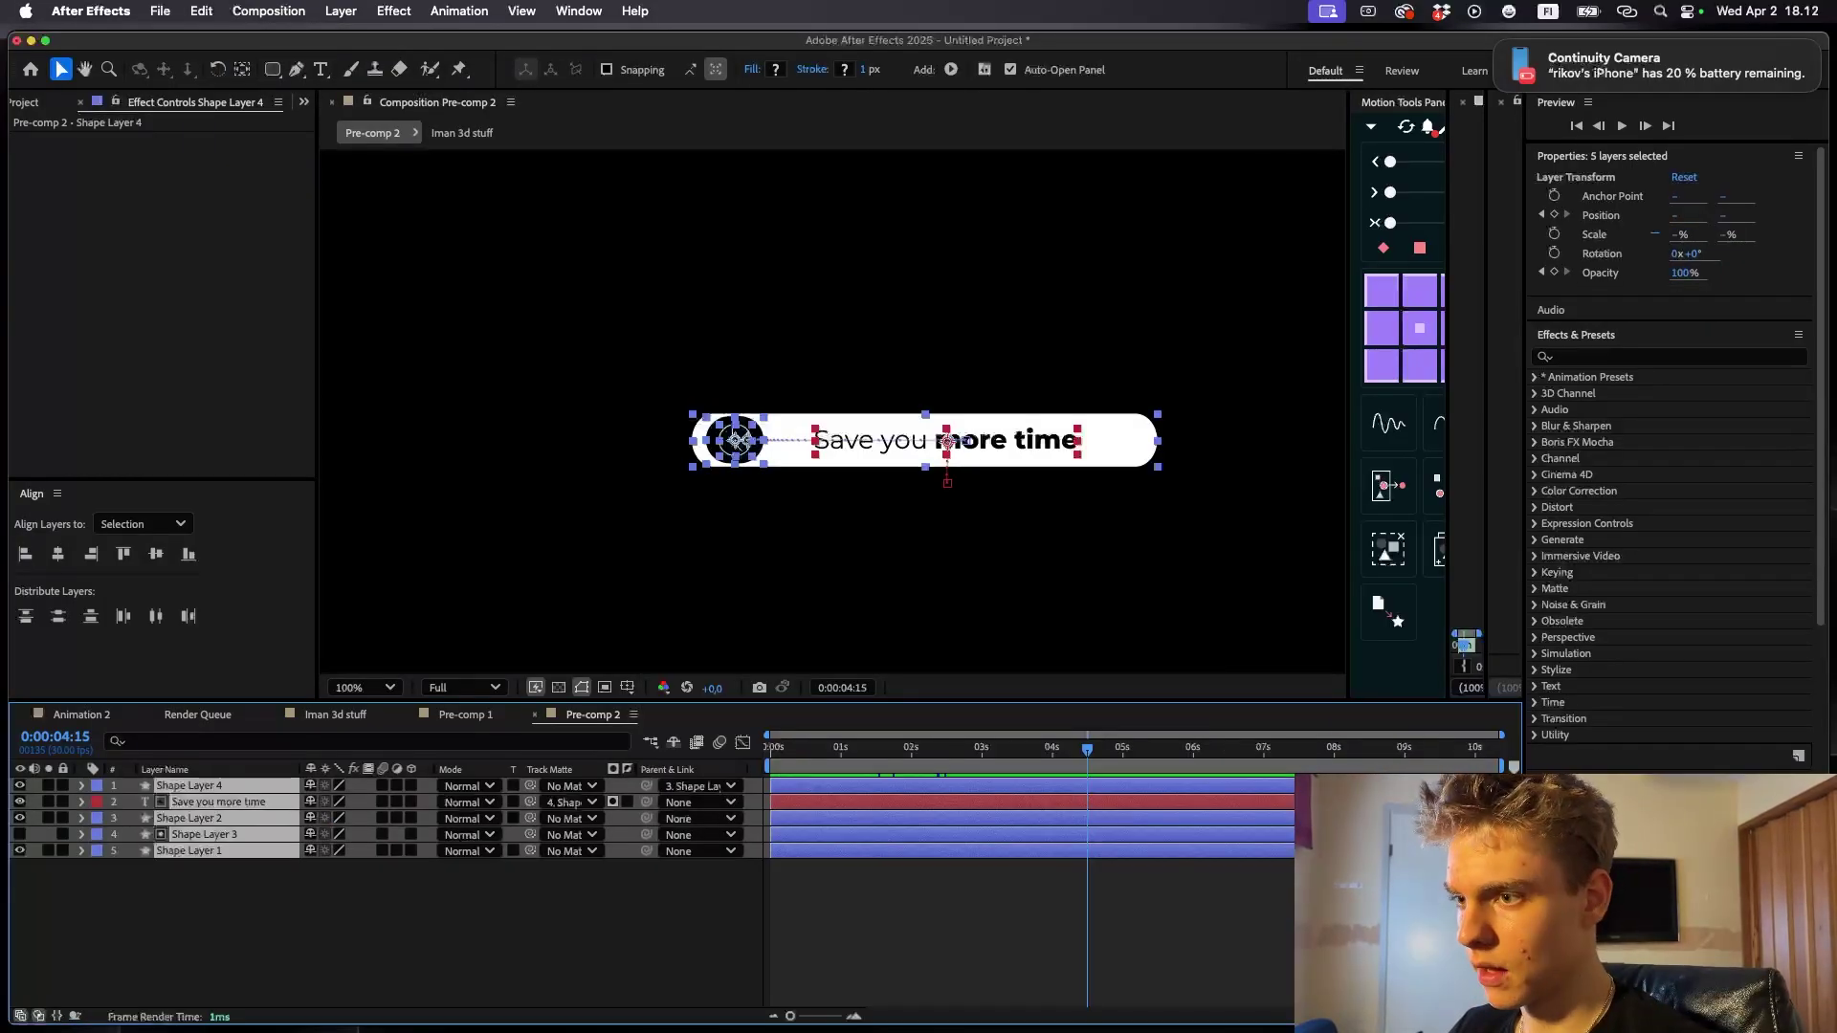
- Extend the later Pre-comp 2 and Pre-comp 1 label layers to the end of the Iman 3d stuff composition and preview
{"action": "left_click", "coordinate": [335, 715]}
{"action": "left_click", "coordinate": [1140, 851]}
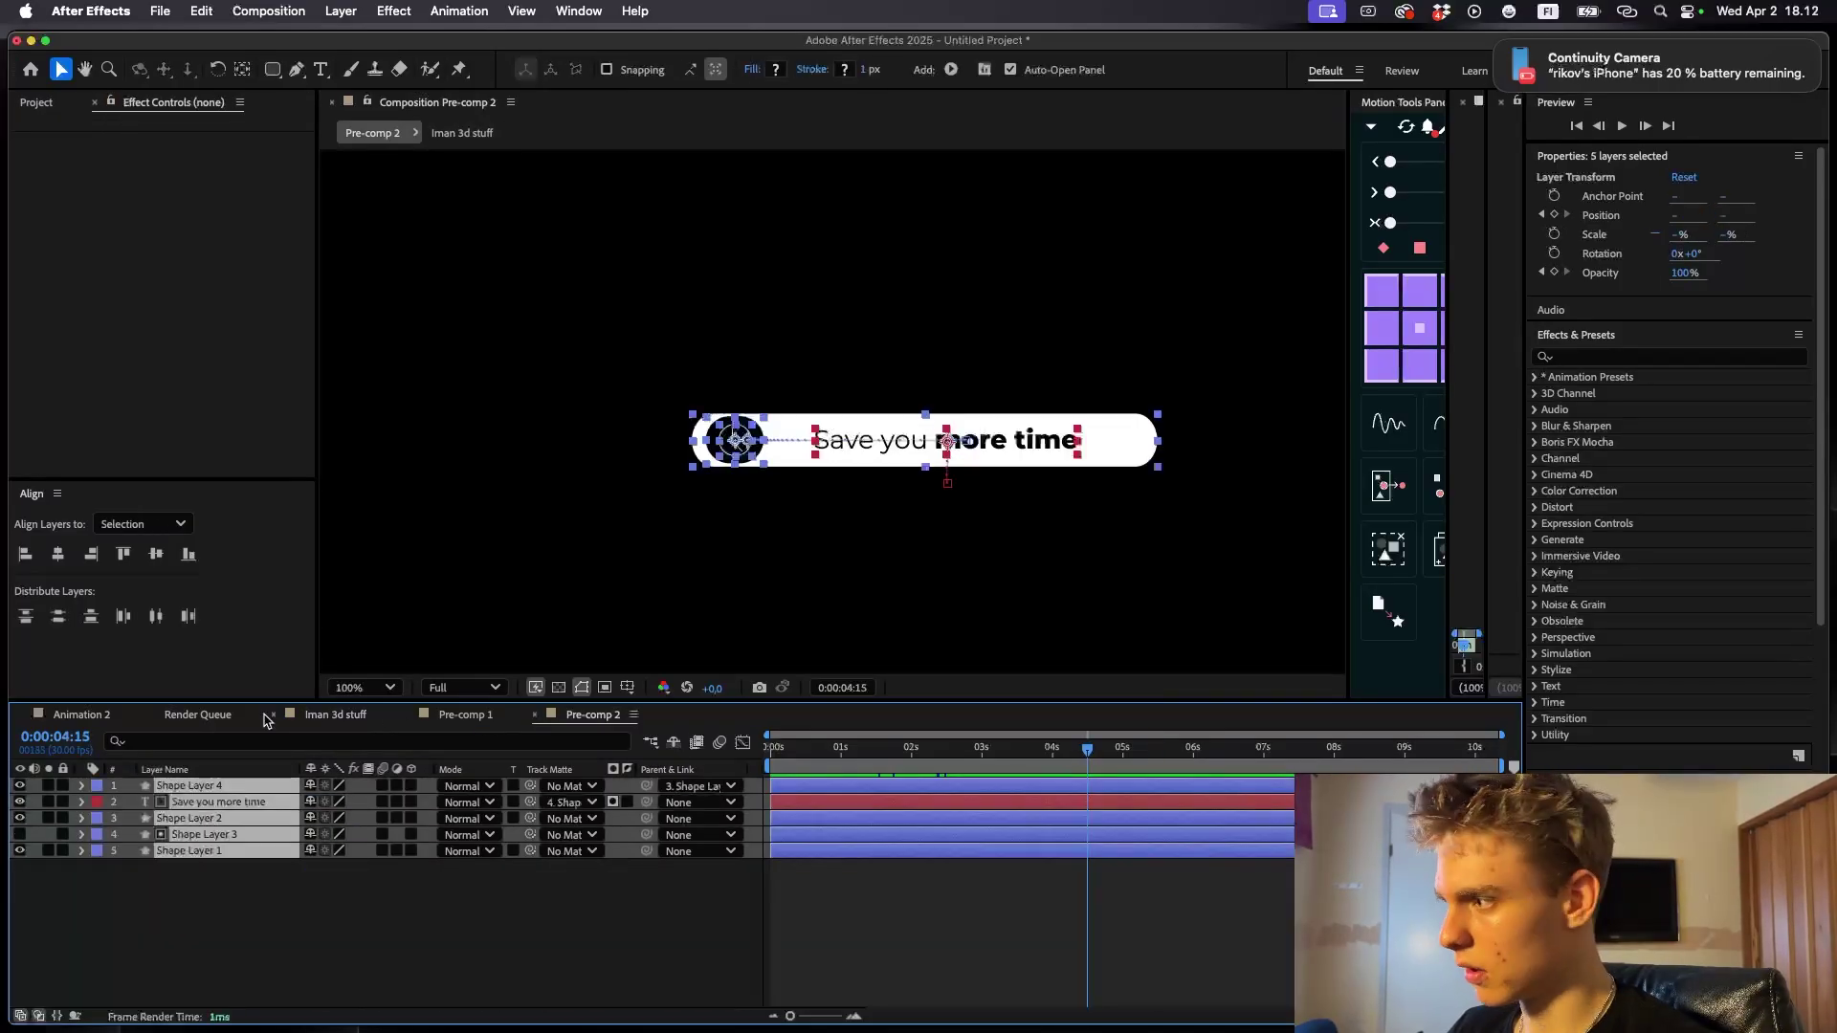
{"action": "left_click", "coordinate": [314, 718]}
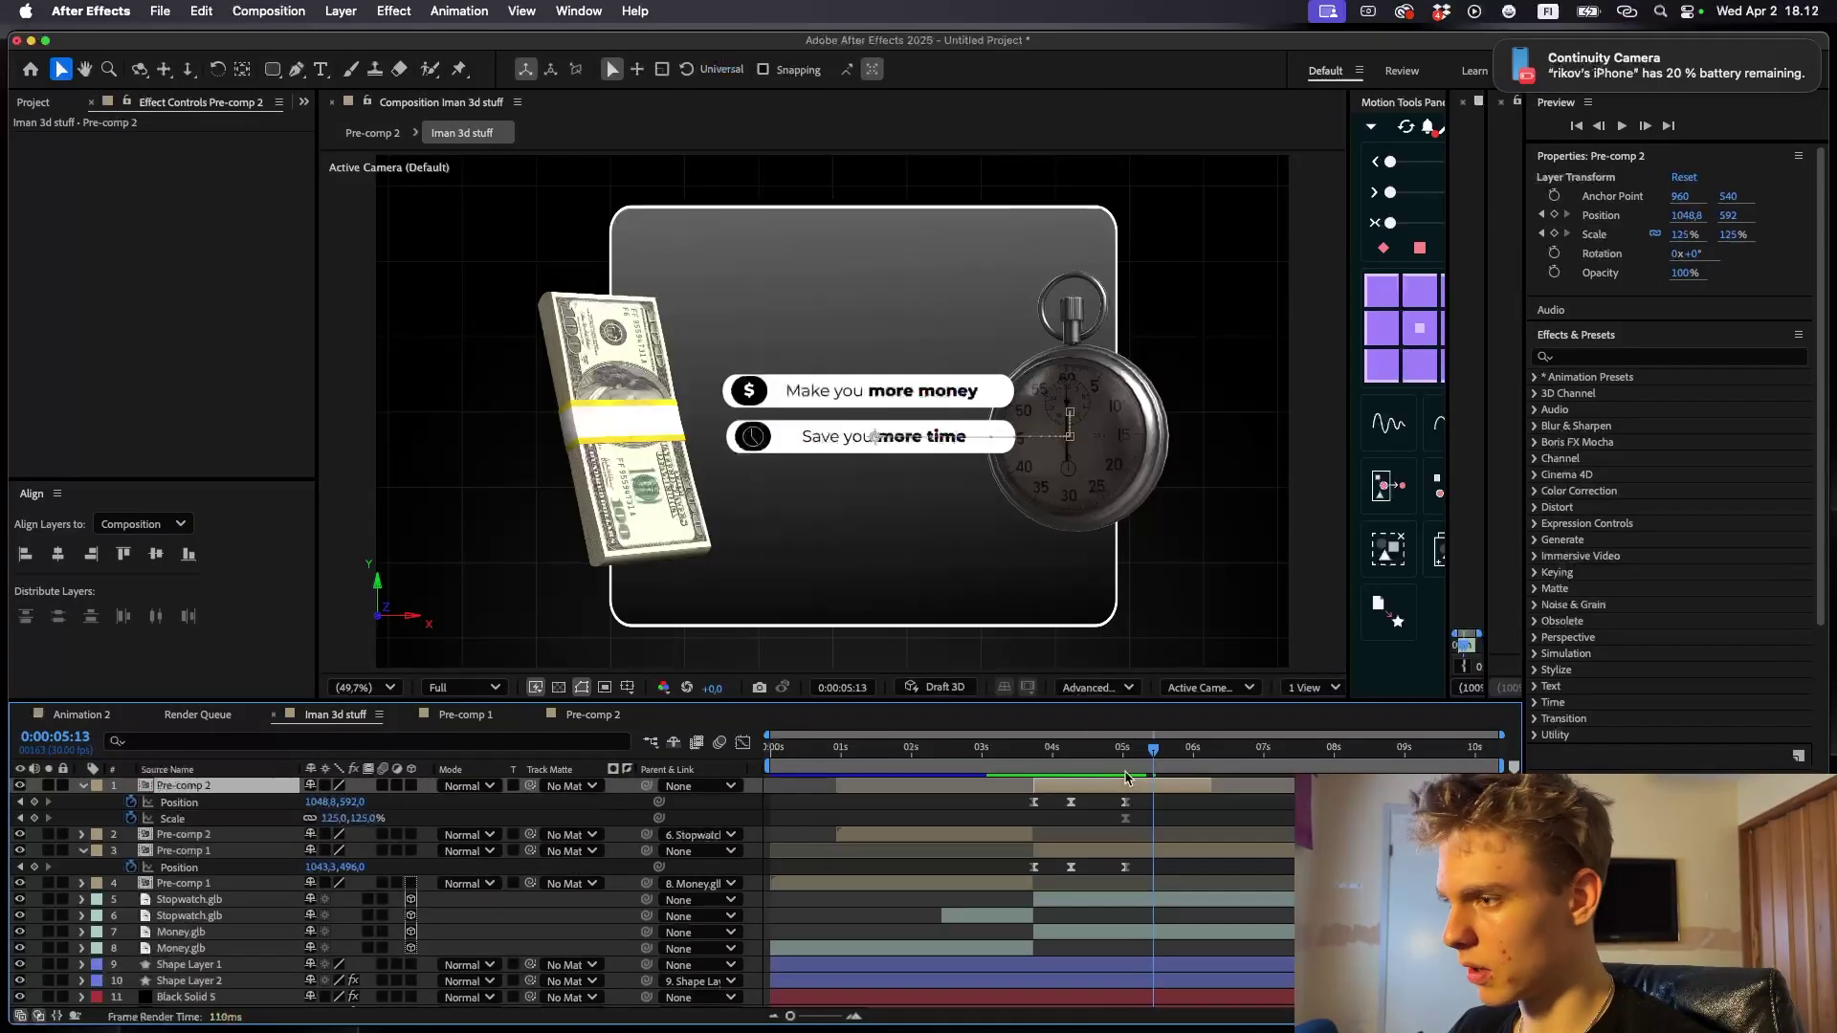
{"action": "left_click_drag", "start_coordinate": [1234, 793], "coordinate": [1502, 796]}
{"action": "scroll", "coordinate": [1358, 890], "scroll_direction": "down", "scroll_amount": 1}
{"action": "left_click", "coordinate": [1358, 853]}
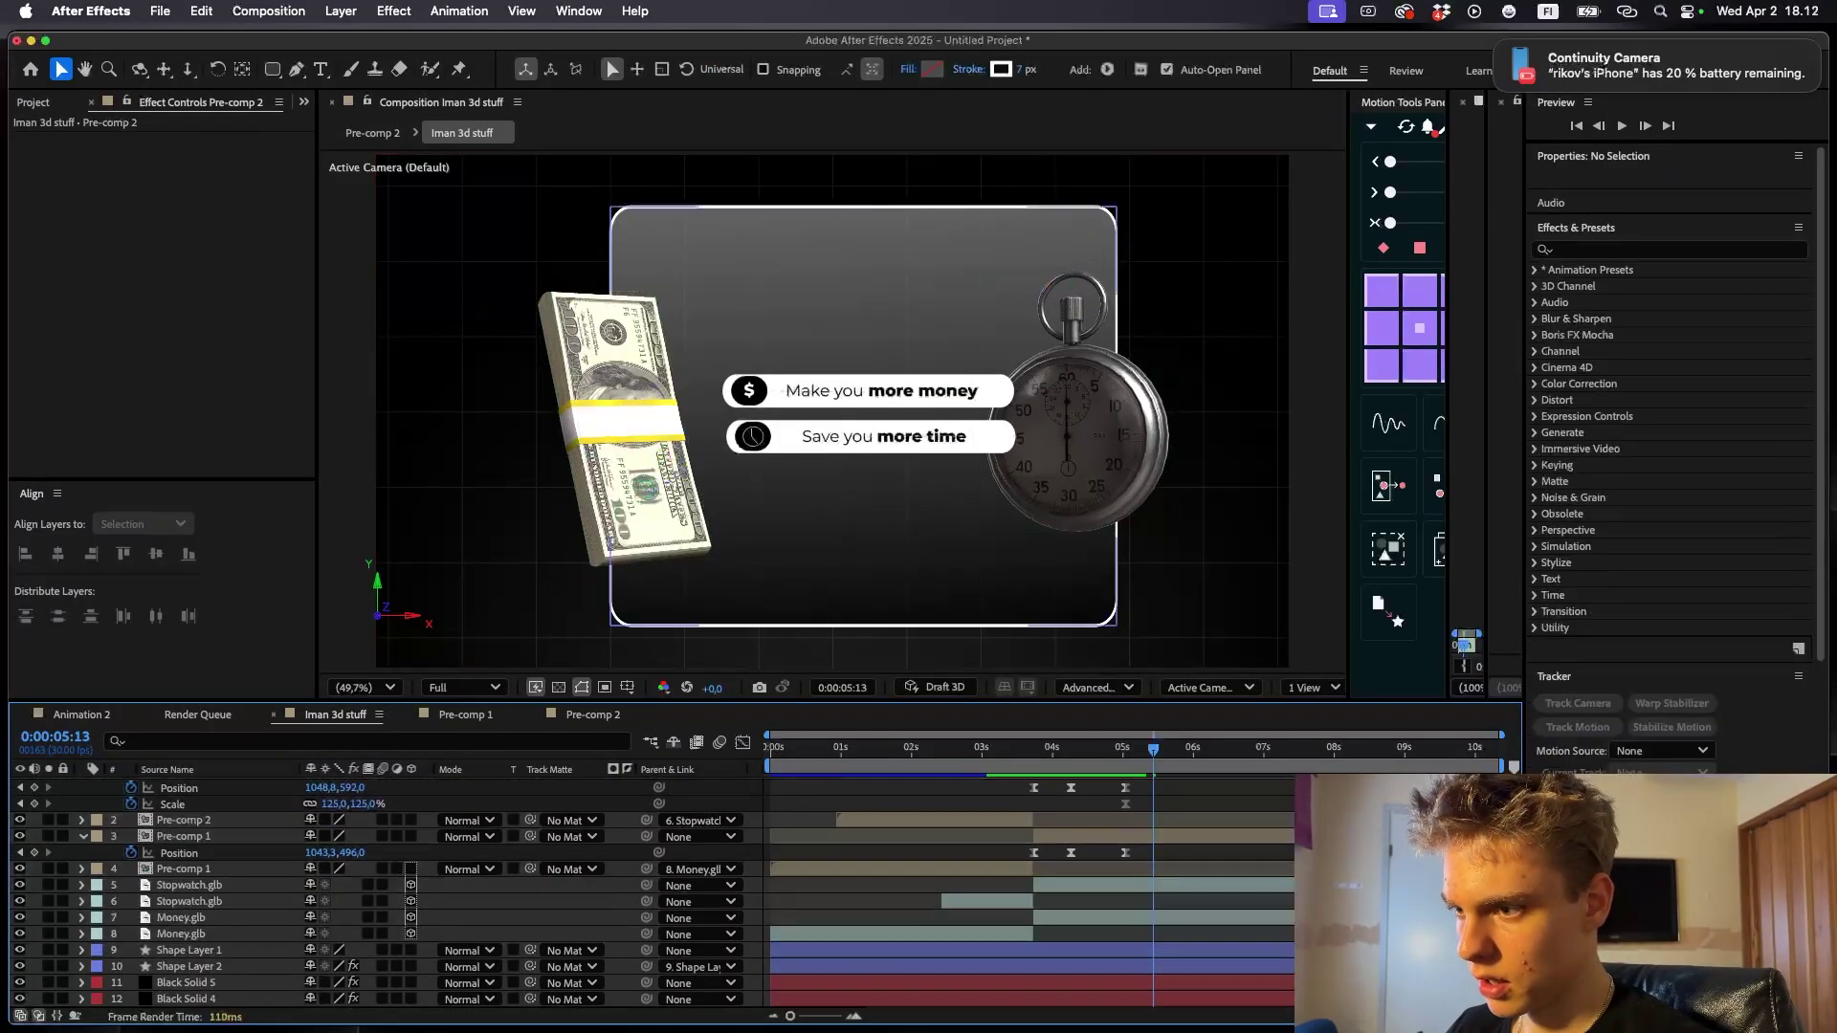
{"action": "left_click", "coordinate": [1339, 950]}
{"action": "left_click", "coordinate": [1339, 998], "text": "shift"}
{"action": "key", "text": "space"}
{"action": "left_click", "coordinate": [1228, 850]}
{"action": "mouse_move", "coordinate": [1016, 750]}
{"action": "left_mouse_down"}
{"action": "mouse_move", "coordinate": [941, 771]}
{"action": "mouse_move", "coordinate": [1019, 771]}
{"action": "left_mouse_up"}
{"action": "key", "text": "space"}
- Add Y and Z Rotation keyframes at 0:00:03:22 on the later Money.glb layer and show its Position with the rotation properties
{"action": "left_click", "coordinate": [1084, 915]}
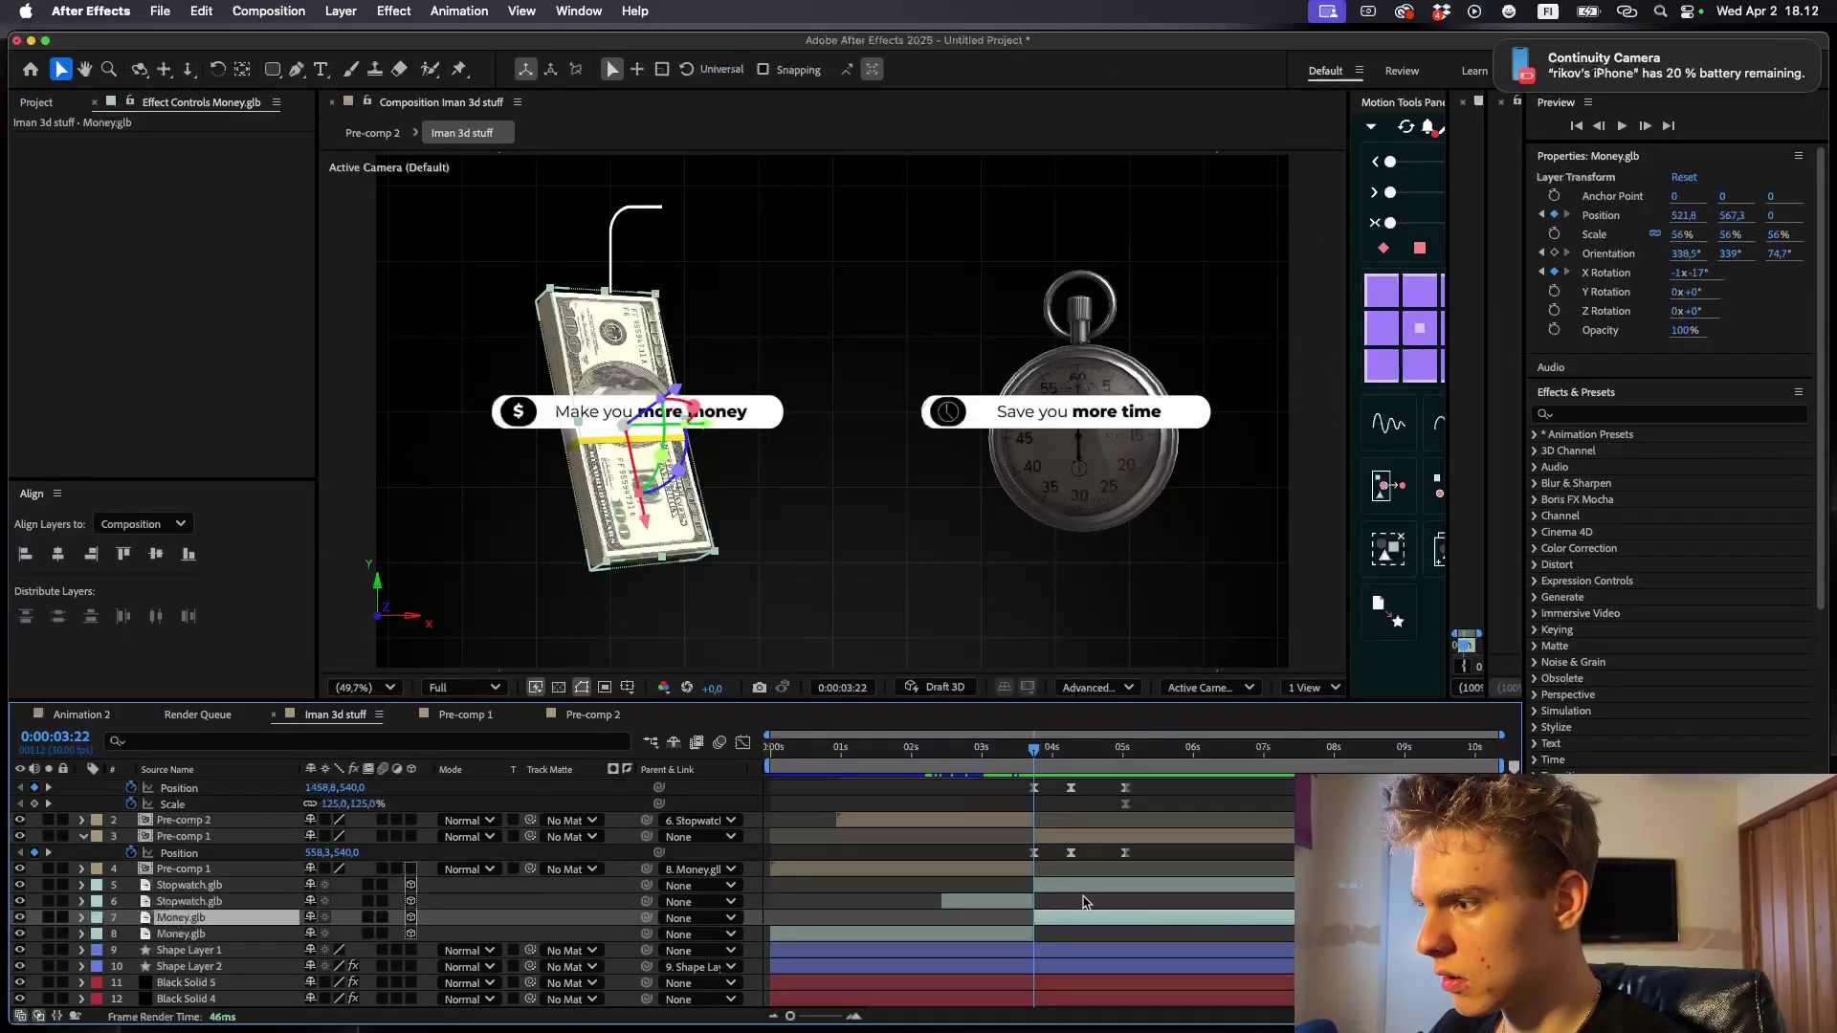
{"action": "key", "text": "p"}
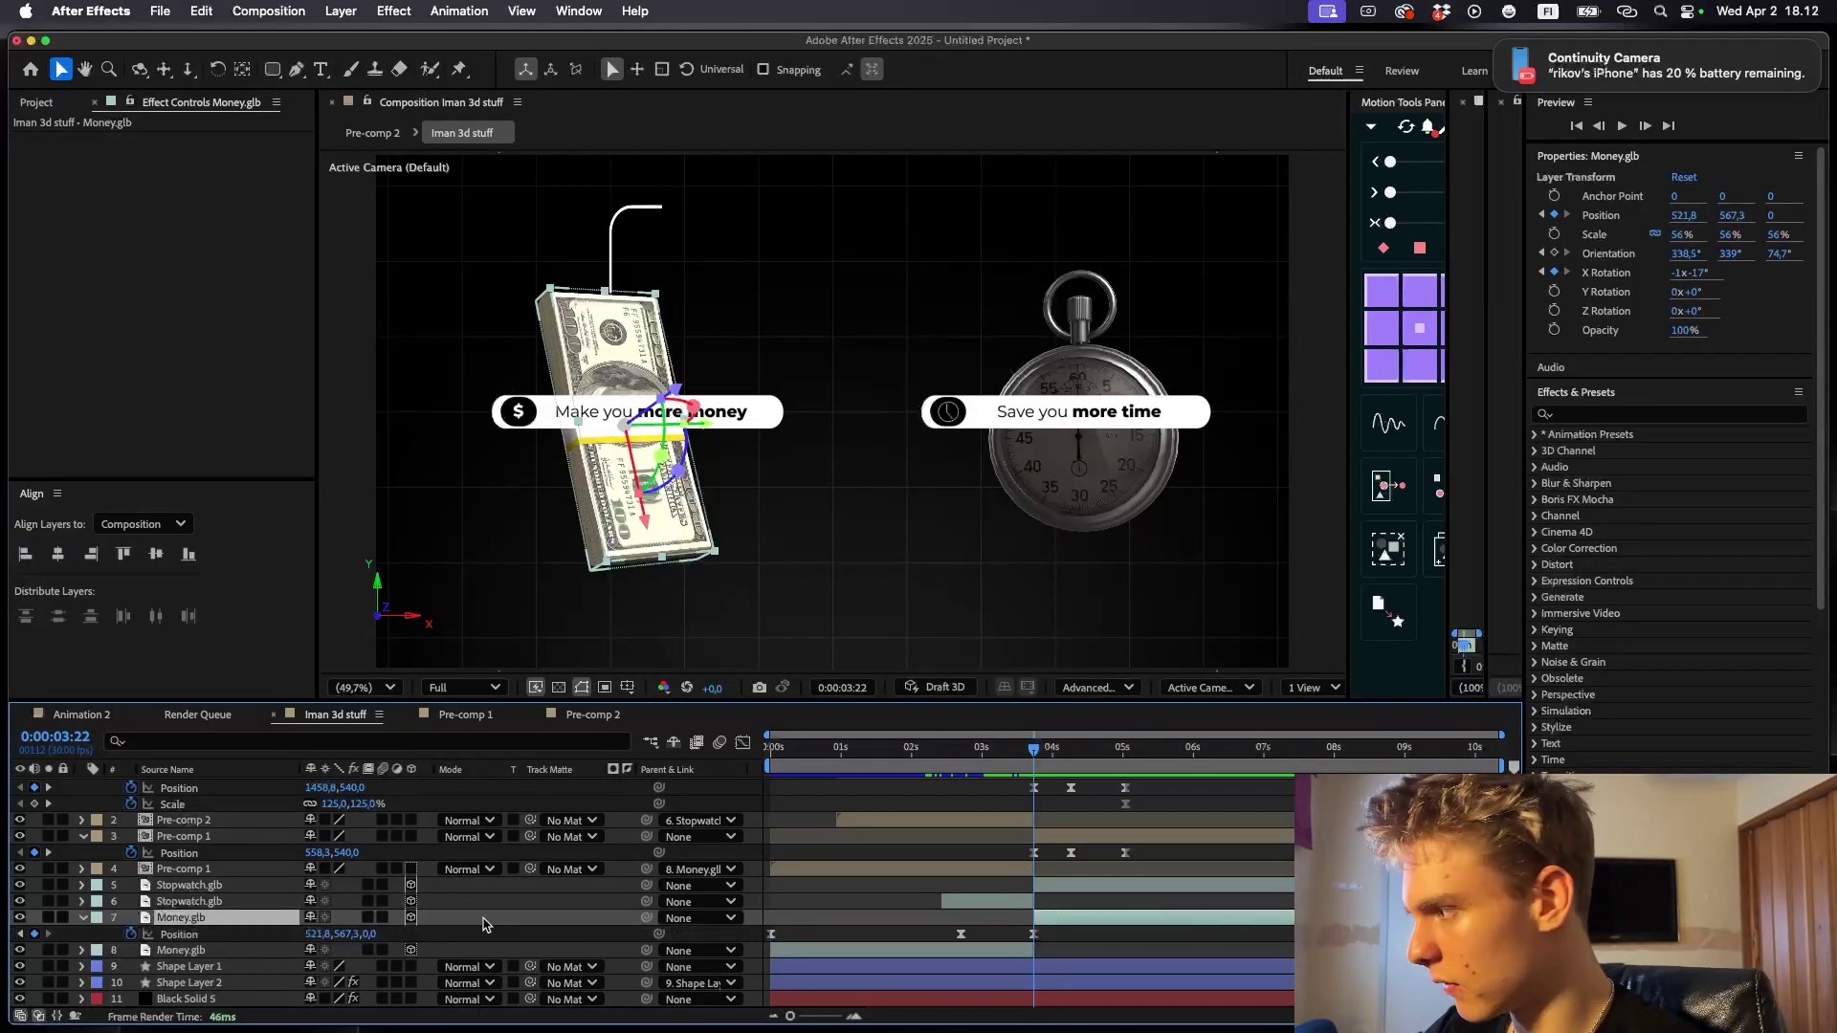
{"action": "key", "text": "r"}
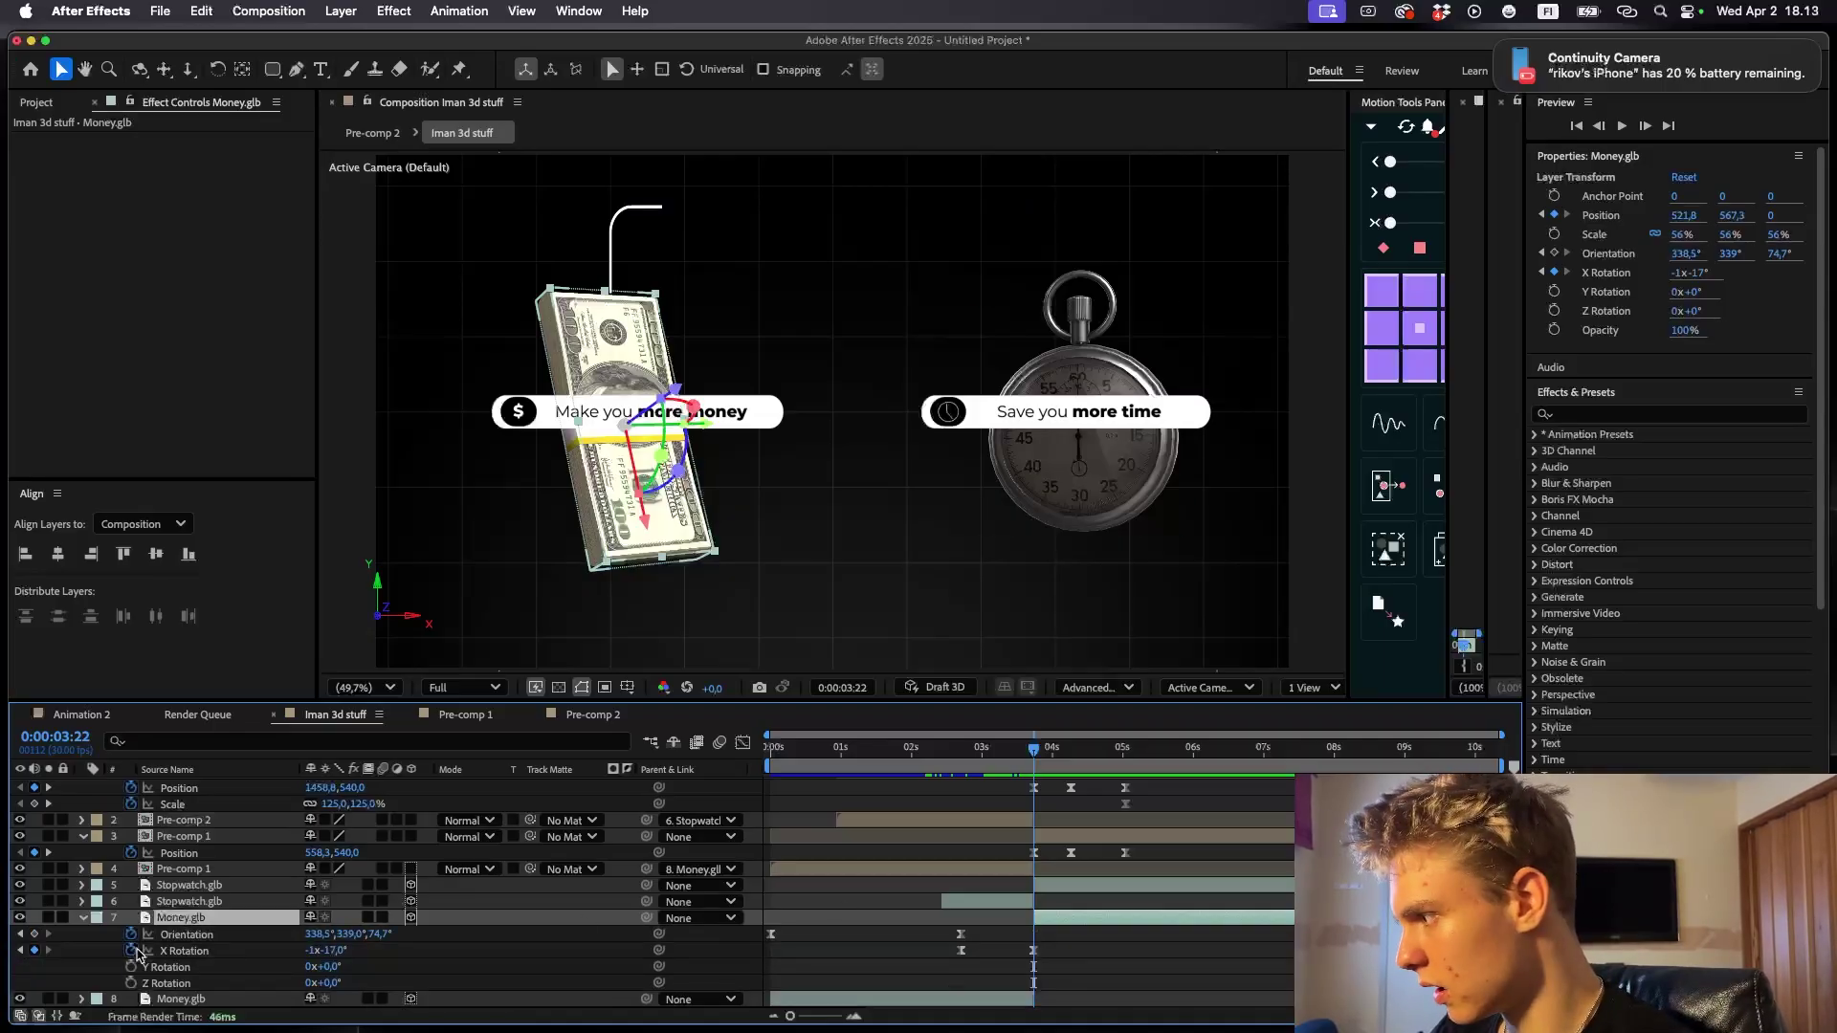
{"action": "left_click", "coordinate": [132, 967]}
{"action": "left_click", "coordinate": [131, 967]}
{"action": "left_click", "coordinate": [131, 983]}
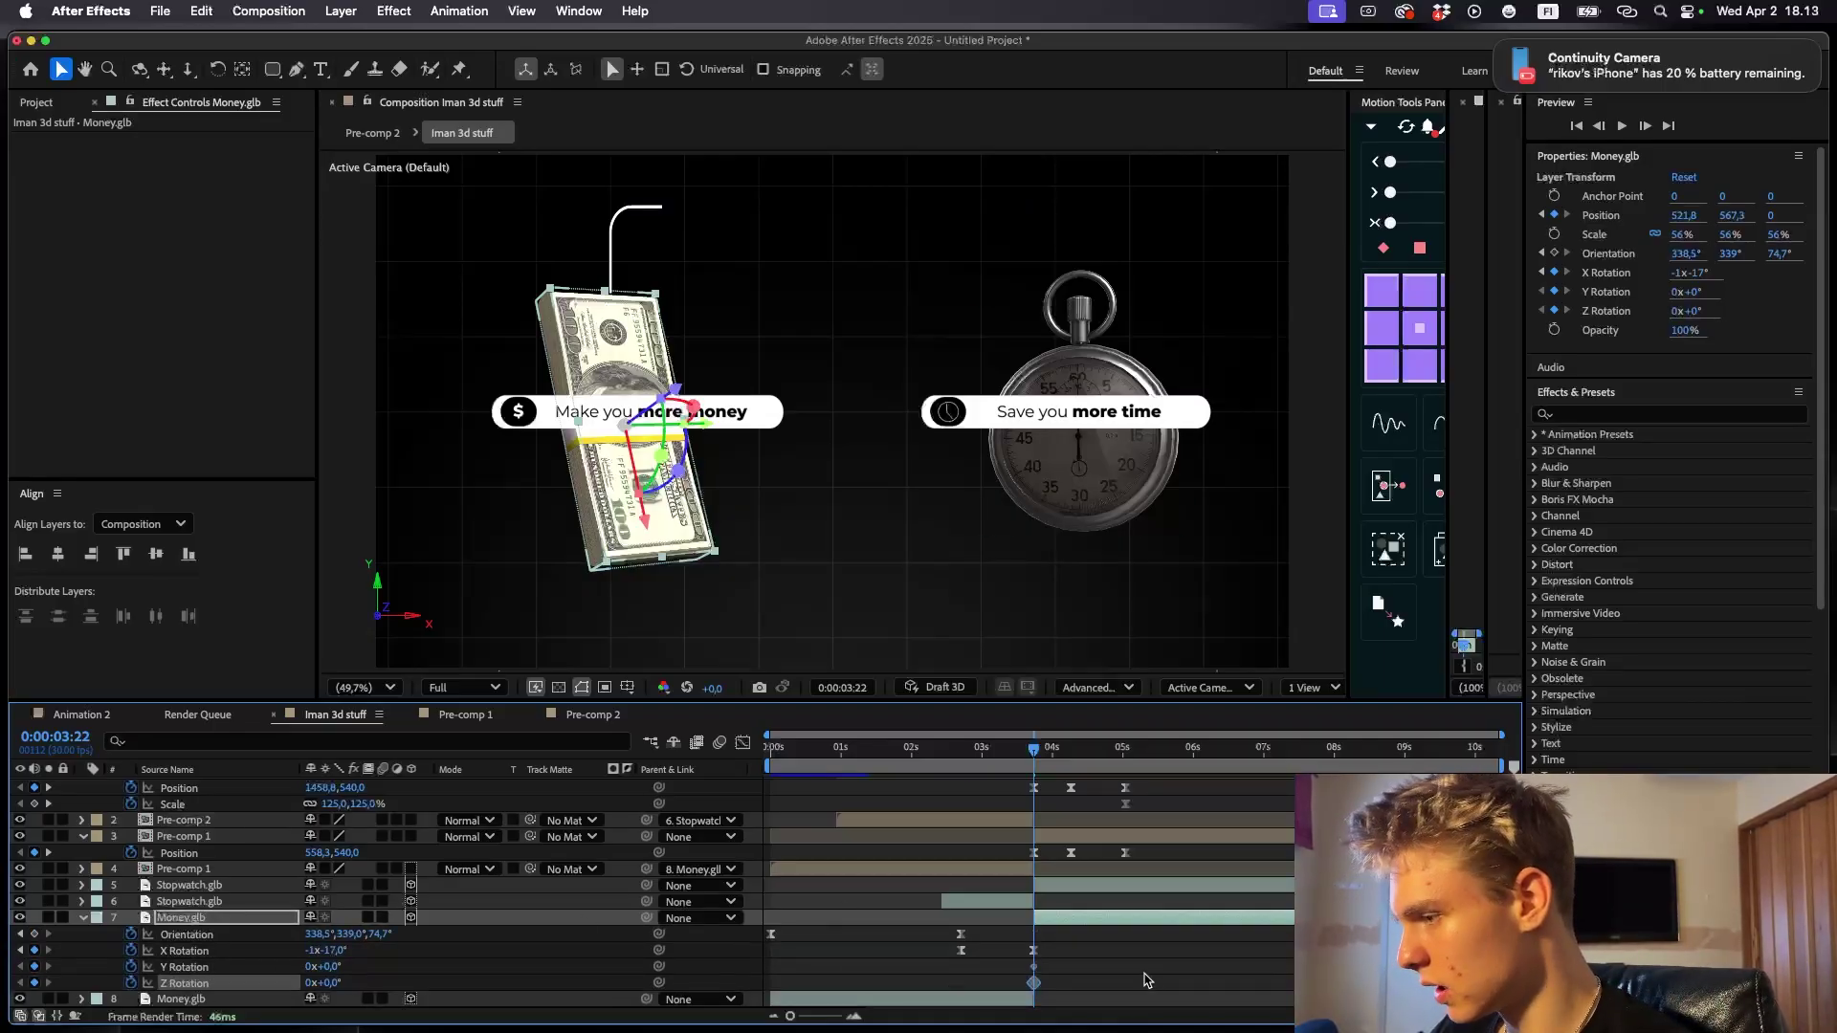
{"action": "scroll", "coordinate": [1087, 916], "scroll_direction": "down", "scroll_amount": 2}
{"action": "key", "text": "equal"}
{"action": "key", "text": "equal"}
{"action": "key", "text": "shift+p"}
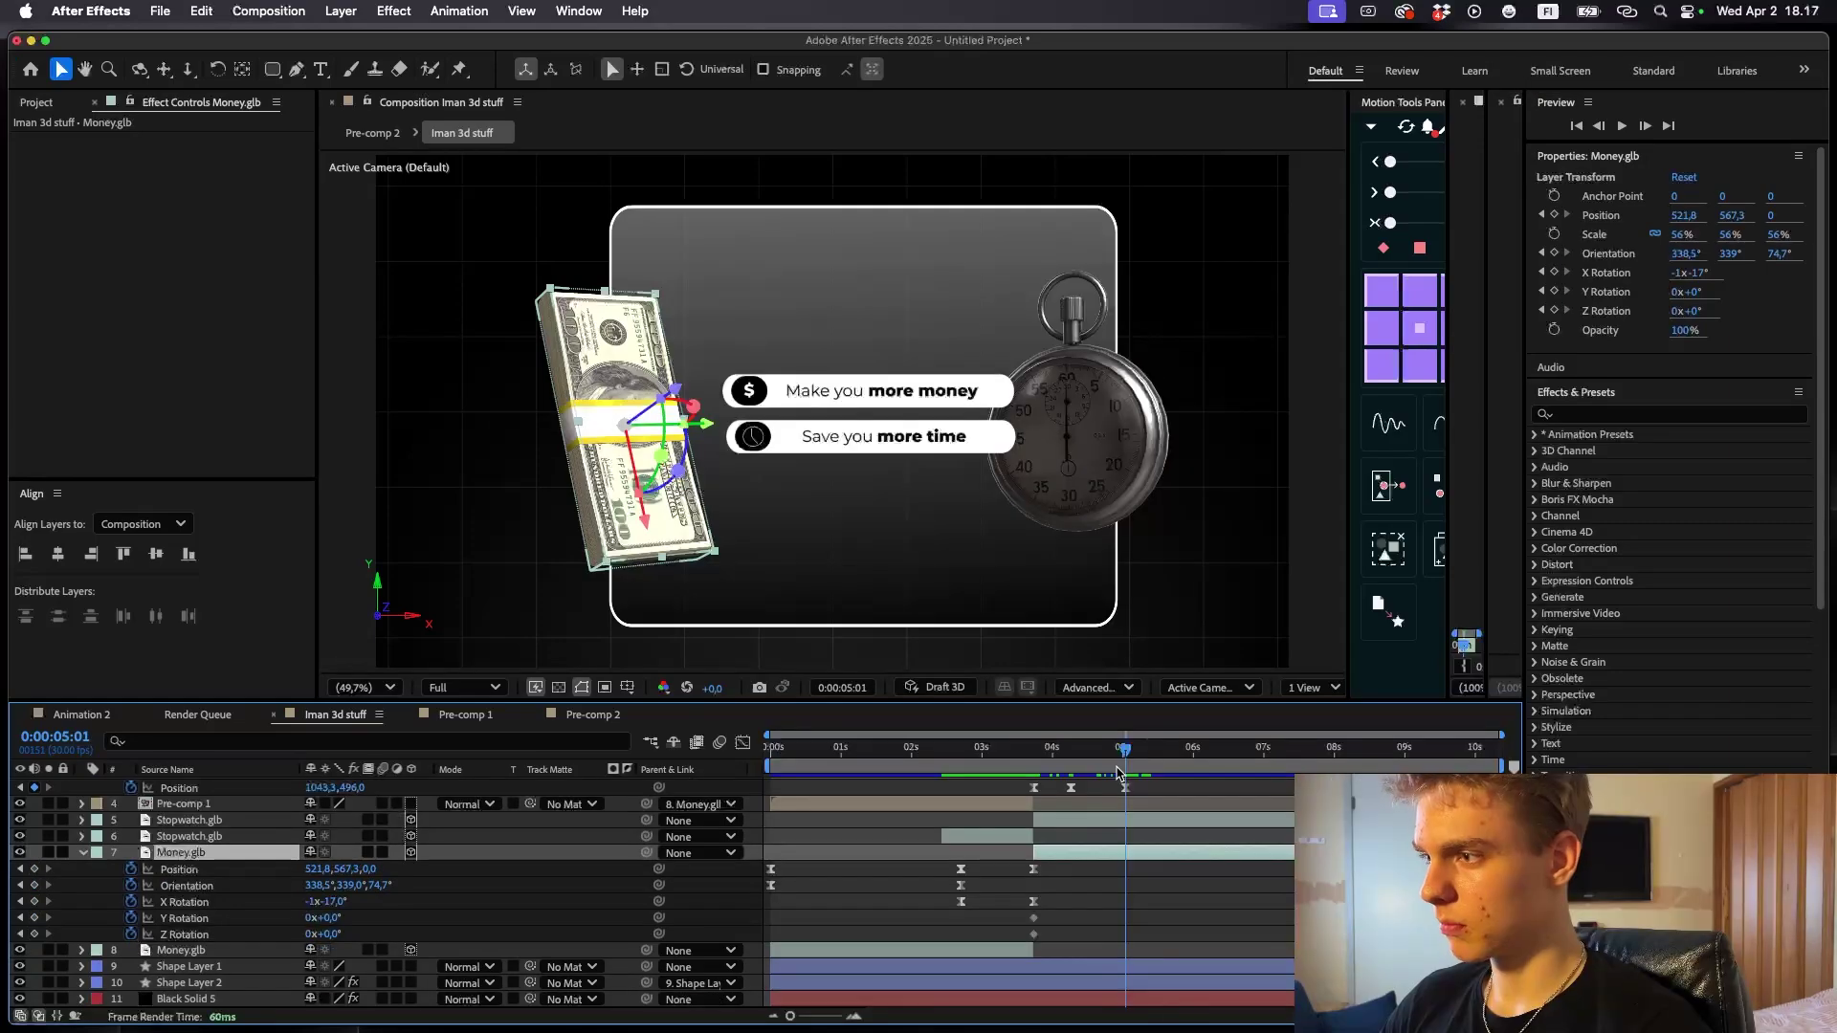
- At 0:00:05:13, lay Money.glb flat below the labels: Position 1019,8 / 840,3, Orientation 319° / 16,5° / 18,3°, X Rotation -2x-43°, Z Rotation -22°
{"action": "left_click_drag", "start_coordinate": [1124, 756], "coordinate": [1153, 767]}
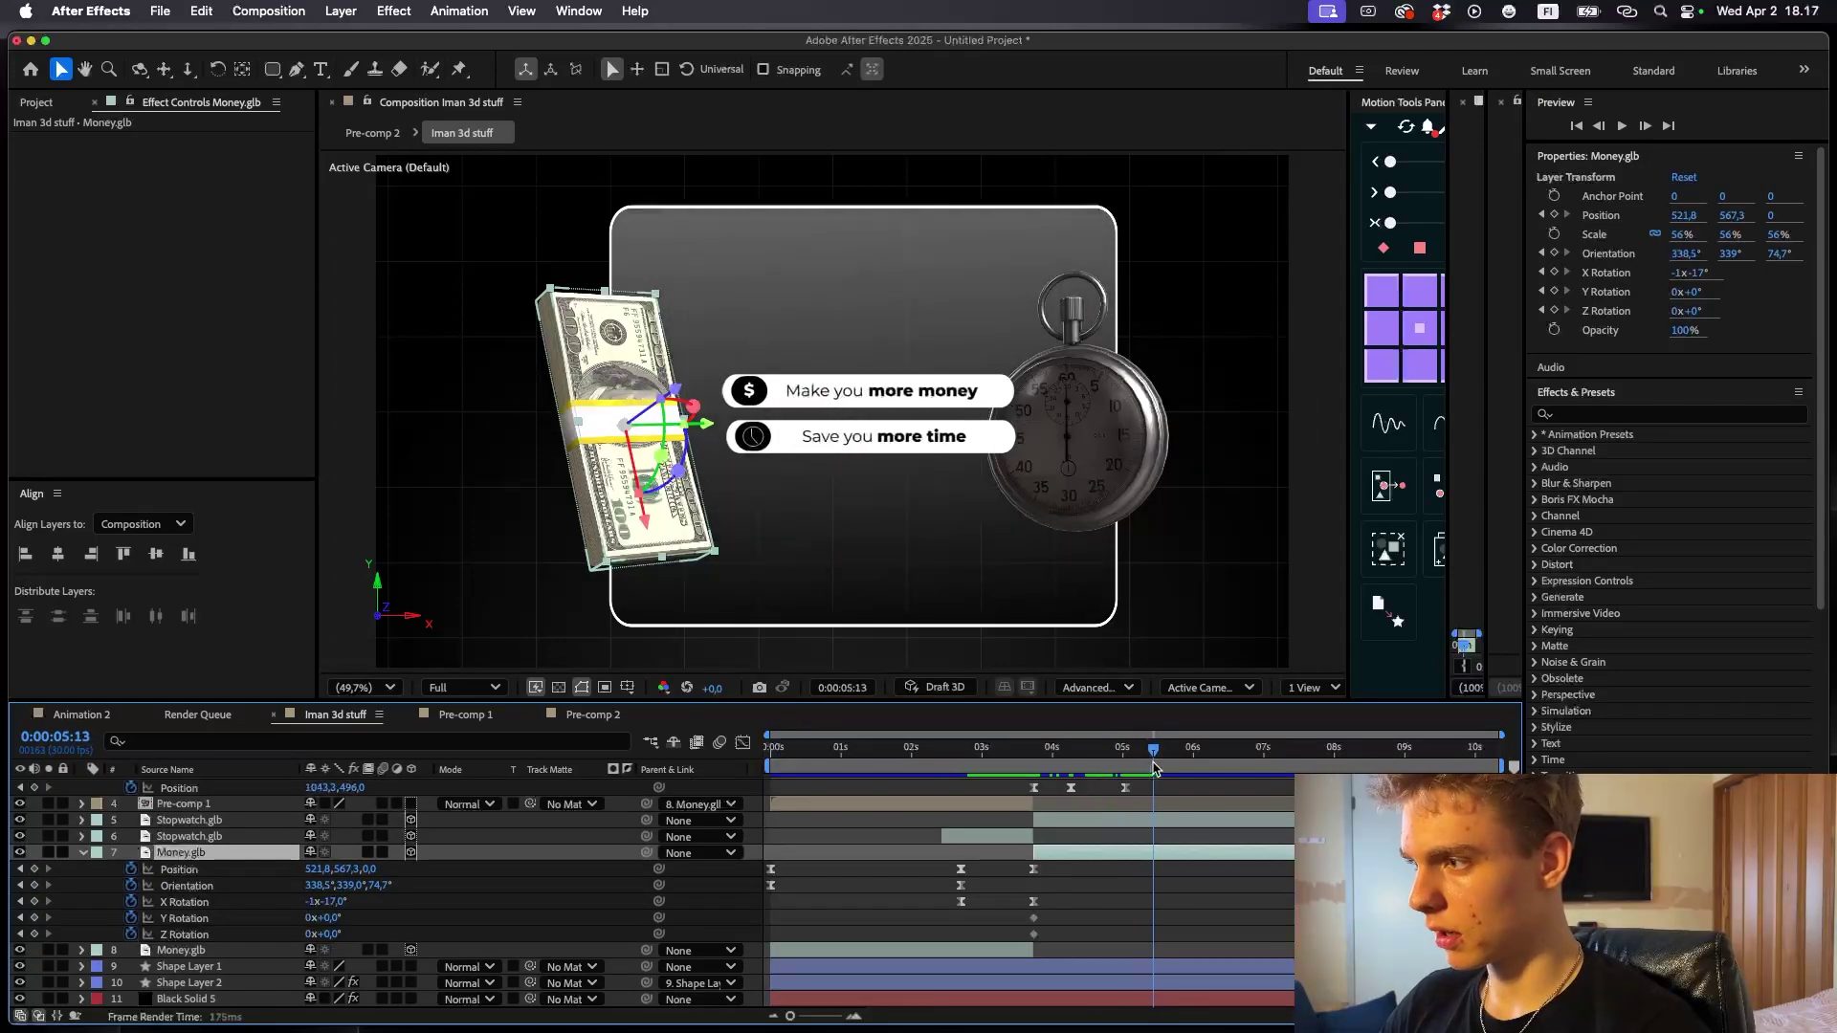
{"action": "left_click_drag", "start_coordinate": [341, 909], "coordinate": [19, 924]}
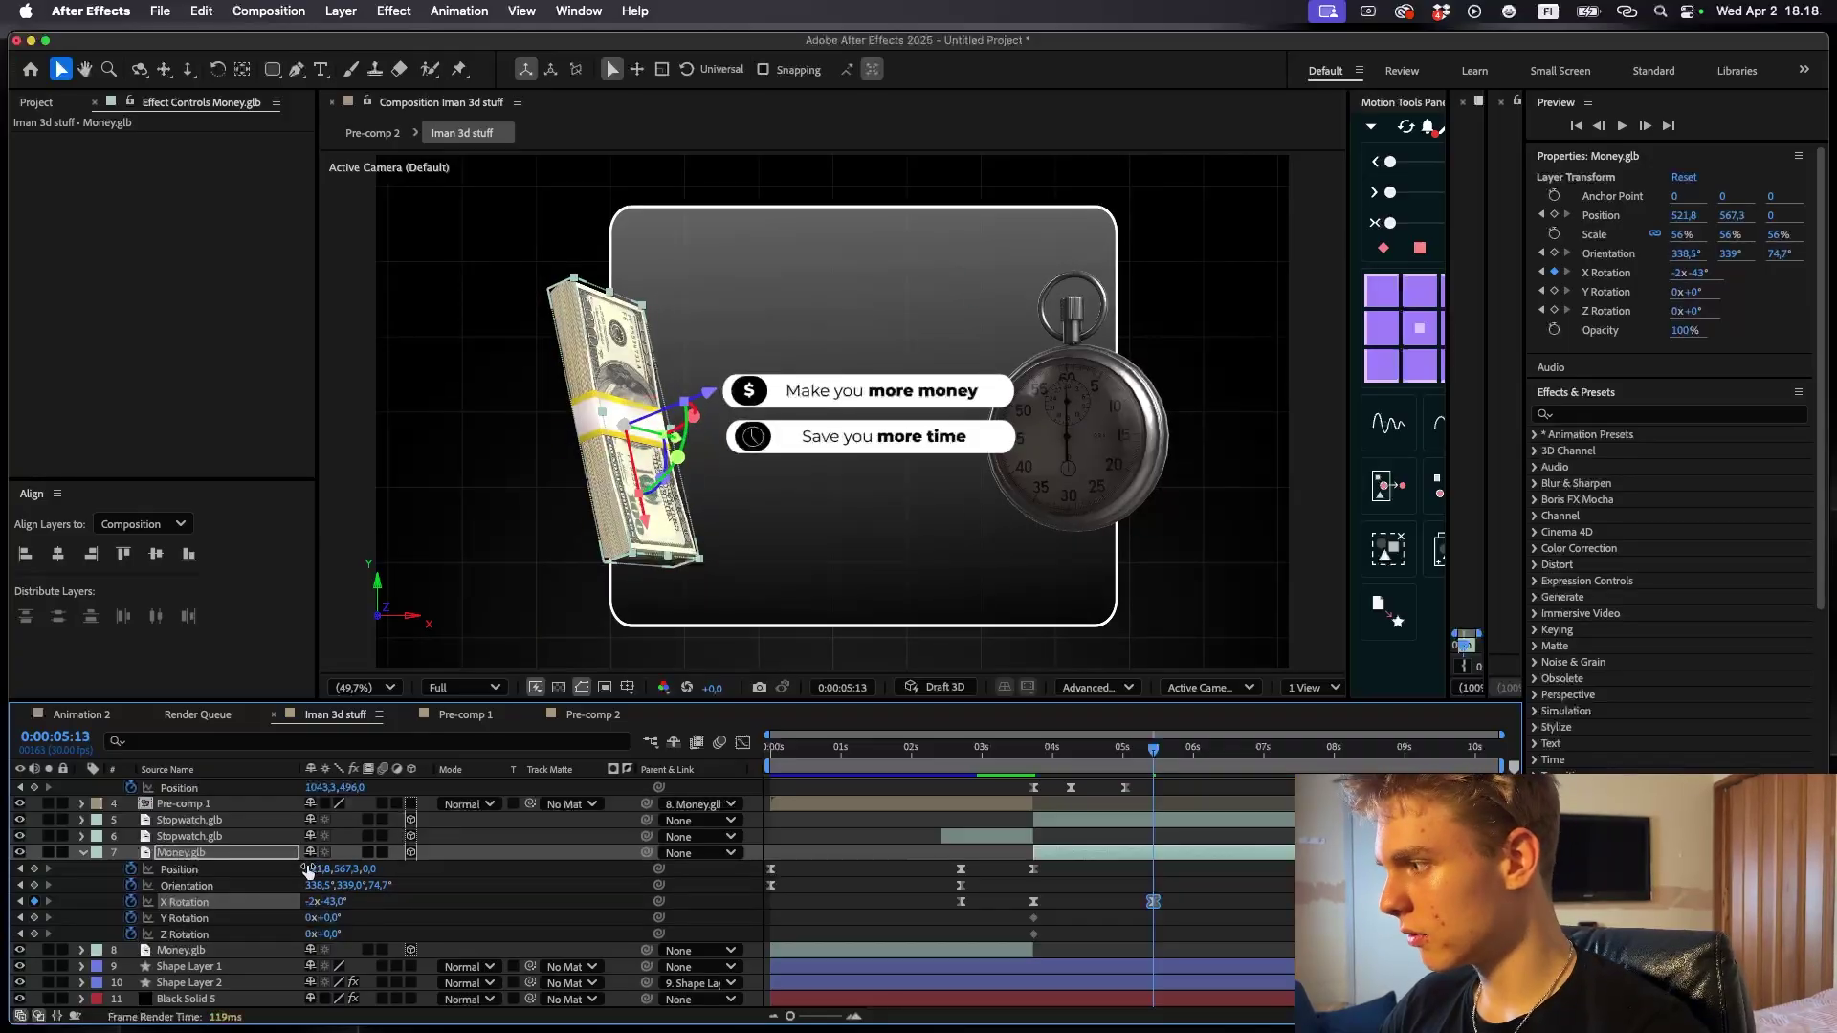
{"action": "left_click_drag", "start_coordinate": [306, 869], "coordinate": [412, 870]}
{"action": "mouse_move", "coordinate": [913, 407]}
{"action": "left_mouse_down"}
{"action": "mouse_move", "coordinate": [928, 433]}
{"action": "mouse_move", "coordinate": [912, 379]}
{"action": "left_mouse_up"}
{"action": "left_click_drag", "start_coordinate": [347, 869], "coordinate": [440, 903]}
{"action": "left_click_drag", "start_coordinate": [914, 531], "coordinate": [908, 524]}
{"action": "left_click_drag", "start_coordinate": [332, 933], "coordinate": [310, 933]}
{"action": "left_click_drag", "start_coordinate": [346, 870], "coordinate": [333, 872]}
{"action": "left_click_drag", "start_coordinate": [316, 887], "coordinate": [335, 898]}
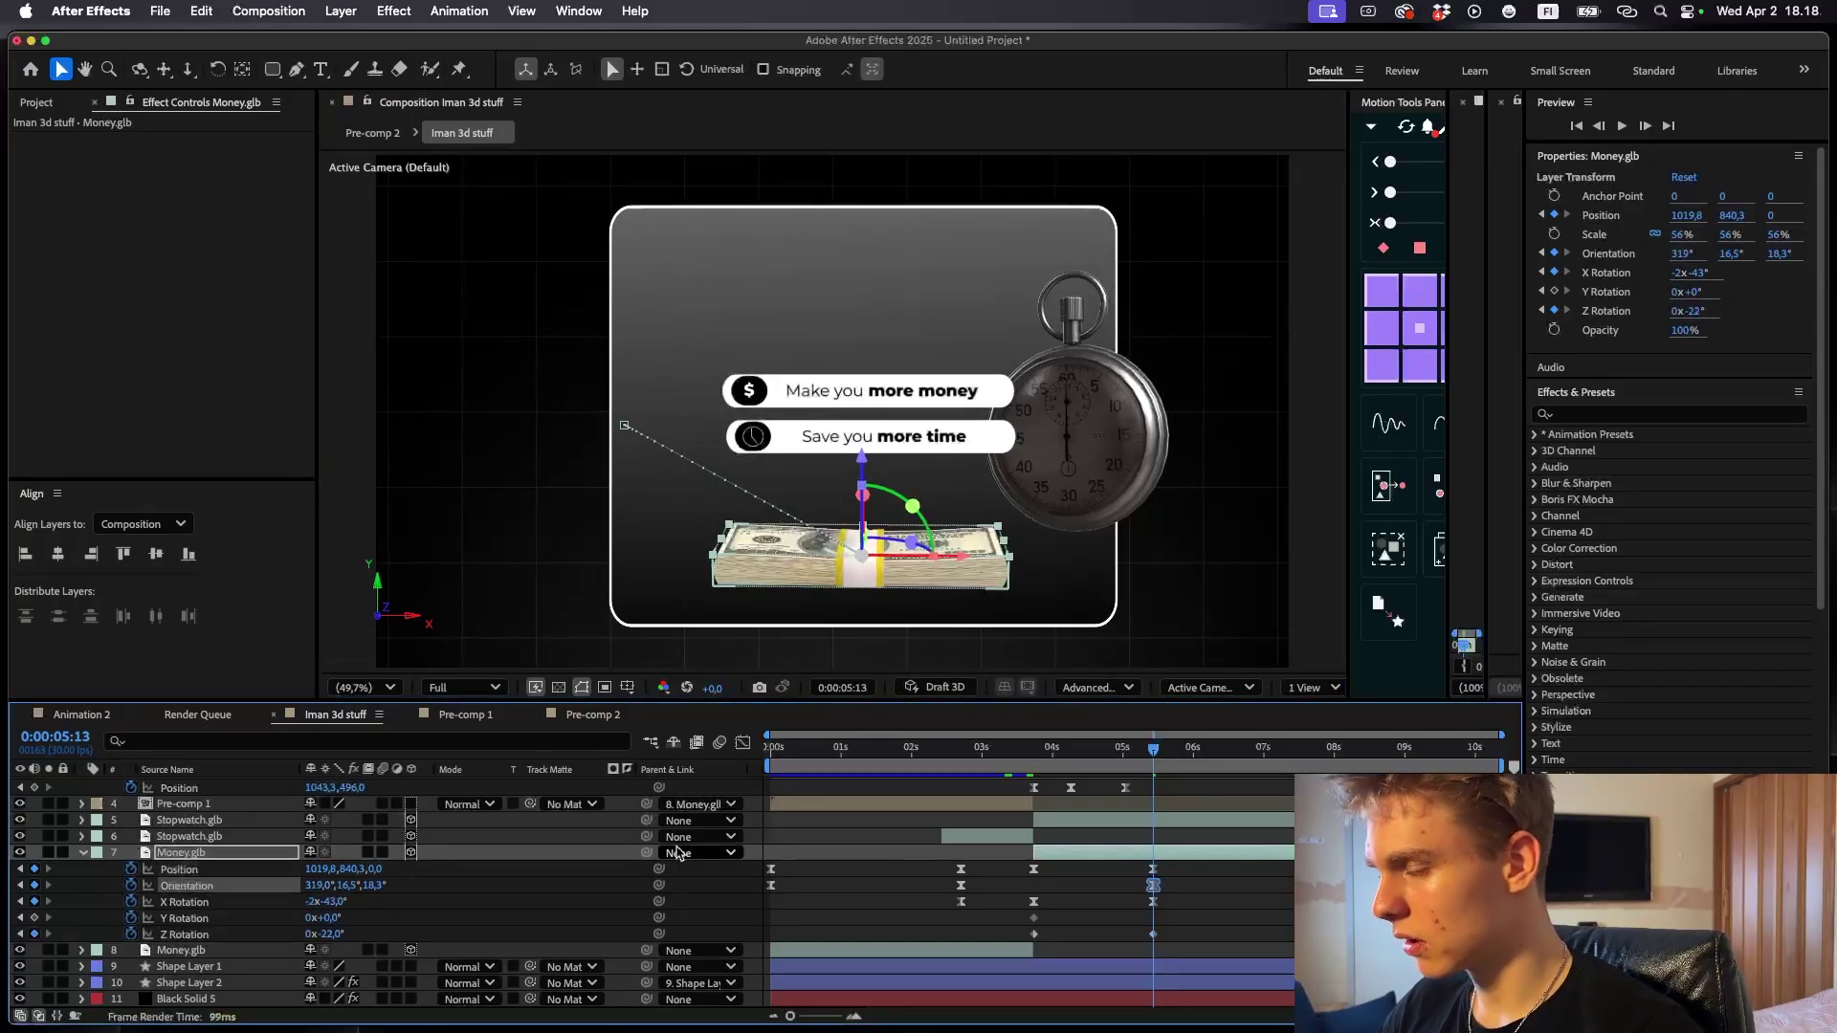
- Ease Money.glb's keyframes between 0:00:03:22 and 0:00:05:13 in the Graph Editor and preview the motion
{"action": "left_click_drag", "start_coordinate": [1177, 942], "coordinate": [1027, 870]}
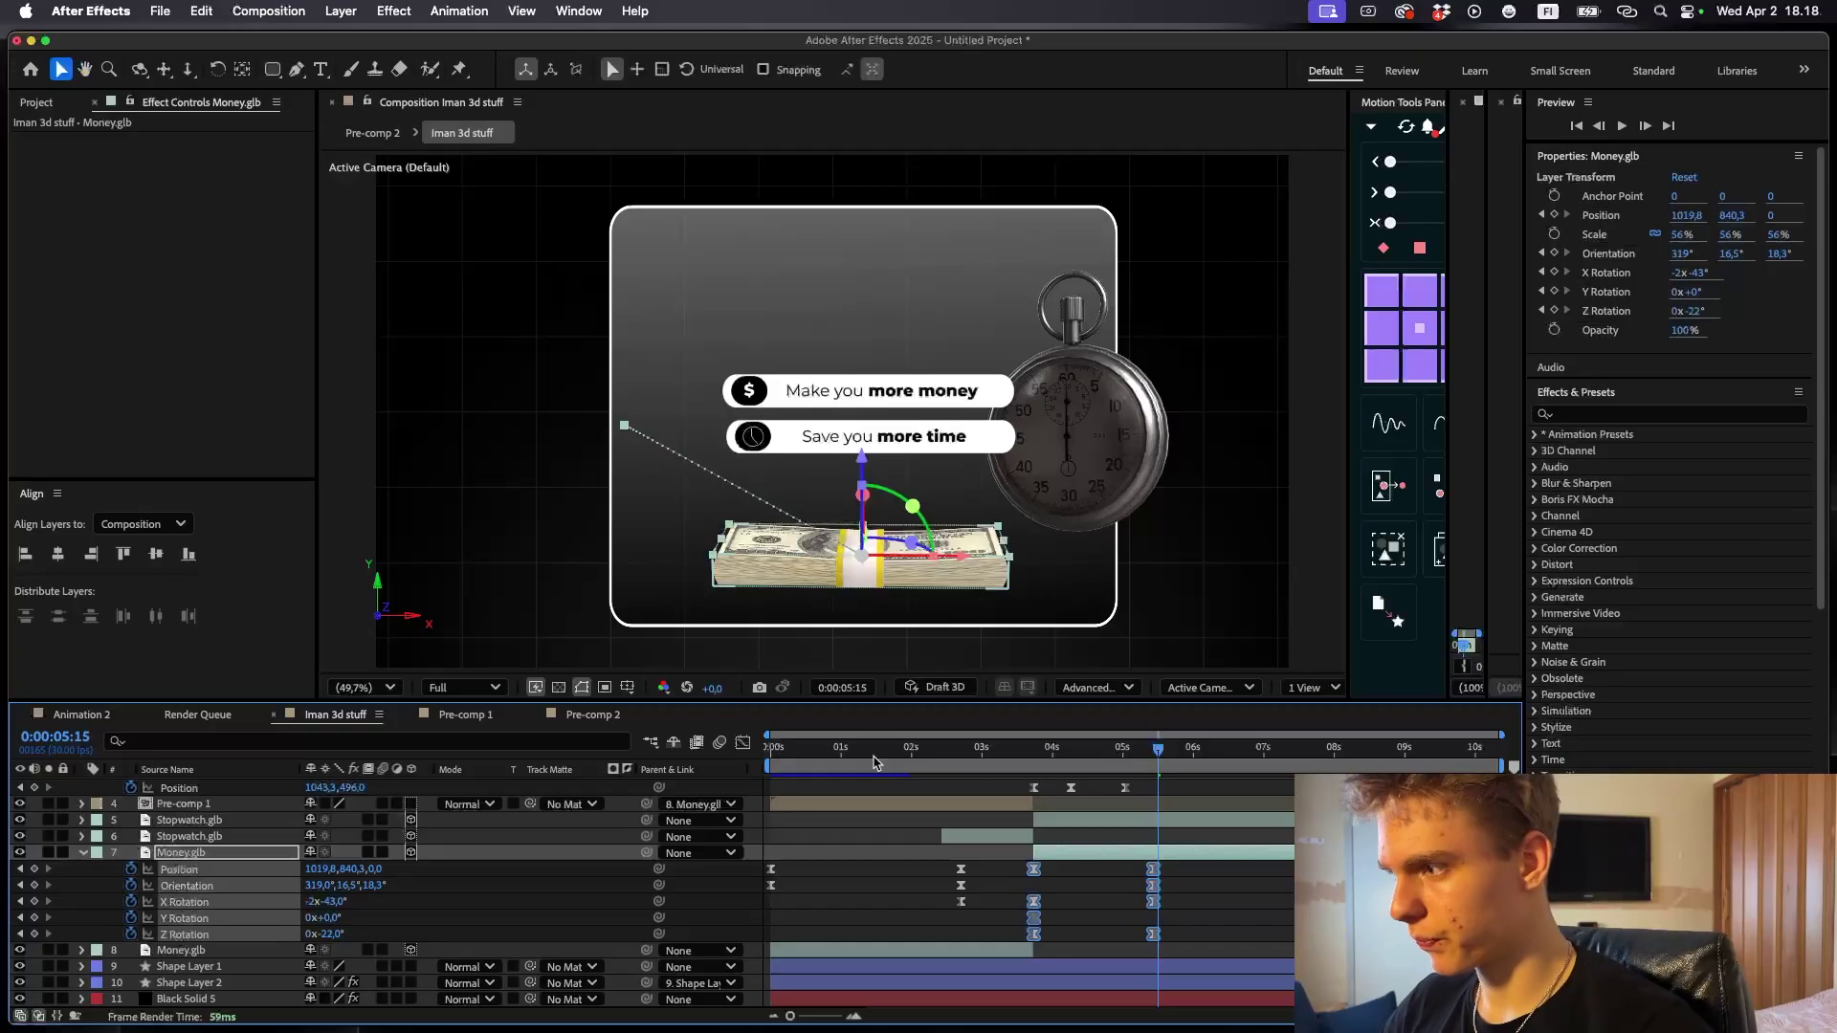
{"action": "left_click", "coordinate": [742, 742]}
{"action": "left_click_drag", "start_coordinate": [1156, 880], "coordinate": [1105, 887]}
{"action": "left_click_drag", "start_coordinate": [990, 888], "coordinate": [1035, 890]}
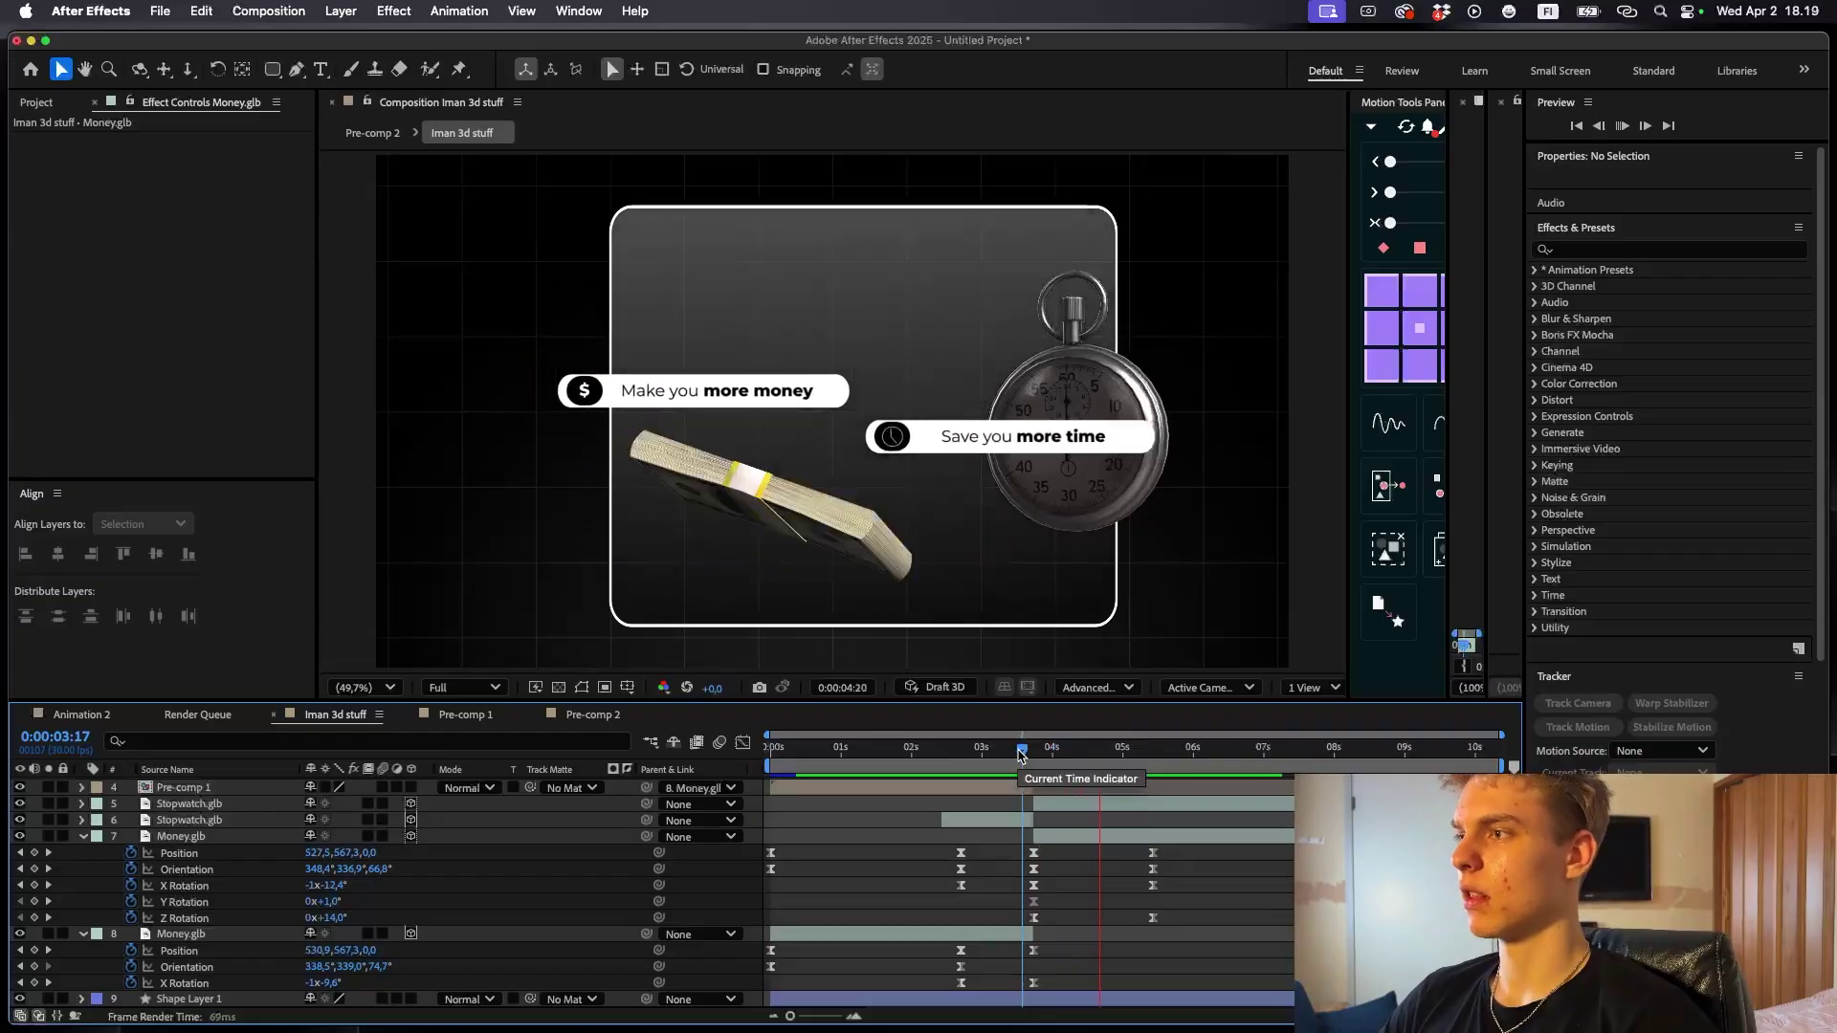
{"action": "key", "text": "space"}
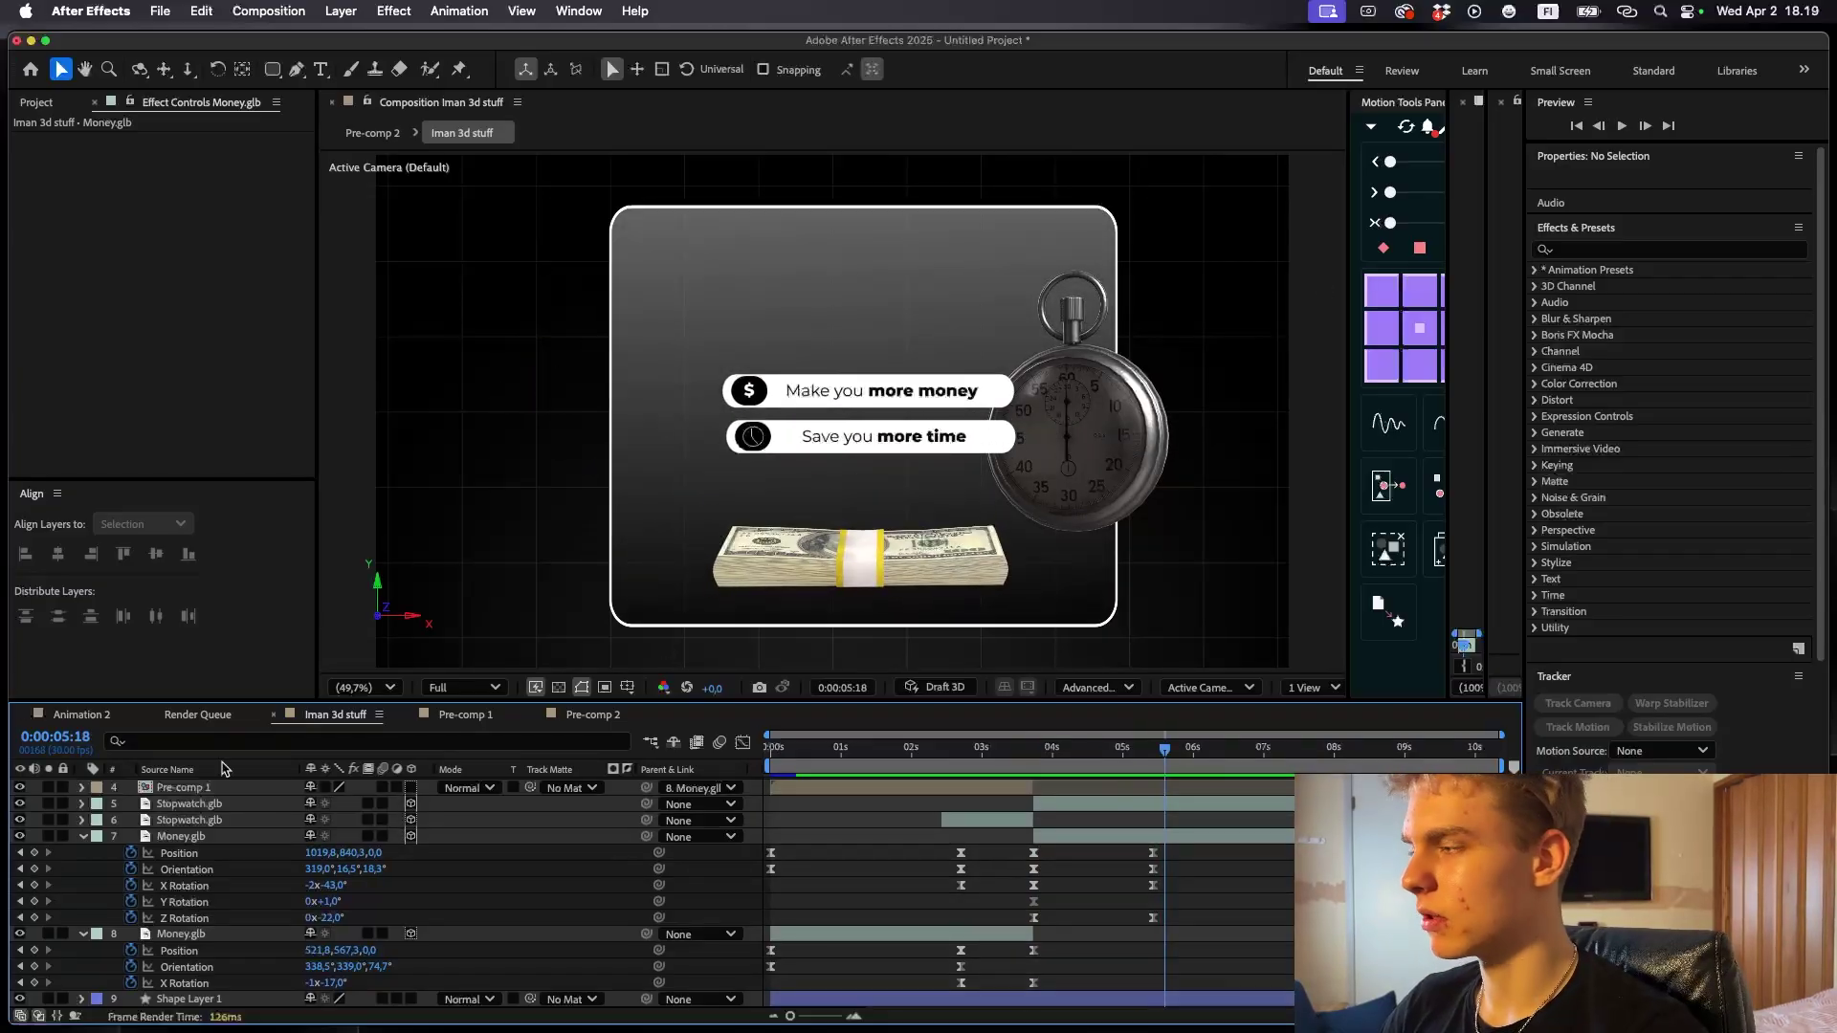
{"action": "left_click", "coordinate": [102, 720]}
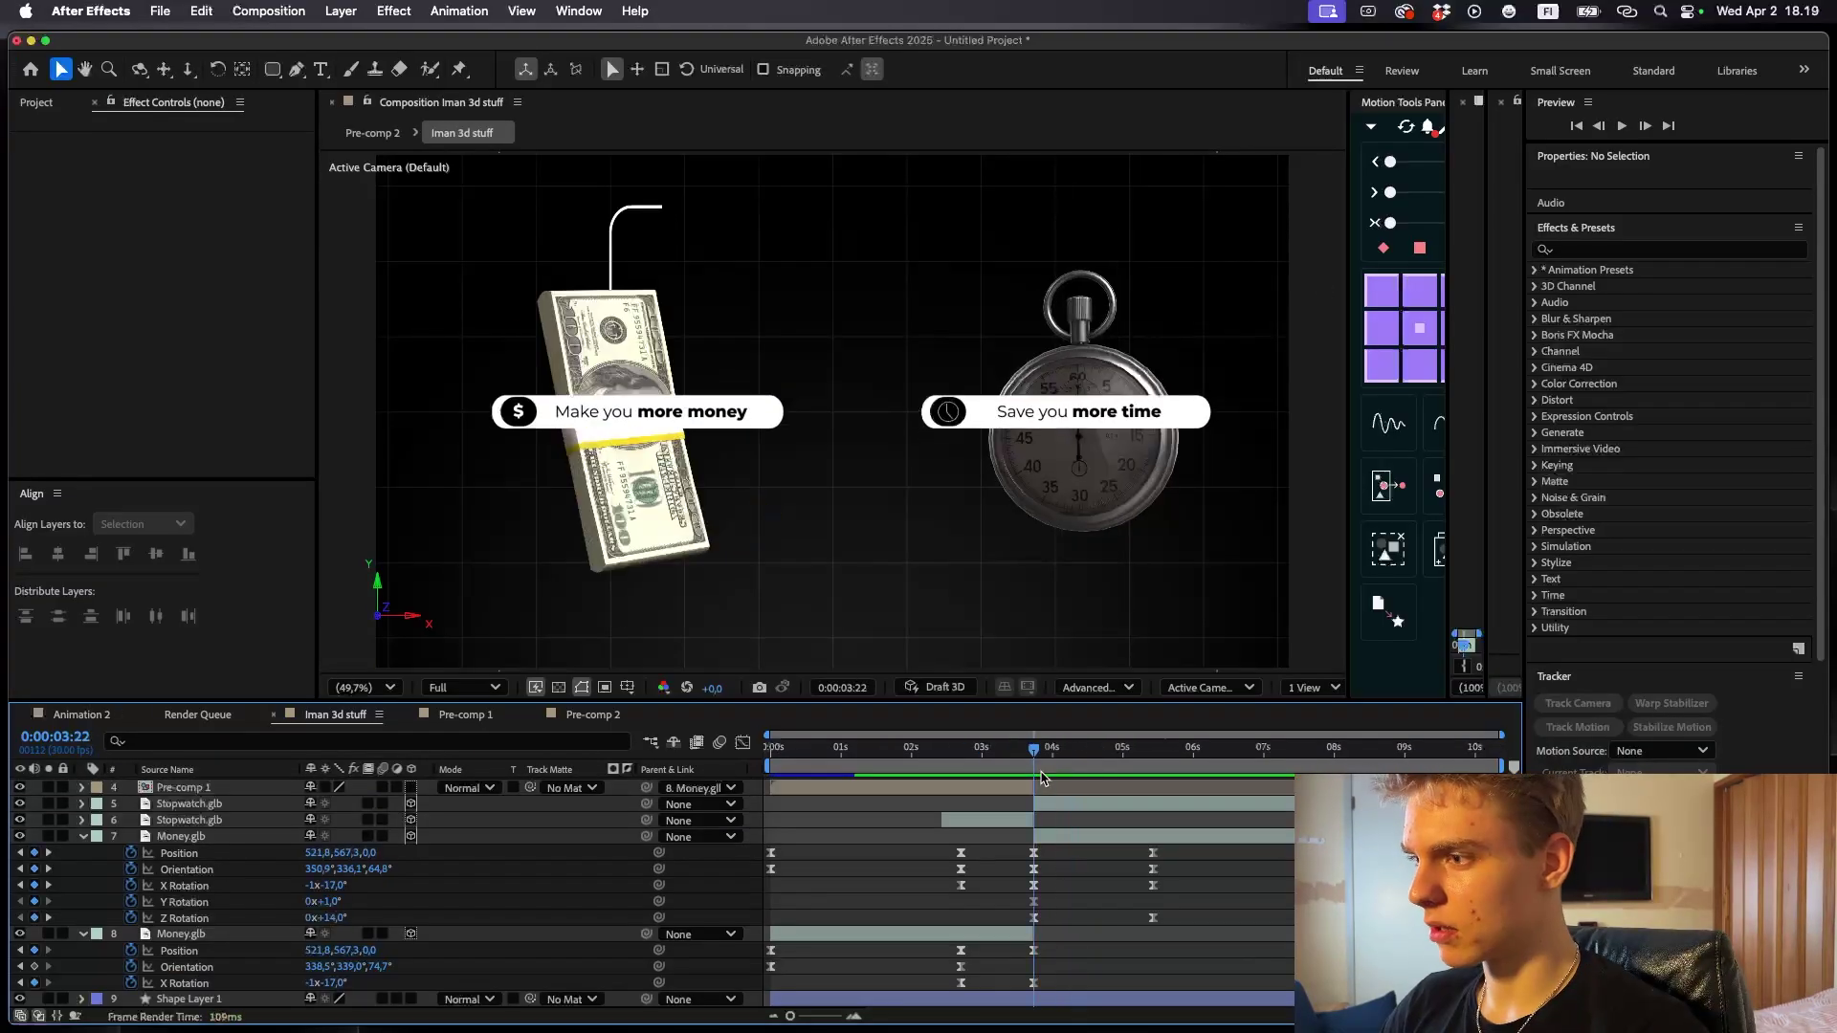
- Align the later Stopwatch.glb layer's second Position and Y Rotation keyframes to about 0:00:03:22 and add an Orientation keyframe there
{"action": "left_click", "coordinate": [1072, 812]}
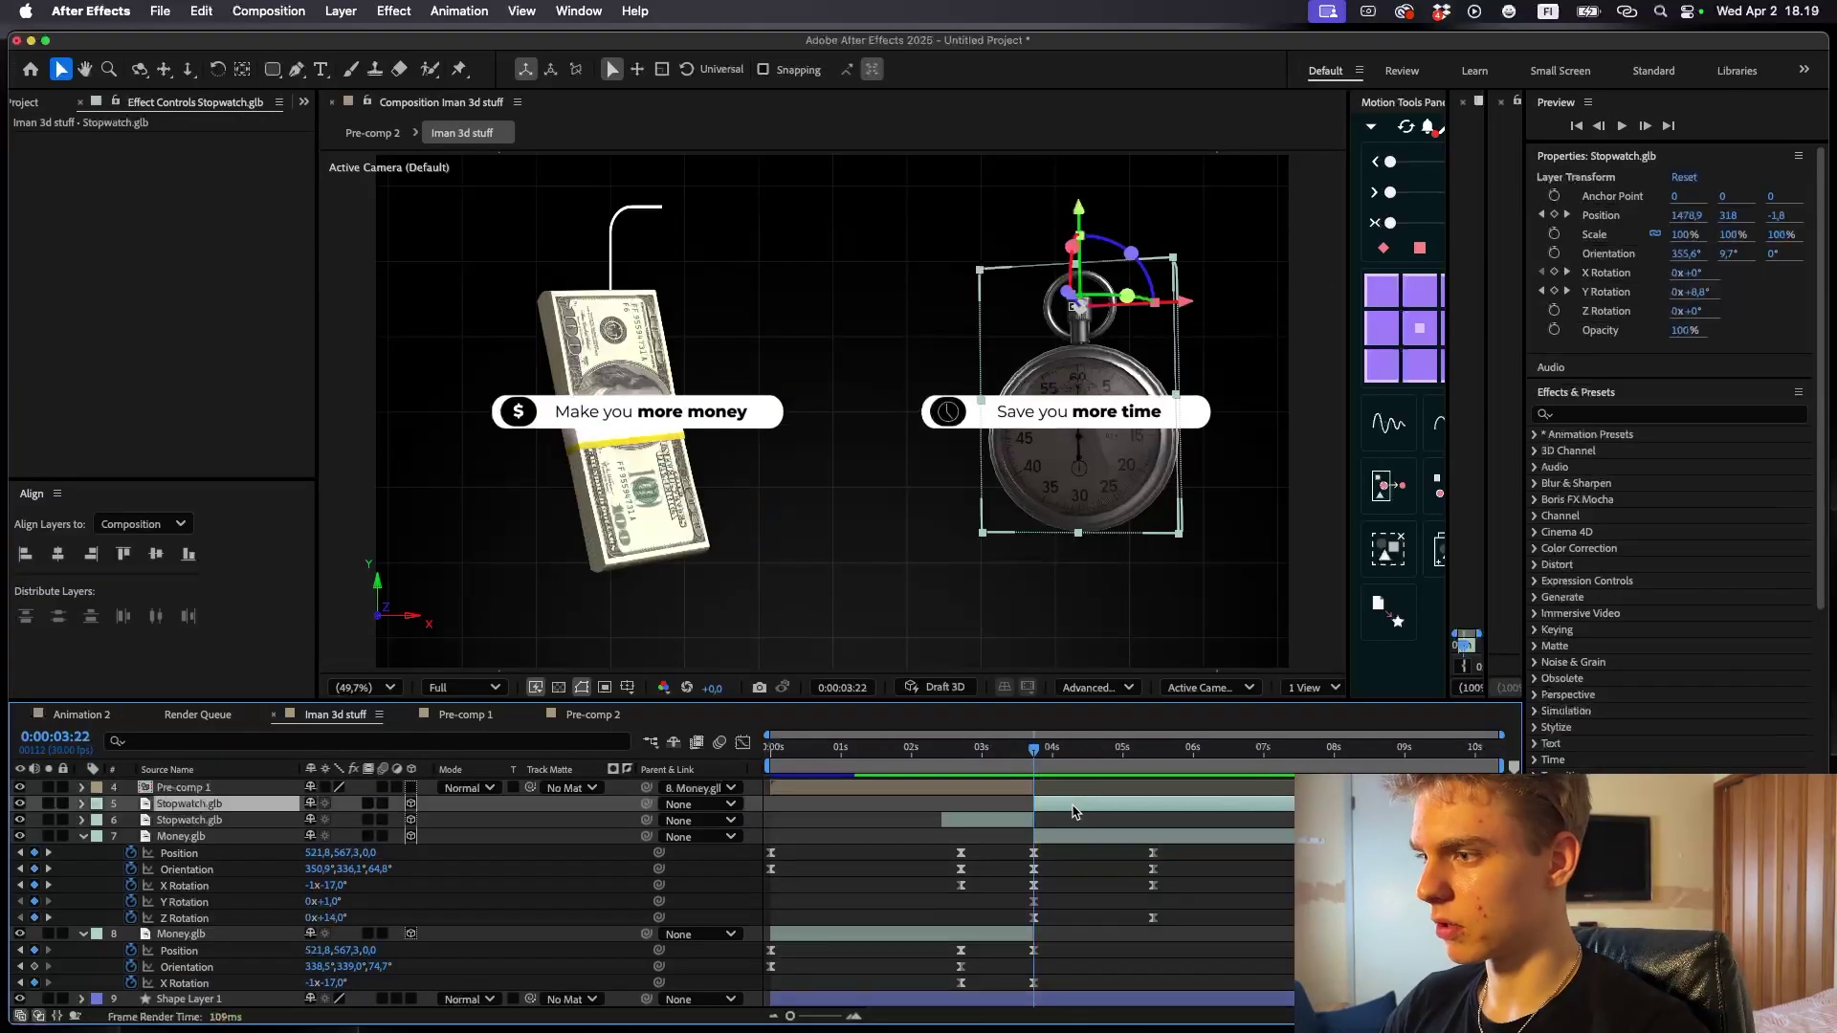
{"action": "key", "text": "p"}
{"action": "left_click_drag", "start_coordinate": [1050, 821], "coordinate": [1044, 814]}
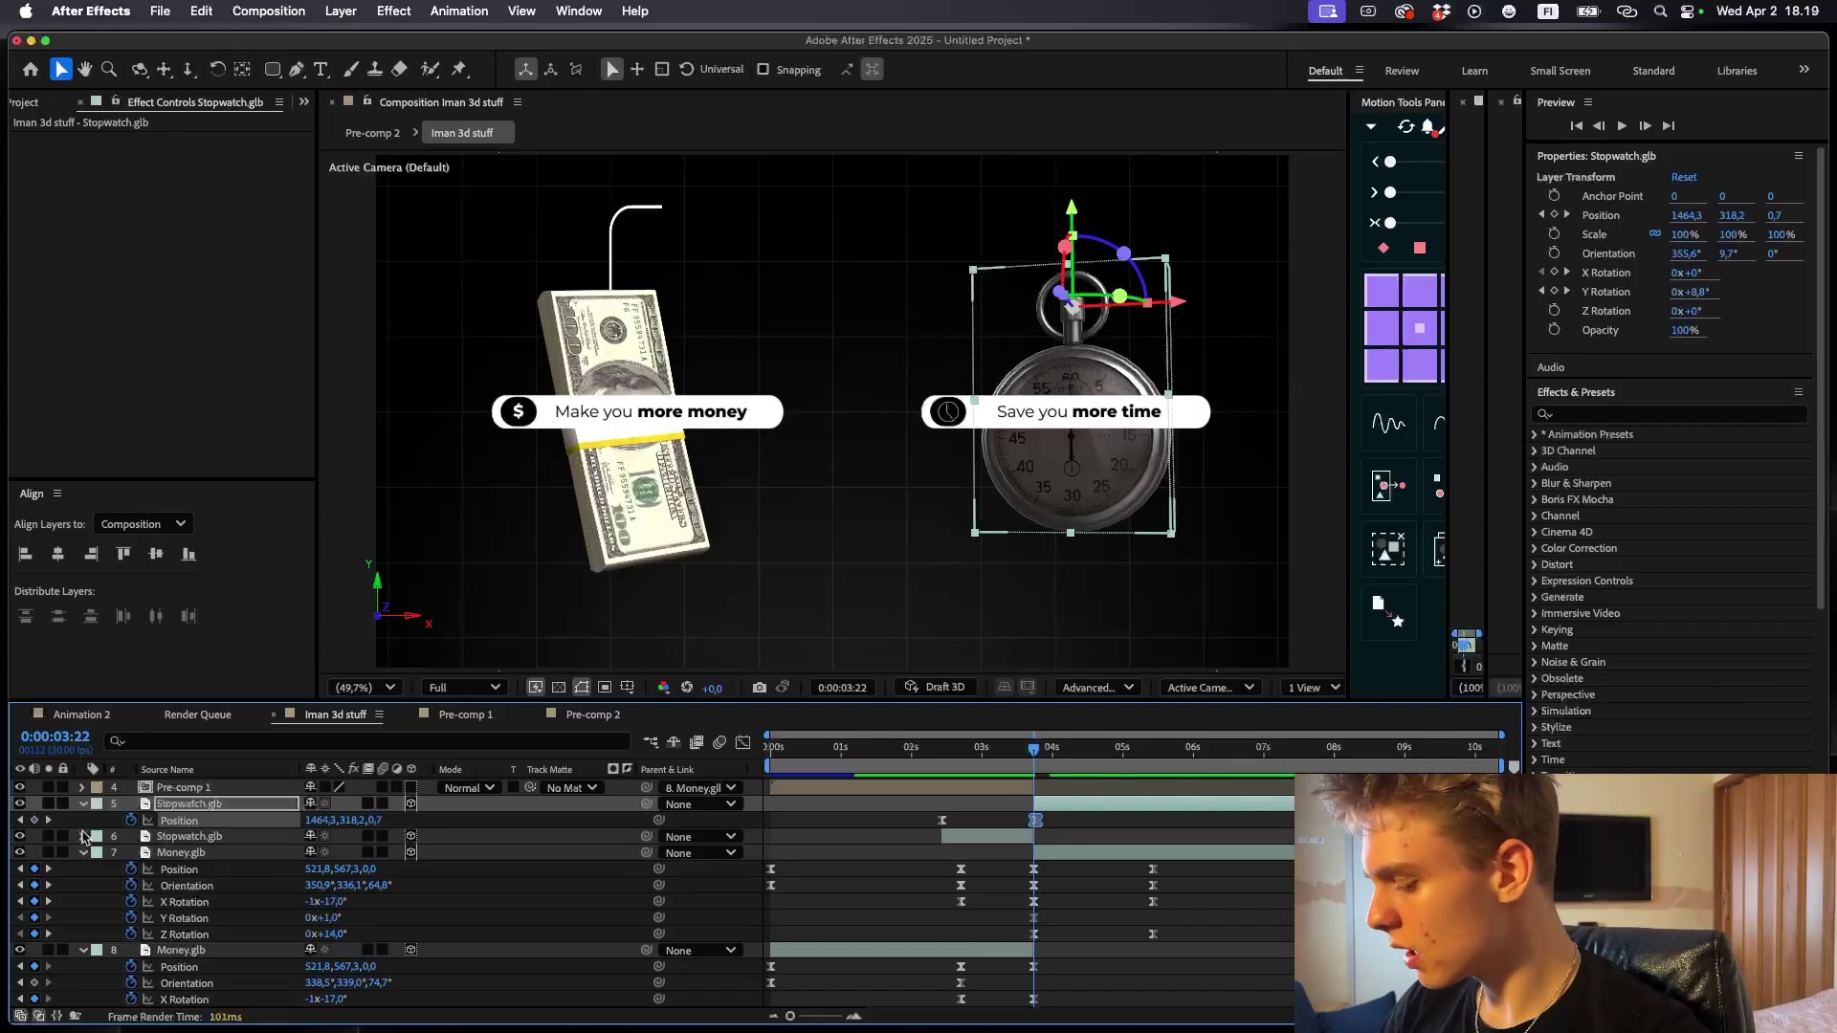
{"action": "key", "text": "r"}
{"action": "left_click", "coordinate": [131, 821]}
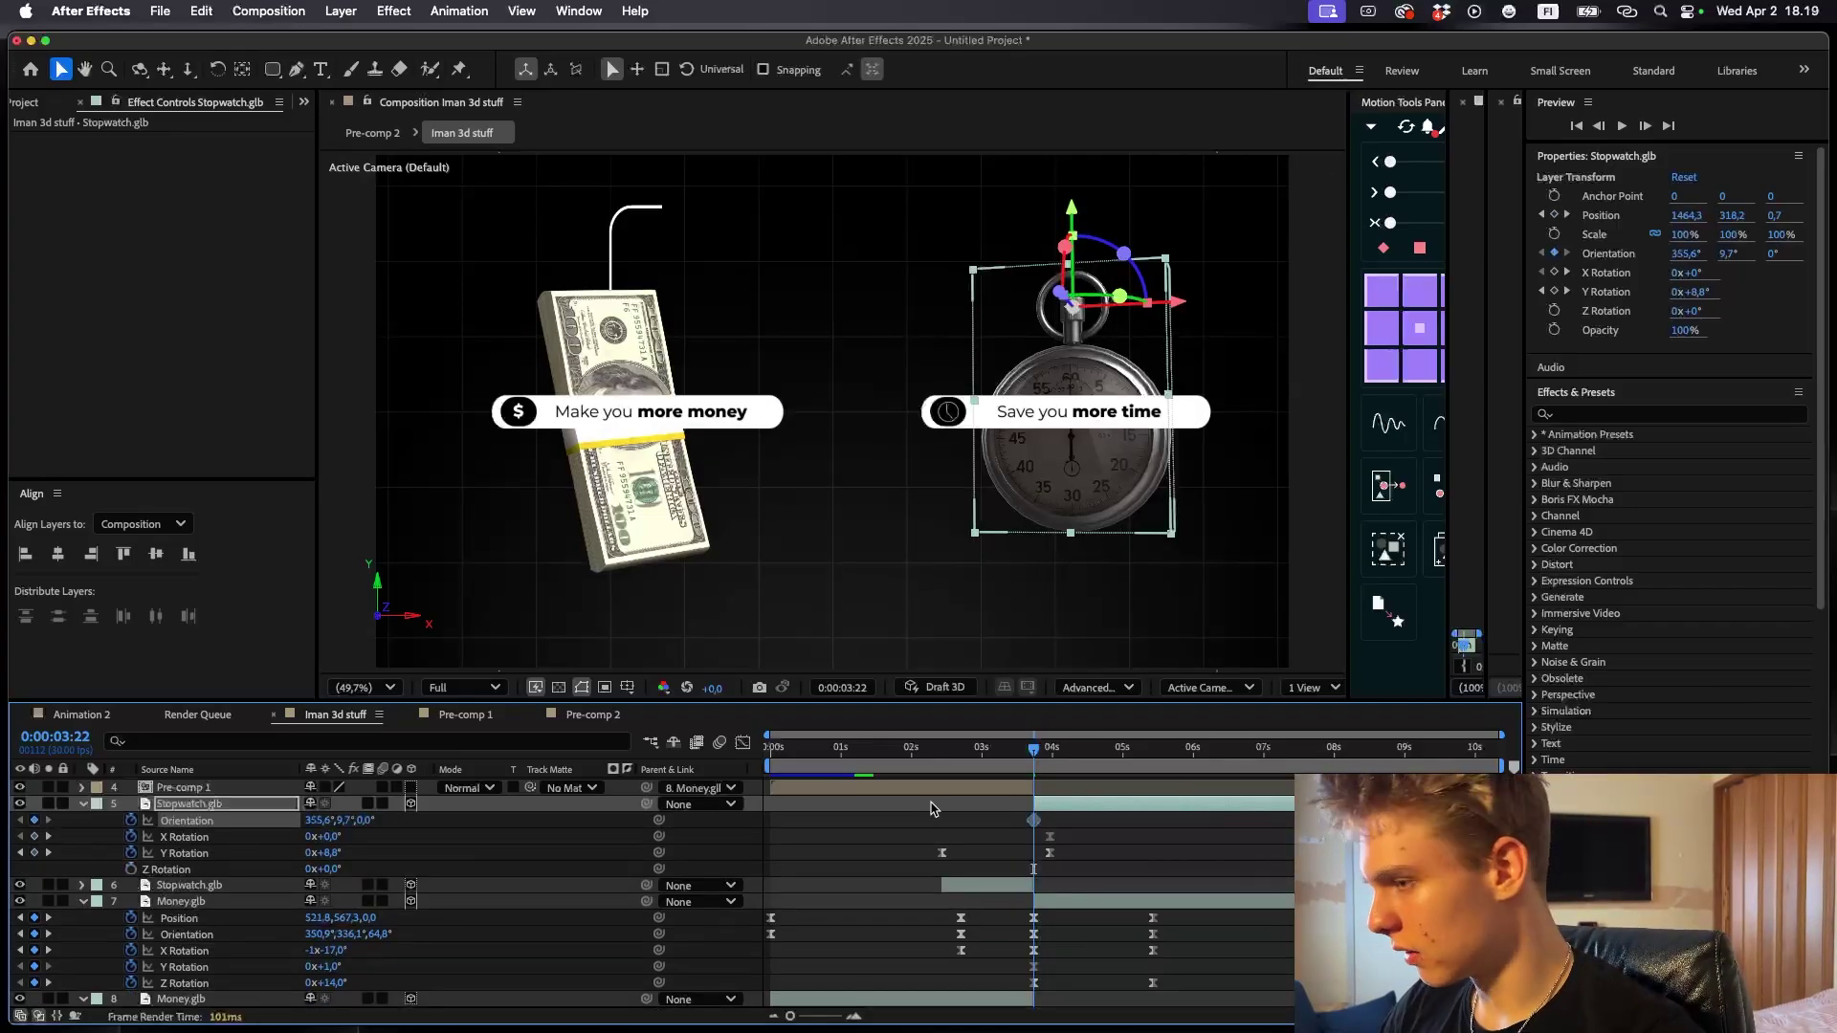
{"action": "key", "text": "u"}
{"action": "left_click_drag", "start_coordinate": [323, 868], "coordinate": [356, 866]}
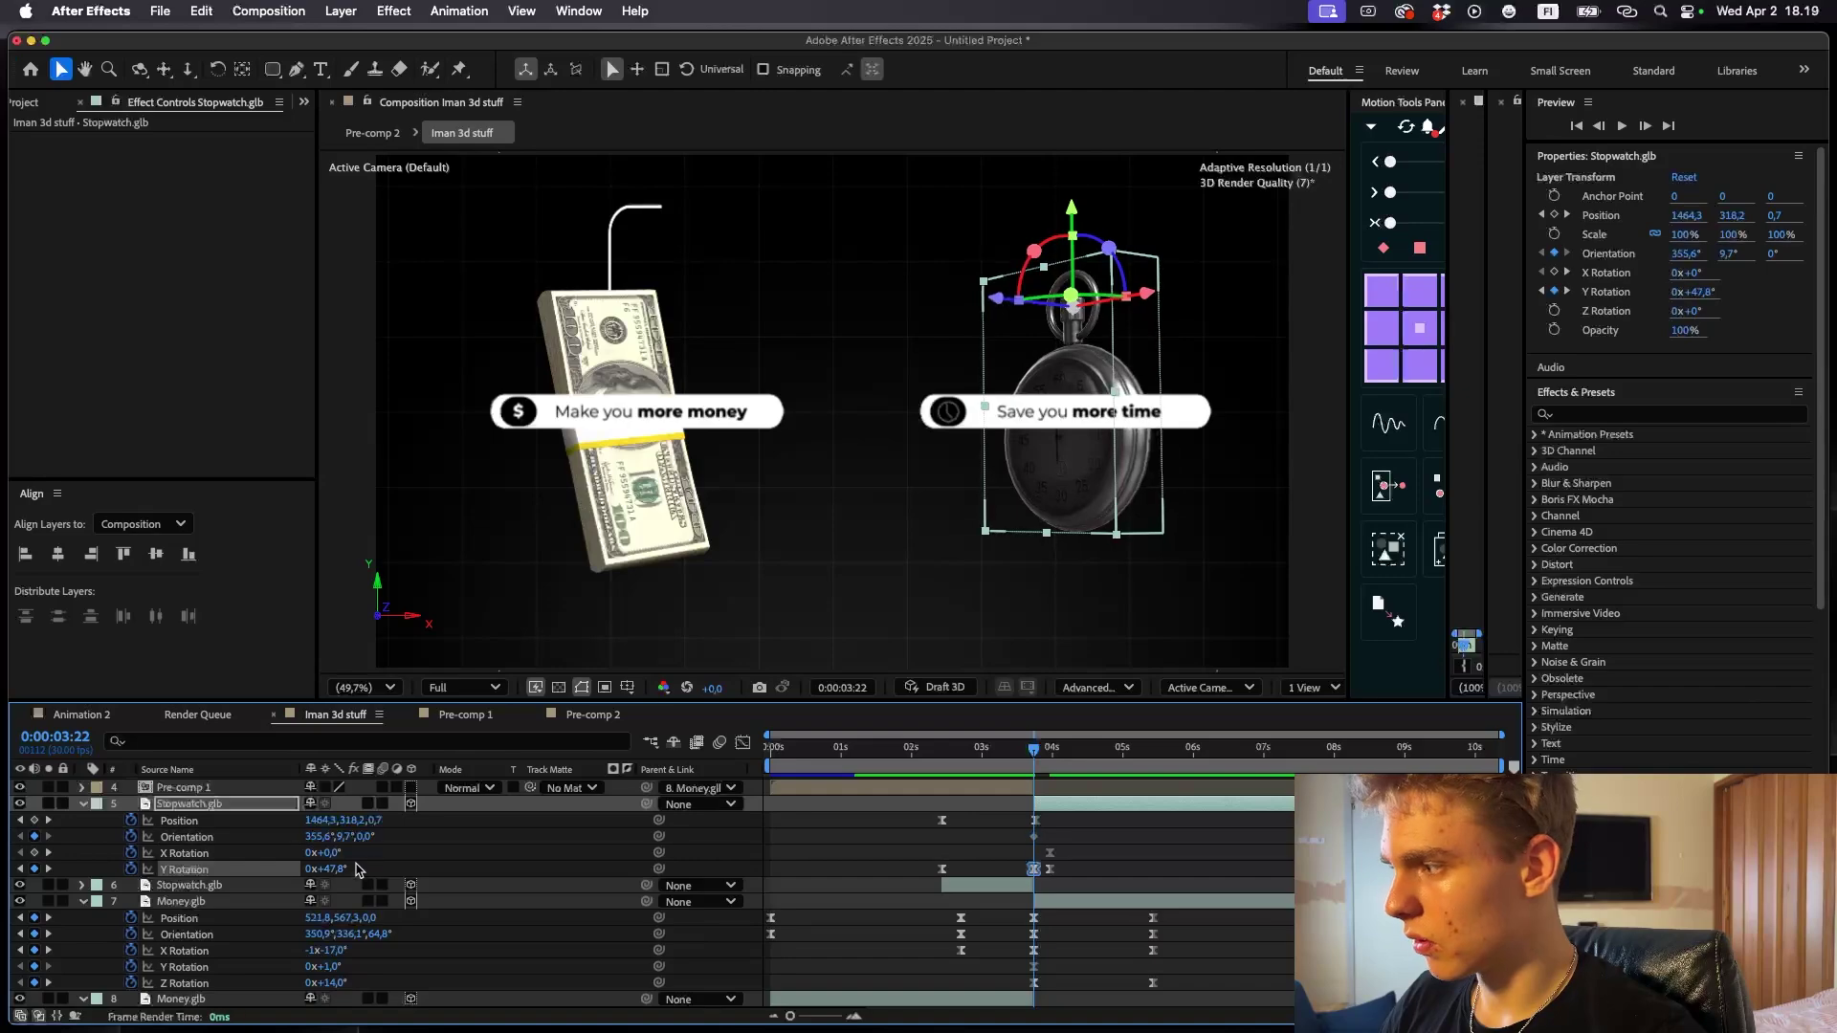
{"action": "key", "text": "super+z"}
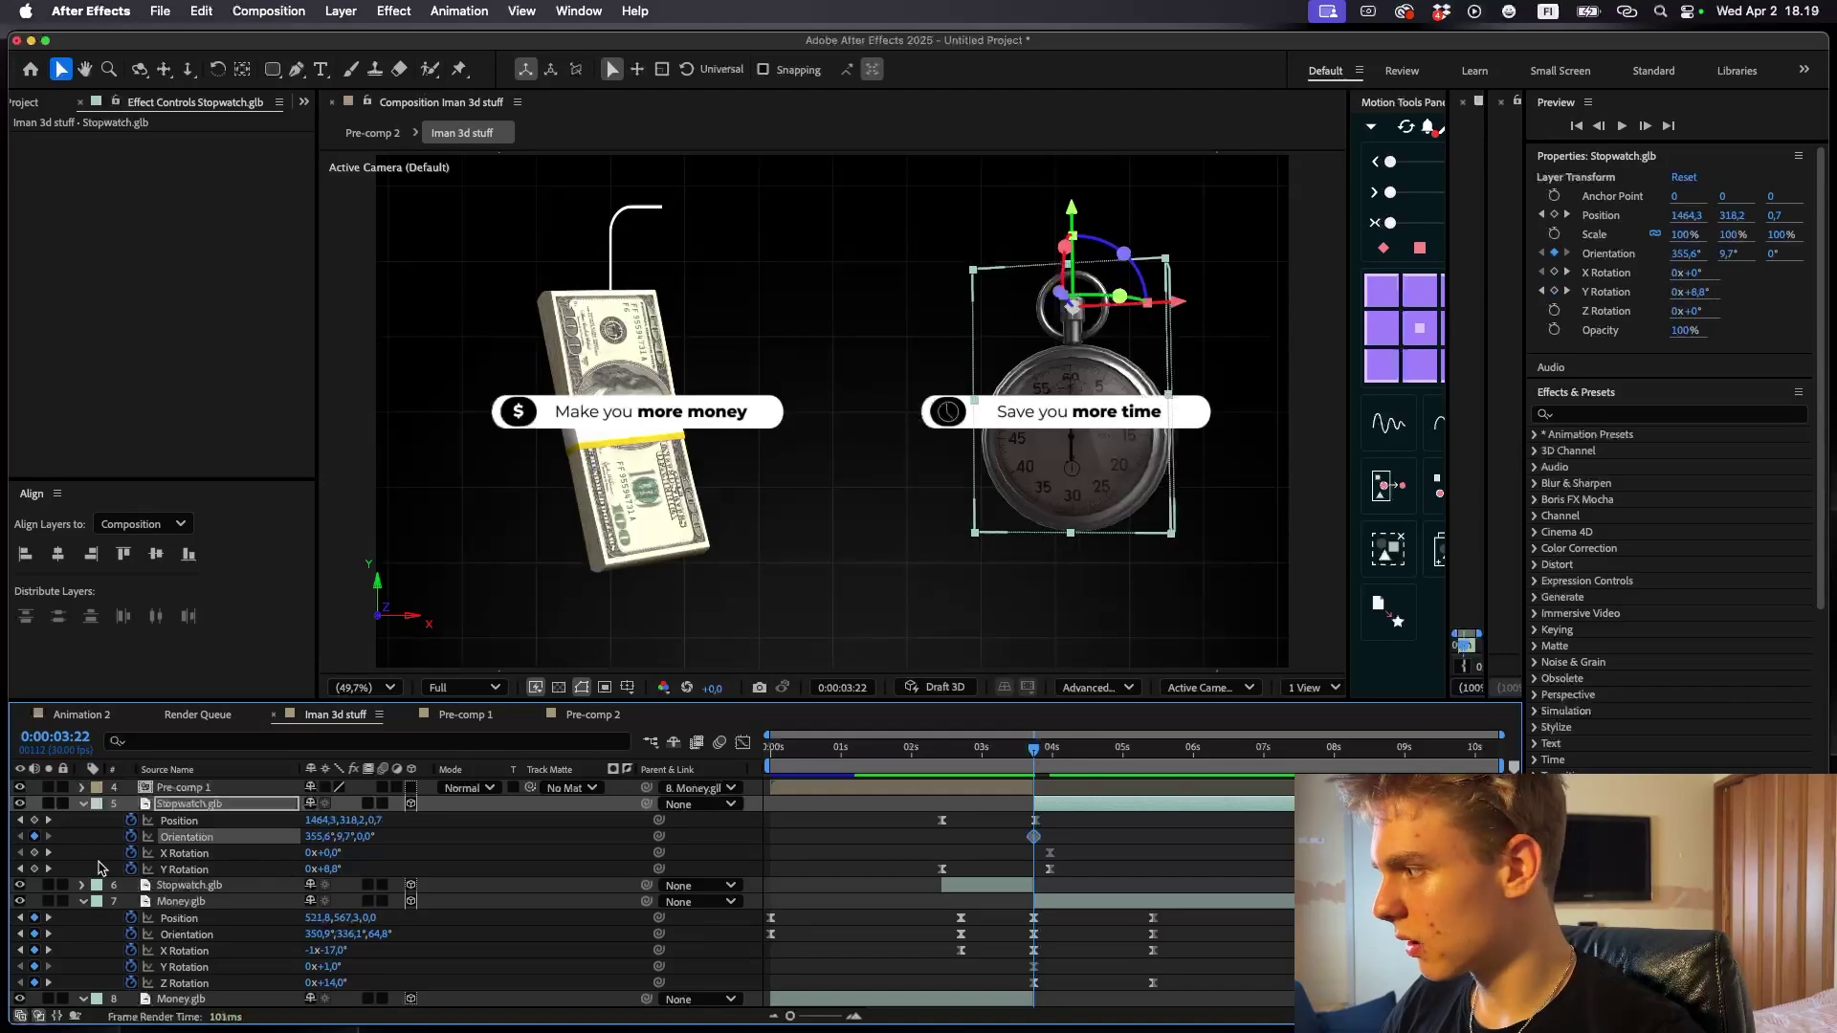
{"action": "left_click", "coordinate": [1087, 872]}
{"action": "key", "text": "space"}
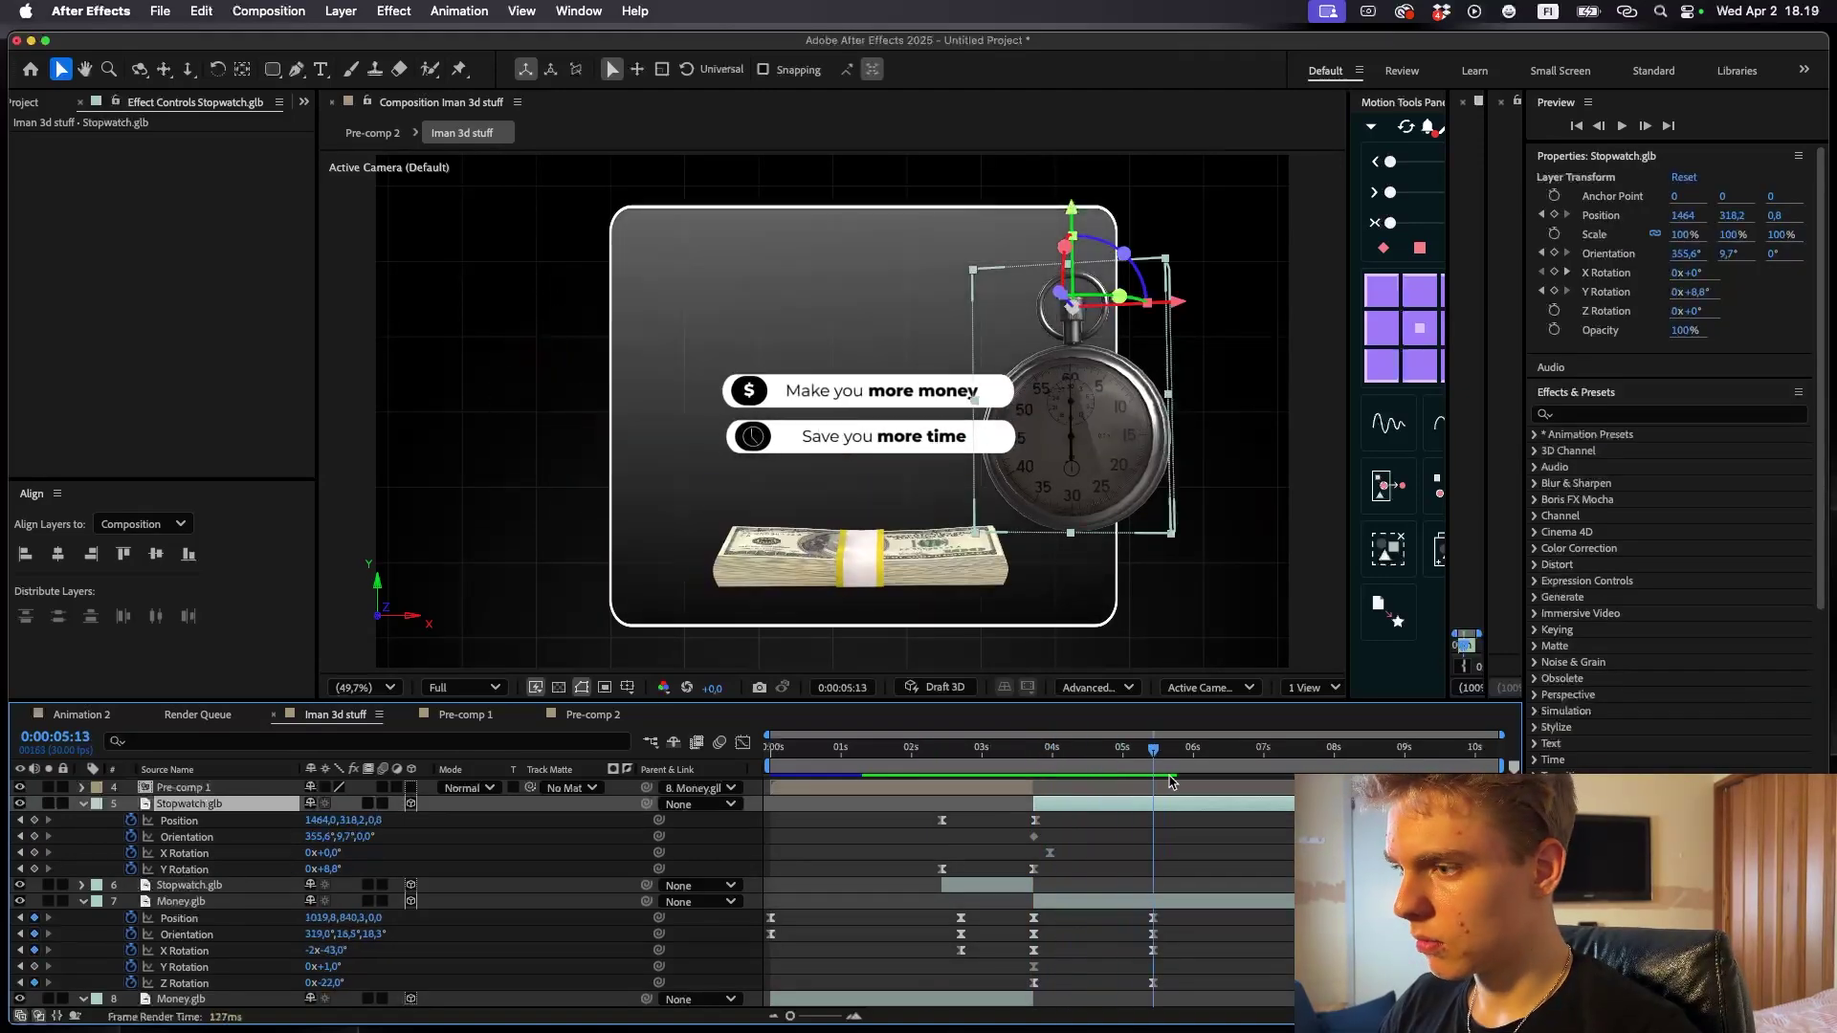
- At 0:00:05:13, set Stopwatch.glb's Position to 1044 / 318,2 and Y Rotation to 347,8°, ease the move in the Graph Editor and preview
{"action": "left_click_drag", "start_coordinate": [327, 820], "coordinate": [911, 848]}
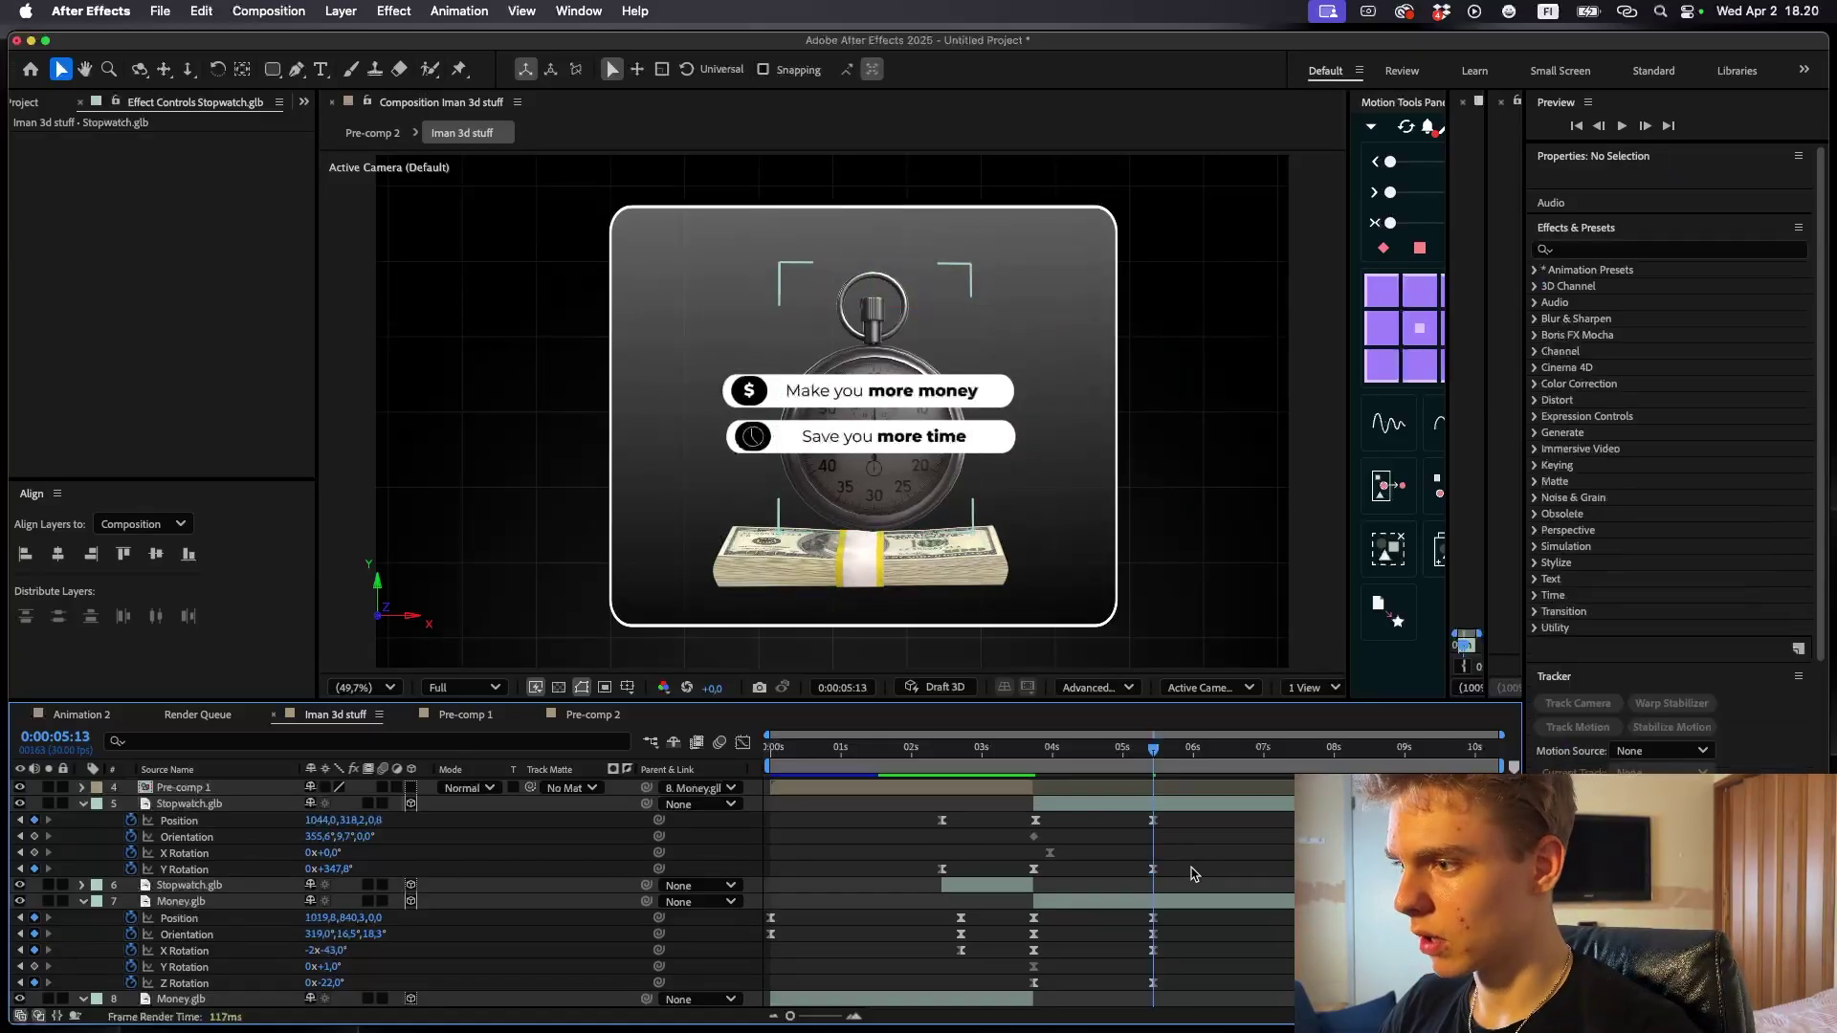
{"action": "left_click_drag", "start_coordinate": [1187, 875], "coordinate": [1026, 825]}
{"action": "left_click", "coordinate": [744, 742]}
{"action": "left_click_drag", "start_coordinate": [1129, 955], "coordinate": [1069, 966]}
{"action": "left_click", "coordinate": [744, 742]}
{"action": "left_click_drag", "start_coordinate": [1044, 751], "coordinate": [1004, 752]}
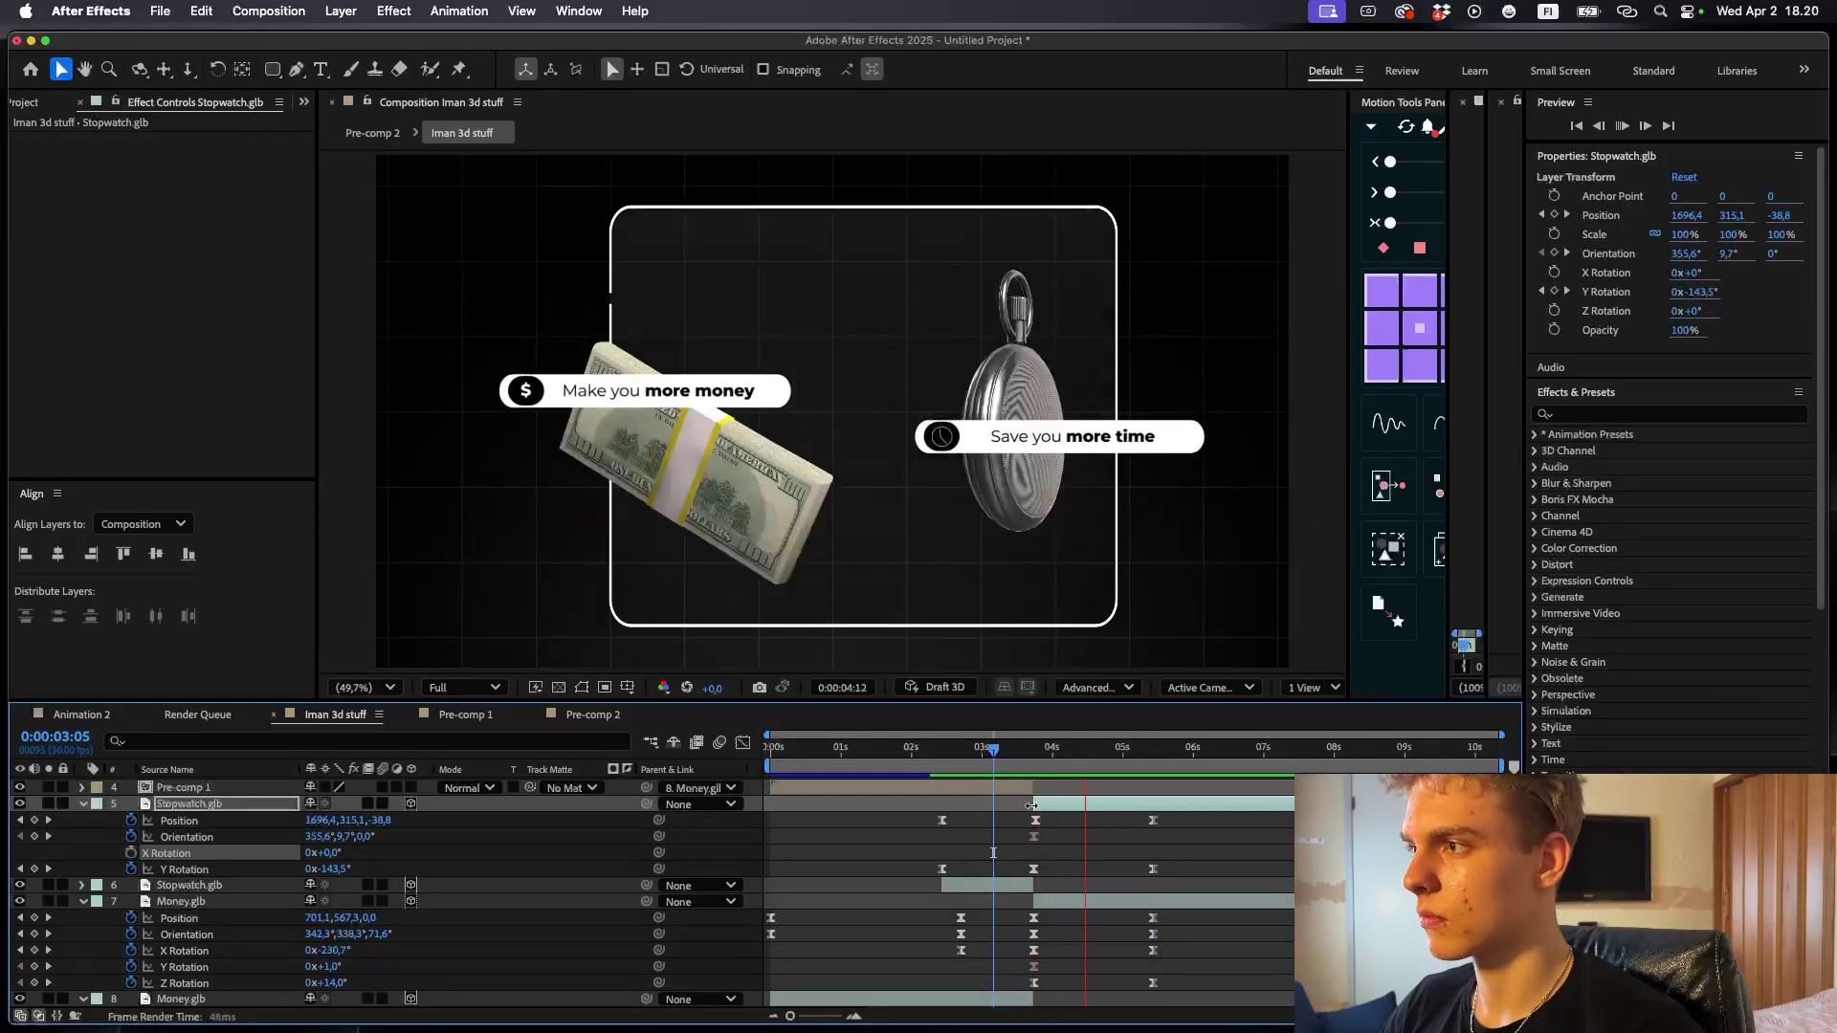
{"action": "left_click", "coordinate": [961, 754]}
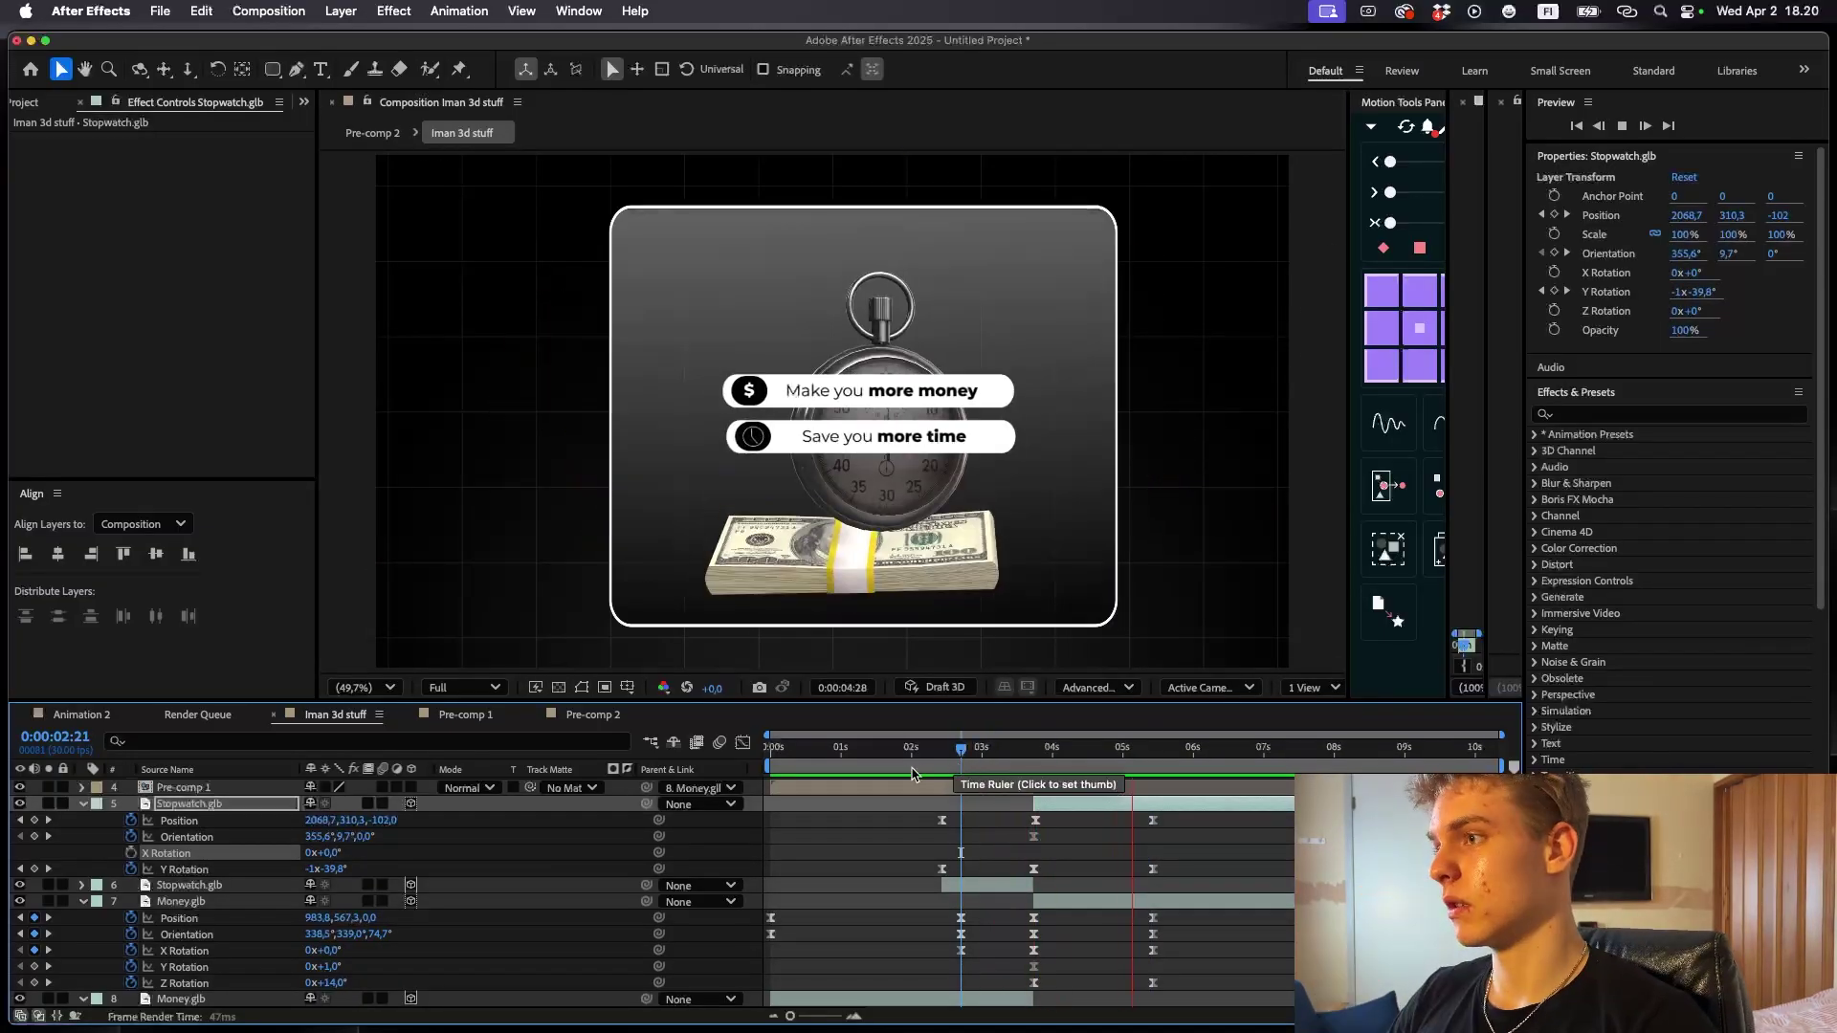
{"action": "key", "text": "space"}
- Copy Pre-comp 2's five label layers into the Iman 3d stuff composition and precompose the pasted layers
{"action": "left_click", "coordinate": [76, 718]}
{"action": "double_click", "coordinate": [1079, 794]}
{"action": "left_click", "coordinate": [1081, 792]}
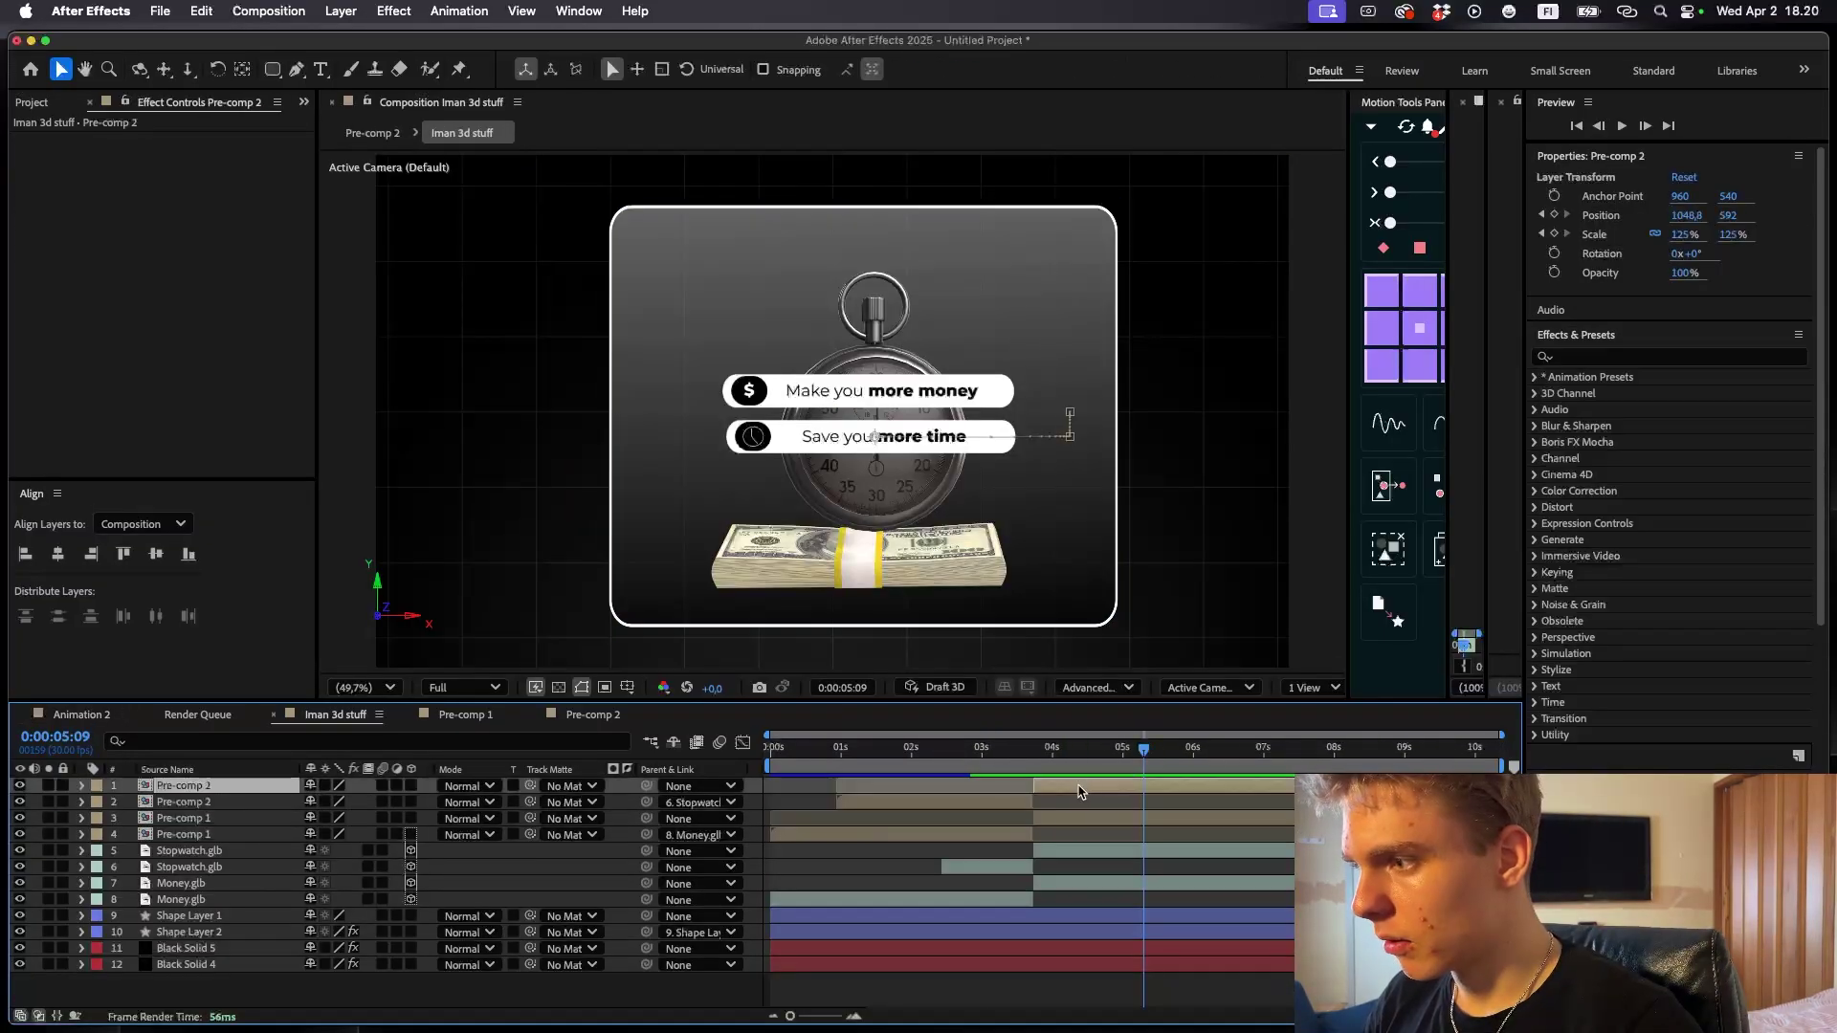
{"action": "double_click", "coordinate": [1071, 801]}
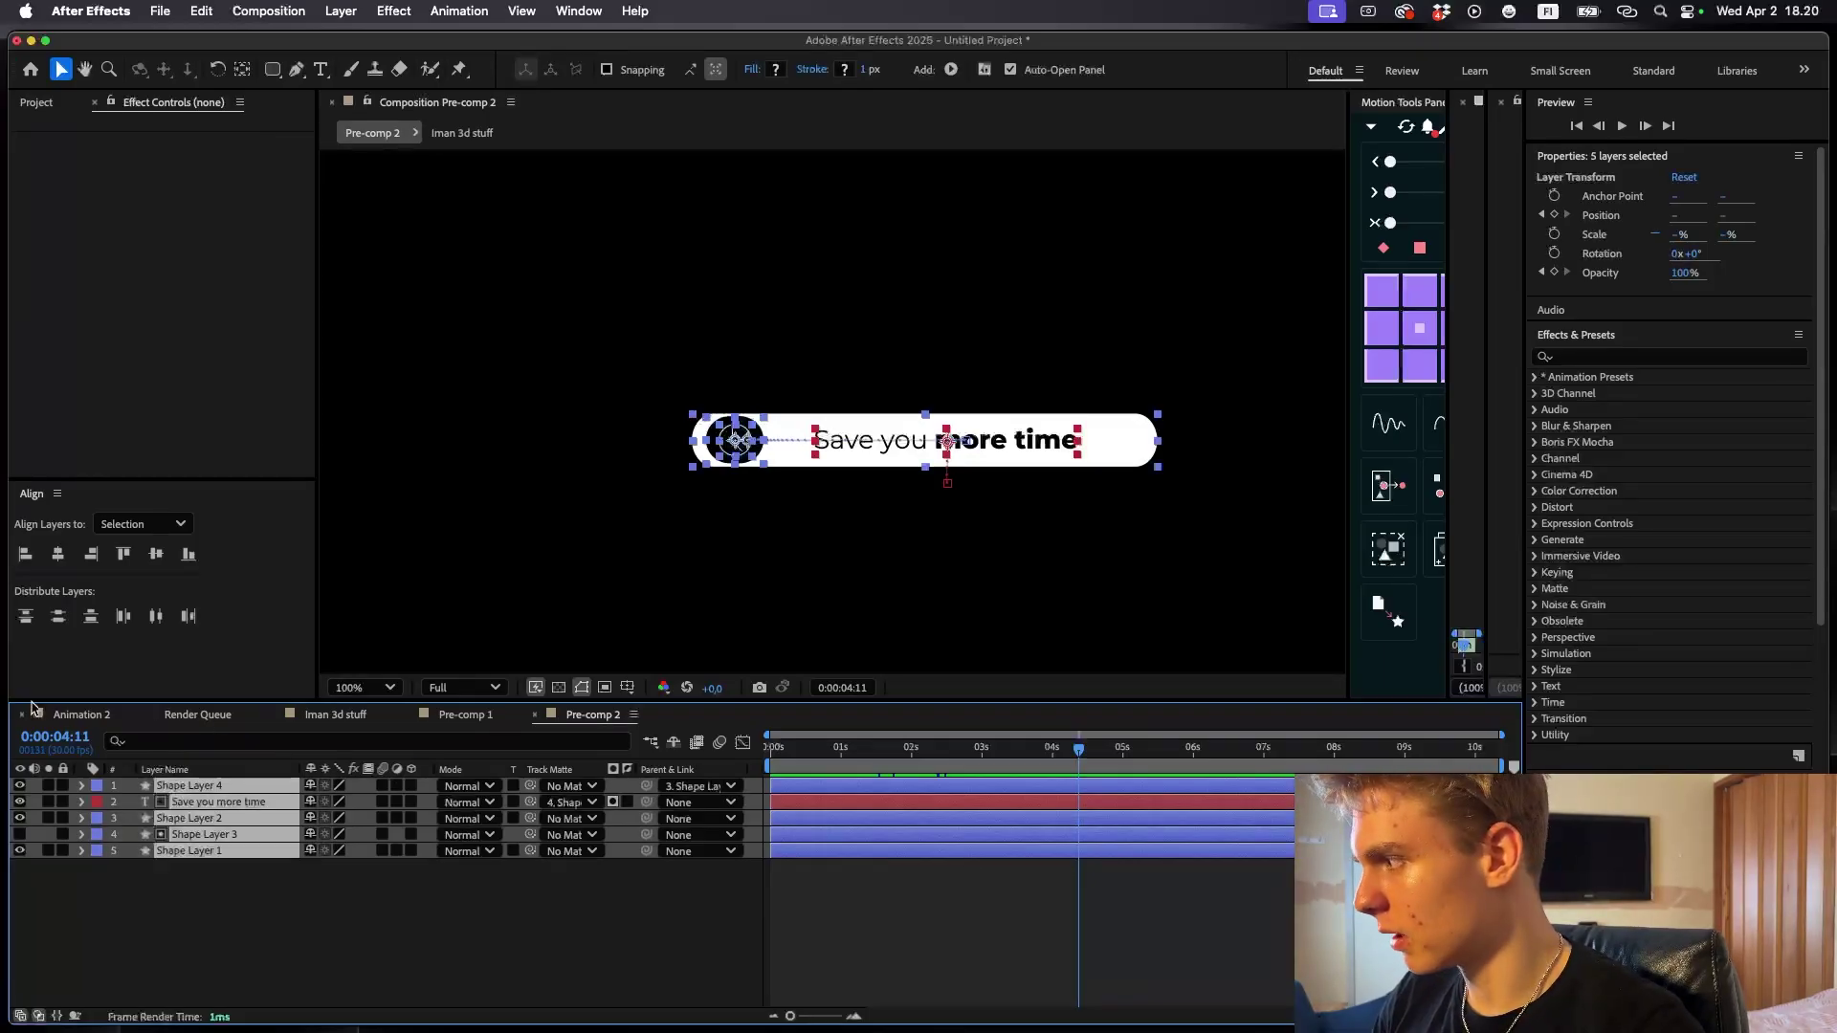
{"action": "left_click", "coordinate": [38, 714]}
{"action": "double_click", "coordinate": [1223, 805]}
{"action": "left_click", "coordinate": [1141, 802]}
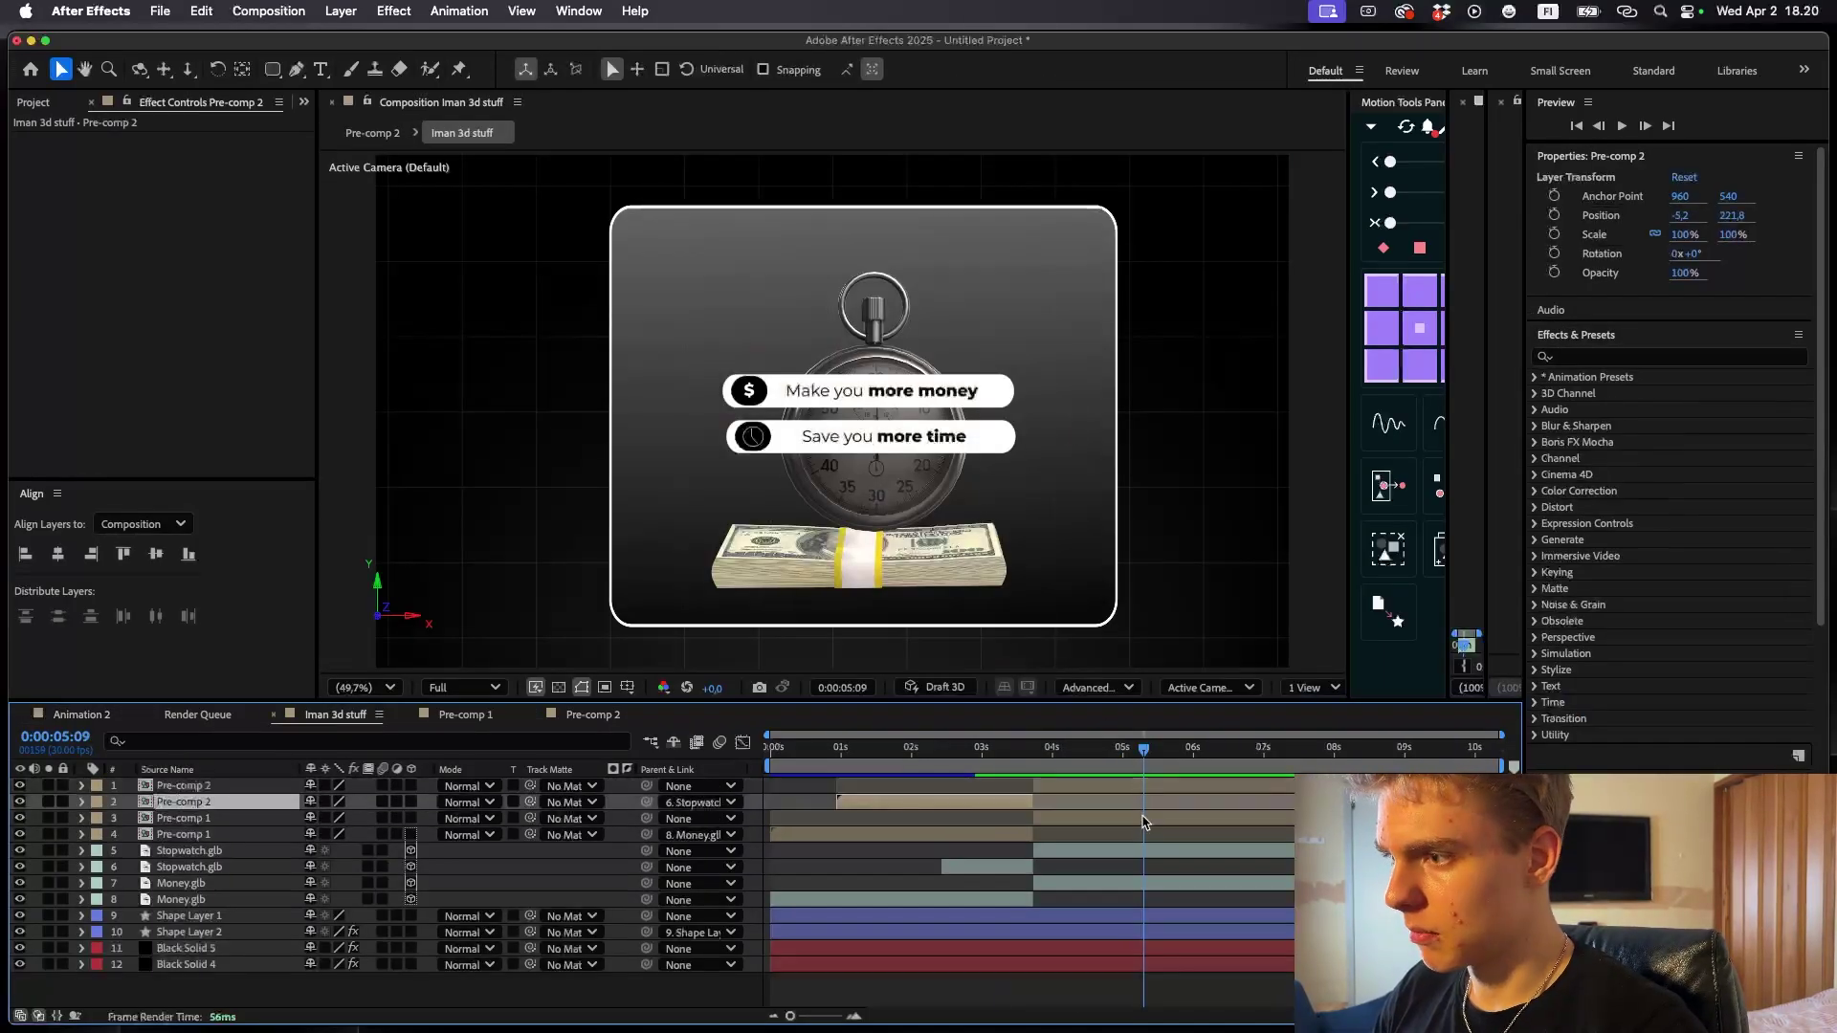
{"action": "key", "text": "super+v"}
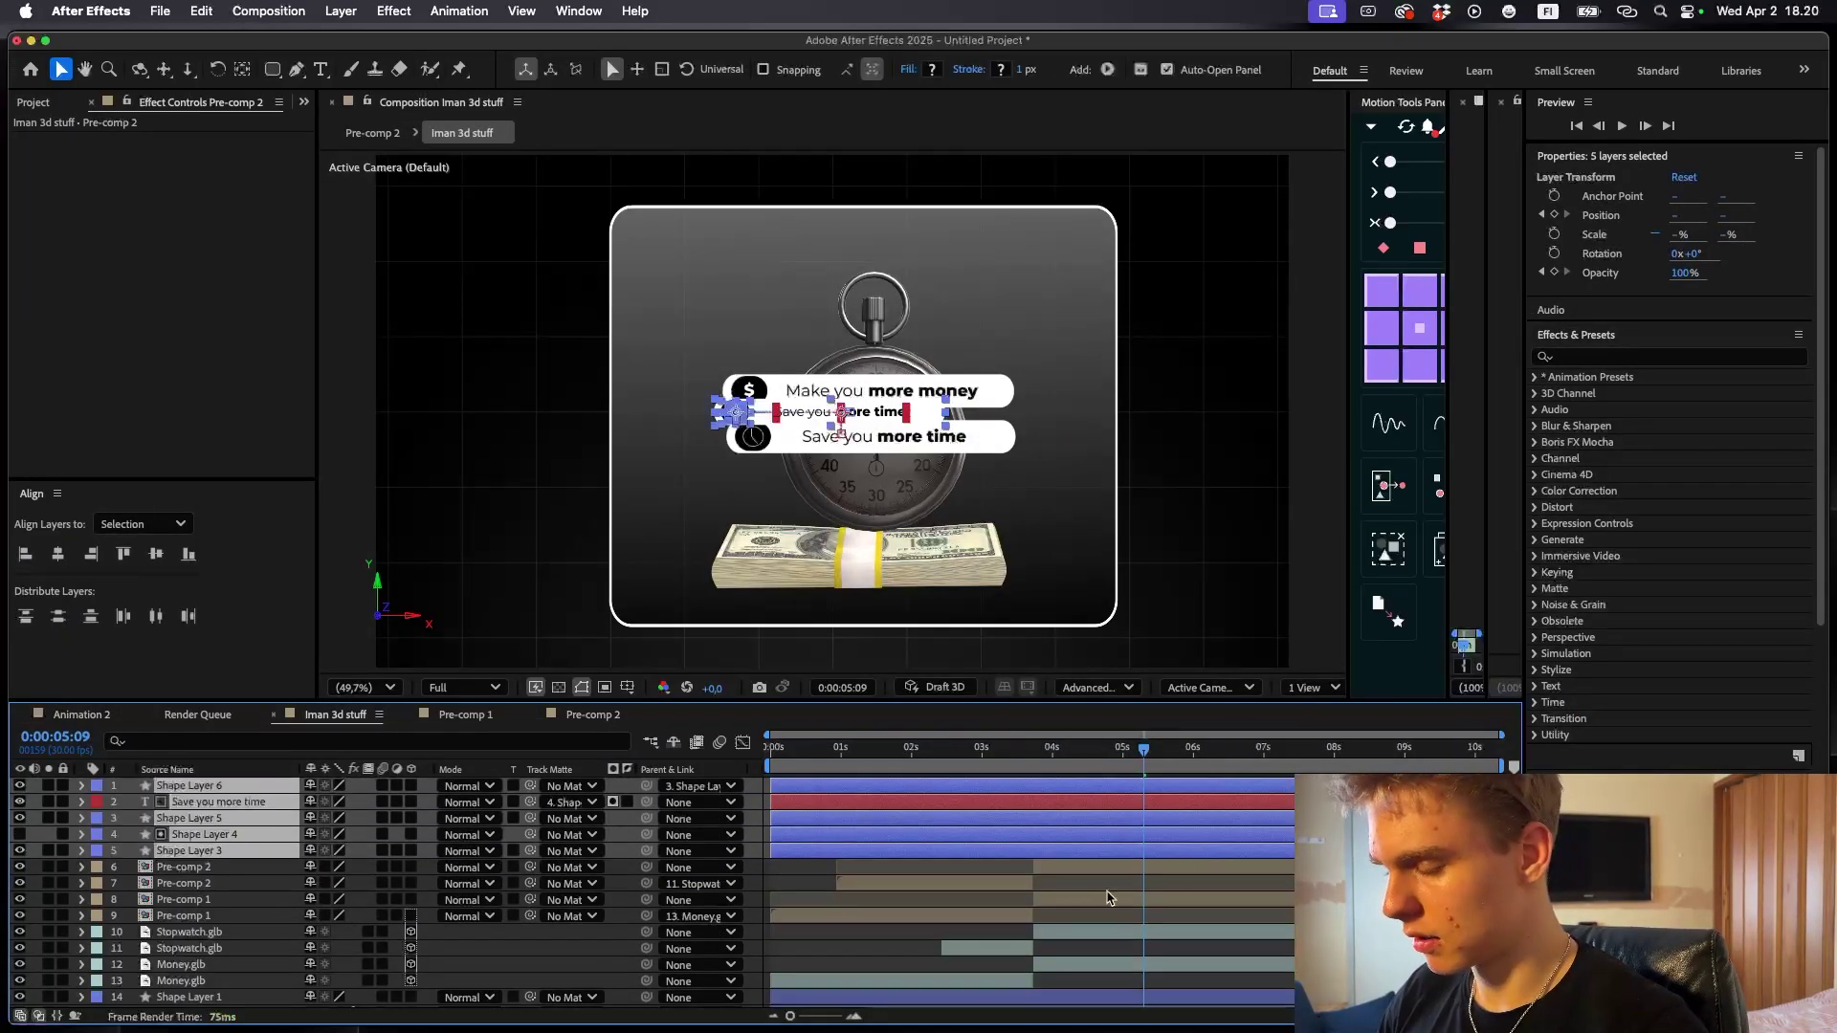
{"action": "key", "text": "super+shift+c"}
{"action": "key", "text": "Return"}
- Shift the new label pre-comp to start at 0:00:03:22 and move it up to Position 960 / 248,4
{"action": "left_click_drag", "start_coordinate": [1144, 747], "coordinate": [1033, 747]}
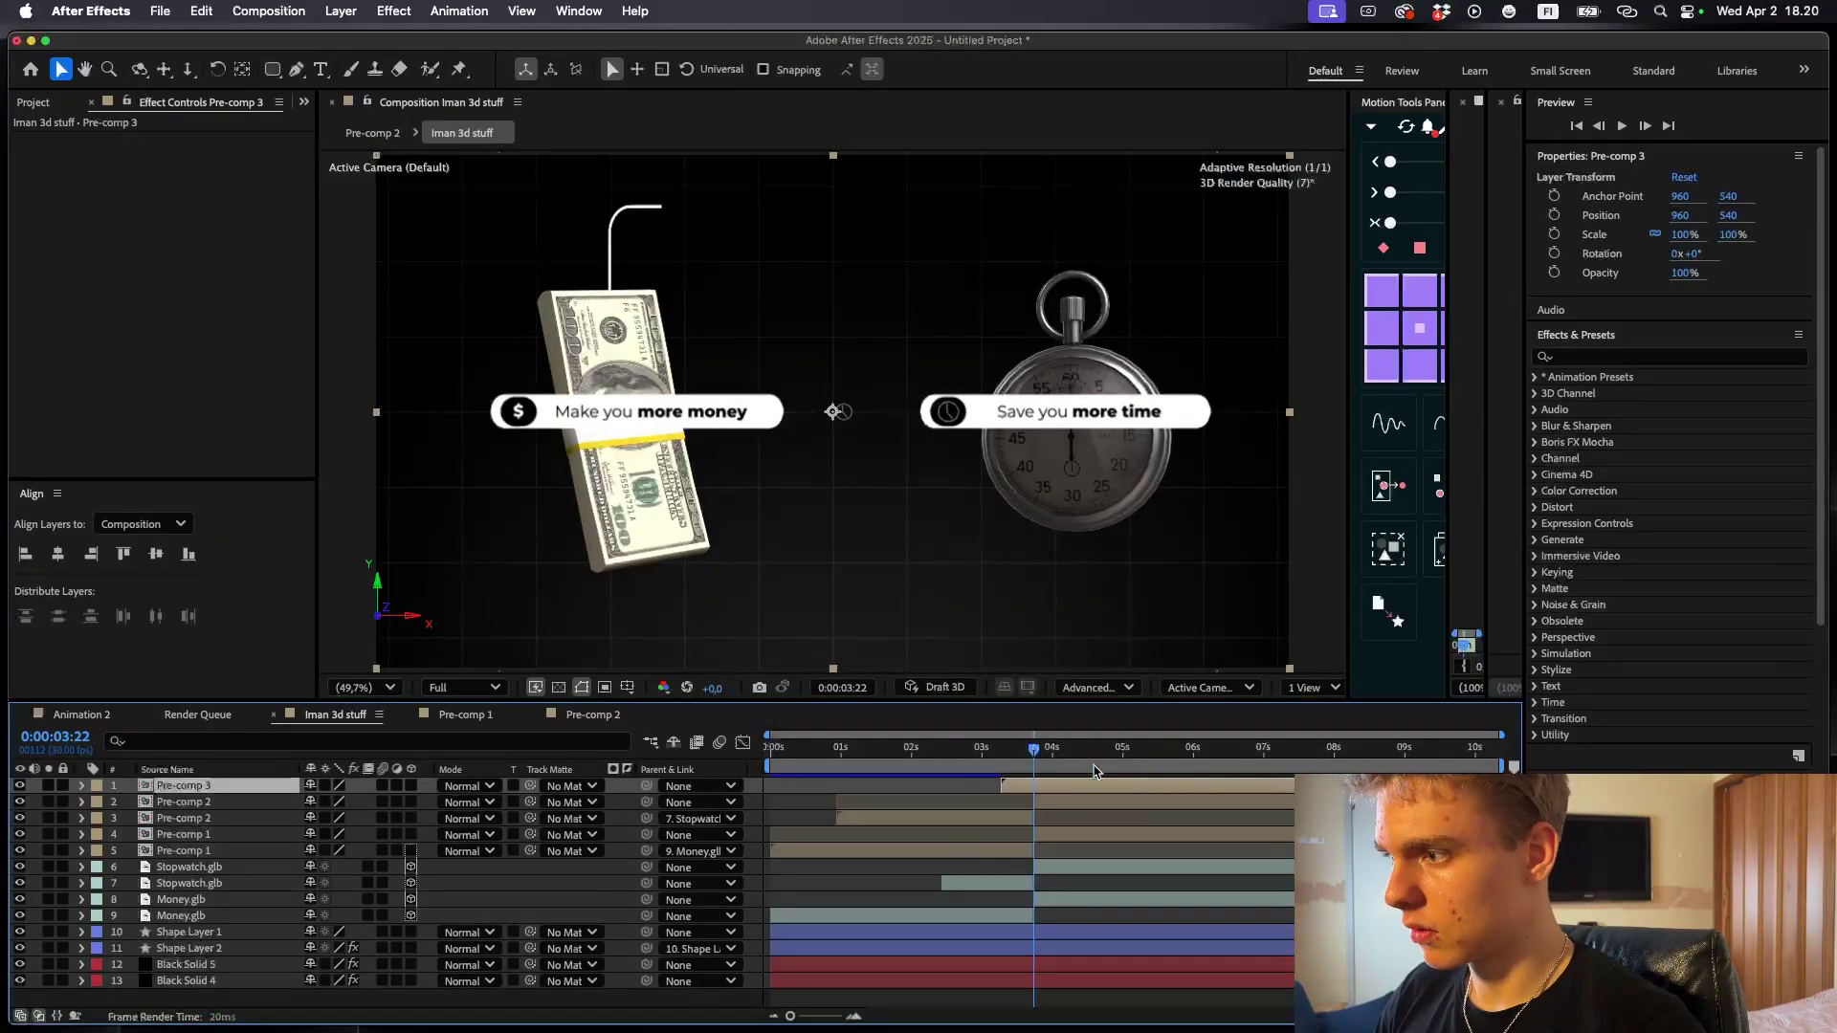
{"action": "key", "text": "space"}
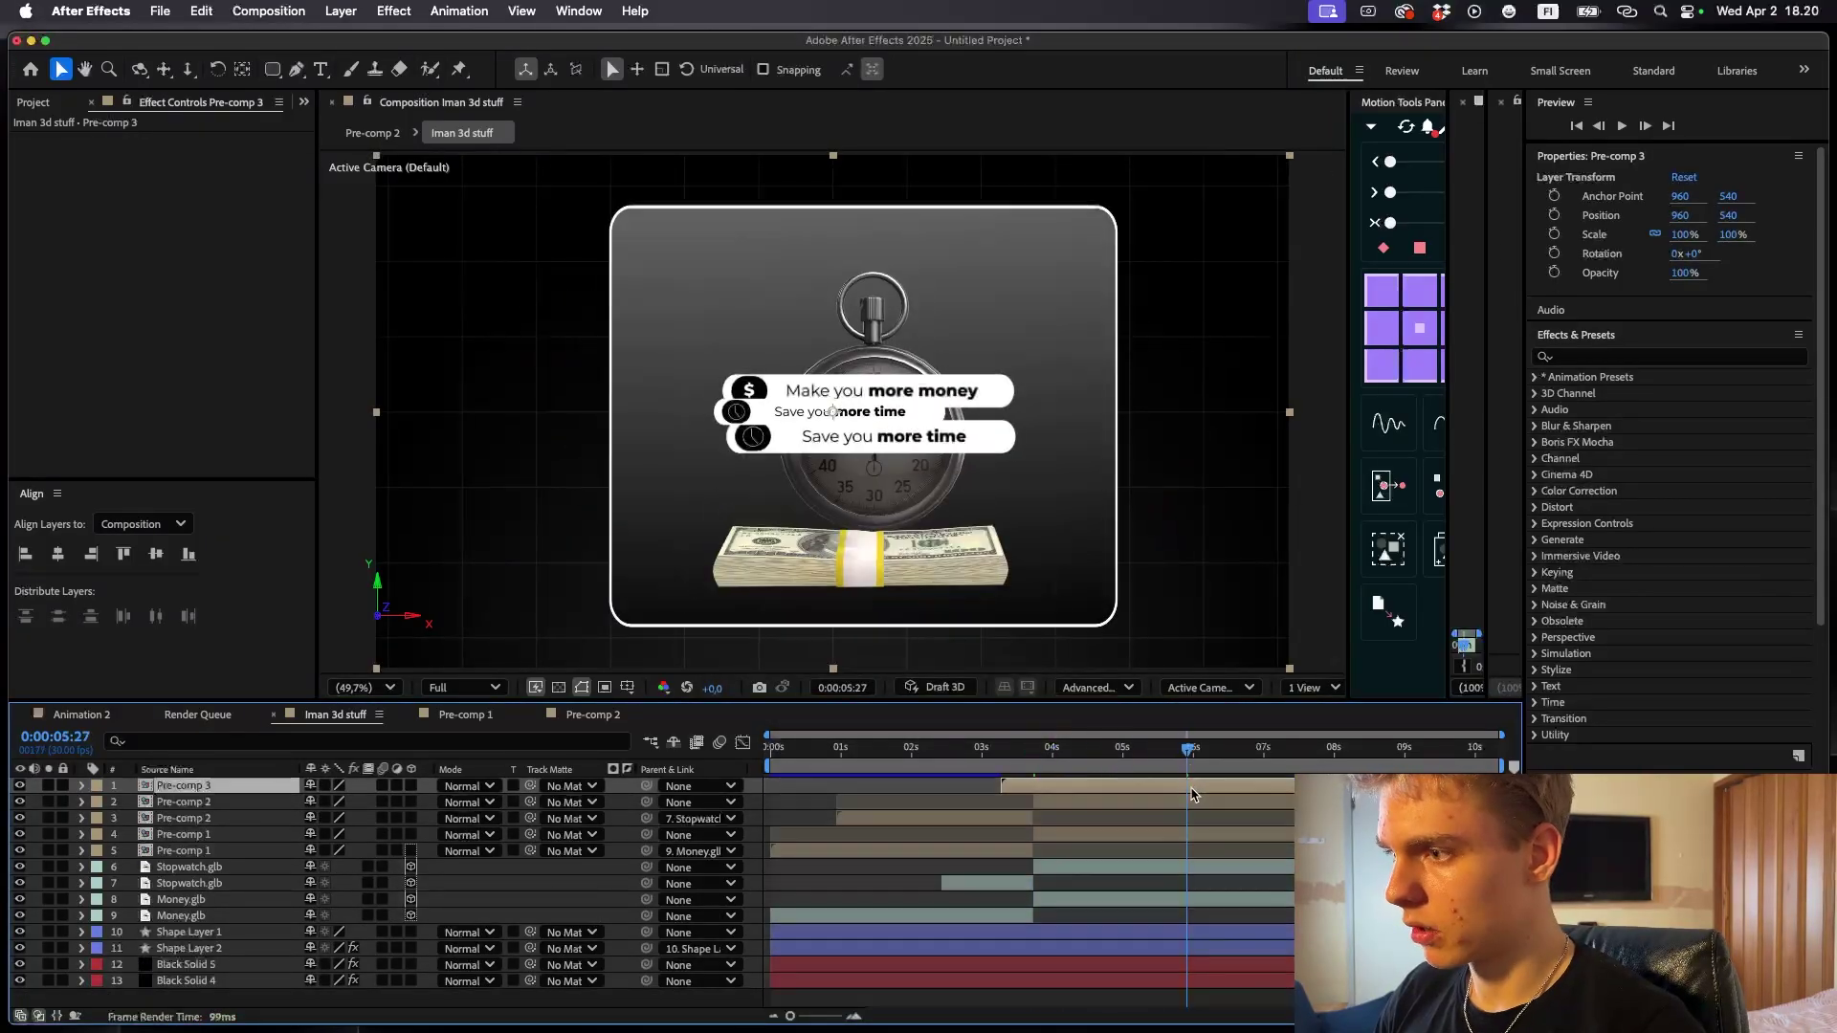
{"action": "left_click_drag", "start_coordinate": [1191, 793], "coordinate": [1221, 790]}
{"action": "left_click_drag", "start_coordinate": [832, 417], "coordinate": [884, 275]}
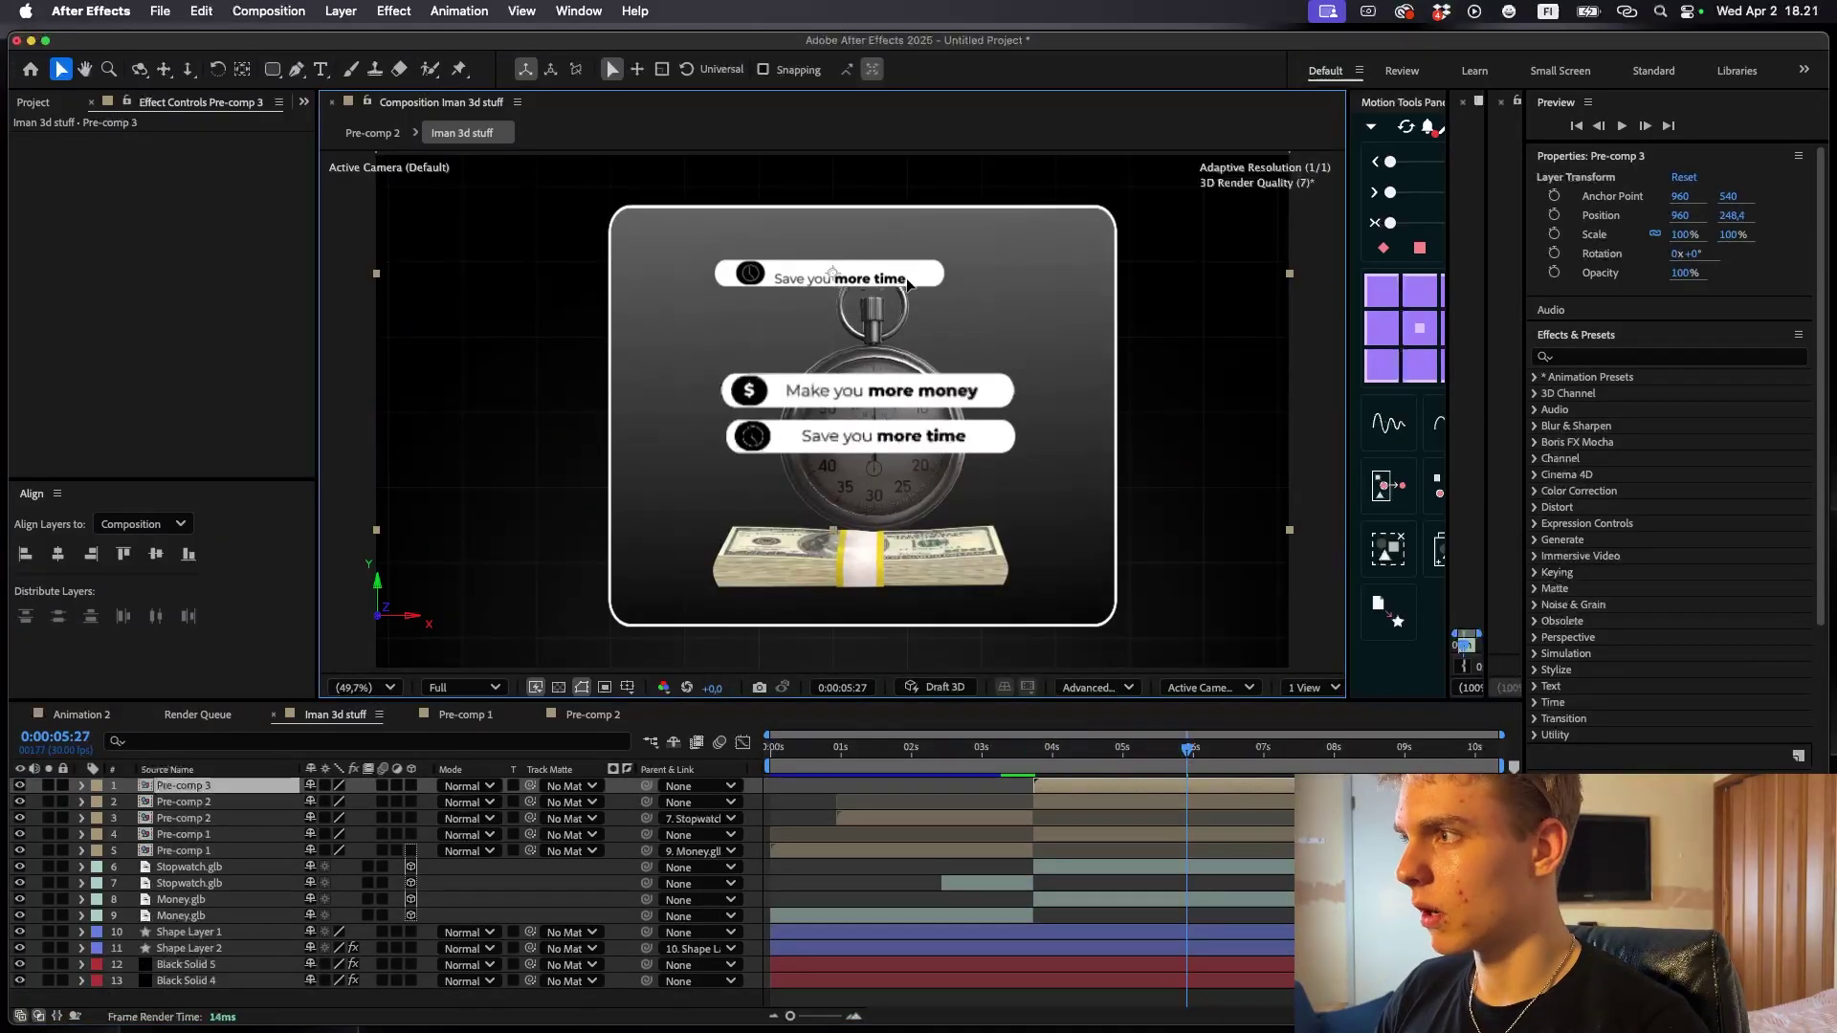
- Open Pre-comp 3 and replace its label text with "Make your workflow seamless"
{"action": "double_click", "coordinate": [215, 785]}
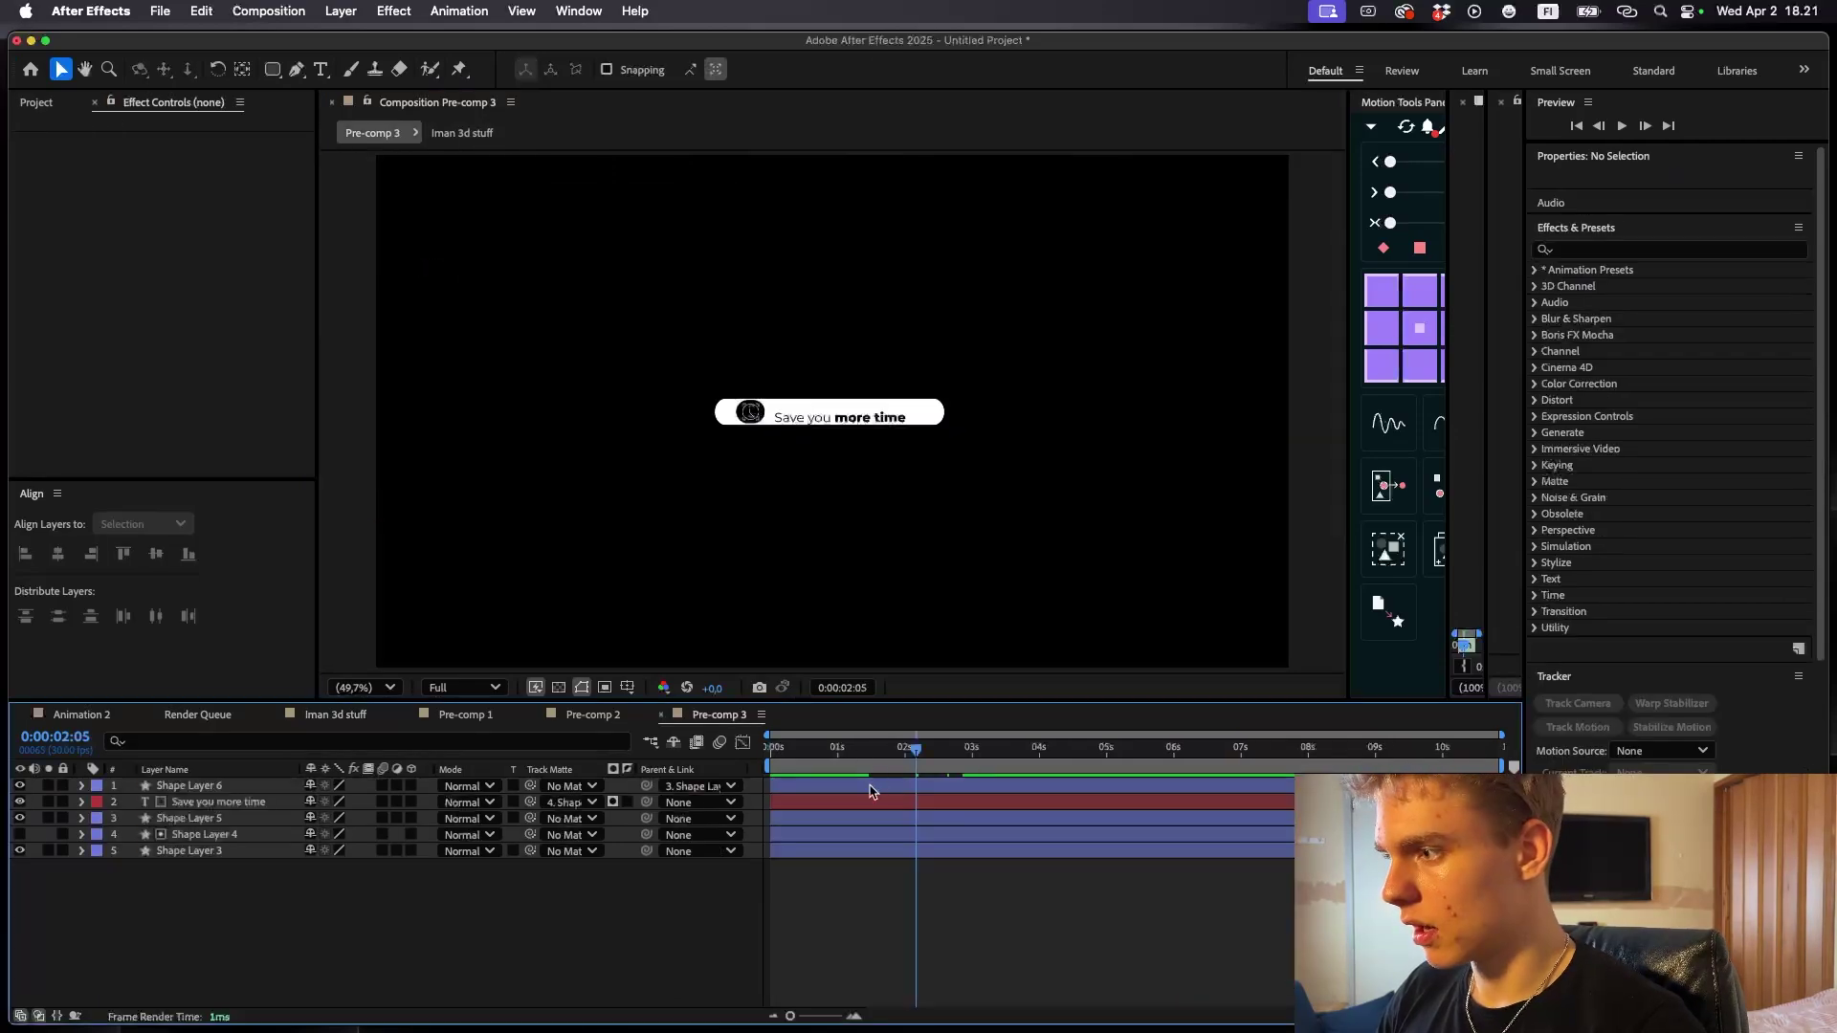
{"action": "left_click", "coordinate": [870, 800]}
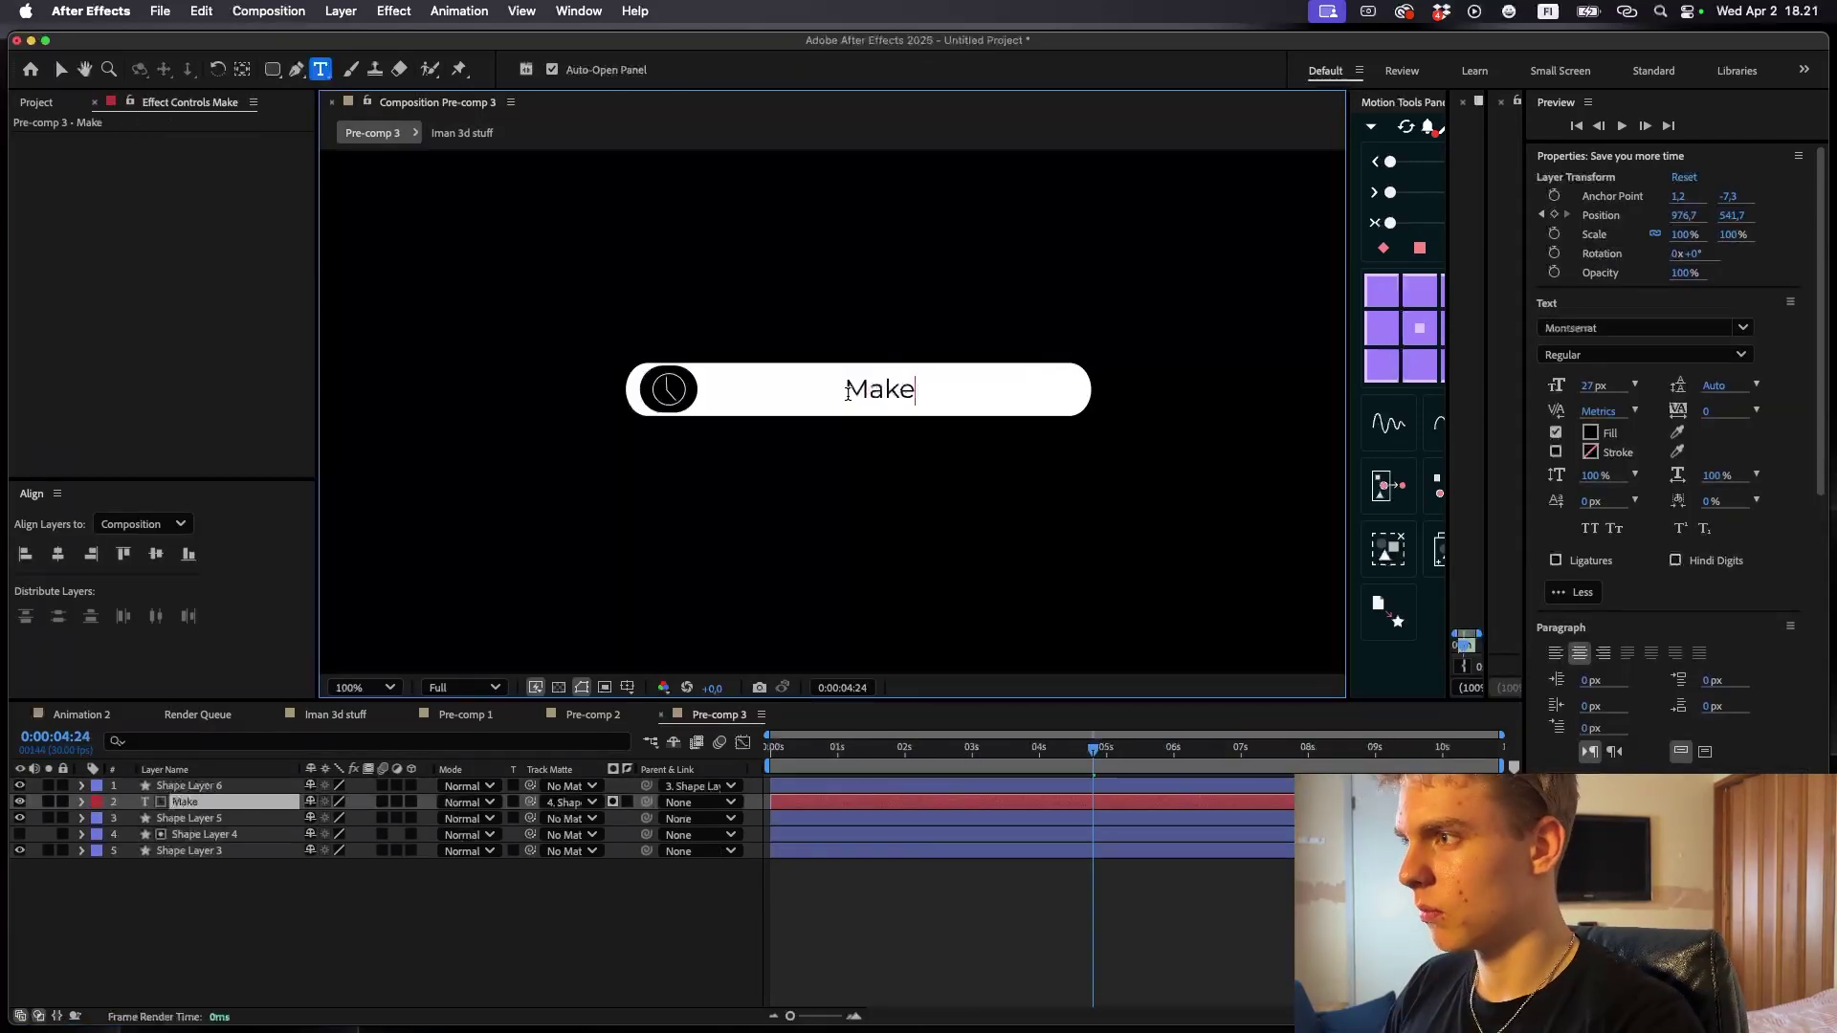
{"action": "type", "text": "your f"}
{"action": "key", "text": "BackSpace"}
{"action": "type", "text": "workflow "}
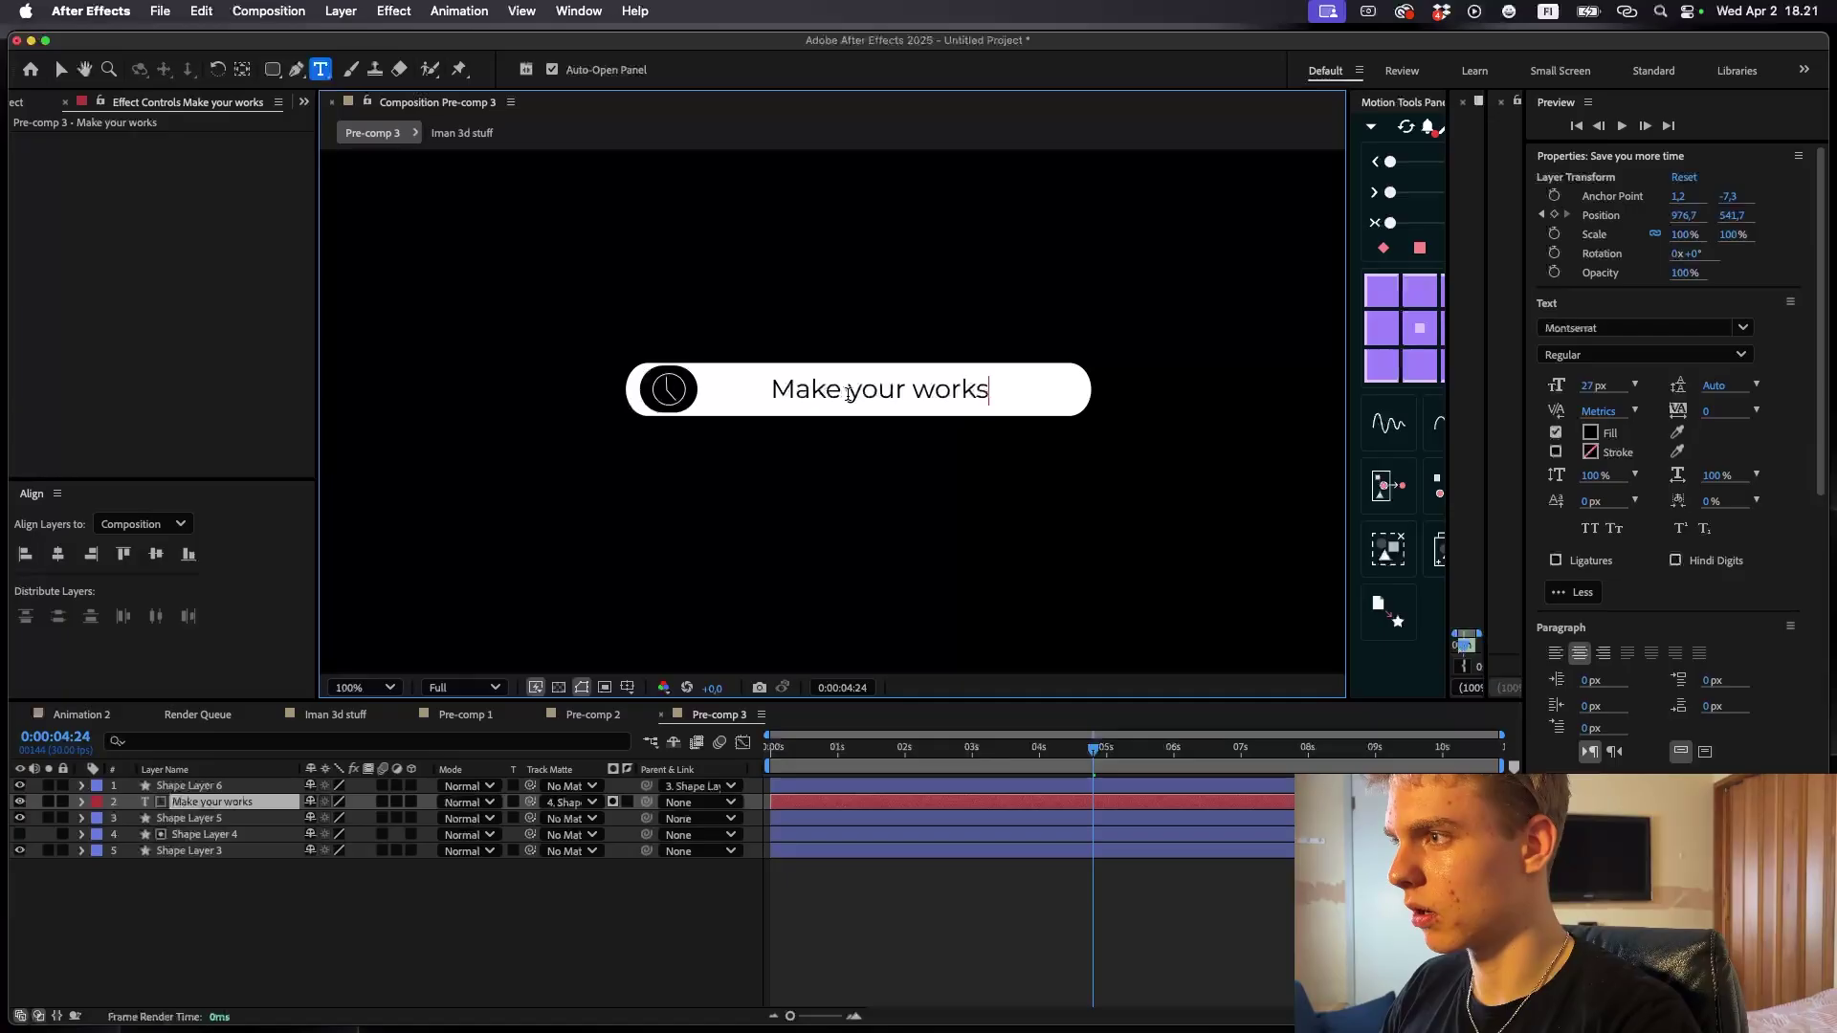
{"action": "type", "text": "se"}
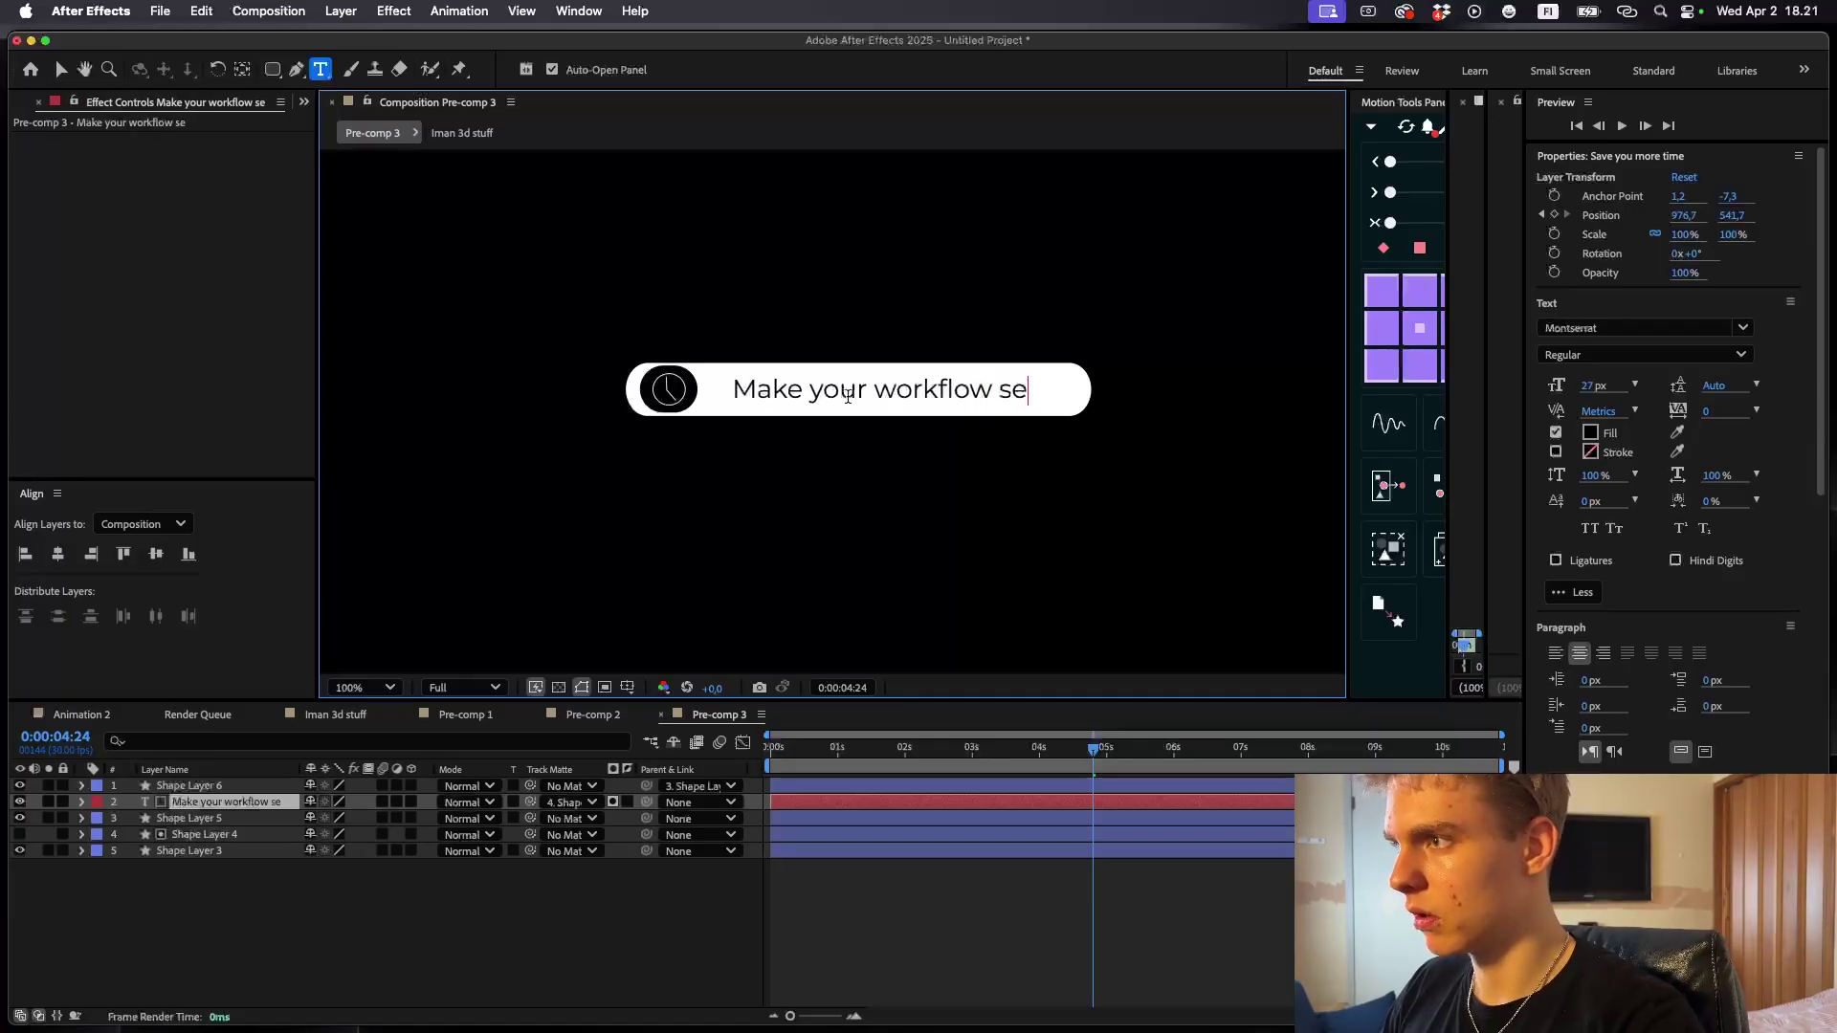
{"action": "type", "text": "amles"}
{"action": "key", "text": "BackSpace"}
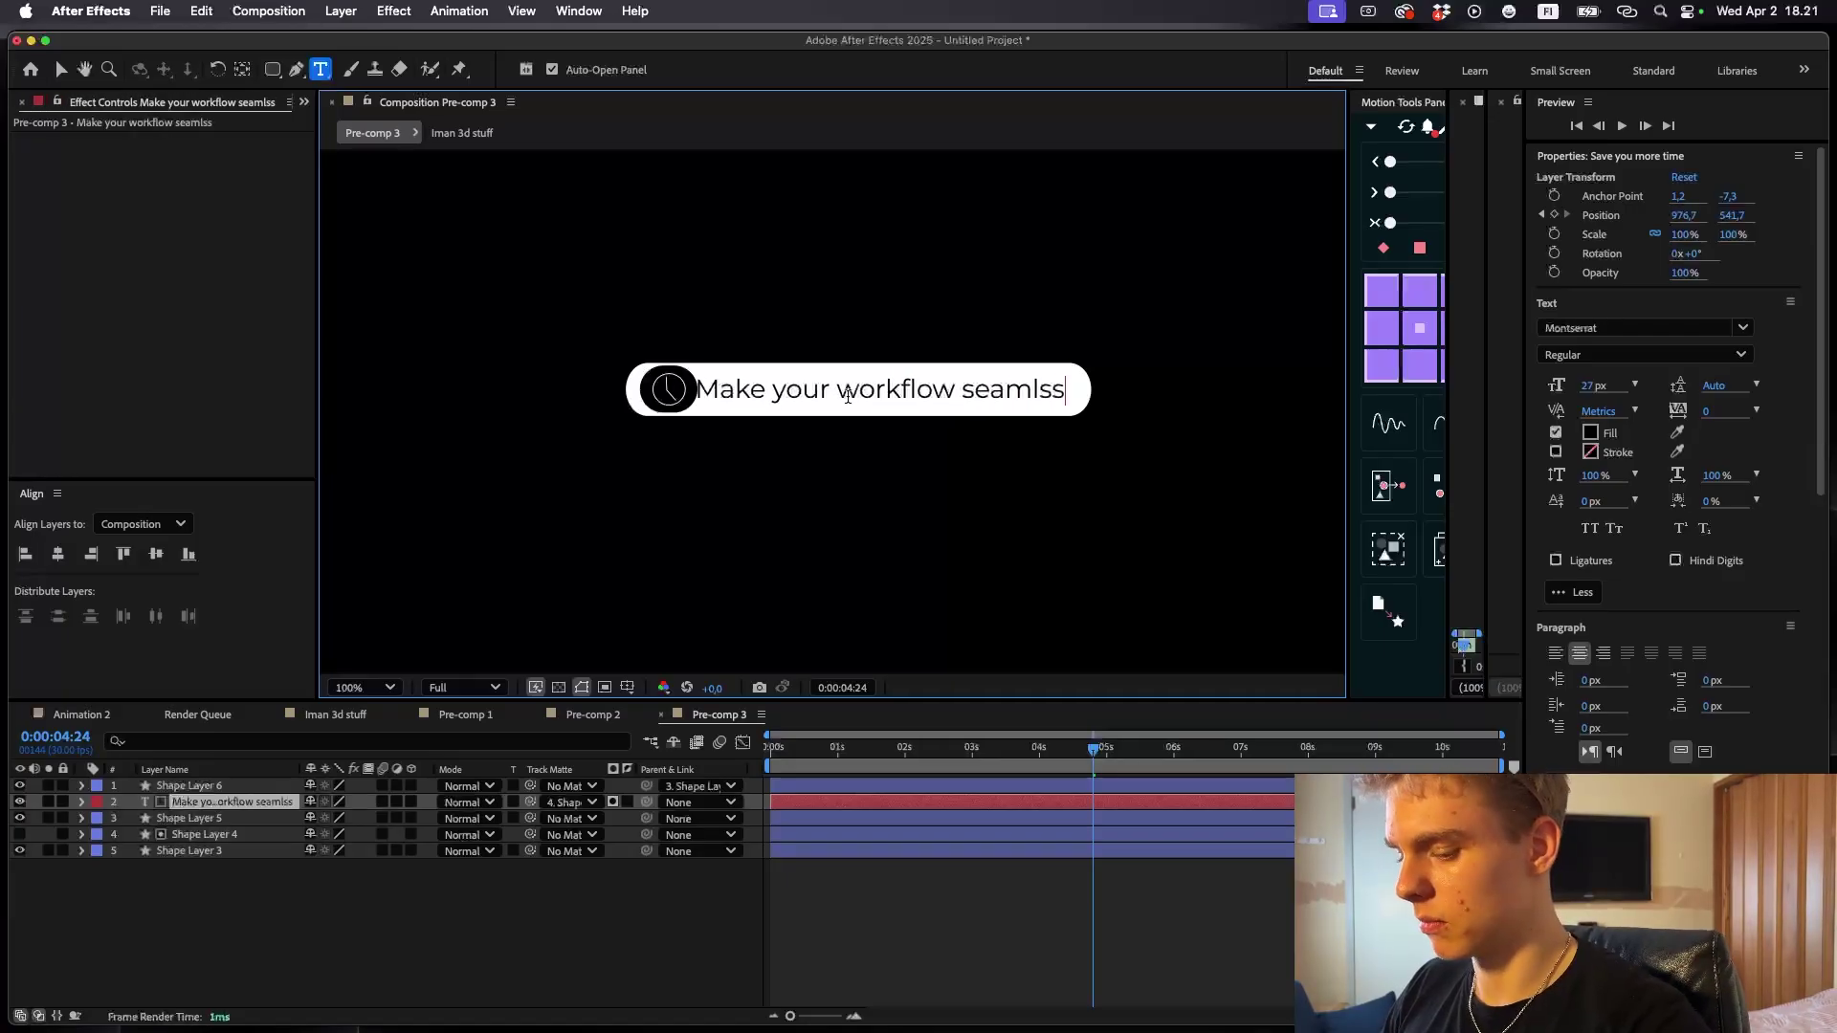
{"action": "type", "text": "es"}
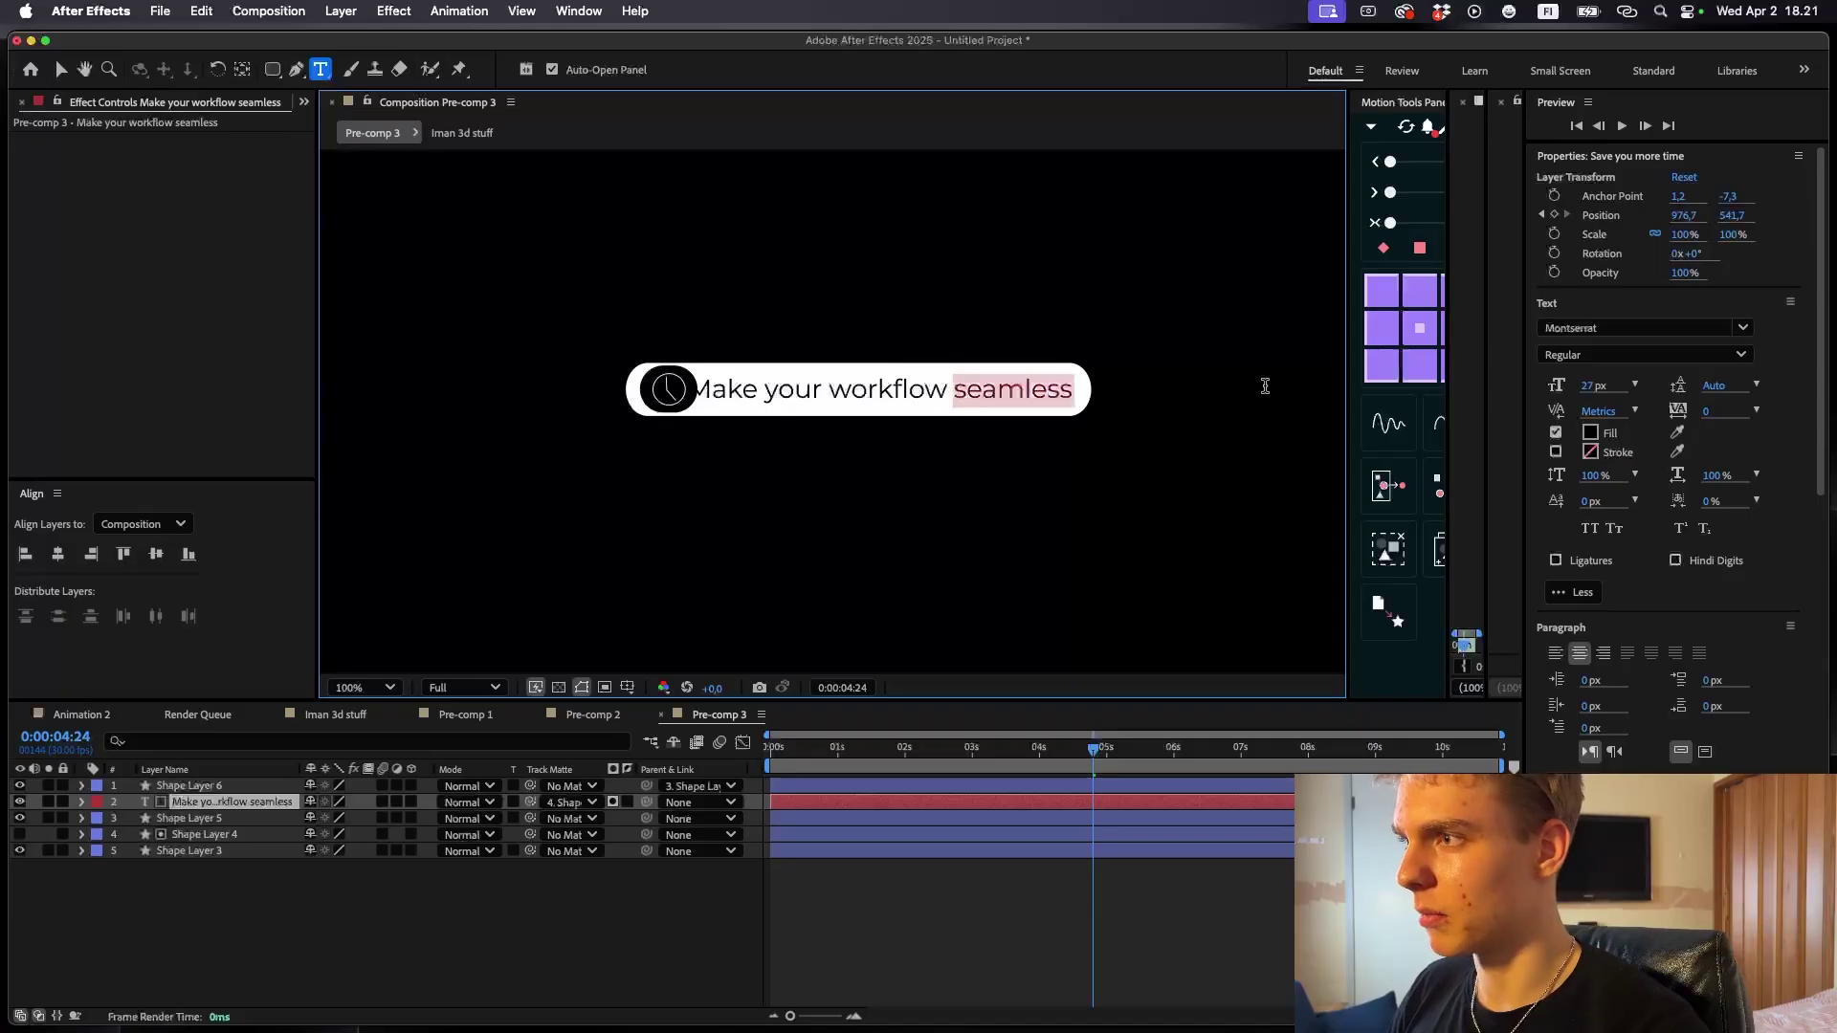
- Make the word "seamless" bold in the label text
{"action": "left_click", "coordinate": [1641, 354]}
{"action": "left_click", "coordinate": [1593, 694]}
{"action": "key", "text": "Escape"}
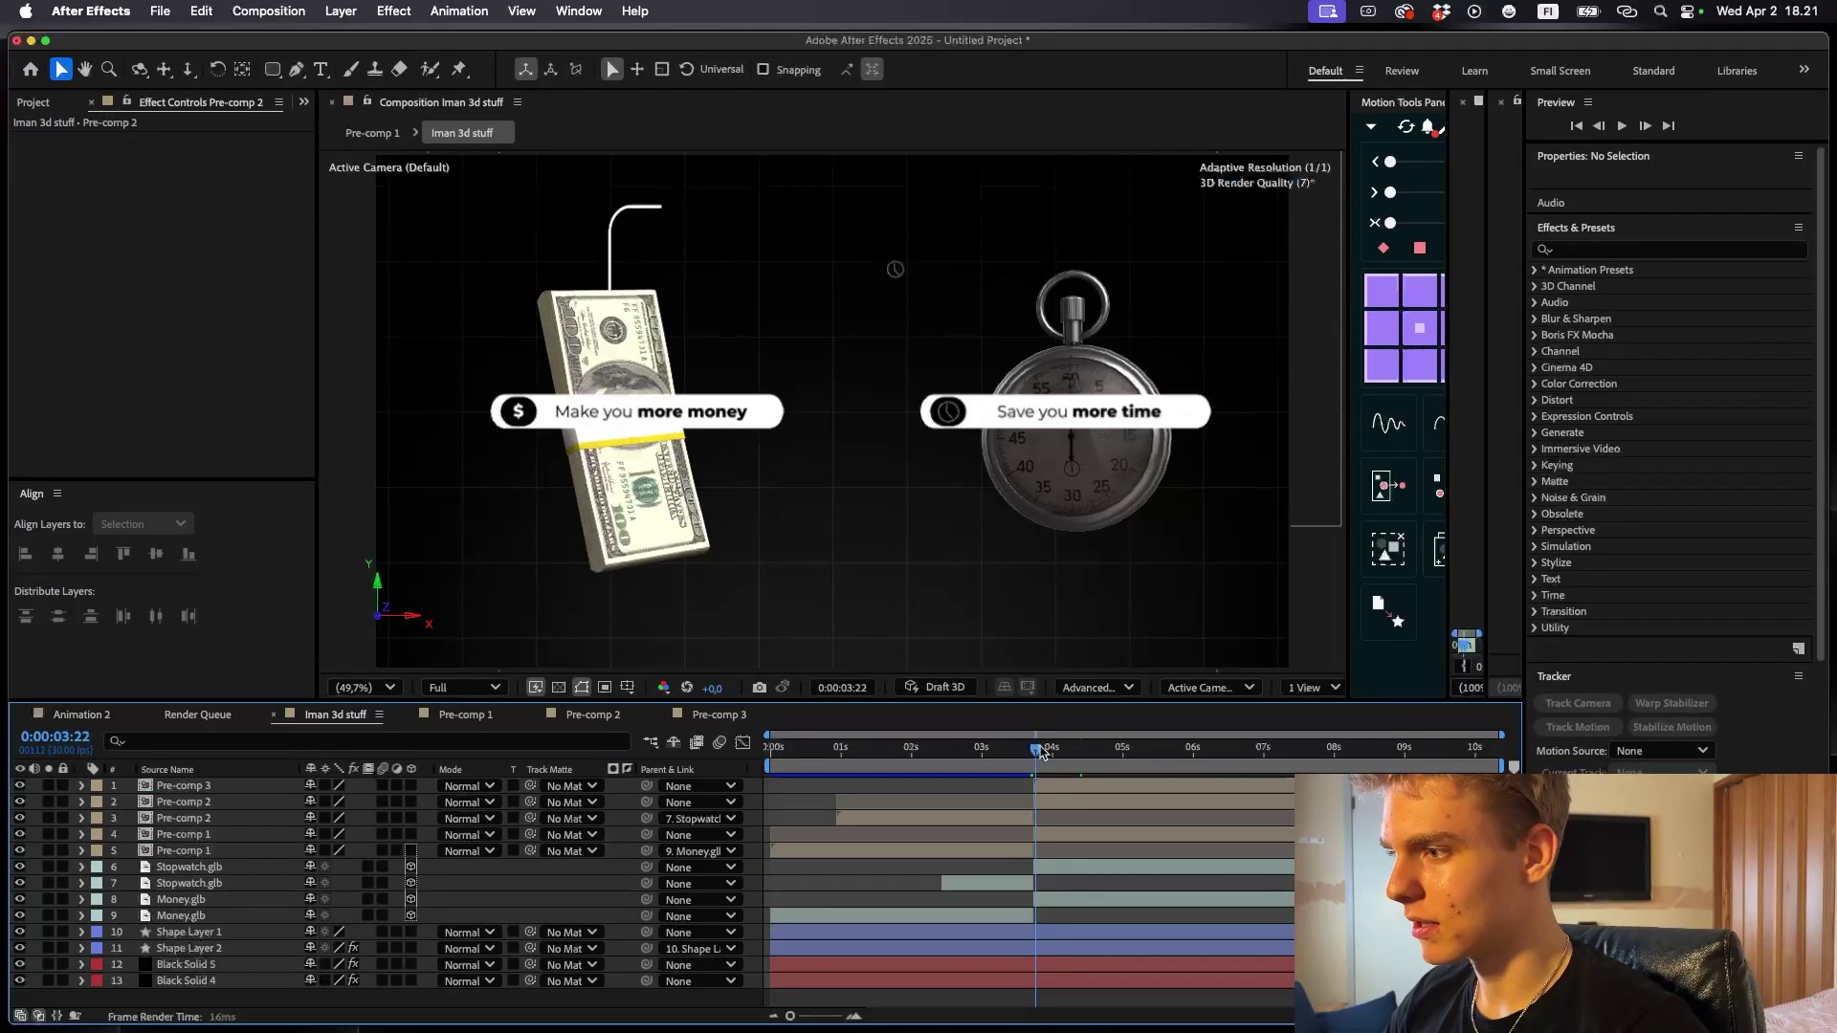
- In Iman 3d stuff, scale Pre-comp 3 to 182%, place it at Position 1030,4 / 212,2 above the other labels, and preview
{"action": "left_click", "coordinate": [1183, 765]}
{"action": "left_click_drag", "start_coordinate": [1183, 765], "coordinate": [1260, 765]}
{"action": "left_click", "coordinate": [1259, 786]}
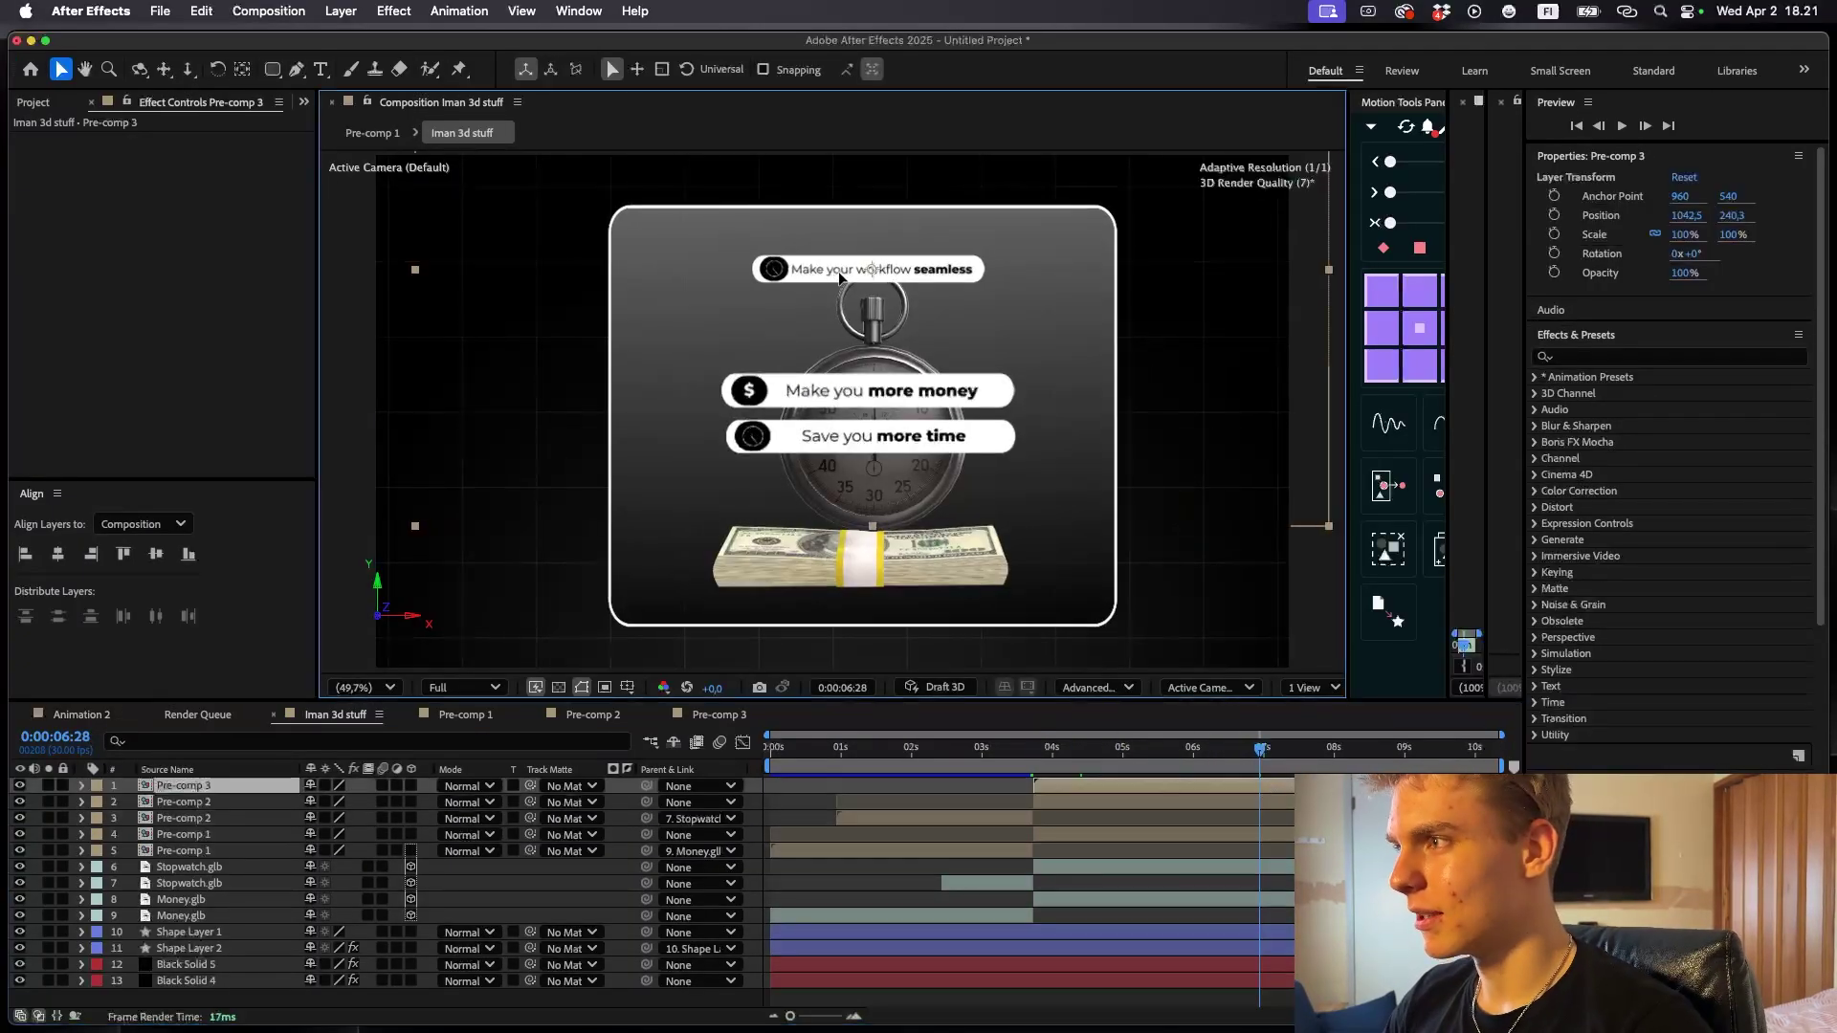
{"action": "key", "text": "s"}
{"action": "left_click_drag", "start_coordinate": [392, 800], "coordinate": [394, 800]}
{"action": "left_click_drag", "start_coordinate": [947, 263], "coordinate": [946, 254]}
{"action": "left_click_drag", "start_coordinate": [342, 809], "coordinate": [855, 360]}
{"action": "left_click_drag", "start_coordinate": [952, 282], "coordinate": [946, 277]}
{"action": "left_click", "coordinate": [1053, 751]}
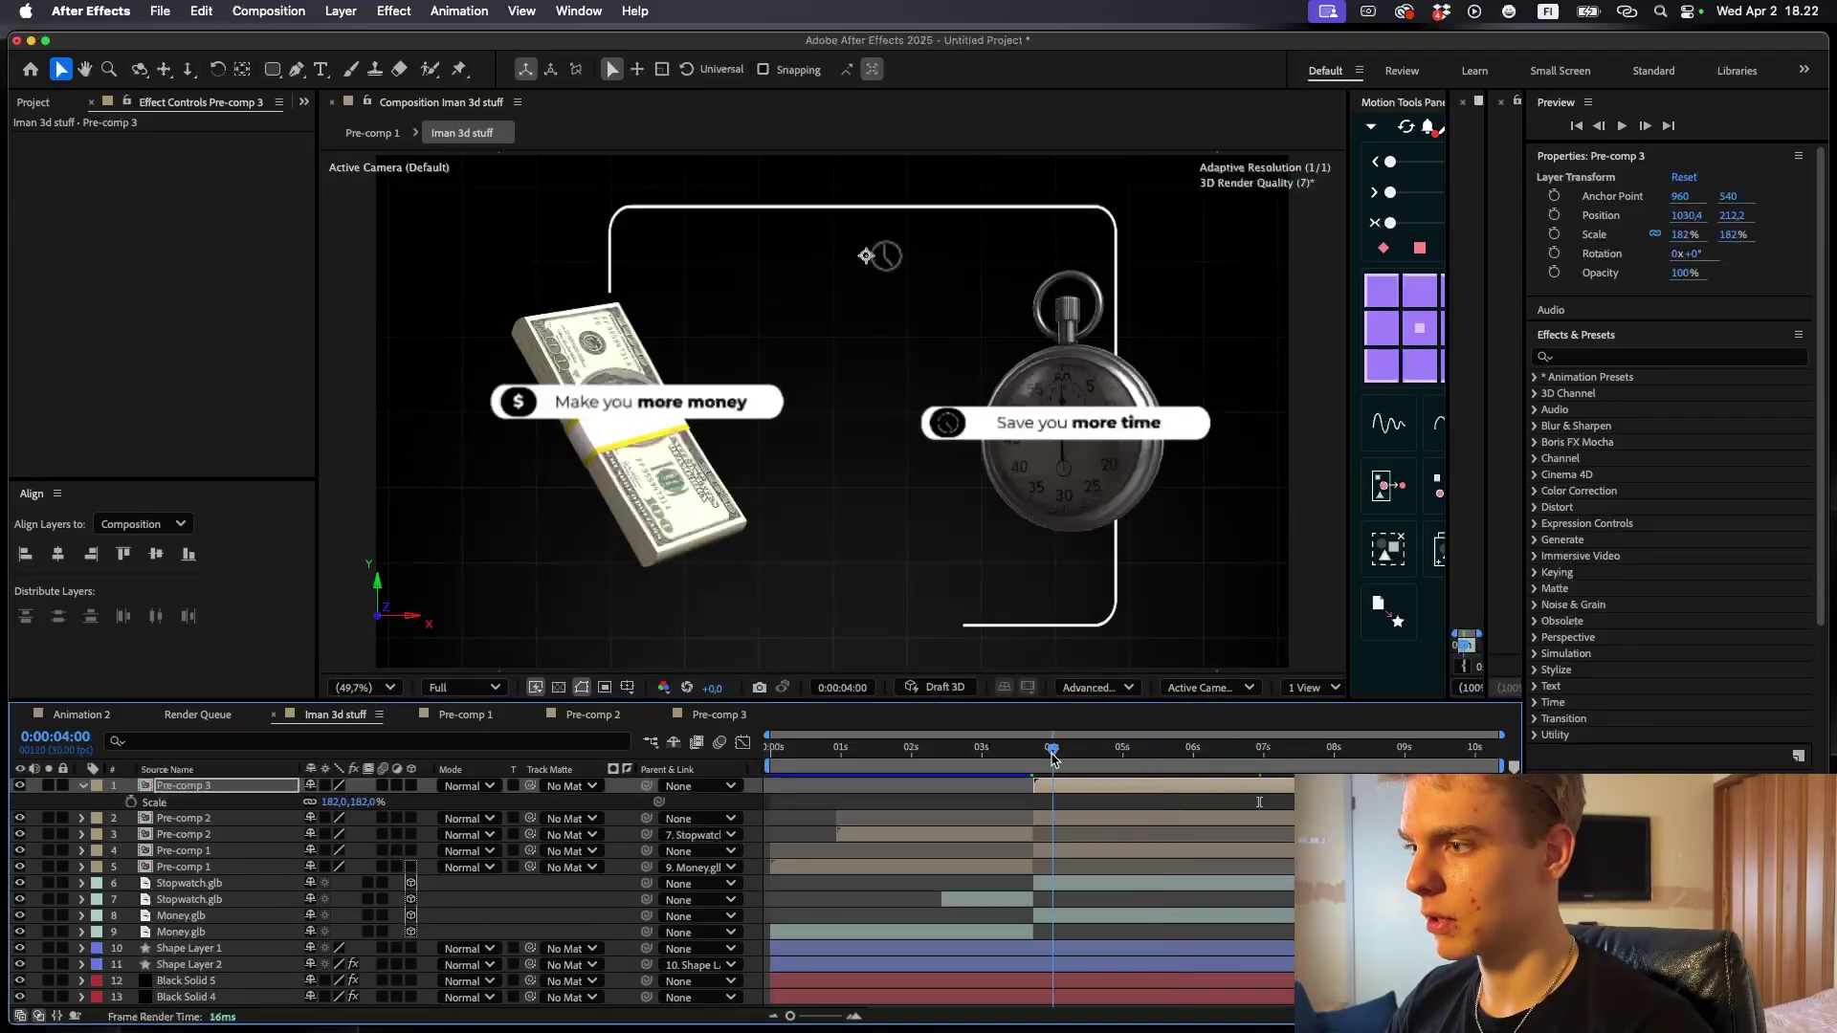
{"action": "left_click_drag", "start_coordinate": [1052, 752], "coordinate": [1005, 785]}
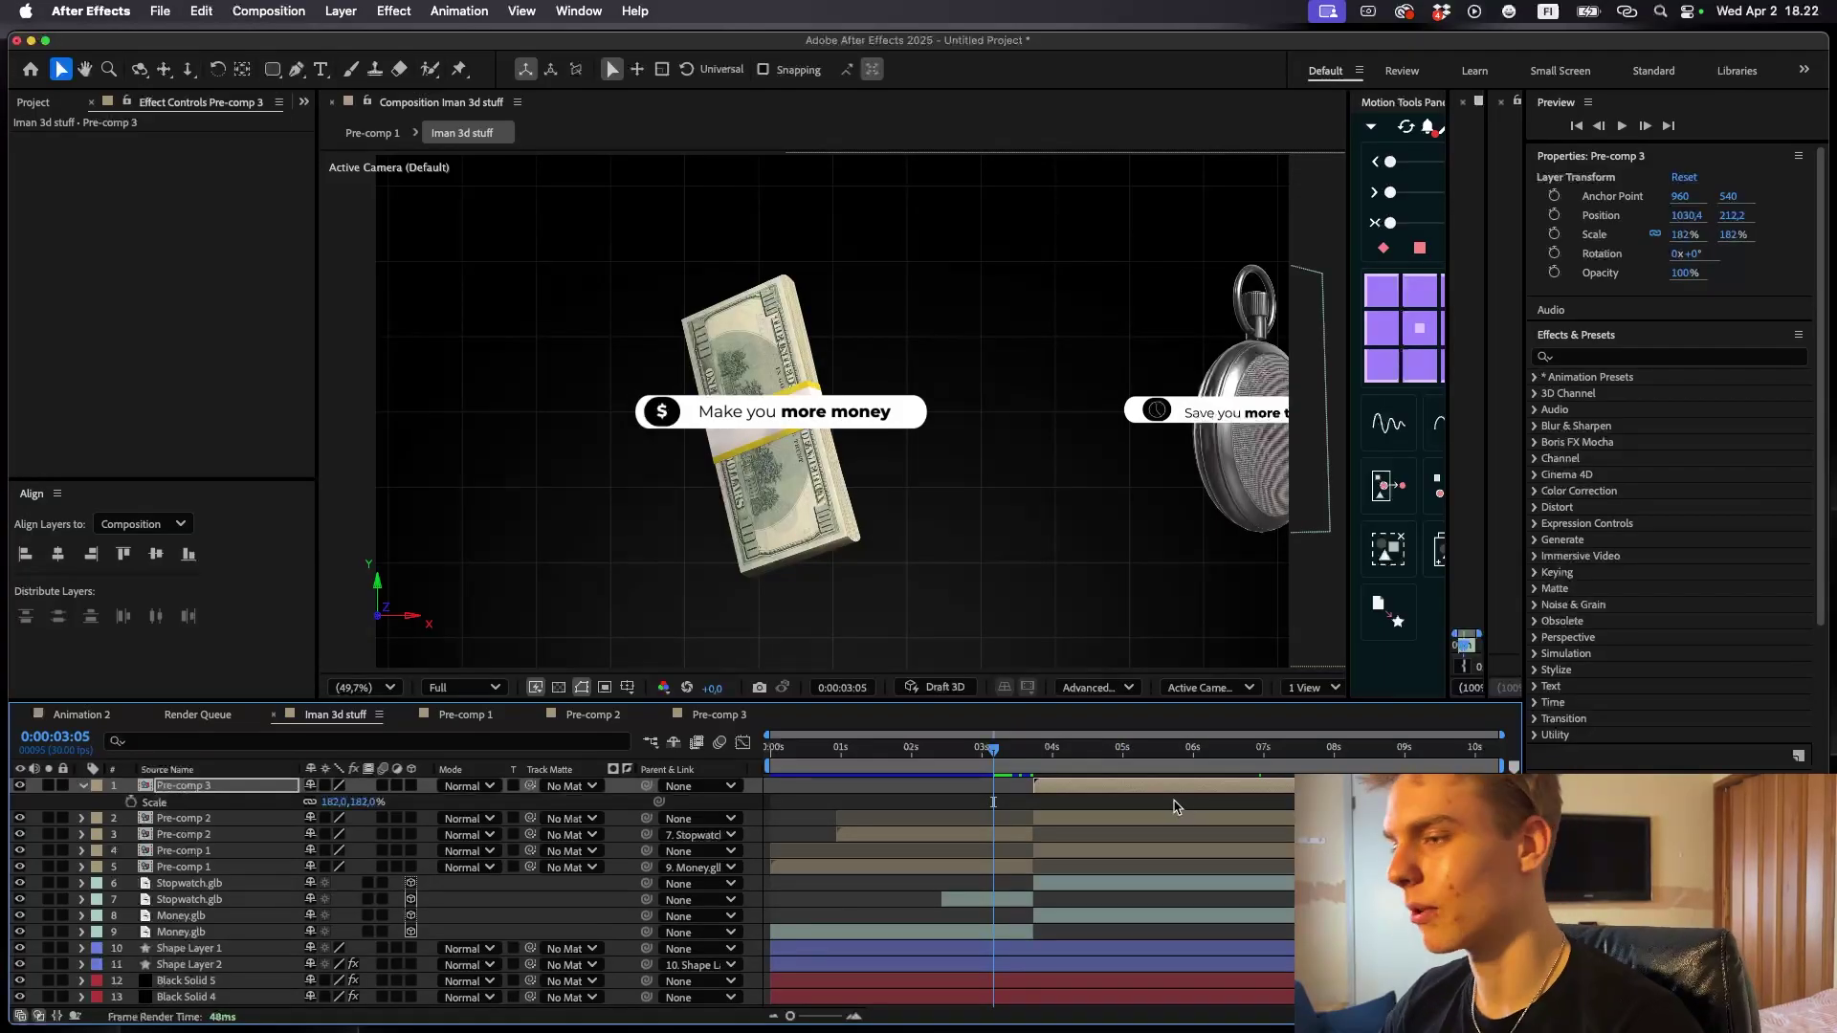
{"action": "key", "text": "space"}
{"action": "left_click", "coordinate": [1191, 752]}
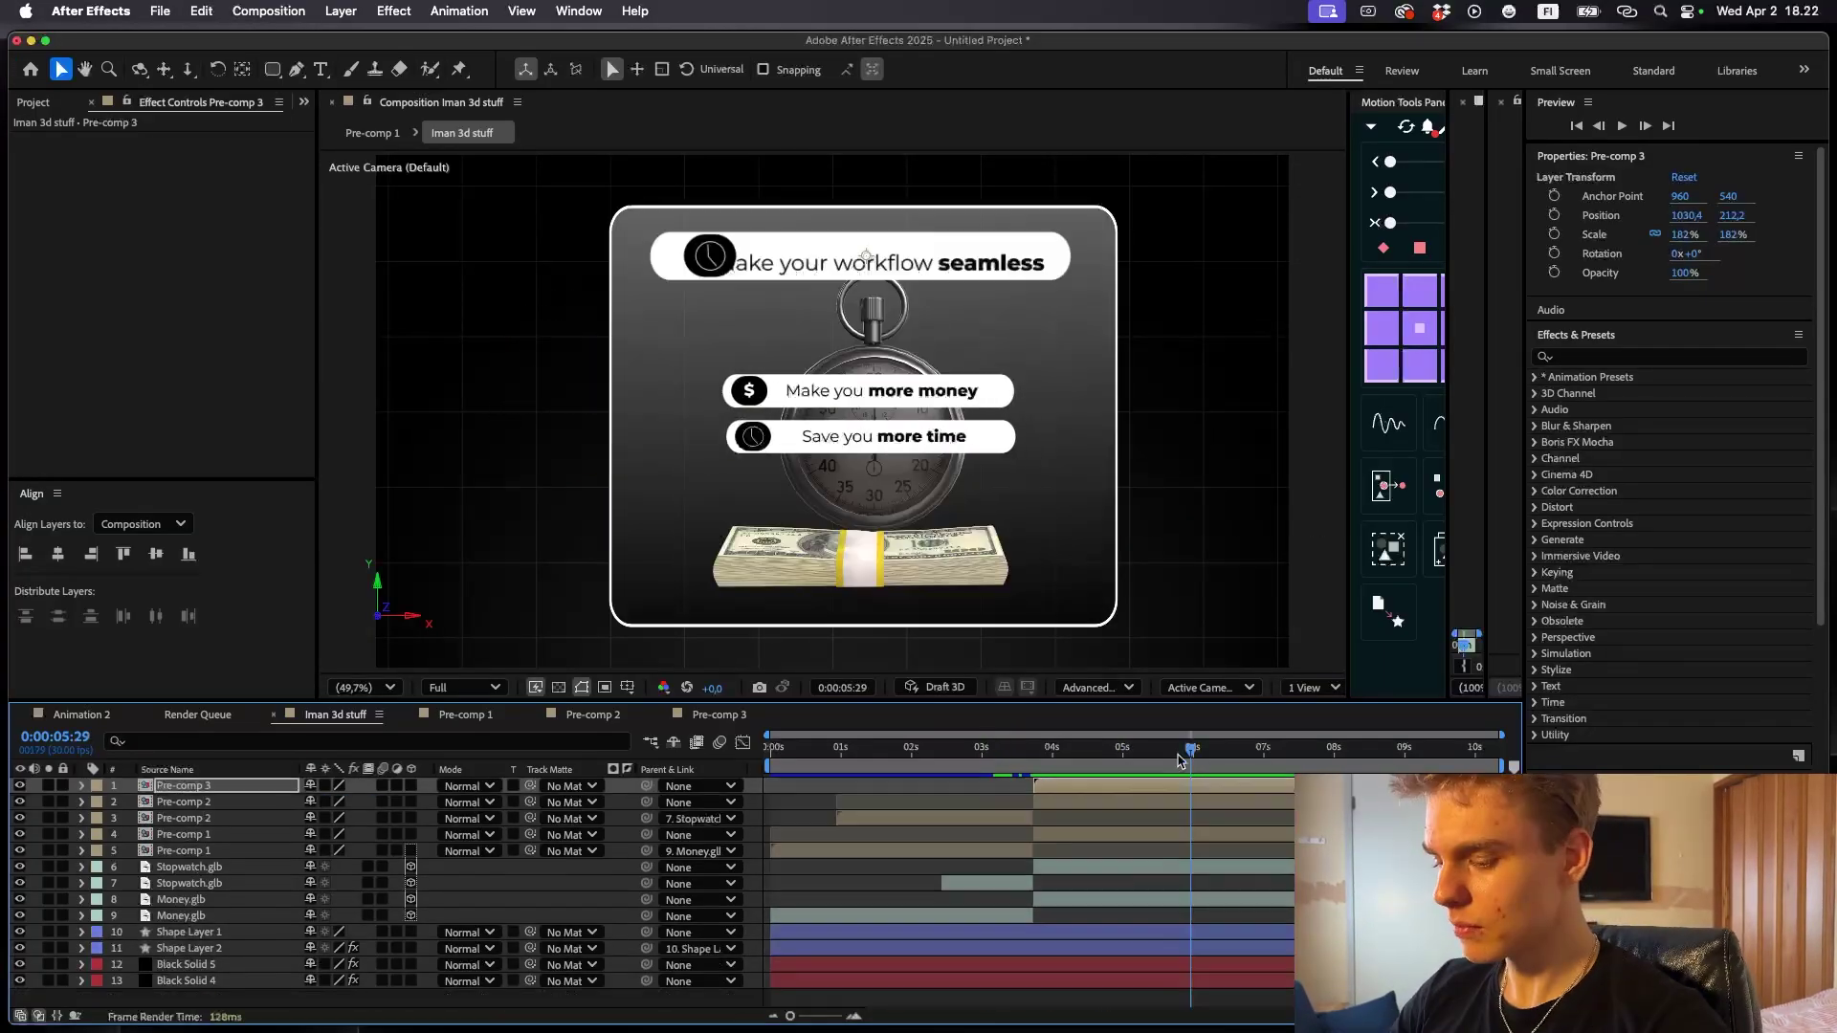
- Inside Pre-comp 3, add Opacity keyframes to Shape Layer 6 at 0:00:01:15 and 0:00:02:00 so the clock icon fades in with Shape Layer 5
{"action": "double_click", "coordinate": [1158, 786]}
{"action": "left_click", "coordinate": [924, 918]}
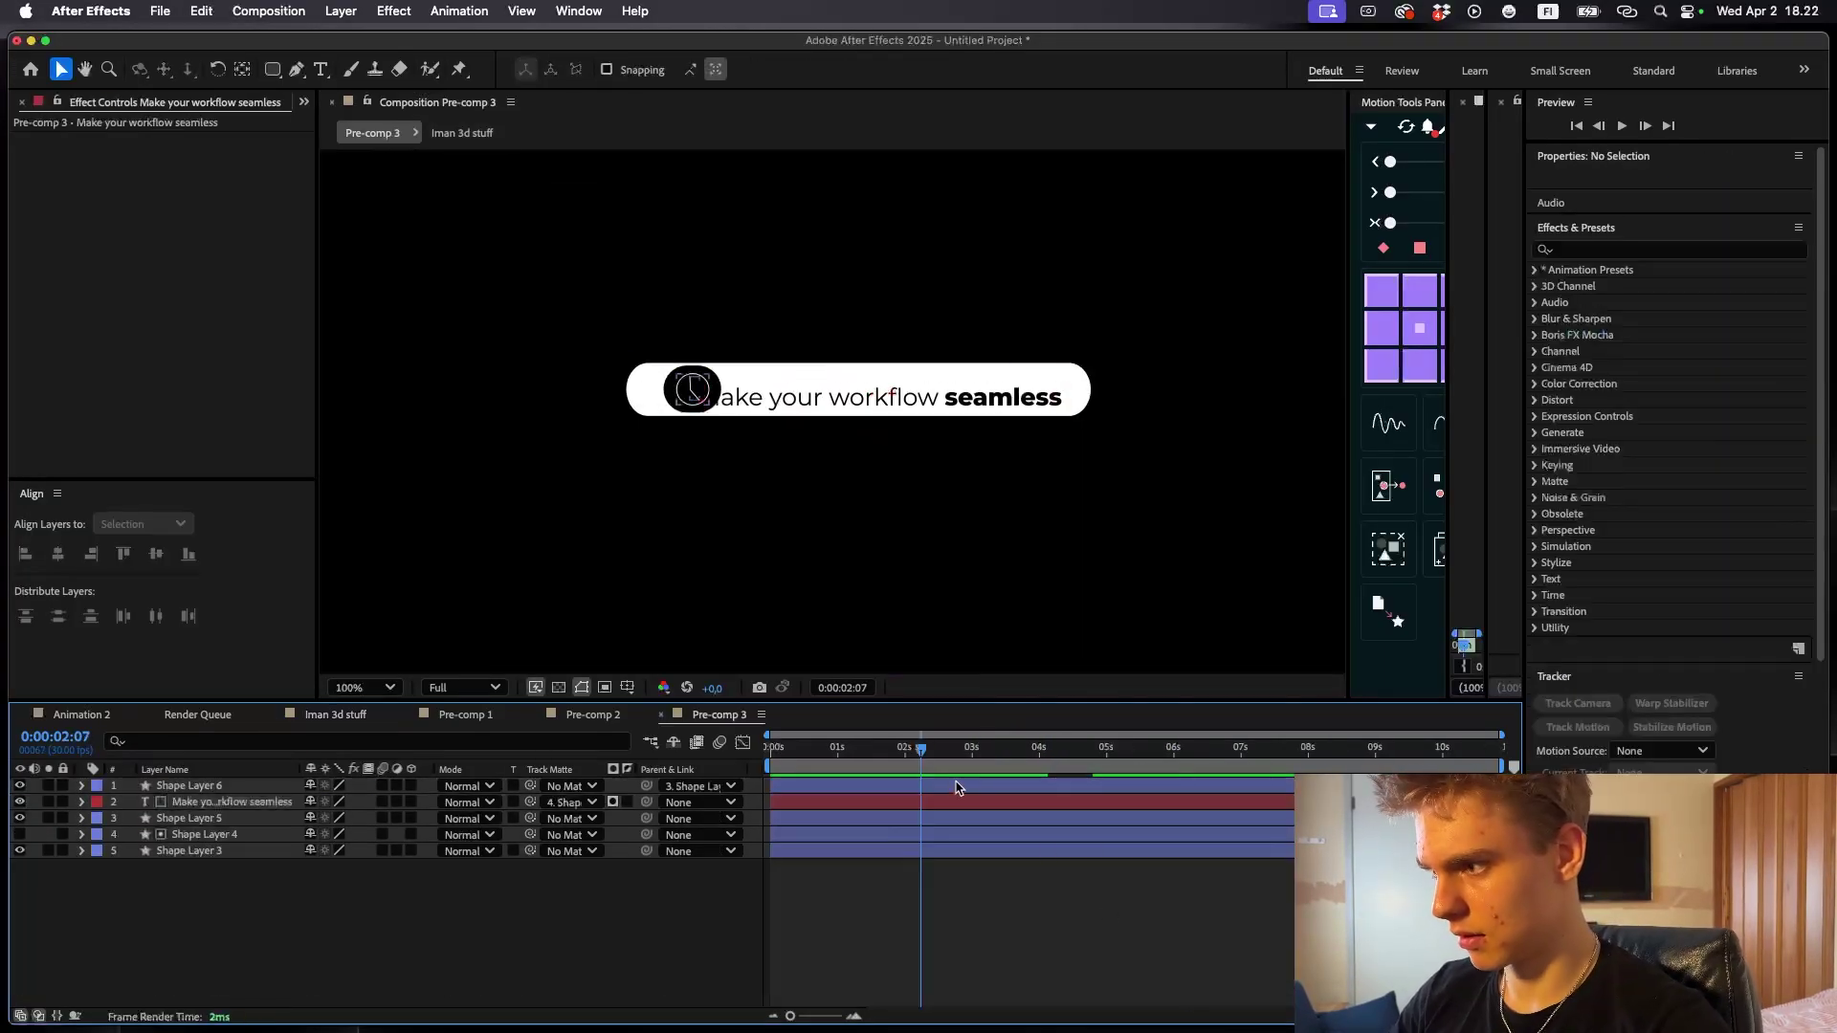
{"action": "left_click", "coordinate": [926, 819]}
{"action": "key", "text": "u"}
{"action": "left_click", "coordinate": [928, 785]}
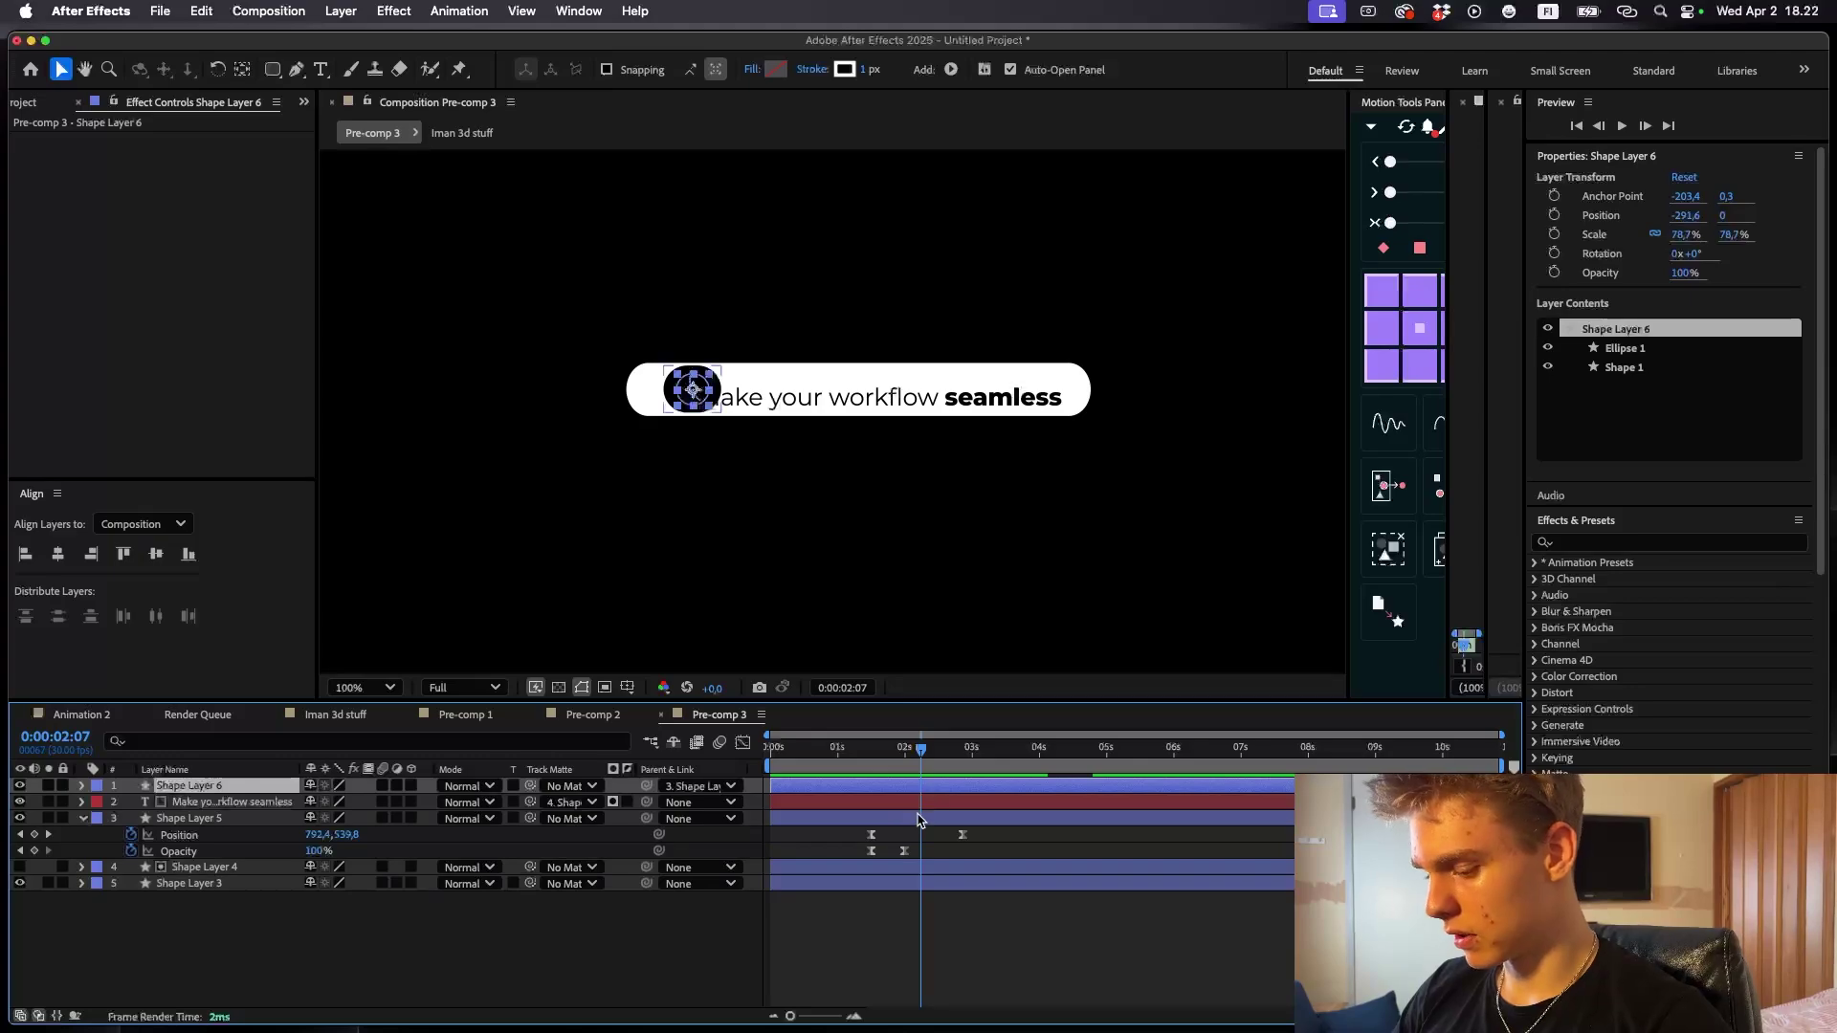
{"action": "key", "text": "t"}
{"action": "key", "text": "j"}
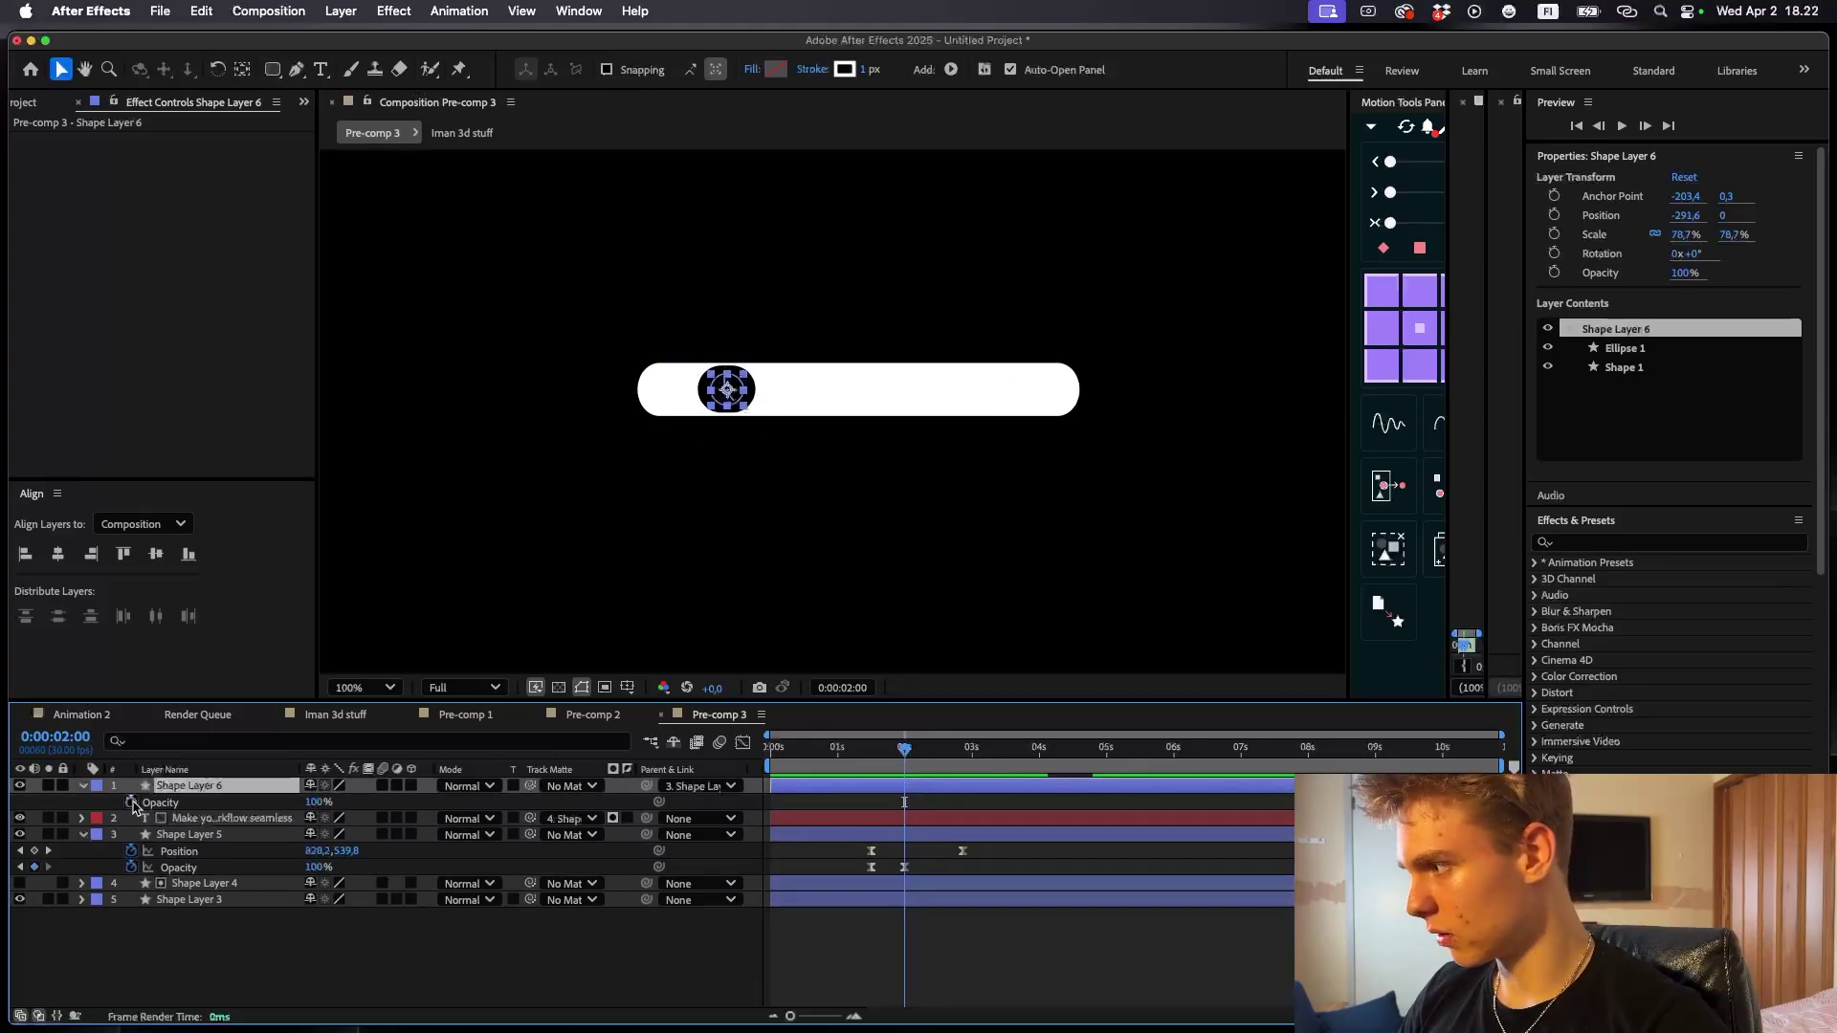
{"action": "left_click", "coordinate": [133, 807]}
{"action": "key", "text": "j"}
{"action": "left_click_drag", "start_coordinate": [82, 821], "coordinate": [140, 819]}
{"action": "left_click", "coordinate": [924, 805]}
{"action": "left_click_drag", "start_coordinate": [804, 800], "coordinate": [951, 807]}
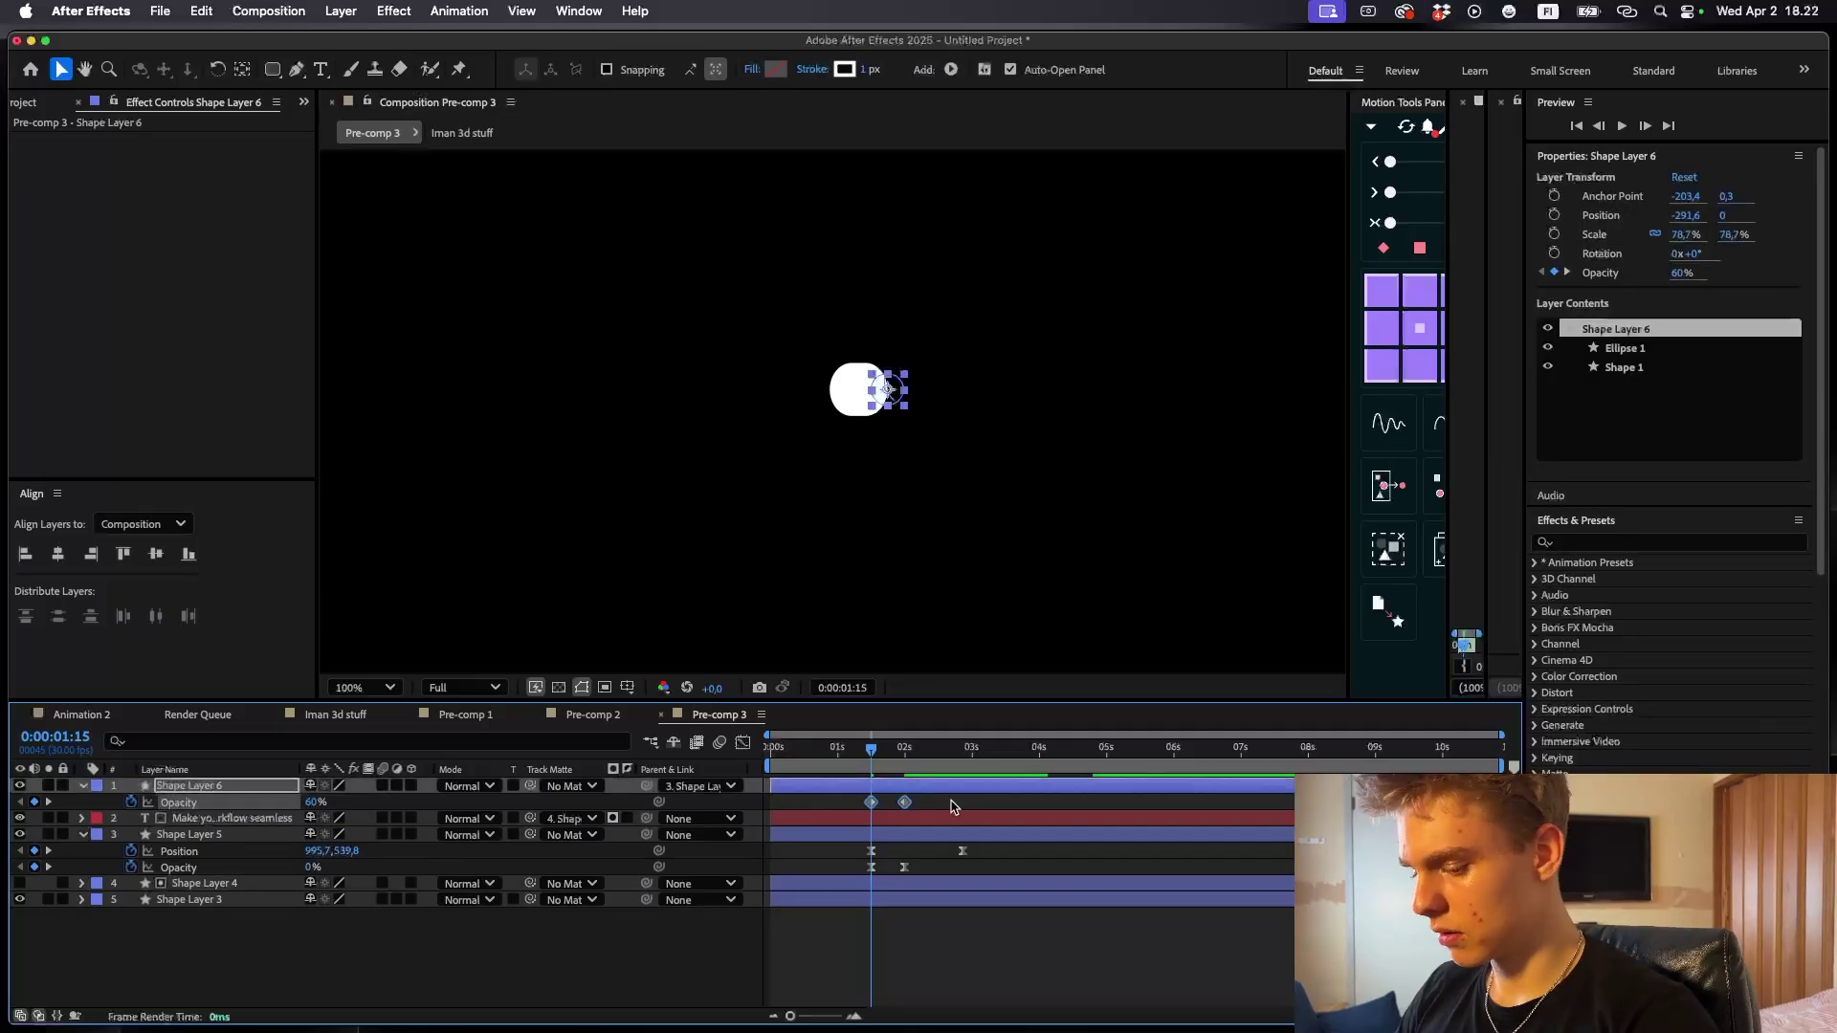
- Check the main composition, and in Pre-comp 3 set the text layer's Position to 986,7 / 541,7 at 0:00:03:01
{"action": "left_click", "coordinate": [335, 715]}
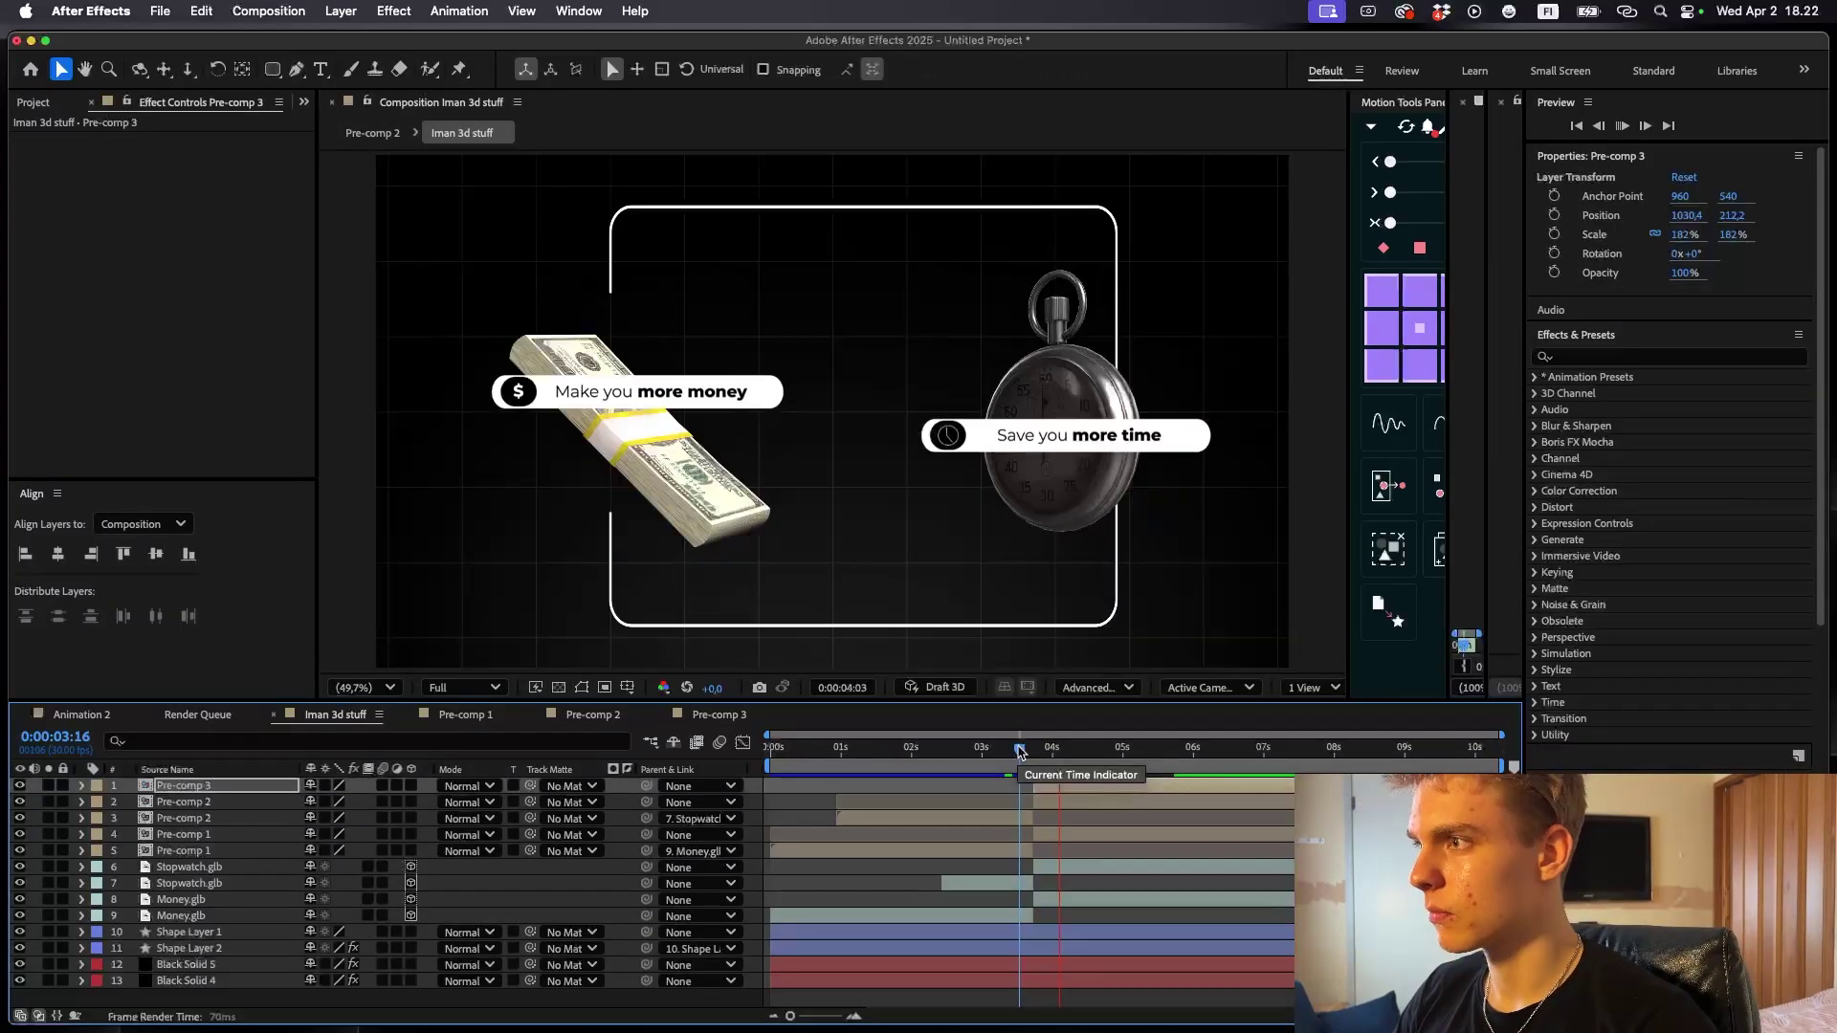
{"action": "double_click", "coordinate": [1127, 792]}
{"action": "left_click_drag", "start_coordinate": [967, 768], "coordinate": [876, 756]}
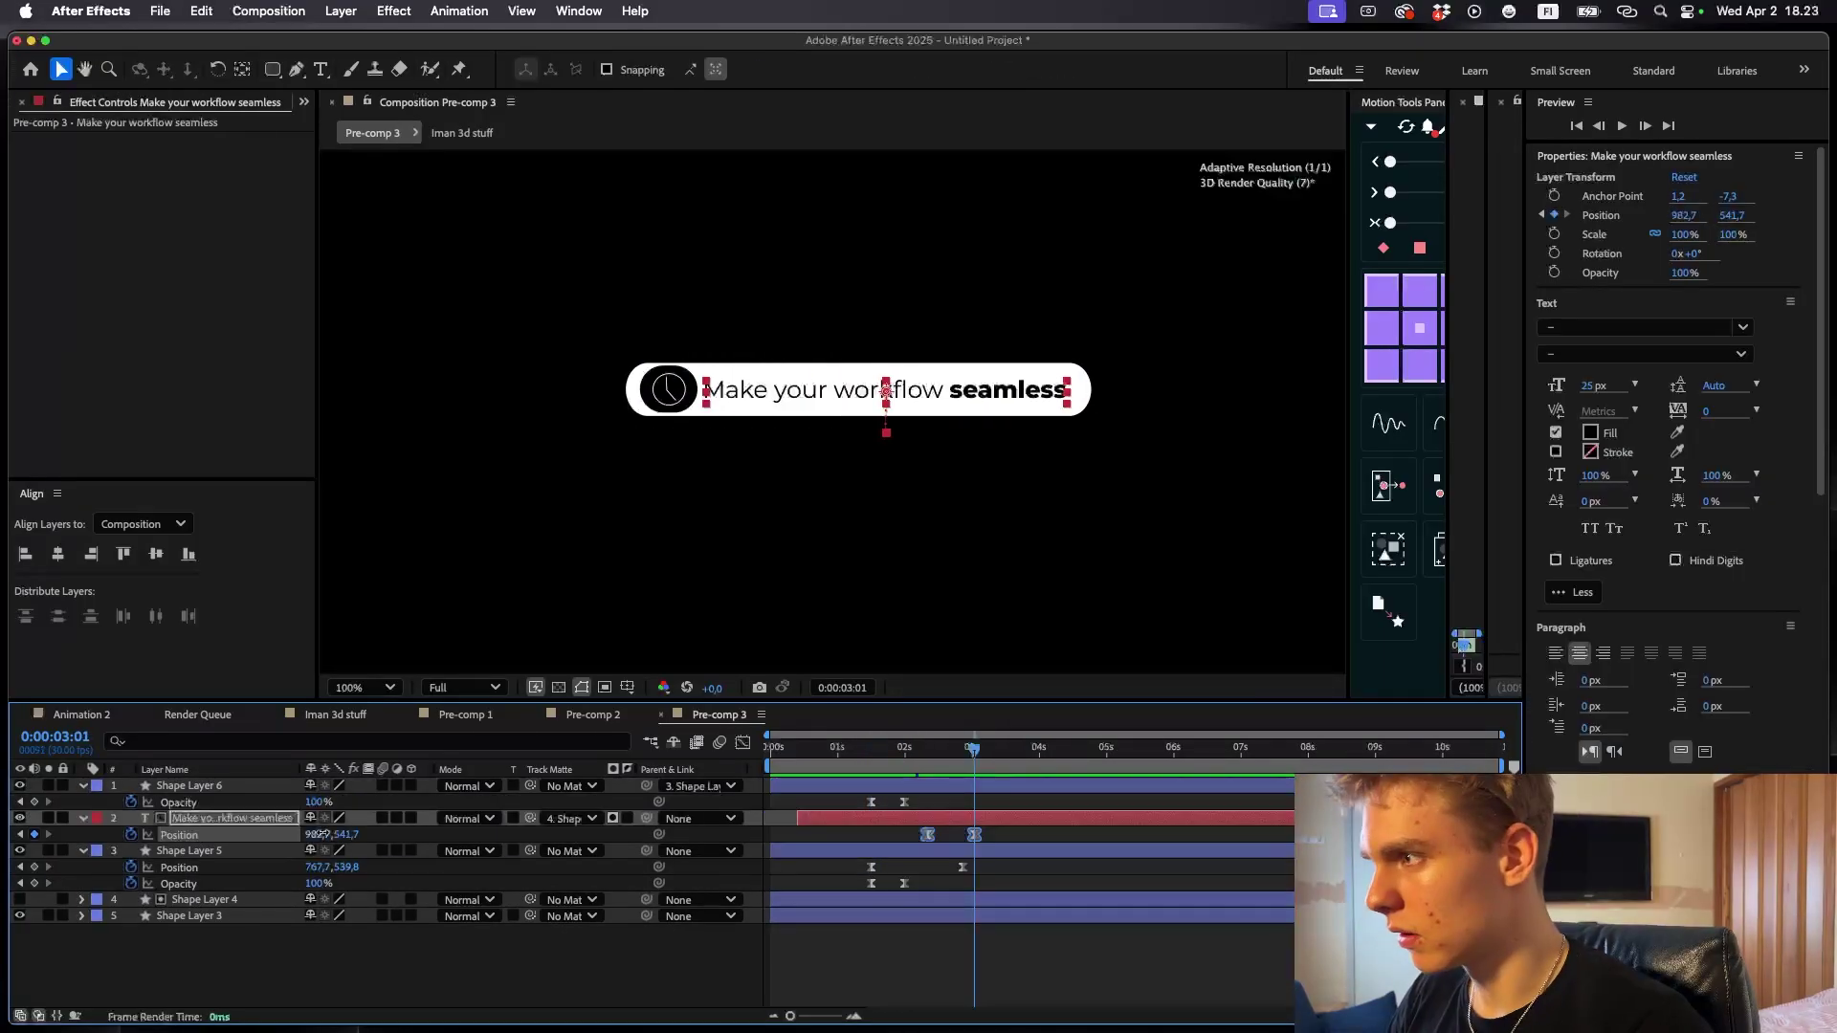
{"action": "left_click_drag", "start_coordinate": [316, 834], "coordinate": [323, 834]}
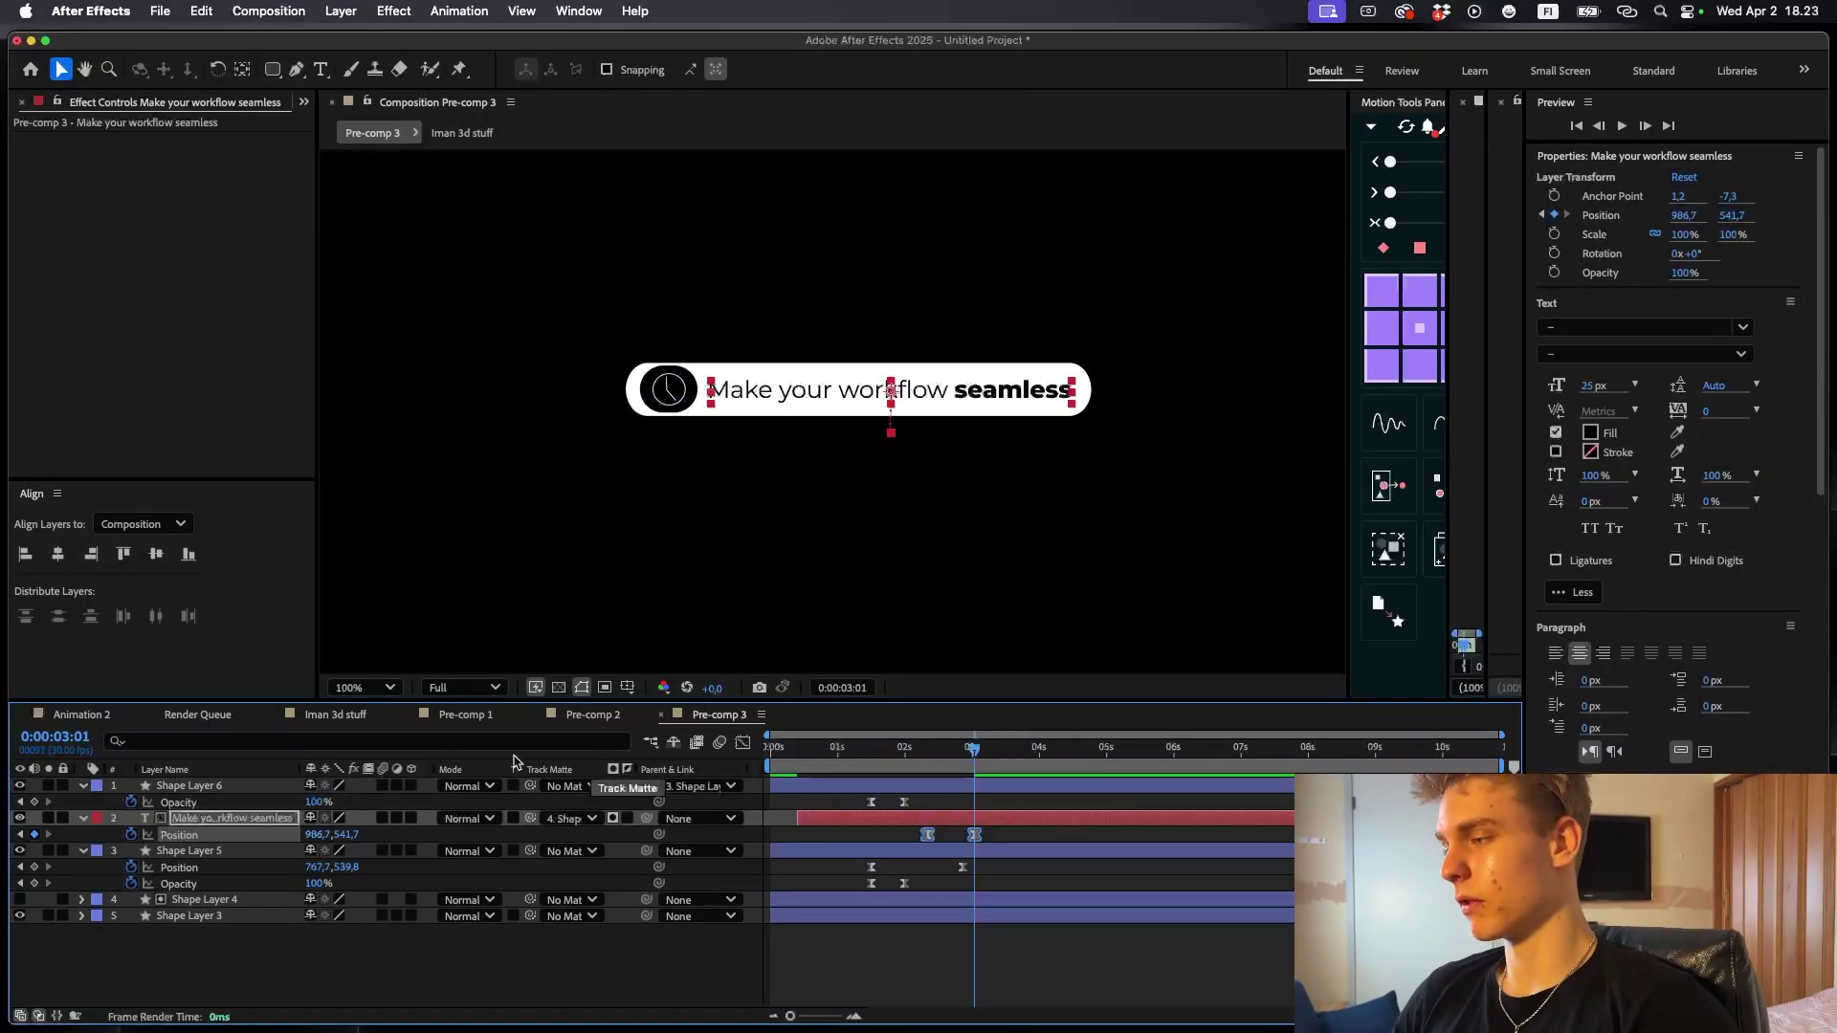
- In Iman 3d stuff, shift Pre-comp 3 to start at about 0:00:03:10 and preview the label's entrance
{"action": "left_click", "coordinate": [340, 716]}
{"action": "left_click", "coordinate": [1034, 756]}
{"action": "key", "text": "space"}
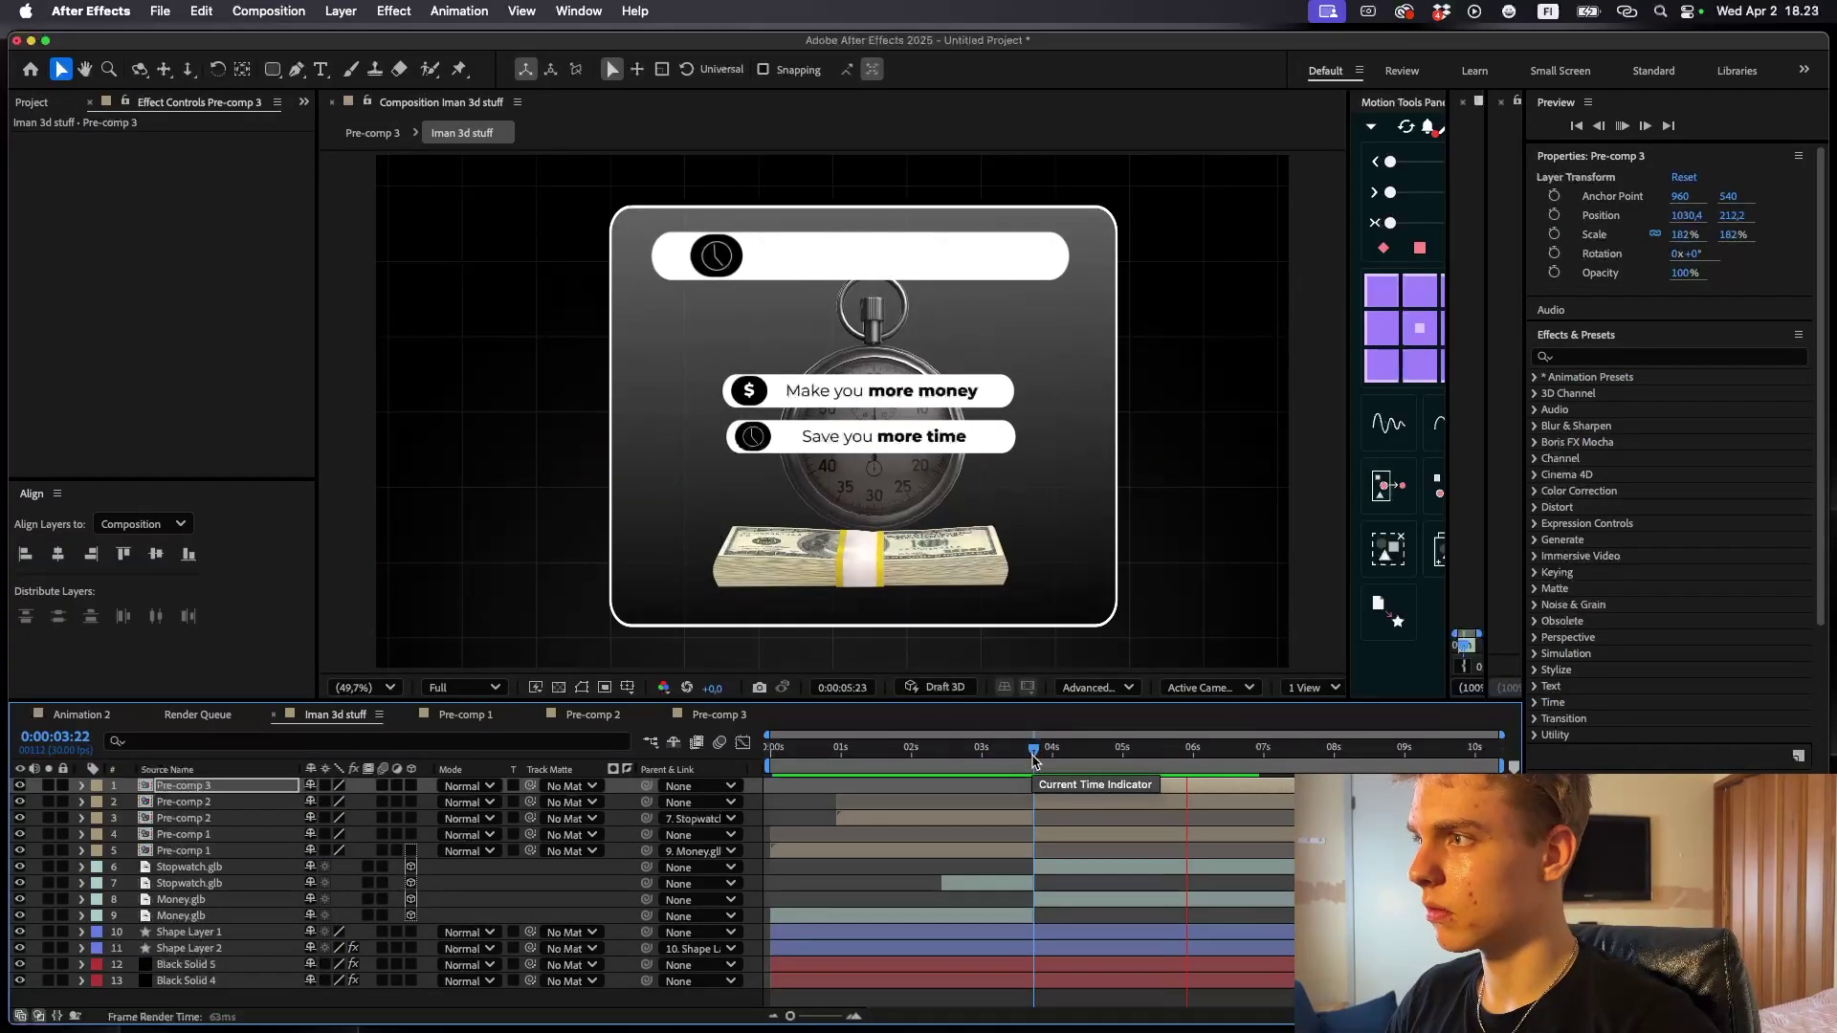
{"action": "key", "text": "space"}
{"action": "left_click_drag", "start_coordinate": [1132, 765], "coordinate": [1030, 758]}
{"action": "key", "text": "space"}
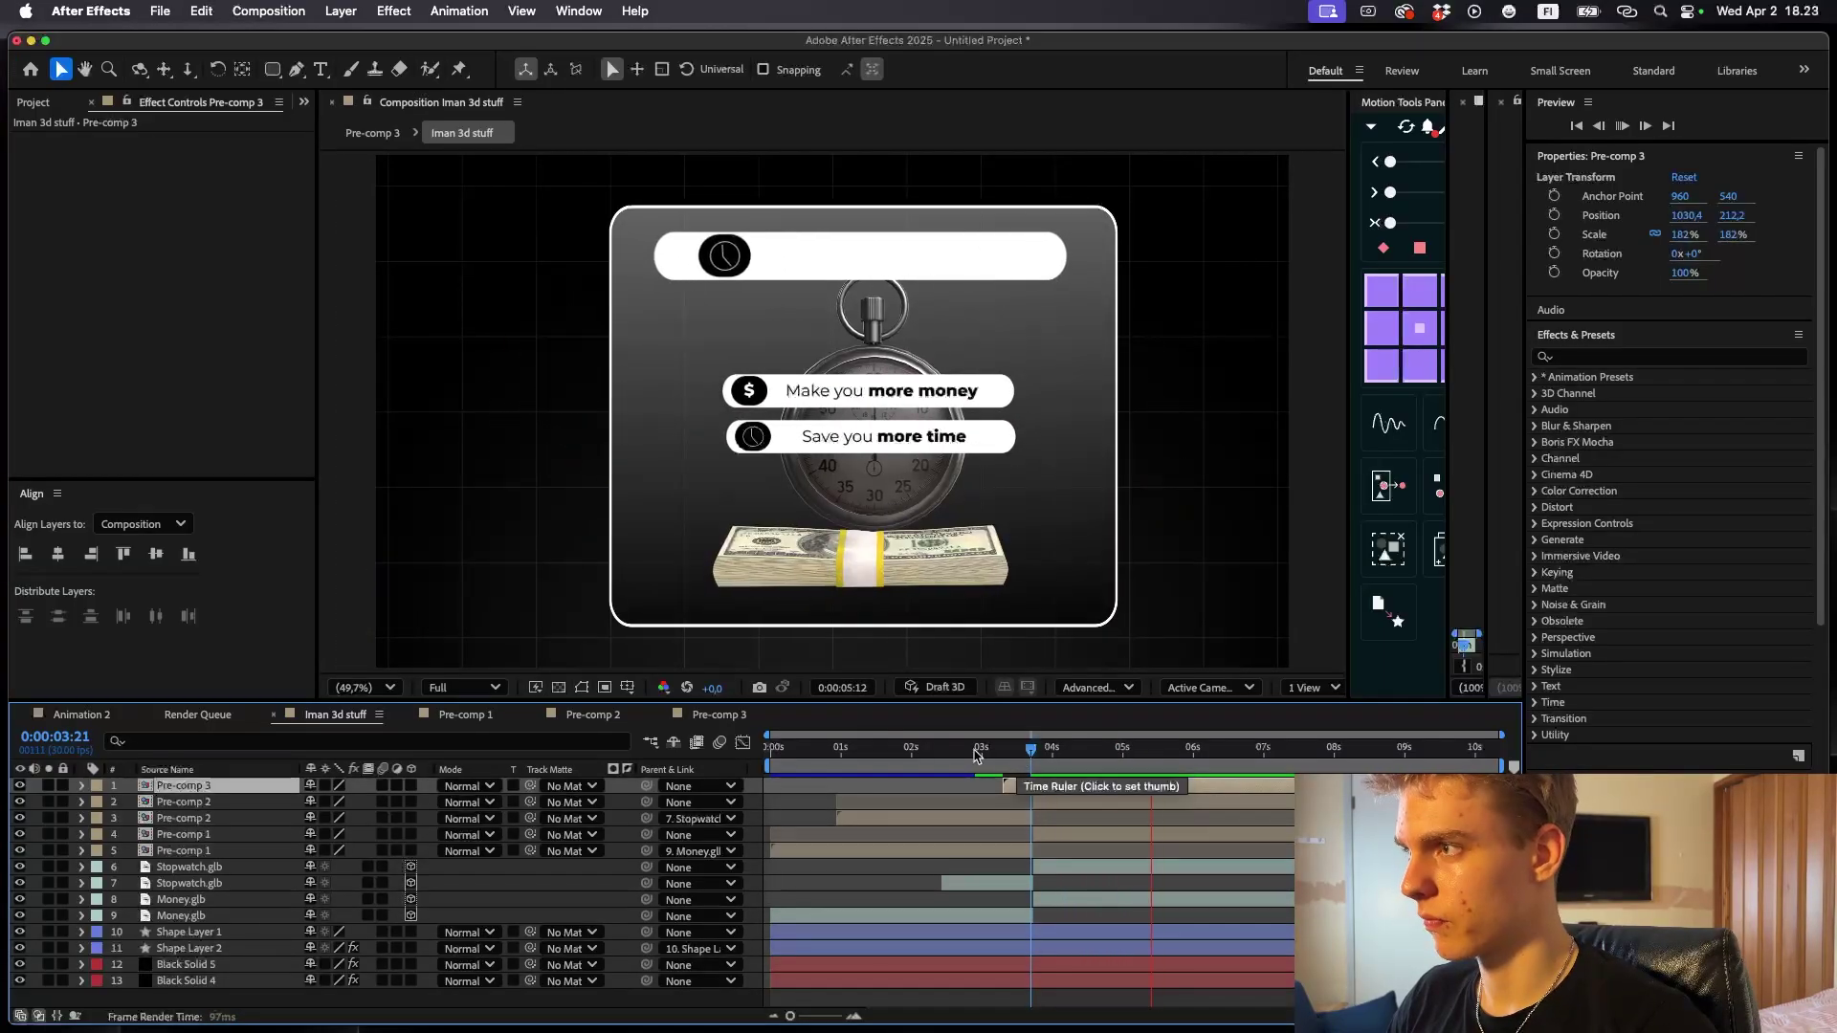
{"action": "key", "text": "space"}
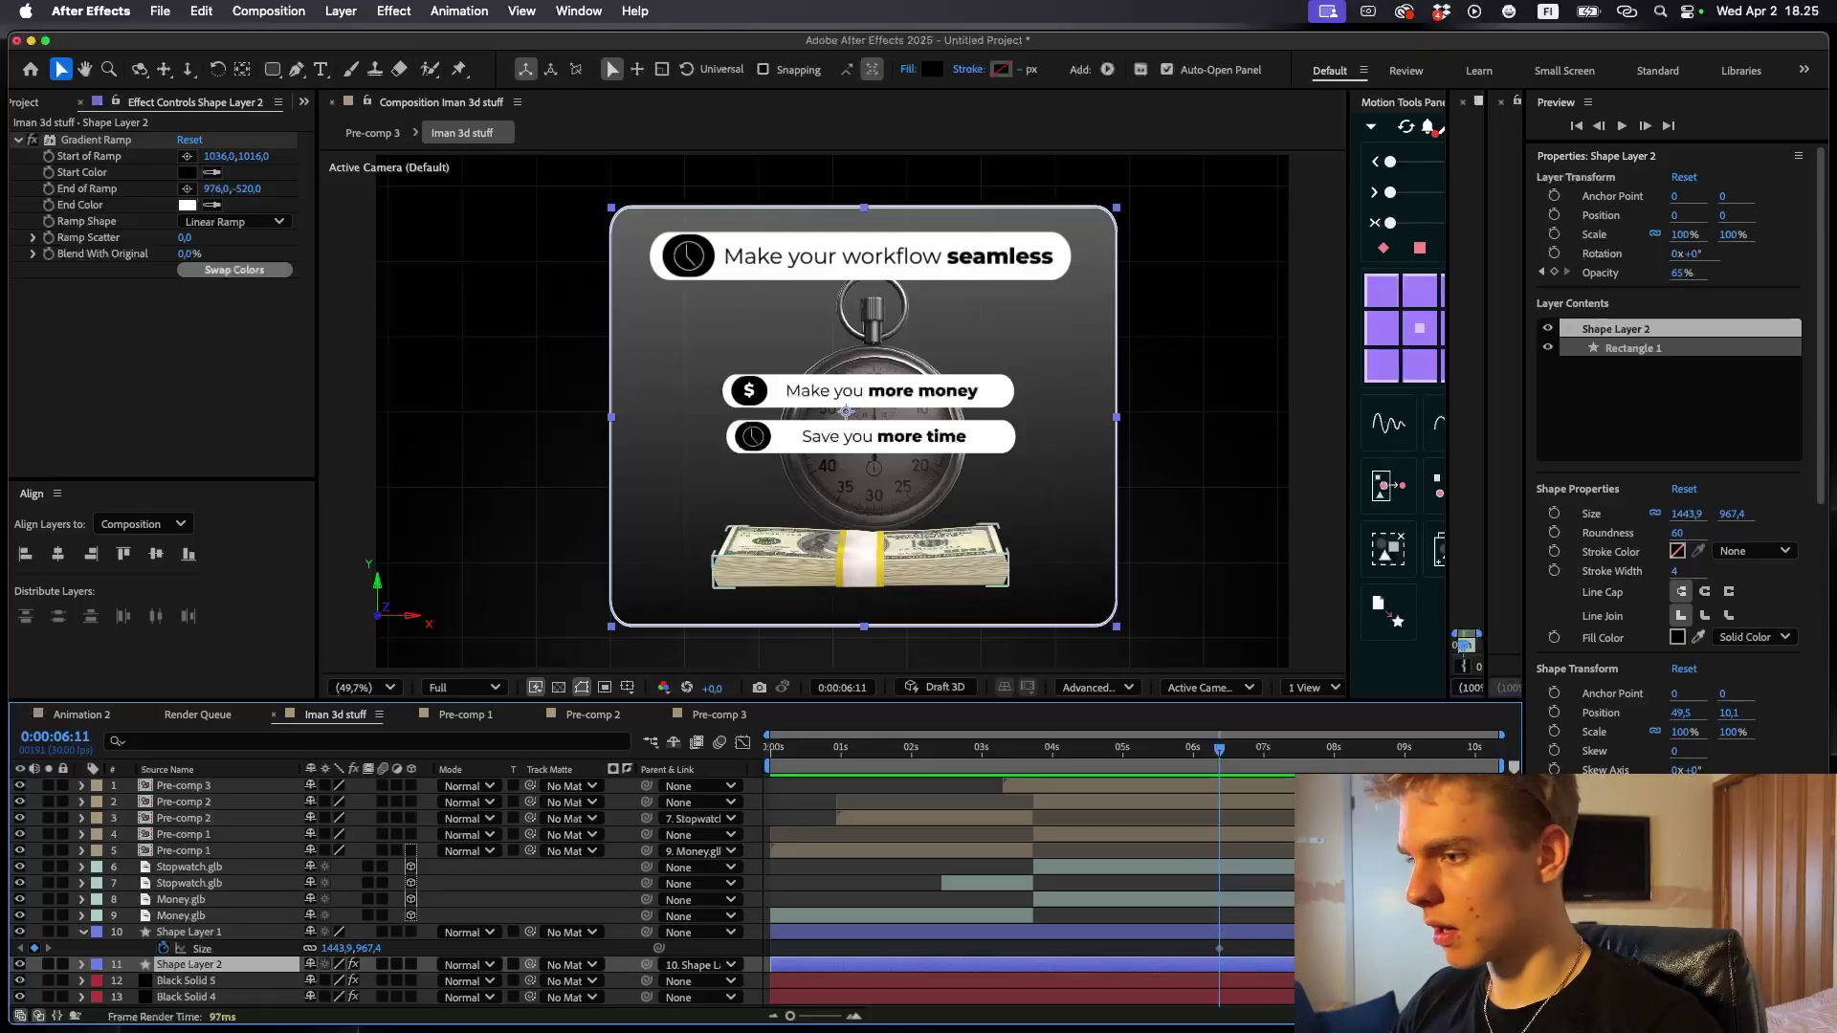
- Keyframe Shape Layer 2's Size at 0:00:06:11, unlink its proportions and widen the rectangle to about 2273 at 0:00:07:21
{"action": "left_click", "coordinate": [1553, 514]}
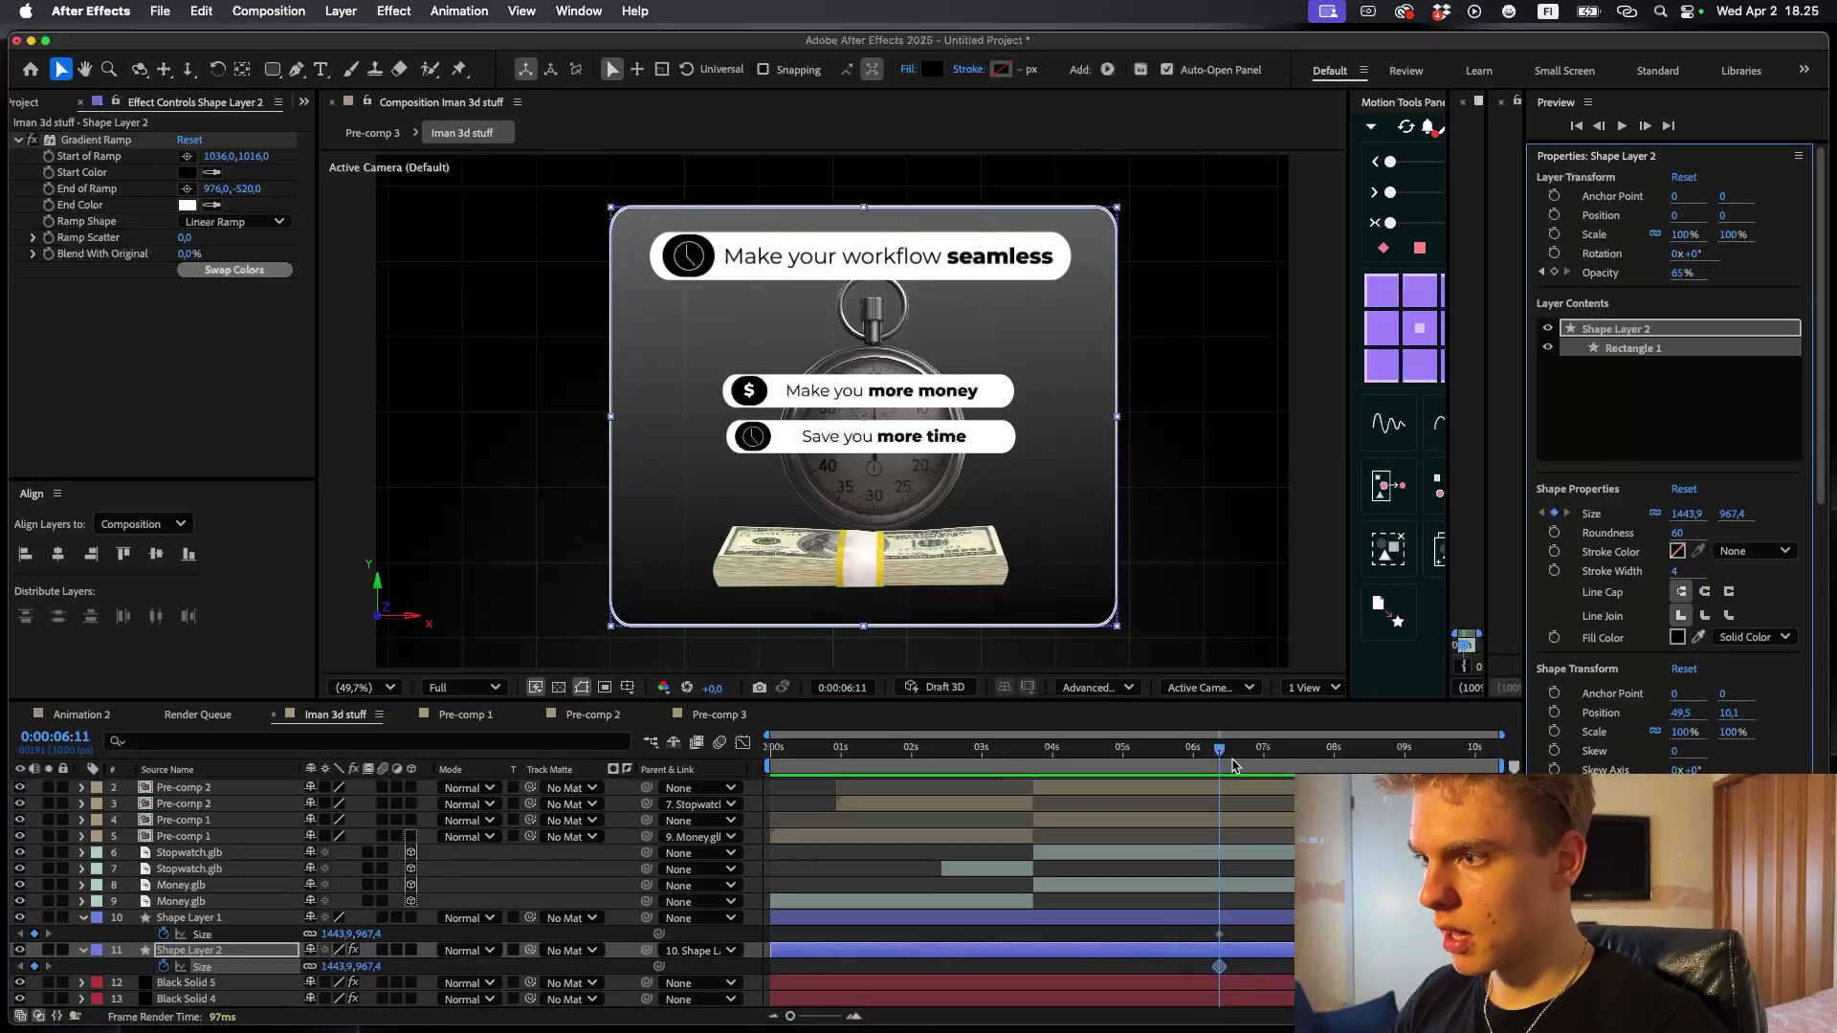
{"action": "left_click_drag", "start_coordinate": [1226, 761], "coordinate": [1262, 763]}
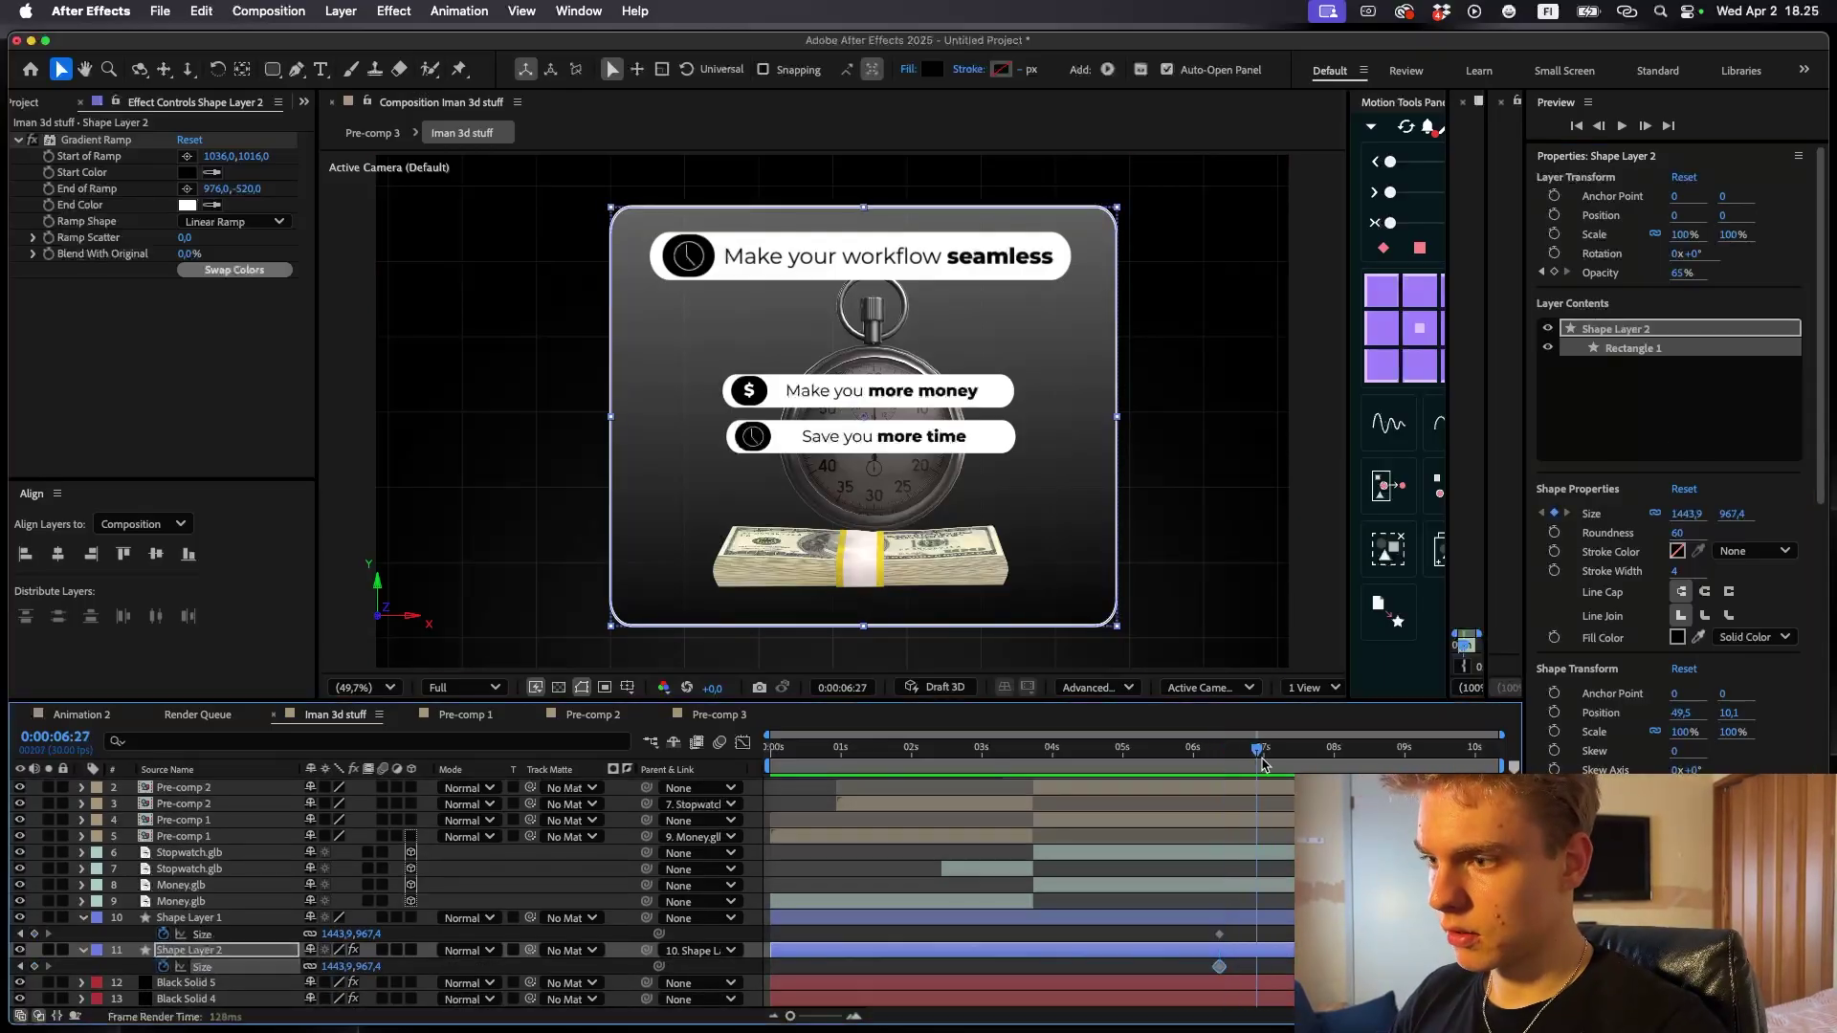
{"action": "left_click", "coordinate": [1260, 919], "text": "shift"}
{"action": "left_click", "coordinate": [1655, 514]}
{"action": "mouse_move", "coordinate": [1681, 521]}
{"action": "left_mouse_down"}
{"action": "mouse_move", "coordinate": [1767, 511]}
{"action": "mouse_move", "coordinate": [1638, 514]}
{"action": "mouse_move", "coordinate": [1656, 514]}
{"action": "left_mouse_up"}
- Unlink Shape Layer 1's Size proportions and widen the card outline to match the fill of Shape Layer 2
{"action": "left_click", "coordinate": [1129, 936]}
{"action": "left_click", "coordinate": [1129, 936]}
{"action": "left_click", "coordinate": [1378, 919]}
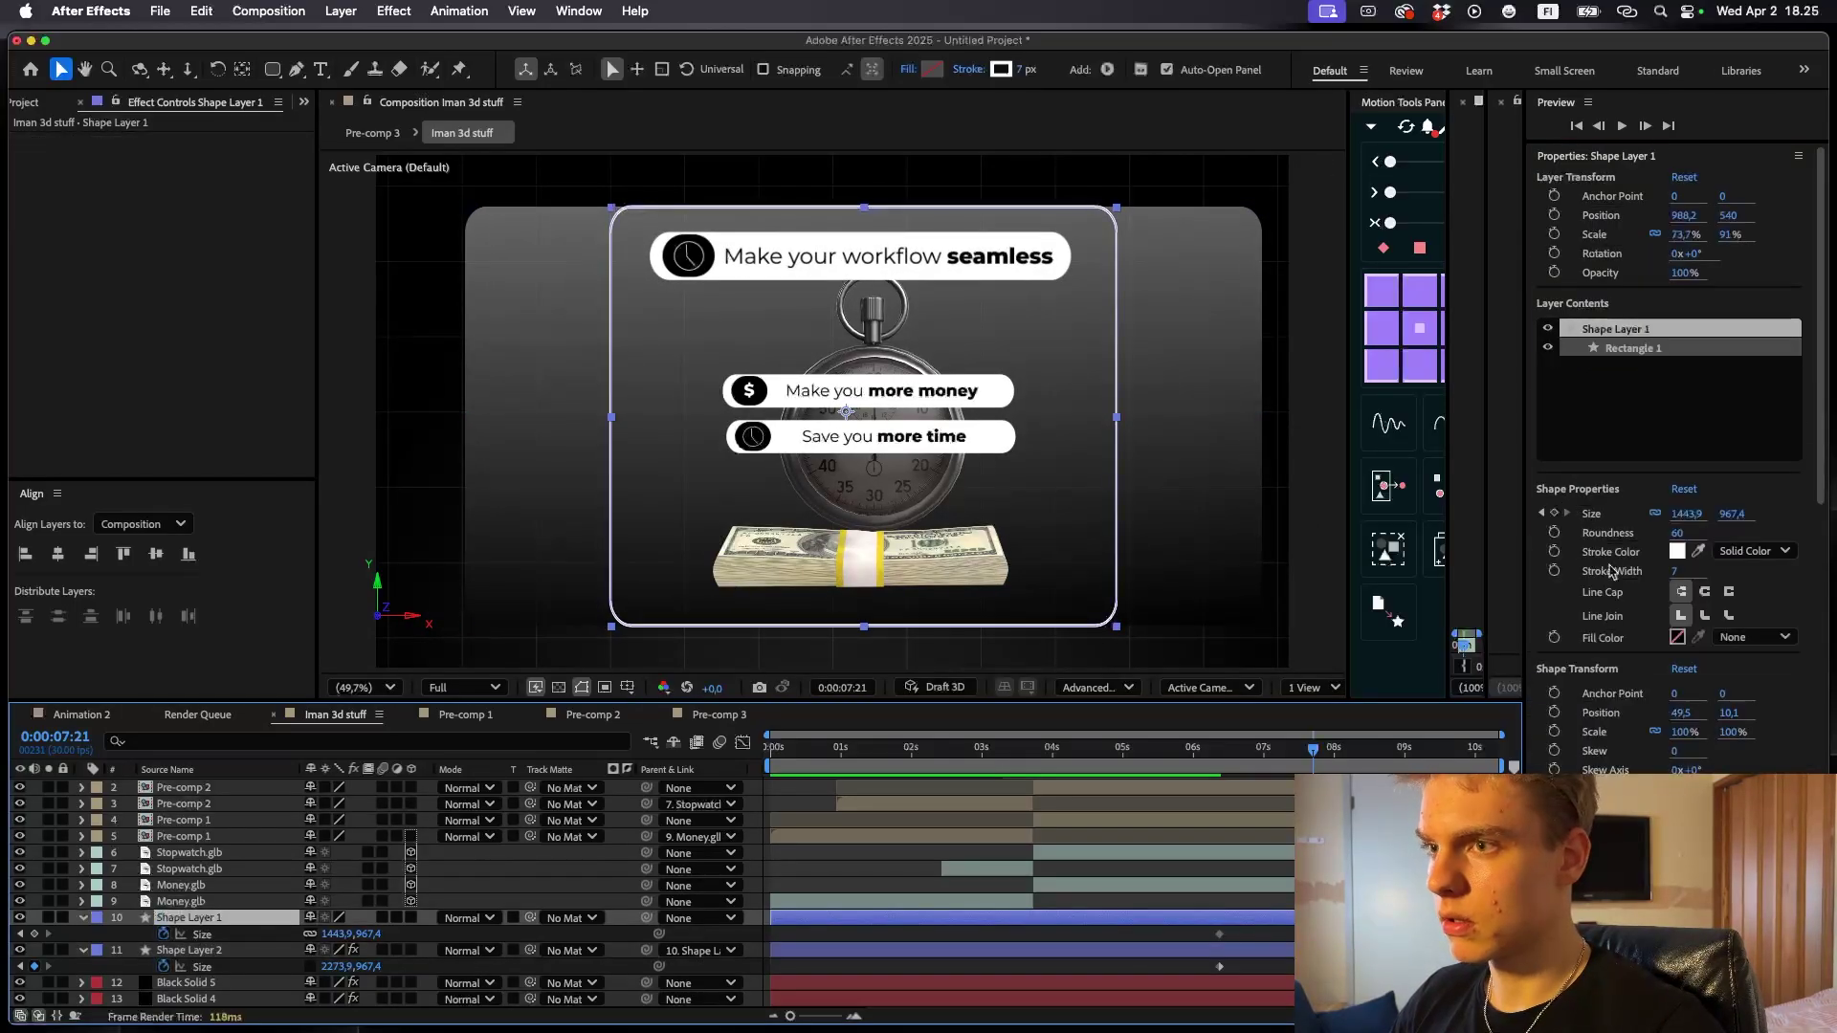
{"action": "left_click", "coordinate": [1654, 514]}
{"action": "left_click_drag", "start_coordinate": [1685, 513], "coordinate": [1755, 515]}
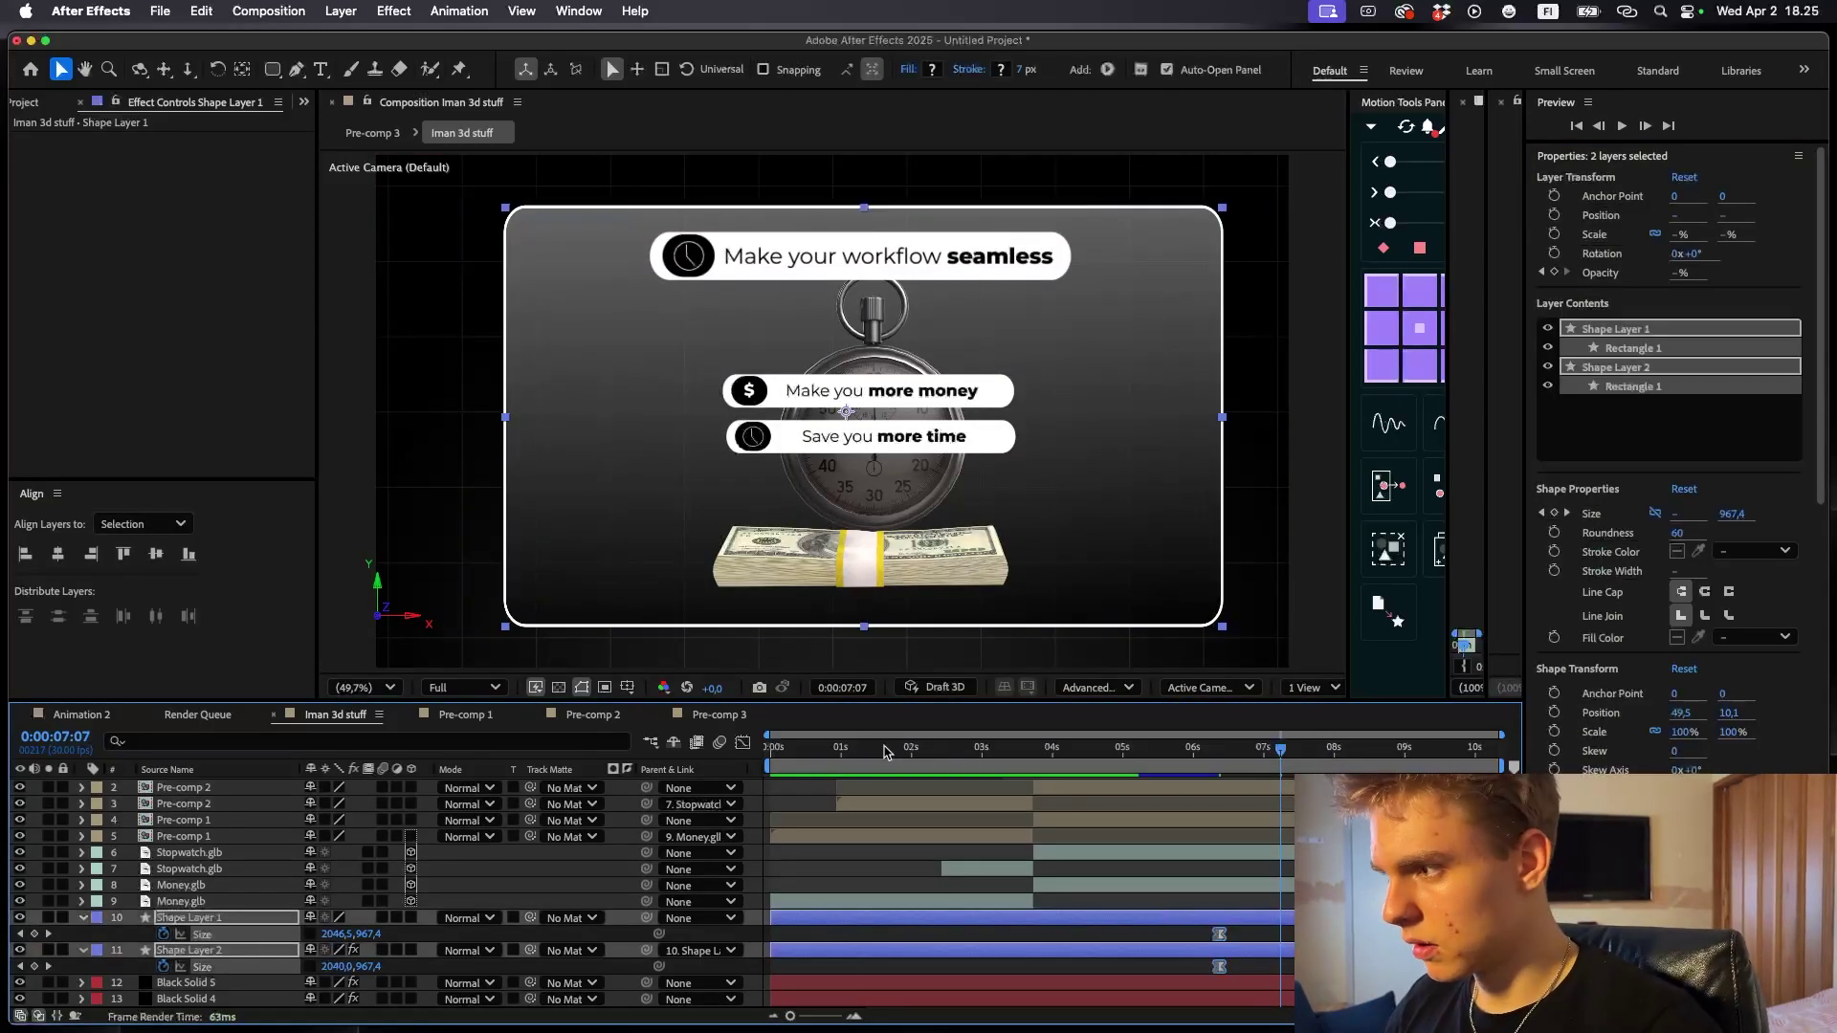
- Adjust the easing of both shape layers' Size keyframes in the Graph Editor and preview the card widening
{"action": "left_click", "coordinate": [738, 748]}
{"action": "mouse_move", "coordinate": [1244, 960]}
{"action": "left_mouse_down"}
{"action": "mouse_move", "coordinate": [1277, 966]}
{"action": "mouse_move", "coordinate": [1252, 964]}
{"action": "left_mouse_up"}
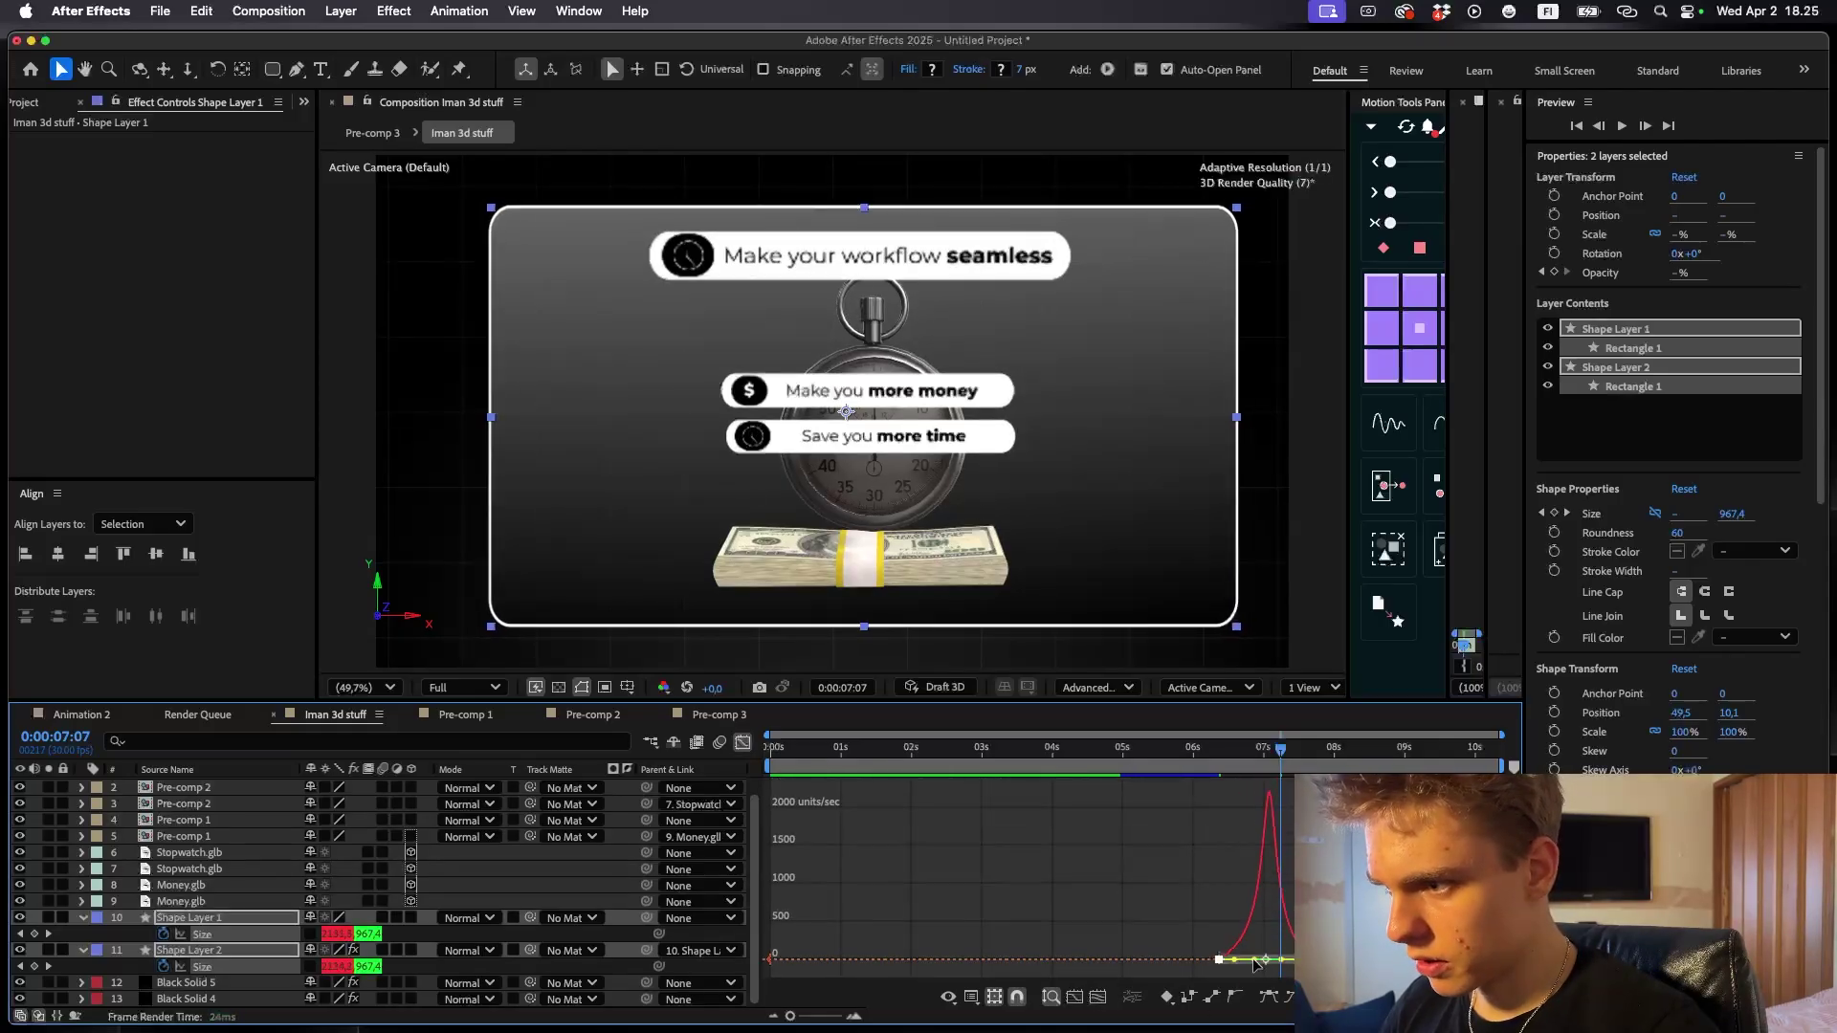
{"action": "left_click", "coordinate": [742, 742]}
{"action": "left_click", "coordinate": [1200, 755]}
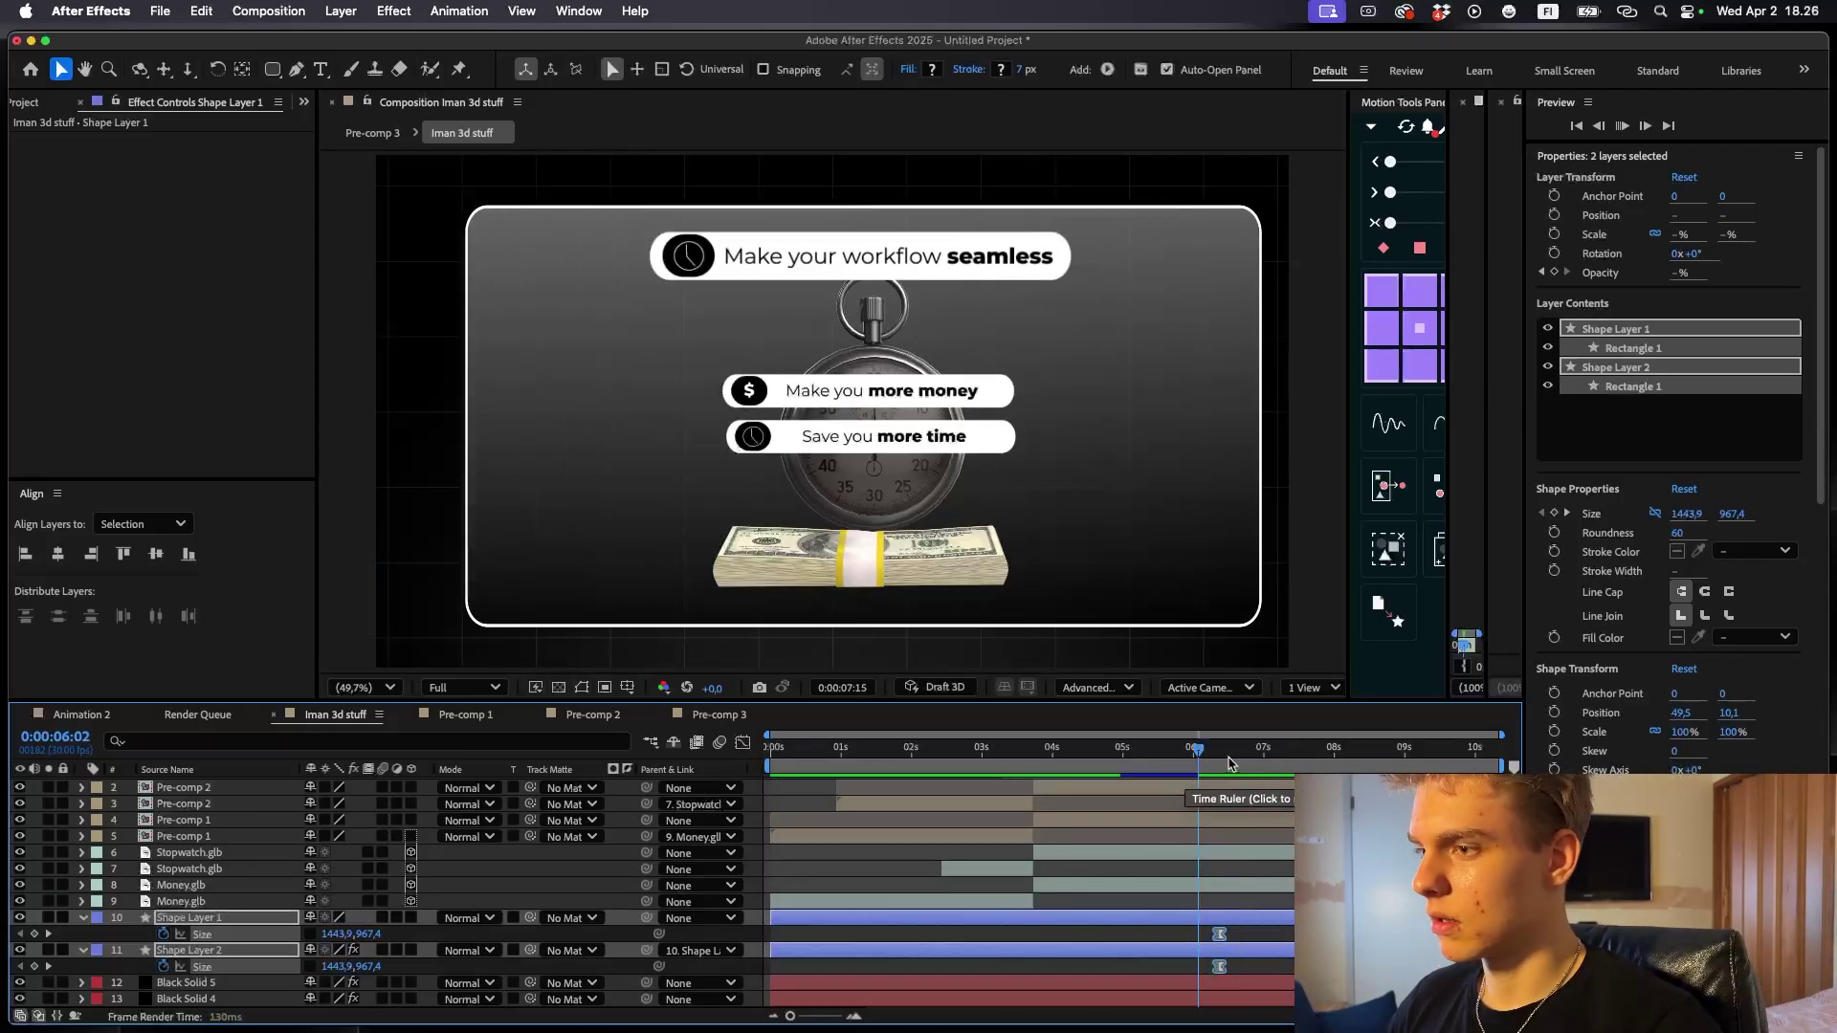
{"action": "left_click", "coordinate": [1153, 758]}
{"action": "key", "text": "space"}
- Move both shape layers' Size keyframes to about 0:00:05:29 and 0:00:06:27 and preview the card widening again
{"action": "left_click", "coordinate": [1208, 757]}
{"action": "left_click_drag", "start_coordinate": [1219, 934], "coordinate": [1258, 935]}
{"action": "left_click", "coordinate": [1282, 935]}
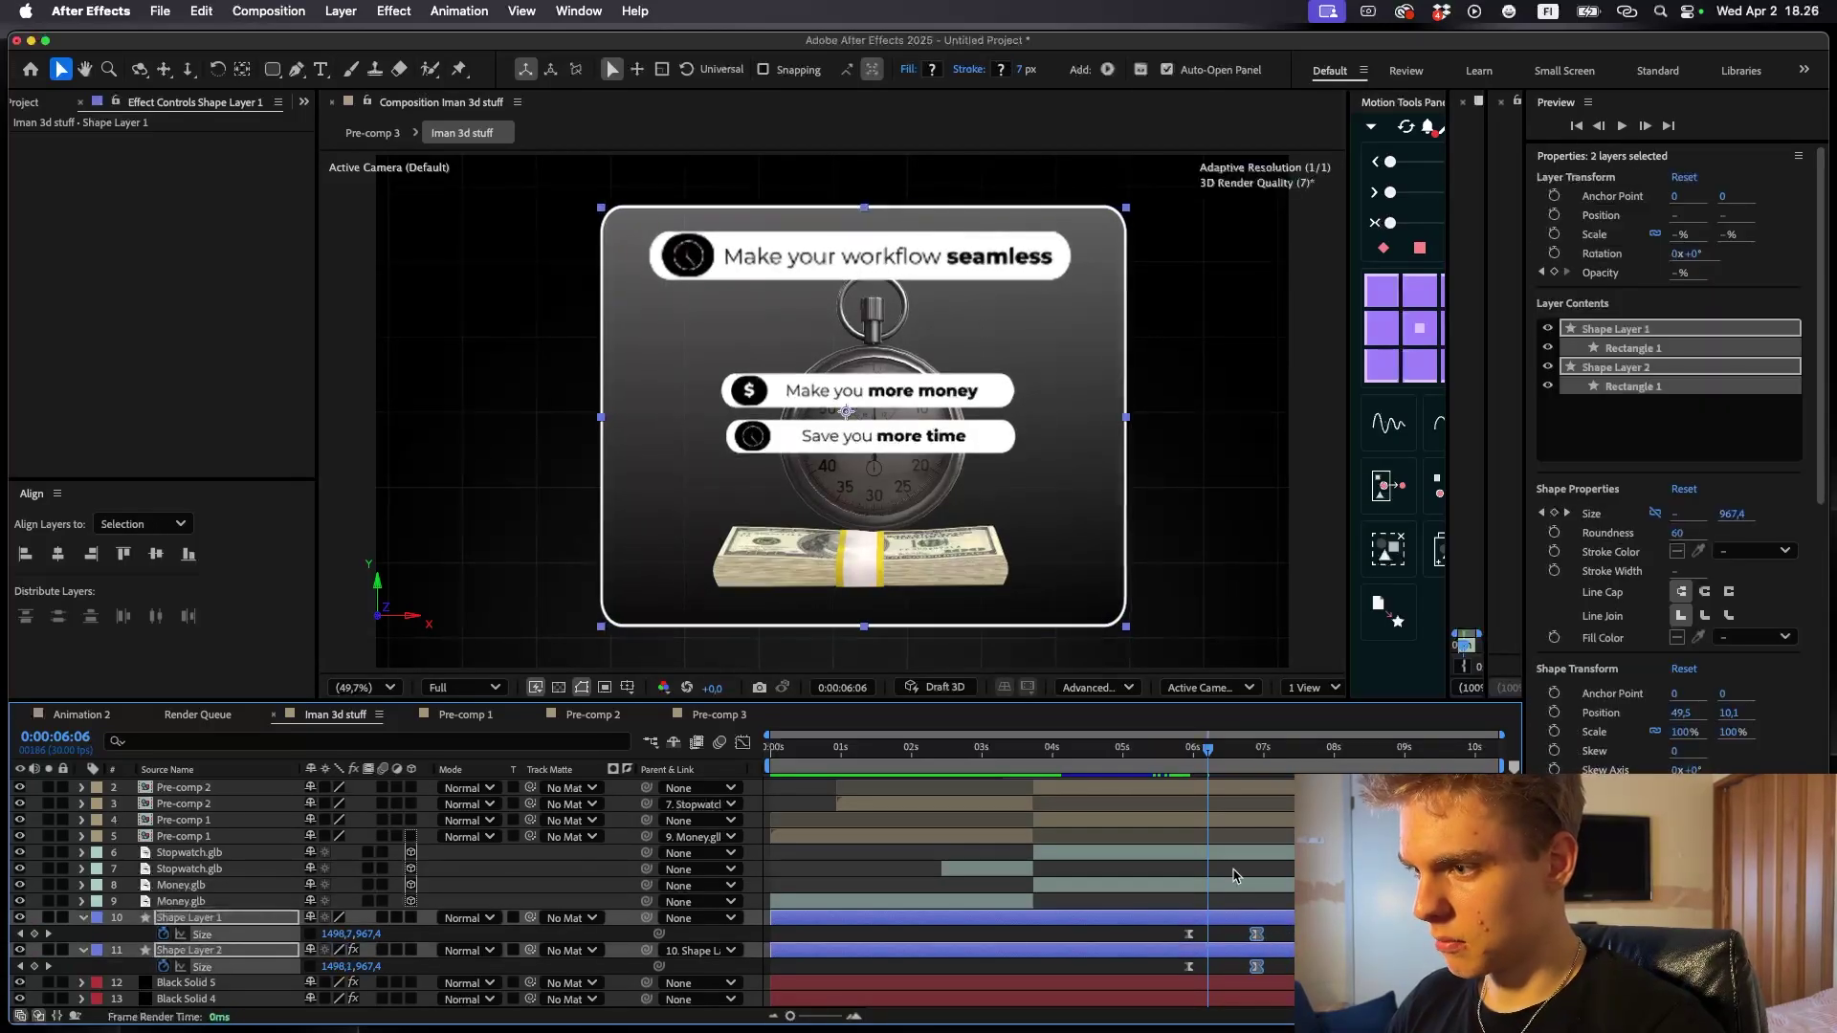
{"action": "left_click", "coordinate": [1171, 756]}
{"action": "key", "text": "space"}
{"action": "key", "text": "space"}
- Add Position and X Rotation keyframes to the later Money.glb layer at 0:00:05:29
{"action": "left_click", "coordinate": [1190, 762]}
{"action": "left_click_drag", "start_coordinate": [1101, 765], "coordinate": [1192, 799]}
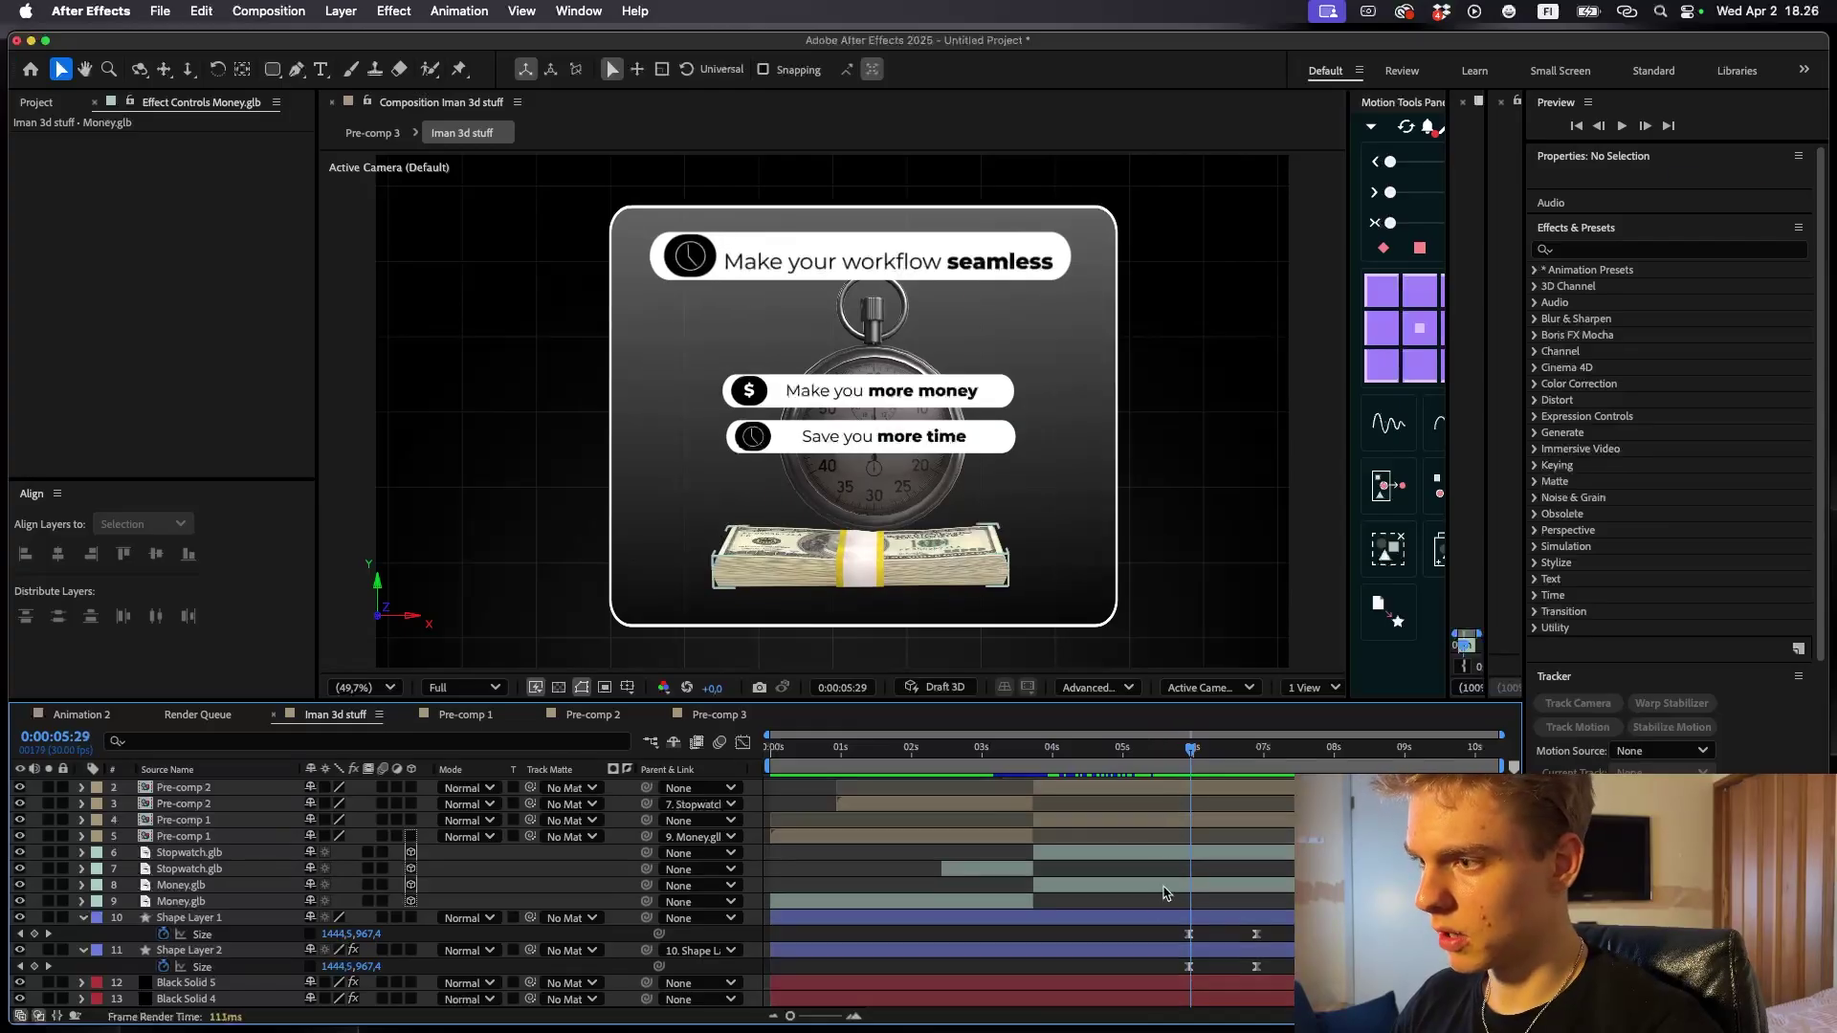
{"action": "left_click", "coordinate": [1165, 889]}
{"action": "key", "text": "u"}
{"action": "left_click", "coordinate": [34, 901]}
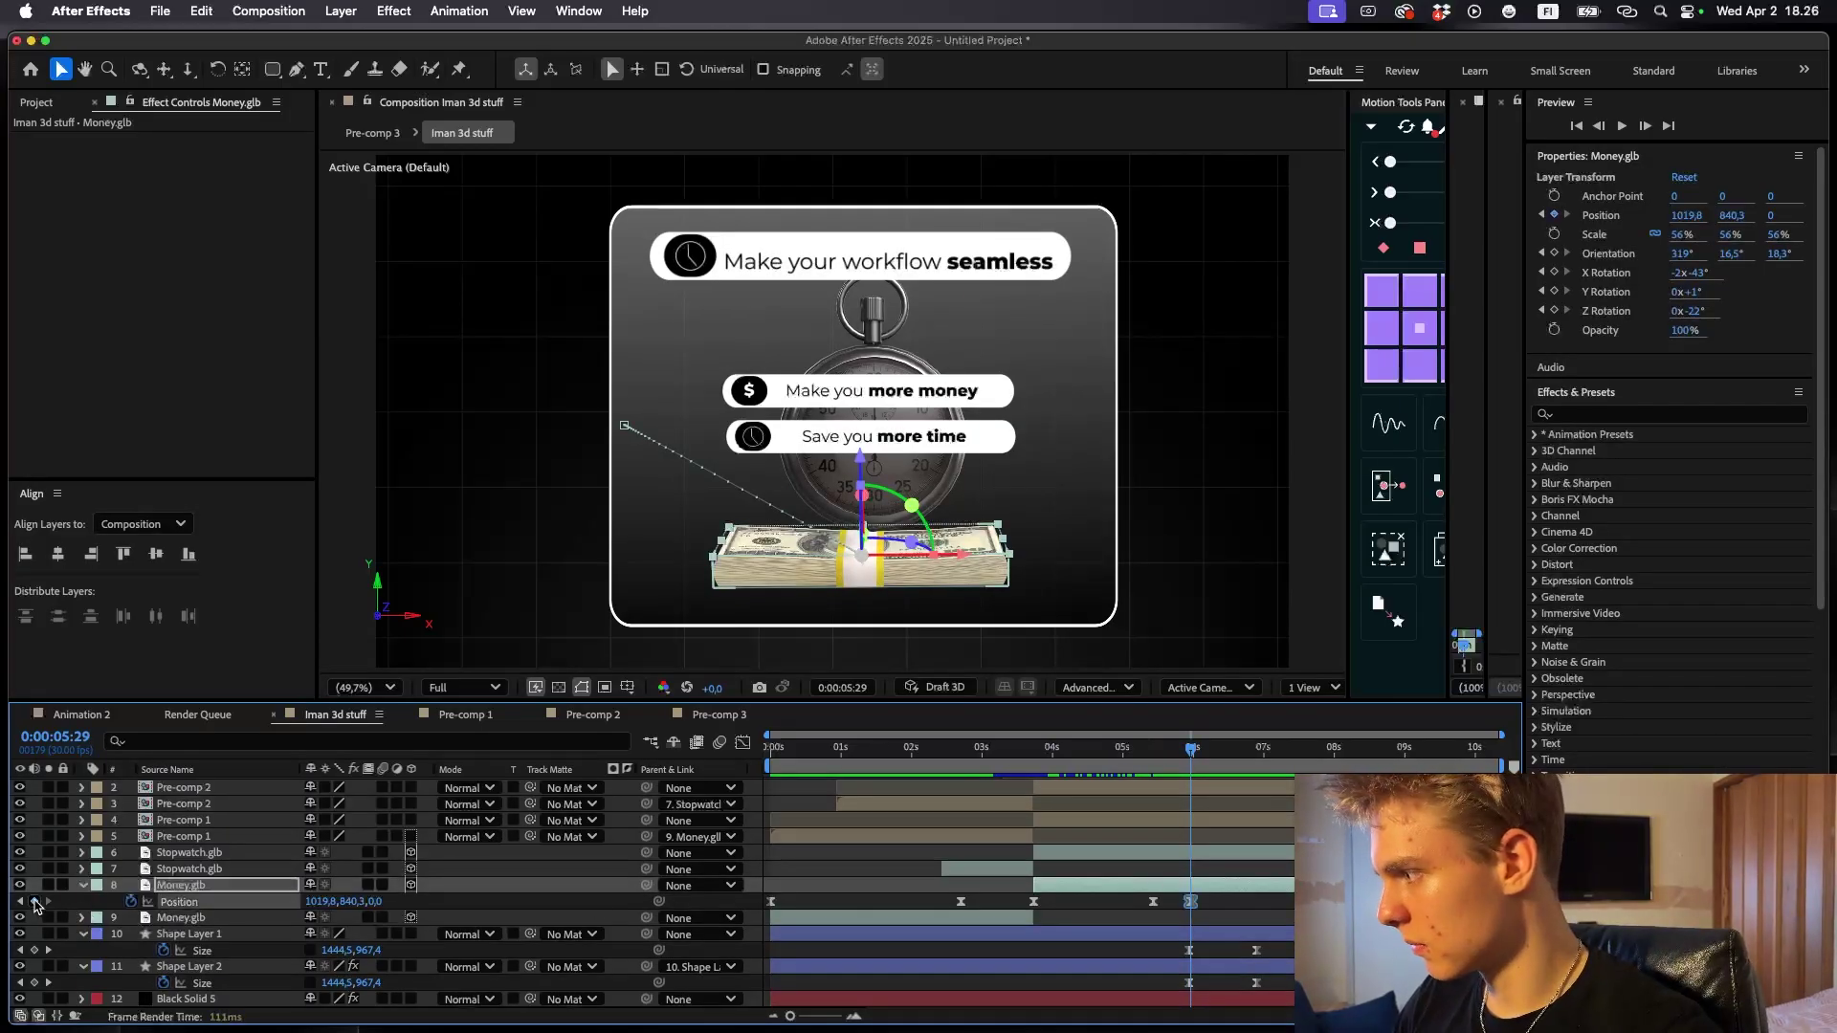
{"action": "key", "text": "r"}
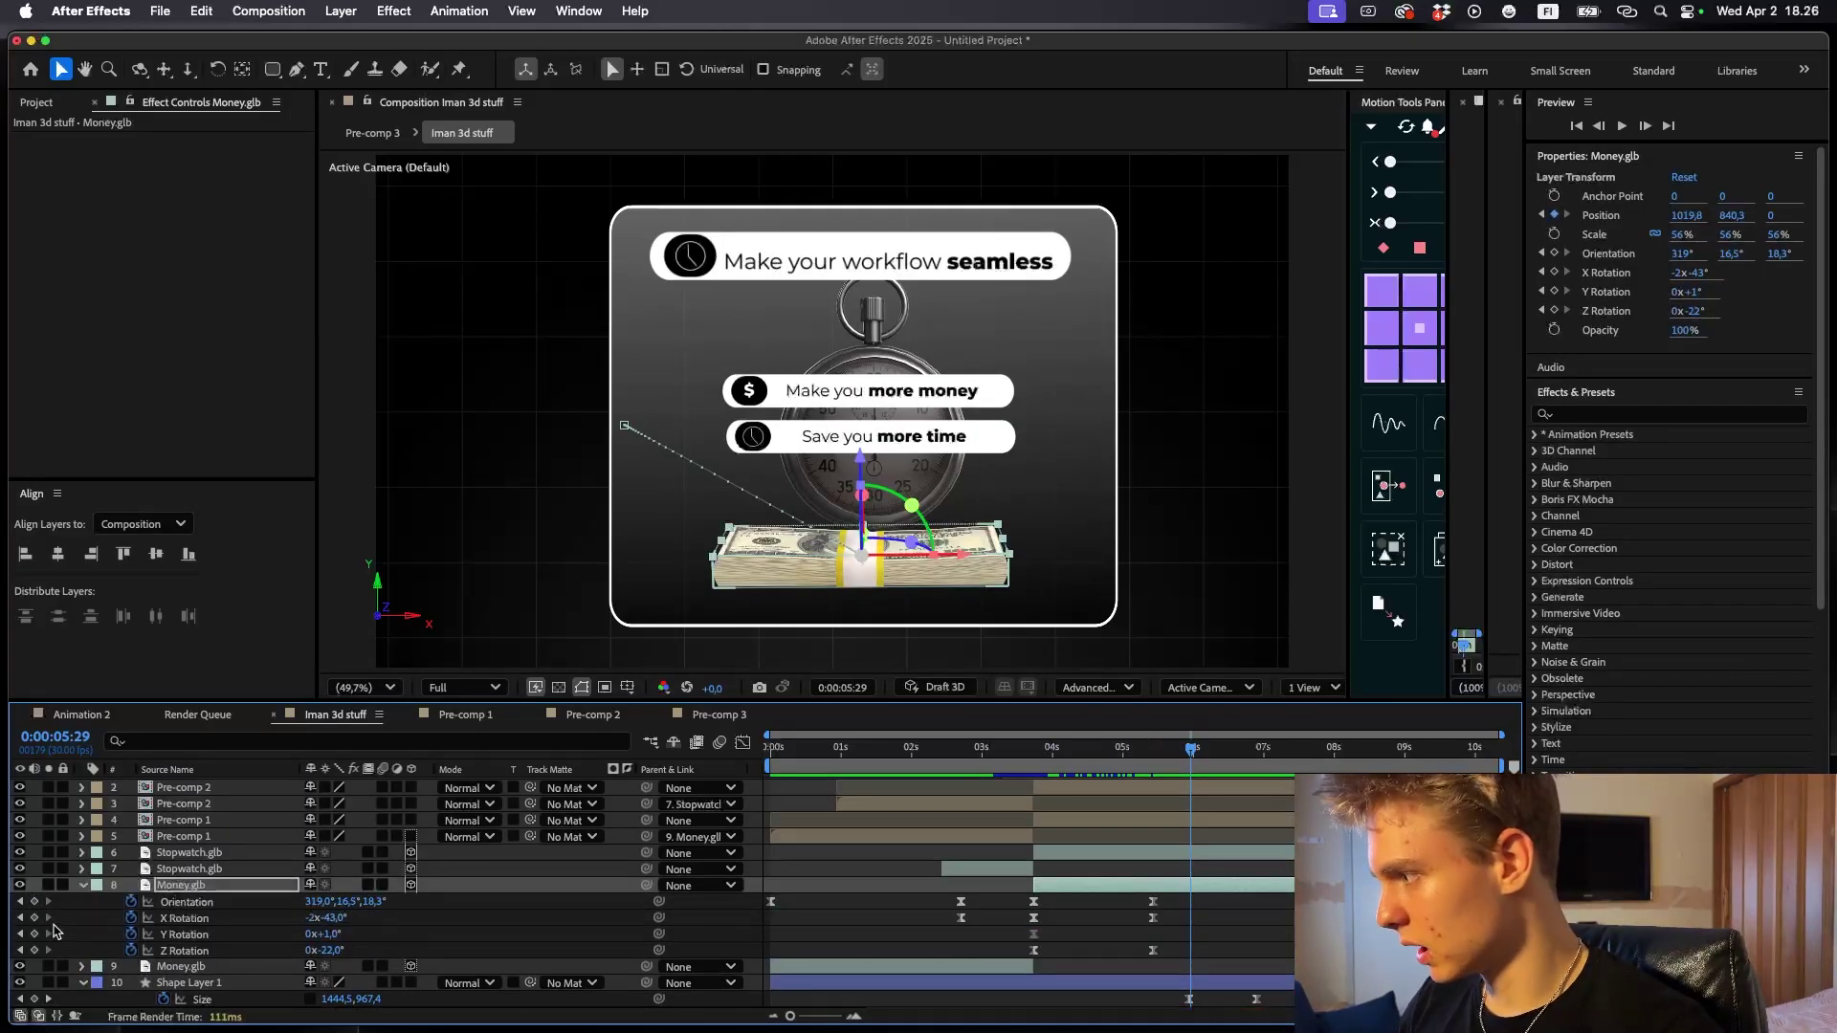
{"action": "key", "text": "shift+p"}
{"action": "key", "text": "space"}
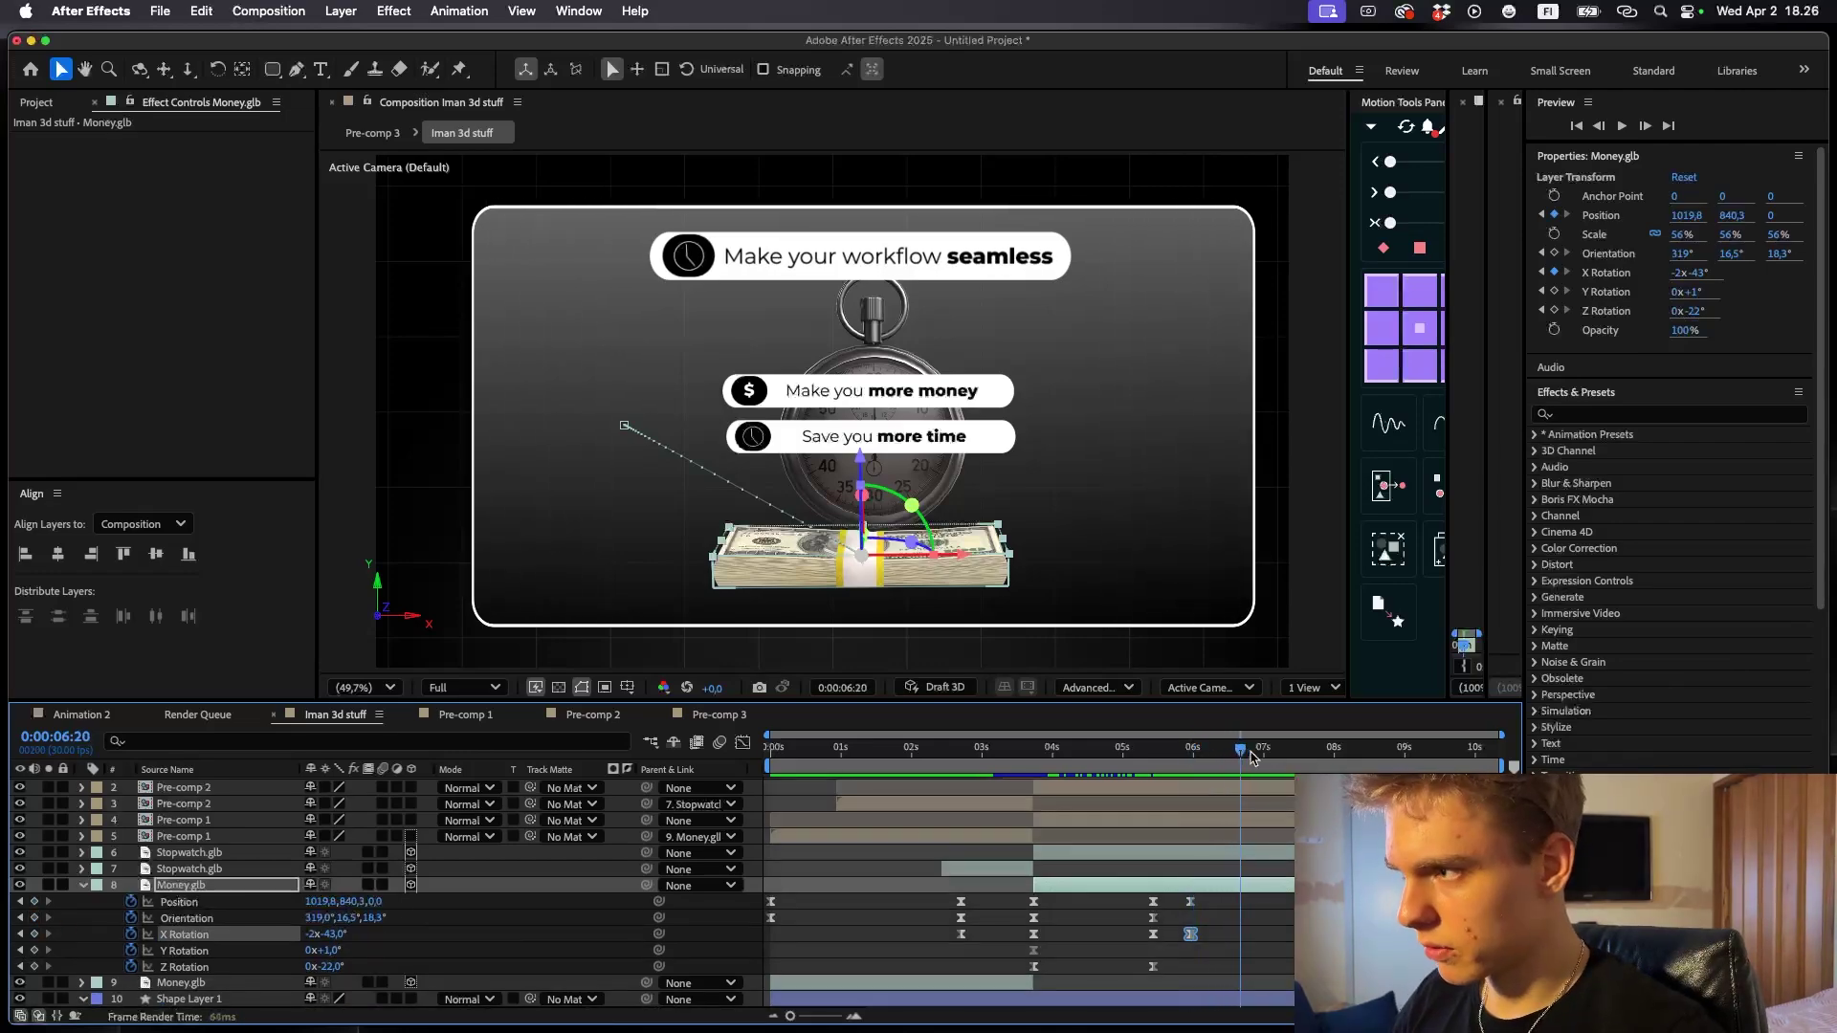
- At 0:00:07:10, move Money.glb to Position 385,4 / 568 / 186,7 and rotate it upright to Orientation 330,7° / 358,3° / 93,7°
{"action": "mouse_move", "coordinate": [318, 903]}
{"action": "left_mouse_down"}
{"action": "mouse_move", "coordinate": [230, 910]}
{"action": "mouse_move", "coordinate": [347, 924]}
{"action": "left_mouse_up"}
{"action": "left_click_drag", "start_coordinate": [644, 385], "coordinate": [631, 363]}
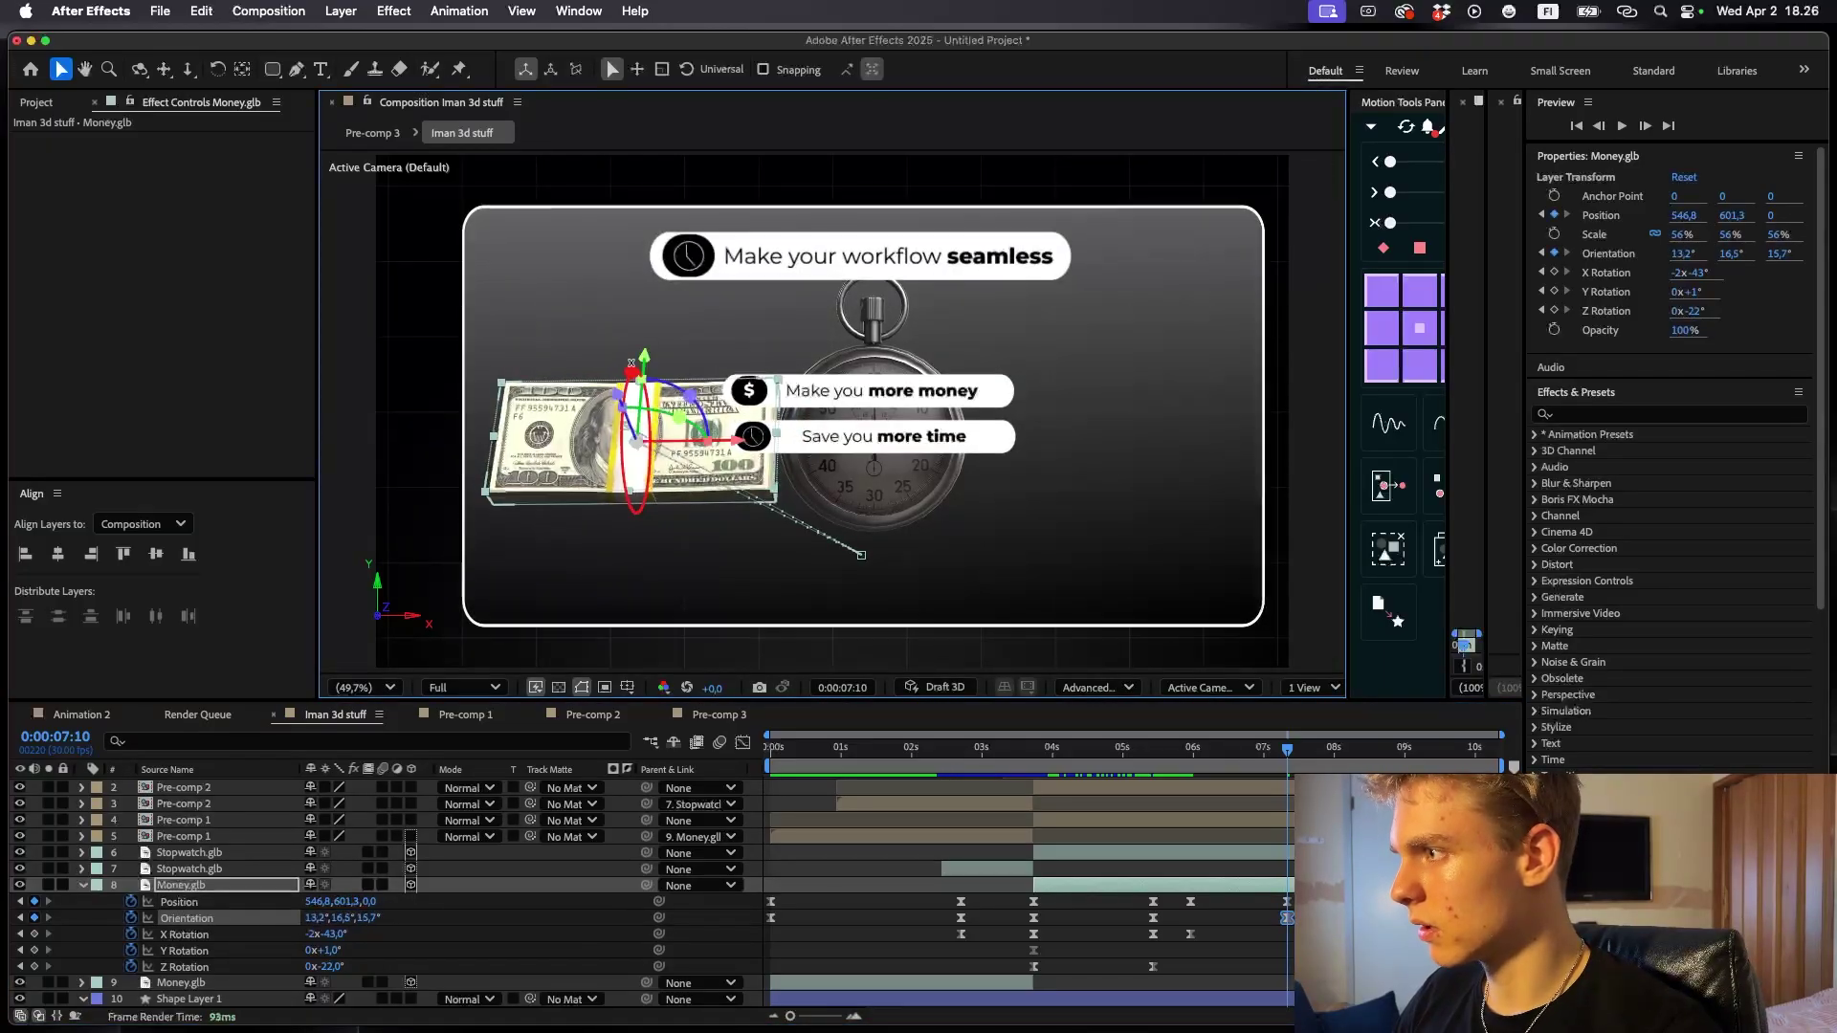
{"action": "left_click_drag", "start_coordinate": [679, 482], "coordinate": [576, 481]}
{"action": "left_click", "coordinate": [675, 453]}
{"action": "left_click_drag", "start_coordinate": [576, 572], "coordinate": [609, 522]}
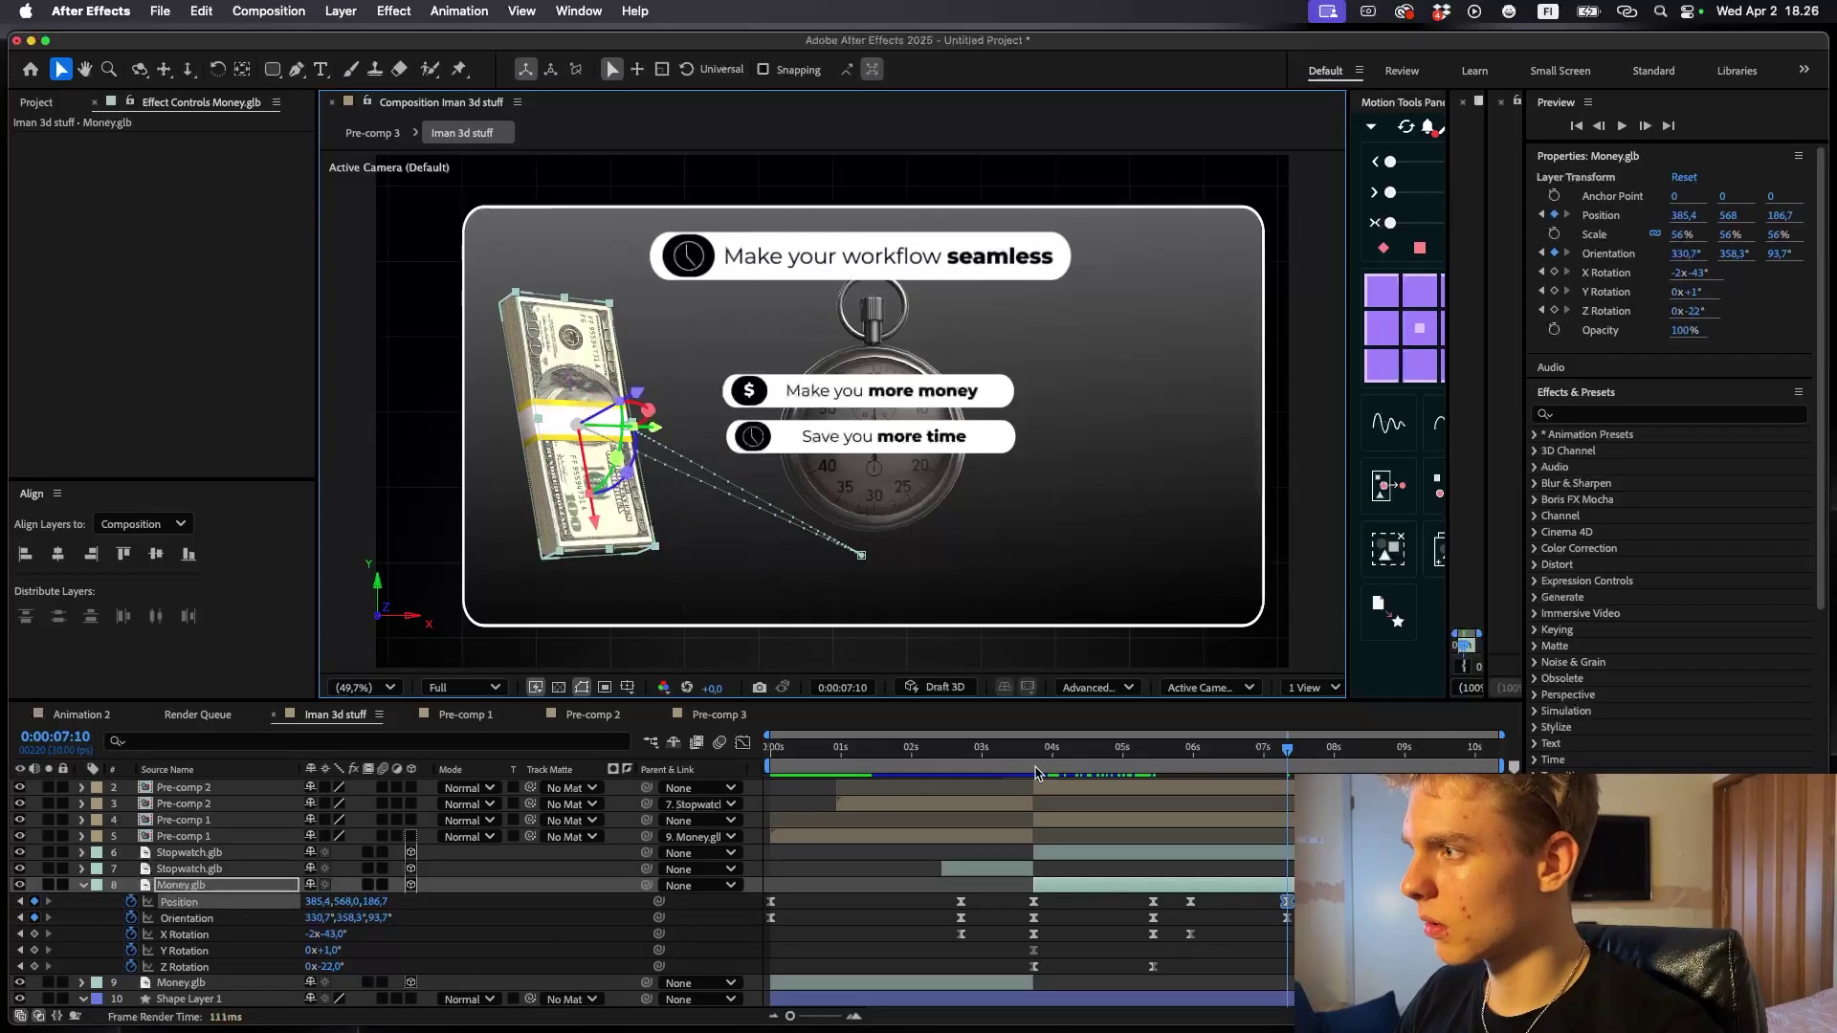
- Animate the later Money.glb layer's Scale from 56% at 0:00:05:29 to 43% at 0:00:07:10
{"action": "key", "text": "u"}
{"action": "left_click", "coordinate": [1268, 899]}
{"action": "key", "text": "s"}
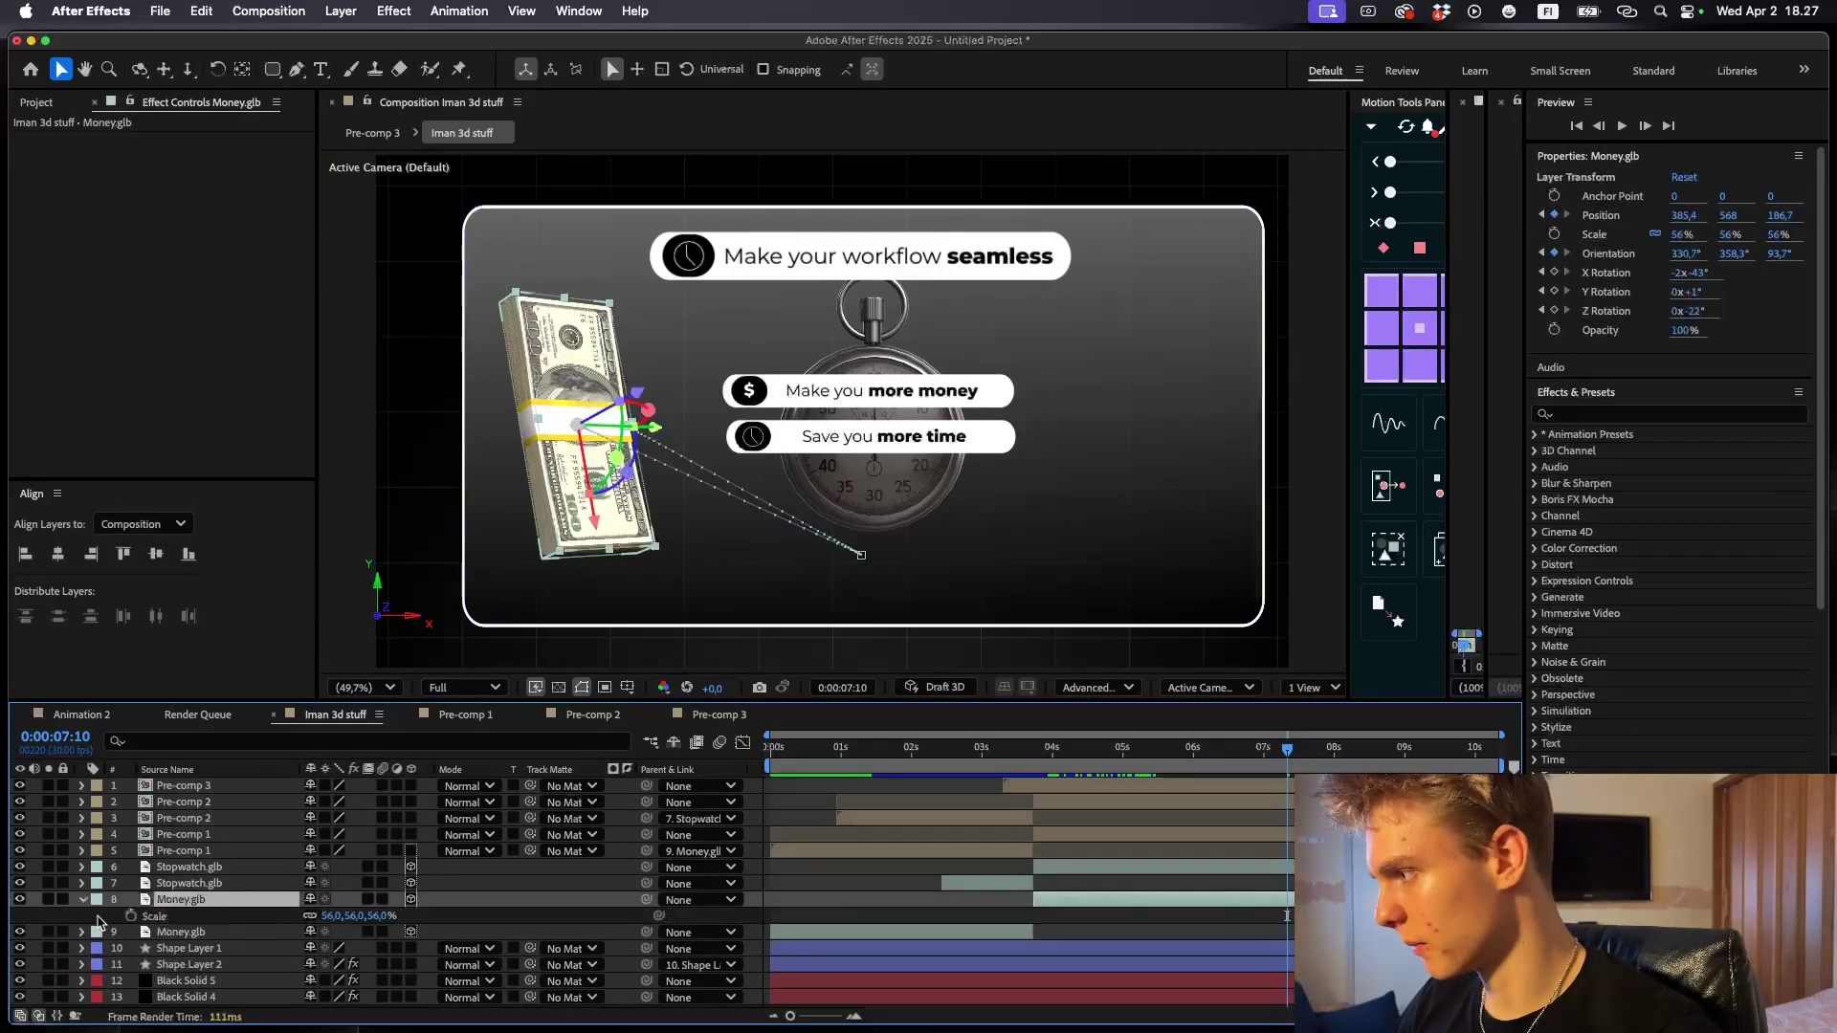
{"action": "key", "text": "u"}
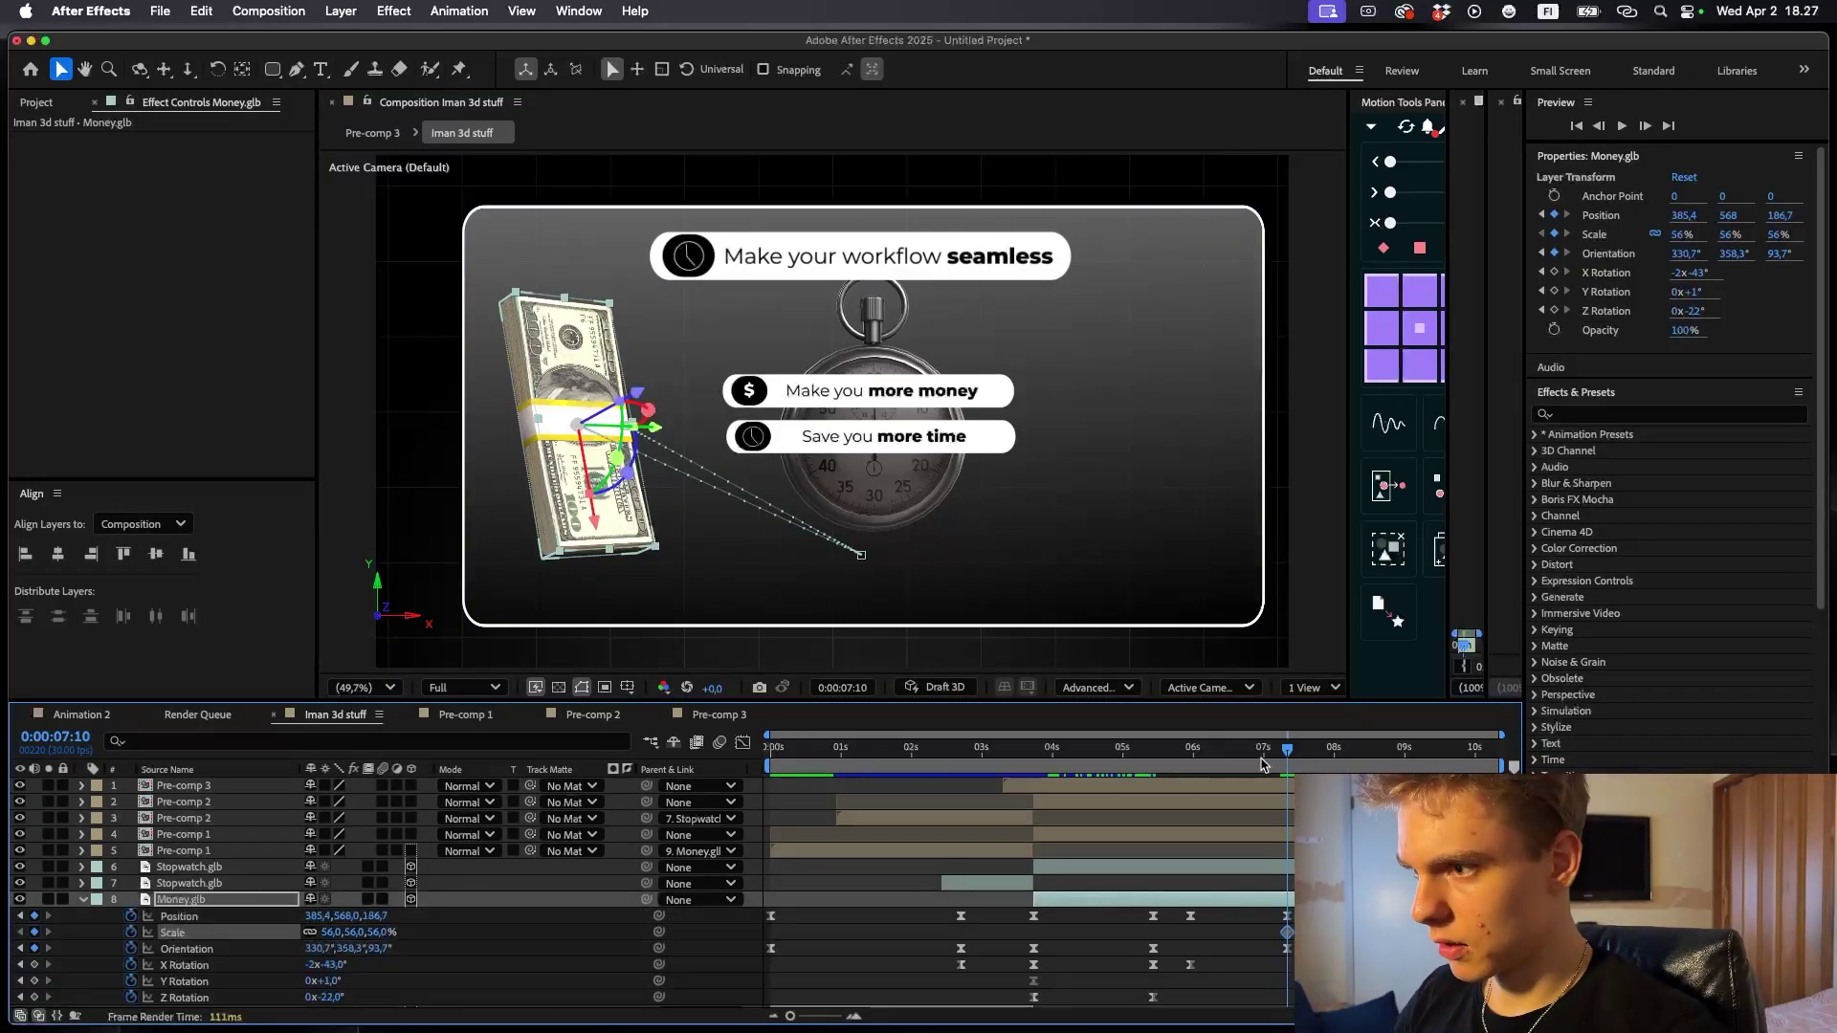
{"action": "key", "text": "j"}
{"action": "left_click", "coordinate": [1190, 965]}
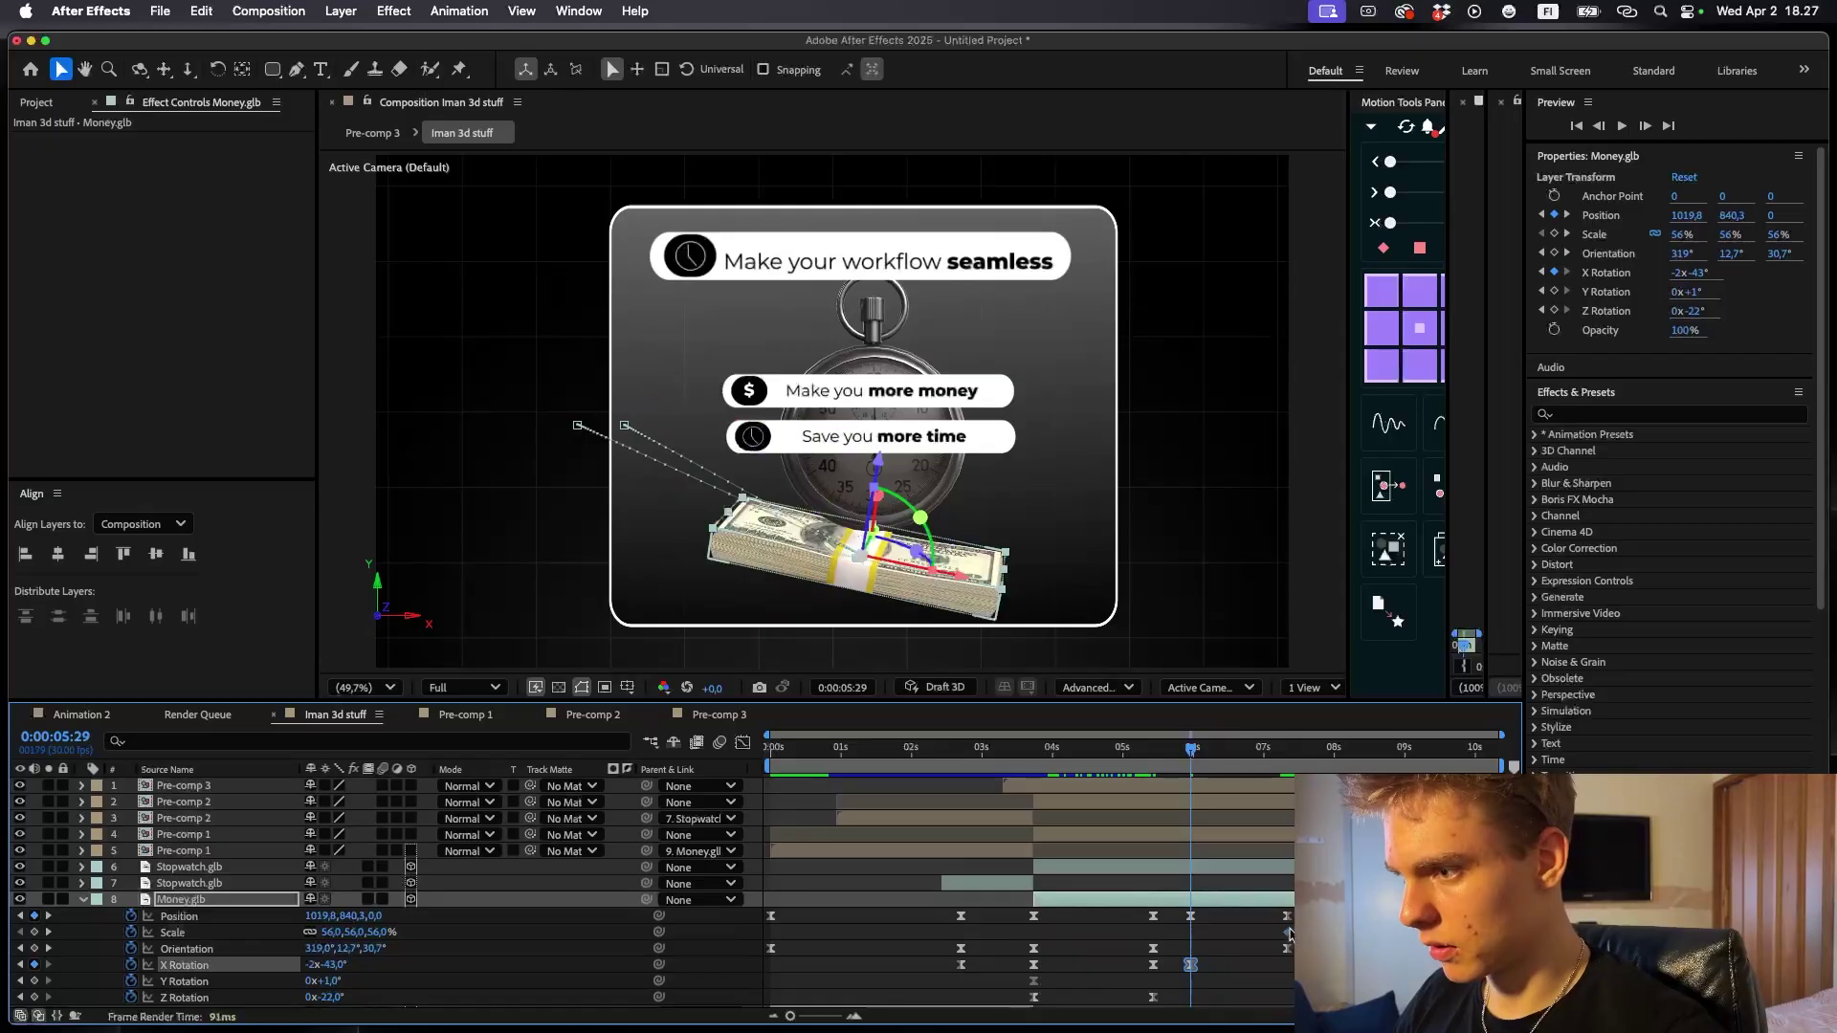
{"action": "left_click_drag", "start_coordinate": [1287, 933], "coordinate": [1195, 934]}
{"action": "key", "text": "k"}
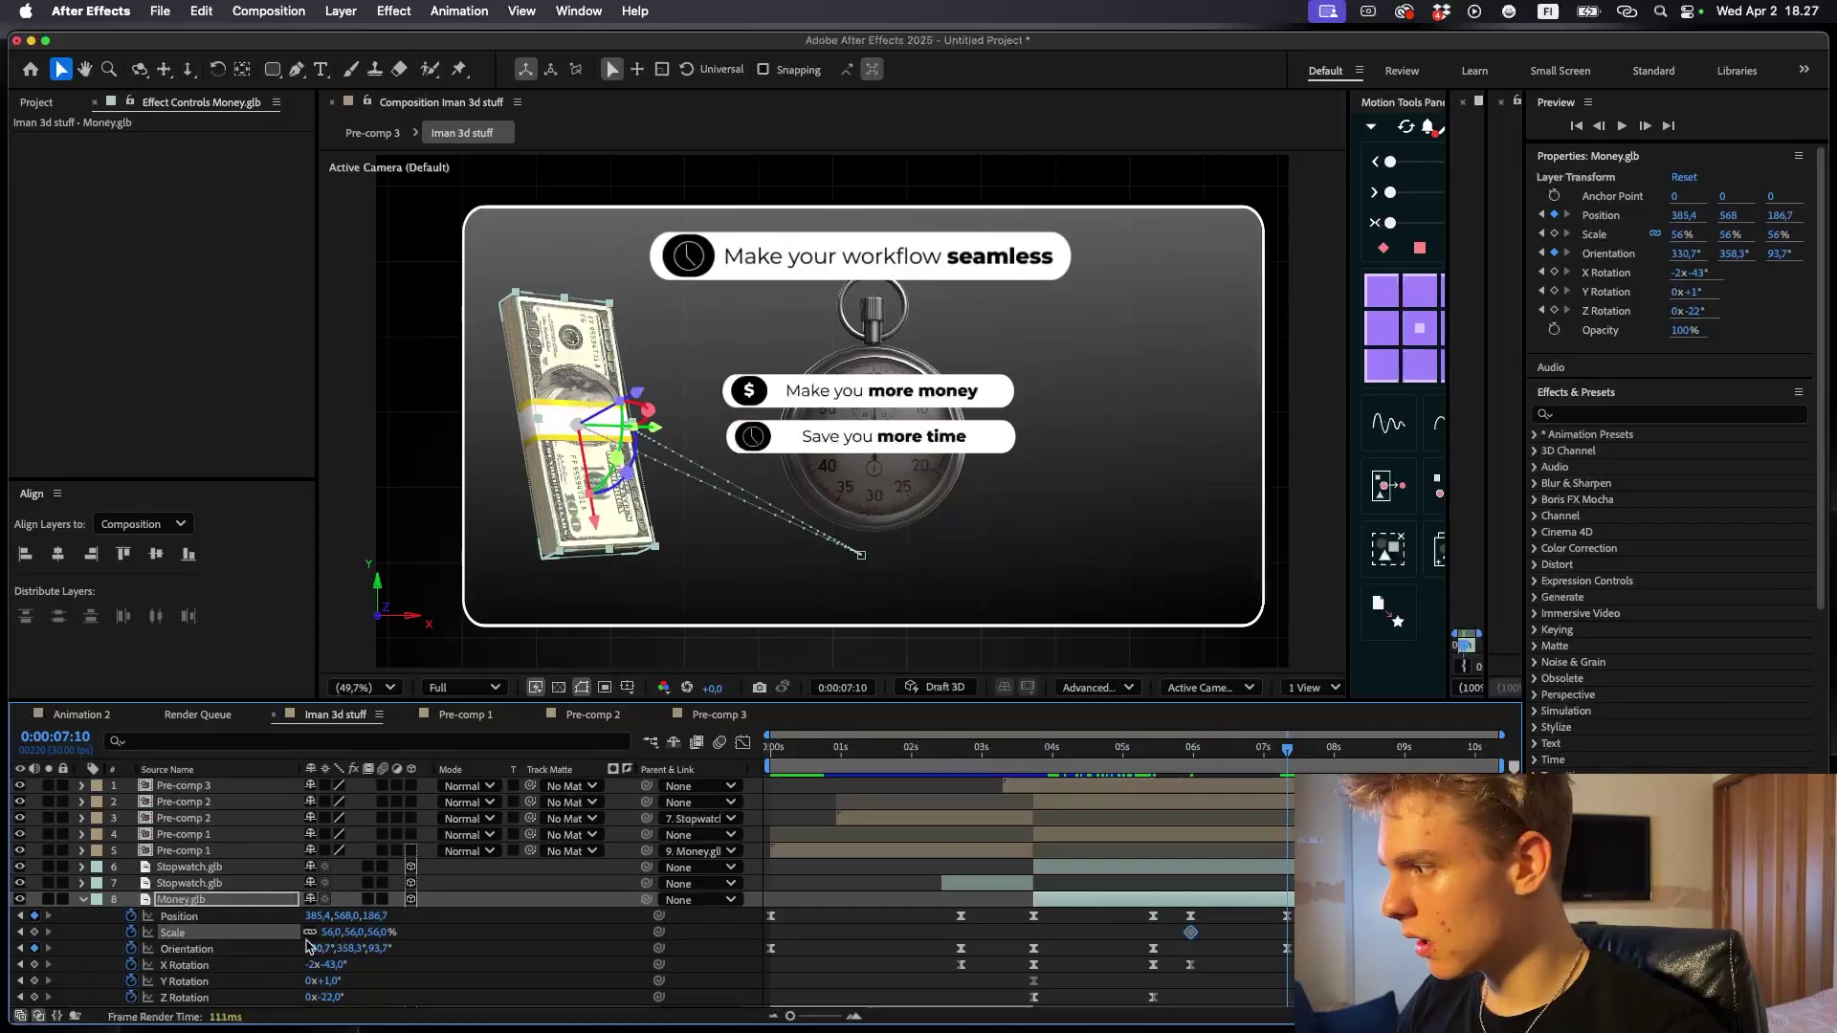
{"action": "left_click_drag", "start_coordinate": [322, 931], "coordinate": [315, 931]}
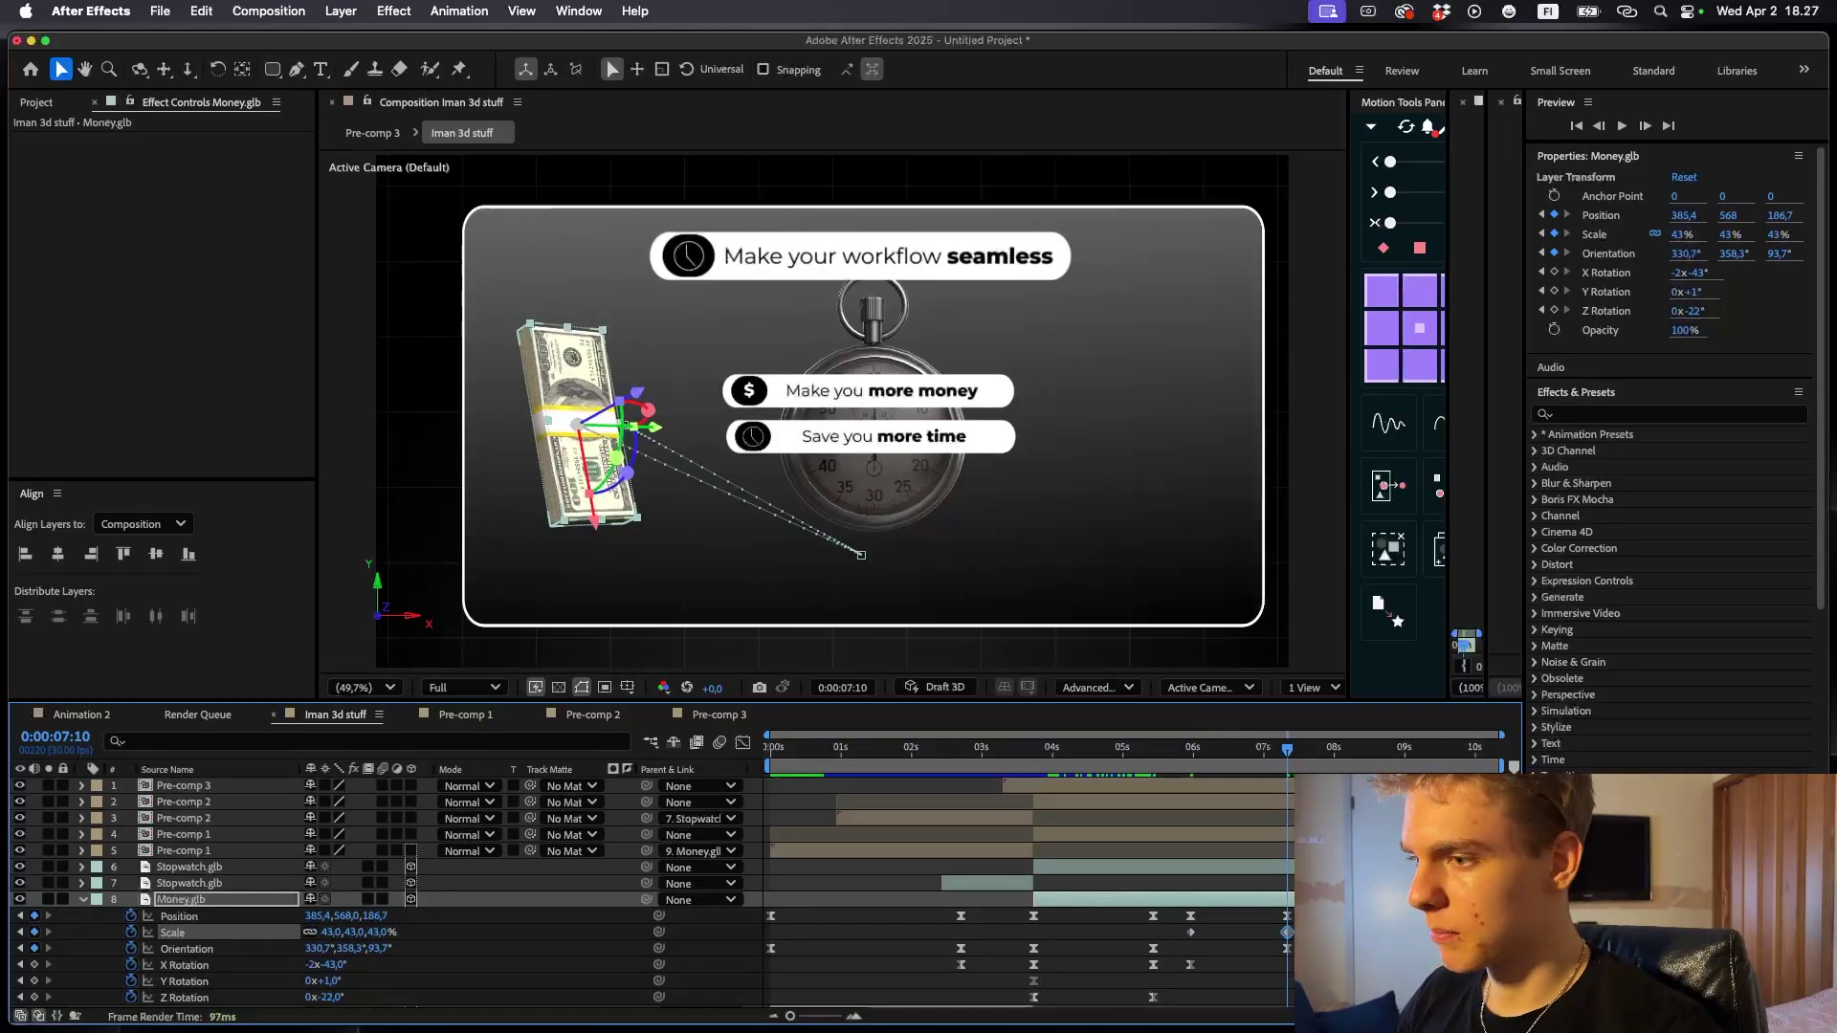
- Set Money.glb's X Rotation to -3x-43° at 0:00:07:10 and preview the move
{"action": "left_click", "coordinate": [865, 964]}
{"action": "scroll", "coordinate": [864, 964], "scroll_direction": "down", "scroll_amount": 2}
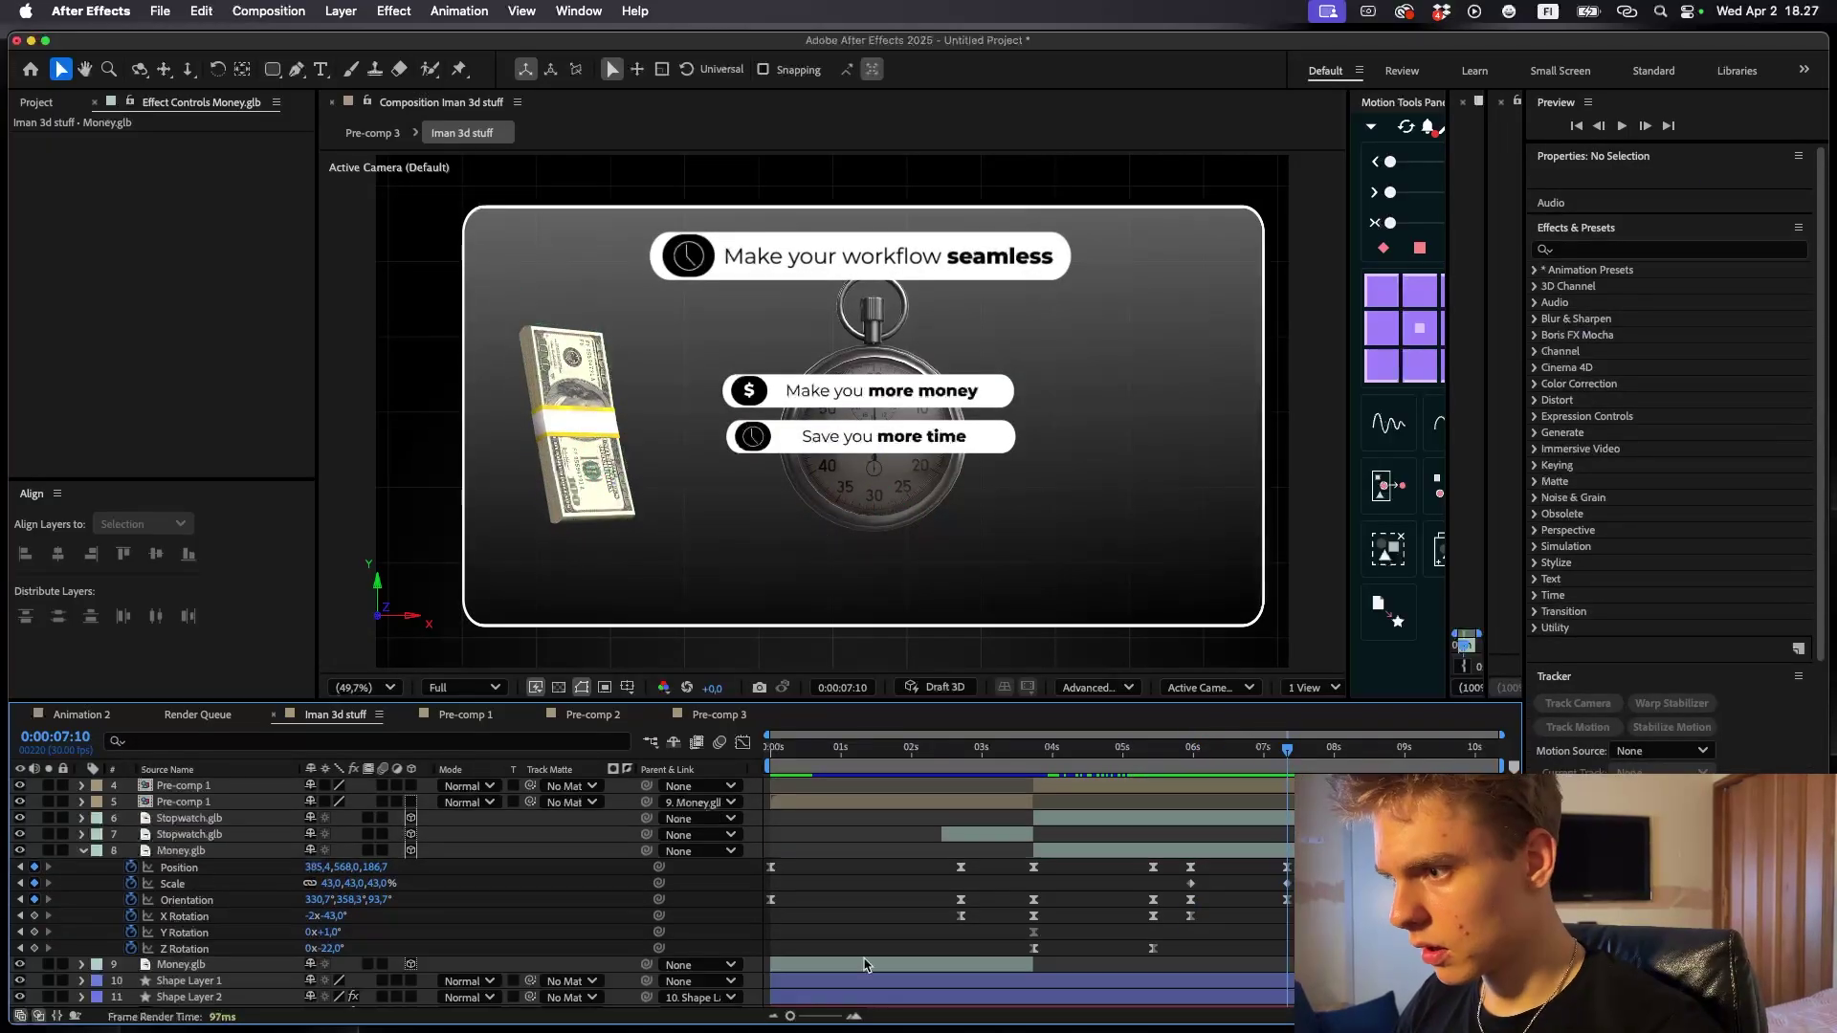
{"action": "left_click", "coordinate": [308, 915]}
{"action": "type", "text": "-2"}
{"action": "key", "text": "Return"}
{"action": "key", "text": "space"}
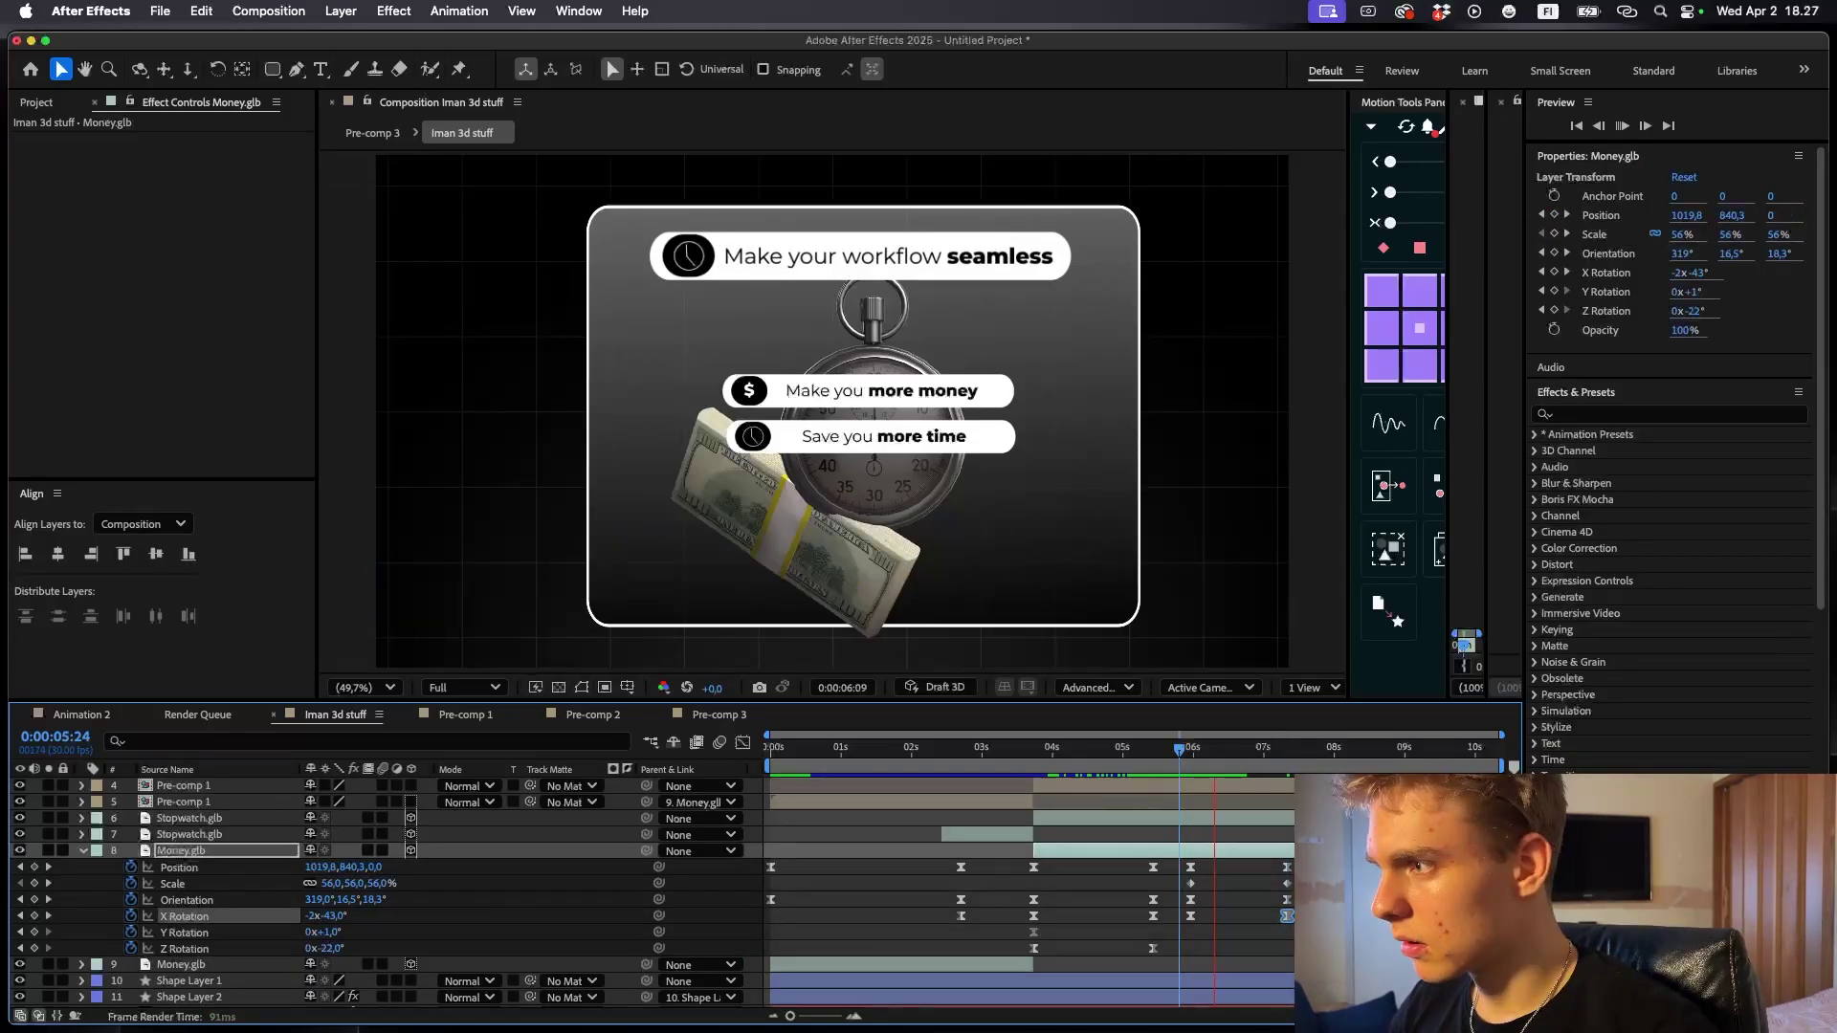
- Adjust the easing of Money.glb's Position, Scale, Orientation and X Rotation keyframes between 0:00:05:29 and 0:00:07:10 in the Graph Editor
{"action": "left_click_drag", "start_coordinate": [1293, 922], "coordinate": [1177, 870]}
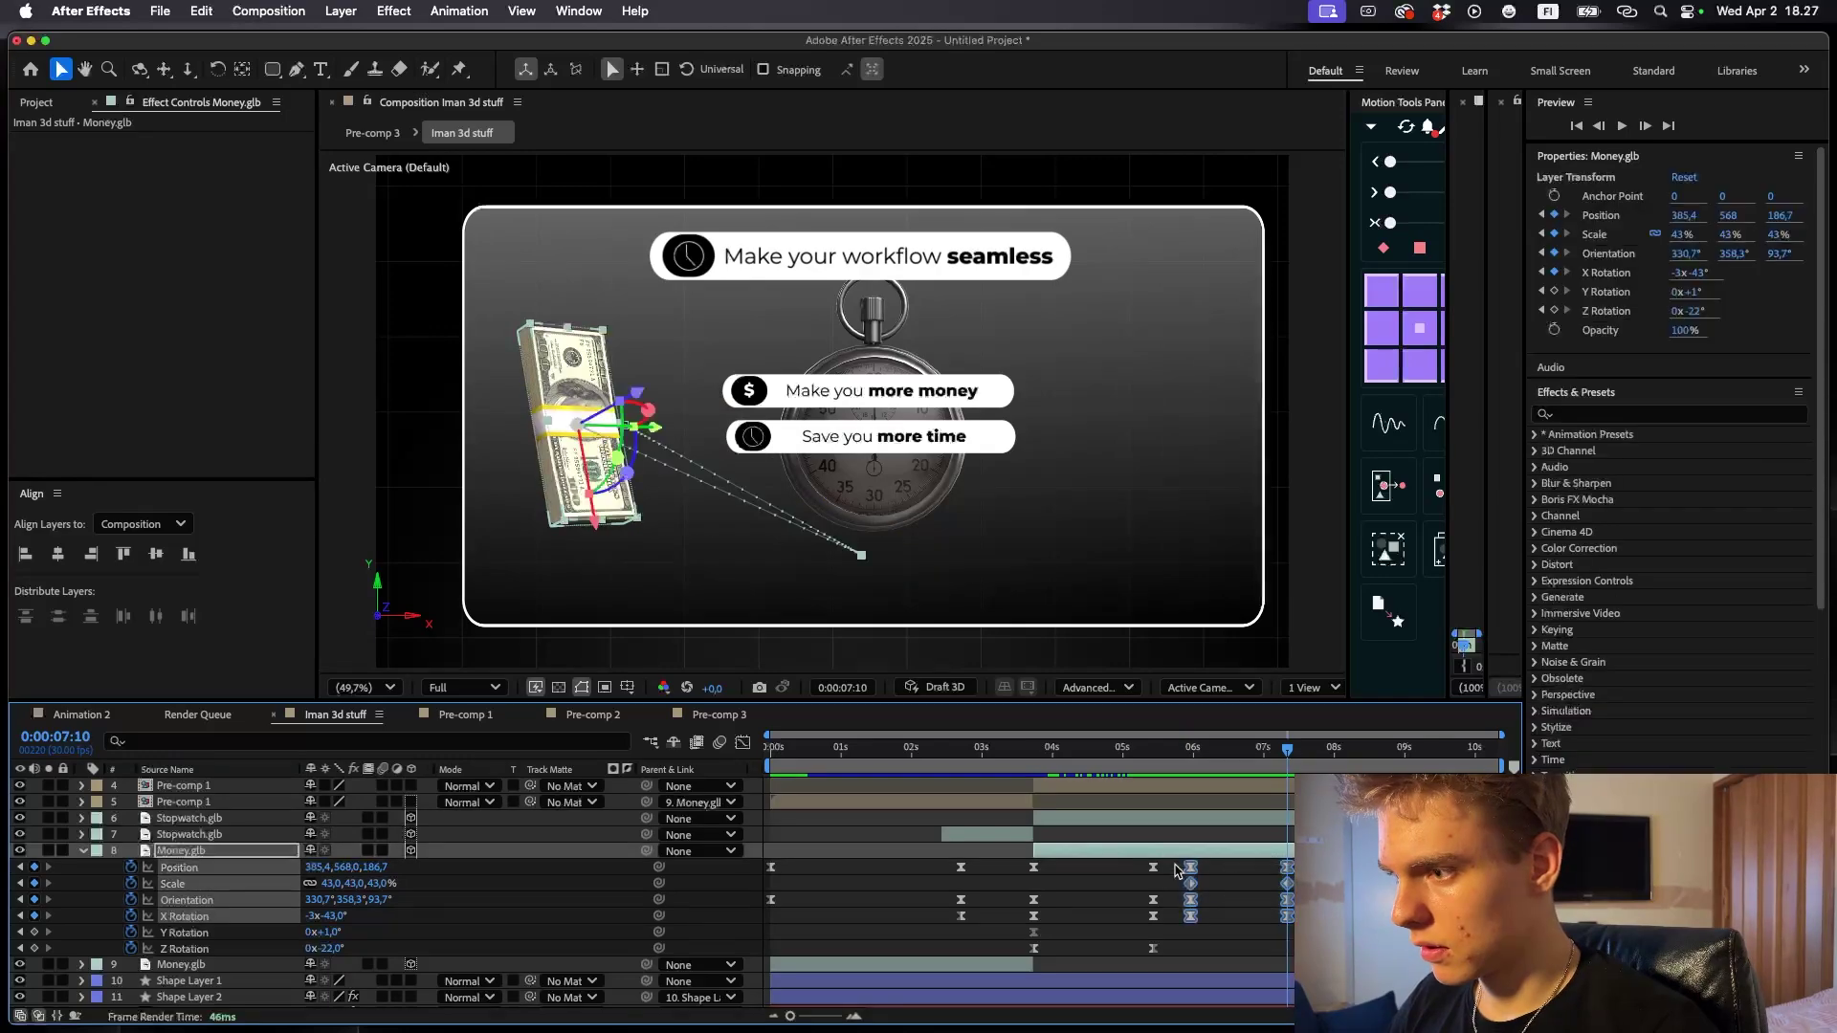
{"action": "key", "text": "shift+F3"}
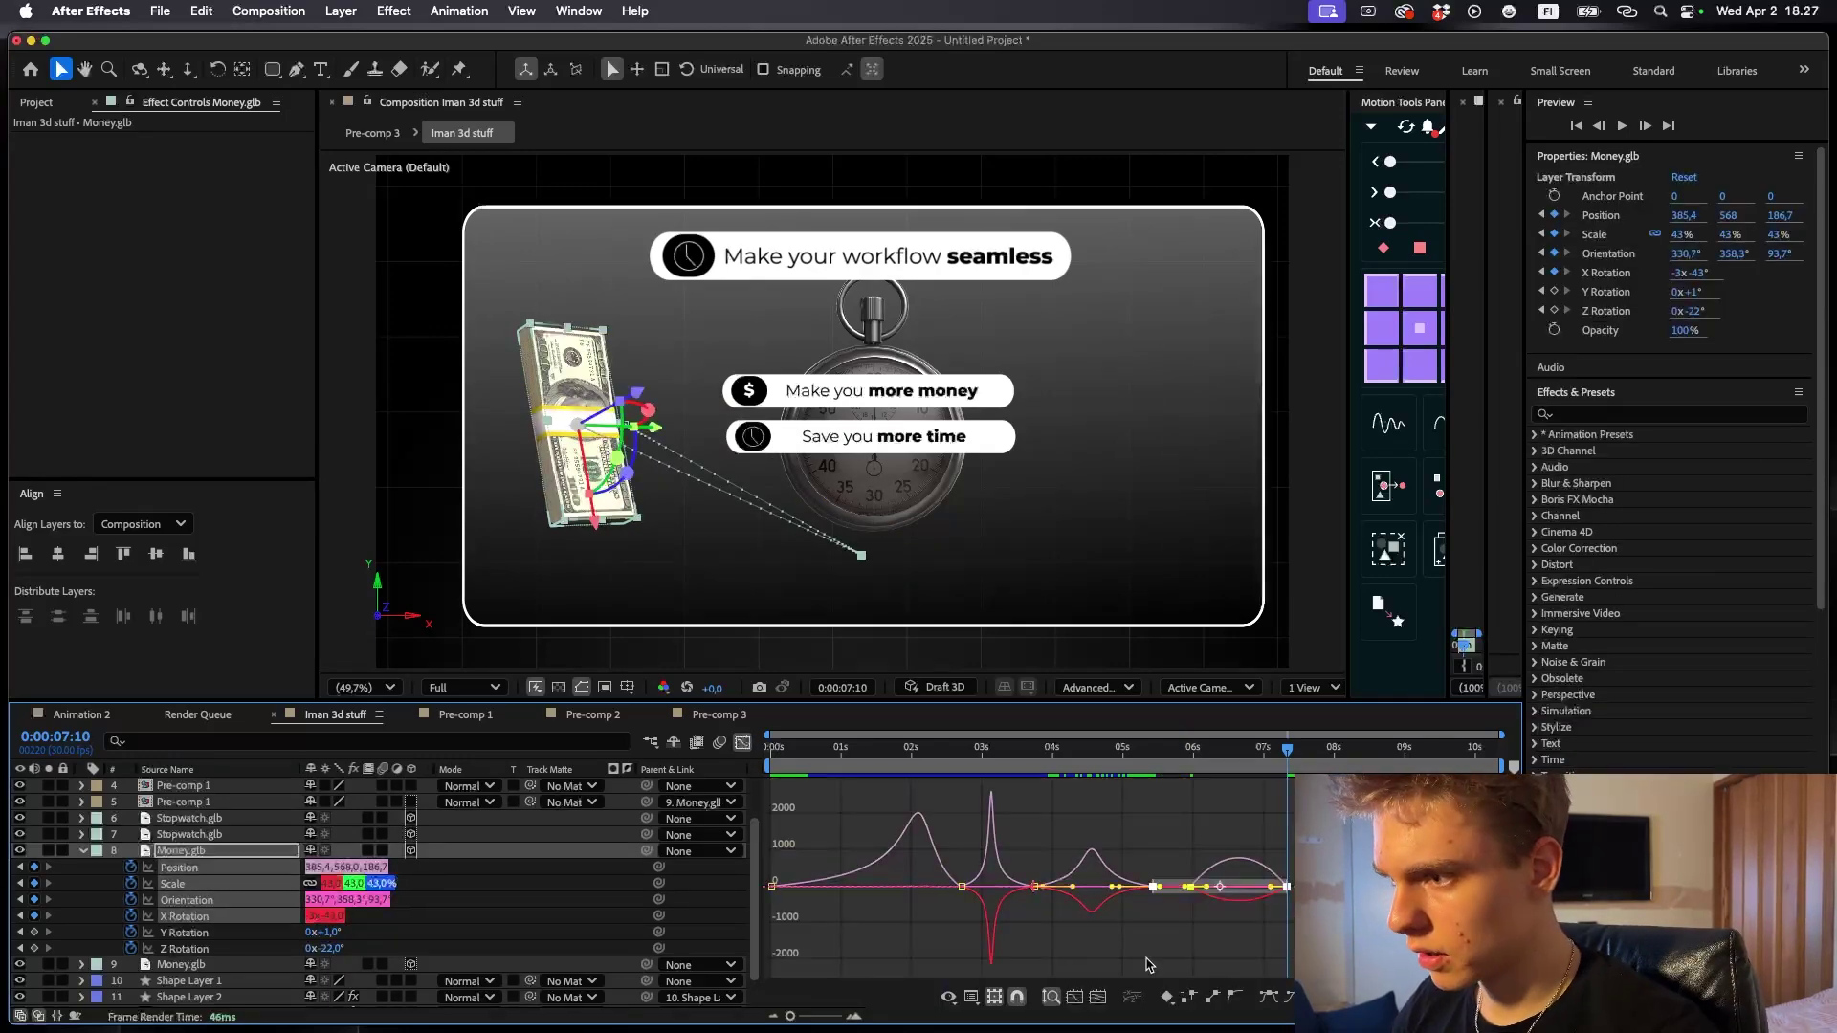
{"action": "scroll", "coordinate": [1273, 915], "scroll_direction": "up", "scroll_amount": 10}
{"action": "scroll", "coordinate": [1234, 915], "scroll_direction": "down", "scroll_amount": 6}
{"action": "left_click_drag", "start_coordinate": [1190, 896], "coordinate": [1097, 897]}
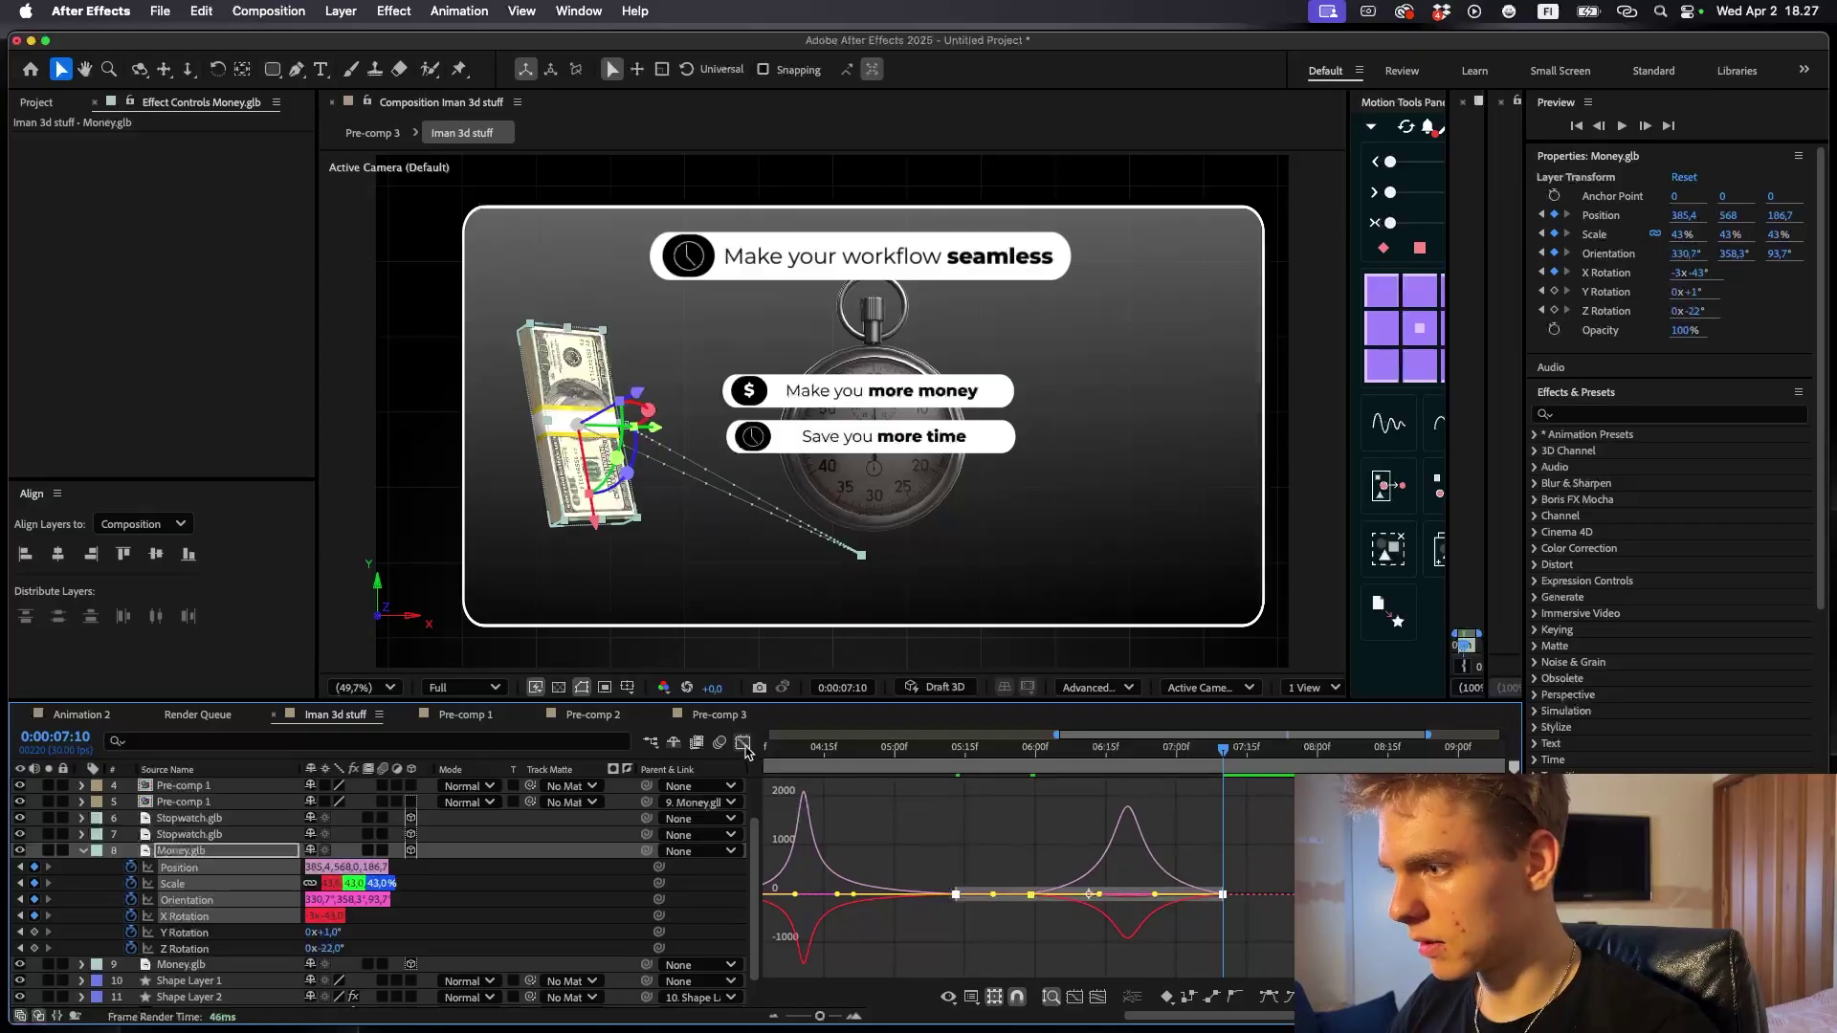
{"action": "left_click", "coordinate": [743, 745]}
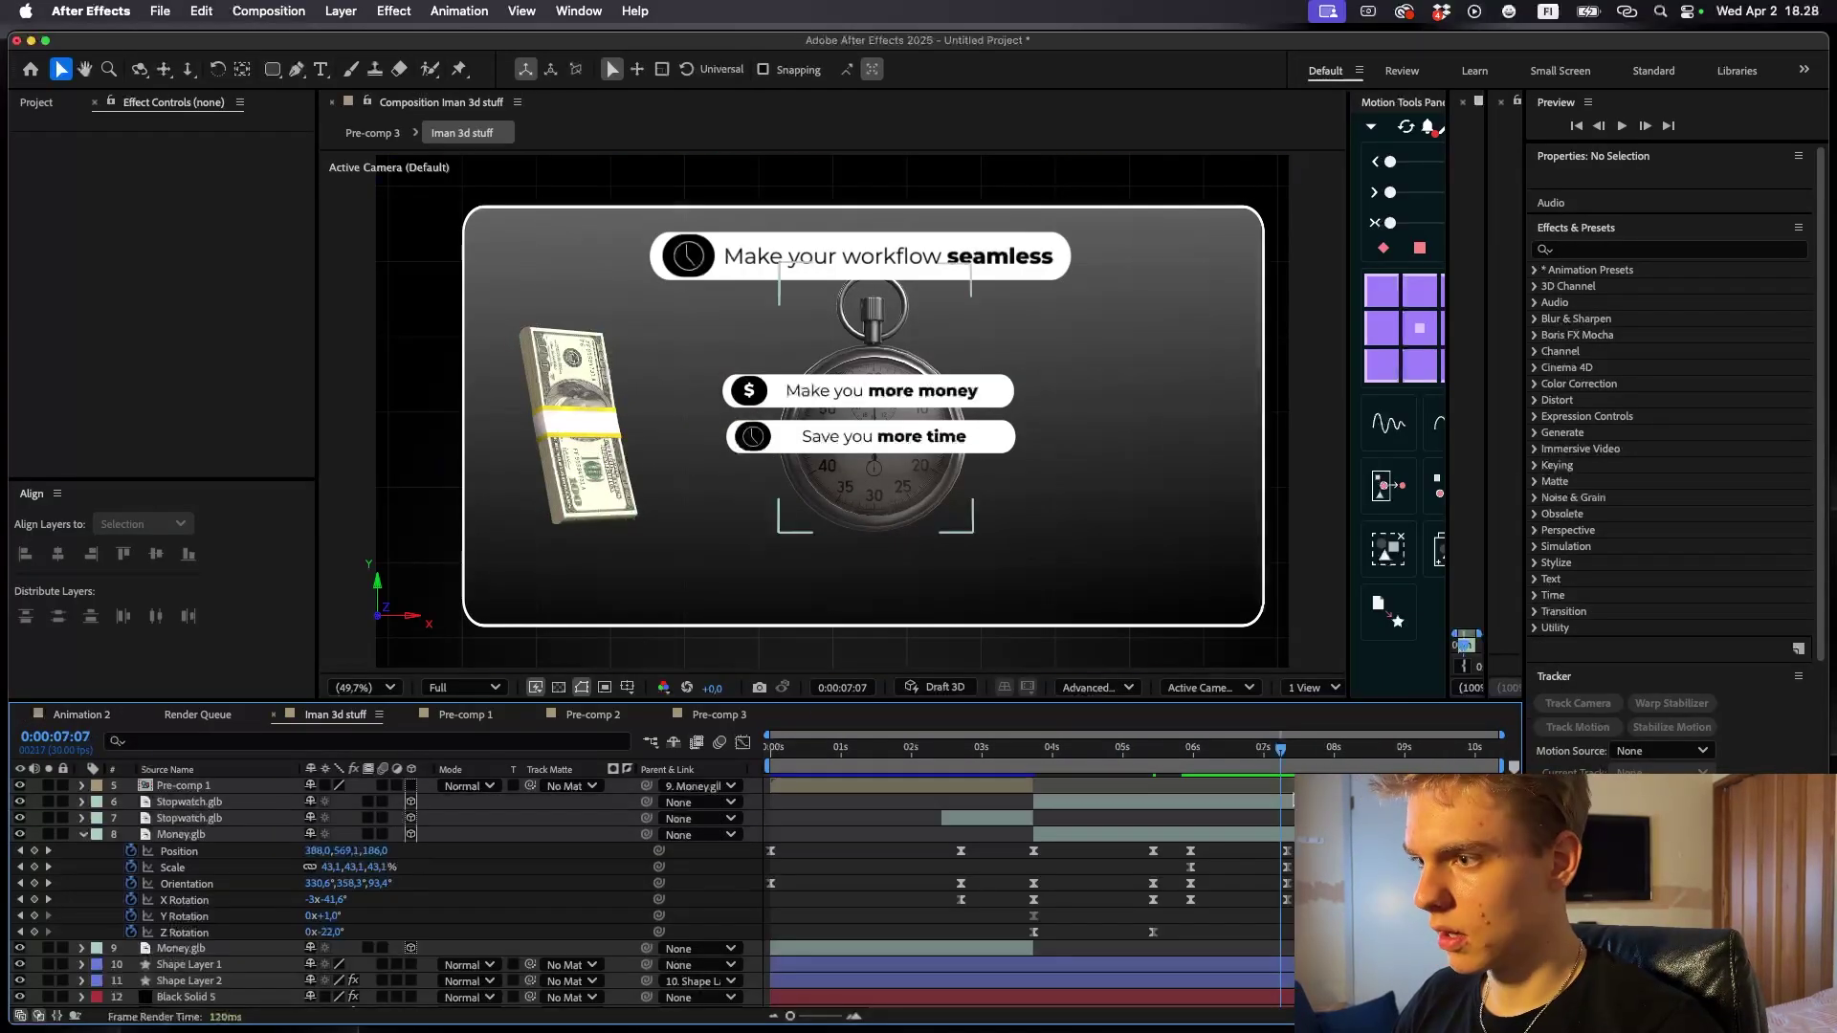
- At 0:00:07:10, move the later Stopwatch.glb layer sideways to an X Position of 1598
{"action": "key", "text": "j"}
{"action": "left_click", "coordinate": [182, 786]}
{"action": "left_click", "coordinate": [181, 803]}
{"action": "key", "text": "p"}
{"action": "key", "text": "p"}
{"action": "key", "text": "u"}
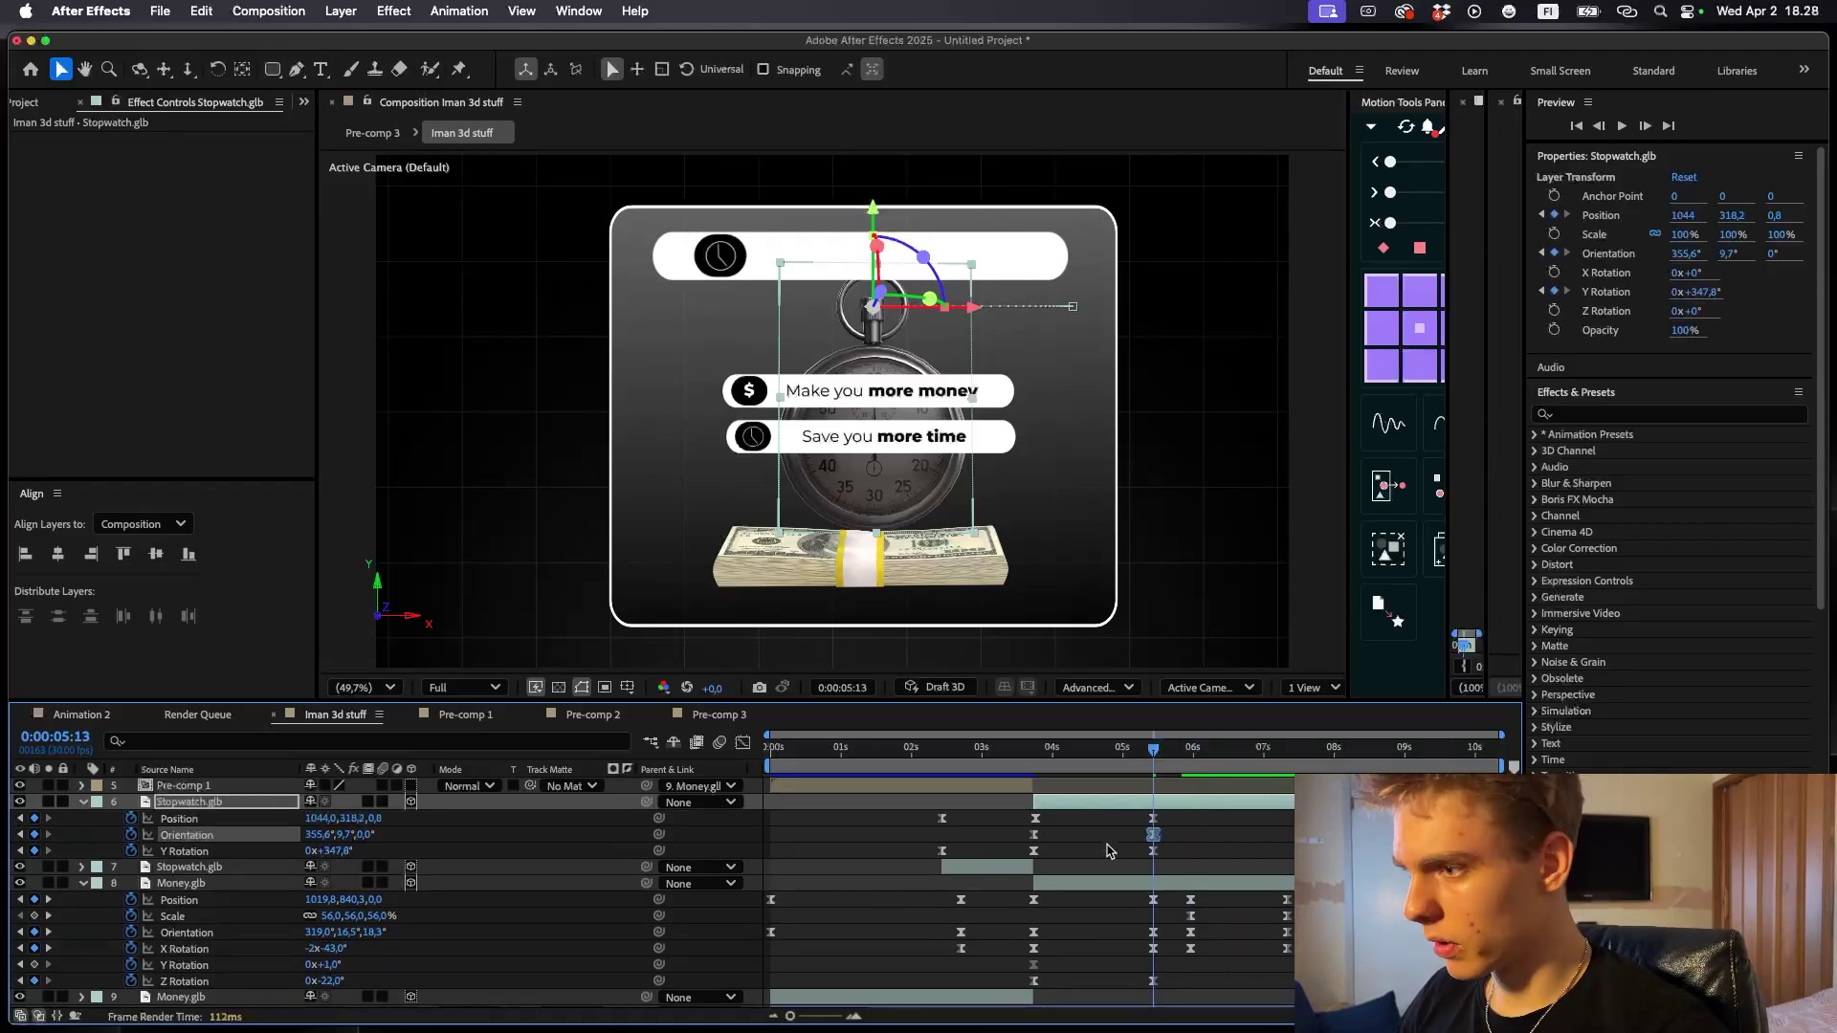
{"action": "left_click_drag", "start_coordinate": [1157, 748], "coordinate": [1292, 777]}
{"action": "left_click", "coordinate": [427, 854]}
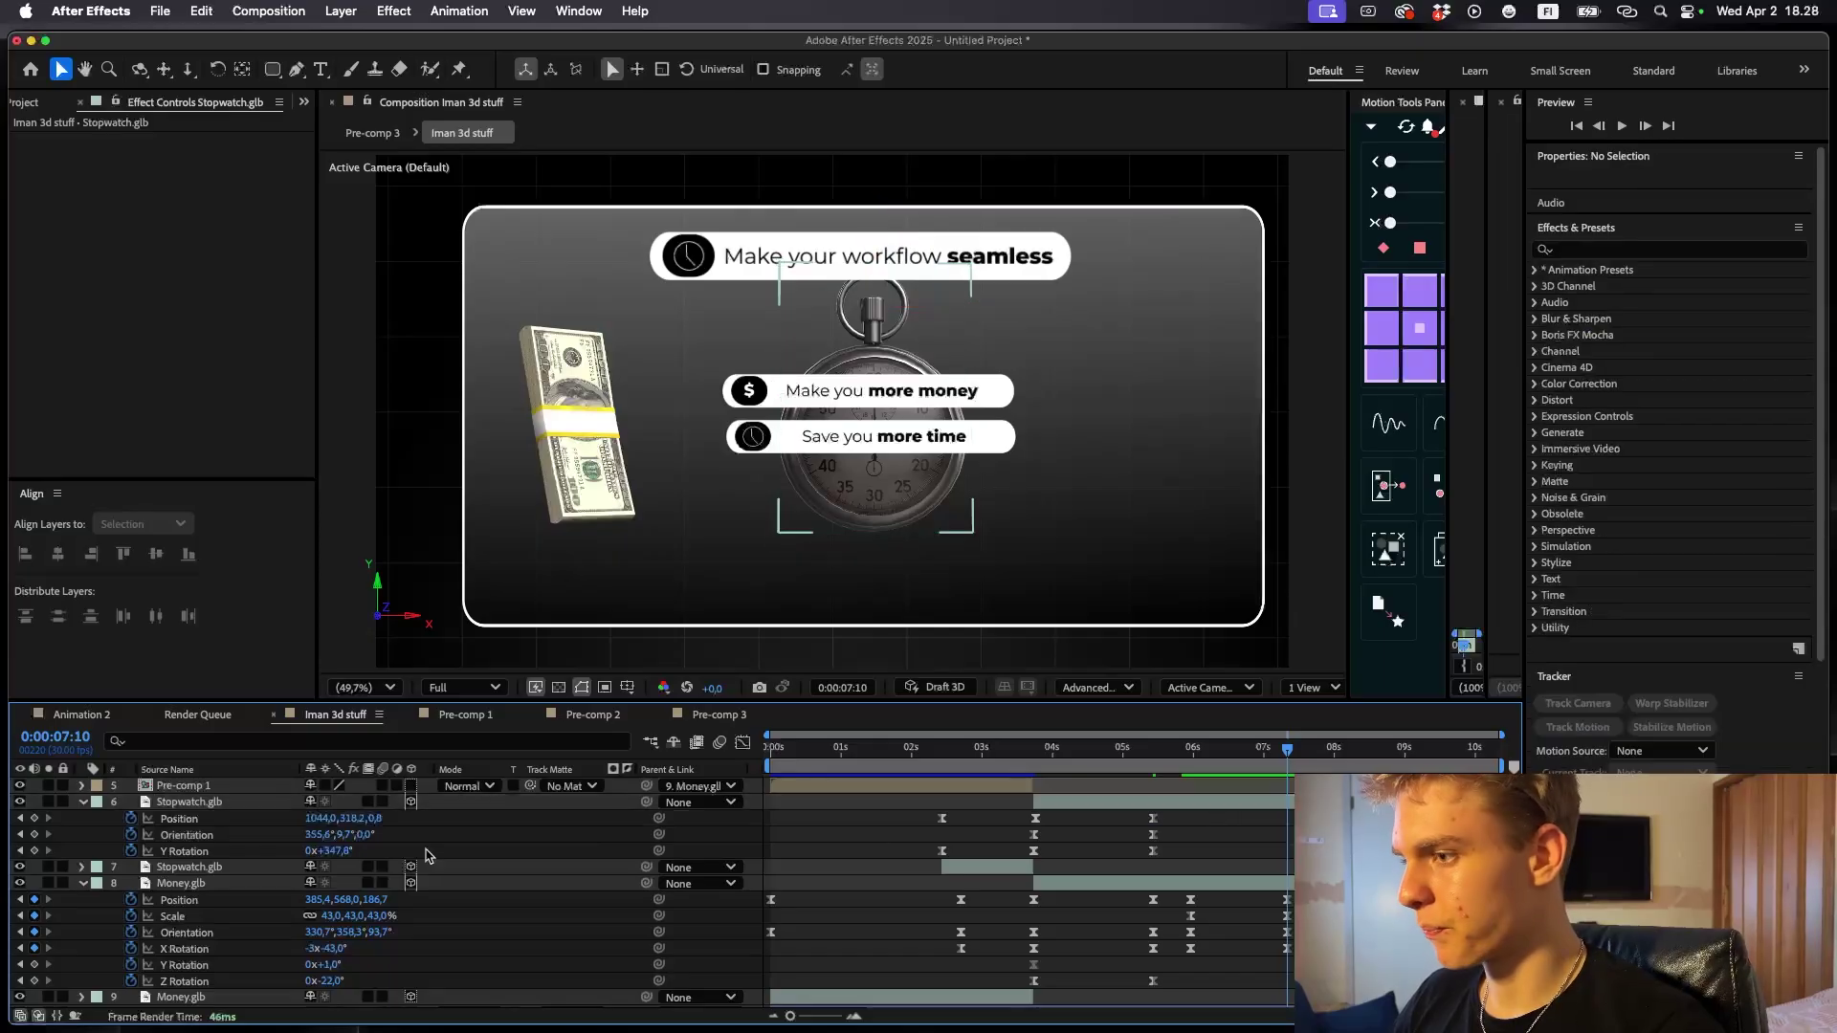
{"action": "left_click", "coordinate": [328, 820]}
- Keyframe Stopwatch.glb's Scale at 100% at 0:00:05:13 and 80% at 0:00:07:10
{"action": "left_click", "coordinate": [1155, 753]}
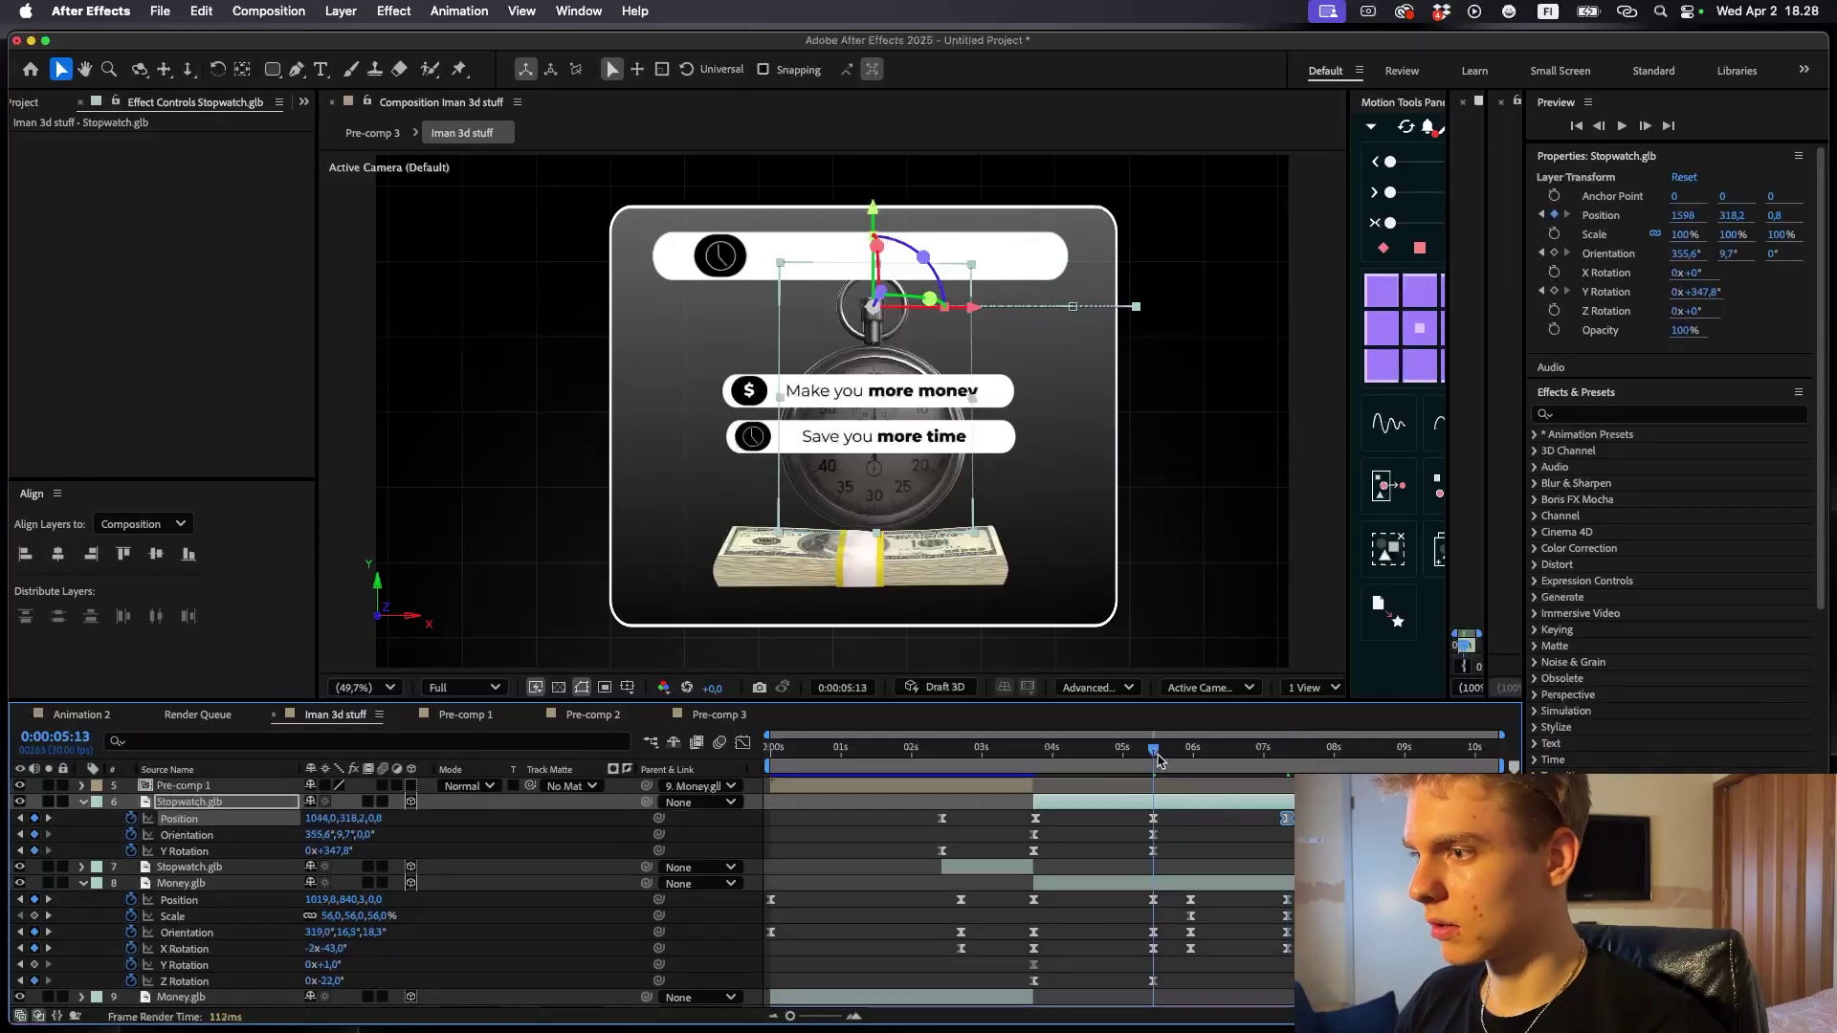
{"action": "key", "text": "p"}
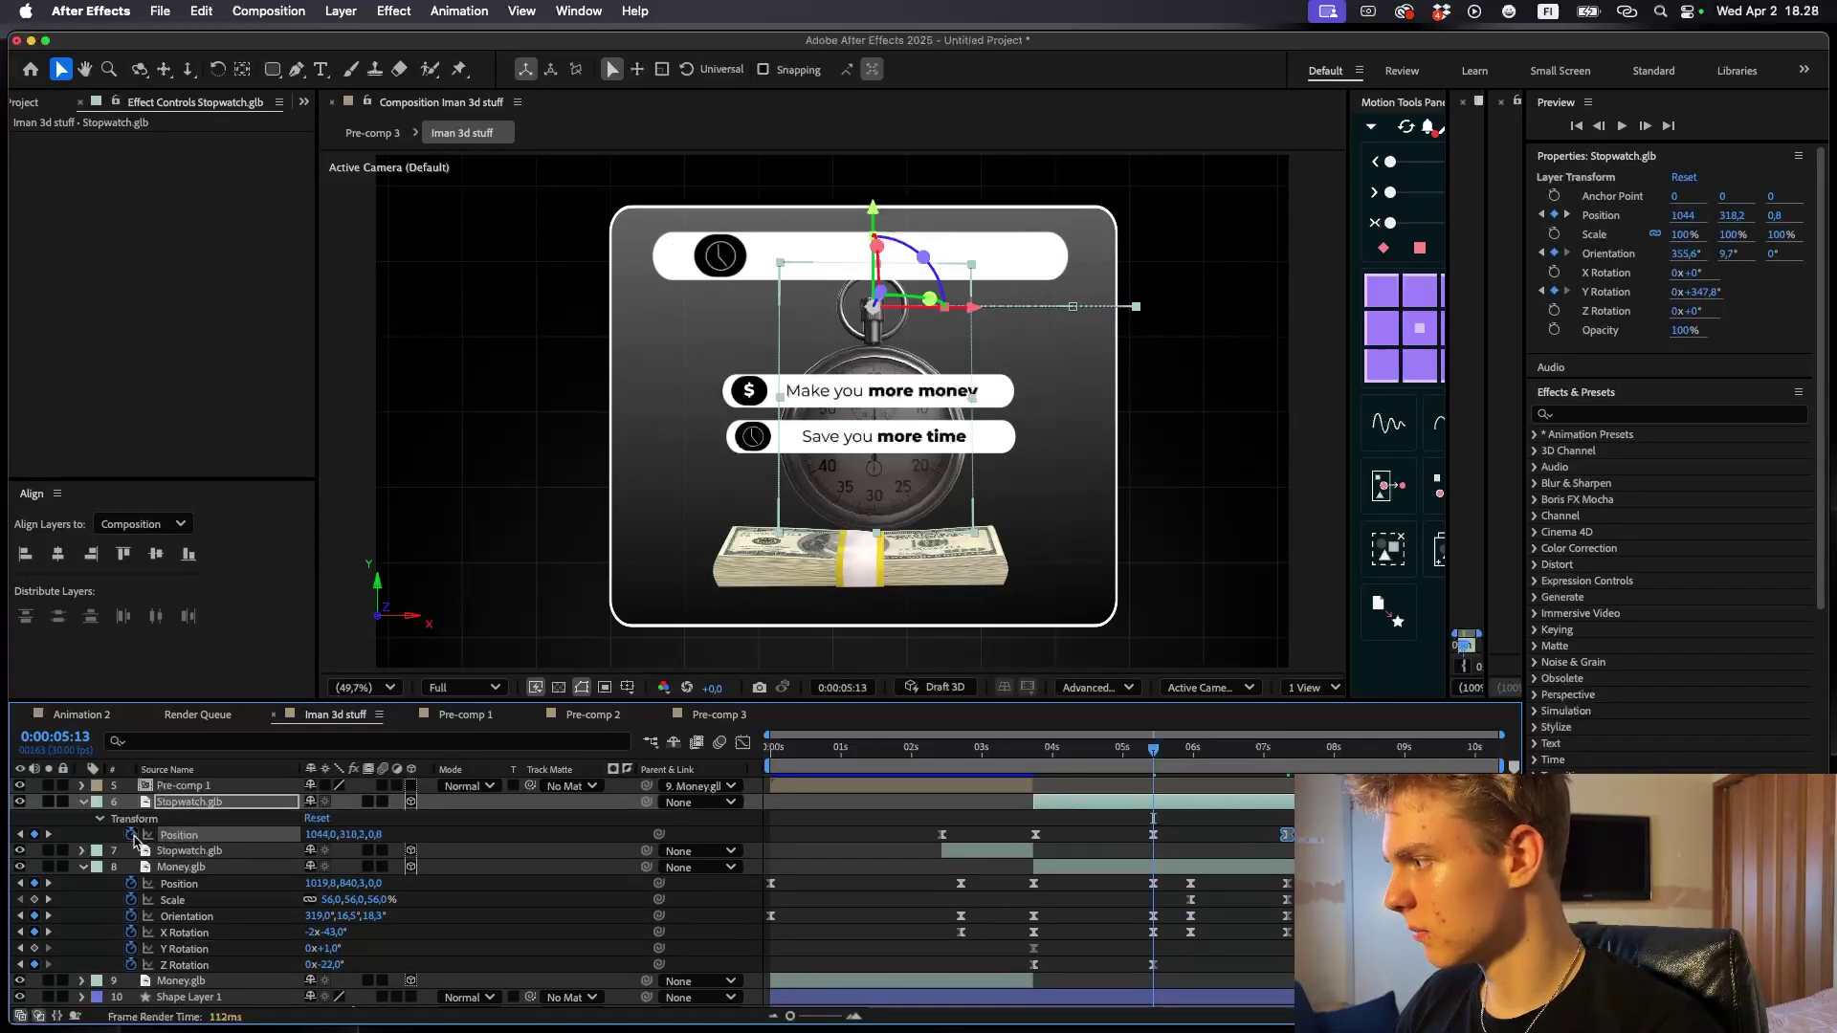
{"action": "key", "text": "s"}
{"action": "key", "text": "u"}
{"action": "key", "text": "k"}
{"action": "key", "text": "k"}
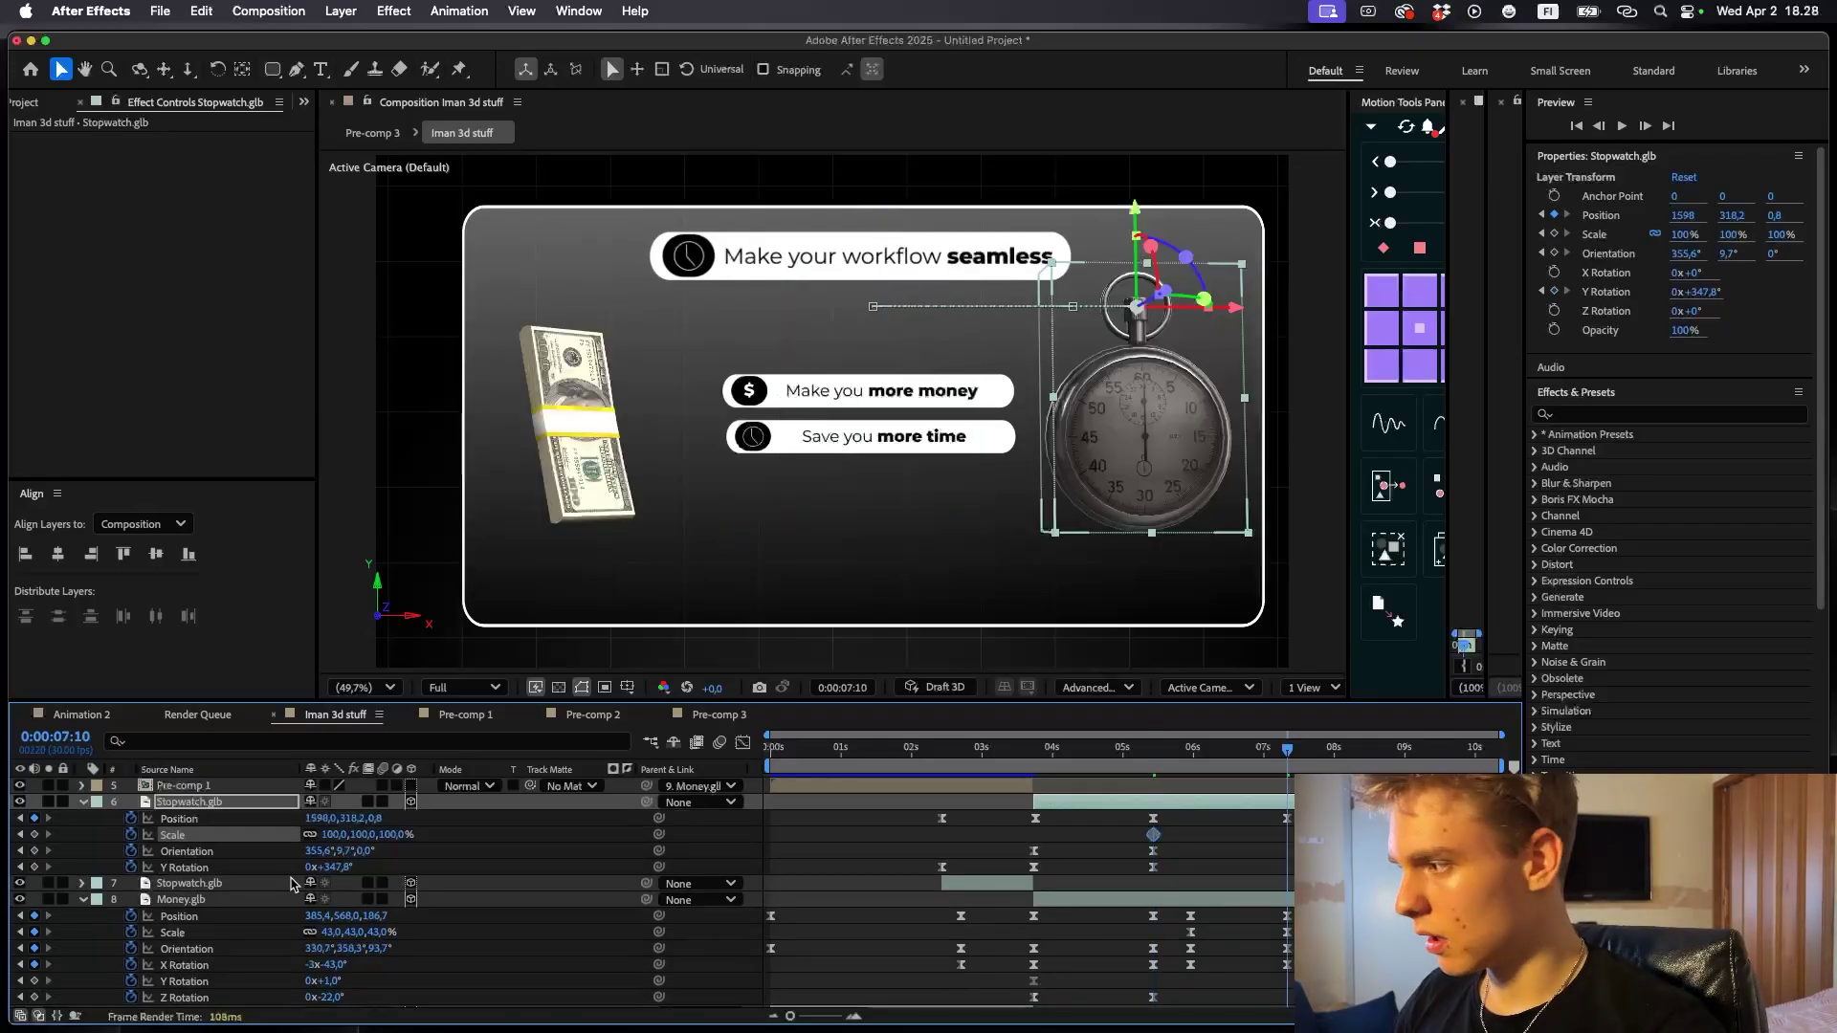
{"action": "left_click_drag", "start_coordinate": [333, 841], "coordinate": [313, 841]}
- At 0:00:07:10, lower Stopwatch.glb to Y Position 380,6 and set Orientation 355,6° / 44,7° / 0° and Y Rotation 1x+347,8°
{"action": "left_click_drag", "start_coordinate": [1110, 383], "coordinate": [1116, 413]}
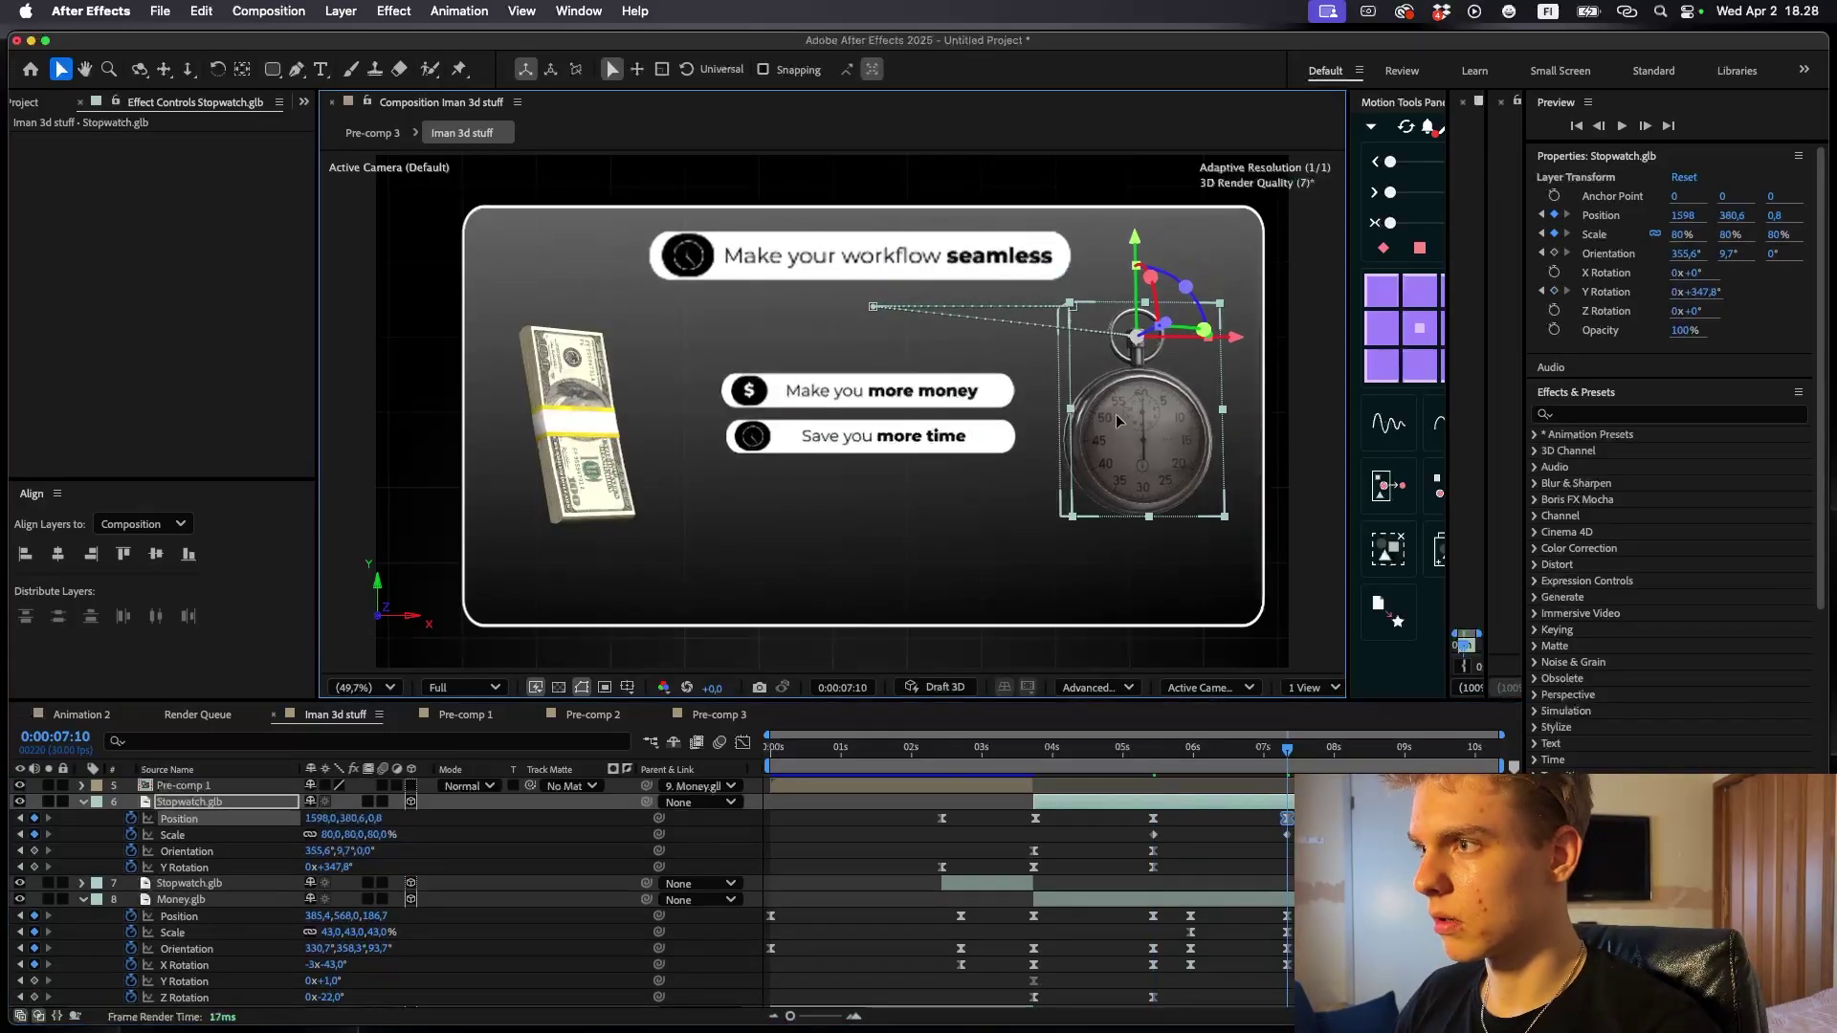
{"action": "left_click_drag", "start_coordinate": [1217, 311], "coordinate": [1163, 311]}
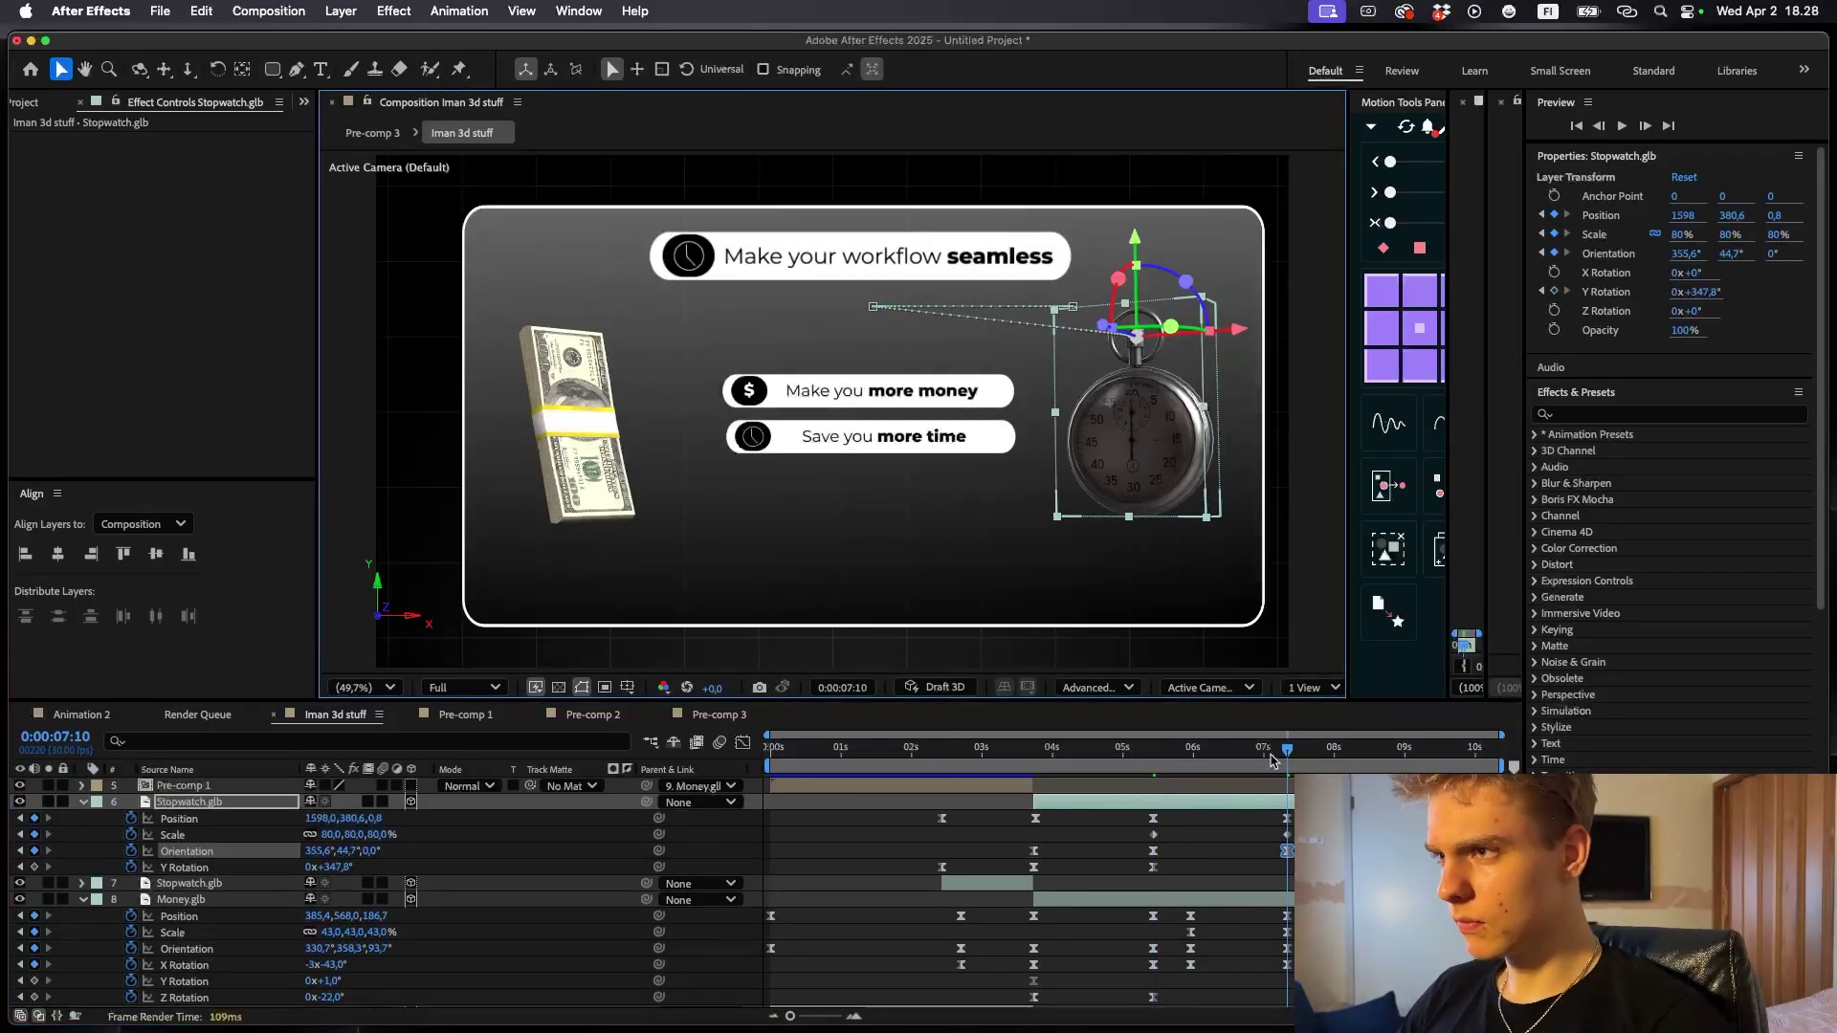
{"action": "left_click", "coordinate": [308, 870]}
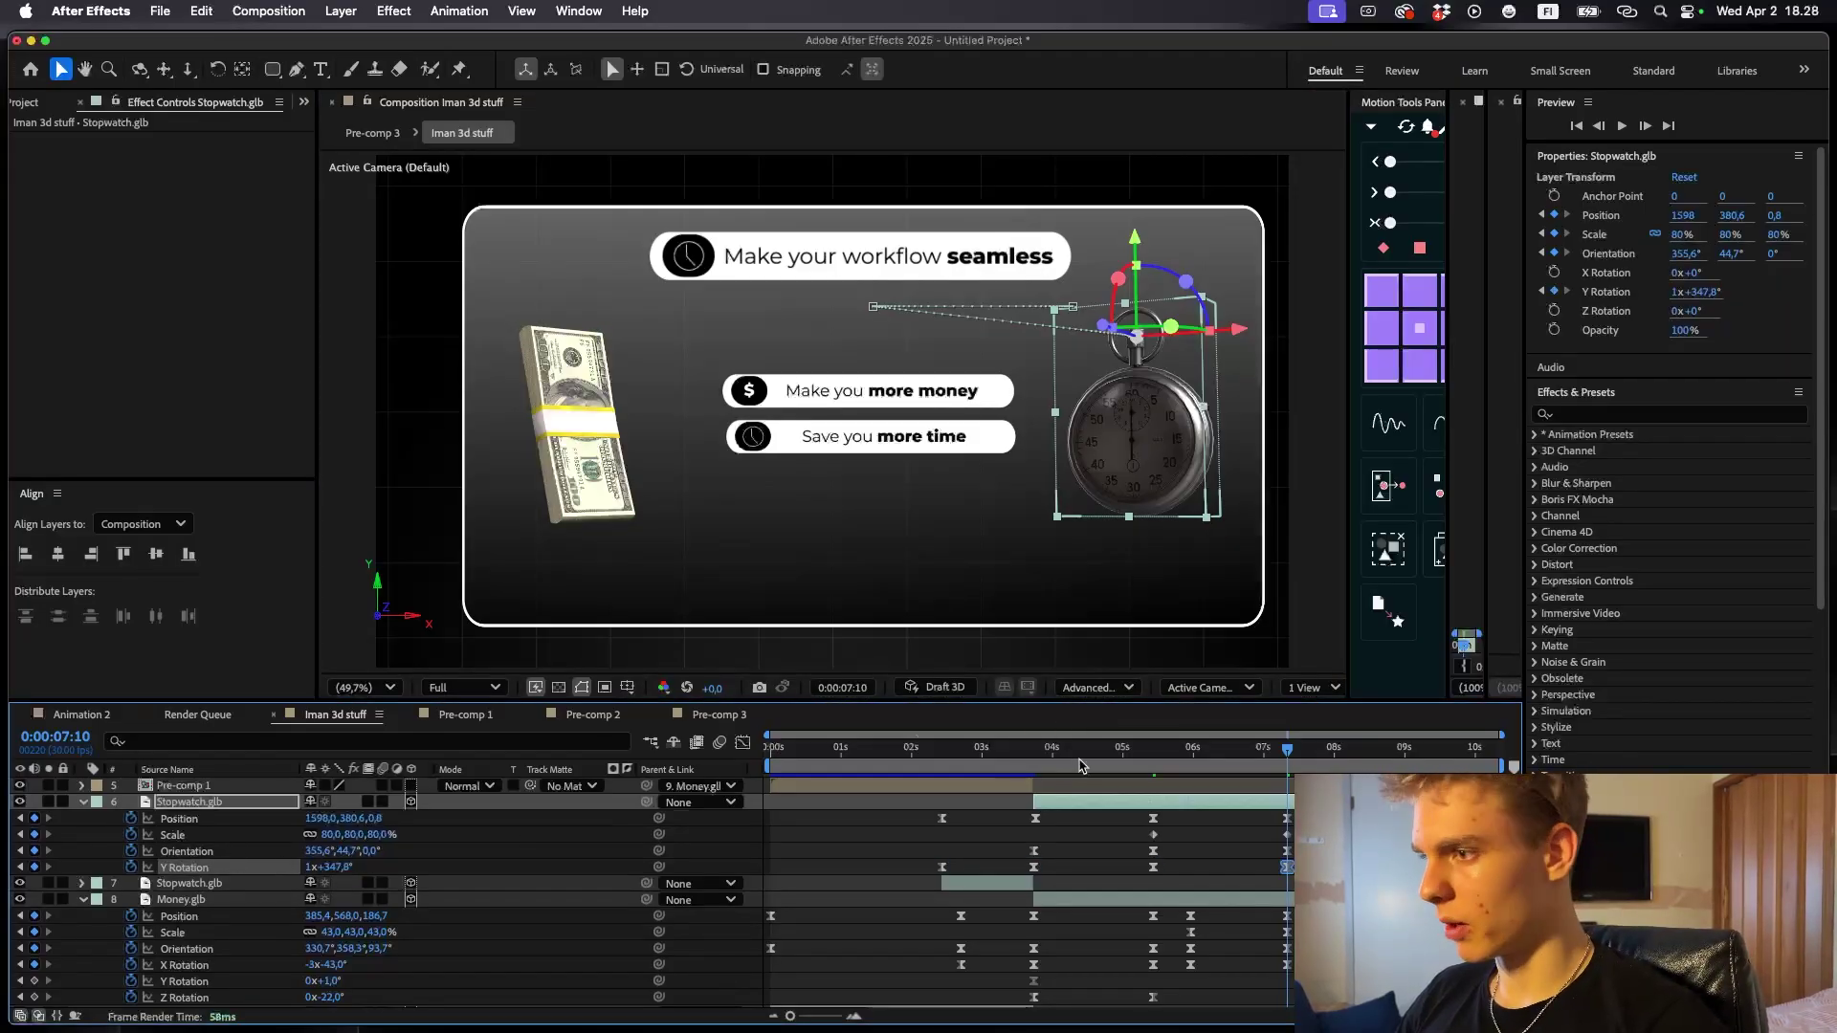
- Adjust the easing of Stopwatch.glb's last two keyframe sets, move the earlier set to 0:00:05:29, and preview the animation
{"action": "left_click", "coordinate": [1256, 765]}
{"action": "left_click_drag", "start_coordinate": [1291, 874], "coordinate": [1117, 816]}
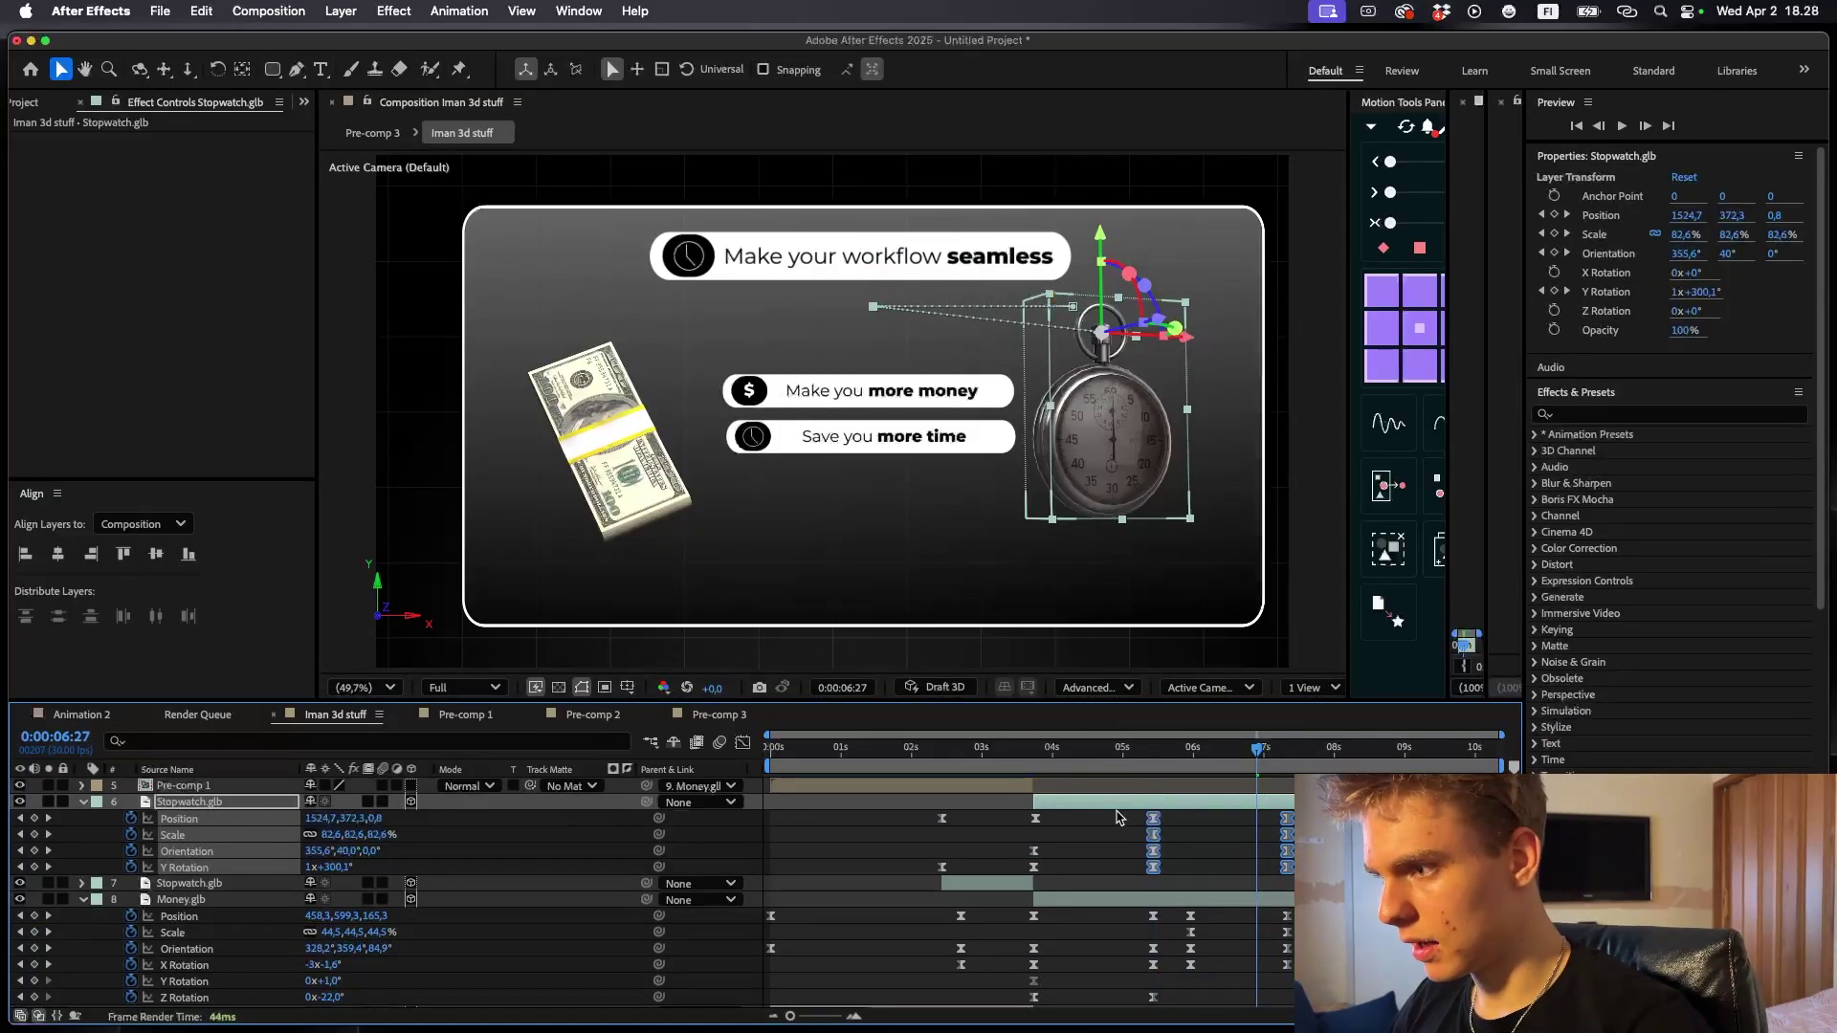
{"action": "left_click", "coordinate": [743, 742]}
{"action": "mouse_move", "coordinate": [1265, 957]}
{"action": "left_mouse_down"}
{"action": "mouse_move", "coordinate": [1200, 959]}
{"action": "mouse_move", "coordinate": [1232, 959]}
{"action": "left_mouse_up"}
{"action": "left_click", "coordinate": [744, 743]}
{"action": "left_click_drag", "start_coordinate": [1171, 875], "coordinate": [1194, 829]}
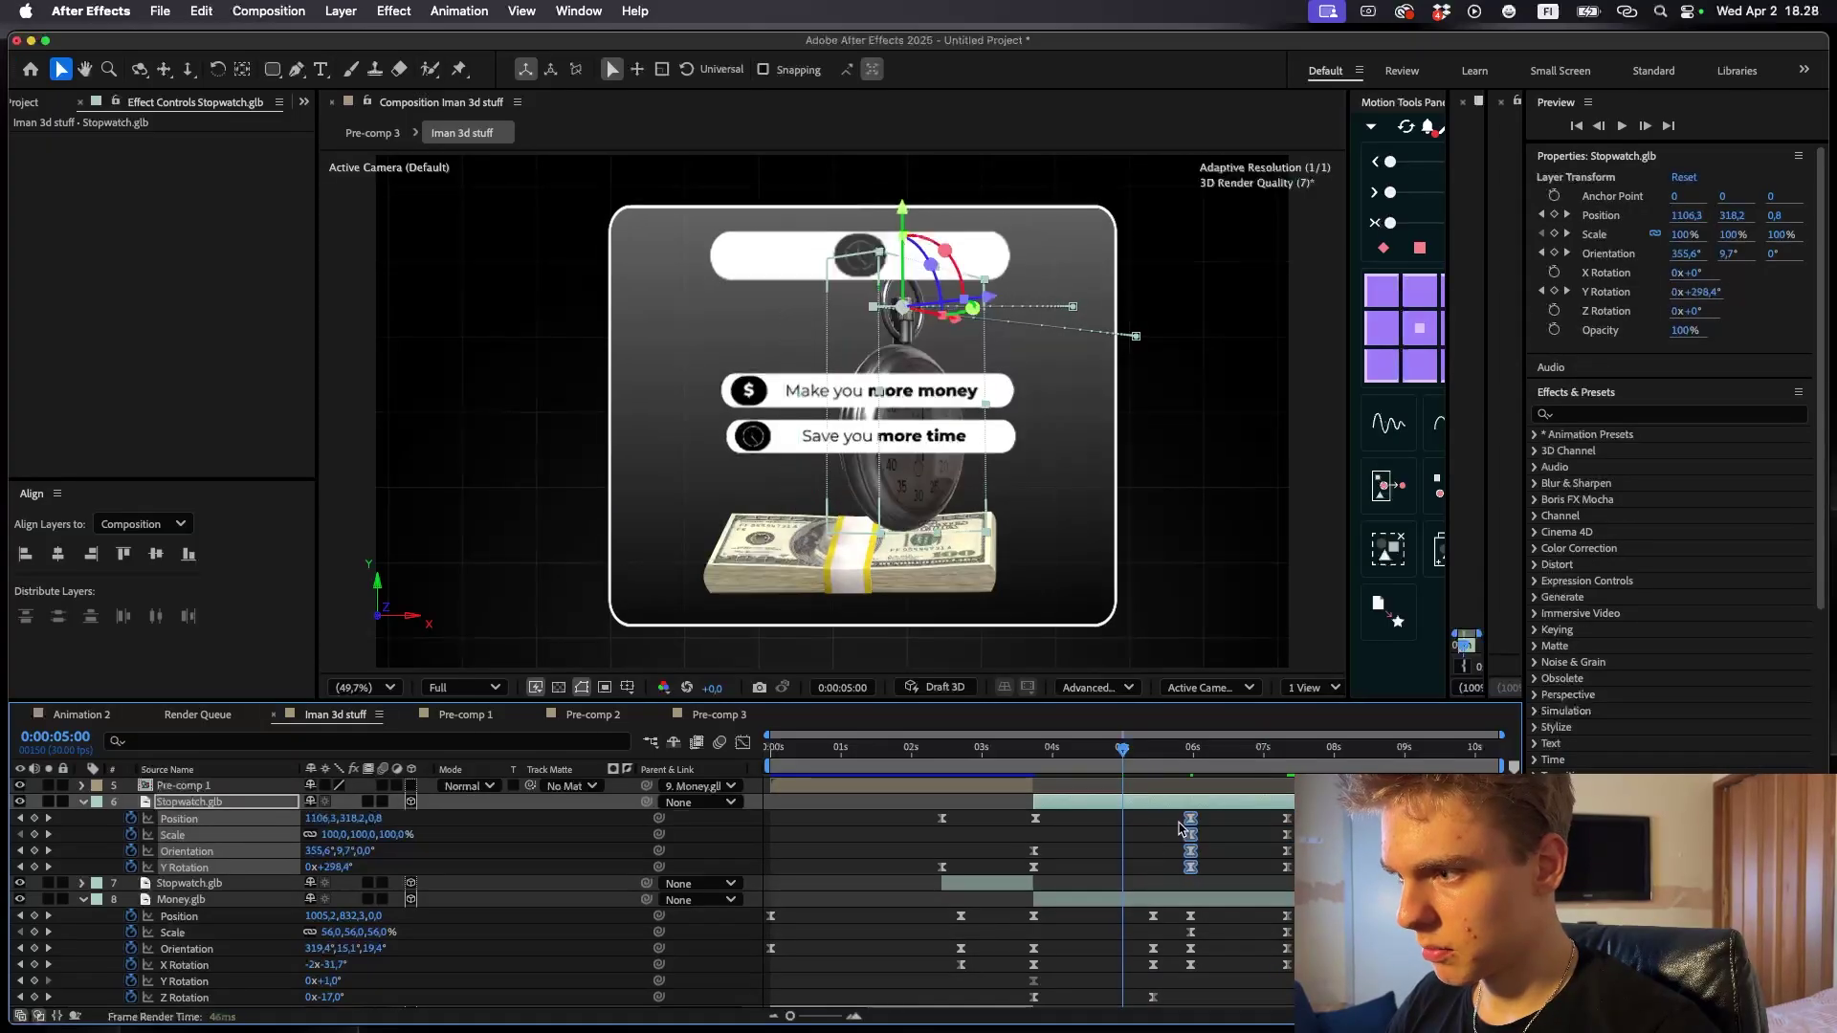
{"action": "key", "text": "space"}
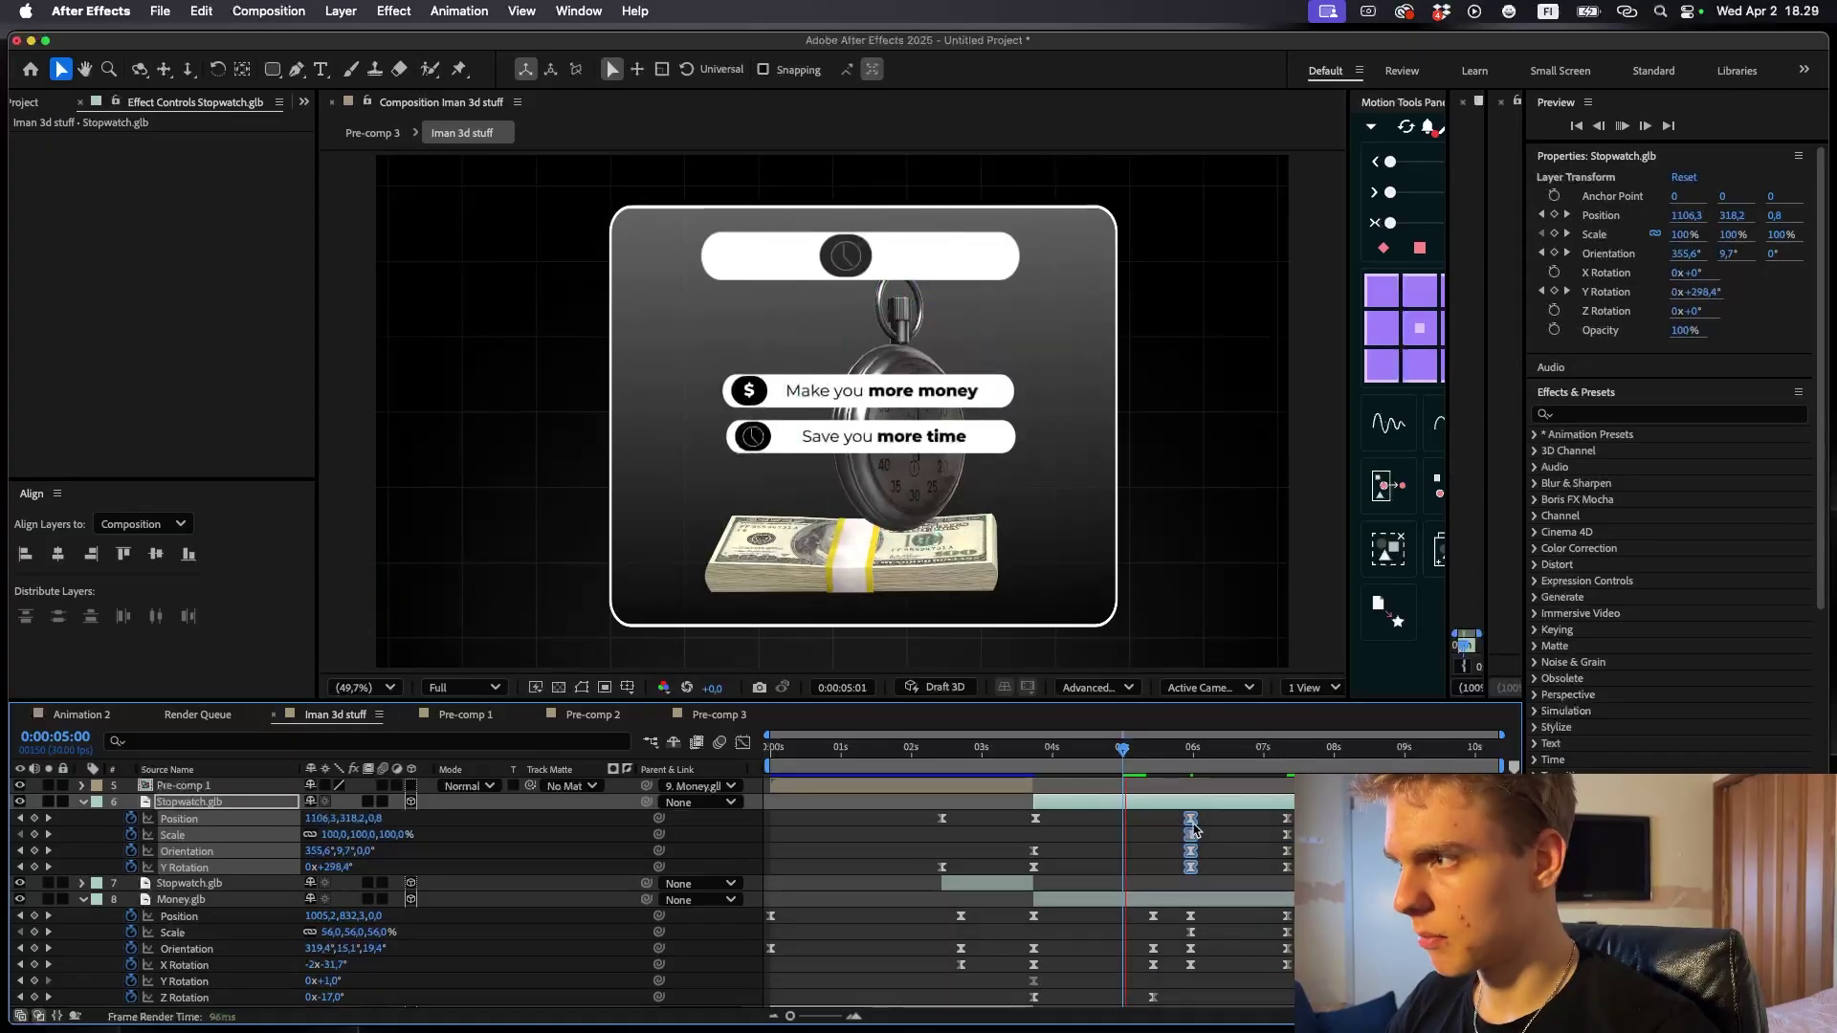
- Add Position and Scale keyframes to Pre-comp 3 at 0:00:05:29
{"action": "left_click_drag", "start_coordinate": [1187, 752], "coordinate": [1148, 758]}
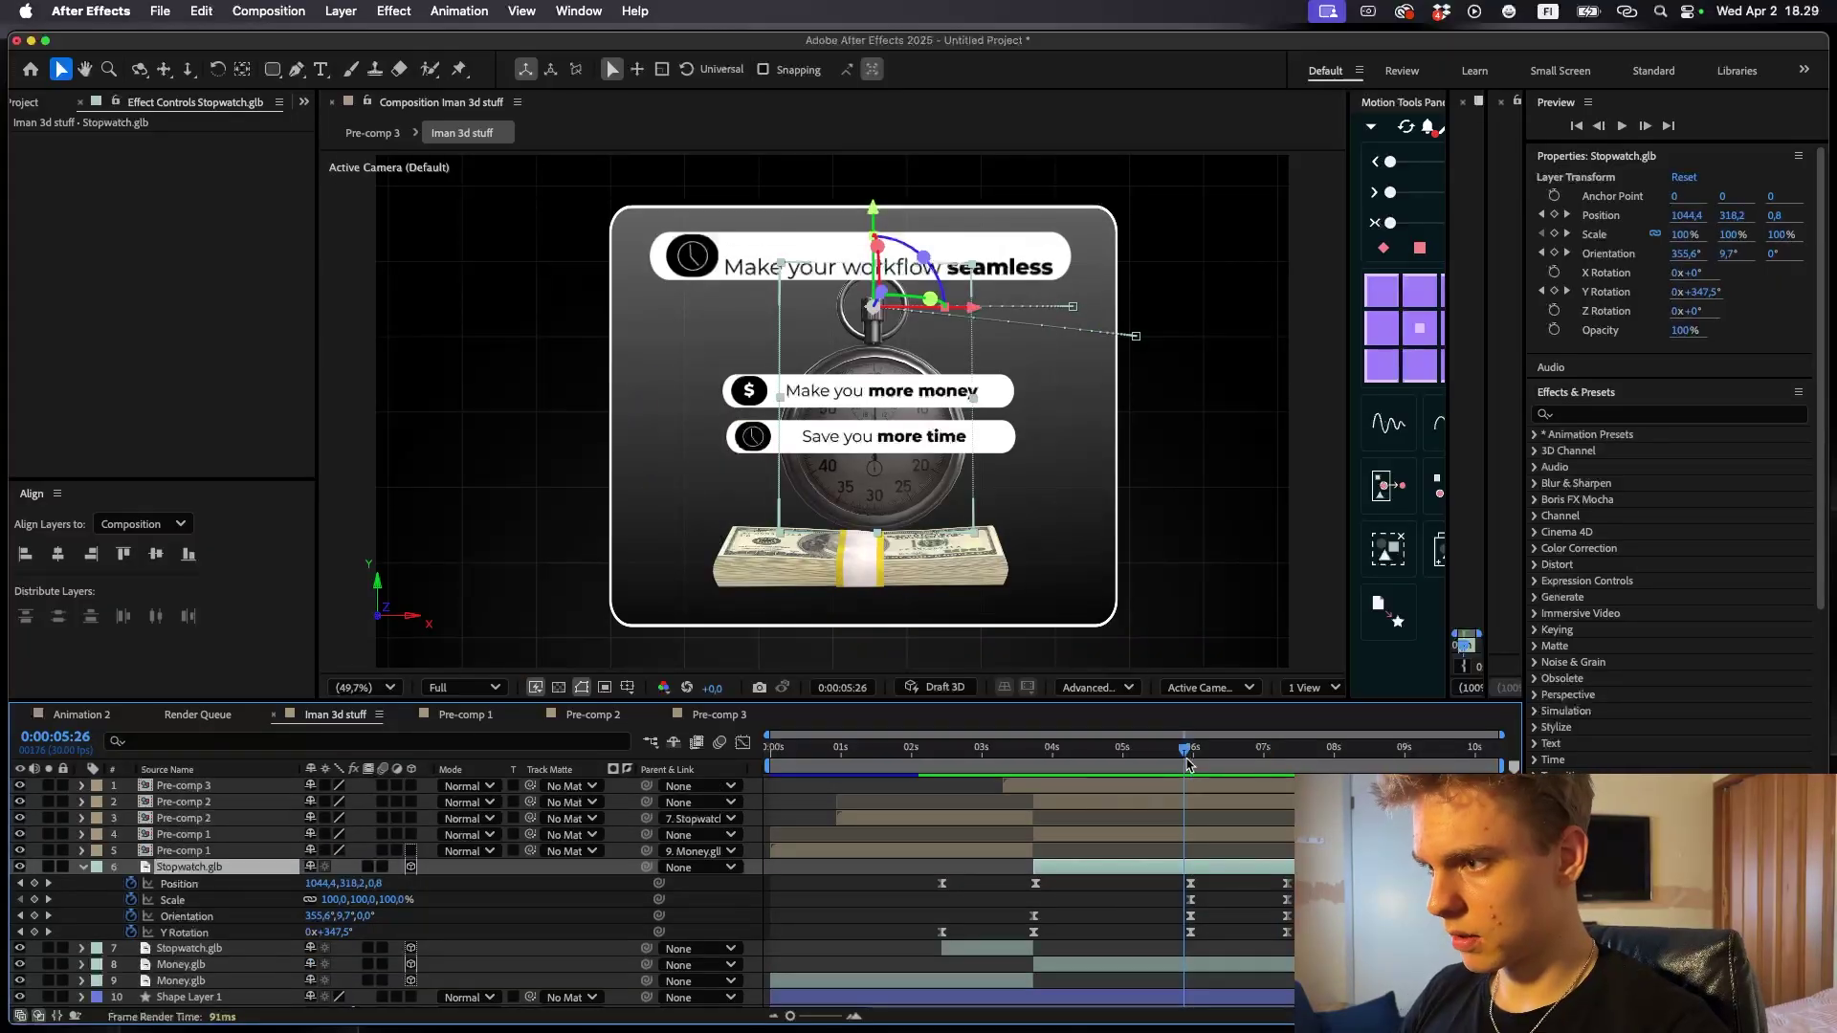
{"action": "left_click_drag", "start_coordinate": [1186, 762], "coordinate": [1192, 763]}
{"action": "left_click", "coordinate": [864, 411]}
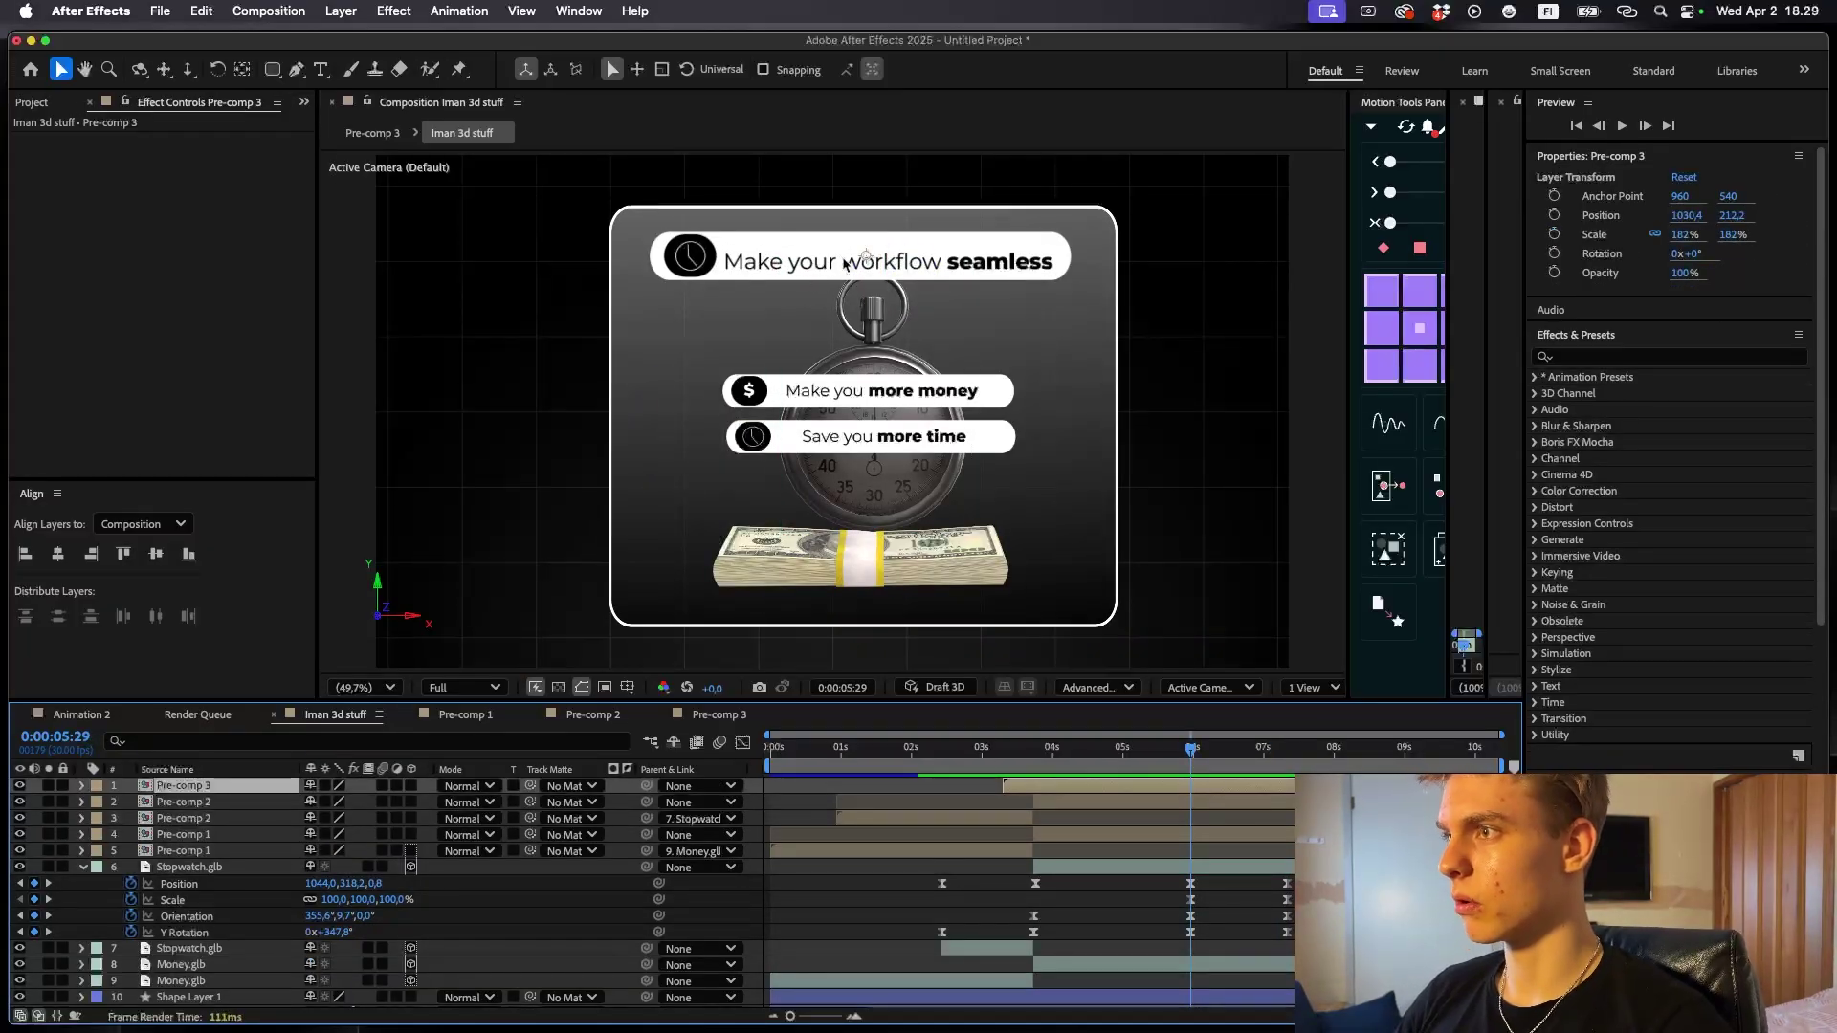
{"action": "key", "text": "p"}
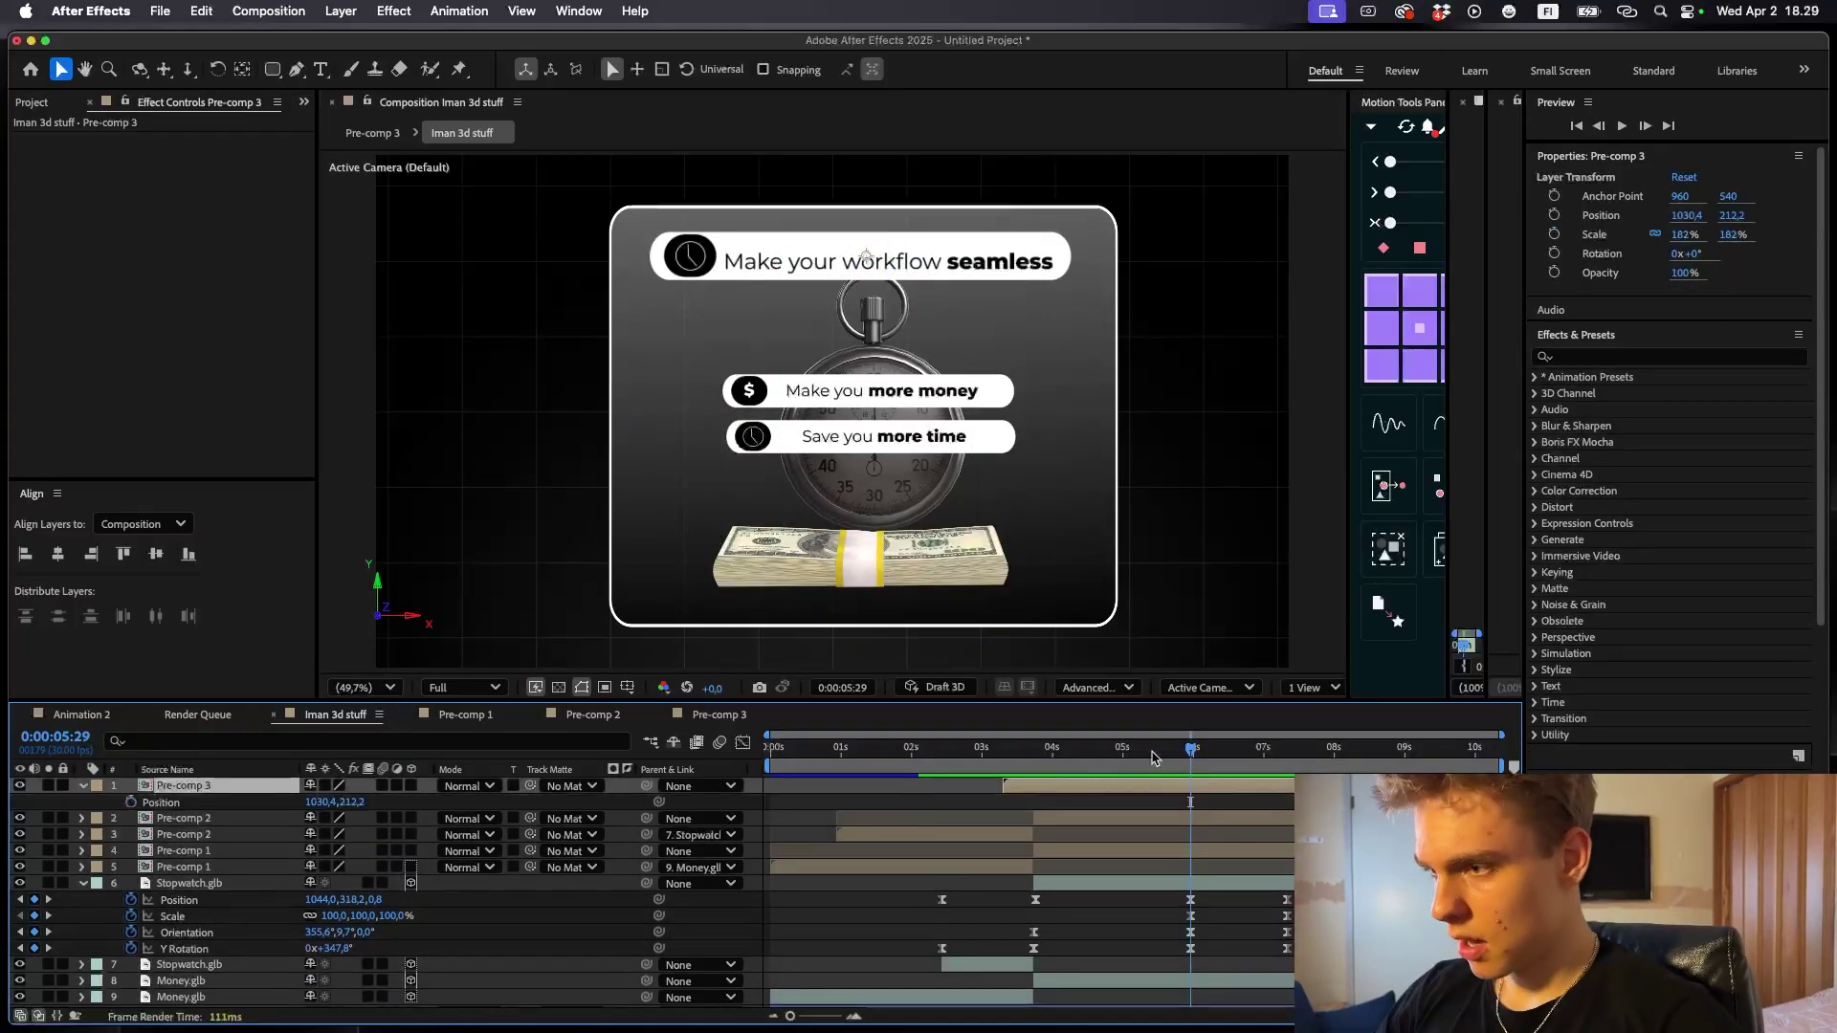
{"action": "left_click", "coordinate": [131, 802]}
{"action": "key", "text": "s"}
{"action": "key", "text": "shift+p"}
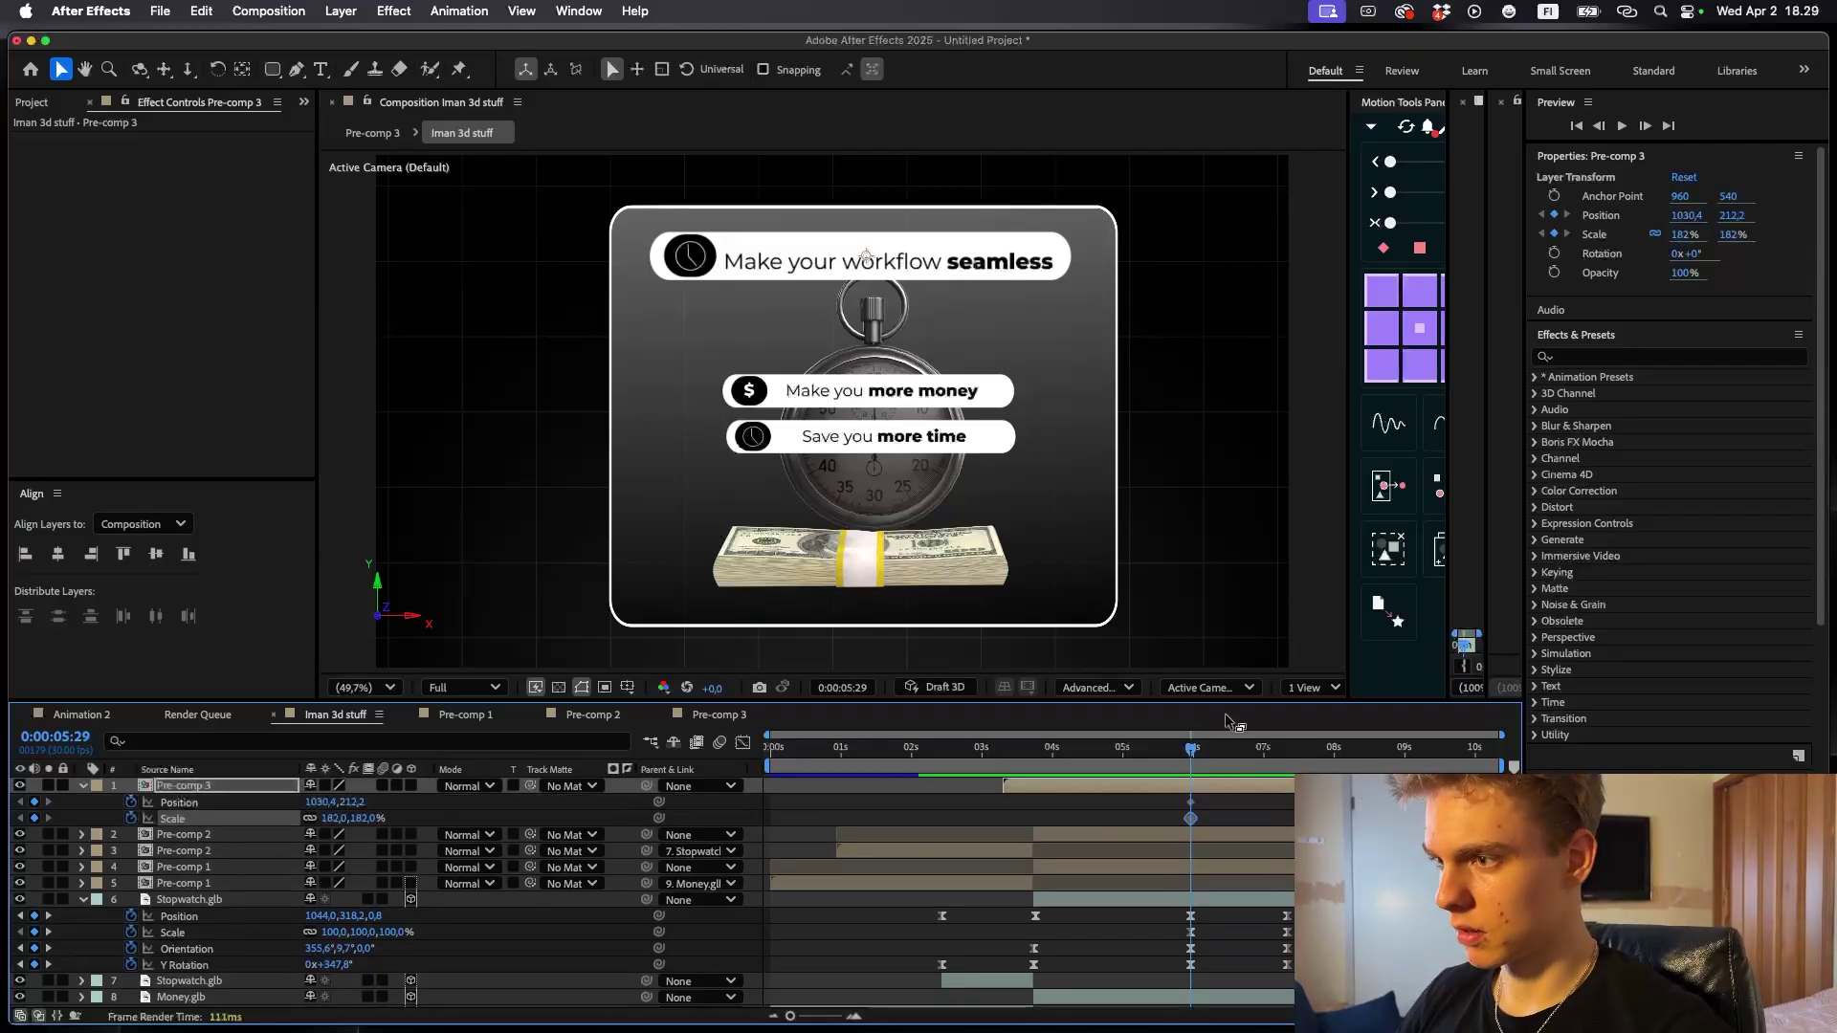
- At 0:00:07:10, set Pre-comp 3 to Position 1042,5 / 398,2 and Scale 125%, lining it up above the other two labels
{"action": "key", "text": "space"}
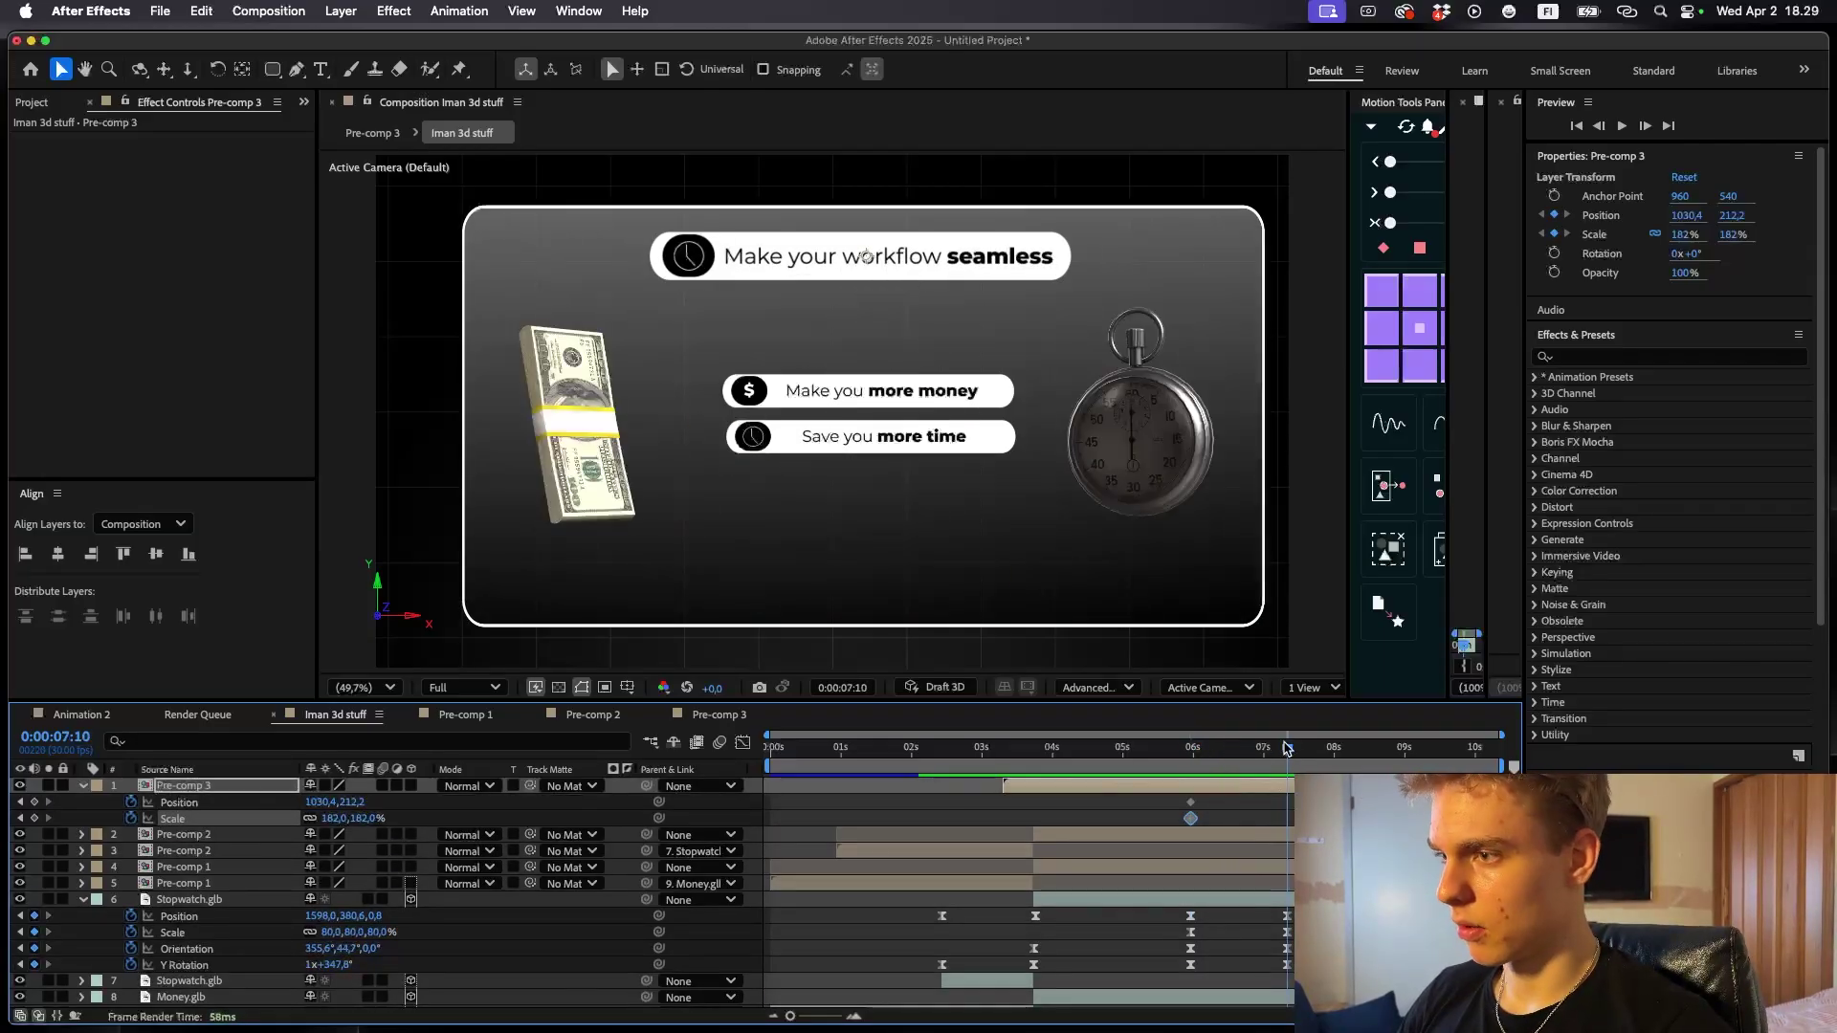
{"action": "key", "text": "space"}
{"action": "left_click_drag", "start_coordinate": [349, 802], "coordinate": [481, 826]}
{"action": "left_click_drag", "start_coordinate": [333, 818], "coordinate": [283, 816]}
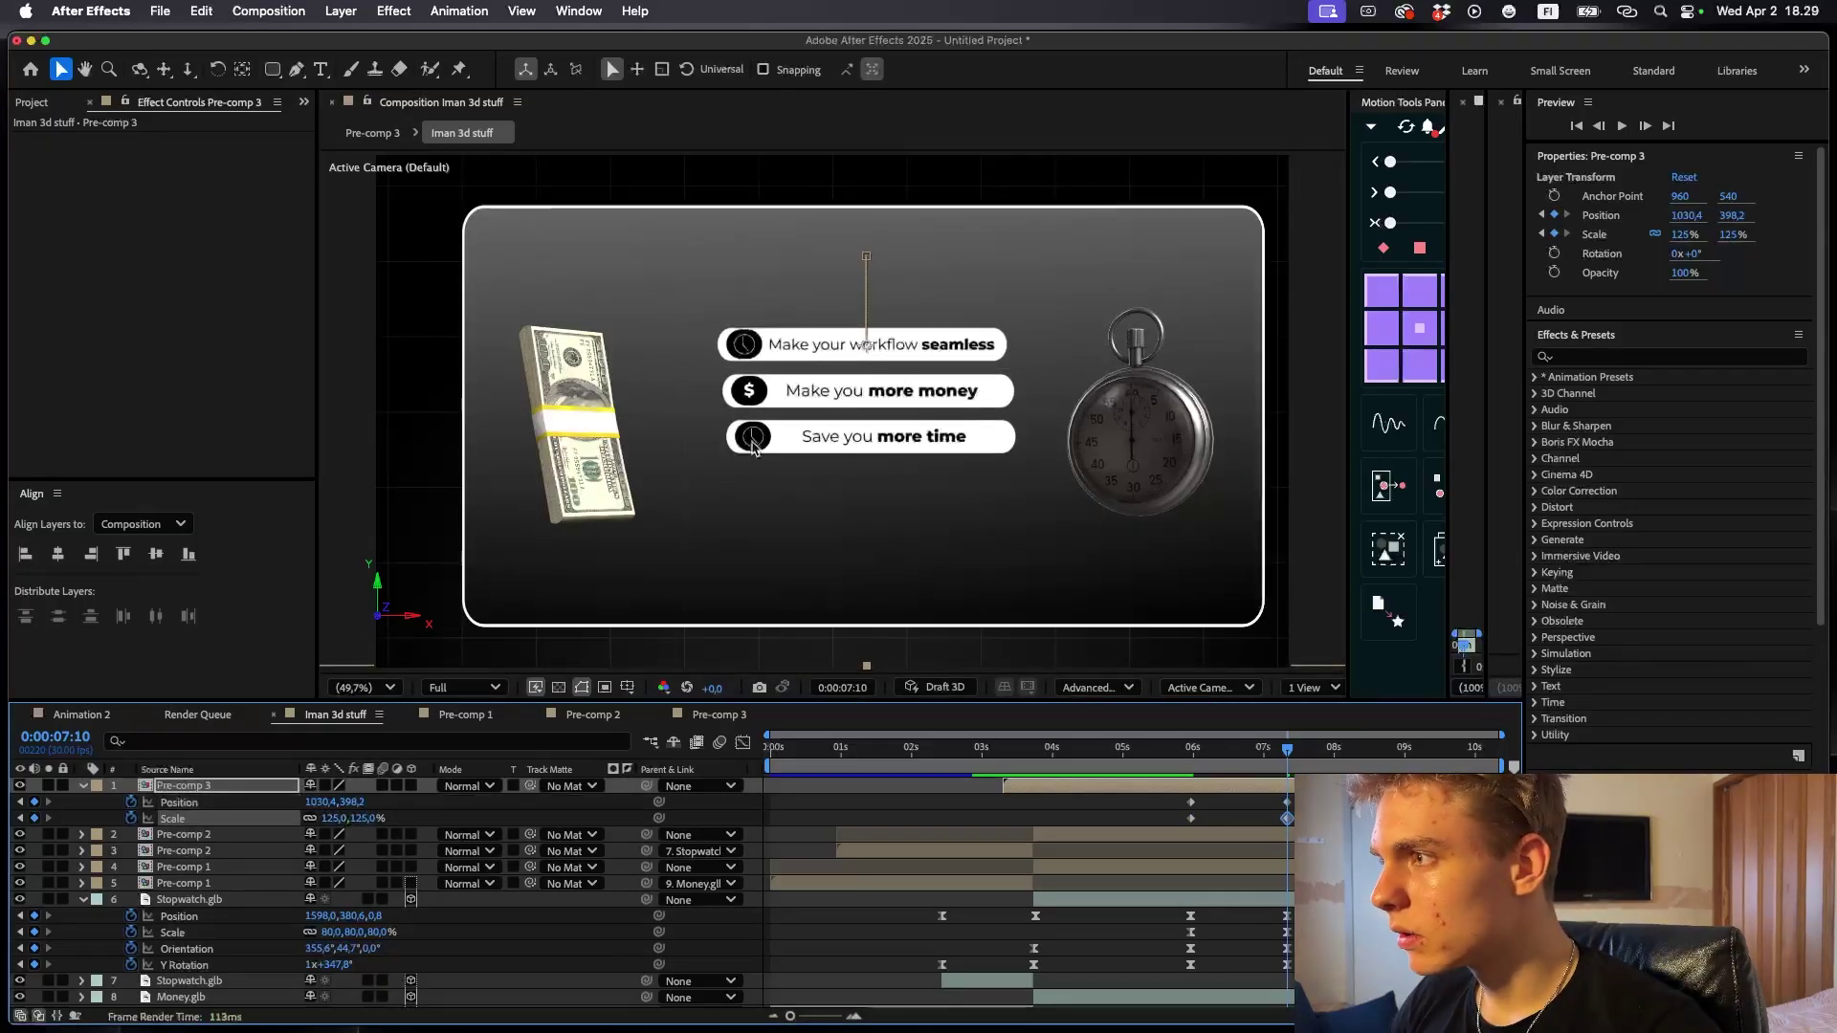
{"action": "left_click_drag", "start_coordinate": [892, 354], "coordinate": [898, 354]}
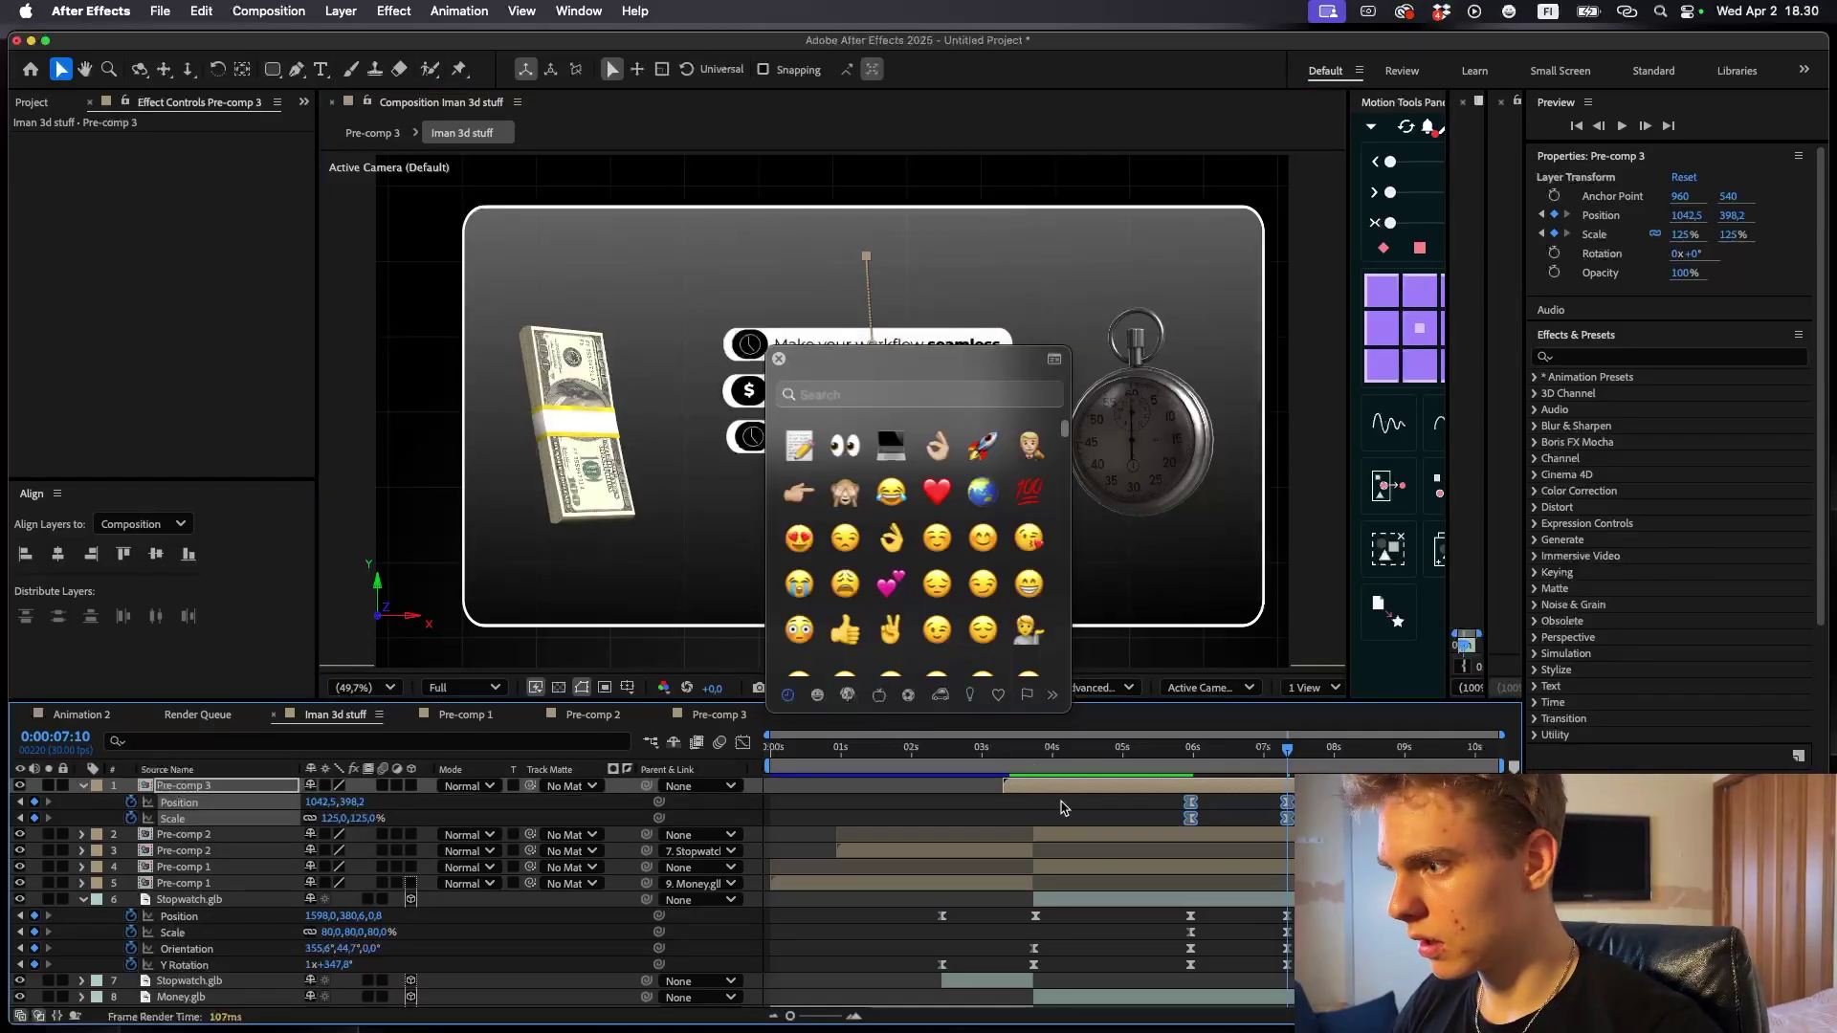
- Adjust the easing of Pre-comp 3's Position and Scale keyframes in the Graph Editor
{"action": "left_click", "coordinate": [1062, 823]}
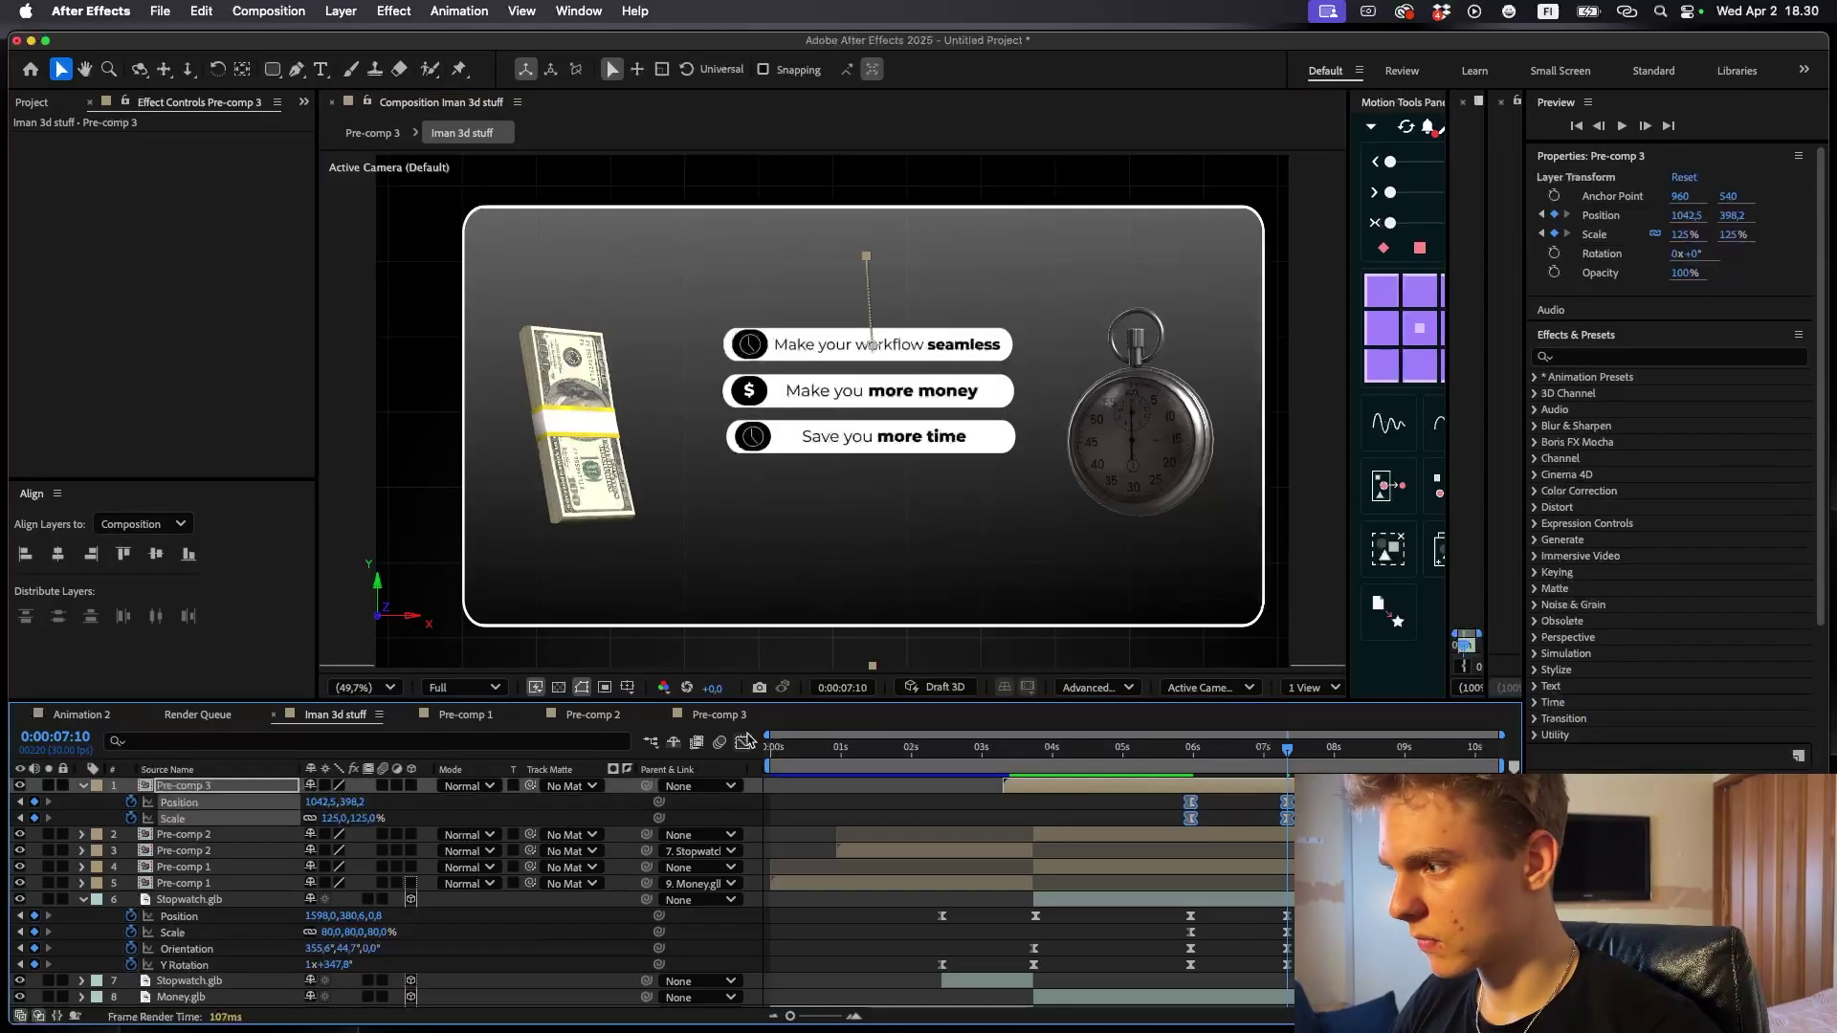
{"action": "left_click", "coordinate": [743, 745]}
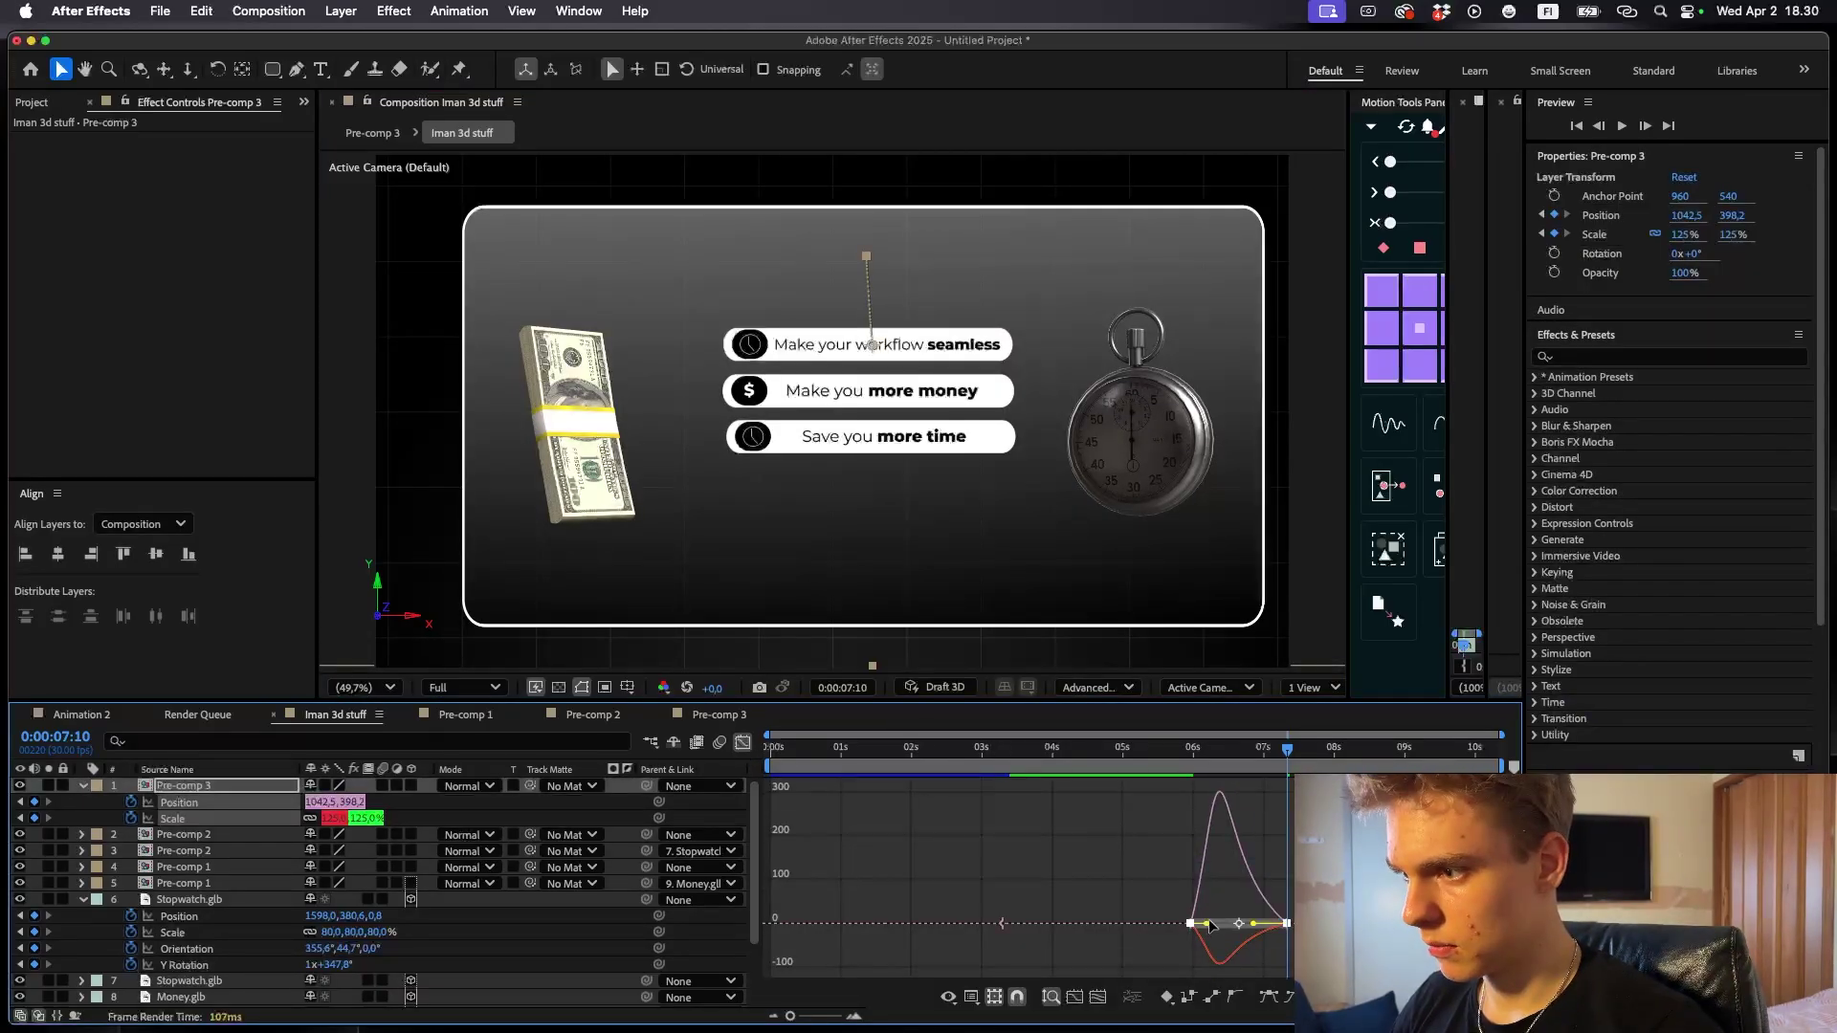
{"action": "left_click", "coordinate": [744, 742]}
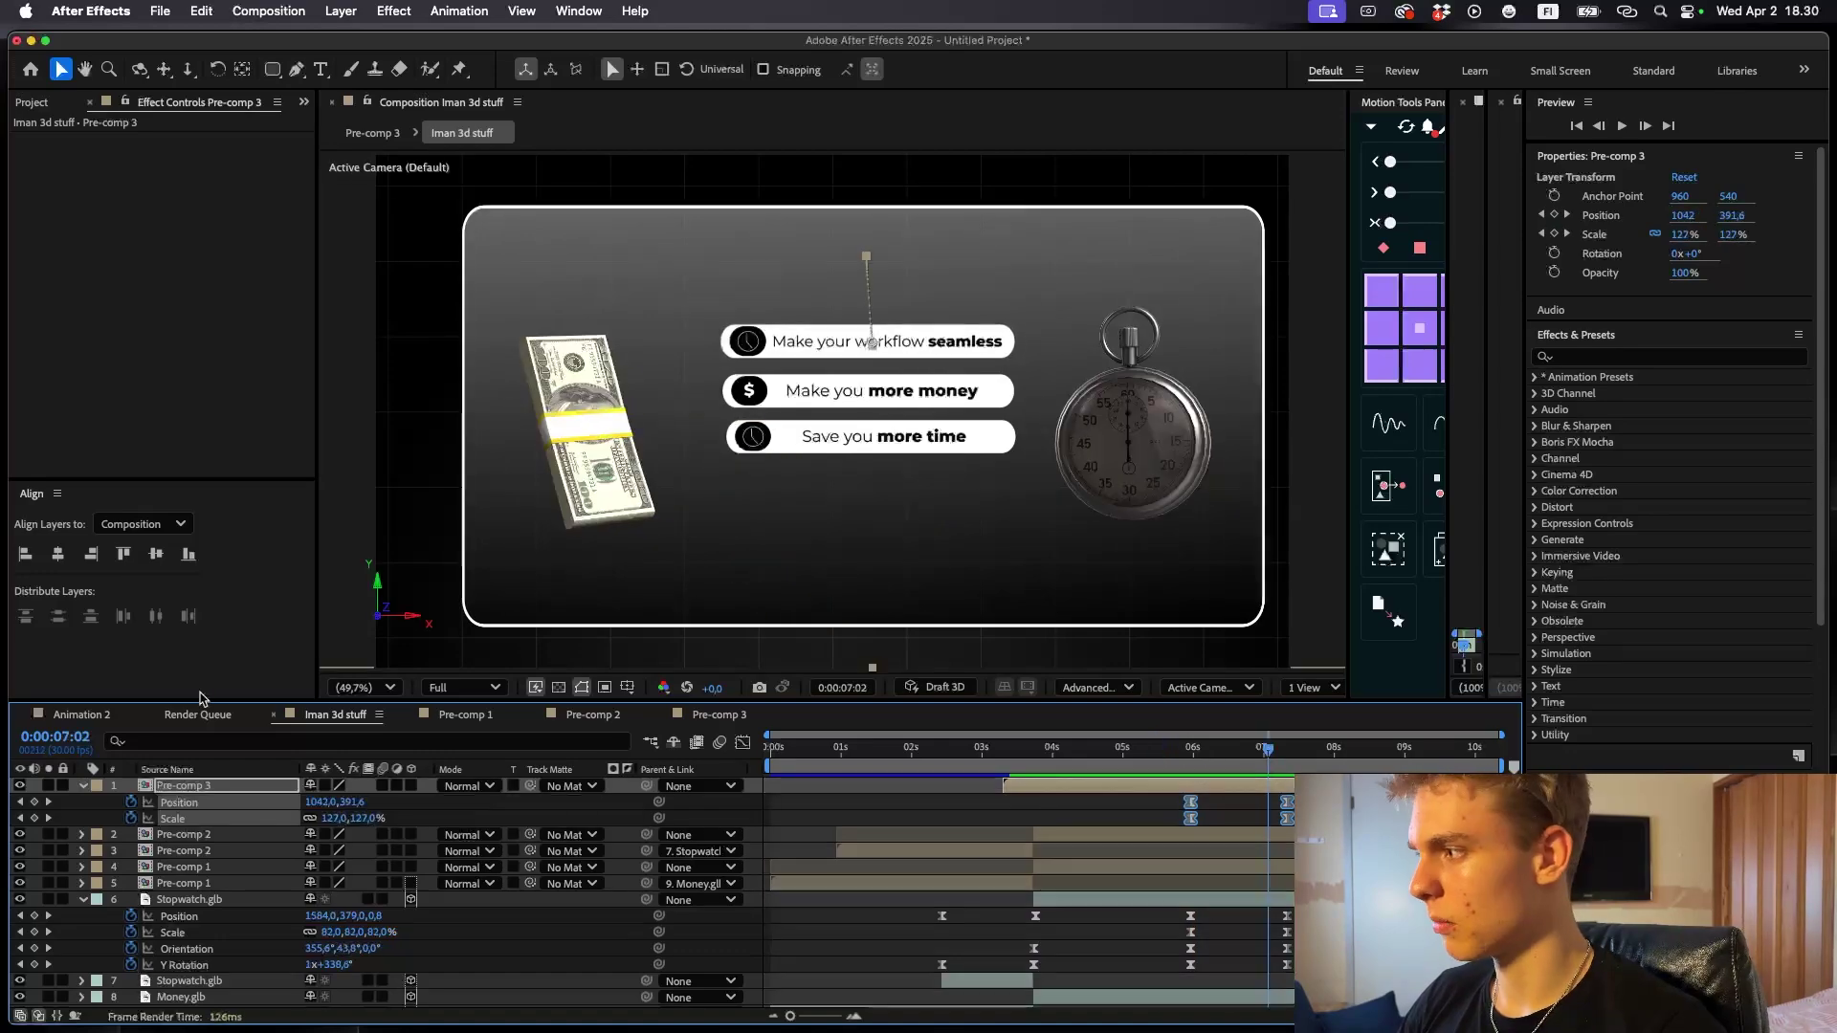
- Open Pre-comp 3, select all of its layers, and return to the Iman 3d stuff composition
{"action": "left_click", "coordinate": [1244, 786]}
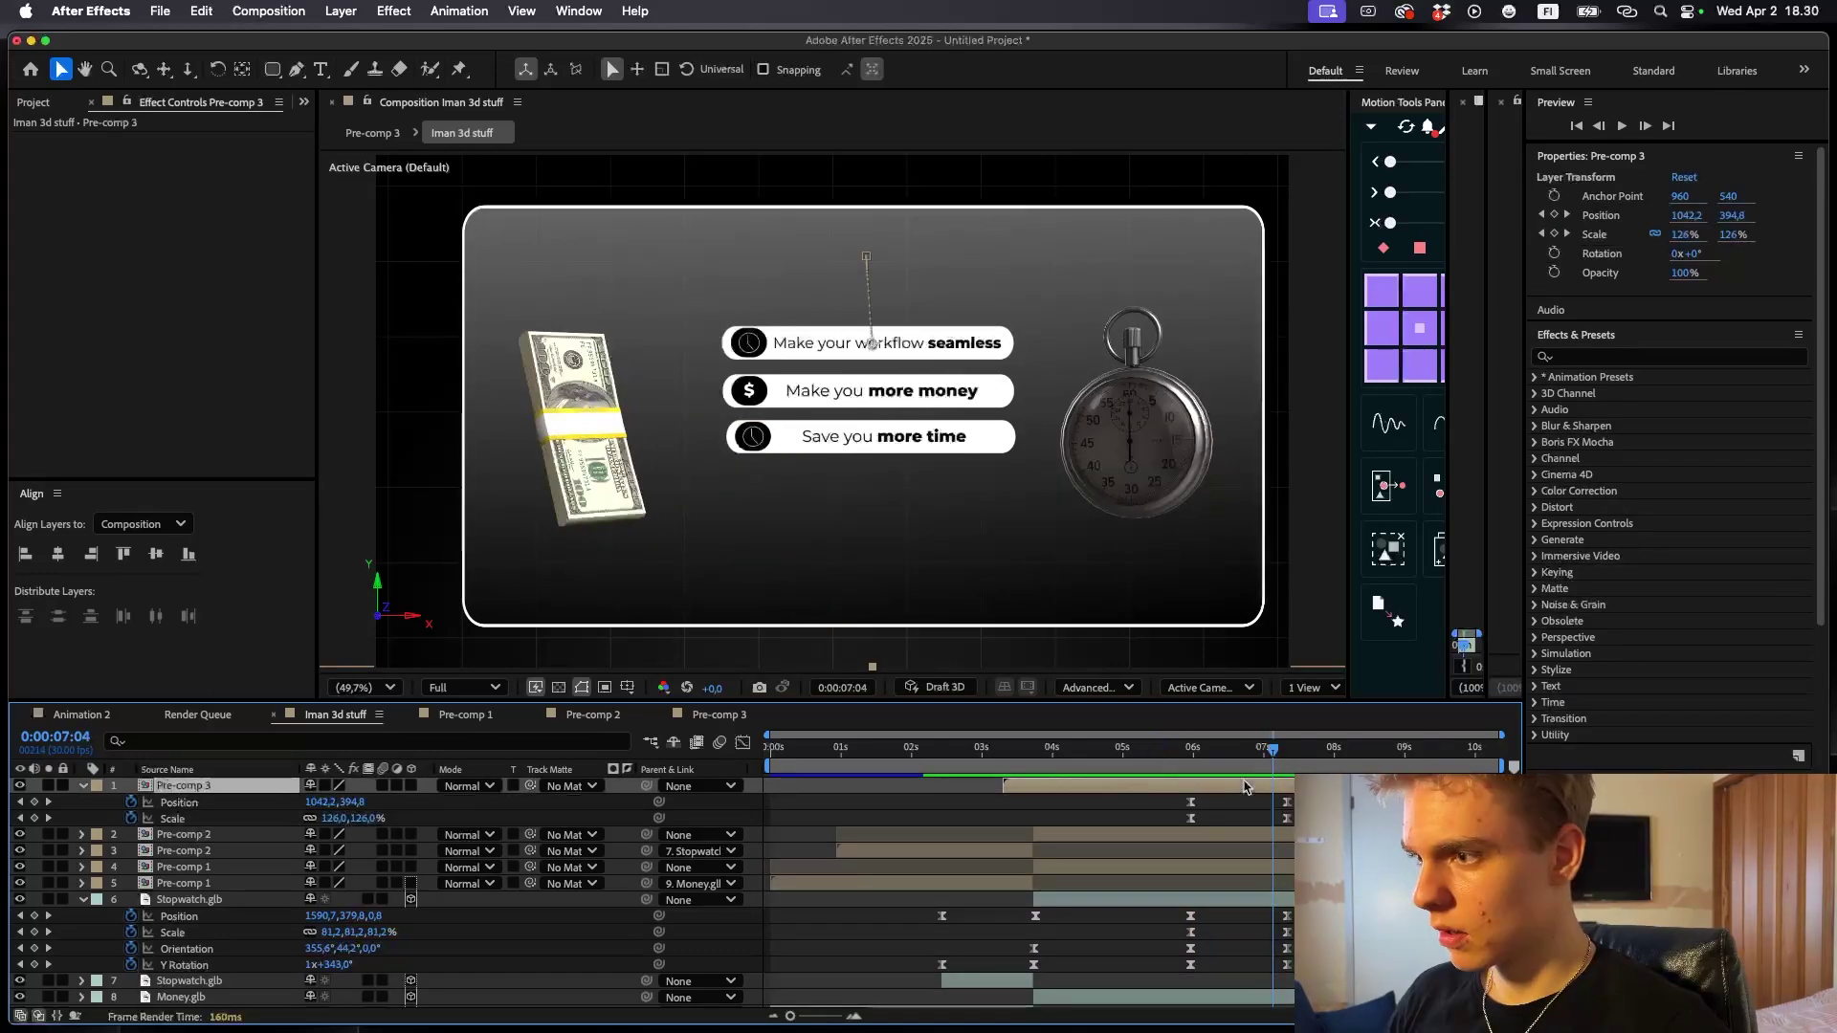
{"action": "double_click", "coordinate": [1244, 786]}
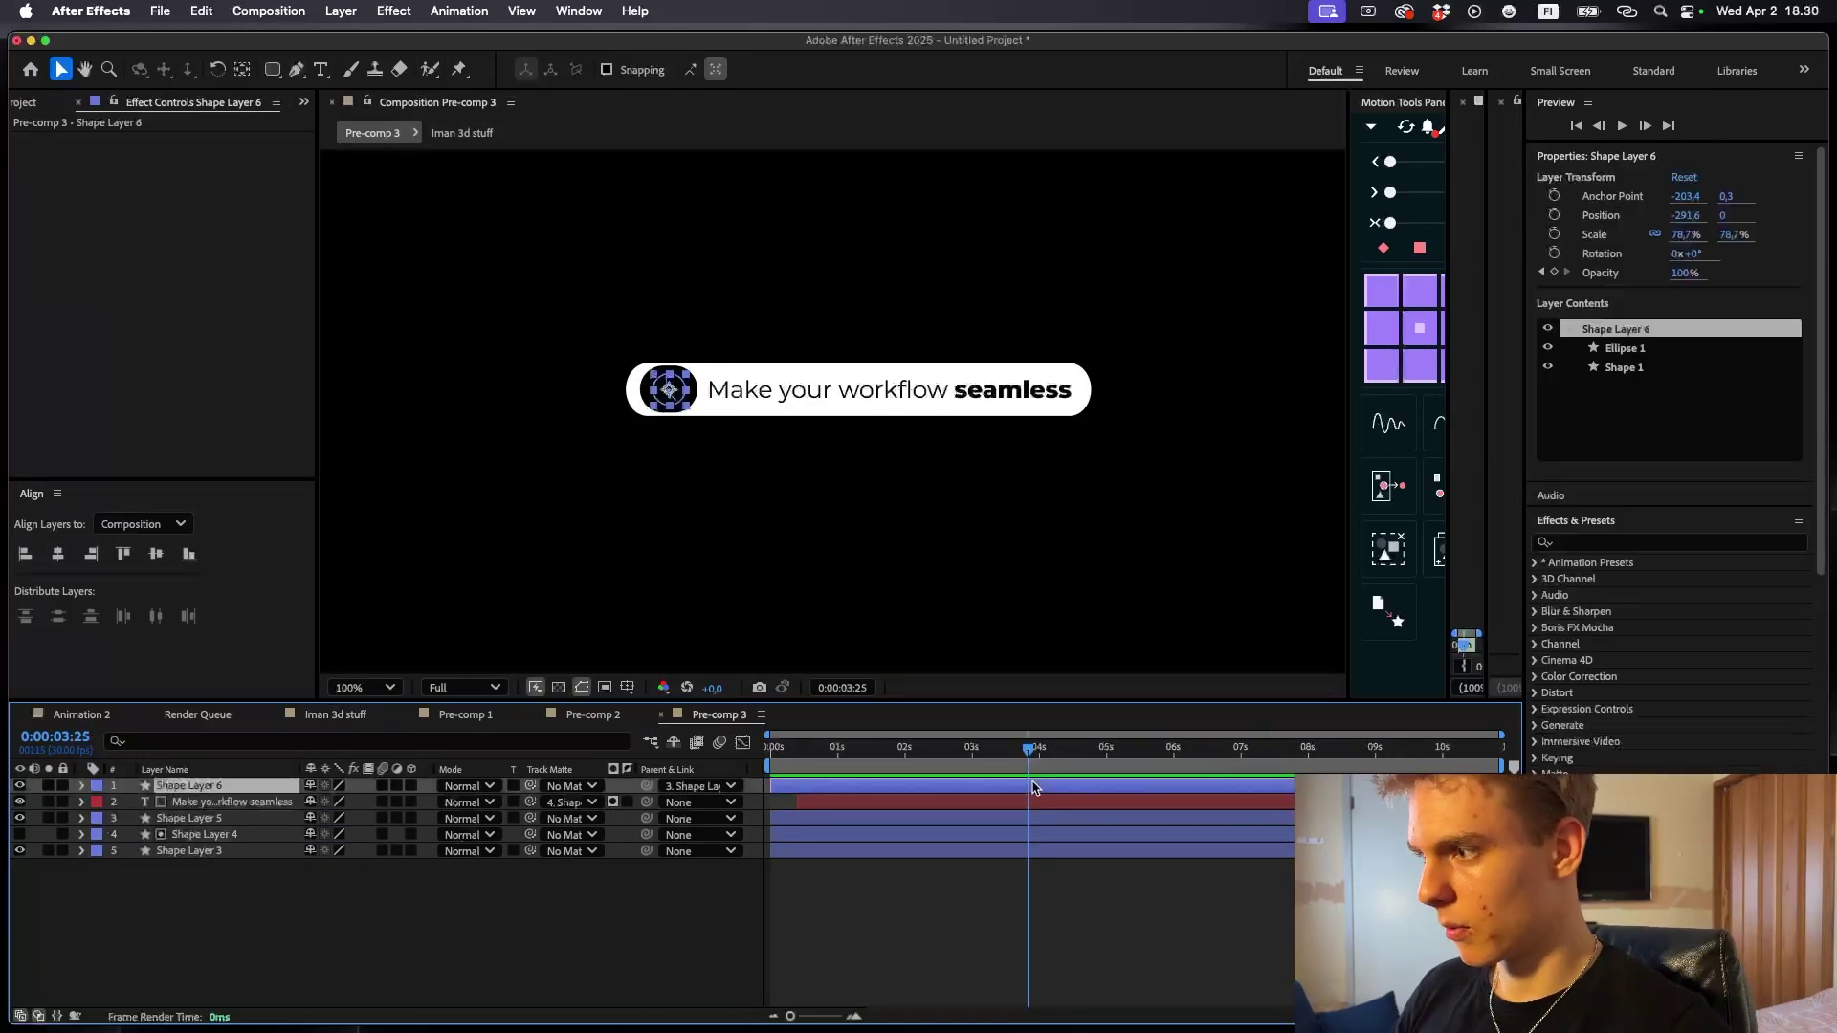
{"action": "key", "text": "super+a"}
{"action": "left_click", "coordinate": [341, 715]}
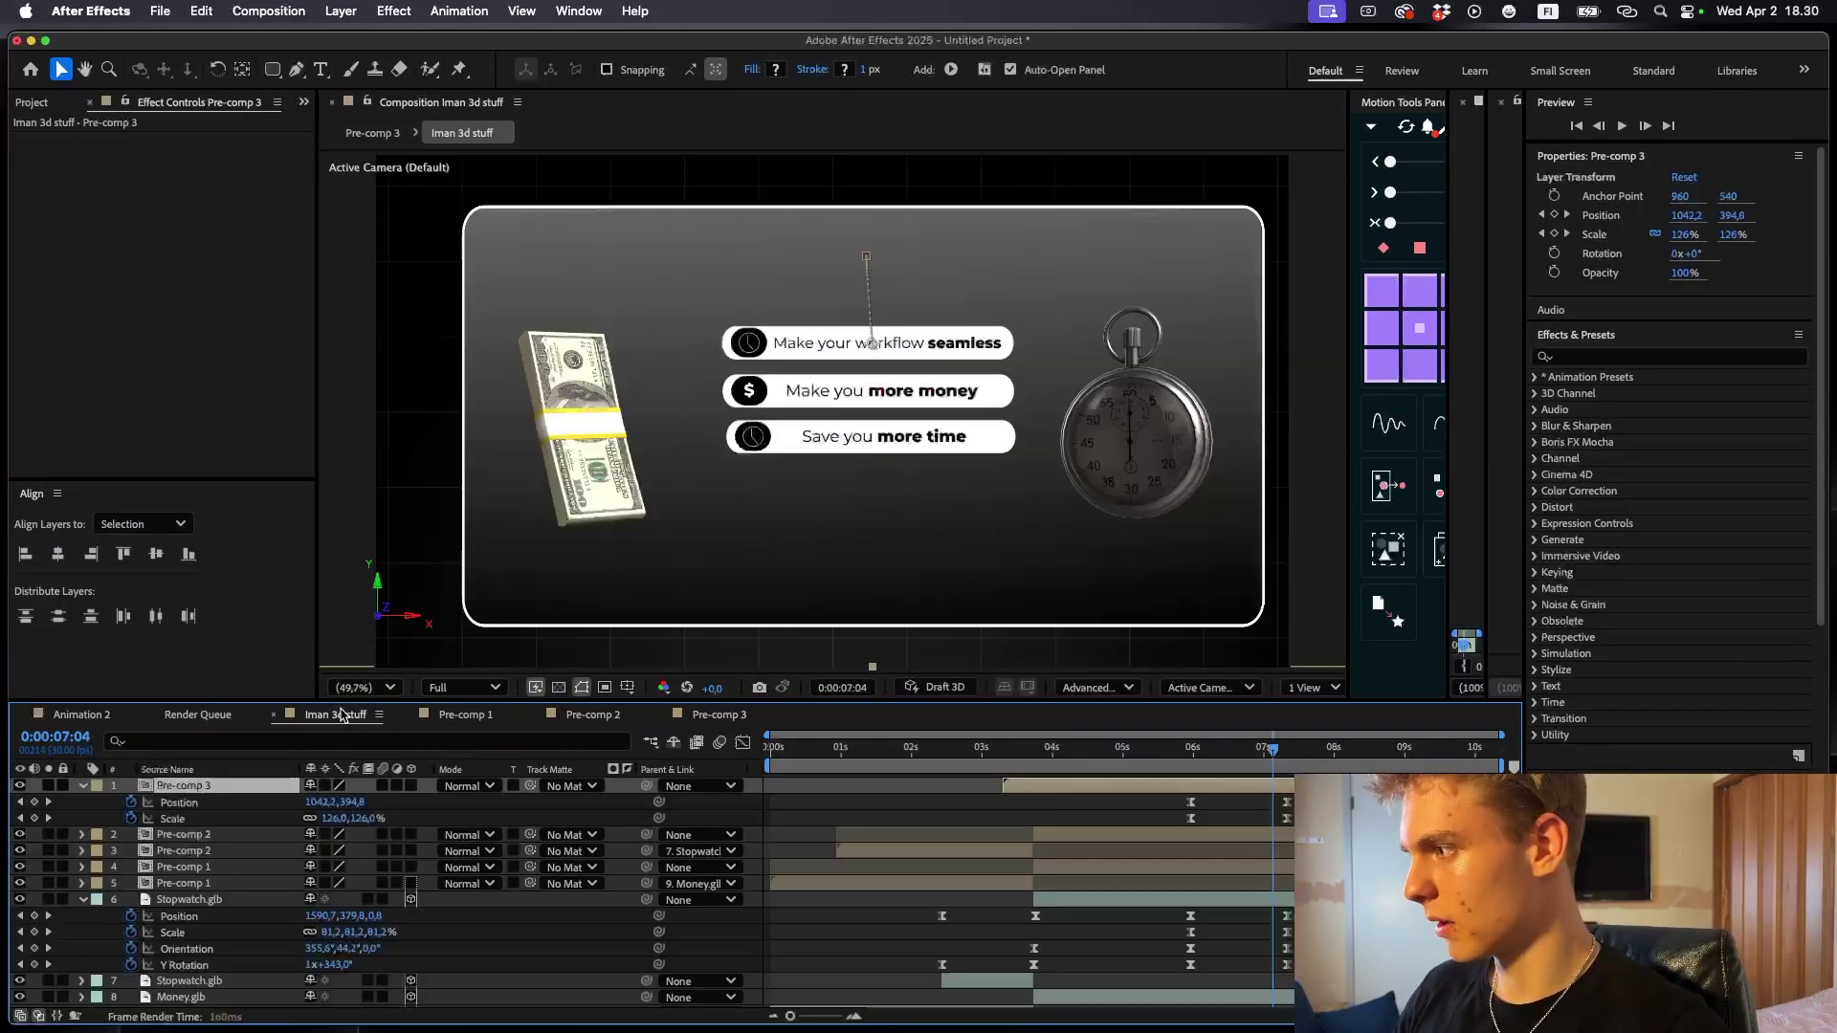
- Paste the copied label layers into Iman 3d stuff, pre-compose them as Pre-comp 4, and open that composition
{"action": "key", "text": "super+v"}
{"action": "key", "text": "super+shift+c"}
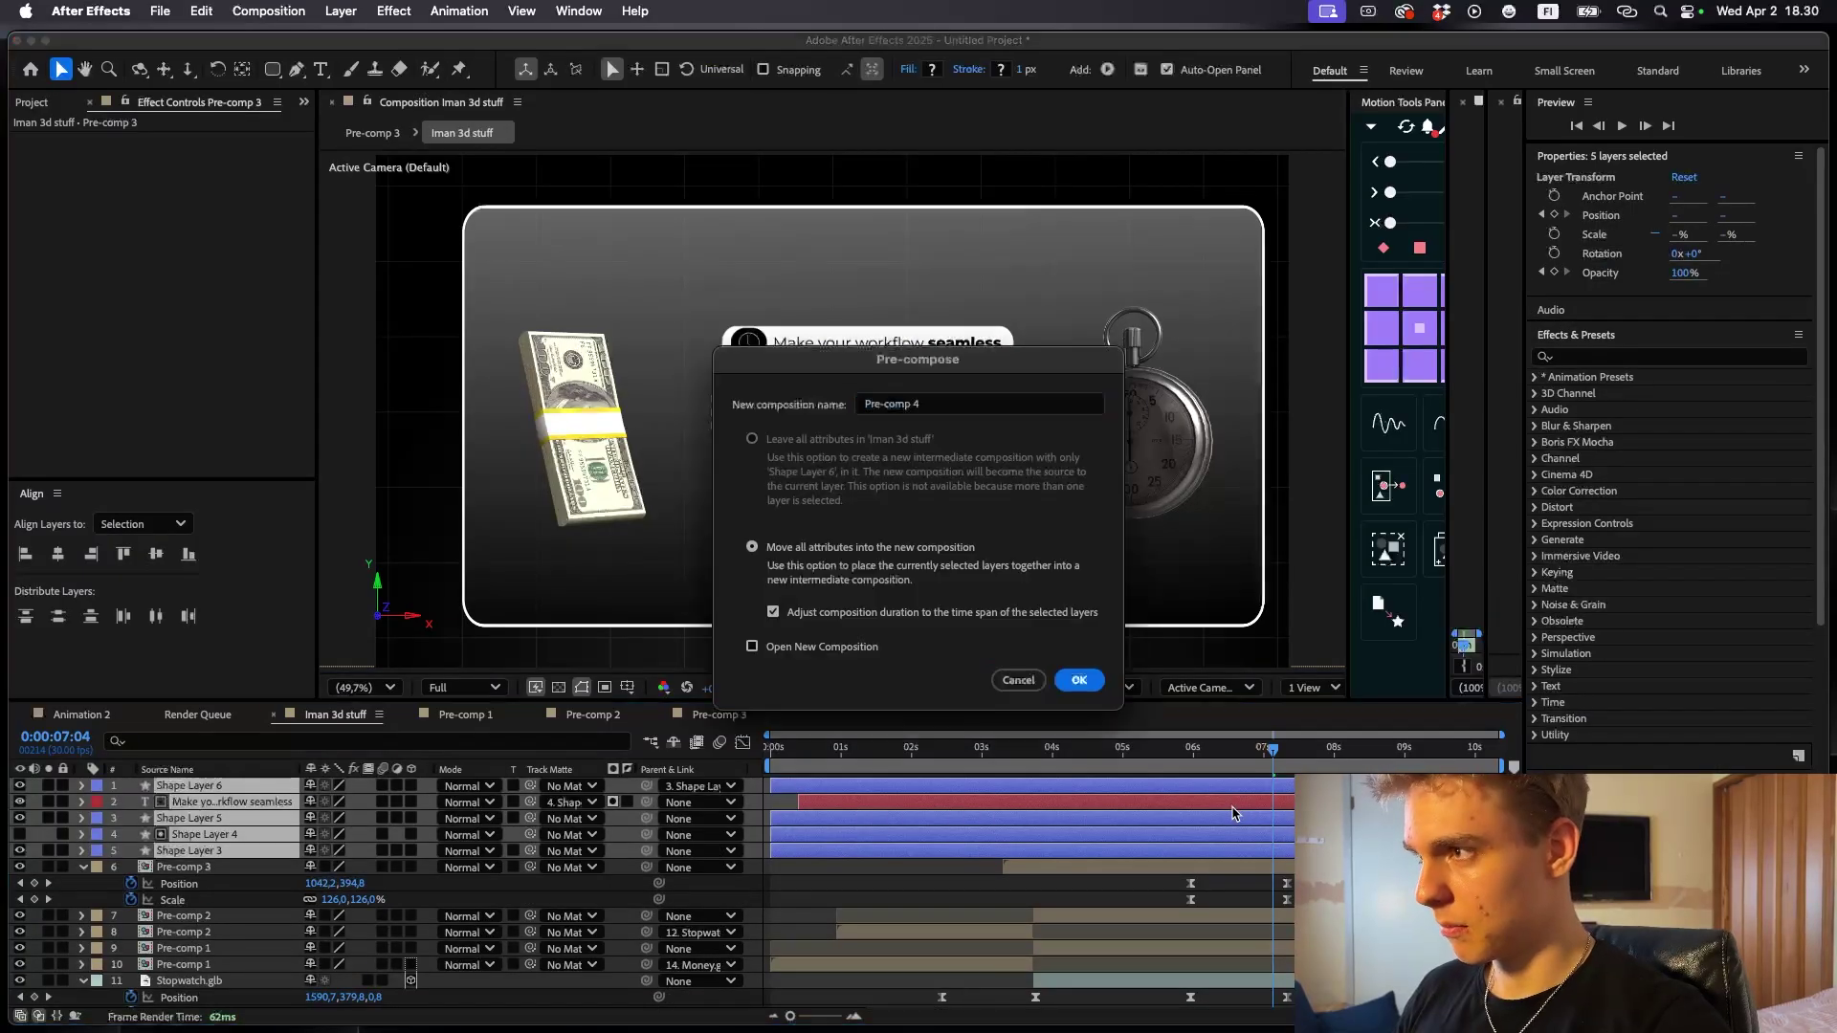
{"action": "key", "text": "Return"}
{"action": "key", "text": "j"}
{"action": "left_click_drag", "start_coordinate": [867, 422], "coordinate": [913, 515]}
{"action": "double_click", "coordinate": [1200, 788]}
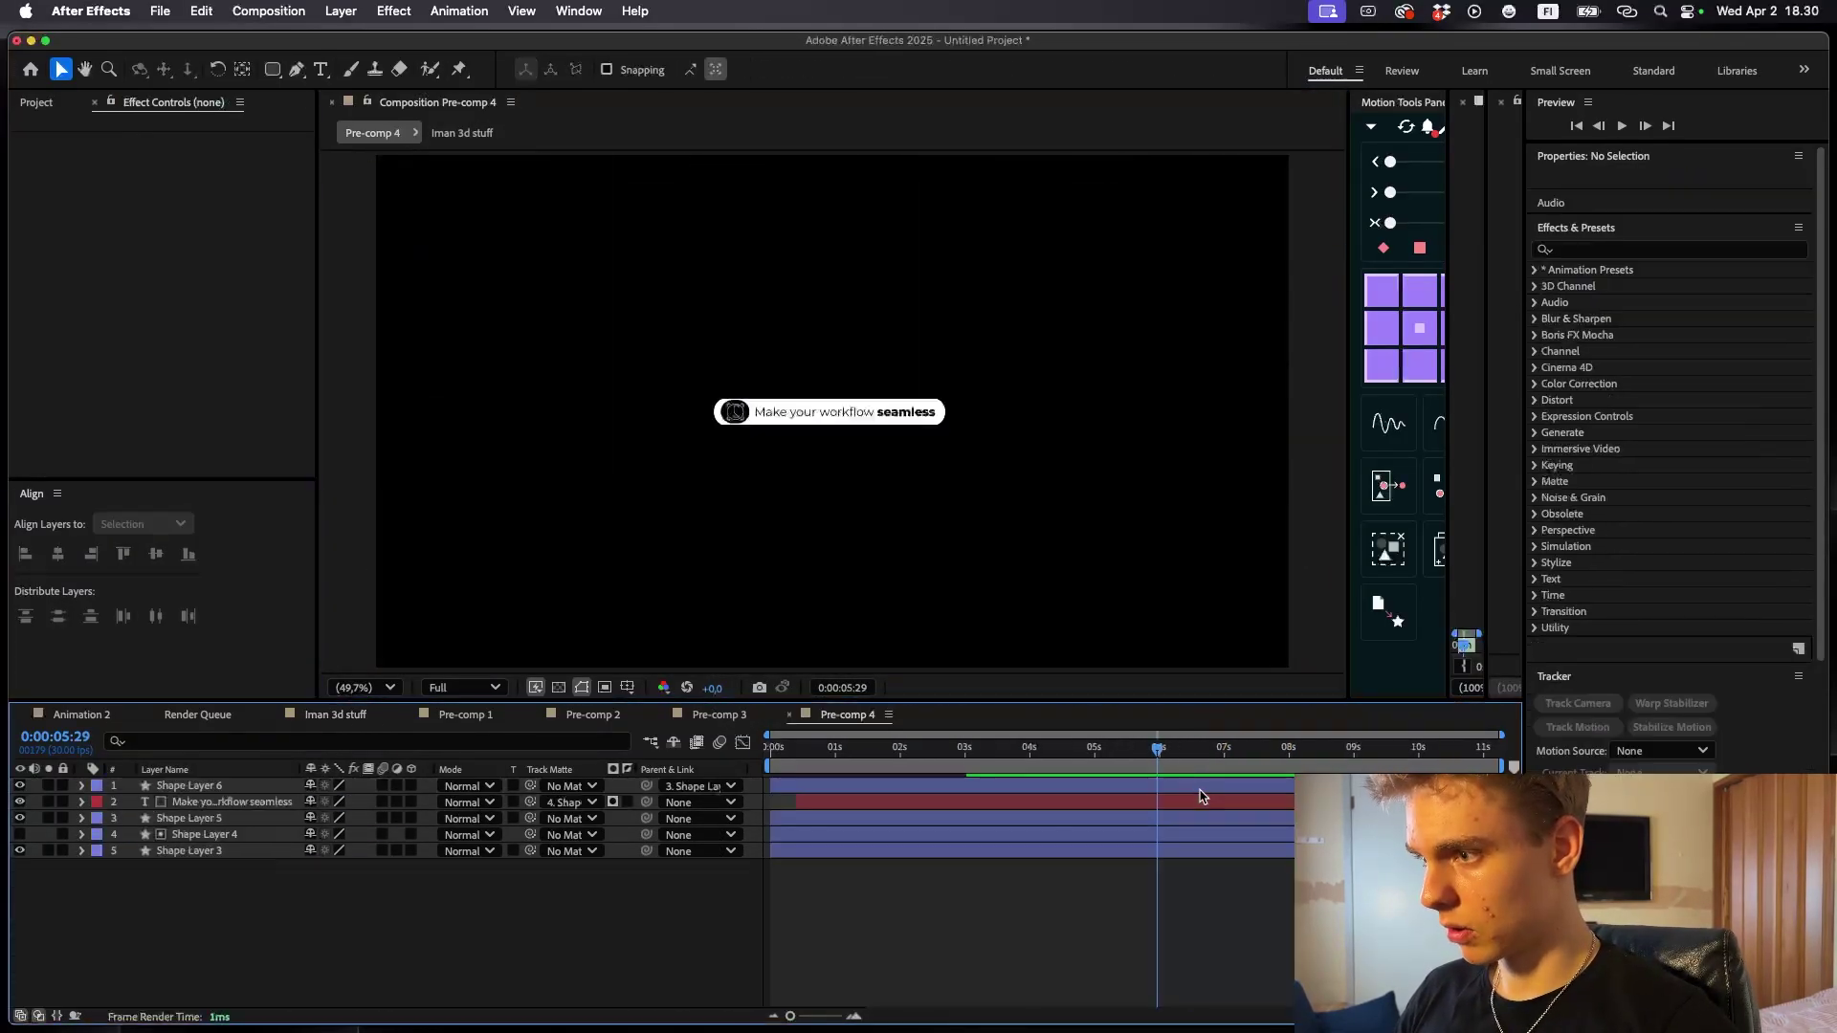
- Replace the label's text with "Not add complexity" and make the word "complexity" bold
{"action": "left_click", "coordinate": [1099, 803]}
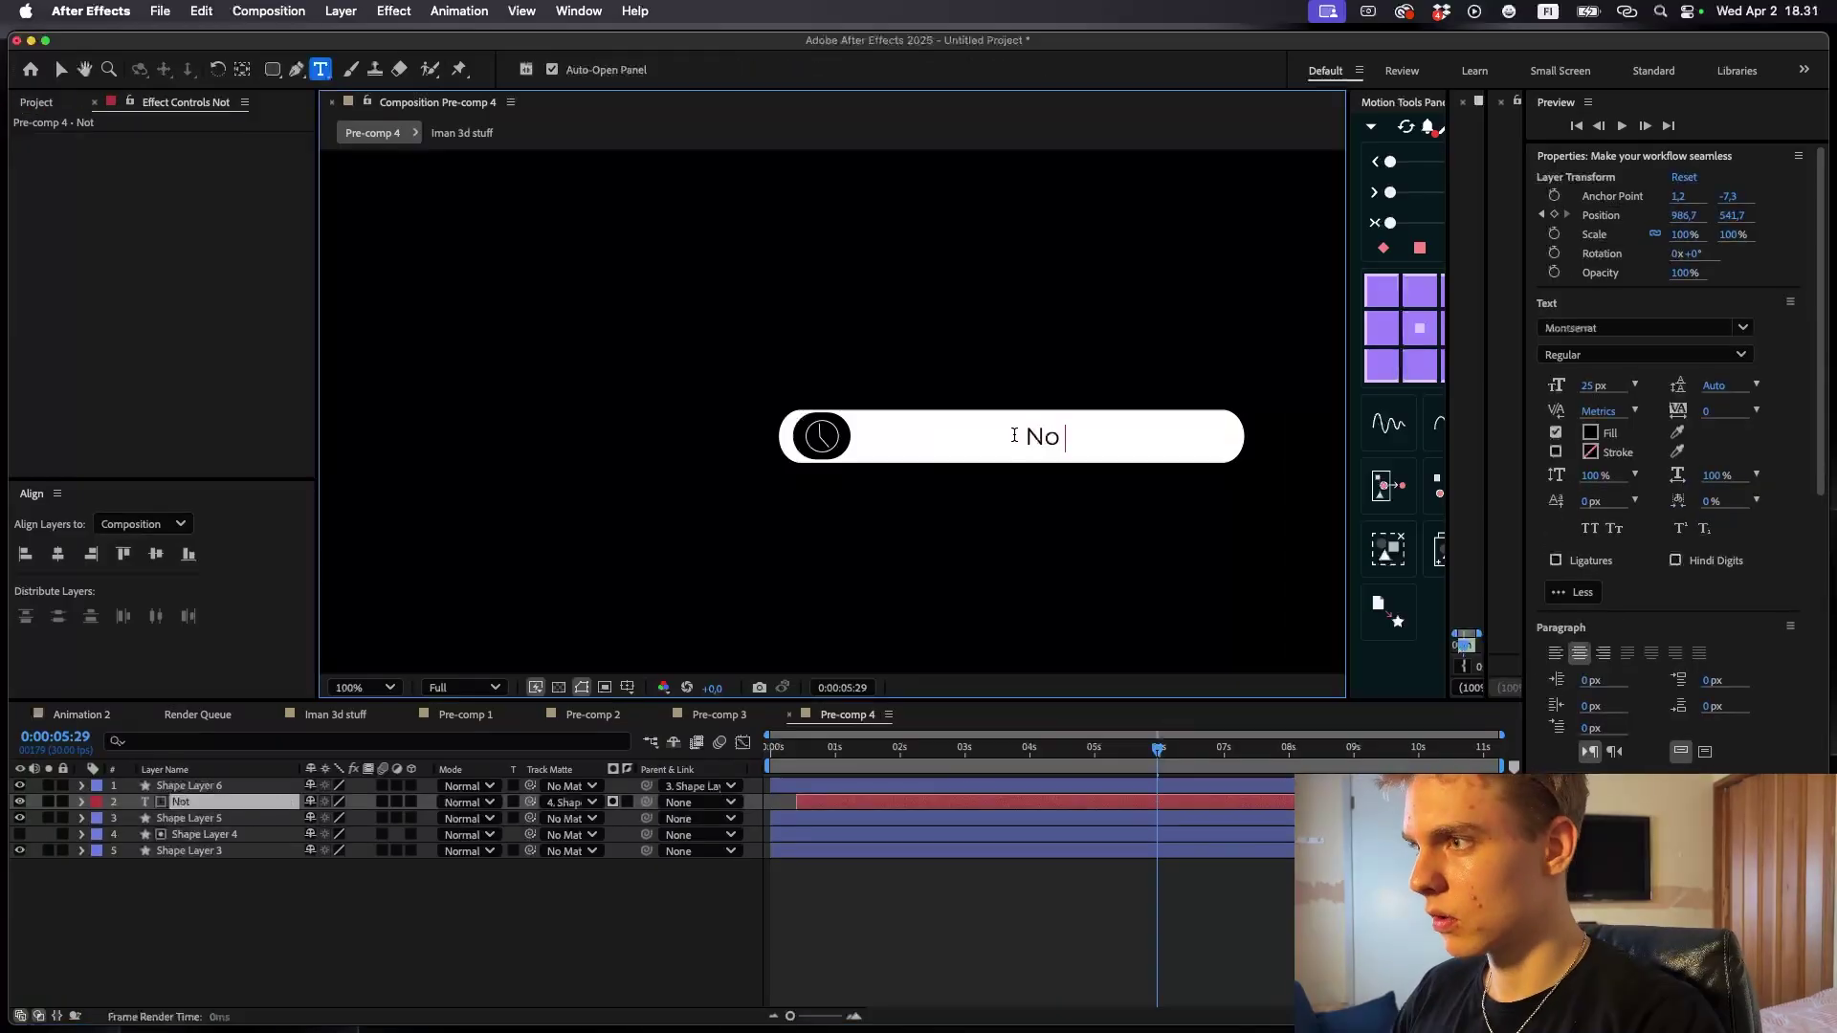
{"action": "type", "text": "t add complexiti"}
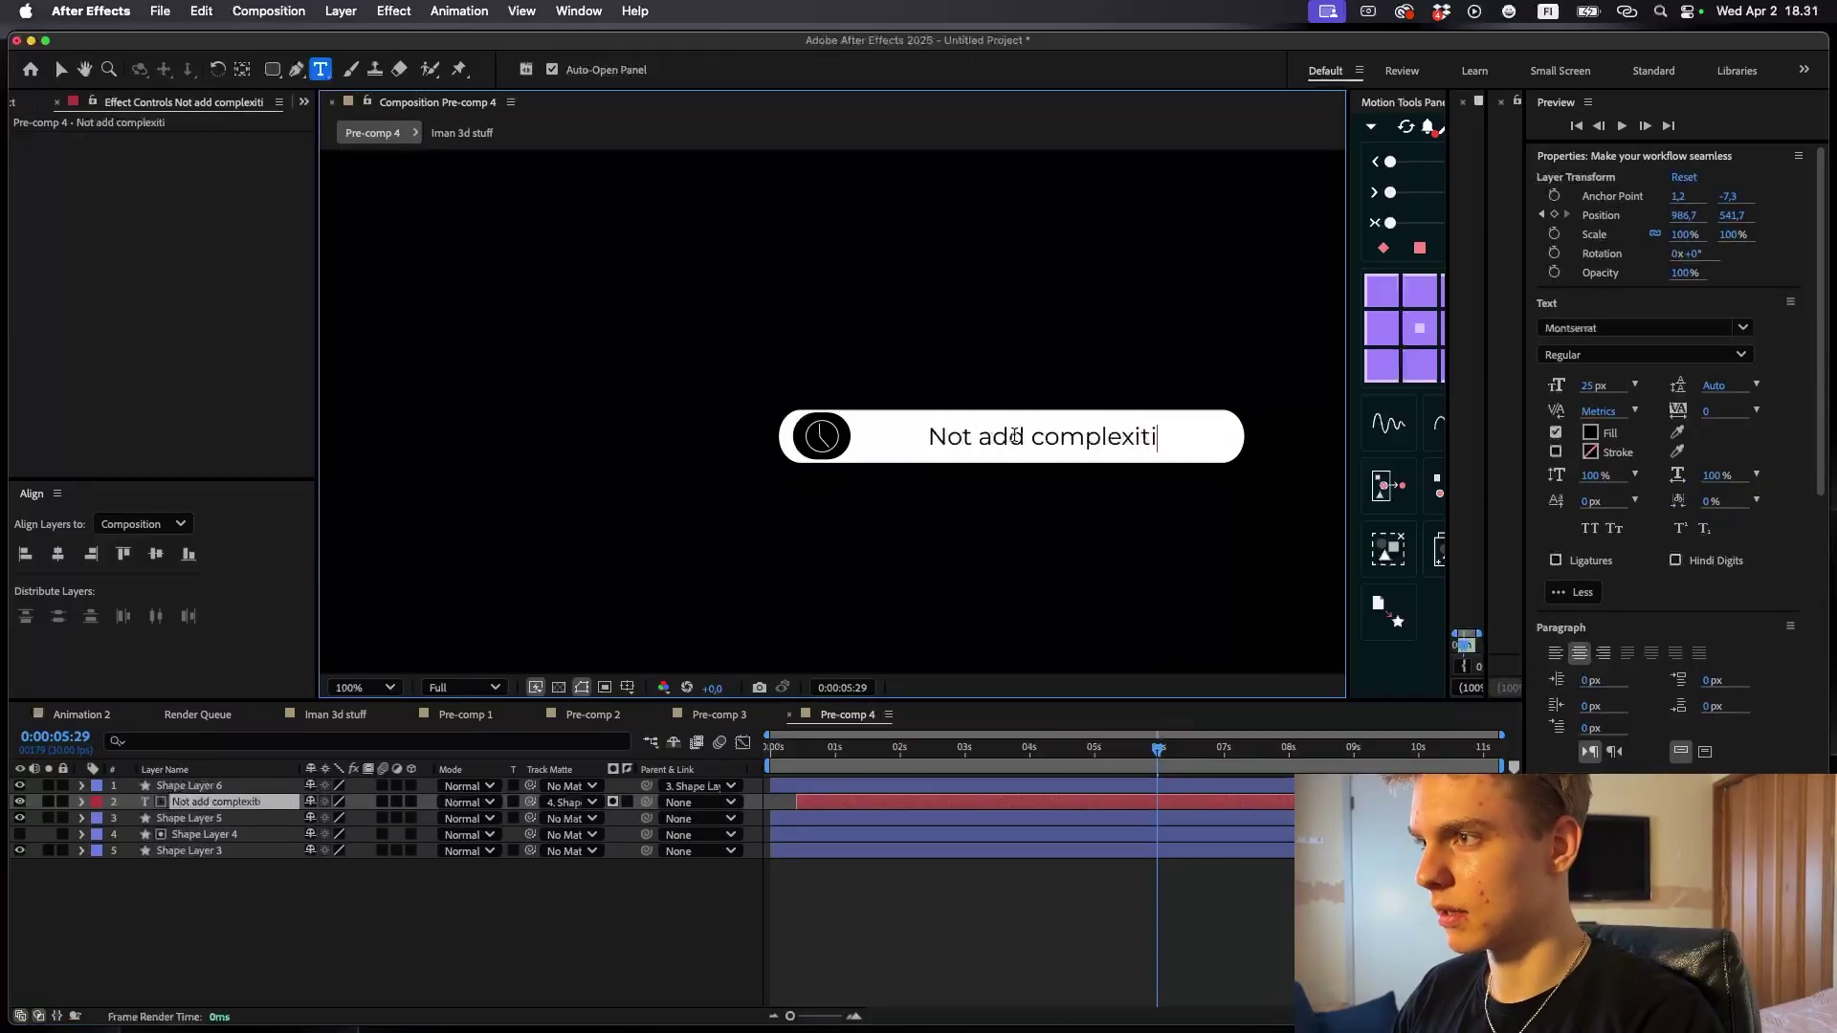
{"action": "key", "text": "BackSpace"}
{"action": "type", "text": "y"}
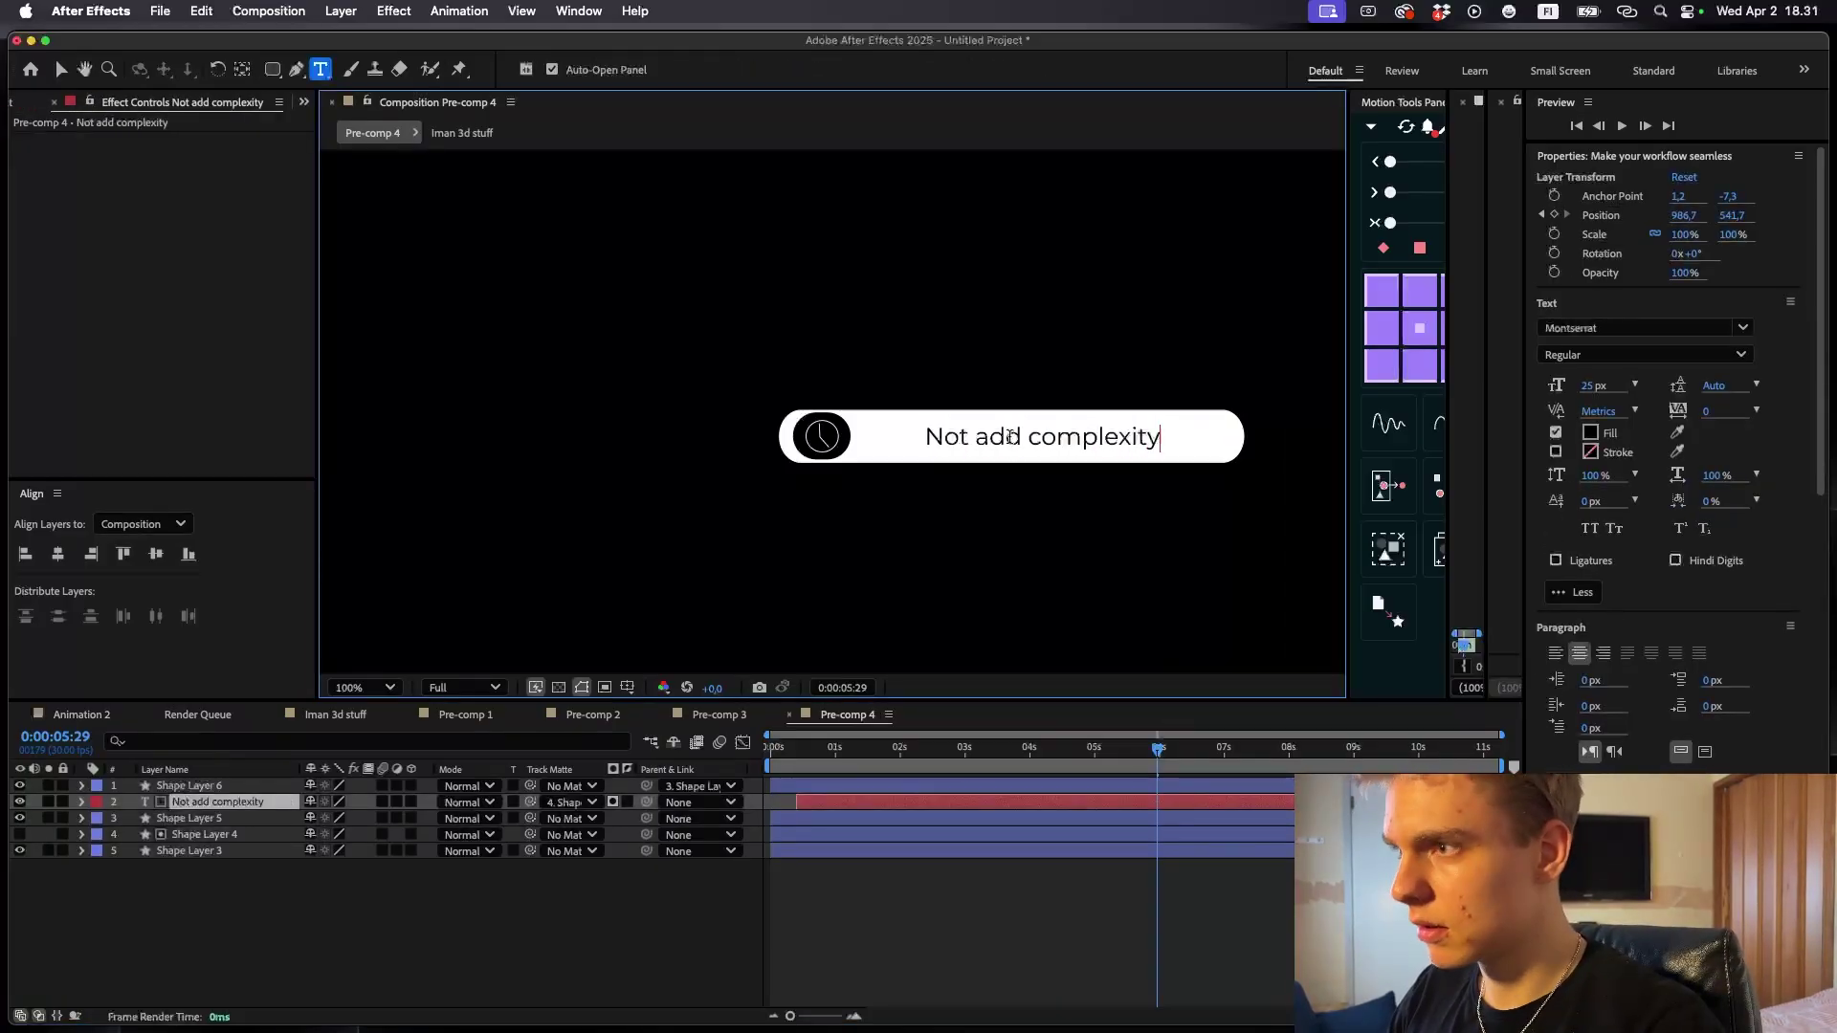
{"action": "left_click_drag", "start_coordinate": [1028, 437], "coordinate": [1267, 440]}
{"action": "left_click", "coordinate": [1600, 355]}
{"action": "left_click", "coordinate": [1561, 713]}
{"action": "left_click", "coordinate": [1256, 909]}
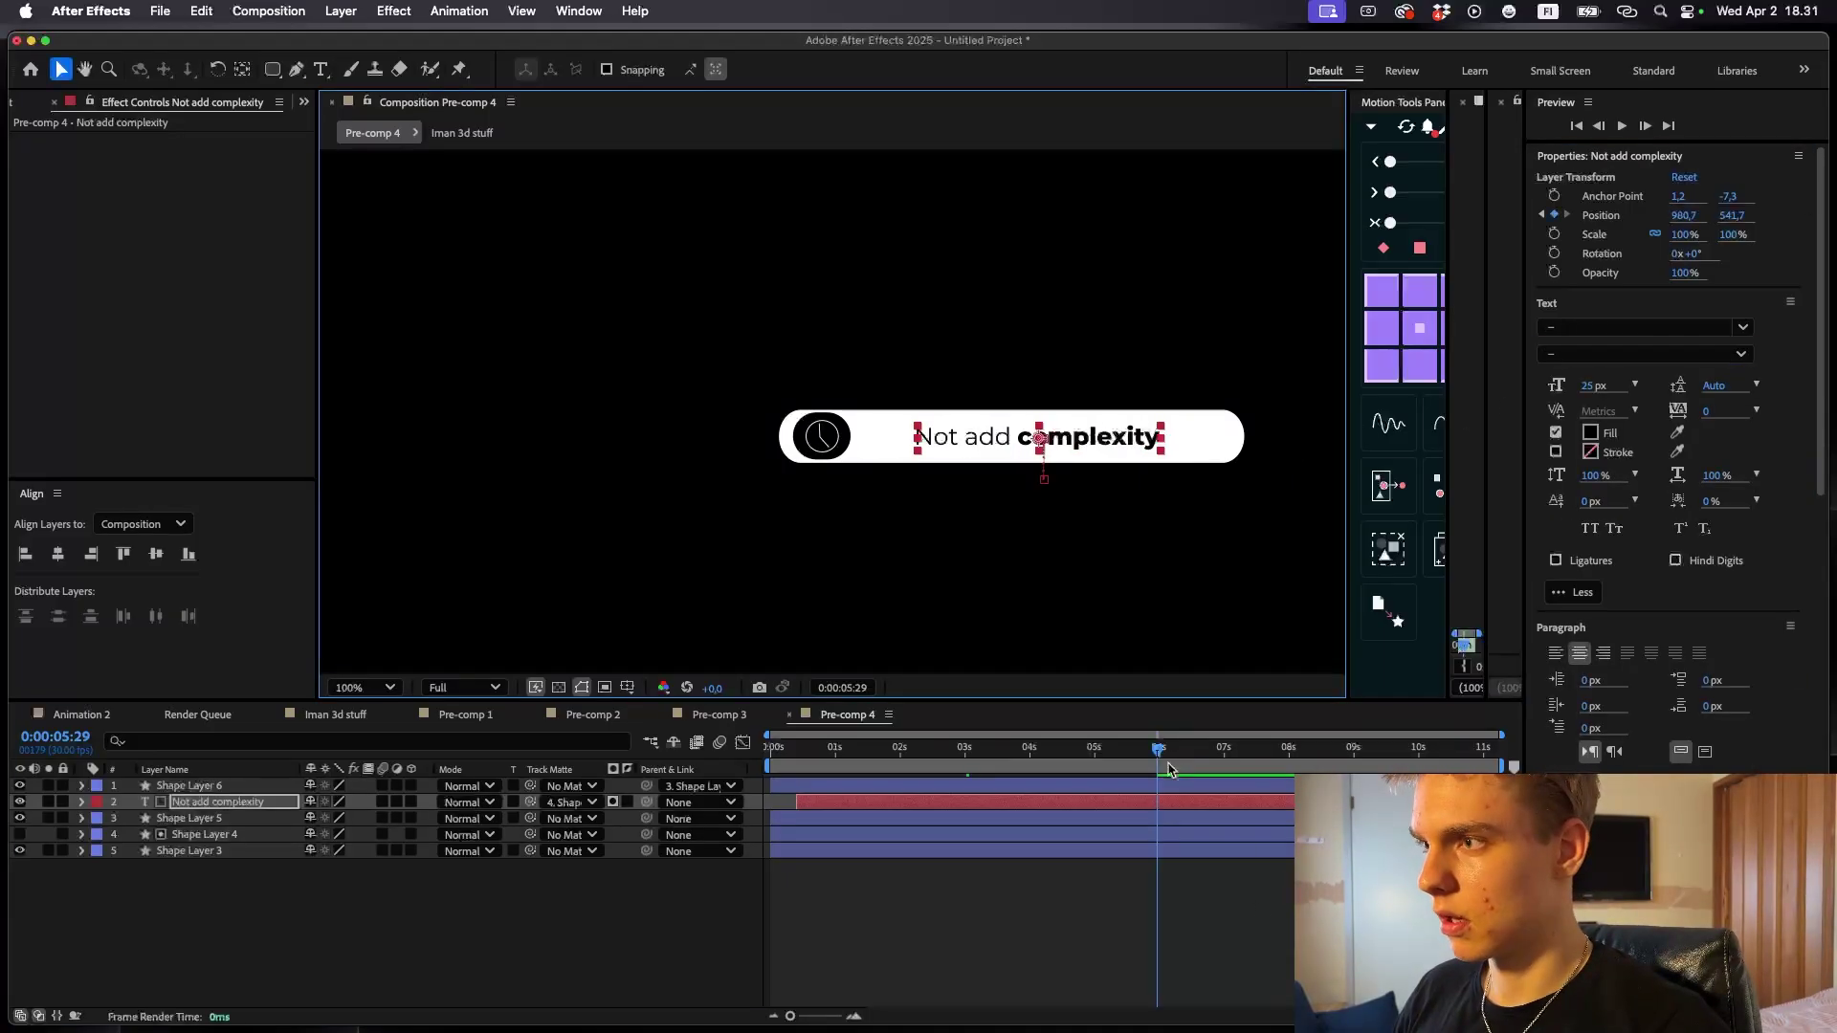
- Reveal the clock icon layer's Opacity and set the label text's font size to 29 px
{"action": "left_click", "coordinate": [820, 436]}
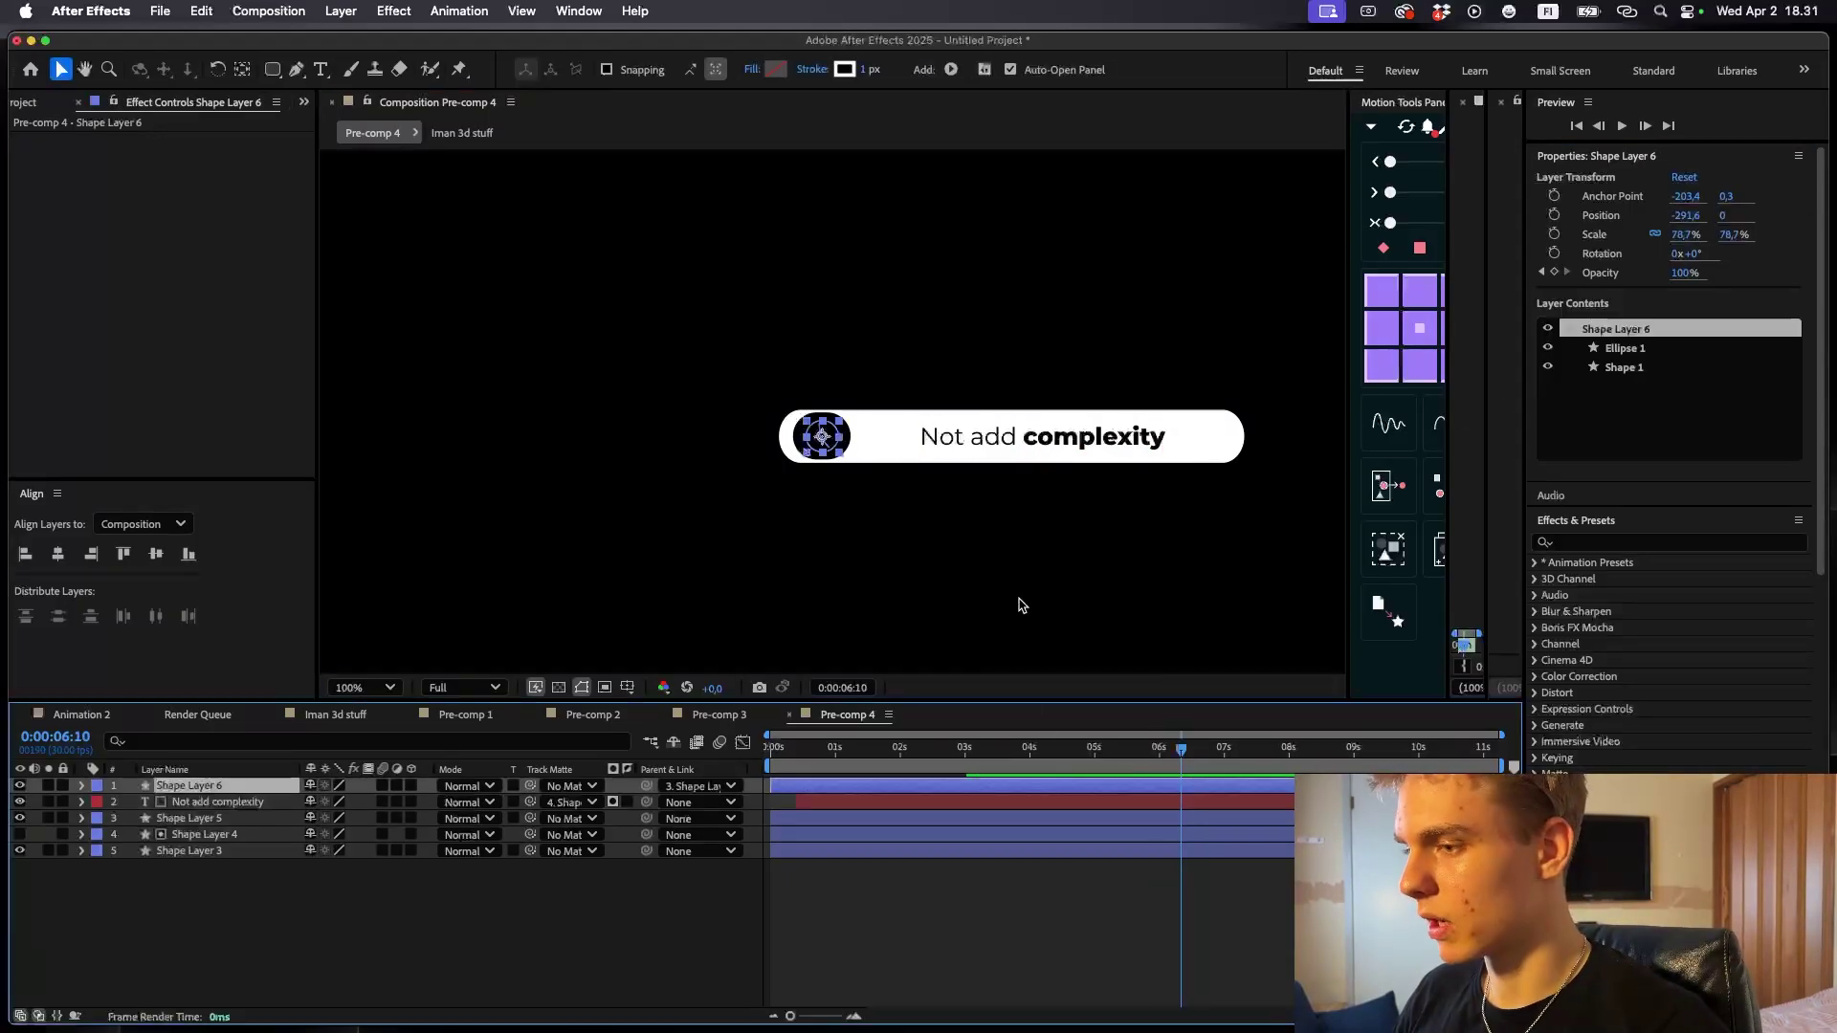
{"action": "key", "text": "t"}
{"action": "left_click", "coordinate": [980, 748]}
{"action": "left_click", "coordinate": [1043, 436]}
{"action": "left_click_drag", "start_coordinate": [1593, 394], "coordinate": [1590, 388]}
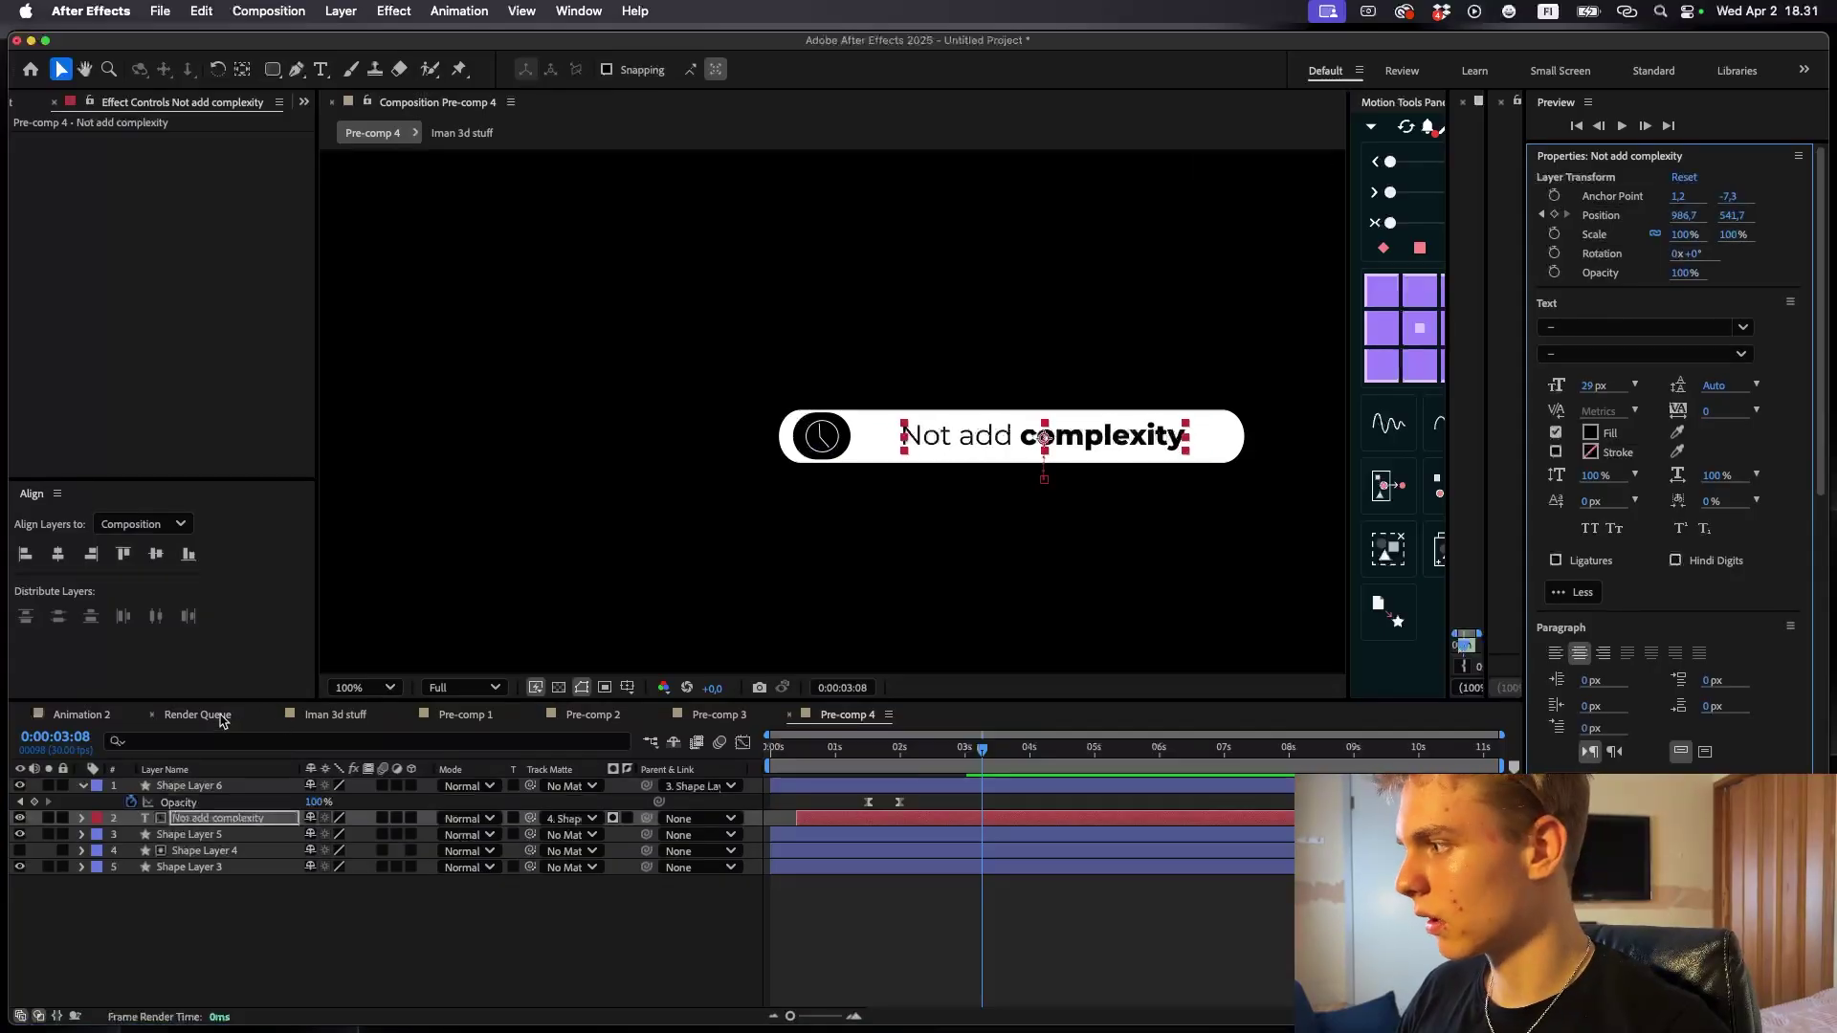
- In Iman 3d stuff, scale Pre-comp 4 to 194%, shift it horizontally to X 1048,5, and preview the animation
{"action": "left_click", "coordinate": [315, 717]}
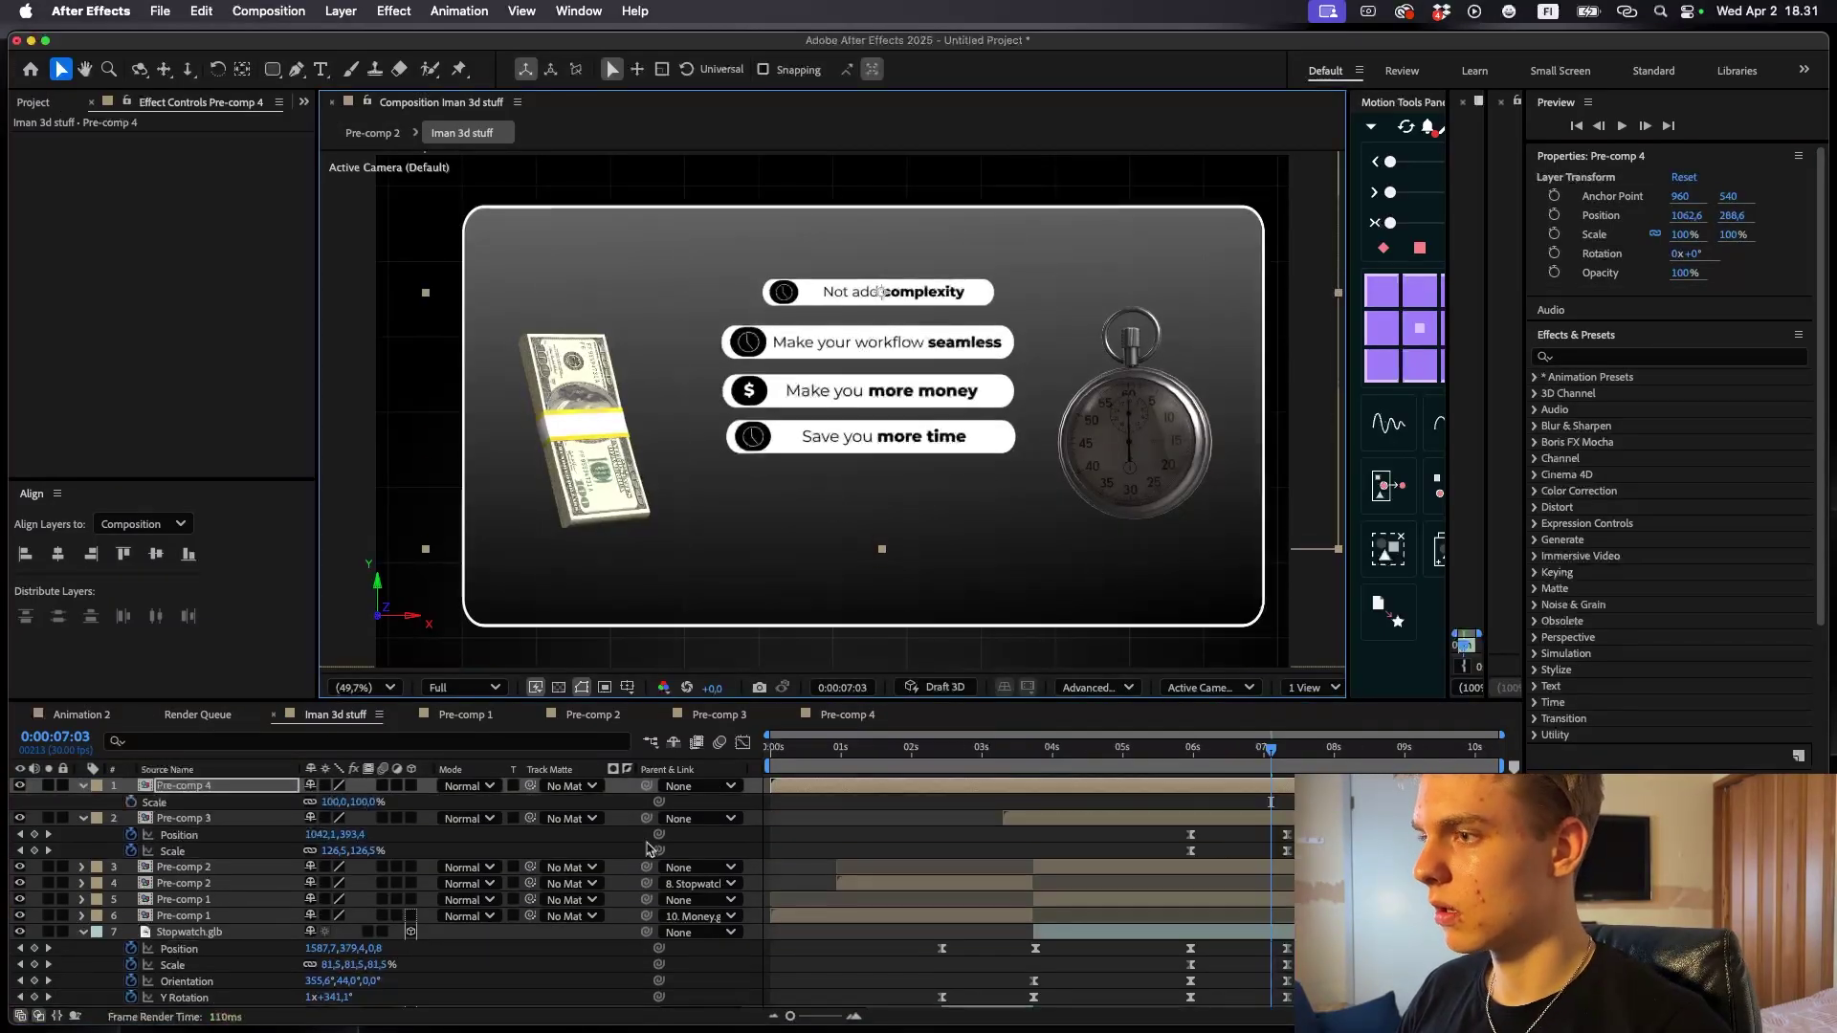
{"action": "left_click_drag", "start_coordinate": [341, 802], "coordinate": [1000, 359]}
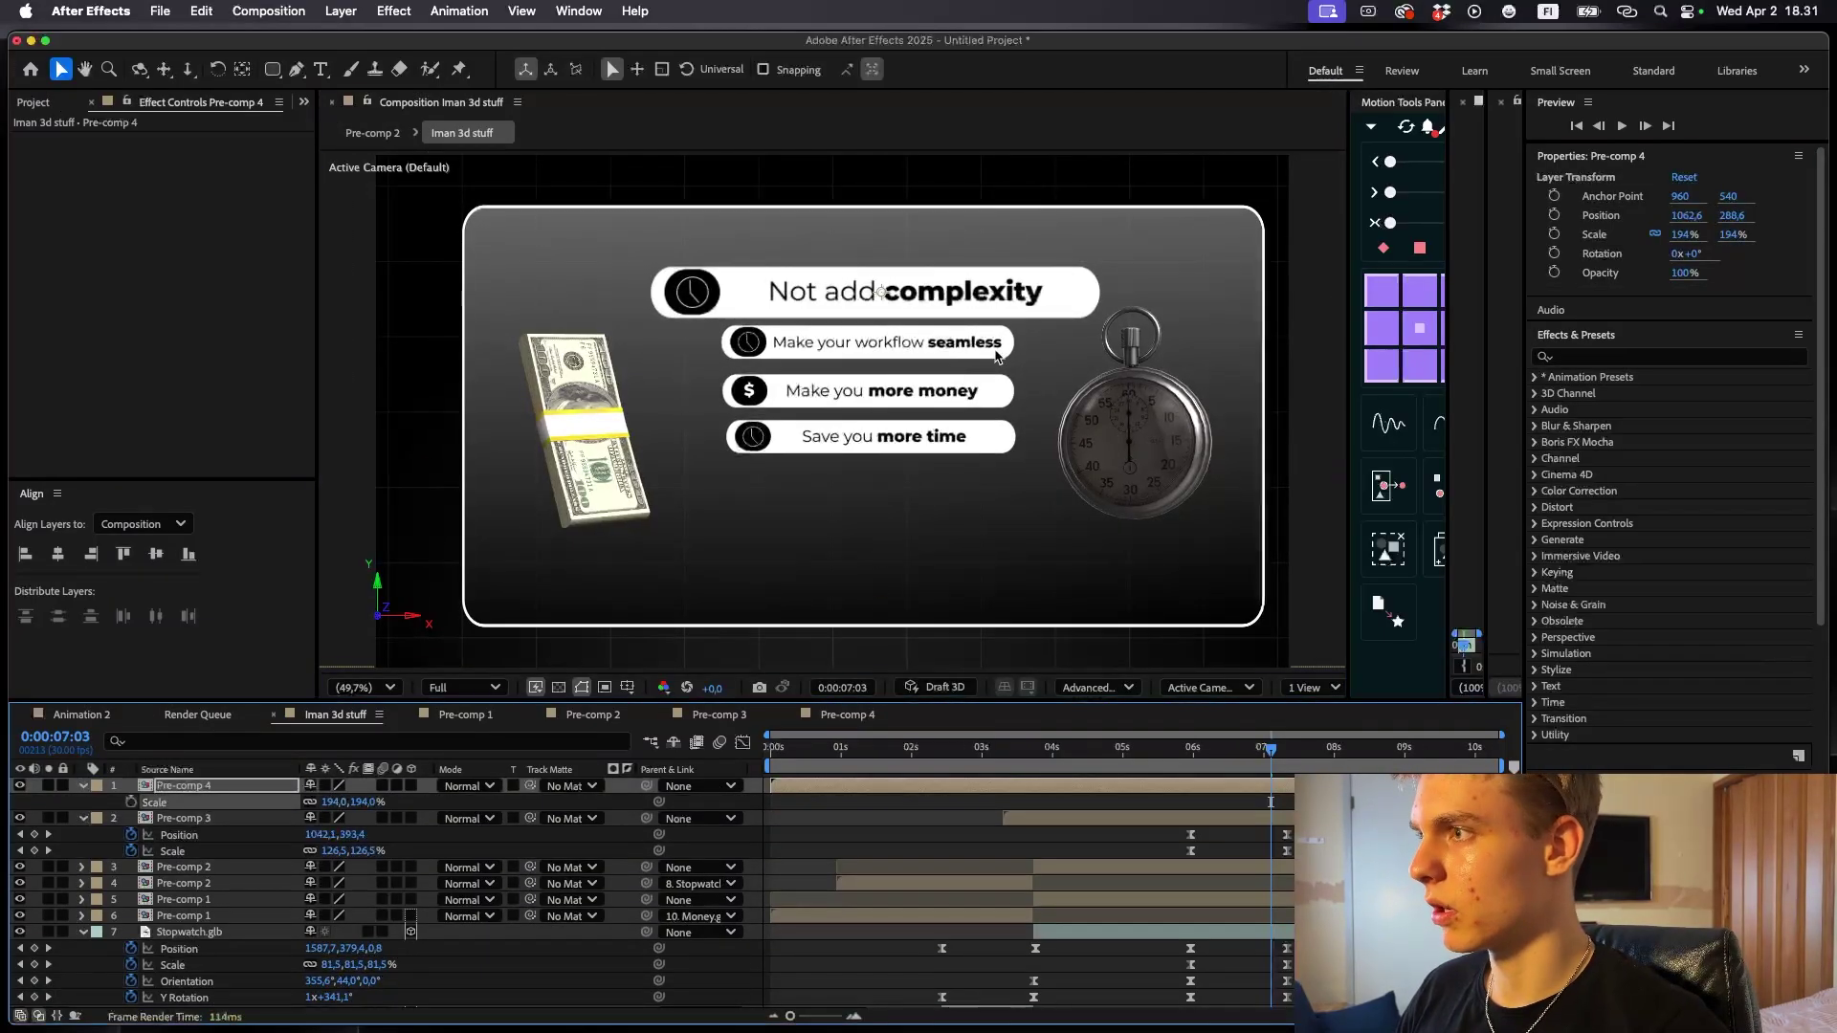
{"action": "left_click", "coordinate": [1199, 761]}
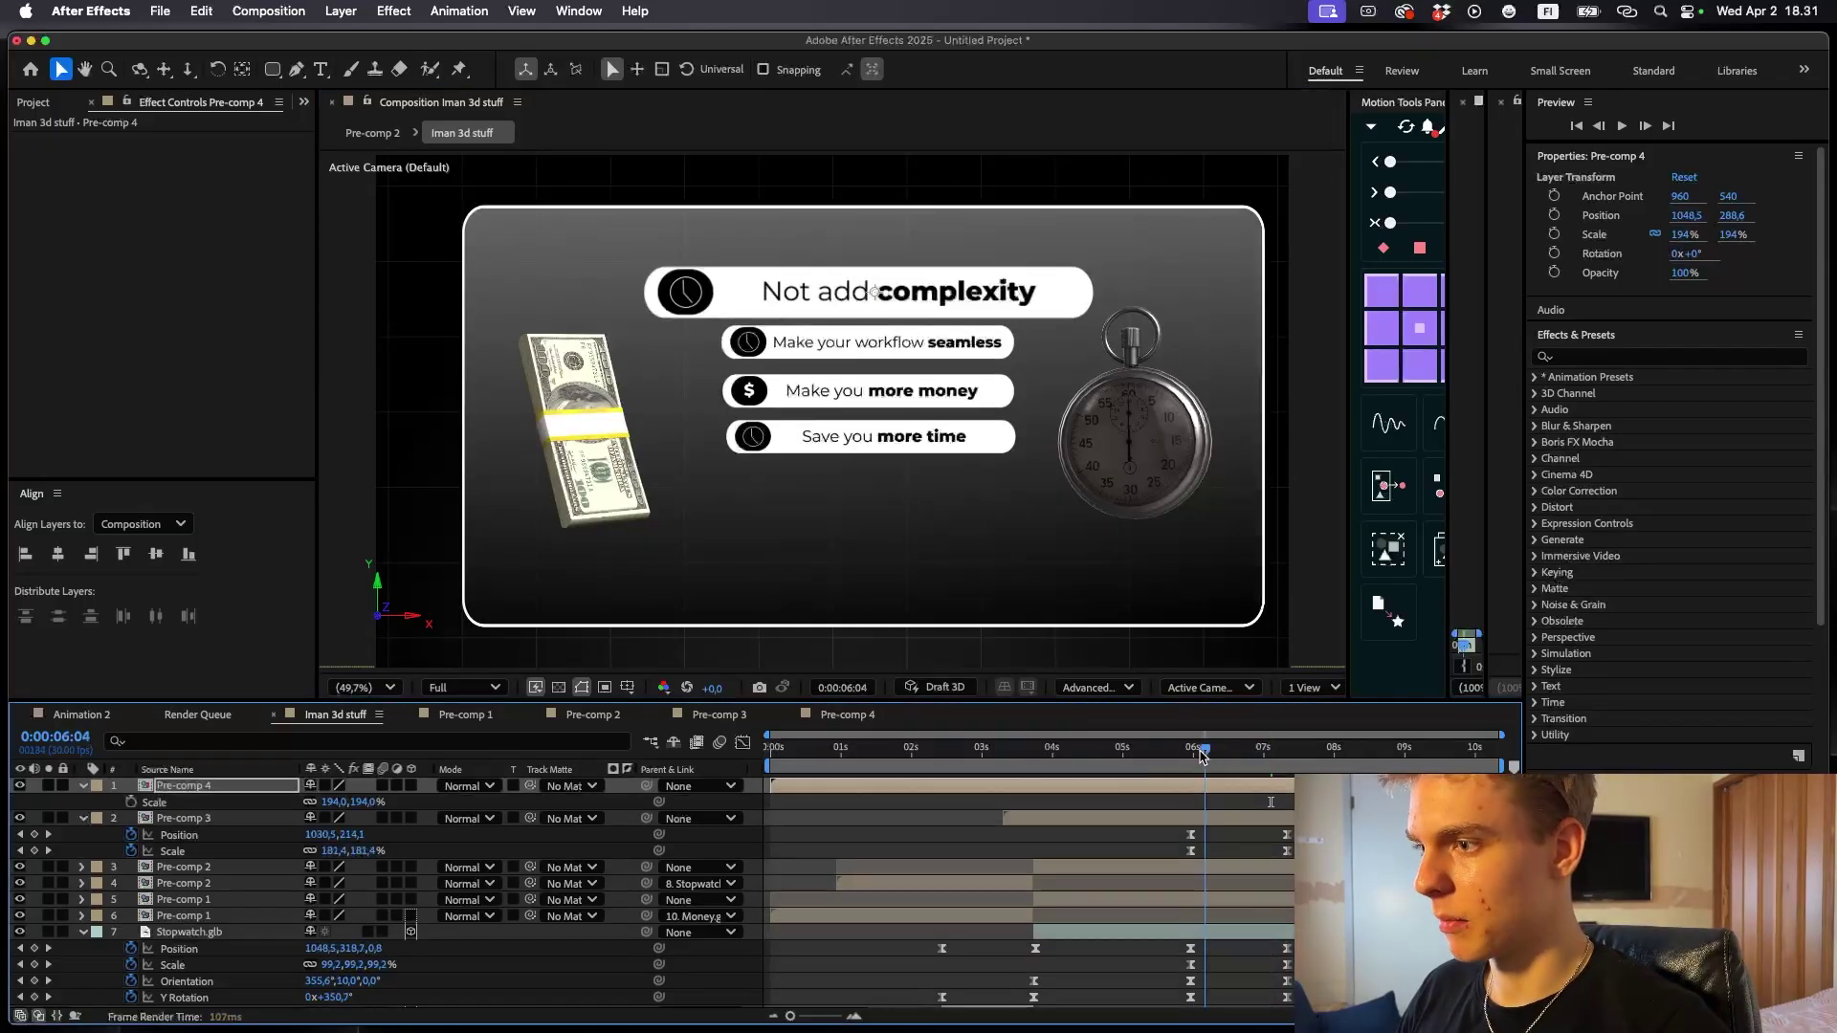
{"action": "key", "text": "space"}
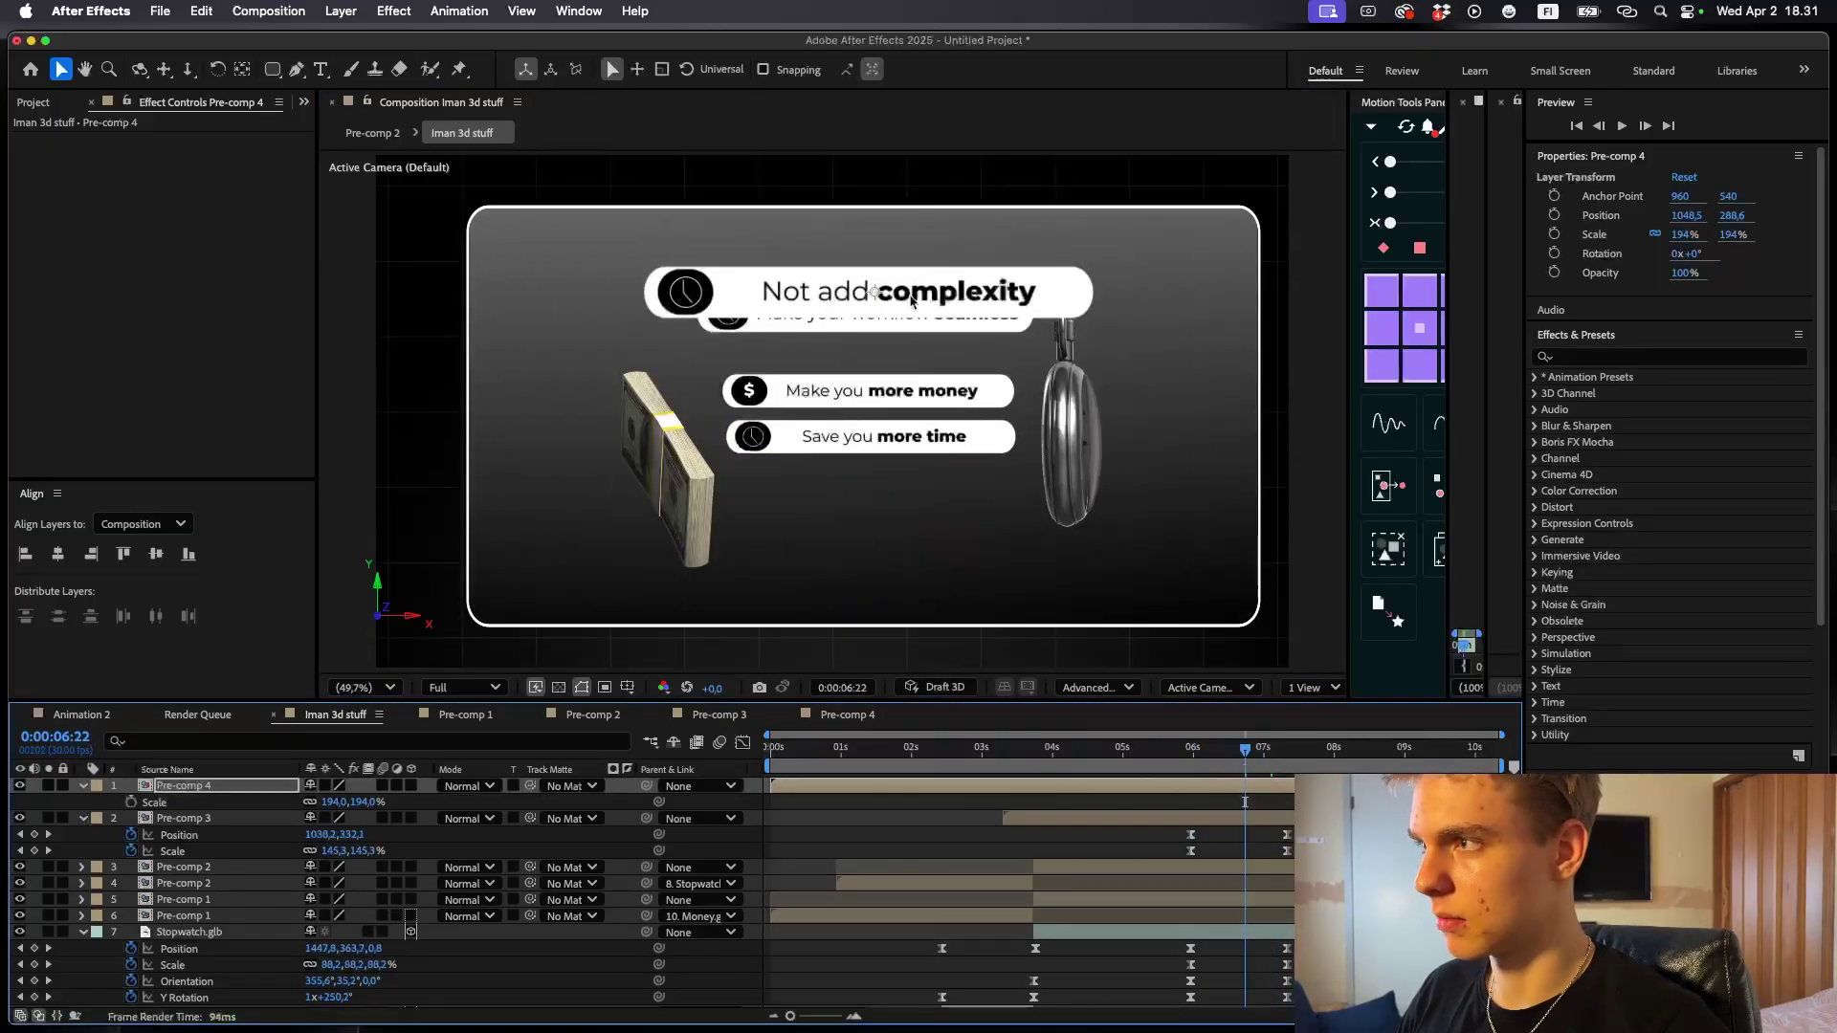
- Retime the Pre-comp 4 layer to start at about 0:00:05:00 and lower it to Position 1048,5 / 324,8
{"action": "left_click_drag", "start_coordinate": [1237, 787], "coordinate": [1398, 787]}
{"action": "left_click_drag", "start_coordinate": [869, 293], "coordinate": [868, 310]}
{"action": "left_click", "coordinate": [1231, 771]}
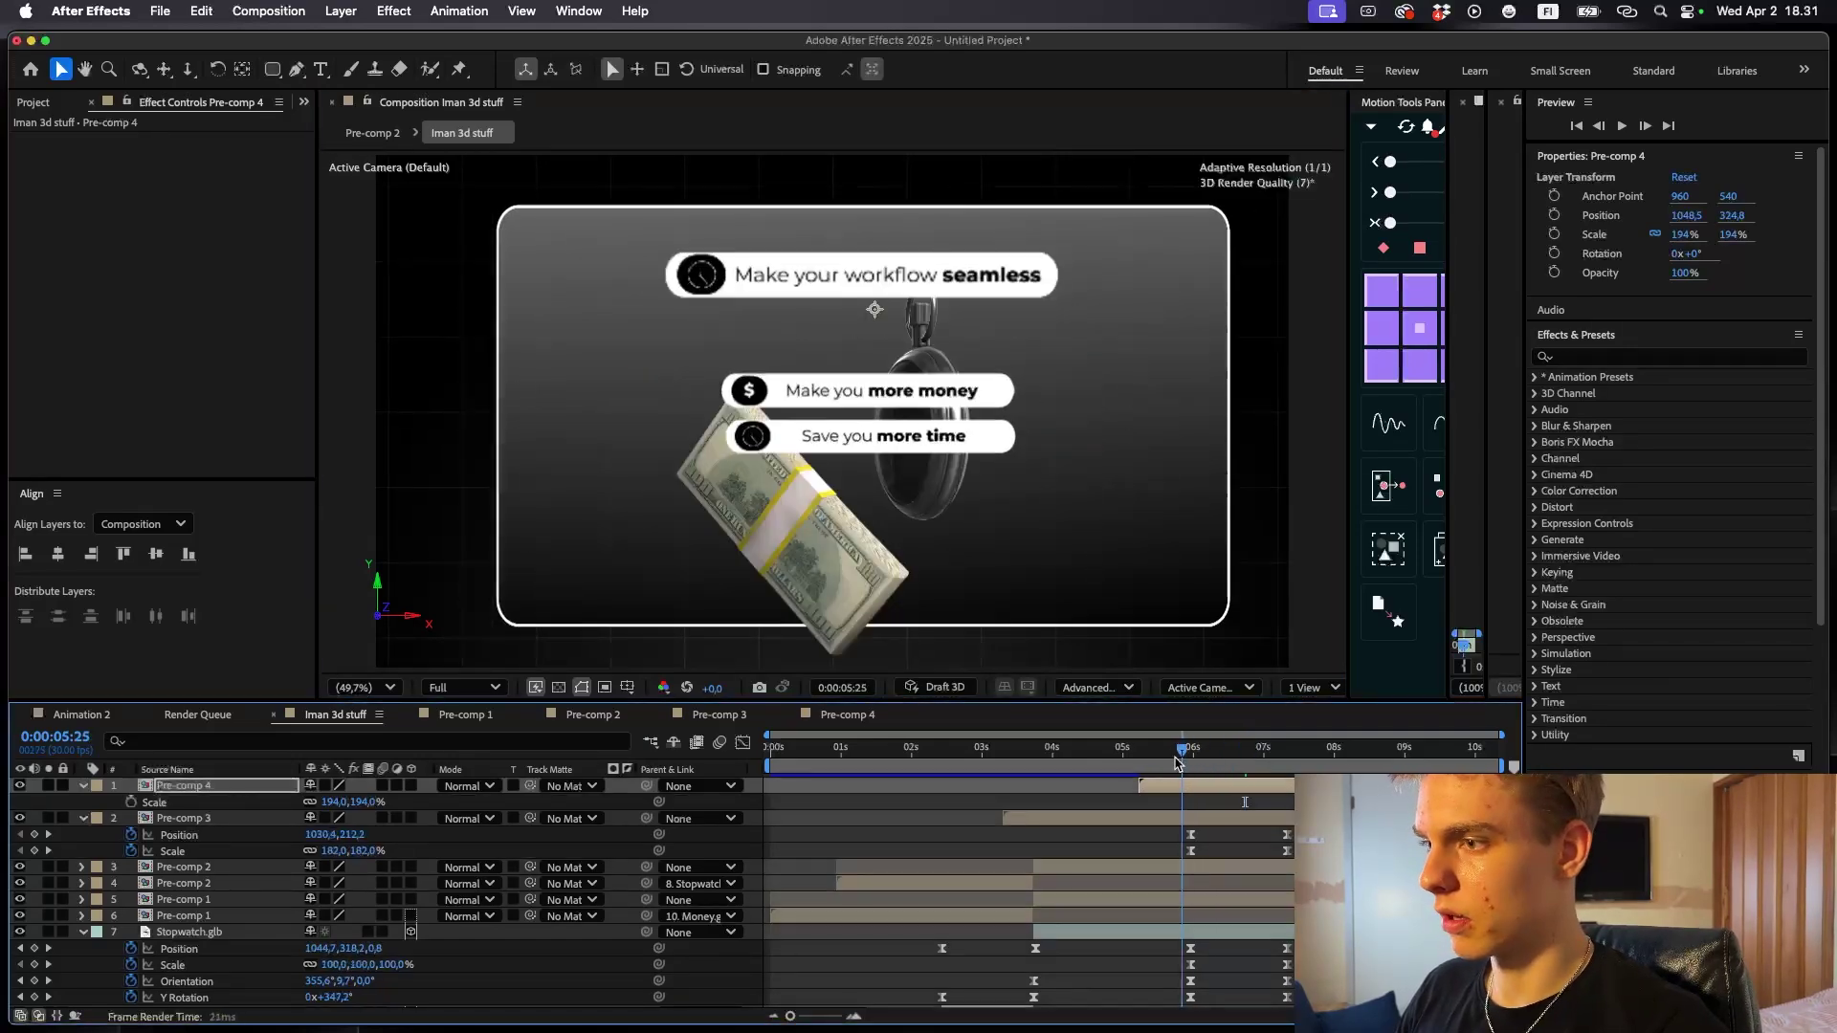
{"action": "mouse_move", "coordinate": [1231, 773]}
{"action": "left_mouse_down"}
{"action": "mouse_move", "coordinate": [1262, 797]}
{"action": "mouse_move", "coordinate": [1187, 797]}
{"action": "mouse_move", "coordinate": [1202, 784]}
{"action": "left_mouse_up"}
{"action": "key", "text": "space"}
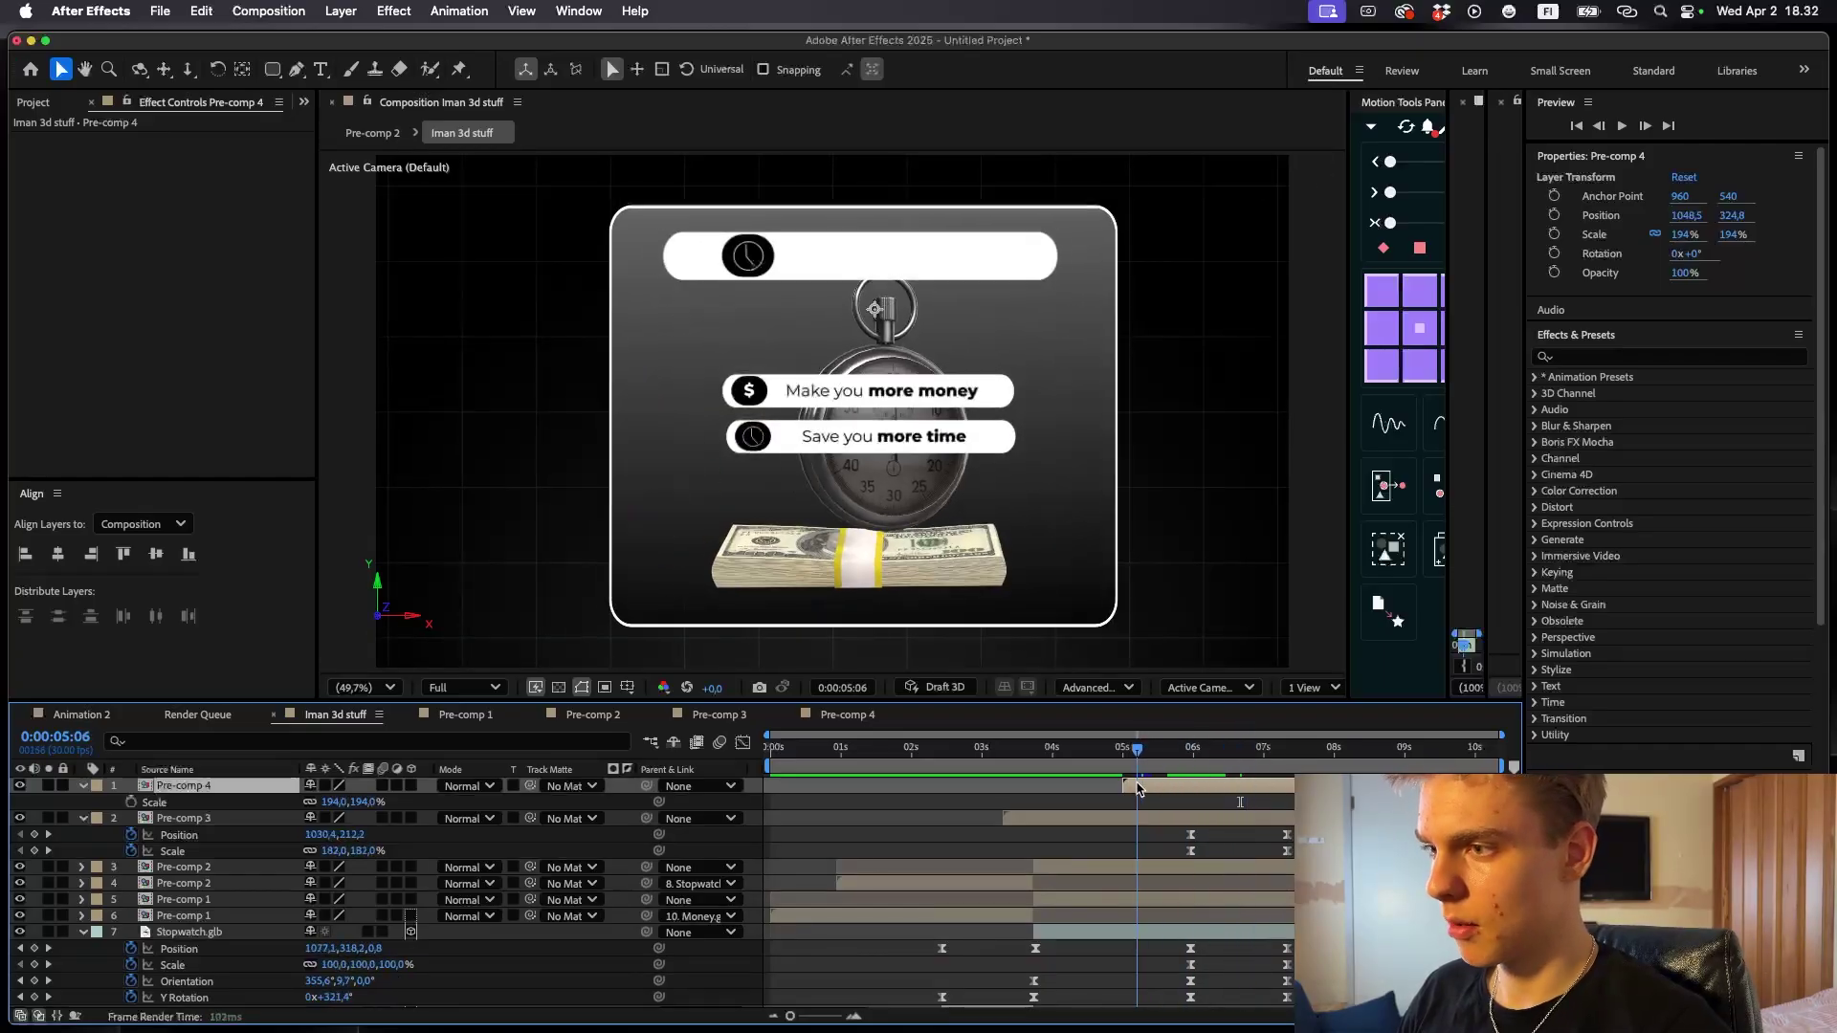
- Open Pre-comp 4 and delete the clock hands path, Shape 1, from the icon's Shape Layer 6
{"action": "double_click", "coordinate": [1278, 778]}
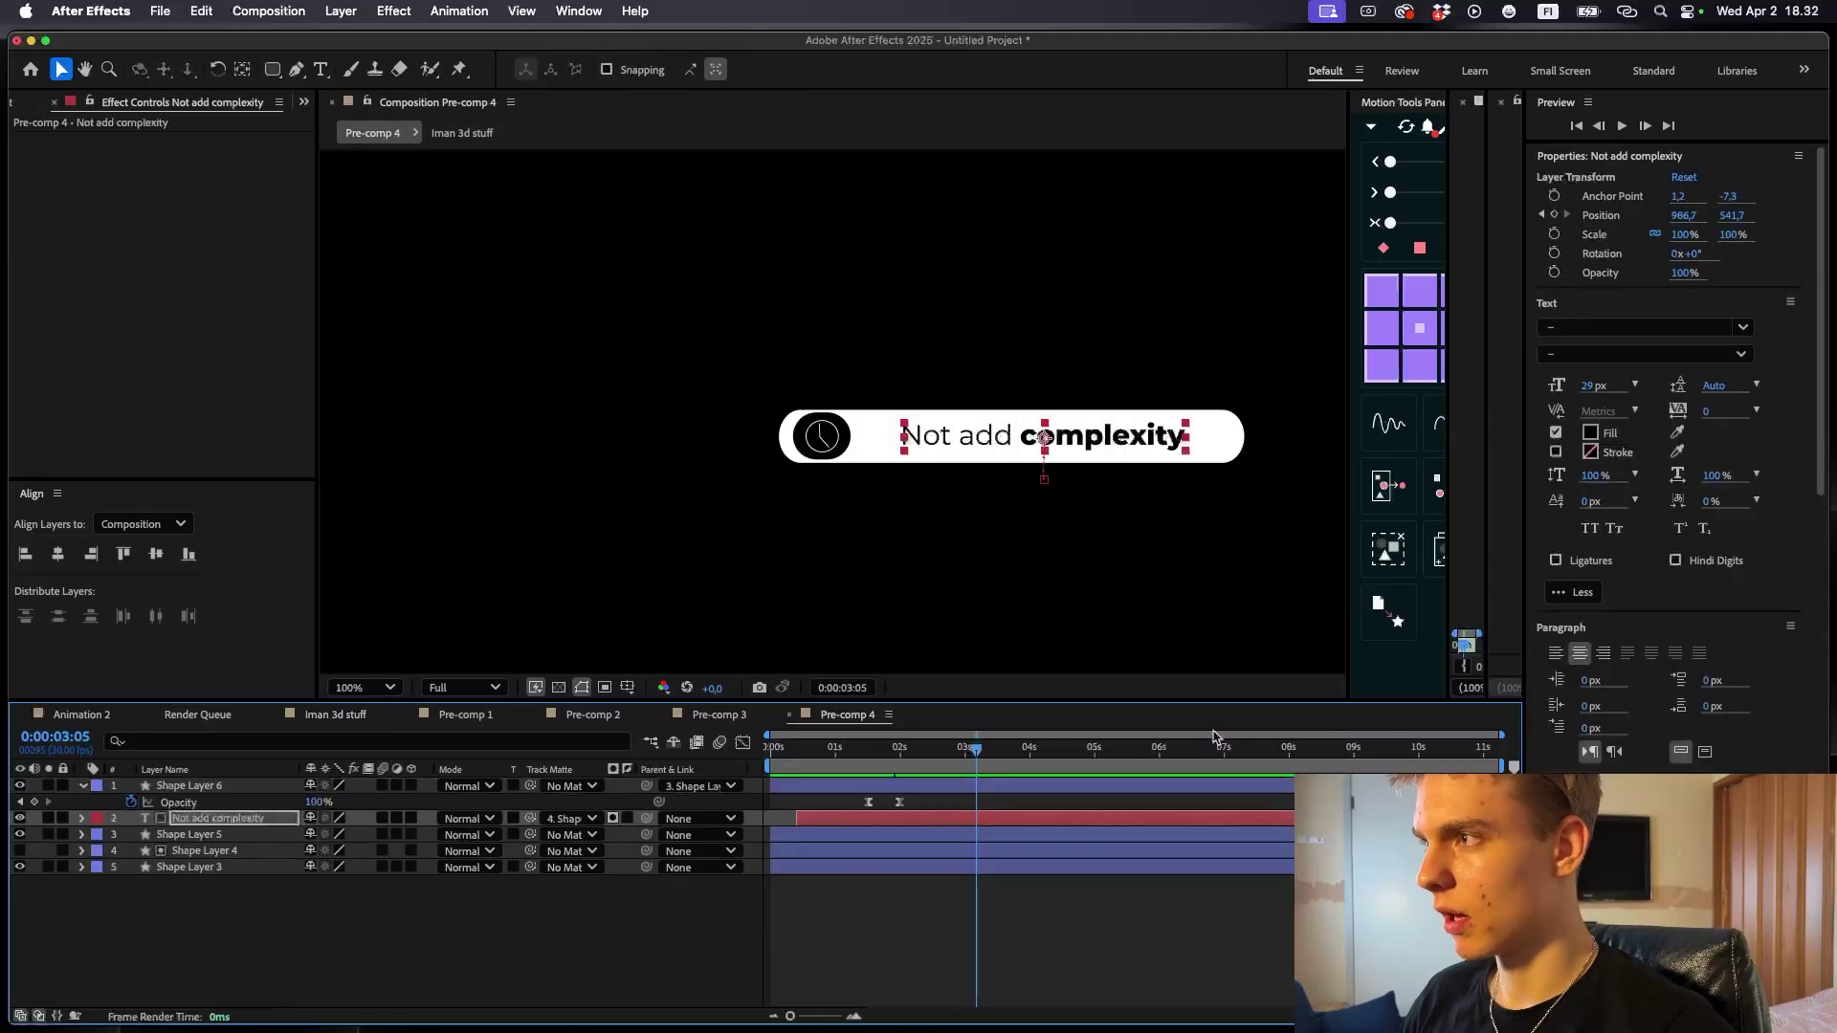
{"action": "scroll", "coordinate": [889, 436], "scroll_direction": "up", "scroll_amount": 4}
{"action": "left_click", "coordinate": [812, 461]}
{"action": "left_click", "coordinate": [1627, 348]}
{"action": "scroll", "coordinate": [794, 498], "scroll_direction": "up", "scroll_amount": 3}
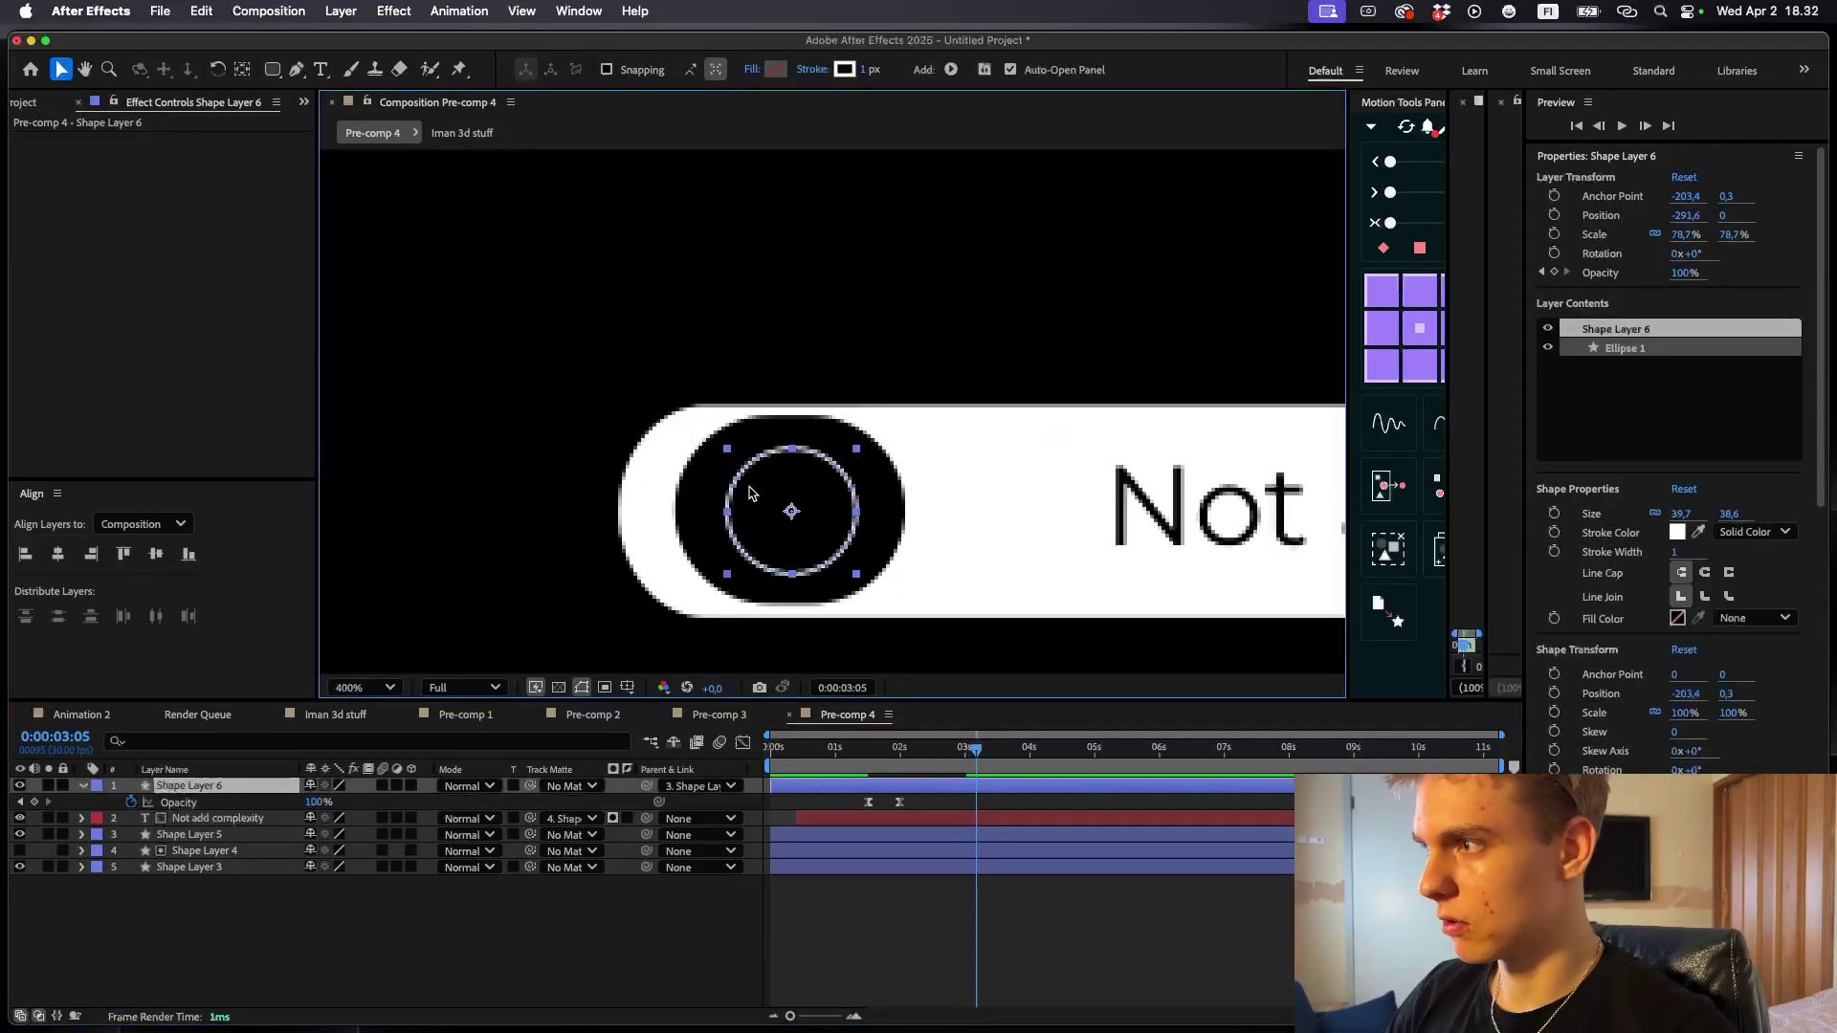
- Draw a short diagonal line inside the icon's circle with the Pen tool as a new shape layer
{"action": "left_click", "coordinate": [815, 667]}
{"action": "key", "text": "g"}
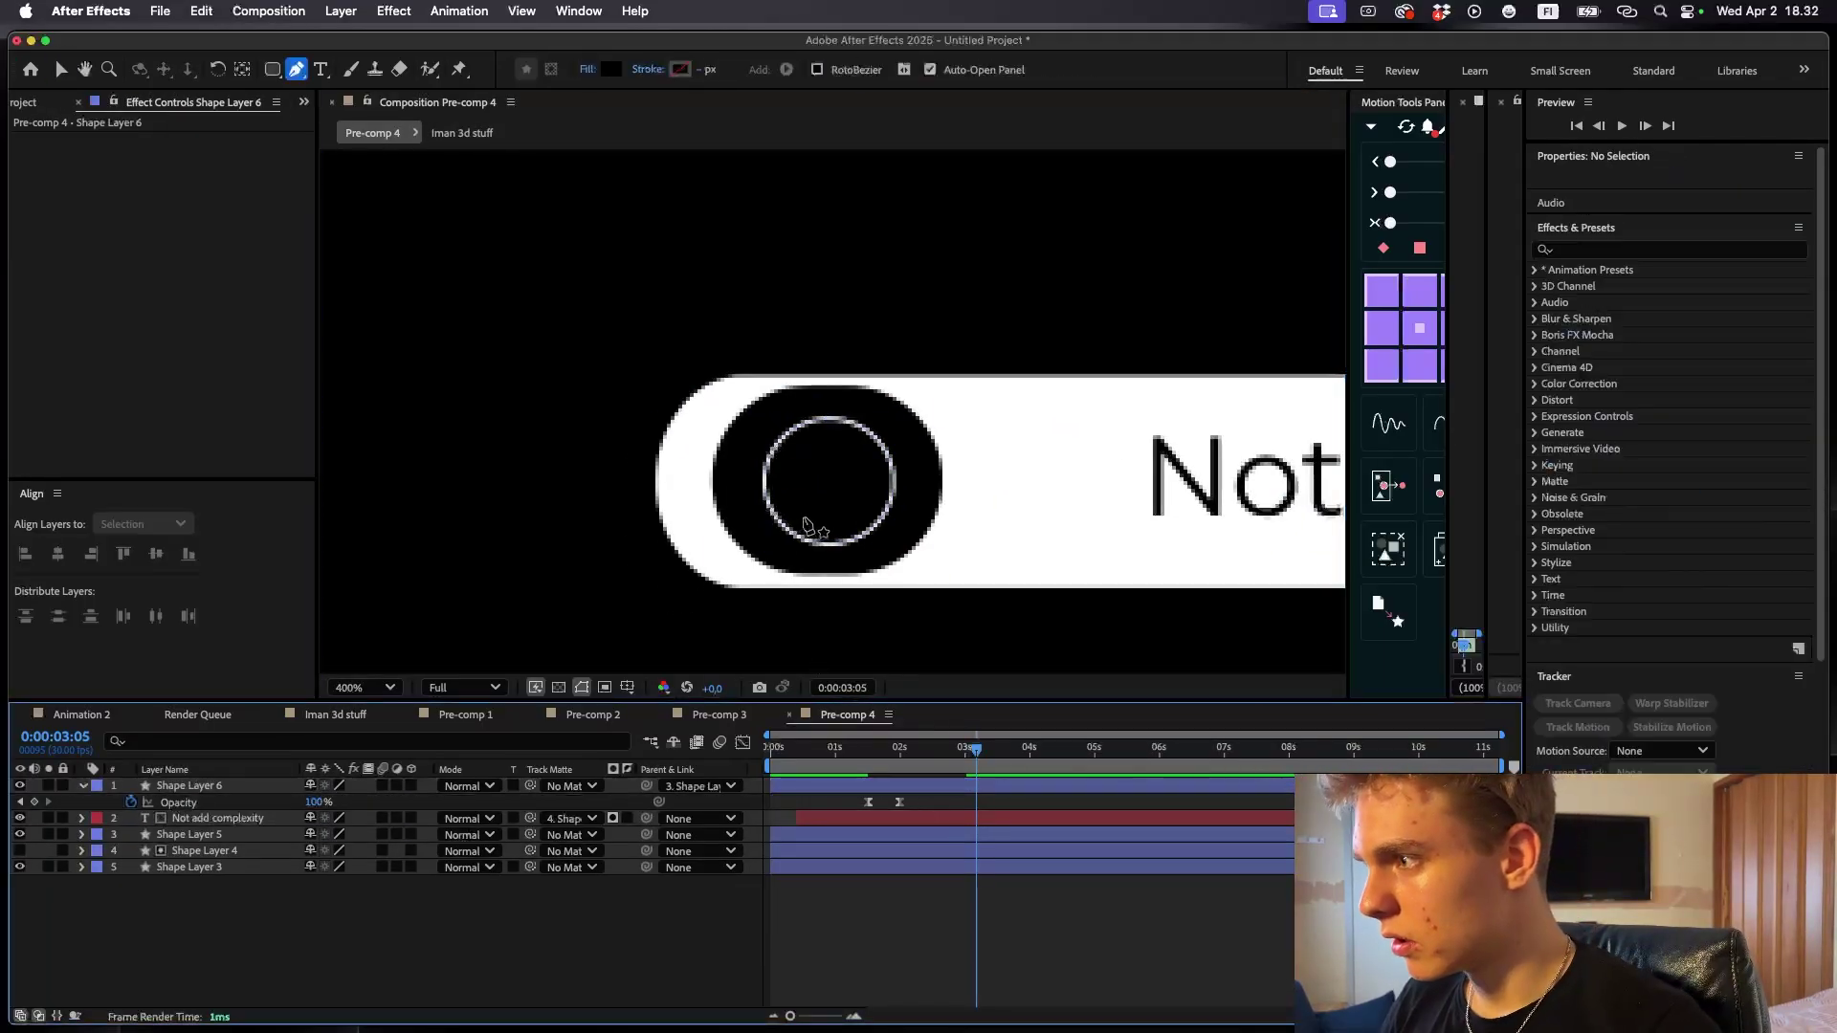
{"action": "left_click", "coordinate": [803, 517]}
{"action": "left_click", "coordinate": [857, 451]}
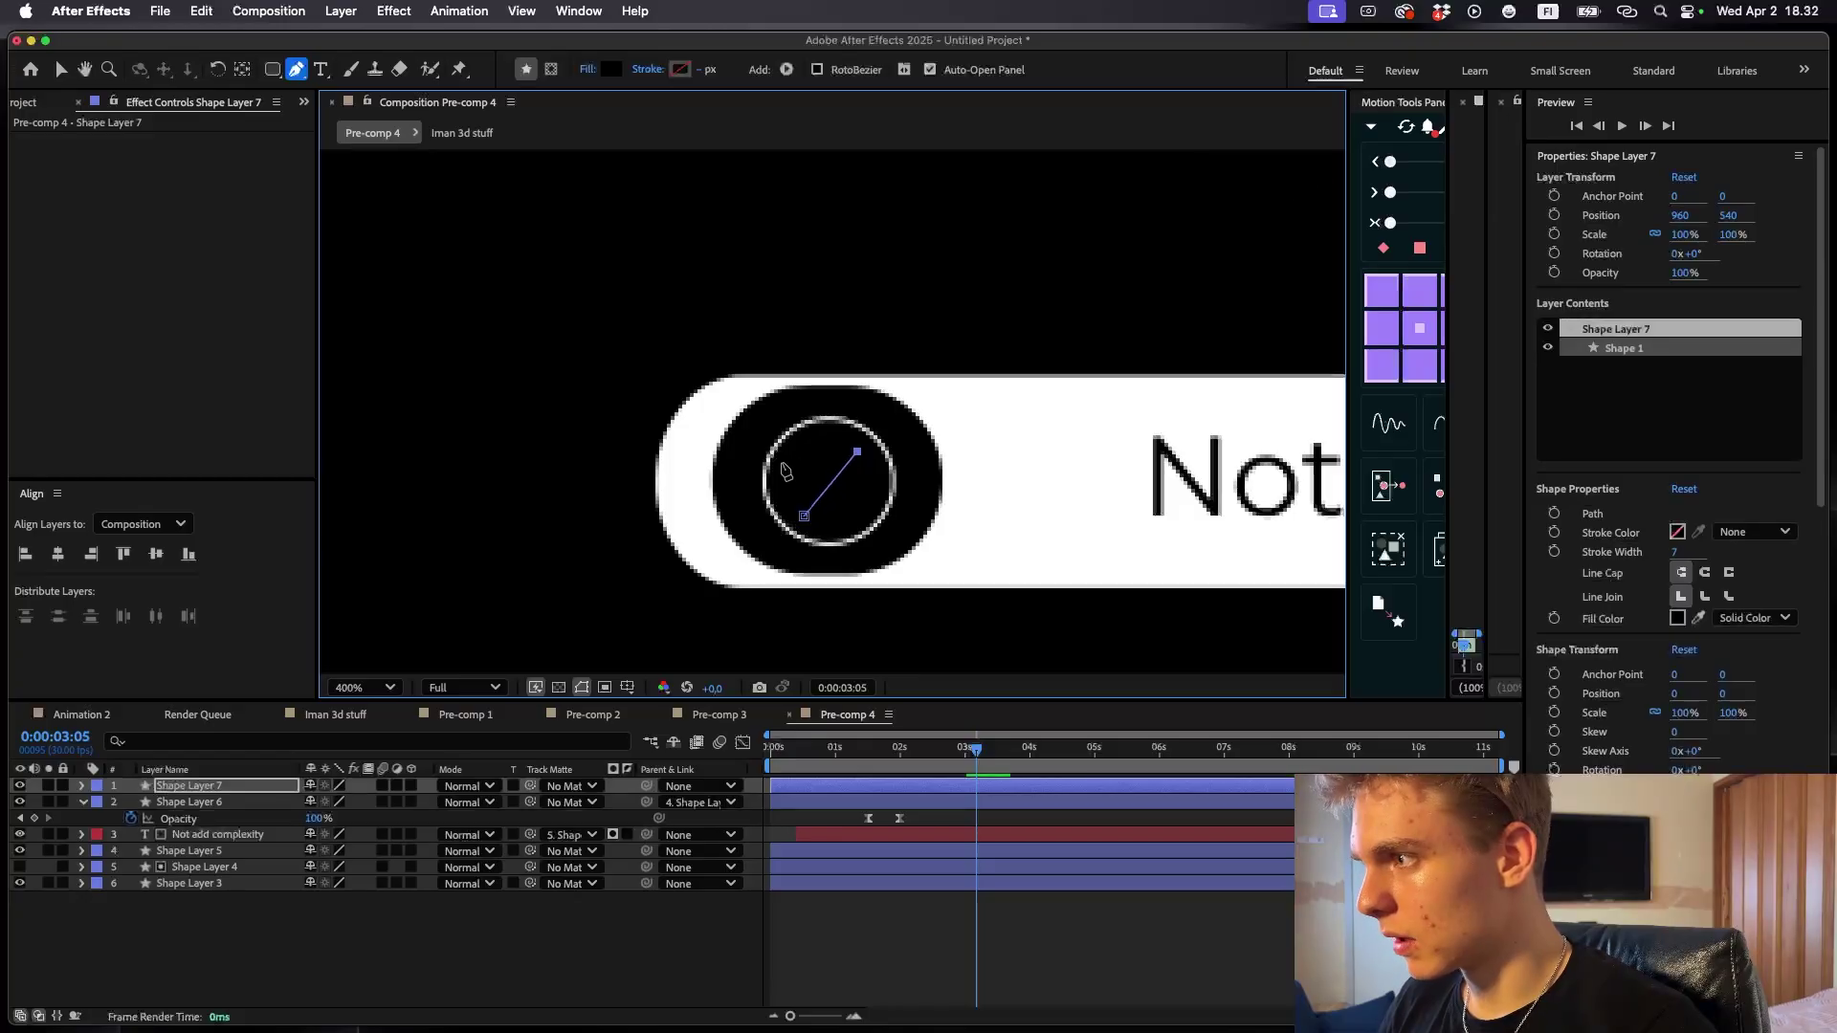
{"action": "key", "text": "super+z"}
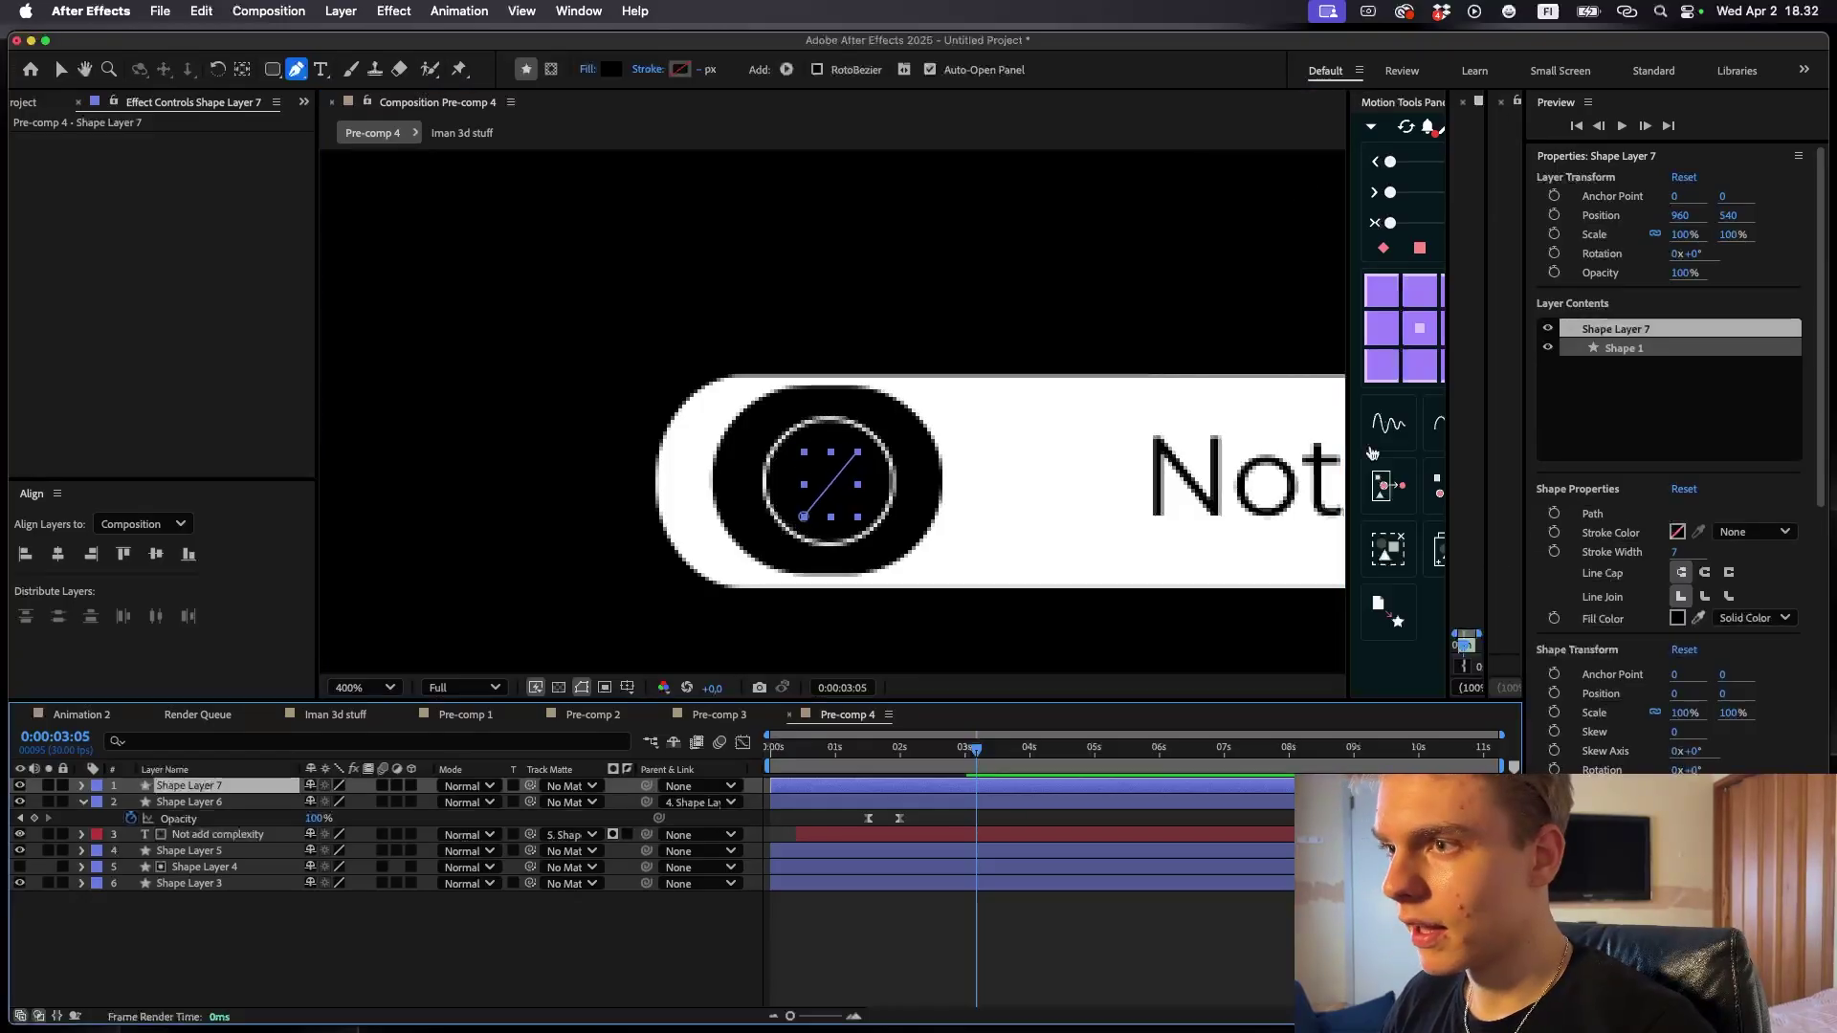
- Turn off the diagonal line's fill and give it a solid white stroke 1 px wide
{"action": "left_click", "coordinate": [614, 72], "text": "alt"}
{"action": "left_click", "coordinate": [613, 72], "text": "alt"}
{"action": "left_click", "coordinate": [614, 72], "text": "alt"}
{"action": "left_click", "coordinate": [684, 71], "text": "alt"}
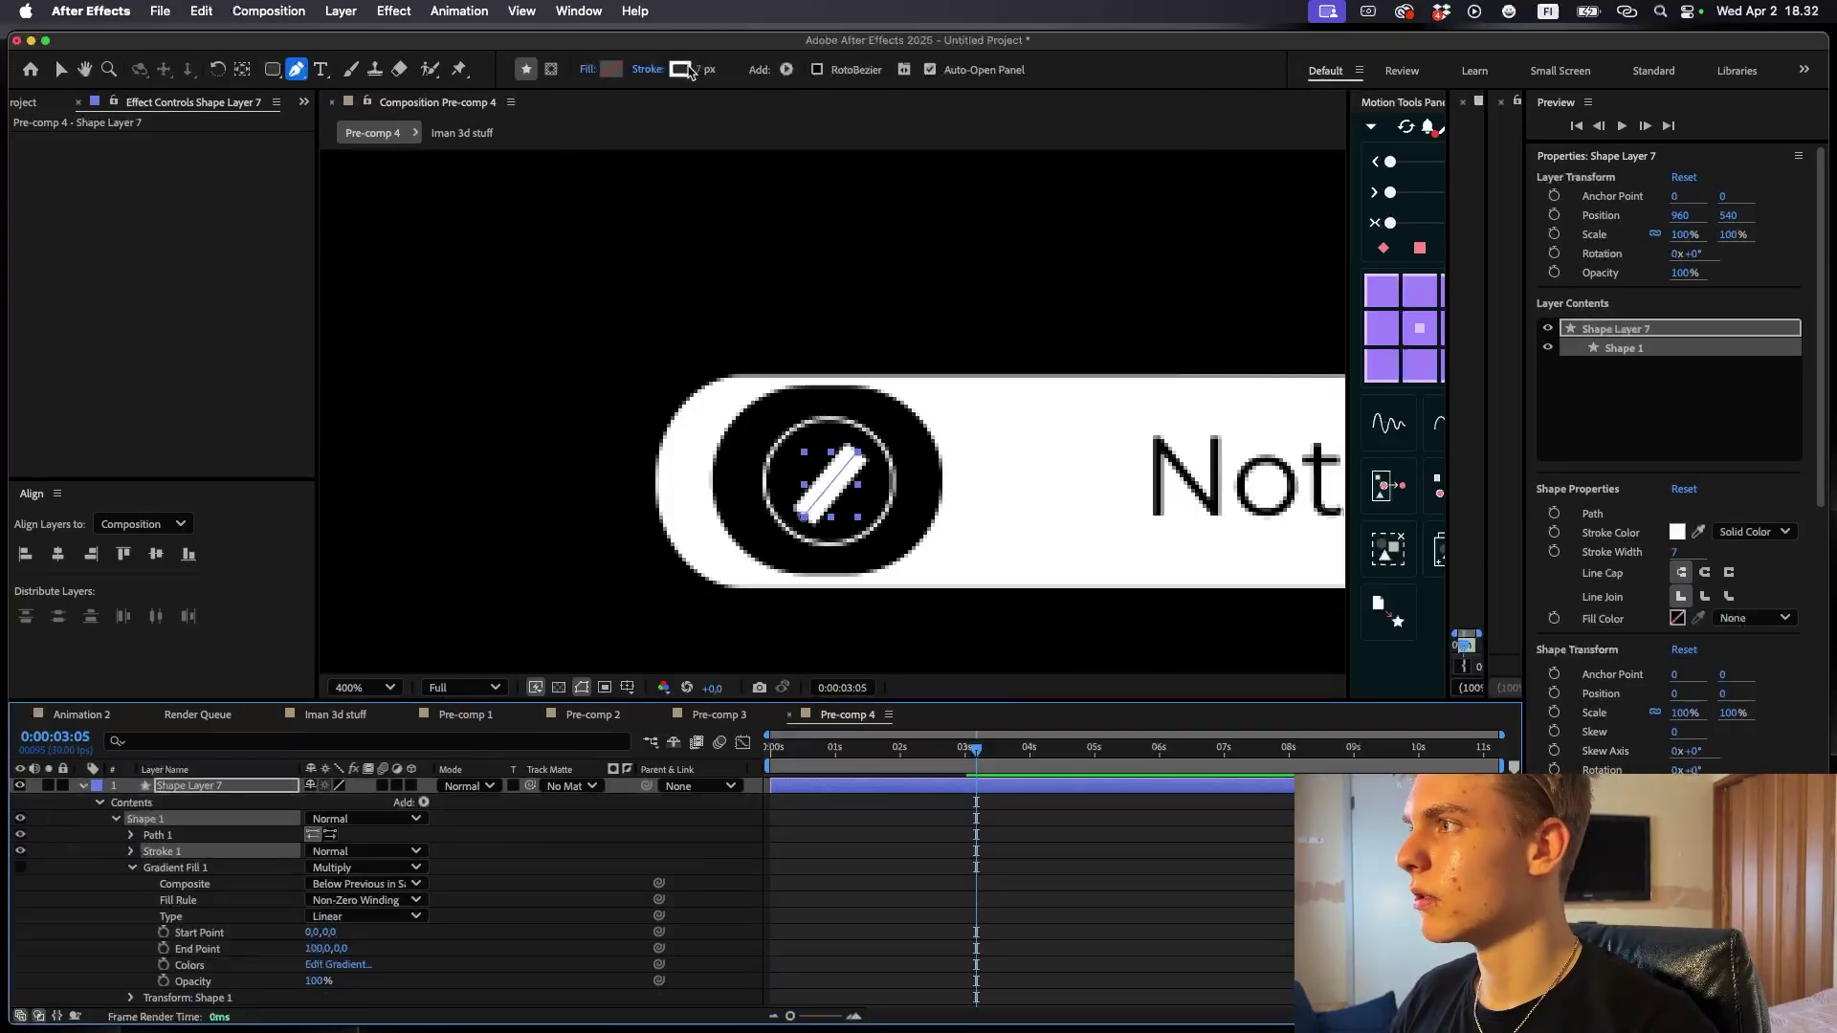
{"action": "left_click", "coordinate": [706, 69]}
{"action": "type", "text": "1"}
{"action": "key", "text": "Return"}
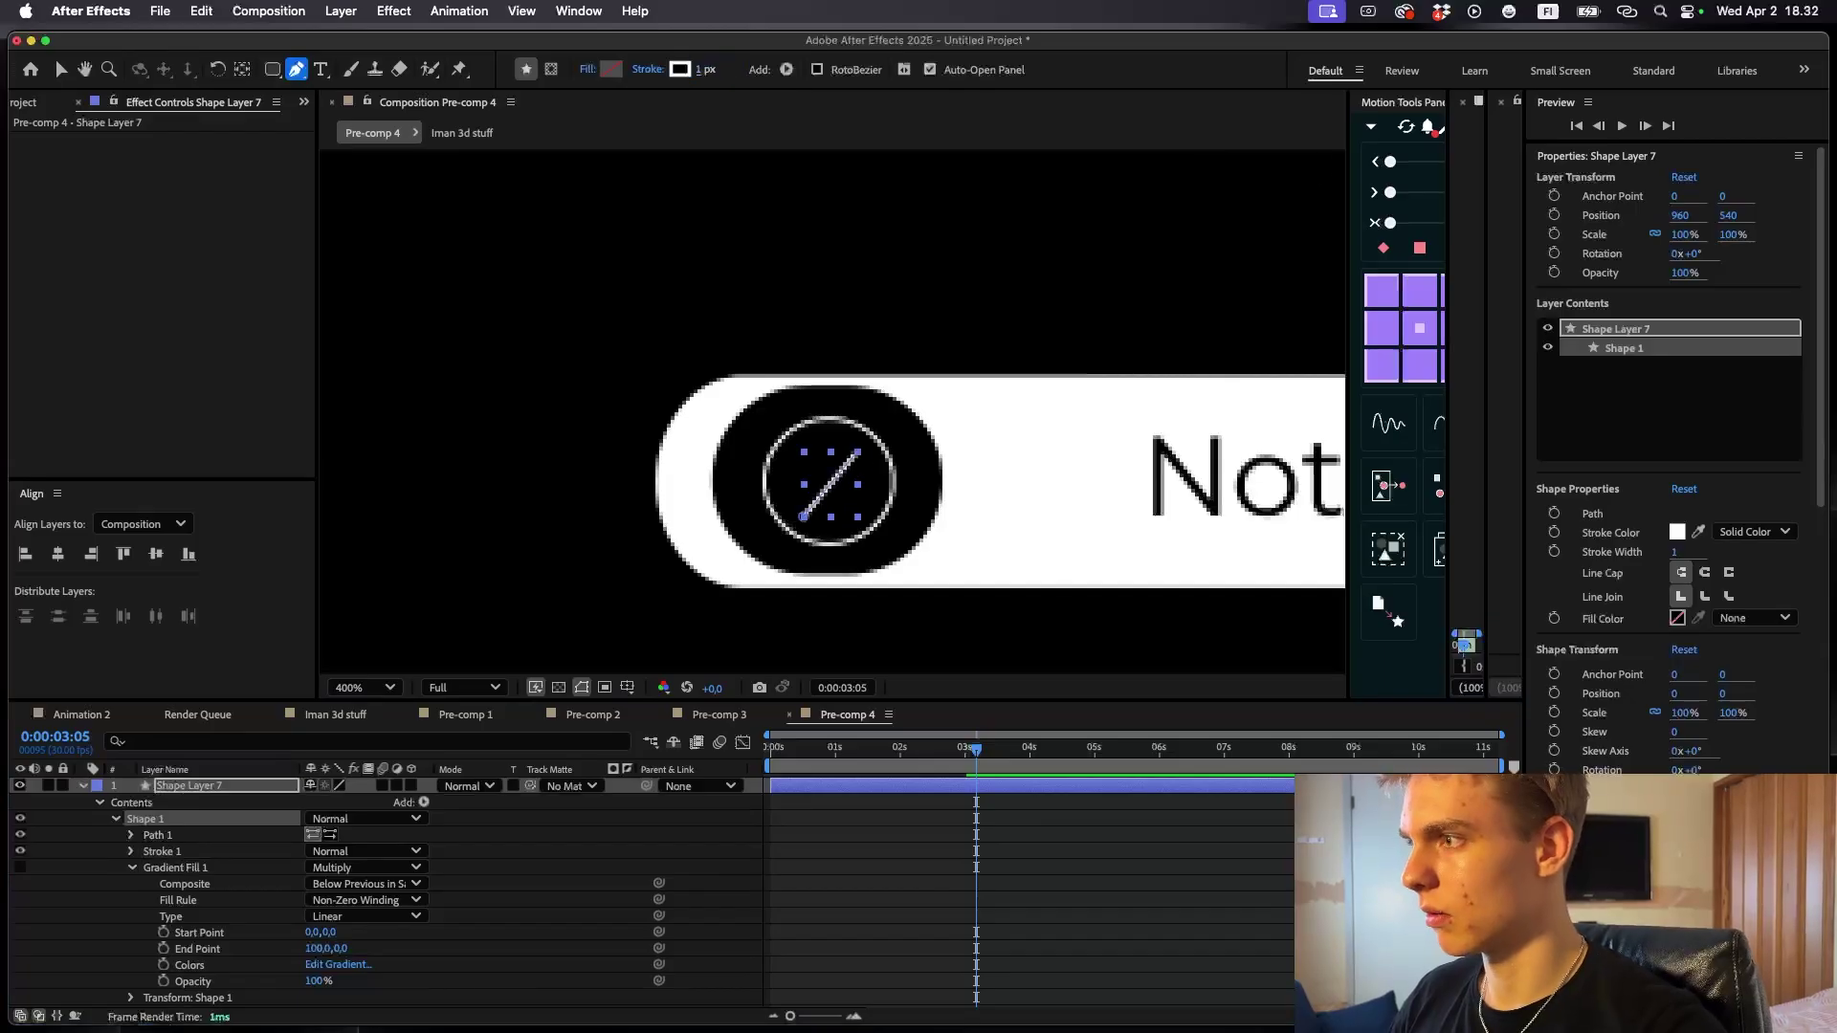
- Duplicate the diagonal line, centre the copy's anchor point, and rotate the copy to about 100° to form an X
{"action": "key", "text": "super+d"}
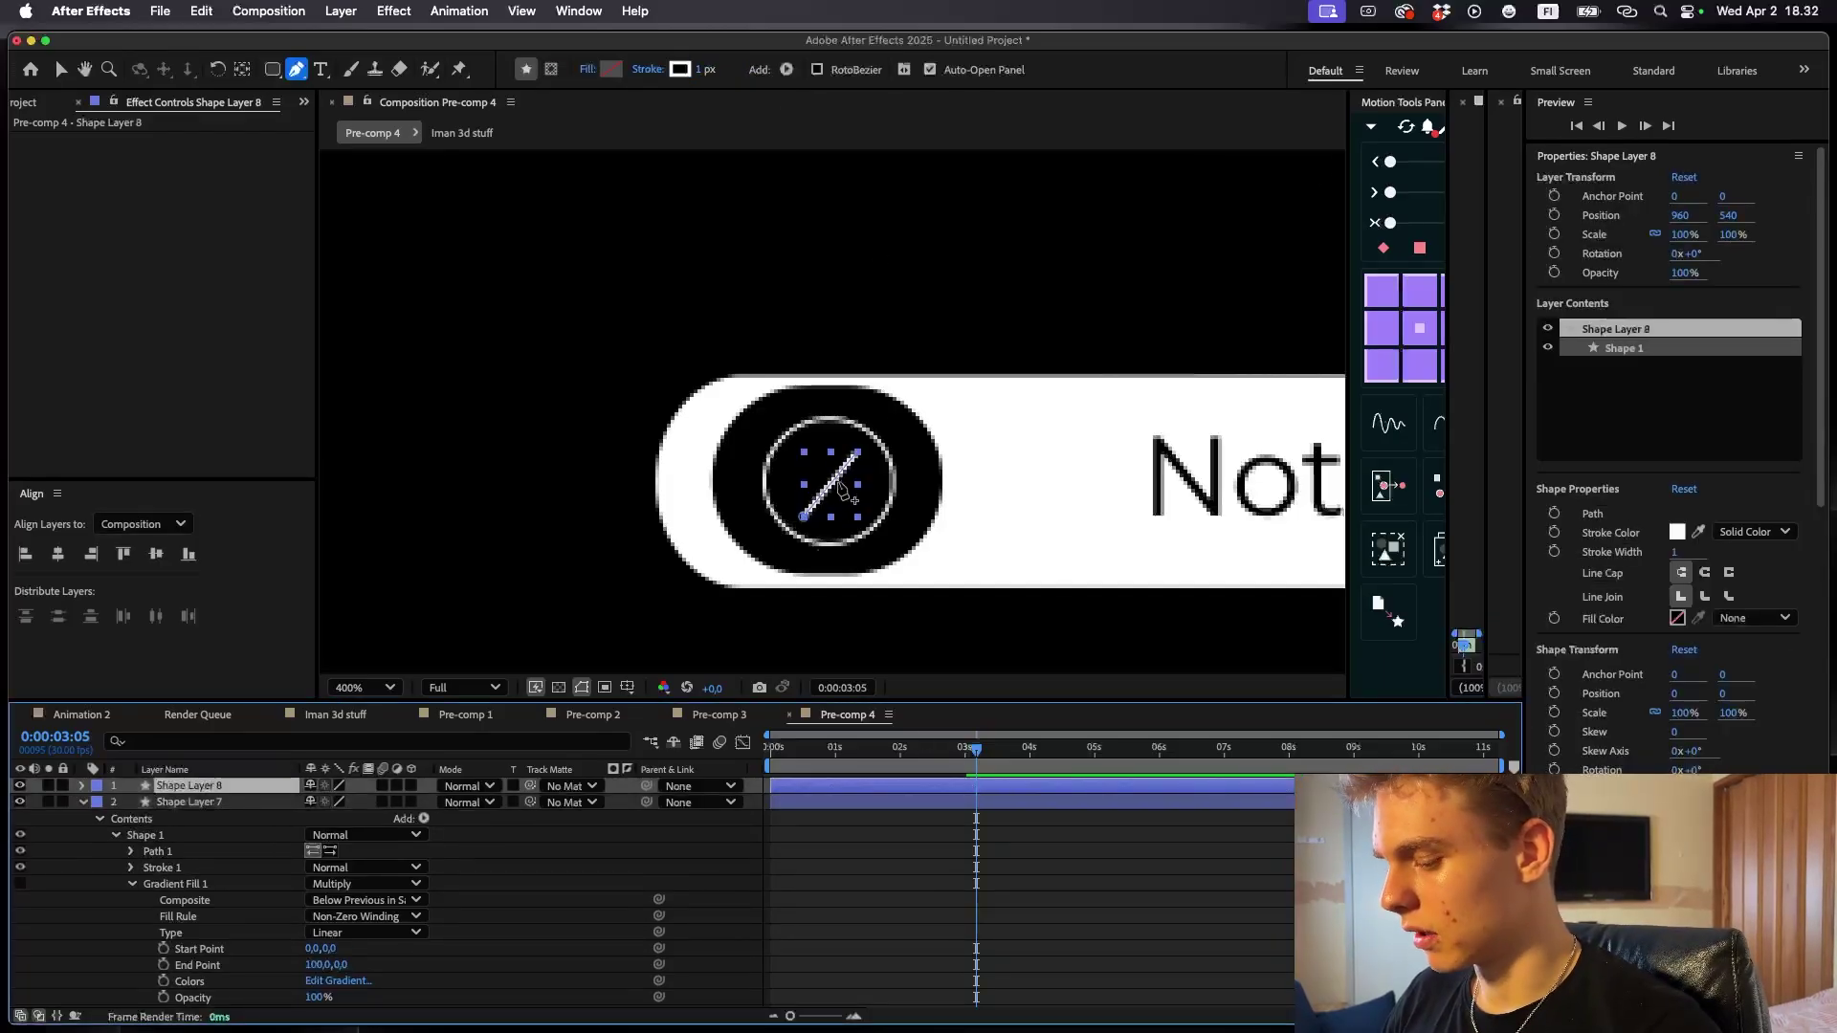
{"action": "key", "text": "w"}
{"action": "key", "text": "super+alt+Home"}
{"action": "left_click_drag", "start_coordinate": [842, 488], "coordinate": [866, 476]}
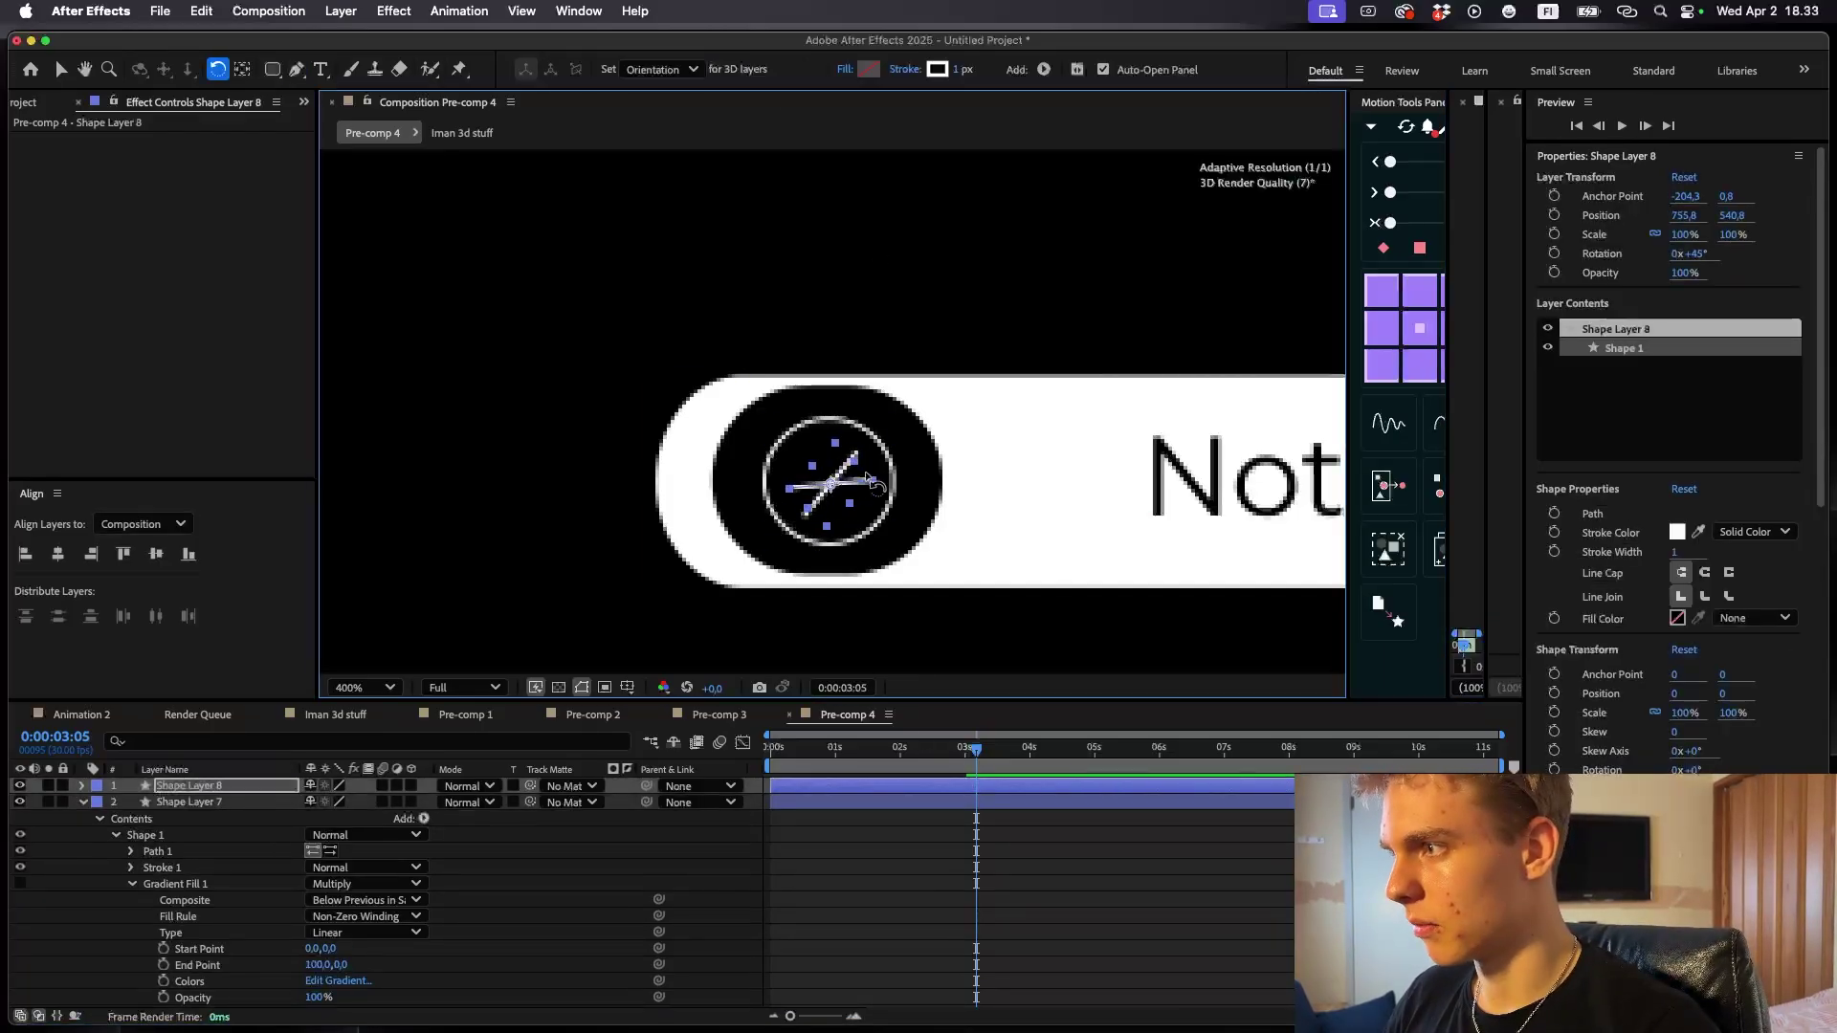
{"action": "key", "text": "v"}
- Align the two crossing lines with each other and centre the X within the icon's circle
{"action": "left_click", "coordinate": [886, 801]}
{"action": "left_click_drag", "start_coordinate": [830, 485], "coordinate": [830, 478]}
{"action": "left_click", "coordinate": [938, 786], "text": "shift"}
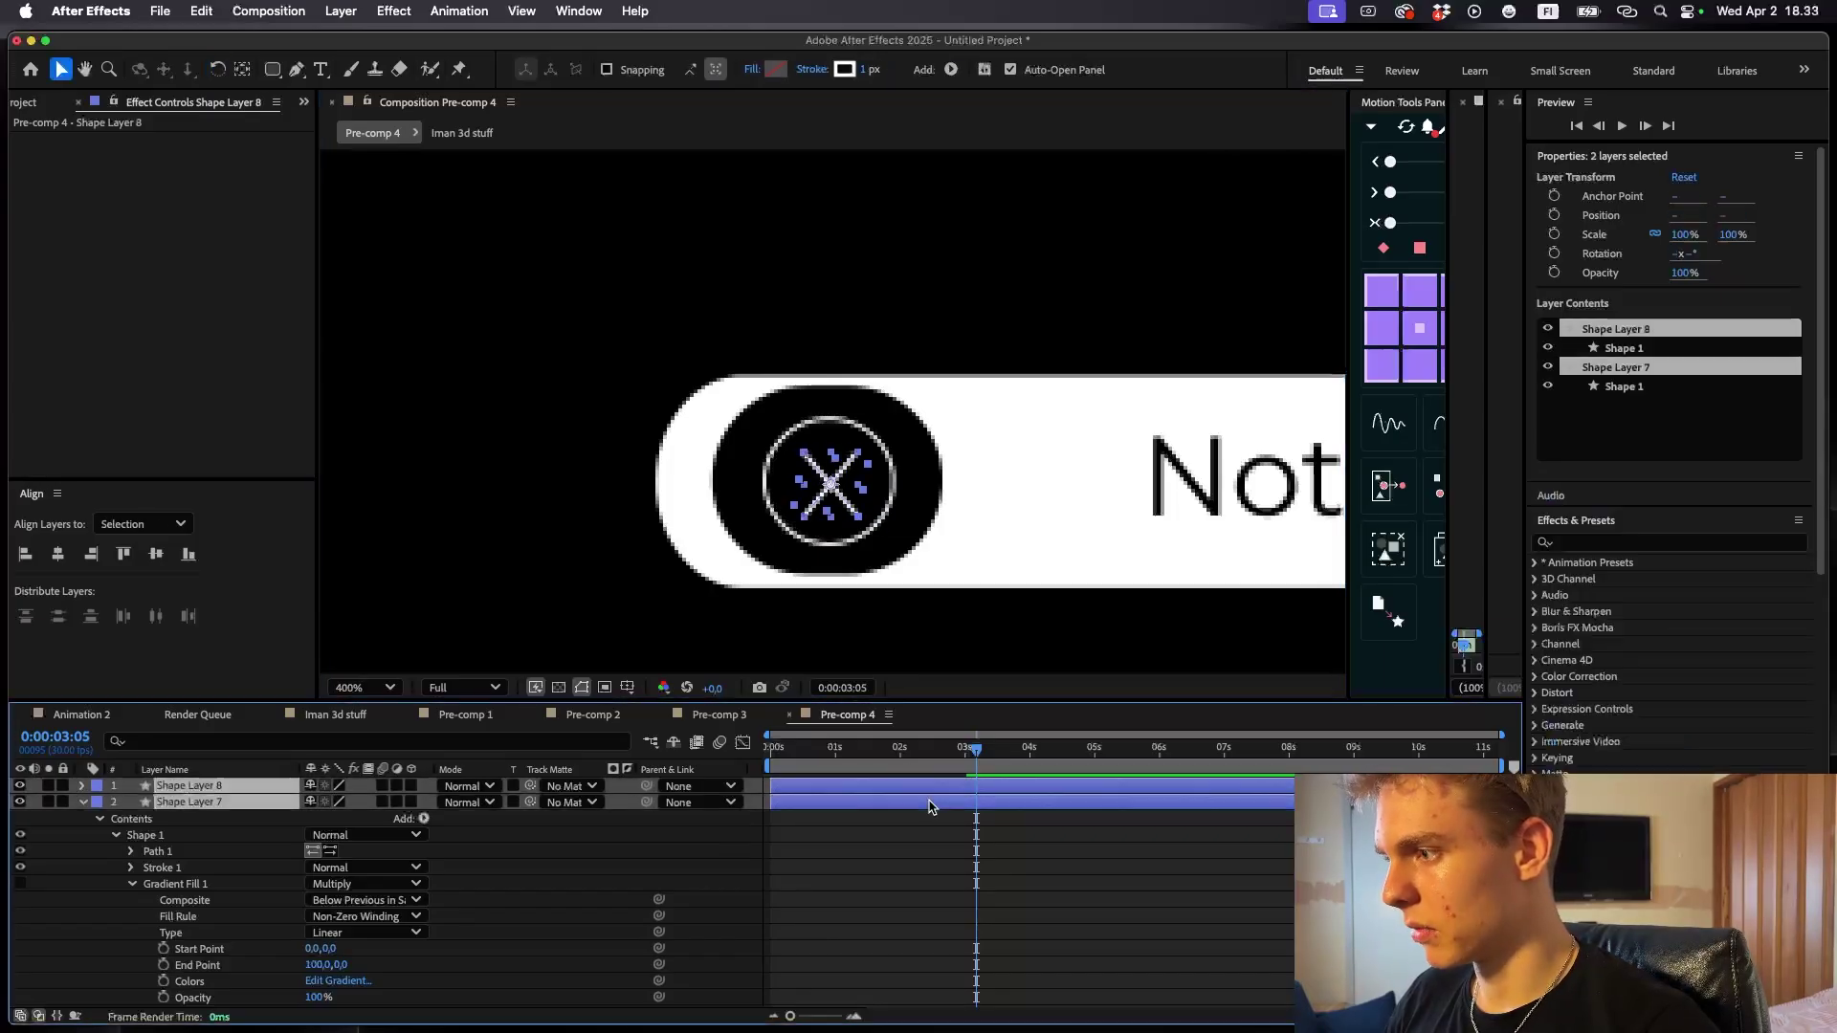
{"action": "left_click_drag", "start_coordinate": [837, 511], "coordinate": [841, 501]}
{"action": "left_click", "coordinate": [1065, 861]}
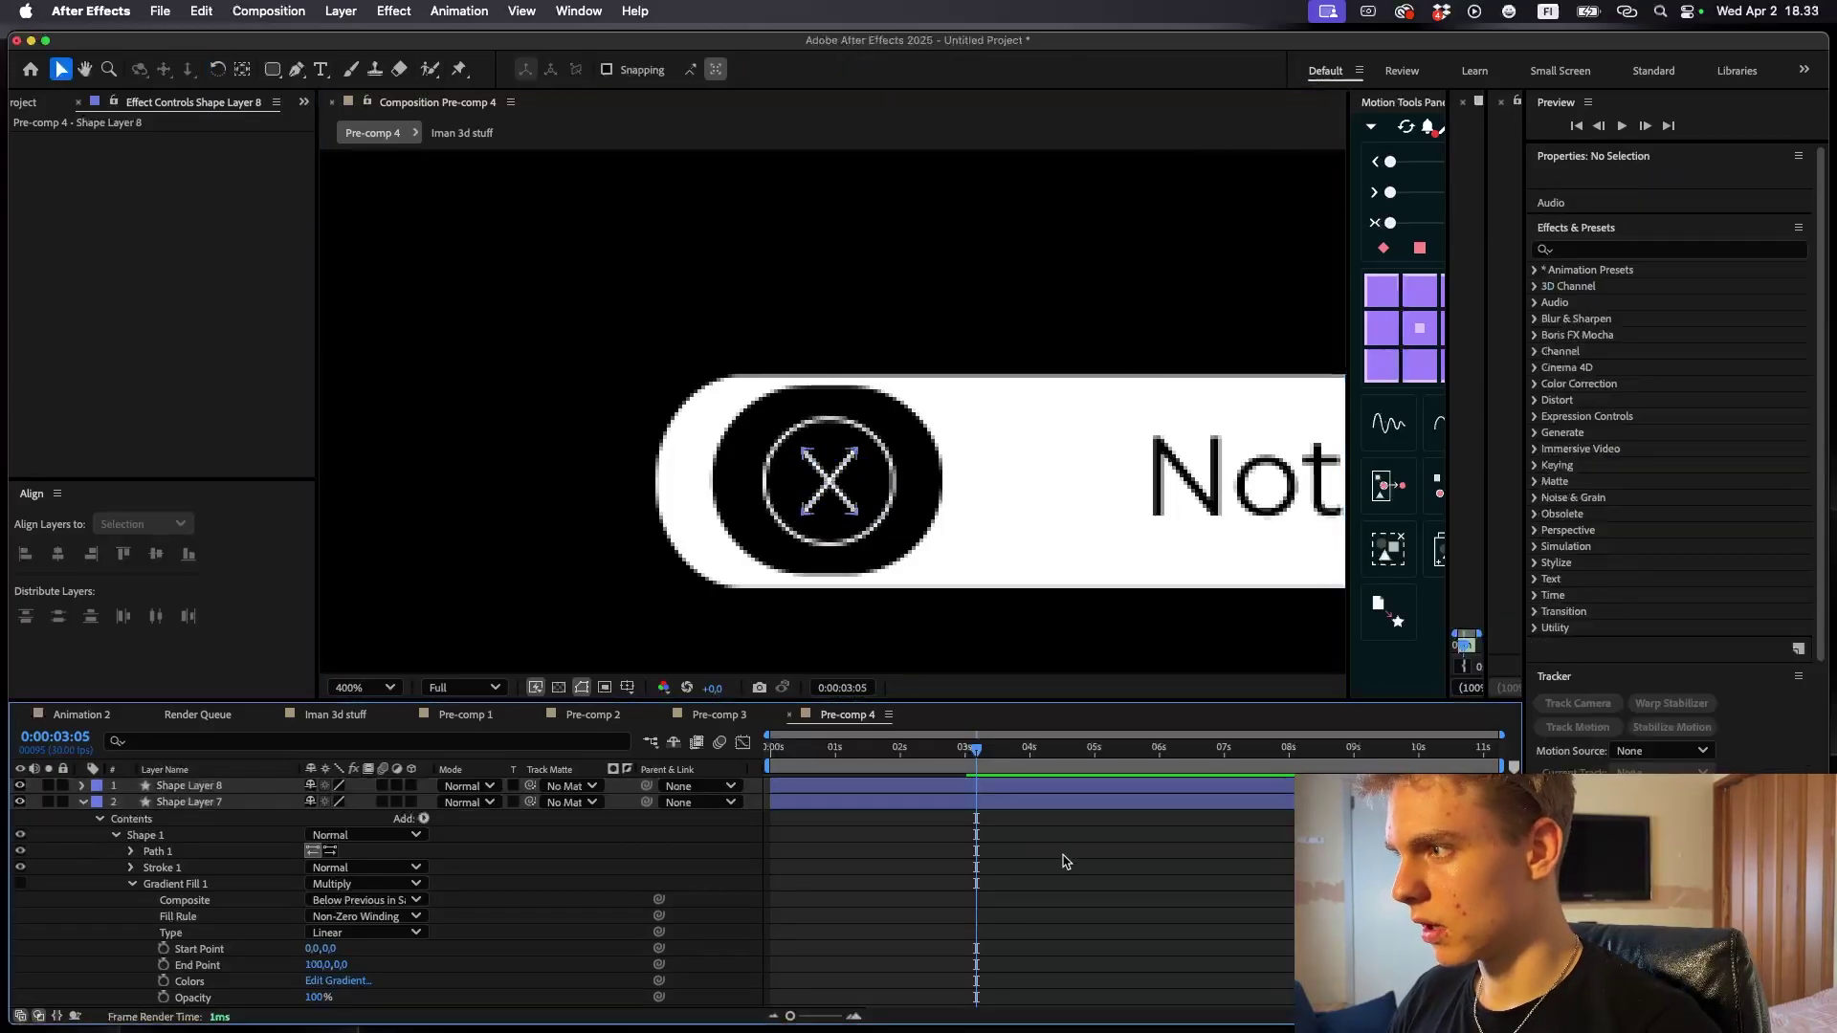
- Parent both X line layers, Shape Layer 7 and Shape Layer 8, to the circle's Shape Layer 6
{"action": "key", "text": "u"}
{"action": "left_click", "coordinate": [650, 788]}
{"action": "left_click", "coordinate": [212, 802], "text": "shift"}
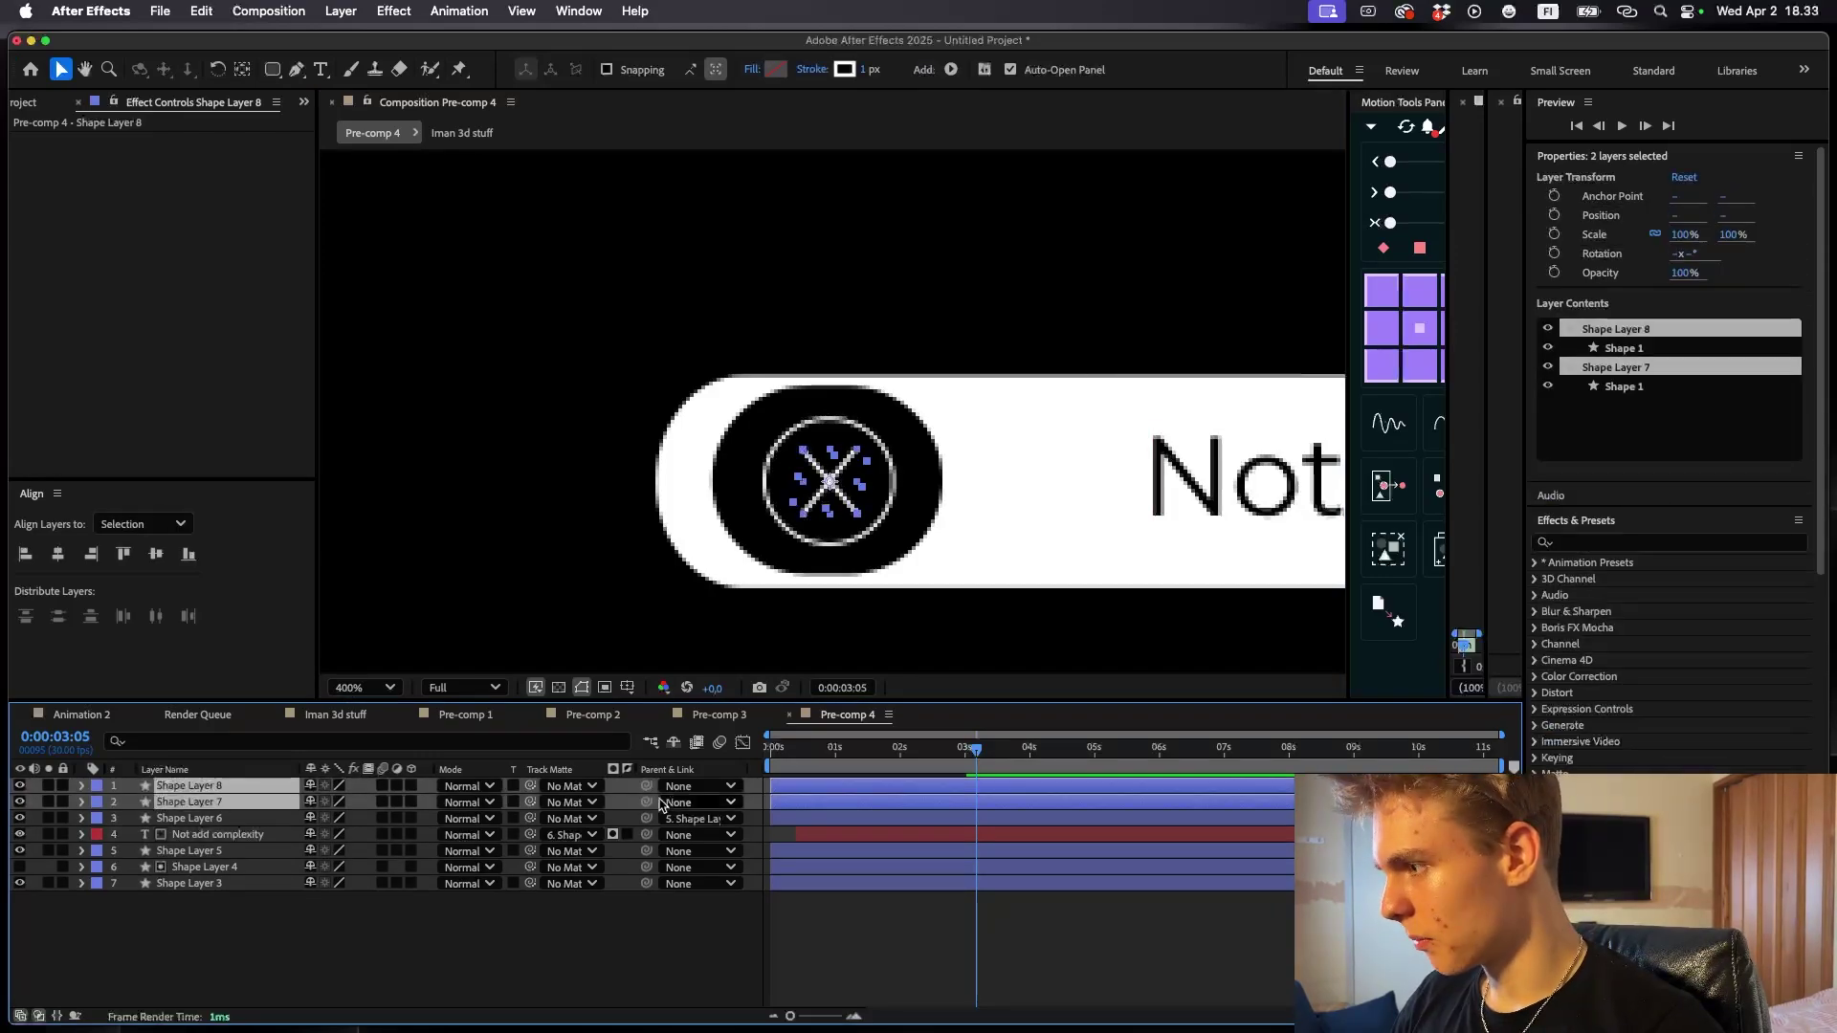
{"action": "left_click_drag", "start_coordinate": [647, 789], "coordinate": [246, 819]}
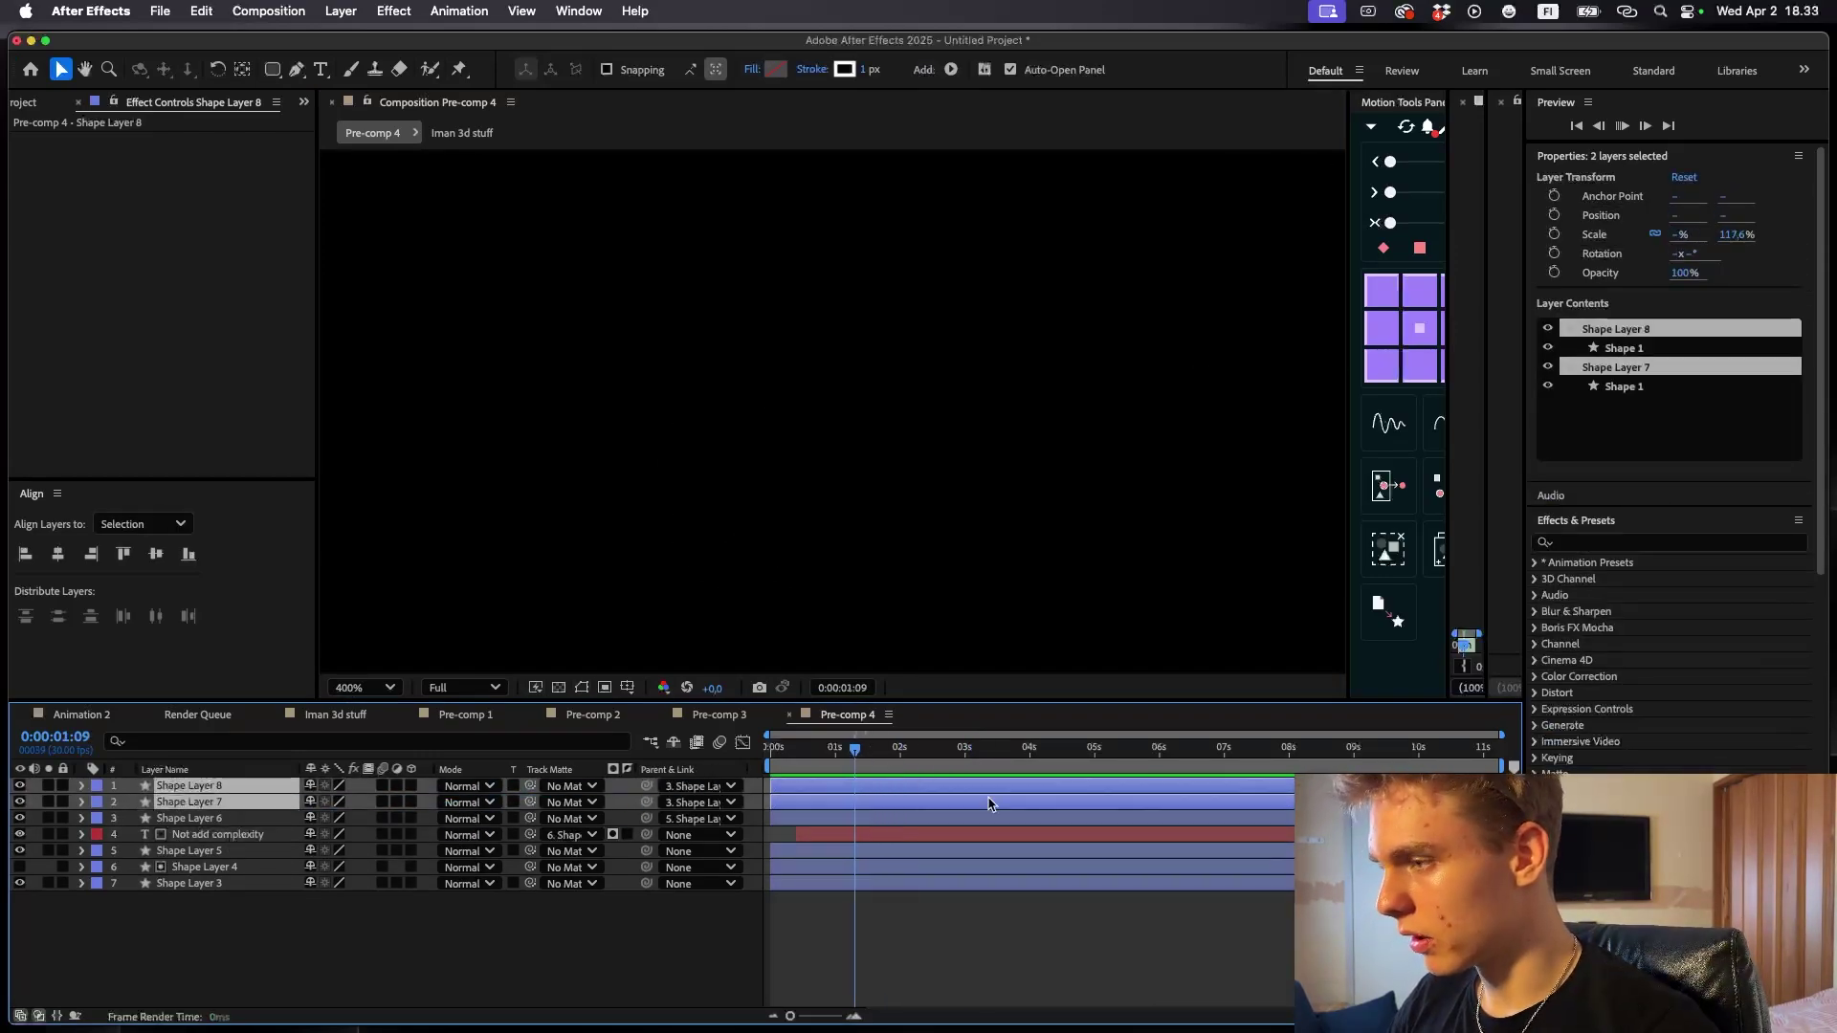
- Reopen Pre-comp 4 from Iman 3d stuff and reveal the Opacity of the X lines, the text and the circle layer
{"action": "left_click", "coordinate": [335, 715]}
{"action": "double_click", "coordinate": [960, 779]}
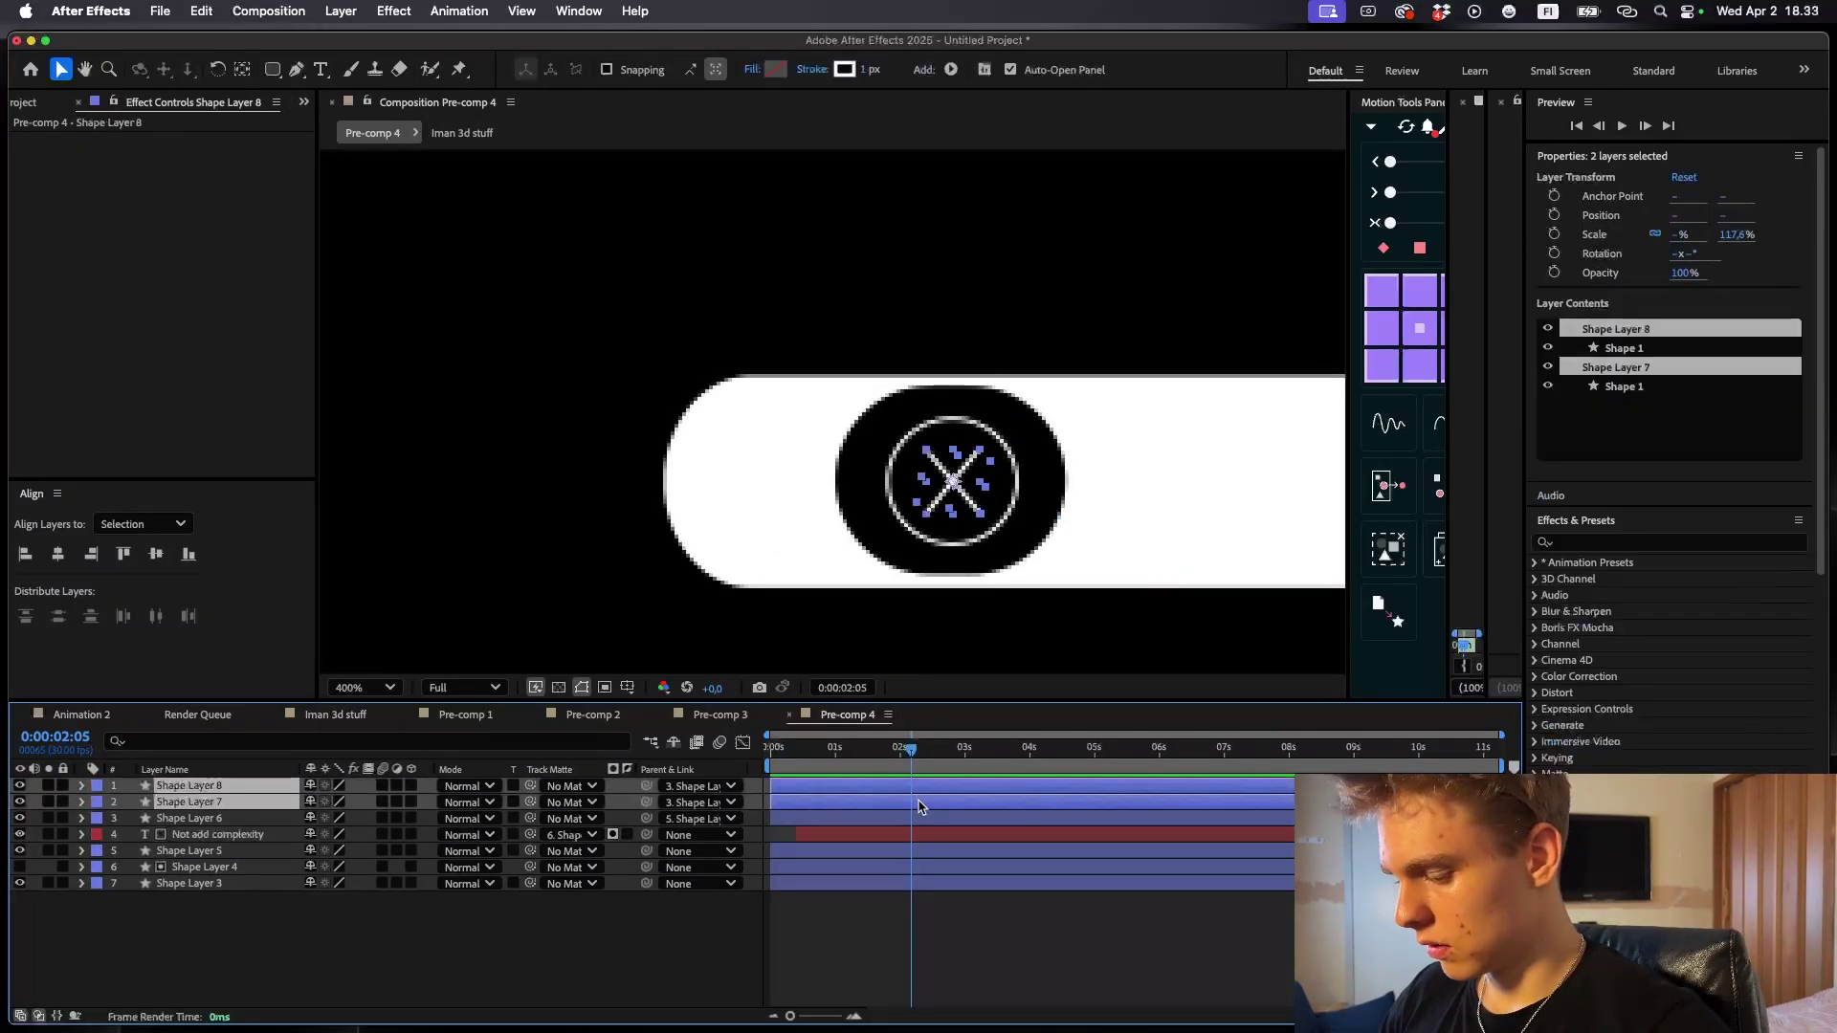
{"action": "key", "text": "t"}
{"action": "left_click", "coordinate": [928, 868]}
{"action": "key", "text": "t"}
{"action": "left_click", "coordinate": [926, 851]}
{"action": "key", "text": "t"}
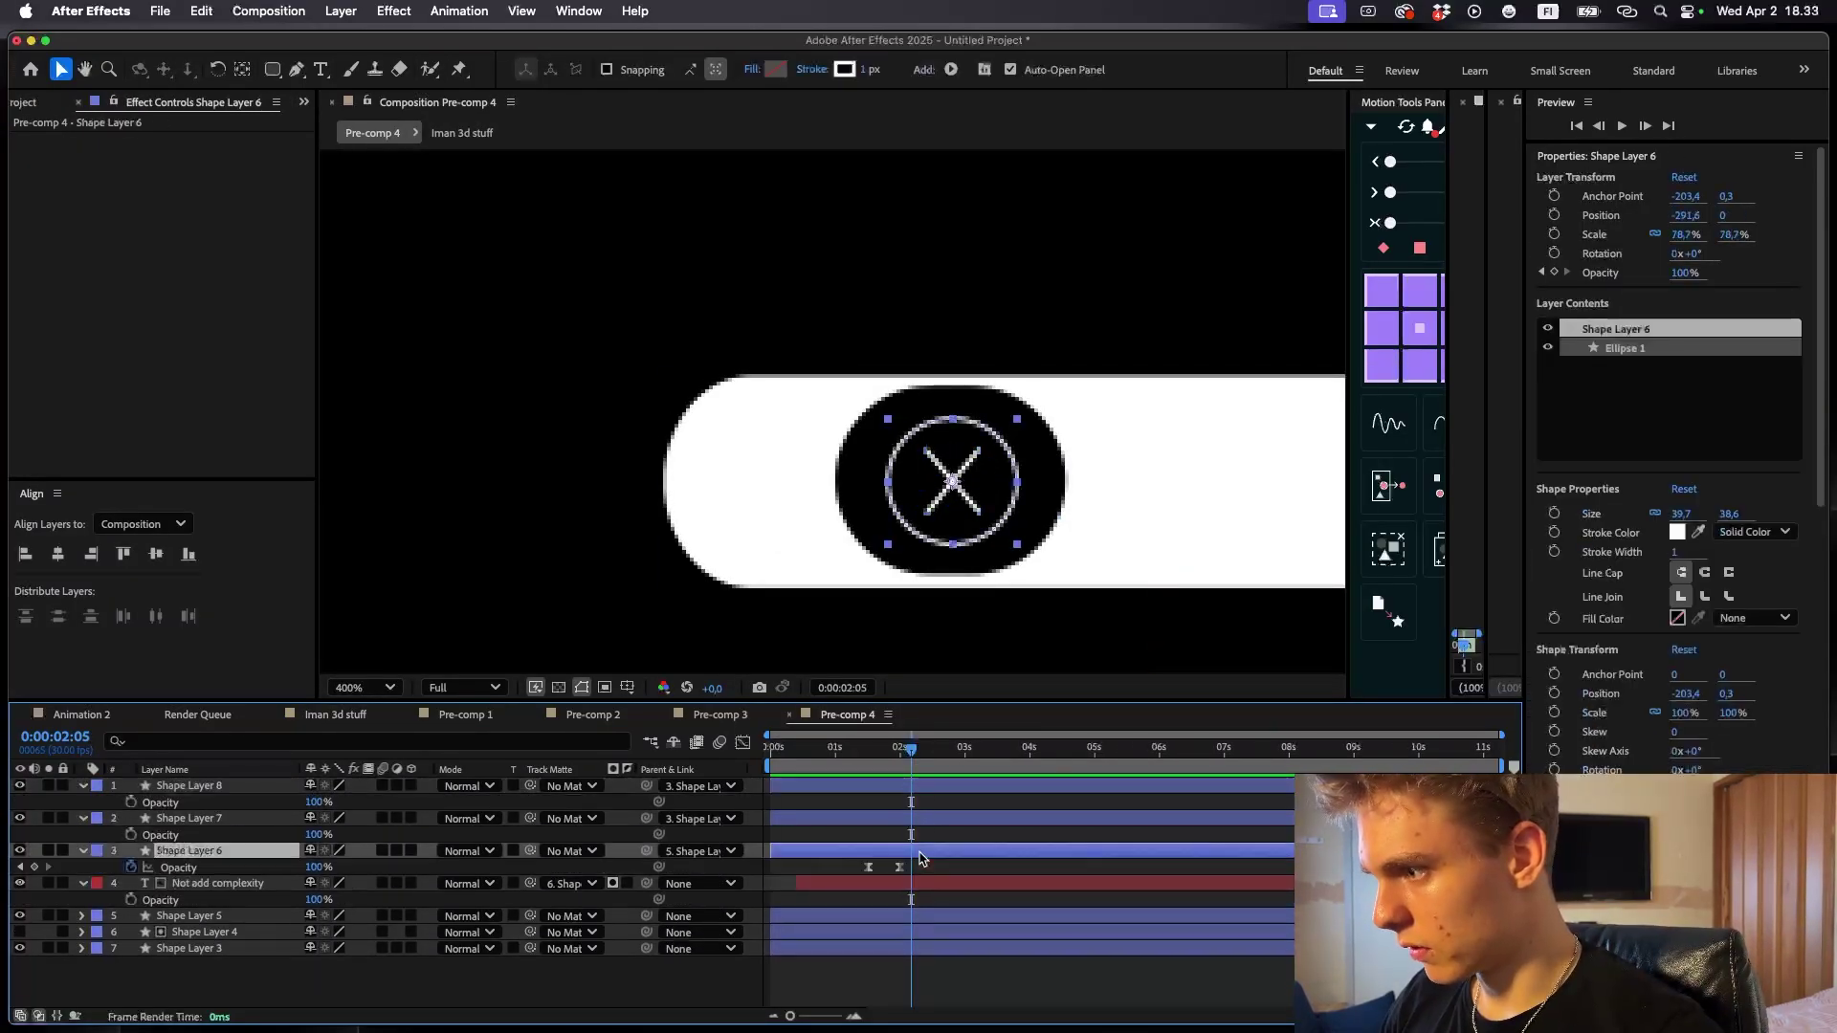
- Fade in both X lines: add 100% Opacity keyframes at 0:00:02:00 and lower their Opacity at 0:00:01:15
{"action": "left_click_drag", "start_coordinate": [911, 749], "coordinate": [907, 755]}
{"action": "left_click", "coordinate": [910, 802]}
{"action": "left_click", "coordinate": [909, 785]}
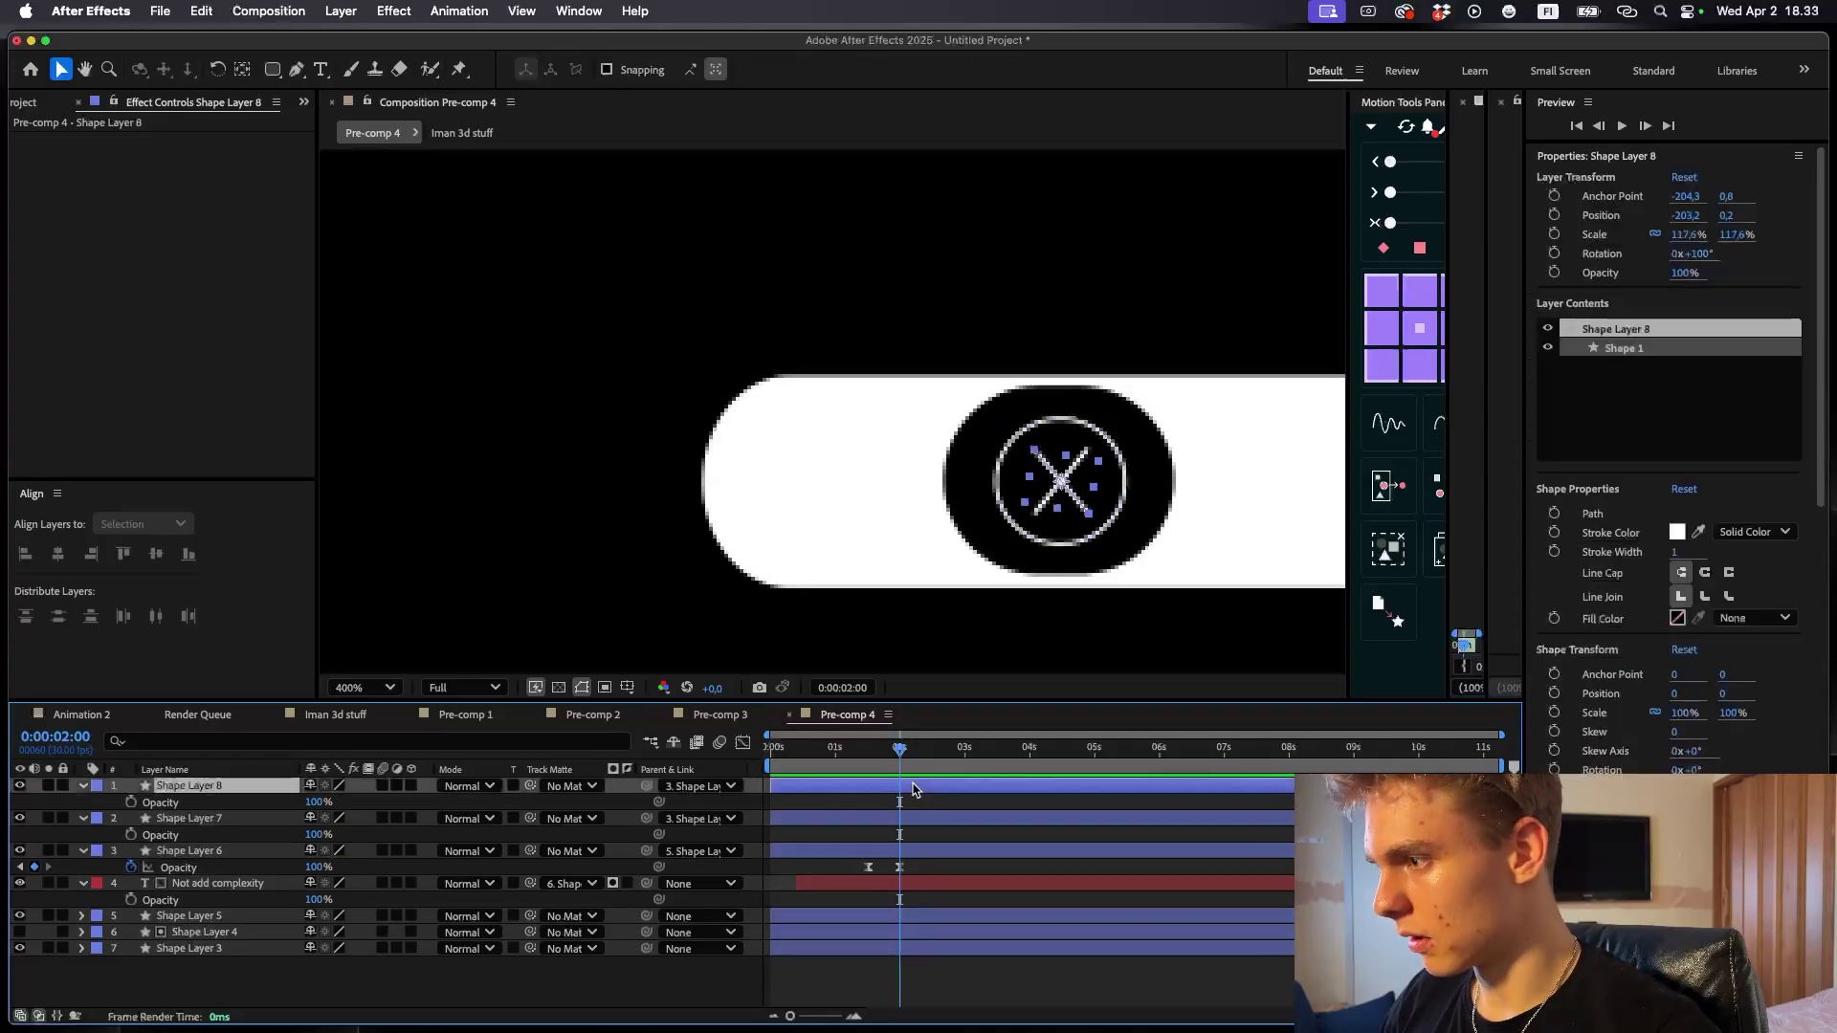
{"action": "left_click", "coordinate": [908, 818], "text": "shift"}
{"action": "key", "text": "t"}
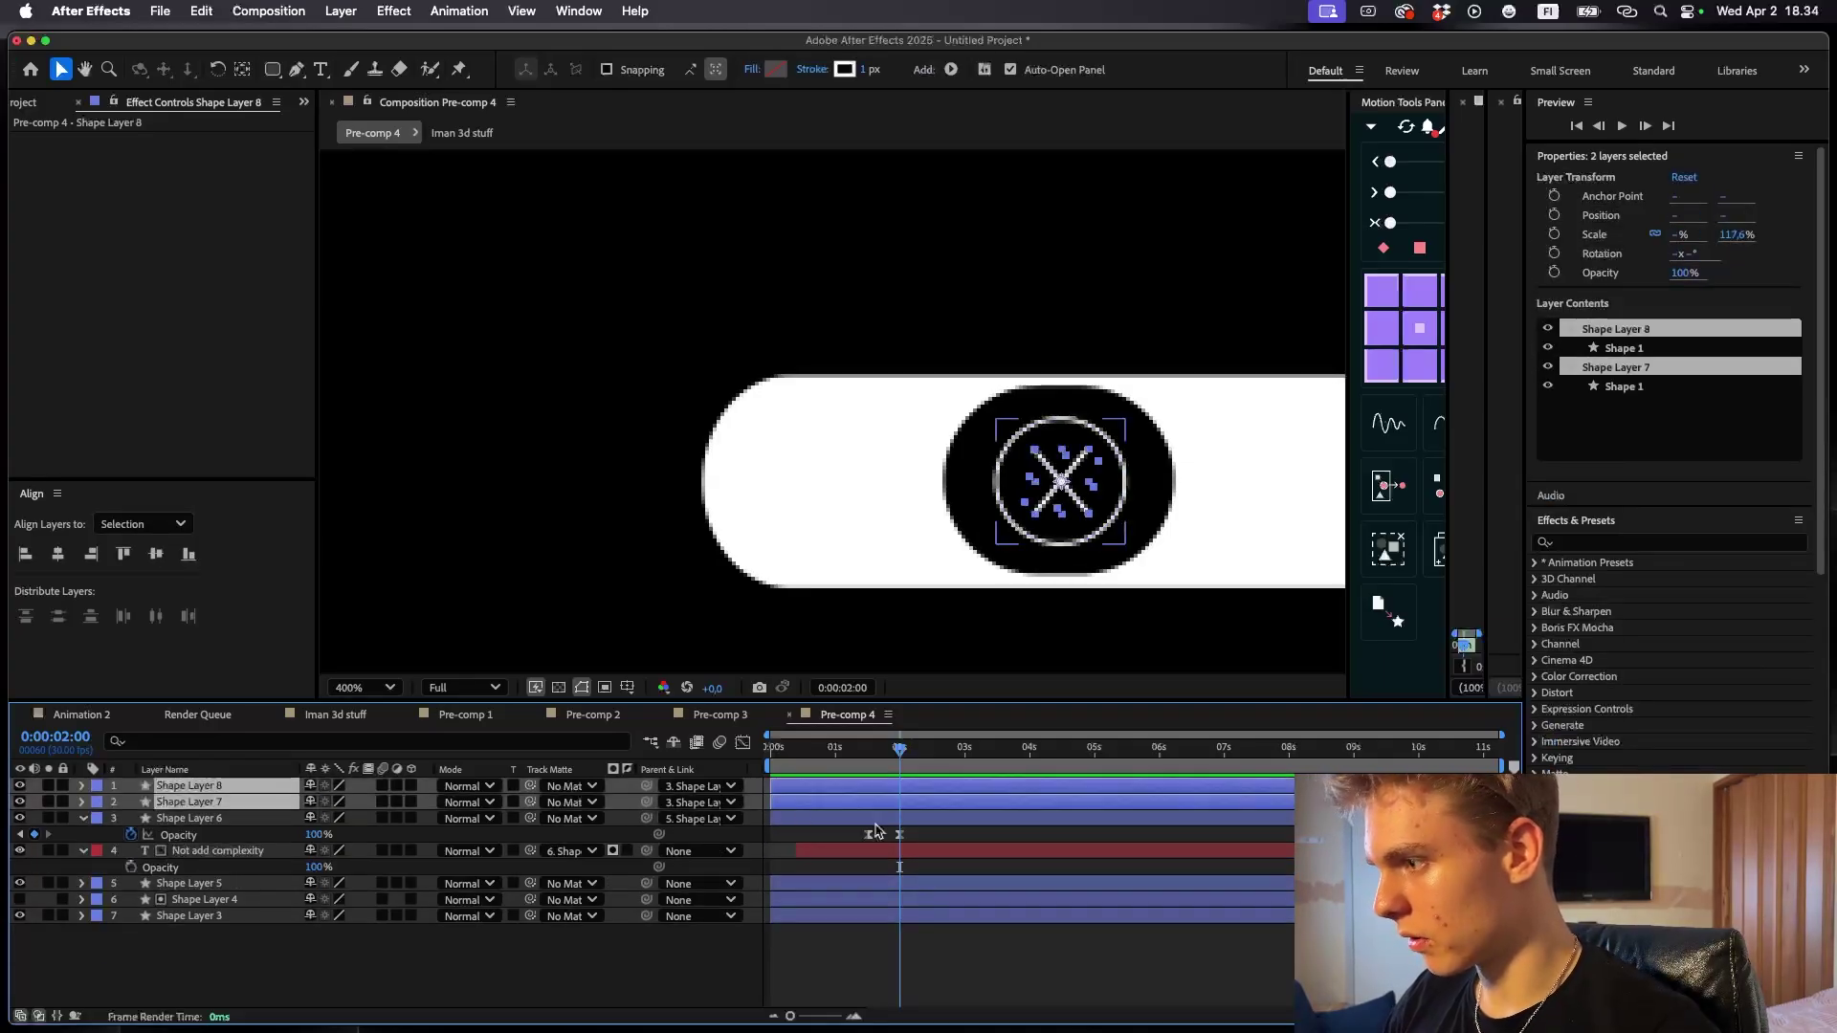
{"action": "key", "text": "t"}
{"action": "left_click", "coordinate": [131, 837]}
{"action": "left_click_drag", "start_coordinate": [899, 749], "coordinate": [868, 751]}
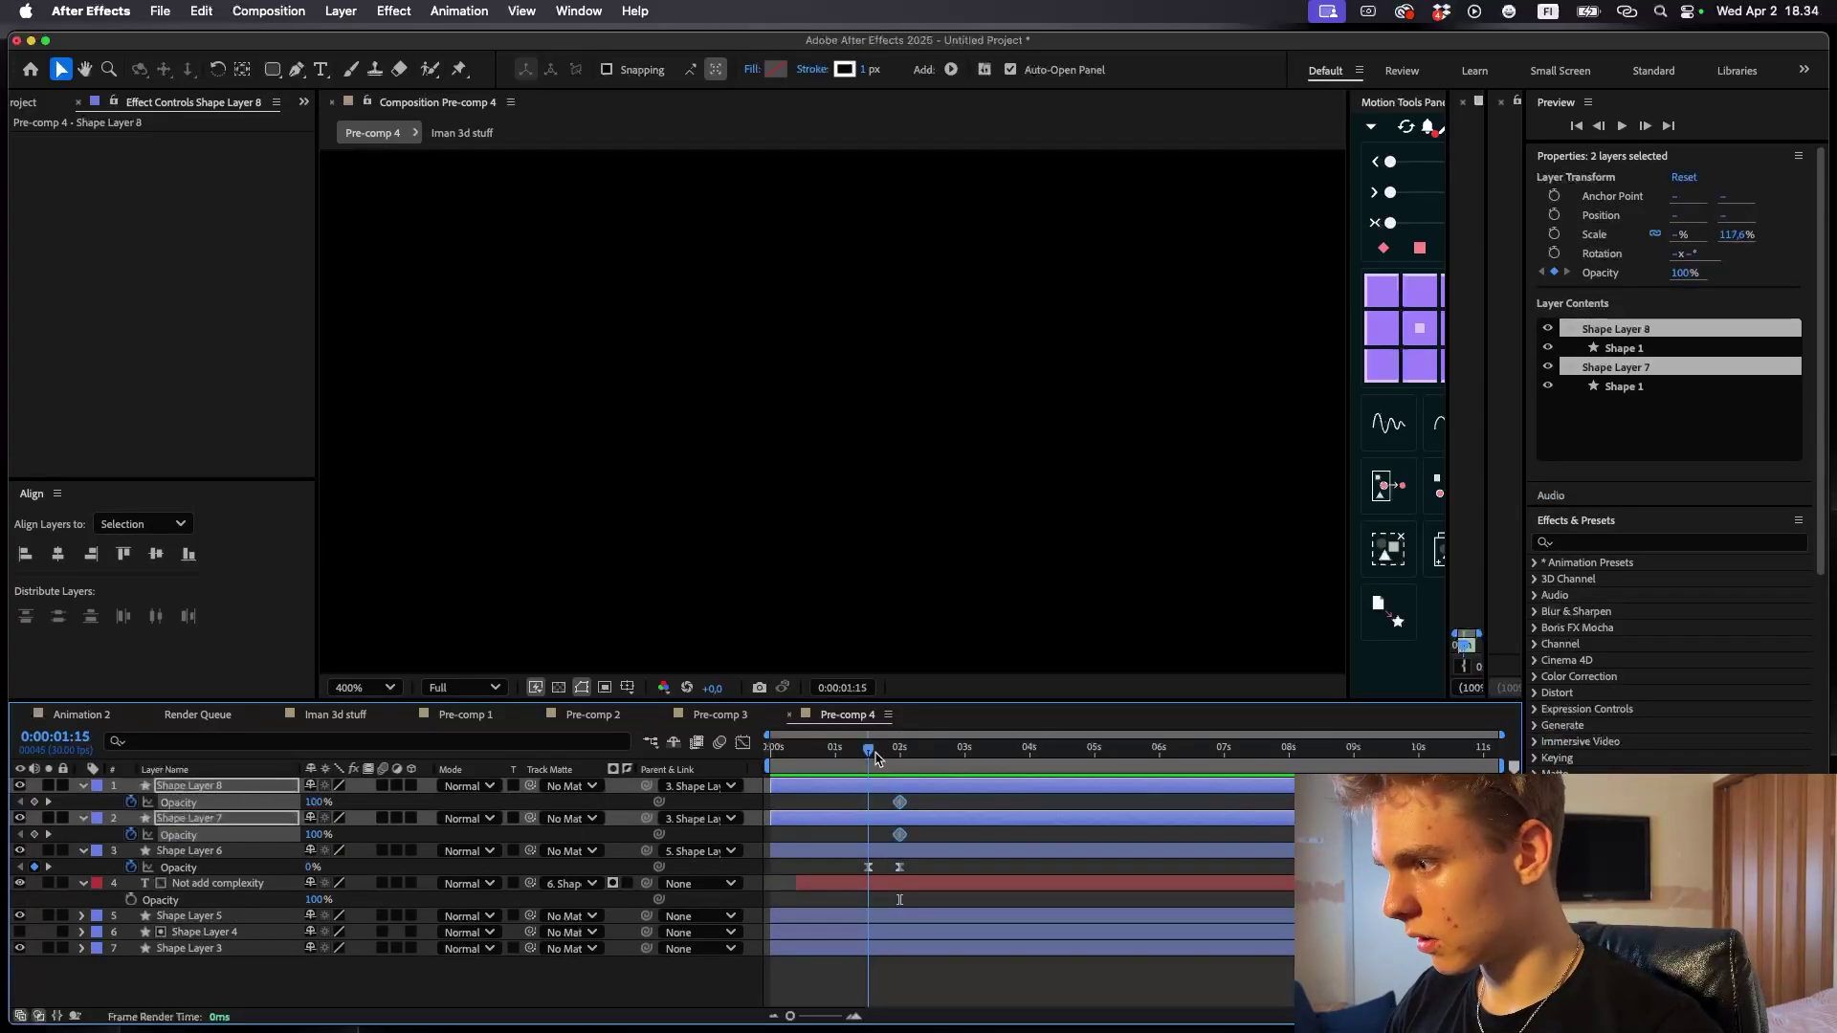
{"action": "left_click_drag", "start_coordinate": [319, 801], "coordinate": [224, 802]}
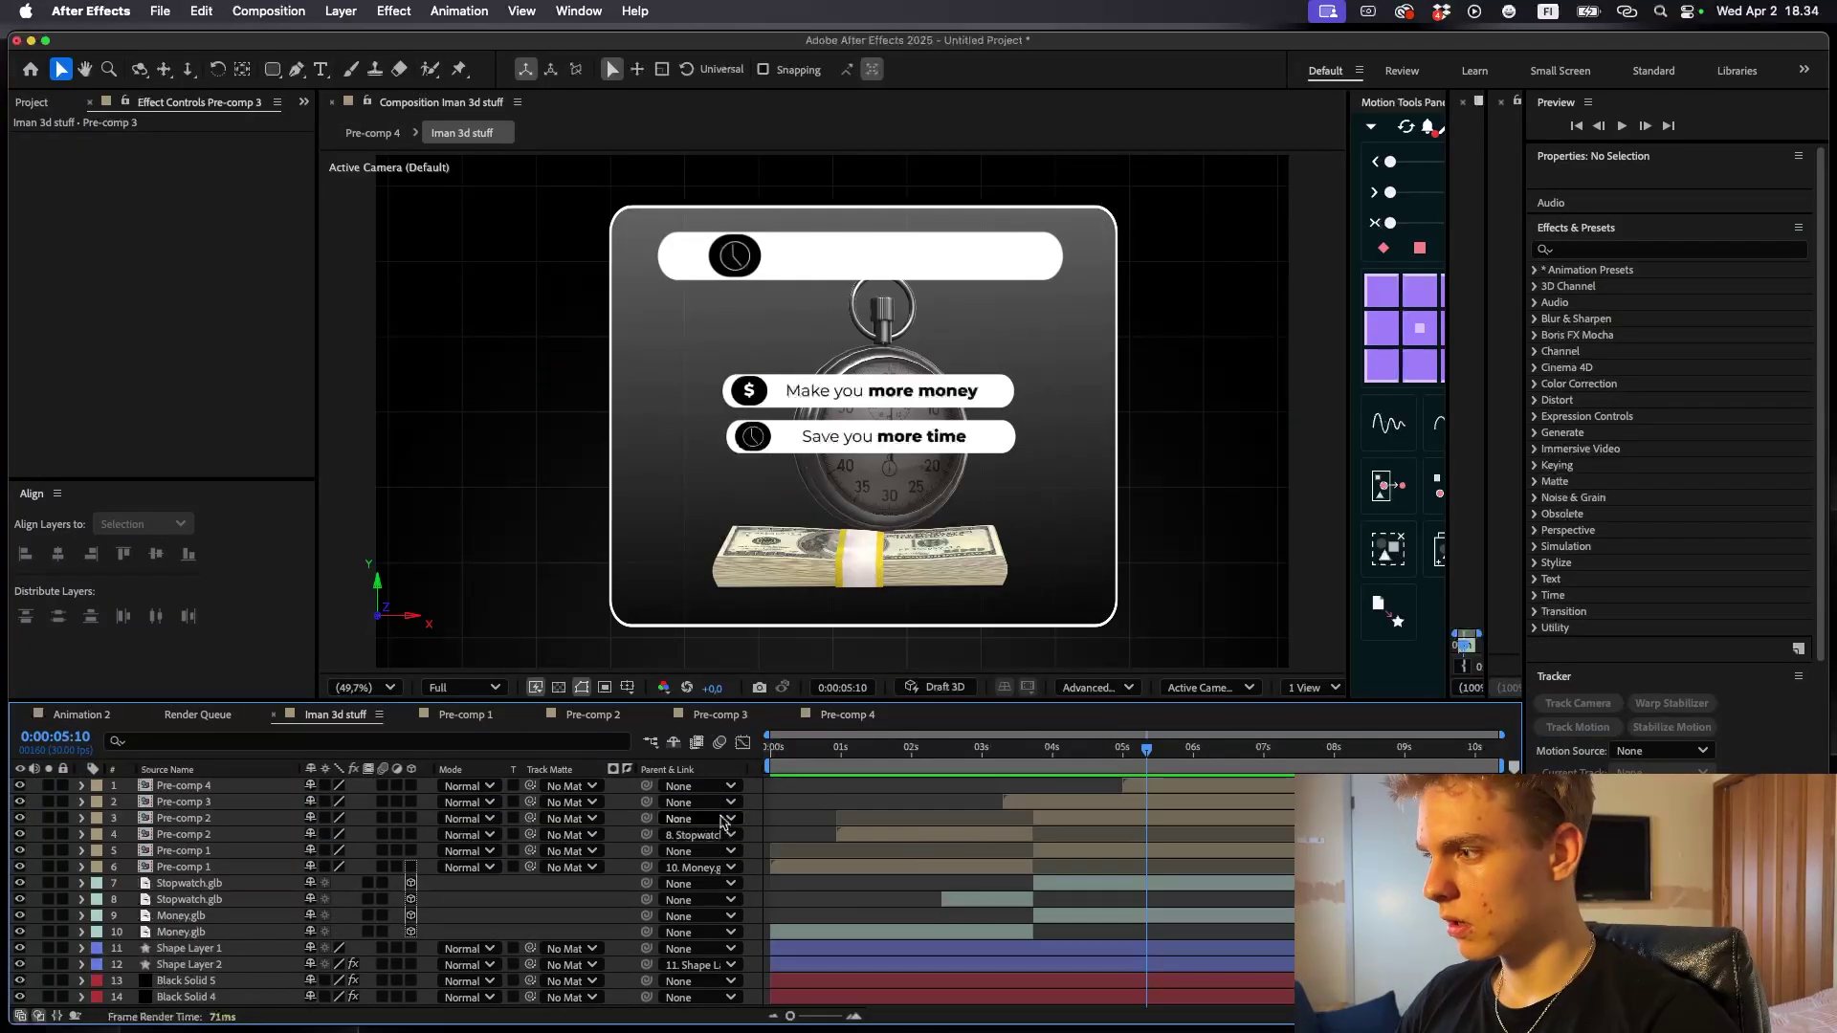
- Create a null object and parent the later Pre-comp 1 and Pre-comp 2 layers and Pre-comp 3 to it
{"action": "right_click", "coordinate": [753, 784]}
{"action": "mouse_move", "coordinate": [775, 780]}
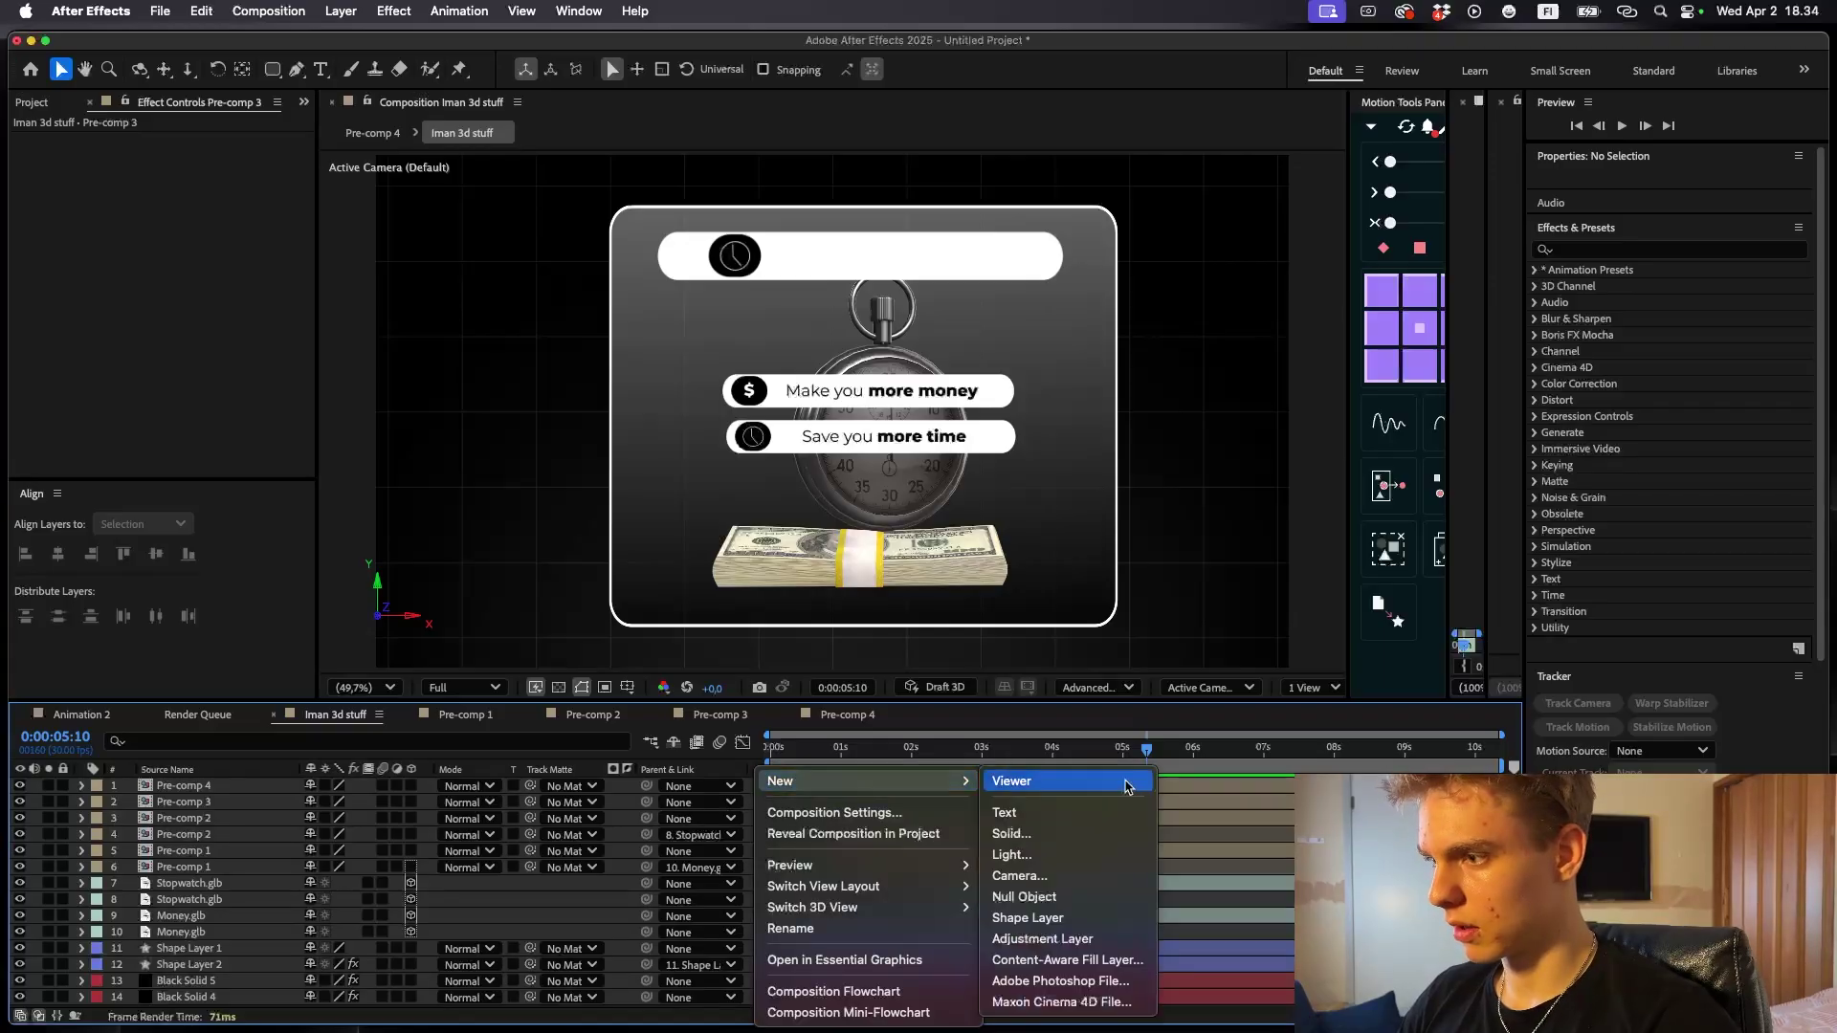
{"action": "left_click", "coordinate": [1043, 907]}
{"action": "left_click", "coordinate": [1157, 868]}
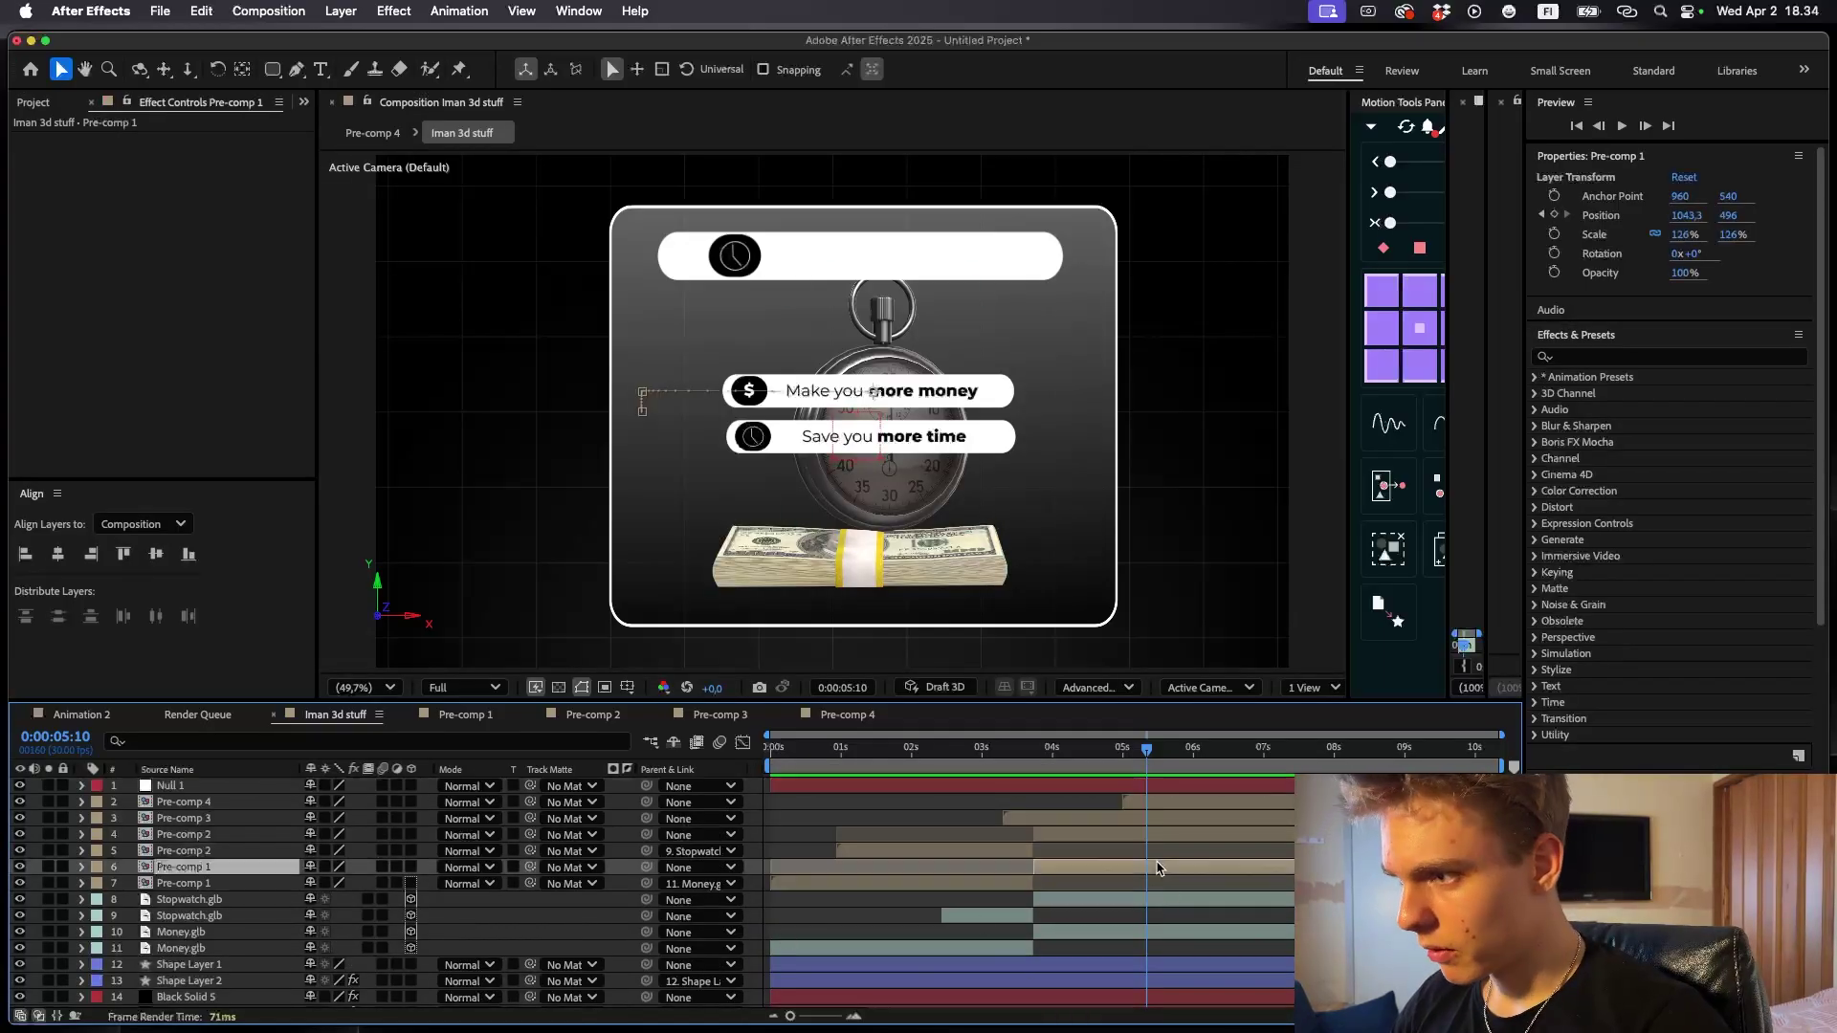
{"action": "left_click", "coordinate": [1151, 841], "text": "super"}
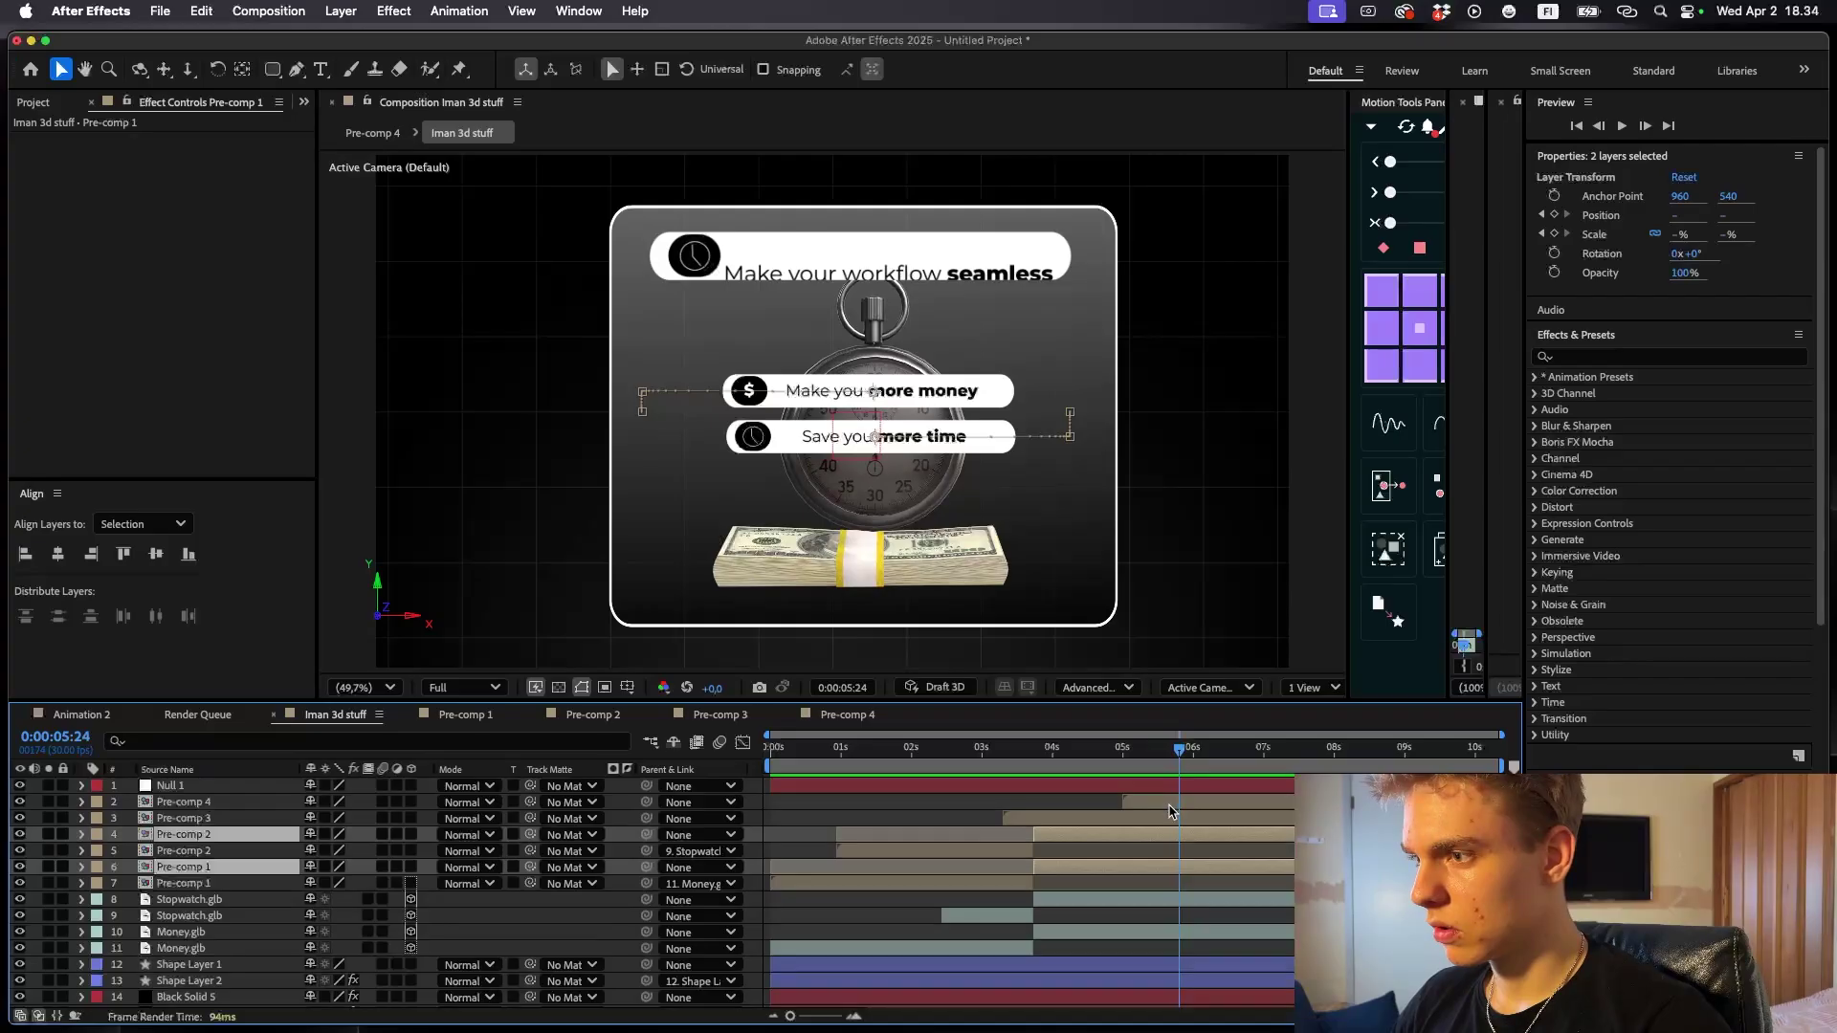
{"action": "left_click", "coordinate": [1166, 818], "text": "super"}
{"action": "left_click_drag", "start_coordinate": [646, 832], "coordinate": [172, 785]}
- Add Position and Scale keyframes to the null at 0:00:07:00 and show its keyframed properties
{"action": "key", "text": "p"}
{"action": "left_click_drag", "start_coordinate": [1154, 737], "coordinate": [1264, 734]}
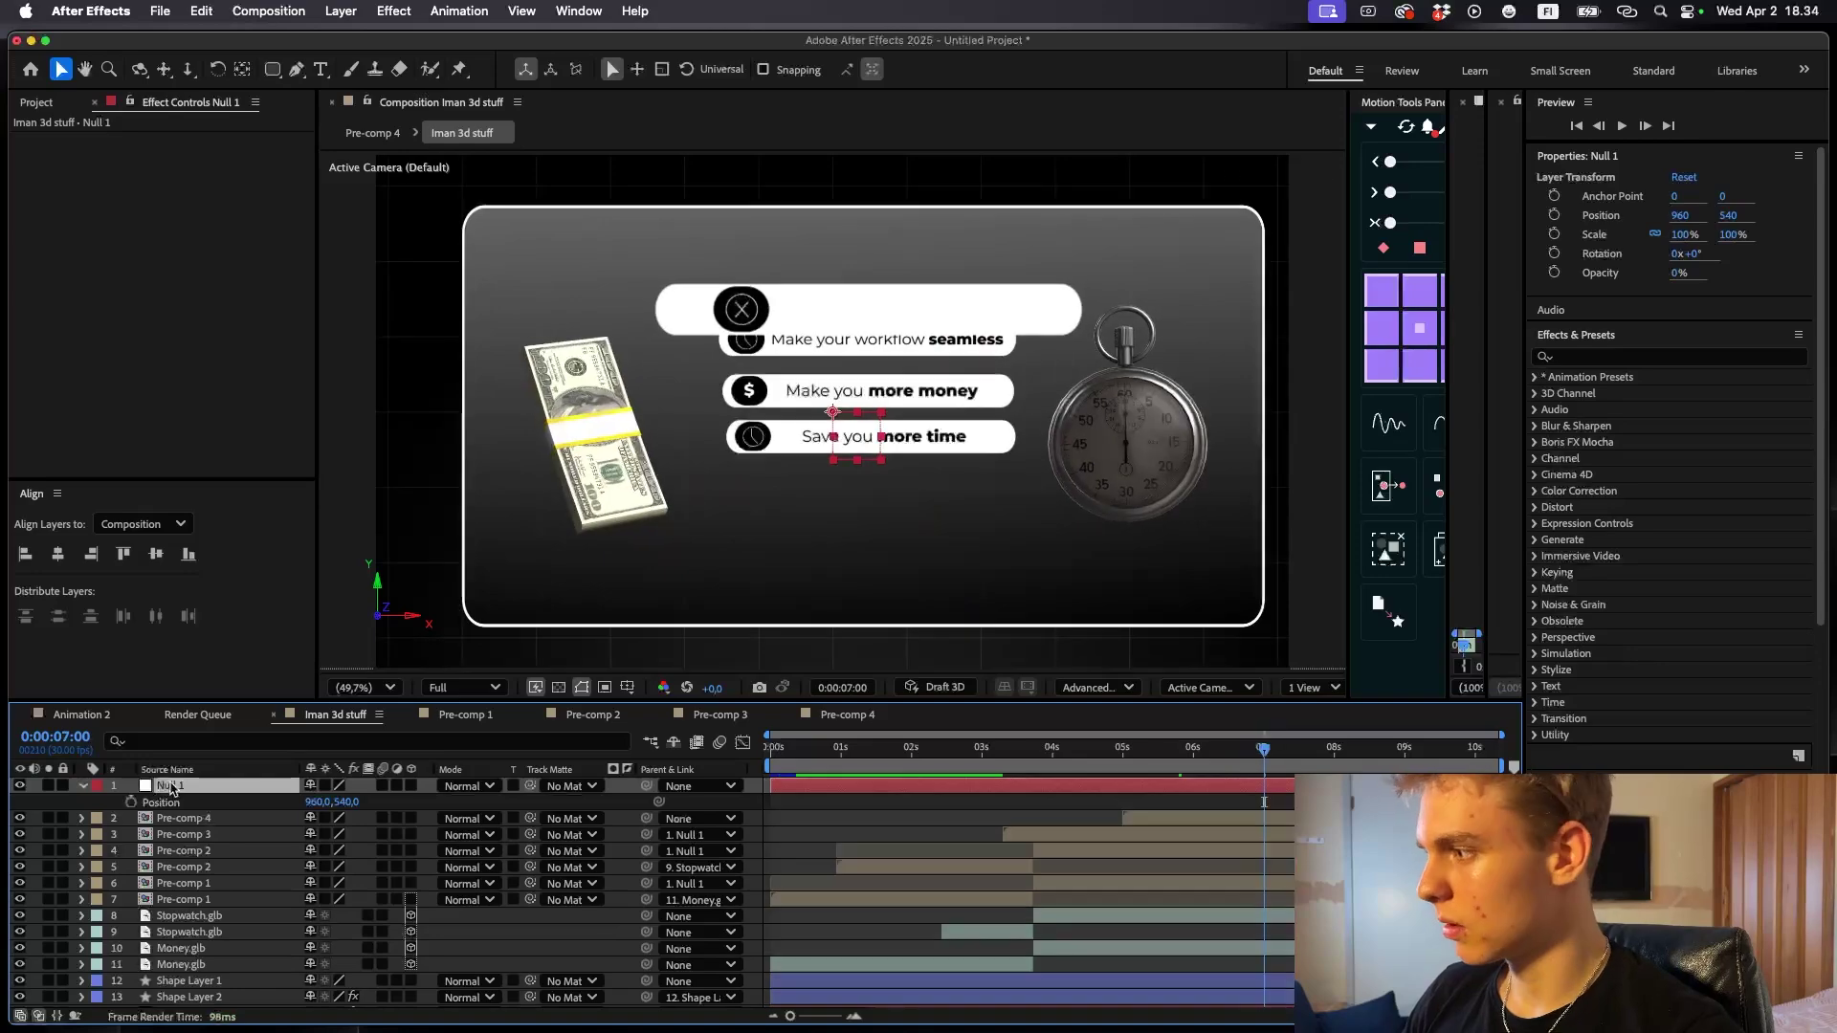
{"action": "left_click", "coordinate": [131, 801]}
{"action": "key", "text": "s"}
{"action": "left_click", "coordinate": [131, 801]}
{"action": "key", "text": "u"}
- At 0:00:07:25, set the null's Position to 960, 645 and Scale to 86%, then ease its keyframes and check their speed graph
{"action": "left_click_drag", "start_coordinate": [1263, 748], "coordinate": [1322, 742]}
{"action": "mouse_move", "coordinate": [347, 803]}
{"action": "left_mouse_down"}
{"action": "mouse_move", "coordinate": [426, 821]}
{"action": "mouse_move", "coordinate": [328, 820]}
{"action": "mouse_move", "coordinate": [323, 803]}
{"action": "left_mouse_up"}
{"action": "left_click_drag", "start_coordinate": [832, 444], "coordinate": [832, 460]}
{"action": "left_click_drag", "start_coordinate": [1335, 834], "coordinate": [1205, 787]}
{"action": "left_click", "coordinate": [1203, 786]}
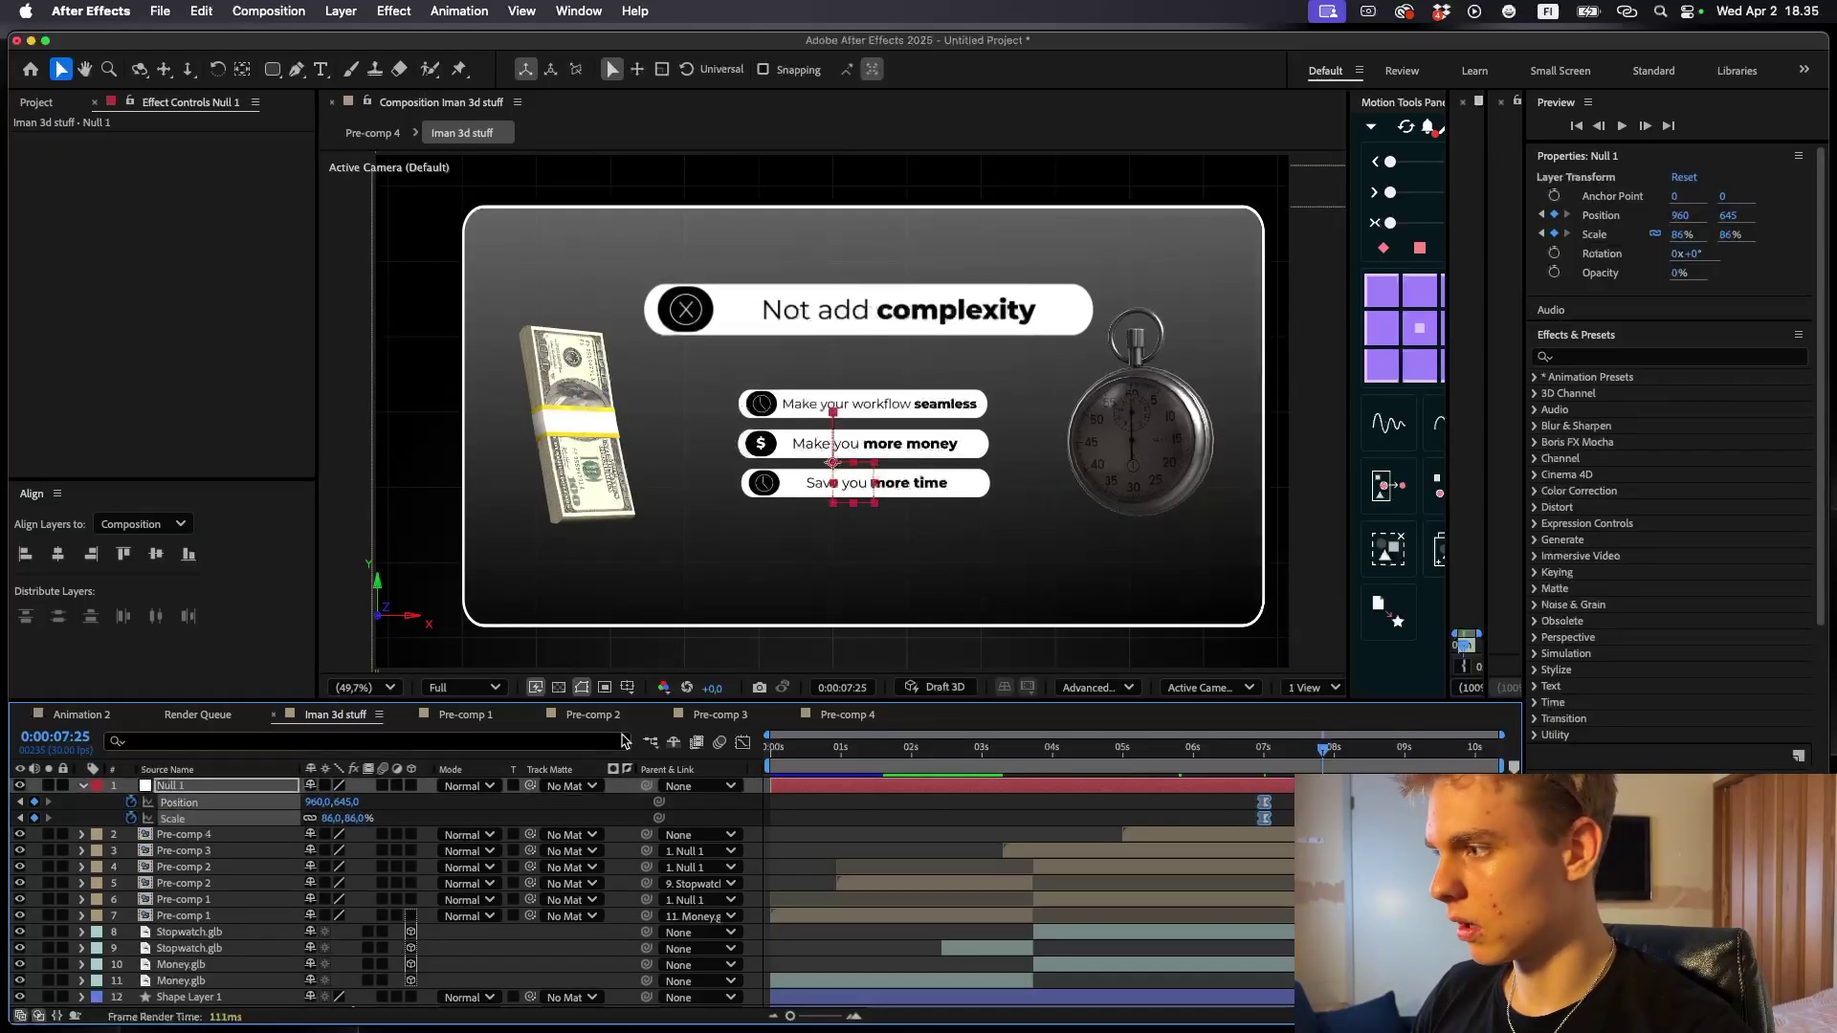
{"action": "left_click", "coordinate": [742, 744]}
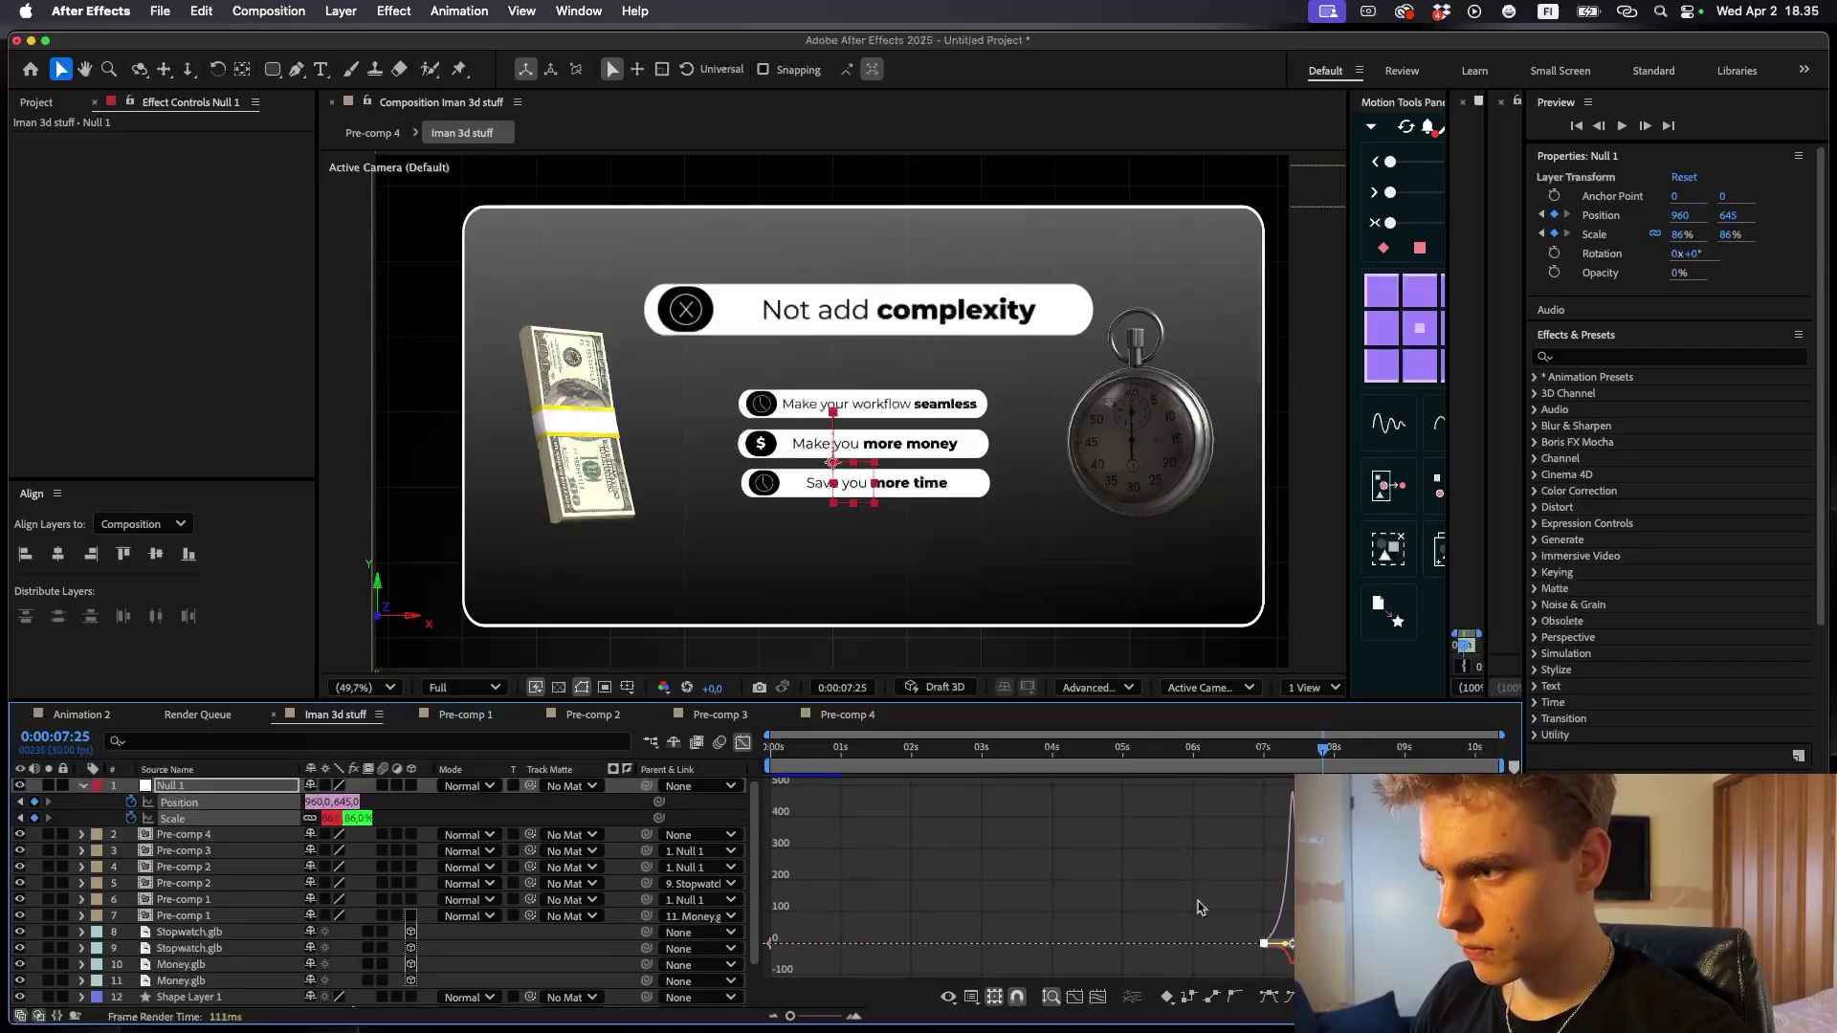
{"action": "left_click", "coordinate": [743, 743]}
- Shift all the null's keyframes earlier so its animation begins at about 0:00:05:25
{"action": "left_click_drag", "start_coordinate": [1254, 748], "coordinate": [1219, 749]}
{"action": "key", "text": "space"}
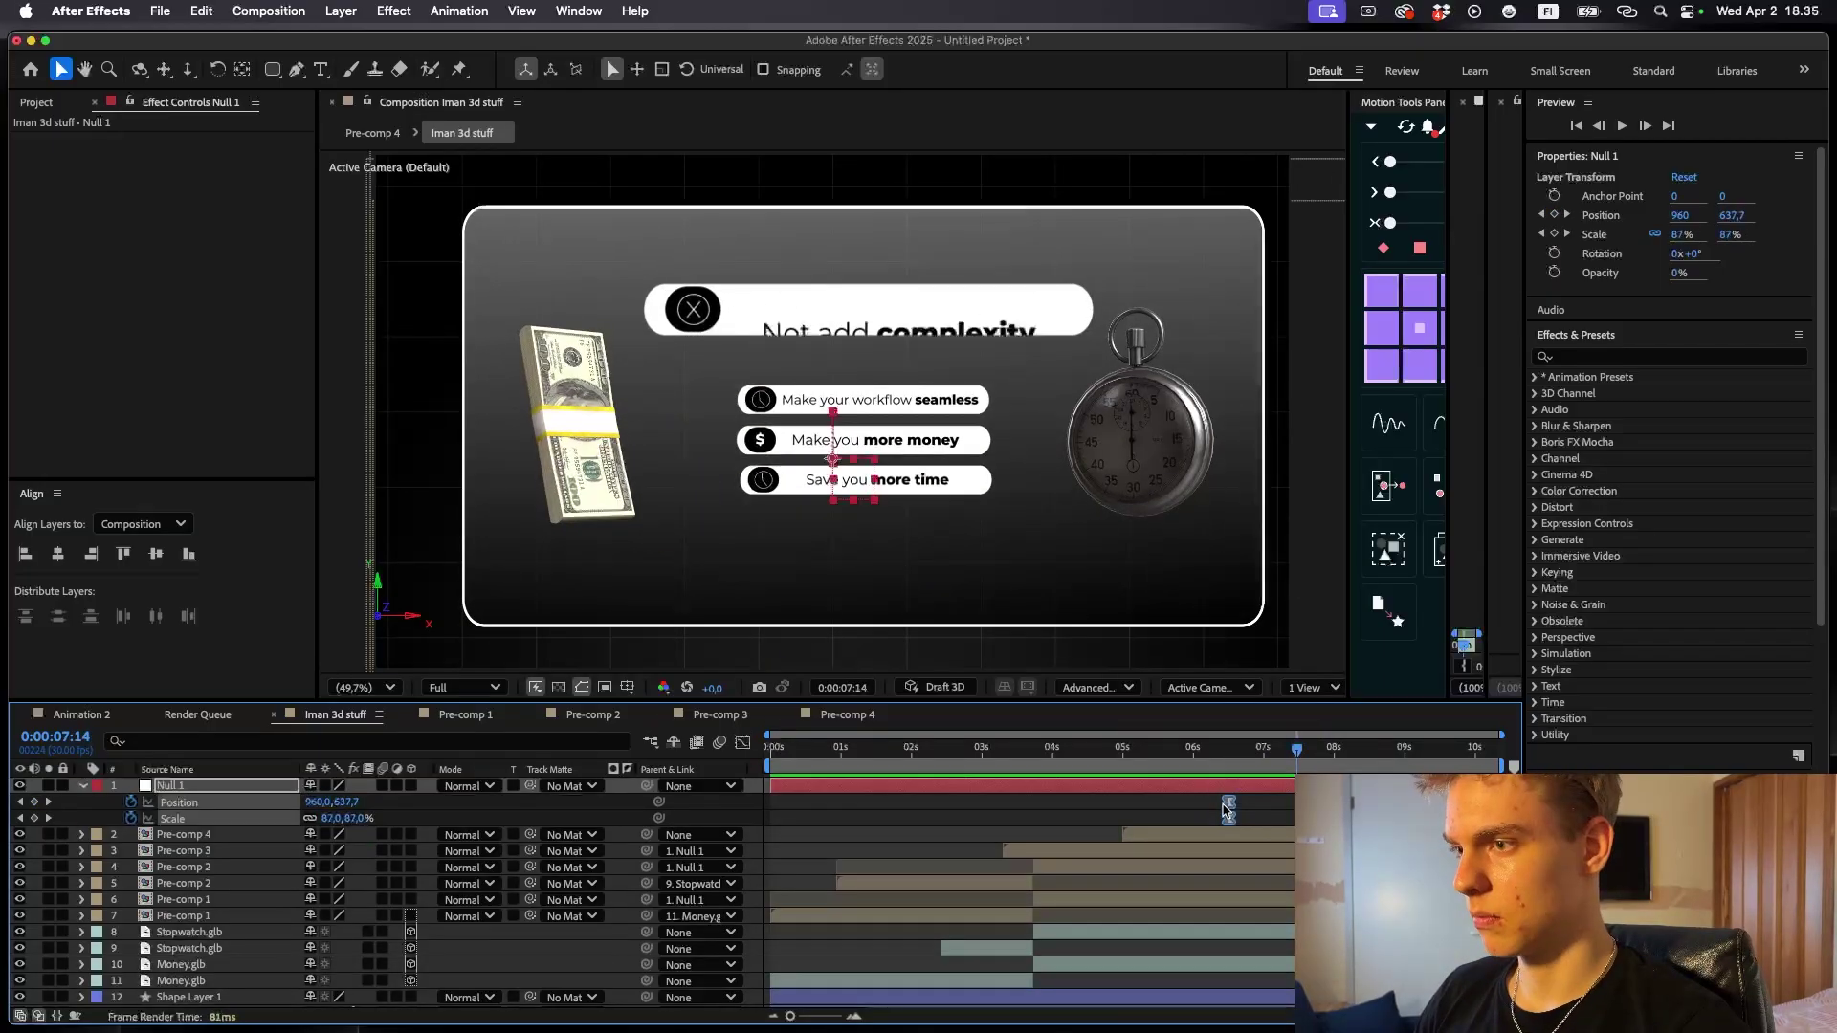
{"action": "left_click_drag", "start_coordinate": [1247, 830], "coordinate": [1217, 800]}
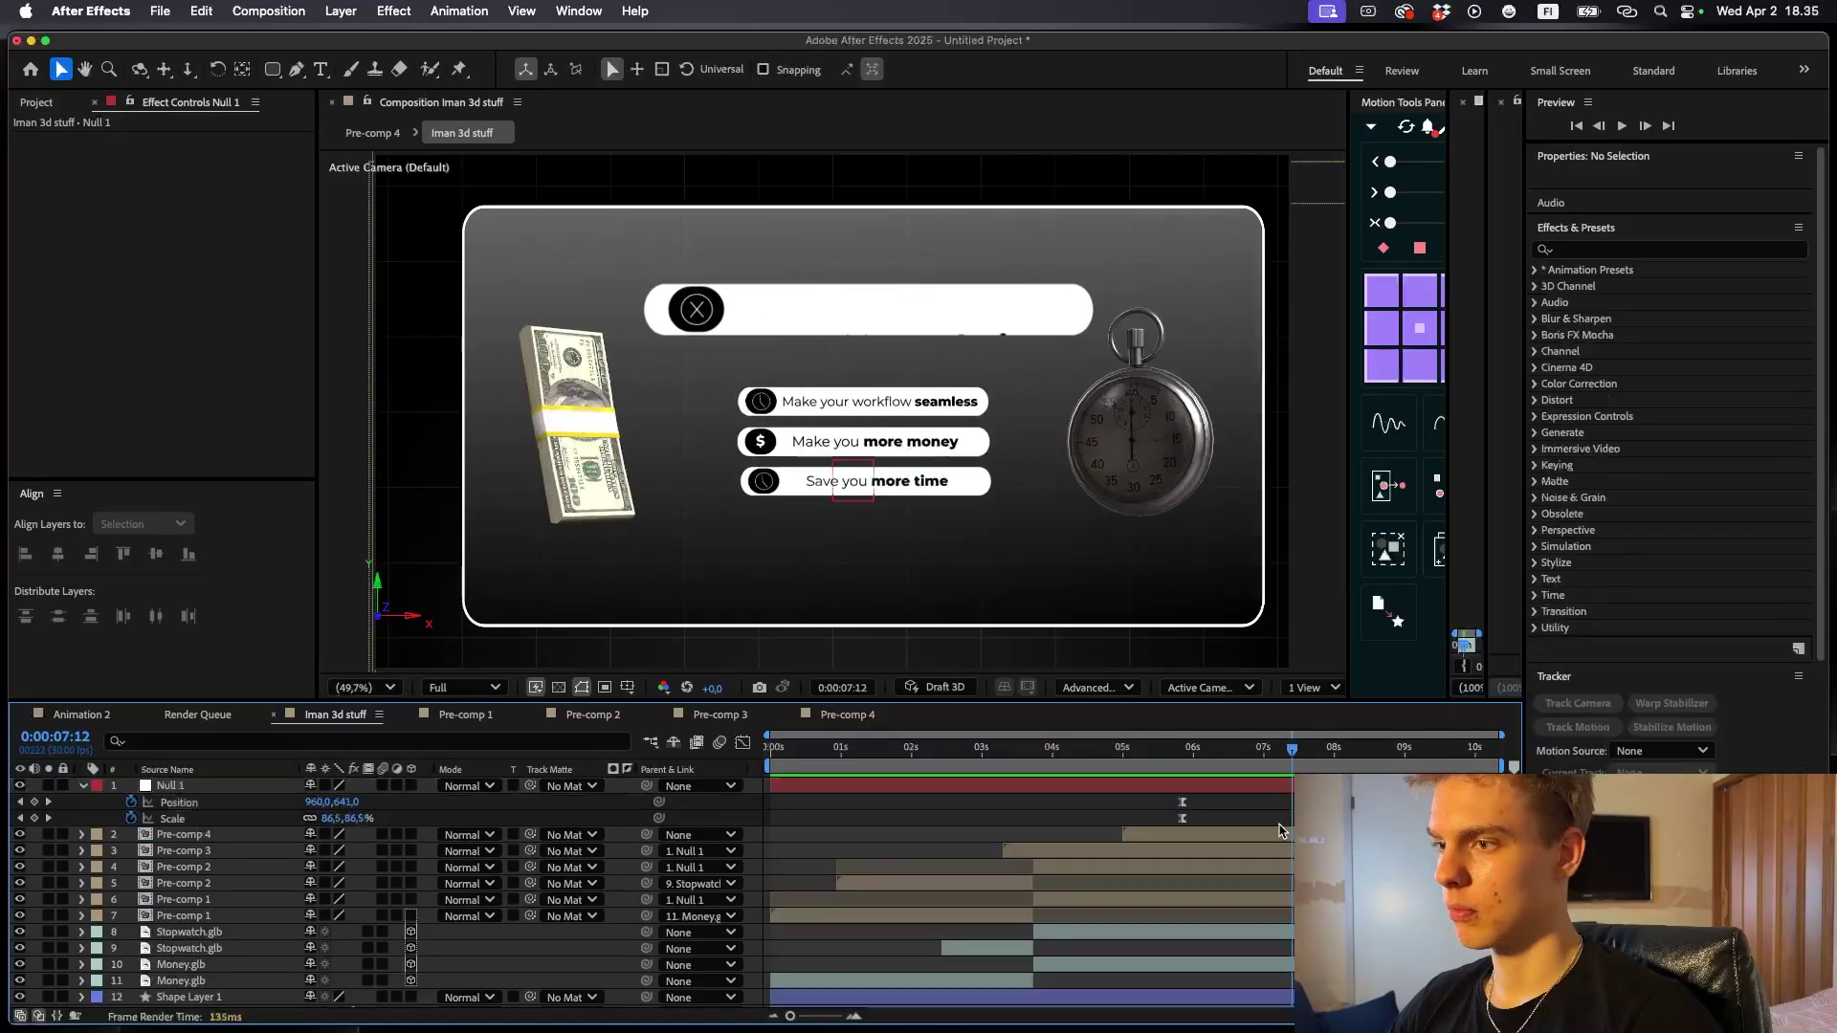
- Lower the Pre-comp 4 label to Position 1034.4, 401.2, just above the three stacked labels, and preview the animation
{"action": "left_click", "coordinate": [1284, 830]}
{"action": "key", "text": "space"}
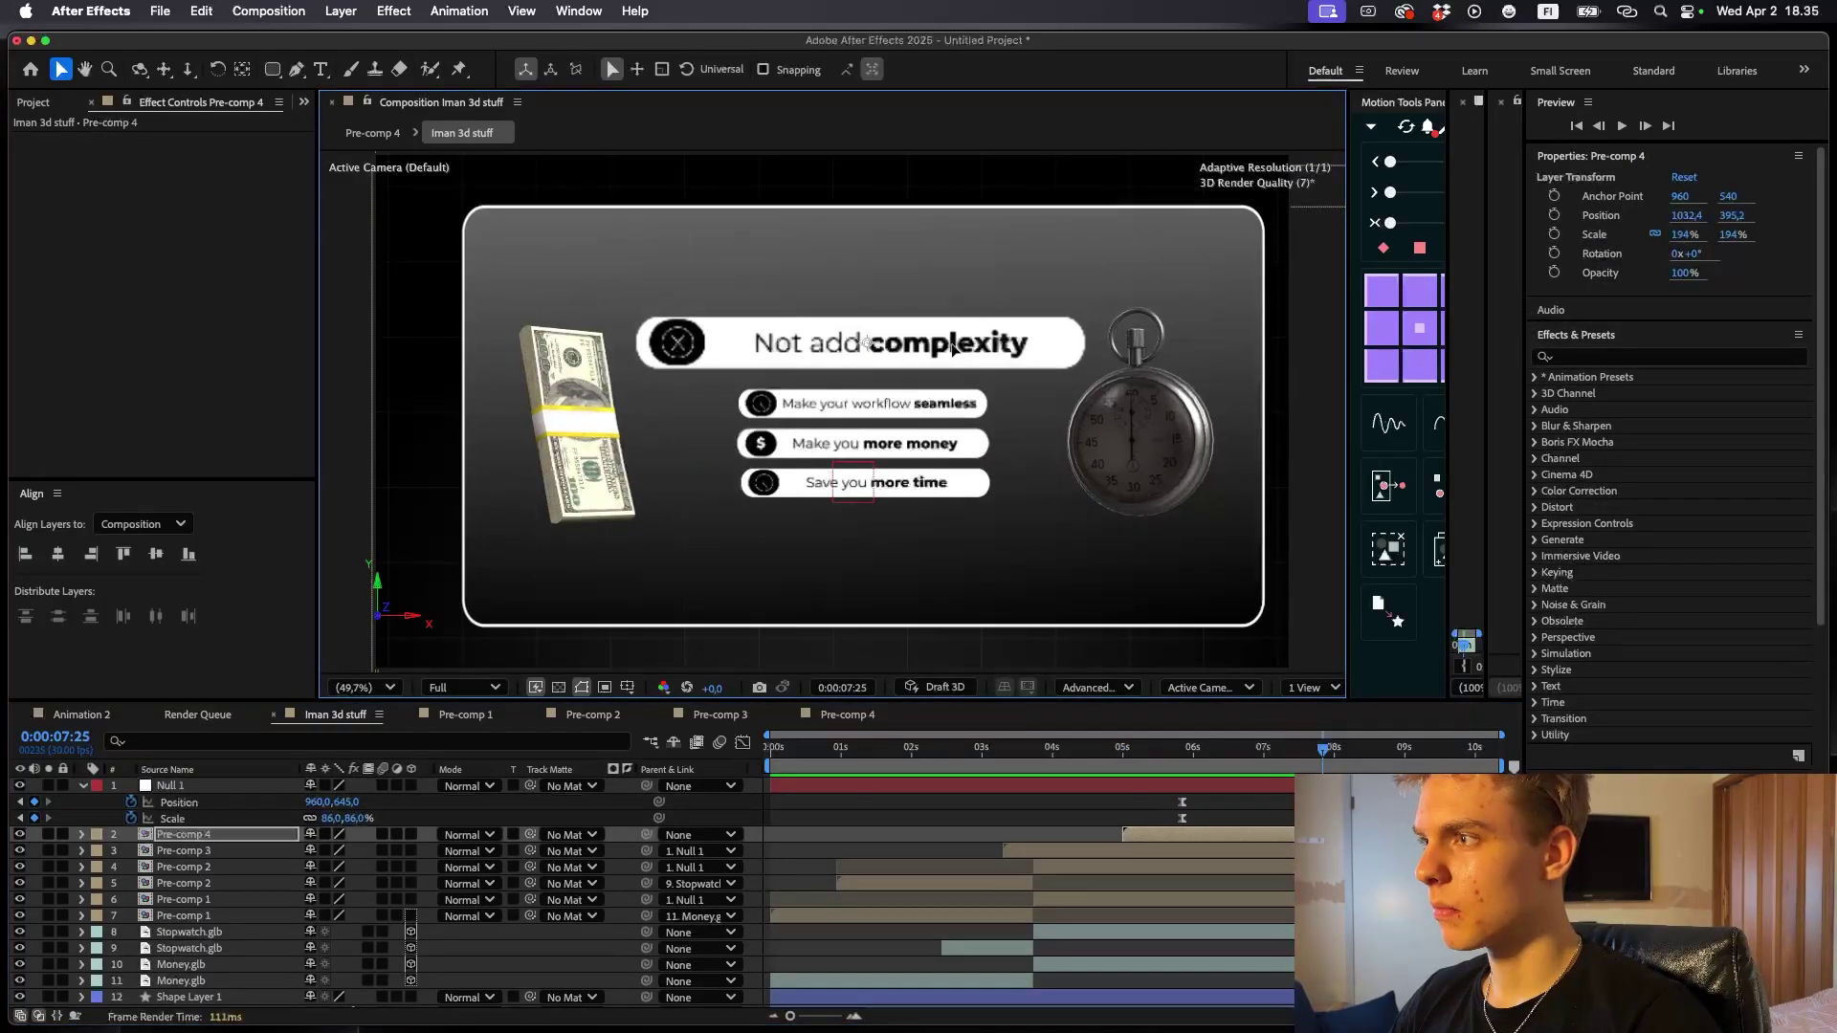
{"action": "key", "text": "space"}
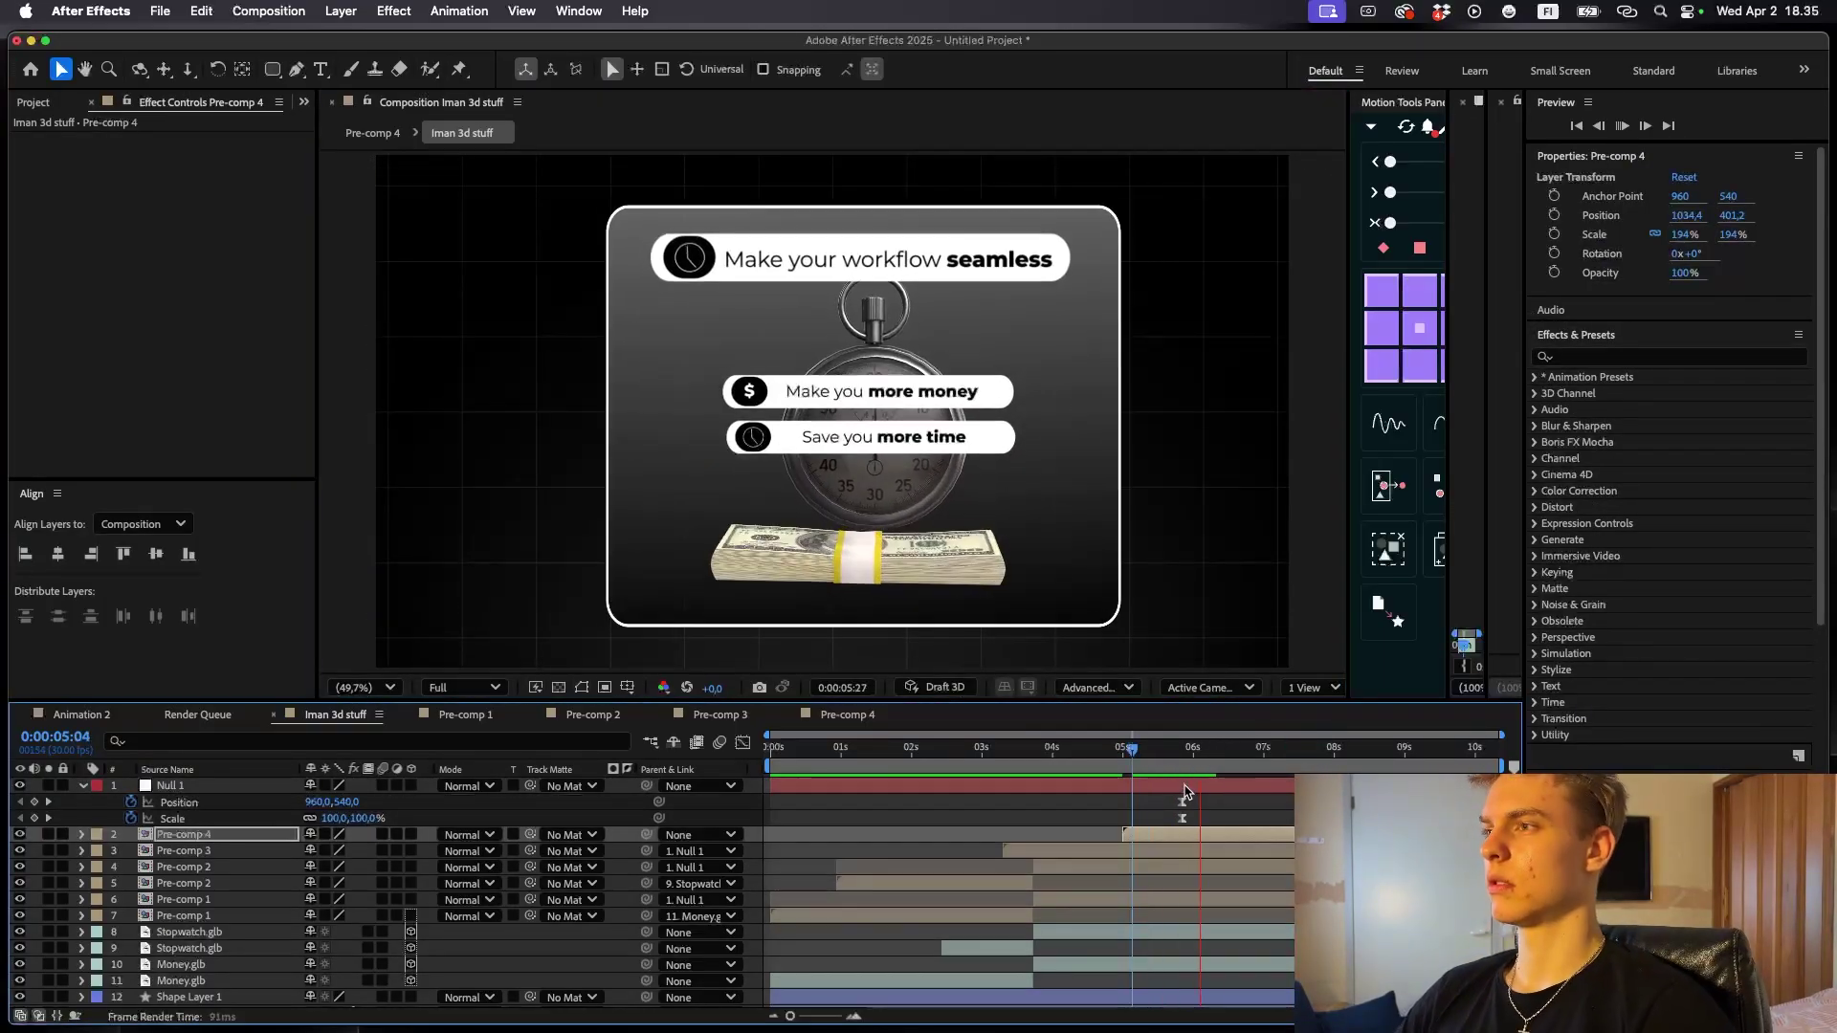
{"action": "left_click", "coordinate": [1243, 820]}
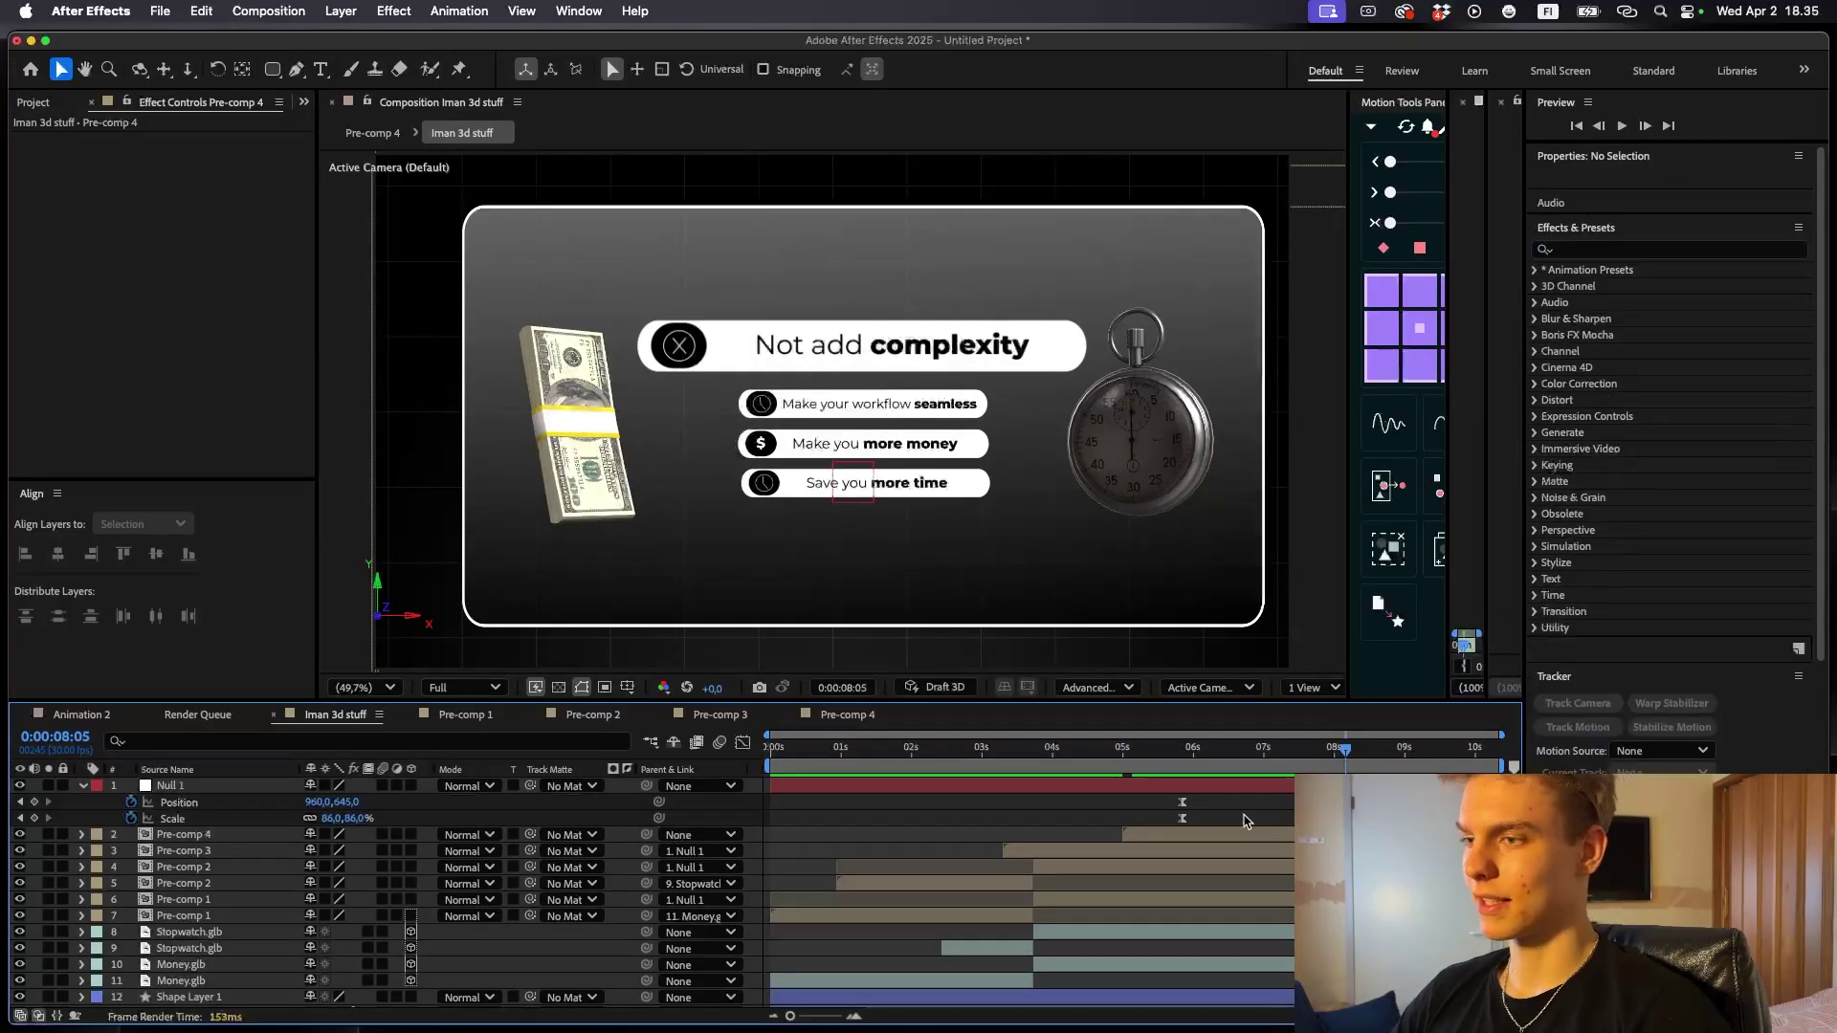
- Open Pre-comp 4 and add an adjustment layer above all its layers
{"action": "left_click", "coordinate": [1235, 834]}
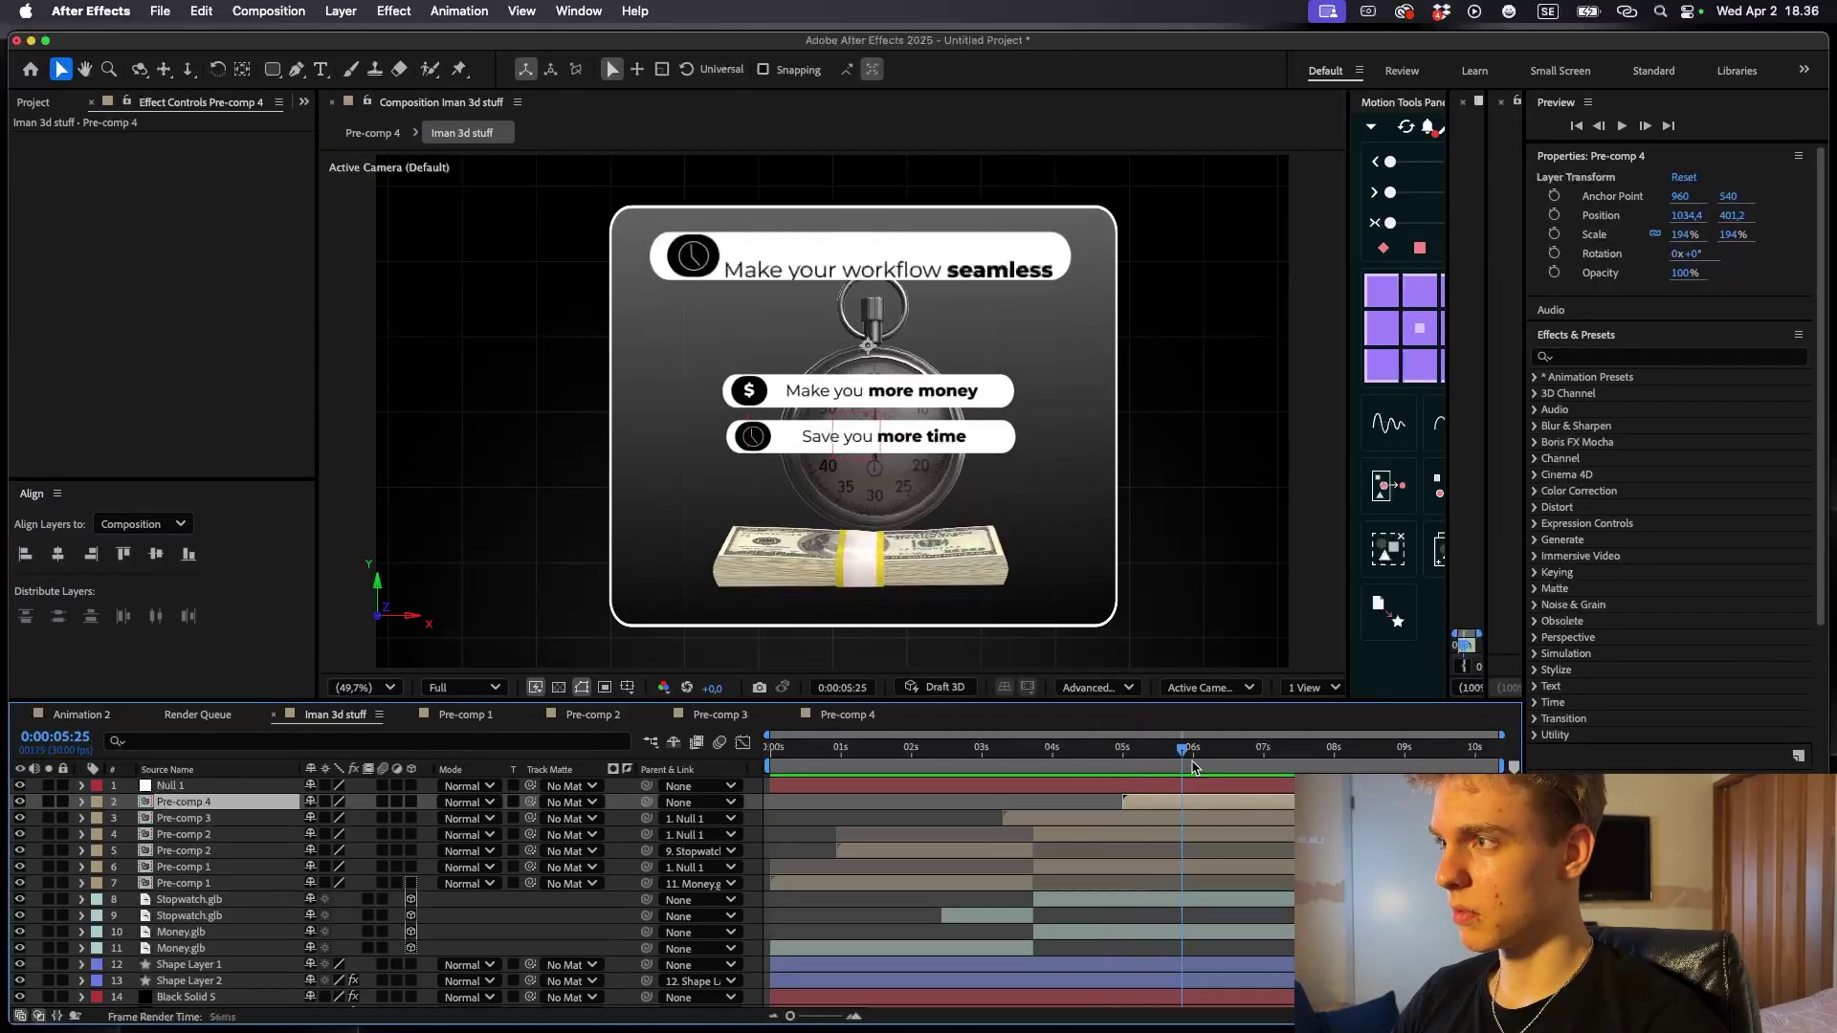
{"action": "double_click", "coordinate": [866, 346]}
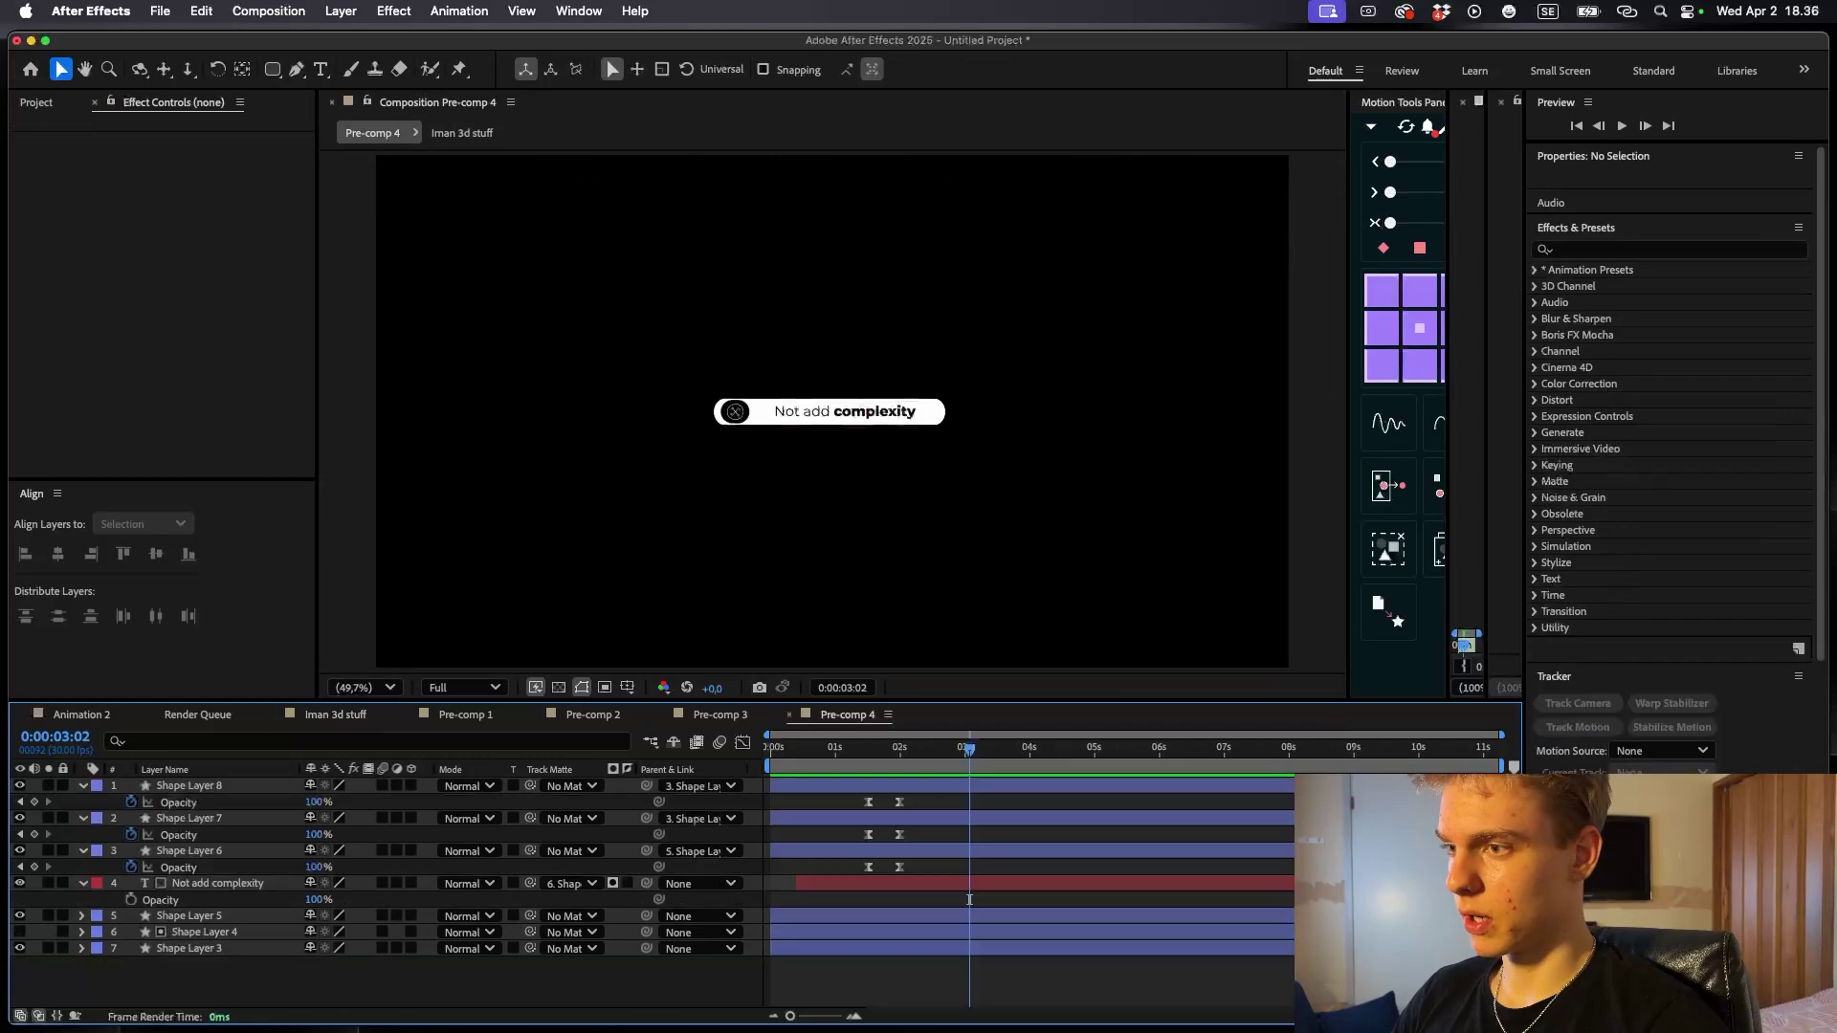
{"action": "right_click", "coordinate": [758, 771]}
{"action": "mouse_move", "coordinate": [957, 781]}
{"action": "left_click", "coordinate": [1040, 938]}
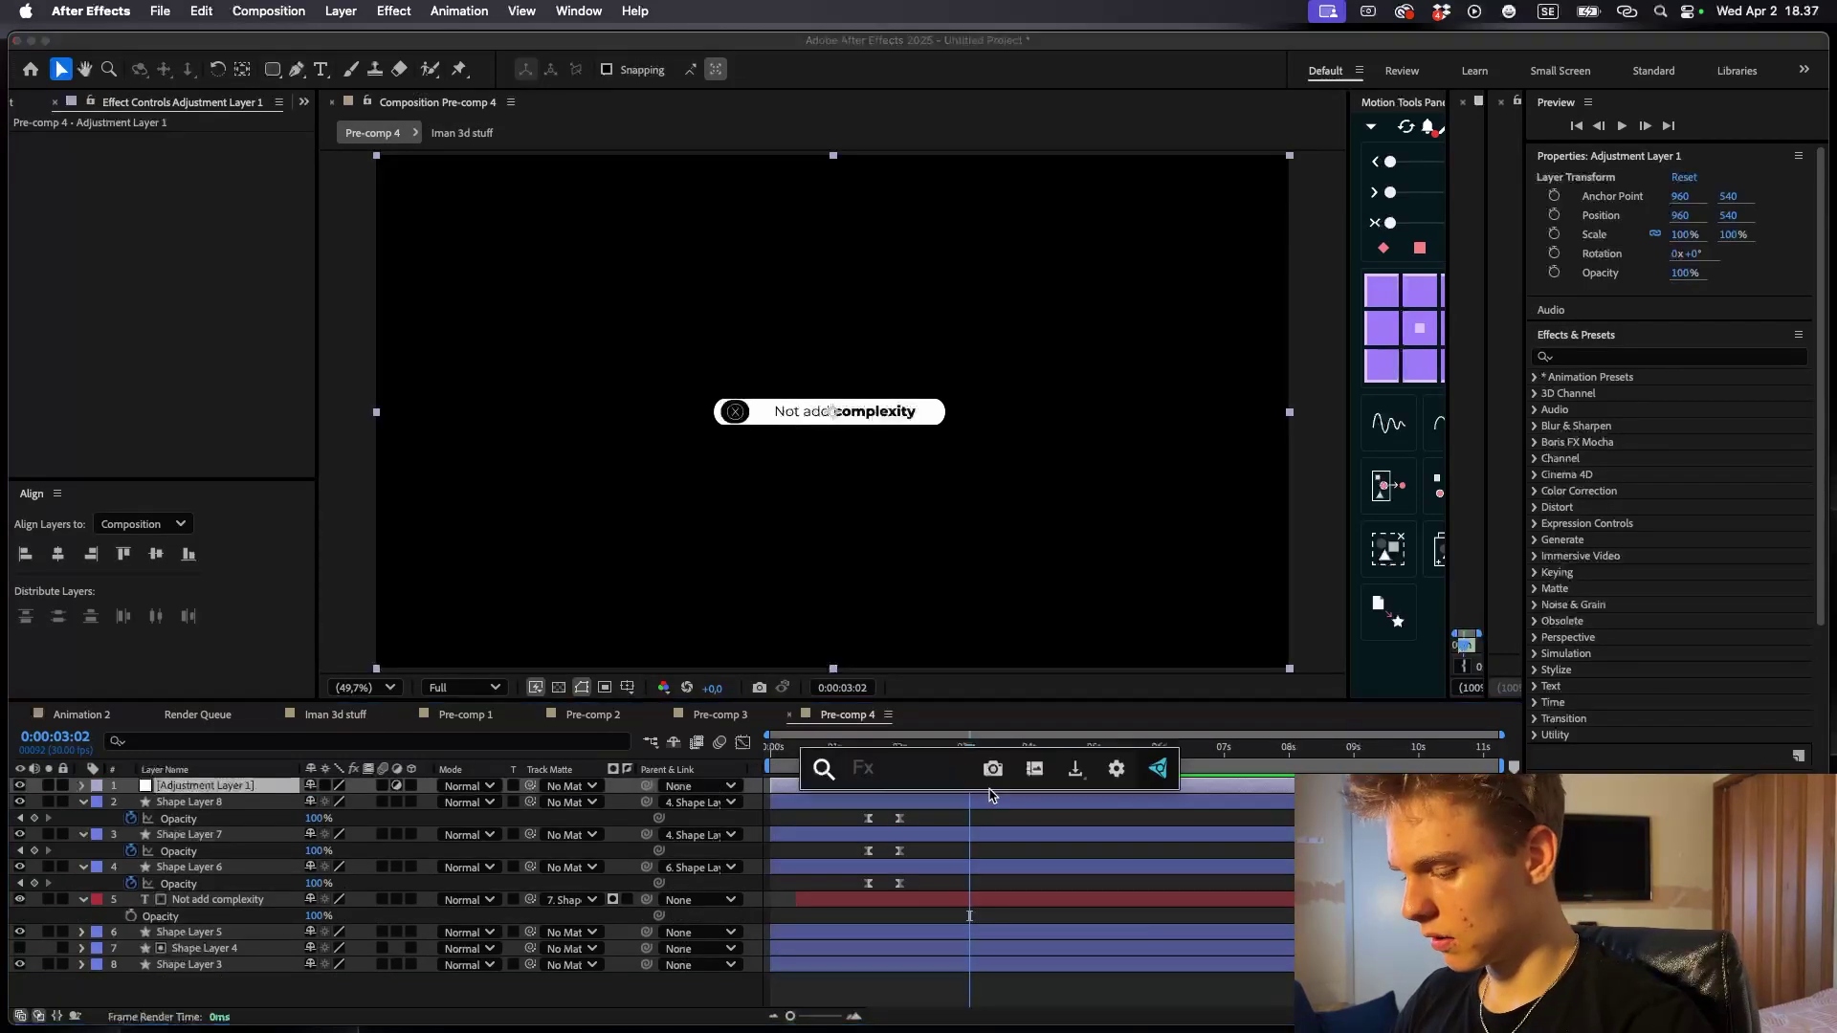
- Apply the Tint effect to the adjustment layer and map white to red to colour the "Not add complexity" label
{"action": "key", "text": "ctrl+space"}
{"action": "type", "text": "tint"}
{"action": "key", "text": "Return"}
{"action": "left_click", "coordinate": [188, 173]}
{"action": "left_click_drag", "start_coordinate": [919, 500], "coordinate": [955, 417]}
{"action": "left_click_drag", "start_coordinate": [1095, 396], "coordinate": [720, 518]}
{"action": "left_click", "coordinate": [732, 548]}
- In the Iman 3d stuff composition, add an Environment light with Intensity 107% and Shadow Darkness 344%
{"action": "left_click", "coordinate": [462, 132]}
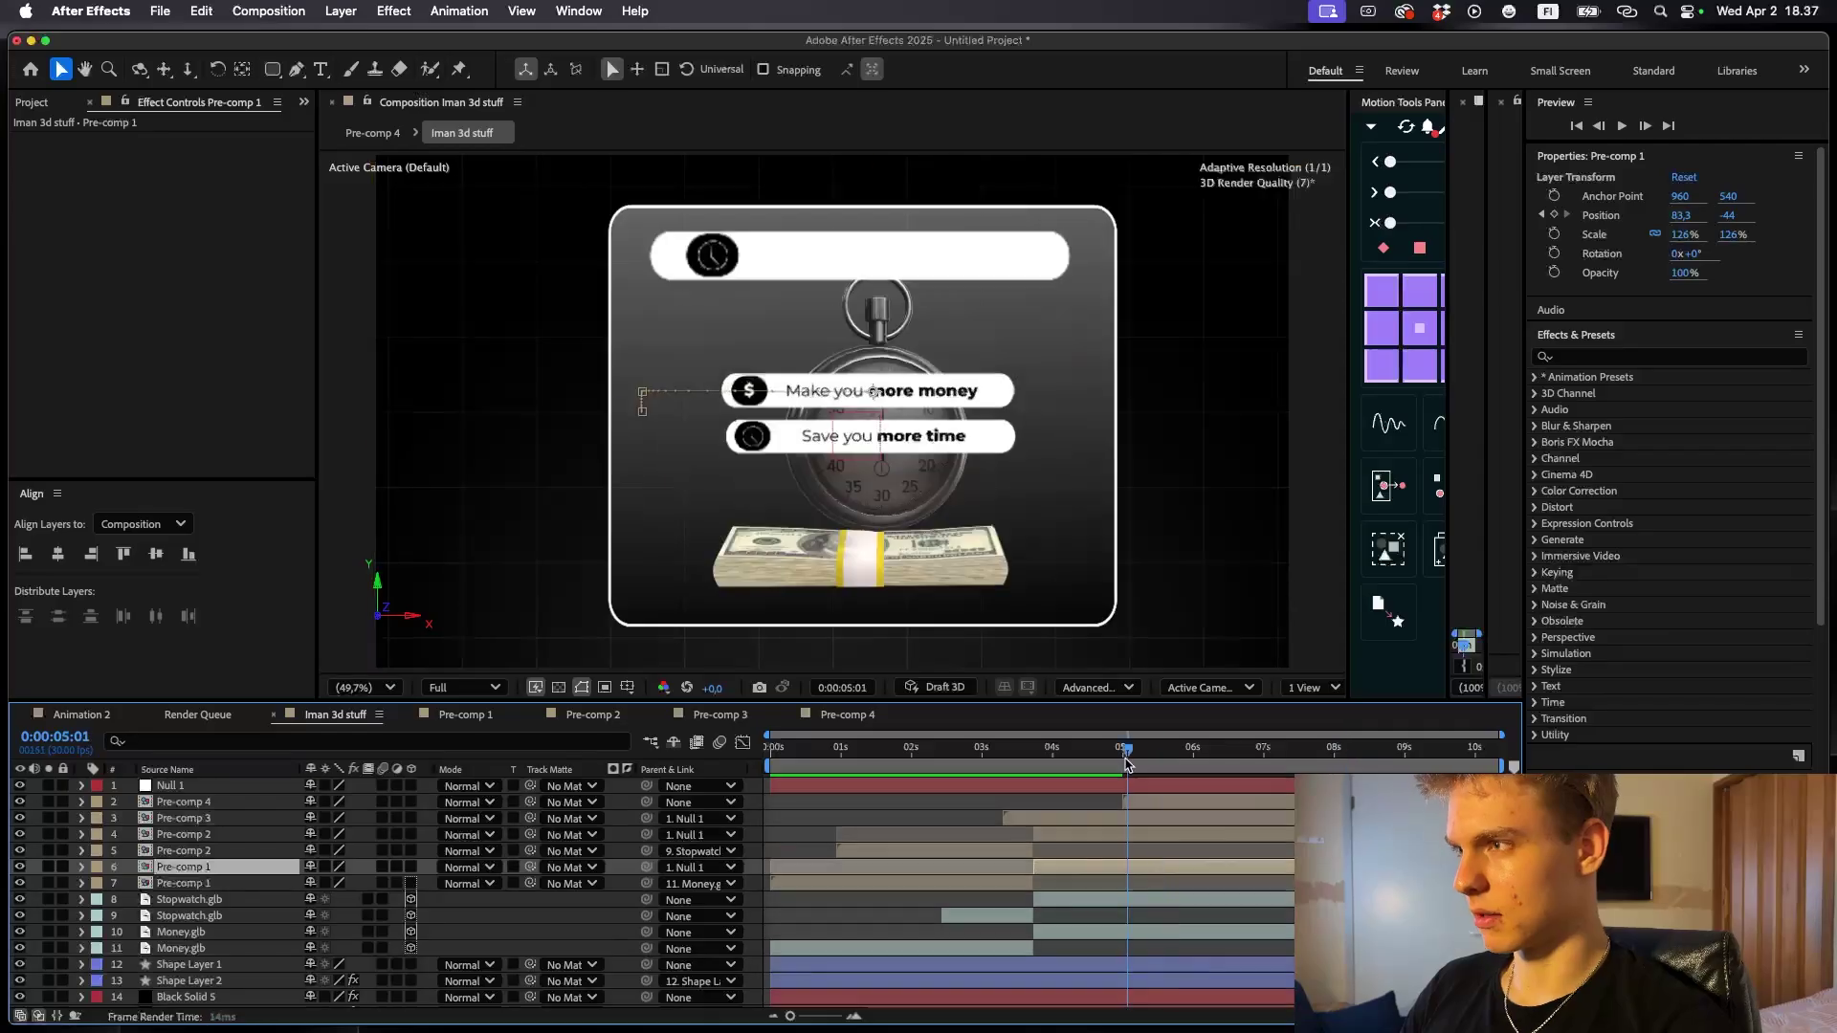
{"action": "left_click", "coordinate": [771, 747]}
{"action": "right_click", "coordinate": [755, 771]}
{"action": "left_click", "coordinate": [1022, 801]}
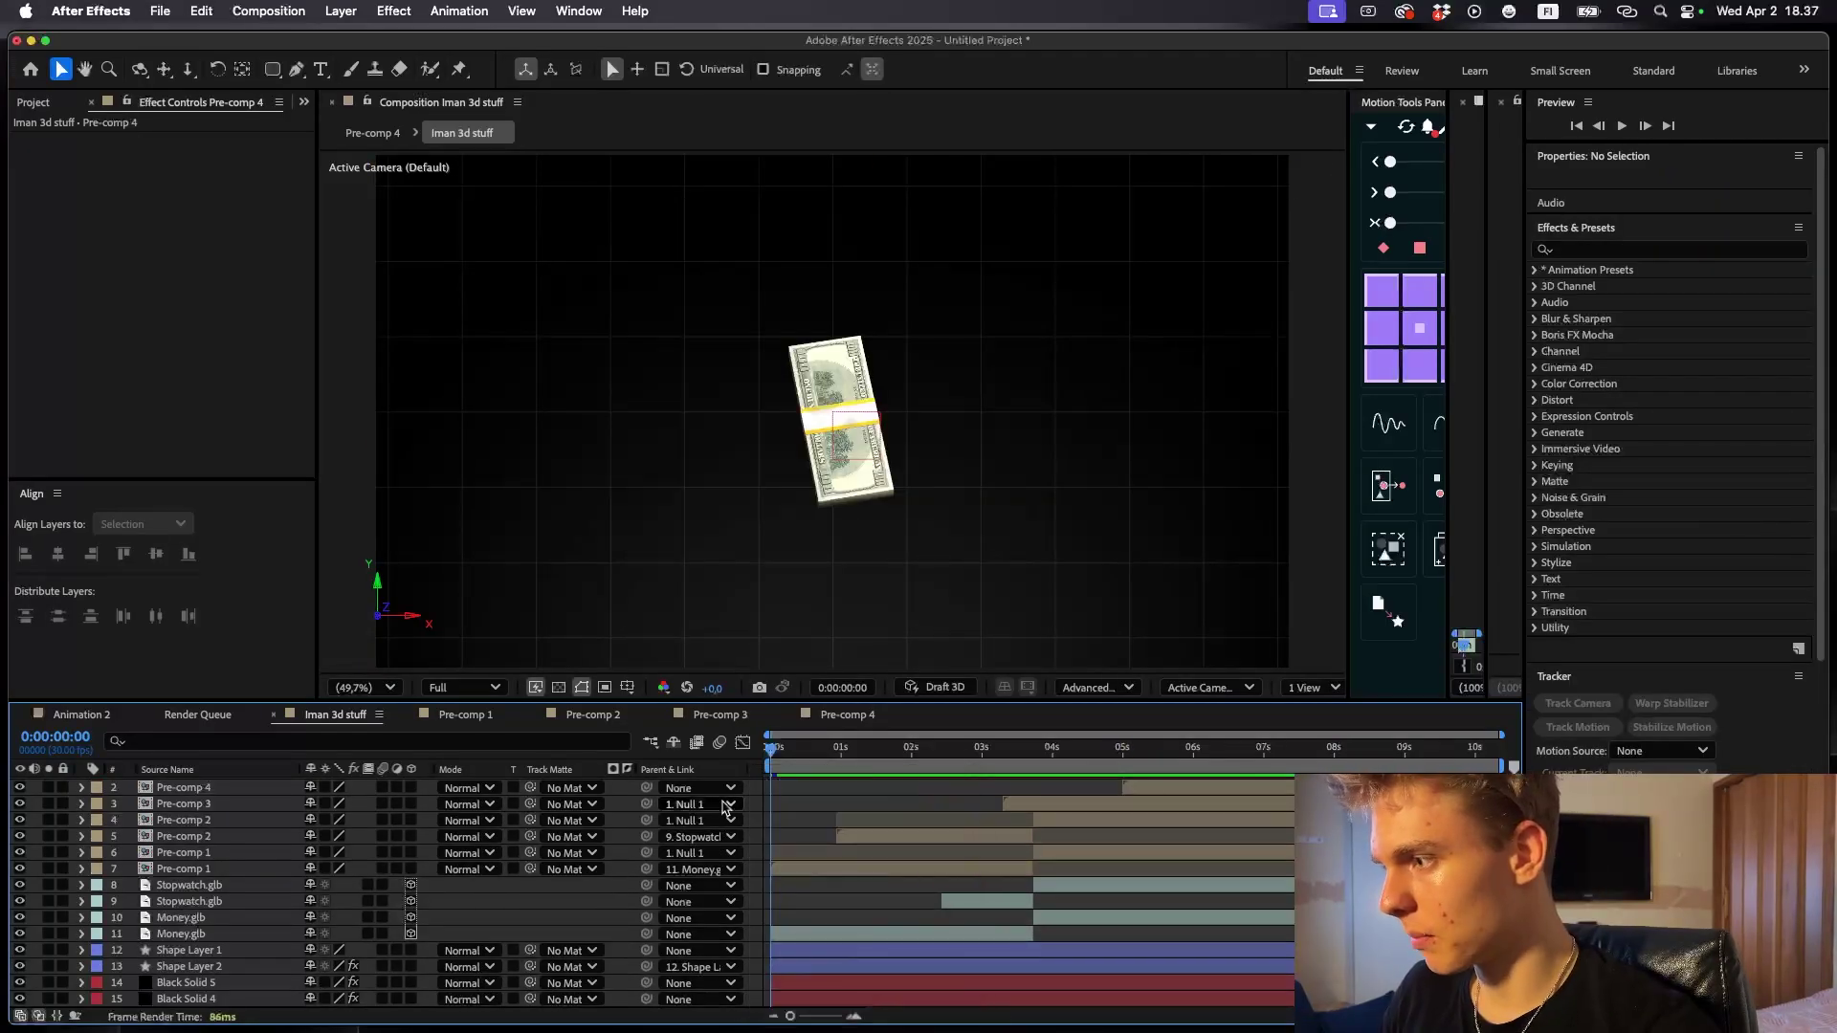
{"action": "right_click", "coordinate": [761, 808]}
{"action": "mouse_move", "coordinate": [919, 771]}
{"action": "left_click", "coordinate": [1057, 851]}
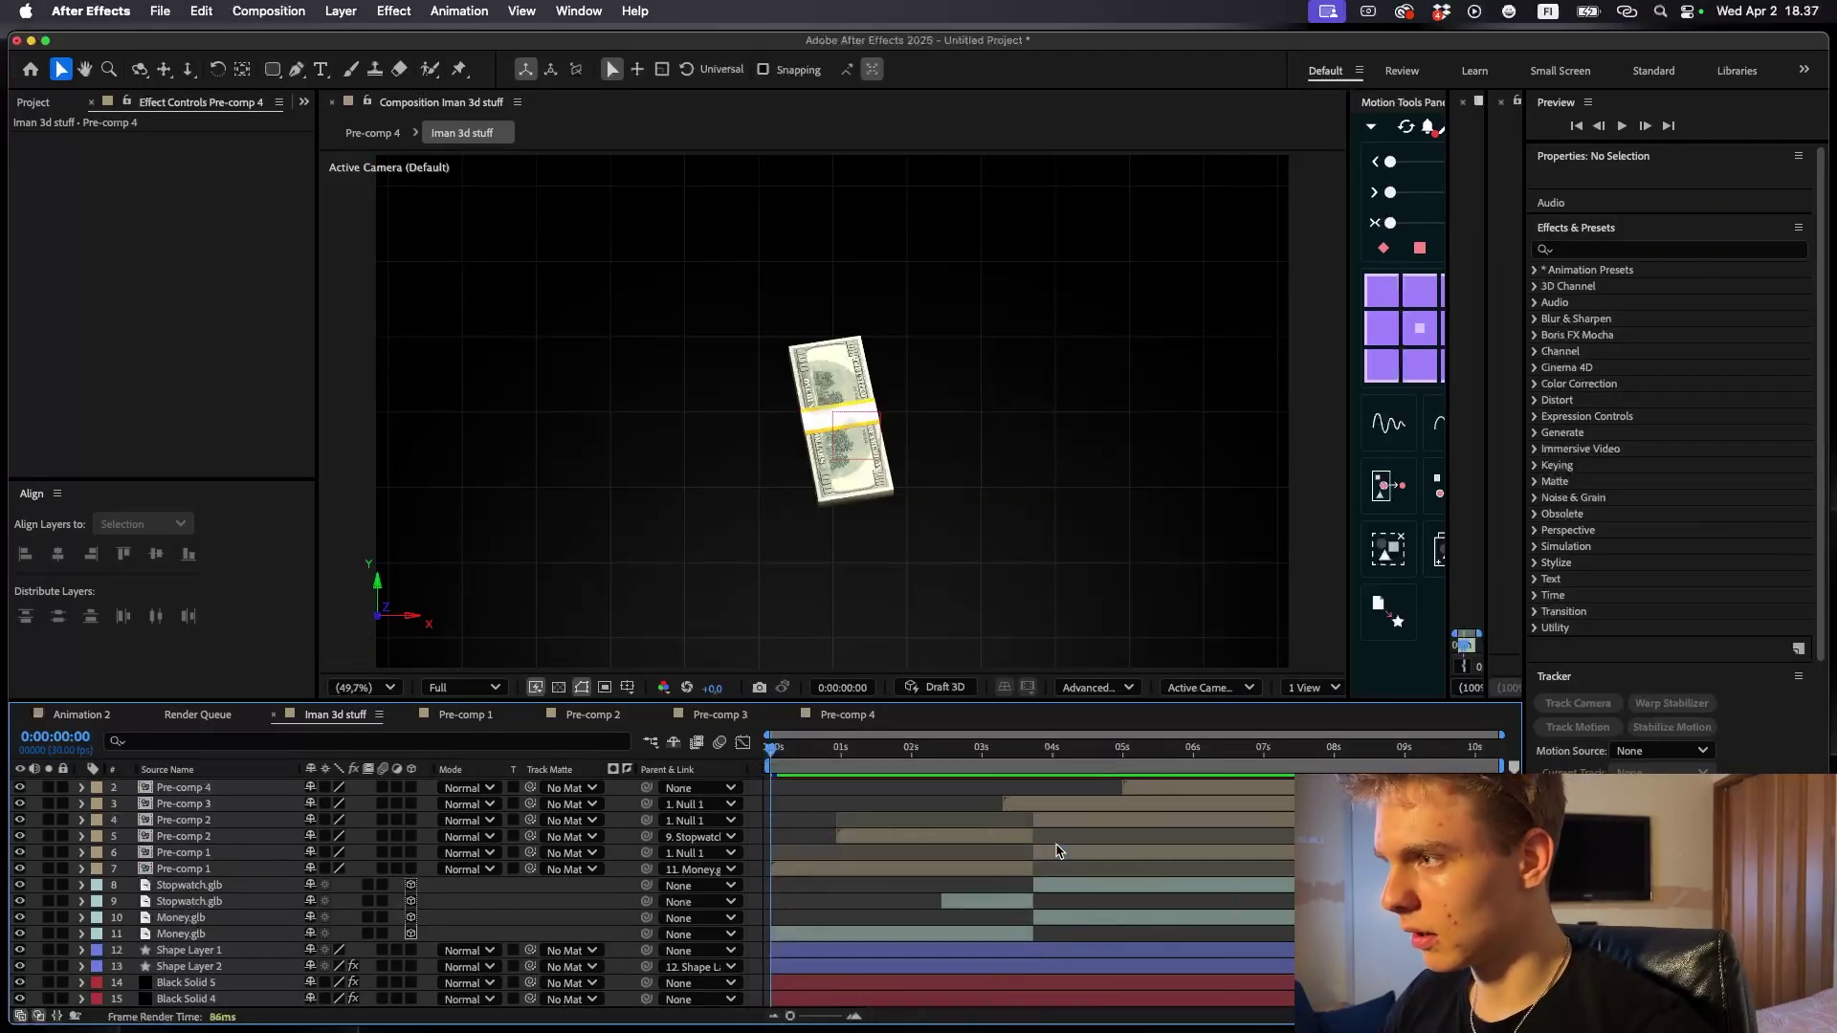
{"action": "left_click", "coordinate": [935, 341]}
{"action": "left_click", "coordinate": [920, 458]}
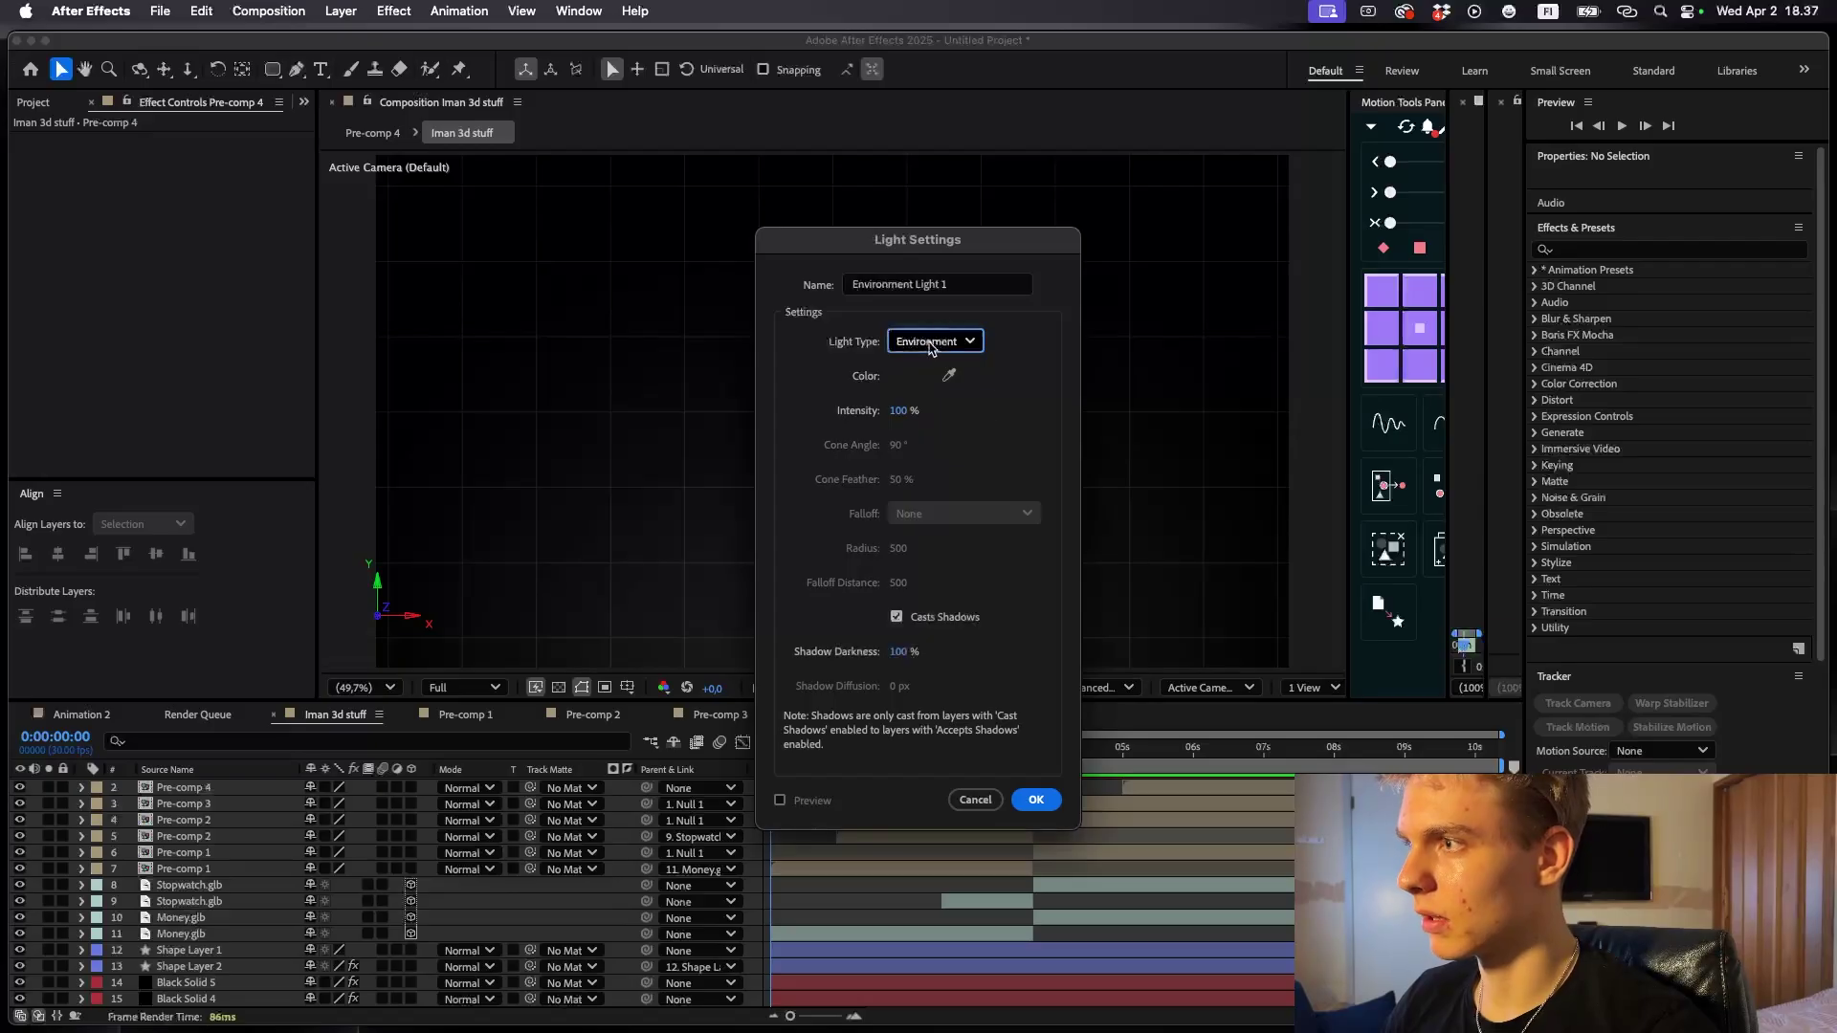
{"action": "left_click", "coordinate": [929, 347]}
{"action": "left_click", "coordinate": [923, 467]}
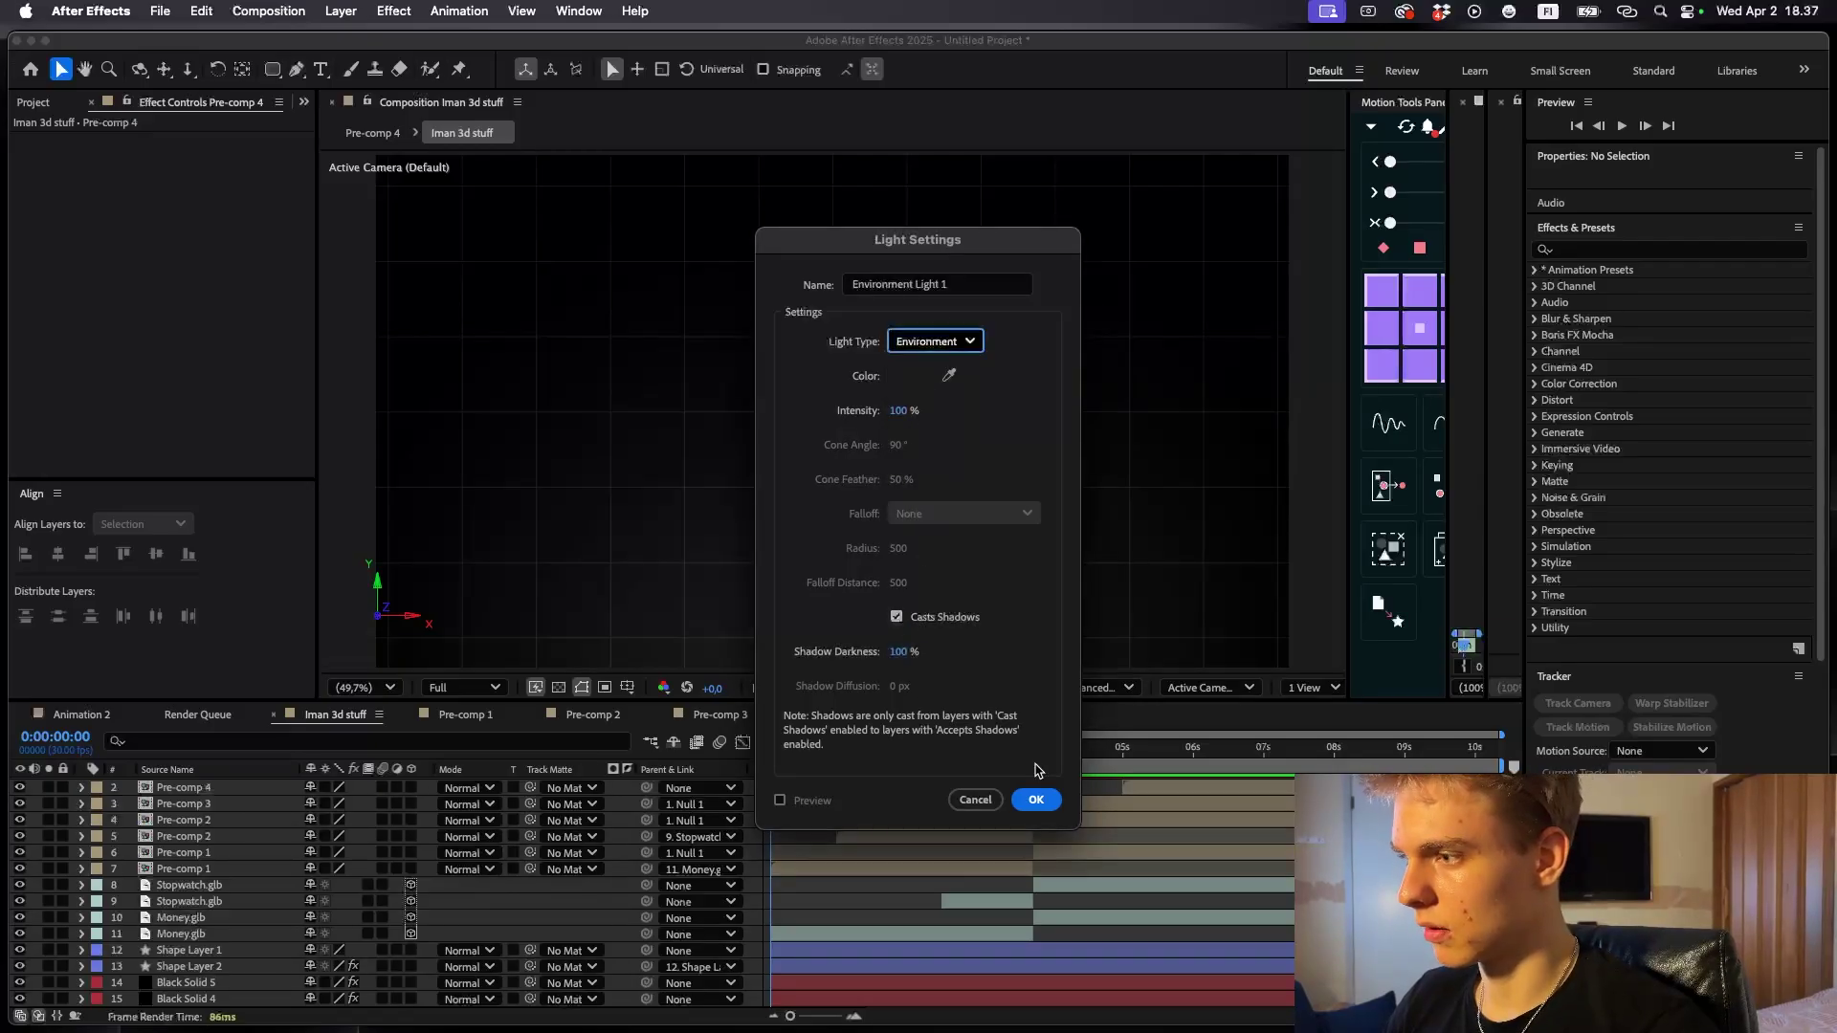
{"action": "left_click", "coordinate": [1036, 799]}
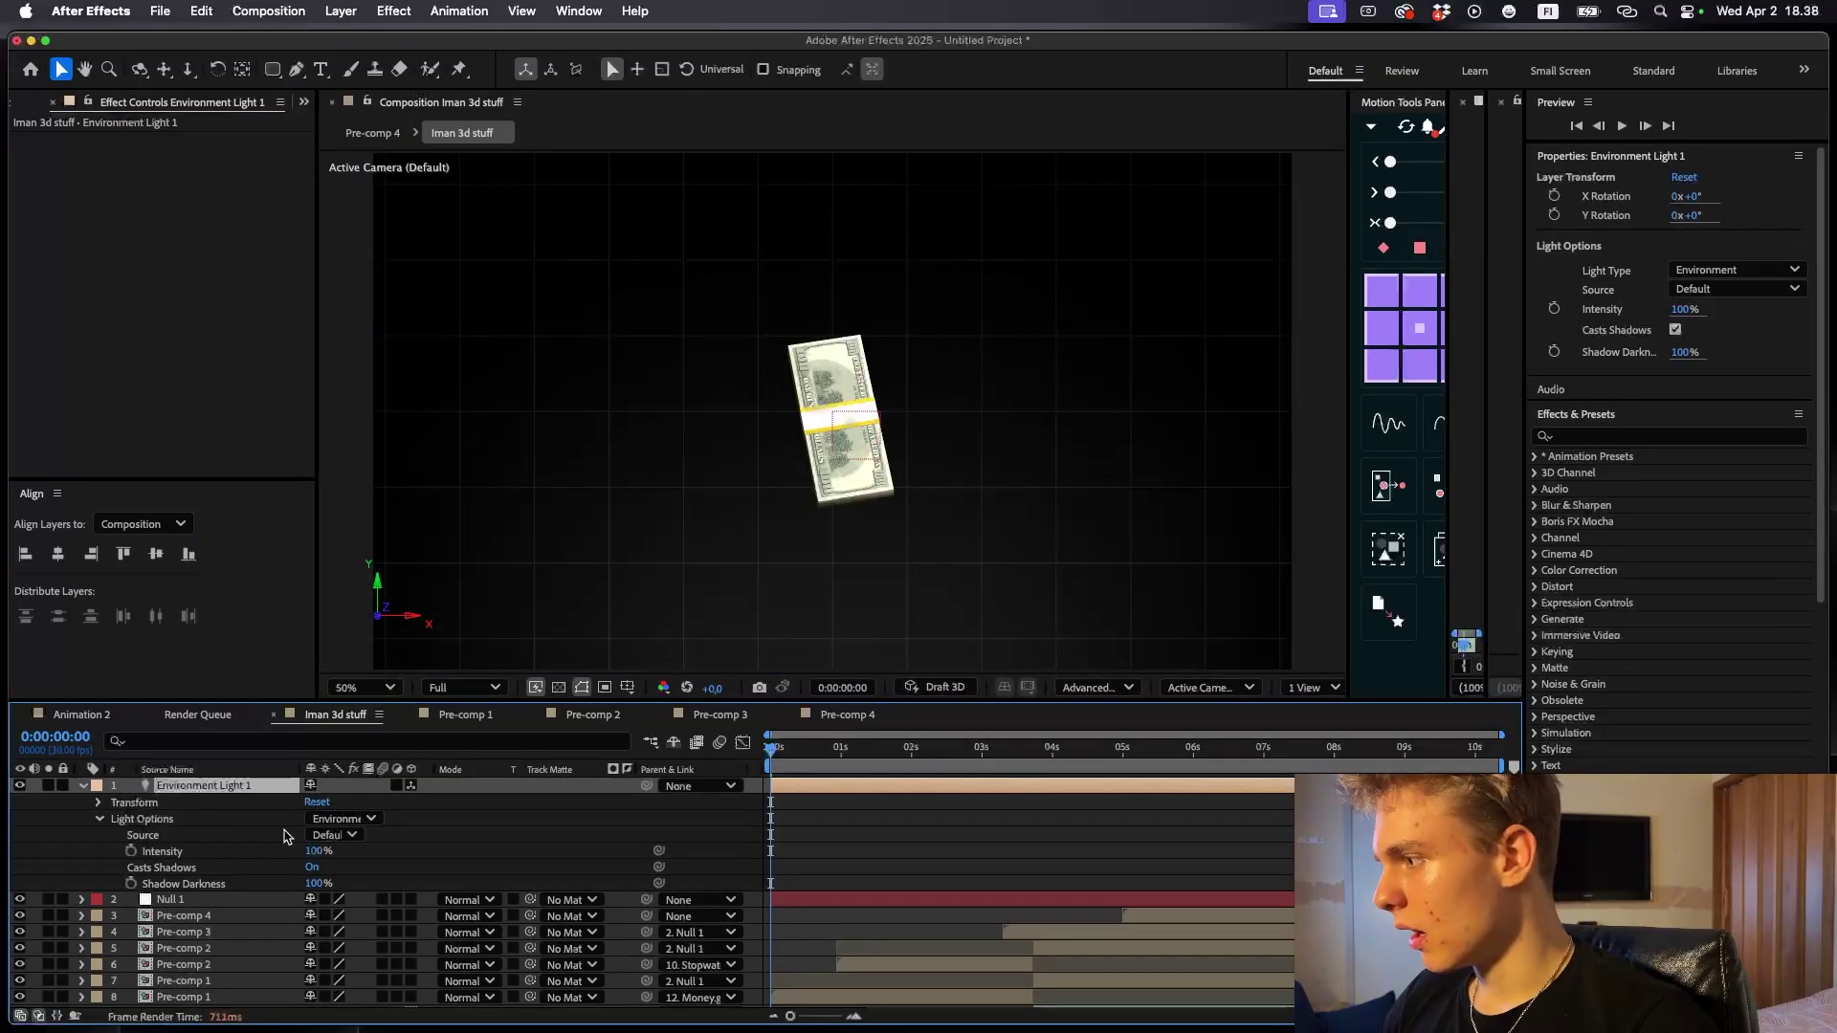
{"action": "left_click_drag", "start_coordinate": [319, 850], "coordinate": [226, 886]}
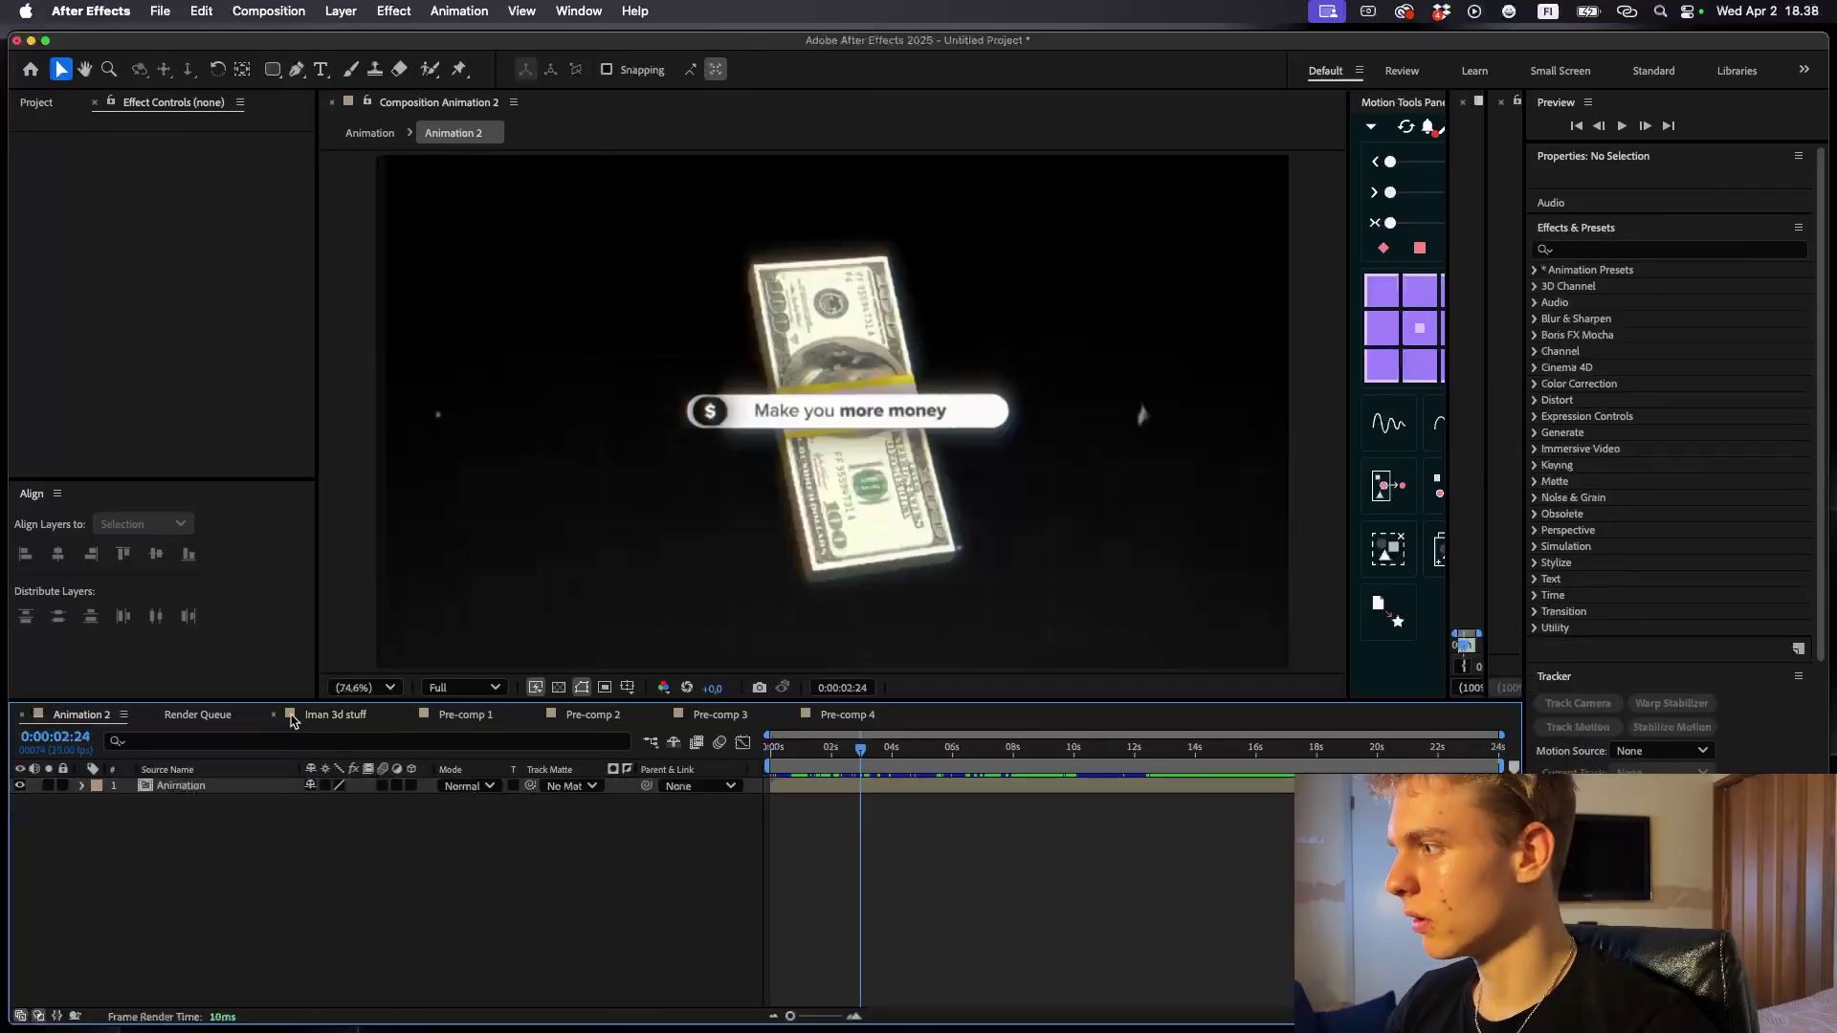
{"action": "left_click", "coordinate": [316, 716]}
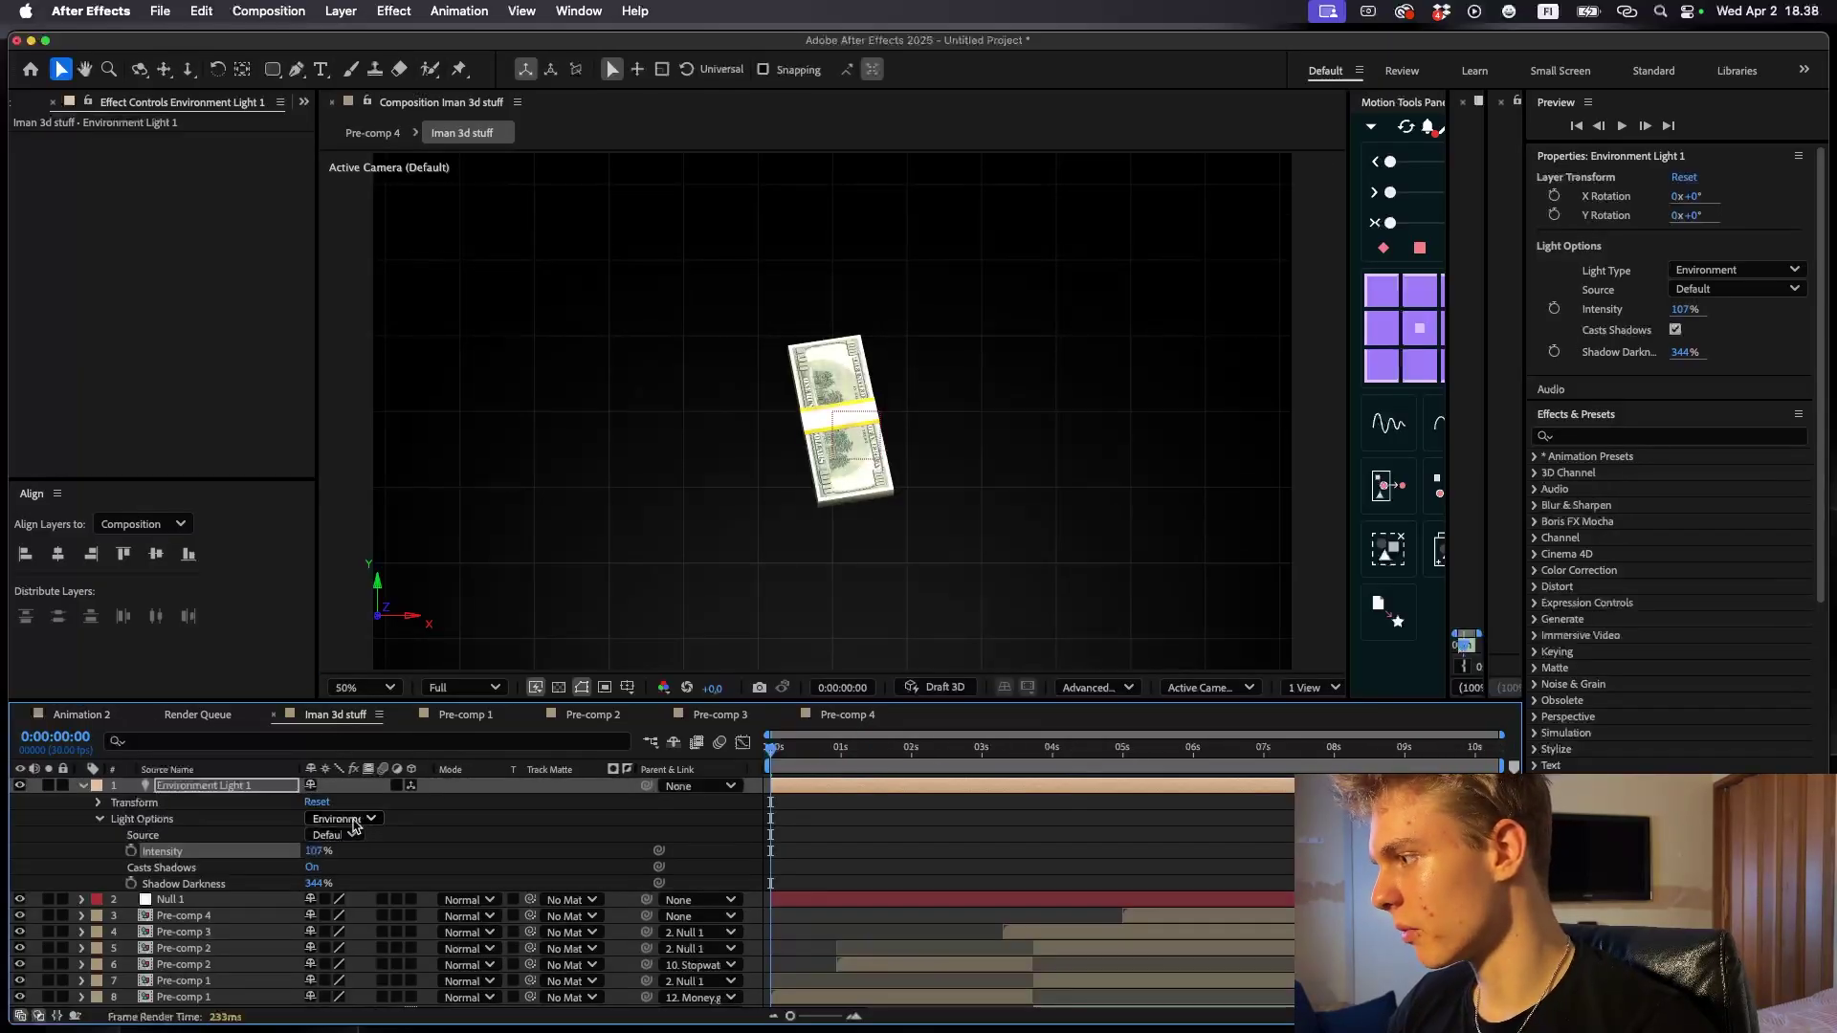
- Add Clear Night.hdr to the composition and make it the environment light's source
{"action": "left_click", "coordinate": [29, 103]}
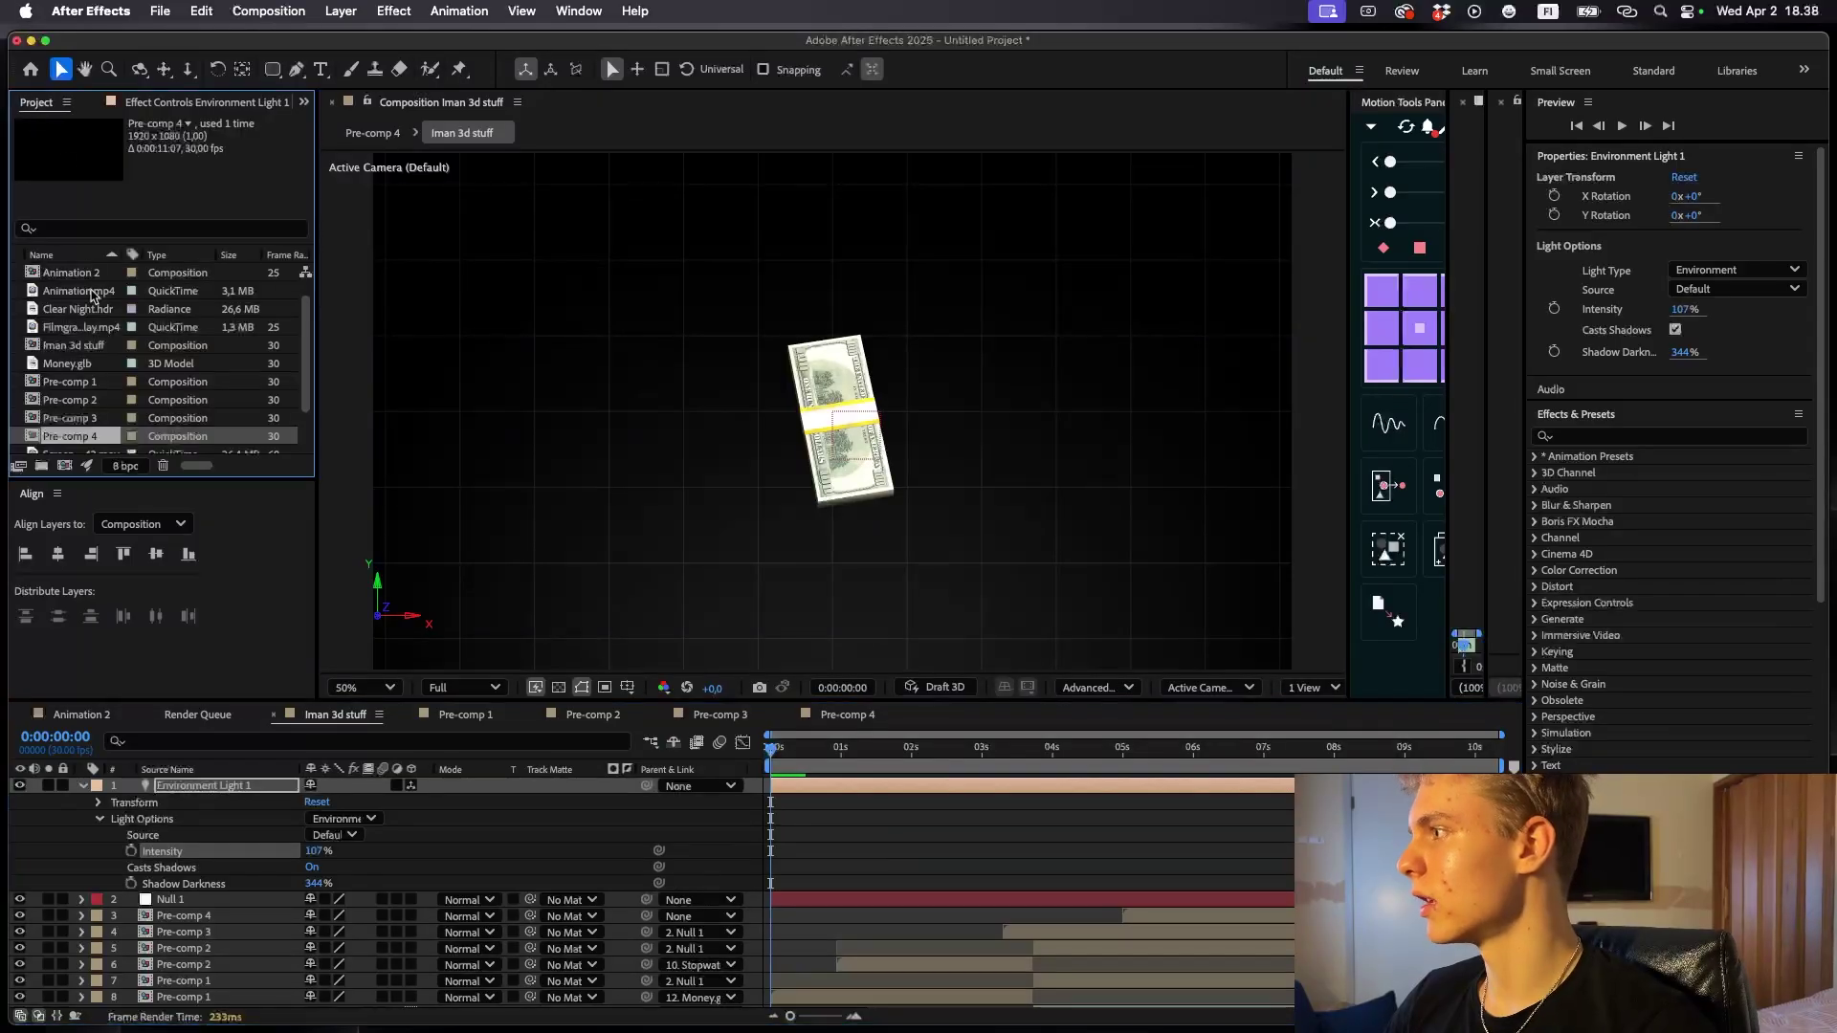
{"action": "left_click", "coordinate": [71, 448]}
{"action": "scroll", "coordinate": [70, 437], "scroll_direction": "up", "scroll_amount": 1}
{"action": "left_click_drag", "start_coordinate": [79, 326], "coordinate": [833, 875]}
{"action": "scroll", "coordinate": [847, 885], "scroll_direction": "down", "scroll_amount": 1}
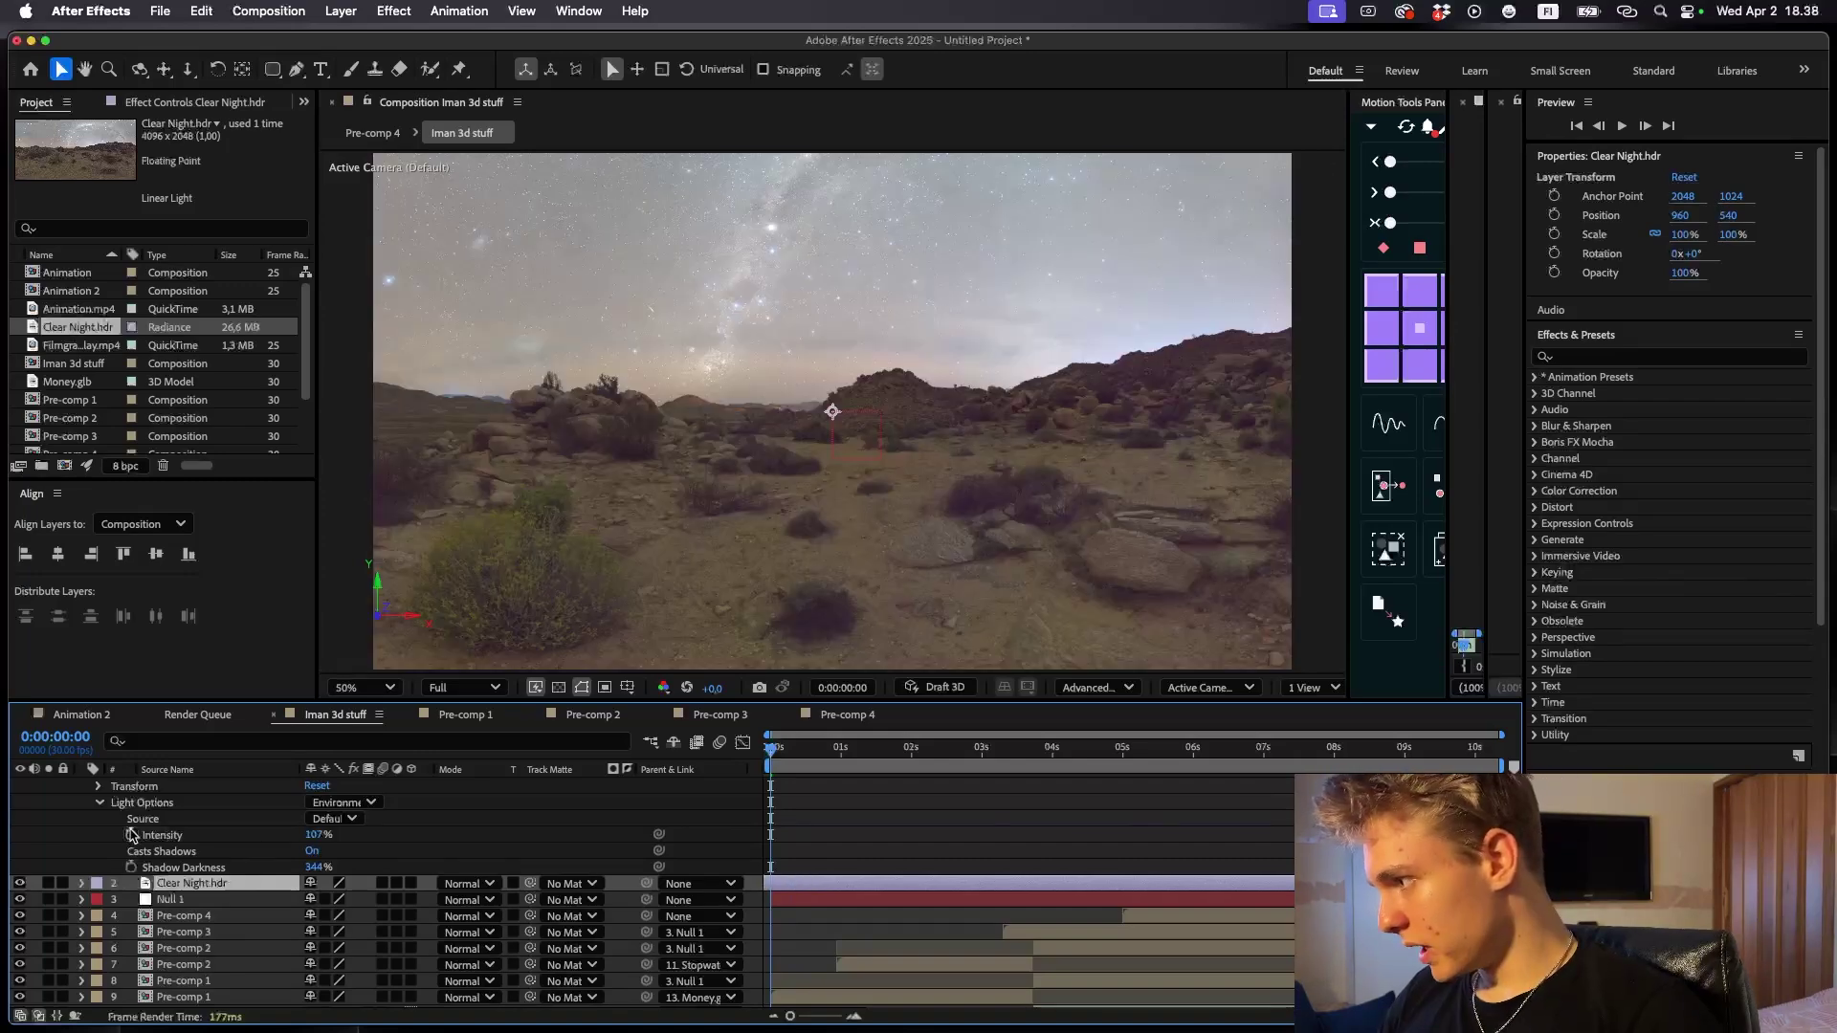
{"action": "left_click", "coordinate": [331, 820]}
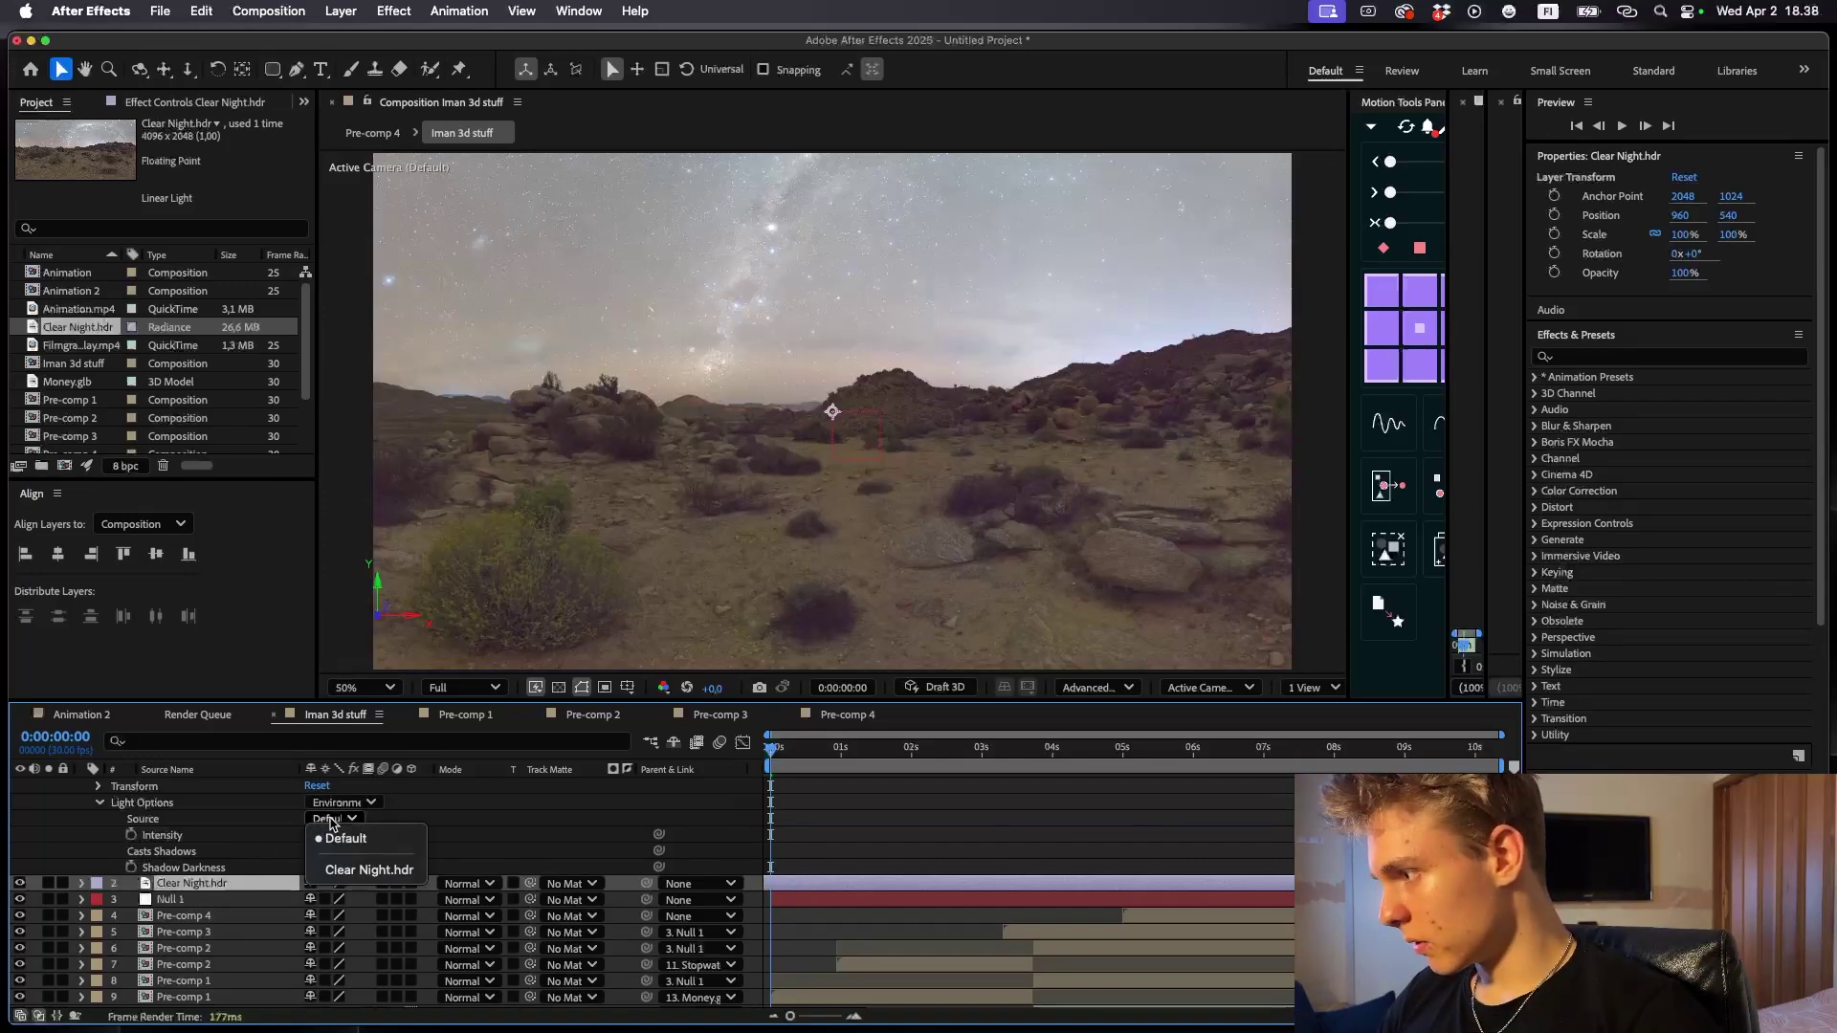
{"action": "left_click", "coordinate": [364, 870]}
- Set the environment light's Intensity to 257% and Shadow Darkness to 299%, judging the money model at several frames
{"action": "left_click_drag", "start_coordinate": [790, 756], "coordinate": [921, 811]}
{"action": "left_click_drag", "start_coordinate": [313, 835], "coordinate": [498, 854]}
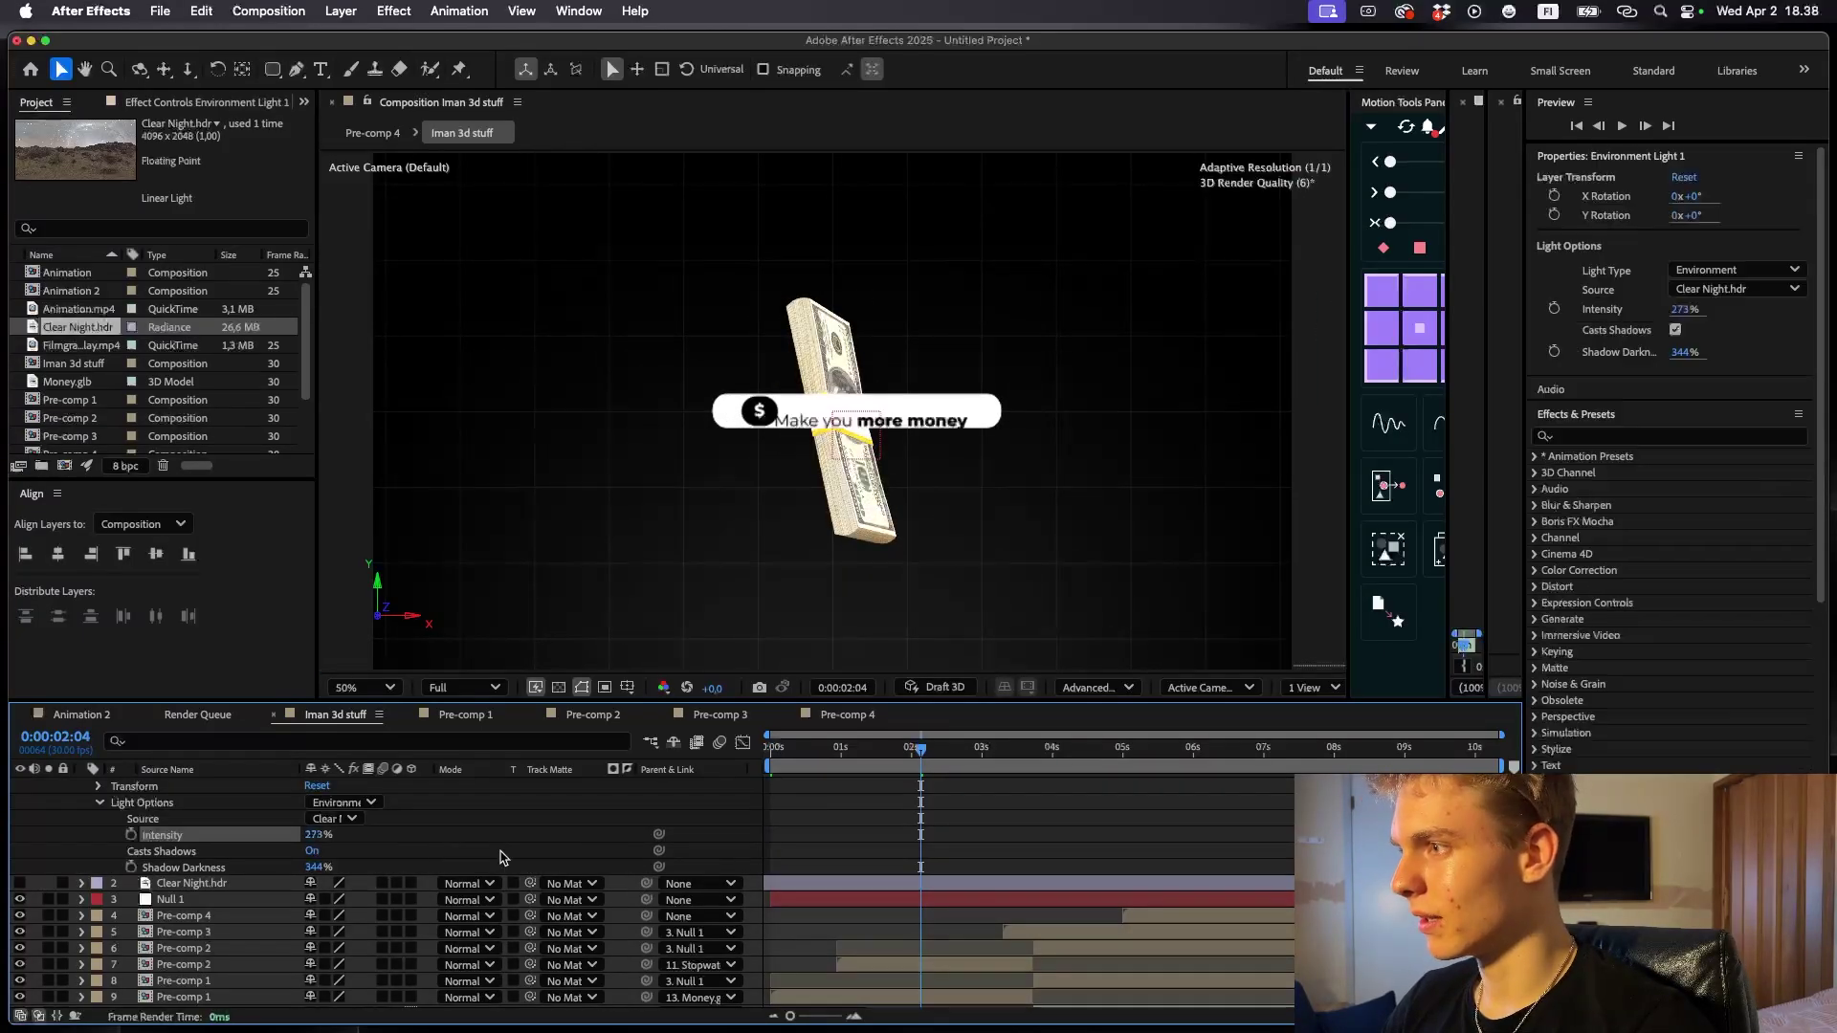
{"action": "left_click_drag", "start_coordinate": [909, 765], "coordinate": [978, 751]}
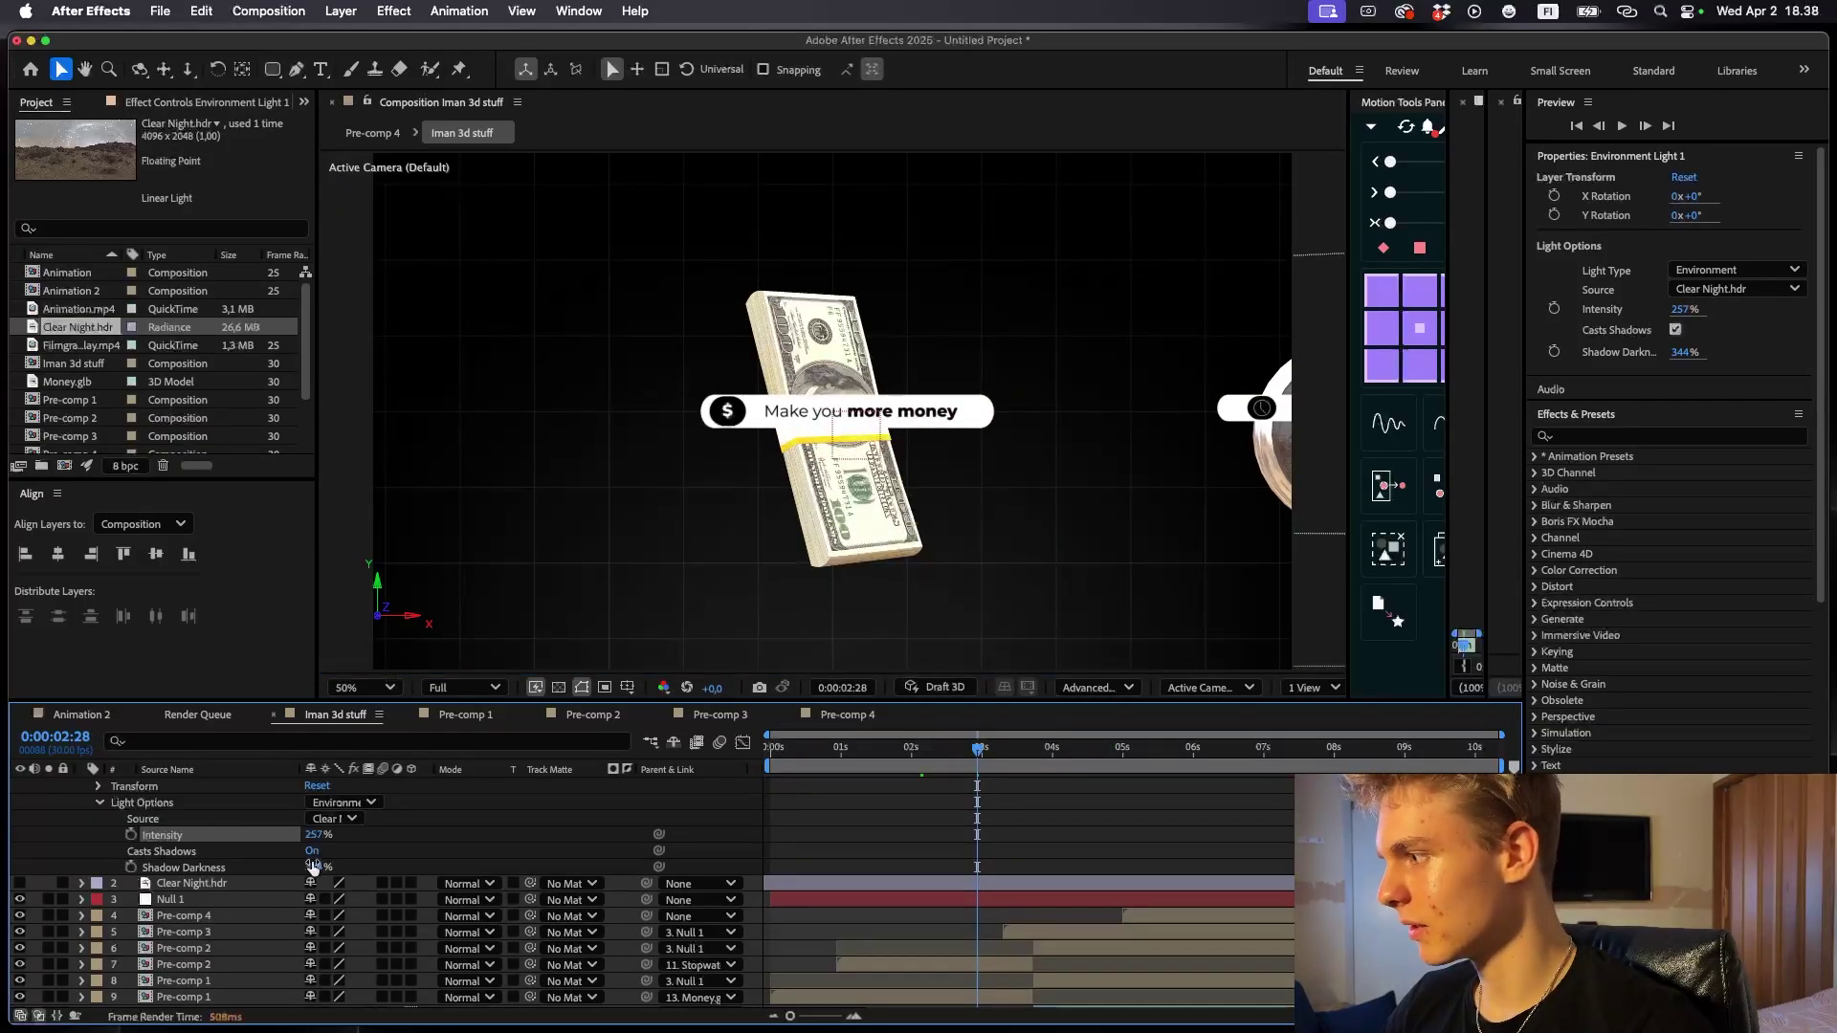
{"action": "left_click_drag", "start_coordinate": [313, 866], "coordinate": [296, 860]}
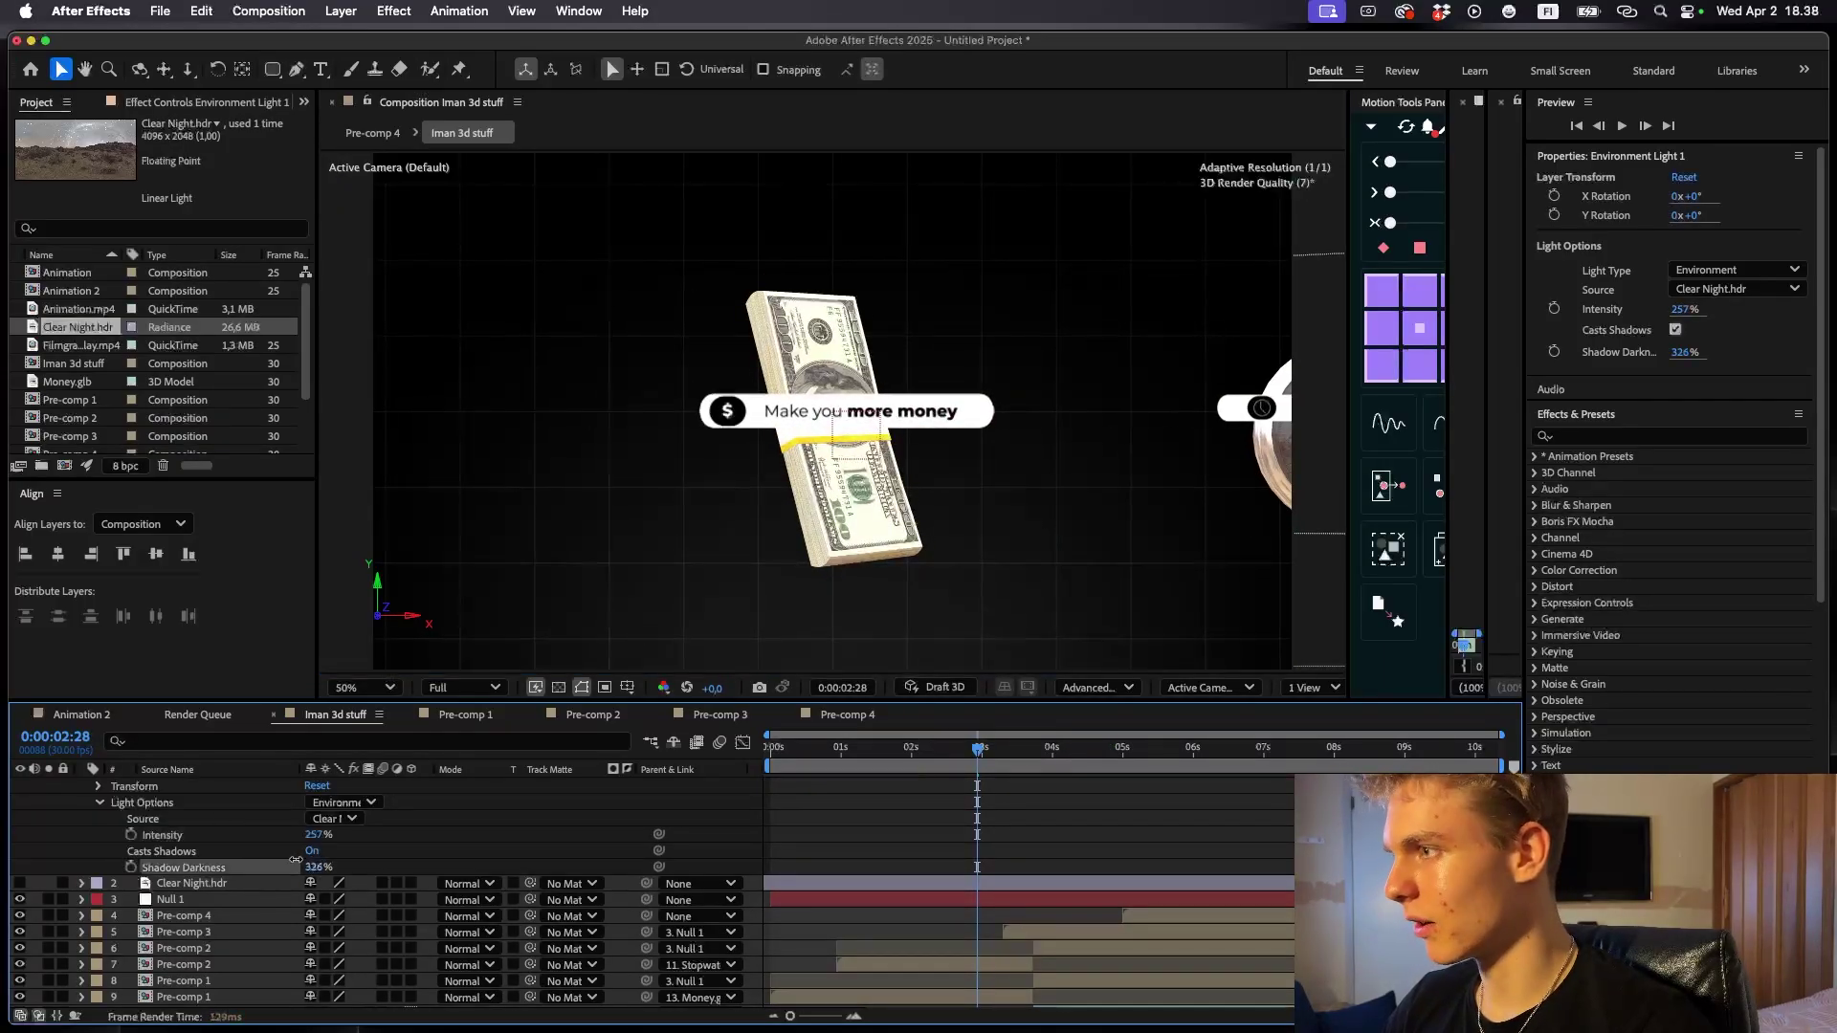
- Preview the composition from its start, set the viewer resolution to Half and review the keyframed layers up to 0:00:07:15
{"action": "left_click_drag", "start_coordinate": [976, 750], "coordinate": [768, 753]}
{"action": "left_click", "coordinate": [829, 825]}
{"action": "key", "text": "space"}
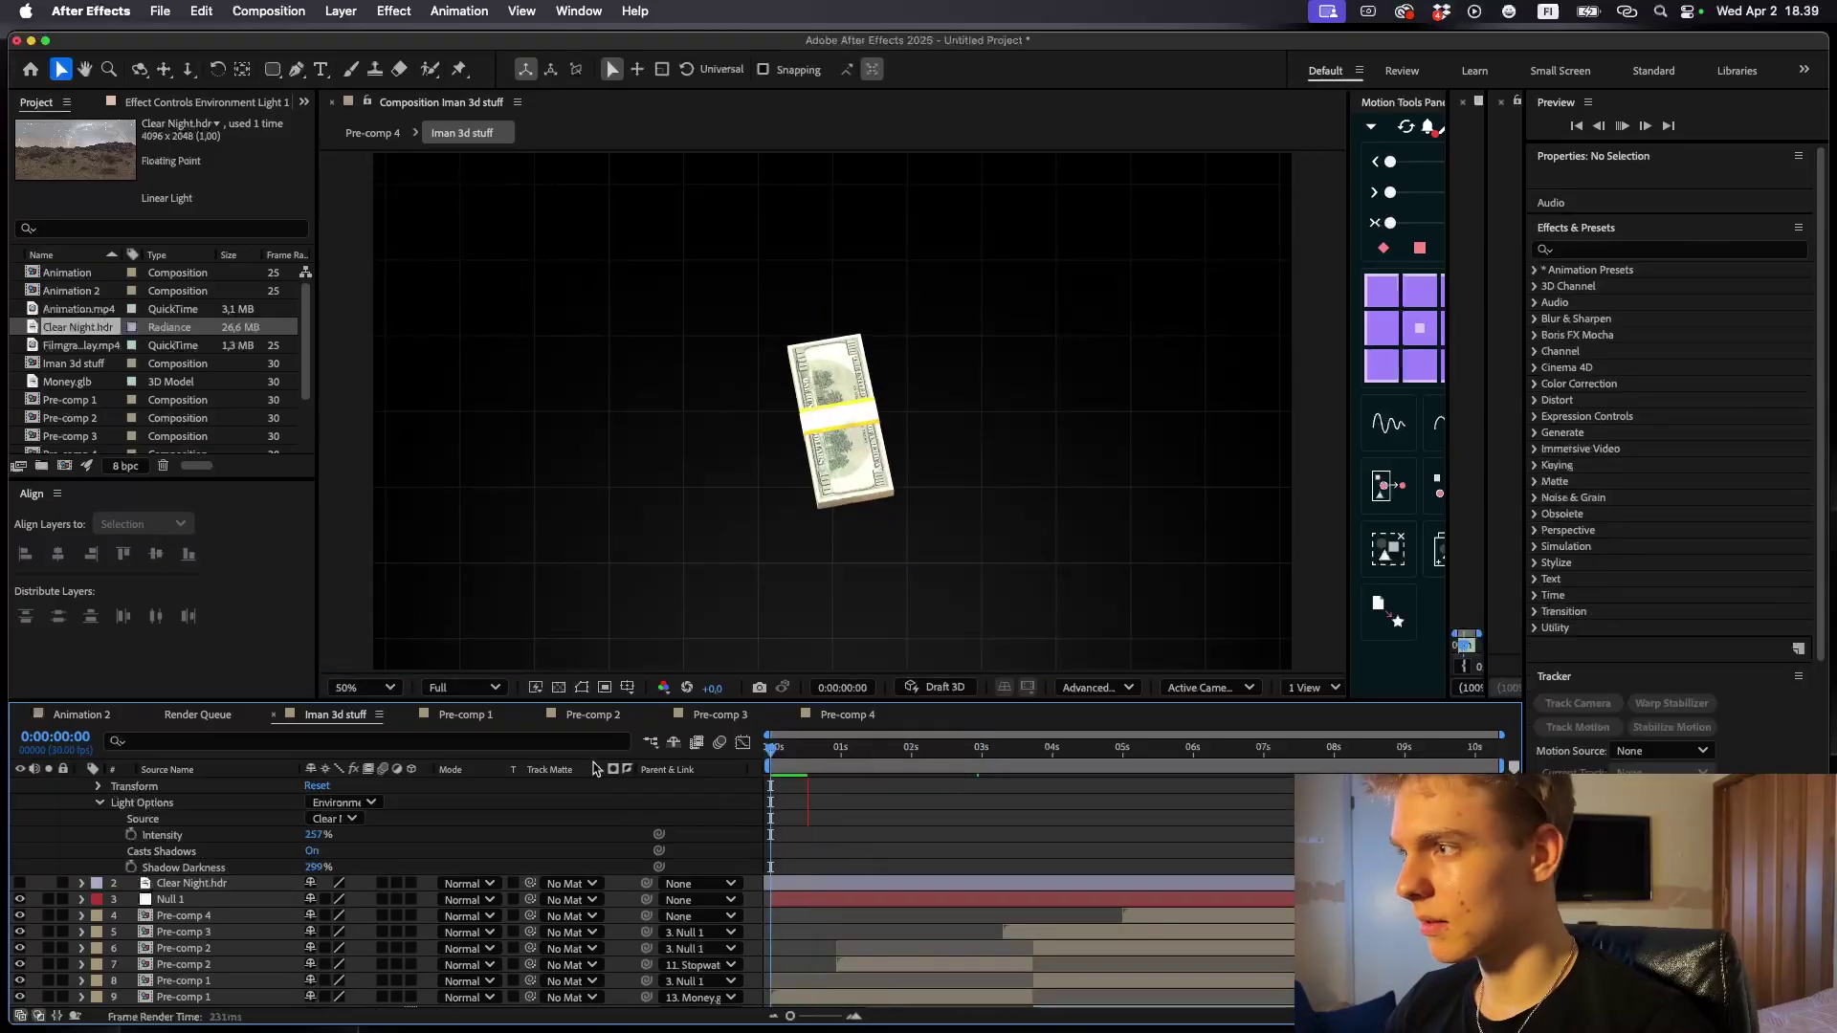
{"action": "left_click", "coordinate": [458, 687]}
{"action": "left_click", "coordinate": [469, 771]}
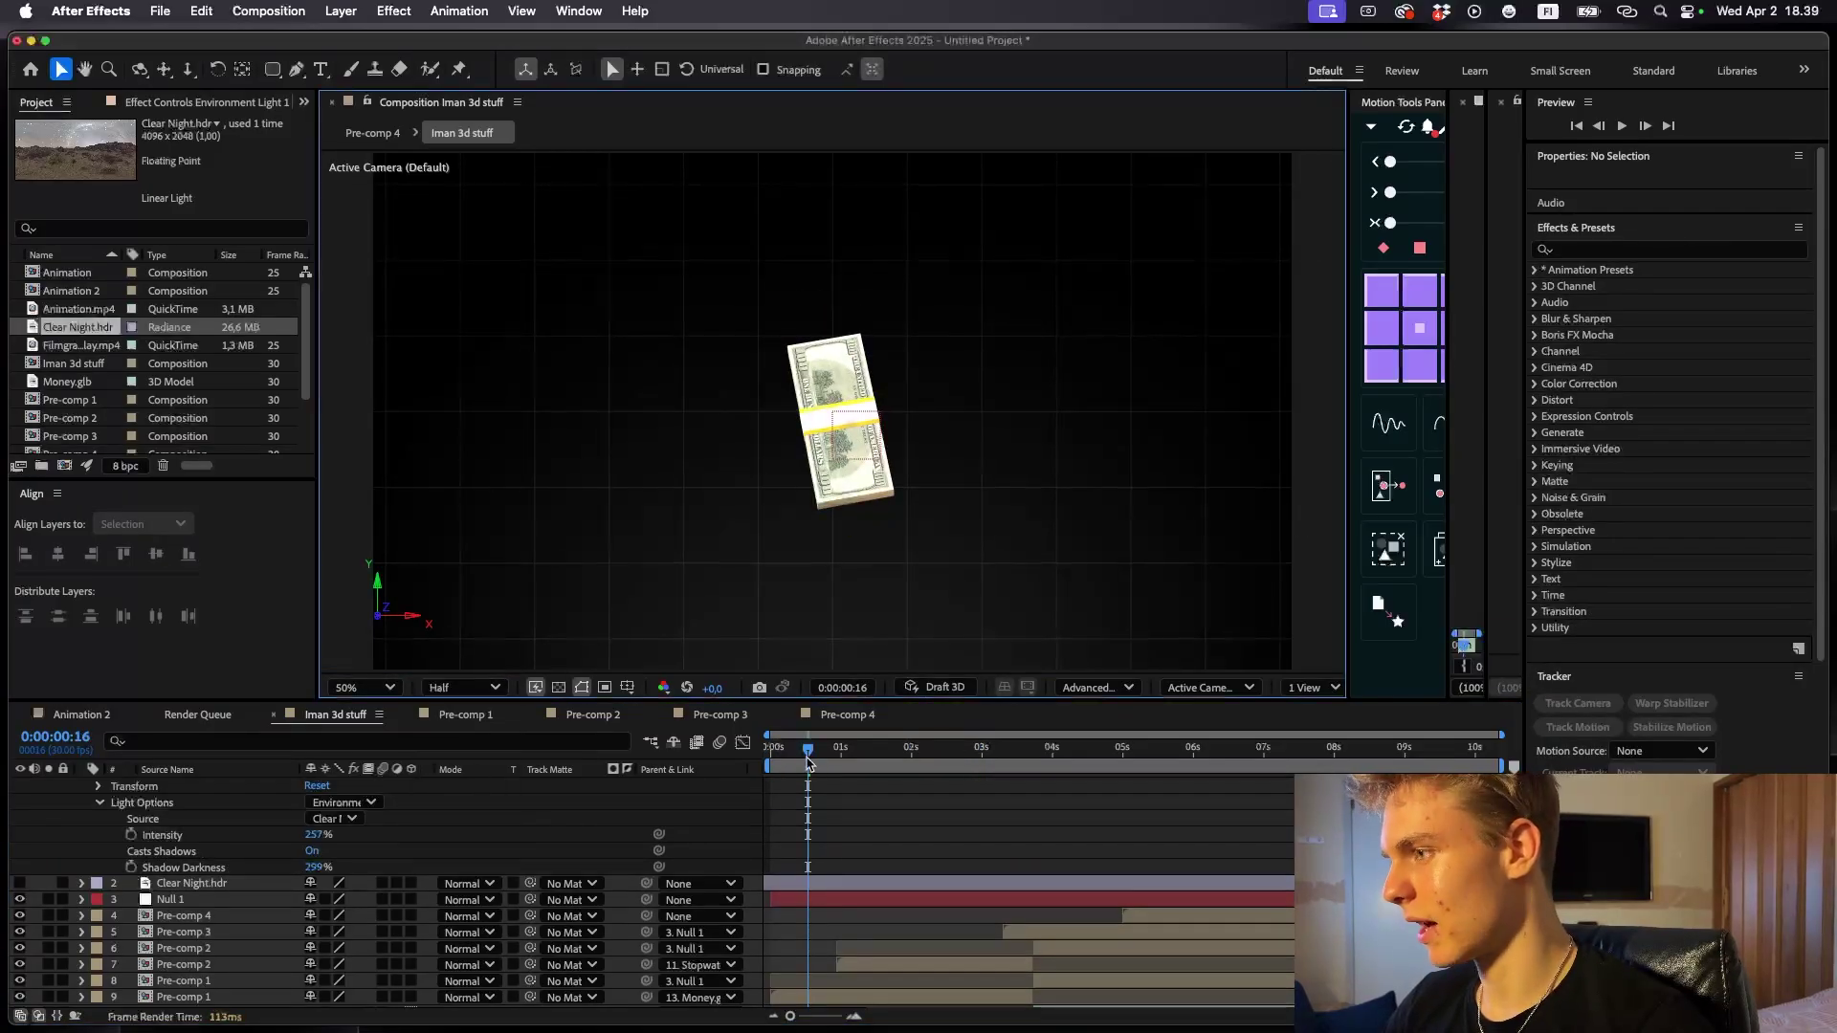
{"action": "key", "text": "u"}
{"action": "left_click_drag", "start_coordinate": [771, 750], "coordinate": [1298, 765]}
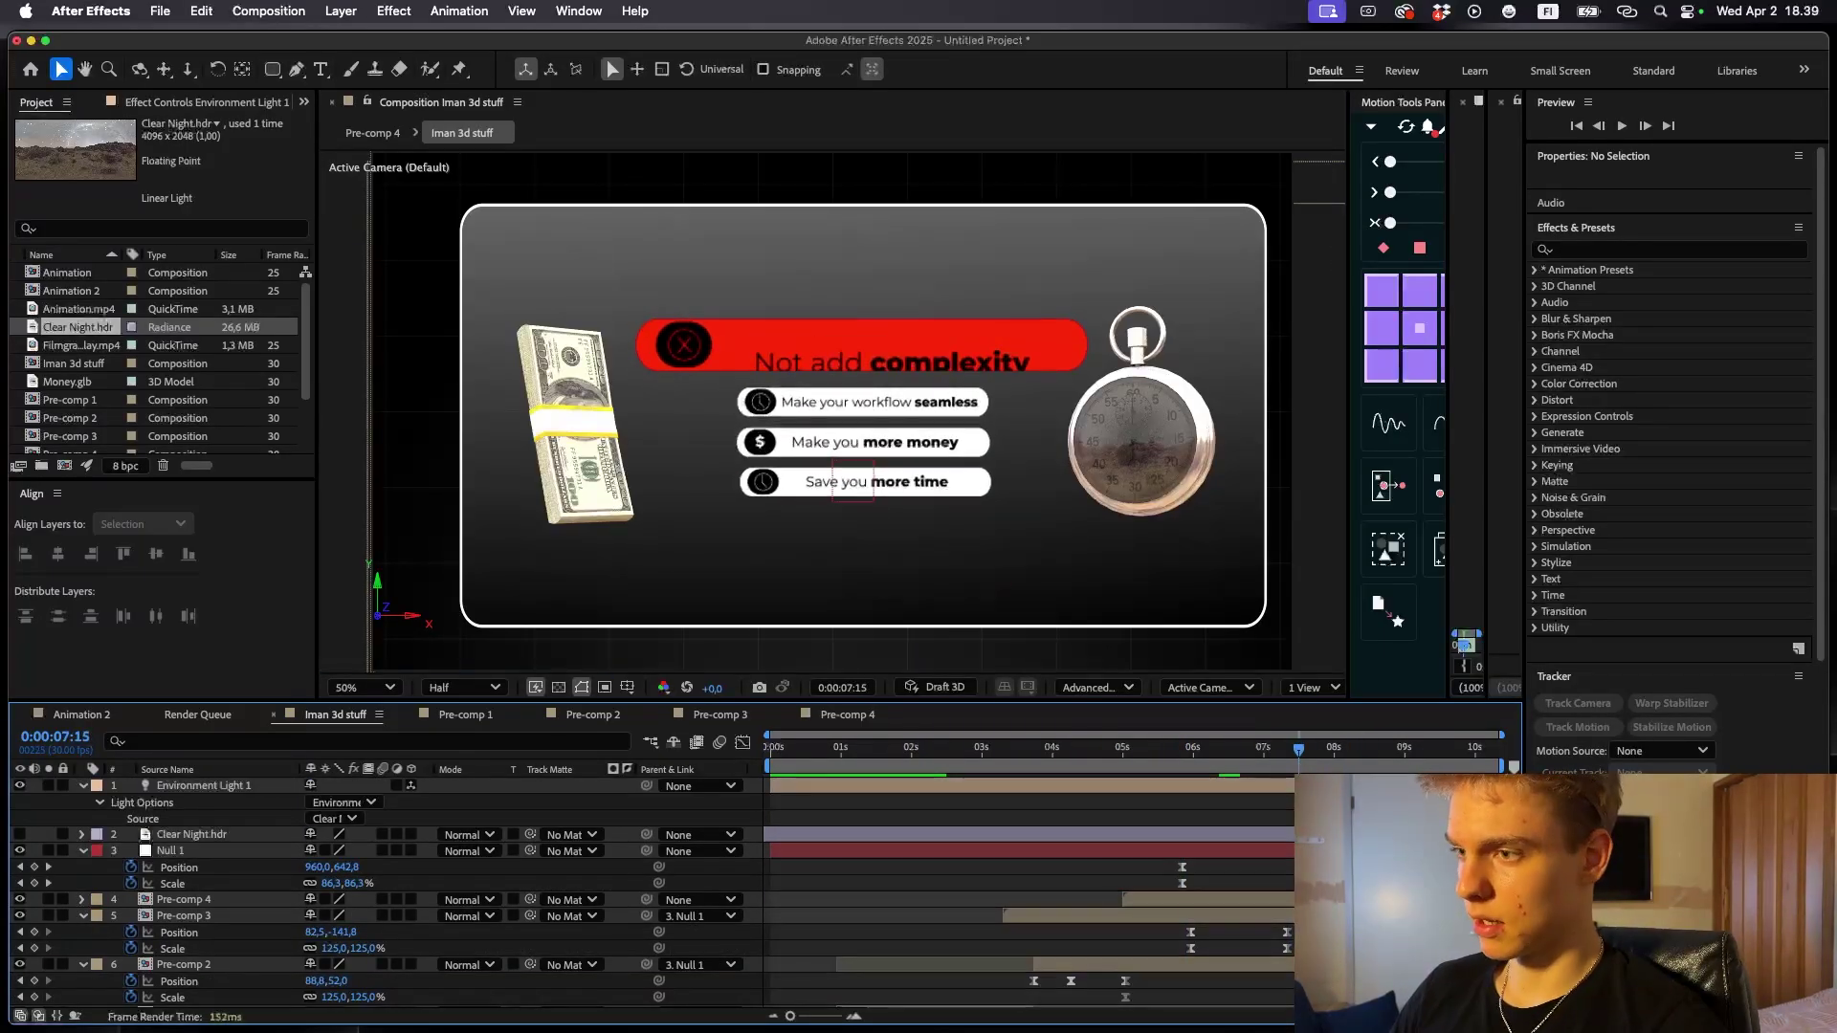
- Try to apply the Tint effect to the later Stopwatch.glb layer and check the stopwatch at 0:00:04:03
{"action": "left_click", "coordinate": [191, 834]}
{"action": "scroll", "coordinate": [383, 899], "scroll_direction": "down", "scroll_amount": 3}
{"action": "scroll", "coordinate": [382, 899], "scroll_direction": "down", "scroll_amount": 2}
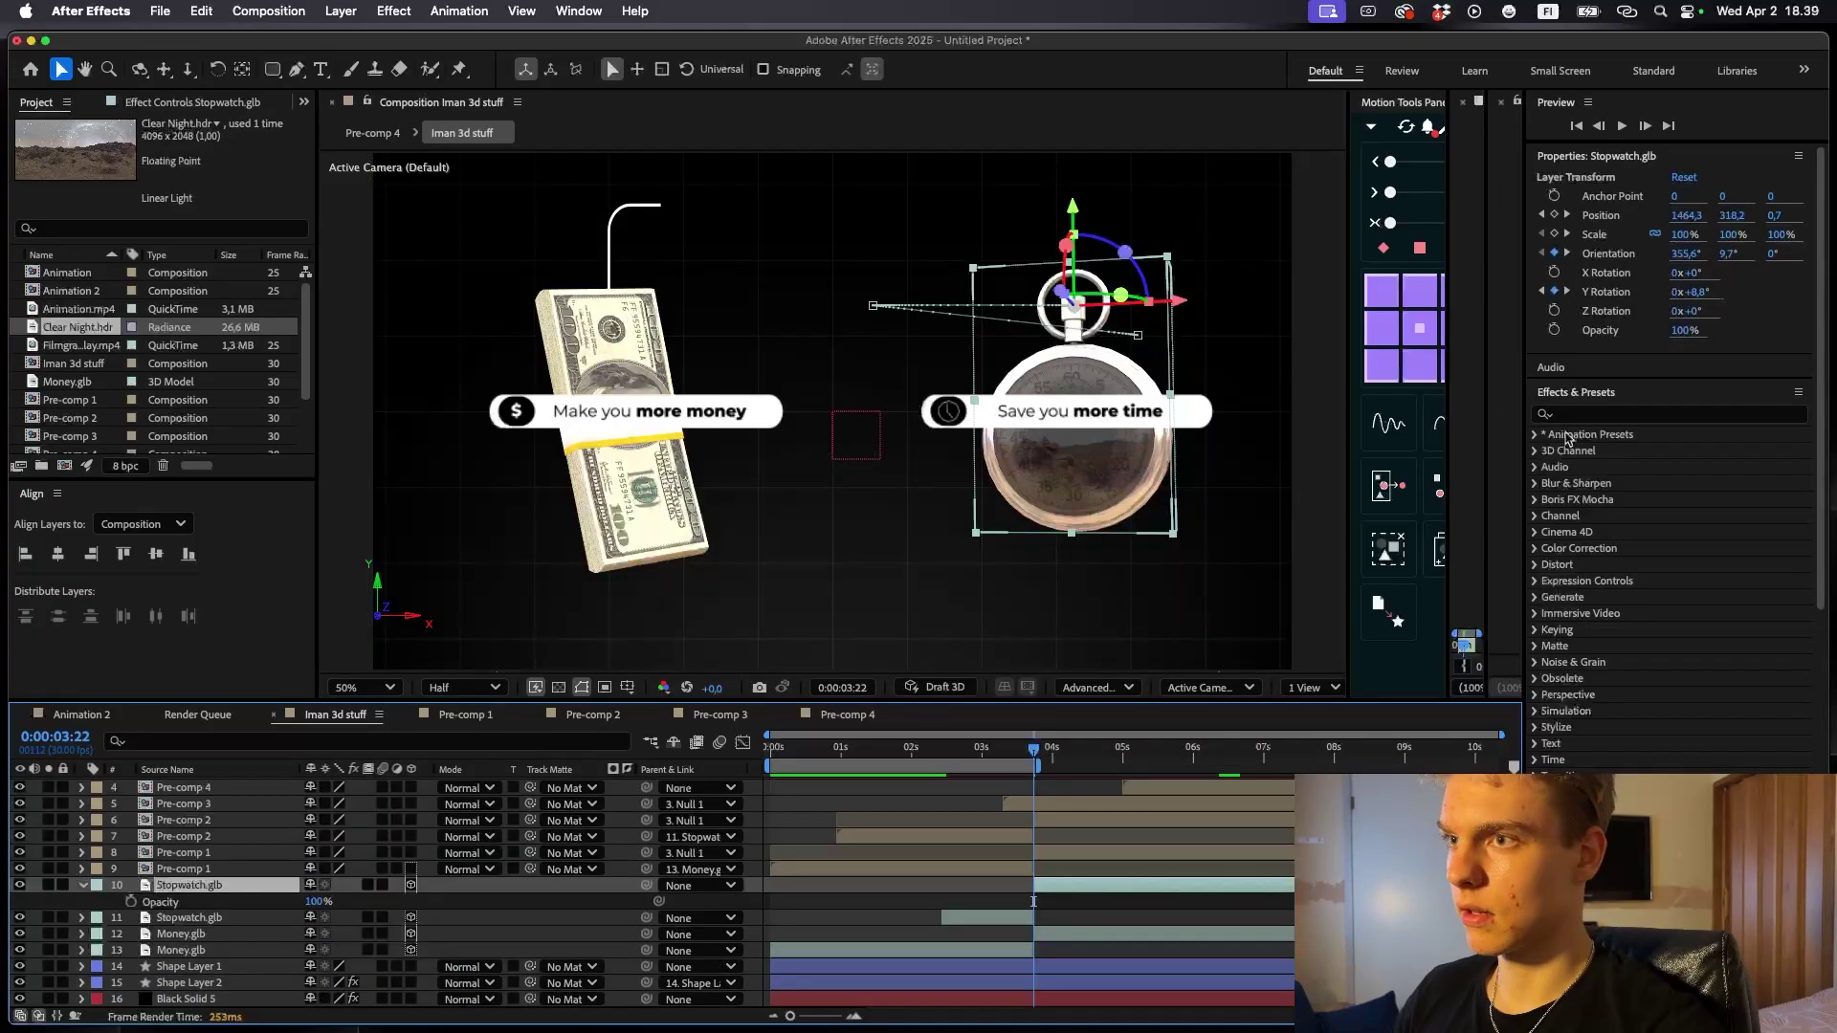
{"action": "left_click", "coordinate": [1603, 415]}
{"action": "type", "text": "tint"}
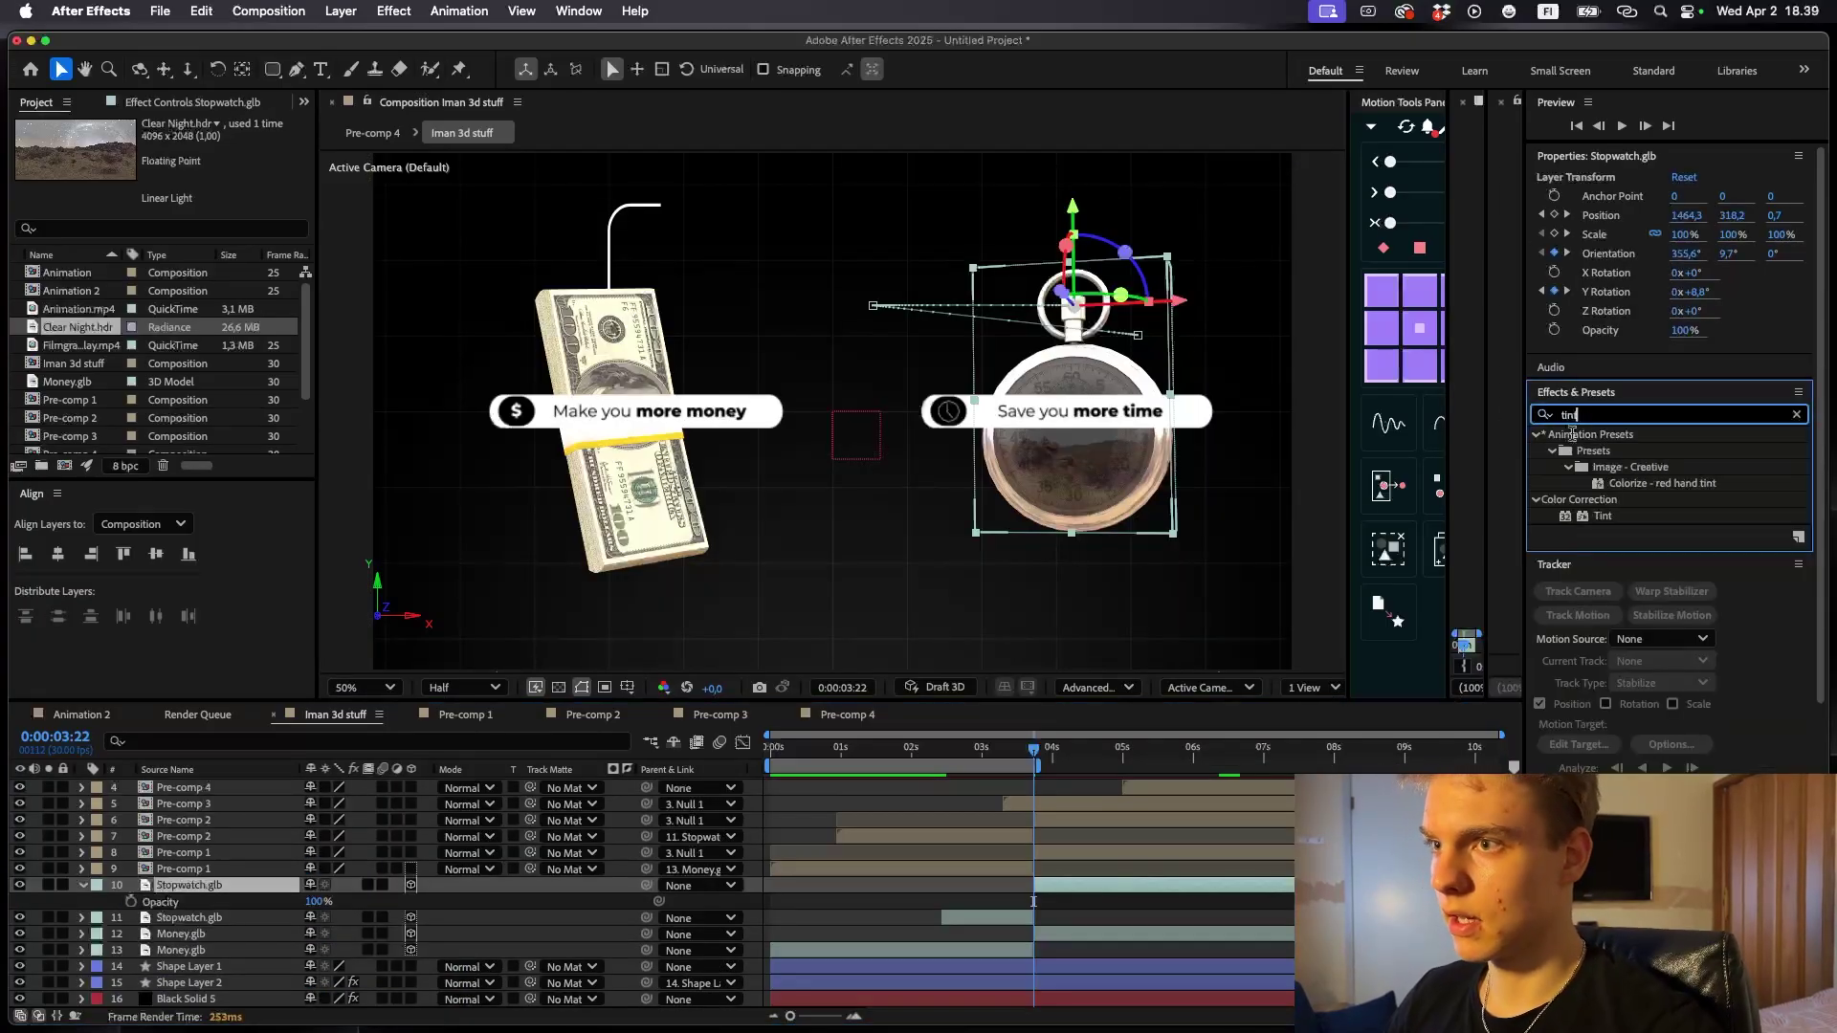
{"action": "left_click_drag", "start_coordinate": [1633, 516], "coordinate": [1148, 888]}
{"action": "left_click_drag", "start_coordinate": [1034, 751], "coordinate": [1059, 752]}
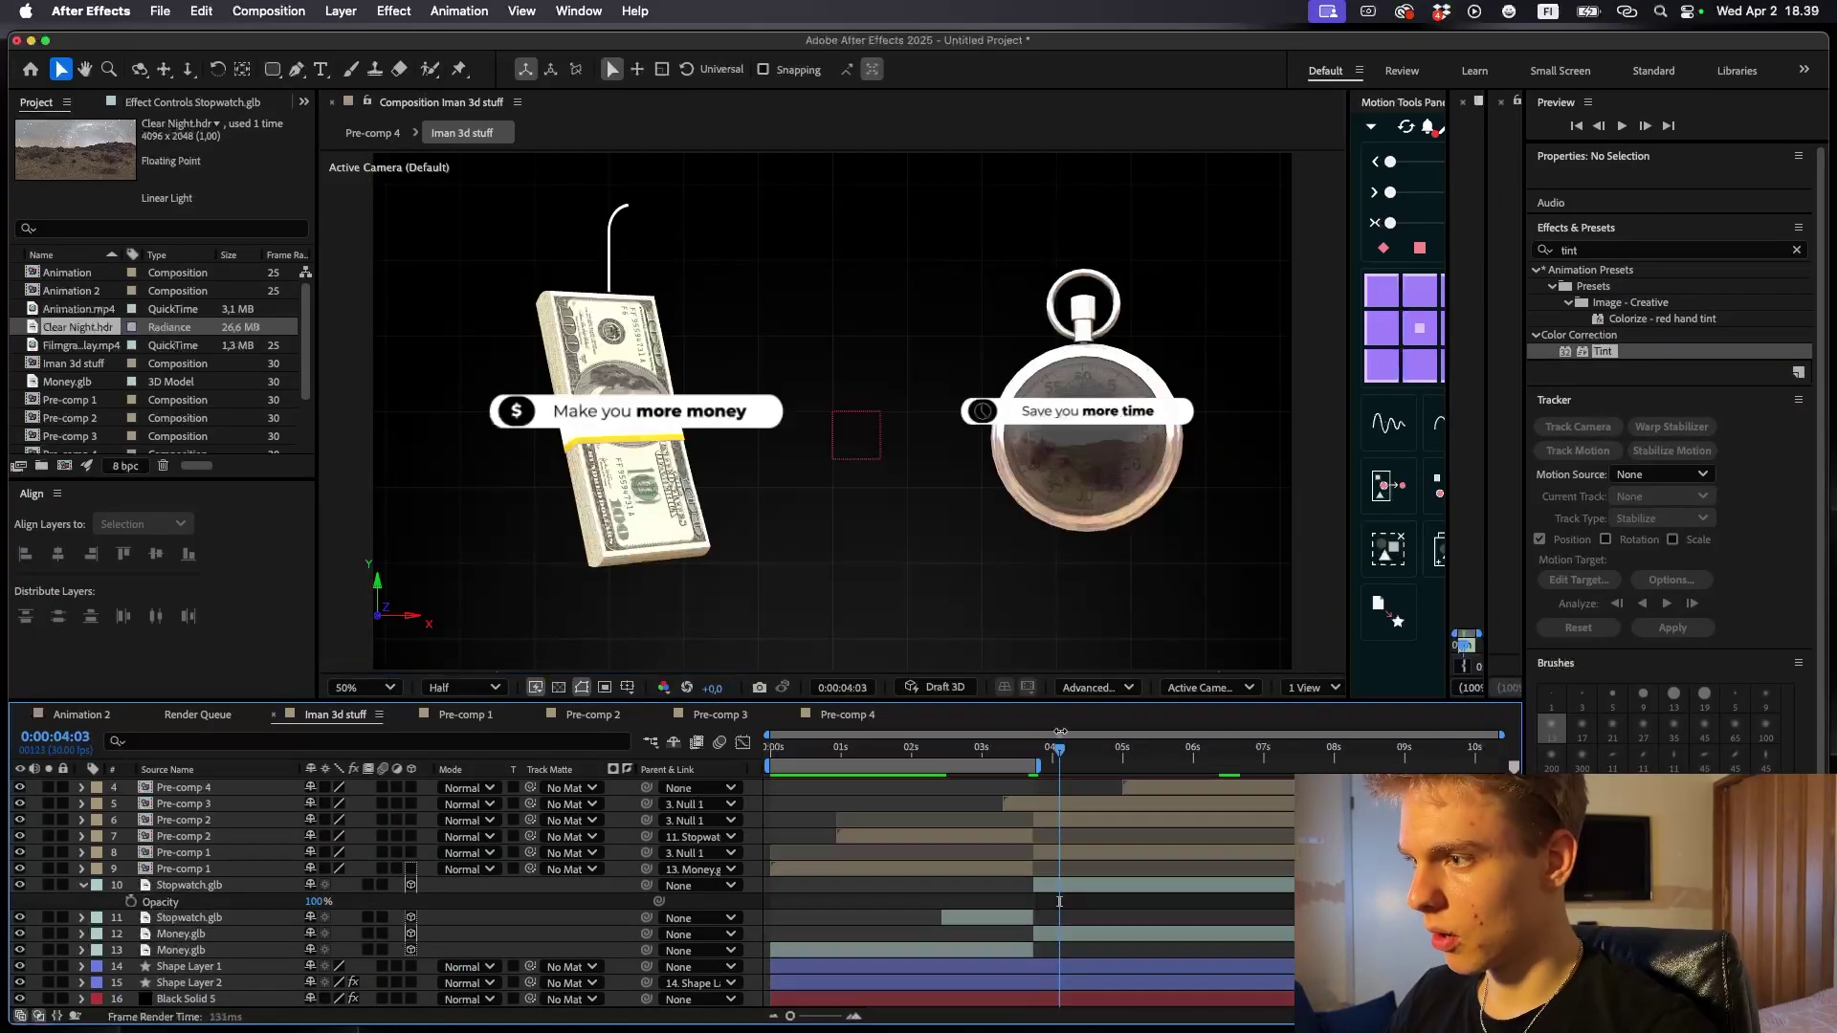
- Add a new spot light to the composition with a red color, keeping Intensity 100% and Cone Angle 90°
{"action": "scroll", "coordinate": [1084, 835], "scroll_direction": "up", "scroll_amount": 3}
{"action": "right_click", "coordinate": [763, 771]}
{"action": "mouse_move", "coordinate": [813, 779]}
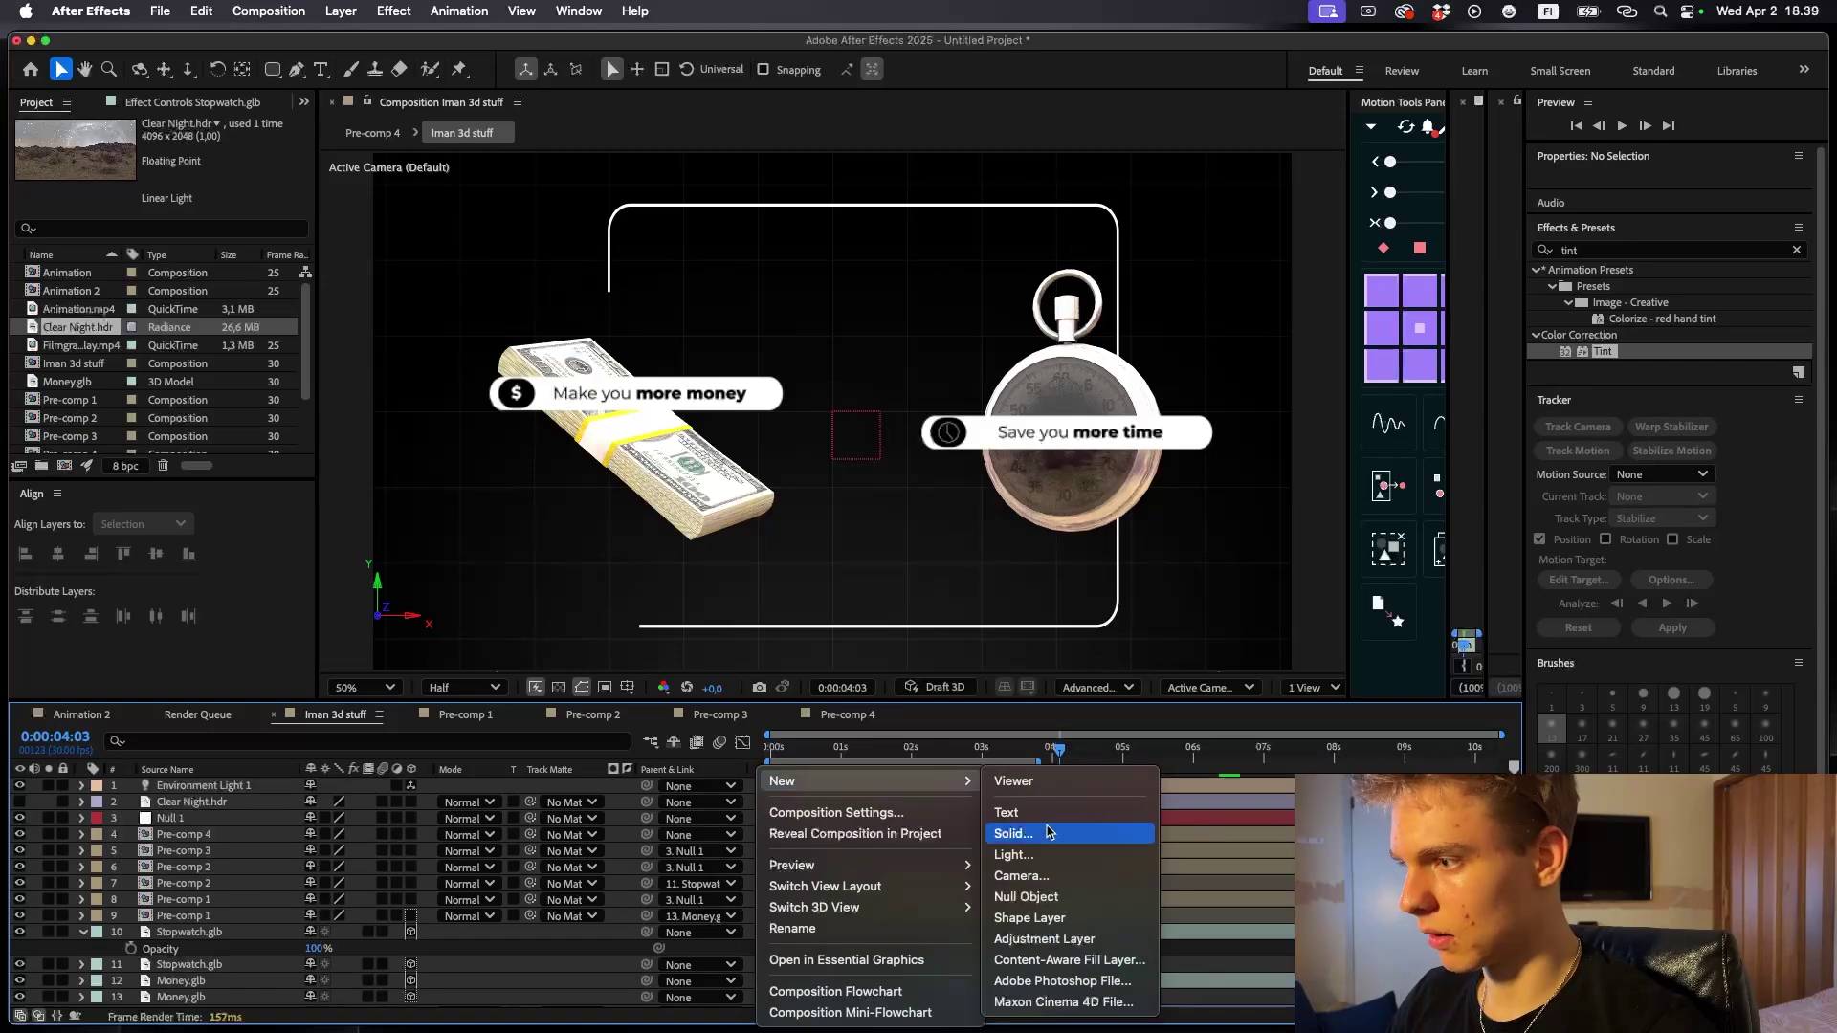
{"action": "left_click", "coordinate": [1033, 870]}
{"action": "left_click", "coordinate": [933, 342]}
{"action": "left_click", "coordinate": [925, 397]}
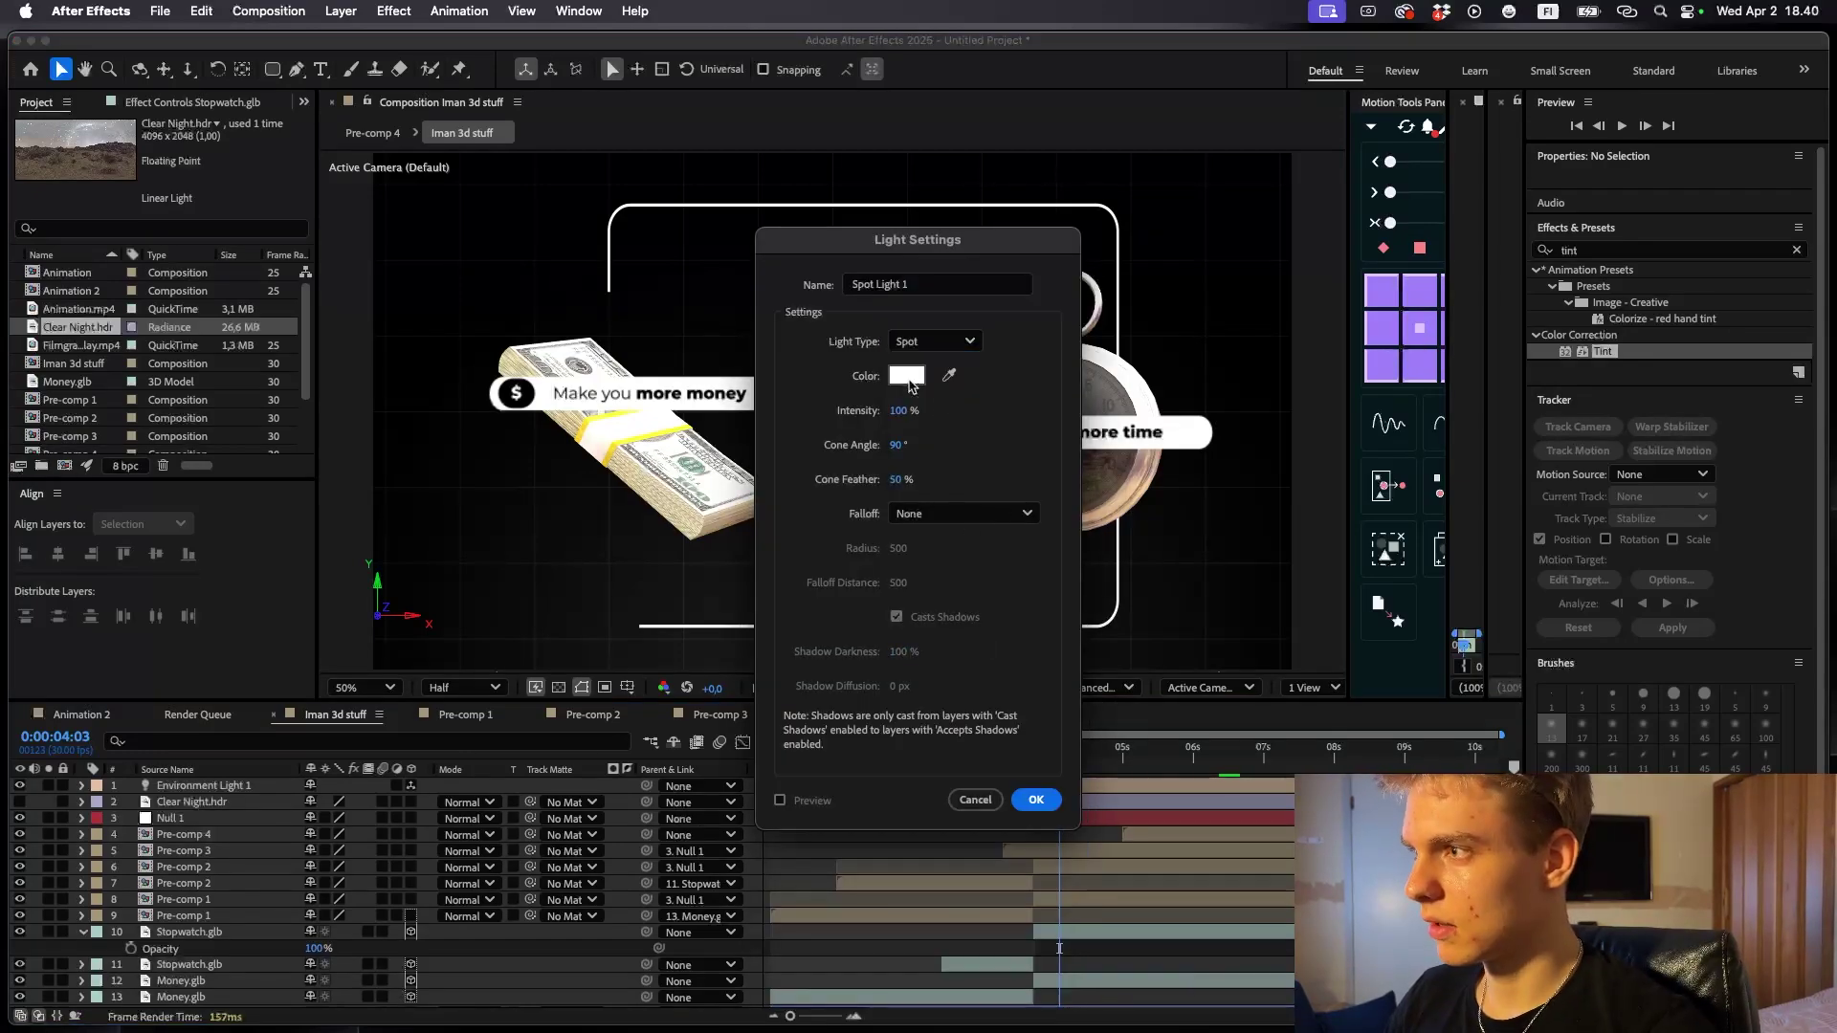
{"action": "left_click", "coordinate": [907, 375]}
{"action": "left_click", "coordinate": [947, 416]}
{"action": "left_click", "coordinate": [1103, 422]}
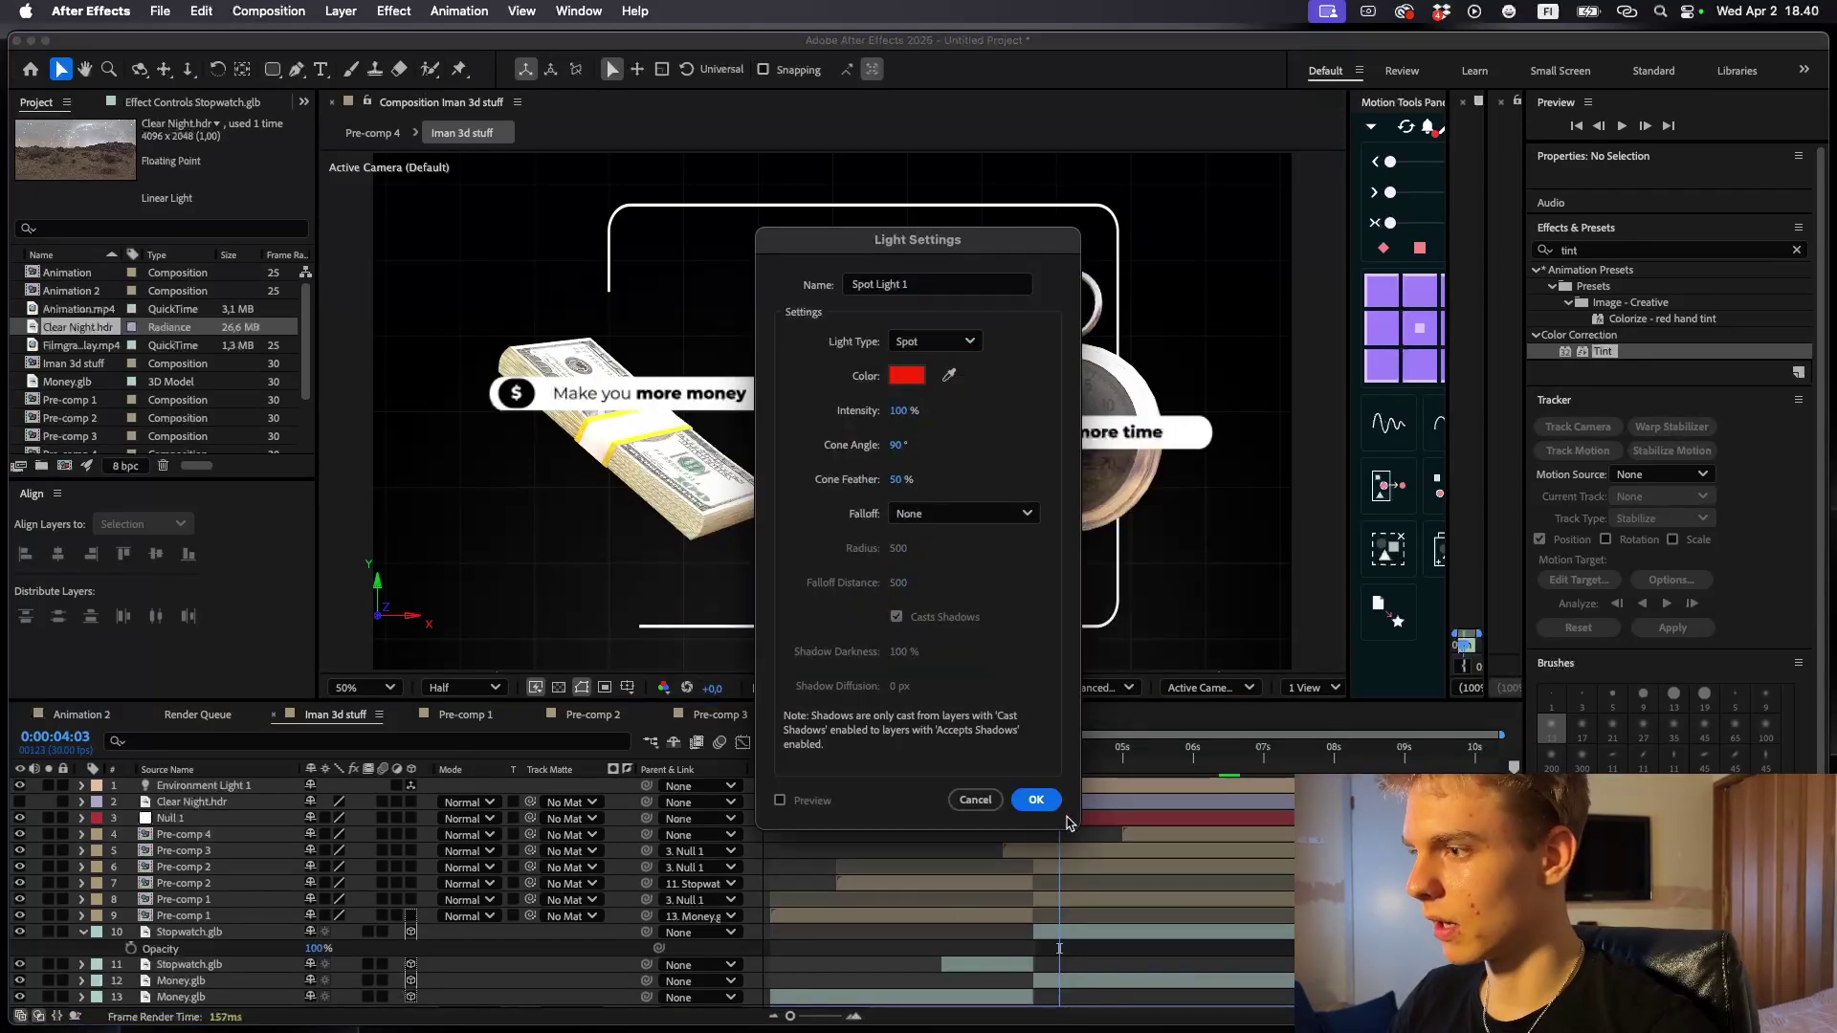
{"action": "left_click", "coordinate": [1036, 800]}
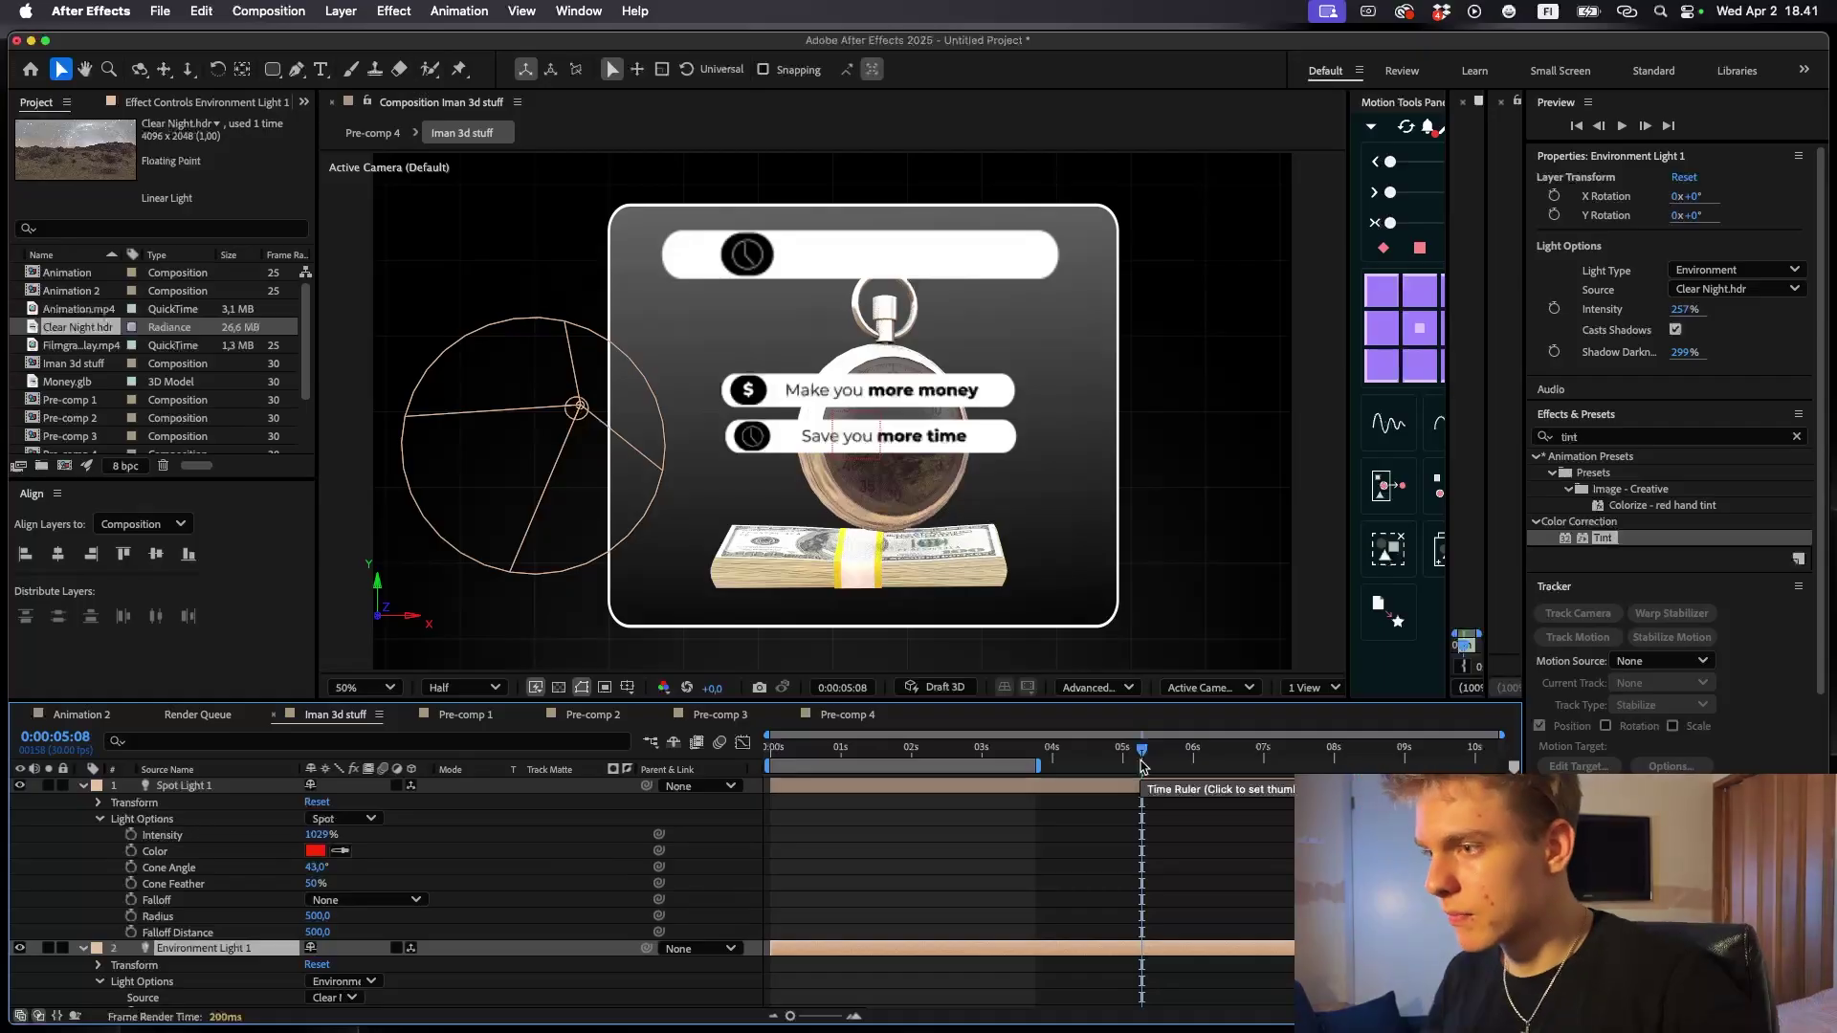
- Reposition Spot Light 1 over the money model to about 588.5, 515.5, -666.7, judging it around 0:00:07:18
{"action": "key", "text": "space"}
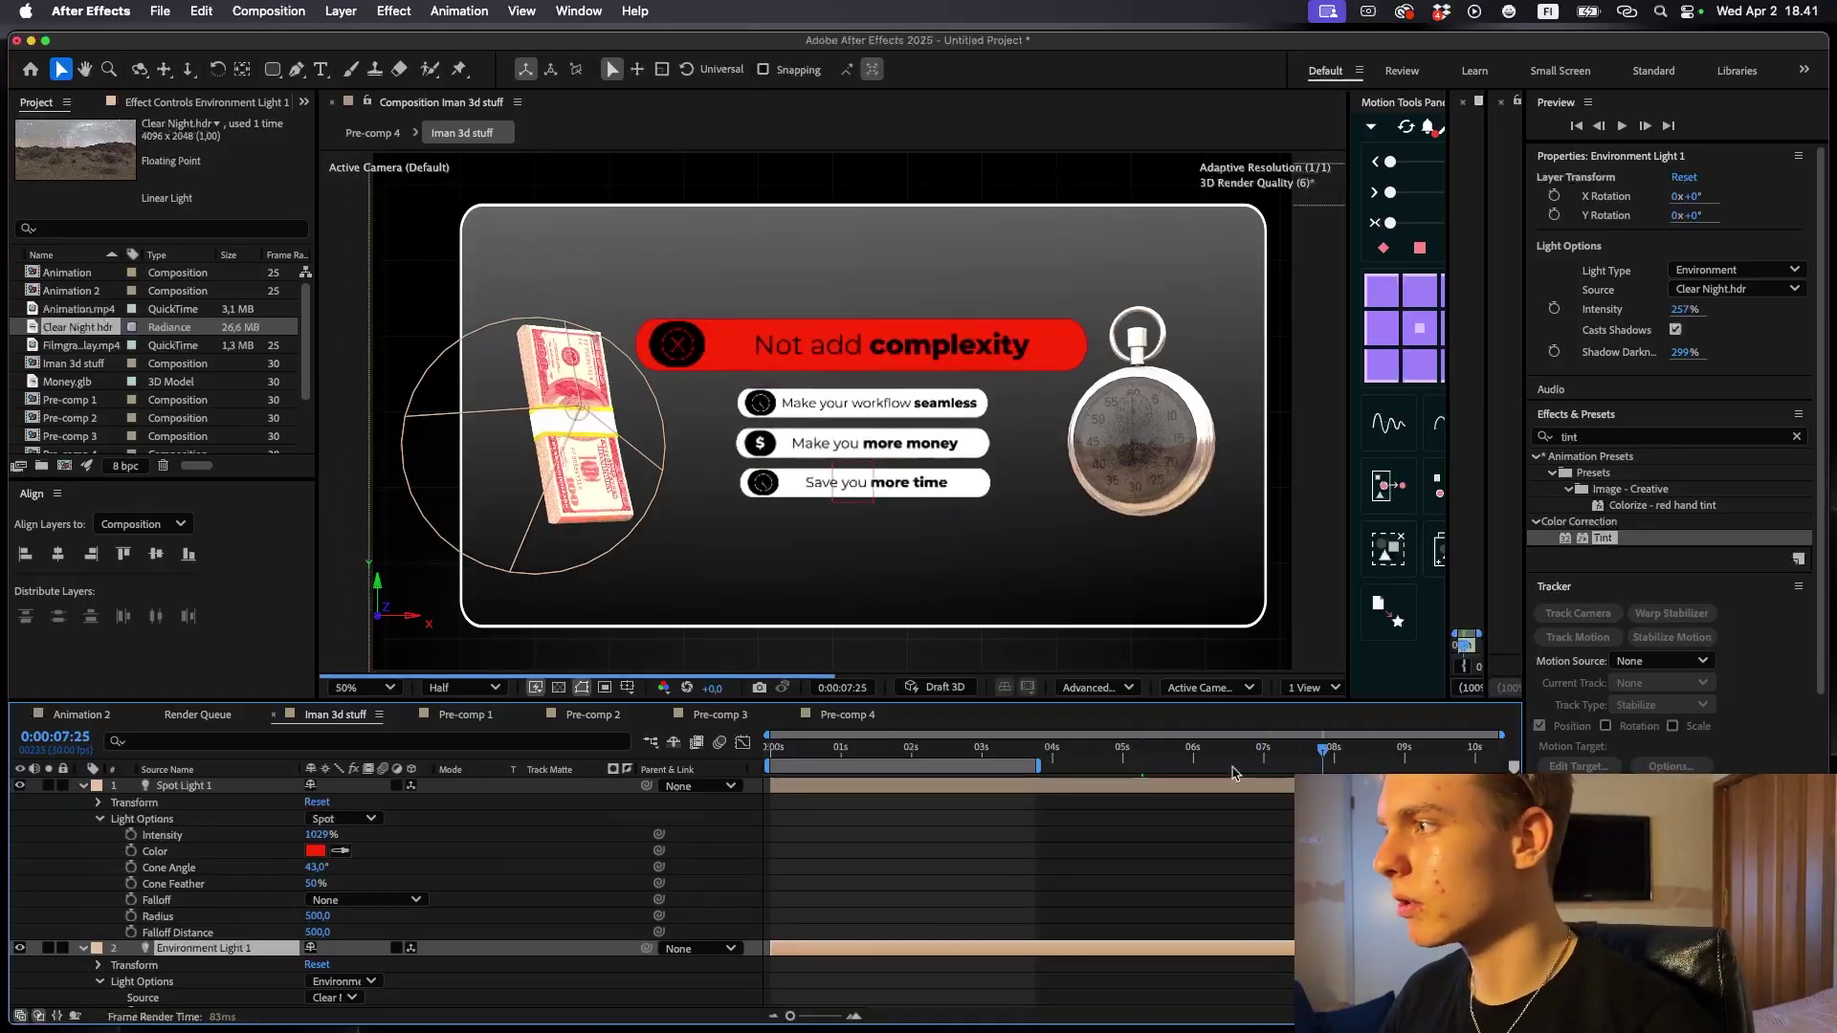
{"action": "left_click", "coordinate": [586, 400]}
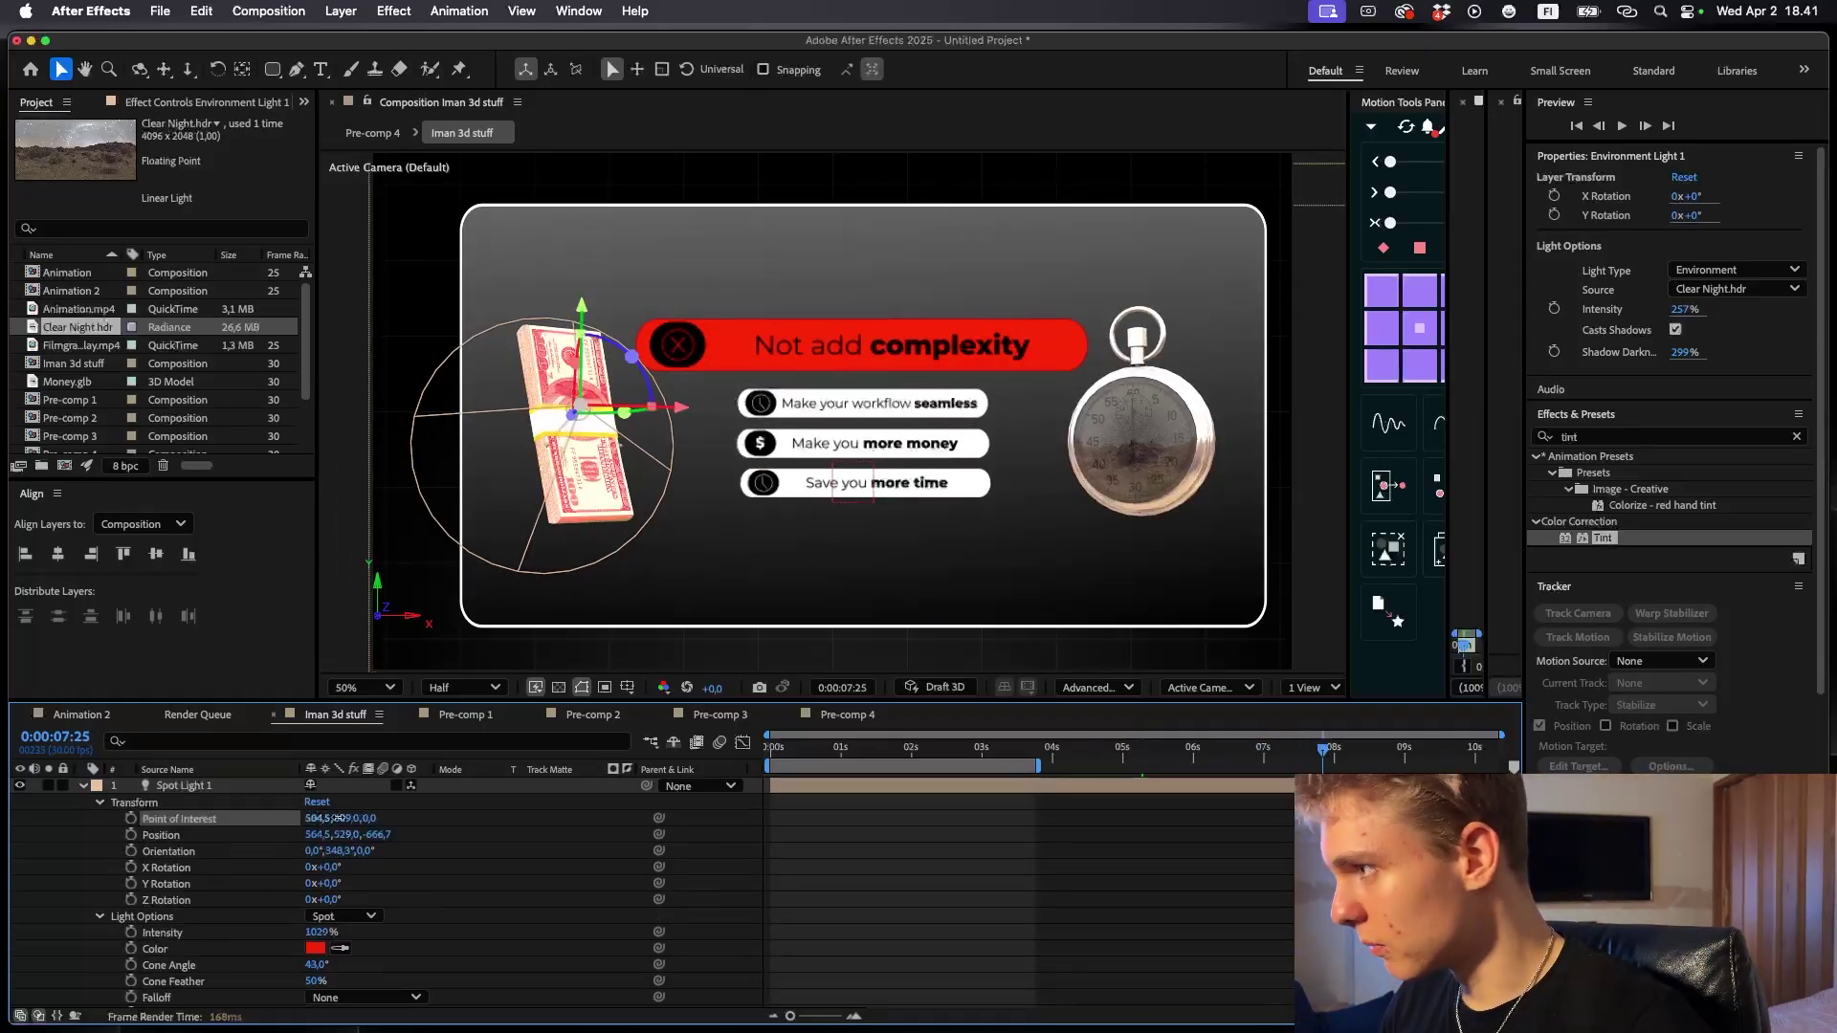
{"action": "left_click_drag", "start_coordinate": [574, 413], "coordinate": [595, 398]}
{"action": "left_click", "coordinate": [578, 418]}
{"action": "left_click", "coordinate": [577, 418]}
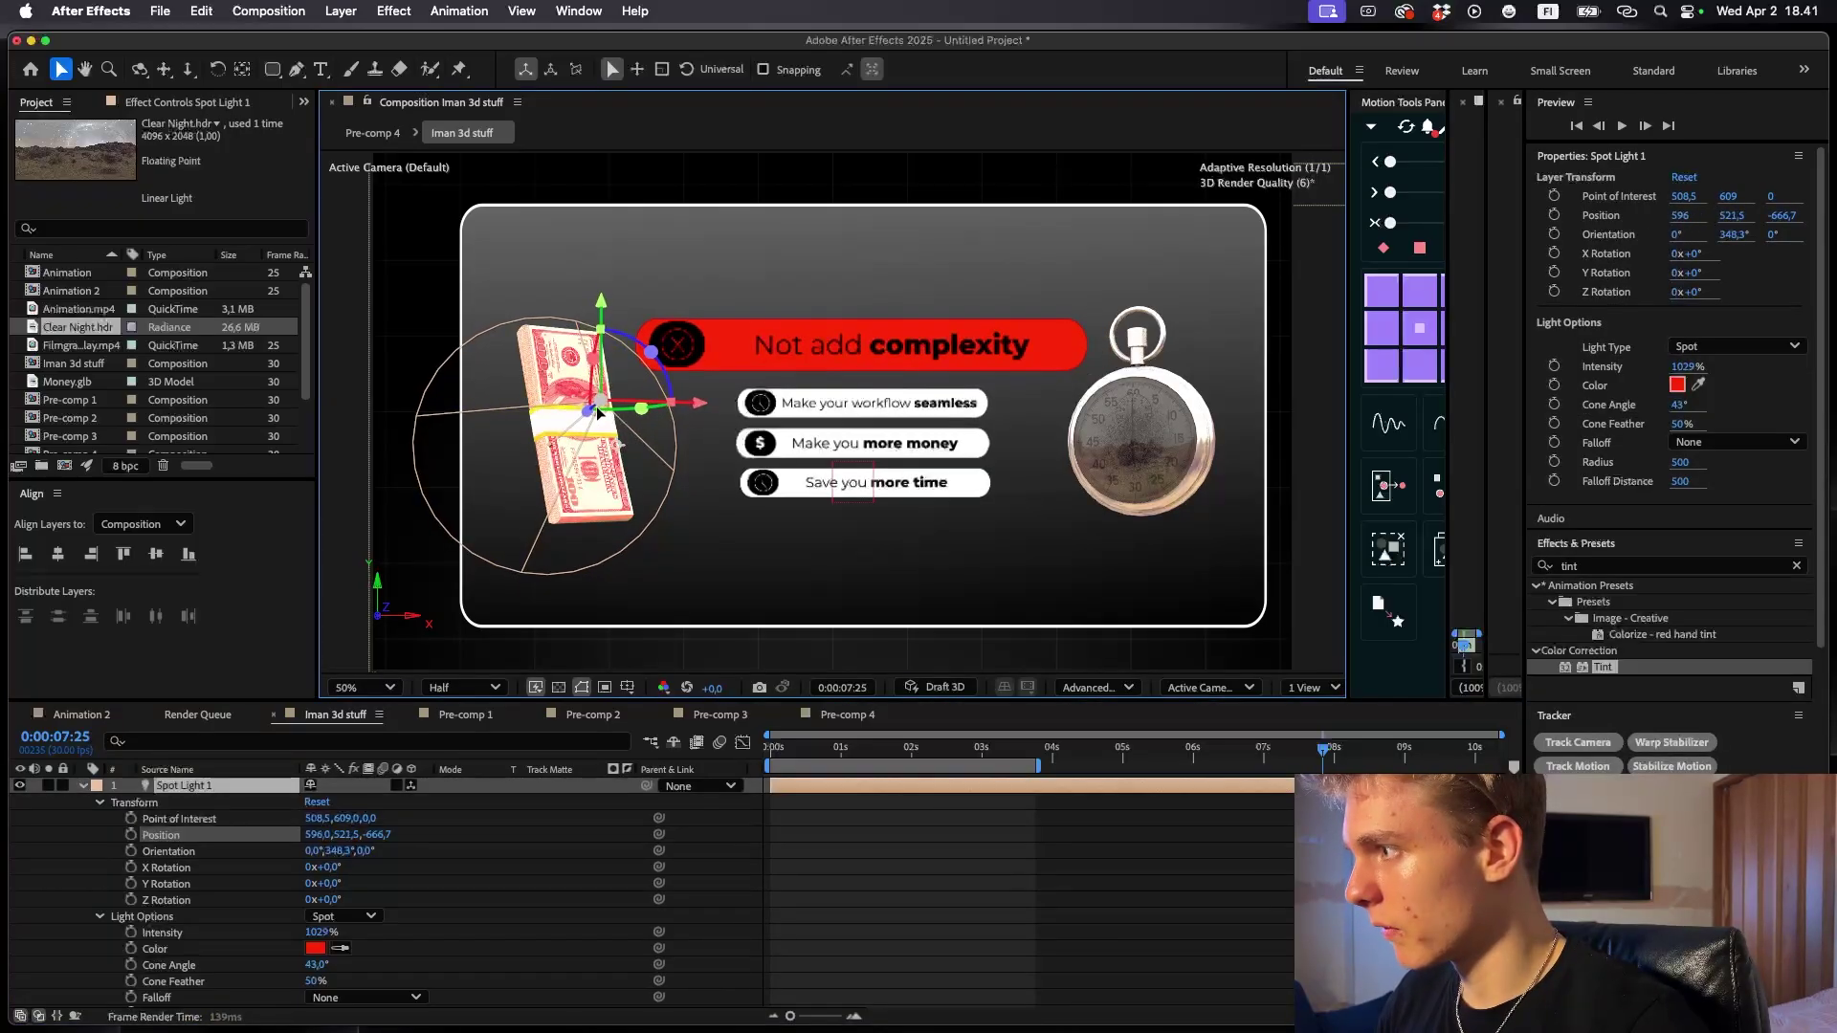
{"action": "left_click", "coordinate": [1274, 860]}
{"action": "left_click", "coordinate": [1306, 750]}
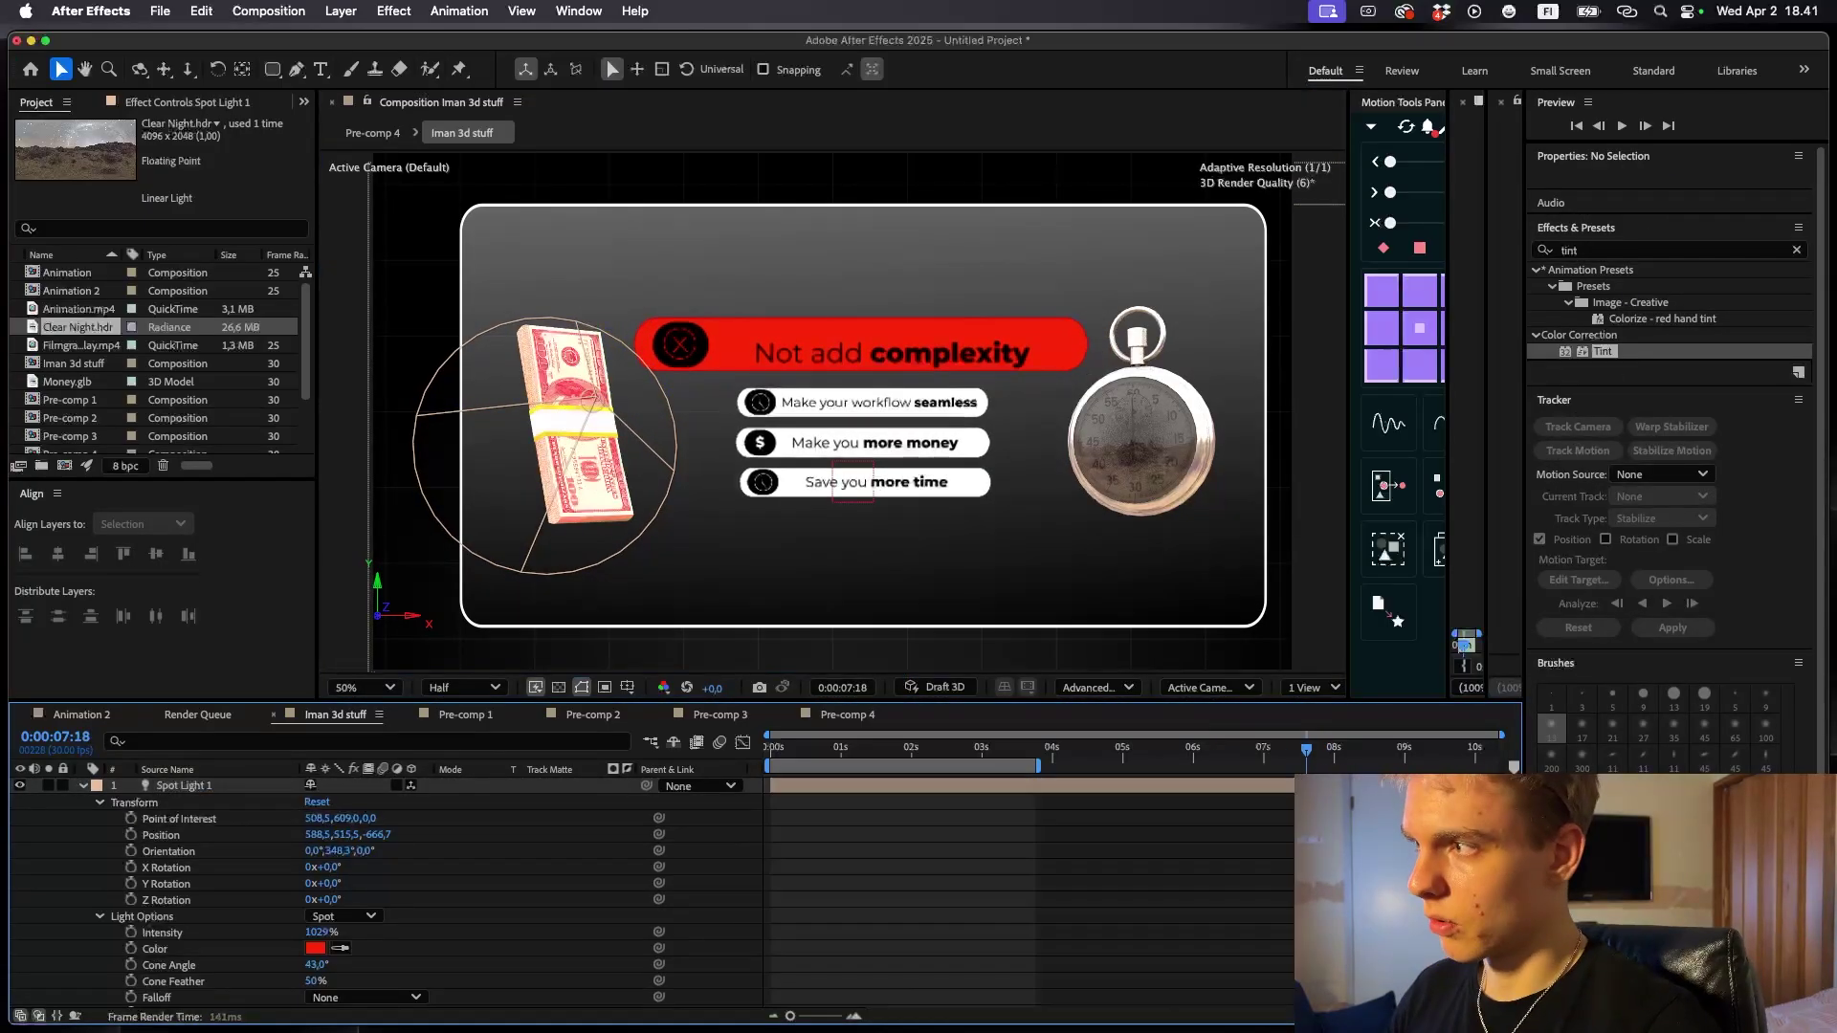
- Reveal the layers' keyframes and start keyframing Environment Light 1's Intensity at 0:00:06:15
{"action": "key", "text": "u"}
{"action": "left_click", "coordinate": [1293, 796]}
{"action": "left_click_drag", "start_coordinate": [1306, 750], "coordinate": [1251, 766]}
{"action": "left_click", "coordinate": [1251, 825]}
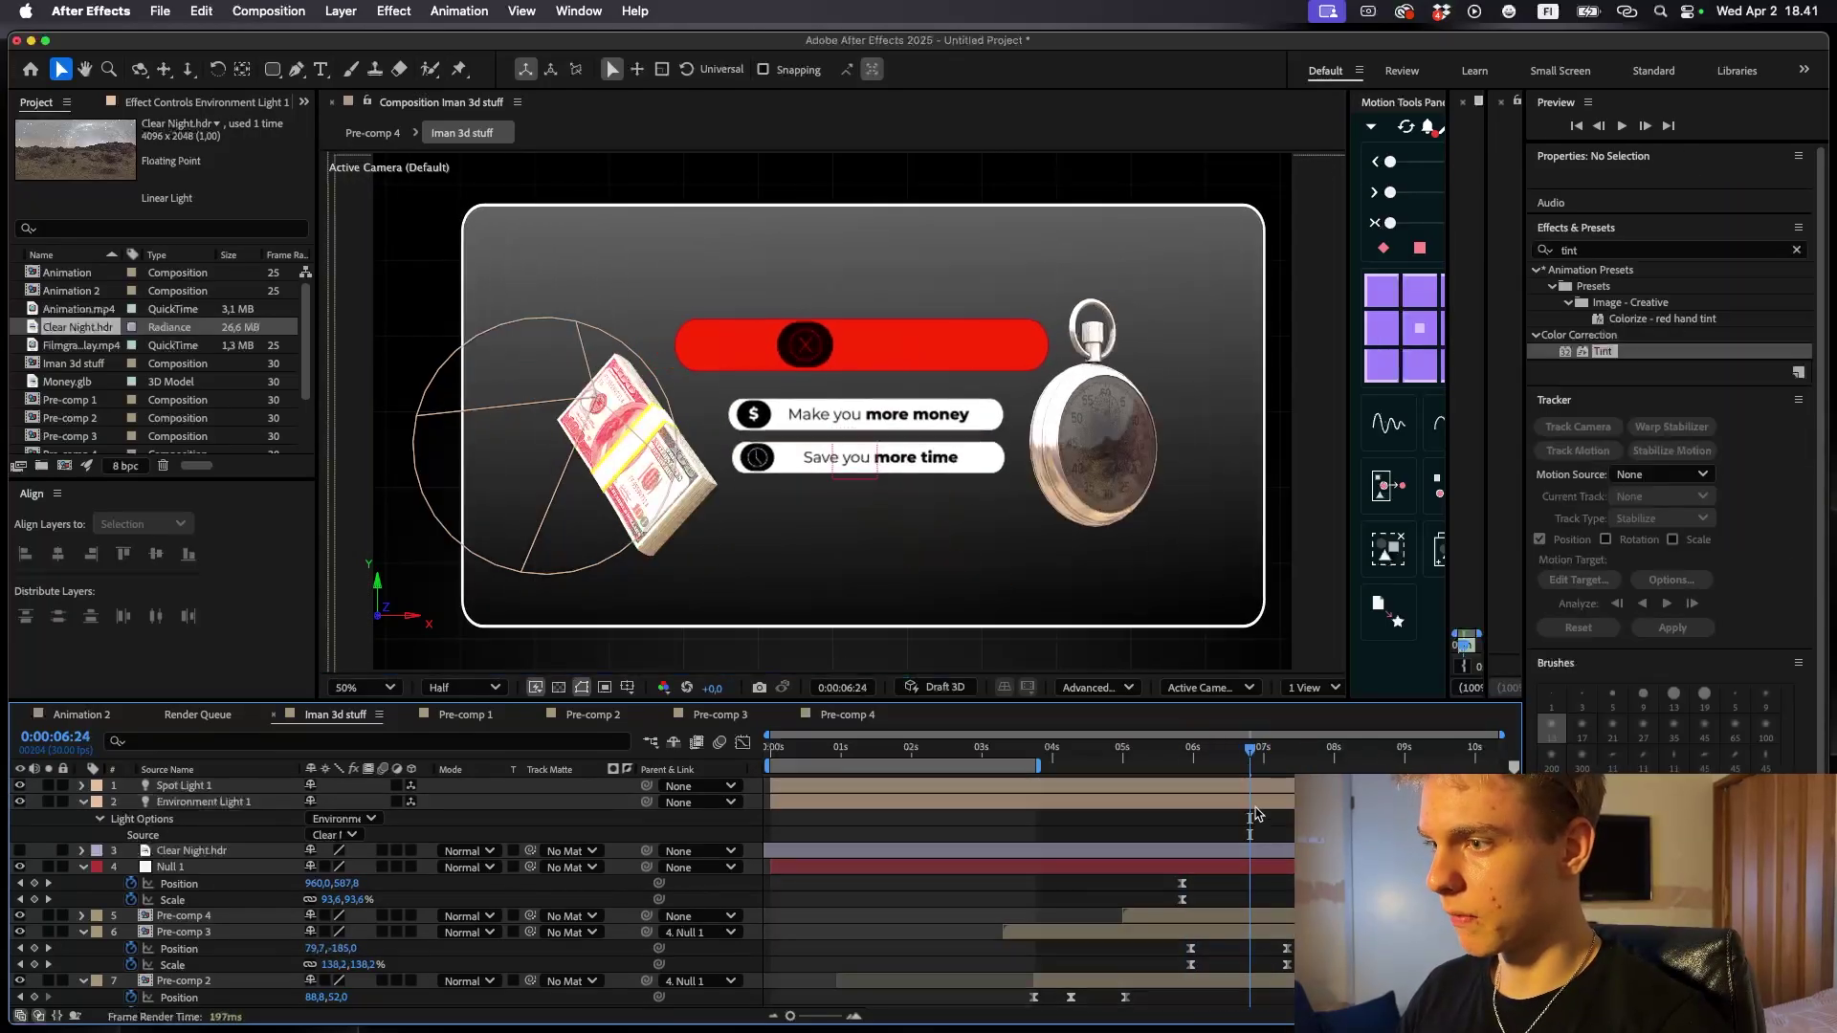
{"action": "left_click", "coordinate": [1246, 786]}
{"action": "left_click", "coordinate": [1228, 762]}
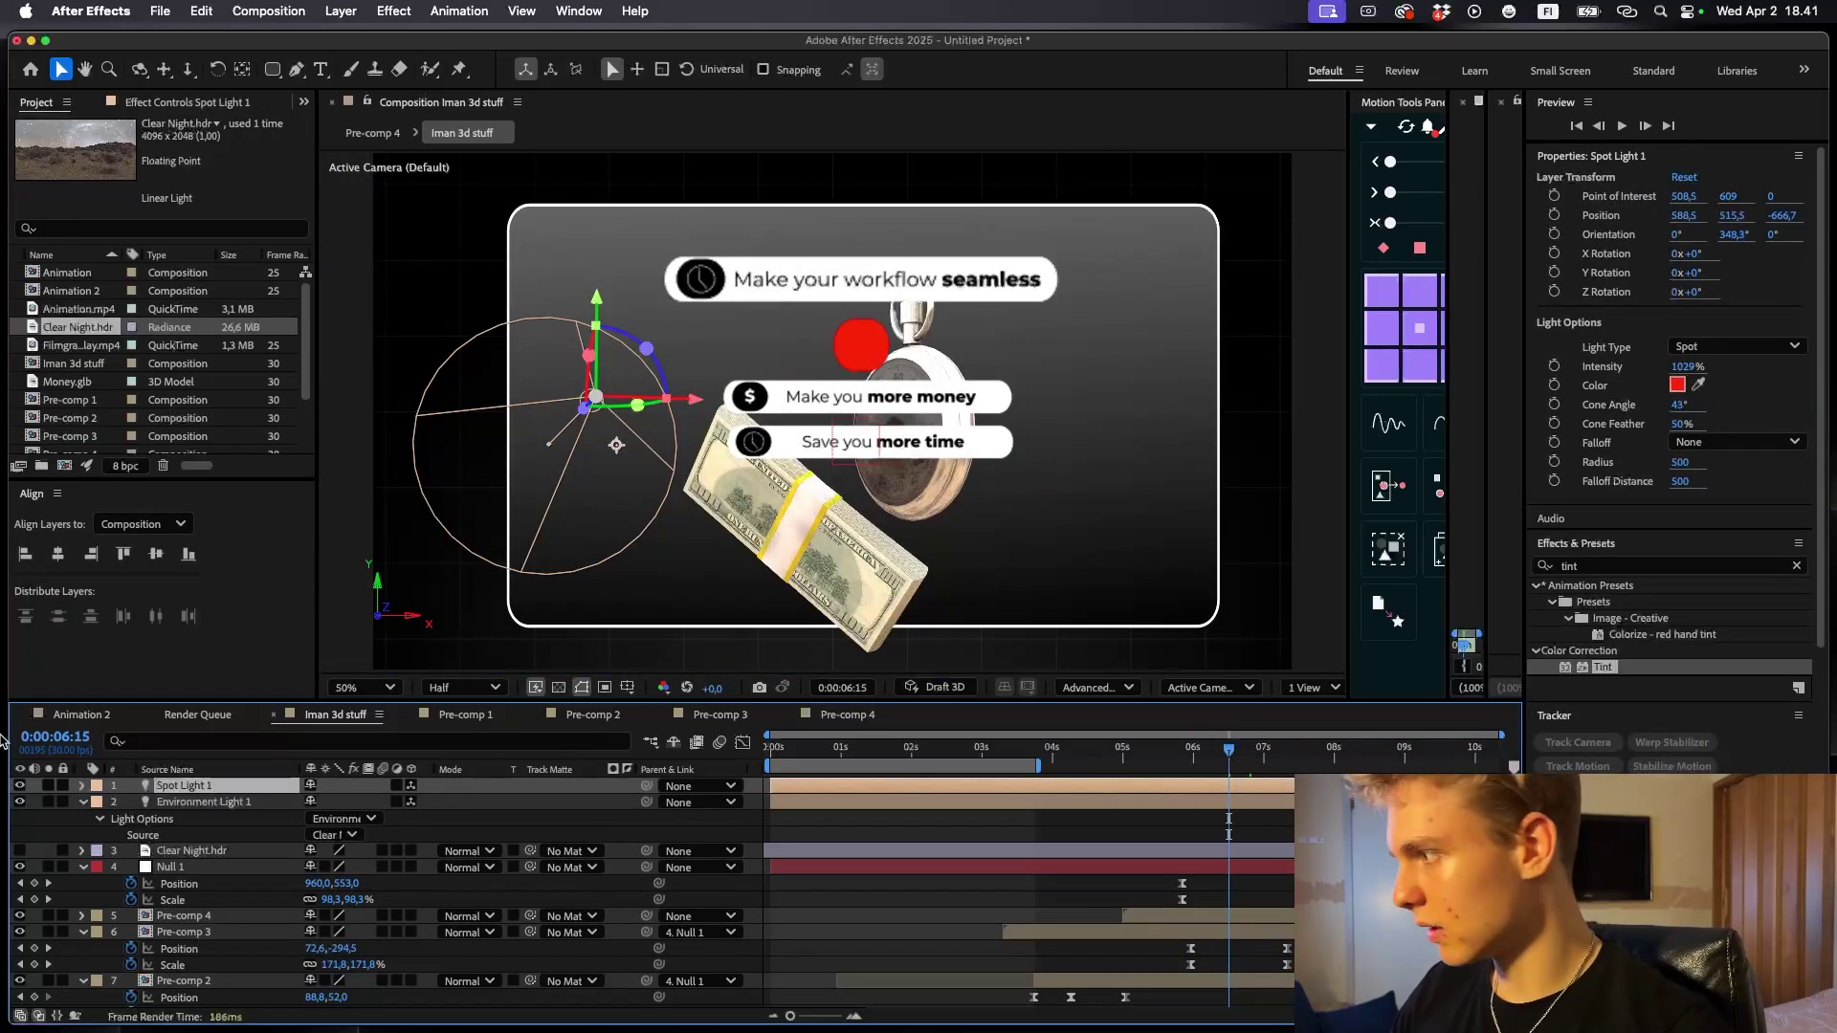
{"action": "left_click", "coordinate": [84, 785]}
{"action": "left_click", "coordinate": [85, 786]}
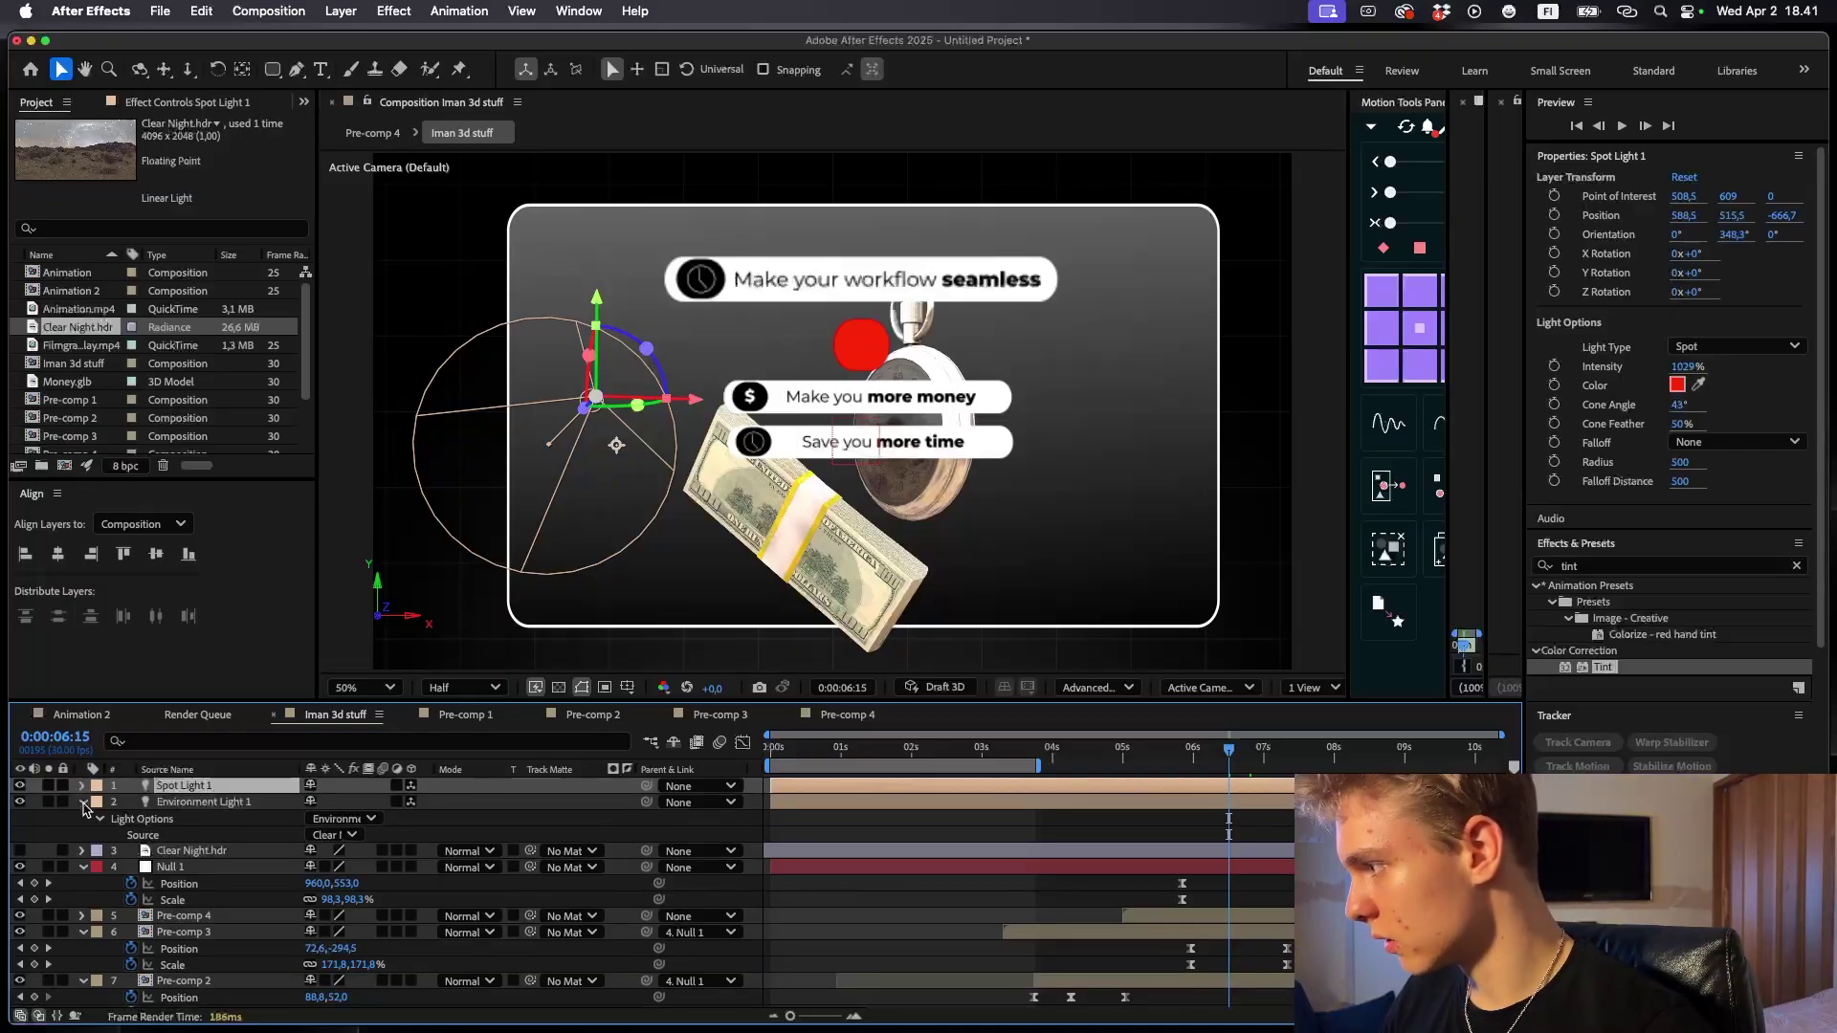
{"action": "left_click", "coordinate": [85, 804]}
{"action": "left_click", "coordinate": [84, 804]}
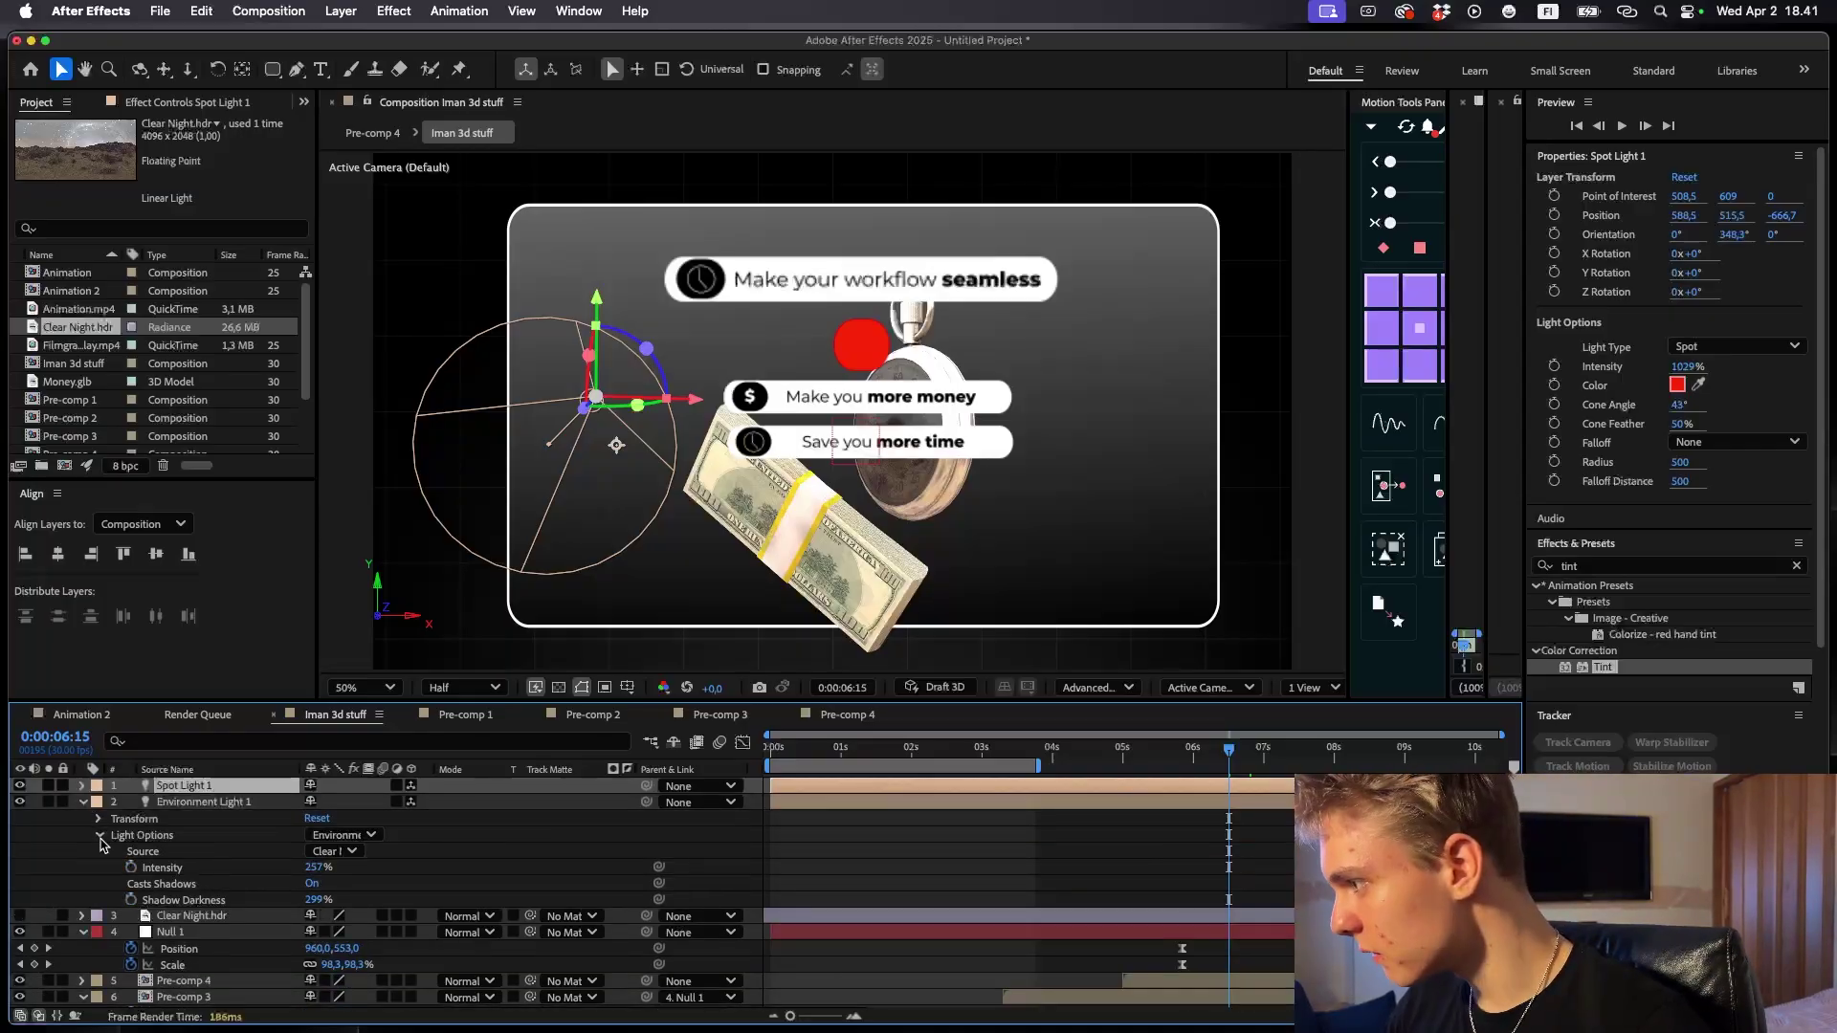
{"action": "left_click", "coordinate": [180, 867]}
- Set Environment Light 1's Intensity to 147% at 0:00:07:16 and its Shadow Darkness to 538%
{"action": "key", "text": "space"}
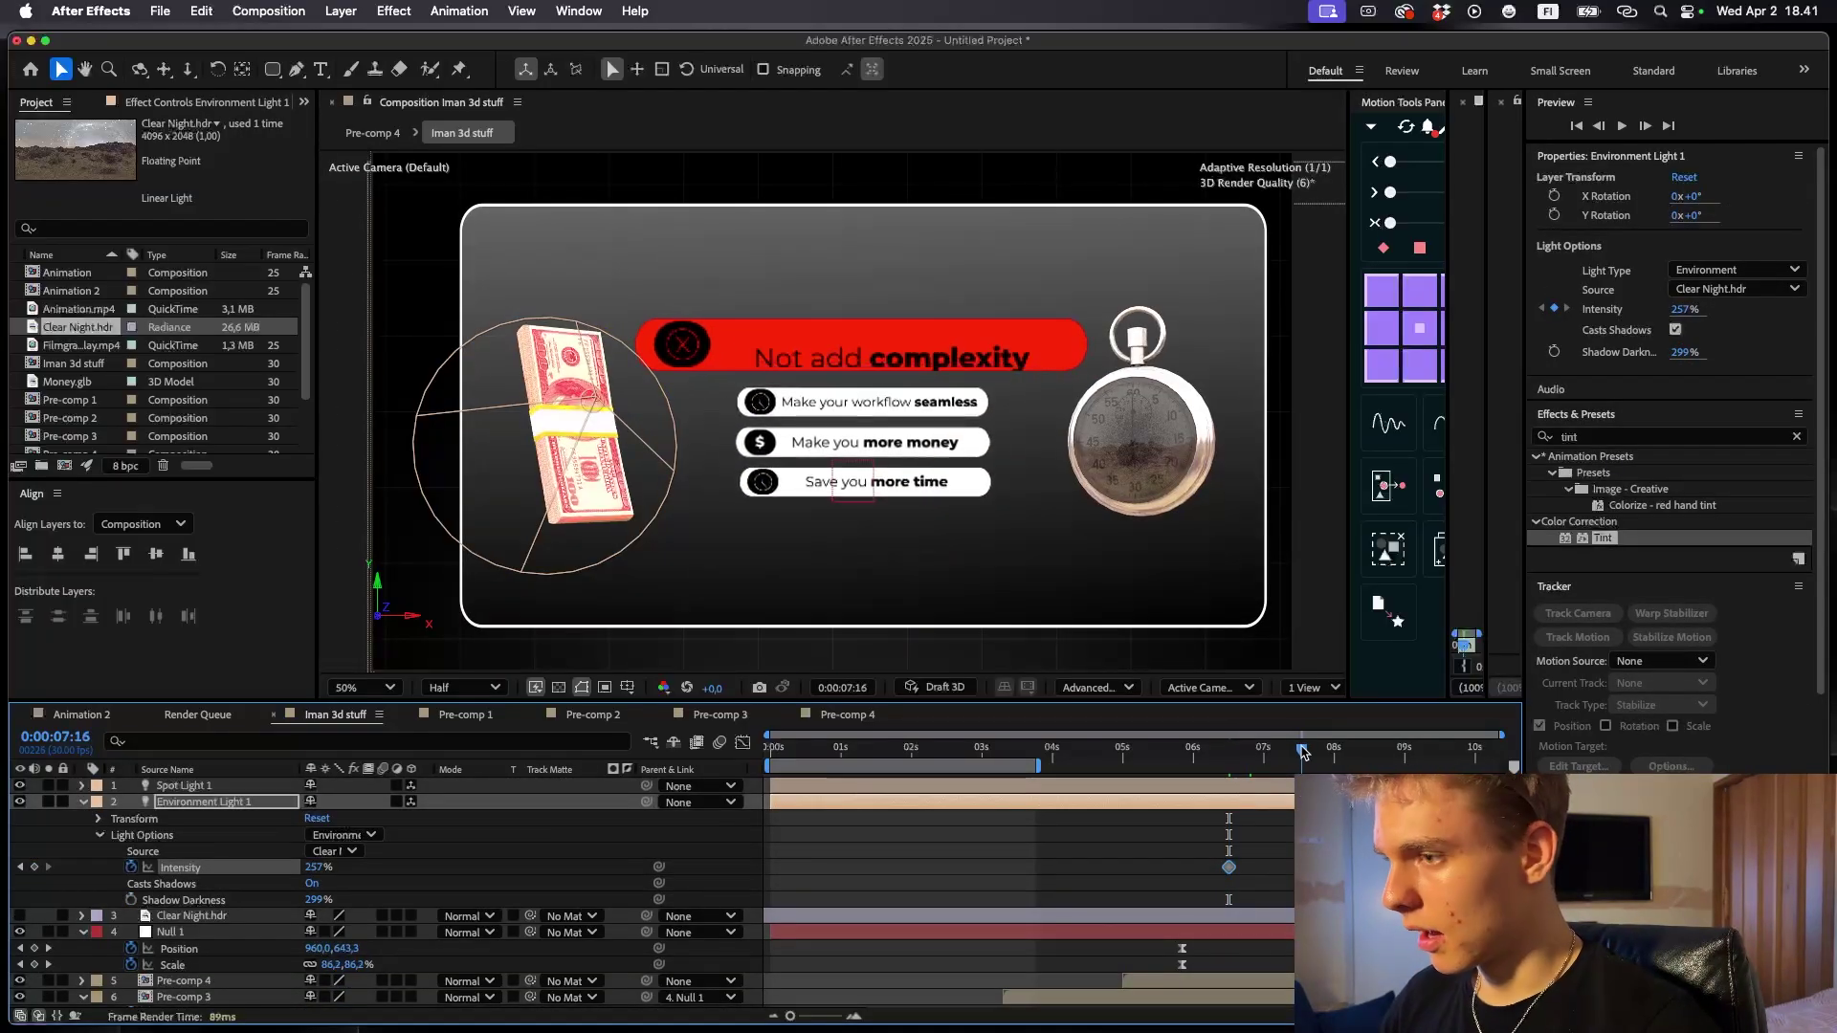
{"action": "left_click_drag", "start_coordinate": [318, 868], "coordinate": [211, 855]}
{"action": "left_click_drag", "start_coordinate": [319, 900], "coordinate": [355, 907]}
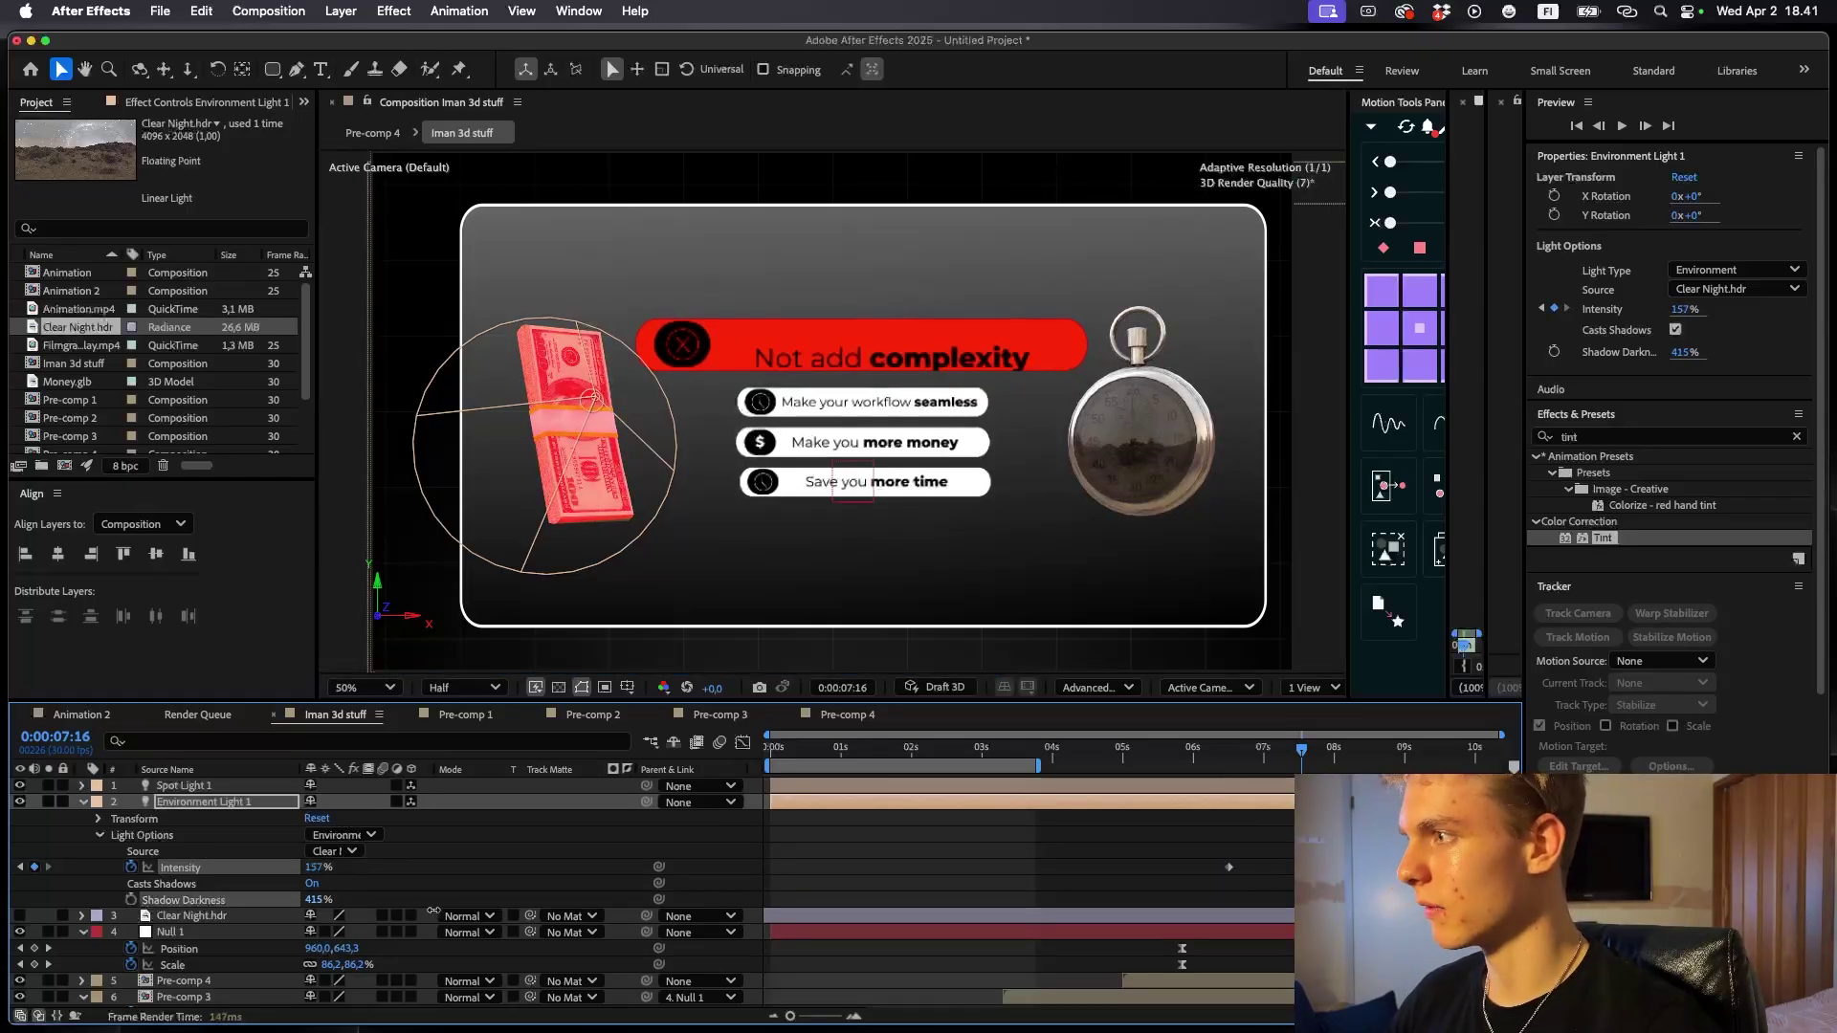
{"action": "key", "text": "super+shift+a"}
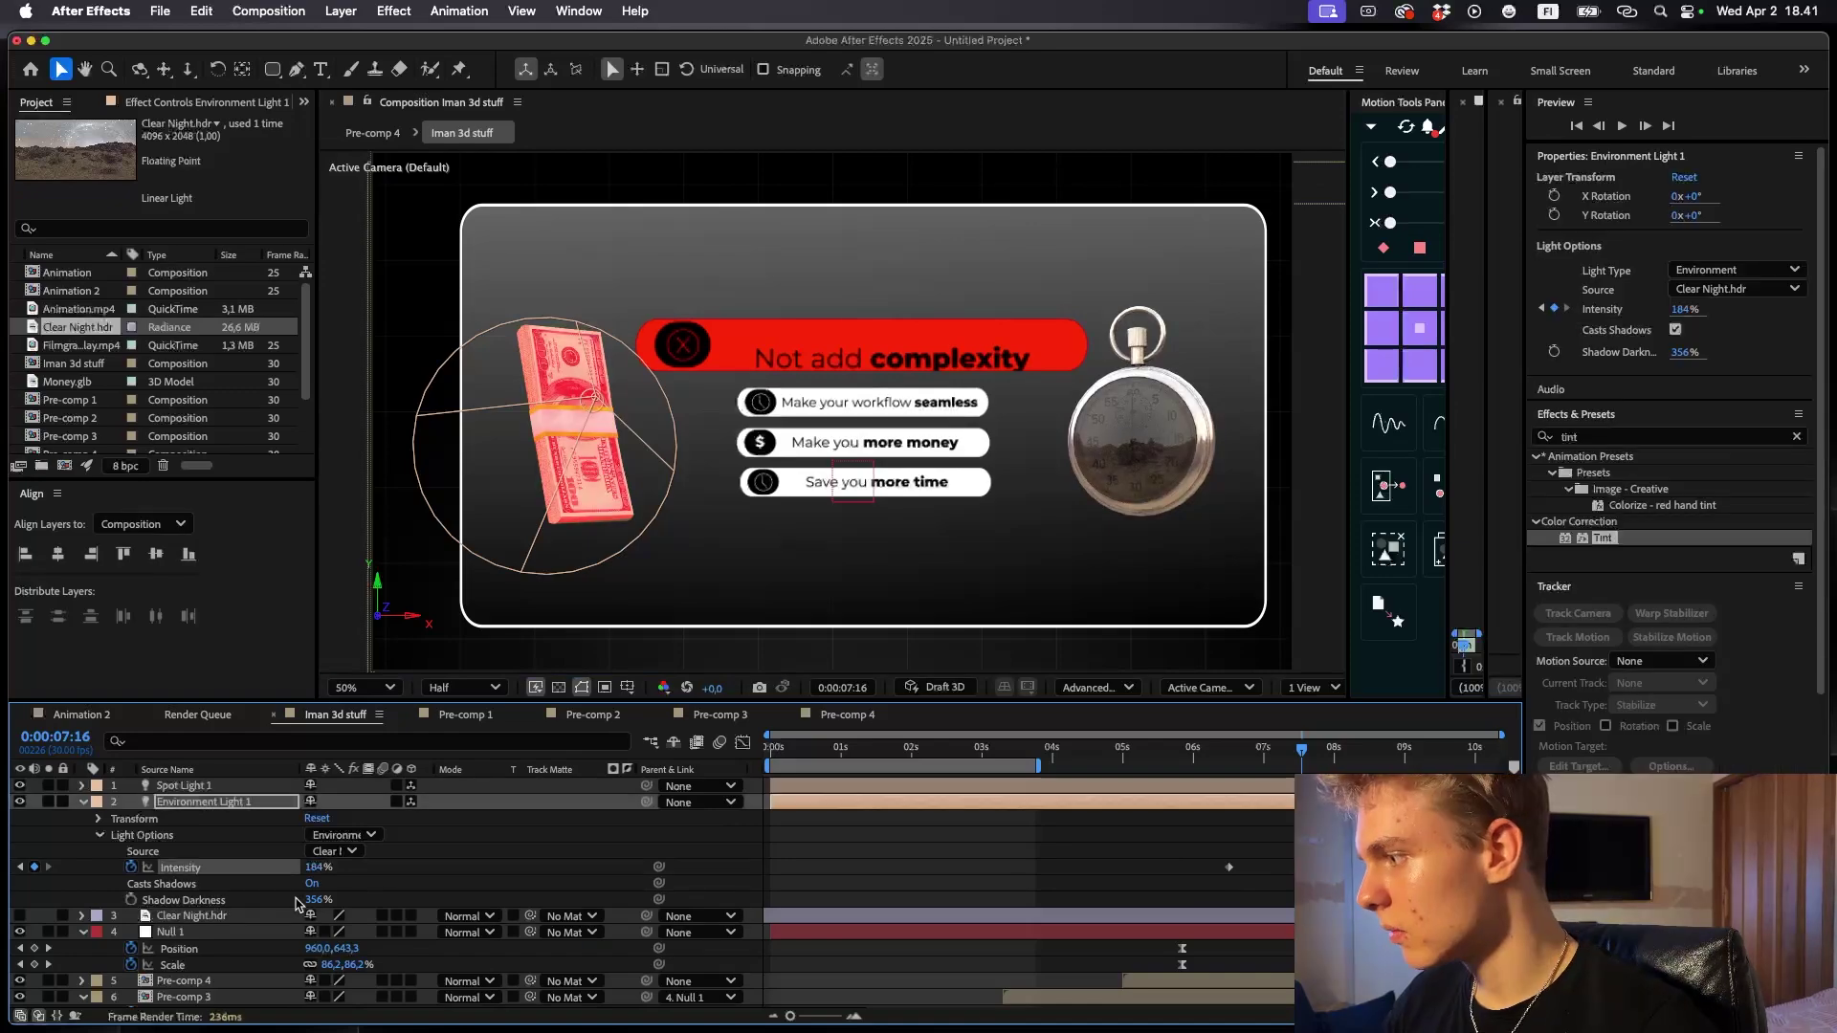
{"action": "left_click_drag", "start_coordinate": [318, 900], "coordinate": [481, 906]}
{"action": "left_click_drag", "start_coordinate": [318, 868], "coordinate": [286, 873]}
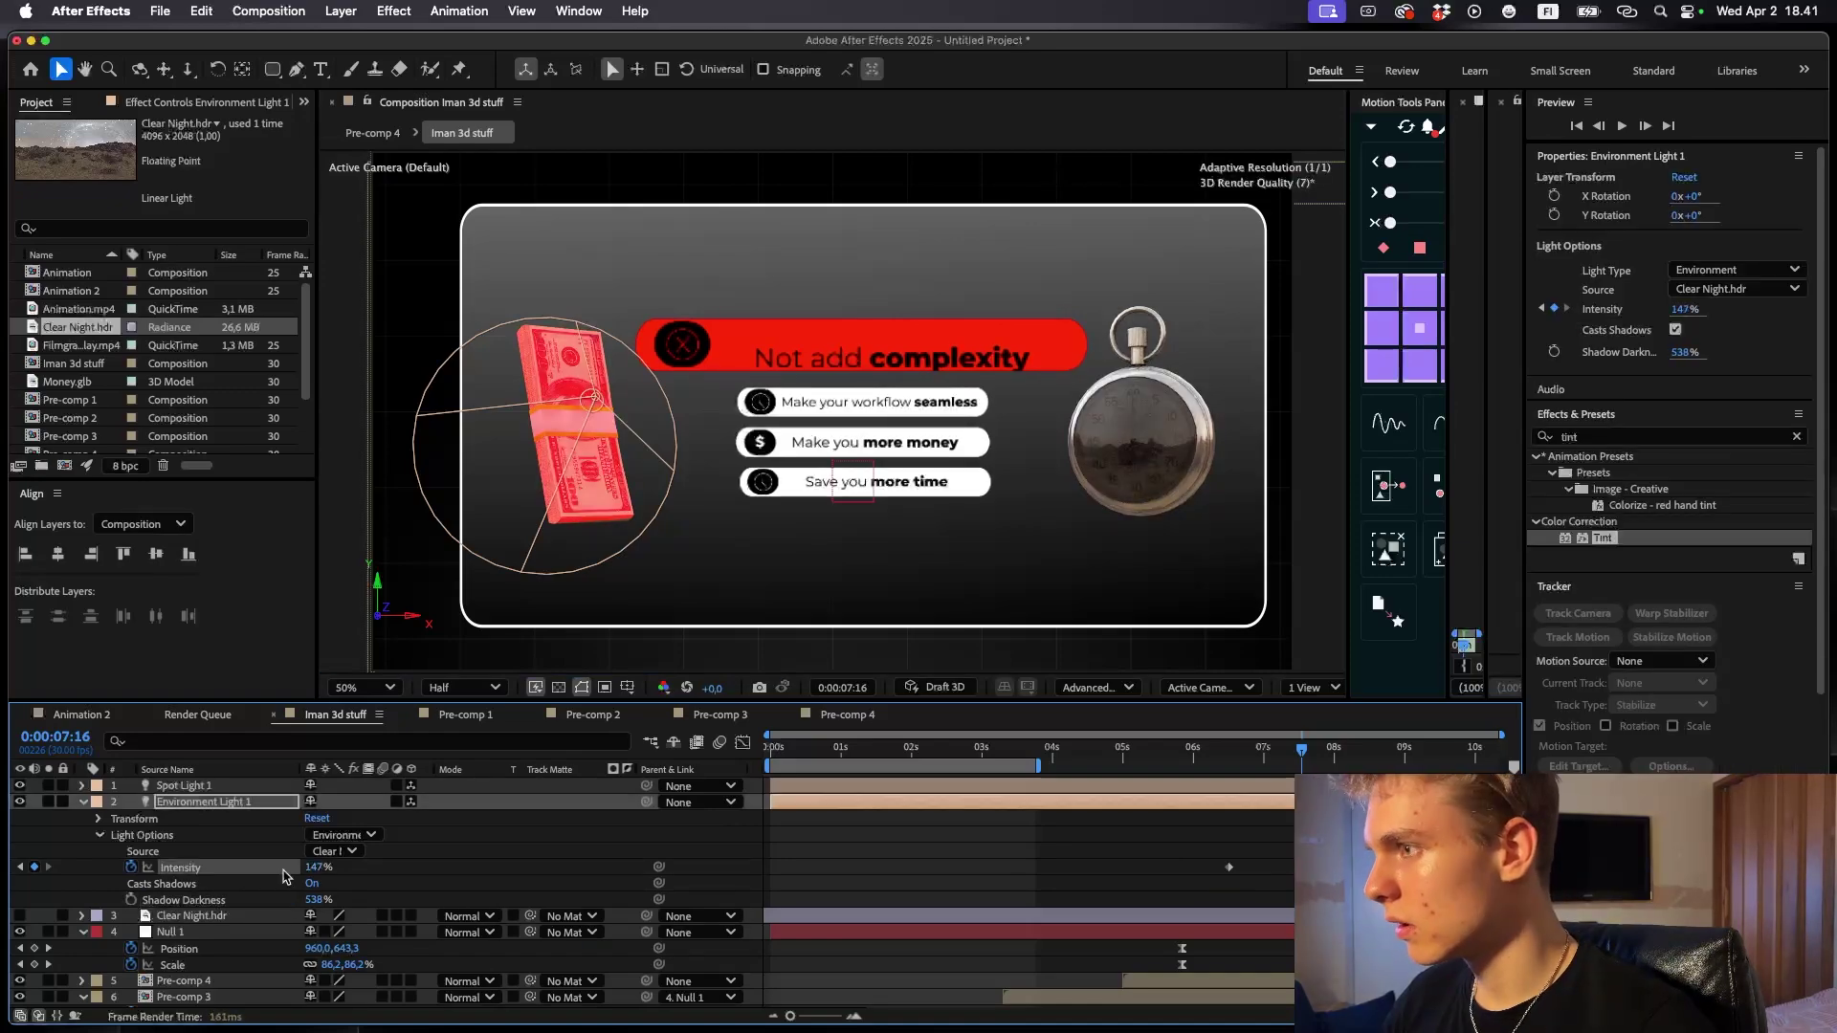
{"action": "key", "text": "super+shift+a"}
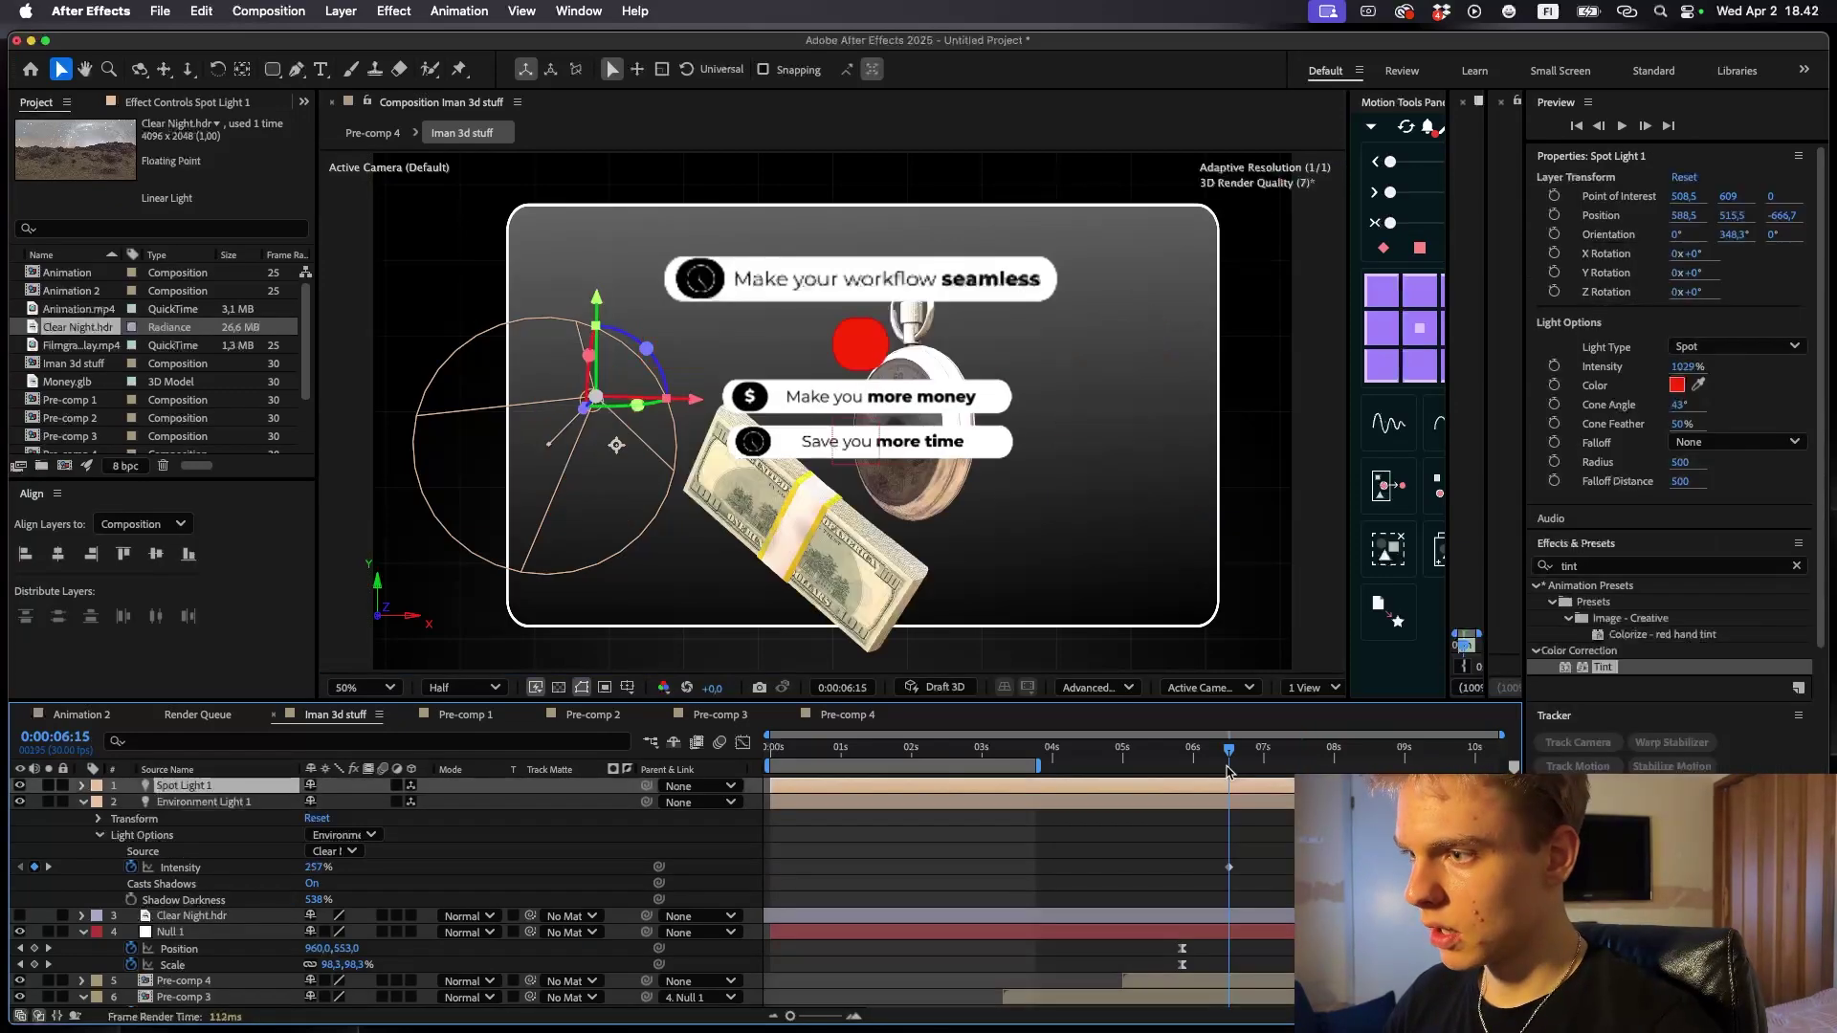
- Duplicate Spot Light 1 and aim the copy at the stopwatch, placed about 1100.6, 413.3, -1344.3 with Y Orientation 21.7°
{"action": "key", "text": "super+d"}
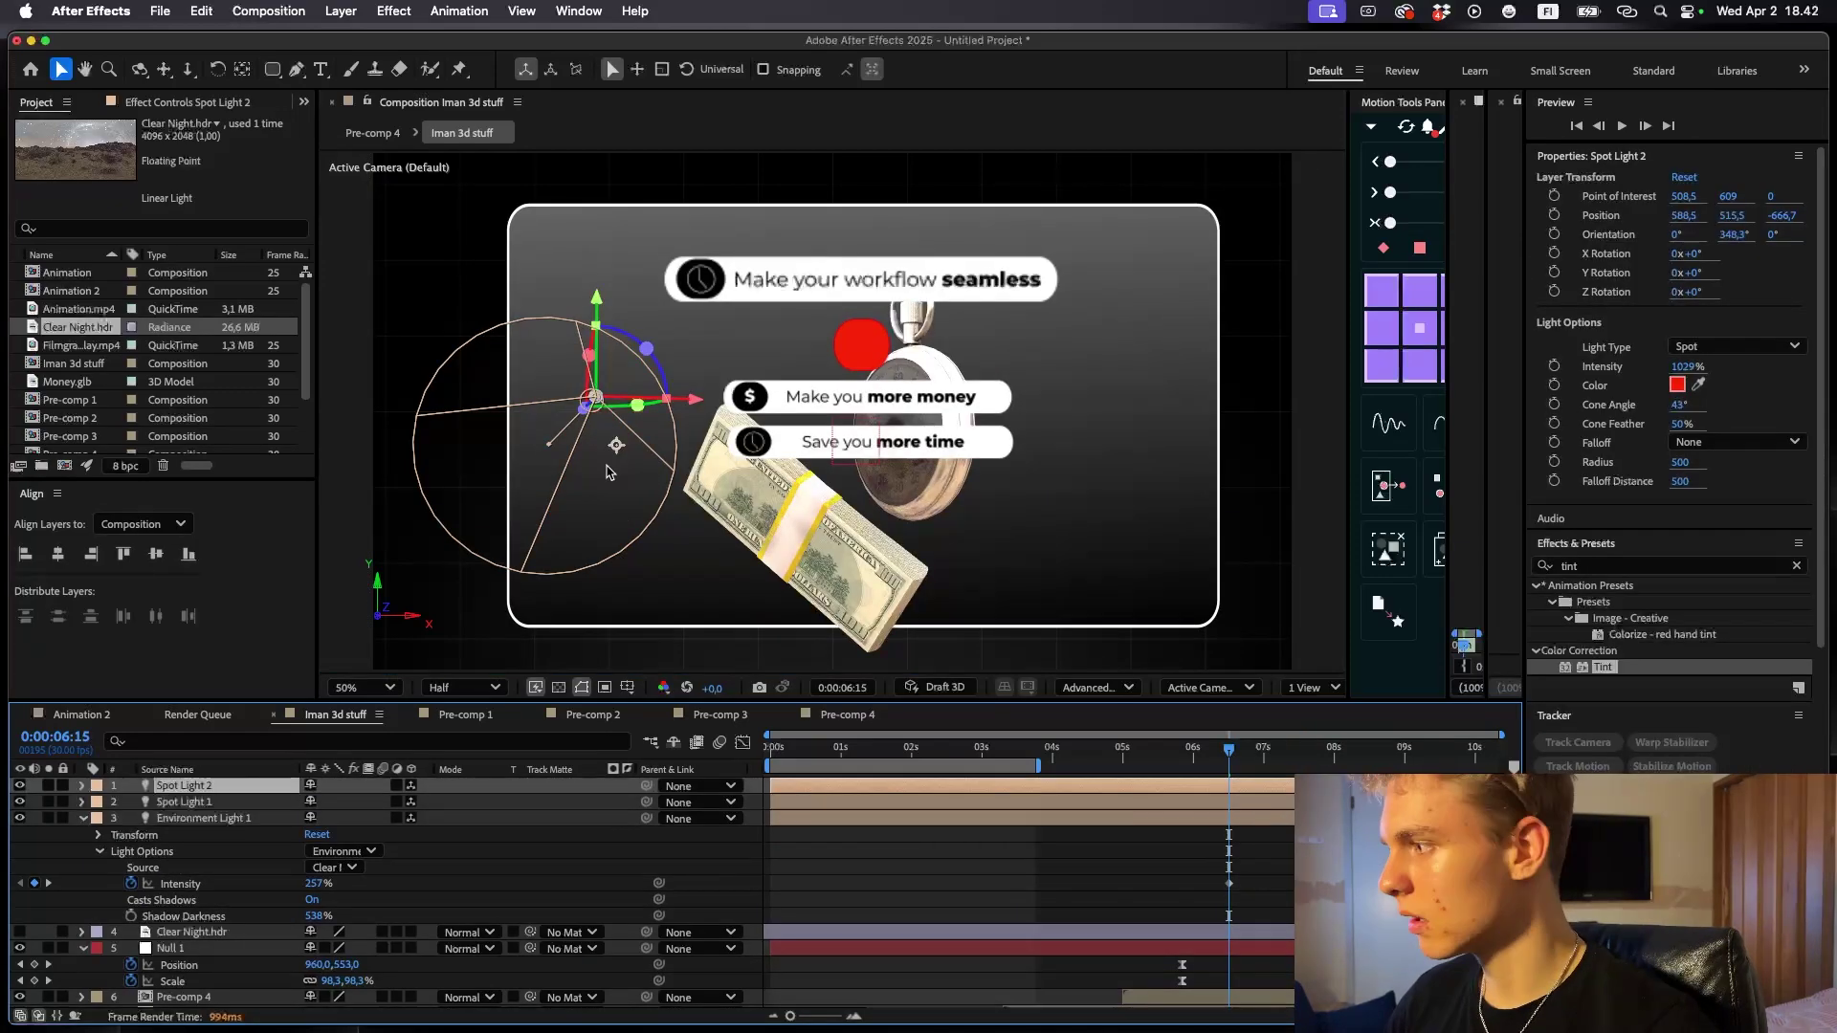
{"action": "left_click_drag", "start_coordinate": [617, 445], "coordinate": [1103, 397]}
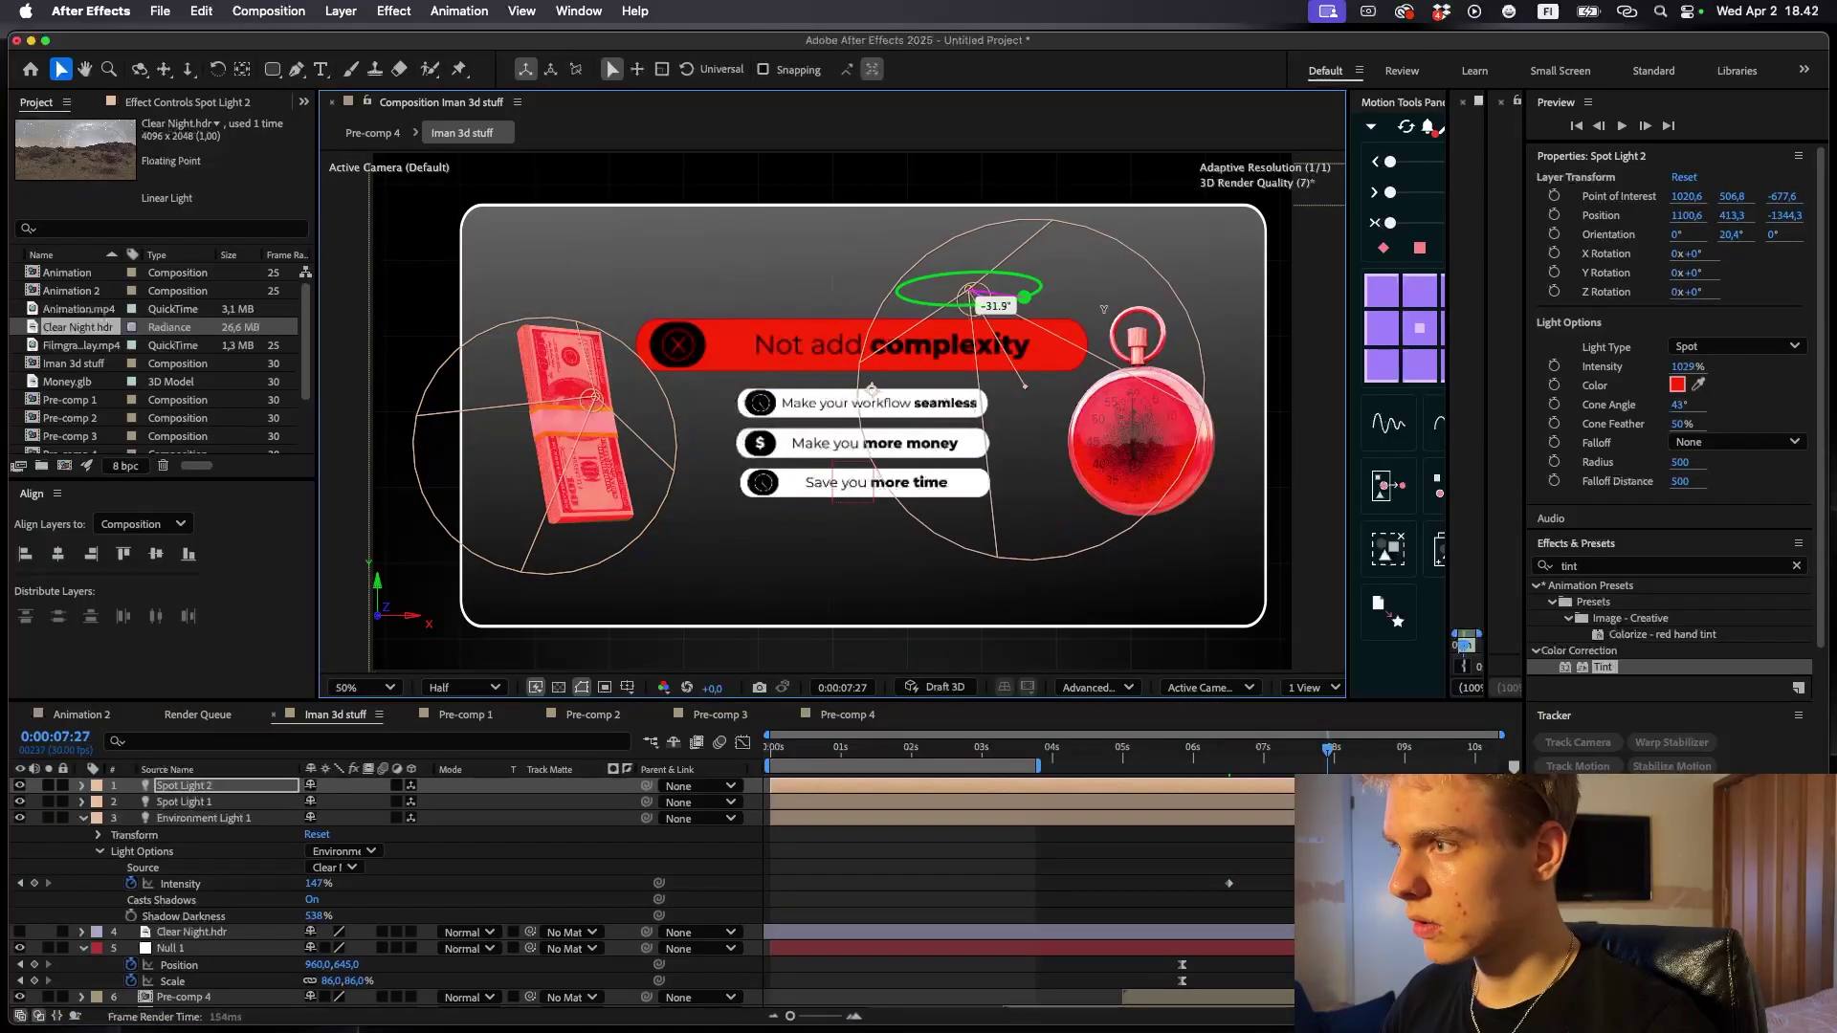
{"action": "left_click_drag", "start_coordinate": [1040, 287], "coordinate": [1126, 312]}
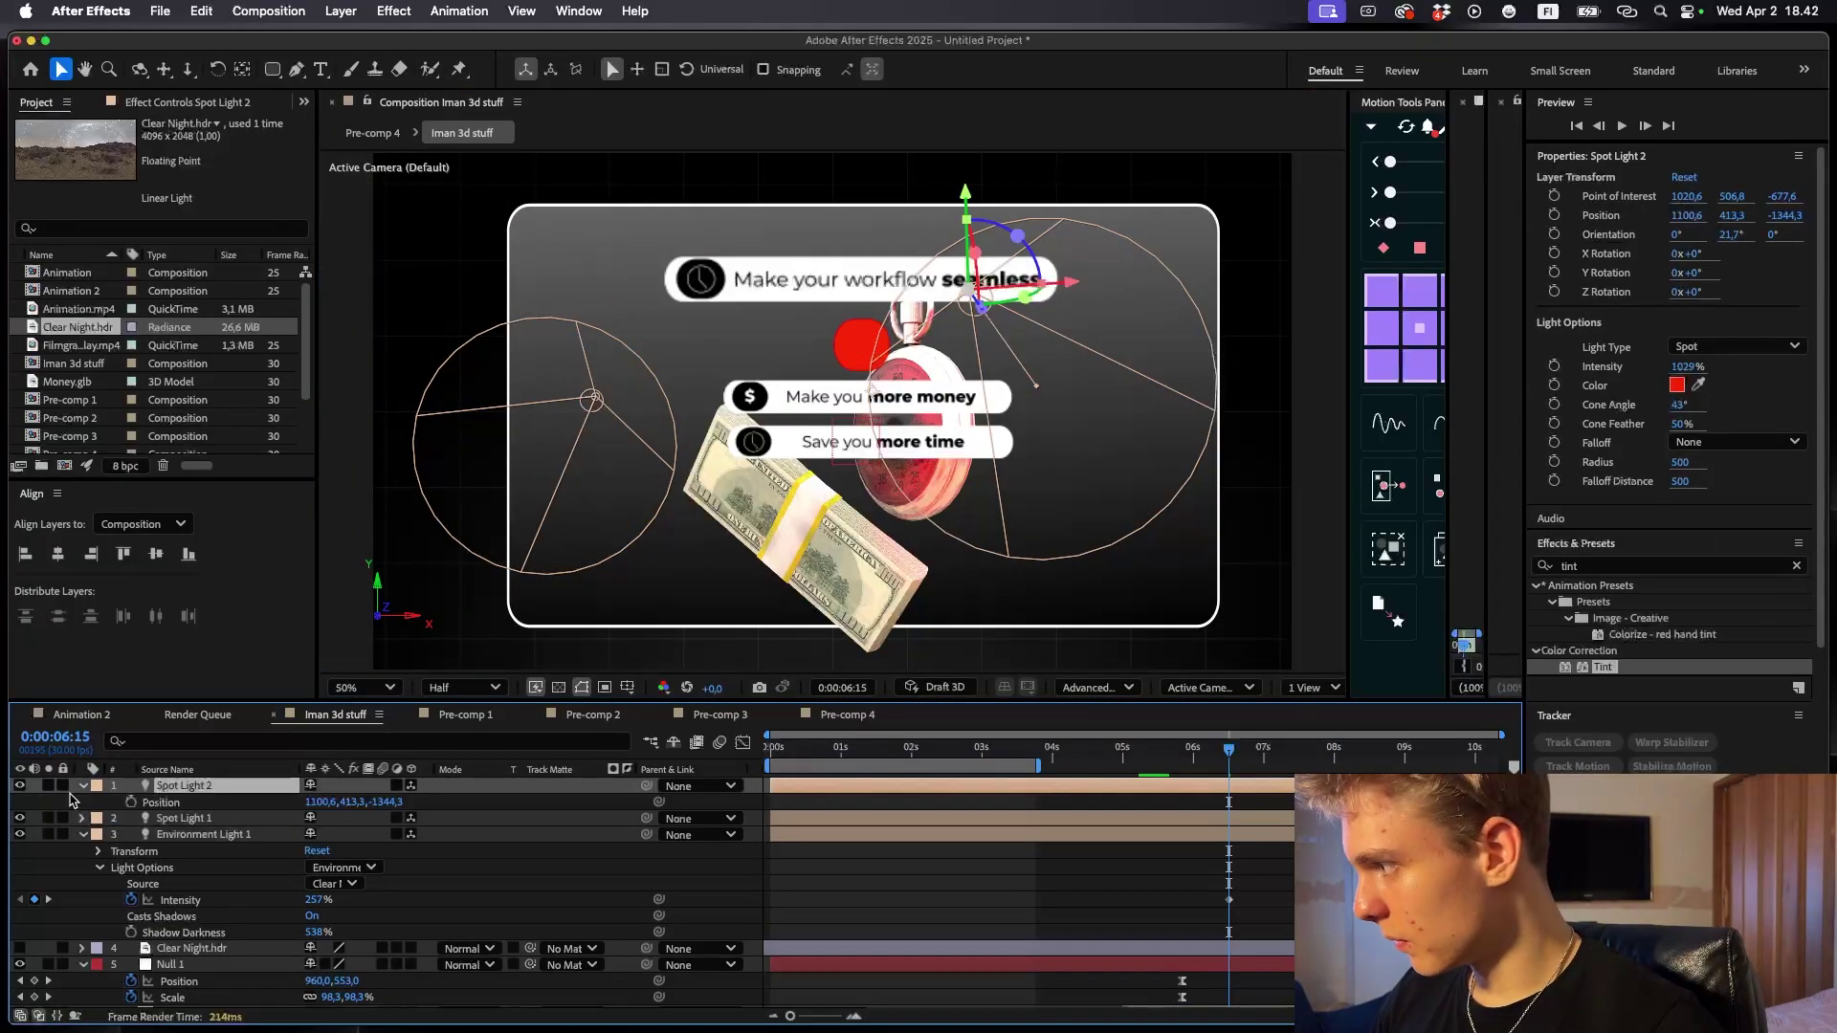
- Keyframe Spot Light 2's Intensity to rise from 0% at 0:00:06:15 to its full value shortly after
{"action": "left_click", "coordinate": [81, 787]}
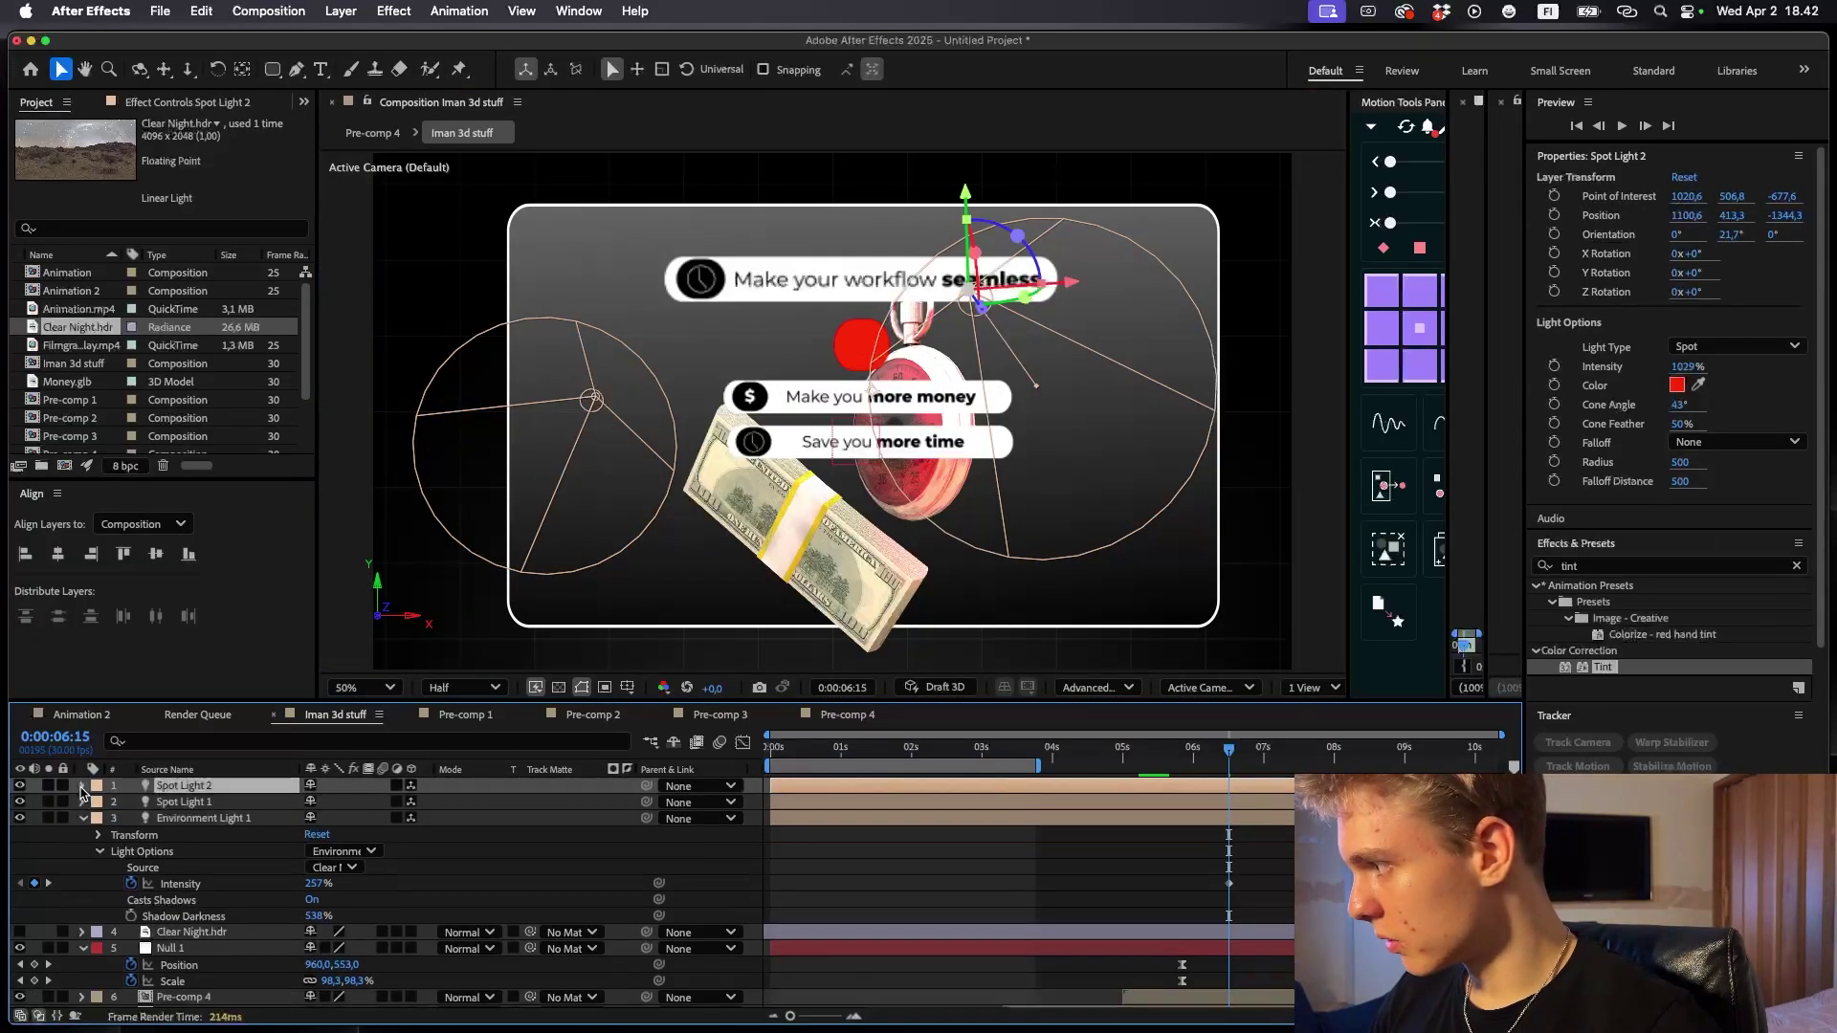
{"action": "left_click", "coordinate": [82, 786]}
{"action": "left_click", "coordinate": [99, 917]}
{"action": "scroll", "coordinate": [144, 919], "scroll_direction": "down", "scroll_amount": 1}
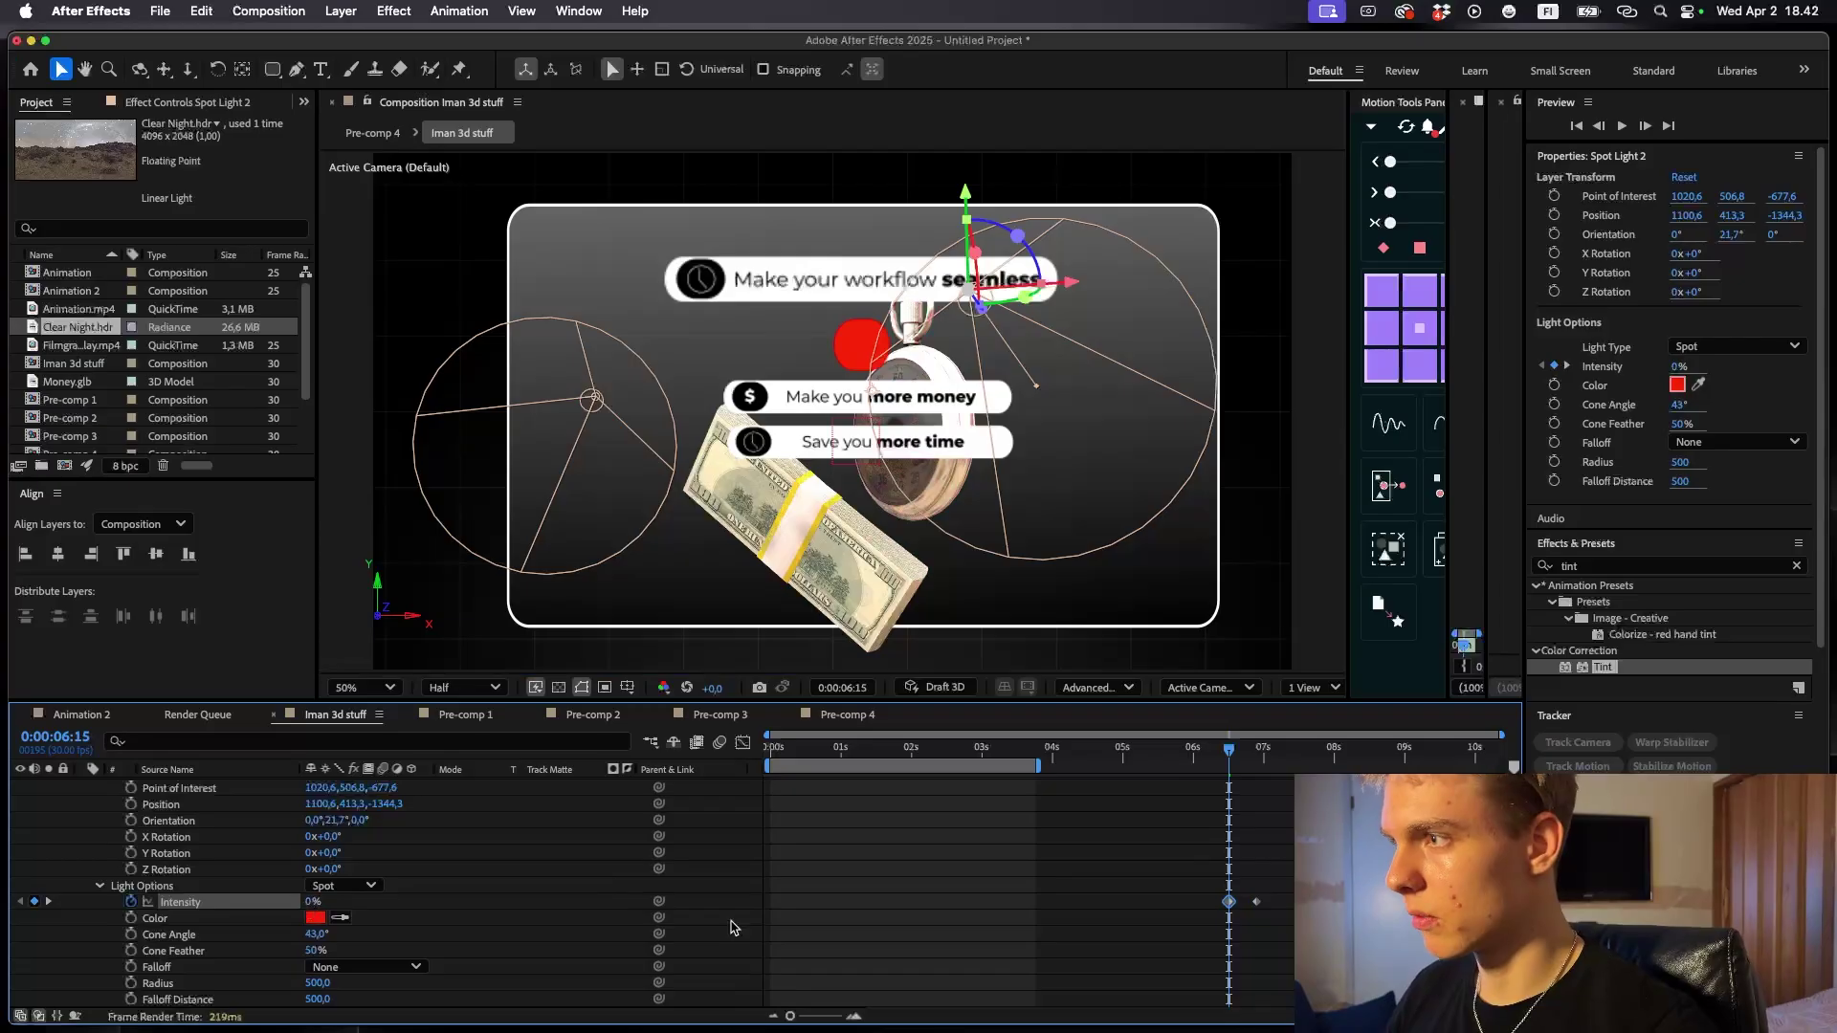
{"action": "left_click", "coordinate": [1186, 933]}
{"action": "scroll", "coordinate": [1194, 872], "scroll_direction": "down", "scroll_amount": 5}
{"action": "scroll", "coordinate": [1193, 874], "scroll_direction": "down", "scroll_amount": 1}
{"action": "scroll", "coordinate": [1210, 876], "scroll_direction": "up", "scroll_amount": 4}
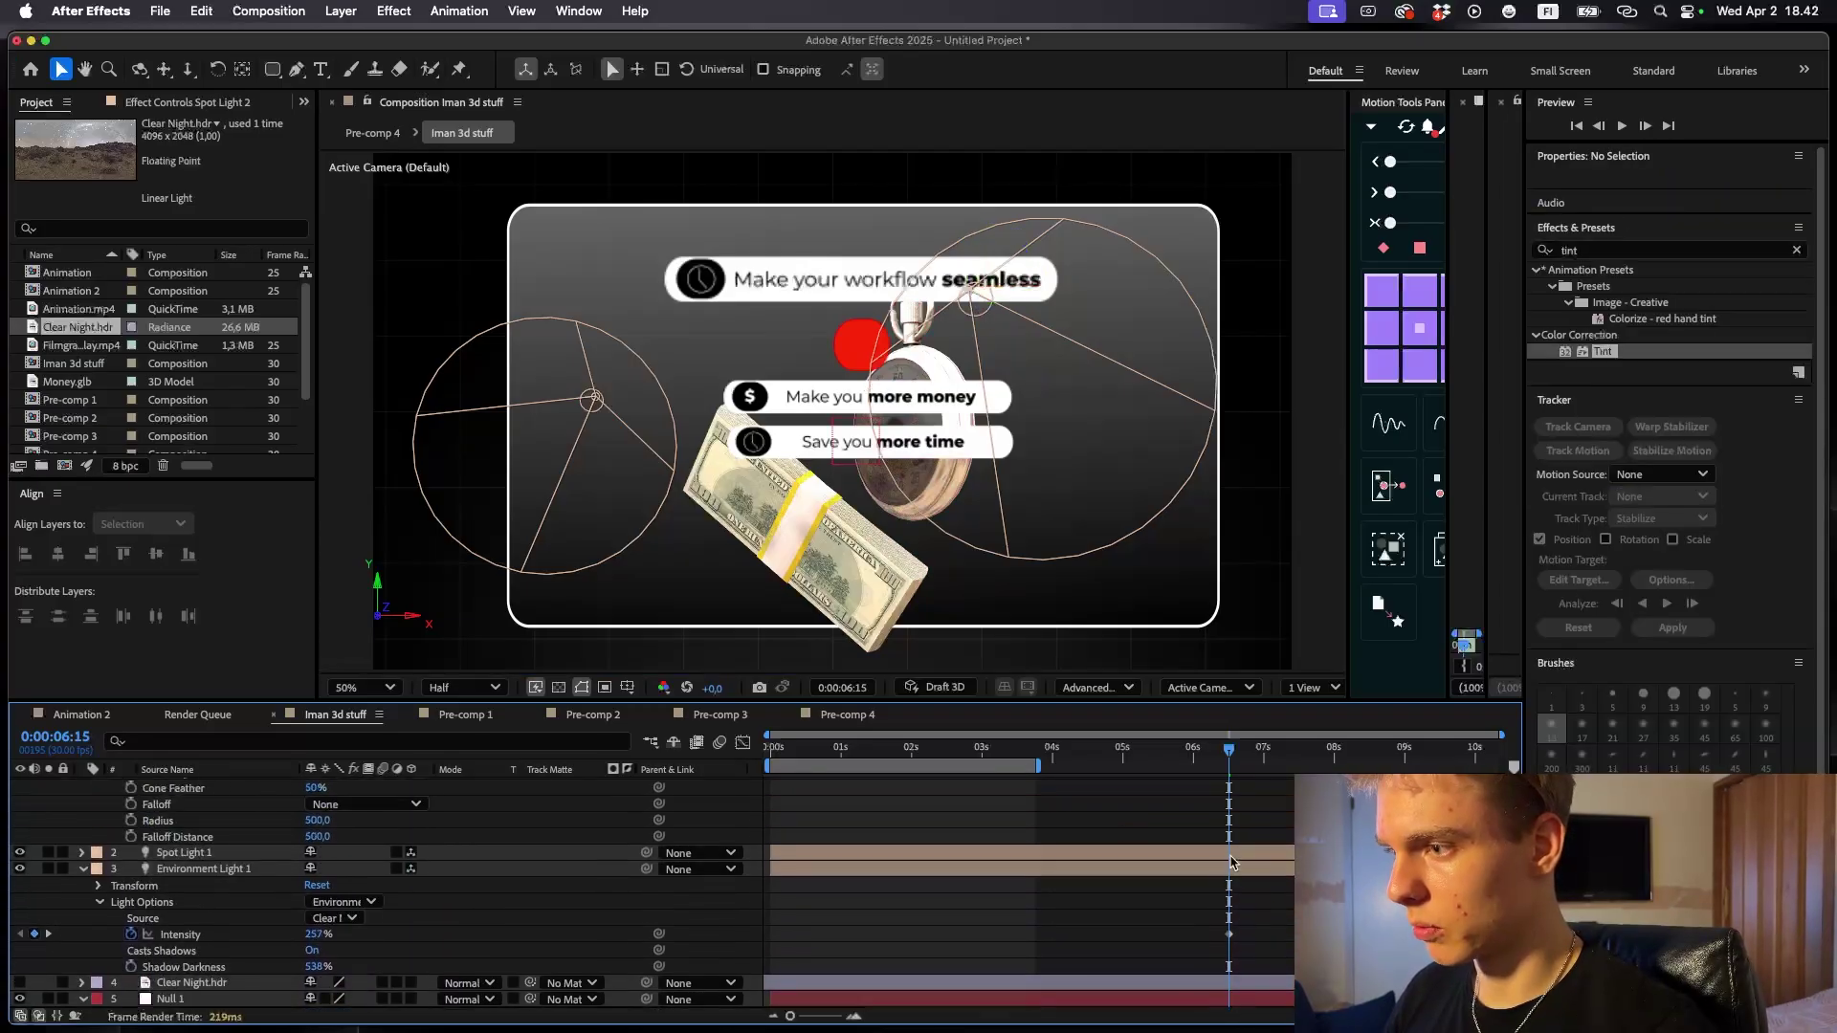
- Keyframe Spot Light 1's Intensity to rise from a lowered value at 0:00:06:15 to 1029%, and scrub through the result
{"action": "left_click", "coordinate": [1230, 854]}
{"action": "left_click", "coordinate": [82, 852]}
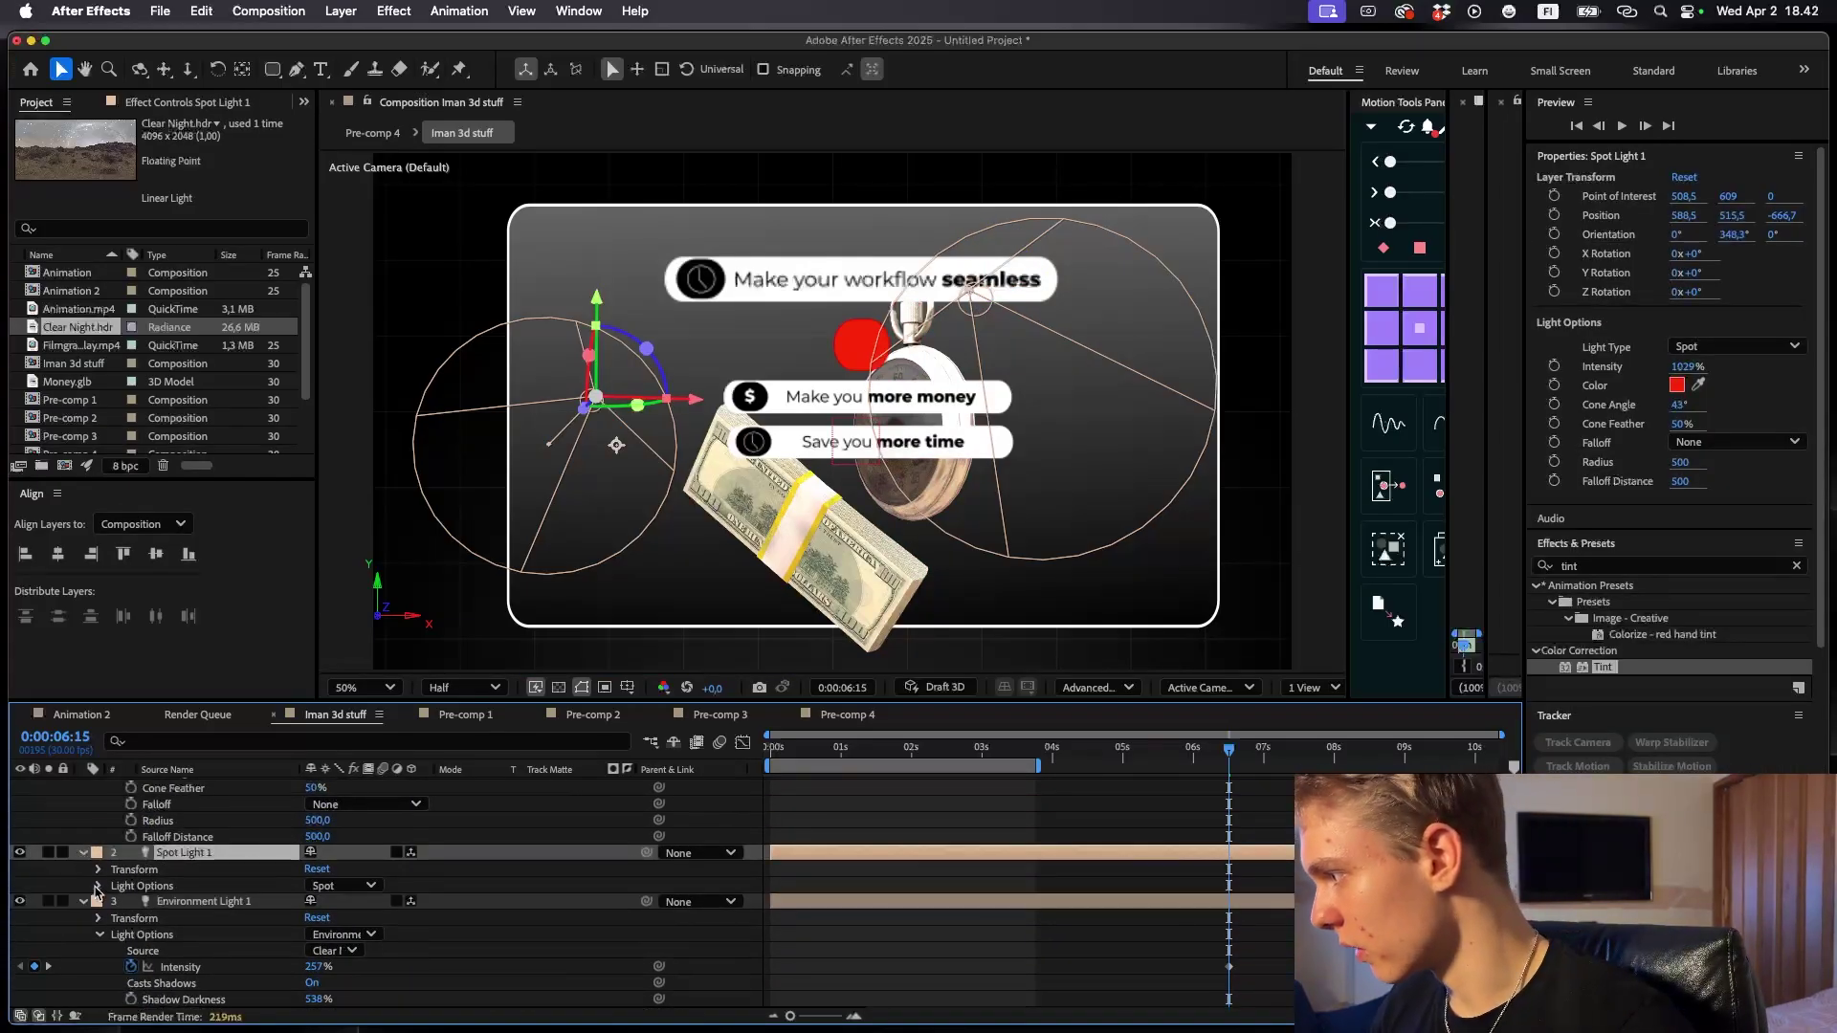
{"action": "left_click", "coordinate": [98, 886]}
{"action": "left_click", "coordinate": [131, 901]}
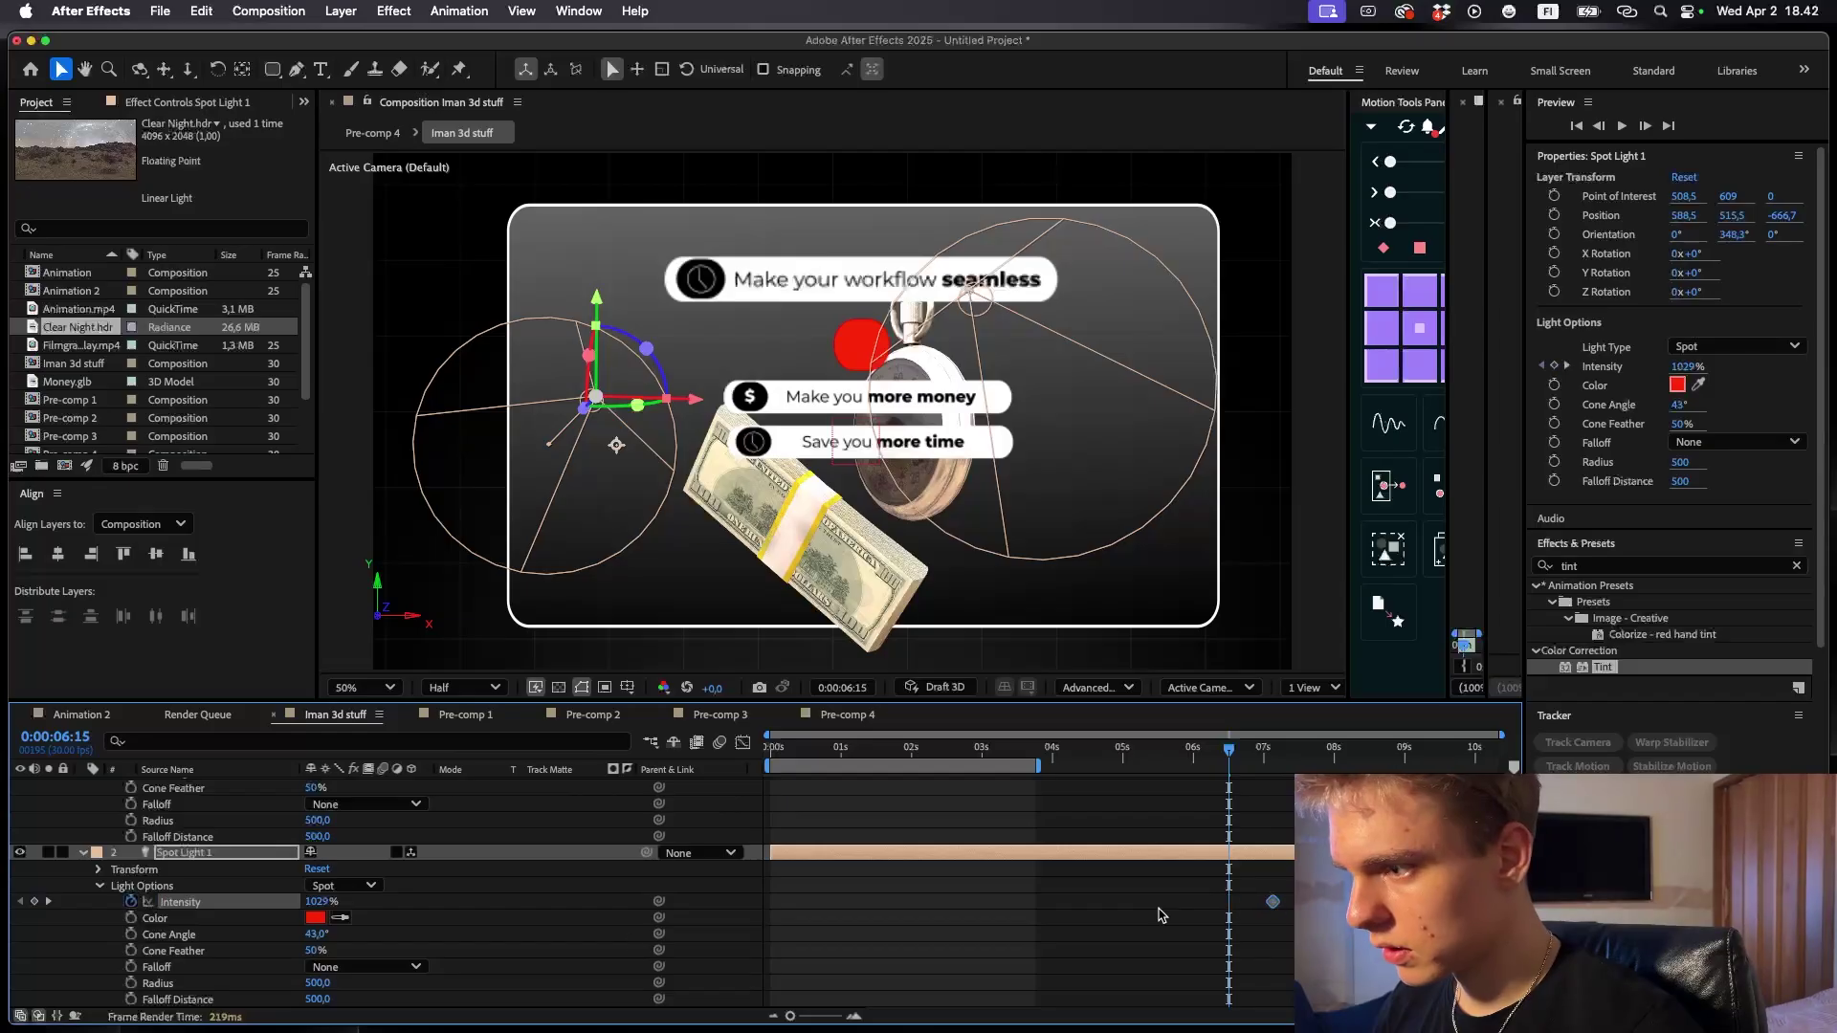
{"action": "left_click_drag", "start_coordinate": [318, 907], "coordinate": [148, 907]}
{"action": "left_click_drag", "start_coordinate": [1253, 763], "coordinate": [1491, 766]}
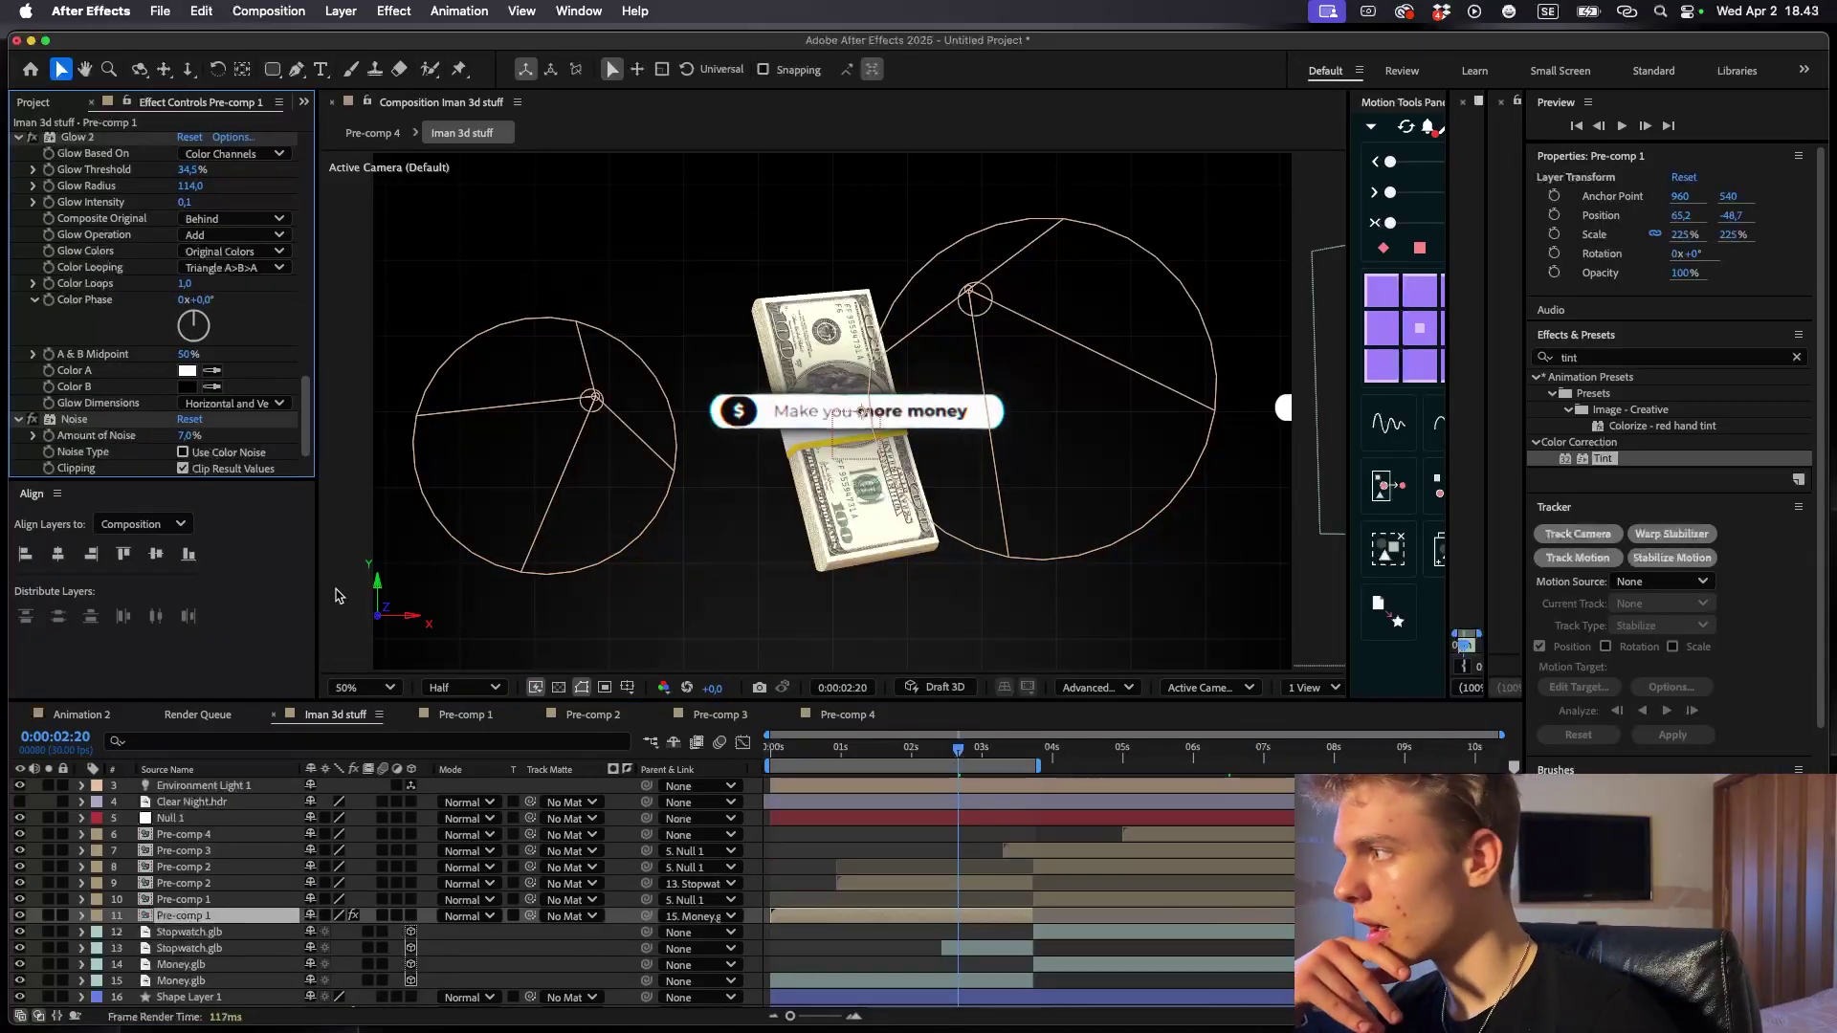
- Review the effect stack on the earlier Pre-comp 1 layer, from Turbulent Displace and VR Chromatic Aberrations to Glow 2 and Noise
{"action": "scroll", "coordinate": [115, 317], "scroll_direction": "up", "scroll_amount": 10}
{"action": "scroll", "coordinate": [120, 287], "scroll_direction": "down", "scroll_amount": 5}
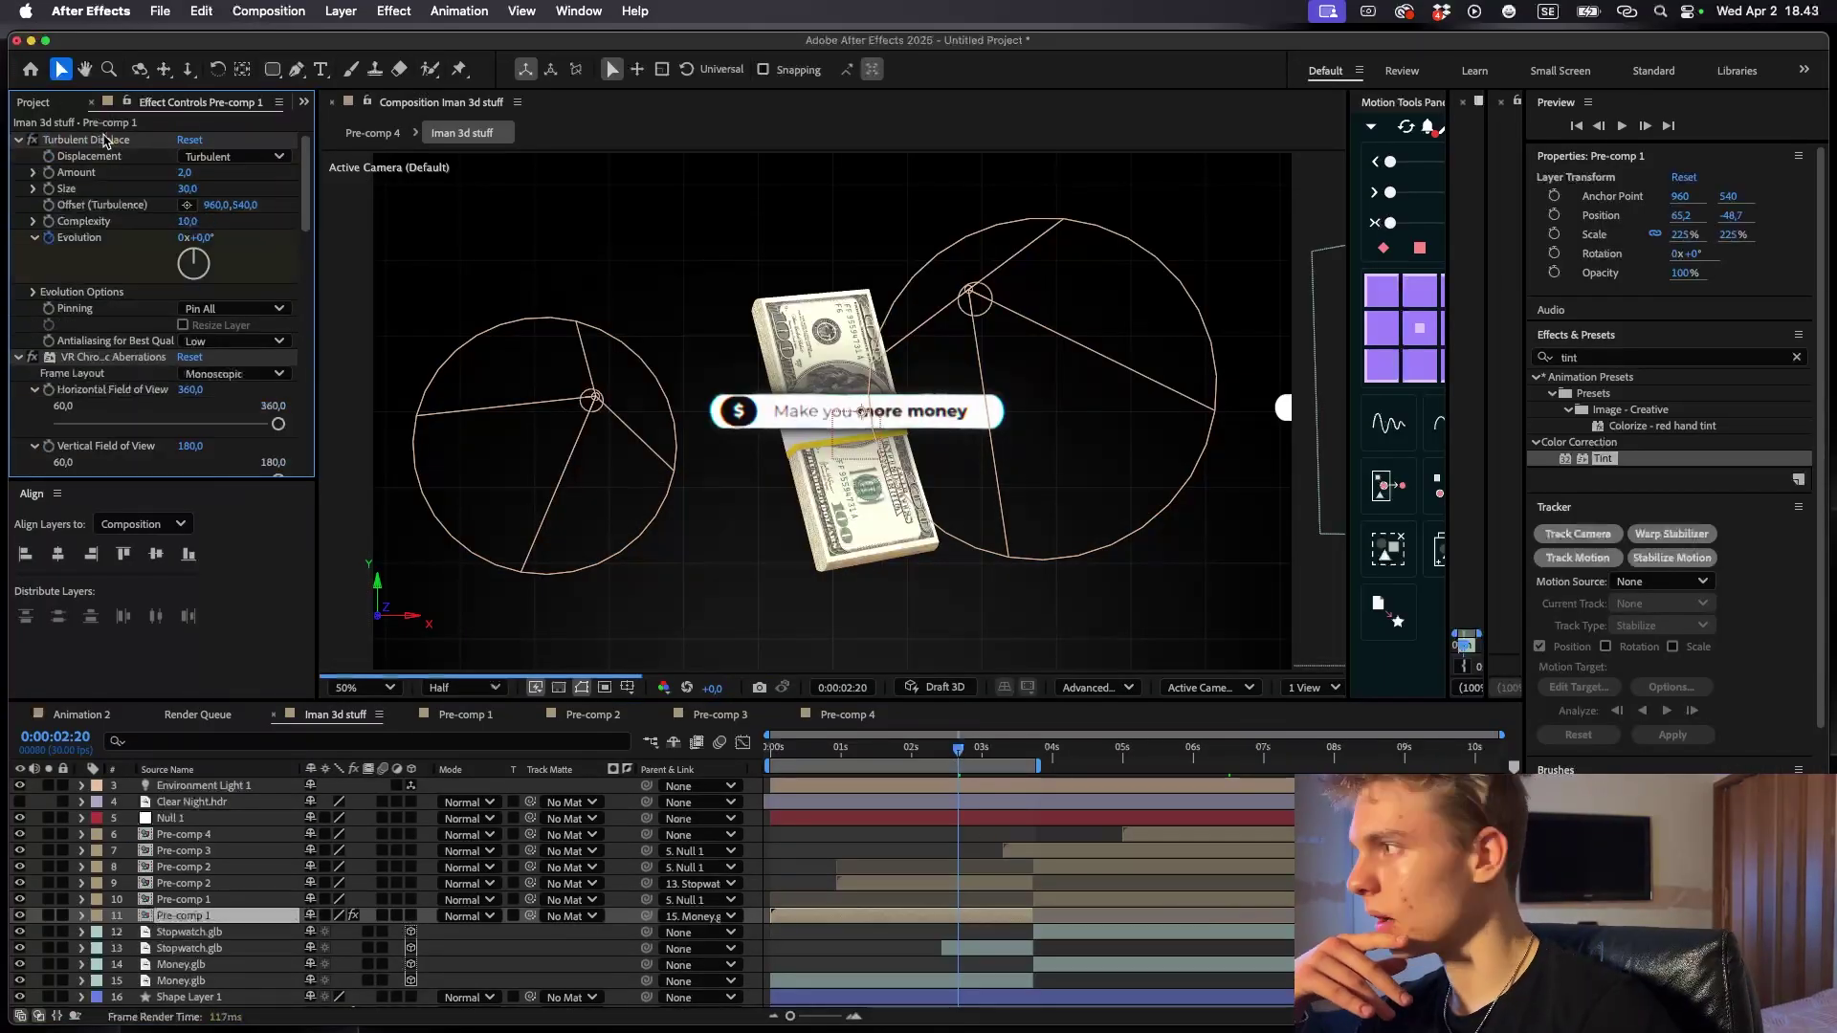
{"action": "scroll", "coordinate": [67, 182], "scroll_direction": "up", "scroll_amount": 1}
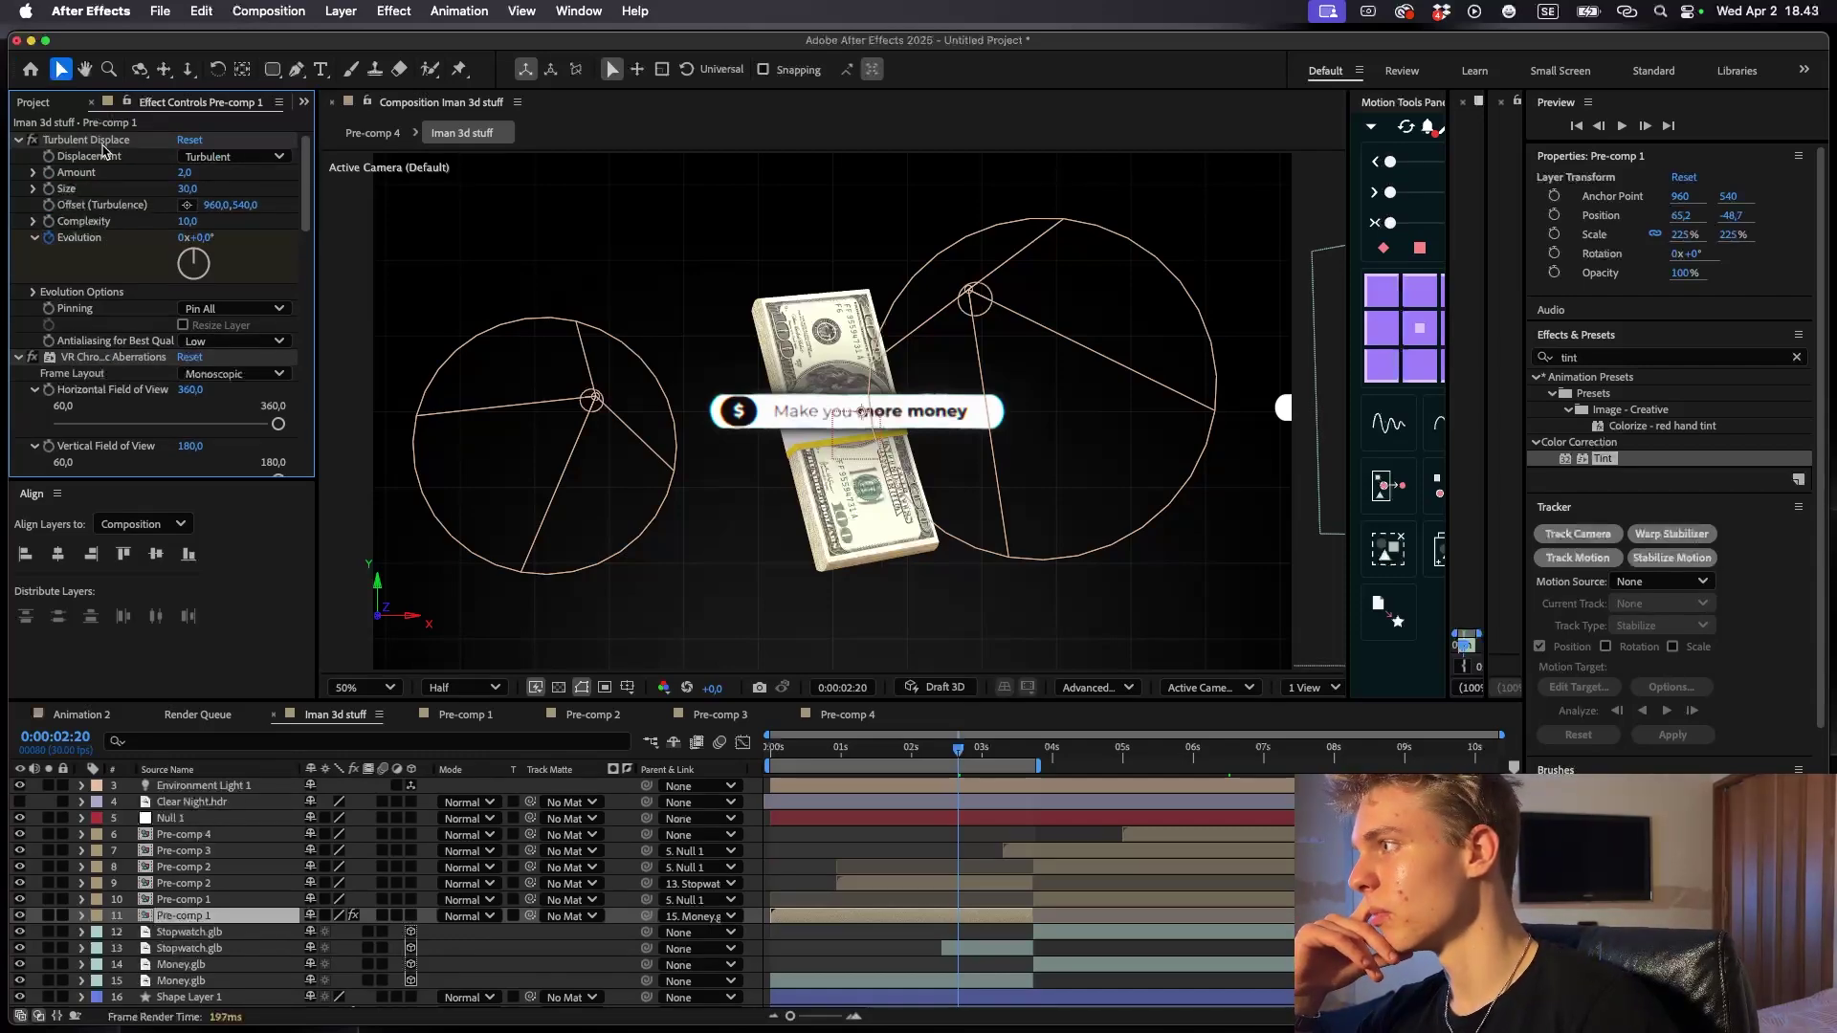
{"action": "scroll", "coordinate": [71, 161], "scroll_direction": "down", "scroll_amount": 2}
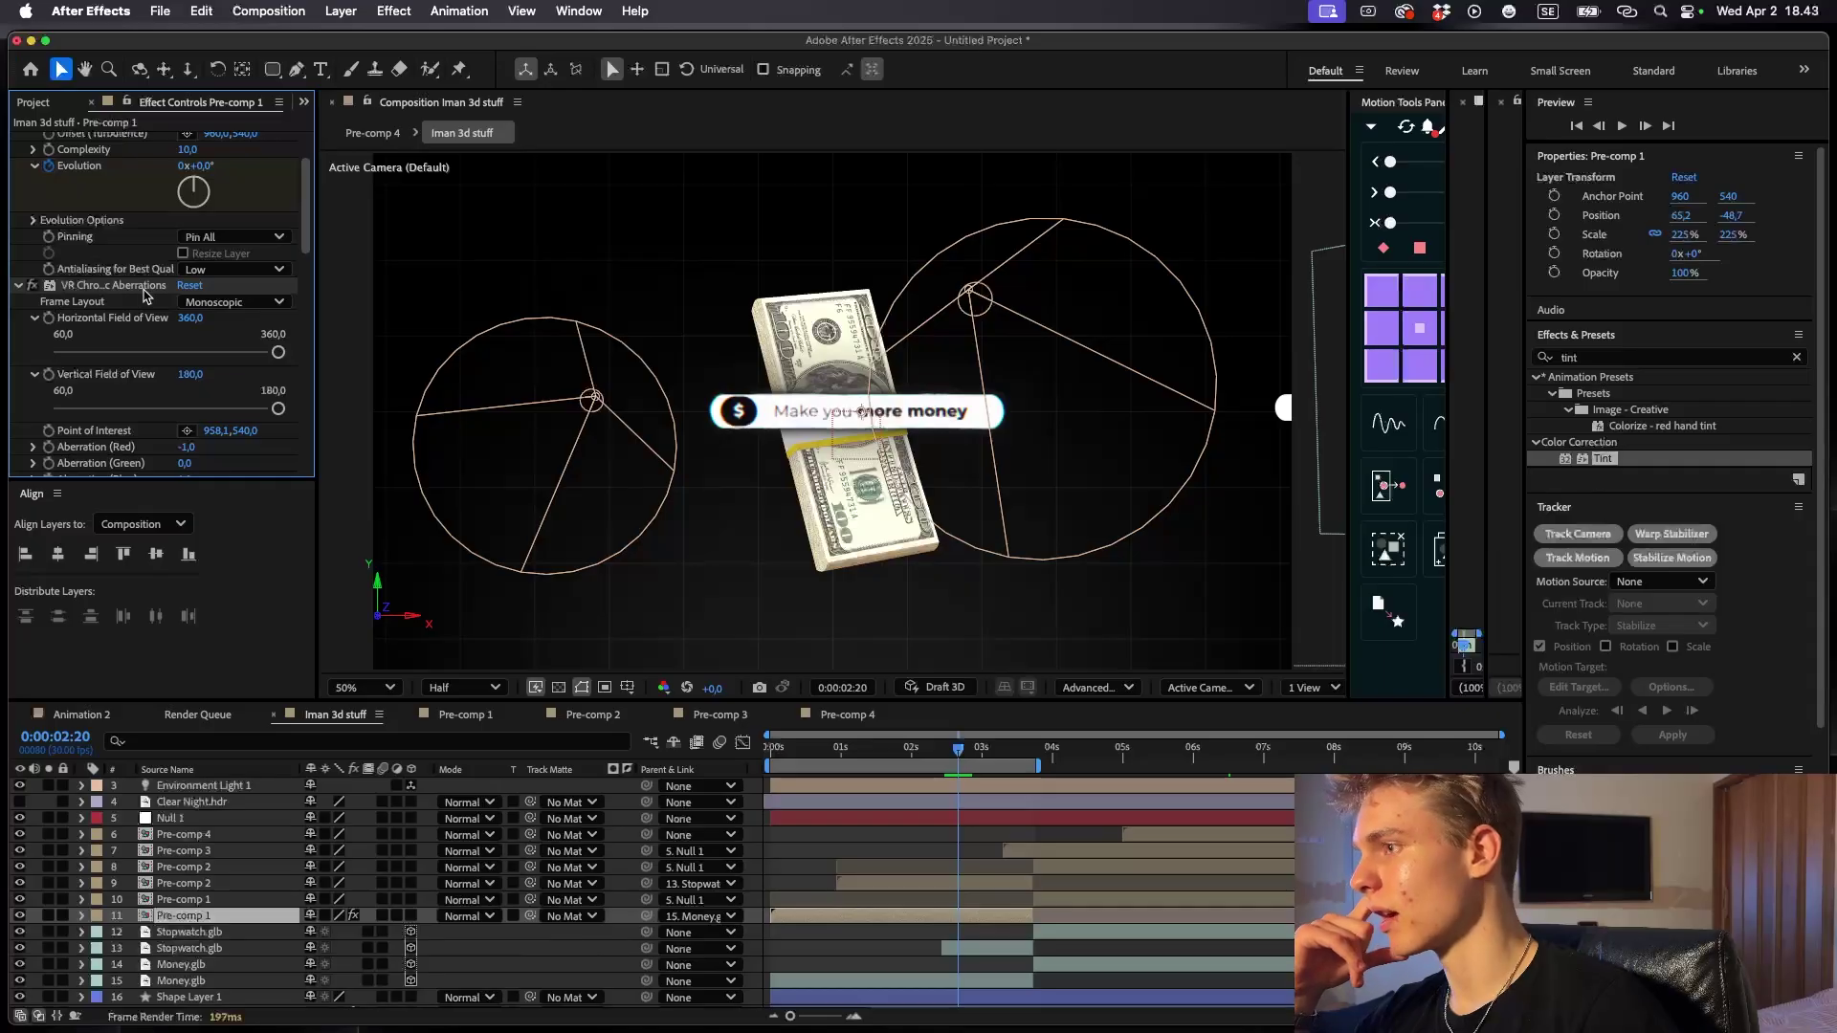
{"action": "scroll", "coordinate": [145, 295], "scroll_direction": "down", "scroll_amount": 5}
{"action": "scroll", "coordinate": [57, 323], "scroll_direction": "down", "scroll_amount": 6}
{"action": "scroll", "coordinate": [58, 325], "scroll_direction": "down", "scroll_amount": 5}
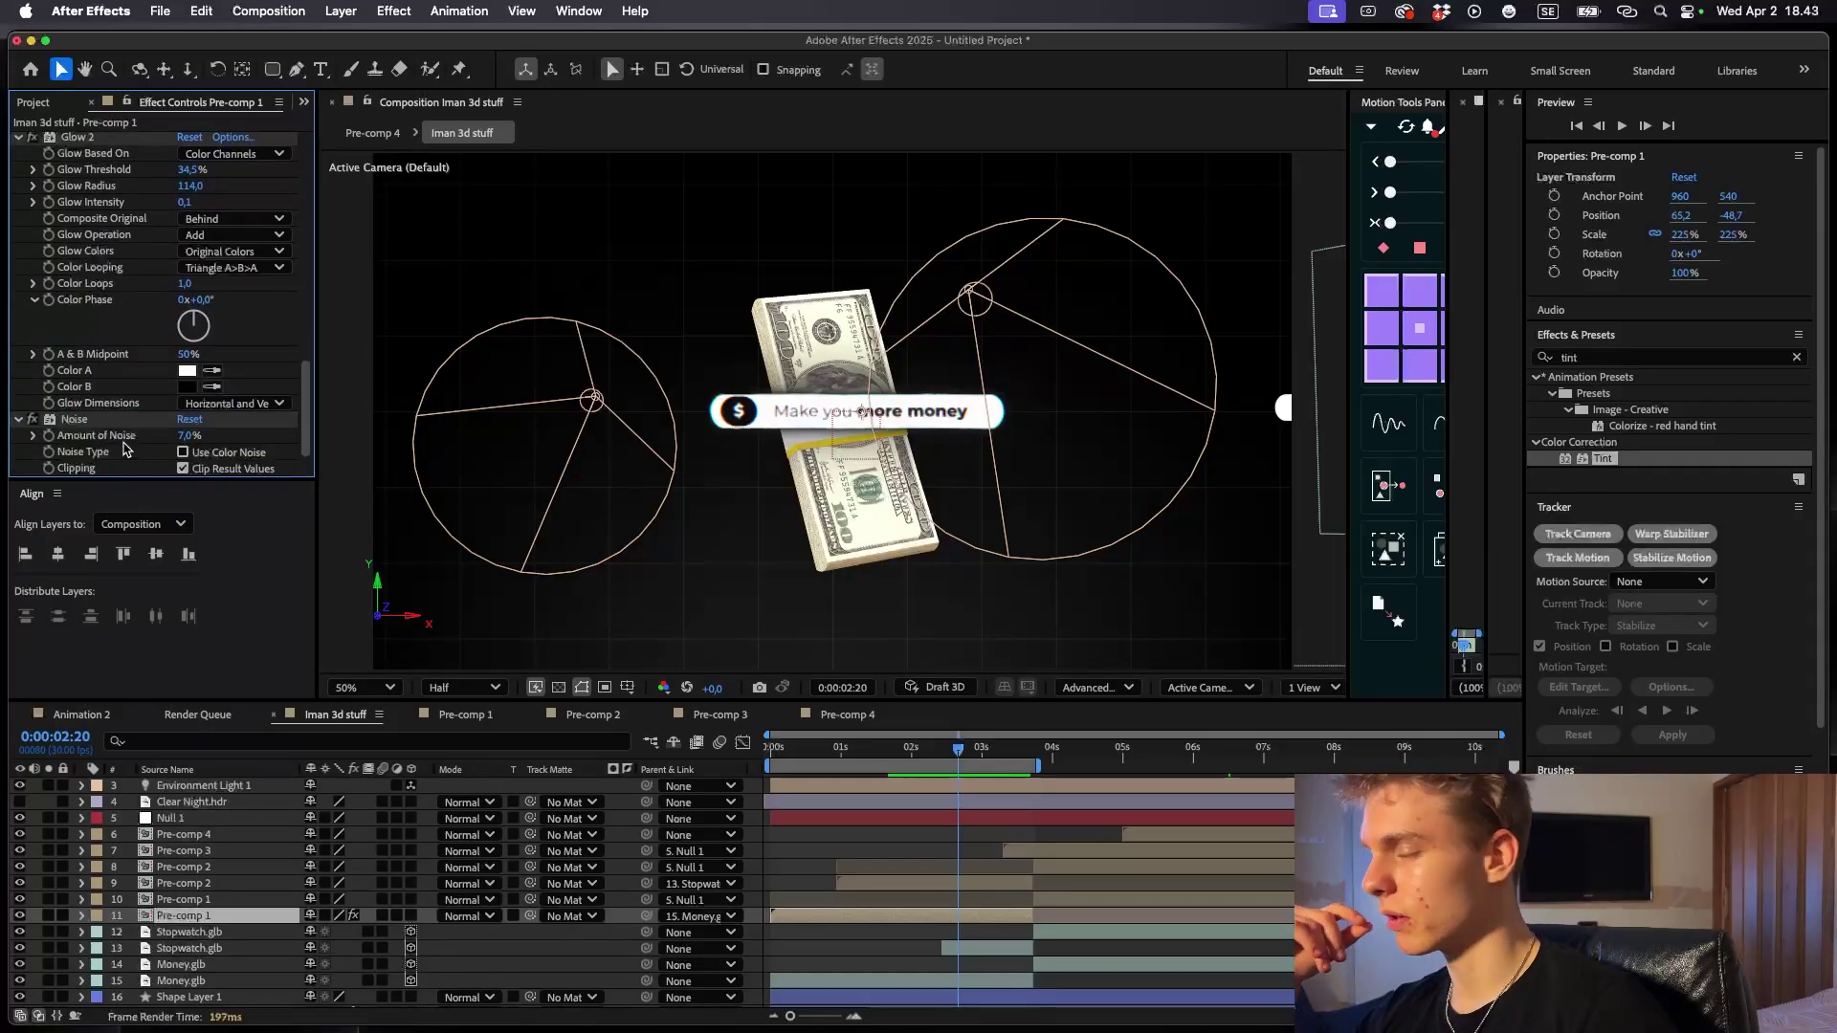
{"action": "scroll", "coordinate": [126, 449], "scroll_direction": "up", "scroll_amount": 10}
- Copy all effects from the earlier Pre-comp 1 layer, Turbulent Displace through Noise, onto the earlier Pre-comp 2 layer
{"action": "left_click", "coordinate": [945, 885]}
{"action": "mouse_move", "coordinate": [958, 751]}
{"action": "left_mouse_down"}
{"action": "mouse_move", "coordinate": [1091, 752]}
{"action": "mouse_move", "coordinate": [963, 752]}
{"action": "left_mouse_up"}
{"action": "left_click", "coordinate": [950, 917]}
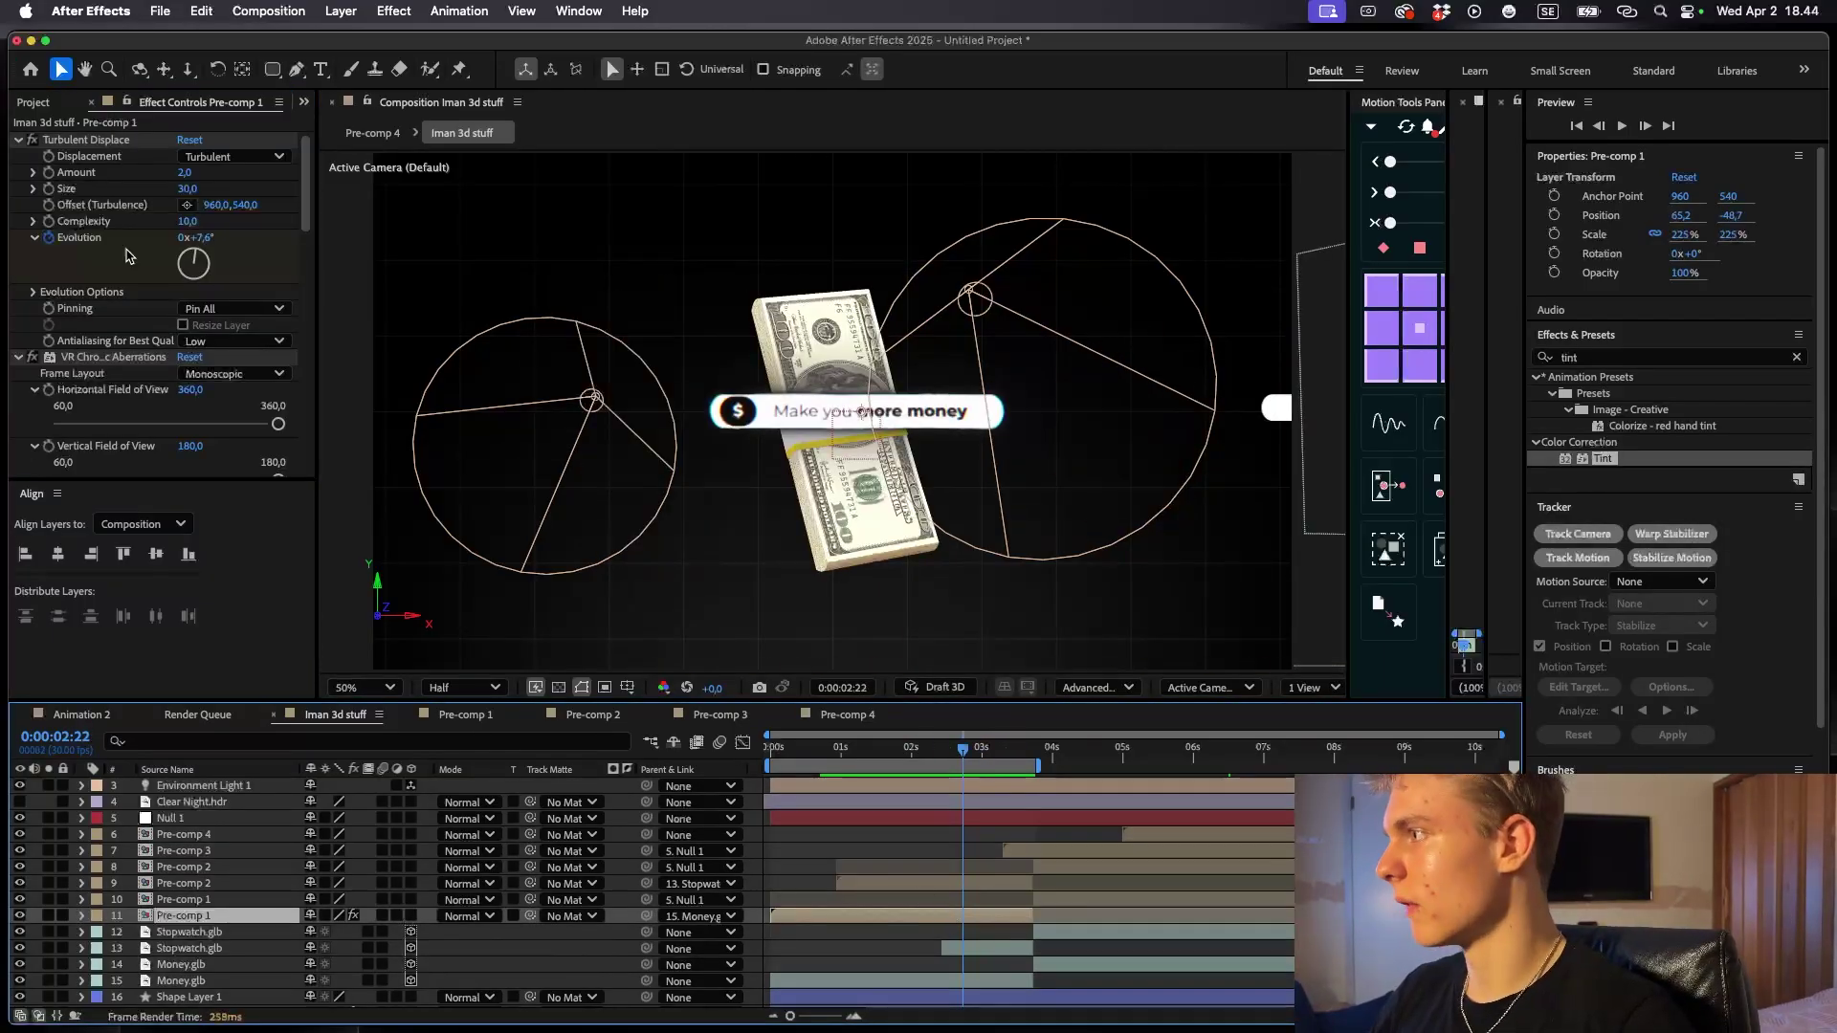
{"action": "scroll", "coordinate": [131, 333], "scroll_direction": "down", "scroll_amount": 5}
{"action": "left_click", "coordinate": [108, 425], "text": "shift"}
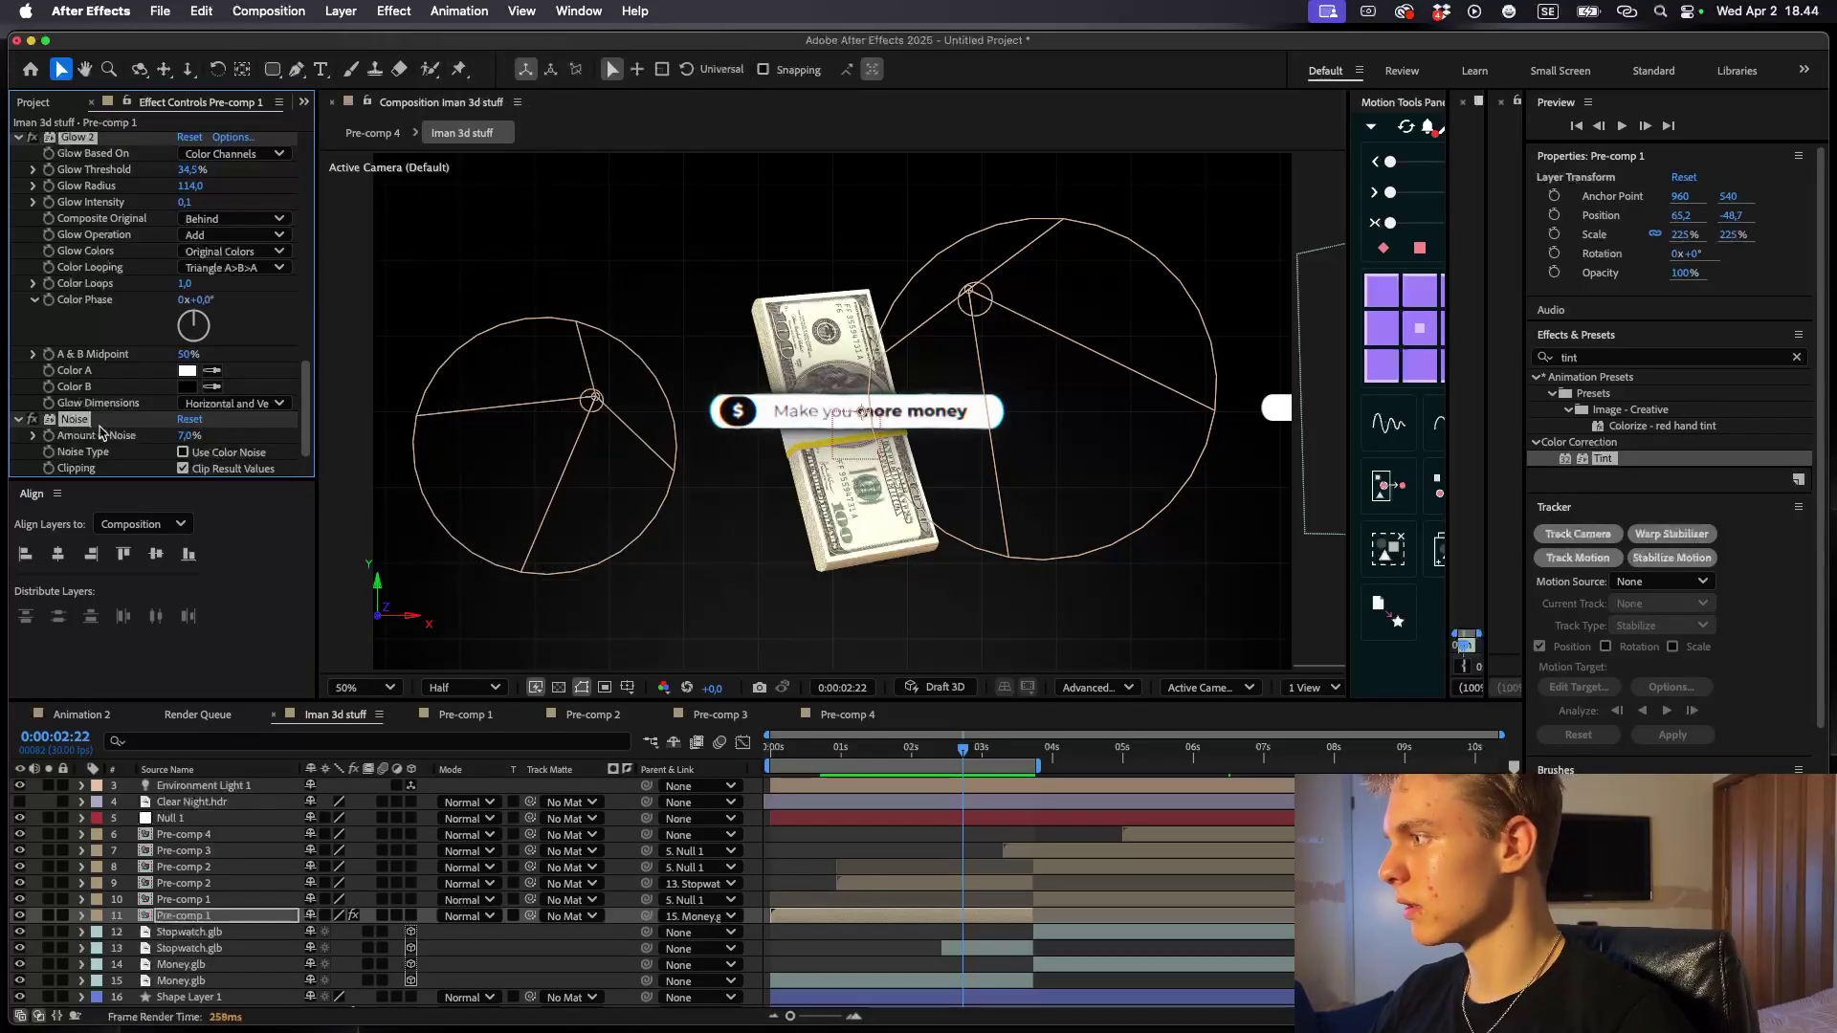
{"action": "left_click", "coordinate": [1075, 749]}
{"action": "left_click", "coordinate": [1000, 884]}
{"action": "key", "text": "super+v"}
{"action": "left_click", "coordinate": [941, 749]}
{"action": "mouse_move", "coordinate": [859, 767]}
{"action": "left_mouse_down"}
{"action": "mouse_move", "coordinate": [993, 767]}
{"action": "mouse_move", "coordinate": [858, 766]}
{"action": "left_mouse_up"}
- Paste the copied effect stack onto the Pre-comp 3 and Pre-comp 4 layers
{"action": "left_click", "coordinate": [1087, 749]}
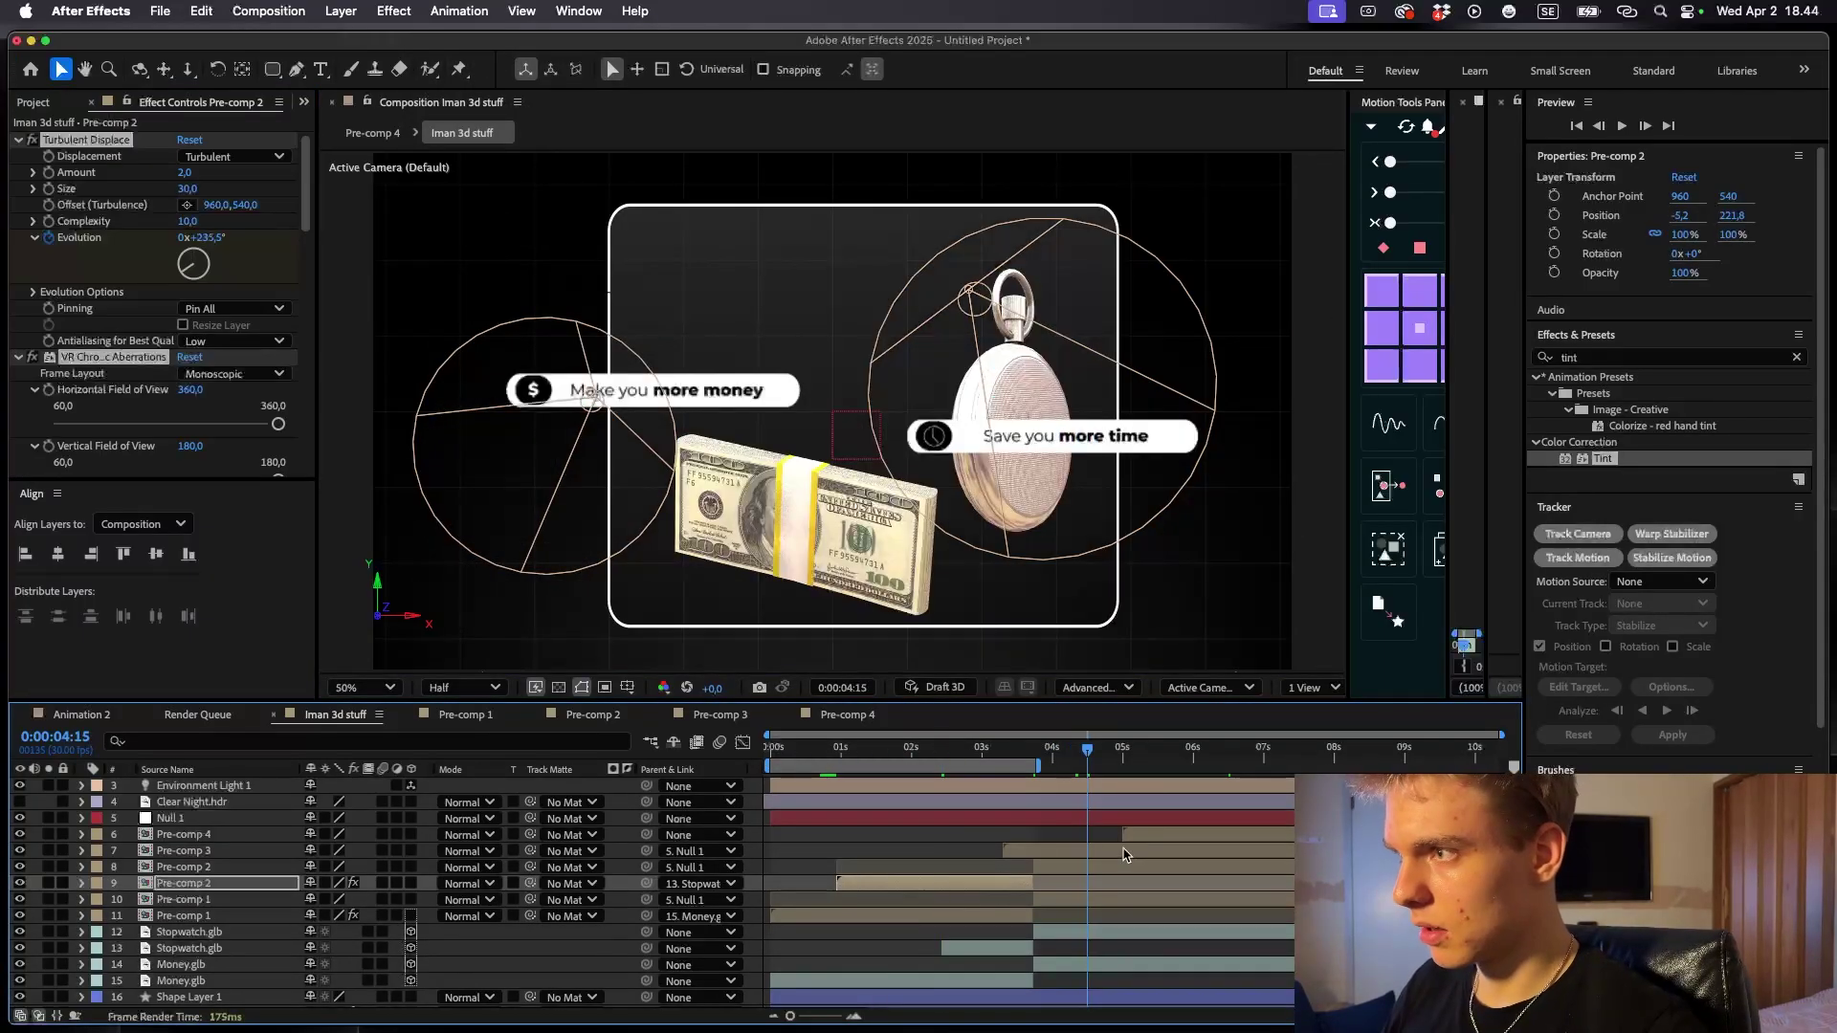
{"action": "left_click", "coordinate": [1126, 852]}
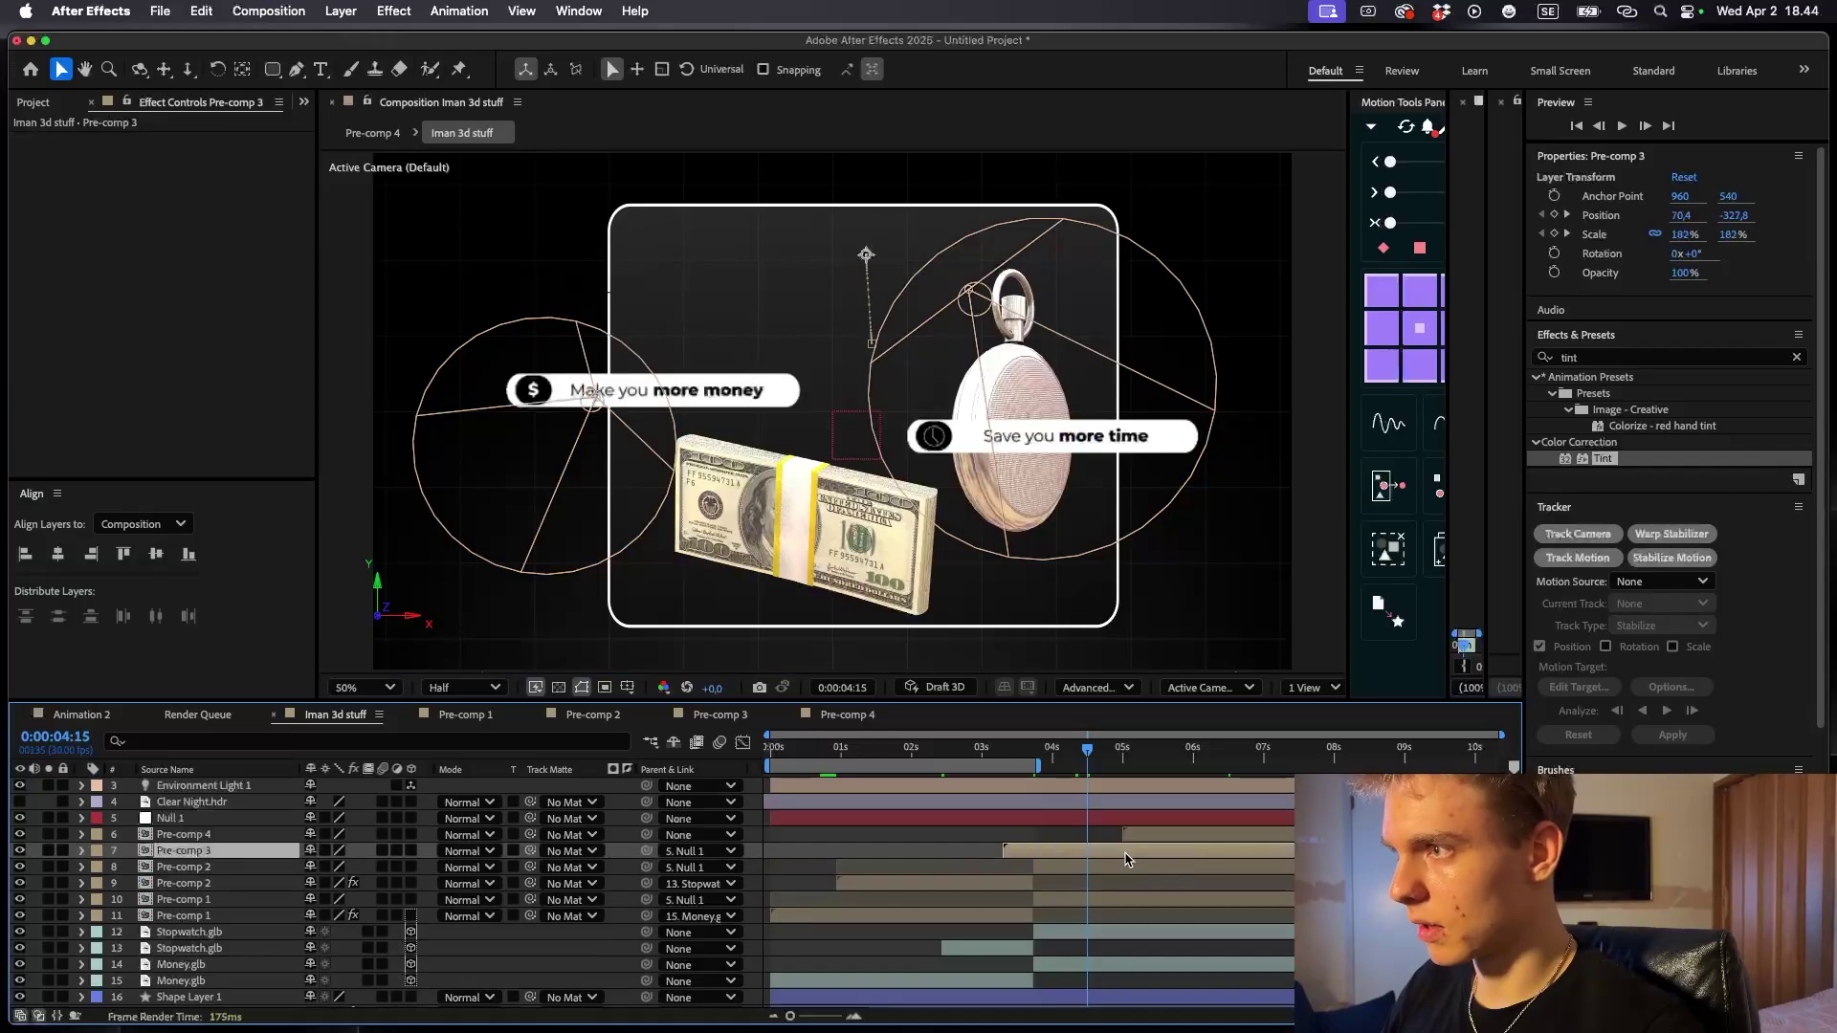
{"action": "left_click", "coordinate": [1164, 749]}
{"action": "key", "text": "super+v"}
{"action": "left_click", "coordinate": [1174, 835]}
{"action": "key", "text": "super+v"}
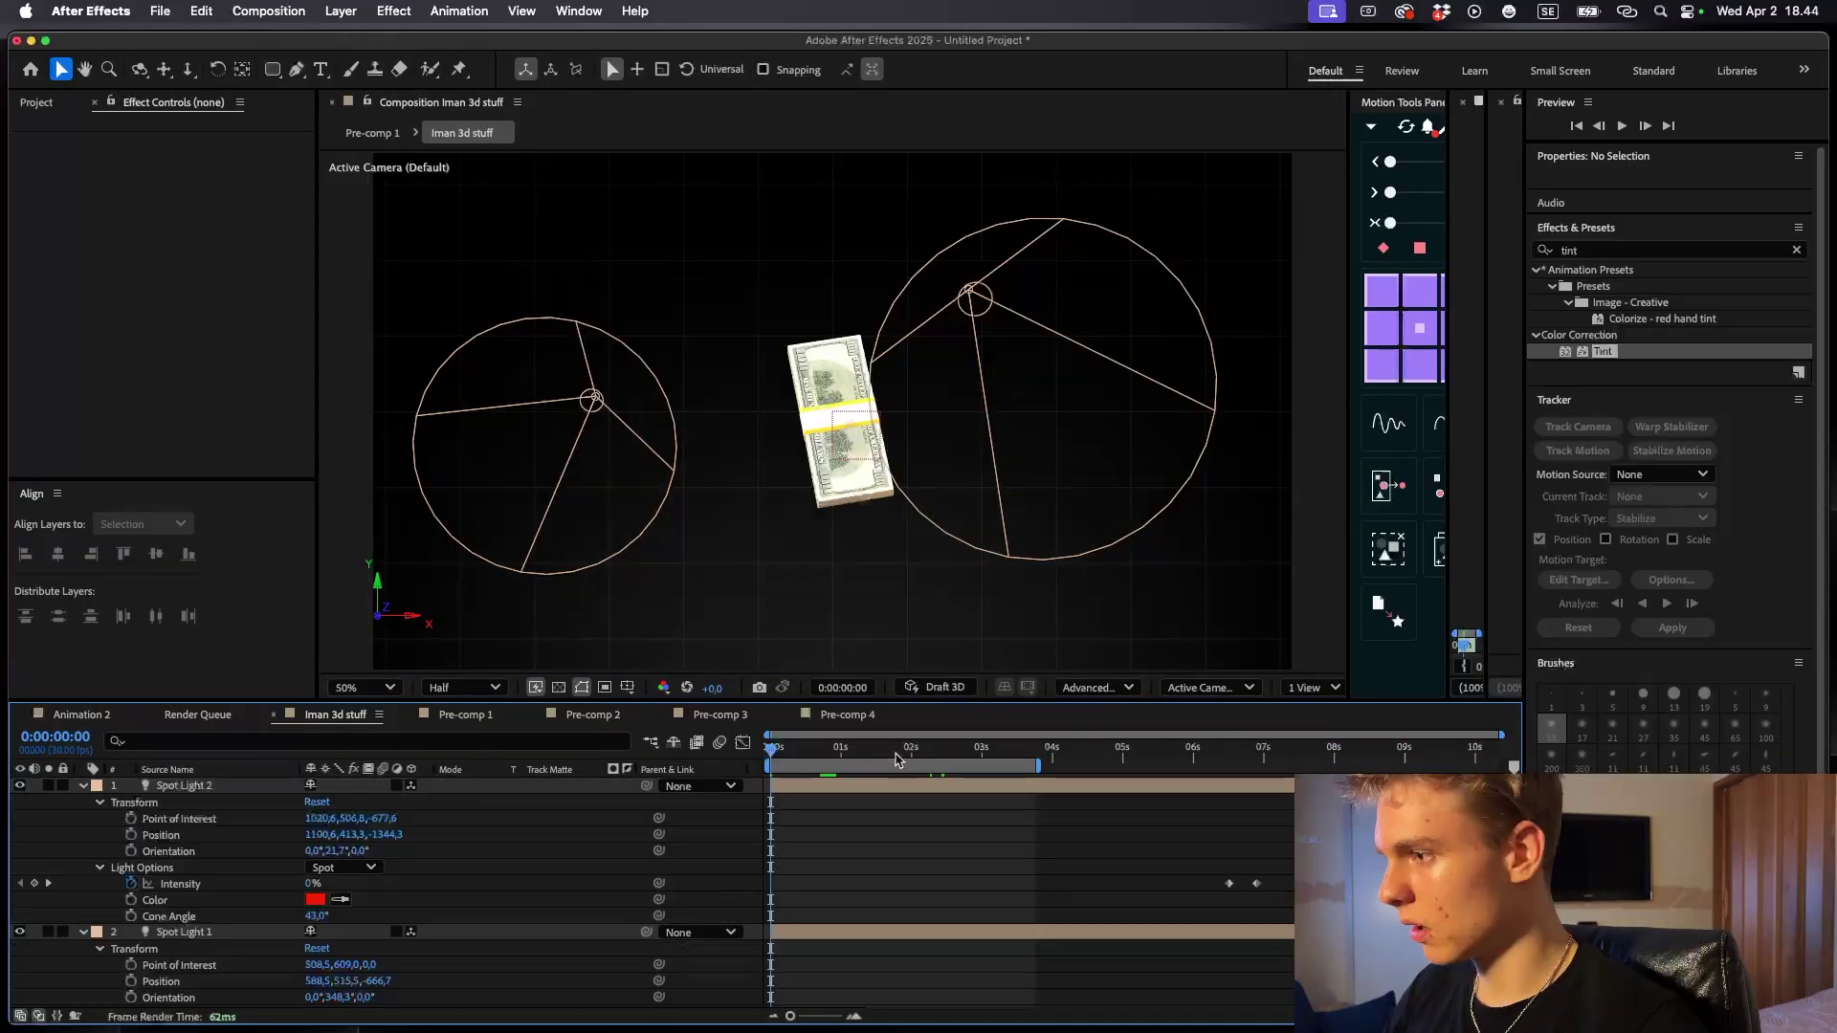
- Paste the copied effect stack, Turbulent Displace through Noise, onto Shape Layer 1, the card outline
{"action": "key", "text": "u"}
{"action": "left_click_drag", "start_coordinate": [929, 767], "coordinate": [1073, 787]}
{"action": "key", "text": "super+z"}
{"action": "left_click", "coordinate": [1197, 749]}
{"action": "scroll", "coordinate": [1173, 889], "scroll_direction": "down", "scroll_amount": 3}
{"action": "left_click", "coordinate": [1161, 951]}
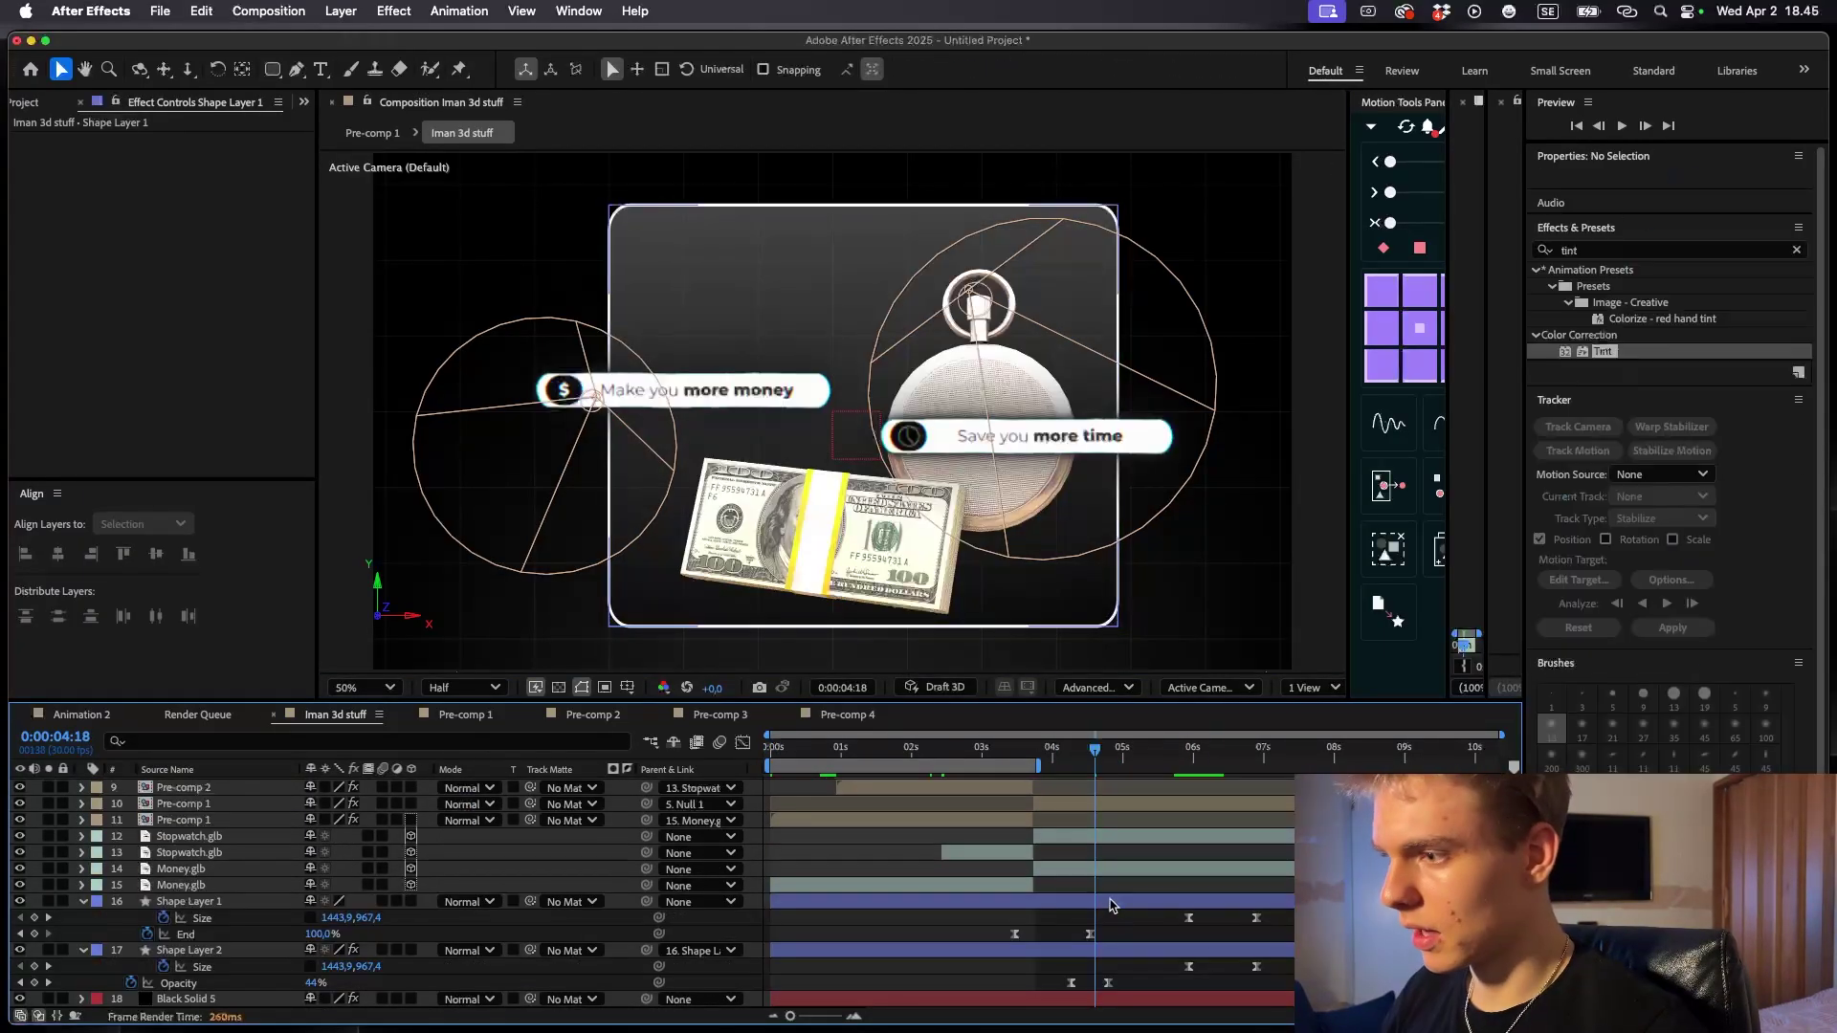
{"action": "left_click", "coordinate": [1100, 901]}
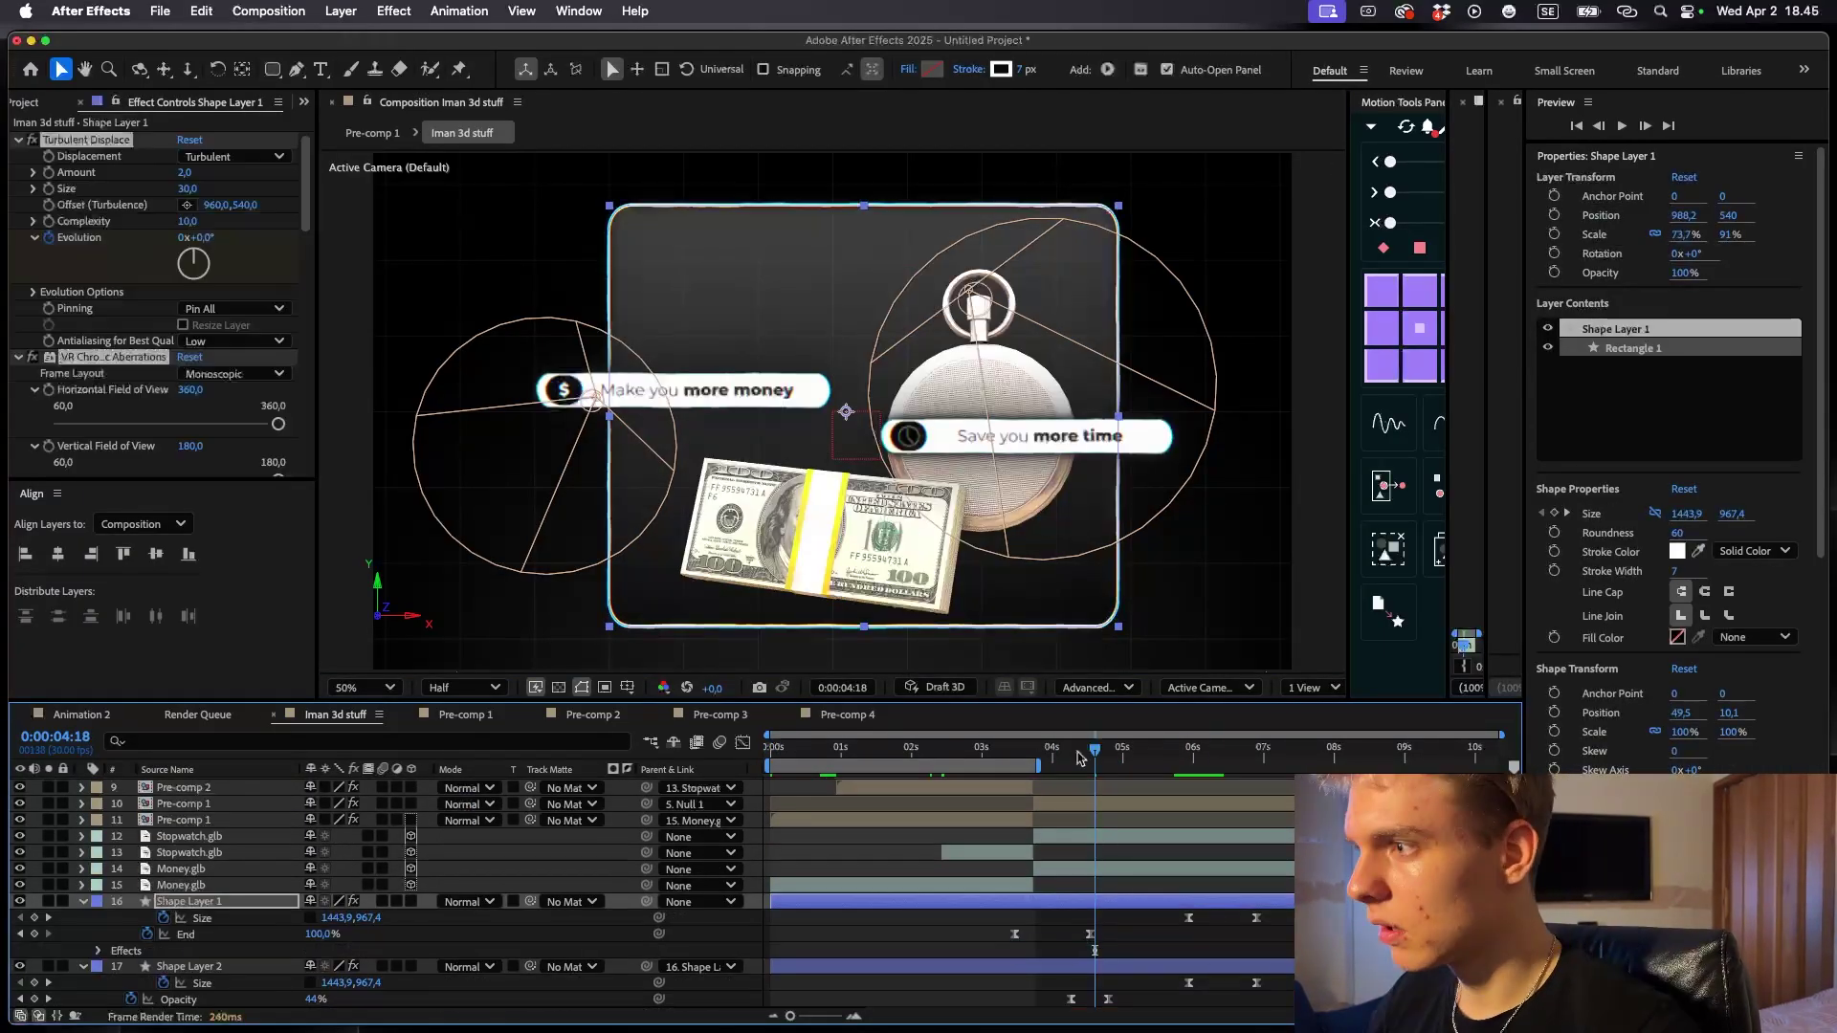
{"action": "key", "text": "super+v"}
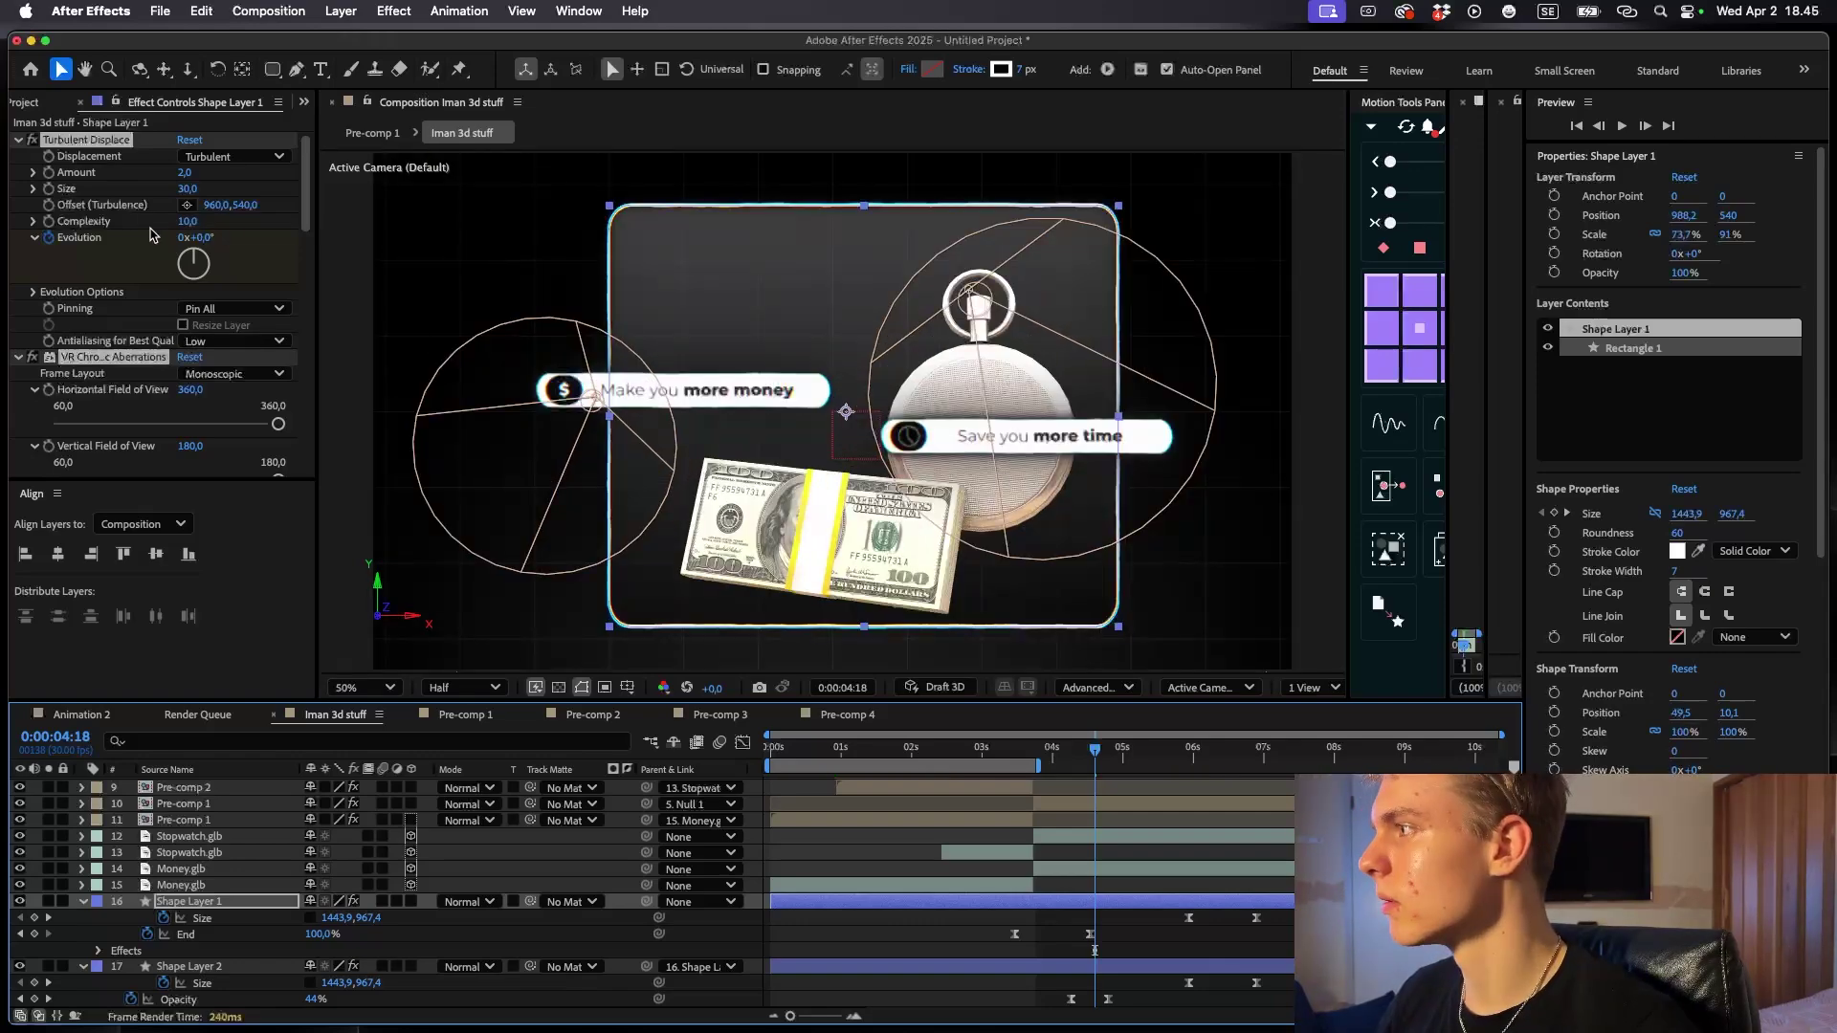
- Delete the VR Chromatic Aberrations effect from Shape Layer 1
{"action": "scroll", "coordinate": [150, 235], "scroll_direction": "down", "scroll_amount": 3}
{"action": "left_click", "coordinate": [1026, 928]}
{"action": "left_click", "coordinate": [1128, 905]}
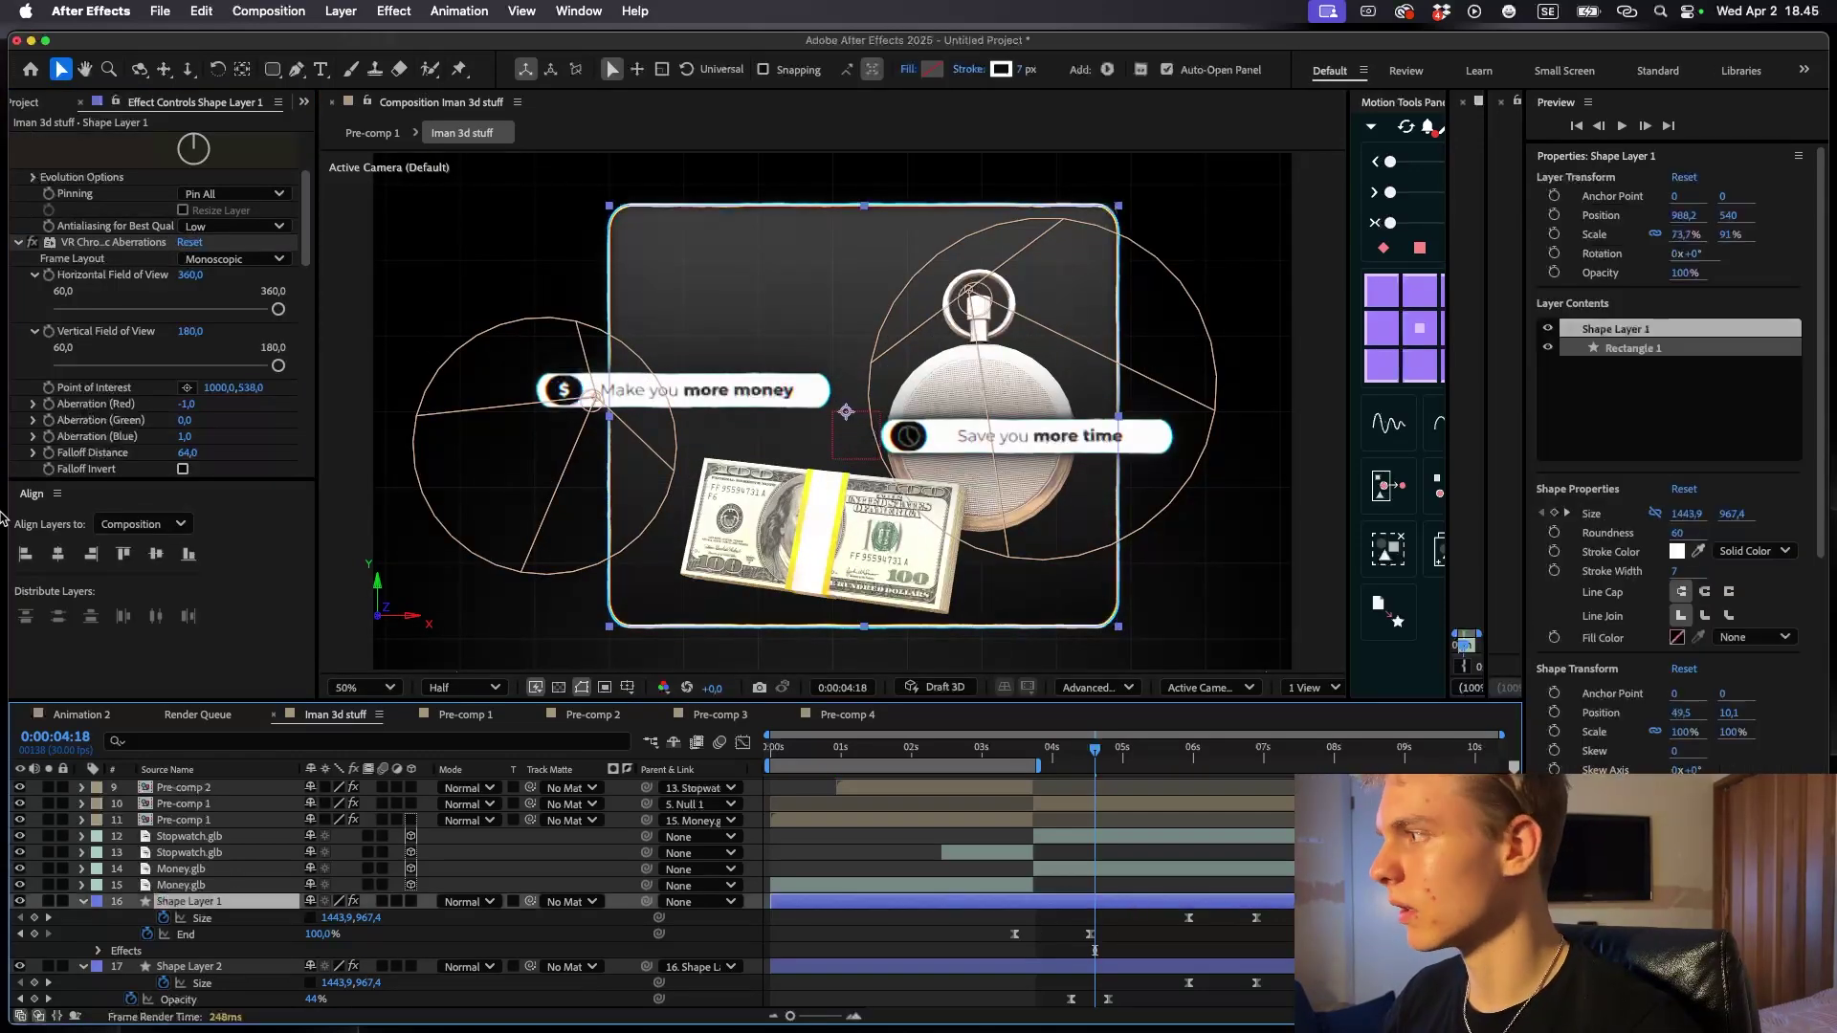
{"action": "left_click", "coordinate": [119, 246]}
{"action": "key", "text": "Delete"}
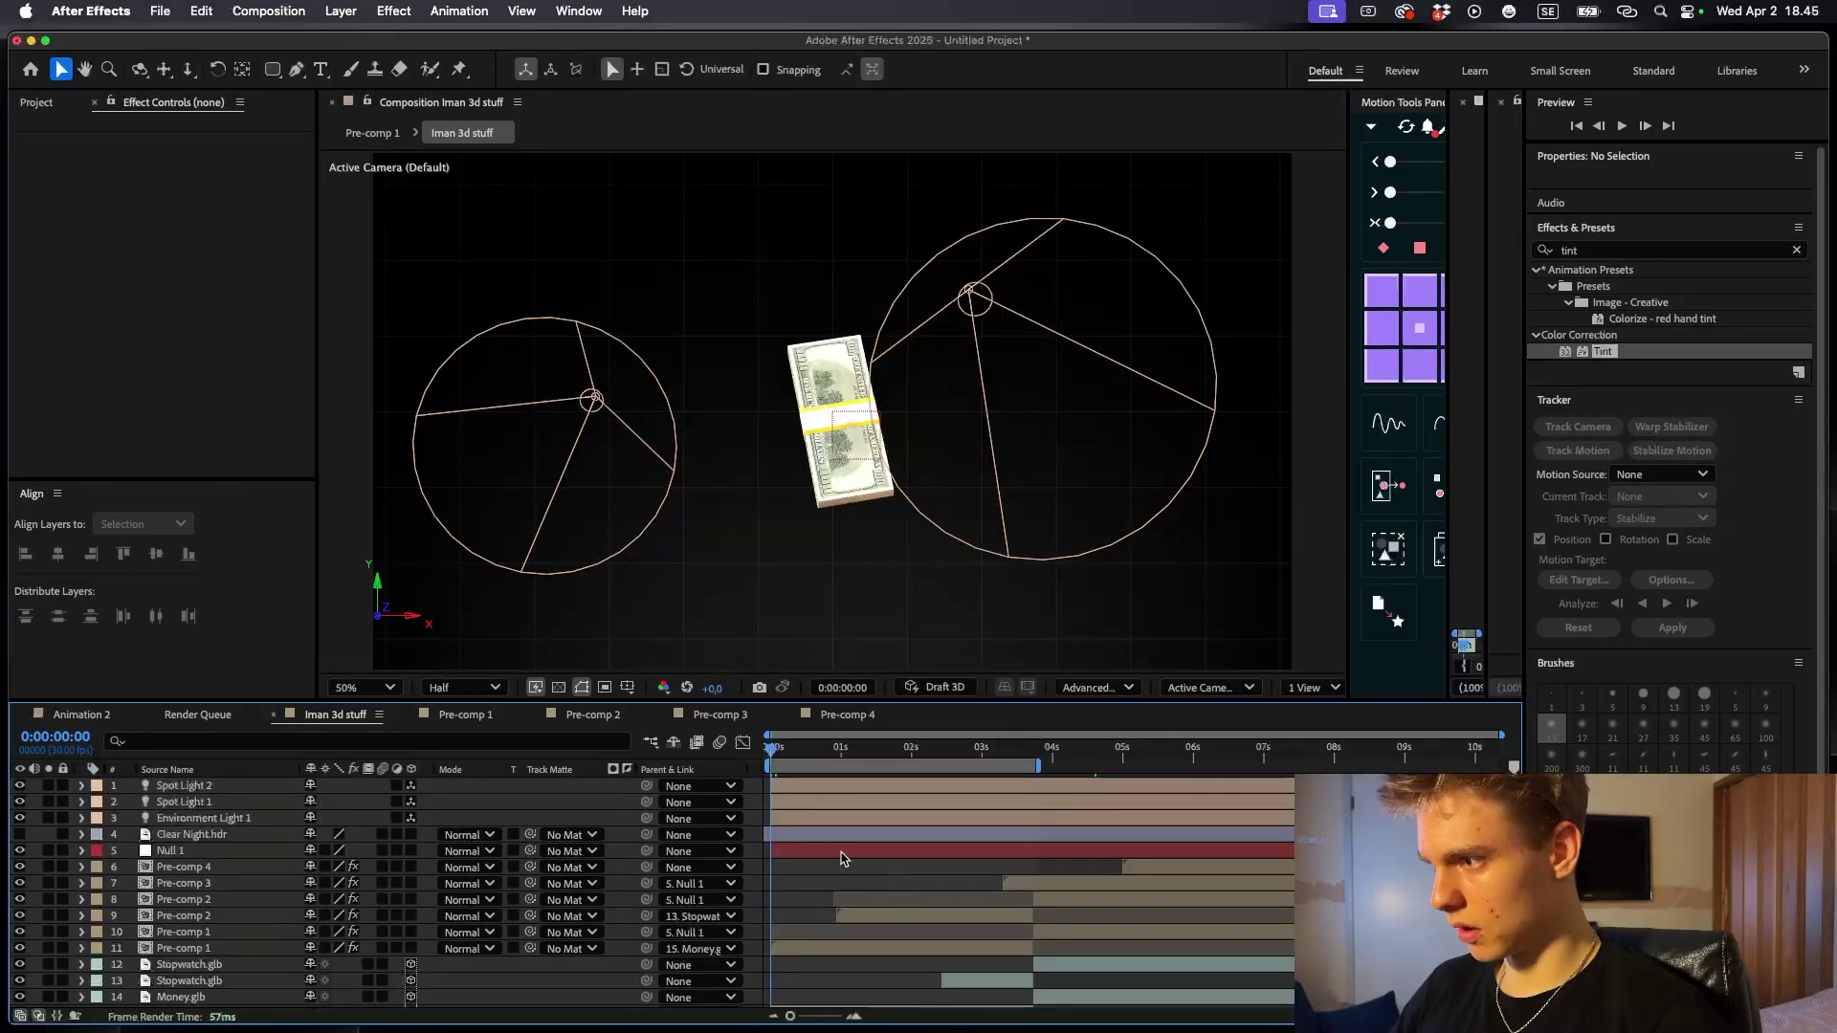
- Pre-compose all layers of the Iman 3d stuff composition into Pre-comp 5, moving all attributes into it
{"action": "key", "text": "super+a"}
{"action": "scroll", "coordinate": [832, 918], "scroll_direction": "down", "scroll_amount": 3}
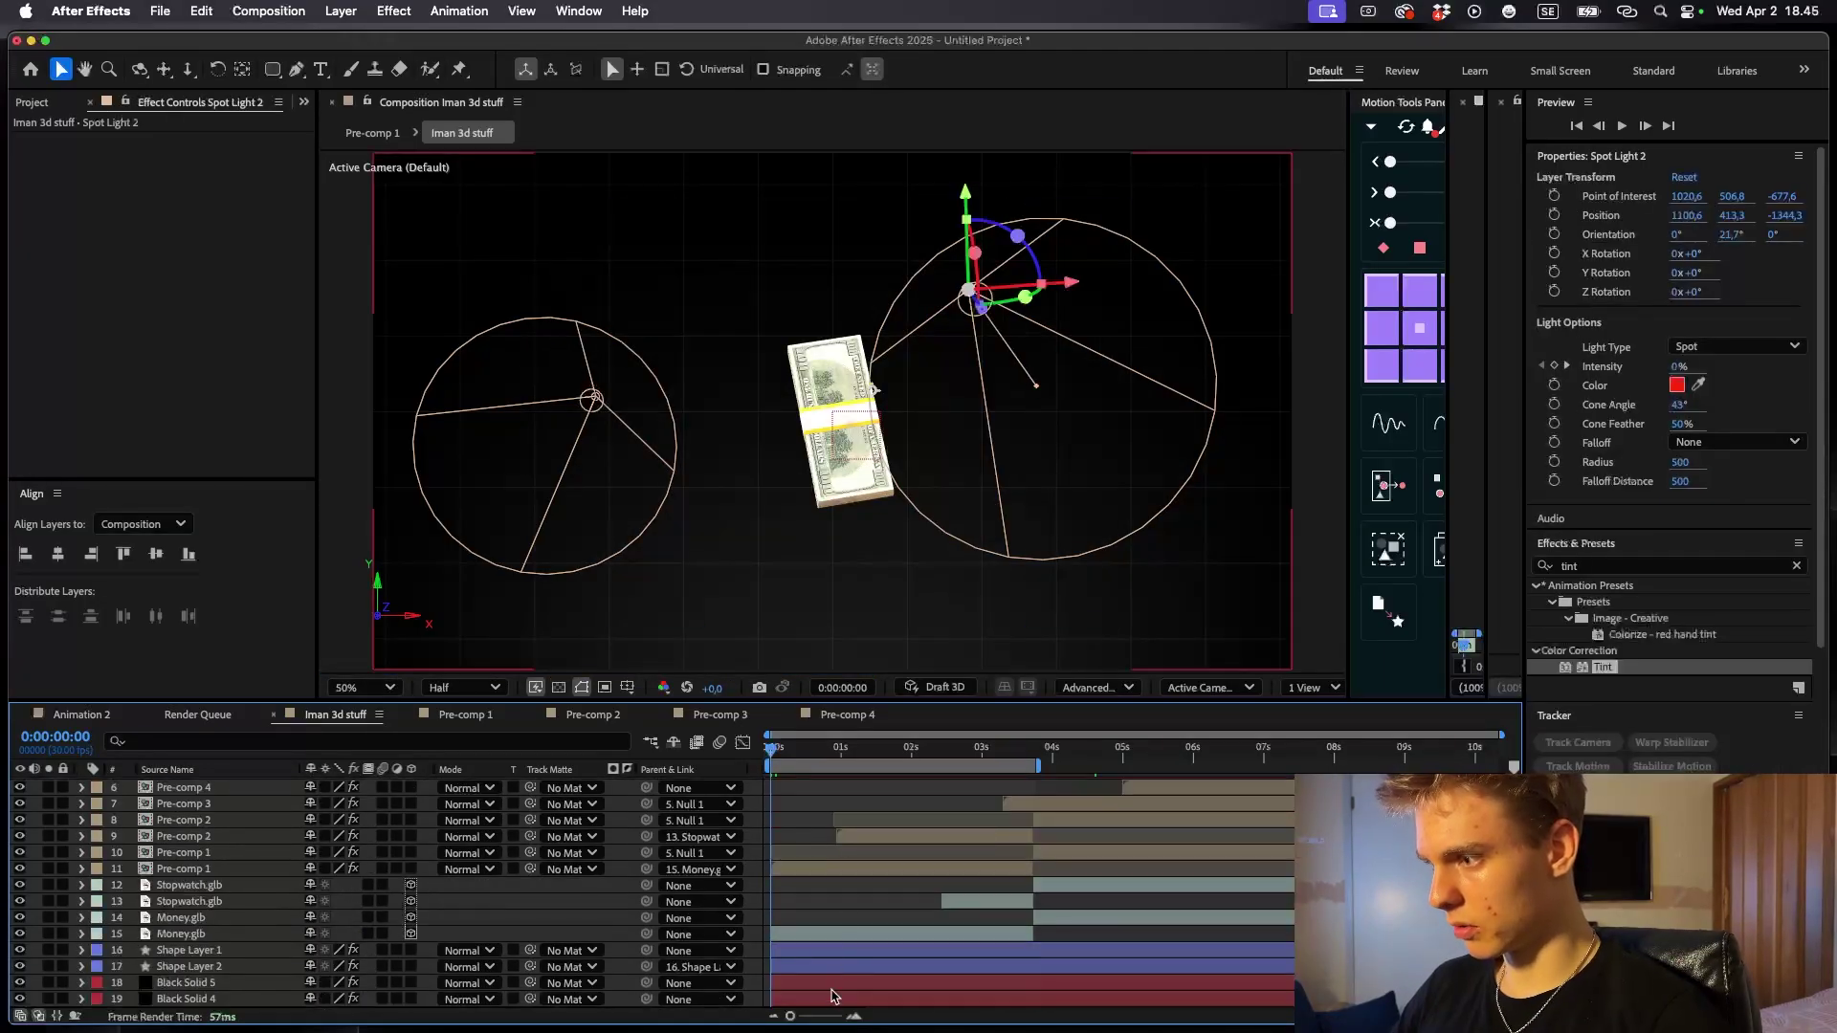
{"action": "key", "text": "super+shift+c"}
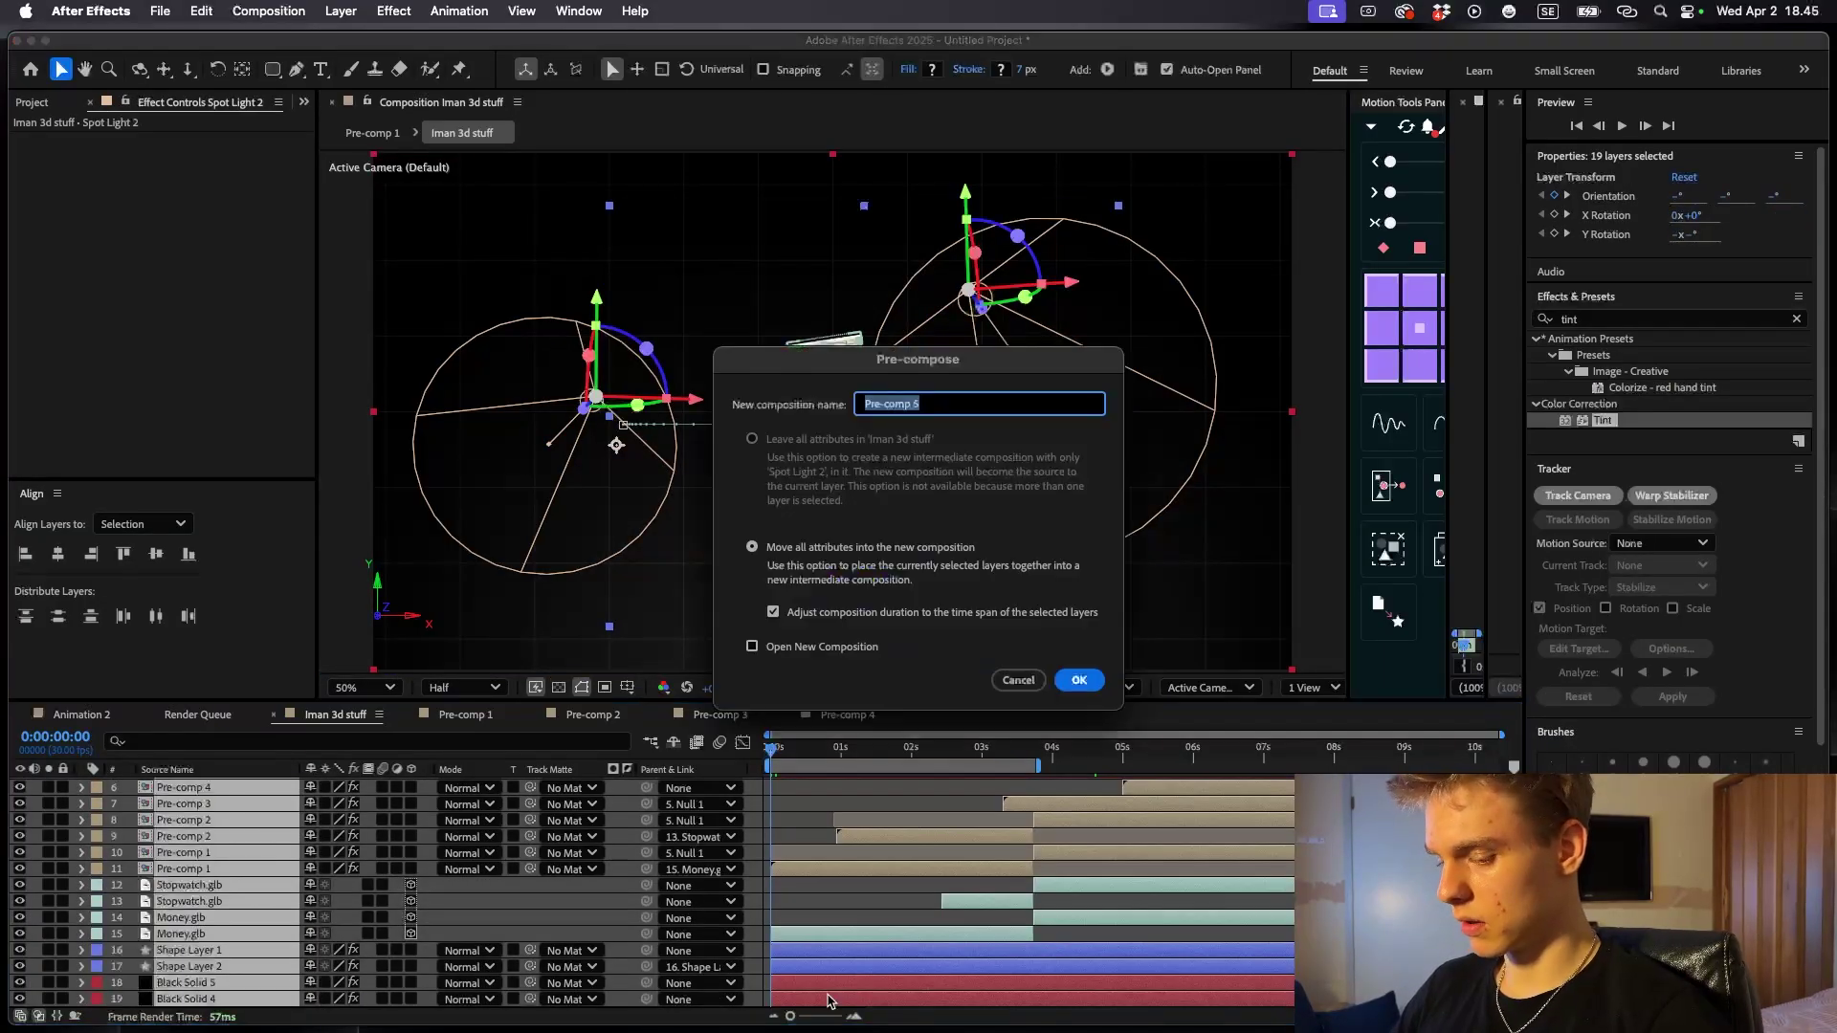
{"action": "key", "text": "Return"}
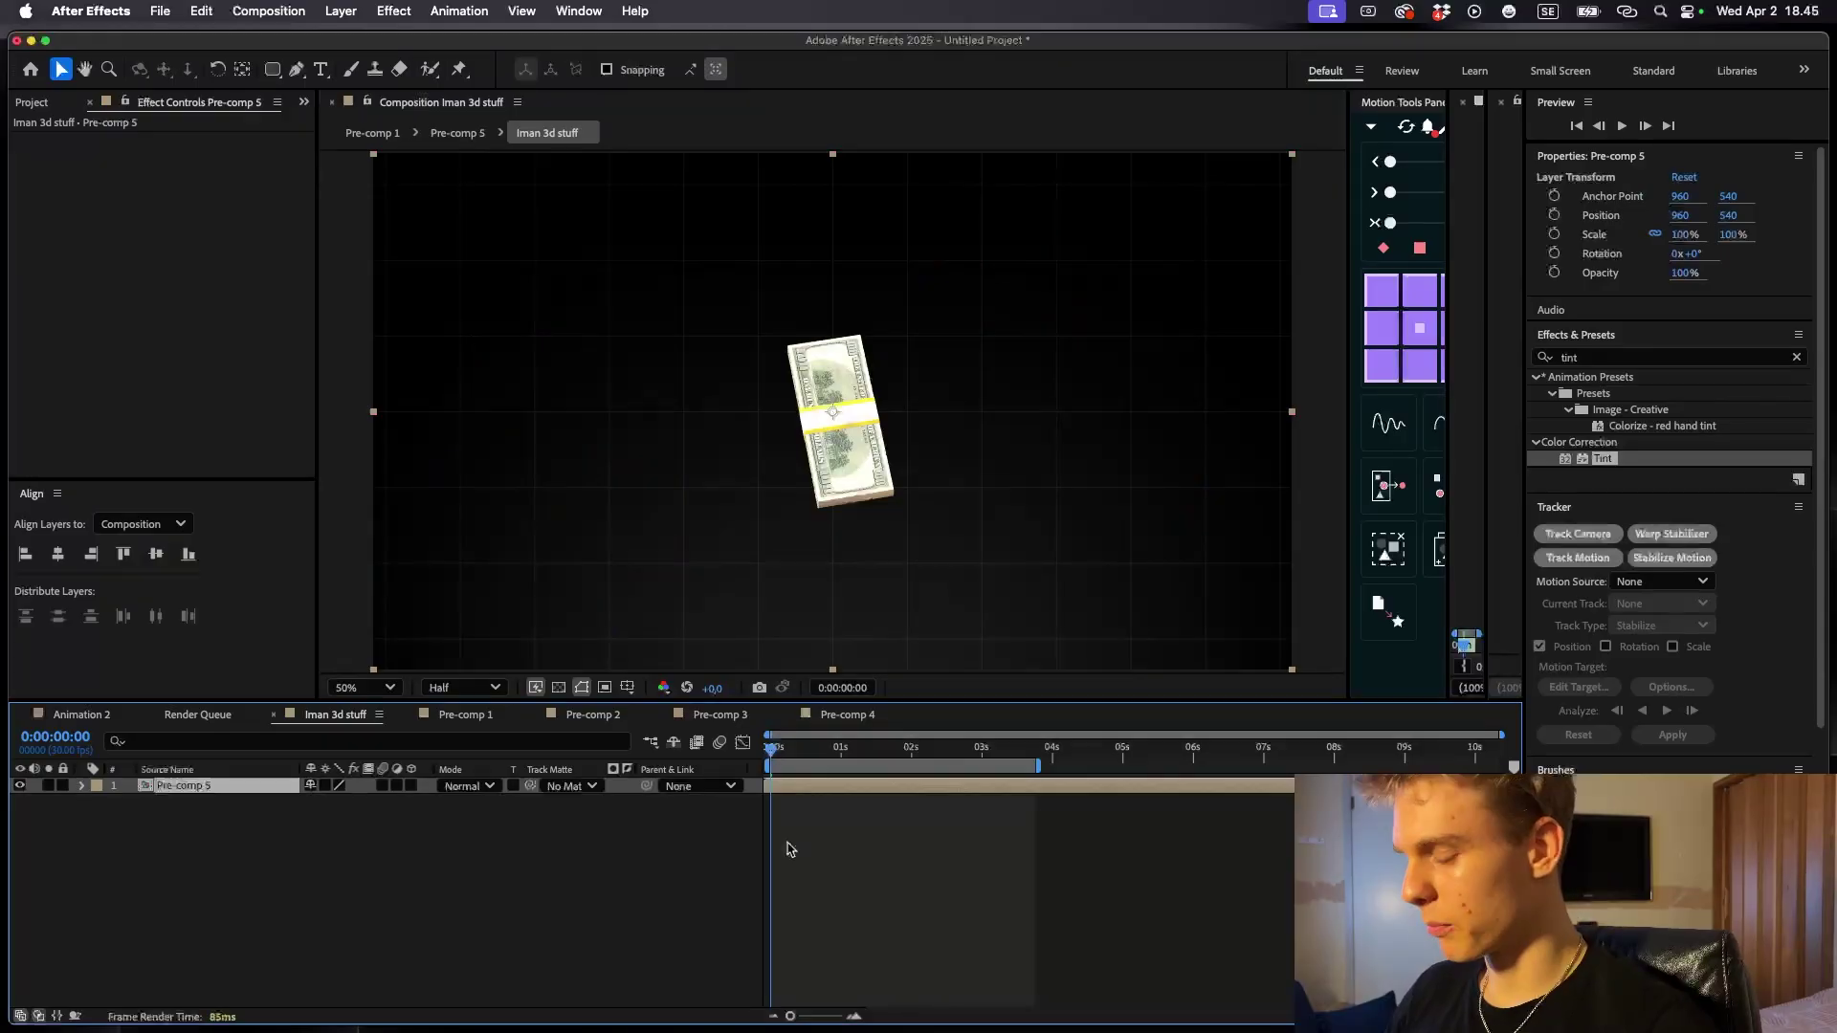
- Add Optics Compensation (FOV 16.4, reversed), Turbulent Displace (Amount 1), Noise (7%) and Posterize Time (12) to Pre-comp 5 and review the stack
{"action": "key", "text": "ctrl+space"}
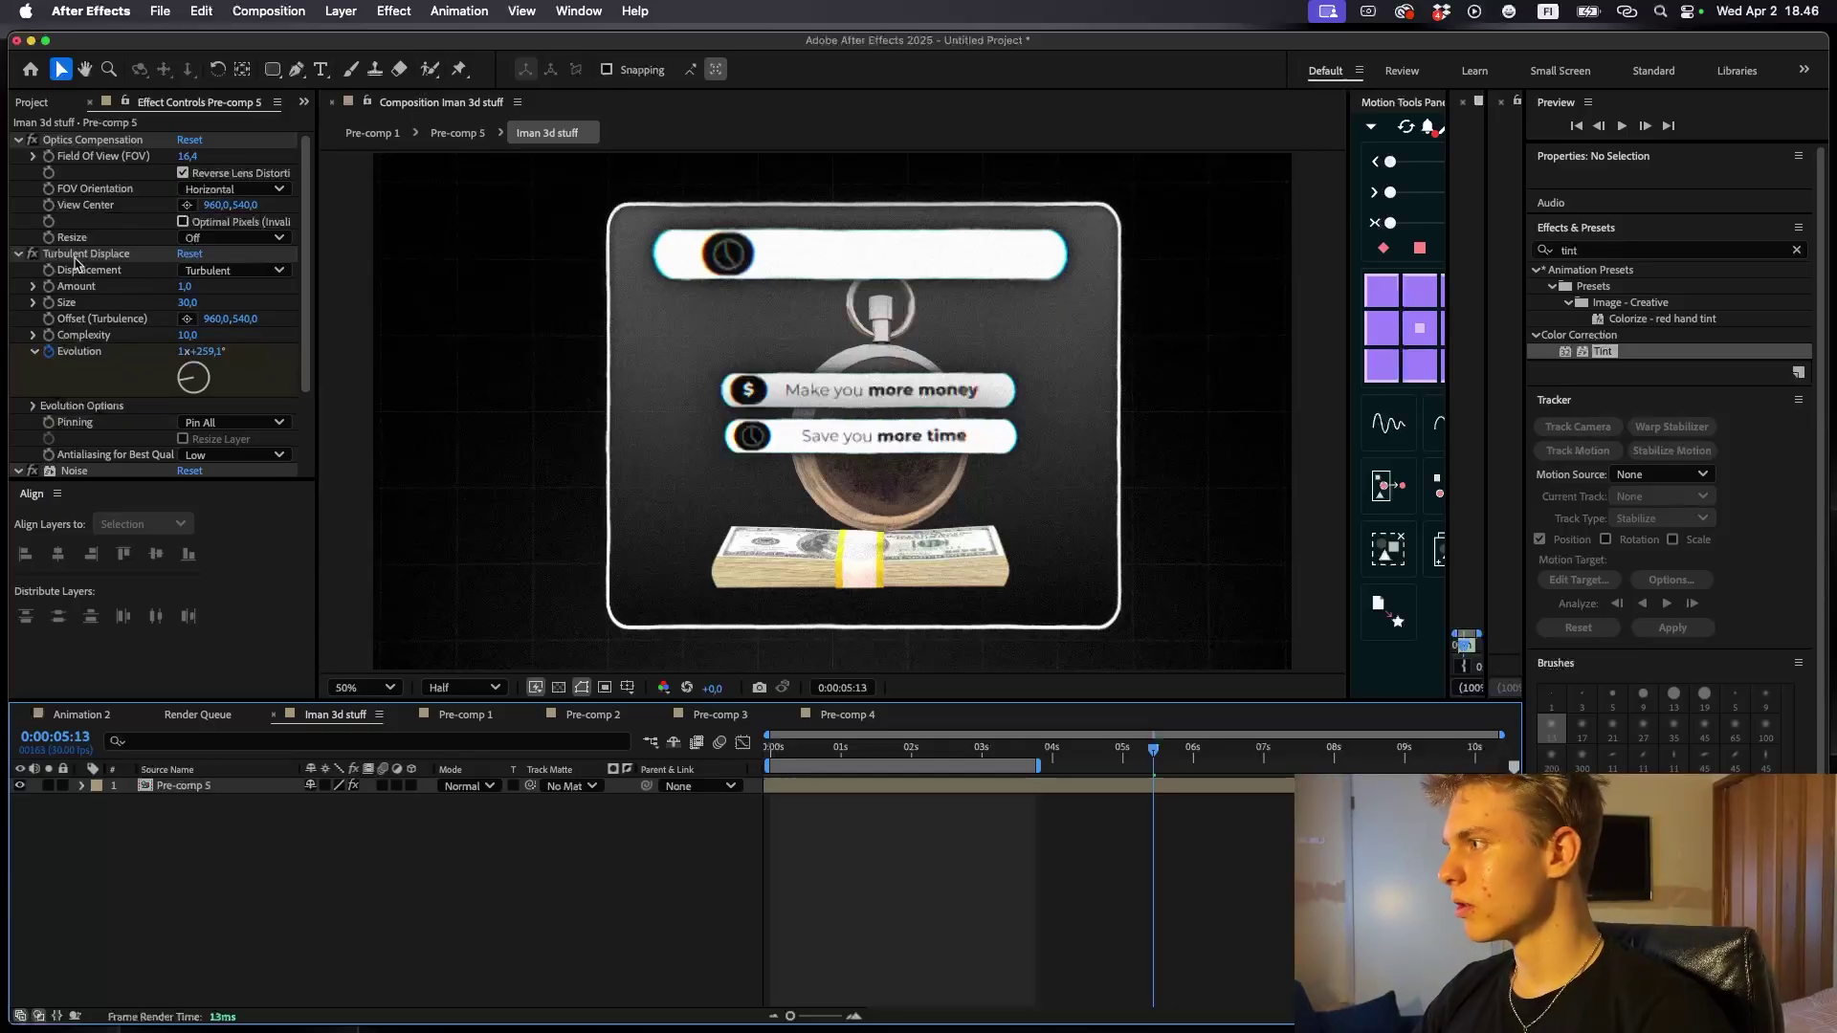
{"action": "scroll", "coordinate": [81, 276], "scroll_direction": "down", "scroll_amount": 3}
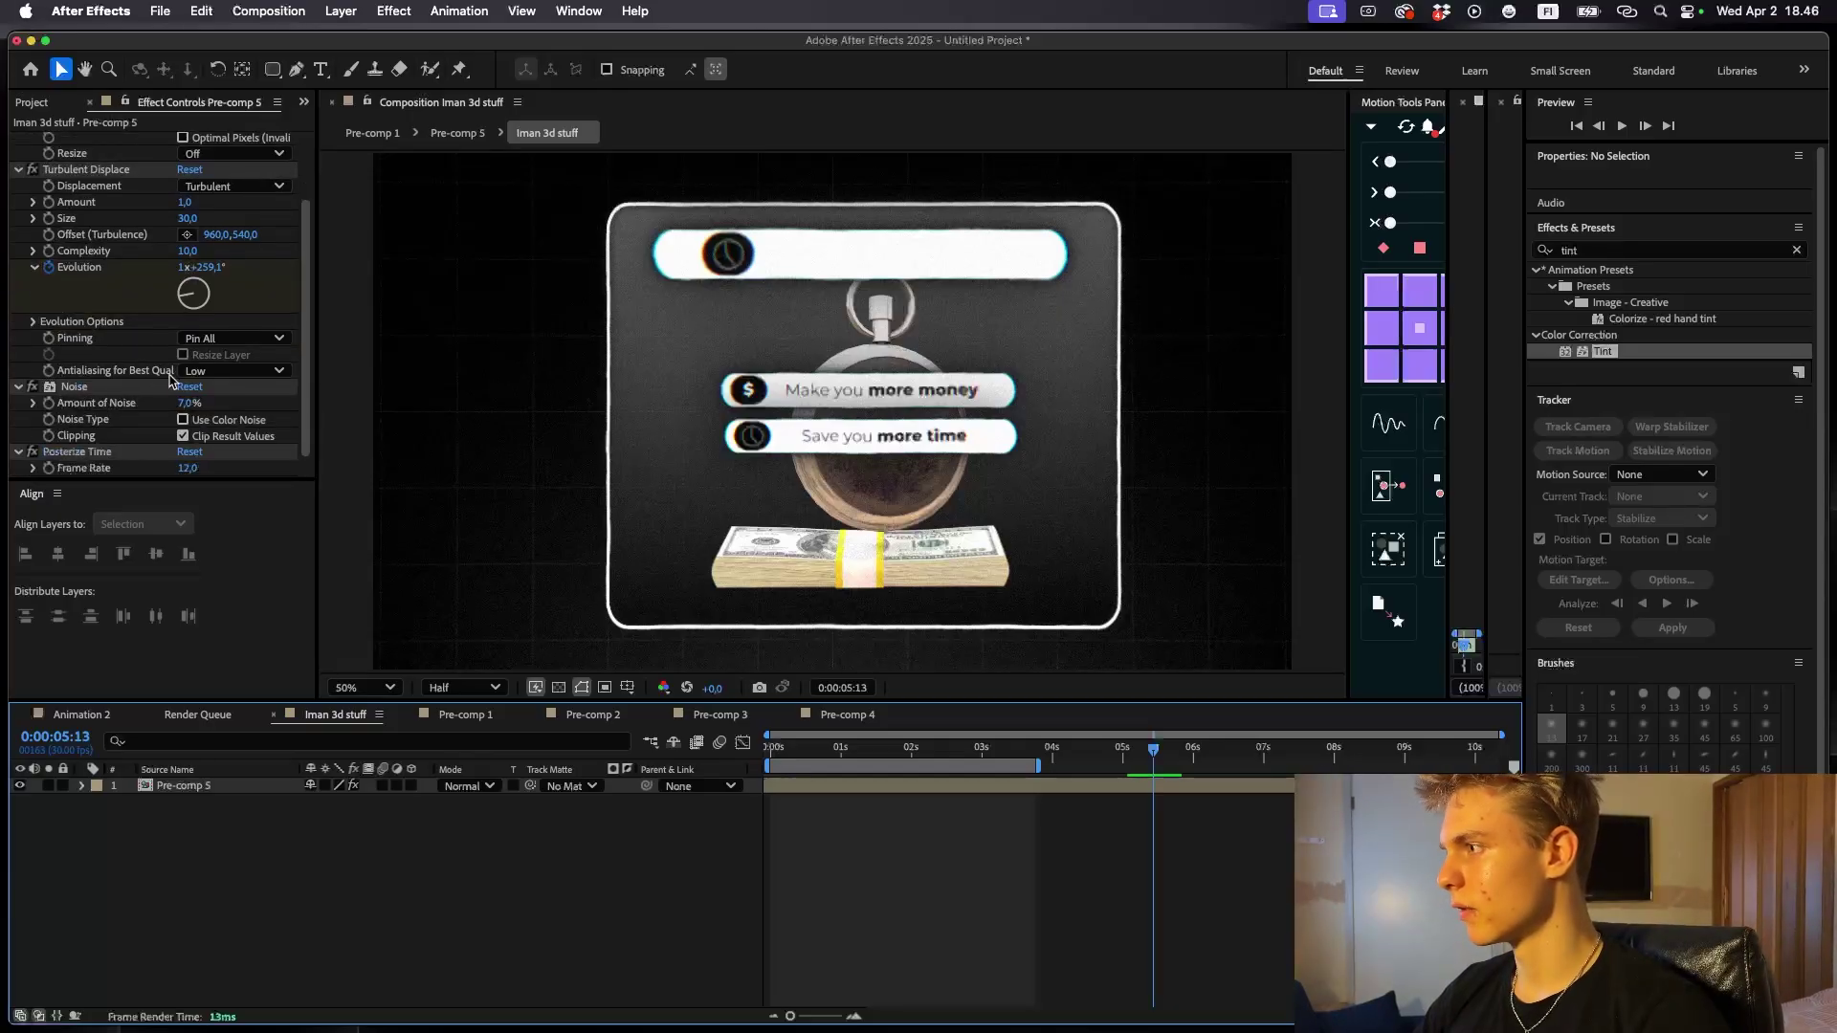
{"action": "scroll", "coordinate": [143, 450], "scroll_direction": "up", "scroll_amount": 3}
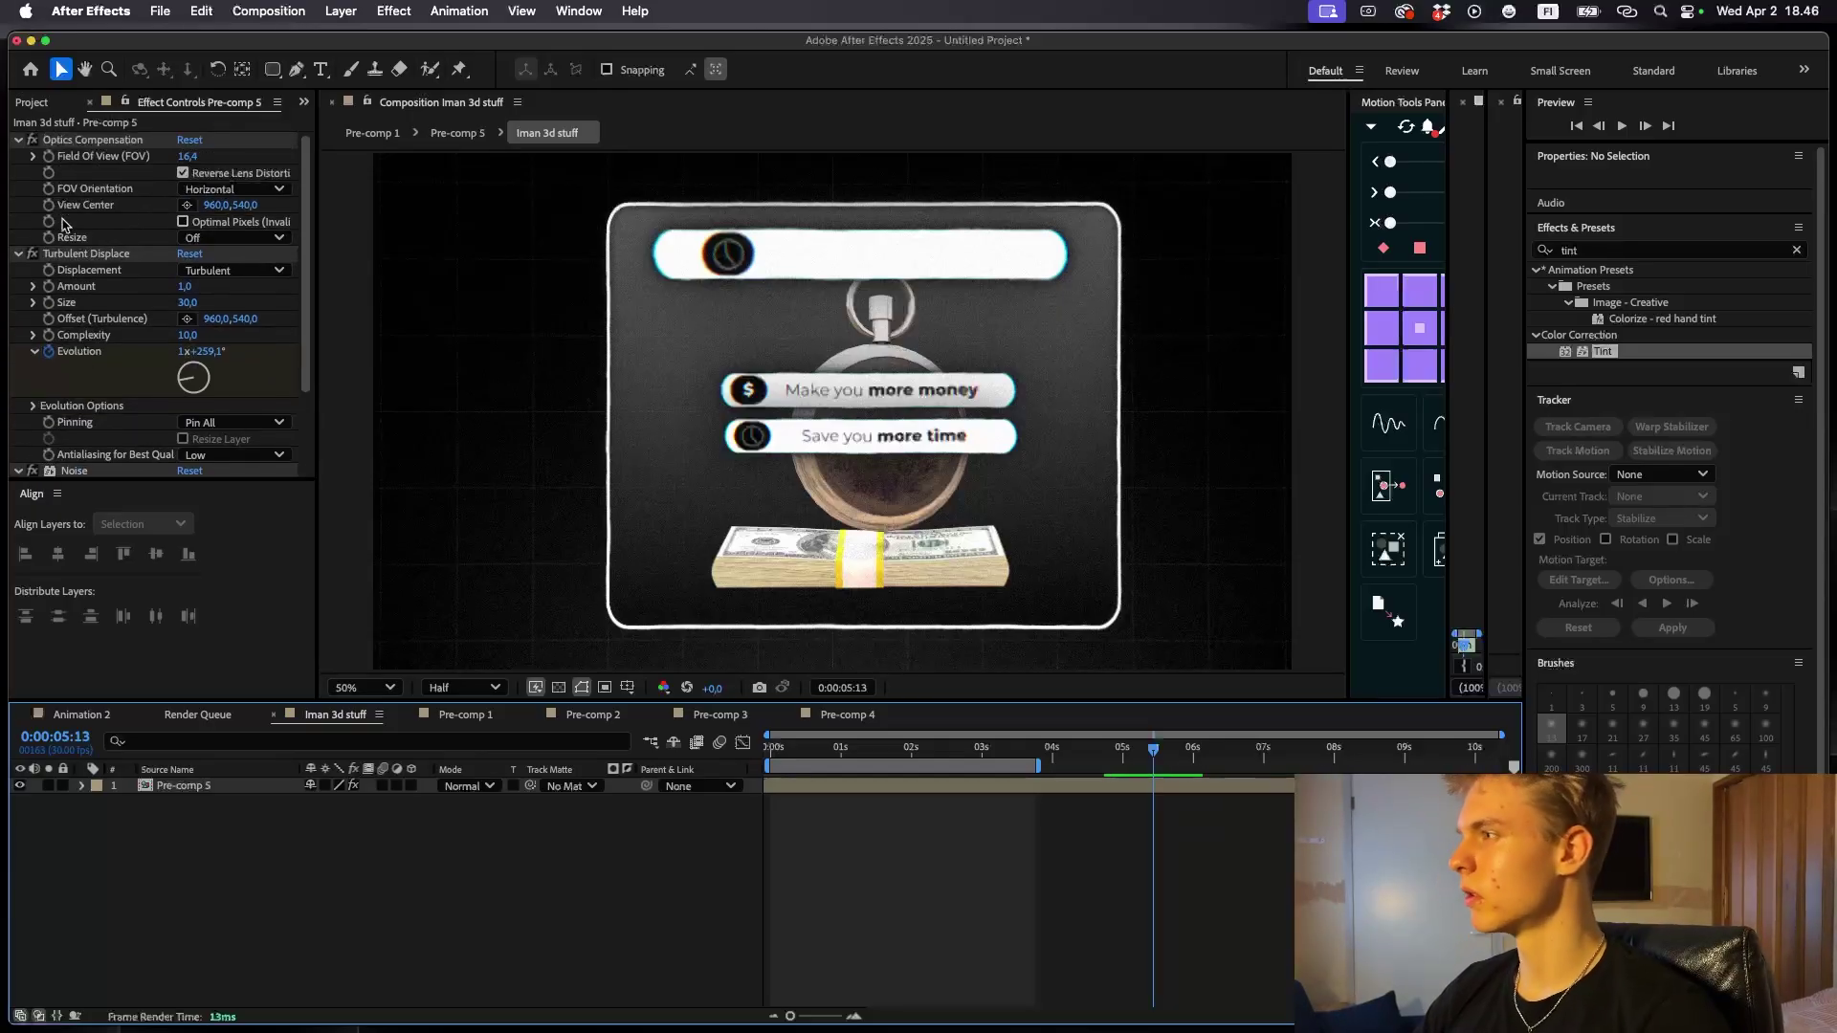
{"action": "left_click_drag", "start_coordinate": [1273, 750], "coordinate": [1369, 750]}
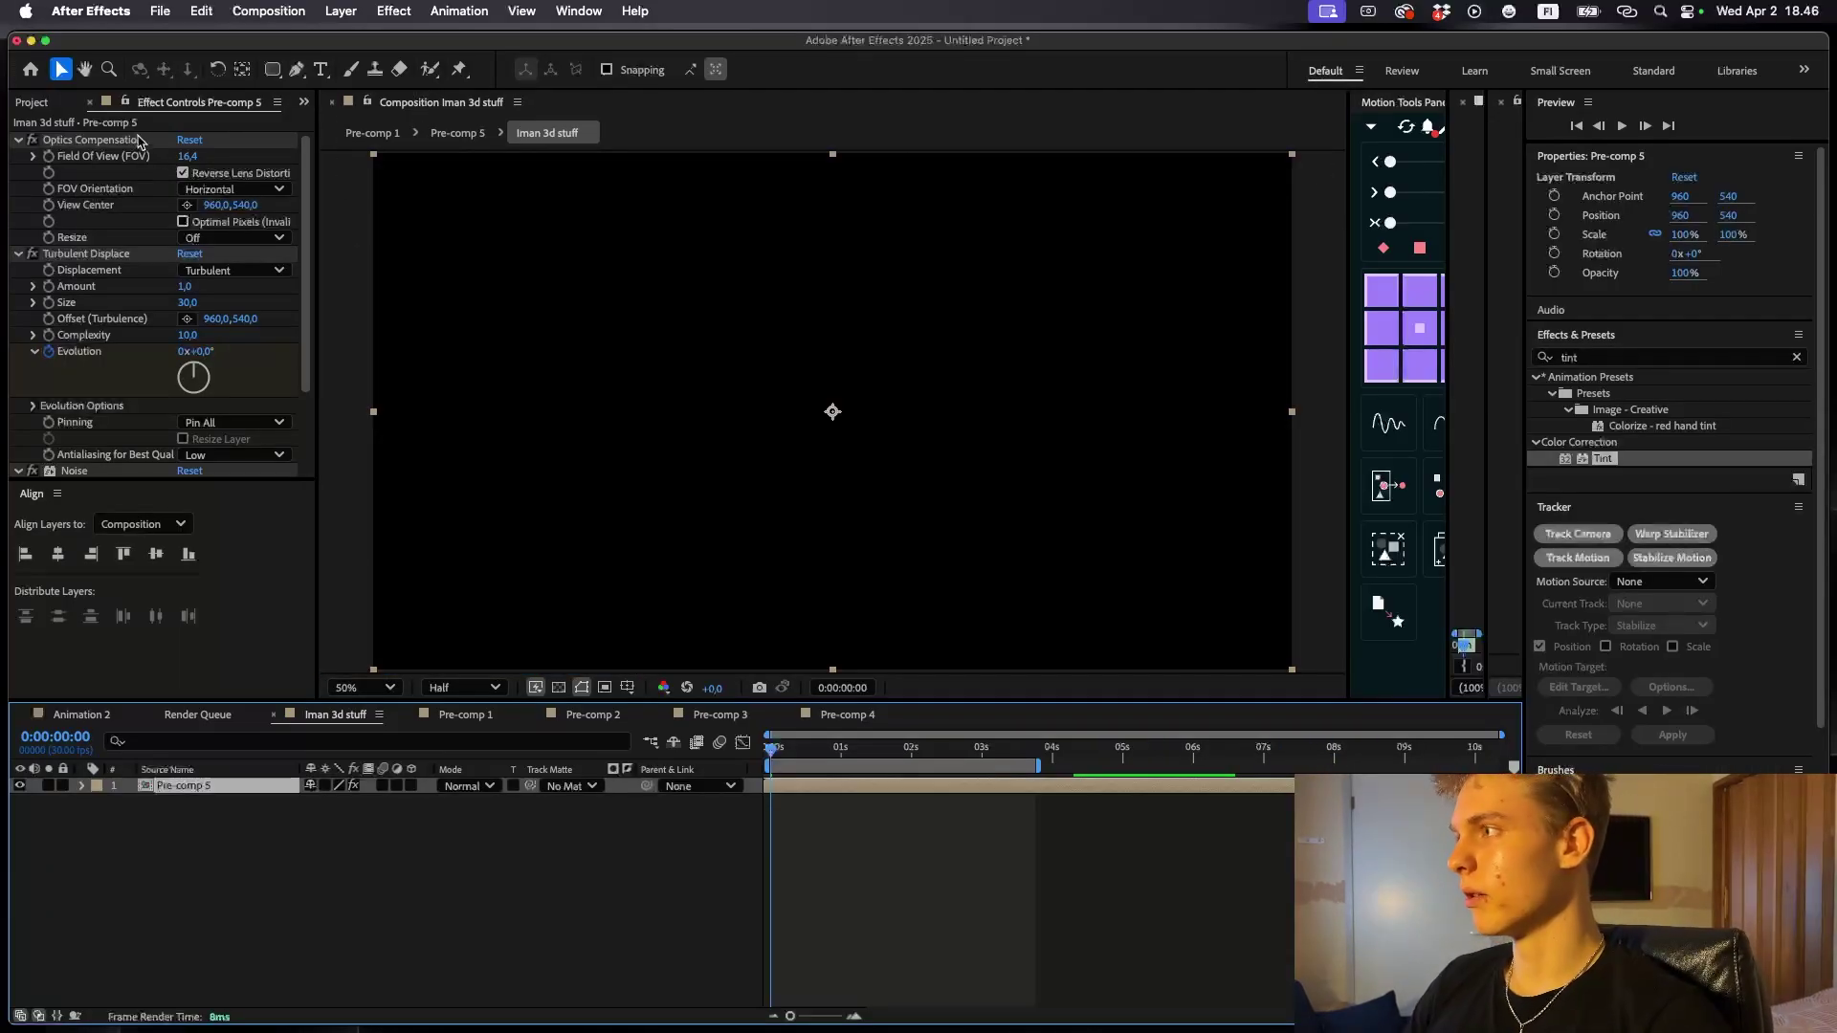
- Add the CC Vignette effect to Pre-comp 5 and adjust its Amount
{"action": "left_click", "coordinate": [868, 750]}
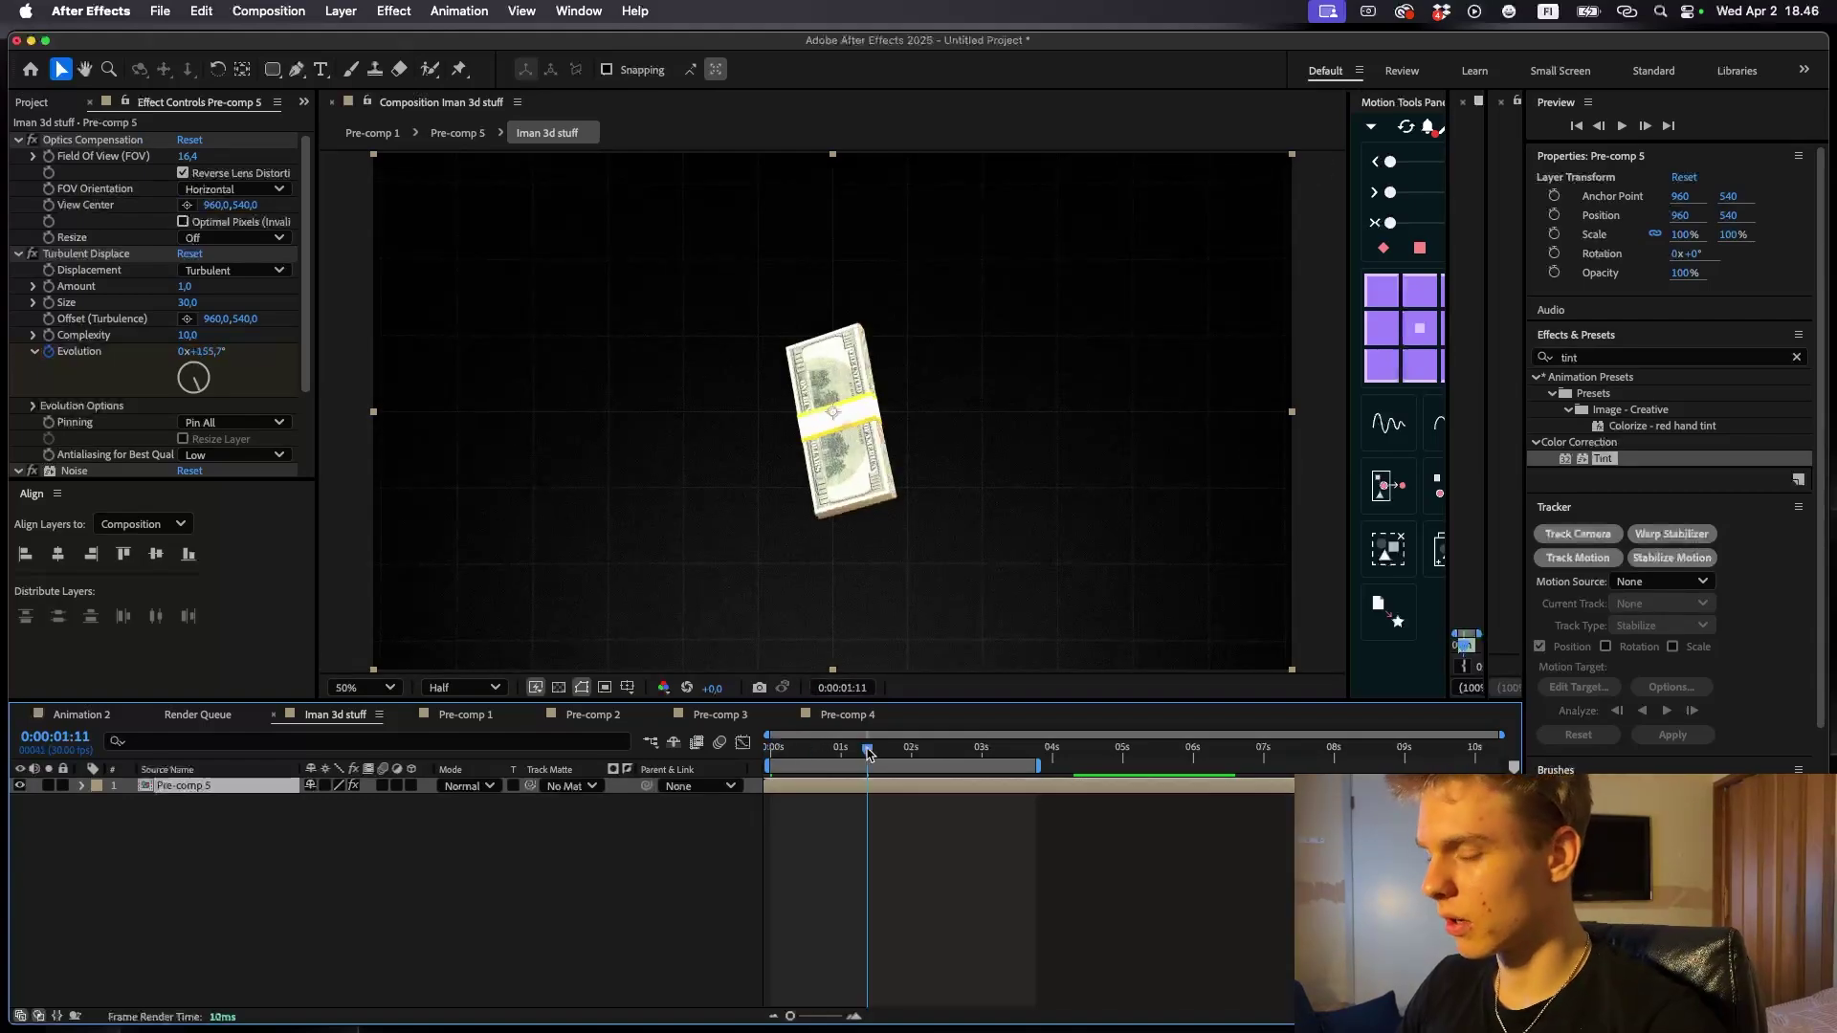
{"action": "key", "text": "ctrl+space"}
{"action": "type", "text": "vign"}
{"action": "key", "text": "Return"}
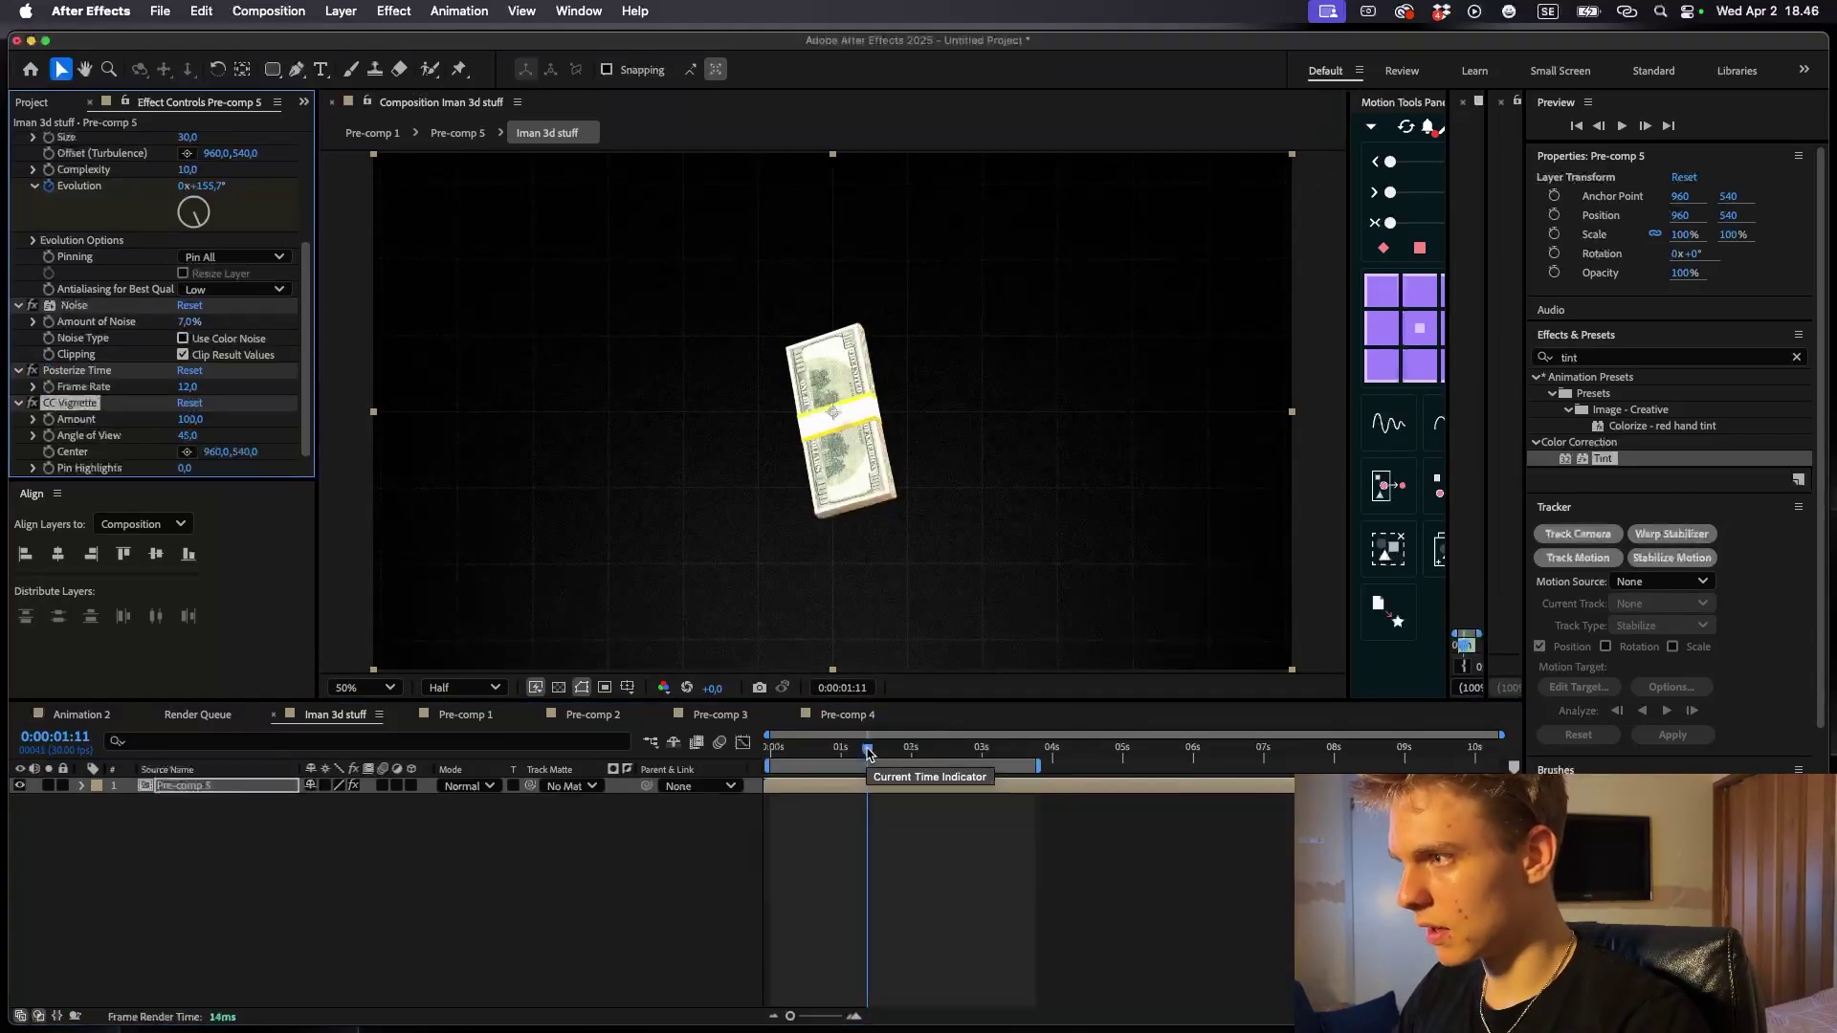
{"action": "left_click_drag", "start_coordinate": [189, 419], "coordinate": [692, 703]}
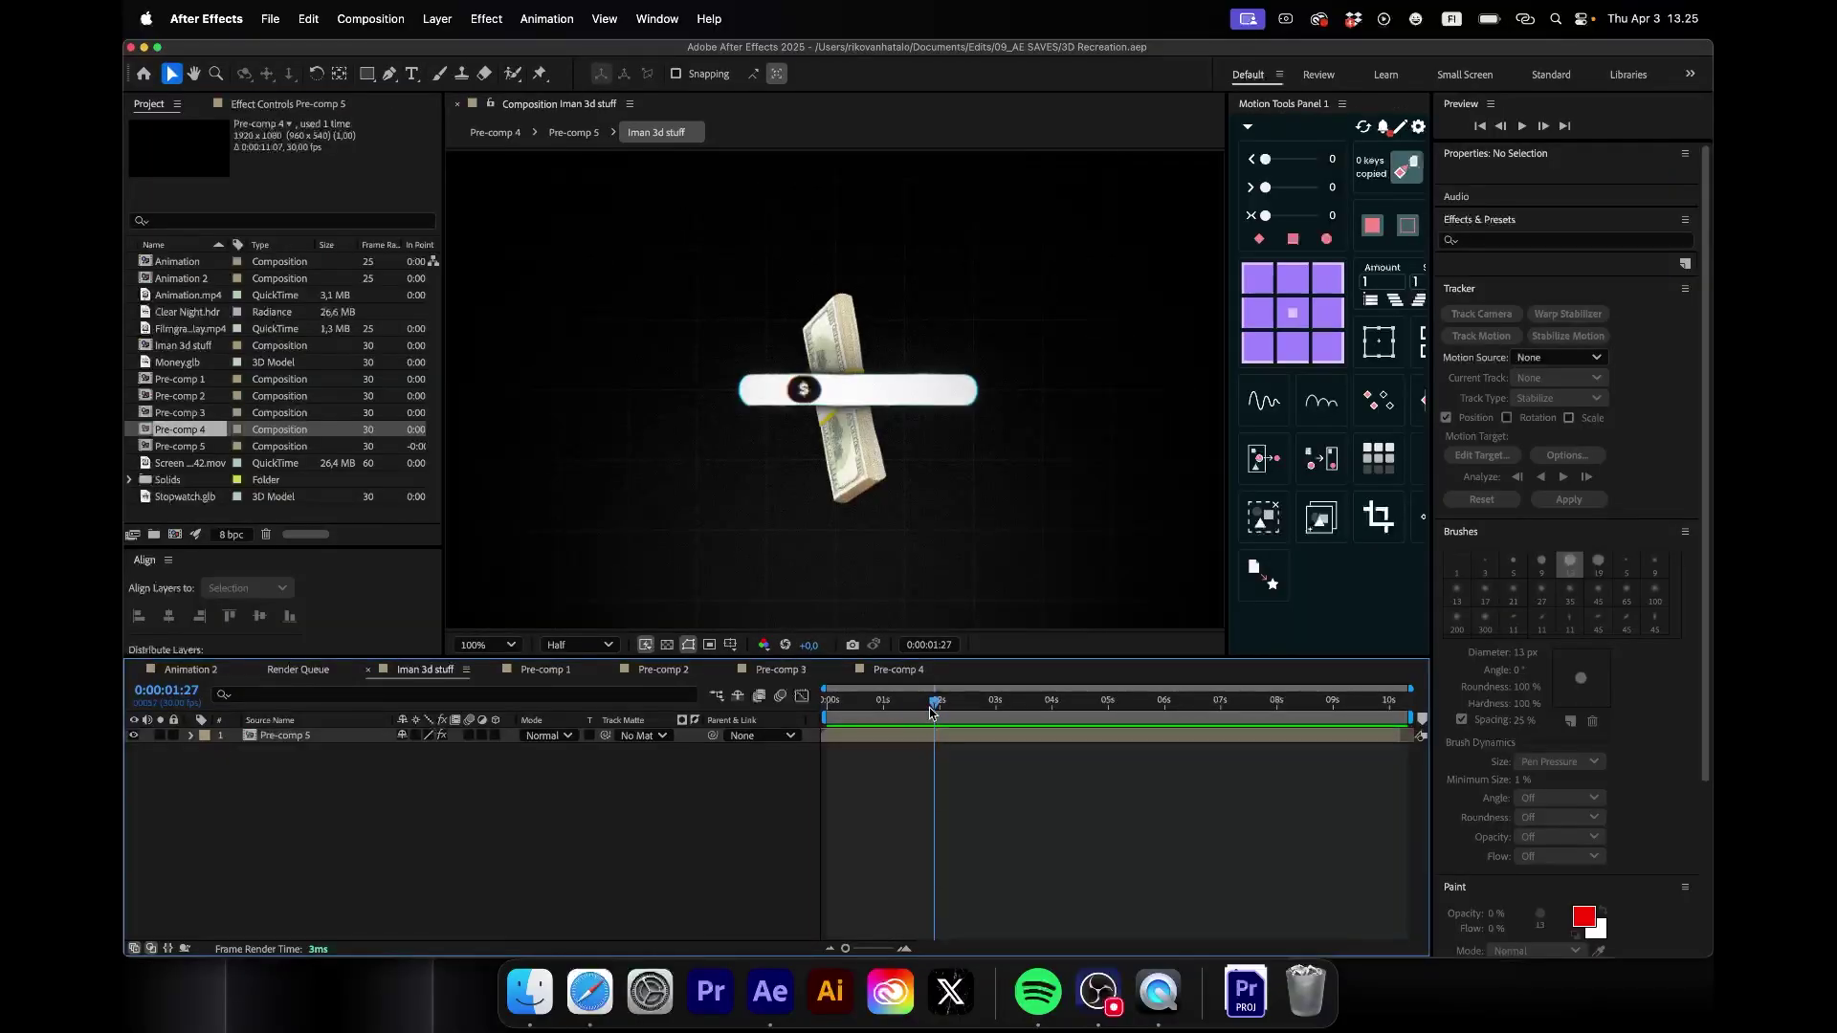
- Place Filmgrain Overlay.mp4 above Pre-comp 5, set its blending mode to Screen, and play the animation
{"action": "left_click_drag", "start_coordinate": [945, 703], "coordinate": [953, 699]}
{"action": "scroll", "coordinate": [162, 336], "scroll_direction": "right", "scroll_amount": 2}
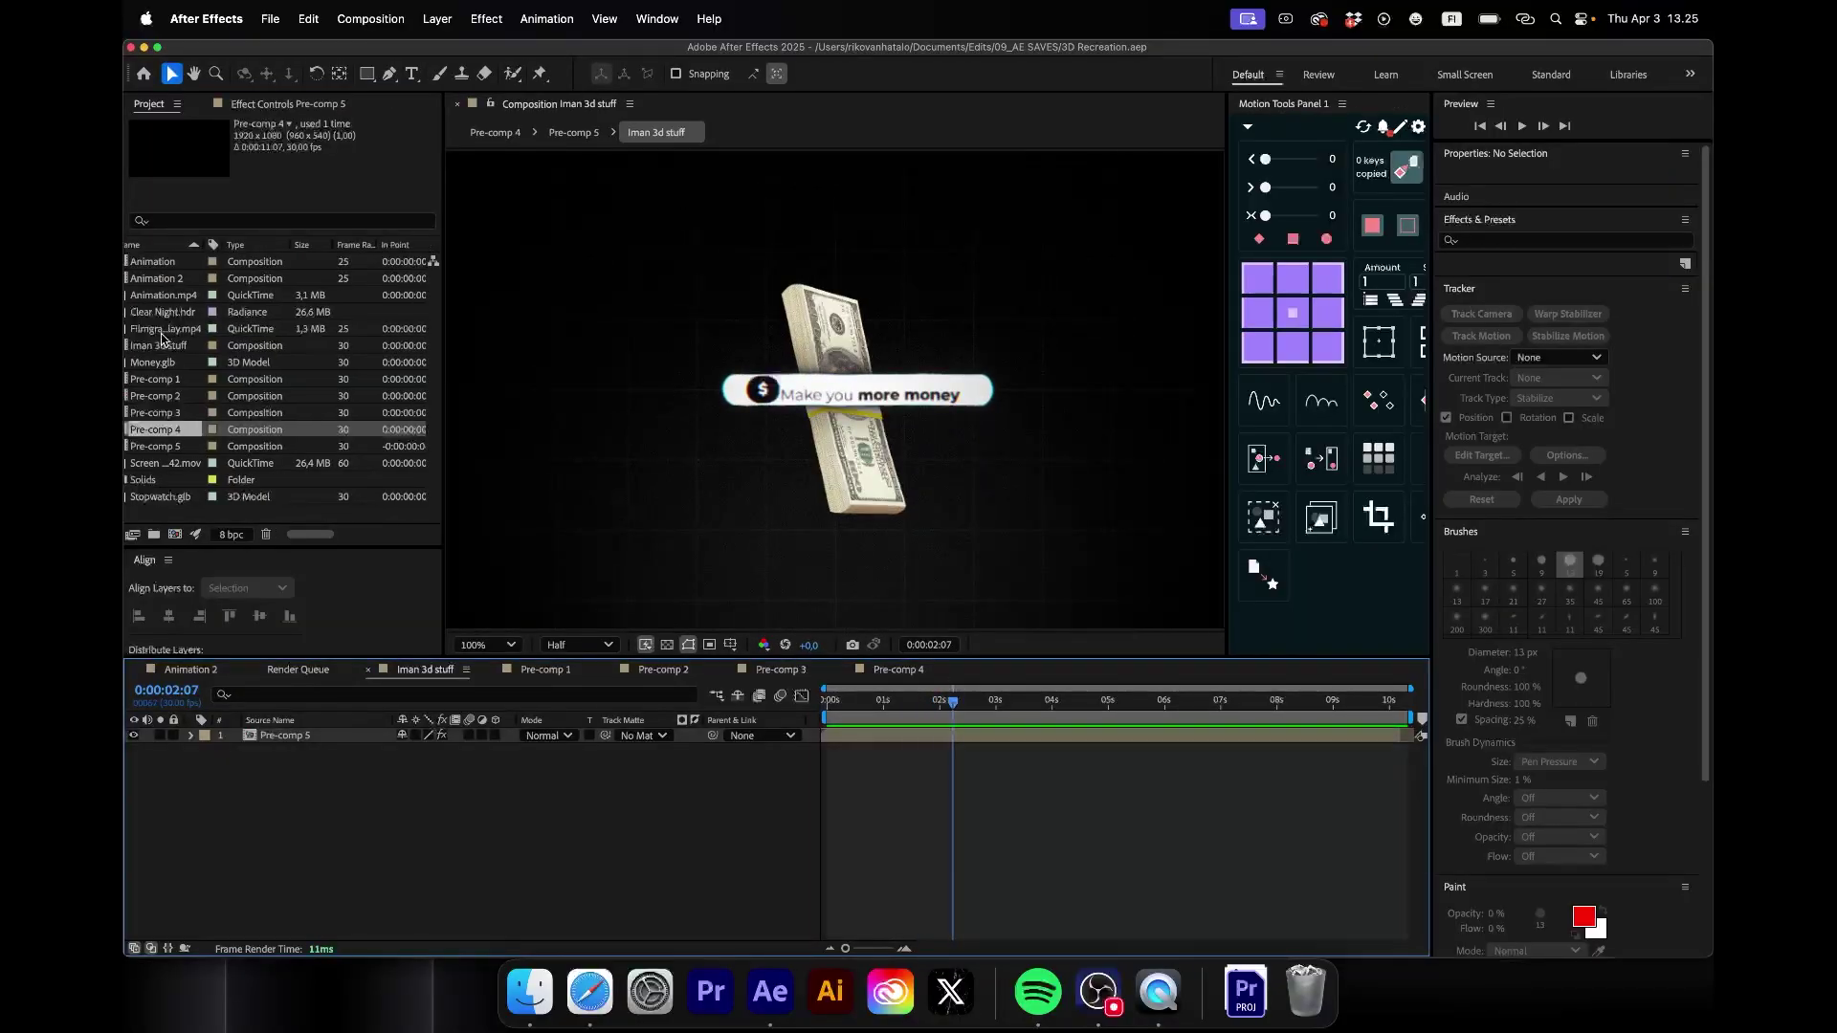
{"action": "left_click_drag", "start_coordinate": [163, 335], "coordinate": [844, 698]}
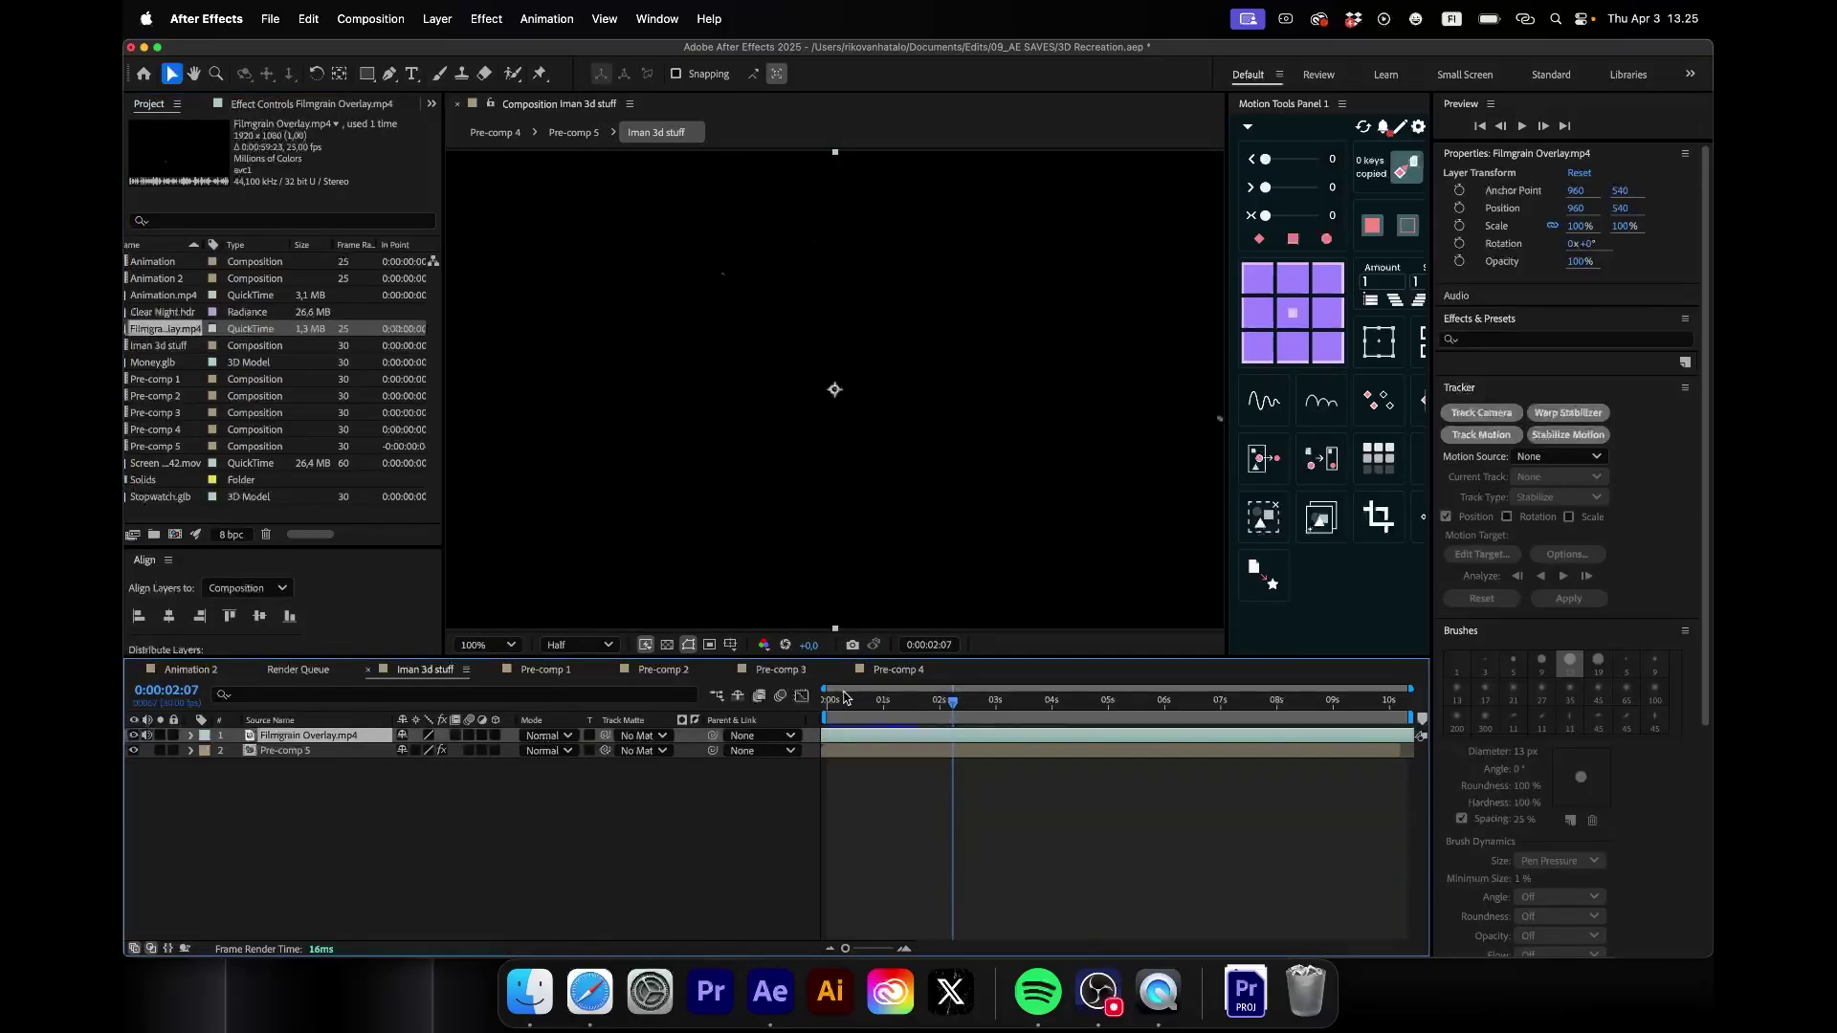
{"action": "left_click", "coordinate": [546, 739]}
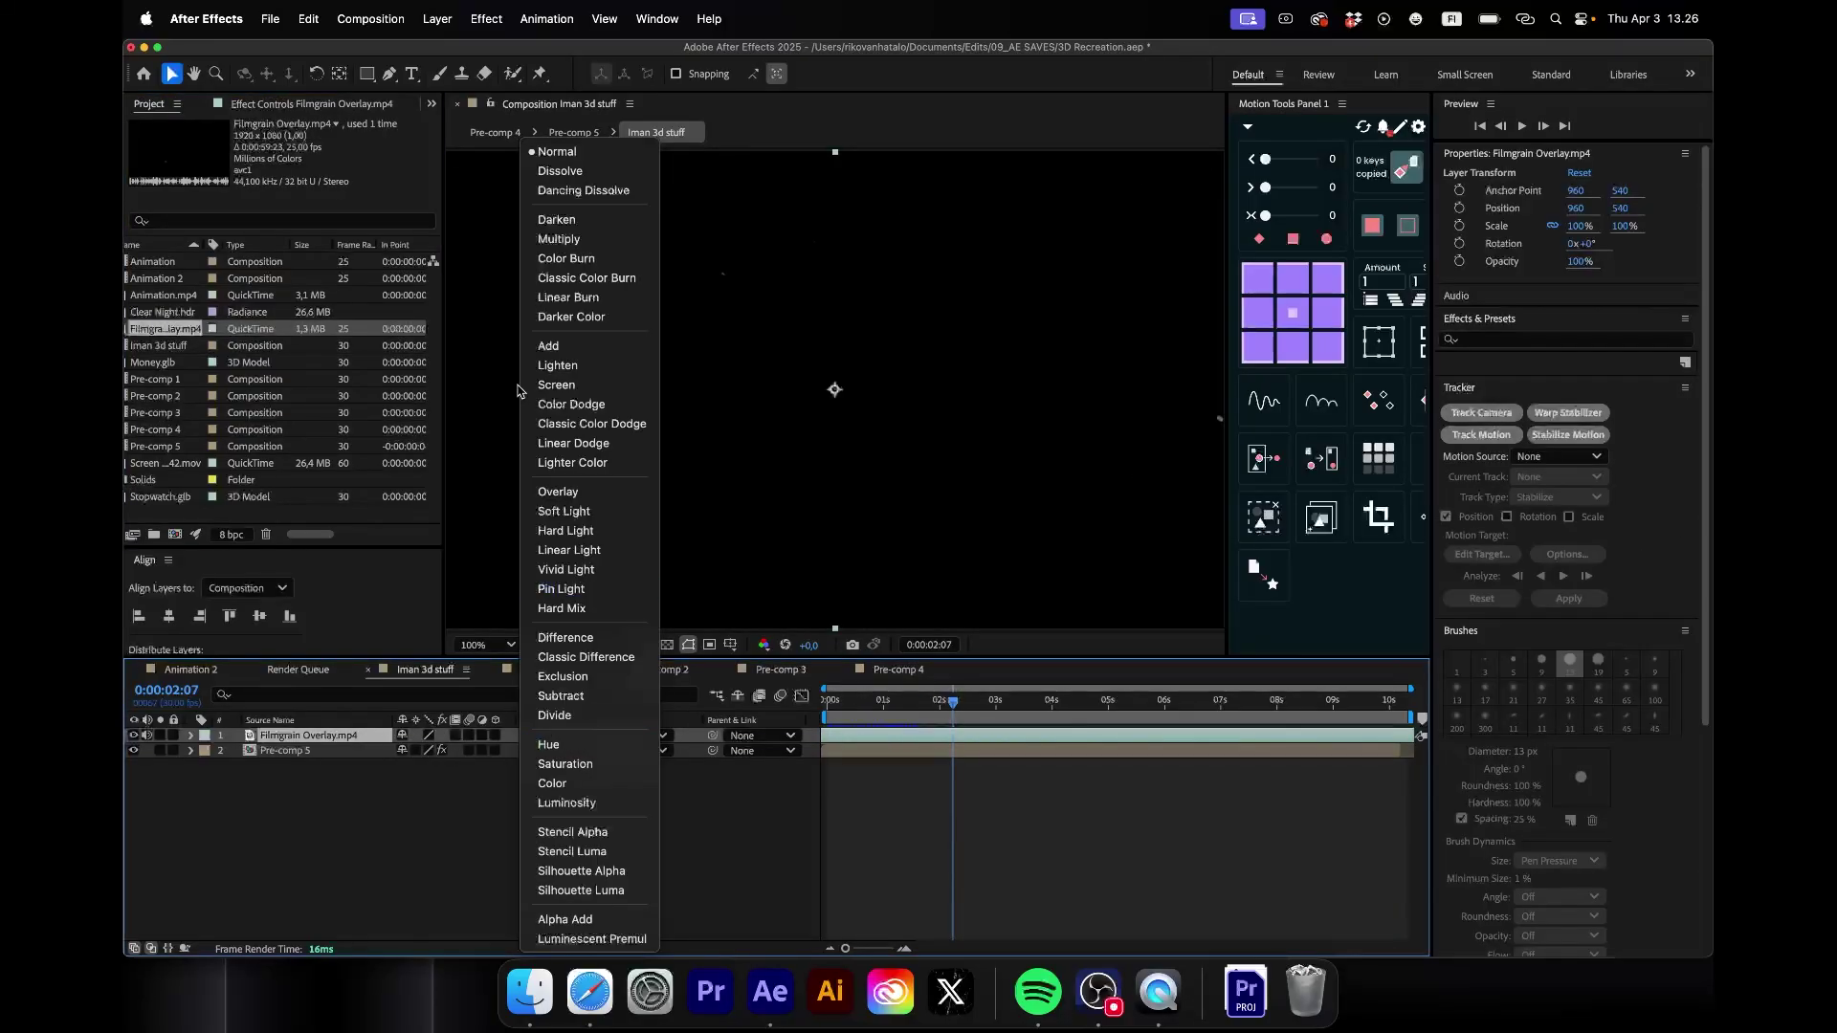
{"action": "left_click", "coordinate": [555, 384]}
{"action": "key", "text": "space"}
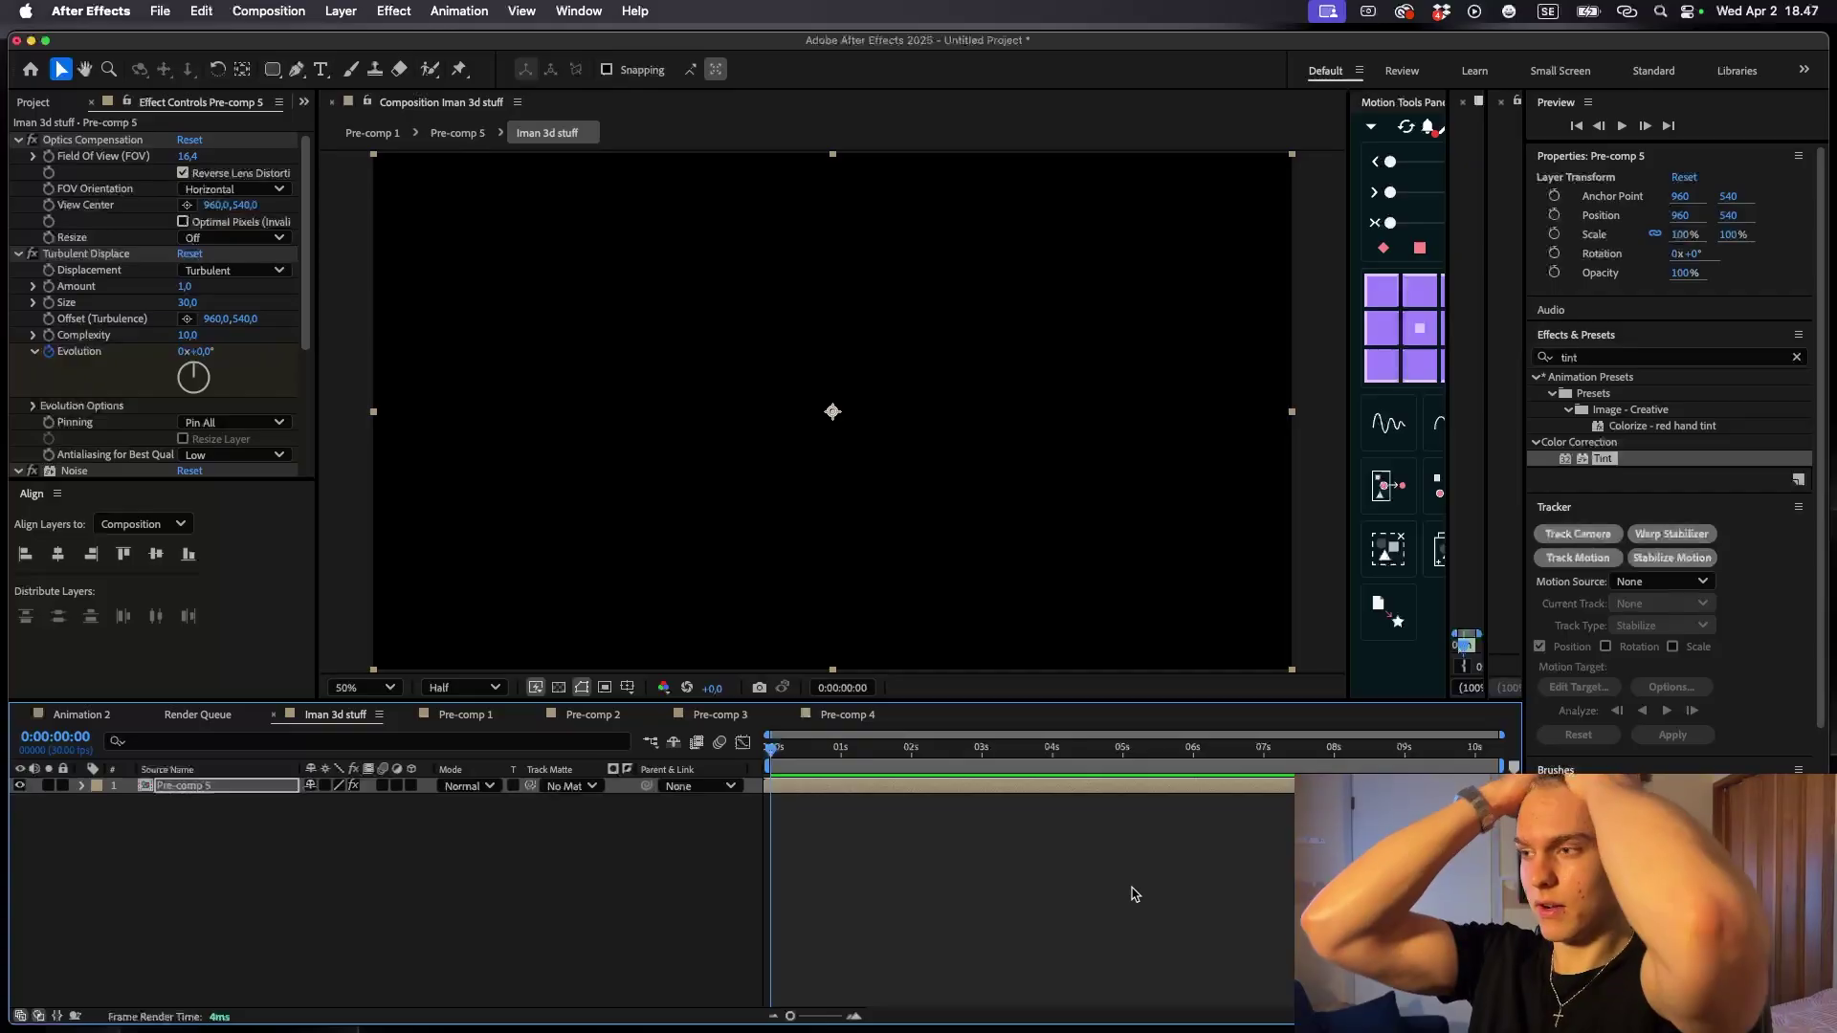
{"action": "key", "text": "space"}
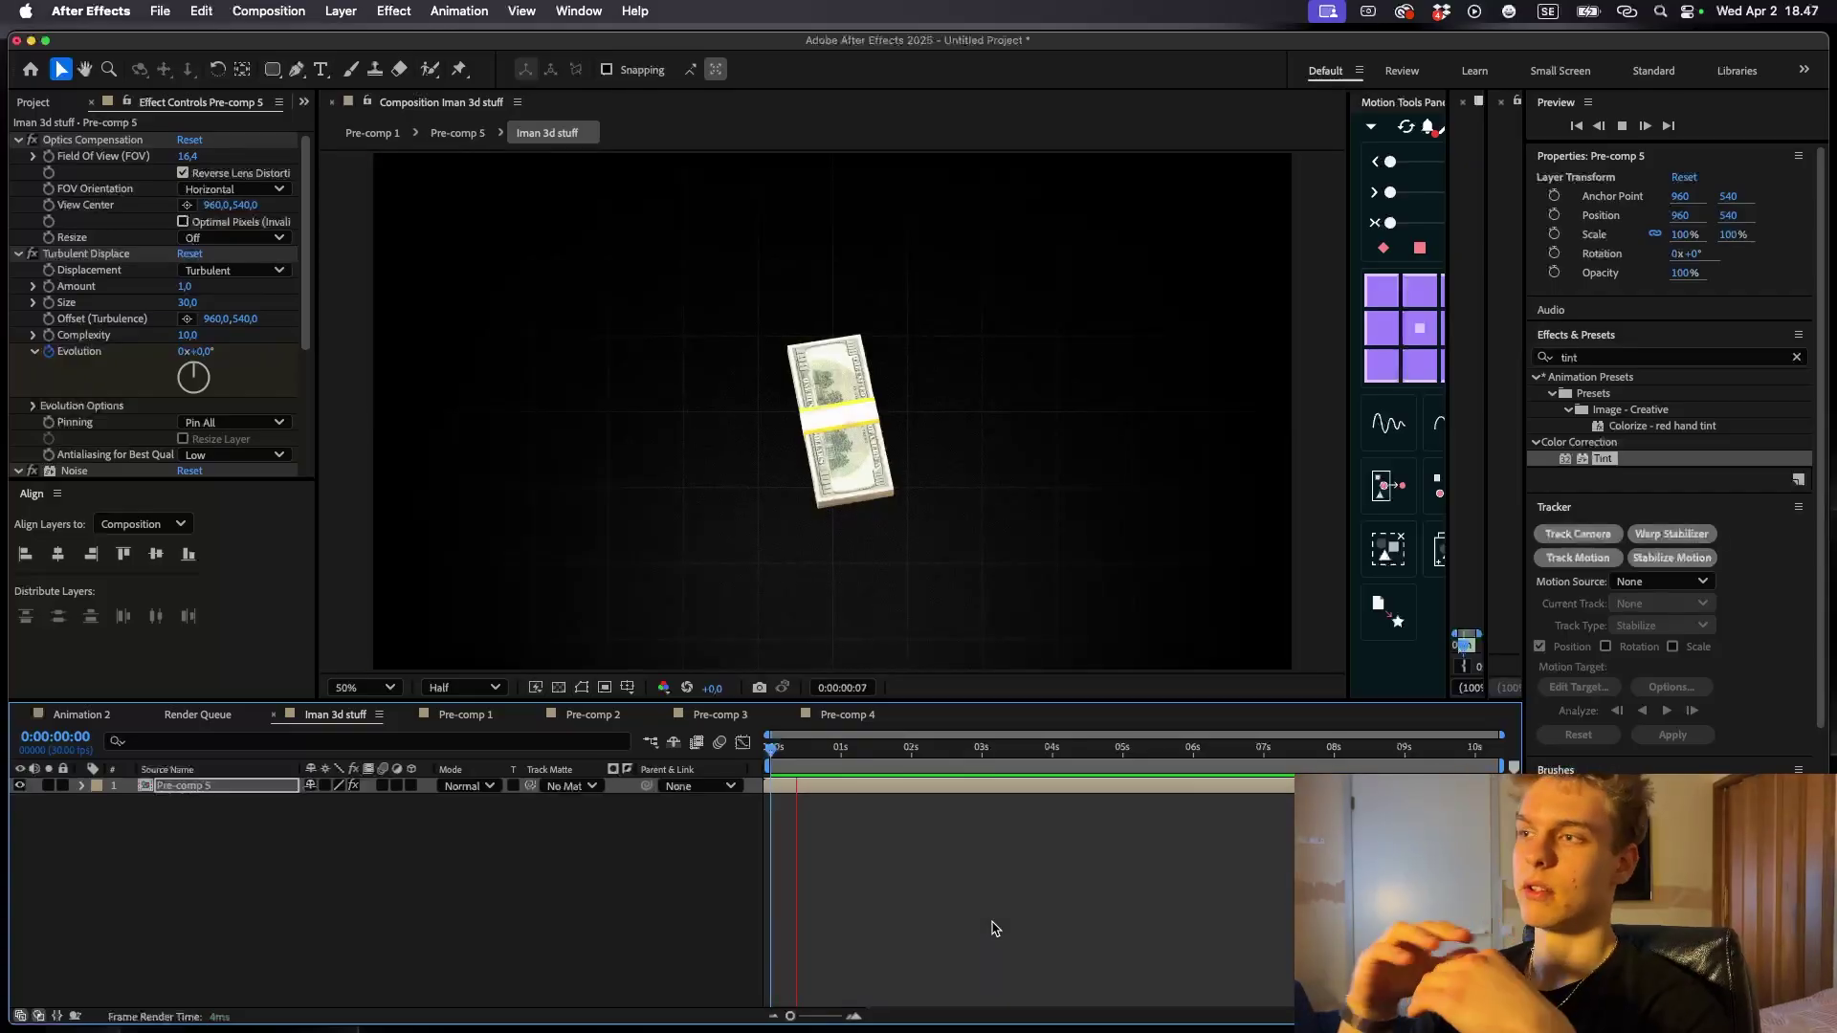